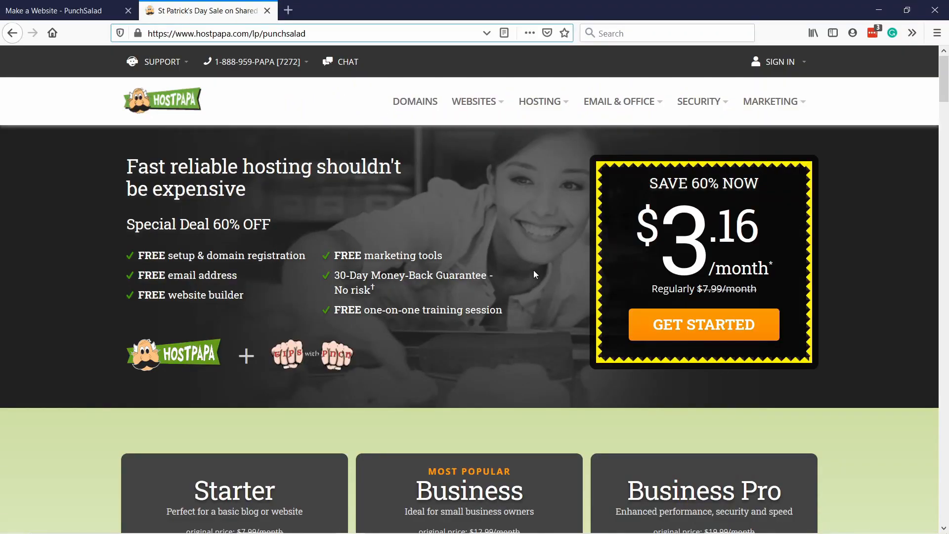
# Step: Choose the Starter hosting plan at the PunchSalad price and start its order
pyautogui.scroll(-8, 533, 270)
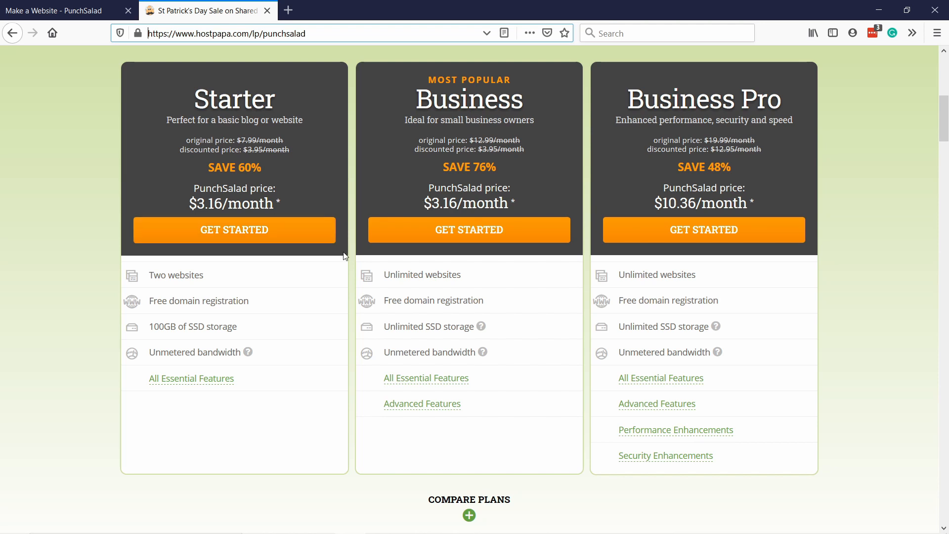
pyautogui.click(277, 234)
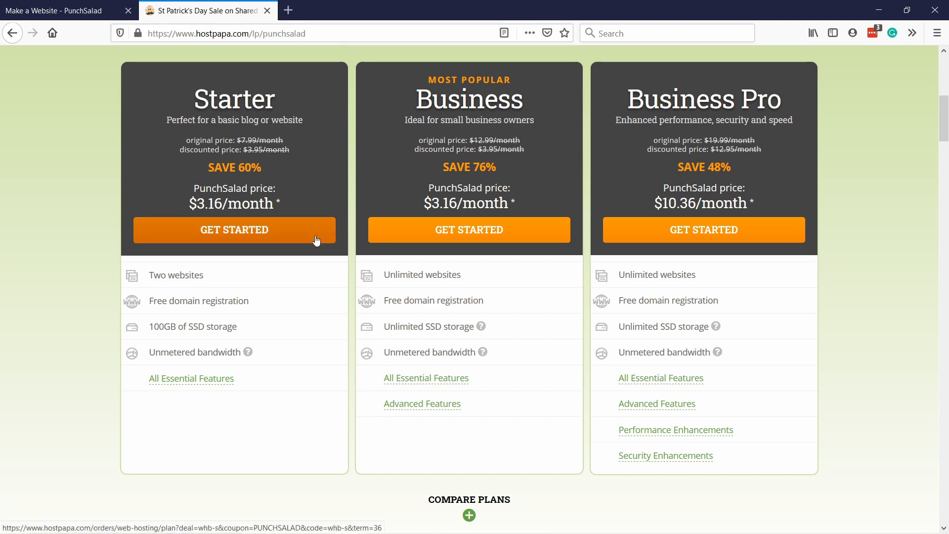
pyautogui.click(316, 241)
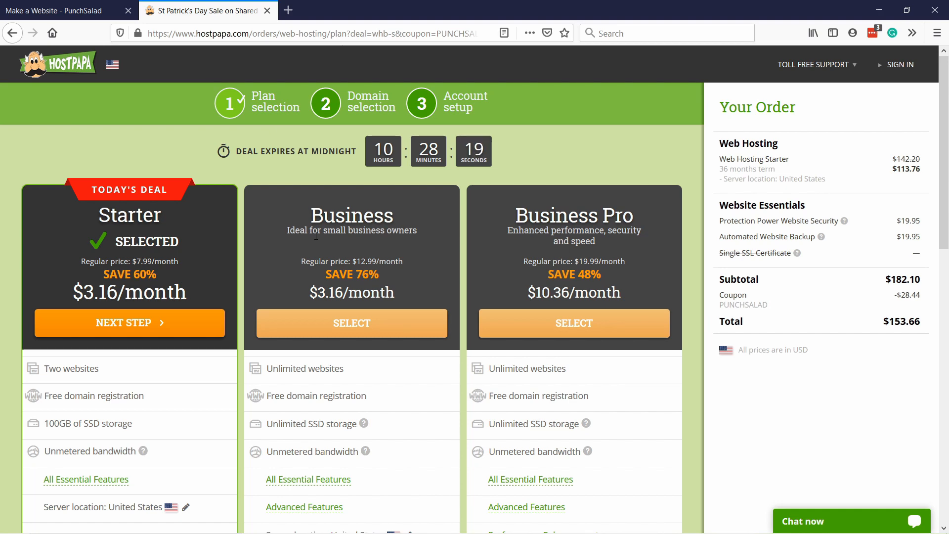
# Step: Set the Starter plan's billing term to 12 months at $4.76/month
pyautogui.scroll(-8, 293, 195)
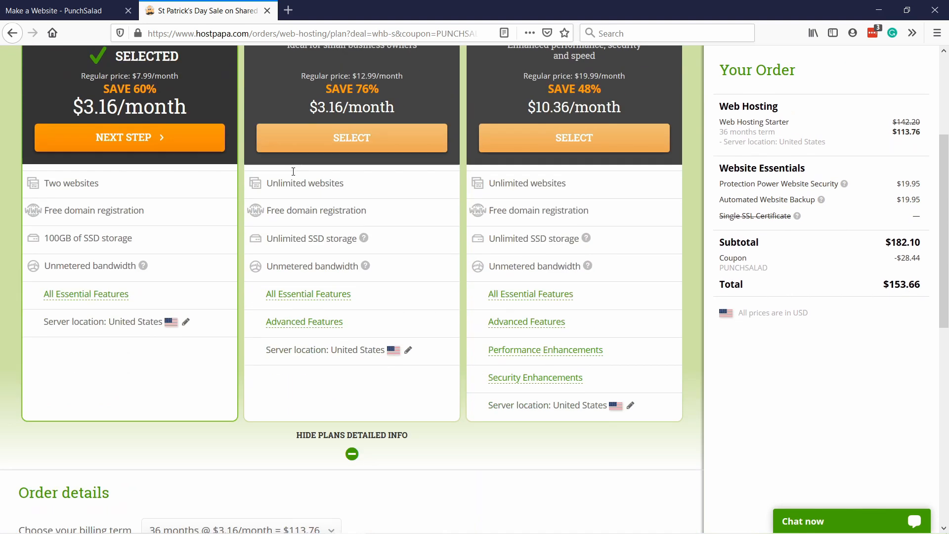
pyautogui.click(228, 326)
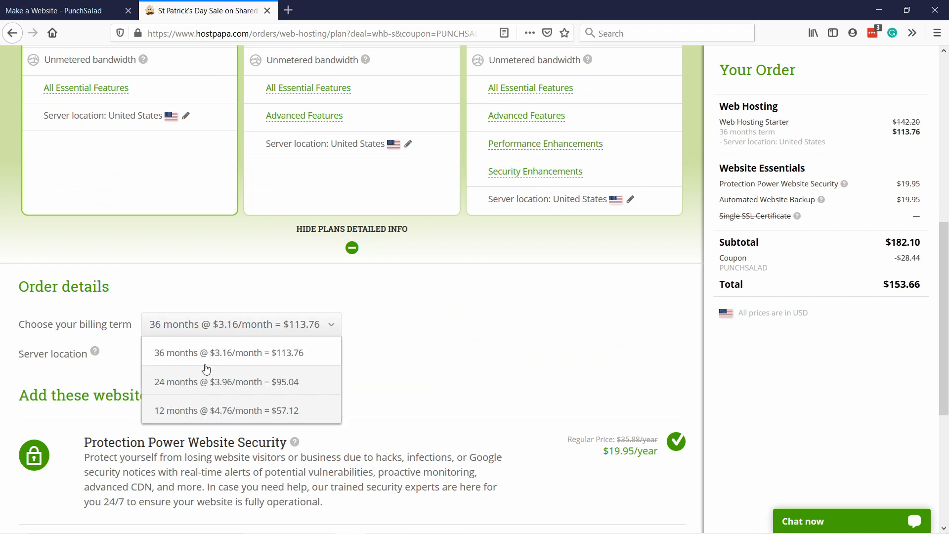
pyautogui.click(220, 411)
# Step: Remove Protection Power Website Security and Automated Website Backup from the order and continue to domain selection
pyautogui.scroll(-4, 454, 346)
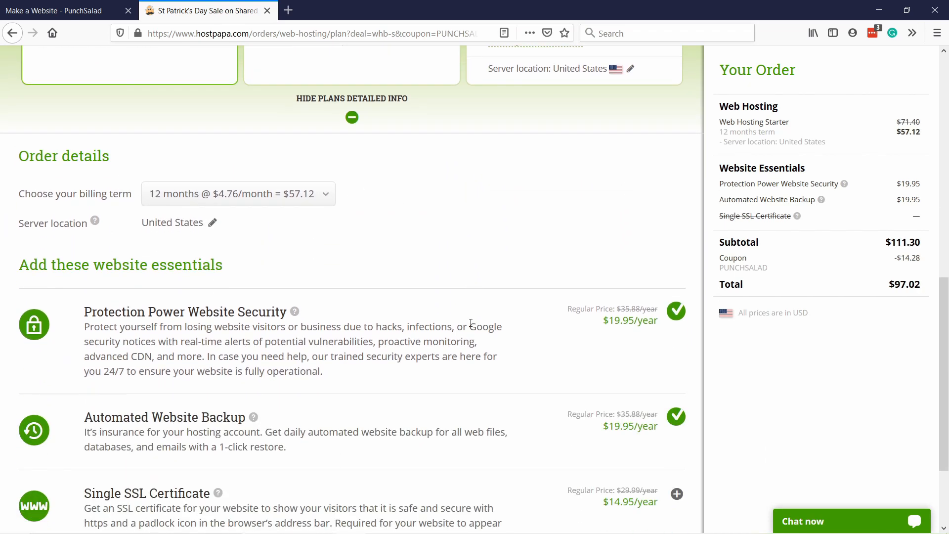
pyautogui.click(676, 247)
pyautogui.click(676, 353)
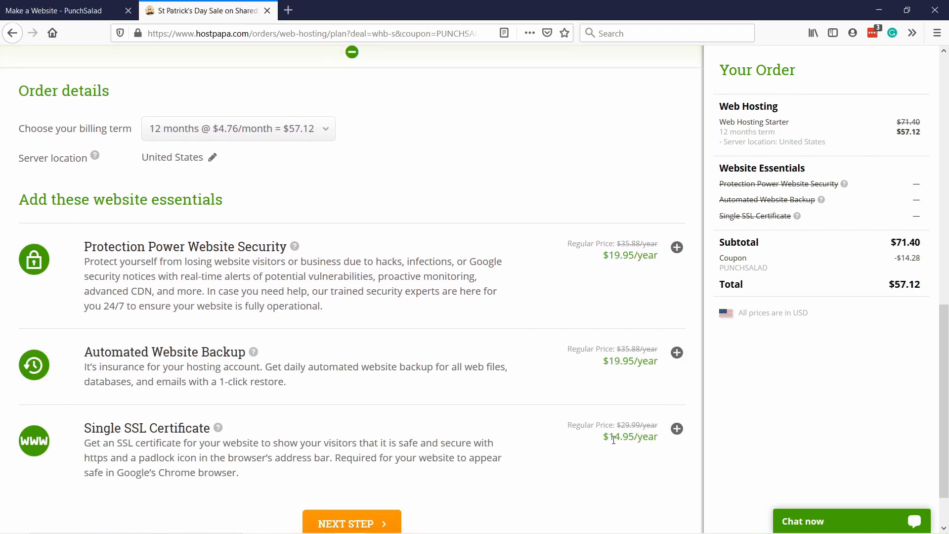
pyautogui.scroll(-1, 600, 443)
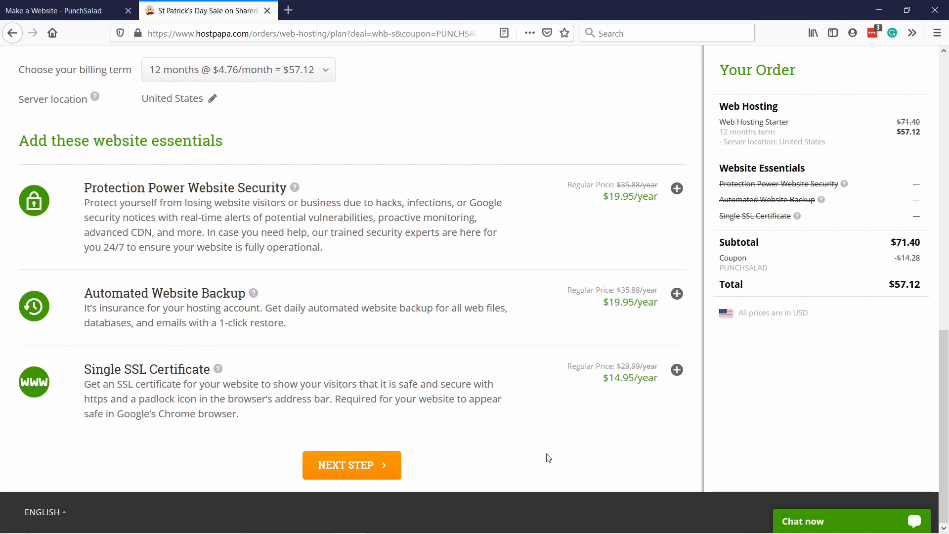
pyautogui.click(381, 477)
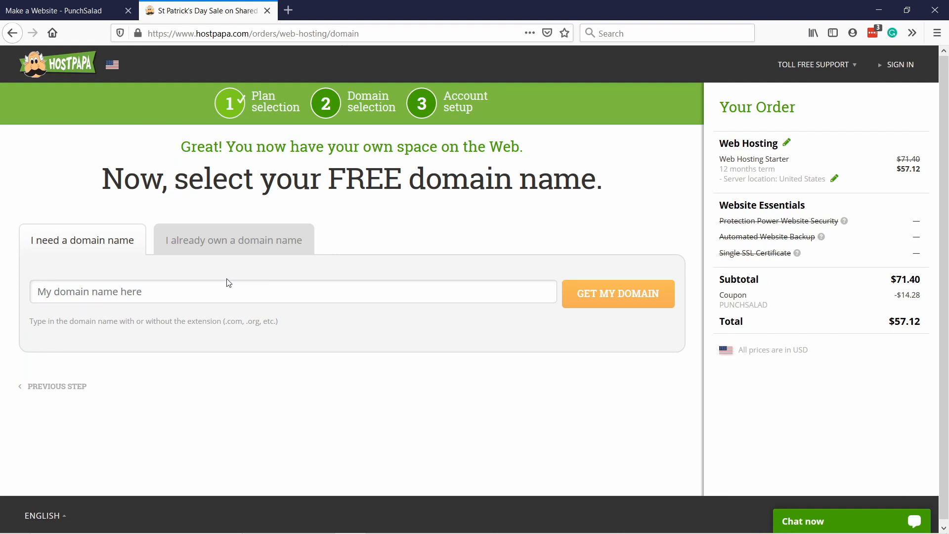
# Step: Request the free domain name thetipswithpunch.com for the hosting order
pyautogui.click(185, 295)
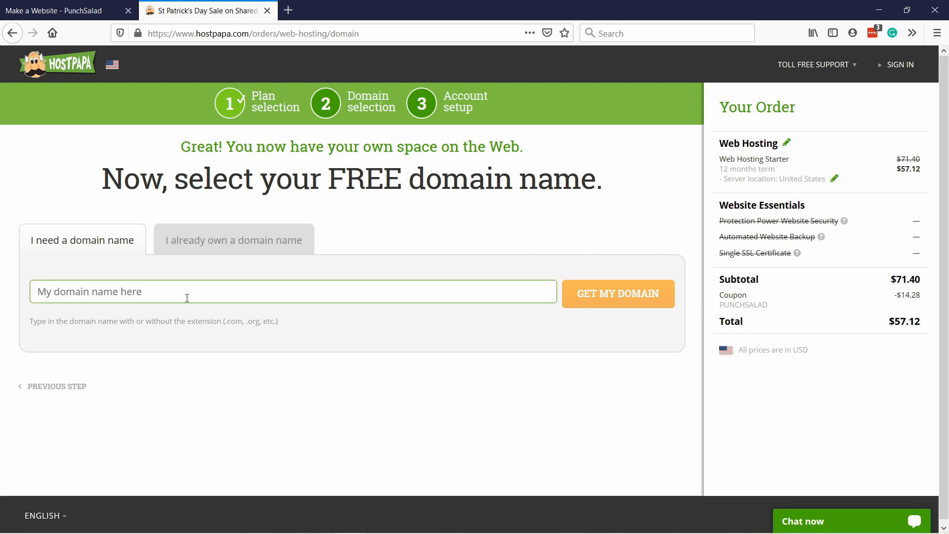
pyautogui.write('thetipsw')
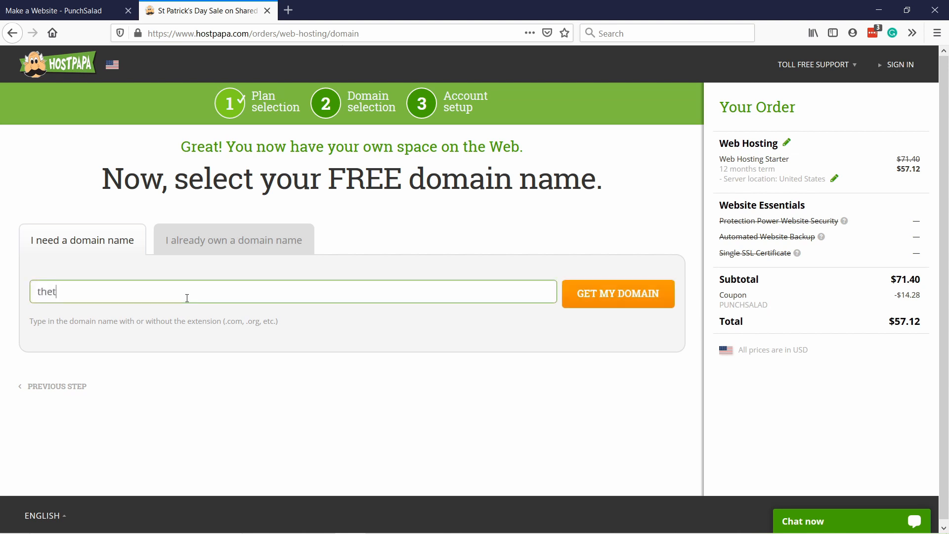
pyautogui.write('ithpunch.com')
pyautogui.click(618, 295)
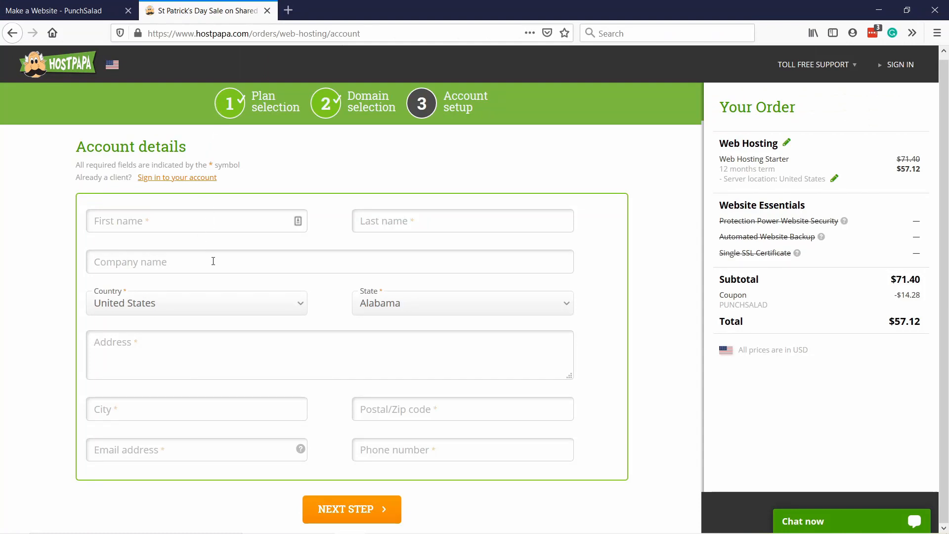
# Step: Enter the customer's first name in the account details form
pyautogui.click(172, 222)
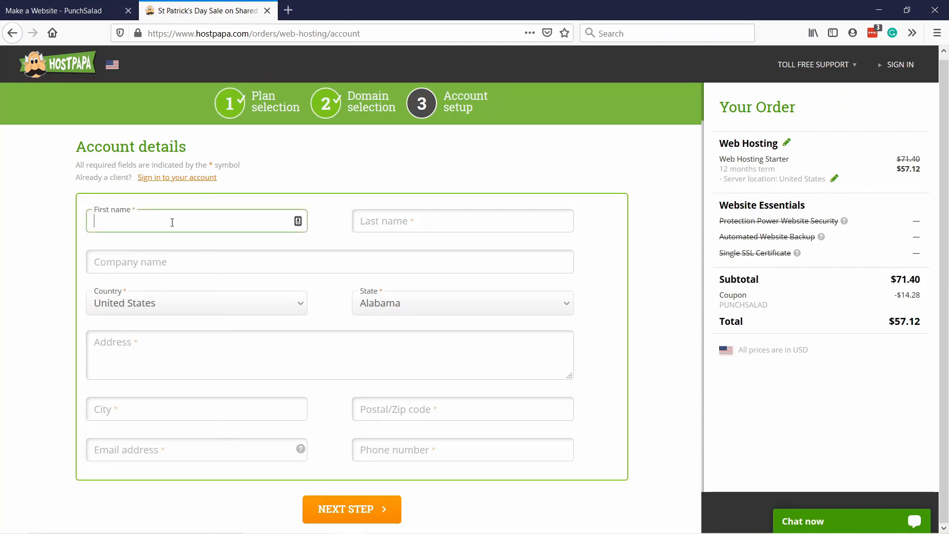
pyautogui.write('Rob')
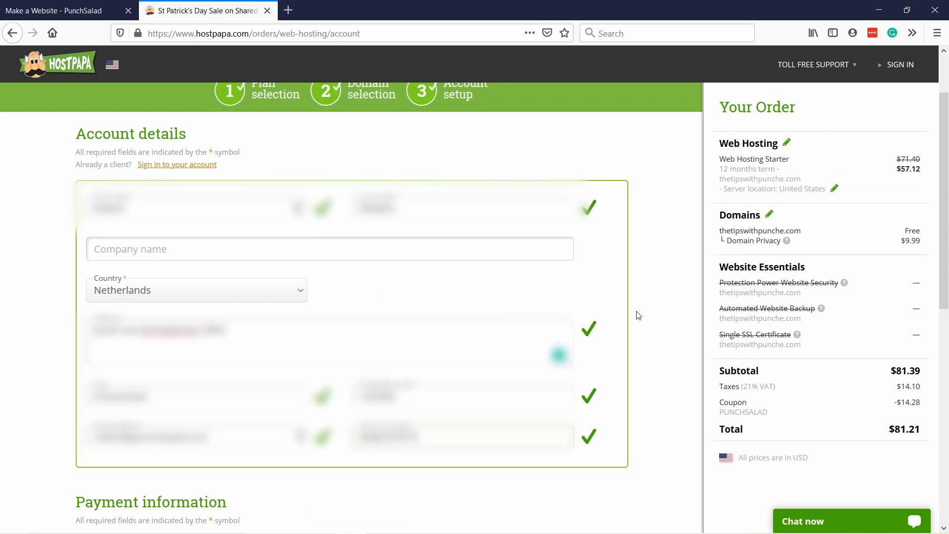
# Step: Select PayPal as the payment method and place the hosting order
pyautogui.scroll(-8, 474, 252)
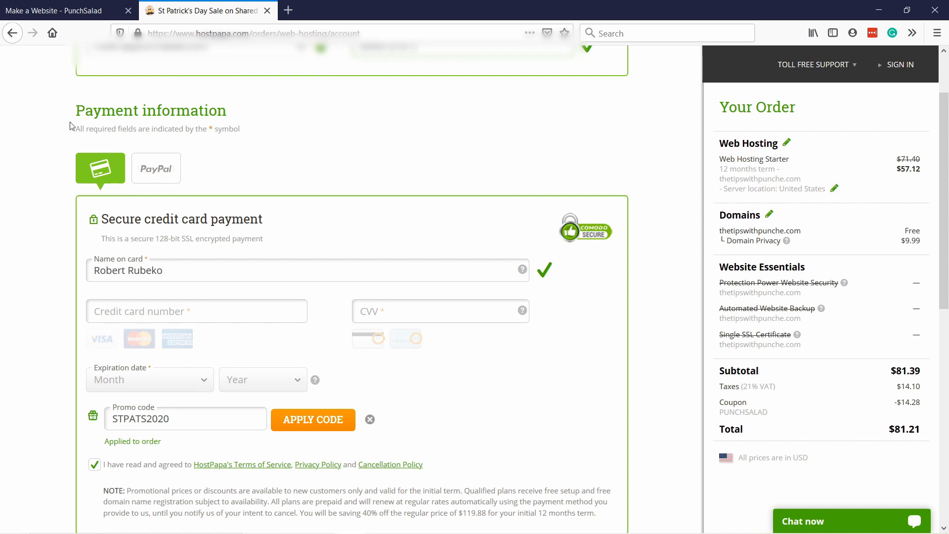
pyautogui.scroll(-1, 281, 195)
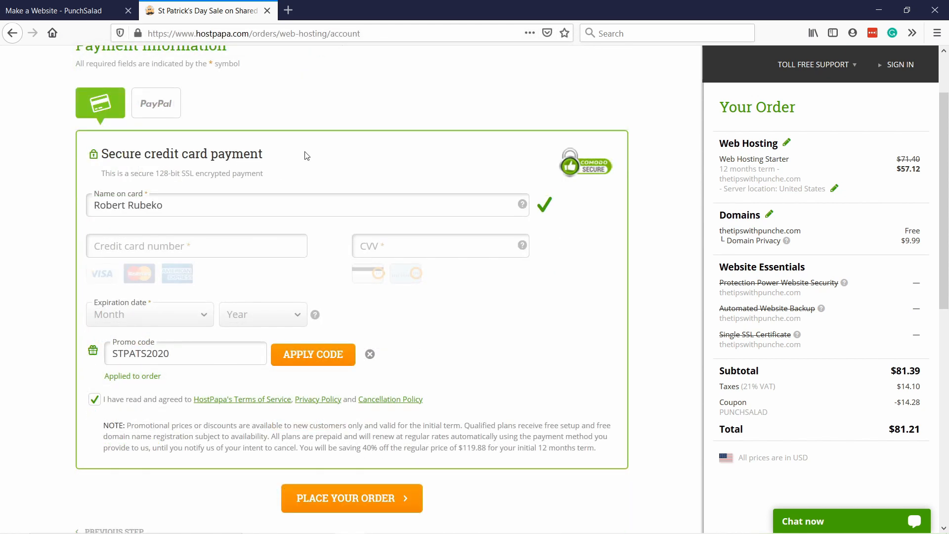
pyautogui.click(157, 104)
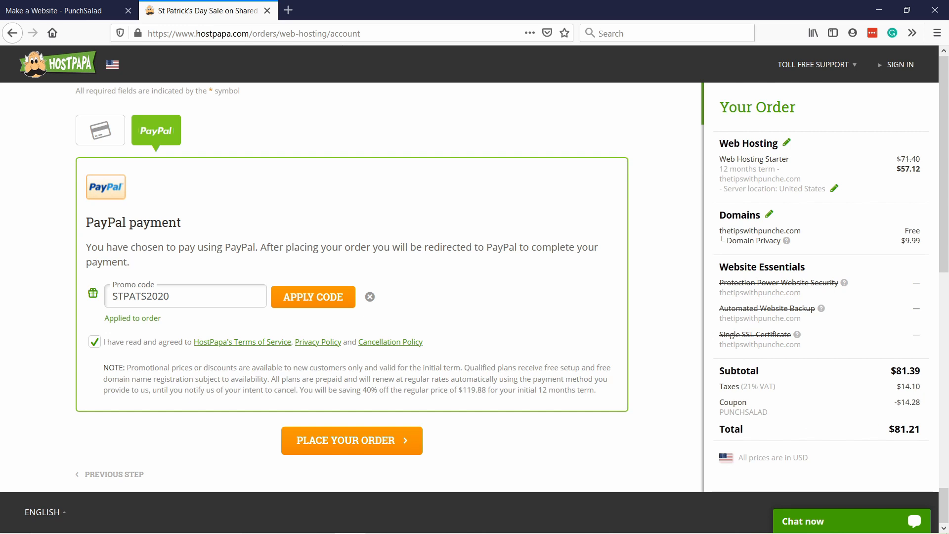
pyautogui.scroll(-6, 820, 267)
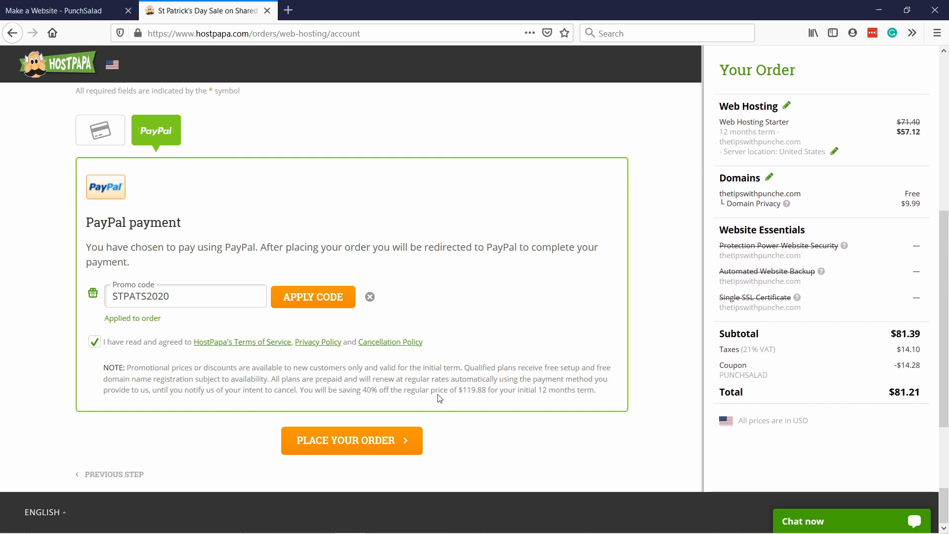
pyautogui.click(333, 443)
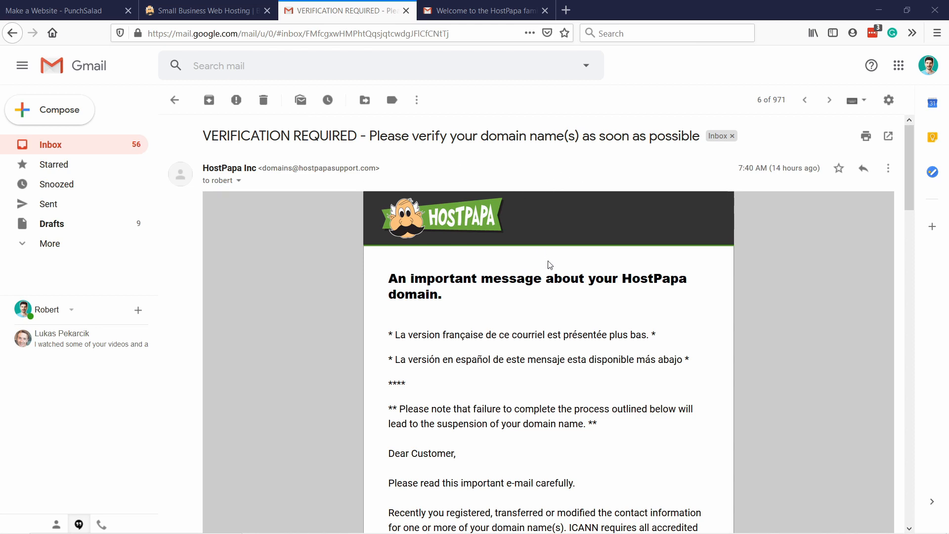
# Step: Verify the contact information for thetipswithpunch.com through the link in the verification email, and close the verification page and that email
pyautogui.scroll(-10, 498, 248)
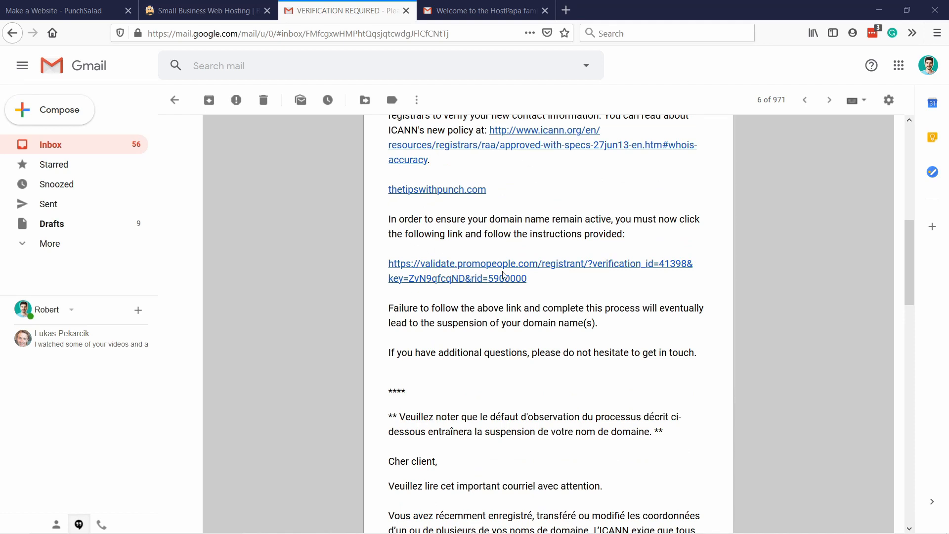
pyautogui.click(467, 265)
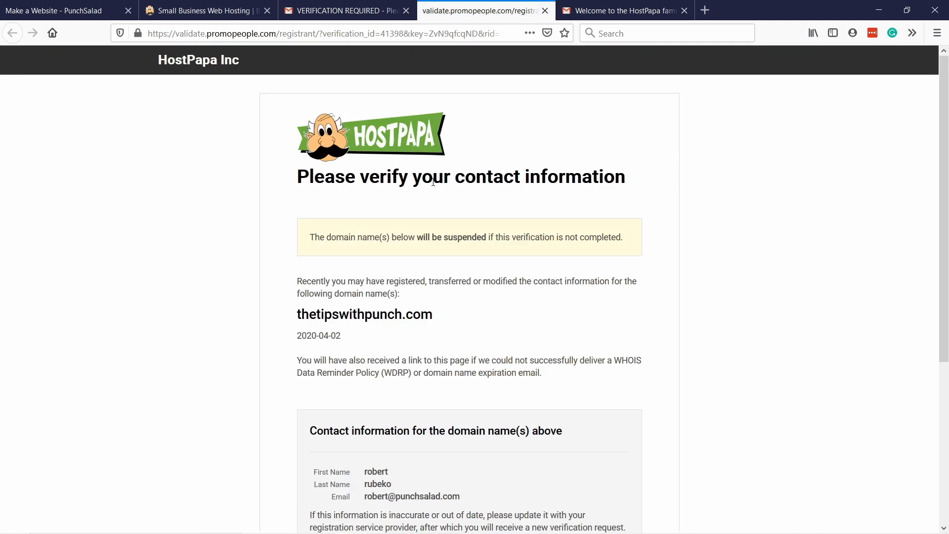
pyautogui.scroll(-2, 519, 198)
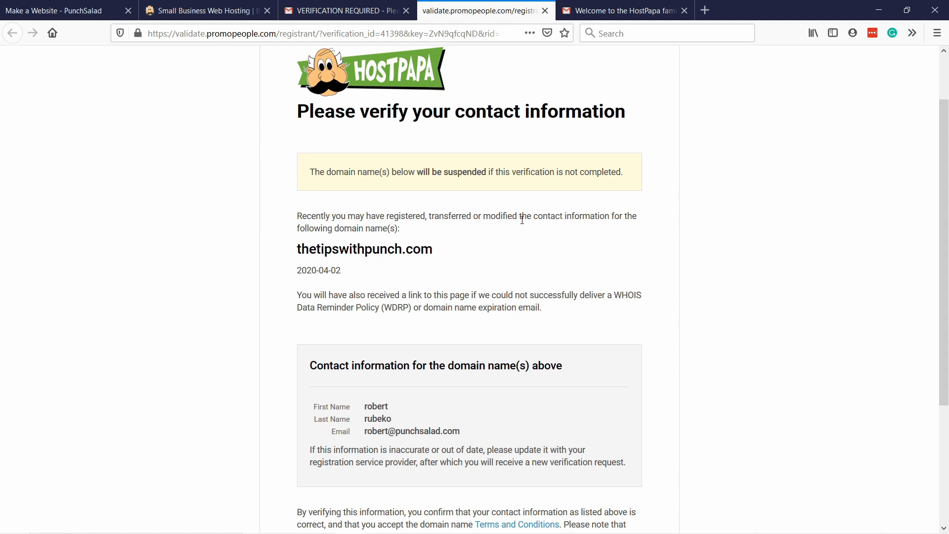
pyautogui.scroll(-5, 522, 219)
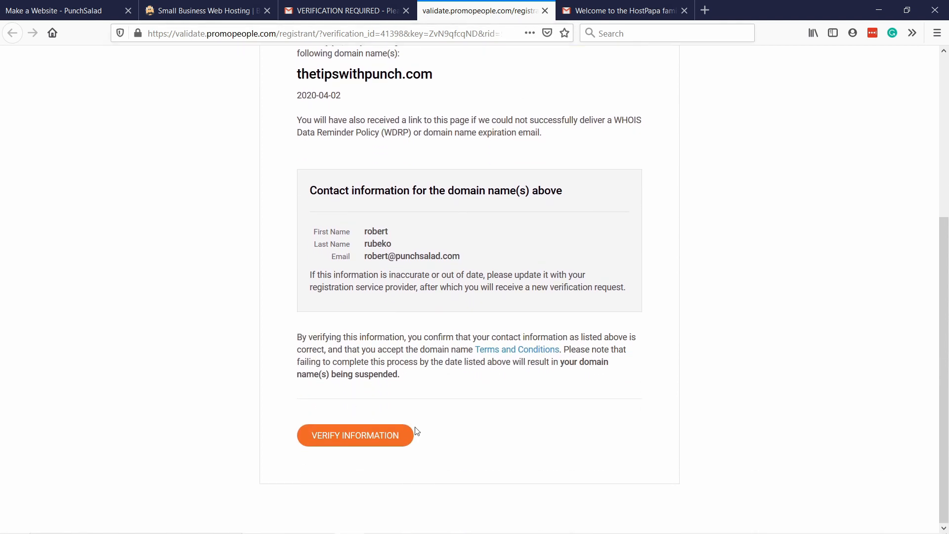
pyautogui.click(337, 440)
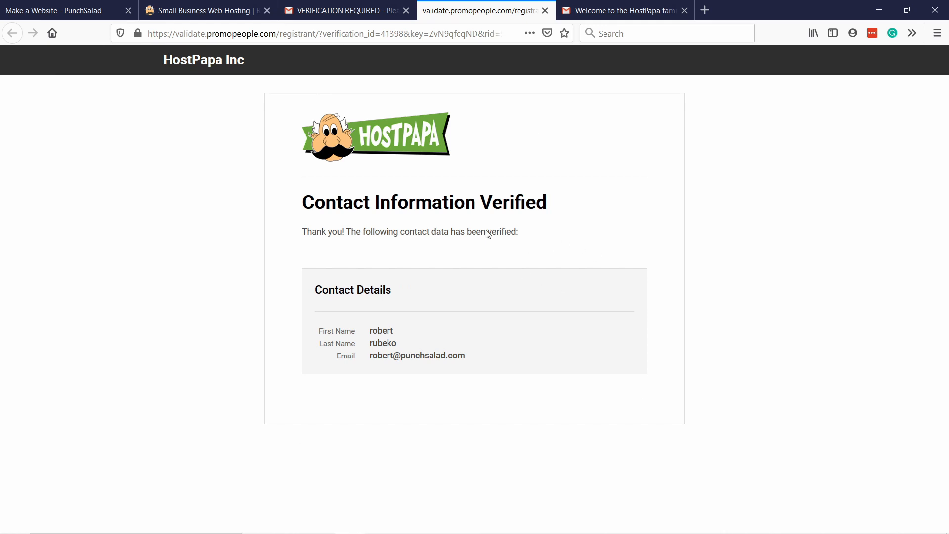
pyautogui.click(545, 12)
pyautogui.click(405, 11)
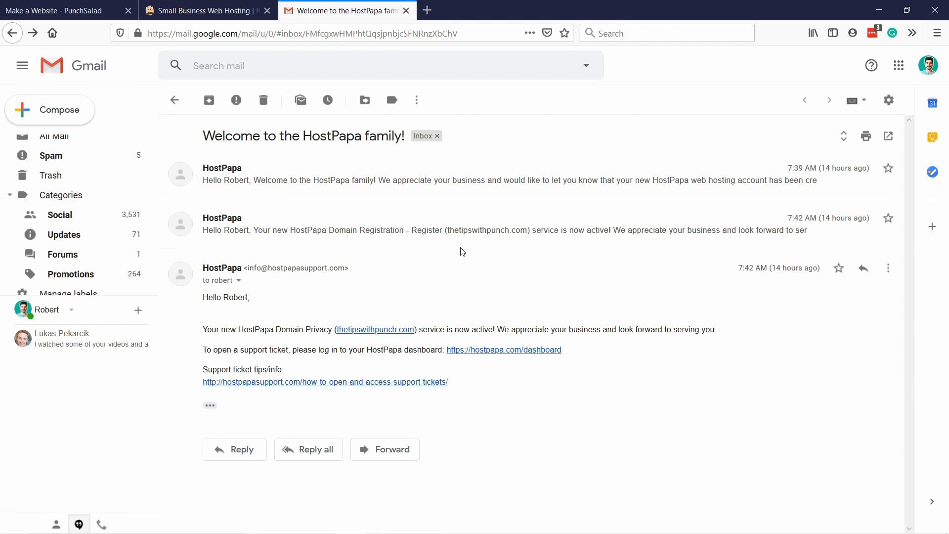
# Step: Expand the first HostPapa welcome message and open its dashboard link in a new tab
pyautogui.click(299, 184)
pyautogui.scroll(-5, 319, 213)
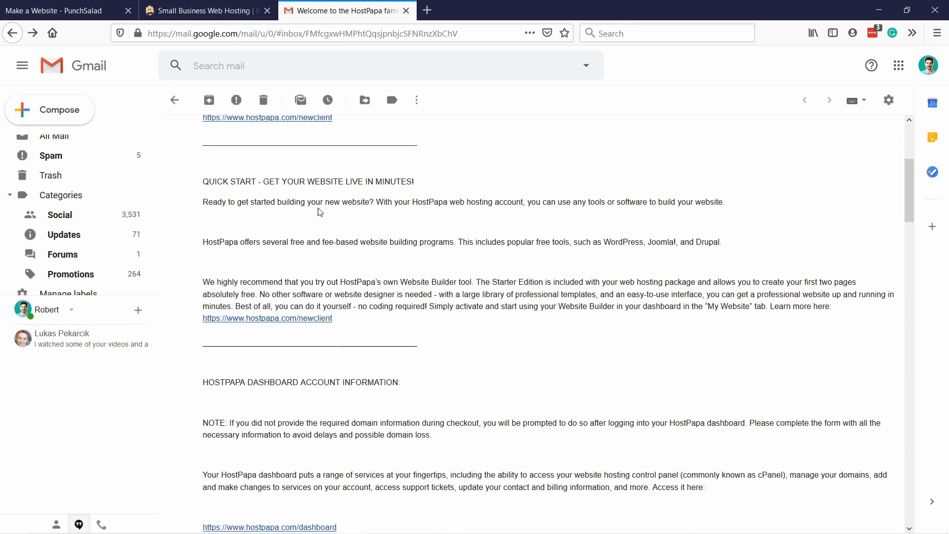
pyautogui.scroll(-3, 319, 213)
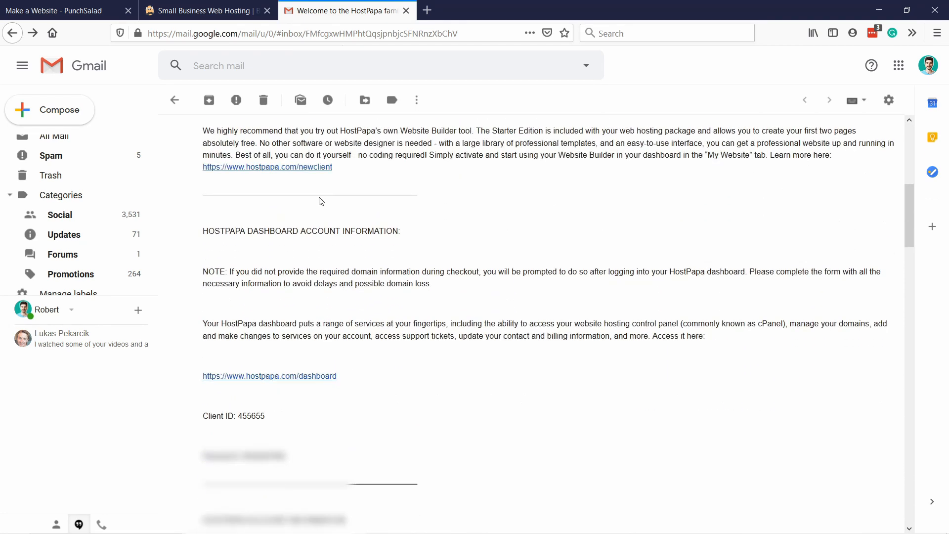
pyautogui.rightClick(293, 374)
pyautogui.click(323, 384)
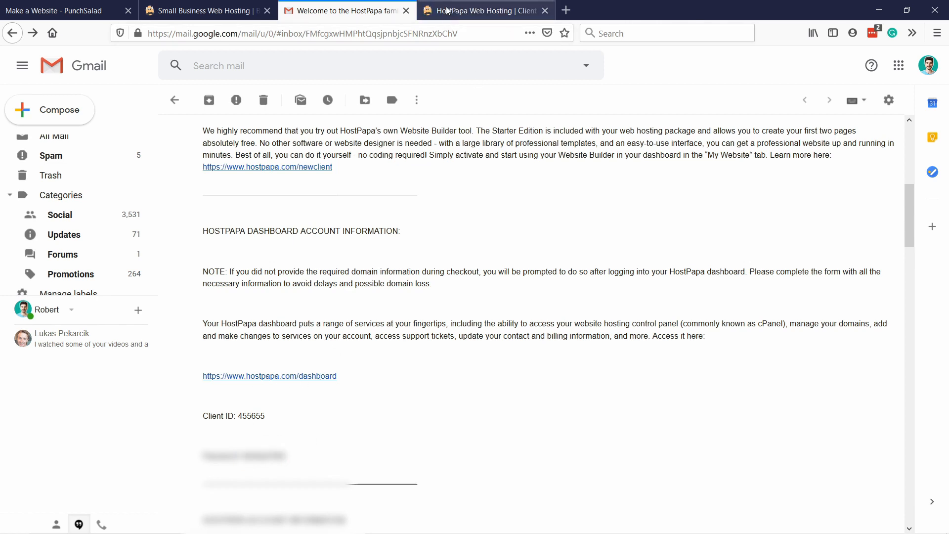
pyautogui.click(483, 11)
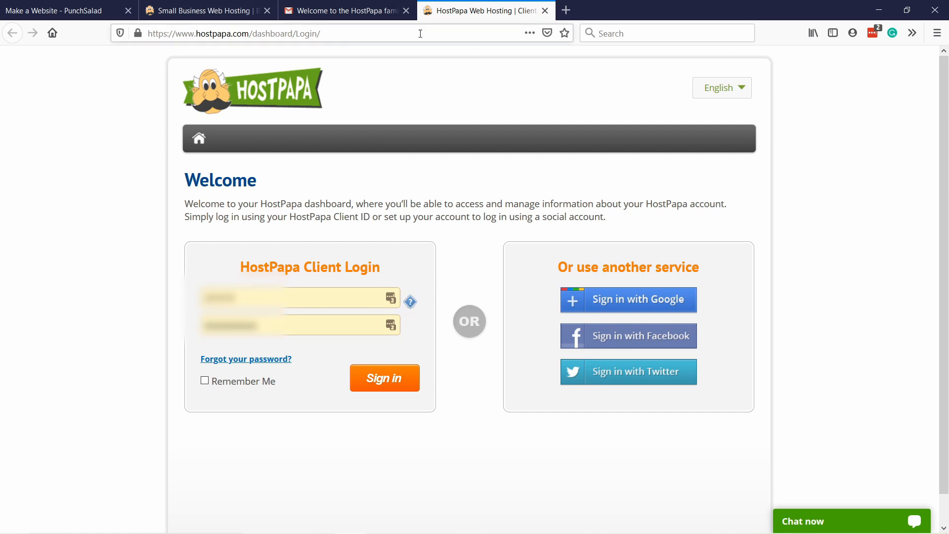
# Step: Copy the client ID from the welcome email into the HostPapa Client Login form, replacing the prefilled entry
pyautogui.hotkey('ctrl', 'shift', 'Tab')
pyautogui.moveTo(283, 417); pyautogui.dragTo(242, 415)
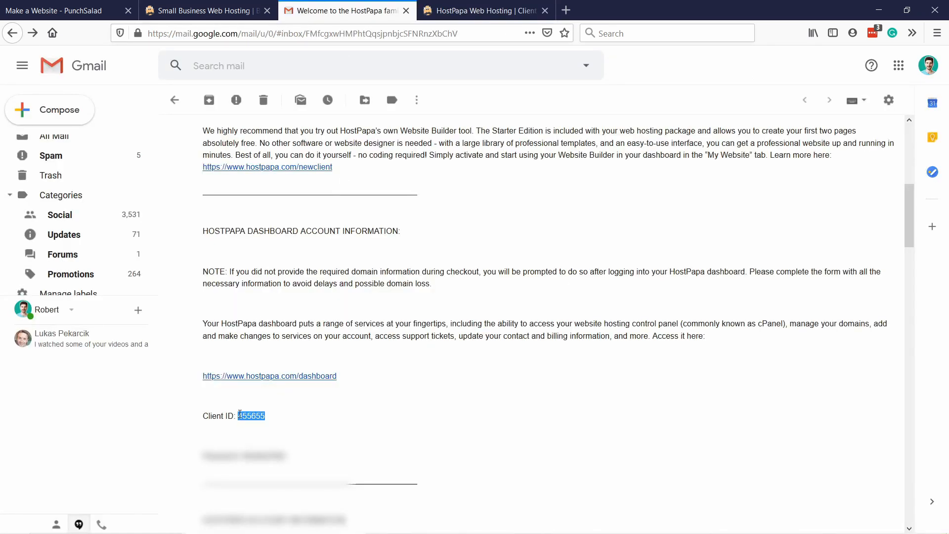
pyautogui.click(452, 12)
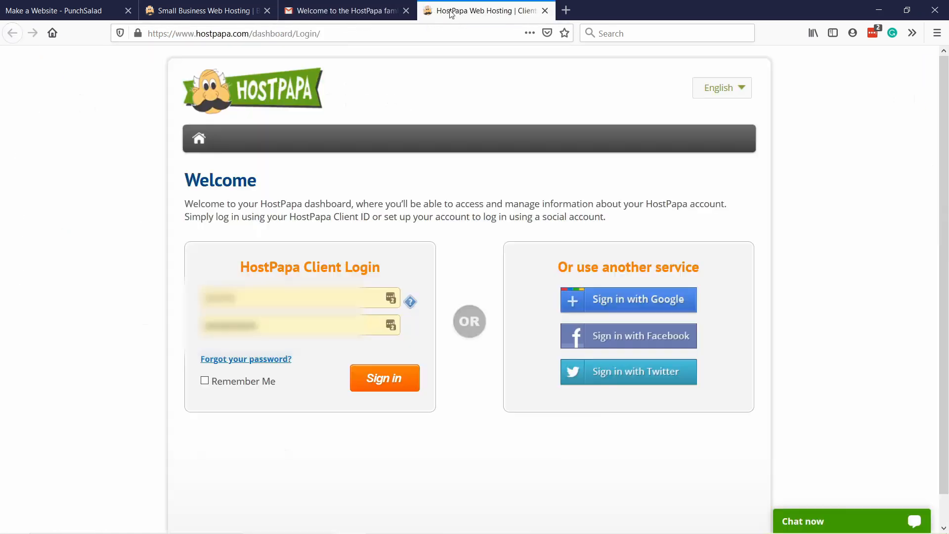
pyautogui.moveTo(243, 303); pyautogui.dragTo(192, 305)
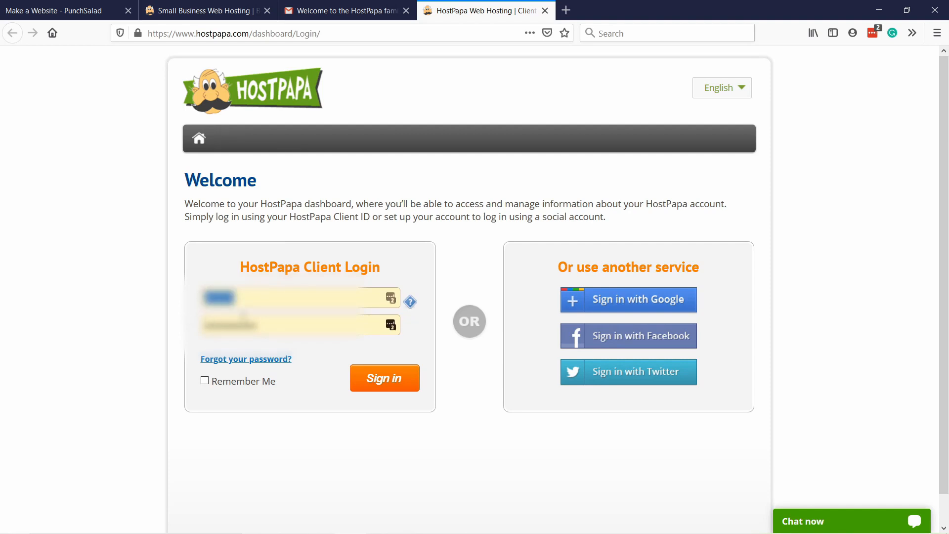
pyautogui.hotkey('ctrl', 'v')
# Step: Copy the account password from the welcome email and paste it into the password field of the HostPapa login form
pyautogui.click(365, 7)
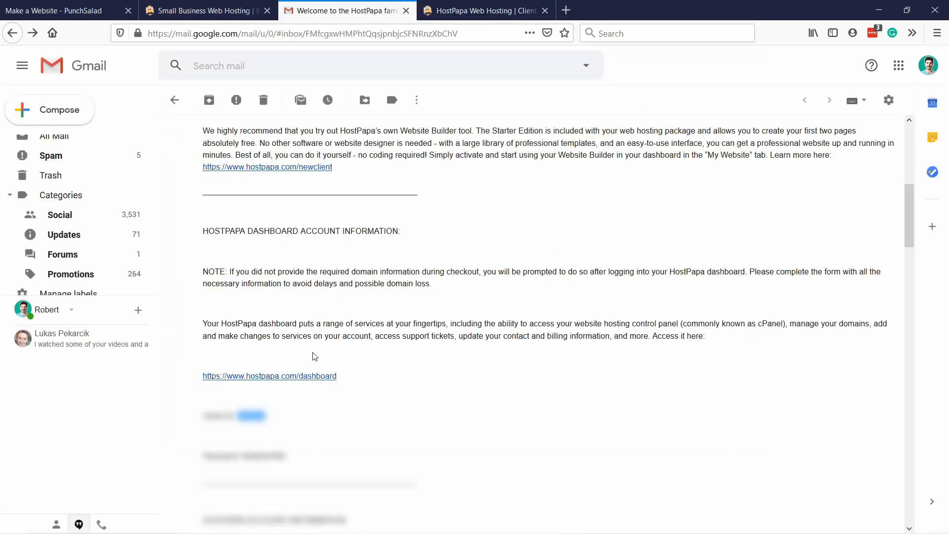
pyautogui.moveTo(288, 455); pyautogui.dragTo(242, 456)
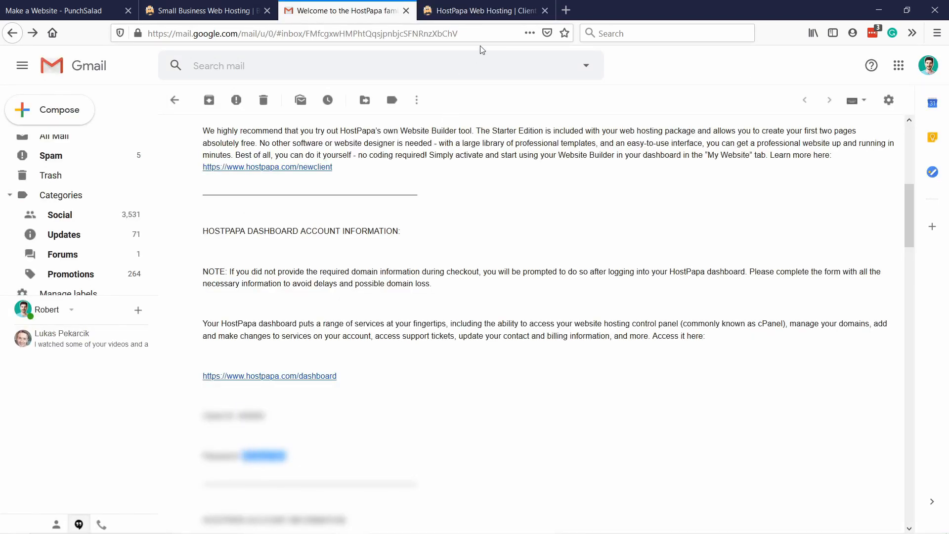
pyautogui.click(482, 11)
pyautogui.press('Tab')
pyautogui.hotkey('ctrl', 'v')
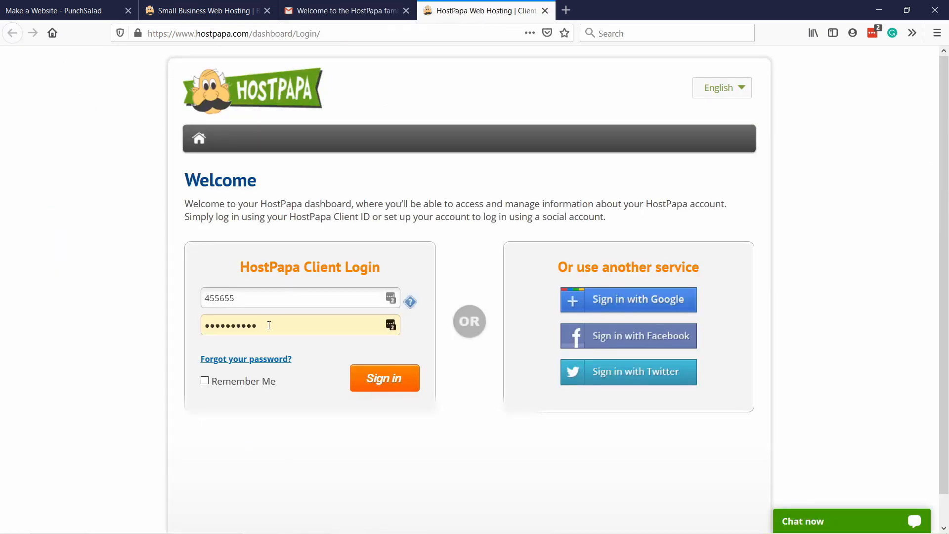
# Step: Paste the account password again over the existing entry in the HostPapa Client Login form and sign in
pyautogui.moveTo(269, 326); pyautogui.dragTo(151, 324)
pyautogui.hotkey('ctrl', 'v')
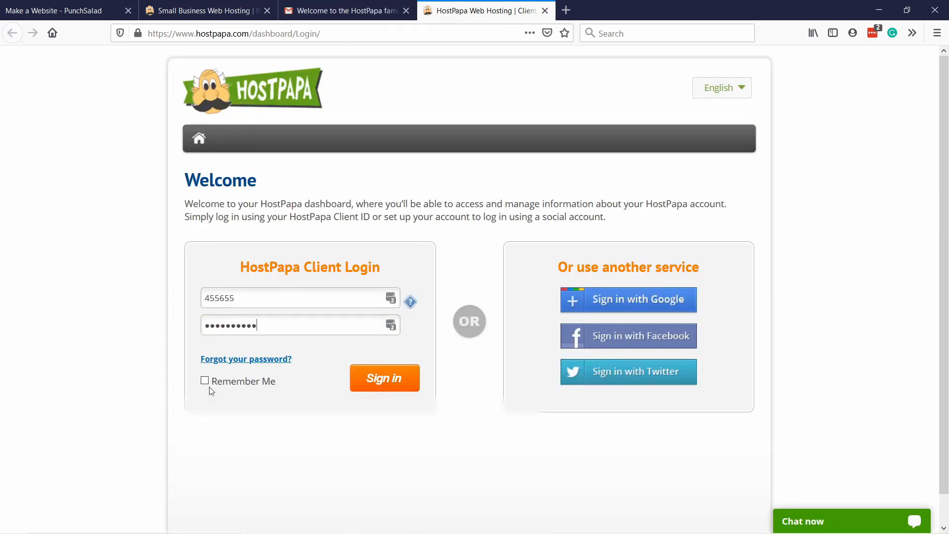
pyautogui.click(382, 380)
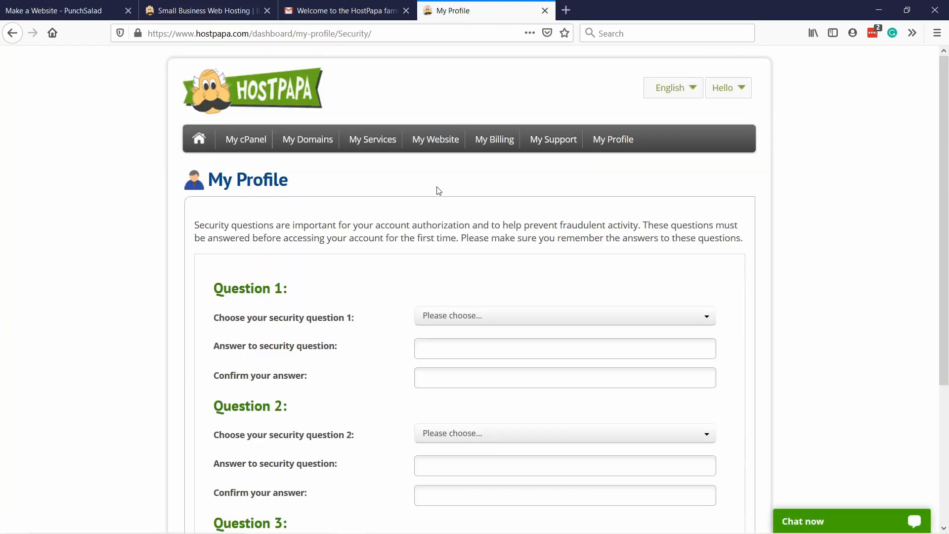
# Step: Choose the three security questions, fill in and confirm an answer for each, and save them
pyautogui.scroll(-3, 445, 178)
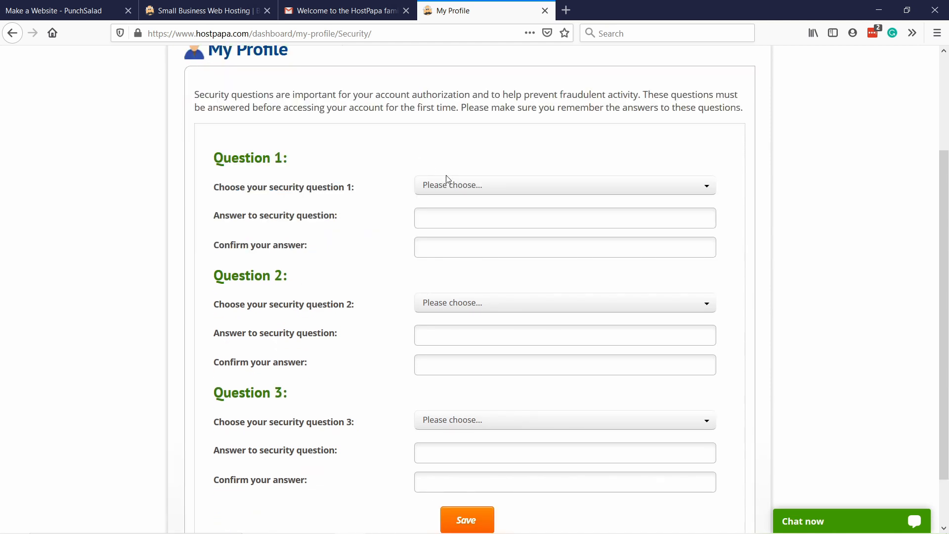
pyautogui.click(453, 187)
pyautogui.click(450, 159)
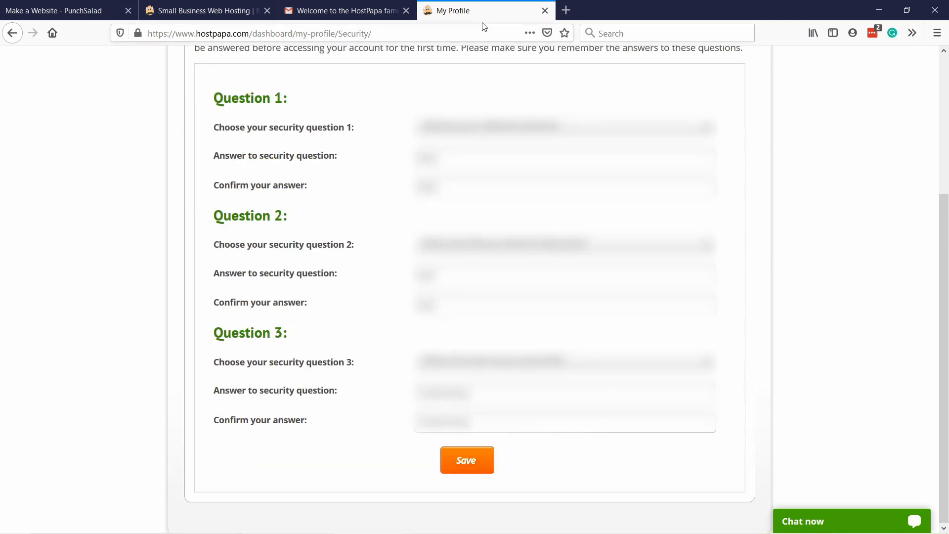
pyautogui.click(466, 469)
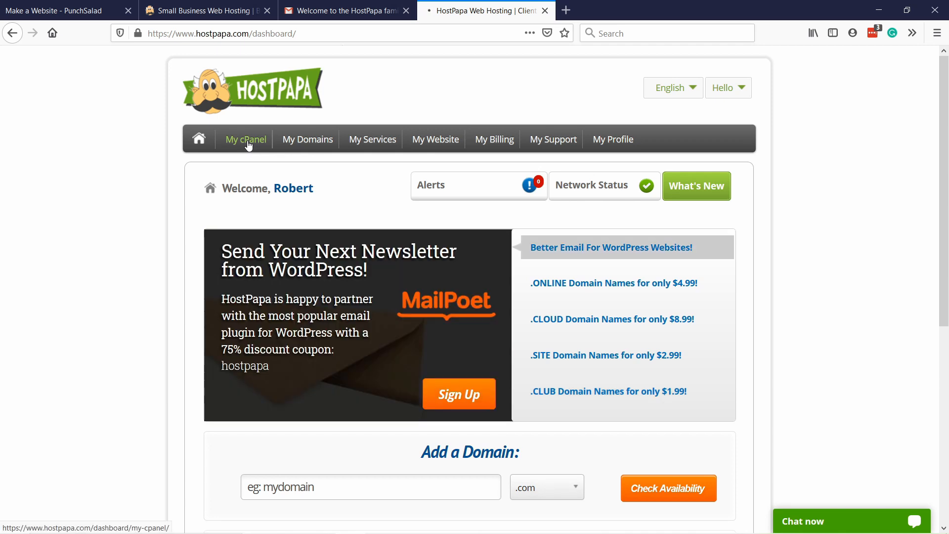
# Step: Open the cPanel of thetipswithpunch.com from the HostPapa dashboard and switch to its full-page main view
pyautogui.click(249, 142)
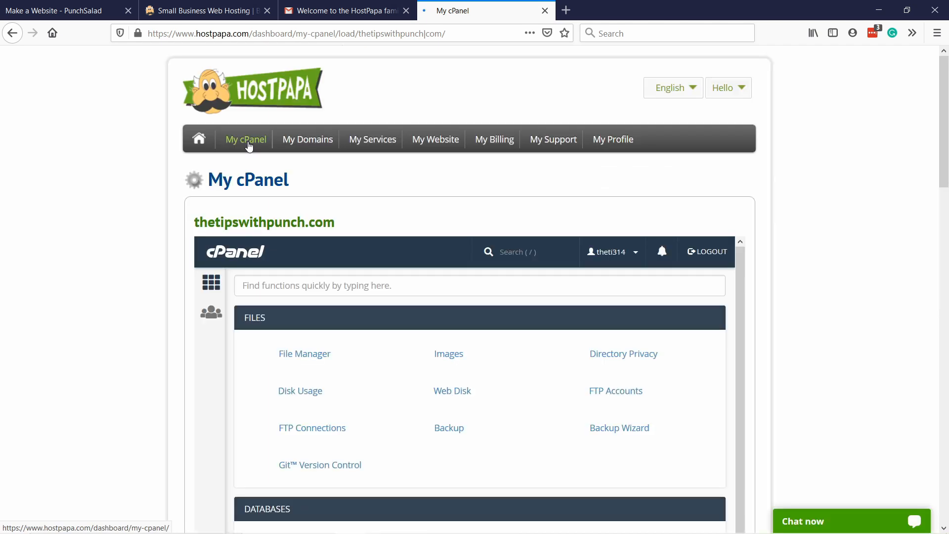
pyautogui.scroll(-2, 423, 118)
pyautogui.scroll(1, 252, 157)
pyautogui.scroll(-1, 253, 275)
pyautogui.scroll(-2, 253, 274)
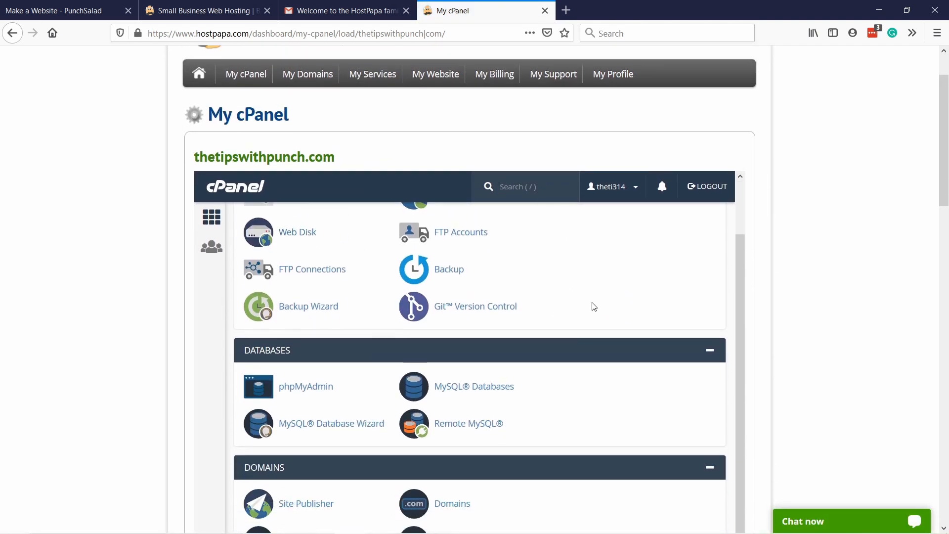
pyautogui.scroll(1, 333, 212)
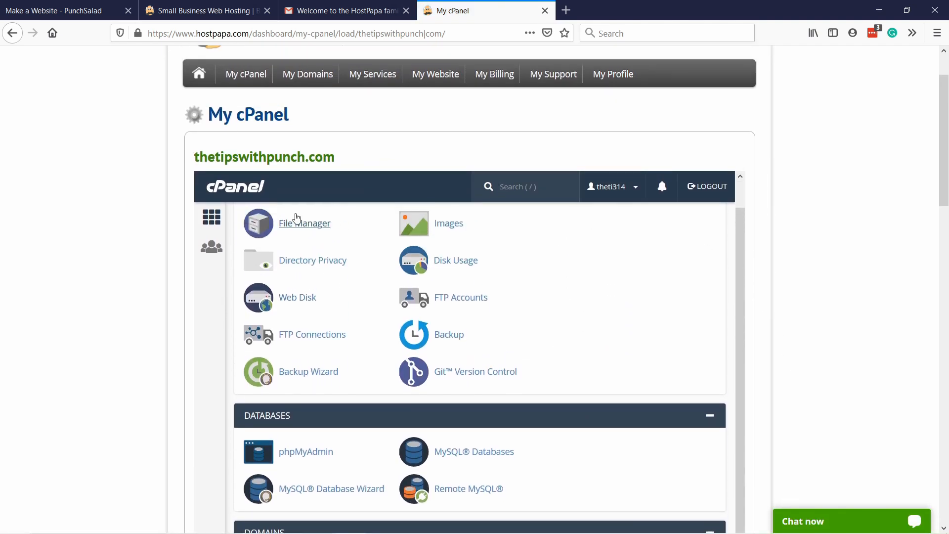
pyautogui.click(225, 189)
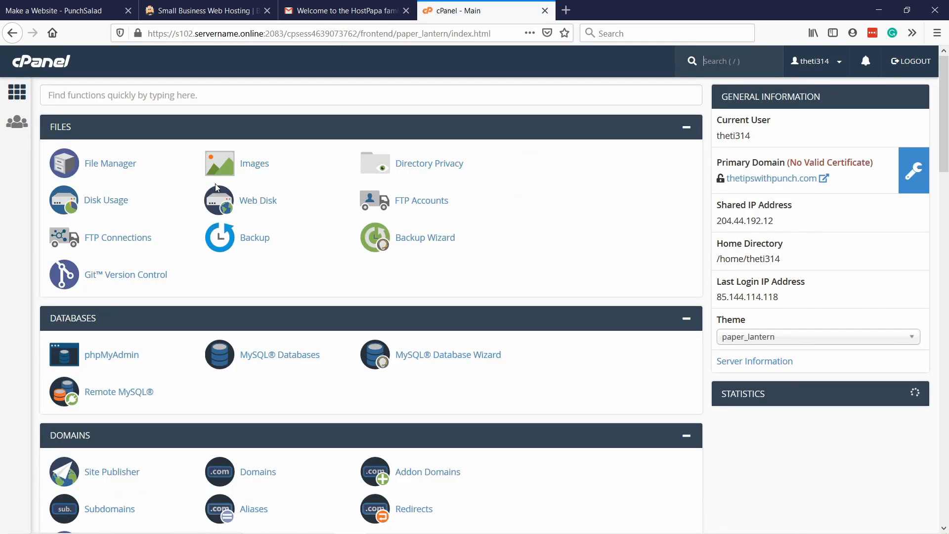
# Step: Search the cPanel functions for "install", open the Softaculous Apps Installer and start a WordPress installation
pyautogui.click(70, 95)
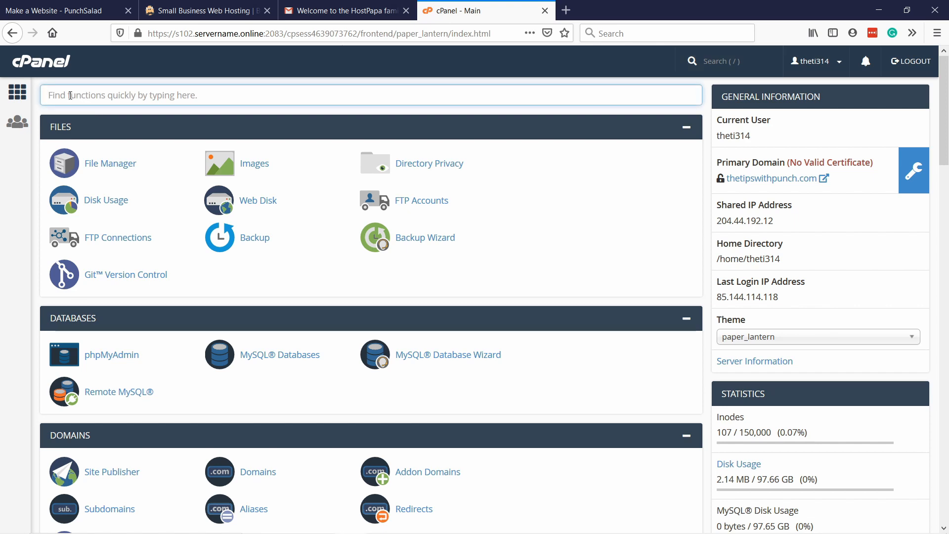
pyautogui.write('install')
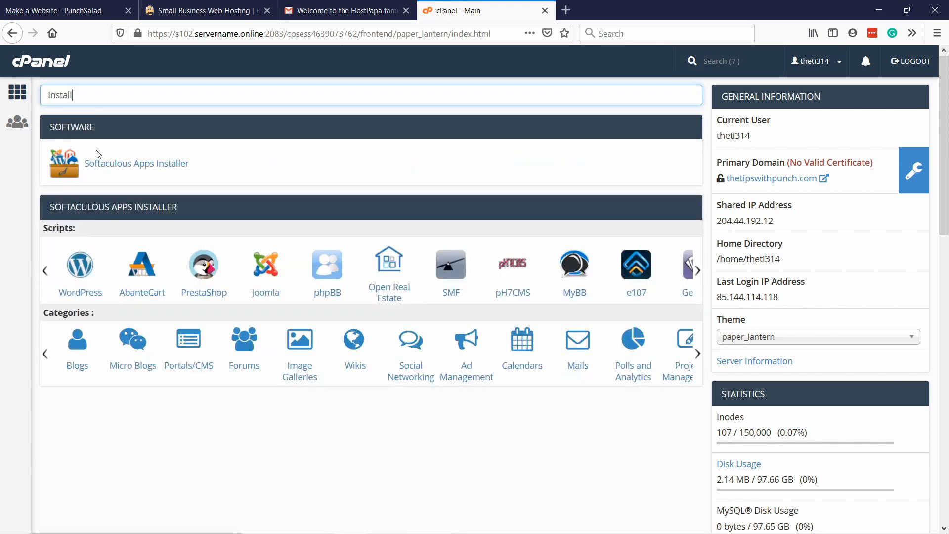
pyautogui.click(164, 167)
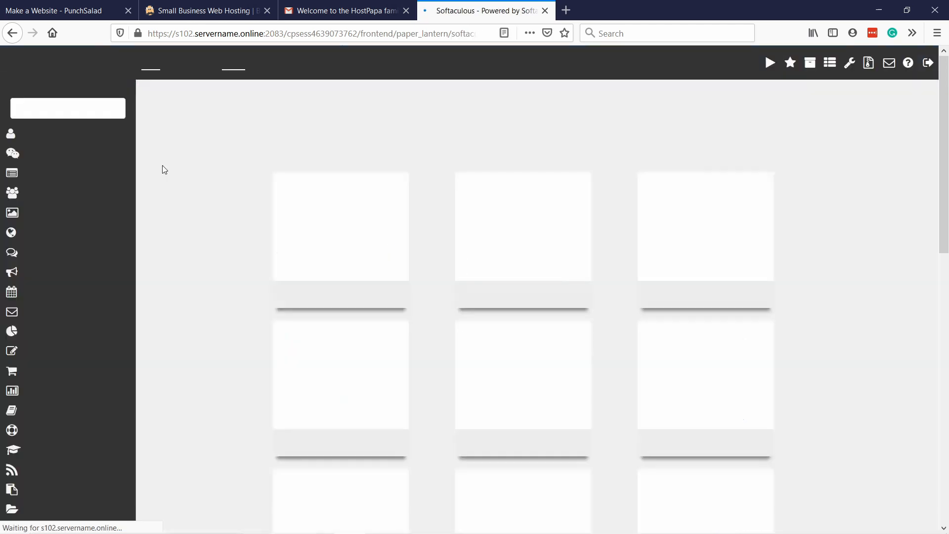
pyautogui.moveTo(330, 225)
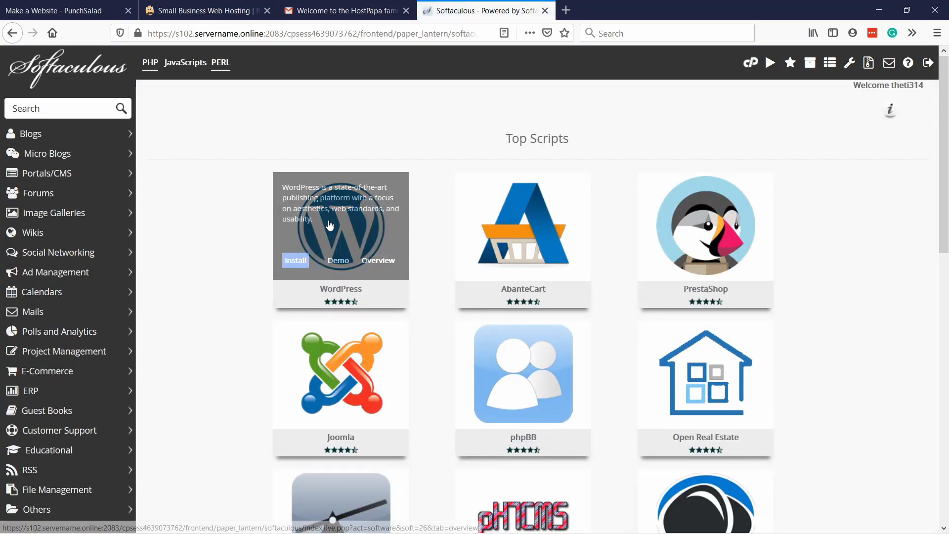
pyautogui.click(296, 261)
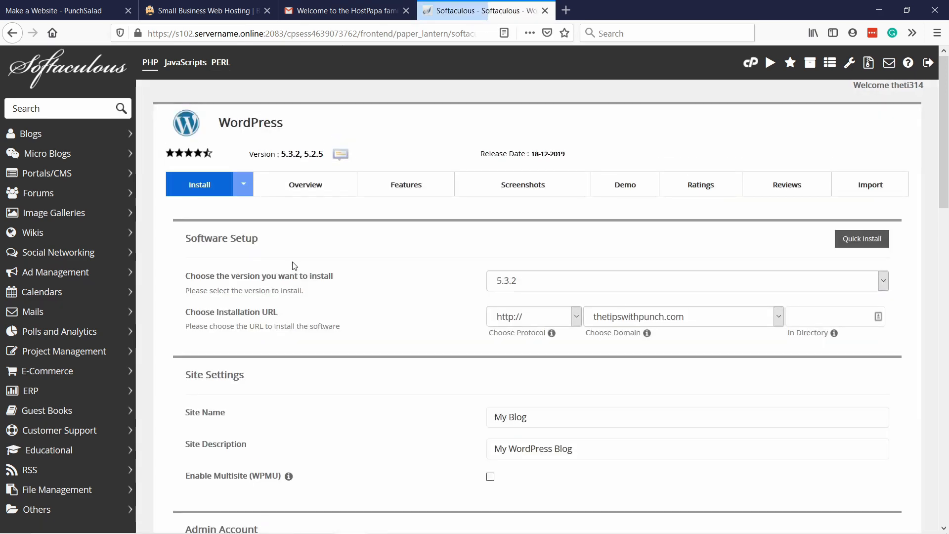
pyautogui.scroll(-2, 292, 265)
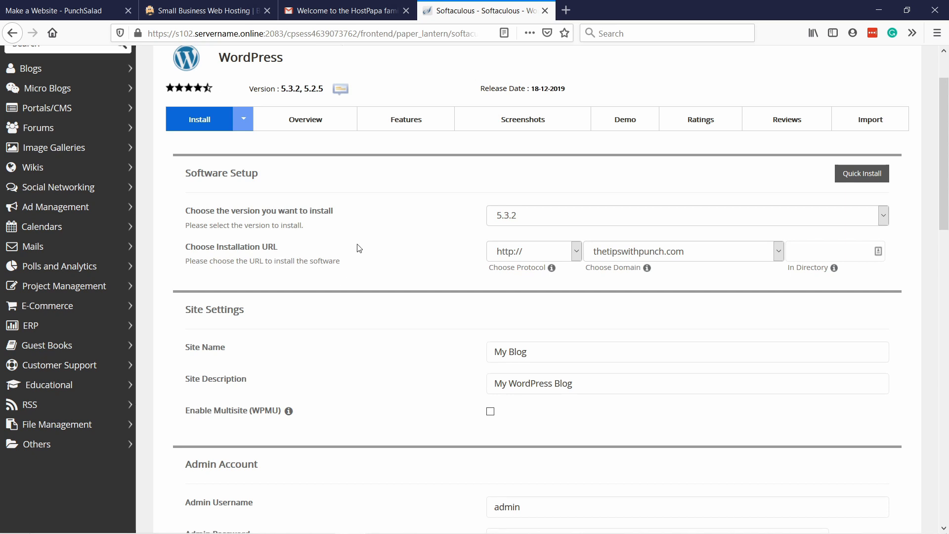
pyautogui.scroll(-2, 361, 238)
pyautogui.click(532, 150)
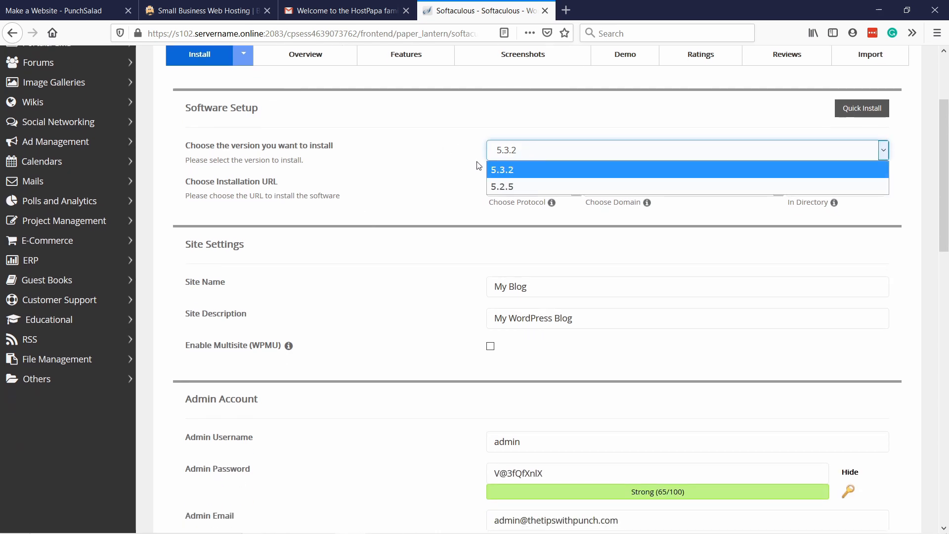
pyautogui.click(530, 170)
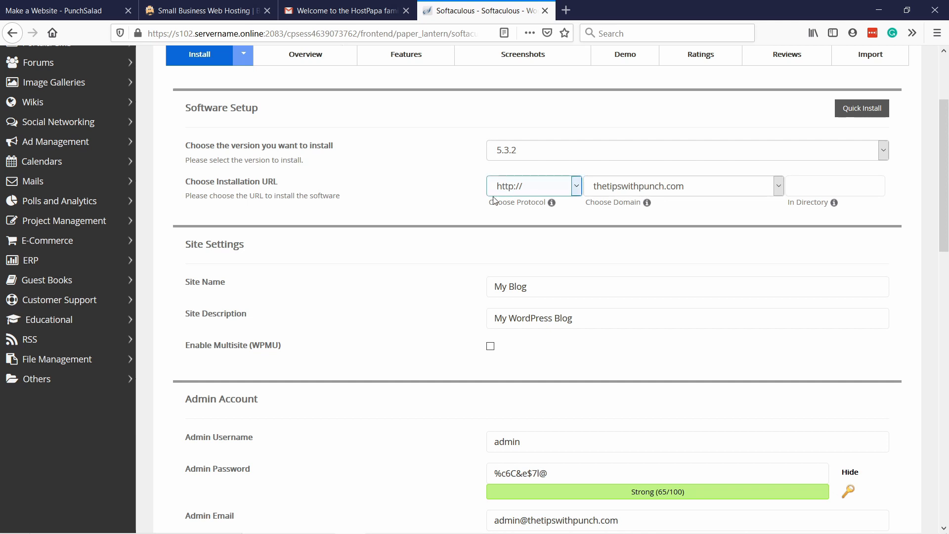
pyautogui.click(534, 189)
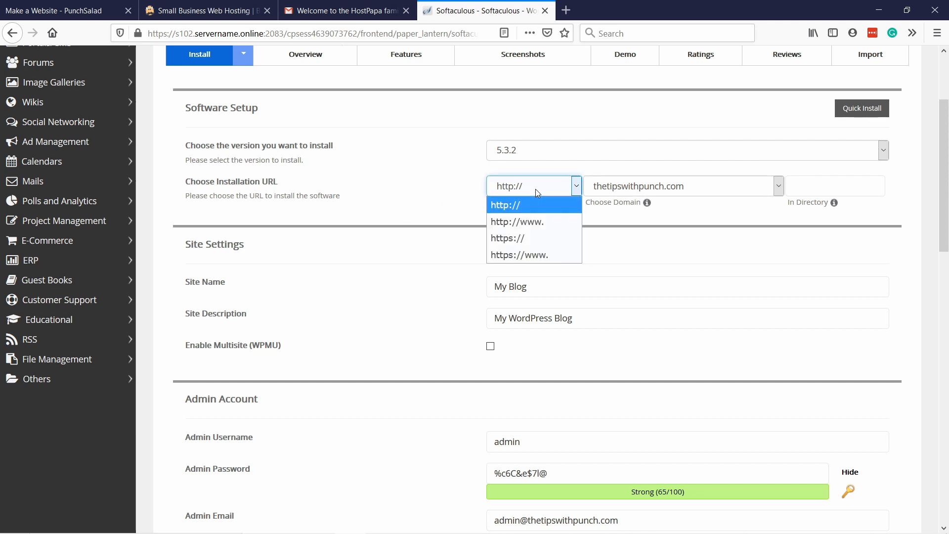
pyautogui.click(523, 237)
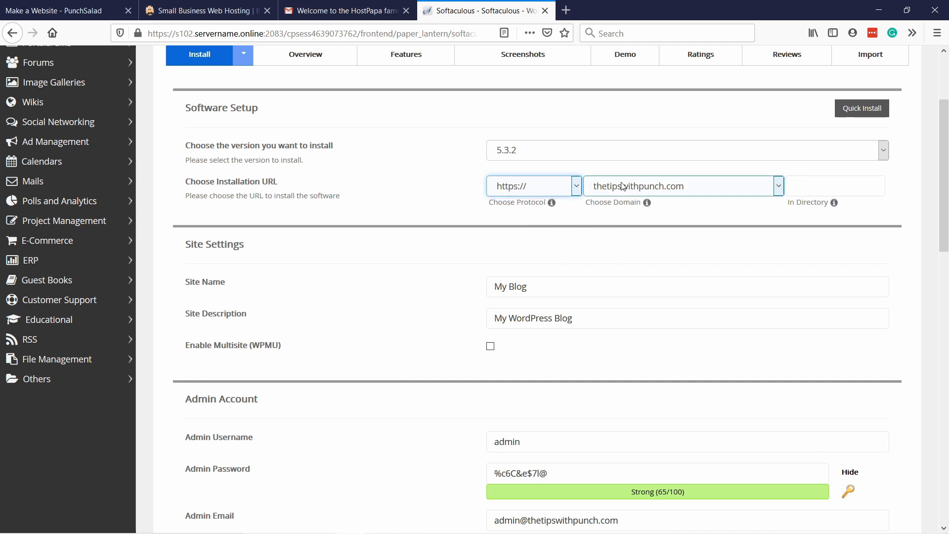
pyautogui.click(816, 185)
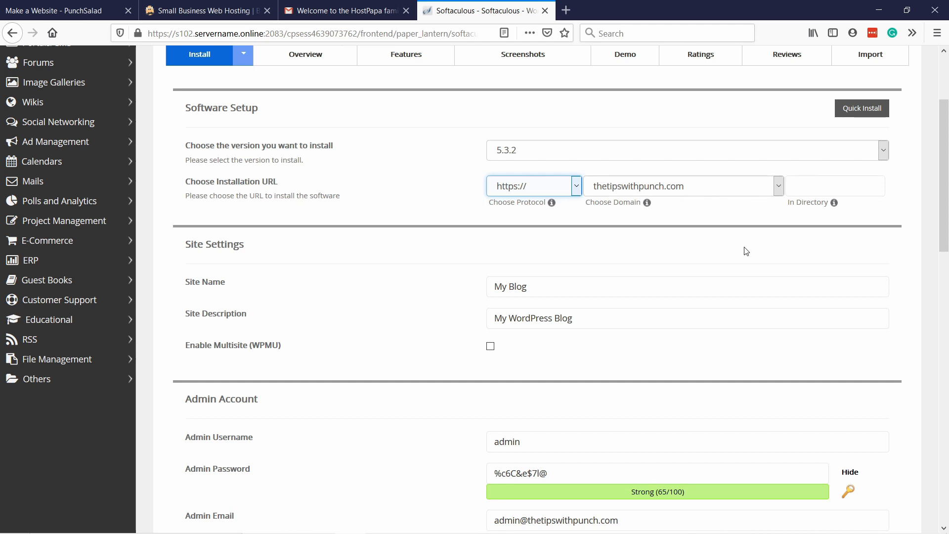
# Step: Set the WordPress site name to "TipsWithPunch Tutorials"
pyautogui.scroll(-2, 544, 227)
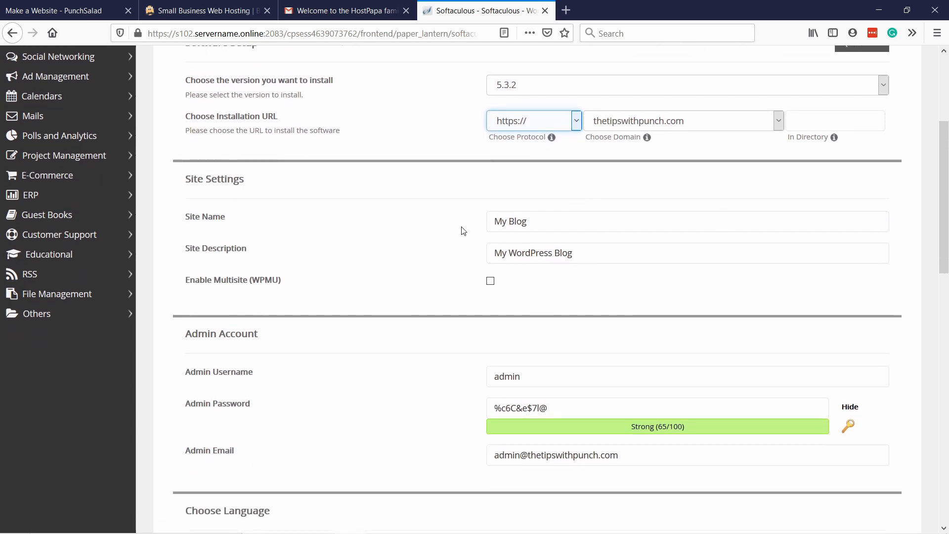
pyautogui.click(548, 225)
pyautogui.moveTo(549, 225); pyautogui.dragTo(484, 228)
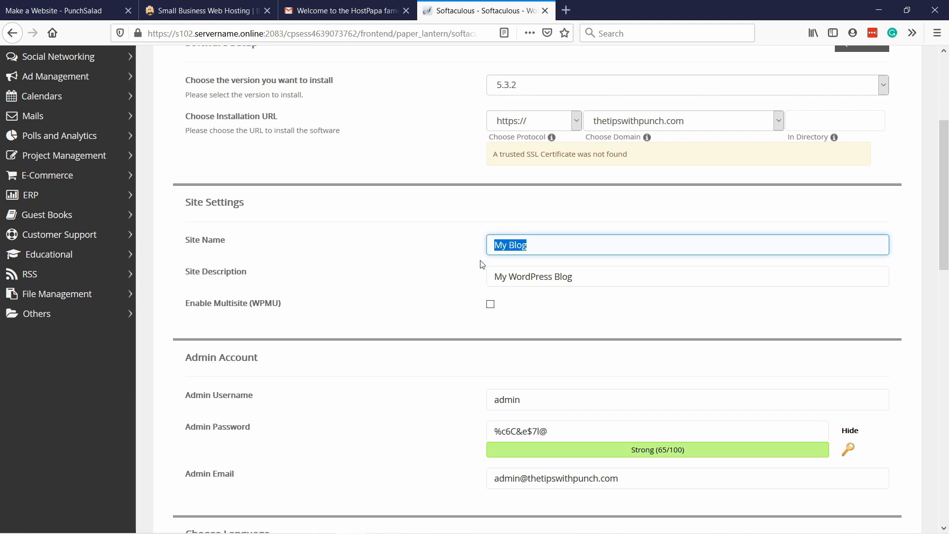
pyautogui.write('TipsWithPunch Tutorials')
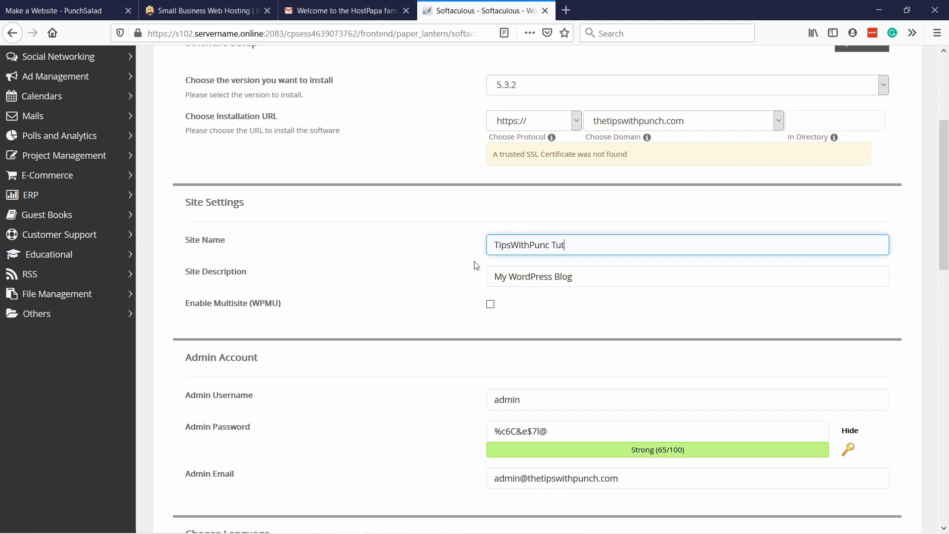
pyautogui.click(550, 244)
pyautogui.write('h')
# Step: Set the site description to "Website tutorials with a punch"
pyautogui.click(588, 286)
pyautogui.moveTo(587, 286); pyautogui.dragTo(348, 265)
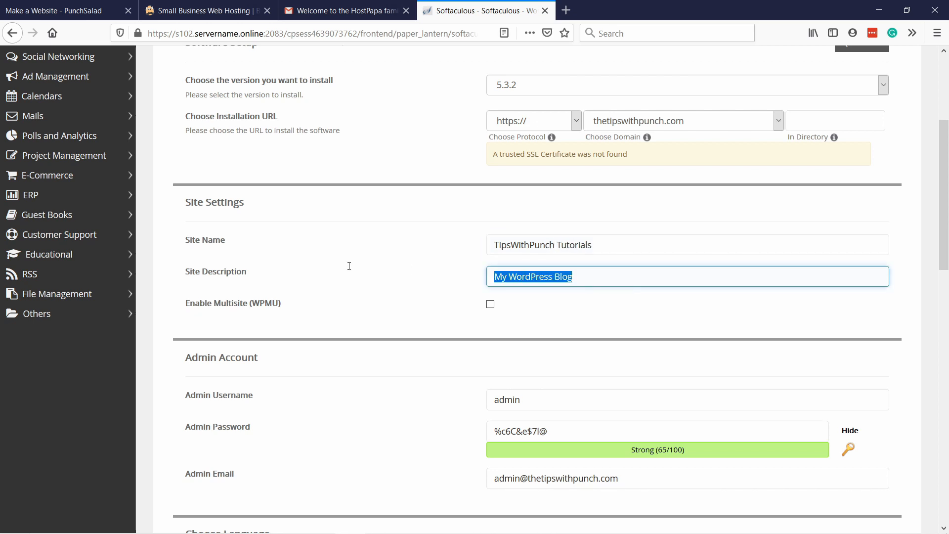
pyautogui.write('Website tutorials with a punch')
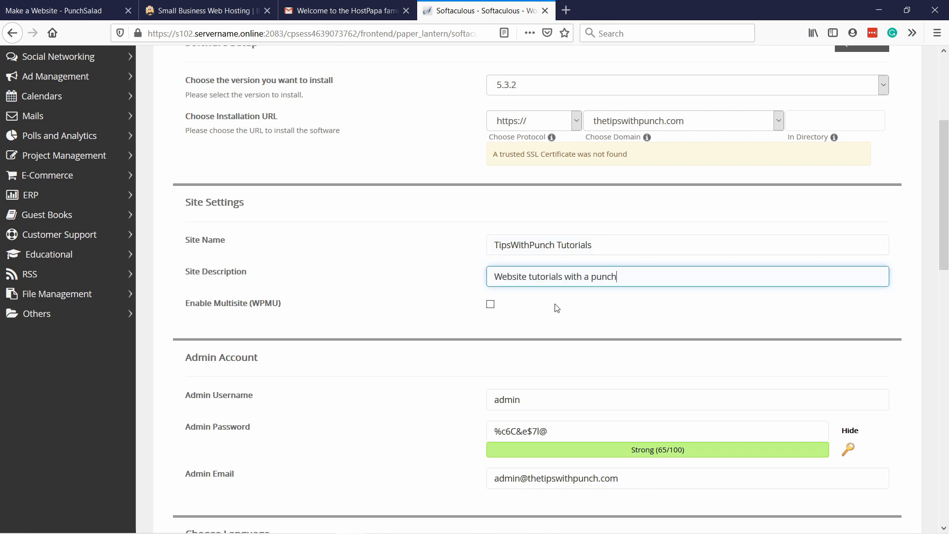
# Step: Replace the default admin username with the site owner's first name
pyautogui.scroll(-2, 555, 214)
pyautogui.scroll(-3, 556, 214)
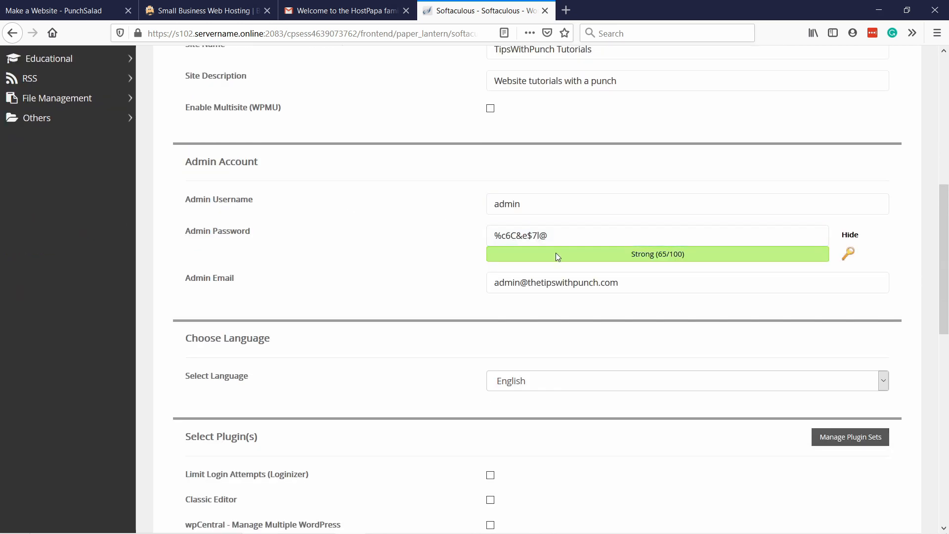
pyautogui.click(534, 227)
pyautogui.moveTo(543, 204); pyautogui.dragTo(439, 202)
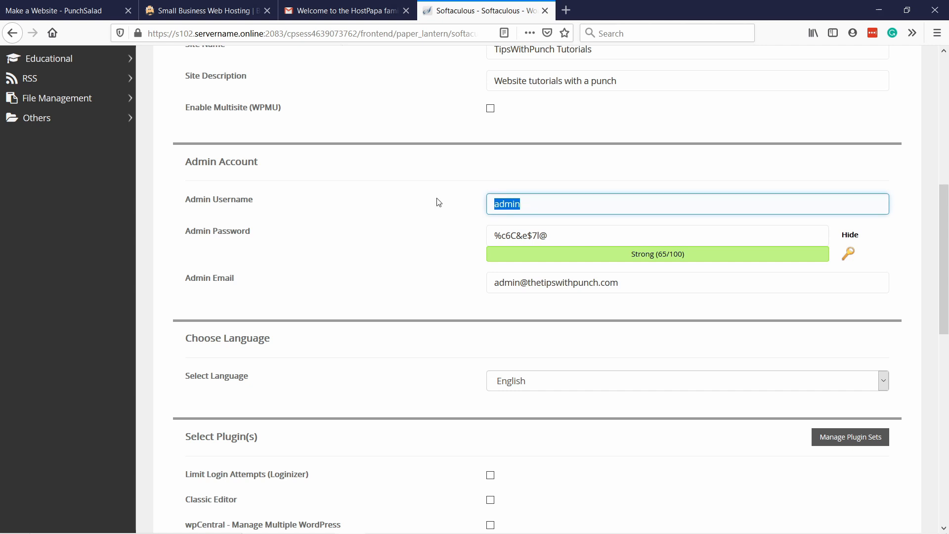
pyautogui.write('Robert')
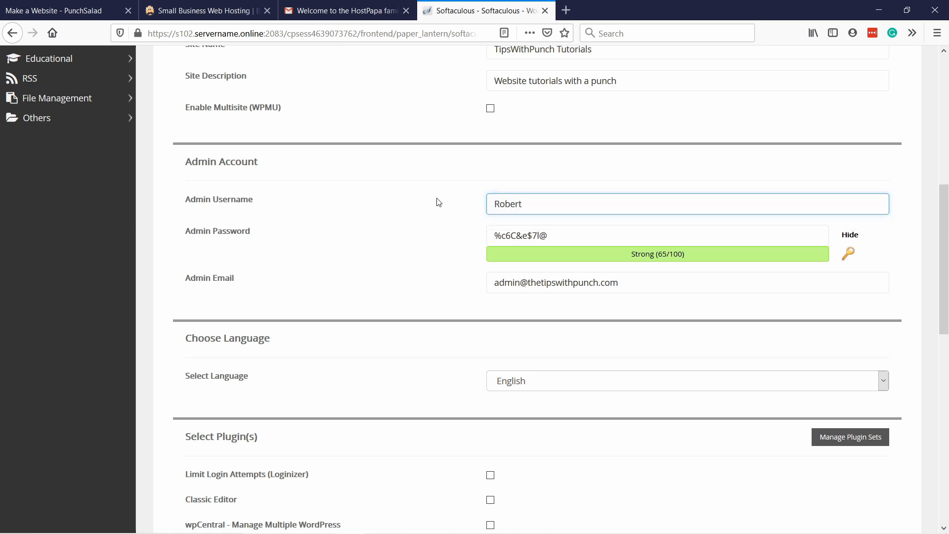
pyautogui.click(776, 249)
# Step: Hide the admin password's characters and replace the generated password with a new strong one
pyautogui.click(564, 237)
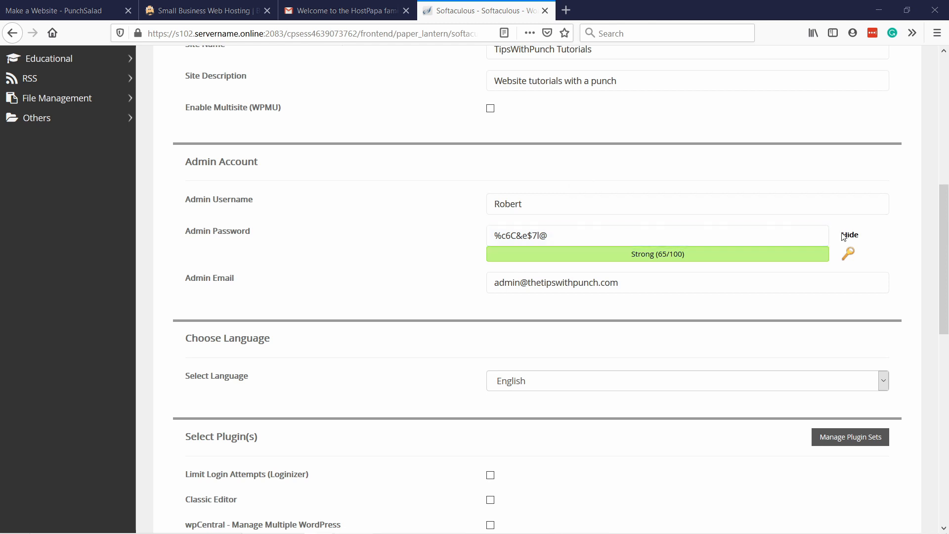
pyautogui.click(846, 236)
pyautogui.click(614, 239)
pyautogui.write('••')
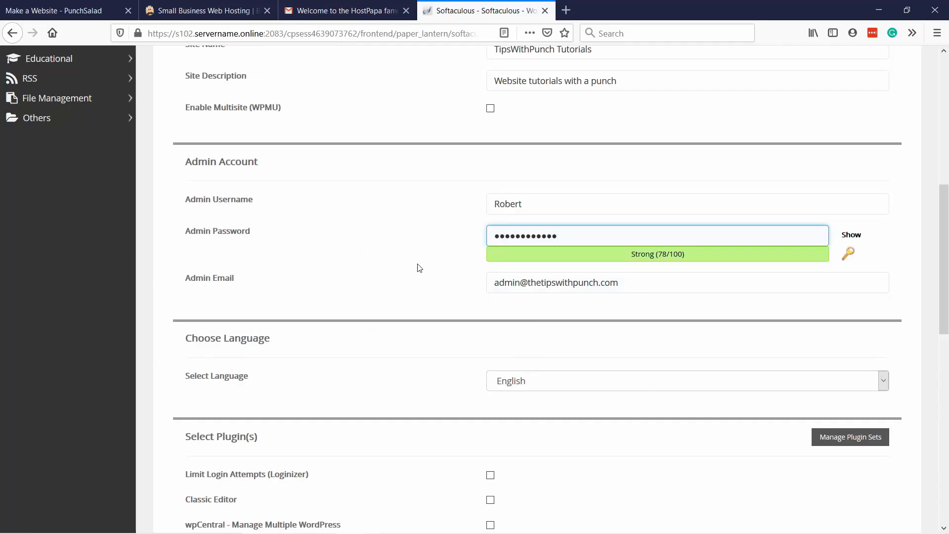
pyautogui.click(417, 269)
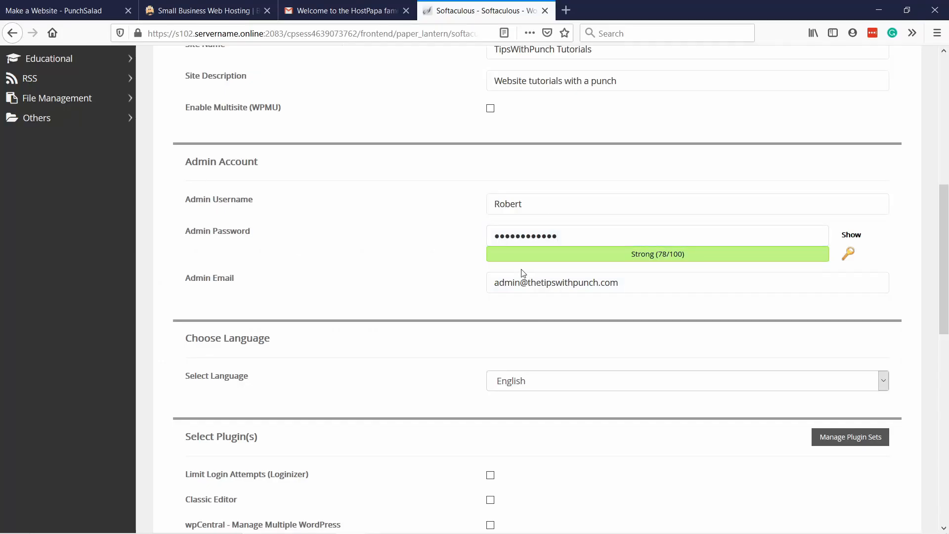
# Step: Change the admin email to the site owner's address at the thetipswithpunch.com domain
pyautogui.click(525, 282)
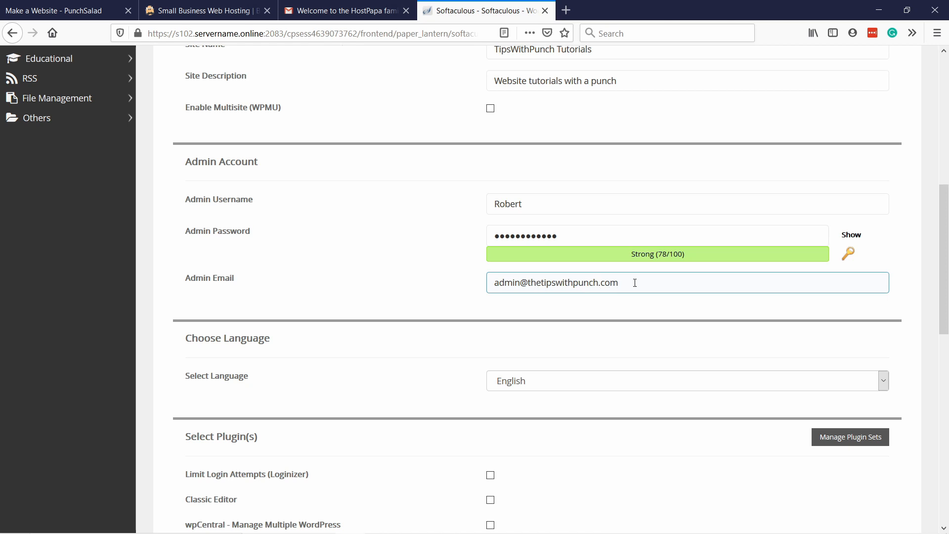
pyautogui.moveTo(635, 283); pyautogui.dragTo(452, 277)
pyautogui.click(451, 276)
pyautogui.scroll(-1, 461, 236)
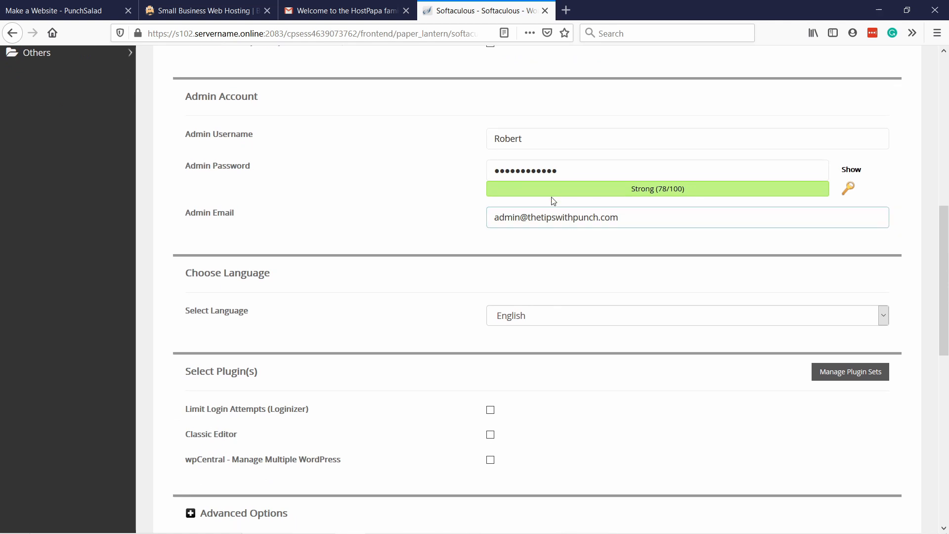
pyautogui.tripleClick(519, 217)
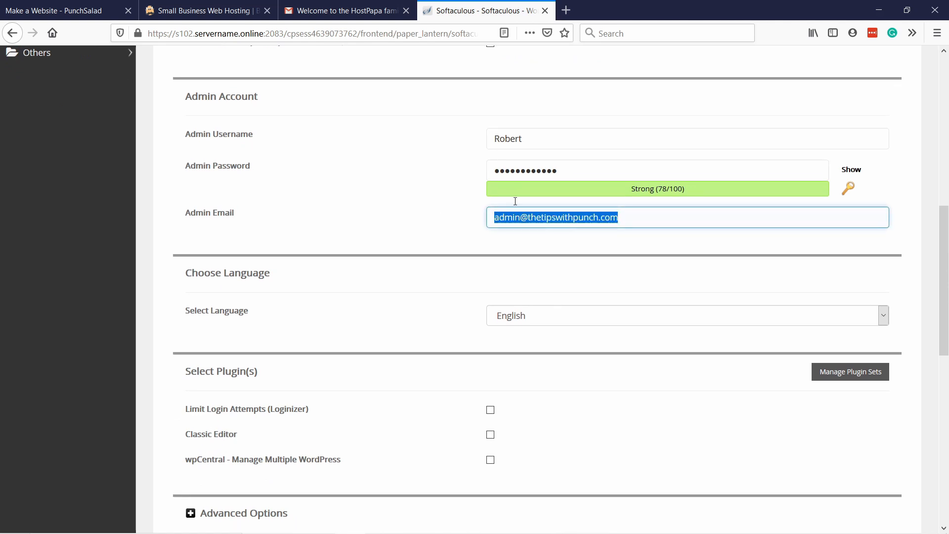
pyautogui.moveTo(520, 218); pyautogui.dragTo(468, 218)
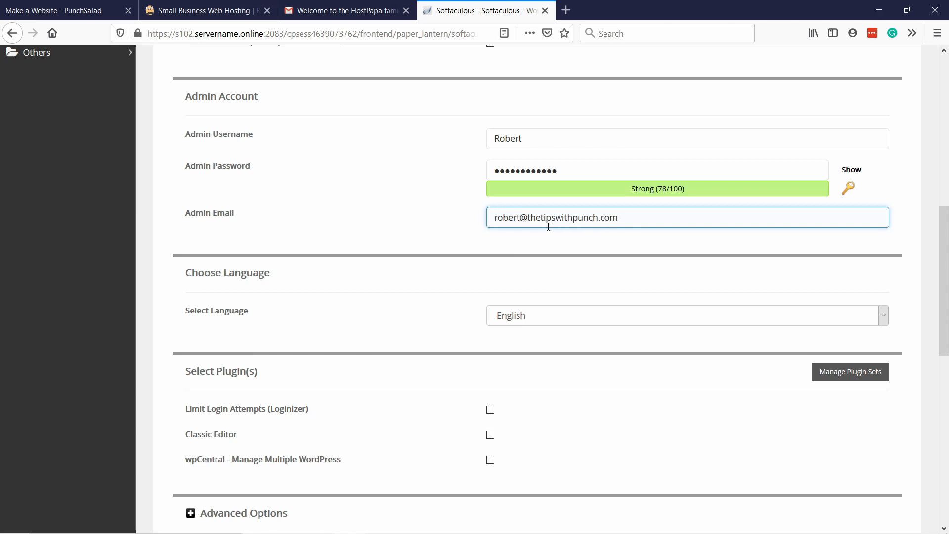
# Step: Review the remaining installer settings and install WordPress in English with the default advanced options, no optional plugins and no selected theme
pyautogui.scroll(-2, 415, 199)
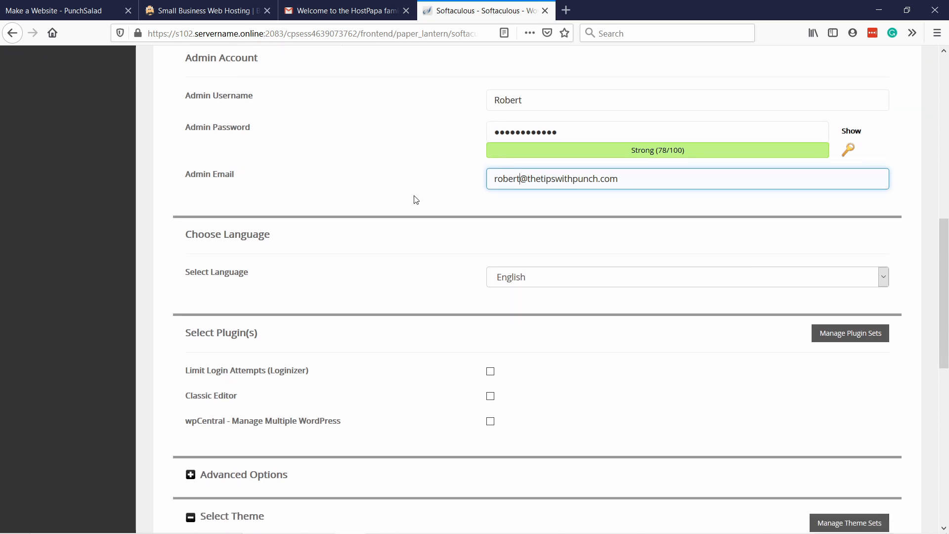
pyautogui.scroll(-2, 540, 288)
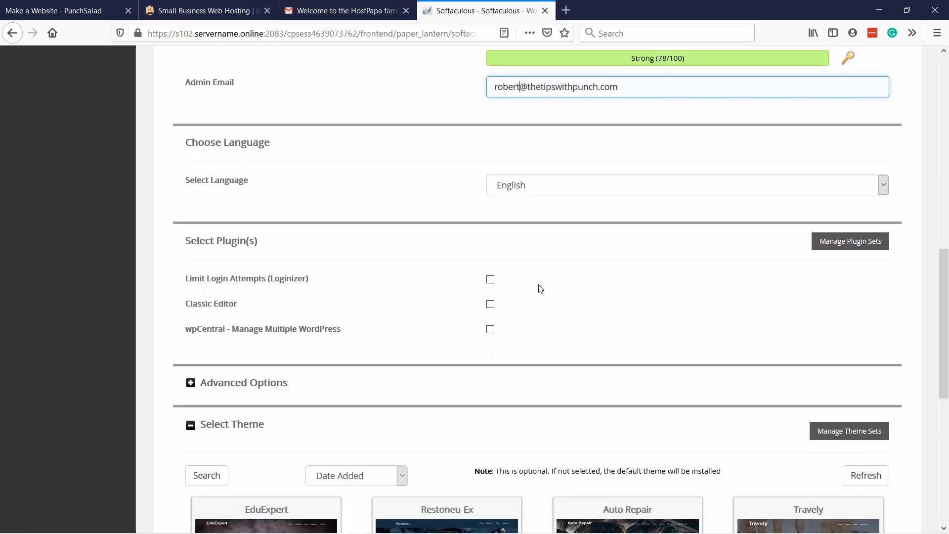
pyautogui.scroll(-2, 547, 267)
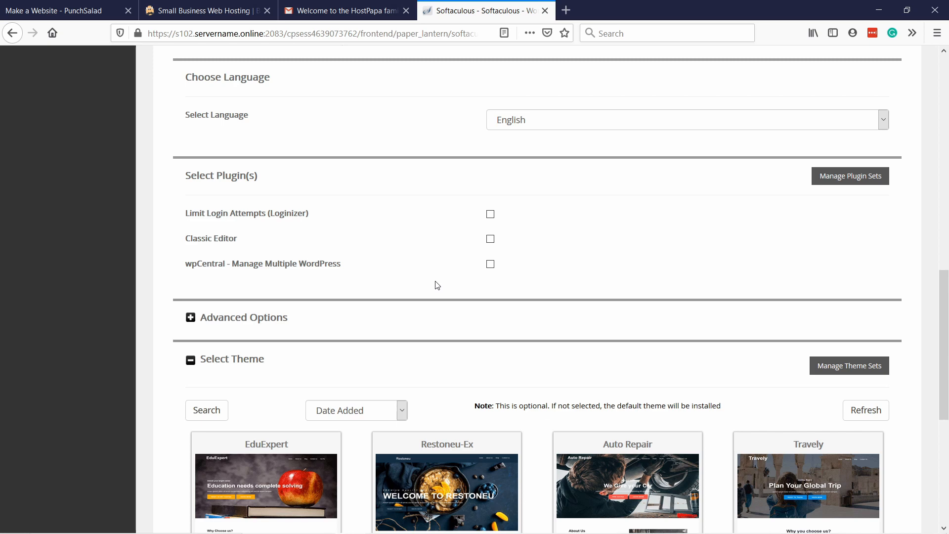
pyautogui.scroll(-2, 424, 271)
pyautogui.click(296, 253)
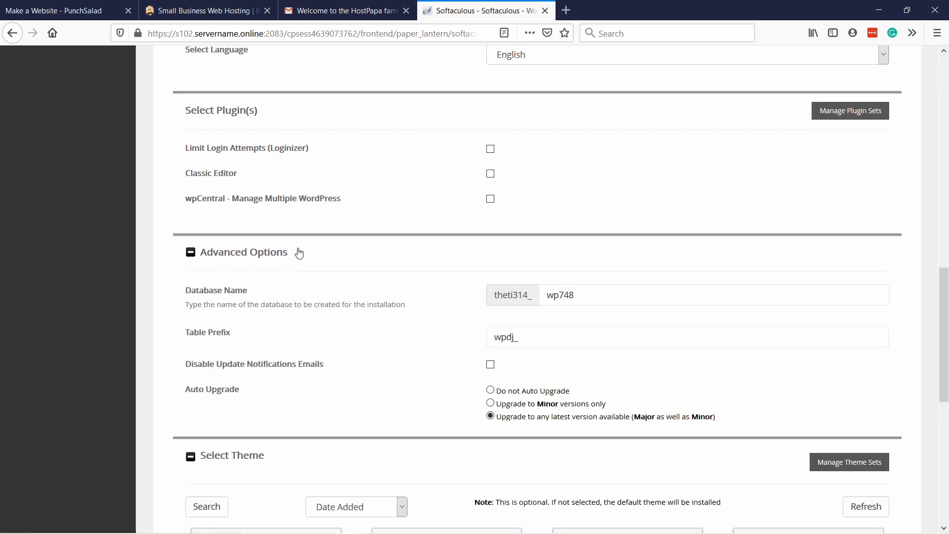
pyautogui.click(240, 253)
pyautogui.scroll(-3, 409, 230)
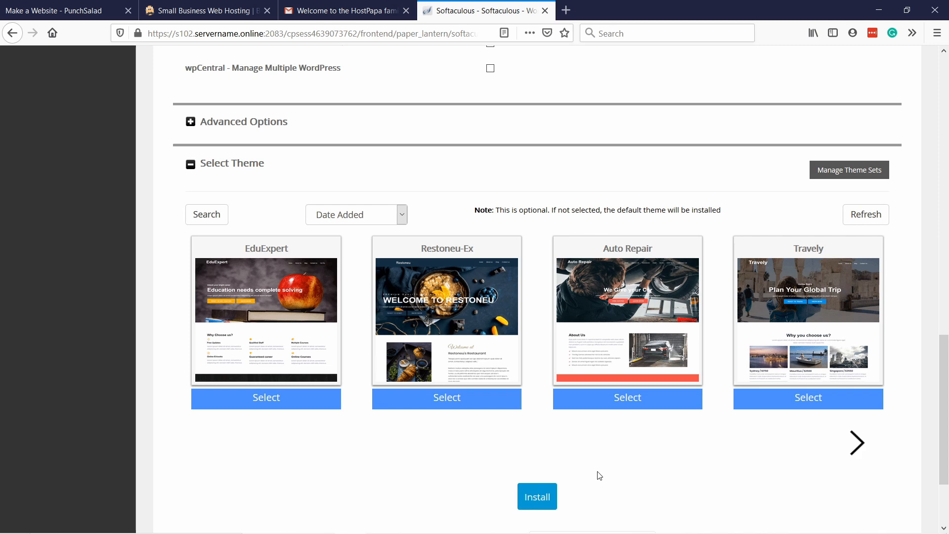
pyautogui.click(538, 499)
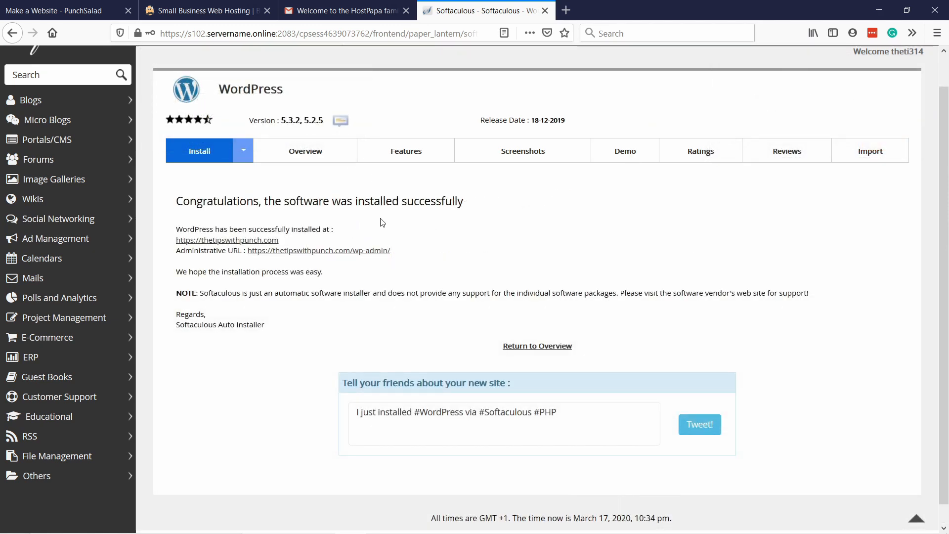
# Step: Open the newly installed site thetipswithpunch.com in a new tab and accept the certificate security risk to continue to it
pyautogui.rightClick(243, 242)
pyautogui.click(296, 247)
pyautogui.click(599, 13)
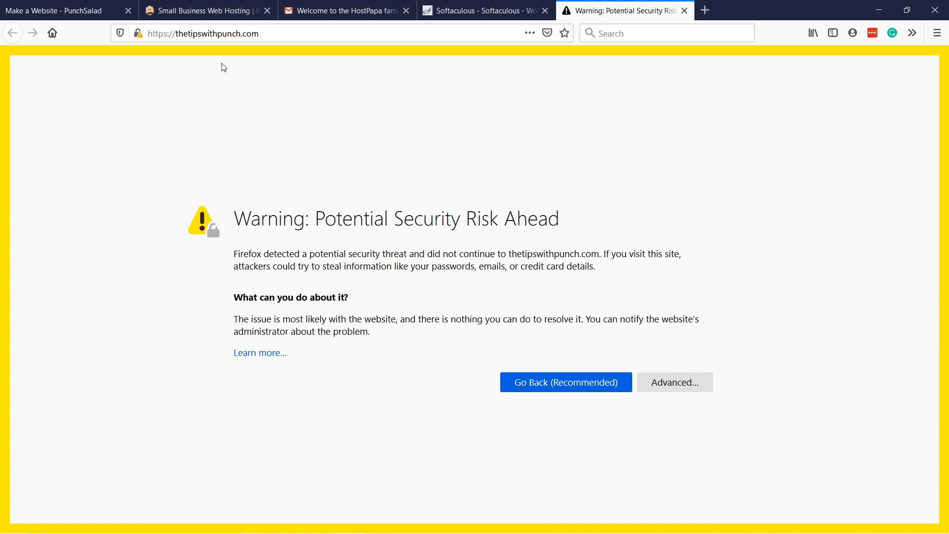
pyautogui.click(166, 35)
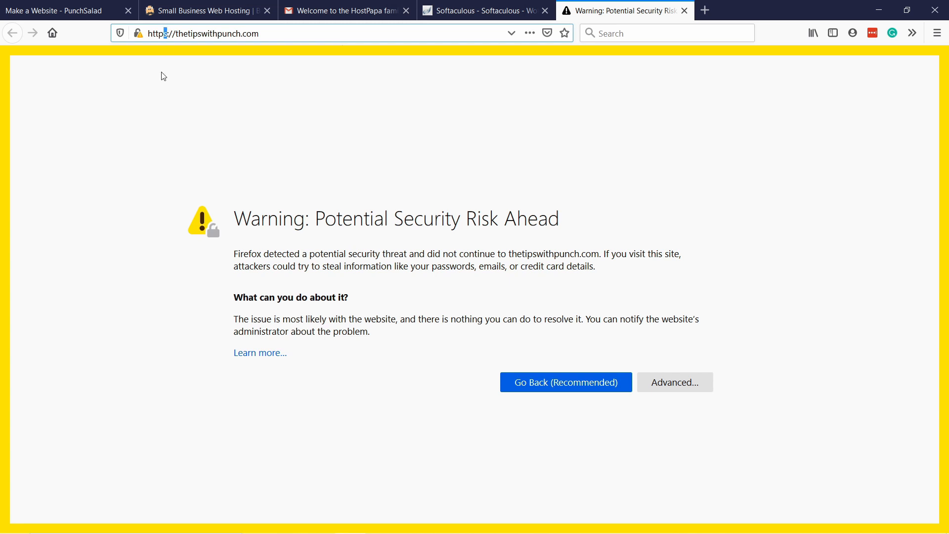
pyautogui.click(196, 121)
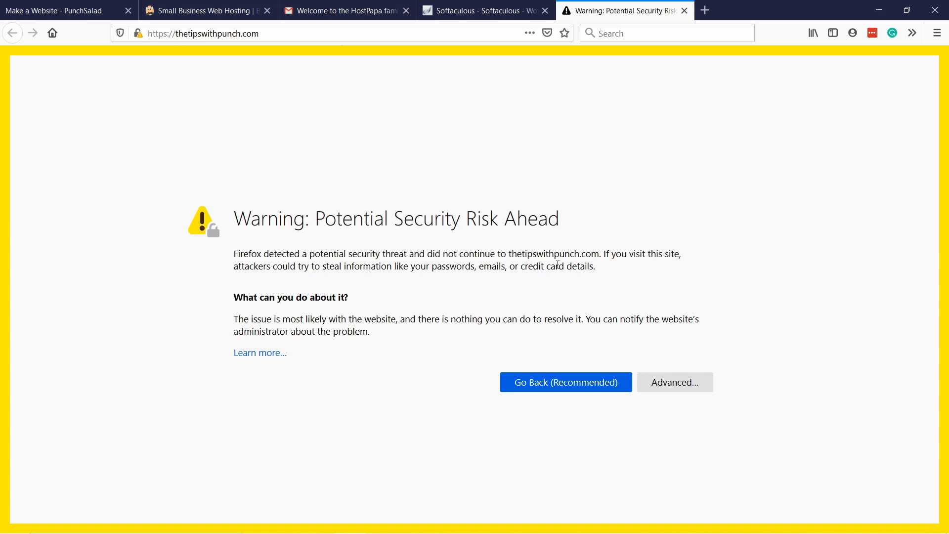
pyautogui.click(676, 386)
pyautogui.scroll(-3, 470, 353)
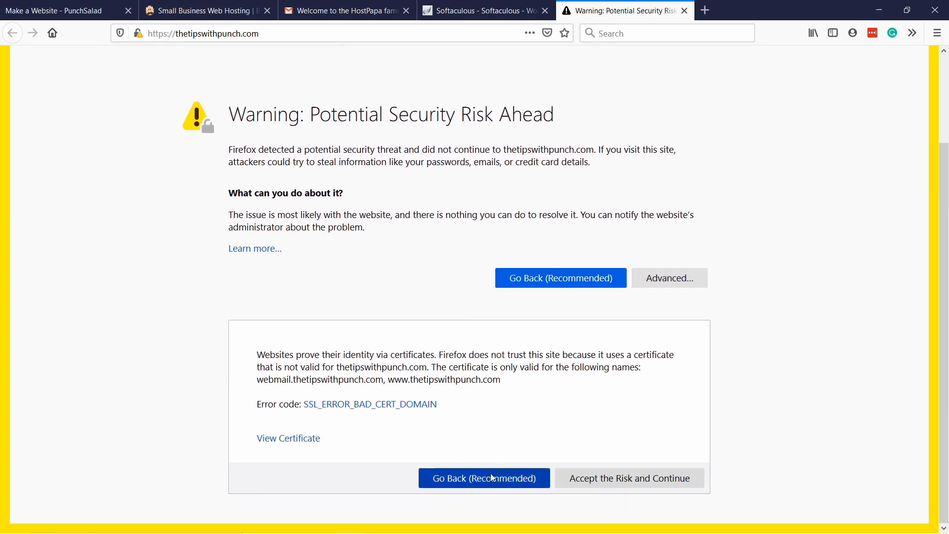
pyautogui.click(633, 482)
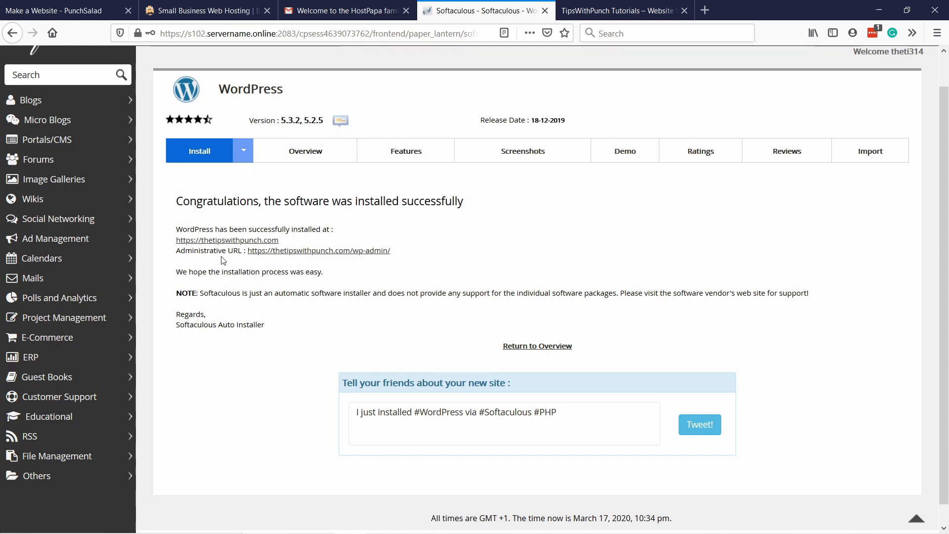
# Step: Open the WordPress administrative URL from the installation summary in a new tab and switch to it
pyautogui.rightClick(324, 252)
pyautogui.click(339, 262)
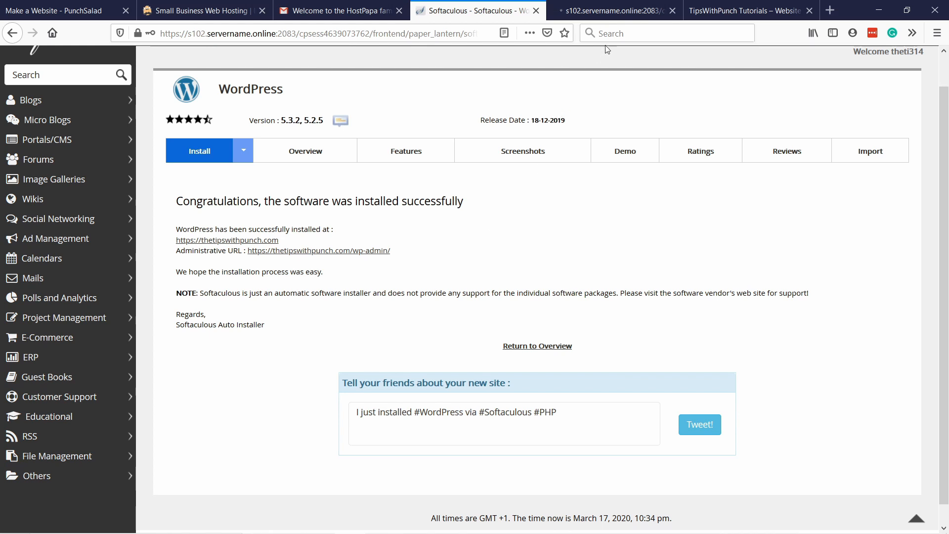
pyautogui.click(594, 11)
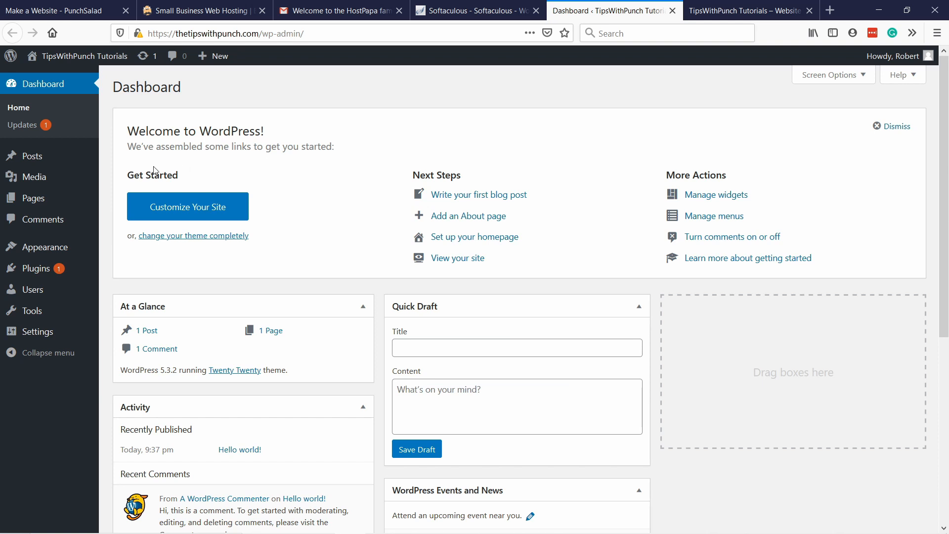
# Step: Go to the page for adding new WordPress themes and search for "astra"
pyautogui.moveTo(36, 273)
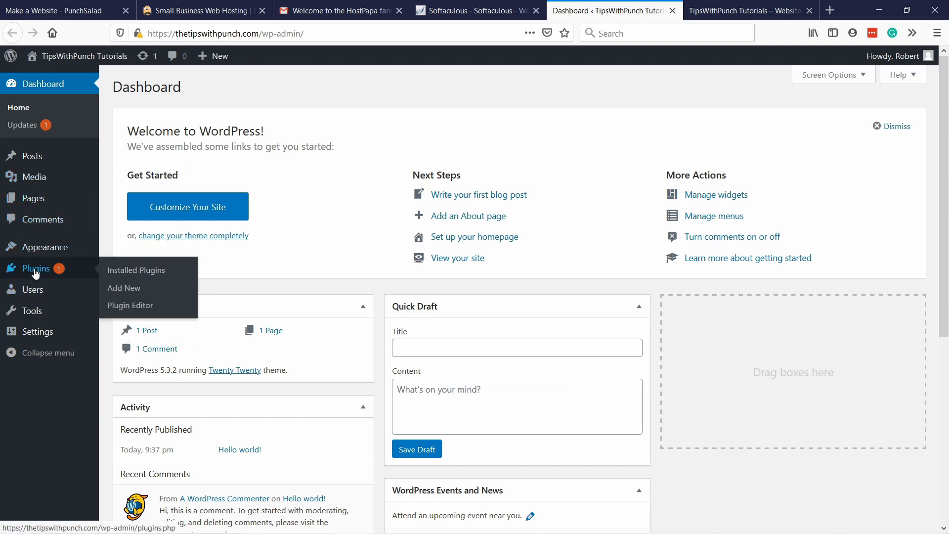
pyautogui.moveTo(41, 250)
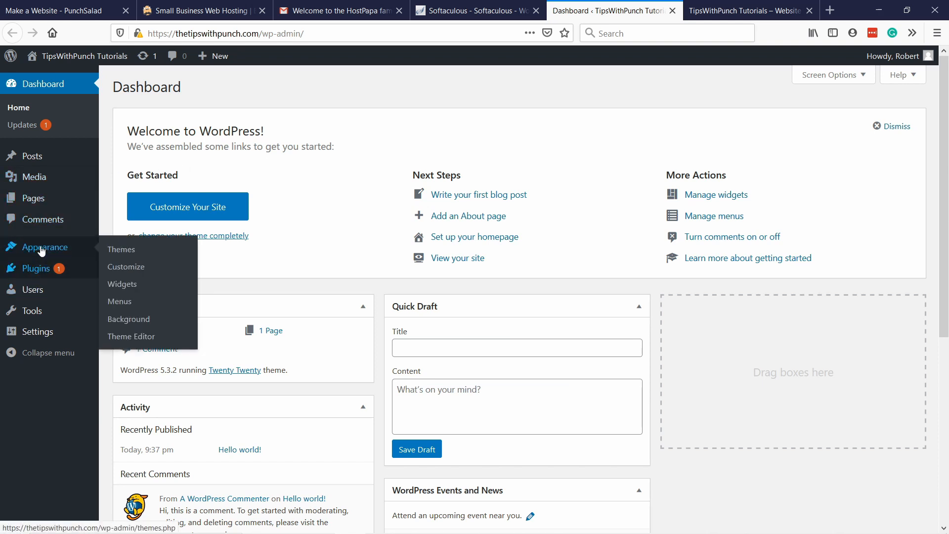
pyautogui.click(119, 251)
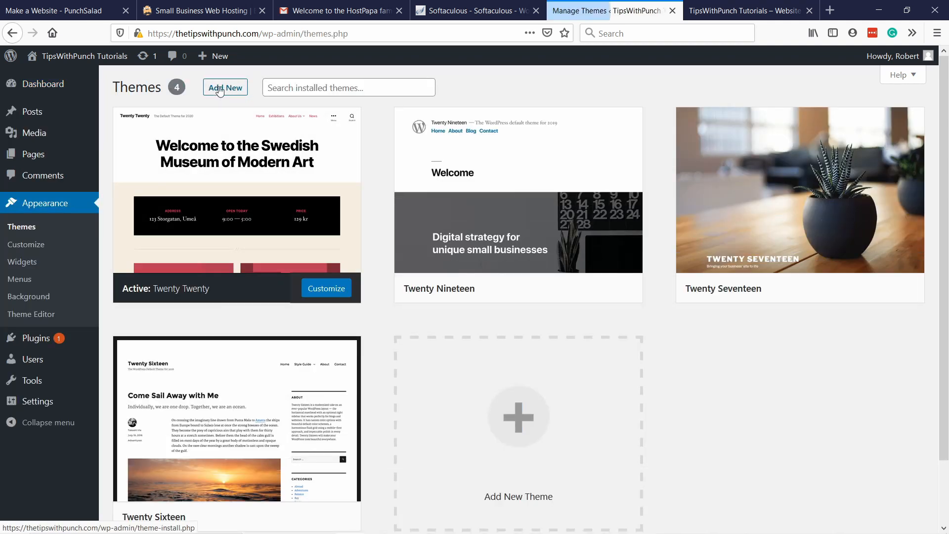
pyautogui.click(220, 89)
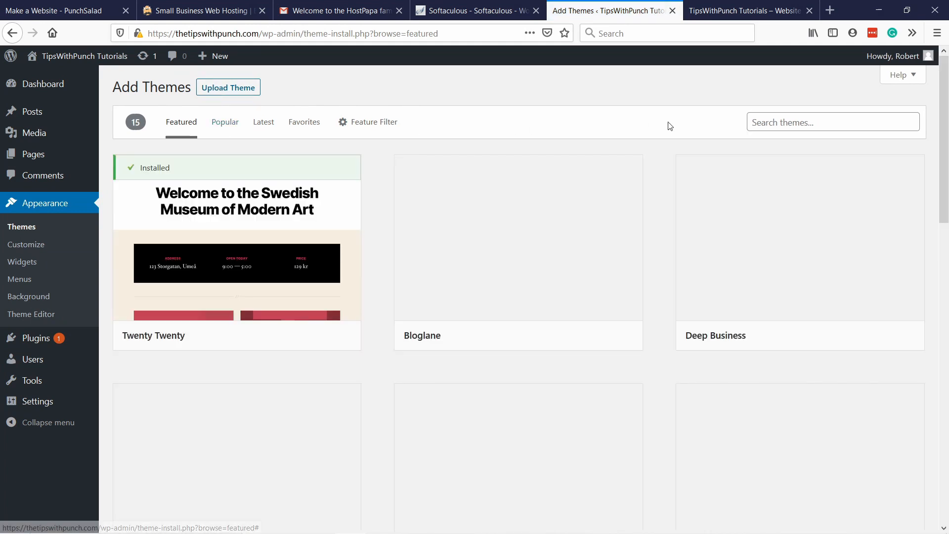
pyautogui.click(777, 119)
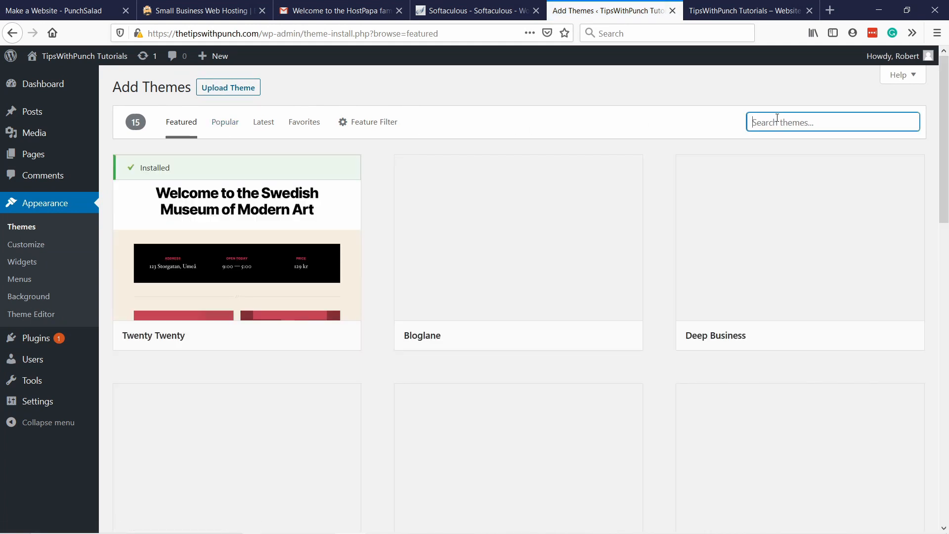
pyautogui.write('astra')
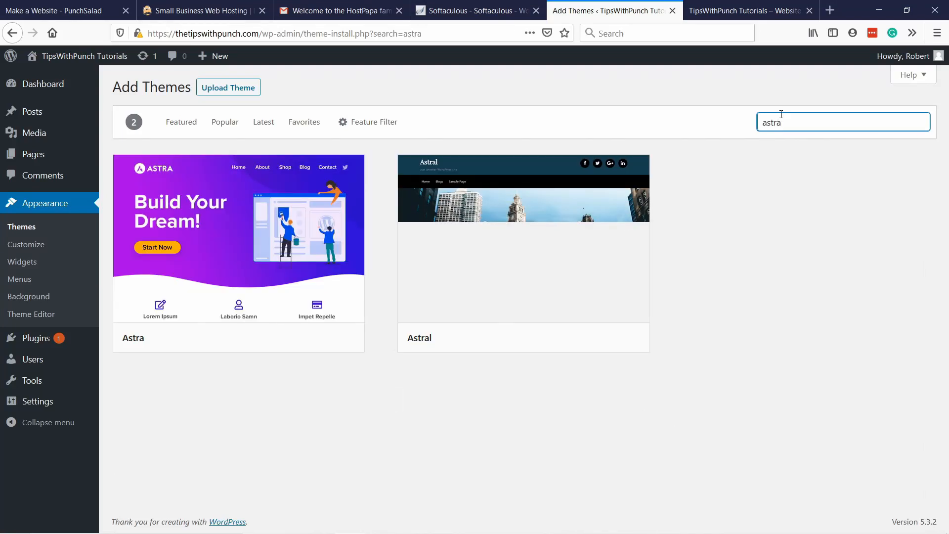
# Step: Install the Astra theme from the search results and activate it
pyautogui.moveTo(178, 231)
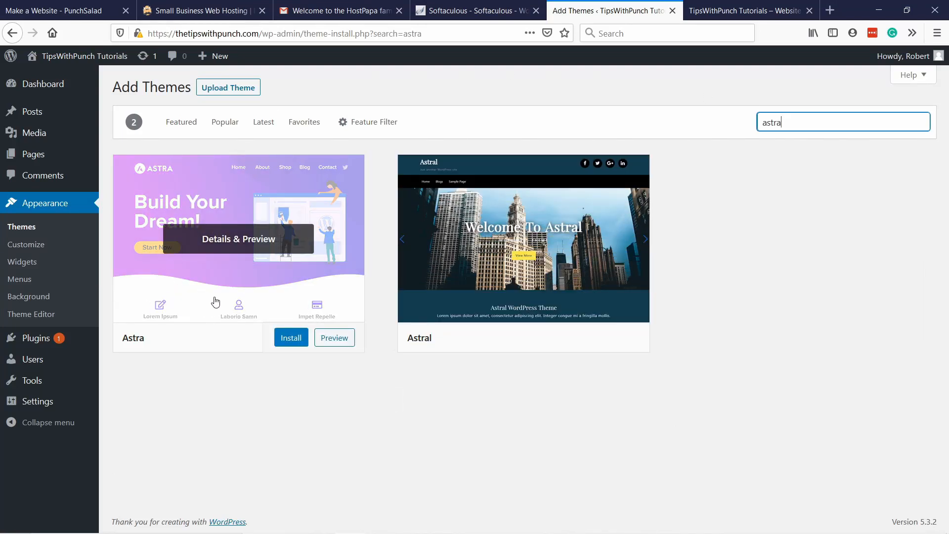
pyautogui.click(289, 343)
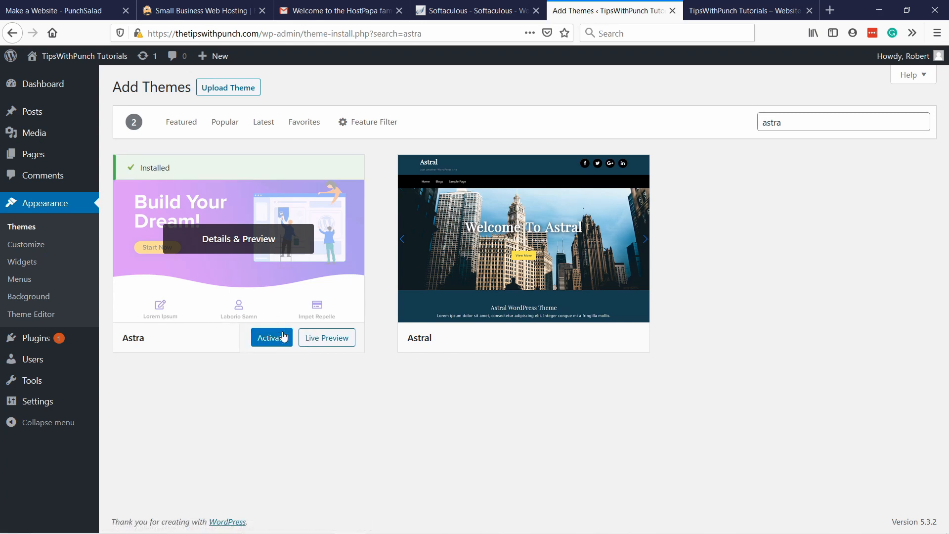
pyautogui.click(271, 341)
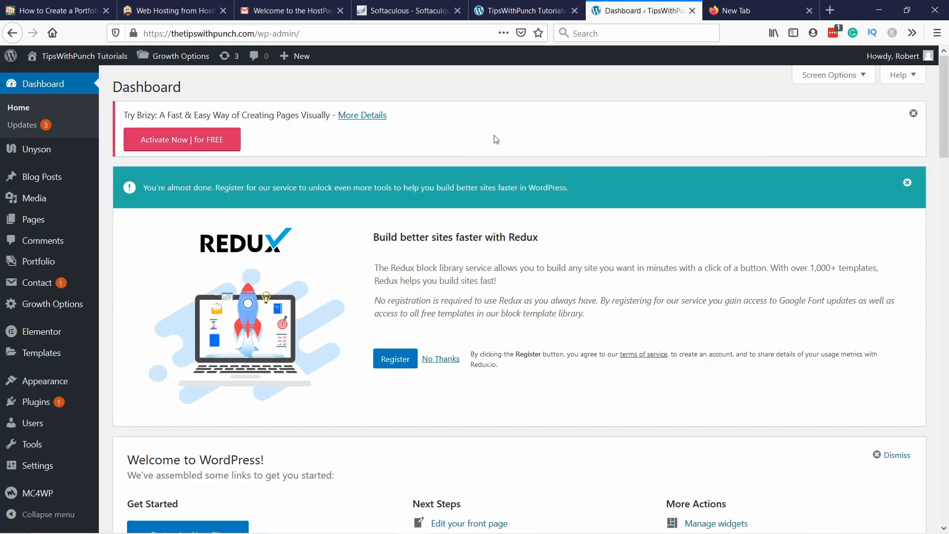
# Step: Return to cPanel from Softaculous, search its functions for "email" and open Email Accounts
pyautogui.click(423, 10)
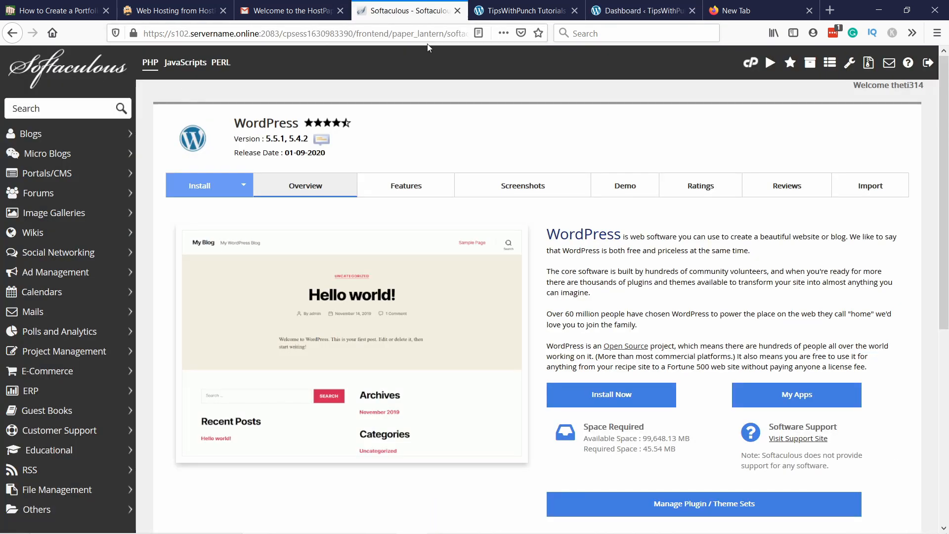
pyautogui.click(751, 62)
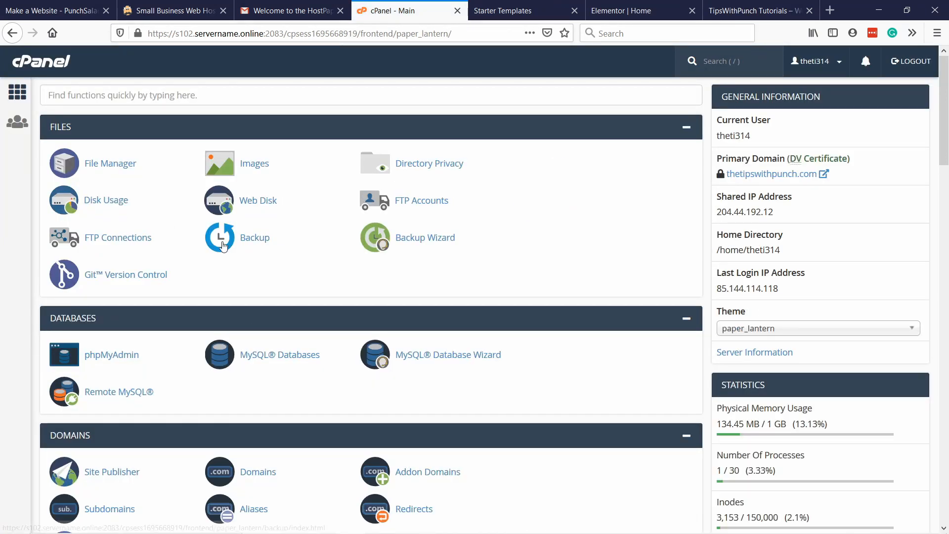
pyautogui.click(141, 95)
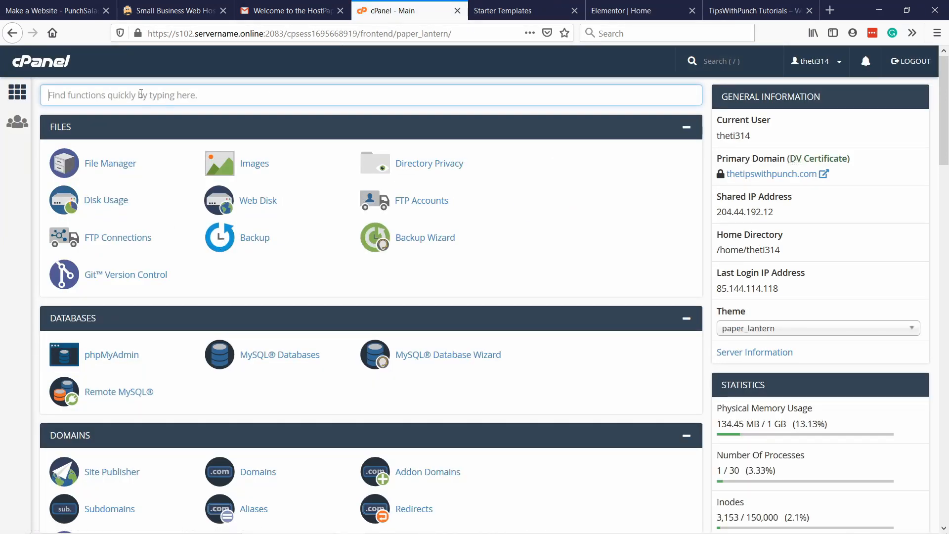
pyautogui.write('email')
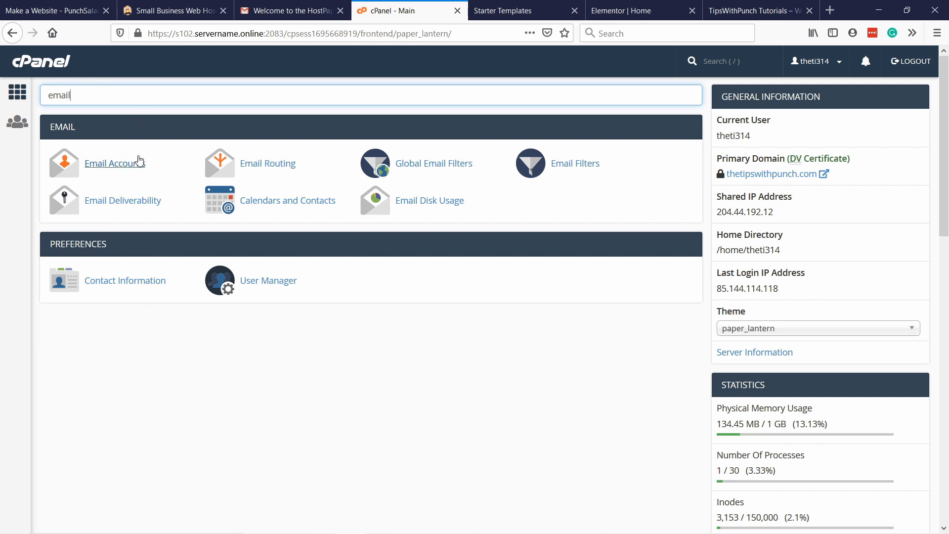
pyautogui.click(130, 166)
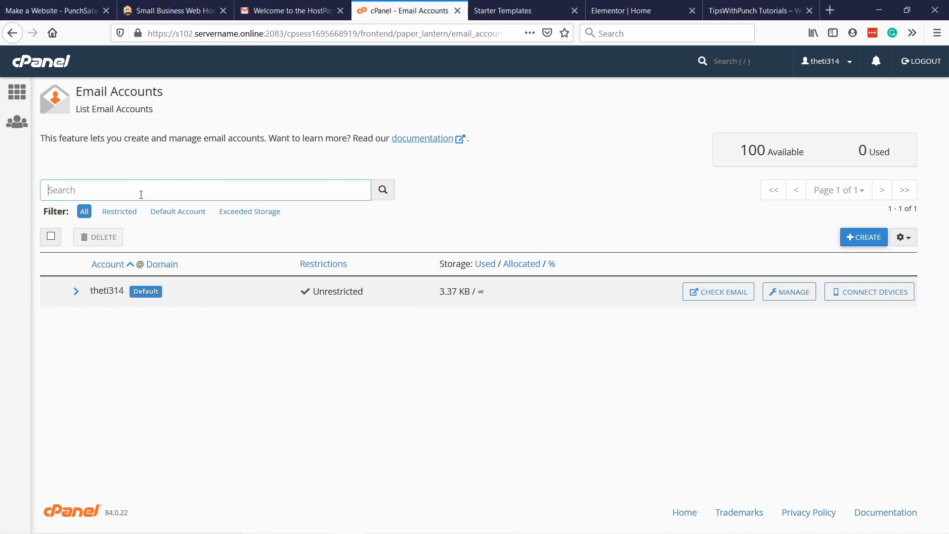
# Step: Start a new email account at thetipswithpunch.com with the owner's first name as username, generate its password and hide the characters
pyautogui.click(866, 240)
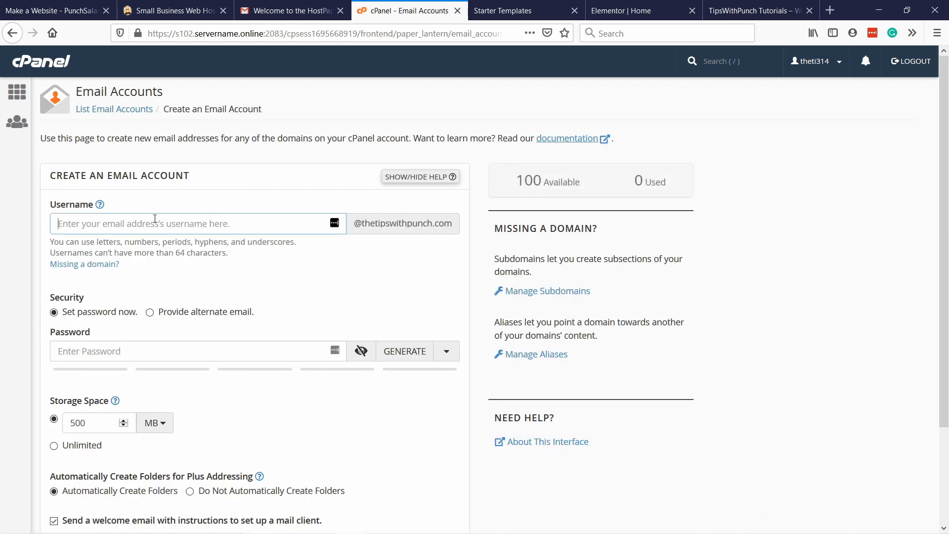
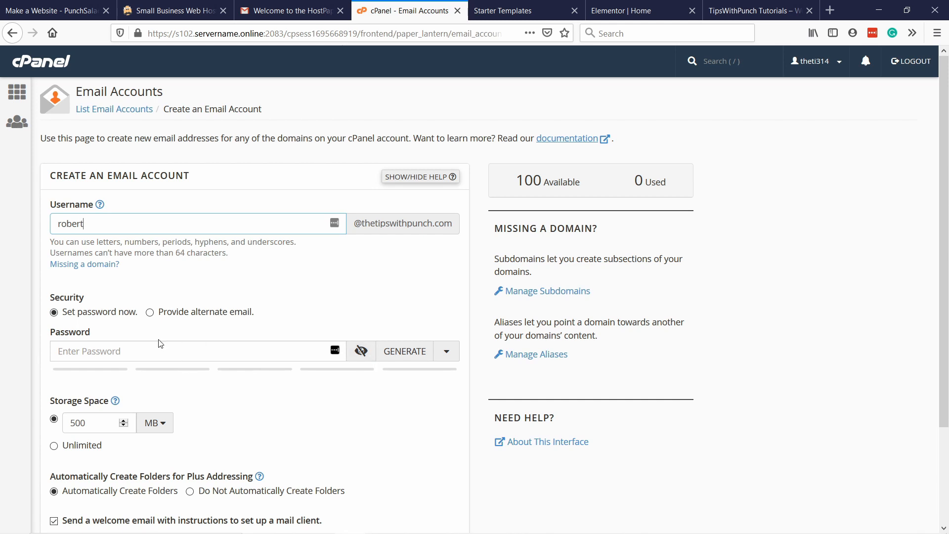
pyautogui.click(334, 351)
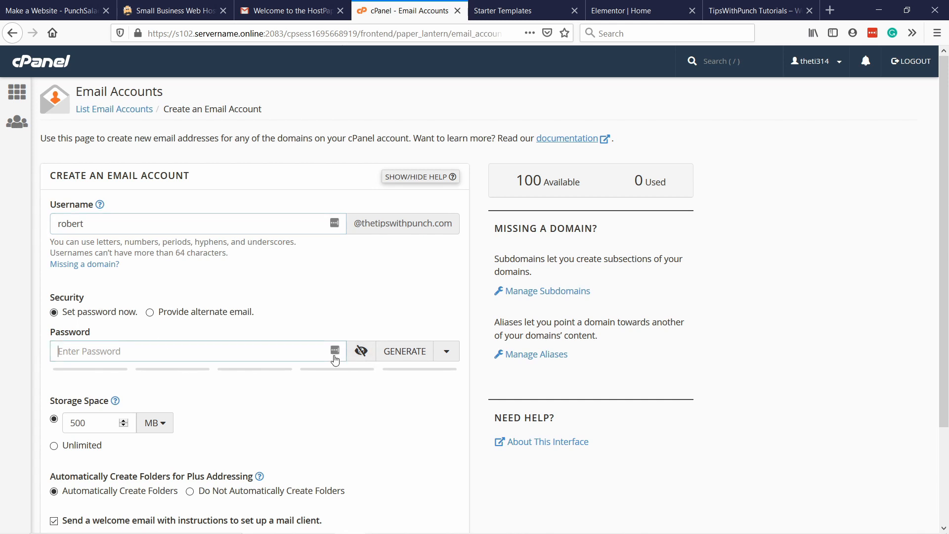
pyautogui.click(411, 349)
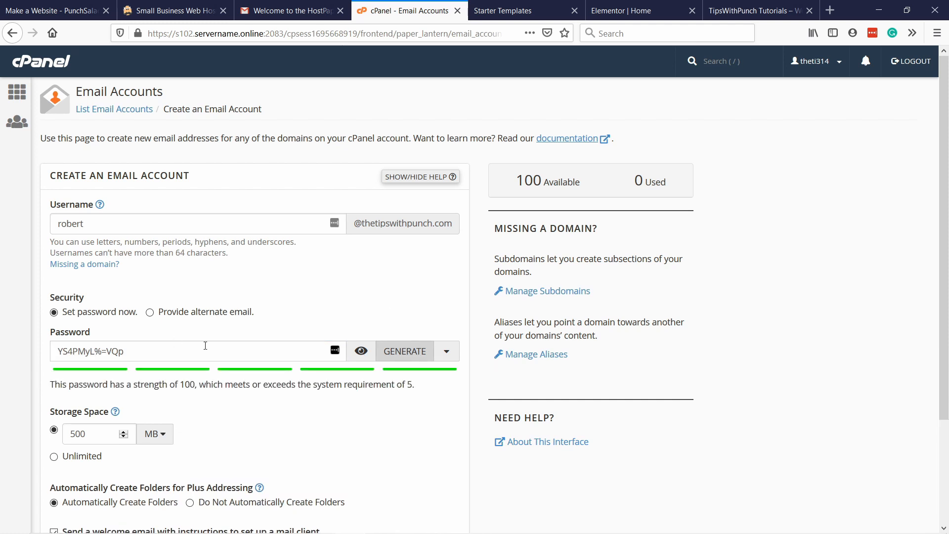
pyautogui.click(361, 351)
# Step: Create the email account with 500 MB of storage and a welcome email, and highlight its address in the account list
pyautogui.scroll(-2, 237, 352)
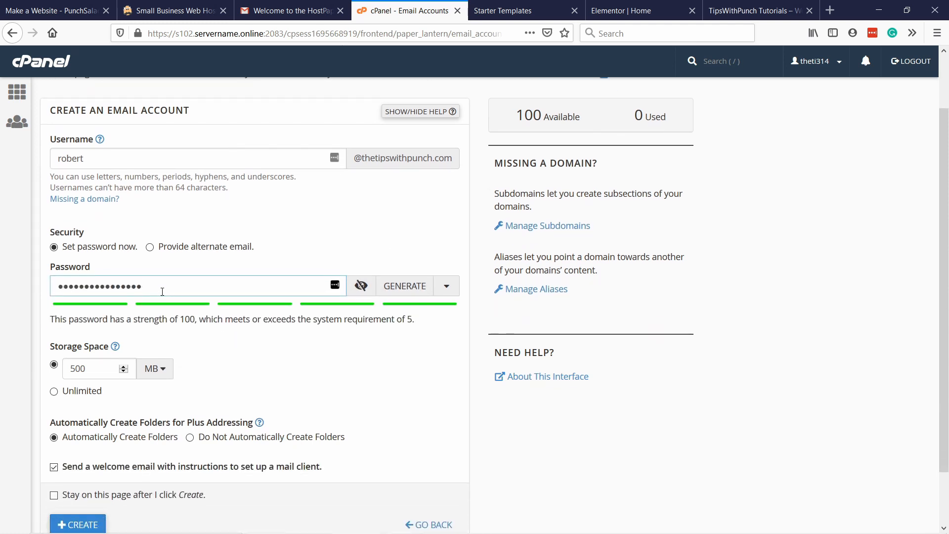
pyautogui.scroll(-2, 155, 297)
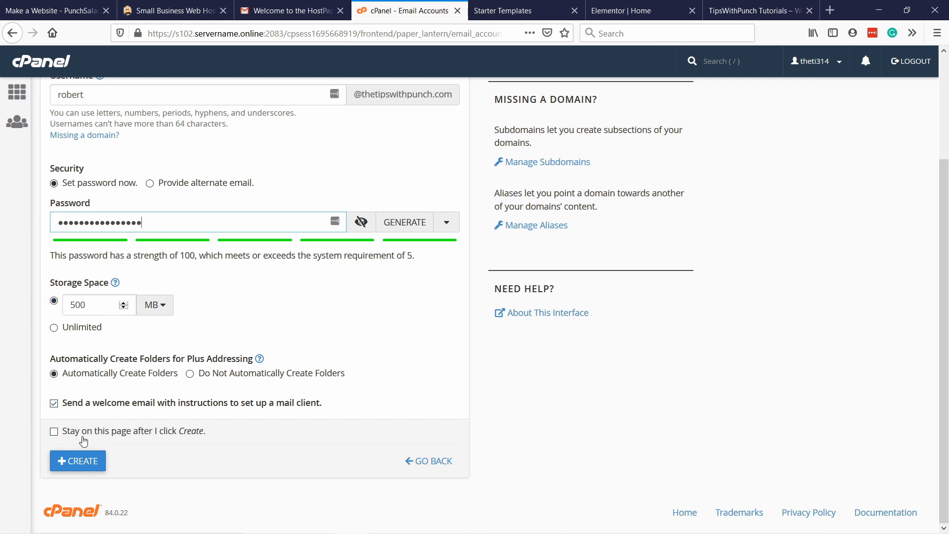
pyautogui.click(94, 466)
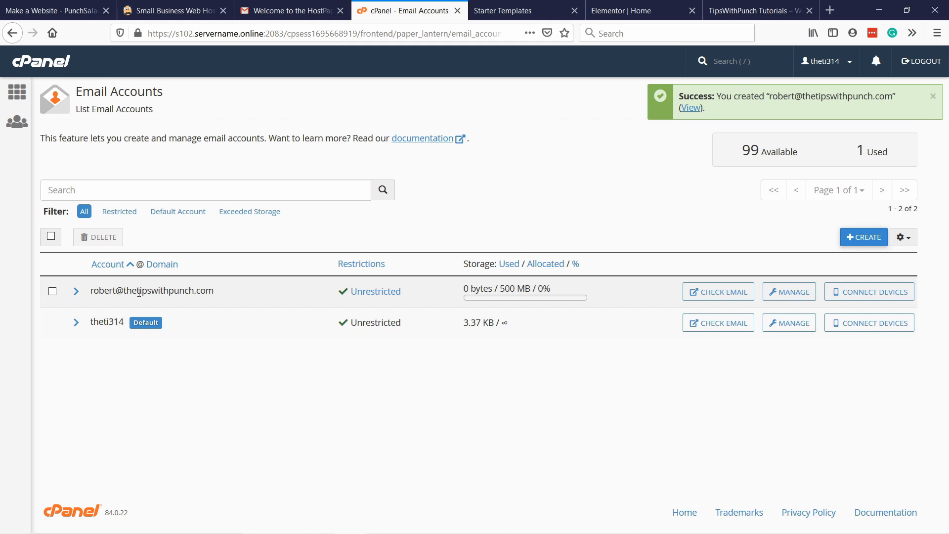
pyautogui.moveTo(216, 294); pyautogui.dragTo(92, 298)
pyautogui.hotkey('ctrl', 'c')
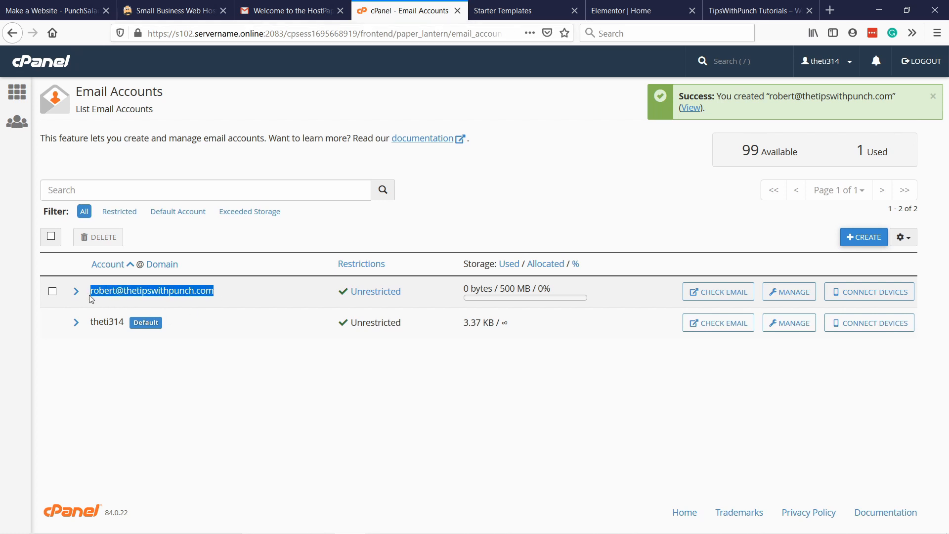
# Step: Switch to Gmail and send a message with the subject "Test Email" to the newly created domain email address
pyautogui.click(287, 11)
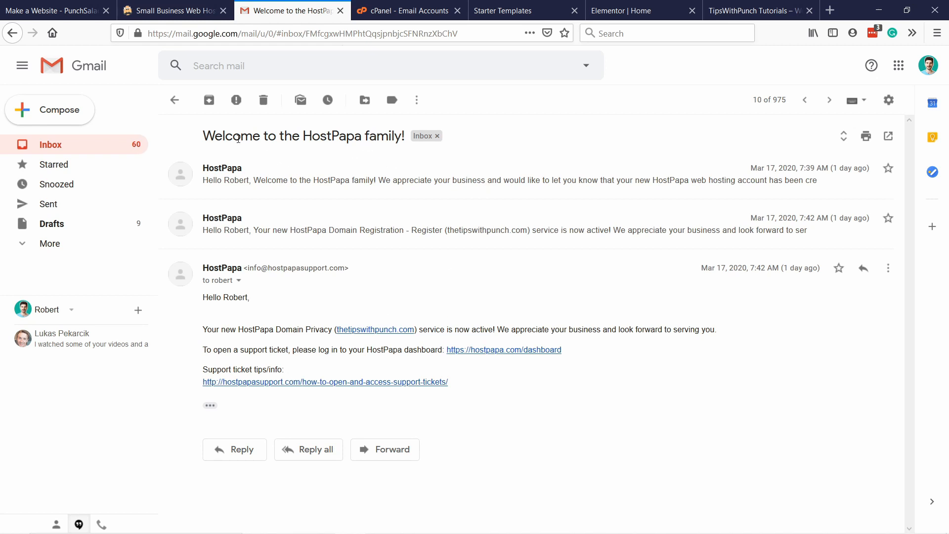
pyautogui.click(63, 112)
pyautogui.hotkey('ctrl', 'v')
pyautogui.click(593, 249)
pyautogui.write('Yer')
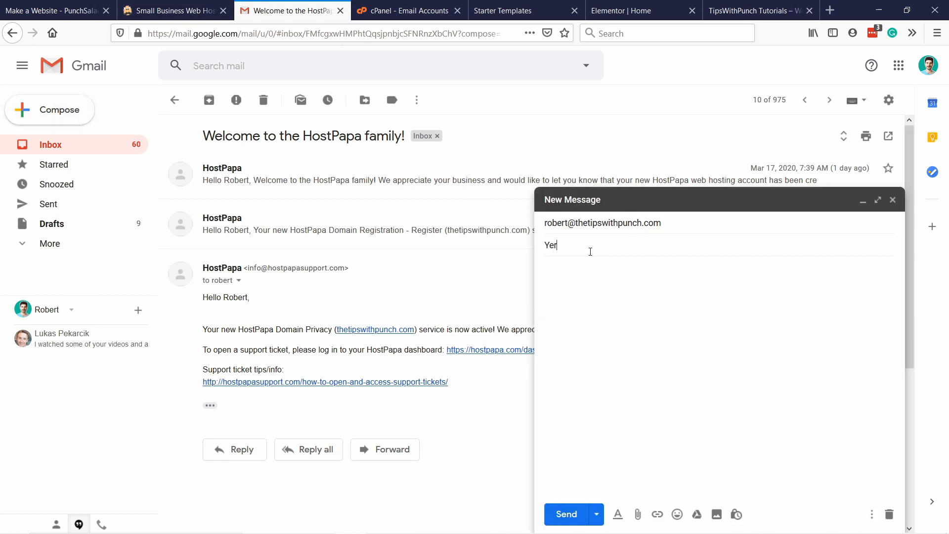
pyautogui.click(567, 514)
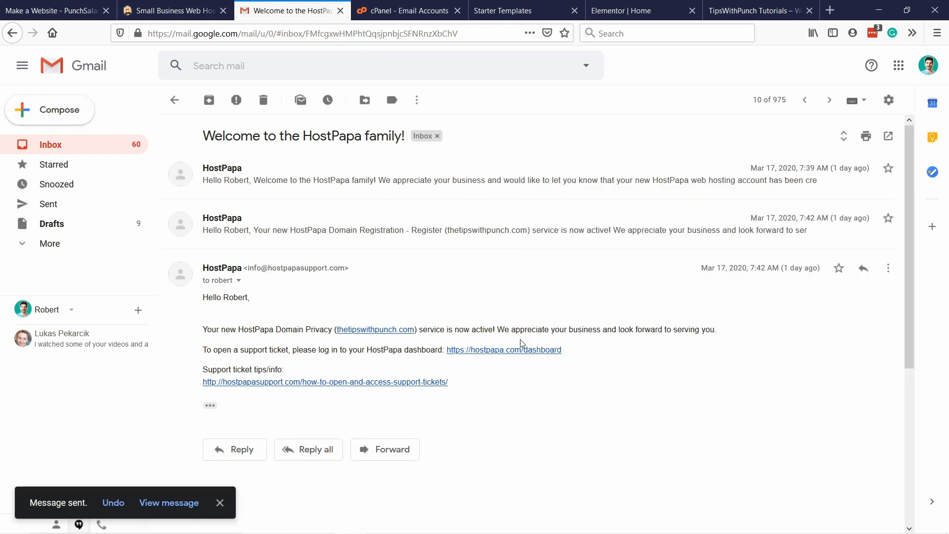
# Step: Return to cPanel's email accounts, check email for the new account and open its inbox with the Horde webmail client
pyautogui.click(391, 15)
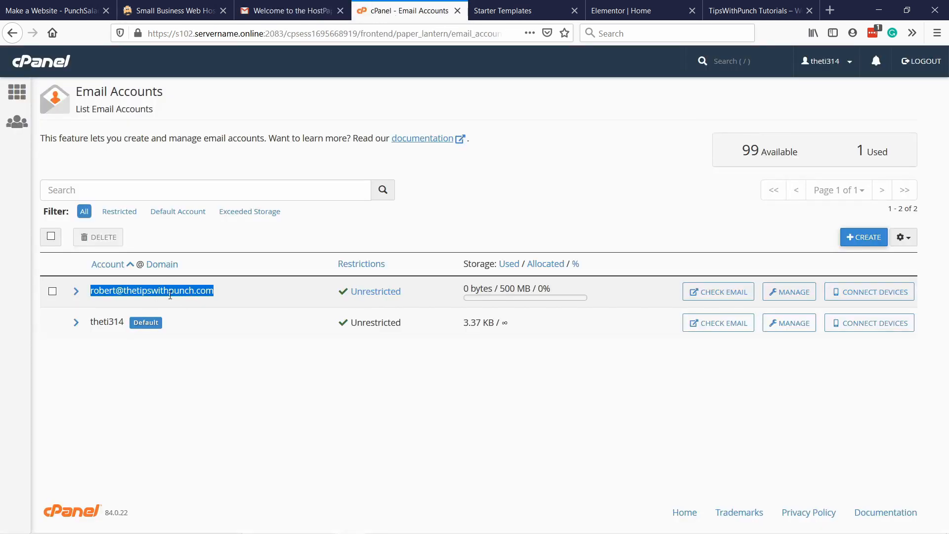
pyautogui.click(711, 295)
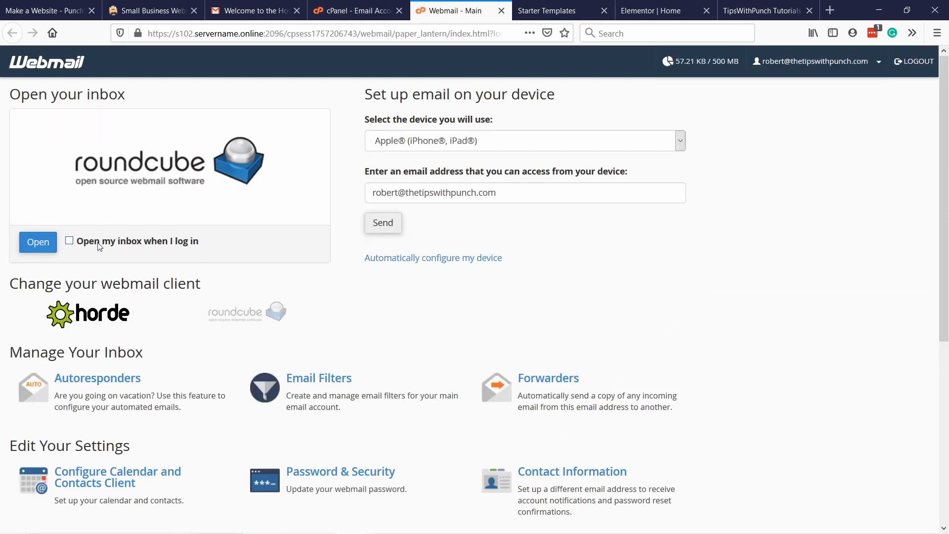
pyautogui.click(94, 312)
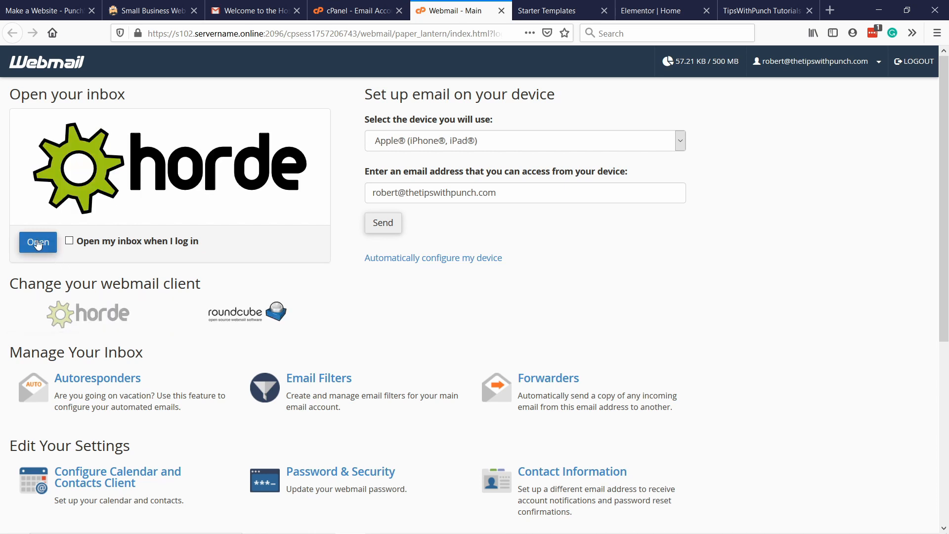
pyautogui.click(39, 244)
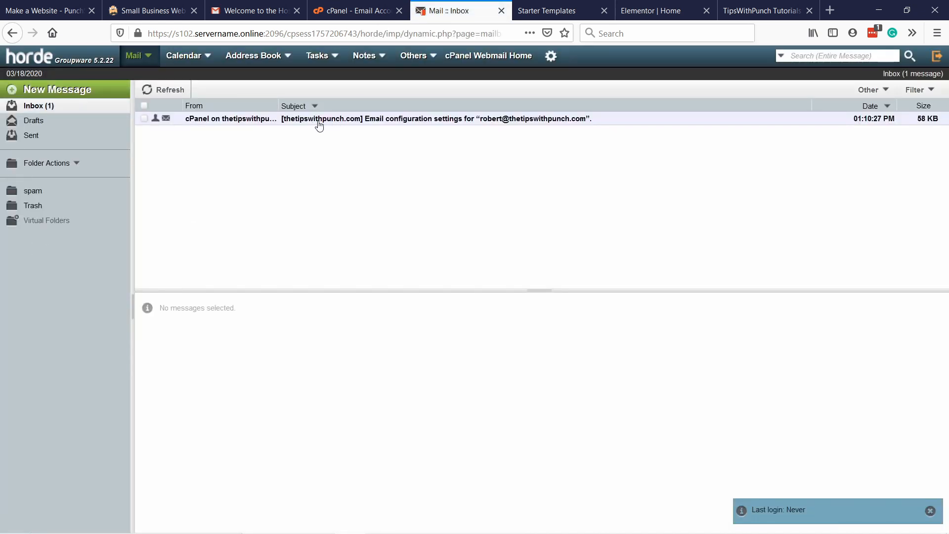
# Step: Read the email configuration settings message in the inbox, then refresh the inbox and open the "Test Email" message
pyautogui.click(381, 119)
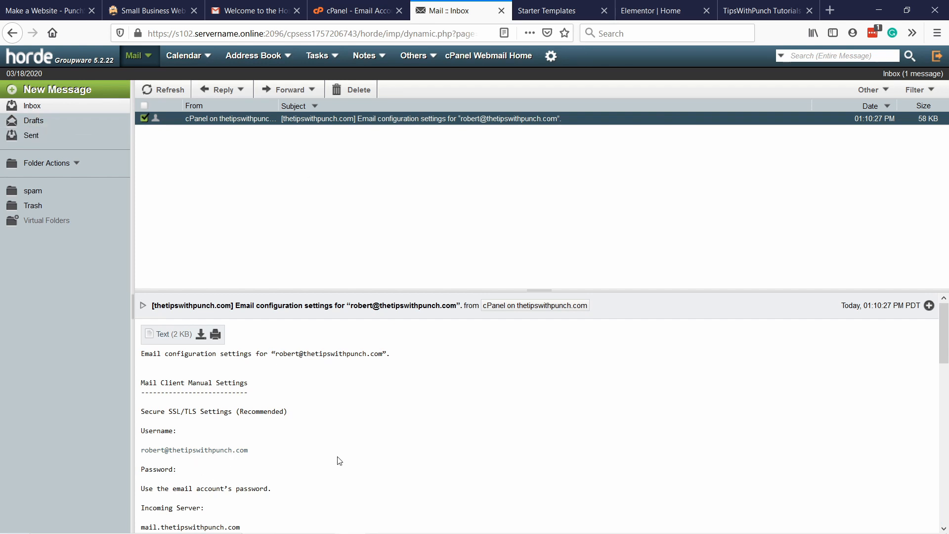
pyautogui.scroll(-4, 335, 455)
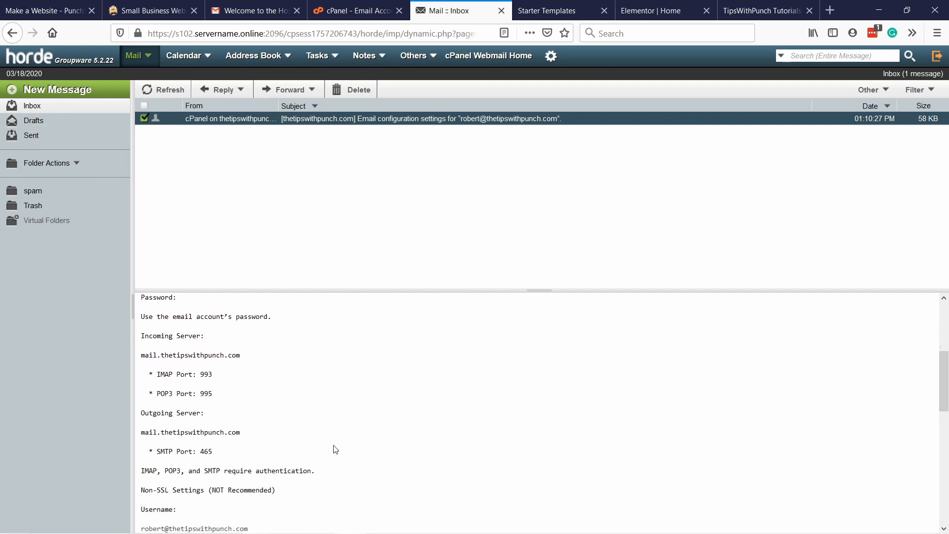
pyautogui.scroll(5, 331, 435)
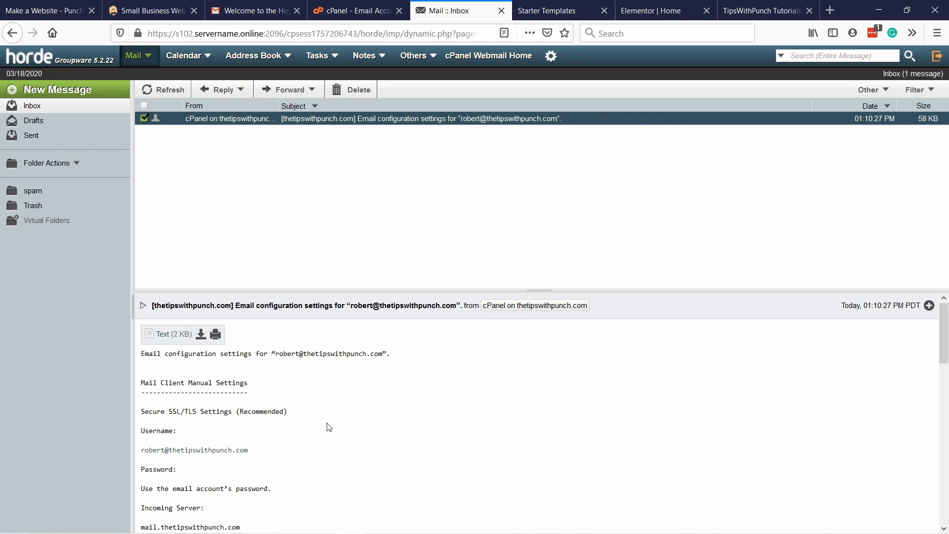
pyautogui.click(174, 94)
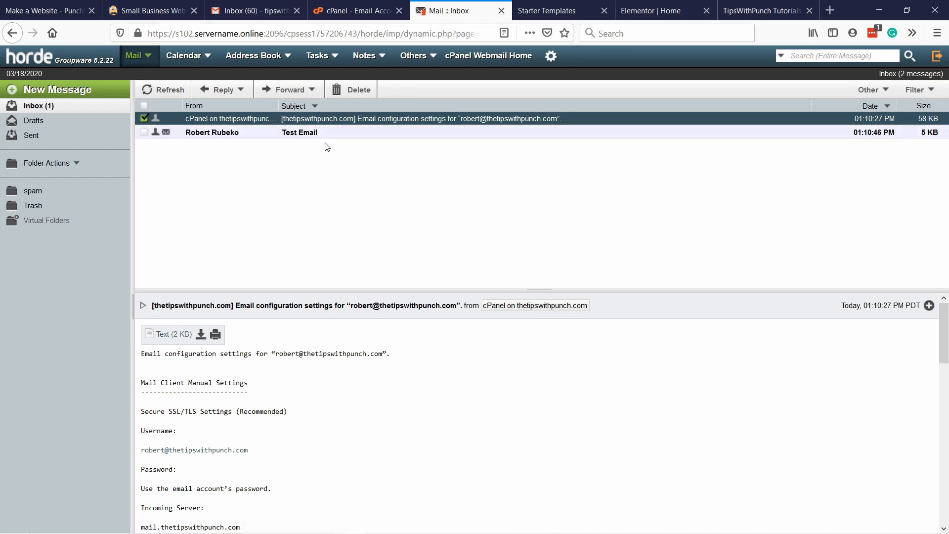
pyautogui.click(308, 133)
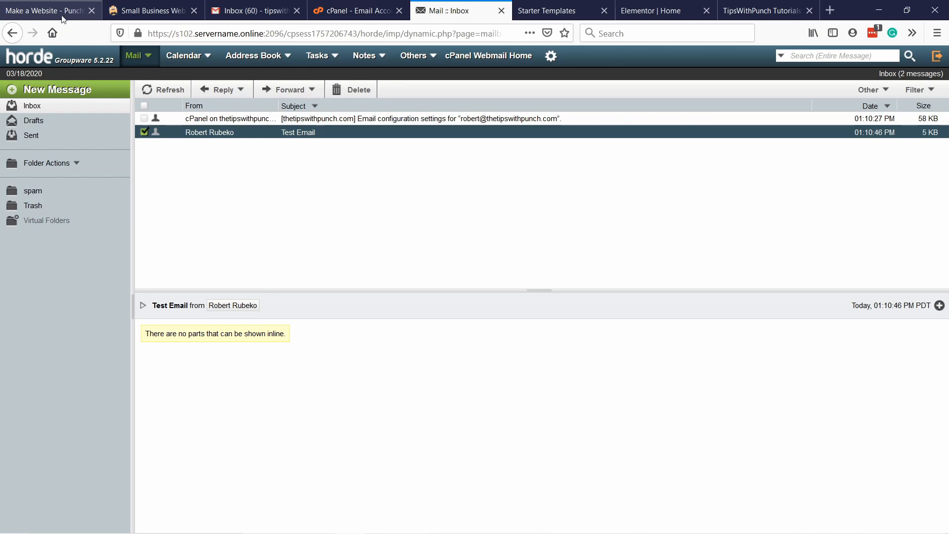
# Step: Go to PunchSalad's portfolio website page and download the Step 2 plugin file twp-best-plugins.zip
pyautogui.click(17, 1)
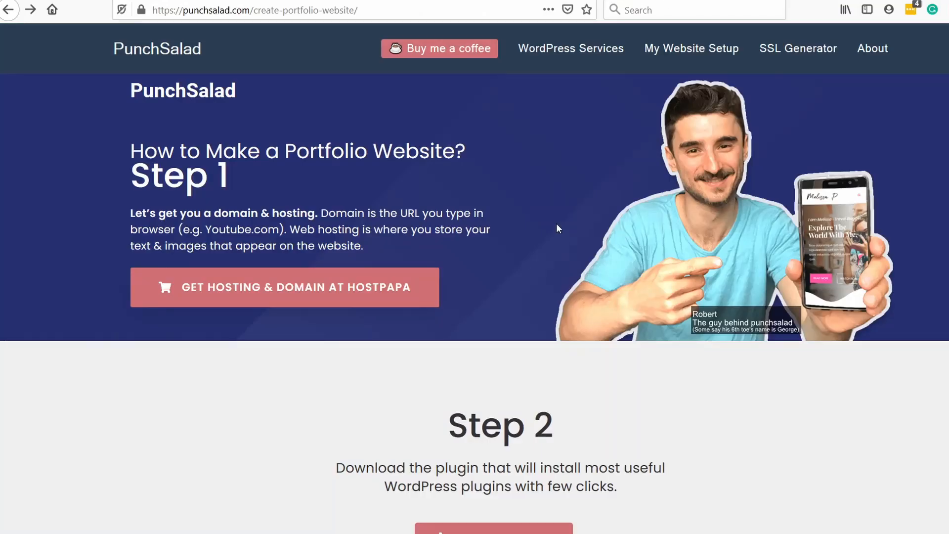
pyautogui.scroll(-3, 512, 157)
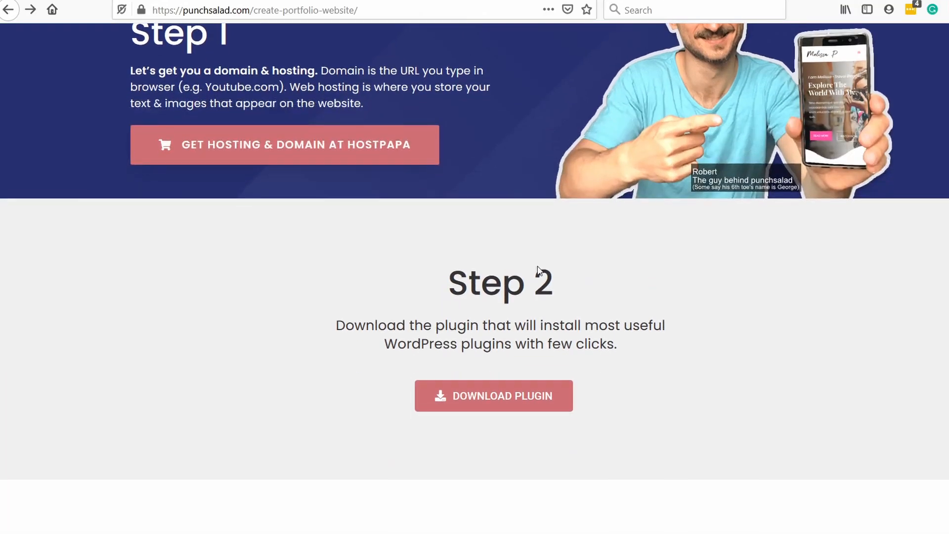
pyautogui.click(480, 398)
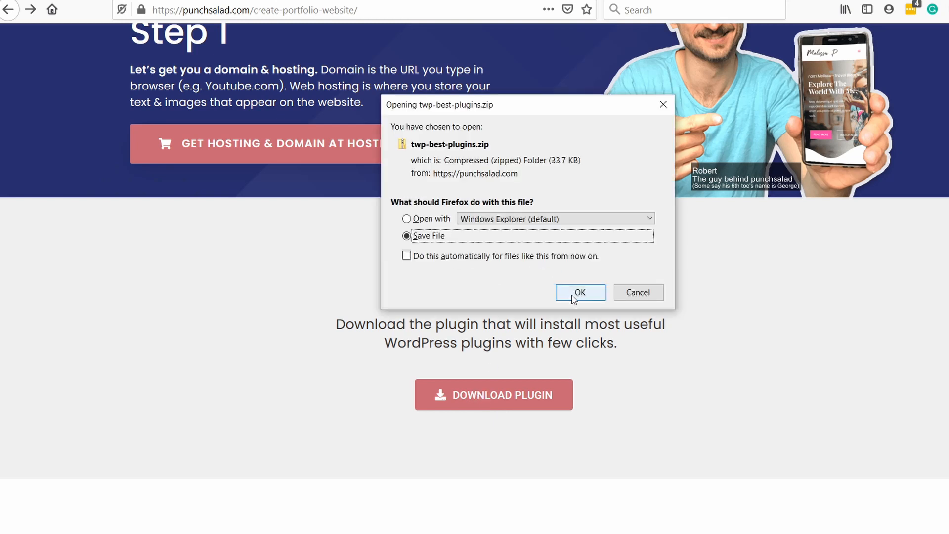
pyautogui.click(575, 291)
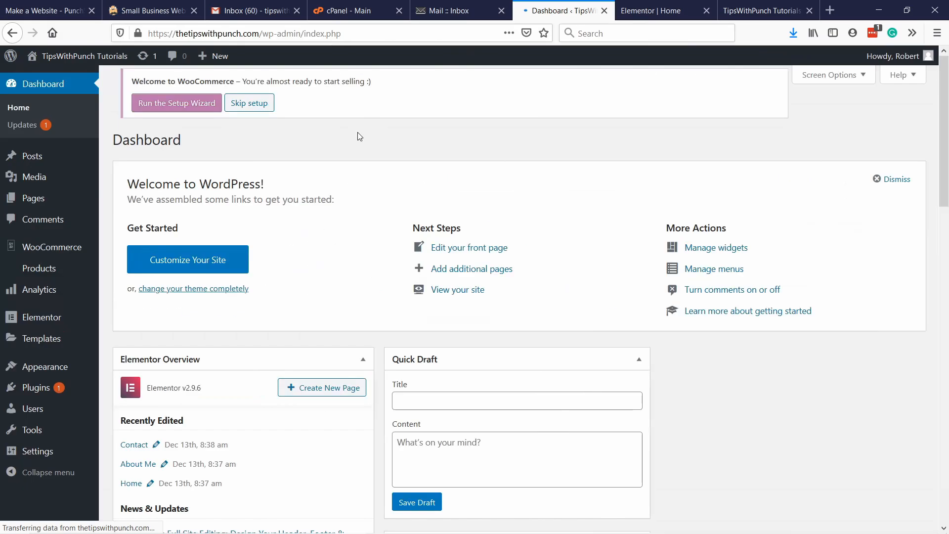
# Step: In the WordPress admin, upload twp-best-plugins.zip from Downloads as a new plugin, install it and activate it
pyautogui.moveTo(36, 387)
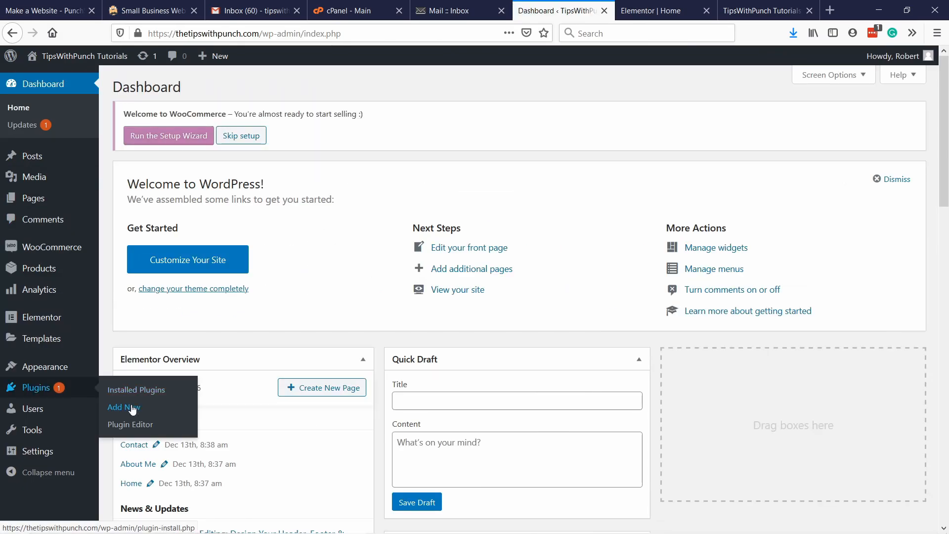
pyautogui.click(113, 404)
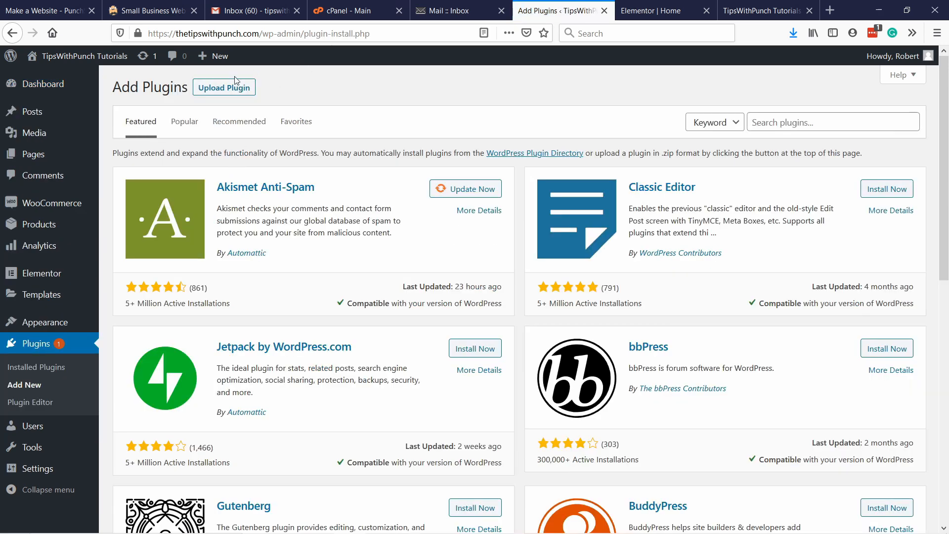
pyautogui.click(221, 91)
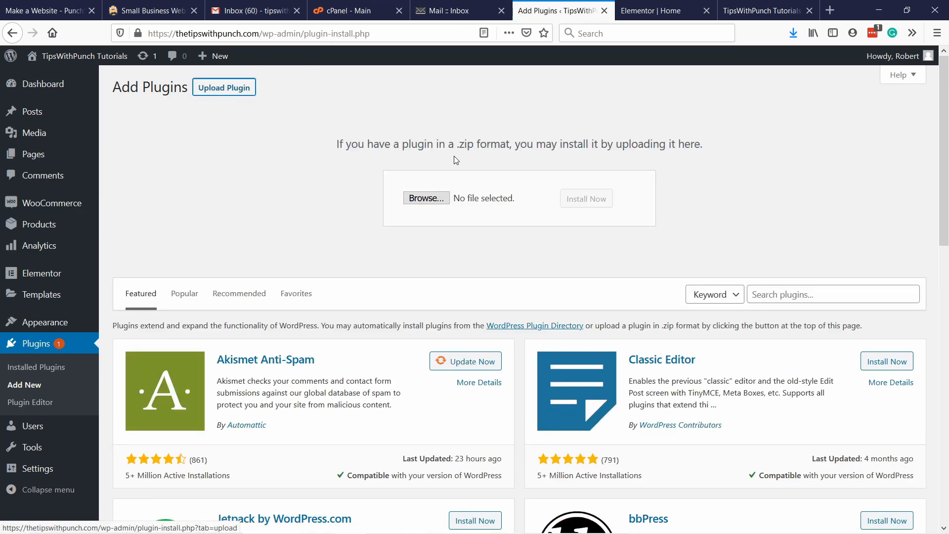
pyautogui.click(407, 202)
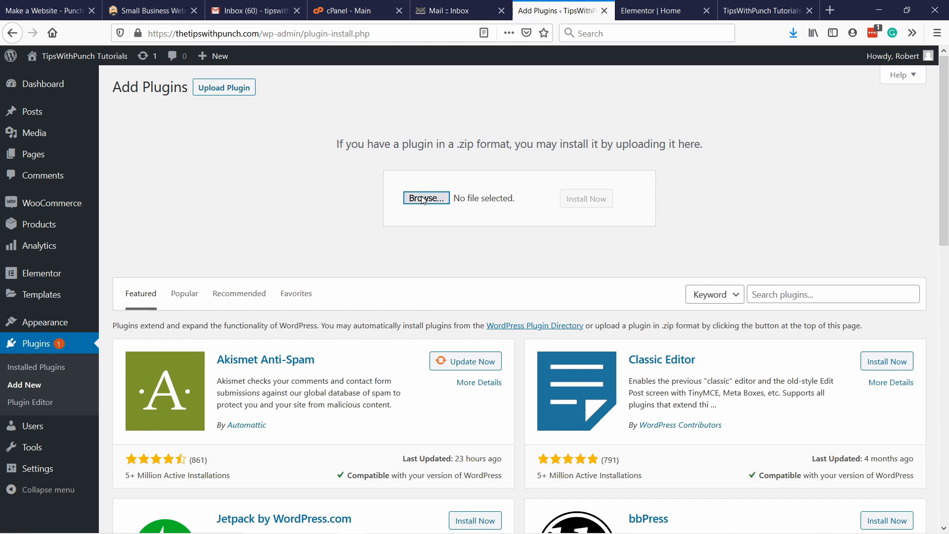
pyautogui.click(54, 67)
pyautogui.click(155, 102)
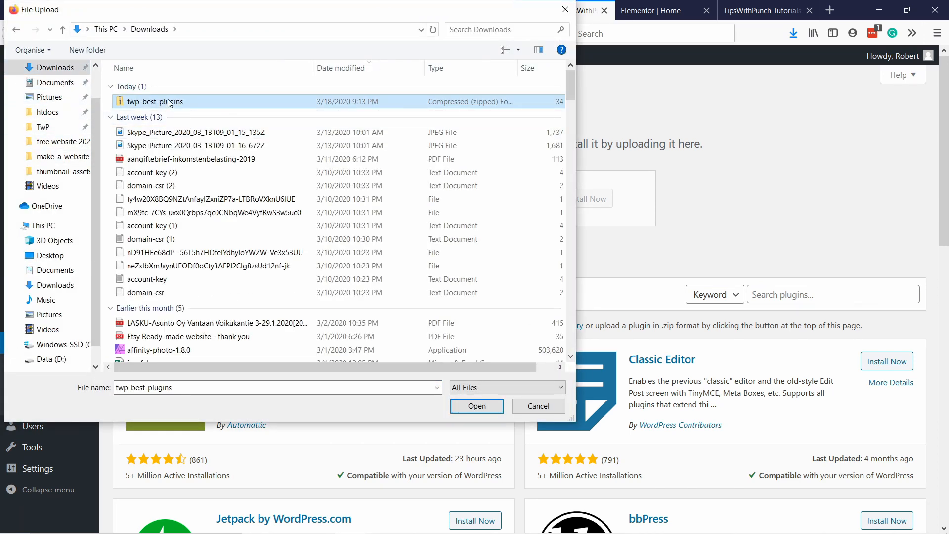
pyautogui.click(475, 405)
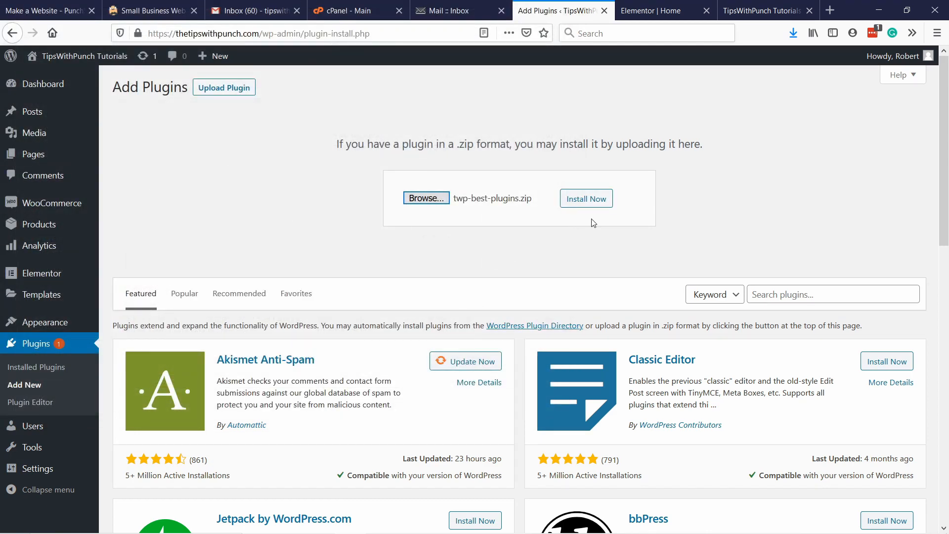
pyautogui.click(581, 201)
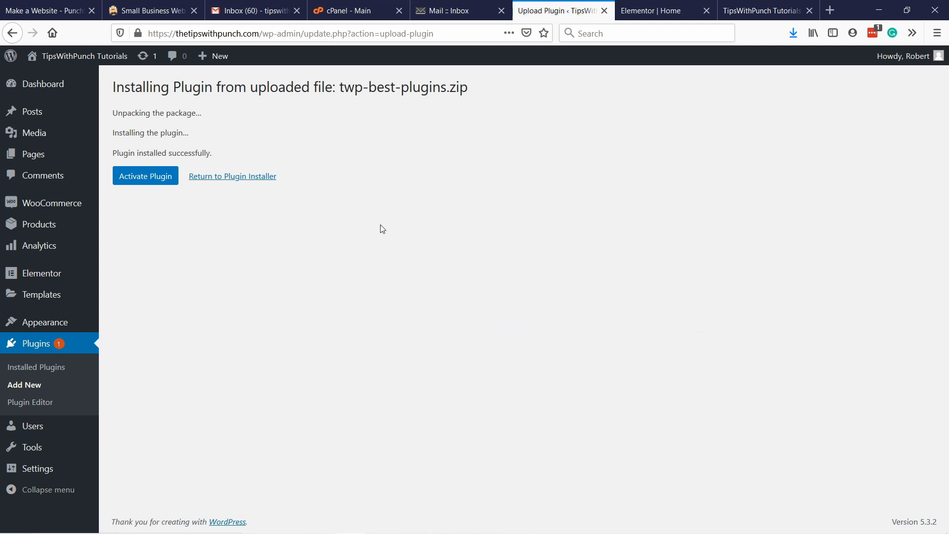
pyautogui.click(155, 181)
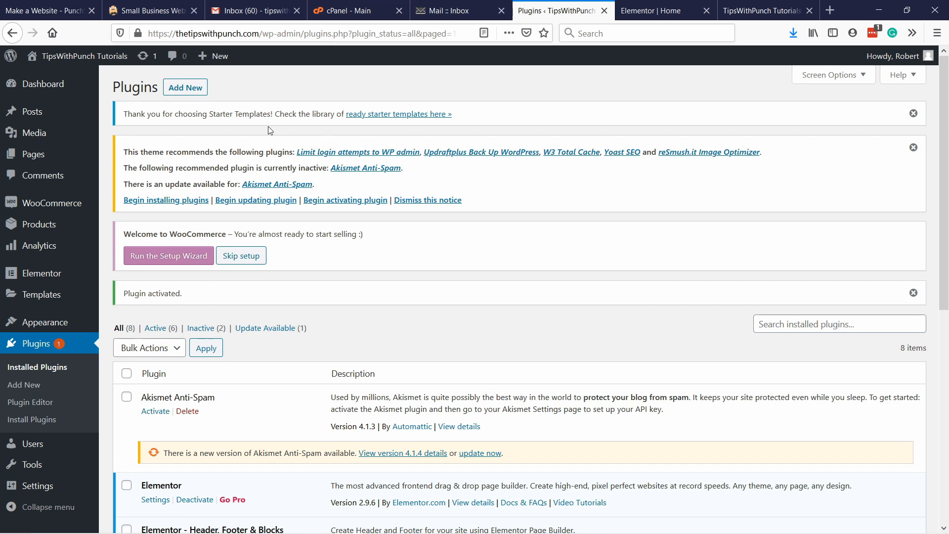
# Step: Begin installing the recommended plugins and bulk-install Limit login attempts, Updraftplus, W3 Total Cache, Yoast SEO and reSmush.it Image Optimizer
pyautogui.moveTo(125, 152); pyautogui.dragTo(258, 154)
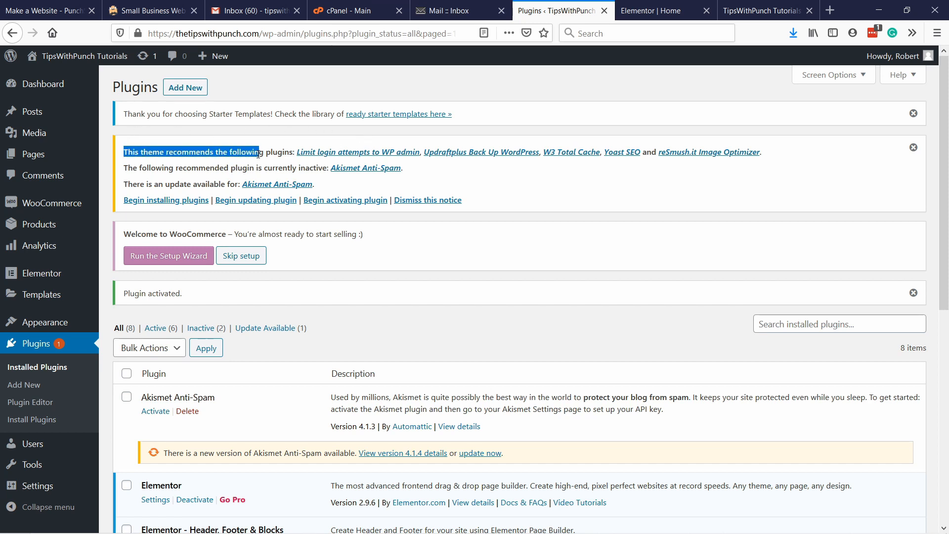
pyautogui.click(260, 153)
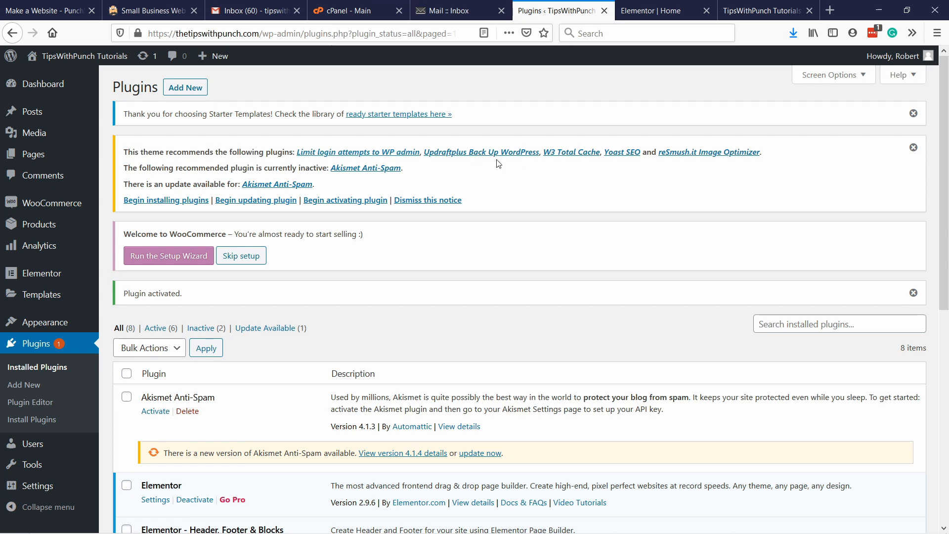
pyautogui.click(177, 203)
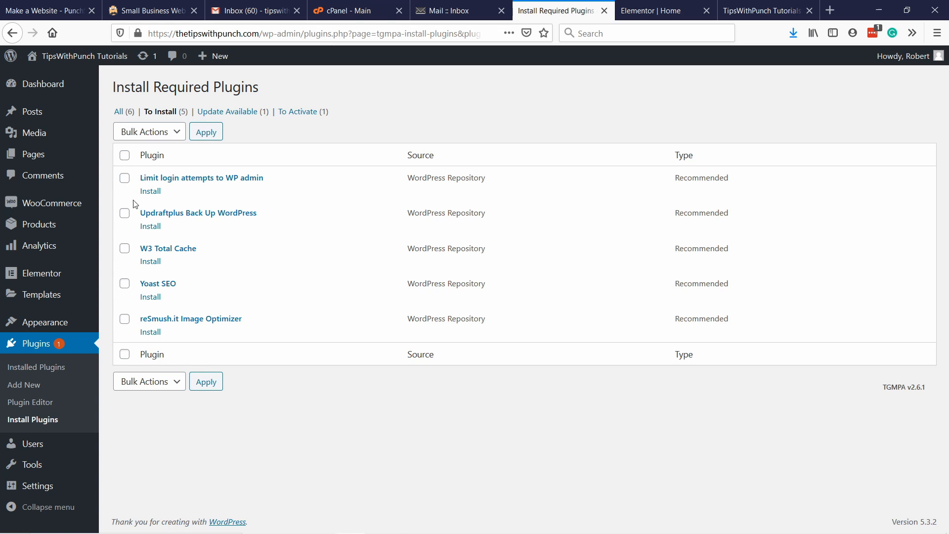
pyautogui.click(125, 157)
pyautogui.click(156, 133)
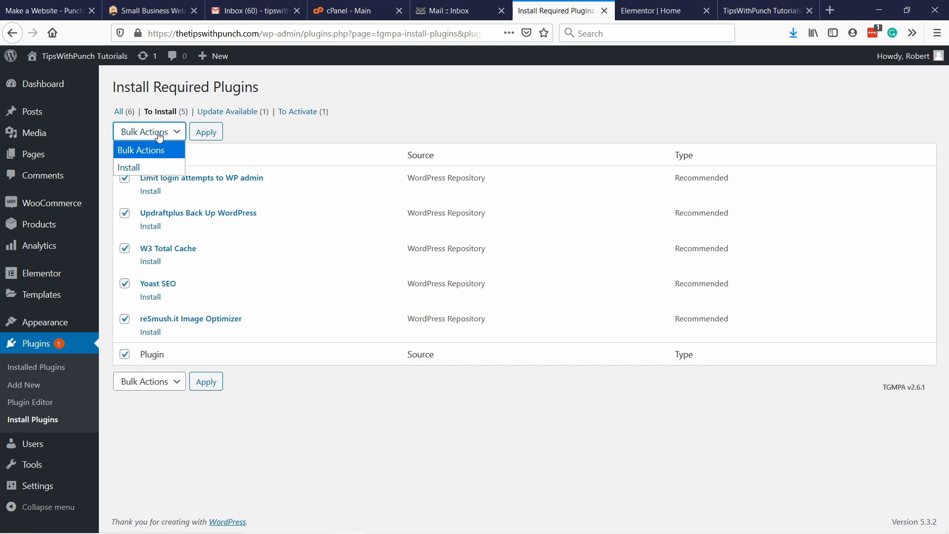
pyautogui.click(131, 169)
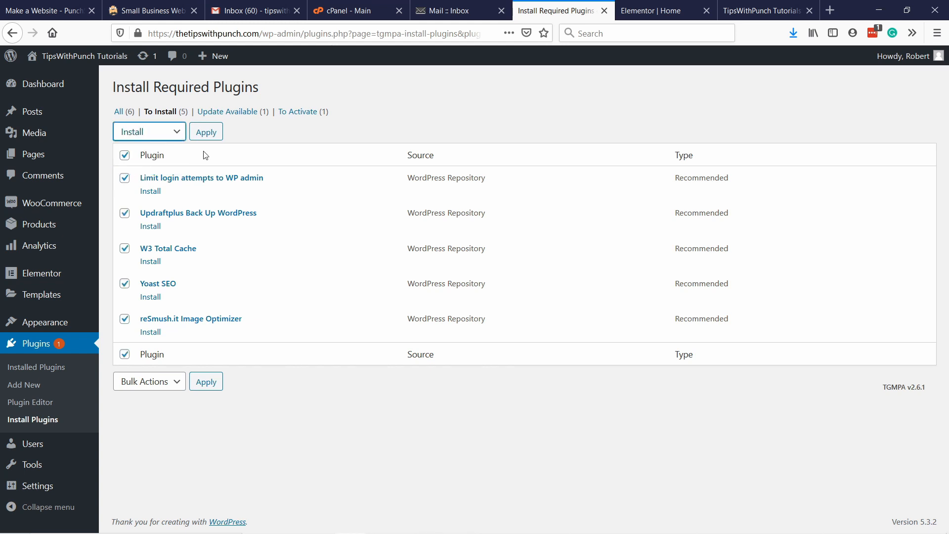
pyautogui.click(205, 134)
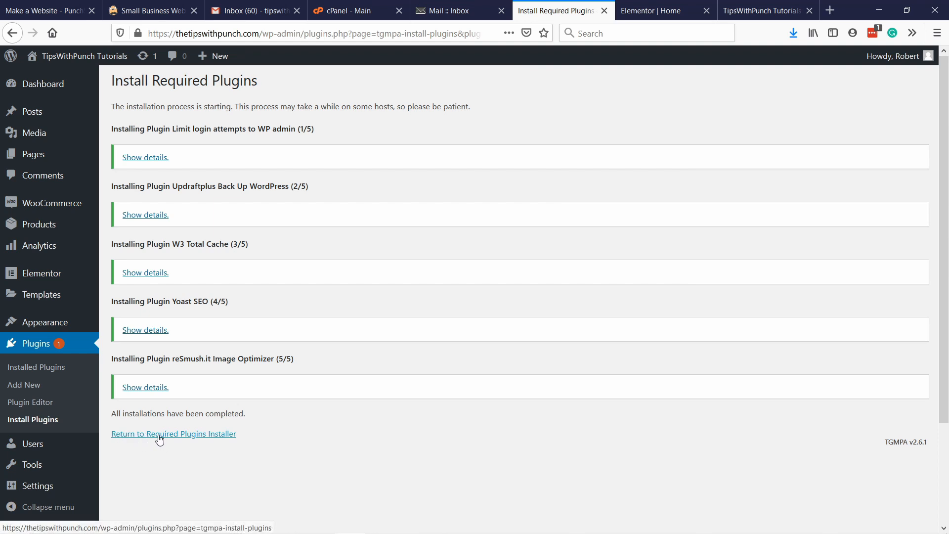
# Step: Return to the required plugins installer and bulk-activate all listed plugins, including Akismet Anti-Spam
pyautogui.click(197, 435)
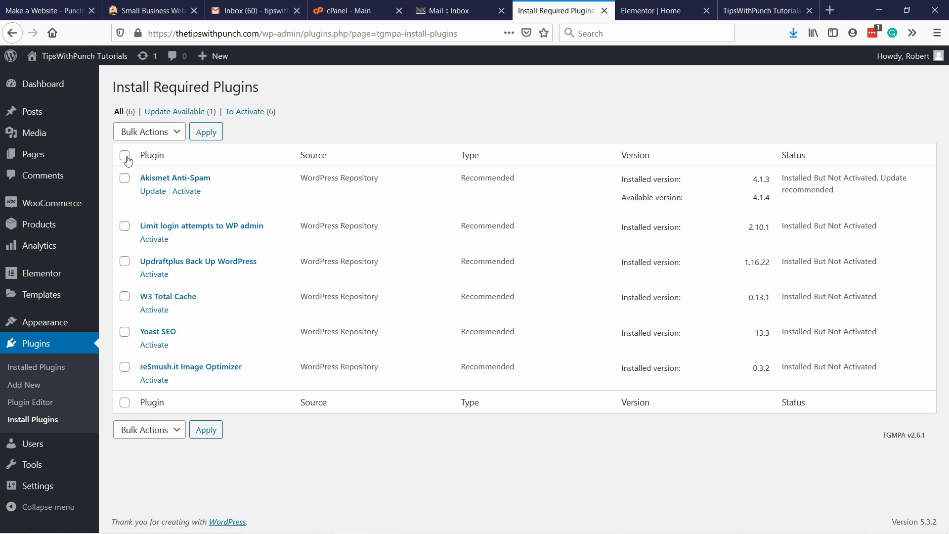
pyautogui.click(125, 156)
pyautogui.click(150, 138)
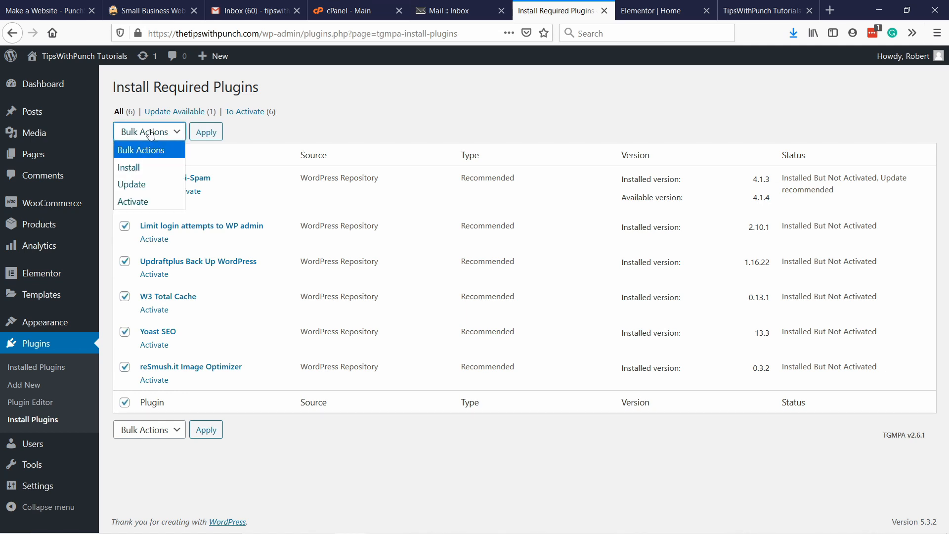
pyautogui.click(140, 203)
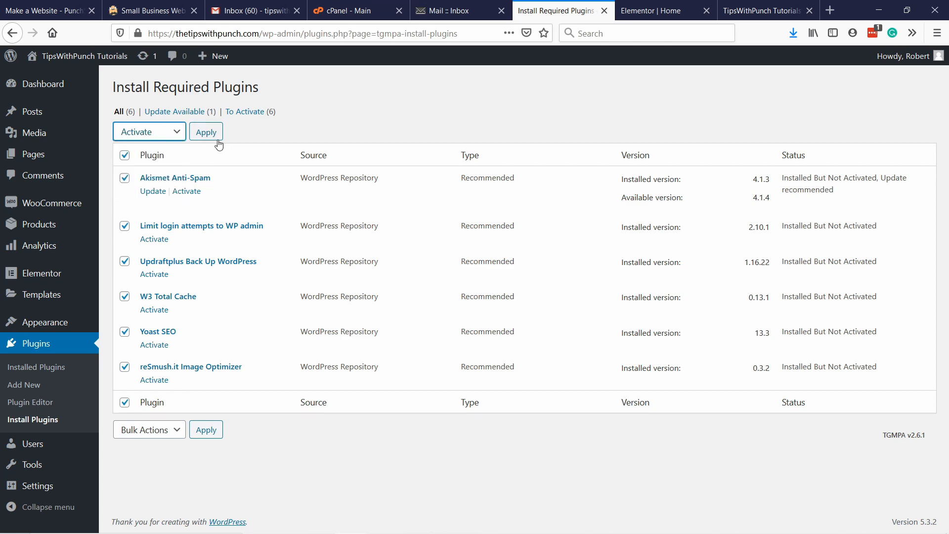
pyautogui.click(206, 132)
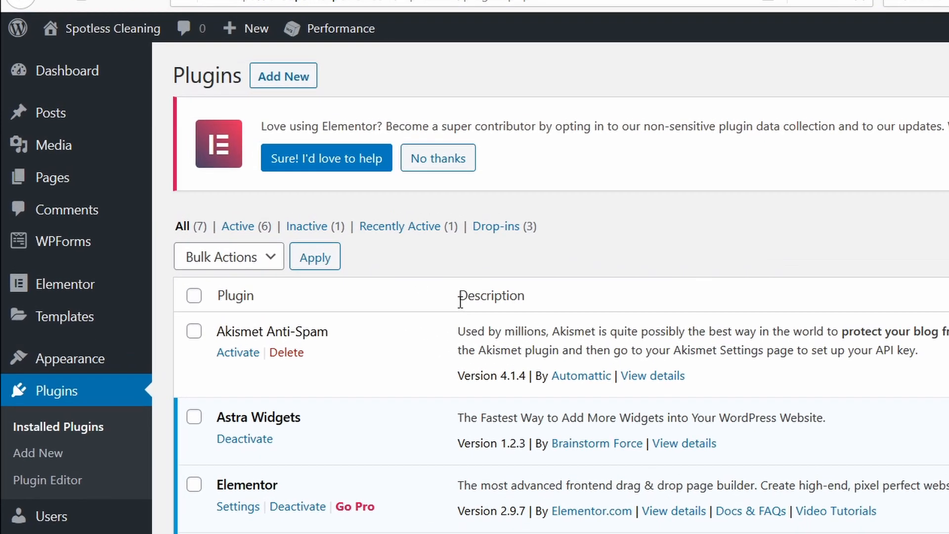
# Step: Open the reSmush.it settings, enable optimizing on upload and statistics, set the image quality to 92 and save the changes
pyautogui.moveTo(72, 139)
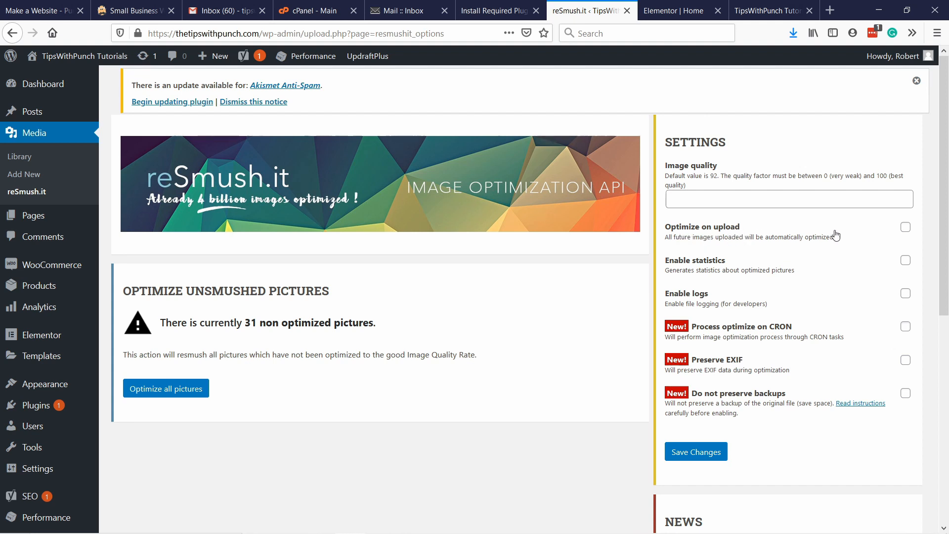
pyautogui.click(905, 227)
pyautogui.click(707, 201)
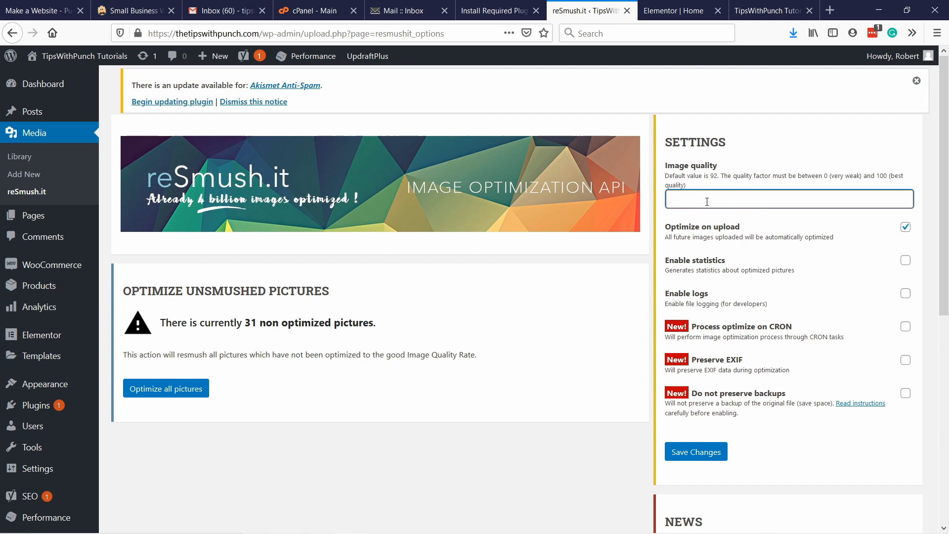
pyautogui.write('92')
pyautogui.click(738, 168)
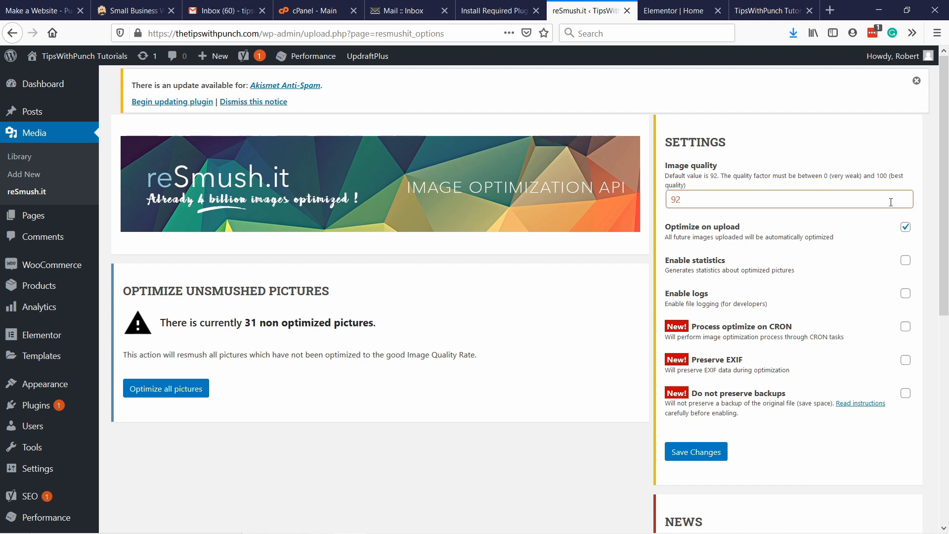
pyautogui.moveTo(758, 199); pyautogui.dragTo(670, 208)
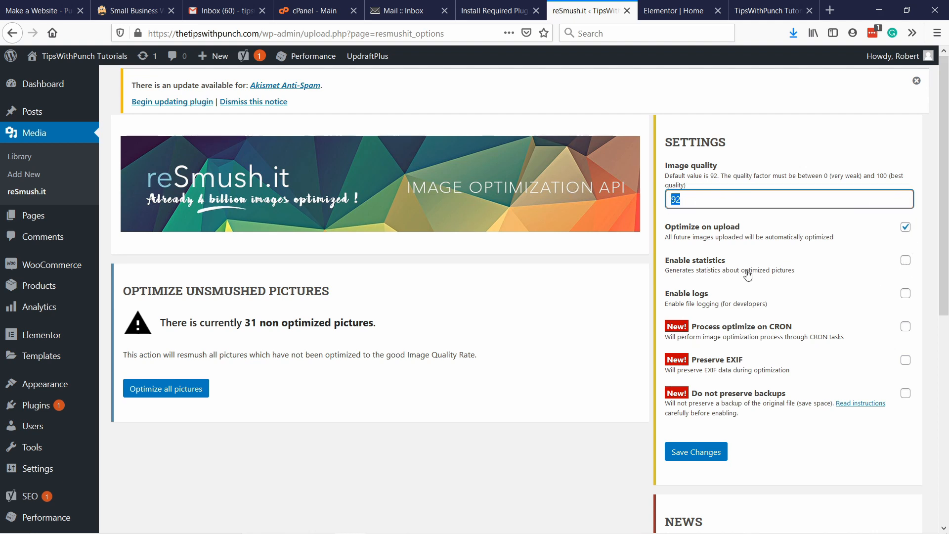
pyautogui.click(907, 262)
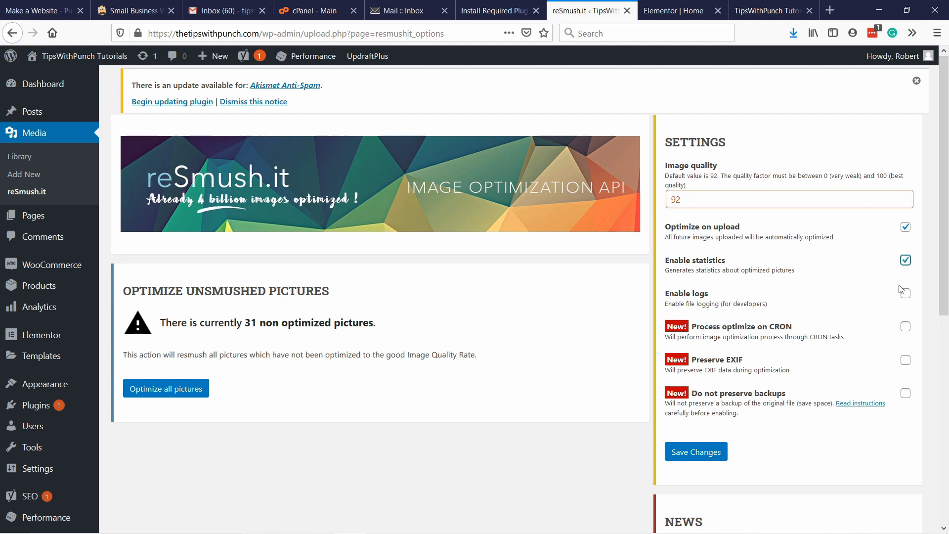
pyautogui.click(695, 456)
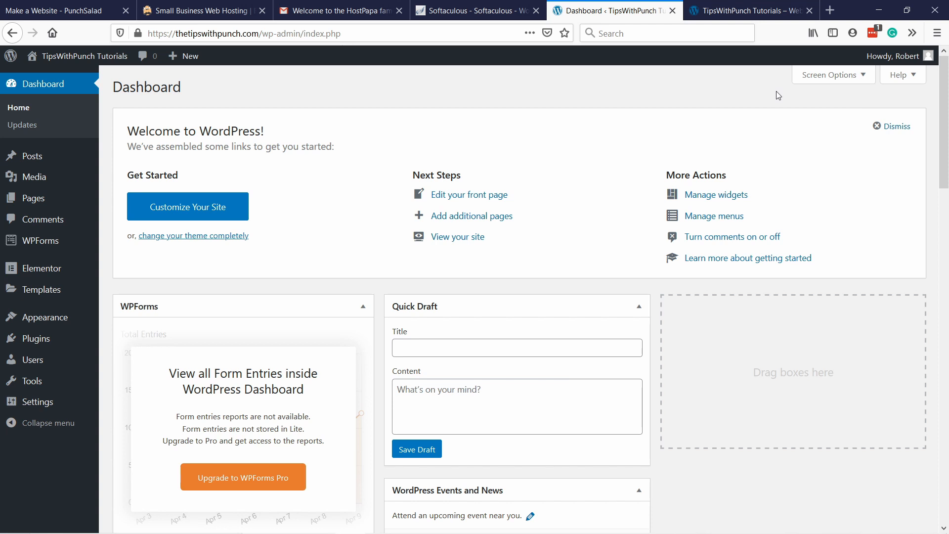
# Step: Log out of WordPress and log back in with the saved credentials through thetipswithpunch.com/wp-admin
pyautogui.moveTo(893, 56)
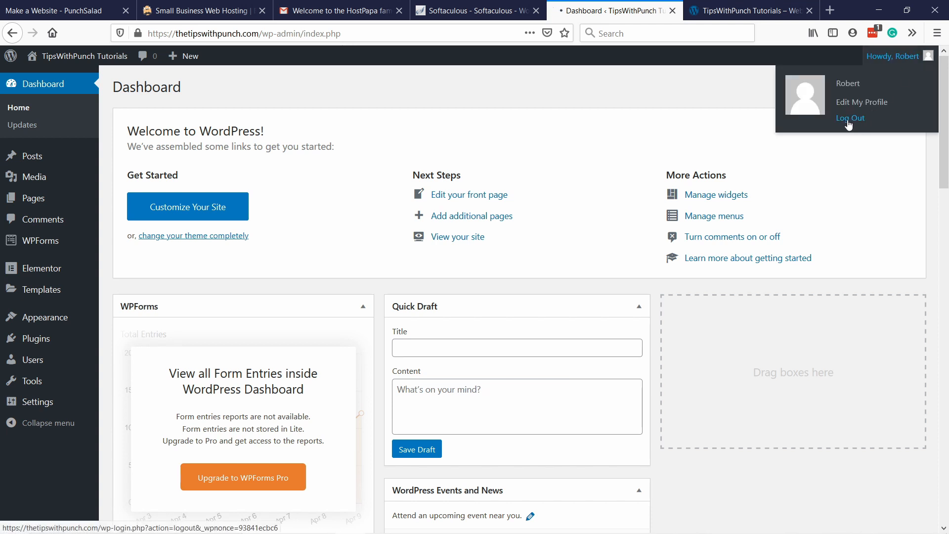
pyautogui.click(796, 177)
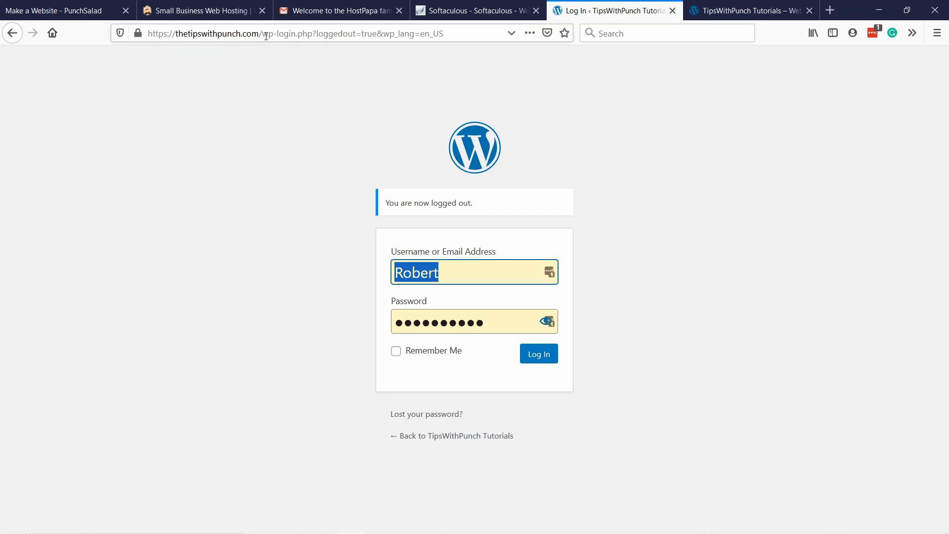
pyautogui.moveTo(266, 36); pyautogui.dragTo(445, 36)
pyautogui.write('w')
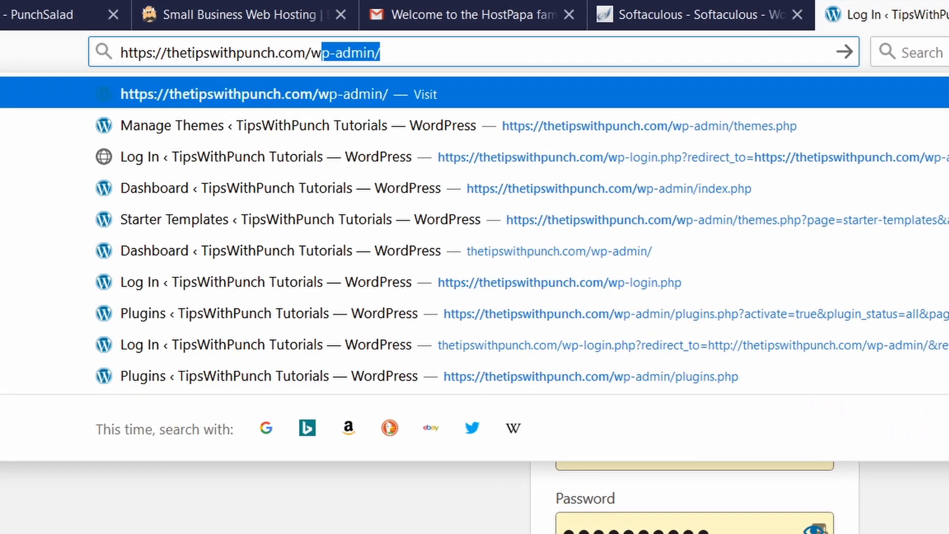
pyautogui.press('BackSpace')
pyautogui.press('BackSpace')
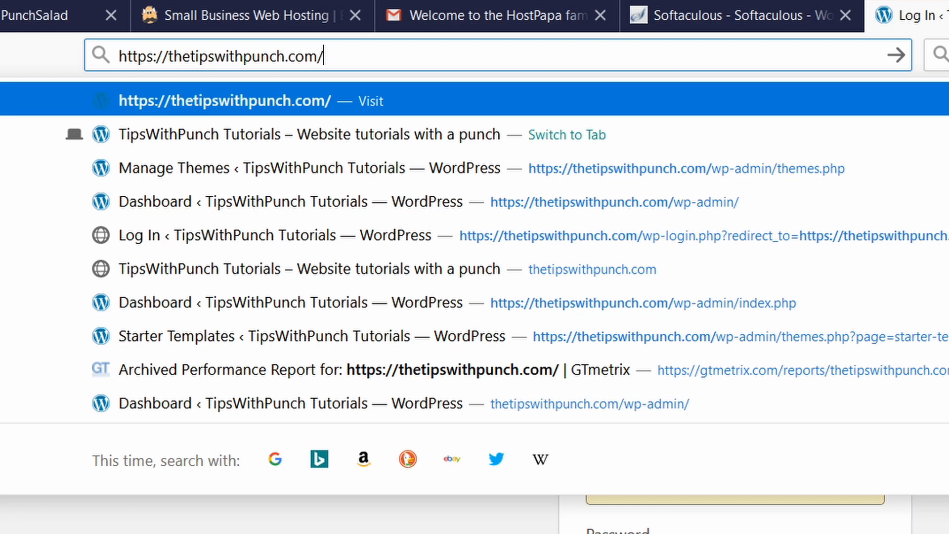
pyautogui.write('wp')
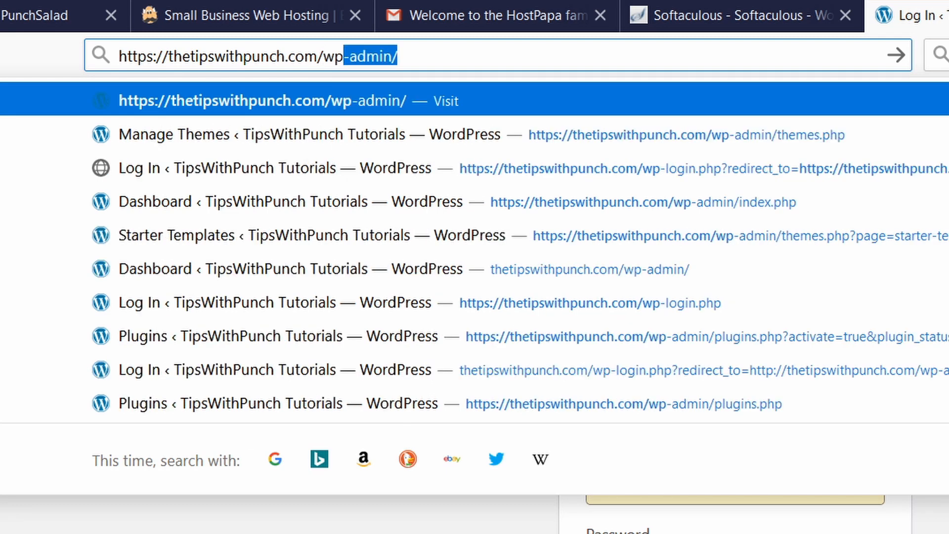
pyautogui.write('-admin')
pyautogui.press('Return')
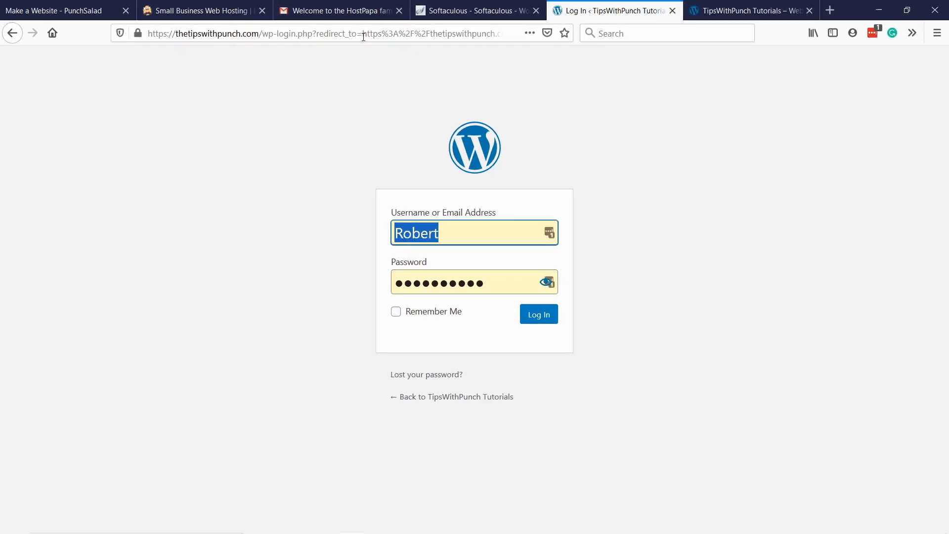
pyautogui.click(535, 318)
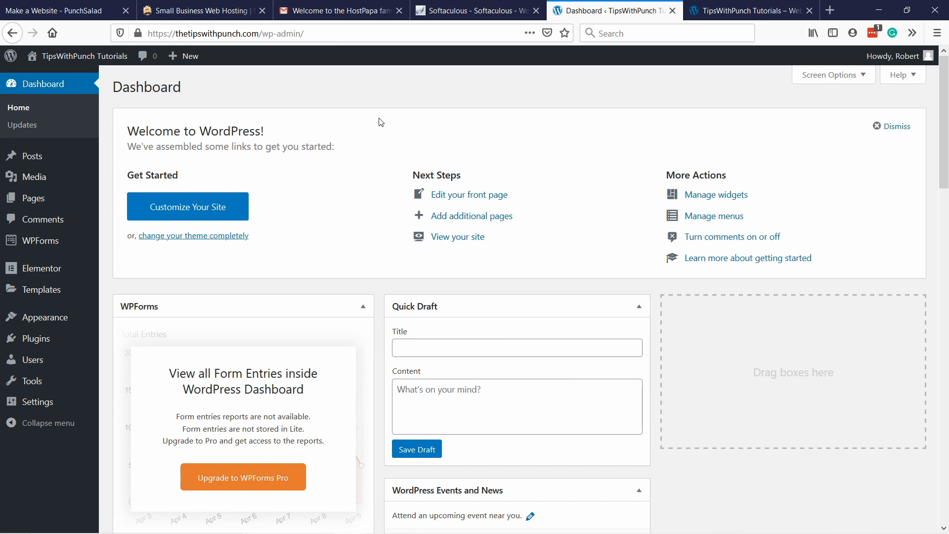
# Step: Open the Permalink settings and examine the example URL of the Day and name structure
pyautogui.moveTo(37, 401)
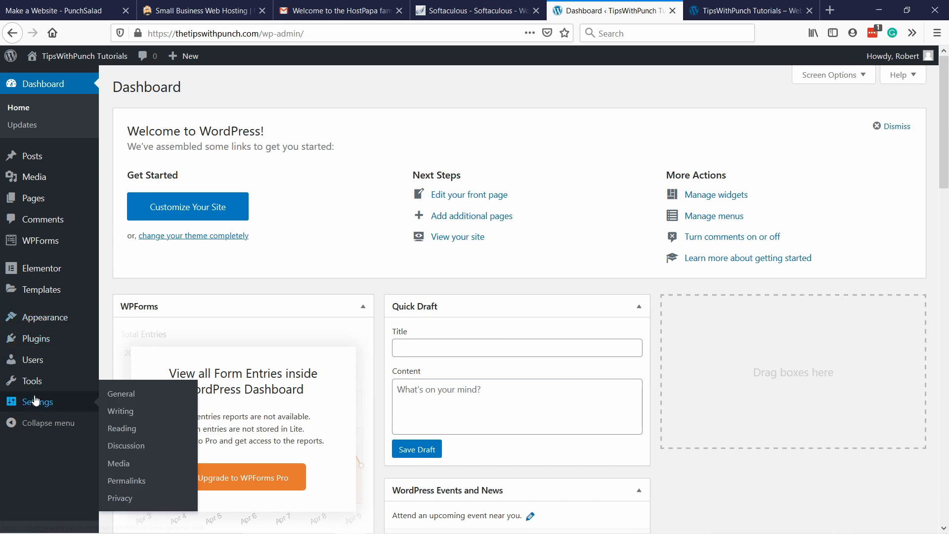
pyautogui.click(127, 486)
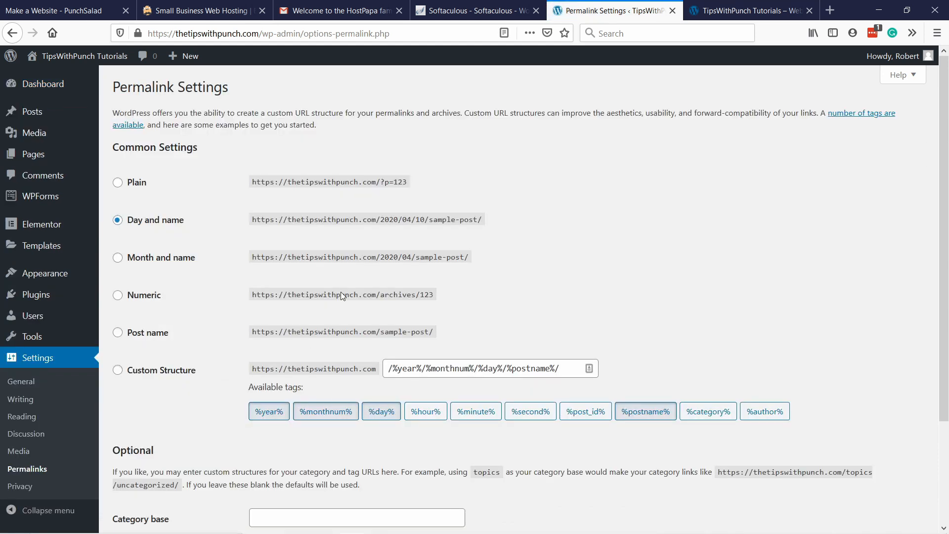
pyautogui.moveTo(252, 220); pyautogui.dragTo(485, 225)
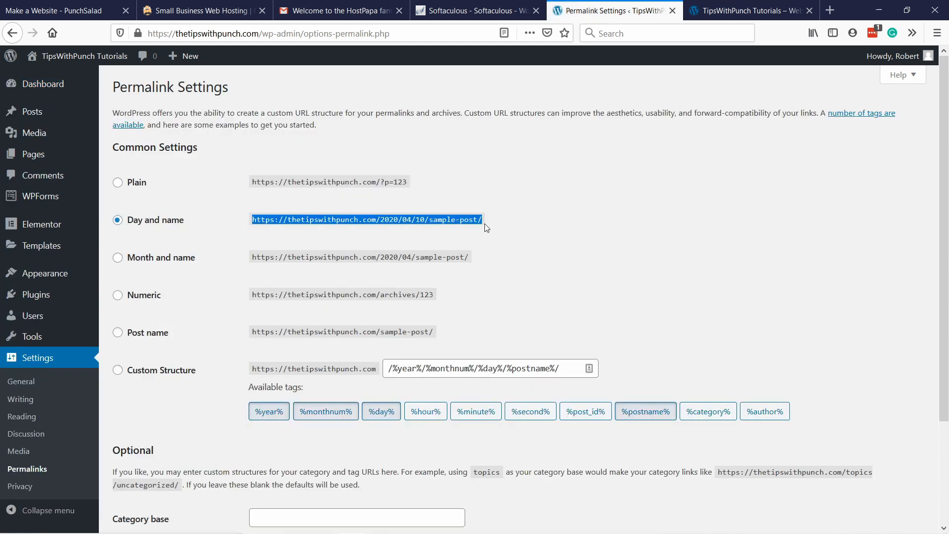
pyautogui.click(326, 216)
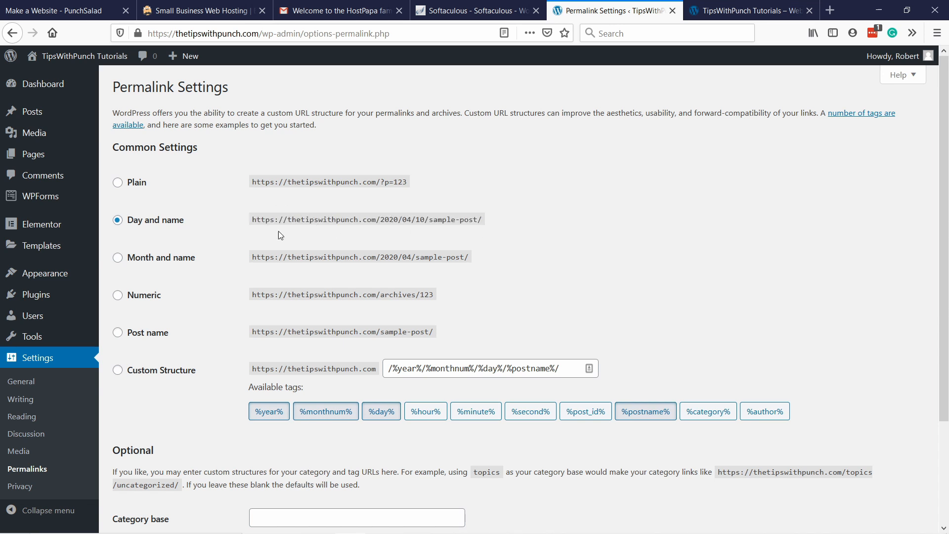
pyautogui.moveTo(376, 219); pyautogui.dragTo(481, 216)
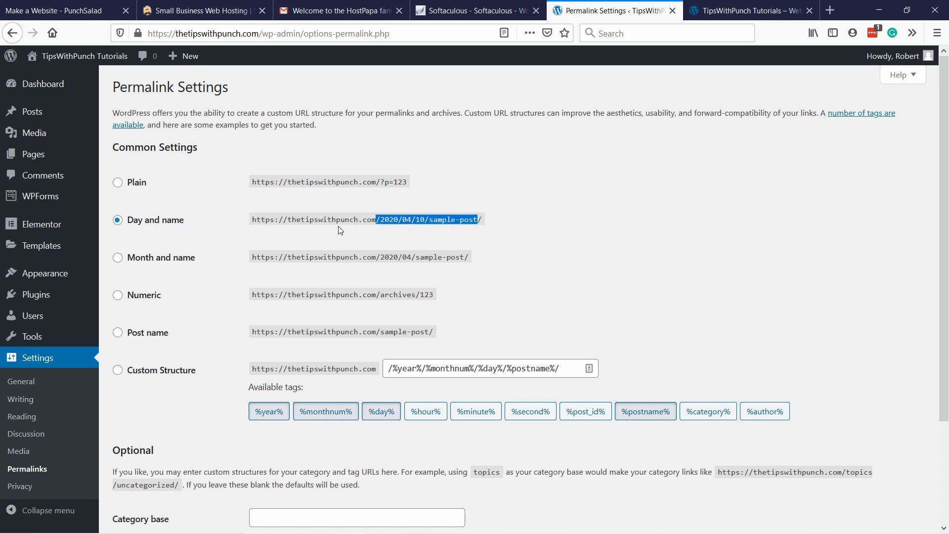
pyautogui.click(392, 221)
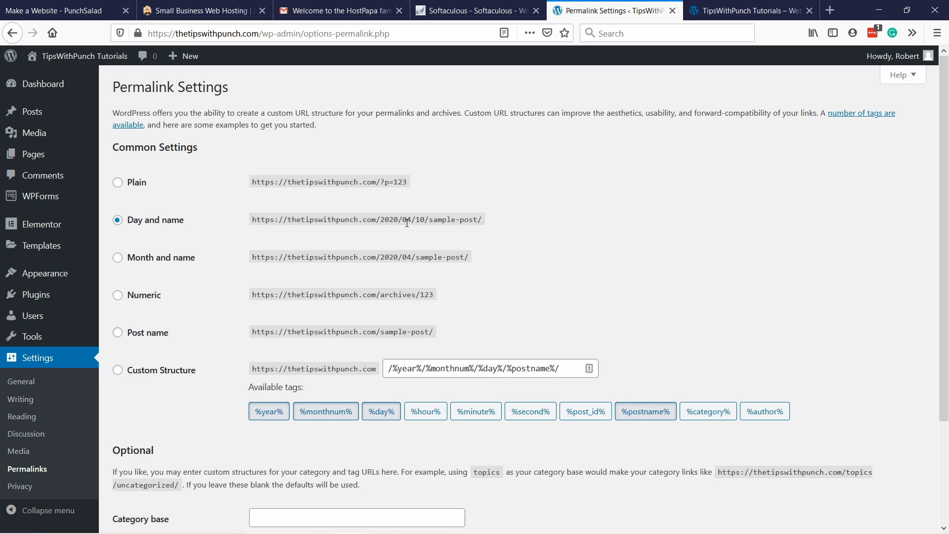
pyautogui.moveTo(377, 220); pyautogui.dragTo(433, 220)
# Step: Try a custom permalink structure with the category before the post name, /%category%/%postname%/
pyautogui.click(118, 333)
pyautogui.click(181, 371)
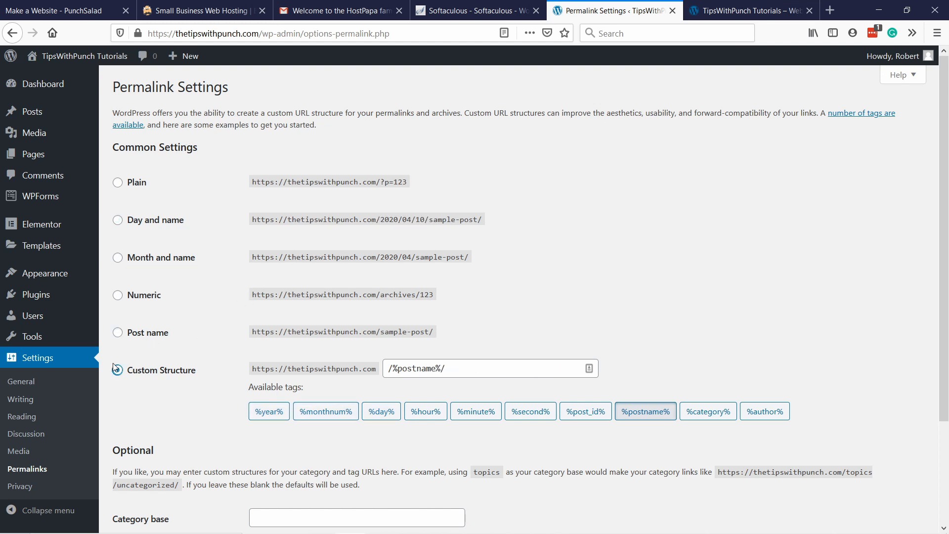
pyautogui.click(446, 369)
pyautogui.click(388, 368)
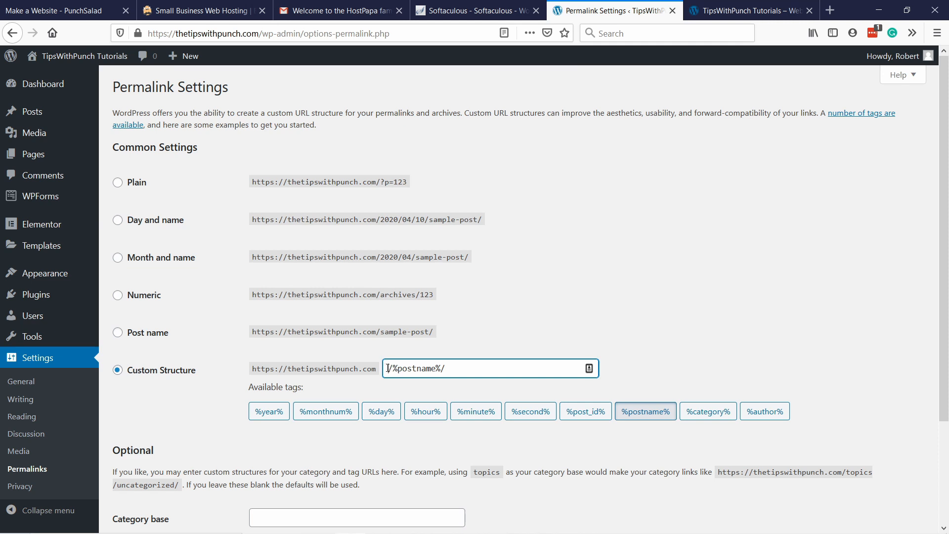
pyautogui.click(702, 413)
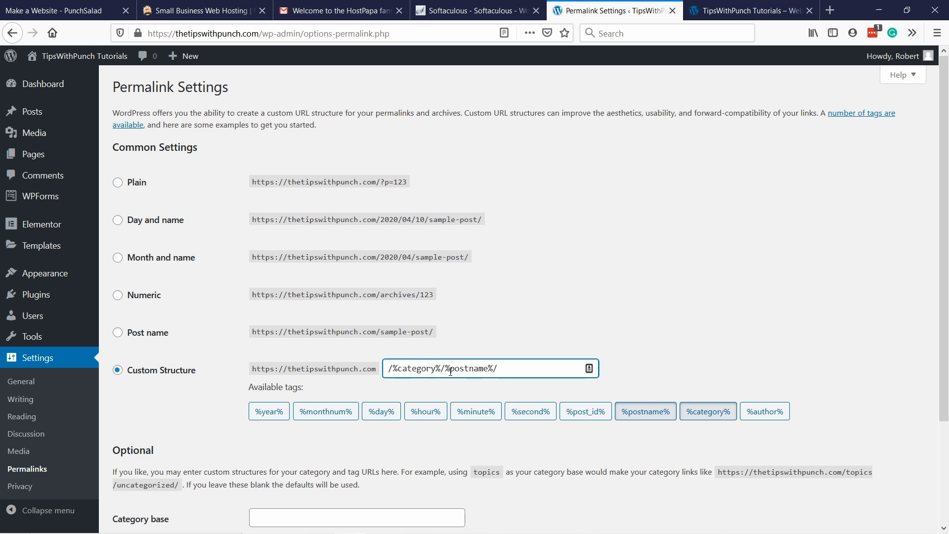
pyautogui.moveTo(445, 368); pyautogui.dragTo(499, 370)
pyautogui.click(531, 322)
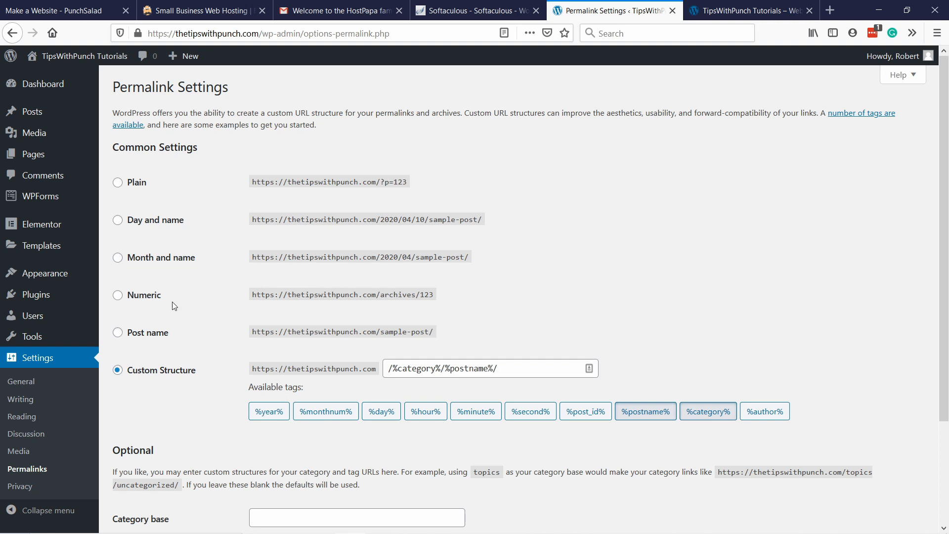
# Step: Set the custom permalink structure to /blog/%postname%/ and save the permalink settings
pyautogui.click(119, 334)
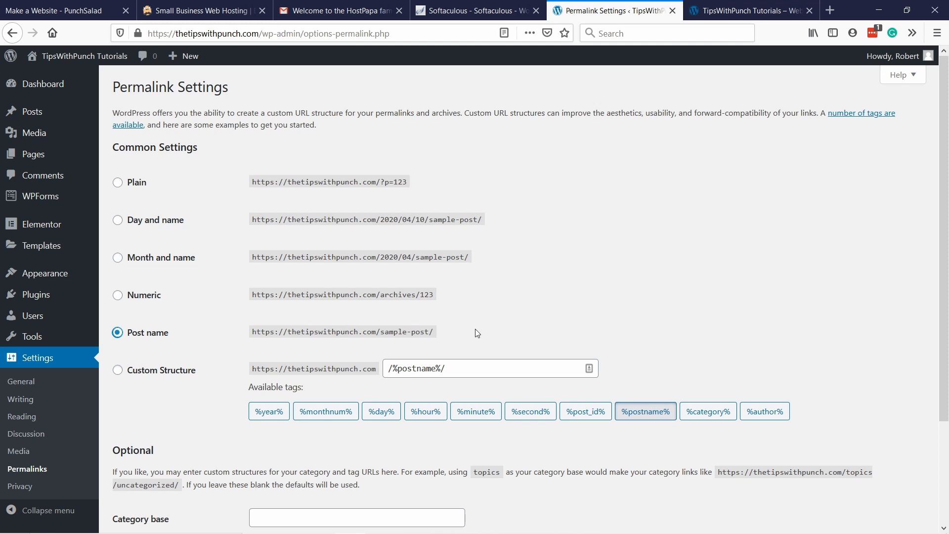
pyautogui.click(119, 372)
pyautogui.click(386, 368)
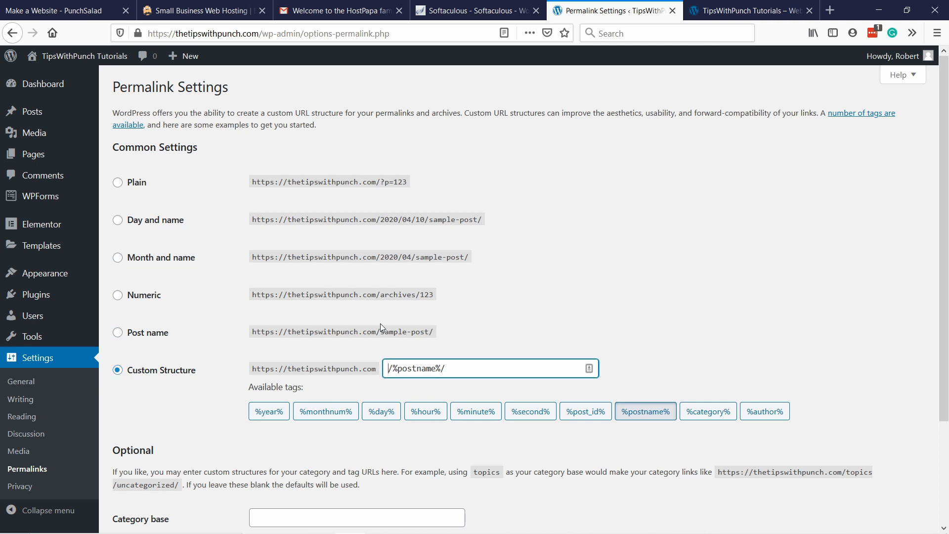
pyautogui.write('/blog')
pyautogui.tripleClick(452, 363)
pyautogui.click(682, 356)
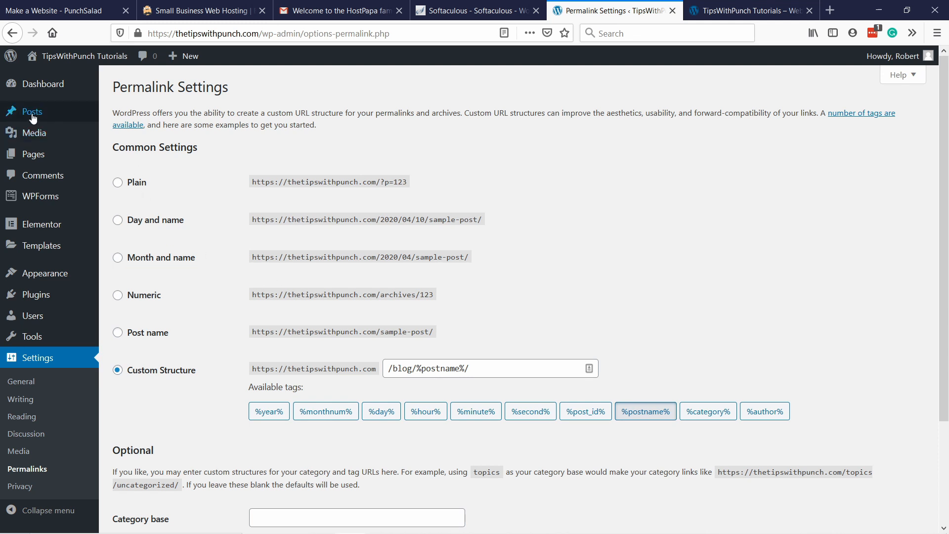
pyautogui.moveTo(69, 122)
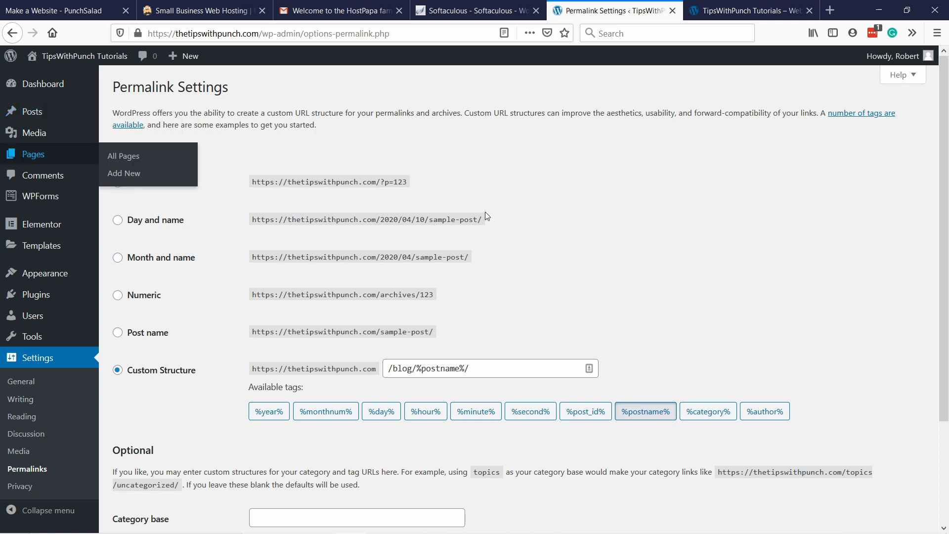
pyautogui.scroll(-3, 644, 285)
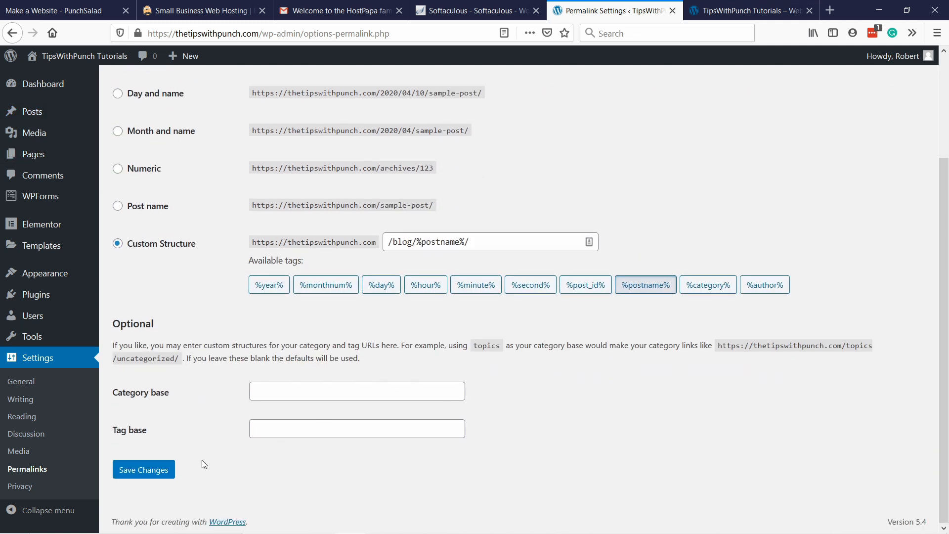
pyautogui.click(160, 470)
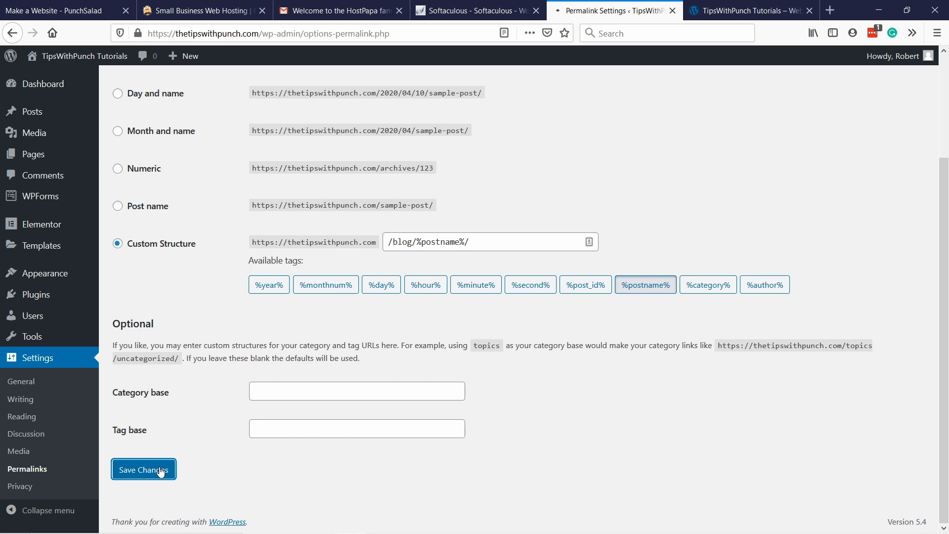
pyautogui.scroll(-3, 240, 367)
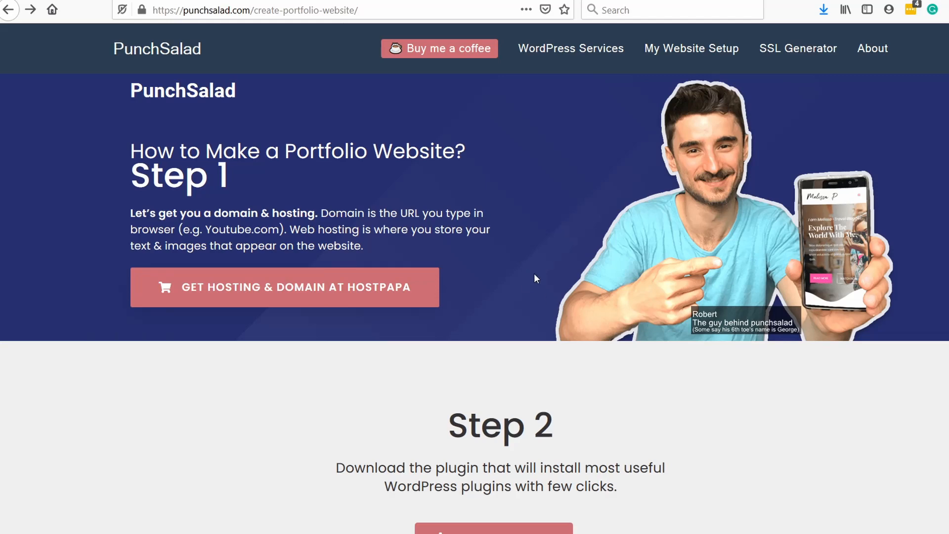
pyautogui.scroll(-5, 540, 294)
pyautogui.scroll(-1, 712, 349)
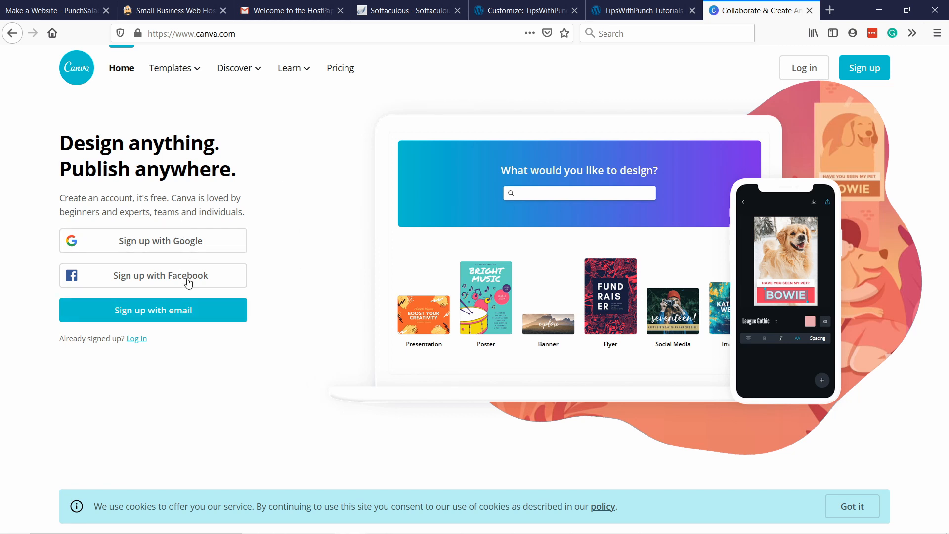
# Step: Log in to the existing Canva account with the saved email and password
pyautogui.click(226, 323)
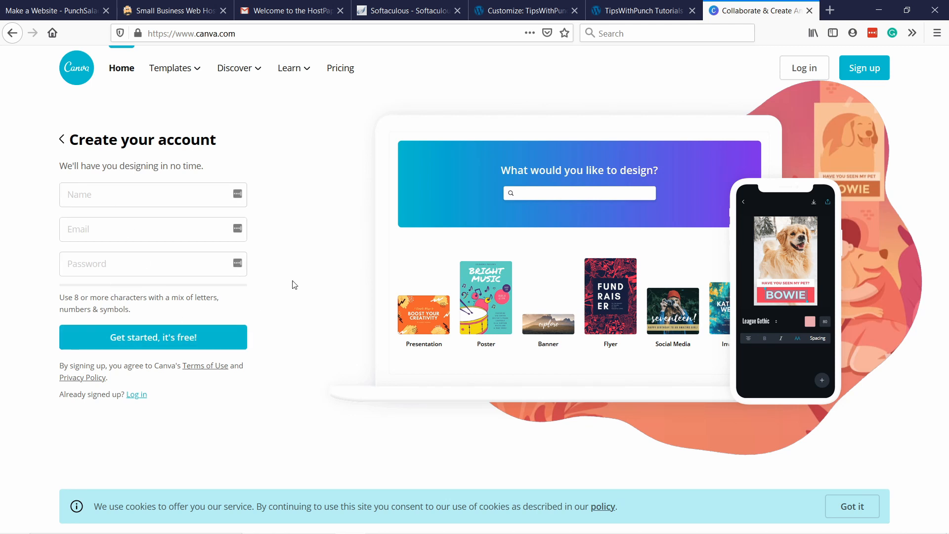
pyautogui.click(806, 68)
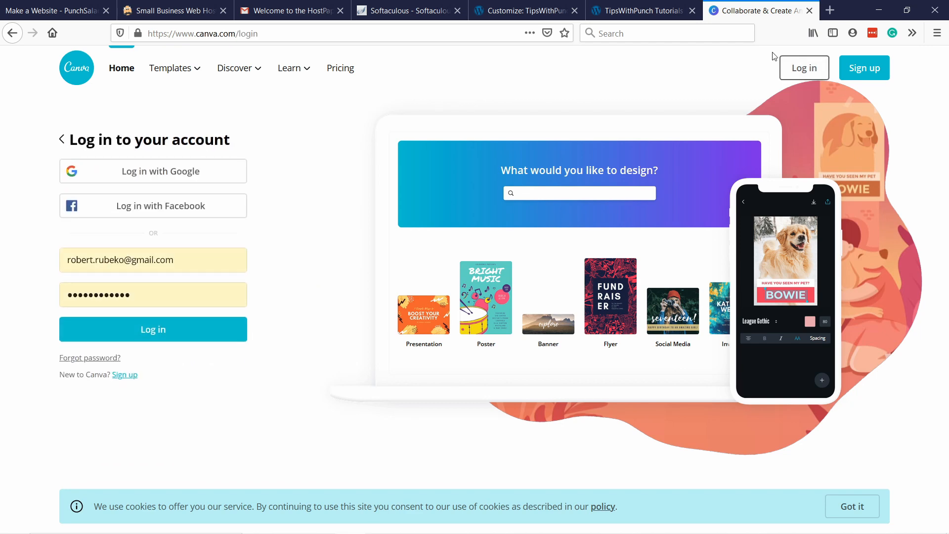
pyautogui.click(190, 324)
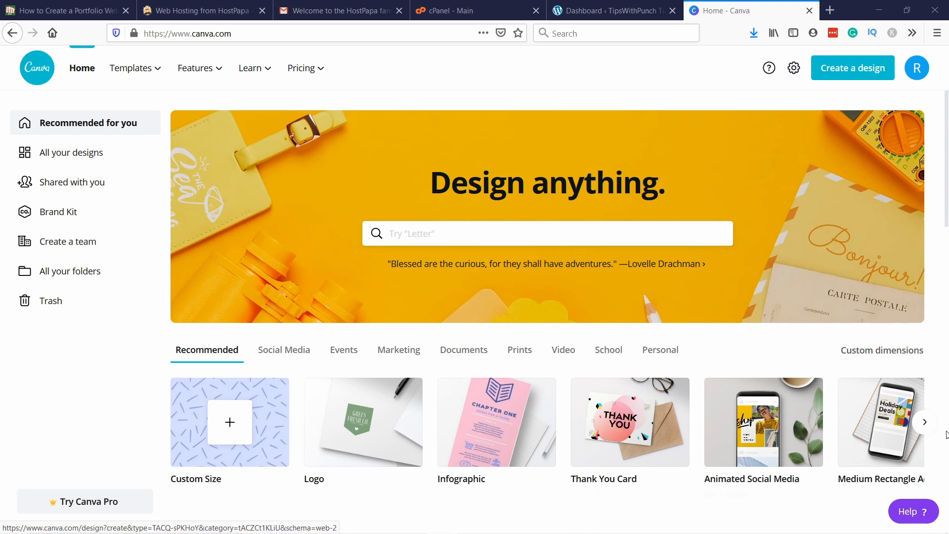
# Step: Create a new design with custom dimensions of 726 px wide by 192 px high
pyautogui.click(925, 421)
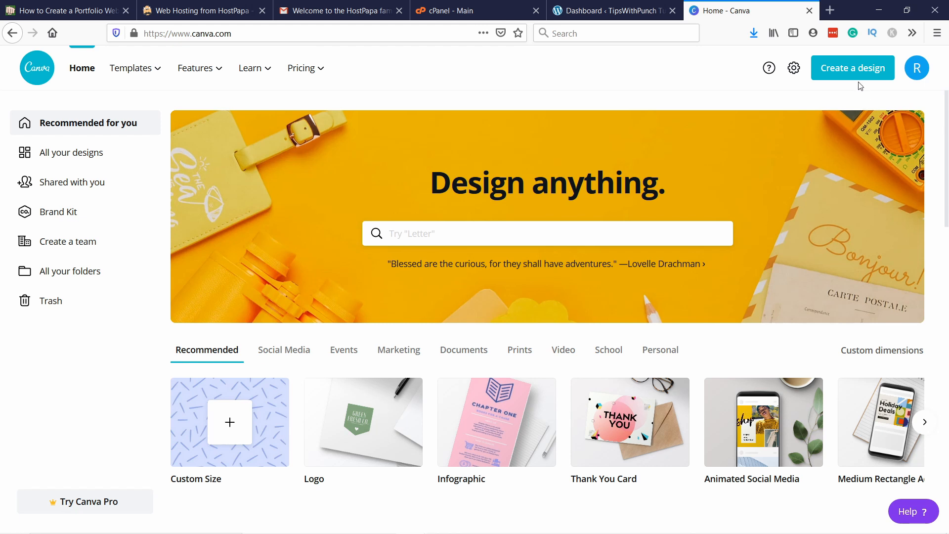
pyautogui.click(841, 72)
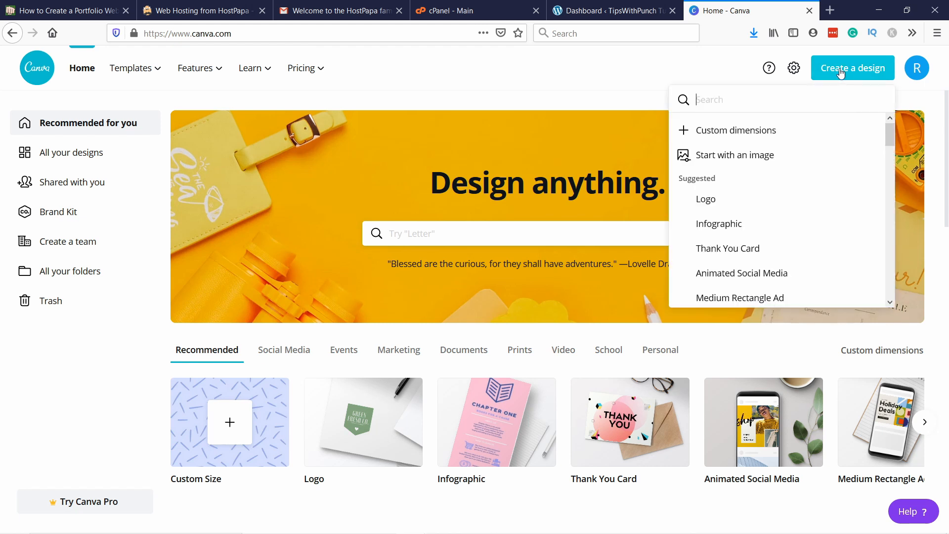
pyautogui.click(742, 137)
pyautogui.click(702, 136)
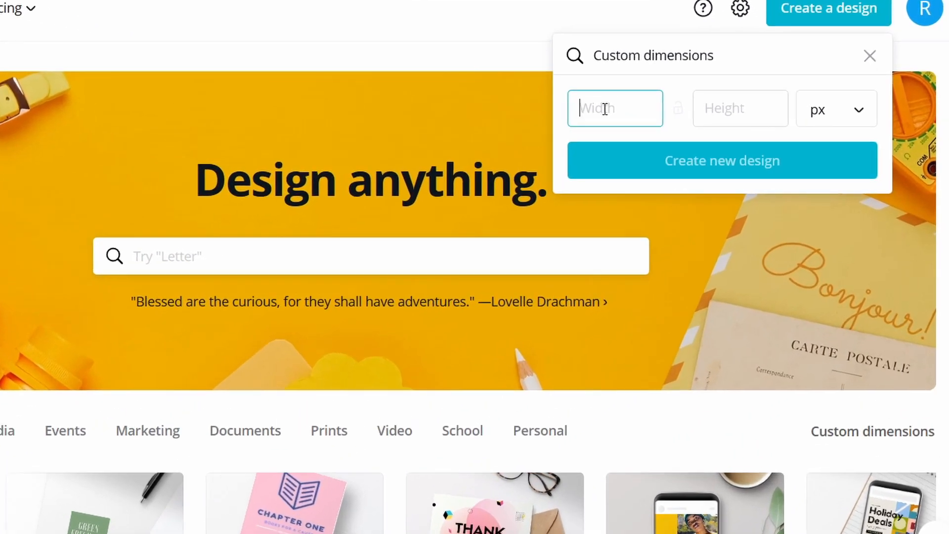
pyautogui.write('726')
pyautogui.click(742, 108)
pyautogui.write('192')
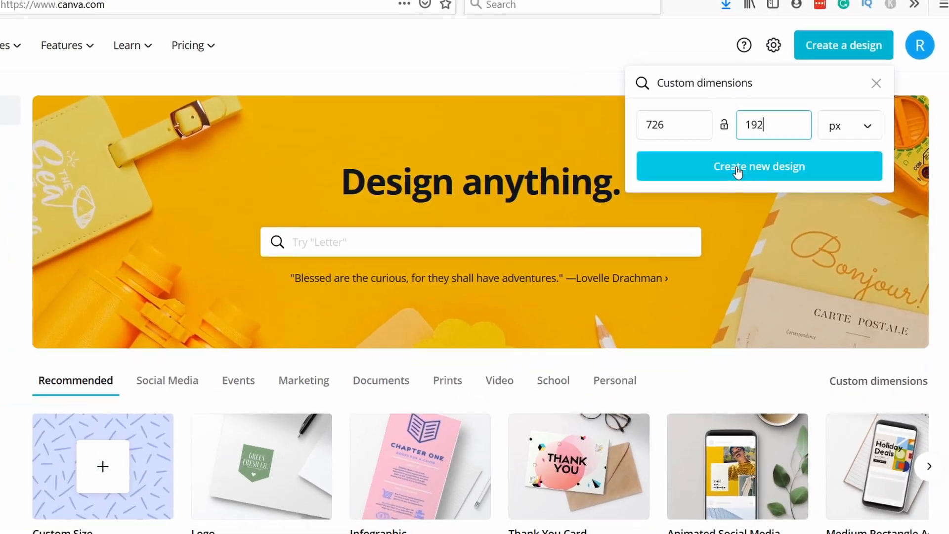
pyautogui.click(692, 163)
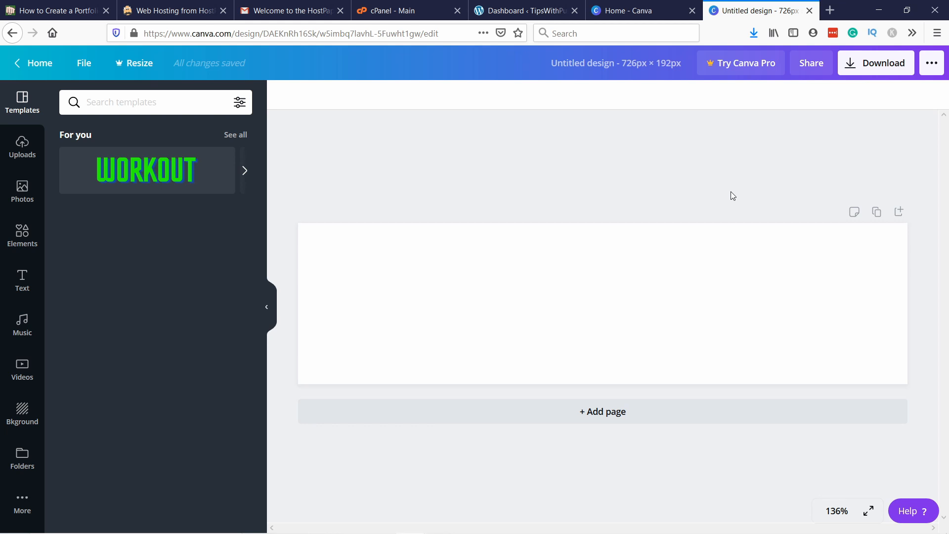
# Step: Rename the untitled design as "My logo"
pyautogui.click(83, 68)
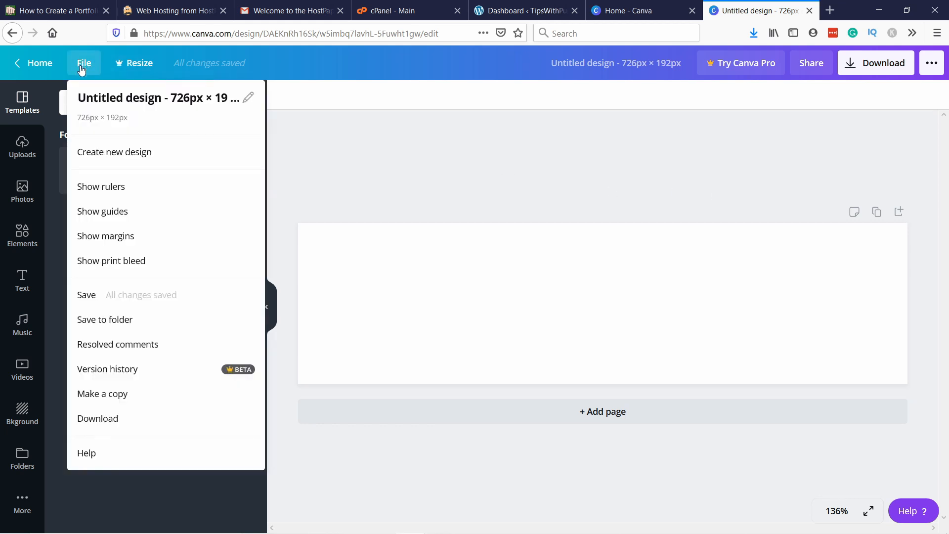
pyautogui.click(248, 99)
pyautogui.press('BackSpace')
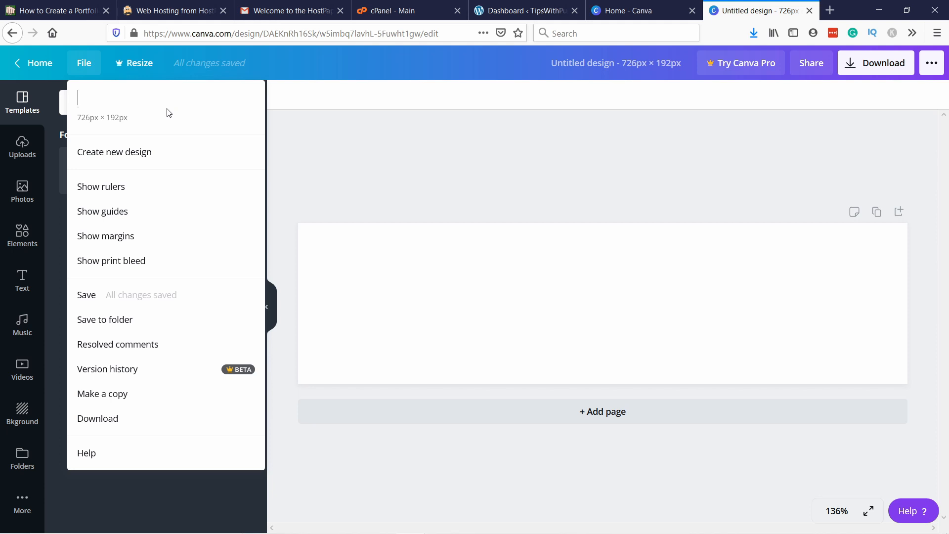
pyautogui.write('My logo')
pyautogui.click(431, 169)
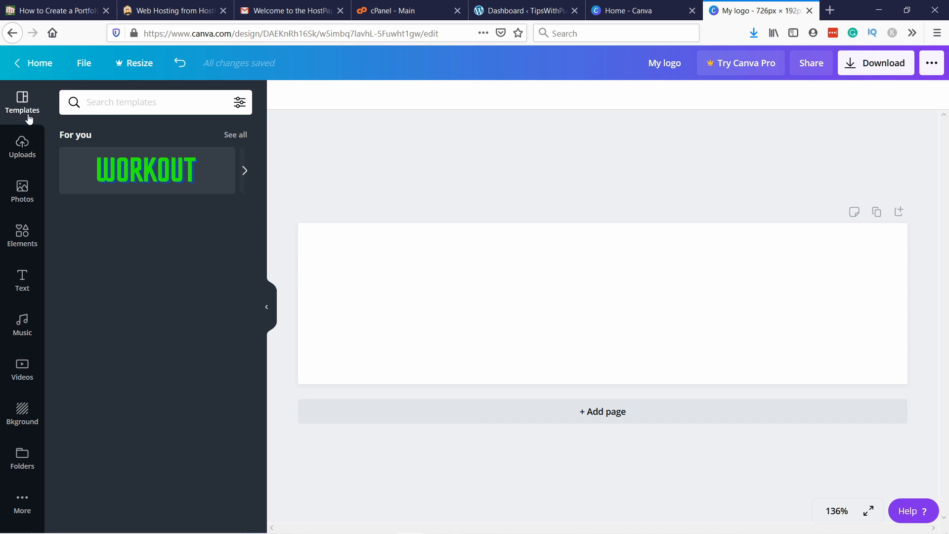
# Step: Examine the available design resources: uploads, photos, elements, text styles, music, videos, backgrounds and folders
pyautogui.click(36, 148)
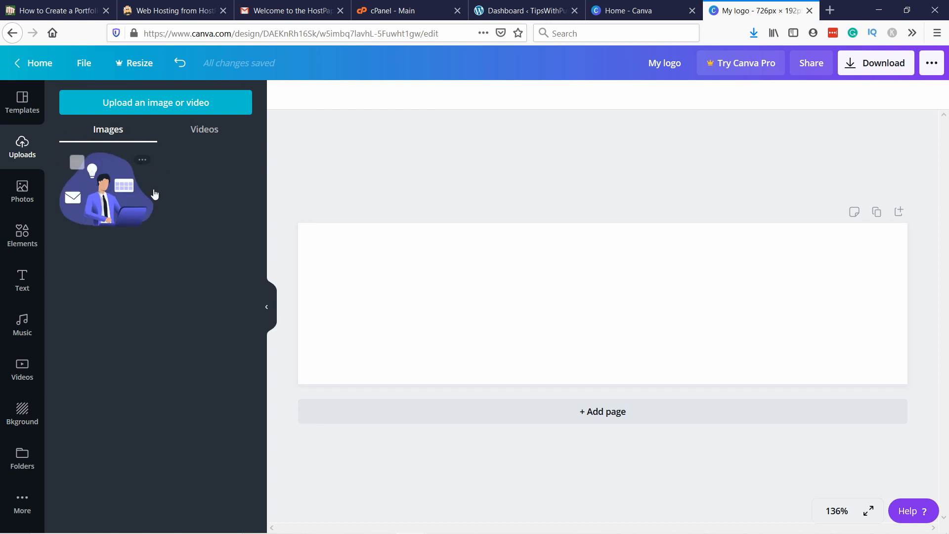
pyautogui.click(22, 193)
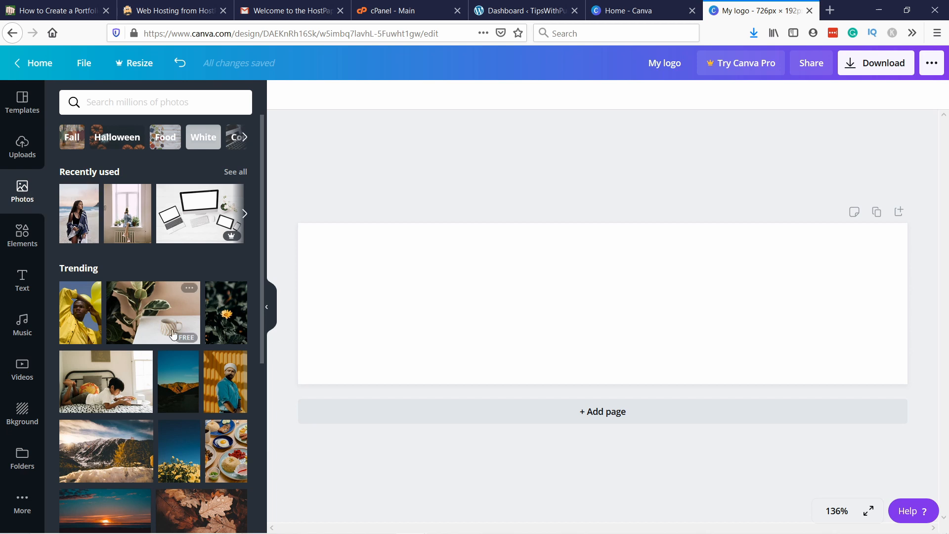
pyautogui.click(23, 235)
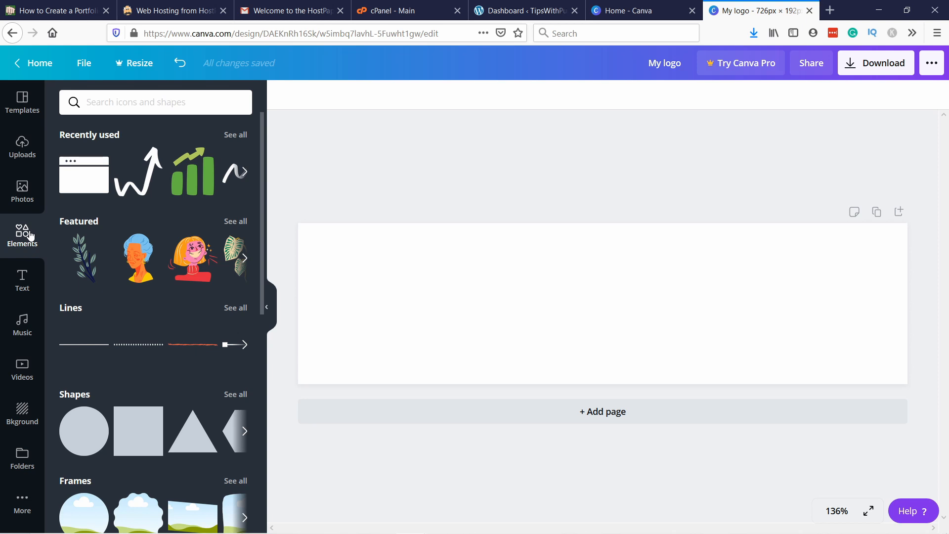
pyautogui.click(22, 281)
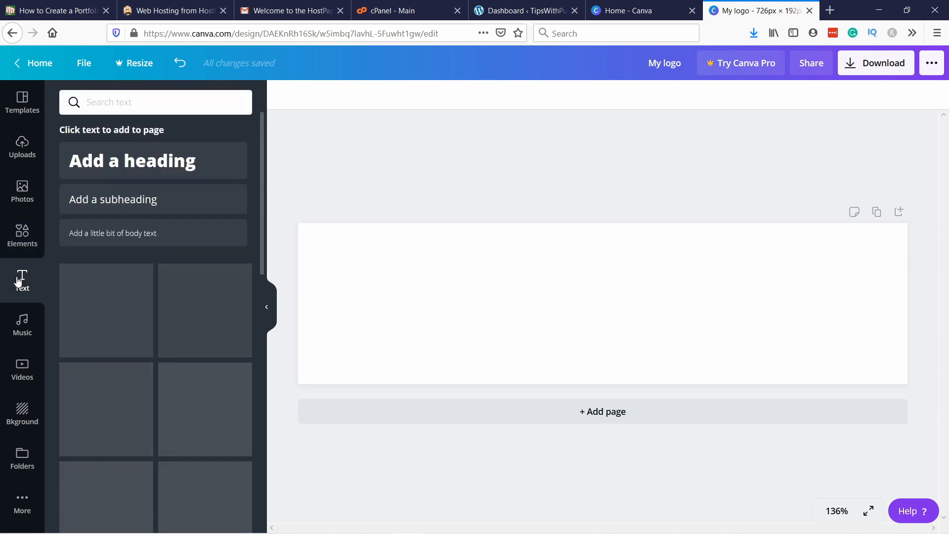
pyautogui.scroll(-5, 149, 238)
pyautogui.scroll(-4, 150, 341)
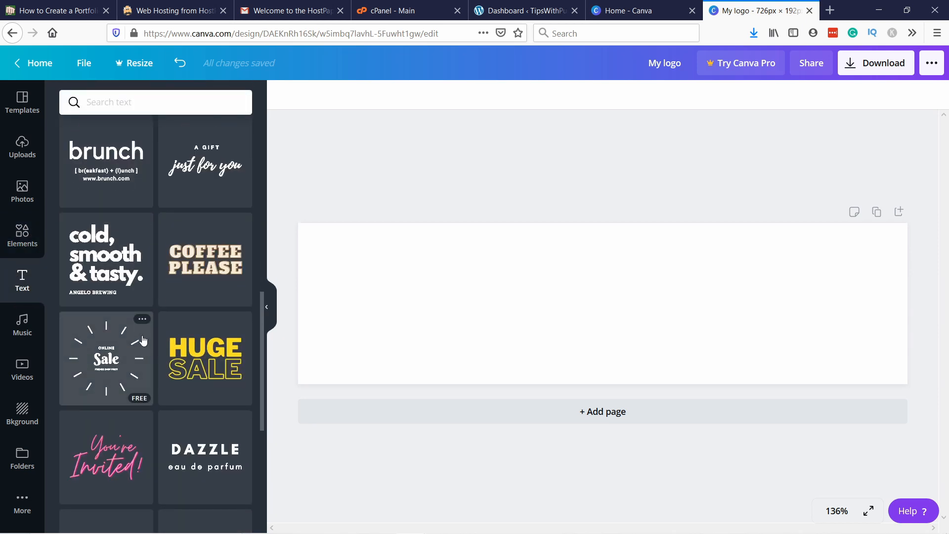
pyautogui.scroll(7, 153, 343)
pyautogui.scroll(2, 153, 343)
pyautogui.click(23, 335)
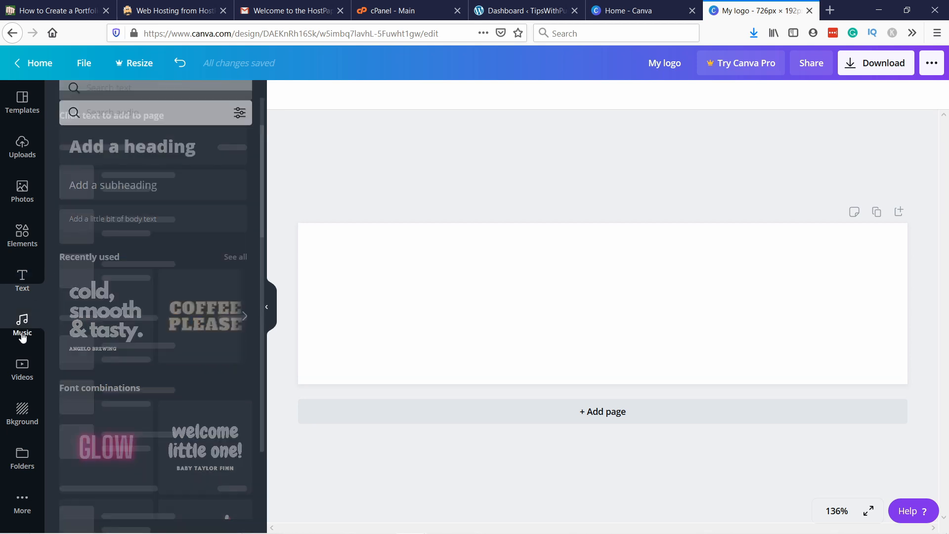
pyautogui.click(21, 376)
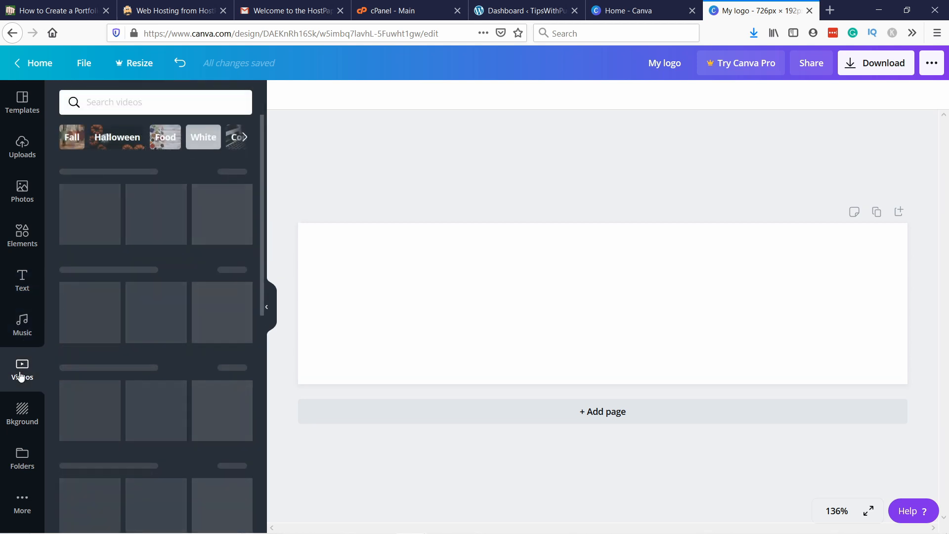
pyautogui.click(21, 422)
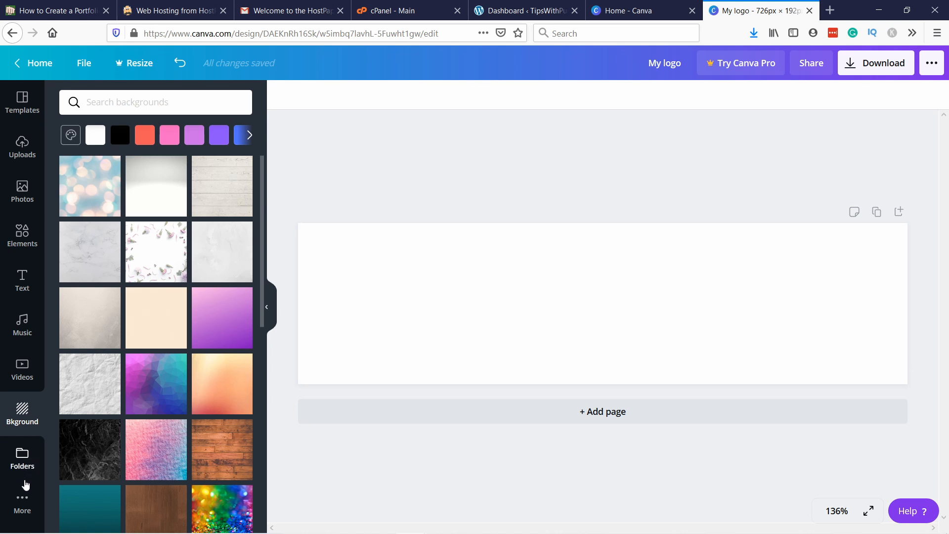
pyautogui.click(21, 463)
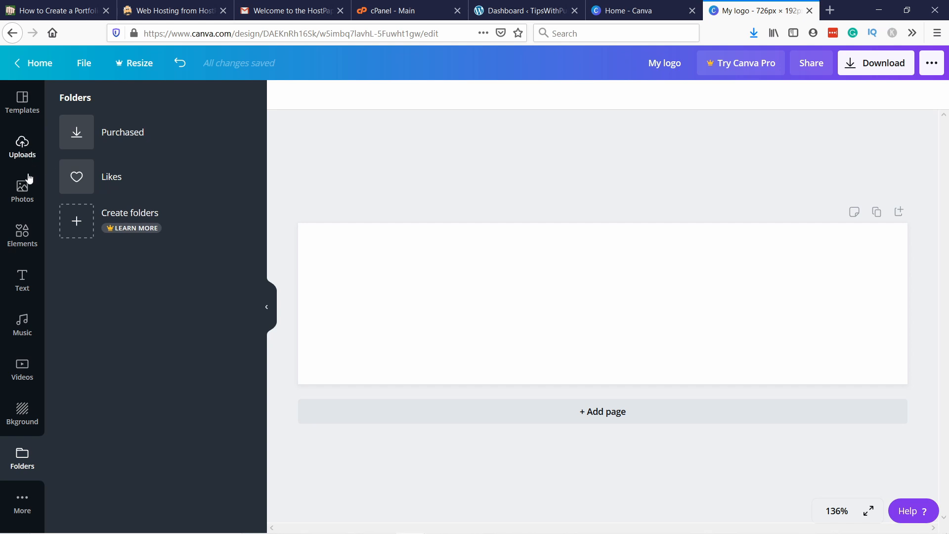
# Step: Search the elements for "arrow up" and add the free white wavy hand-drawn upward arrow to the page
pyautogui.click(22, 236)
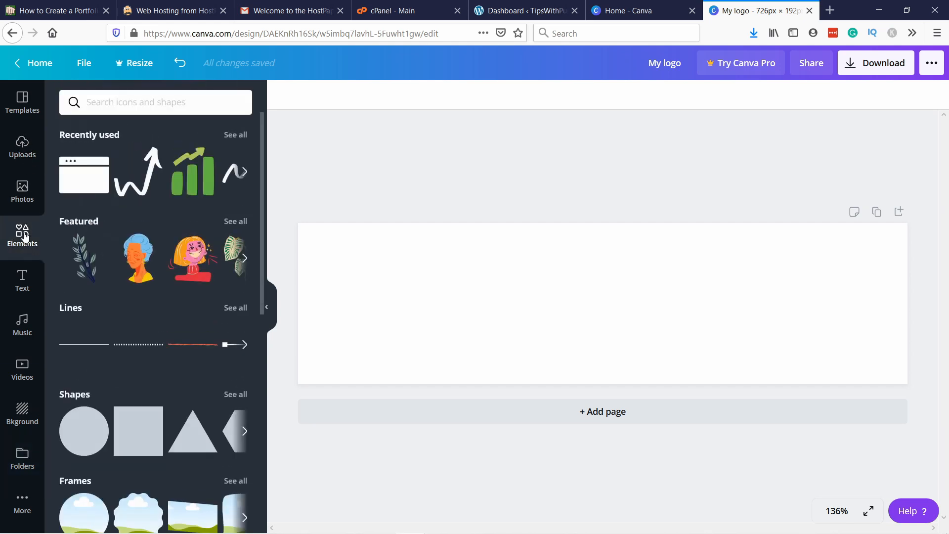
pyautogui.click(109, 103)
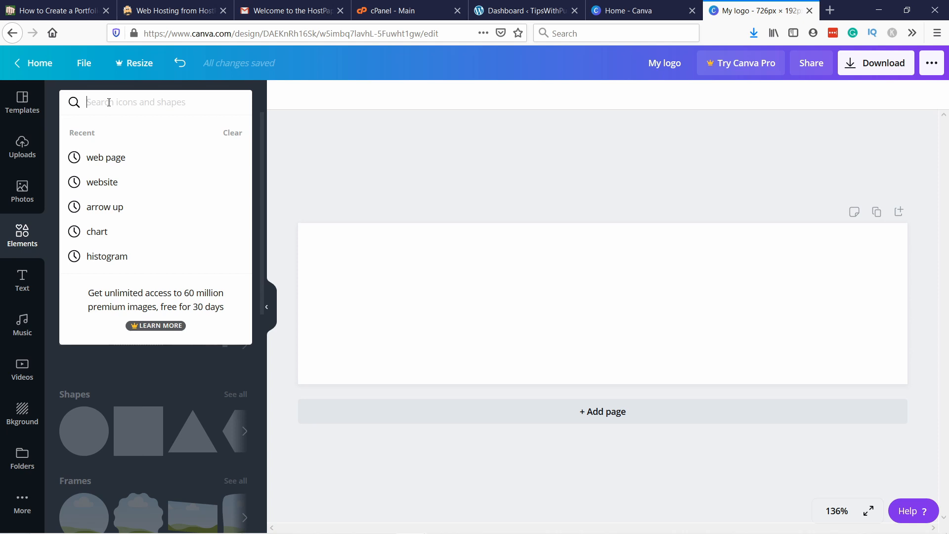
pyautogui.write('arrow')
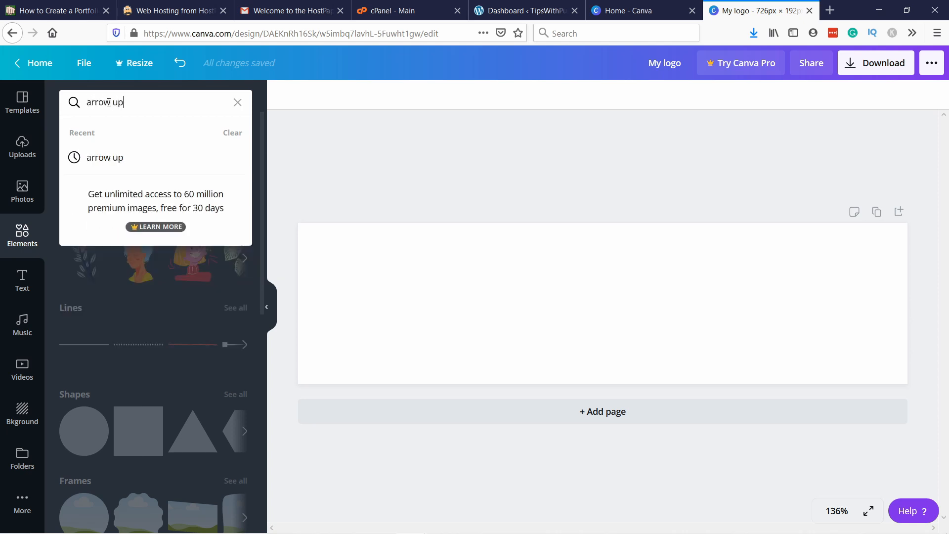
pyautogui.write(' up')
pyautogui.press('Return')
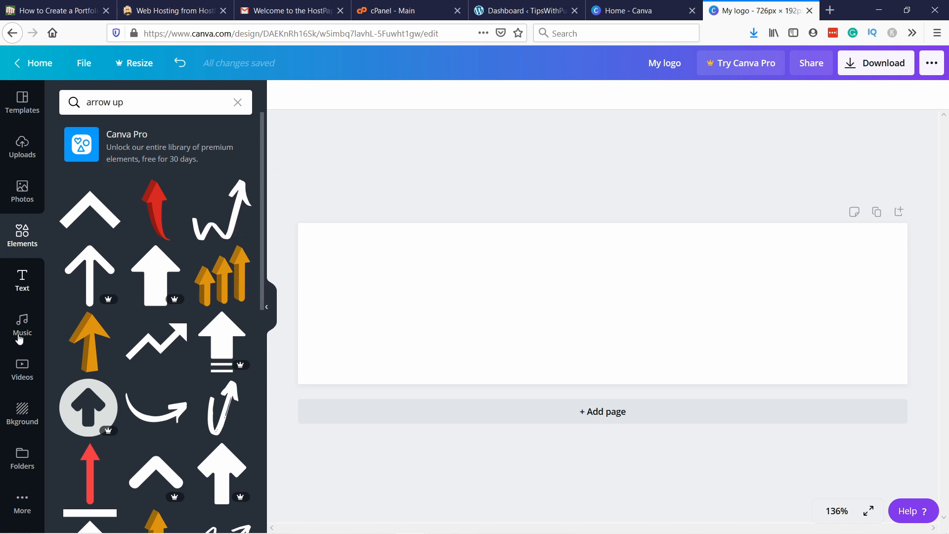
pyautogui.scroll(-10, 118, 339)
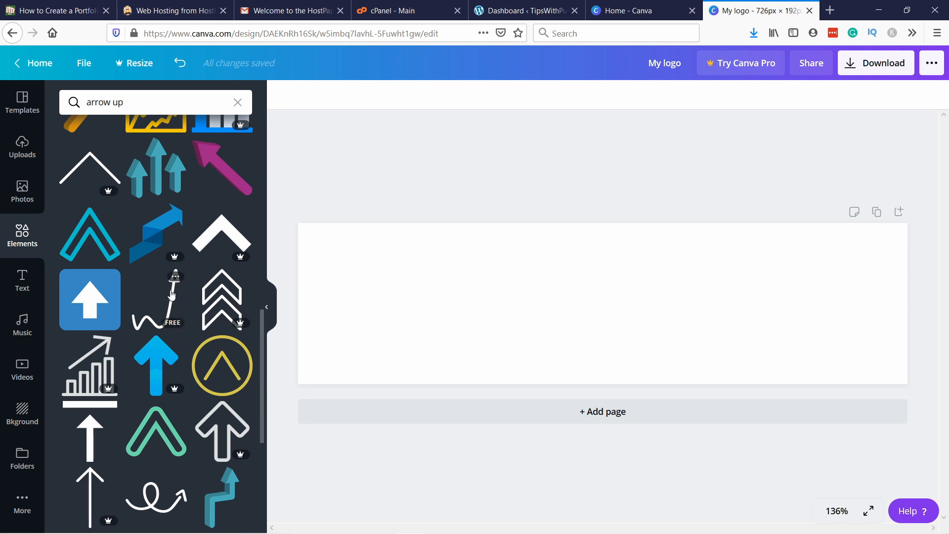
pyautogui.scroll(10, 178, 299)
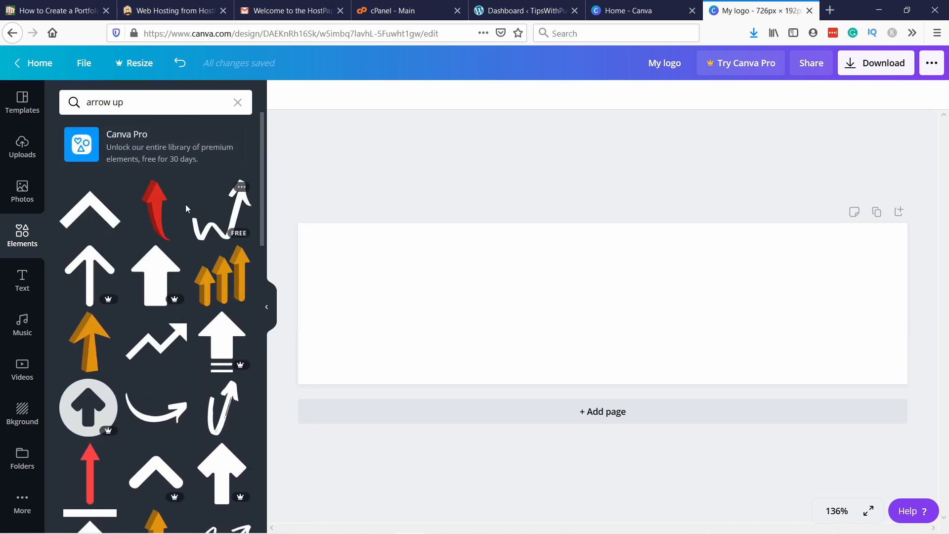
pyautogui.click(227, 217)
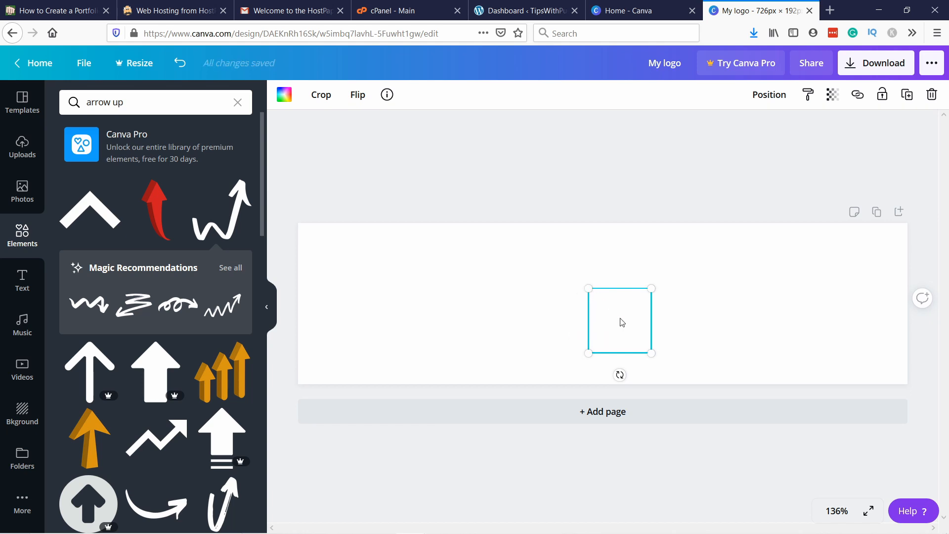
# Step: Recolor the wavy arrow light blue and enlarge it at the left end of the page
pyautogui.click(284, 96)
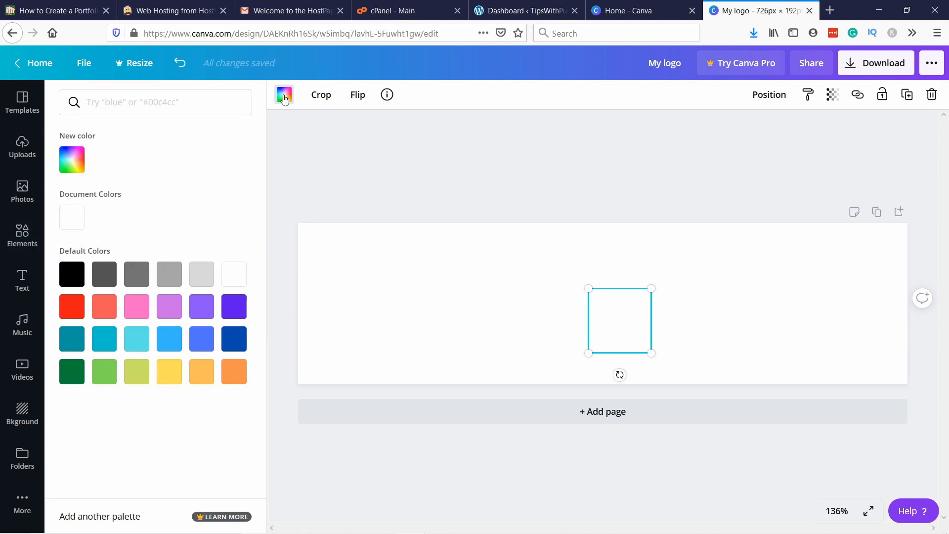
pyautogui.click(172, 341)
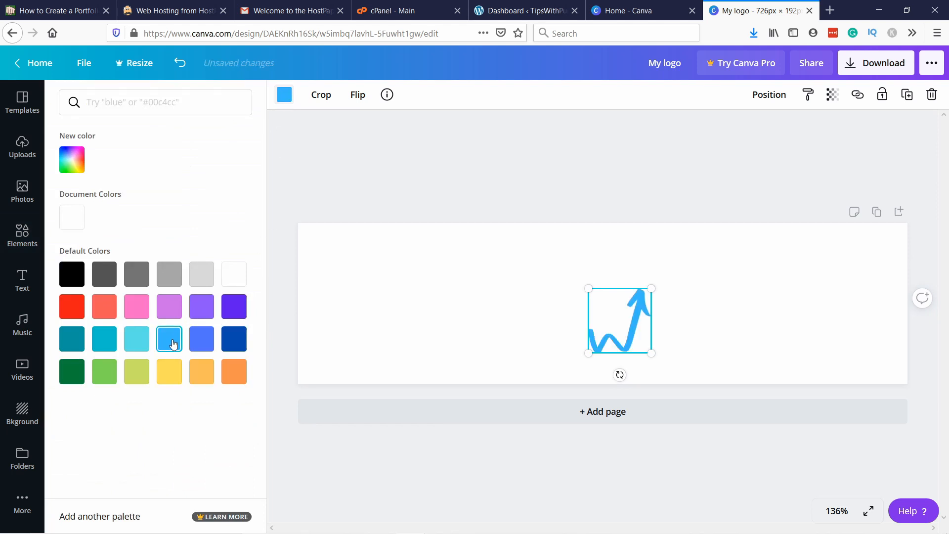
pyautogui.moveTo(592, 288); pyautogui.dragTo(387, 299)
# Step: Delete the extra white arrow from the page centre, then shrink the blue arrow and place it near the page's upper-left corner
pyautogui.click(589, 302)
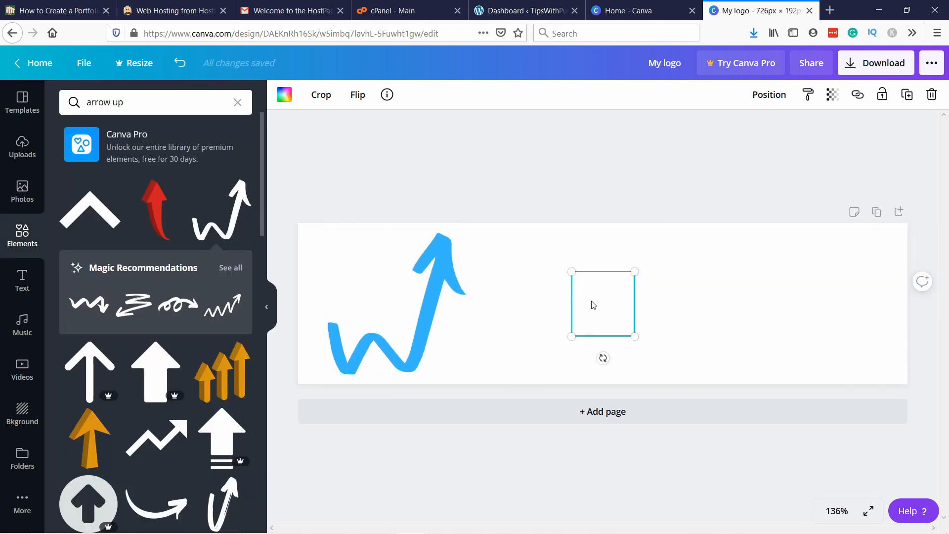
pyautogui.press('Delete')
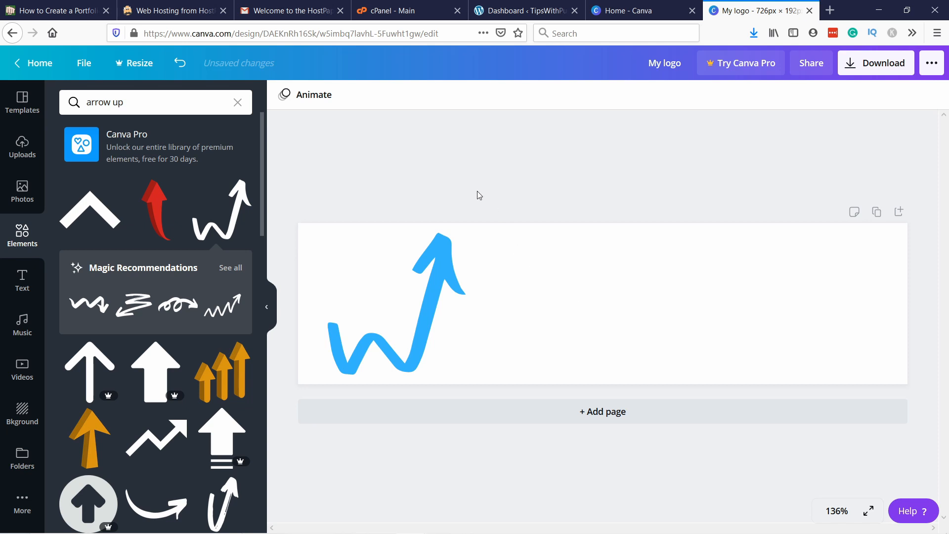
pyautogui.click(418, 275)
pyautogui.moveTo(463, 236); pyautogui.dragTo(417, 264)
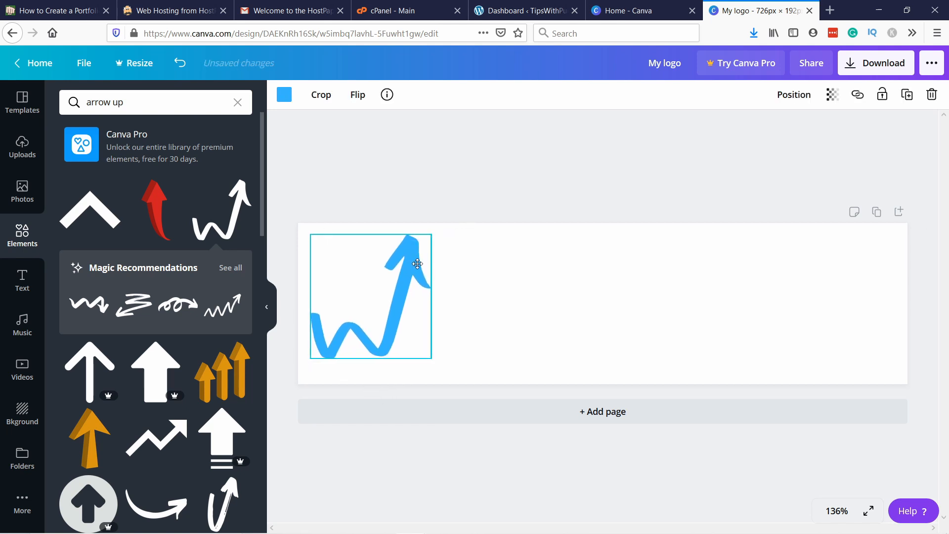
# Step: Search the elements for "web page" and add the plain free browser window graphic on top of the blue arrow
pyautogui.click(159, 102)
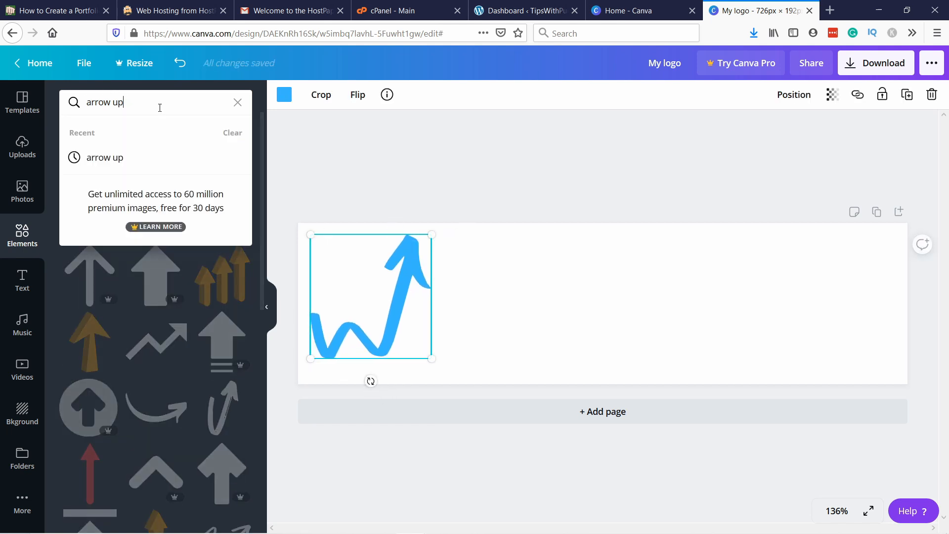
pyautogui.hotkey('ctrl', 'a')
pyautogui.write('web pages')
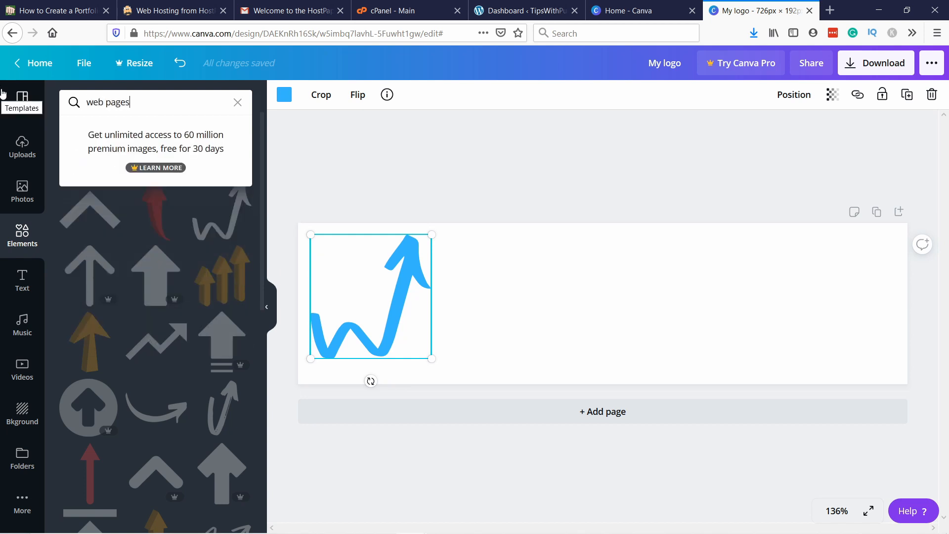
pyautogui.press('Return')
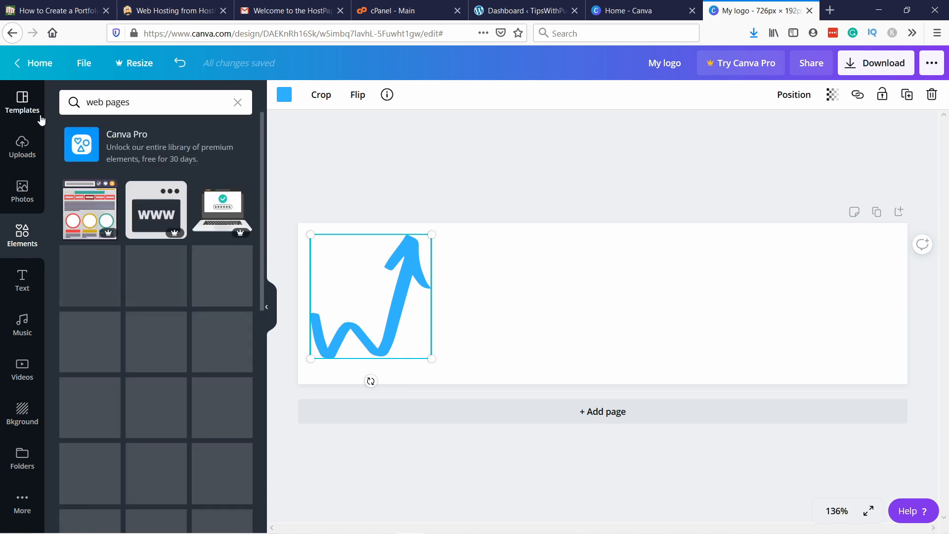
pyautogui.click(141, 102)
pyautogui.press('BackSpace')
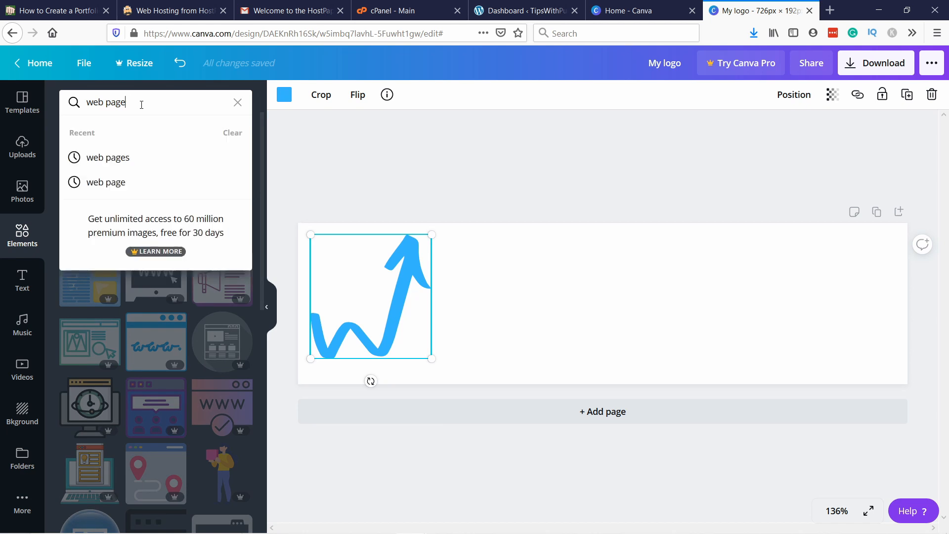
pyautogui.press('Return')
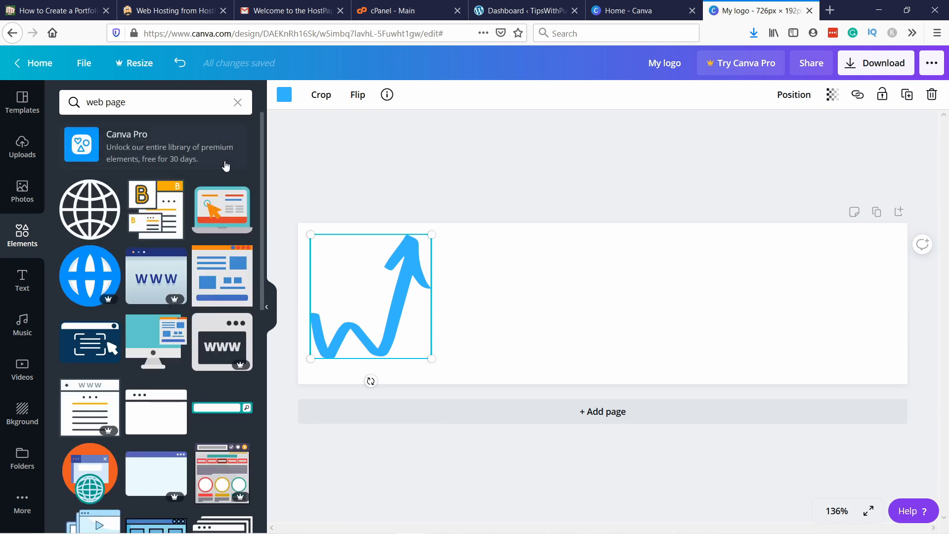
pyautogui.scroll(-2, 223, 222)
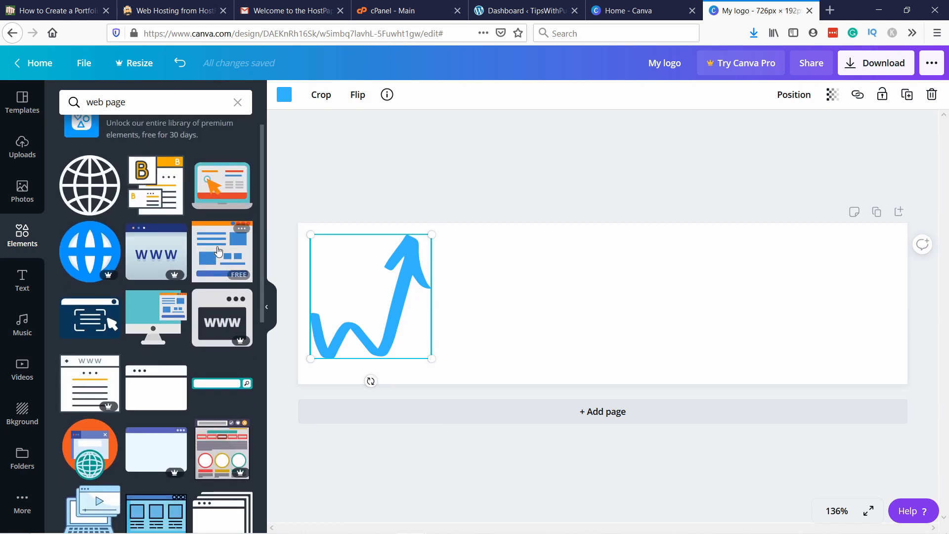
pyautogui.moveTo(150, 342); pyautogui.dragTo(357, 286)
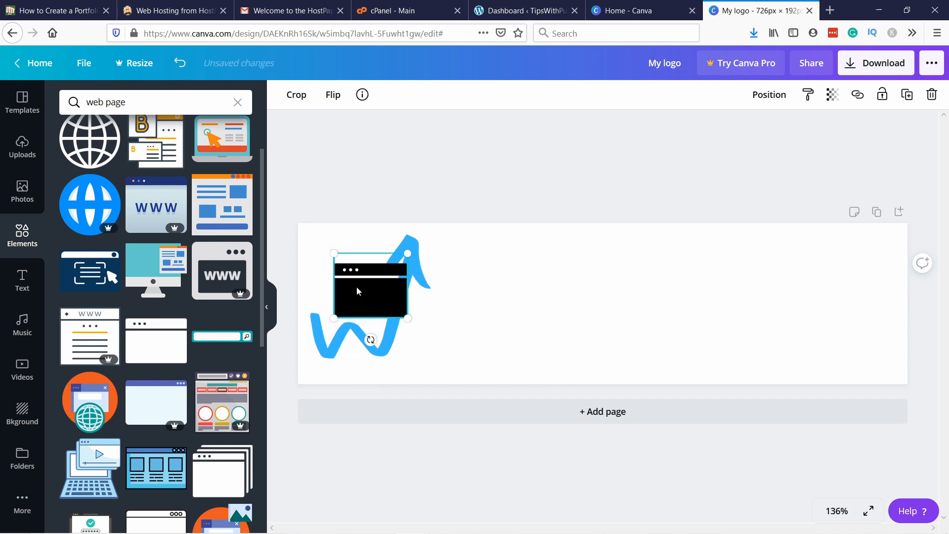
# Step: Enlarge the browser window to about 125 × 109, align it with the arrow's left edge and send it to the back
pyautogui.moveTo(407, 253); pyautogui.dragTo(443, 233)
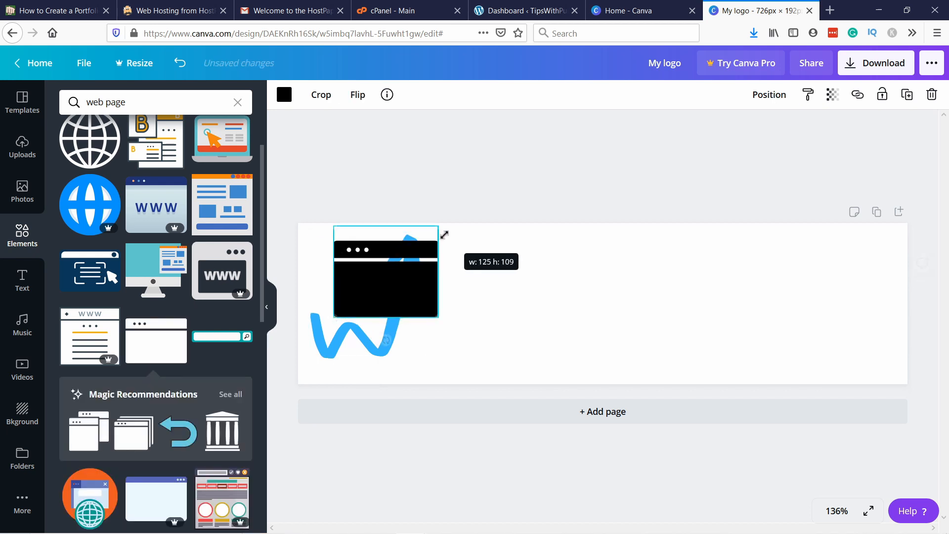
pyautogui.moveTo(392, 281); pyautogui.dragTo(373, 288)
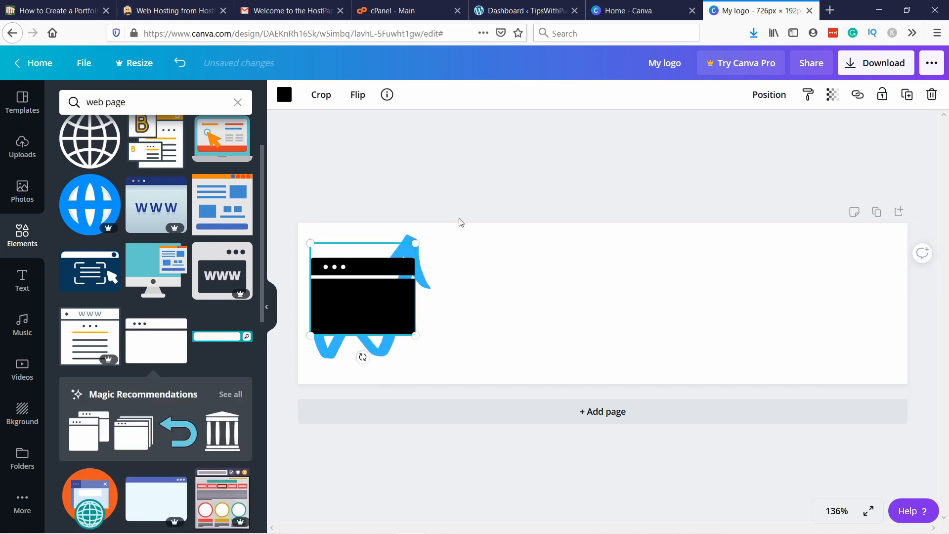
pyautogui.rightClick(353, 301)
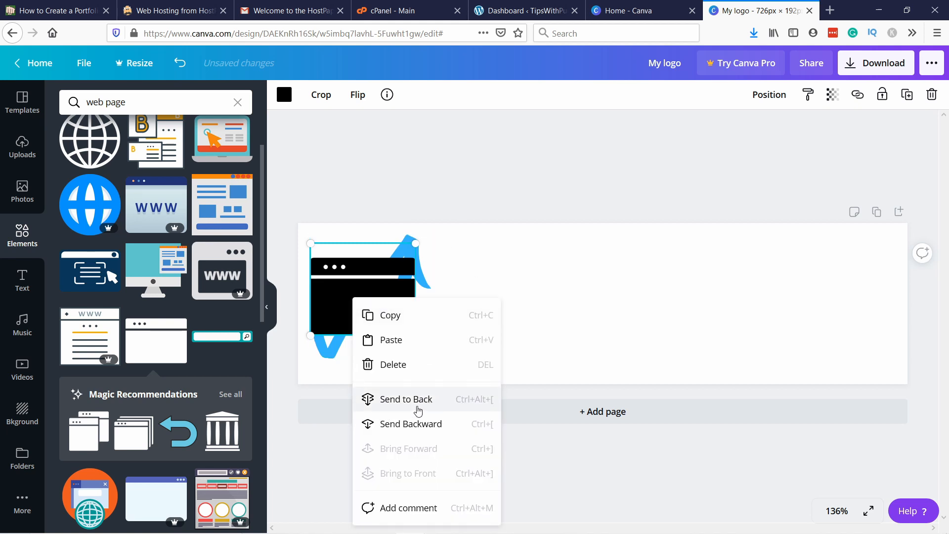
pyautogui.click(406, 400)
pyautogui.click(494, 290)
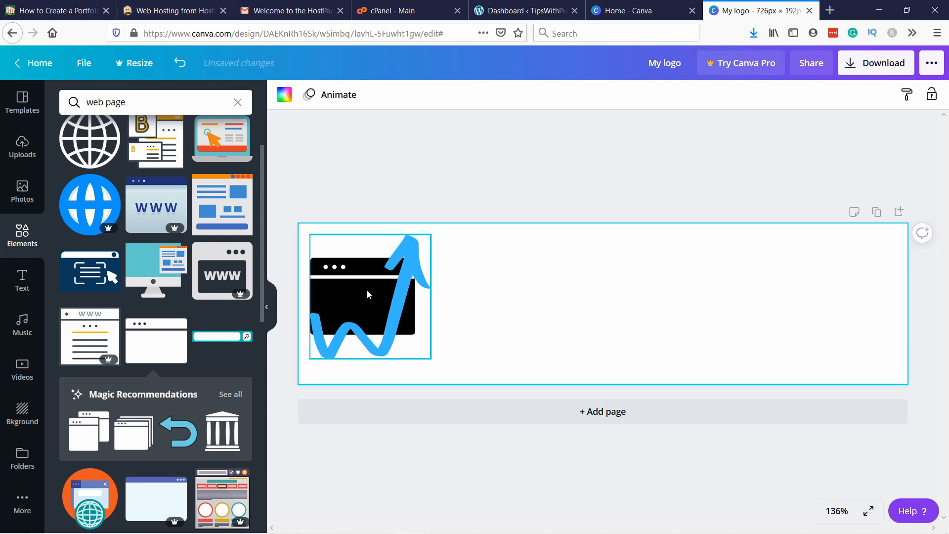
# Step: Reposition the browser window and blue arrow so the wave lies inside the window and the arrowhead rises above it
pyautogui.click(365, 287)
pyautogui.moveTo(332, 255); pyautogui.dragTo(334, 277)
pyautogui.moveTo(334, 256); pyautogui.dragTo(336, 265)
pyautogui.moveTo(336, 318); pyautogui.dragTo(338, 280)
pyautogui.moveTo(391, 312); pyautogui.dragTo(418, 343)
pyautogui.moveTo(315, 293); pyautogui.dragTo(319, 303)
pyautogui.moveTo(380, 350); pyautogui.dragTo(361, 326)
pyautogui.click(571, 325)
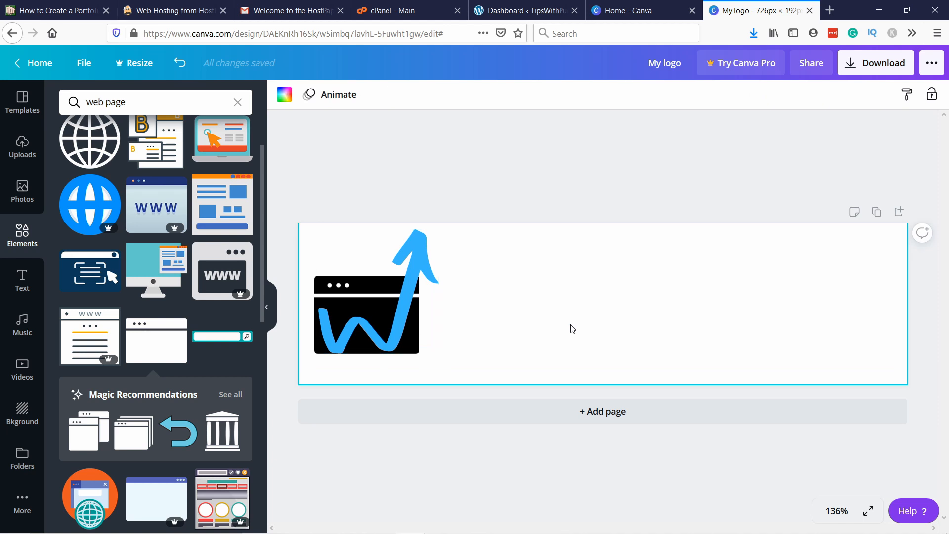
# Step: Browse the text font combinations and add the "Online Sale" starburst design to the page centre
pyautogui.click(22, 282)
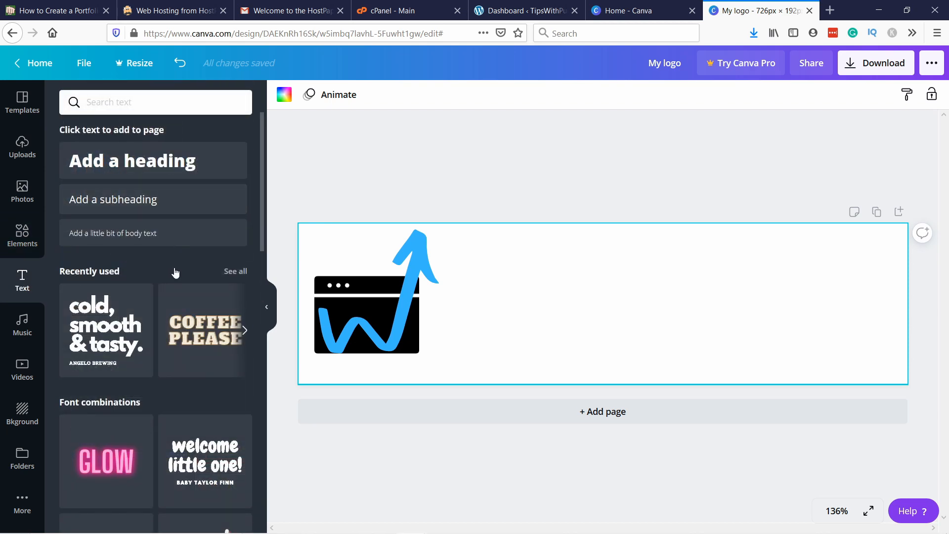
pyautogui.scroll(-8, 176, 271)
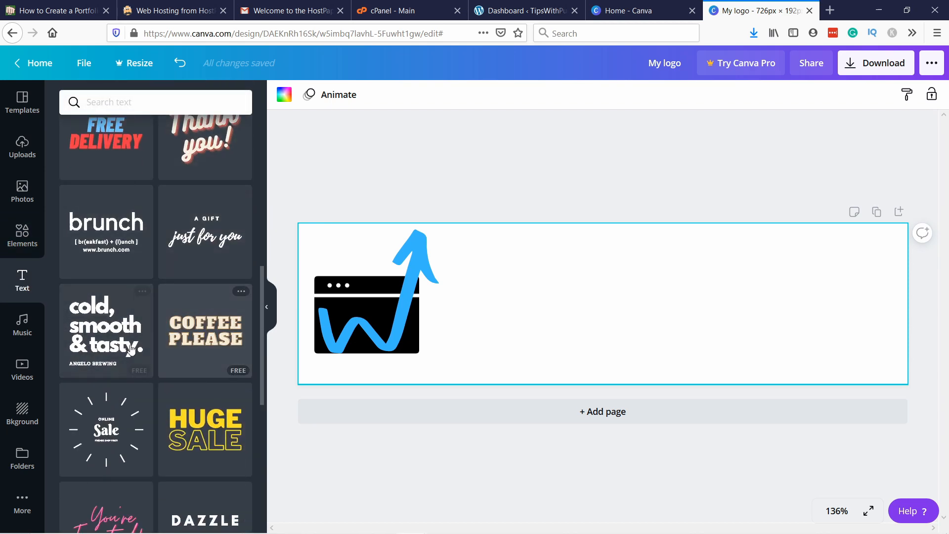
pyautogui.scroll(-2, 236, 402)
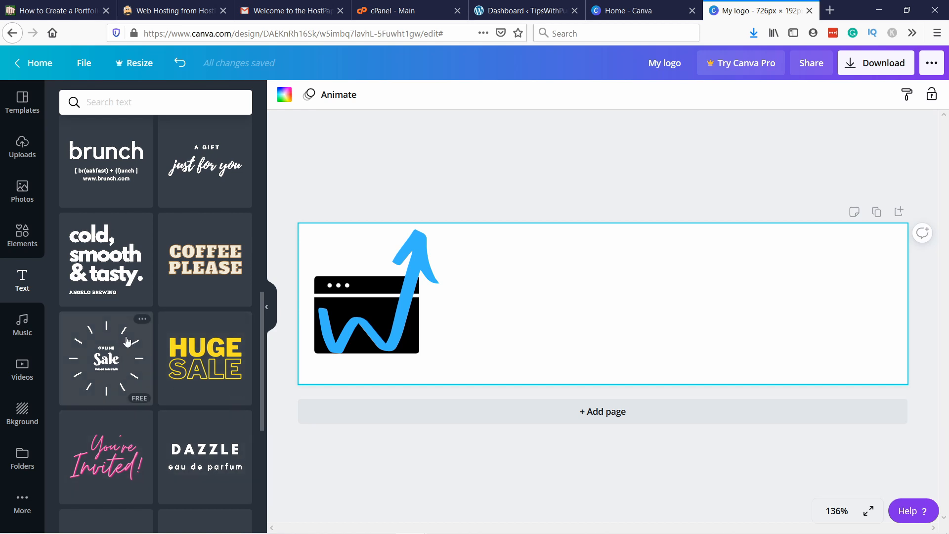
pyautogui.scroll(-3, 104, 277)
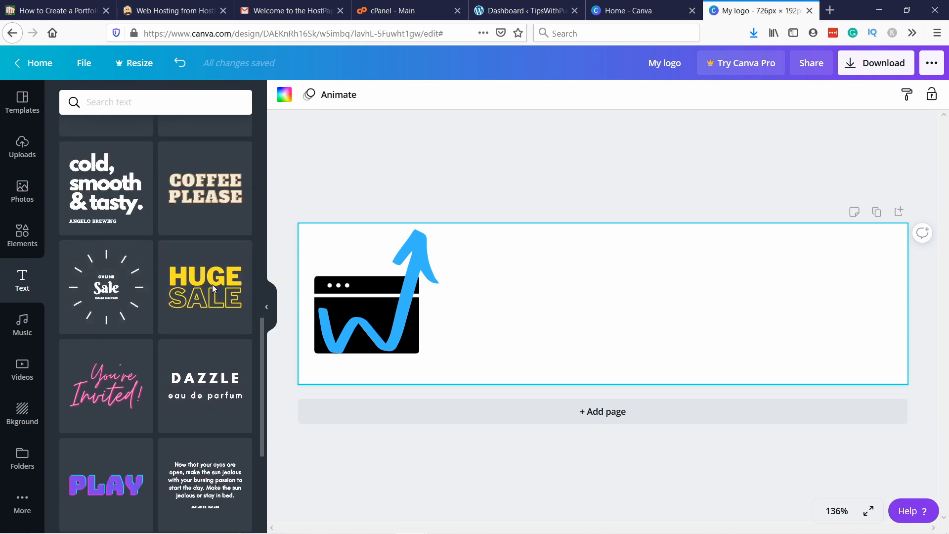
pyautogui.click(123, 286)
pyautogui.click(604, 310)
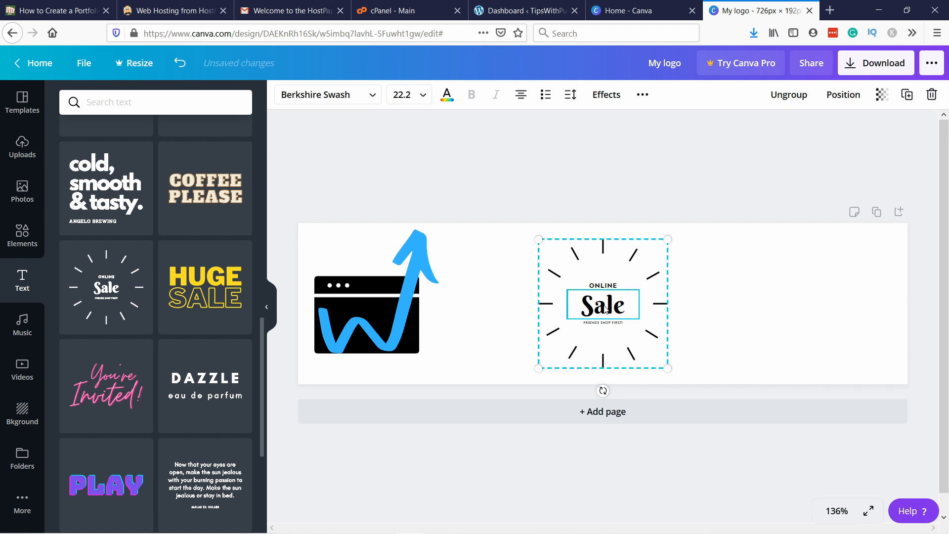
# Step: Try replacing the word "Sale" in the starburst design with the site owner's first name
pyautogui.hotkey('shift', 'r')
pyautogui.click(613, 314)
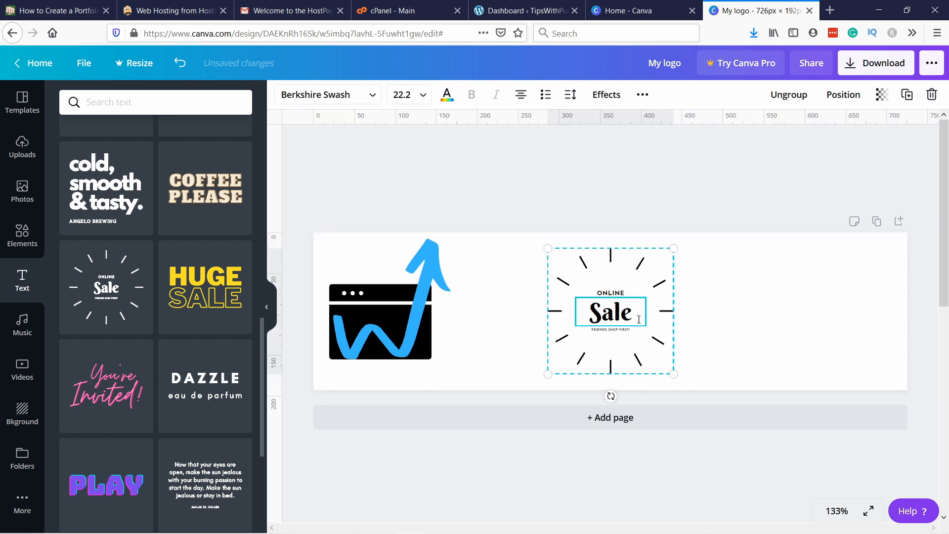
pyautogui.moveTo(639, 319); pyautogui.dragTo(544, 325)
pyautogui.write('Robert')
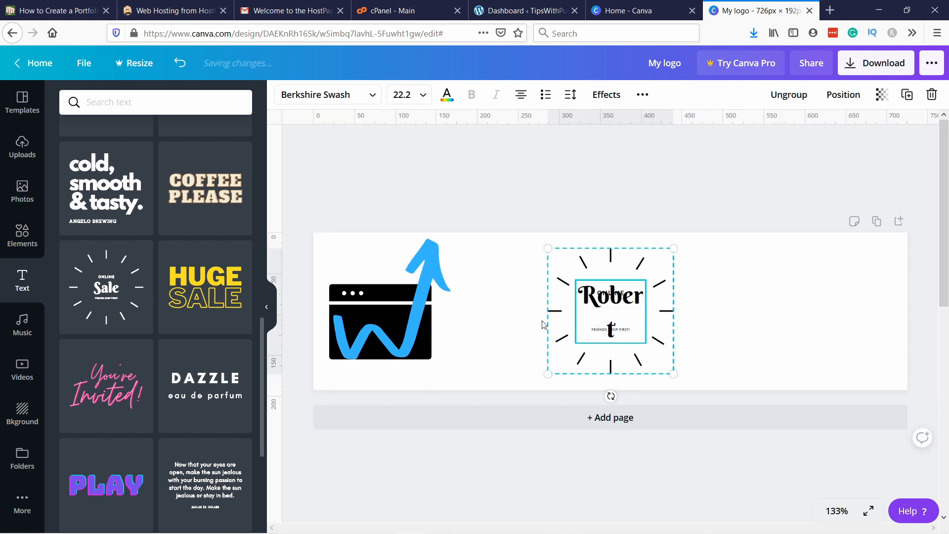
pyautogui.click(601, 269)
# Step: Add the "cold, smooth & tasty." font combination and place it at the page's right end
pyautogui.scroll(-5, 106, 290)
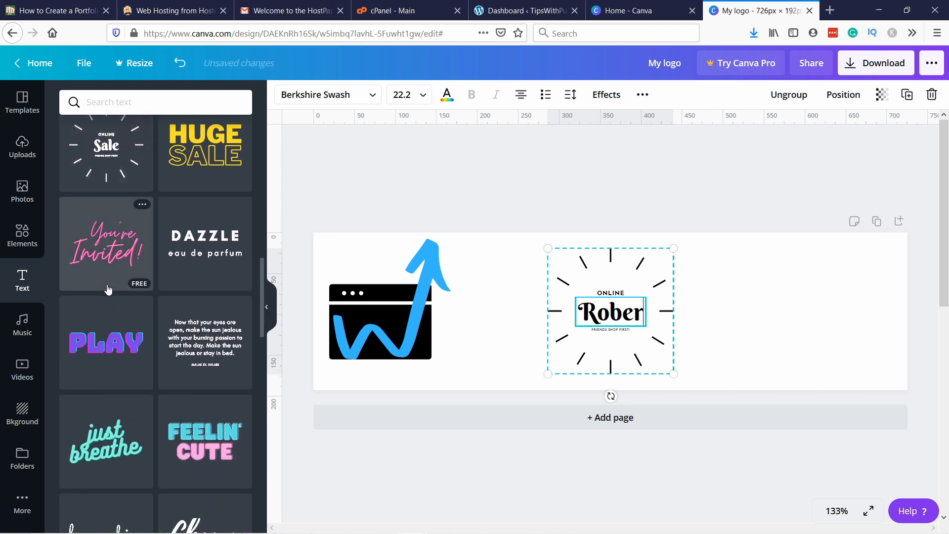
pyautogui.scroll(-4, 143, 277)
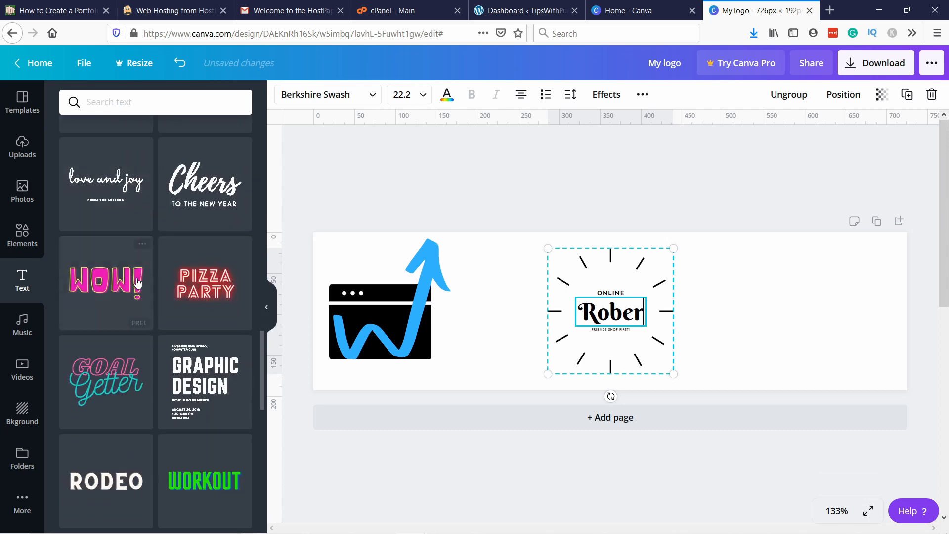
pyautogui.scroll(-8, 147, 278)
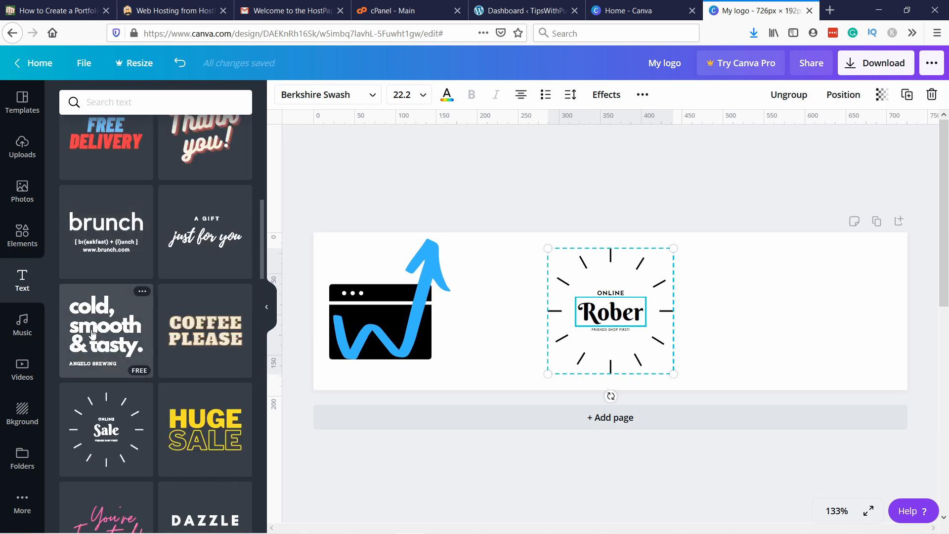
pyautogui.click(91, 333)
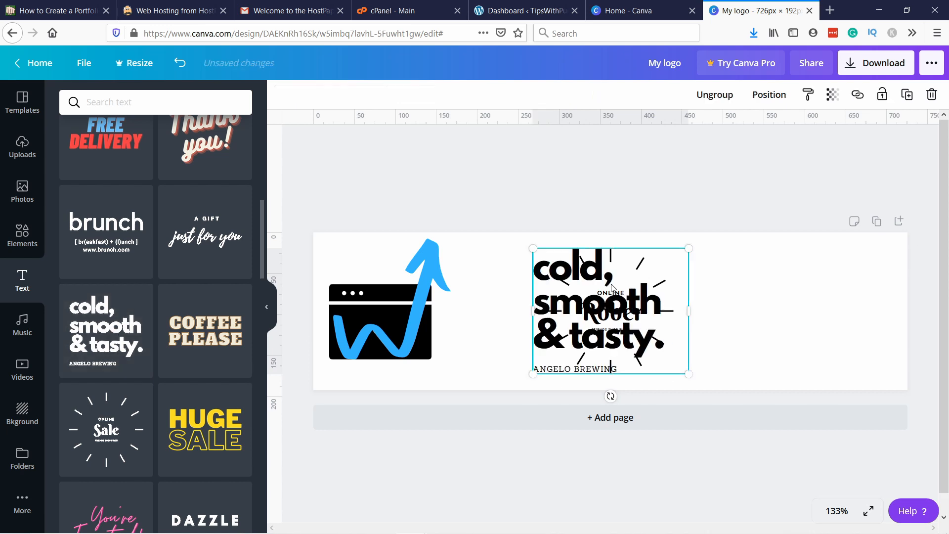
pyautogui.moveTo(638, 266); pyautogui.dragTo(830, 270)
# Step: Delete the starburst text design from the page centre
pyautogui.click(580, 296)
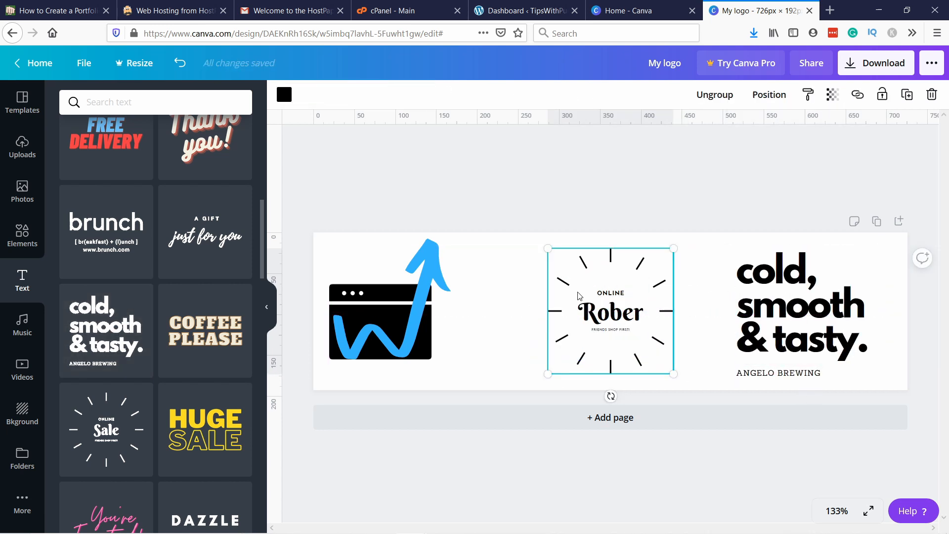
pyautogui.rightClick(717, 320)
pyautogui.click(574, 297)
pyautogui.rightClick(574, 297)
pyautogui.click(612, 337)
# Step: Move the "cold, smooth & tasty." text to the page centre, ungroup it and delete its small "Angelo Brewing" line
pyautogui.moveTo(793, 374); pyautogui.dragTo(571, 362)
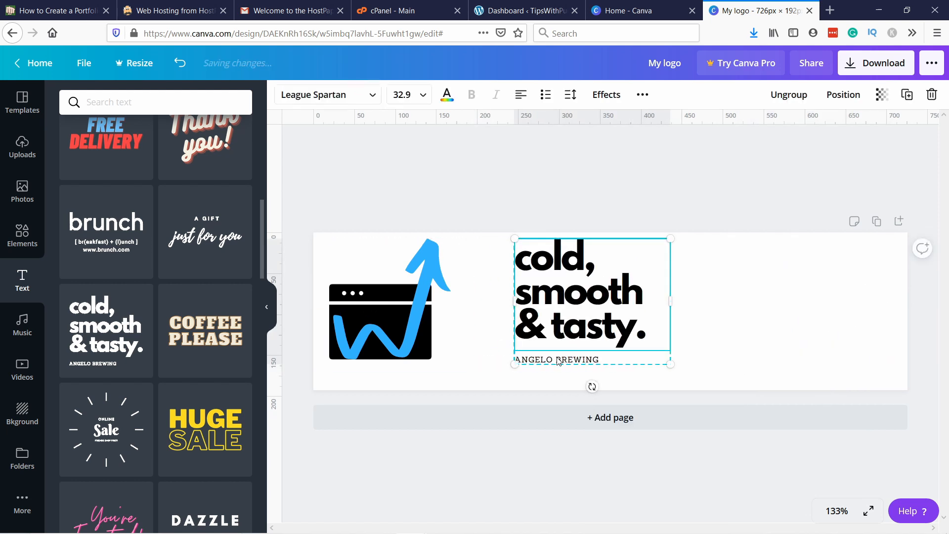
pyautogui.rightClick(559, 361)
pyautogui.click(614, 478)
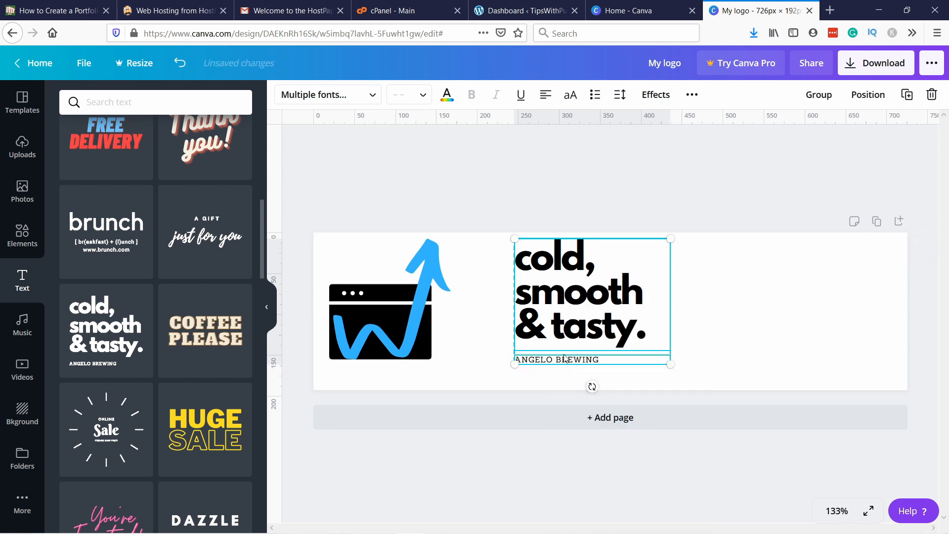
pyautogui.click(598, 357)
pyautogui.click(599, 359)
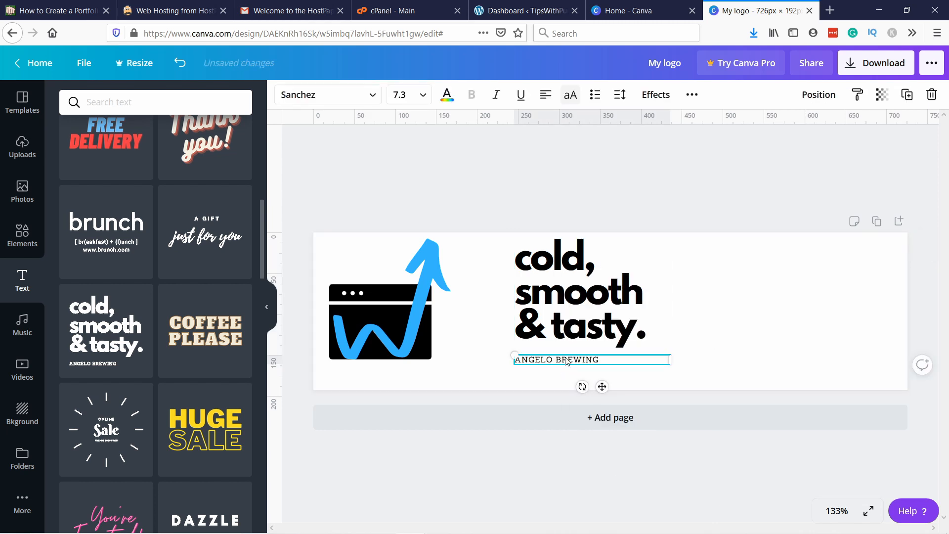
pyautogui.rightClick(569, 361)
pyautogui.click(602, 371)
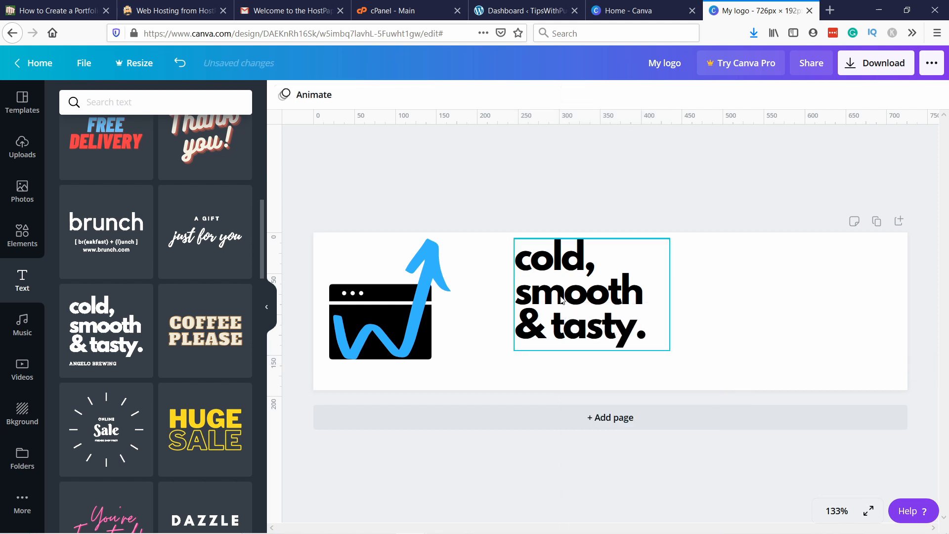
# Step: Replace the "cold, smooth & tasty." text with the site owner's first name and last initial in lowercase, ending with a period
pyautogui.click(565, 282)
pyautogui.doubleClick(564, 282)
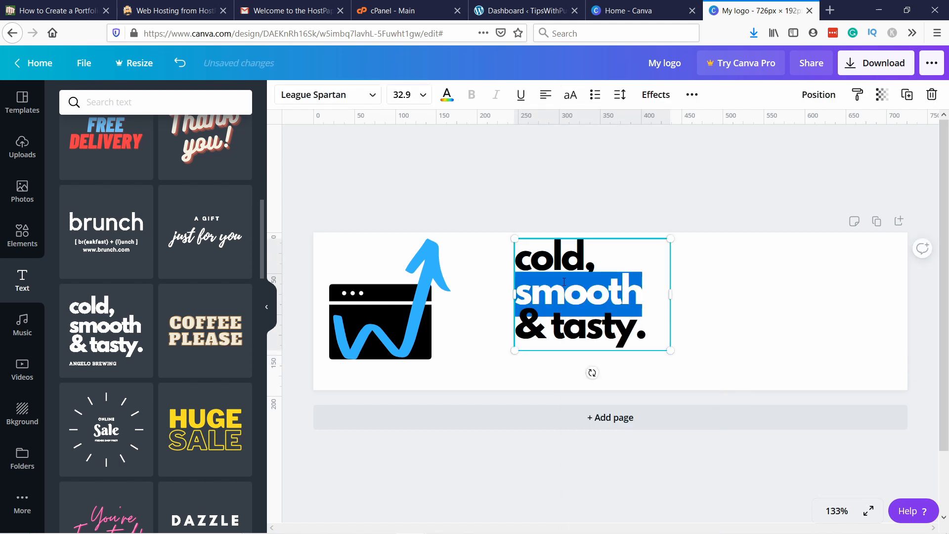
pyautogui.hotkey('ctrl', 'a')
pyautogui.write('Rpber')
pyautogui.press('BackSpace')
pyautogui.press('BackSpace')
pyautogui.press('BackSpace')
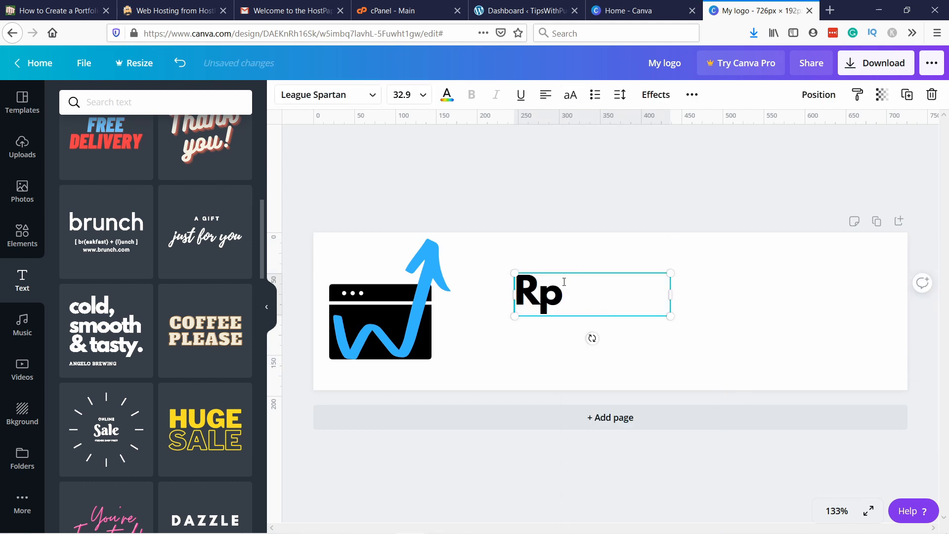
pyautogui.press('BackSpace')
pyautogui.press('BackSpace')
pyautogui.write('robert')
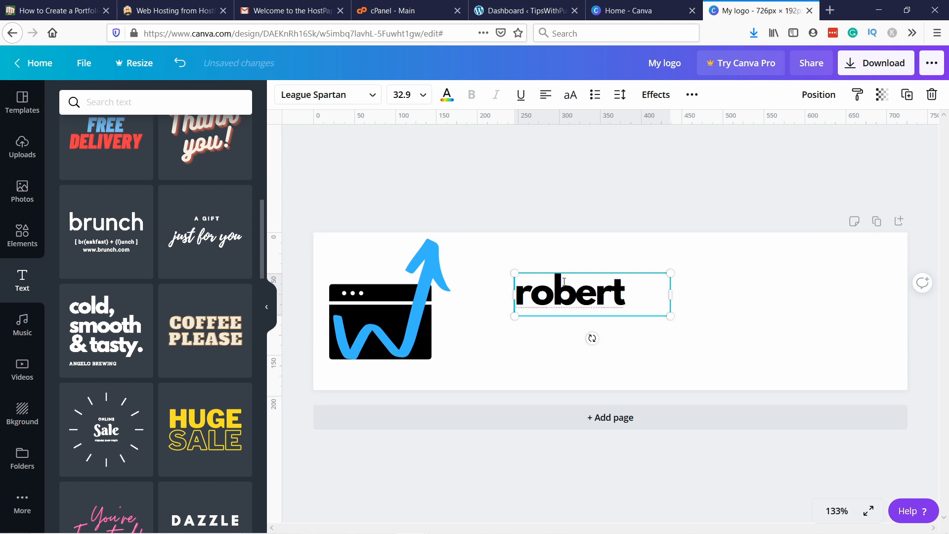
pyautogui.write(' r.')
# Step: Enlarge the name text to font size 100 beside the arrow graphic and lower it to the page's bottom edge
pyautogui.moveTo(670, 316); pyautogui.dragTo(870, 418)
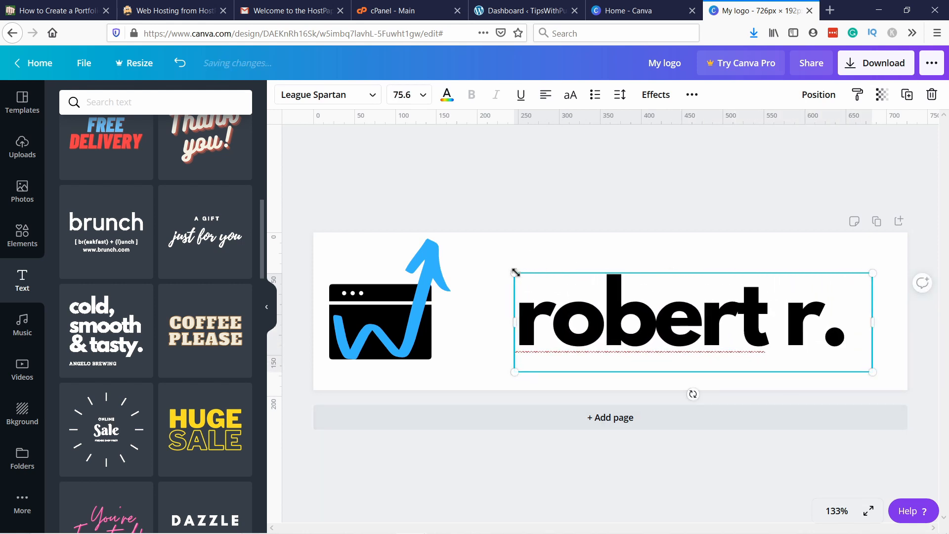
pyautogui.moveTo(513, 272); pyautogui.dragTo(452, 257)
pyautogui.click(554, 312)
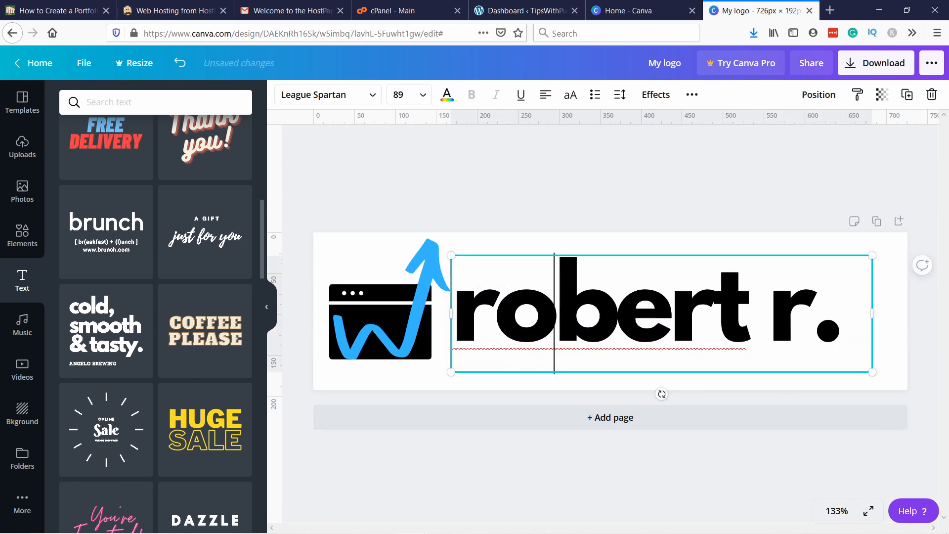
pyautogui.moveTo(871, 256); pyautogui.dragTo(908, 231)
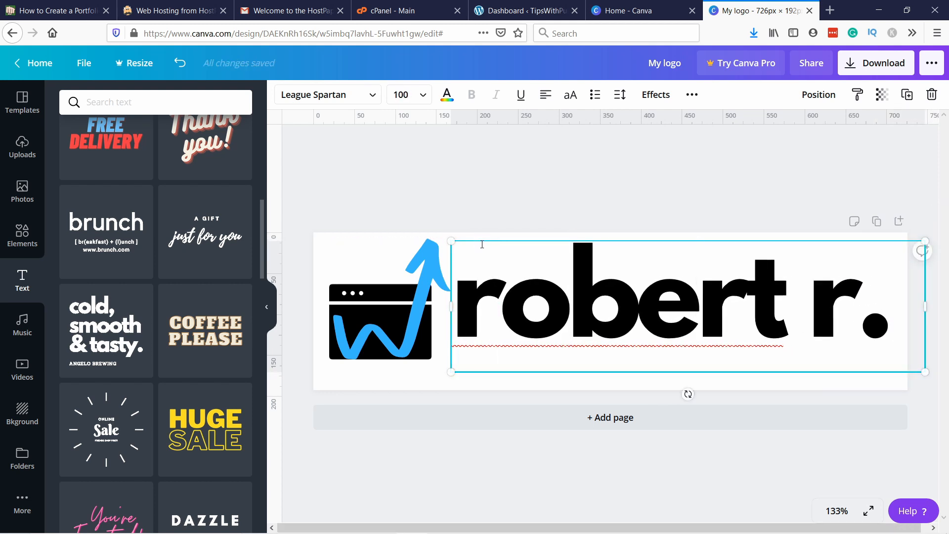
pyautogui.moveTo(481, 242); pyautogui.dragTo(481, 258)
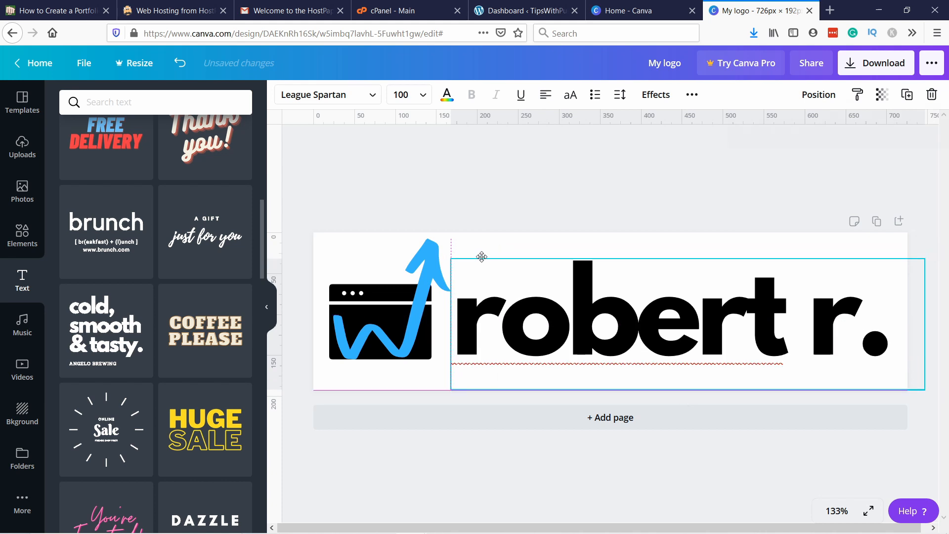
pyautogui.click(490, 210)
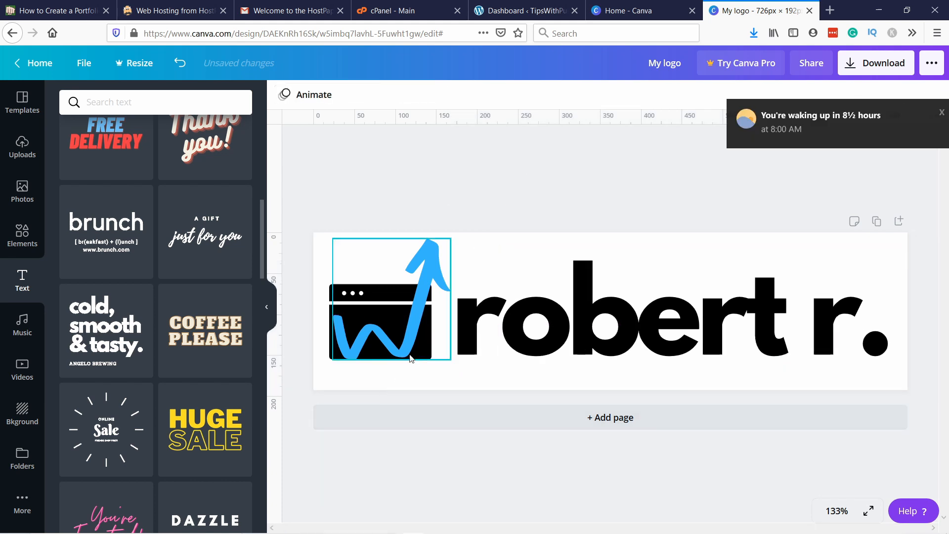
pyautogui.click(501, 351)
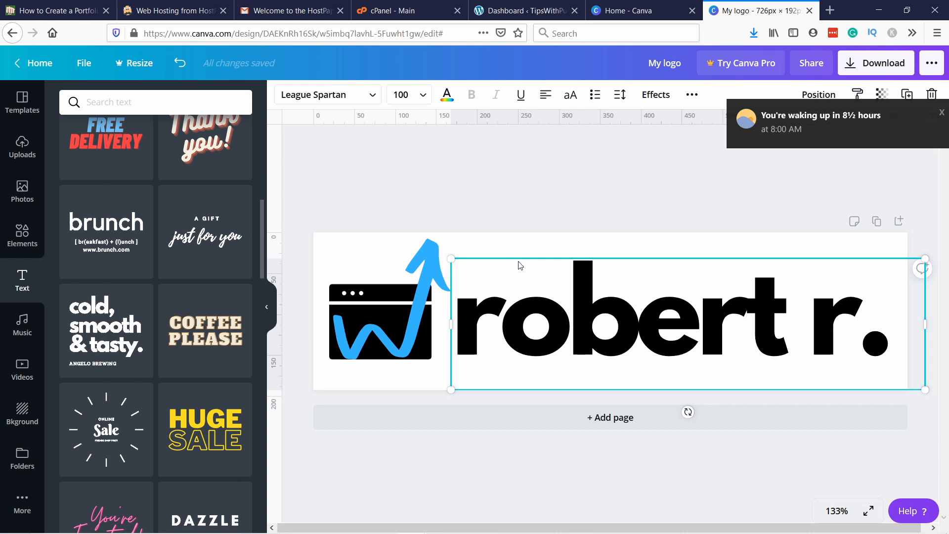
pyautogui.moveTo(419, 313); pyautogui.dragTo(418, 315)
pyautogui.click(500, 304)
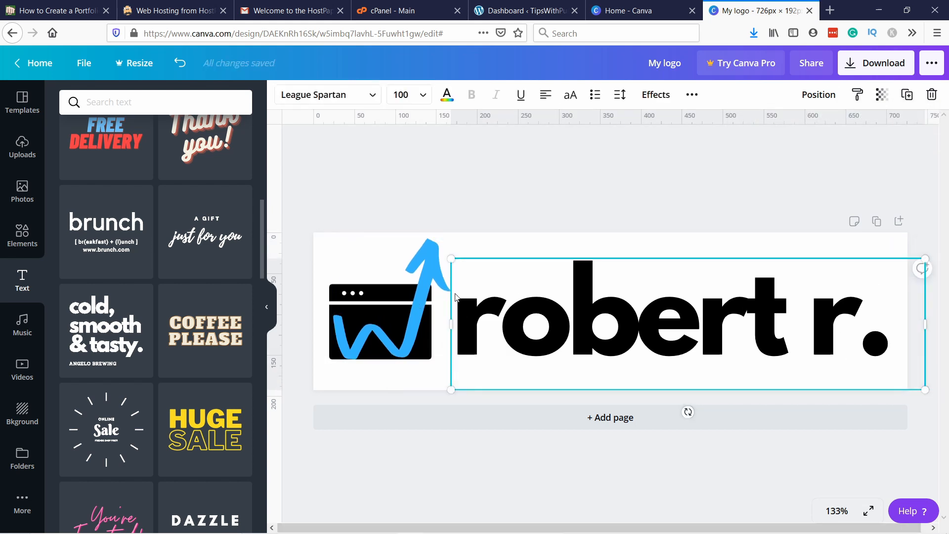
pyautogui.click(552, 341)
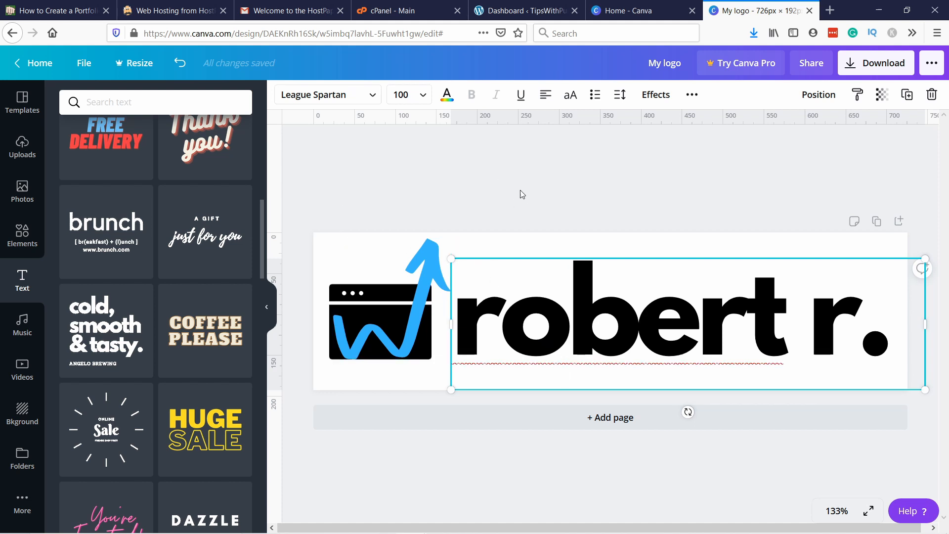
pyautogui.click(515, 208)
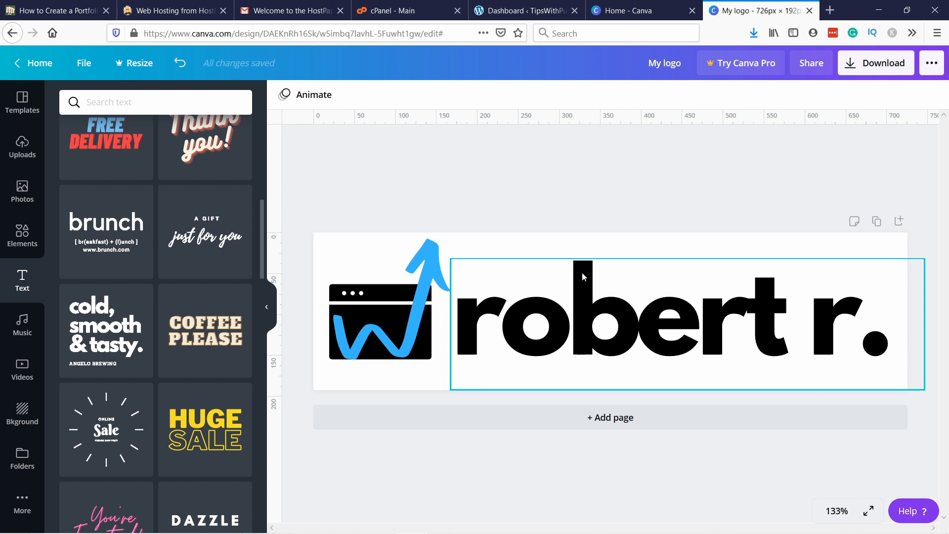
# Step: Set the logo page's background to the custom colour #1F2336
pyautogui.click(884, 247)
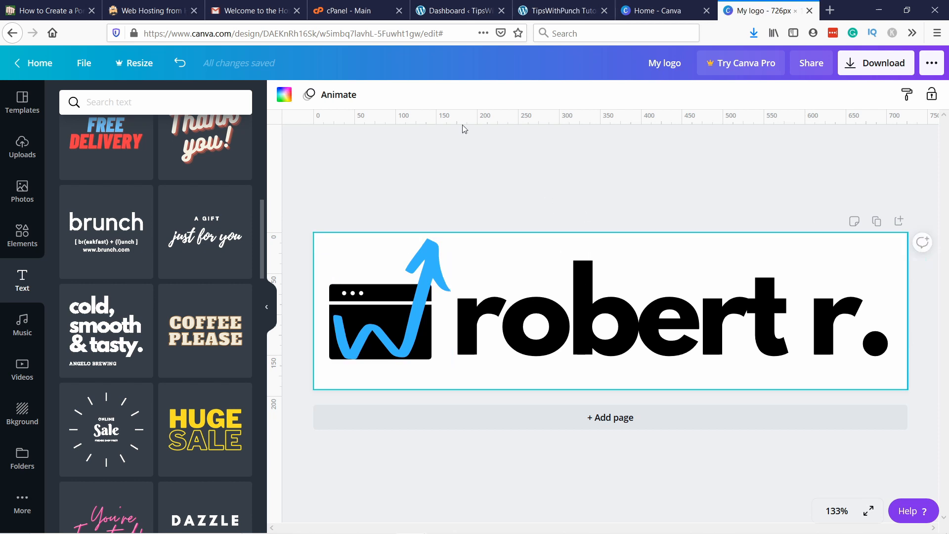
pyautogui.click(284, 99)
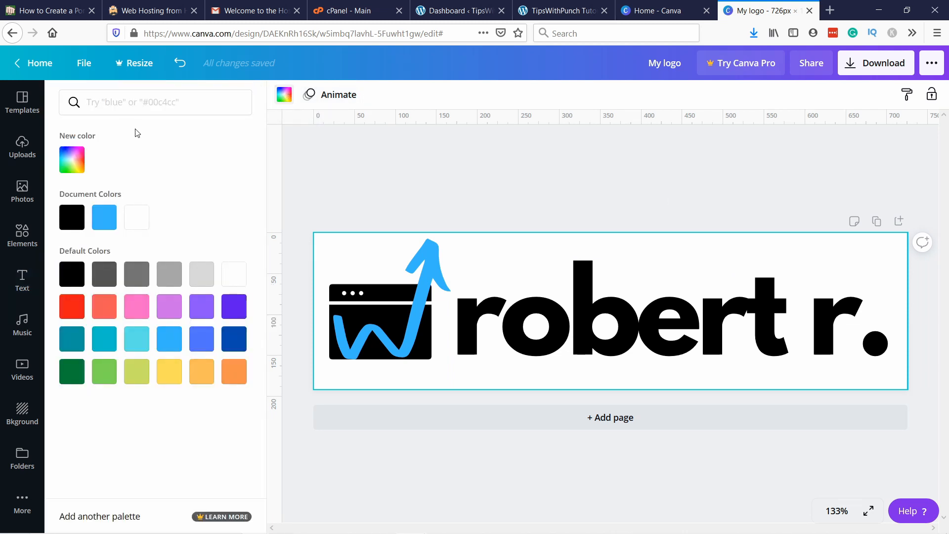
pyautogui.click(70, 164)
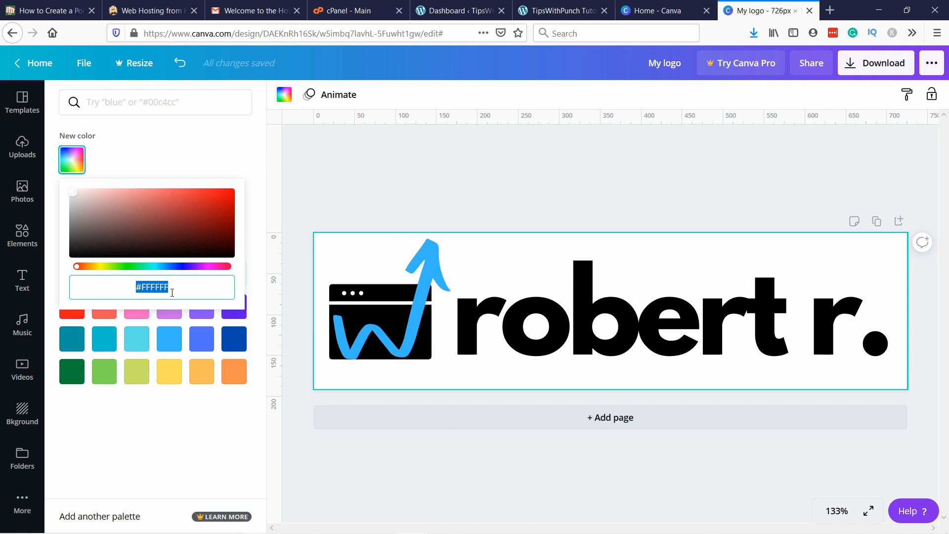
pyautogui.write('#1F2336')
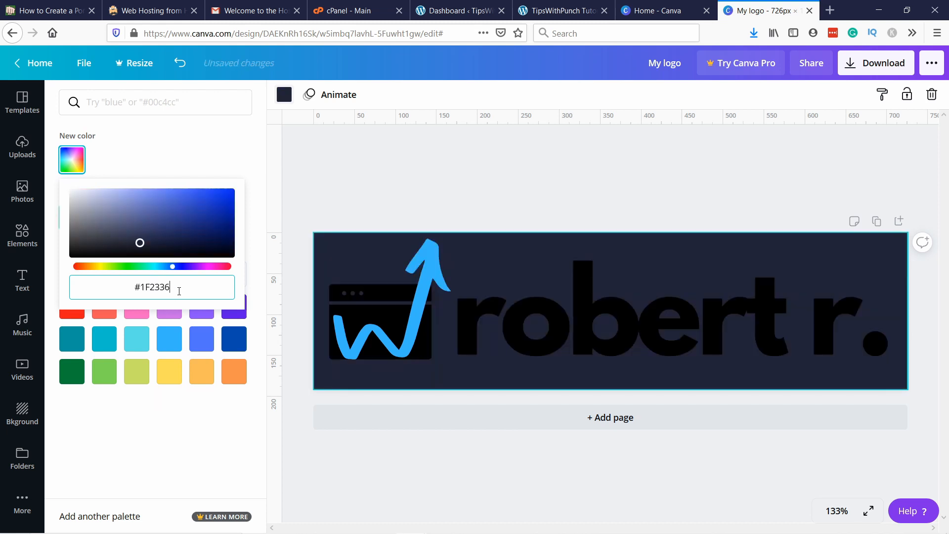
pyautogui.click(379, 197)
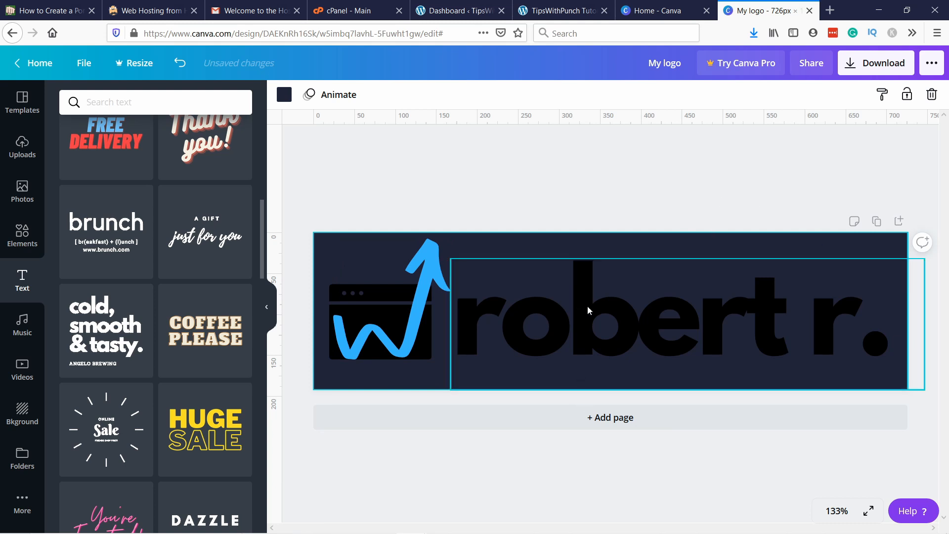
# Step: Recolour the whole name text to white (#FFFFFF) with a custom text colour
pyautogui.click(538, 305)
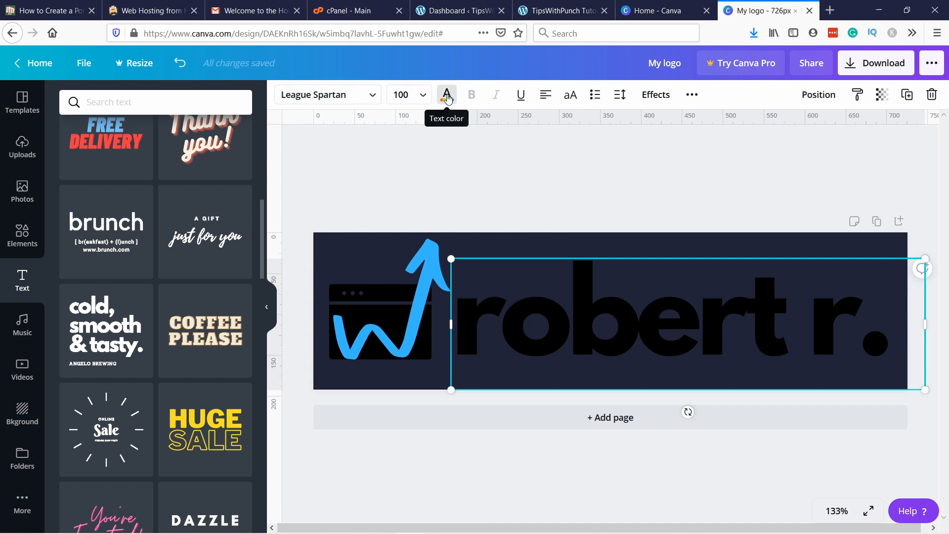
pyautogui.click(447, 96)
pyautogui.click(71, 161)
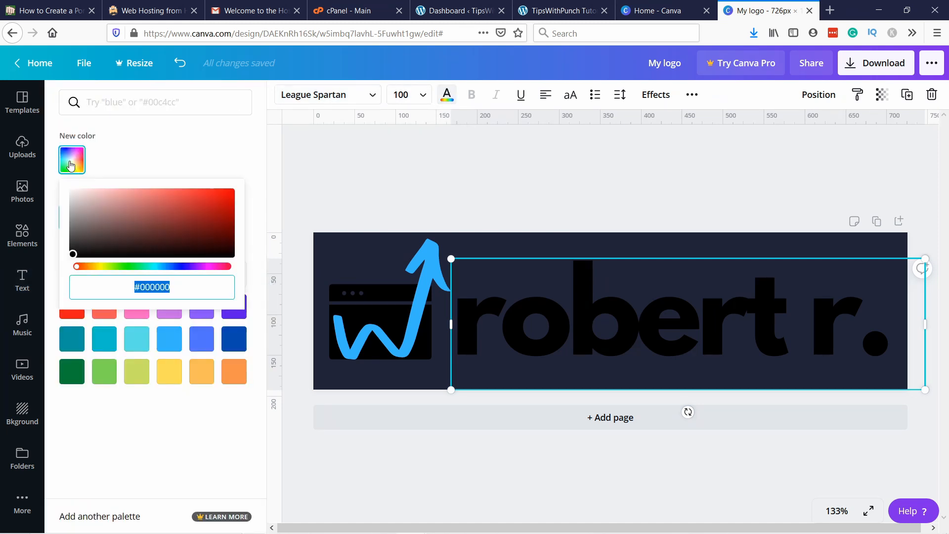
pyautogui.moveTo(88, 200); pyautogui.dragTo(2, 165)
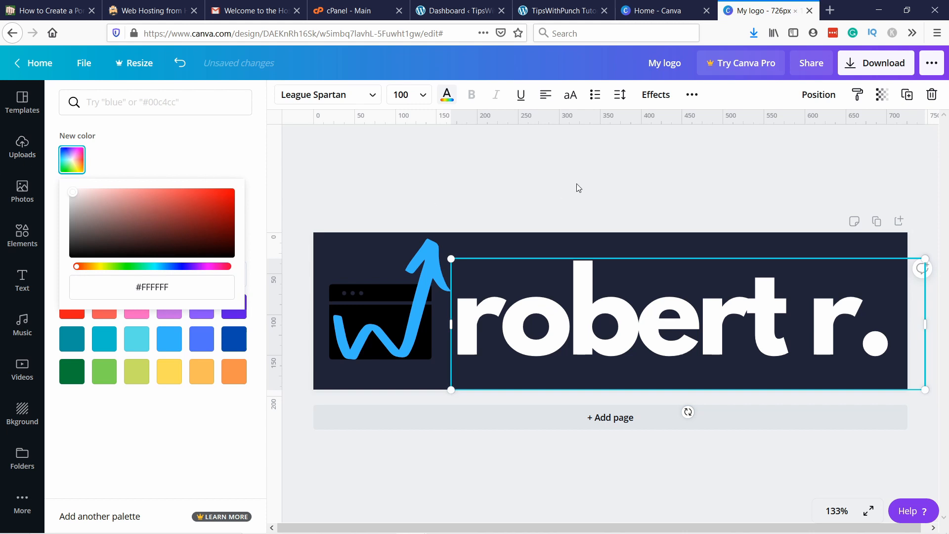
# Step: Recolour only the period at the end of the name text to light blue #38b6ff
pyautogui.click(811, 350)
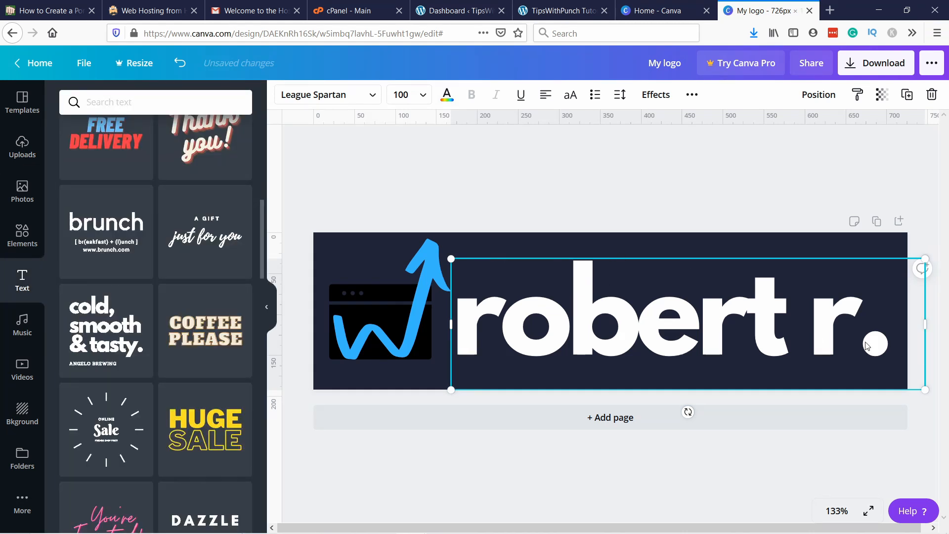
pyautogui.moveTo(859, 346); pyautogui.dragTo(885, 344)
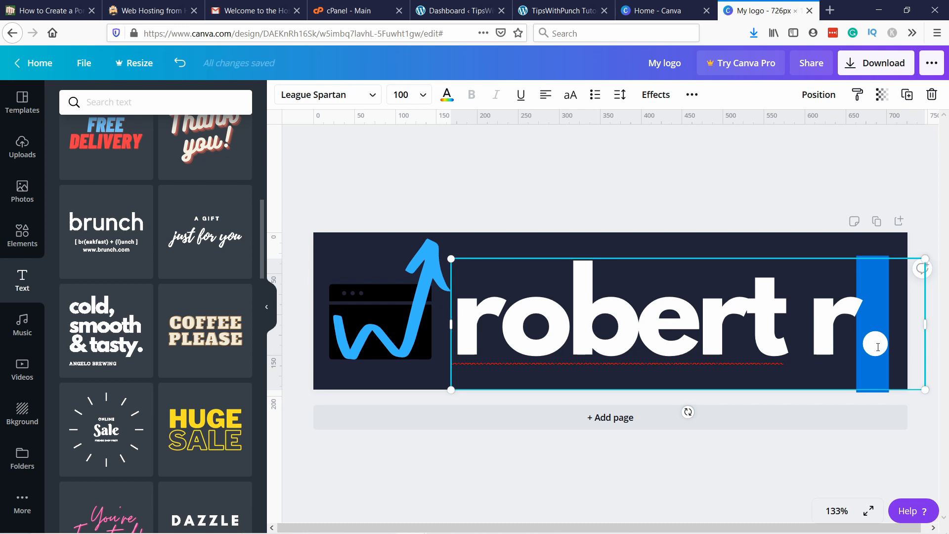
pyautogui.click(446, 97)
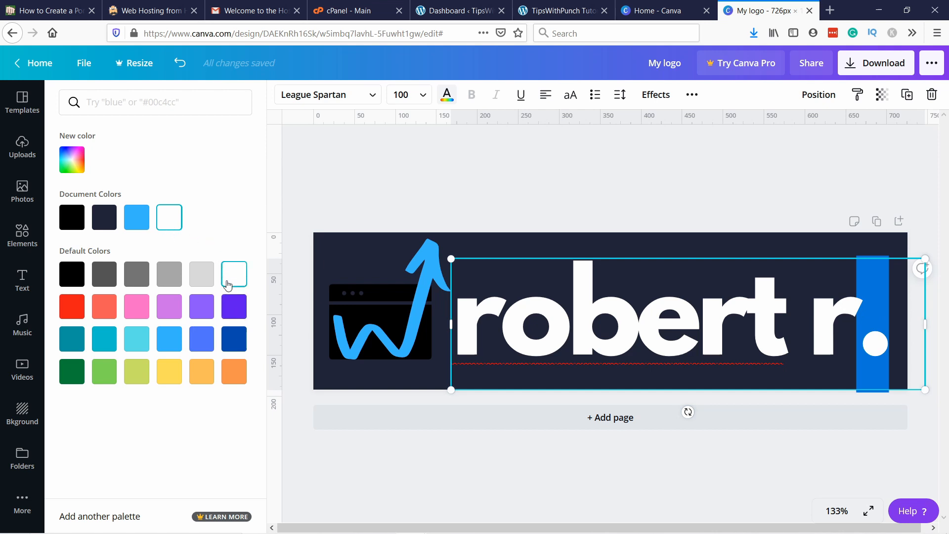
pyautogui.click(168, 337)
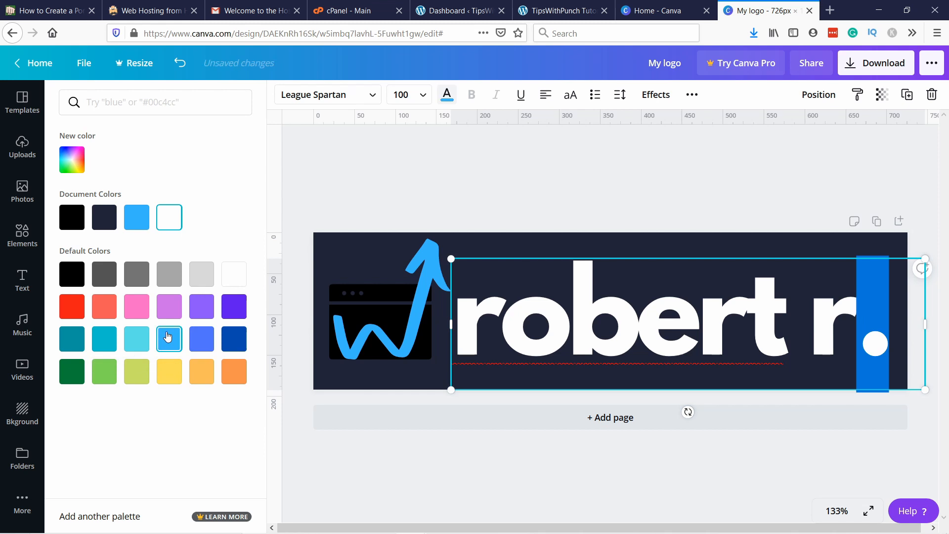
pyautogui.click(466, 182)
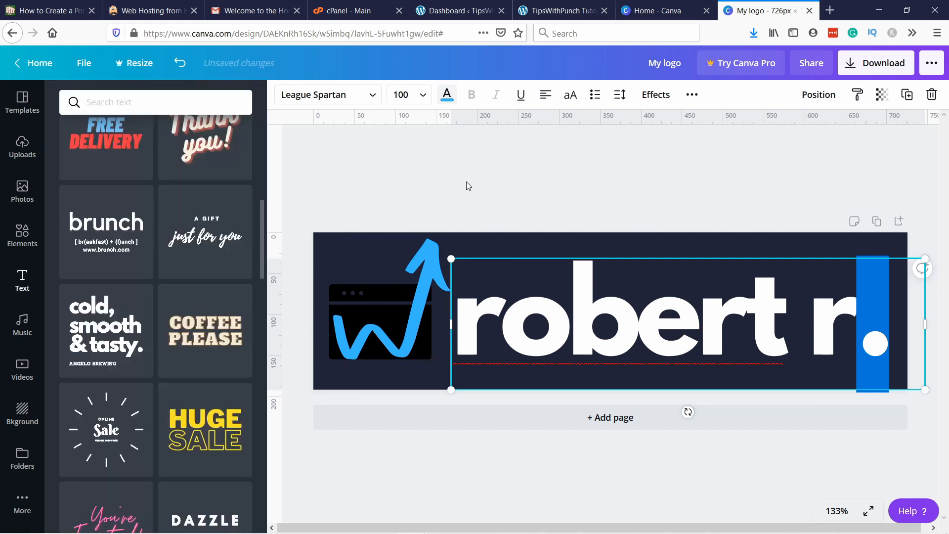
pyautogui.click(482, 453)
# Step: Delete the black browser window graphic behind the arrow and place the blue arrow near the page's left edge
pyautogui.click(433, 283)
pyautogui.moveTo(433, 284); pyautogui.dragTo(470, 293)
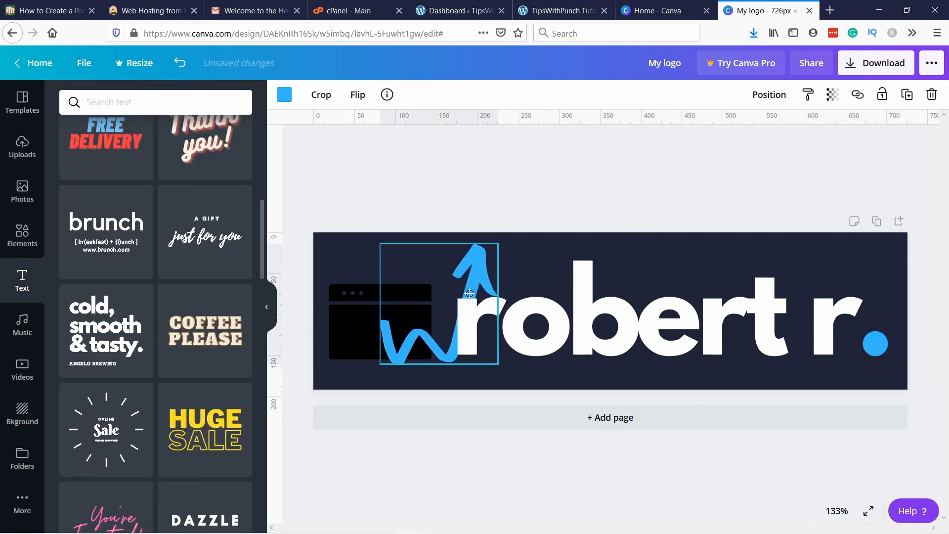
pyautogui.click(335, 309)
pyautogui.press('Delete')
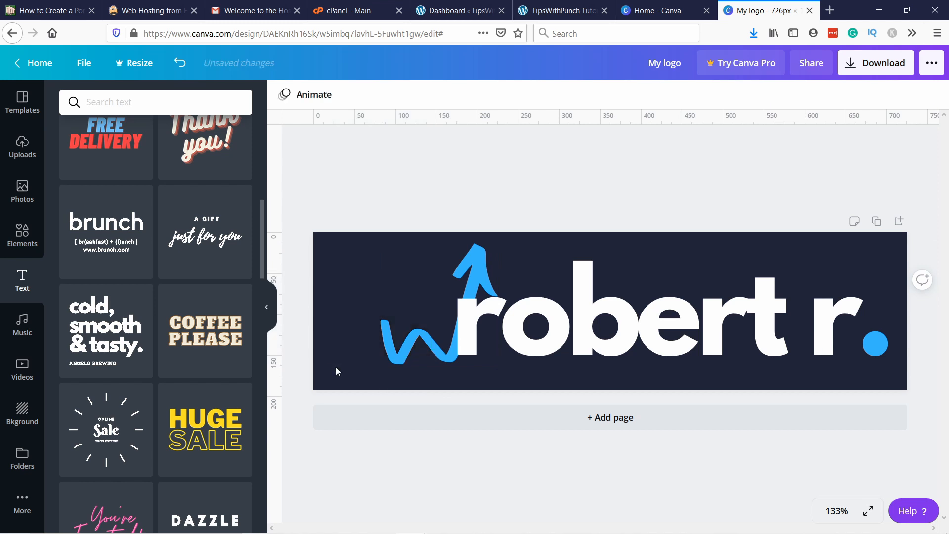
pyautogui.moveTo(406, 340); pyautogui.dragTo(347, 332)
# Step: Lower the arrow and the name text on the page so that their bottoms line up, with a gap between them
pyautogui.click(505, 334)
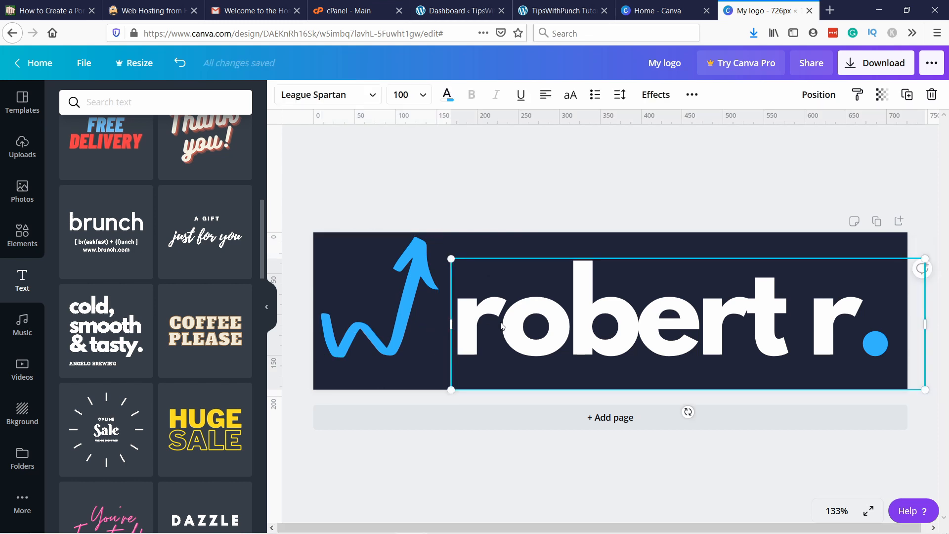
pyautogui.moveTo(414, 313); pyautogui.dragTo(409, 327)
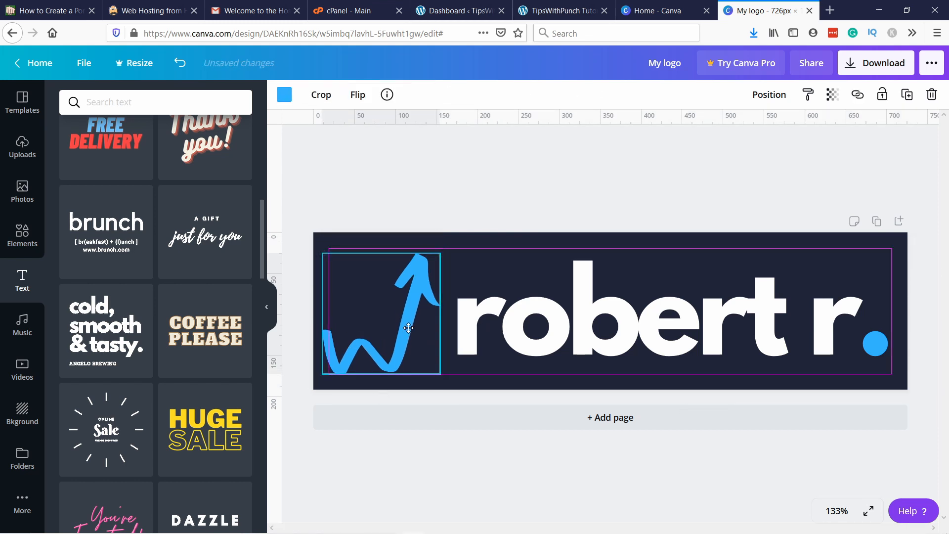
pyautogui.moveTo(603, 337); pyautogui.dragTo(607, 349)
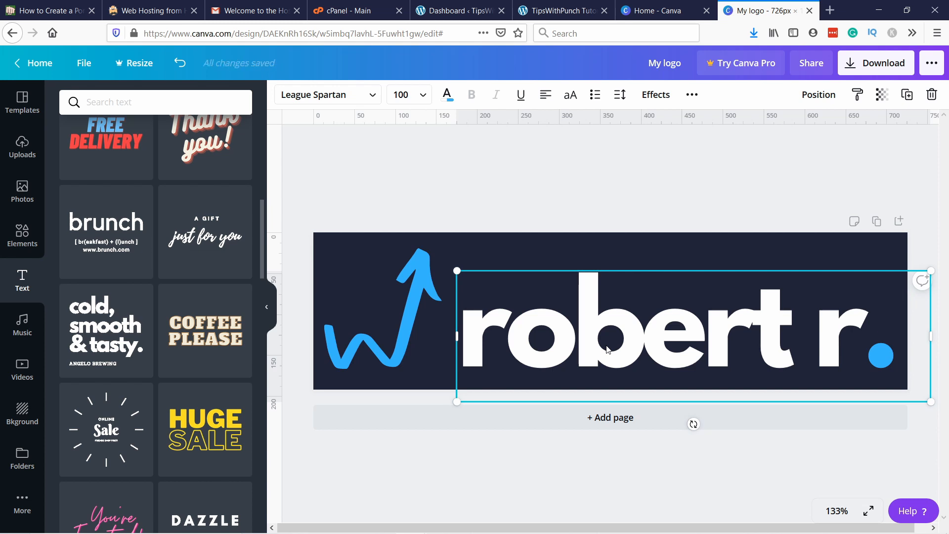
pyautogui.press('Up')
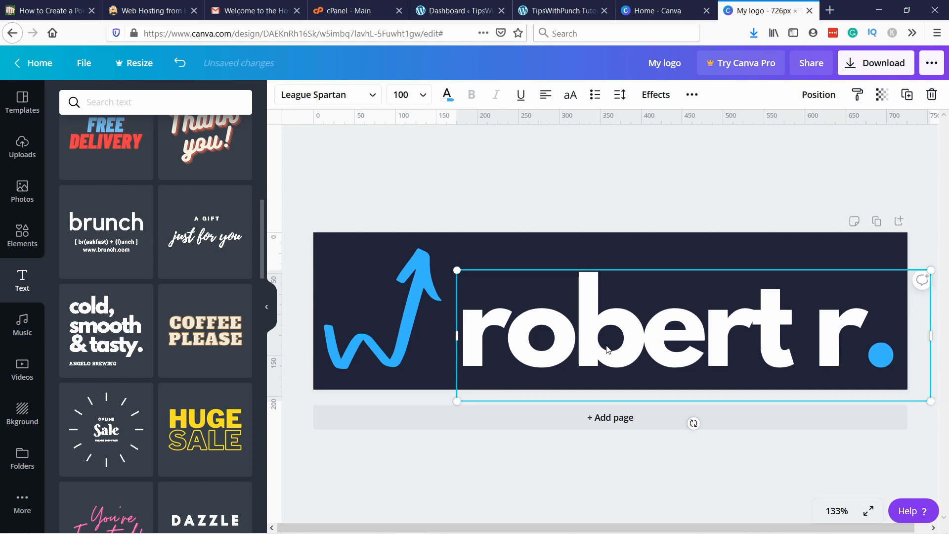
pyautogui.click(615, 209)
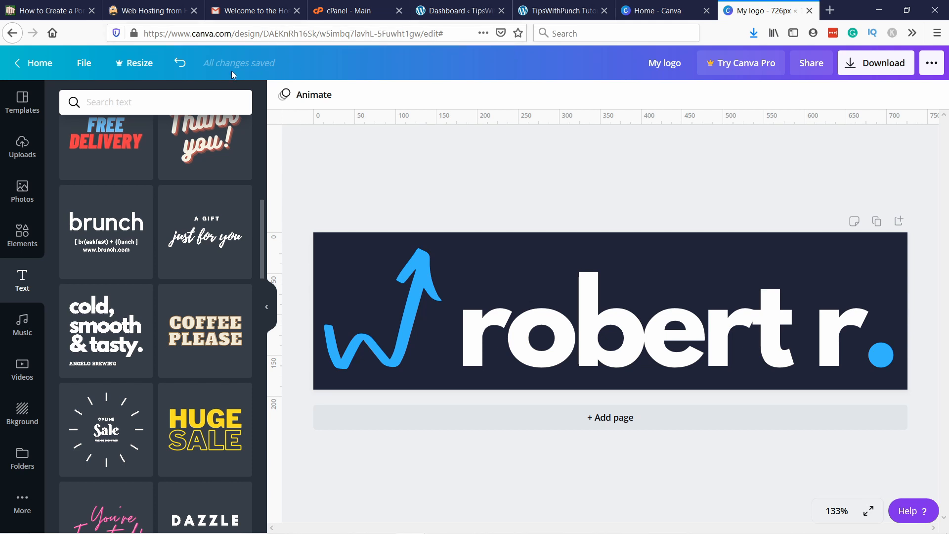
# Step: Download the finished logo as a PNG, save the file and dismiss the post-scheduling promotion
pyautogui.click(864, 67)
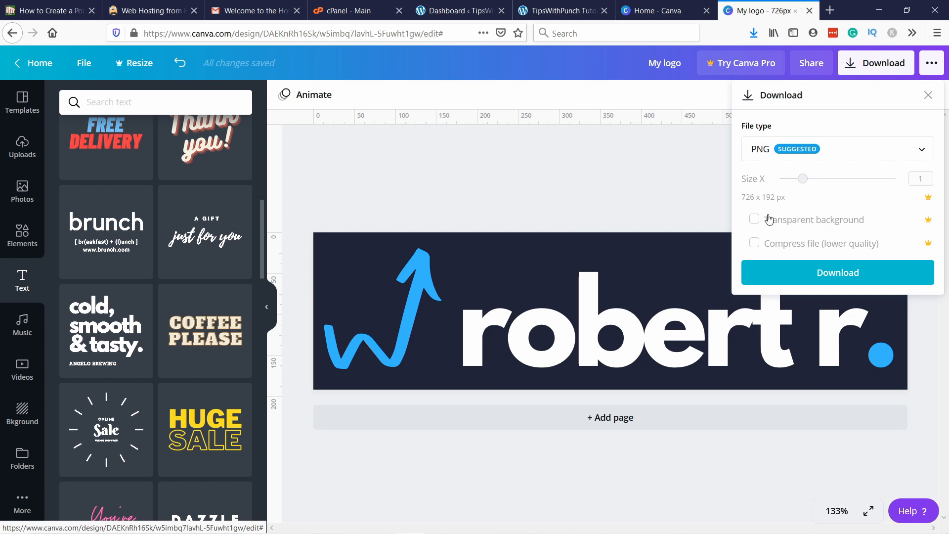
pyautogui.click(774, 280)
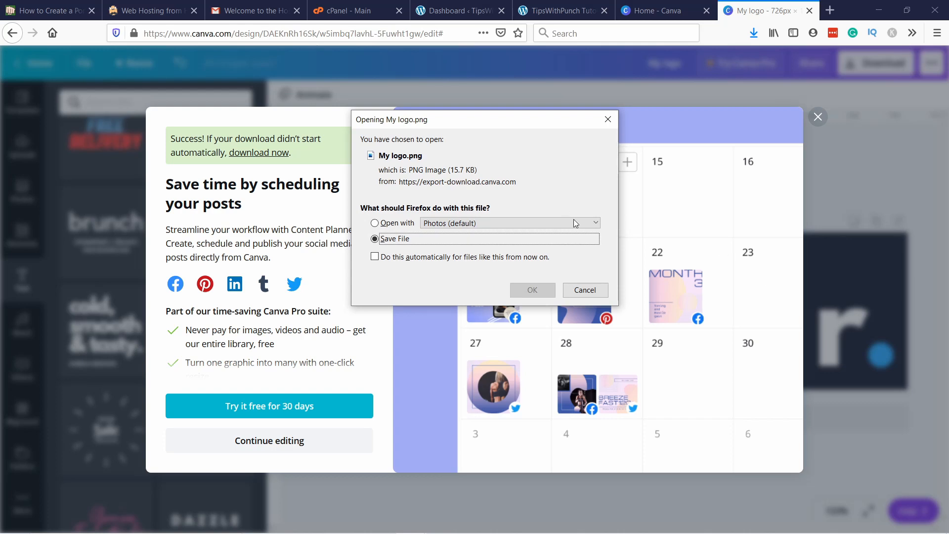
pyautogui.click(534, 291)
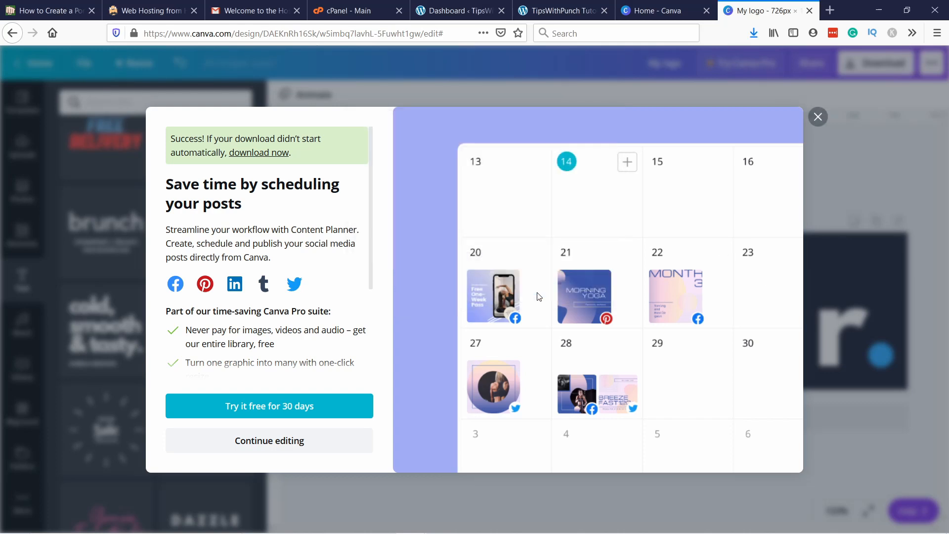
pyautogui.click(821, 118)
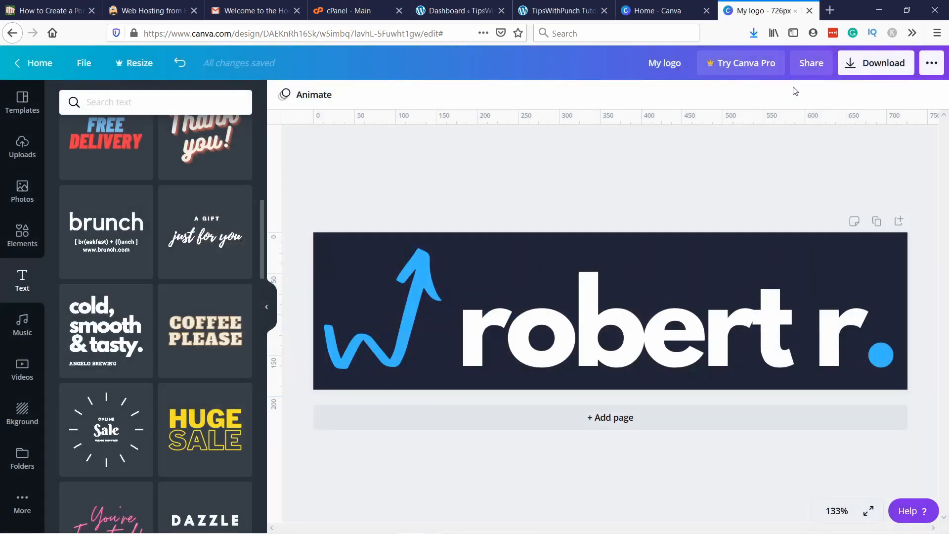
# Step: Open the remove.bg website in a new browser tab
pyautogui.click(830, 10)
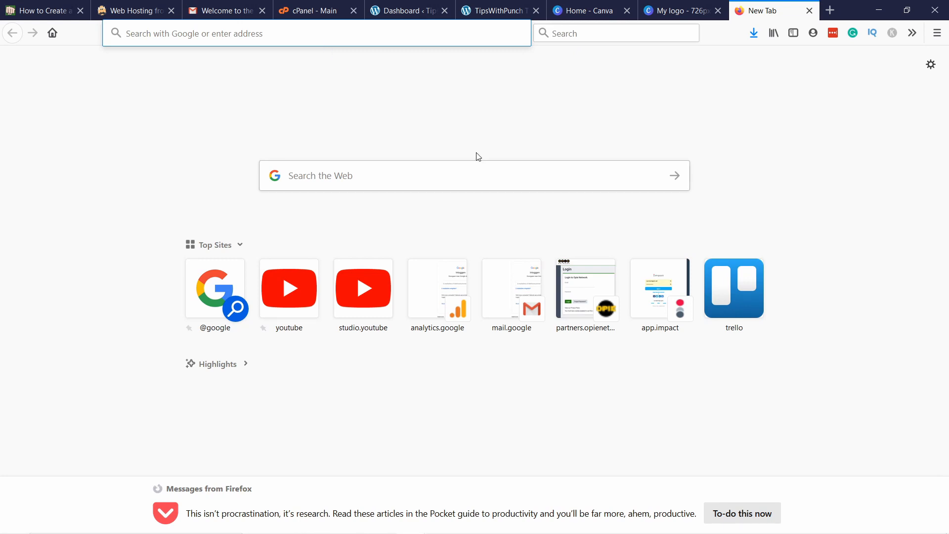
pyautogui.write('rem')
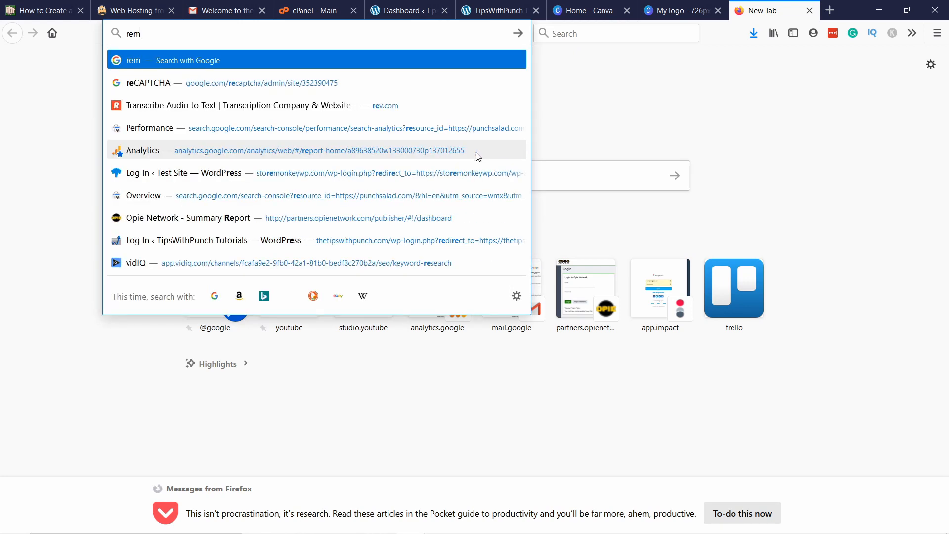
pyautogui.write('ove.bg')
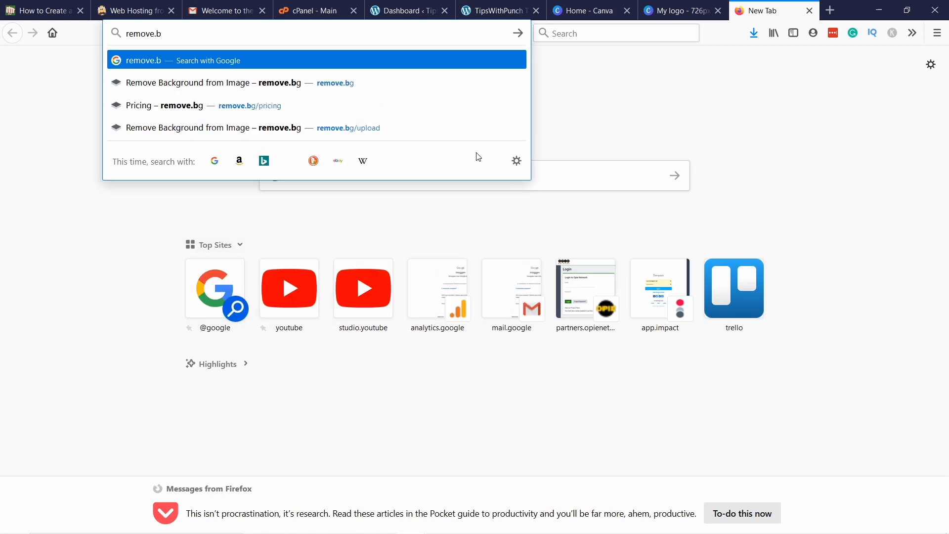
pyautogui.press('Return')
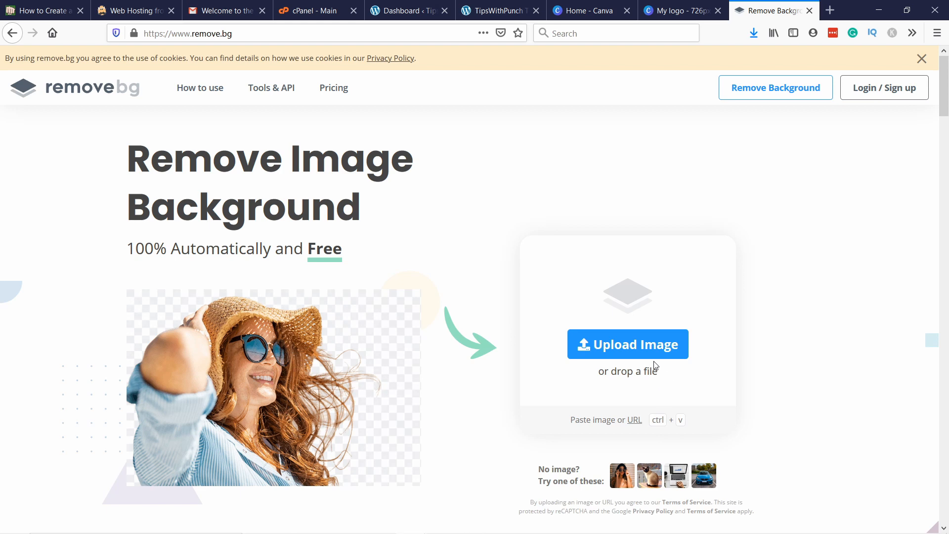
# Step: Upload My logo.png from the Tutorials downloads folder to remove.bg and save the preview image with its background removed
pyautogui.click(754, 33)
pyautogui.click(750, 70)
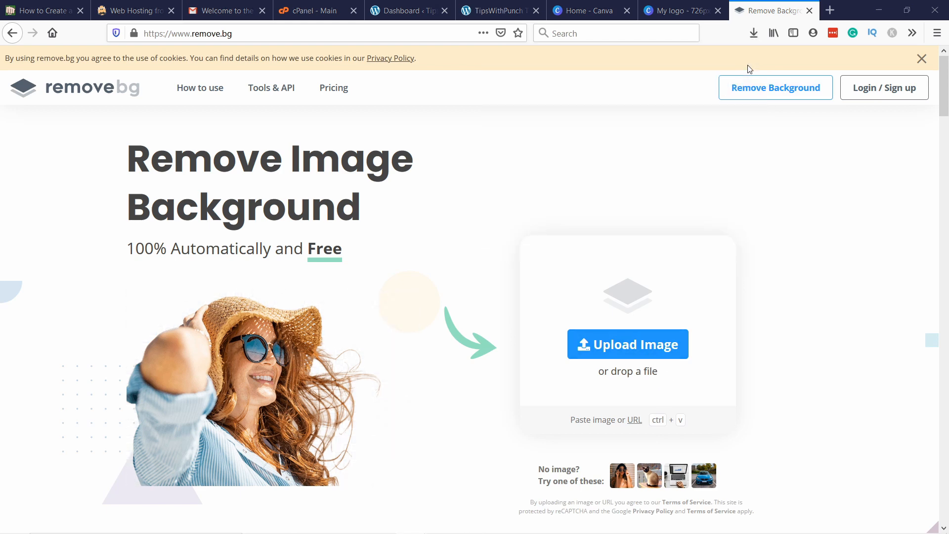
pyautogui.moveTo(577, 7); pyautogui.dragTo(571, 30)
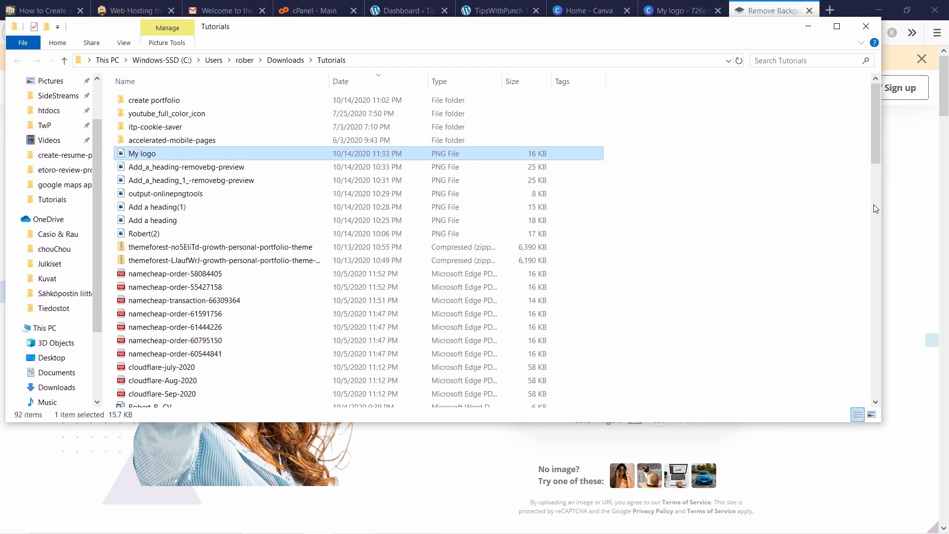
pyautogui.moveTo(881, 210); pyautogui.dragTo(420, 211)
pyautogui.moveTo(199, 159); pyautogui.dragTo(613, 340)
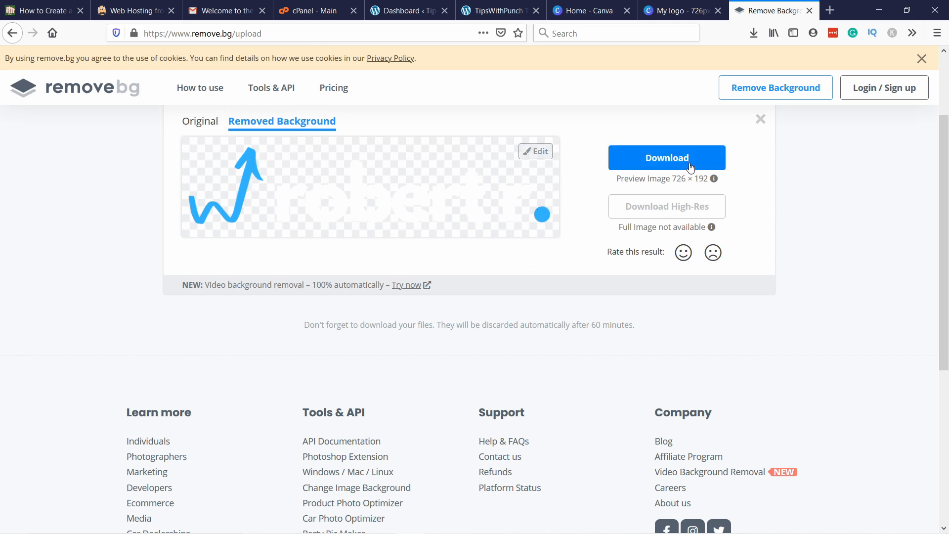
pyautogui.click(654, 157)
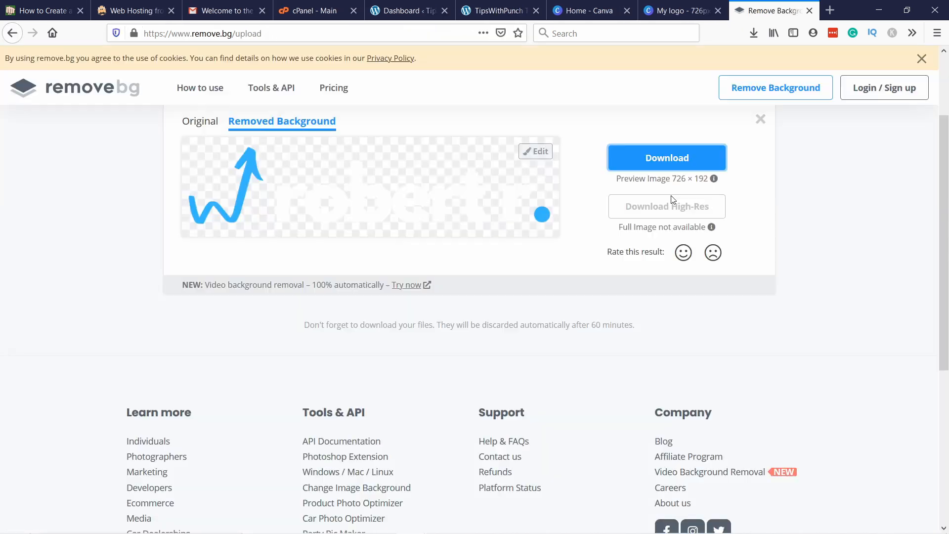
pyautogui.click(526, 290)
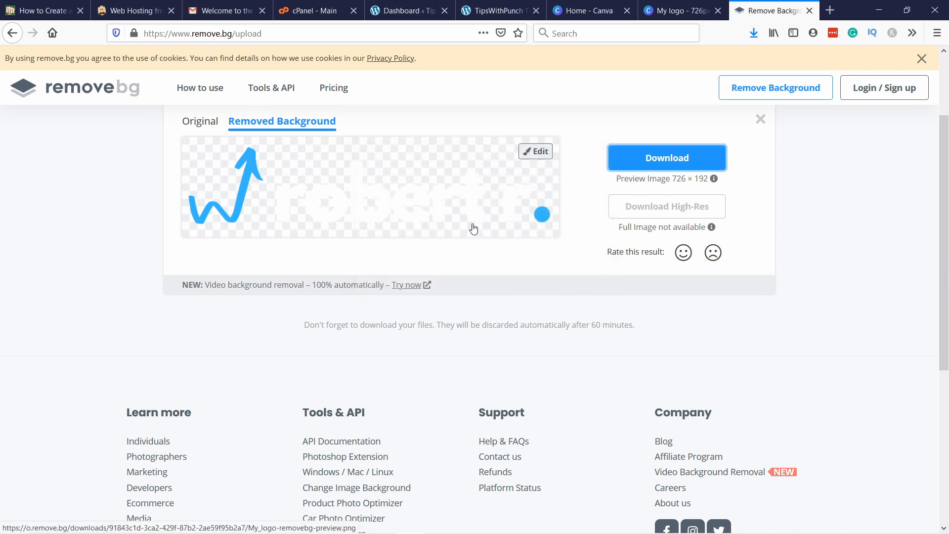
# Step: Switch back to the Canva home page and create a new design with custom dimensions of 80 × 80 px
pyautogui.click(684, 11)
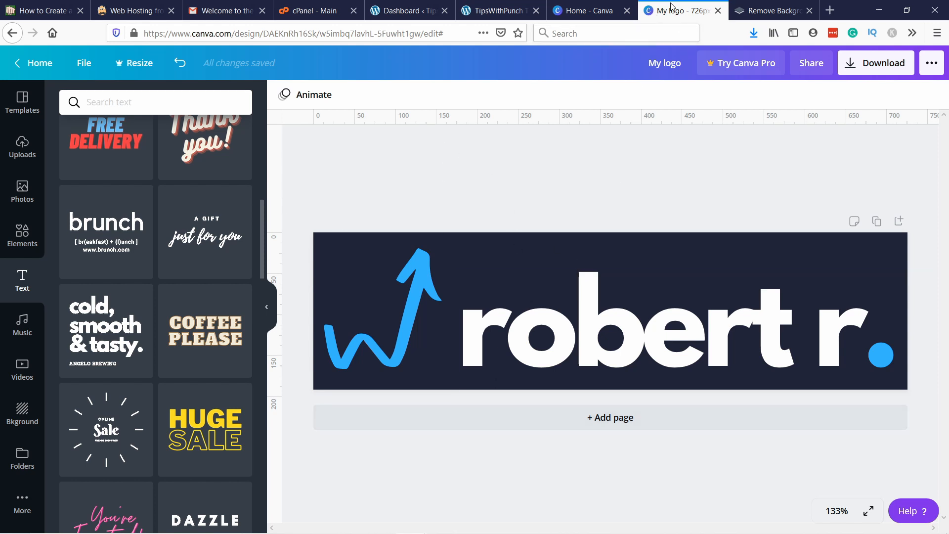
pyautogui.click(601, 11)
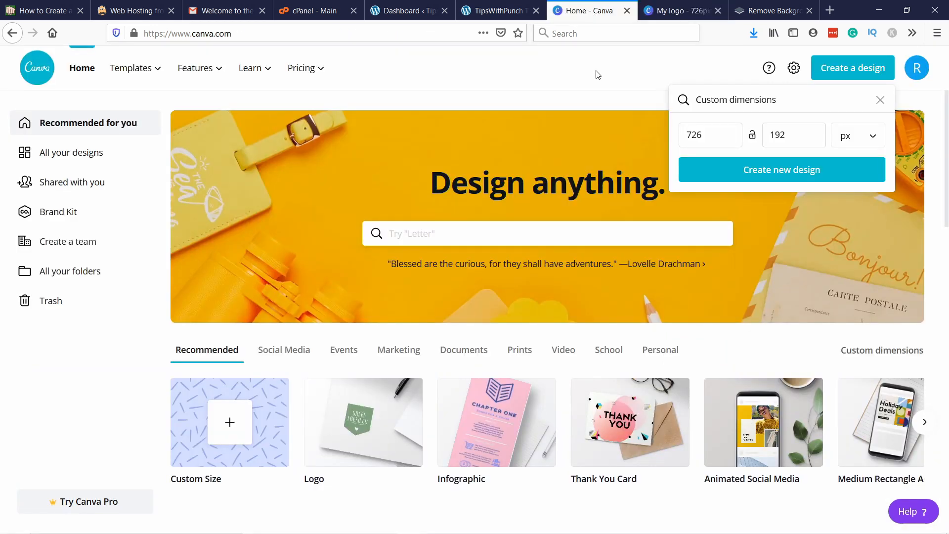
pyautogui.click(590, 82)
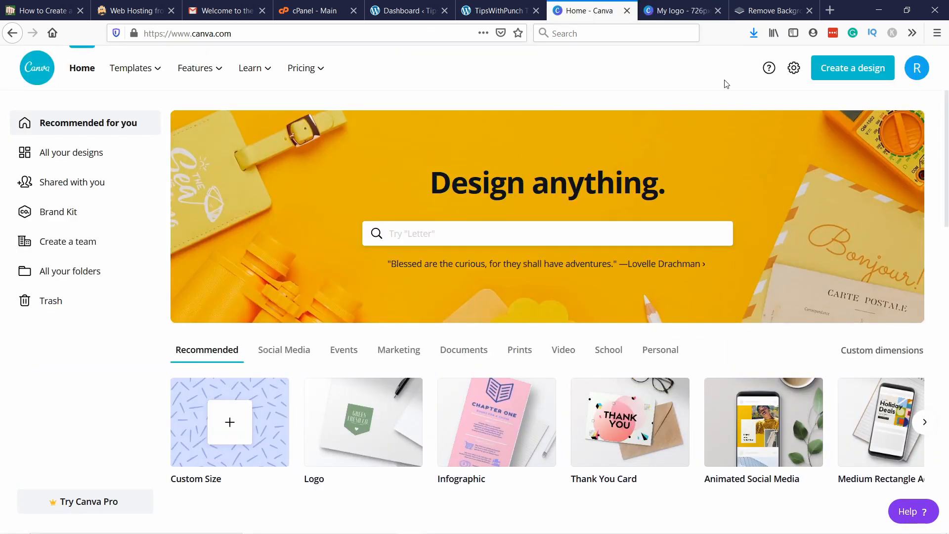
pyautogui.click(832, 69)
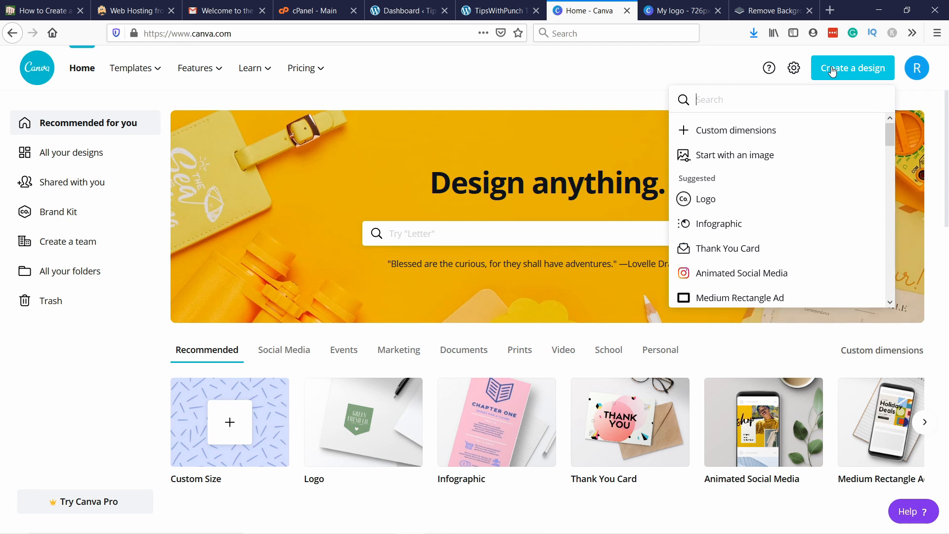
pyautogui.click(726, 142)
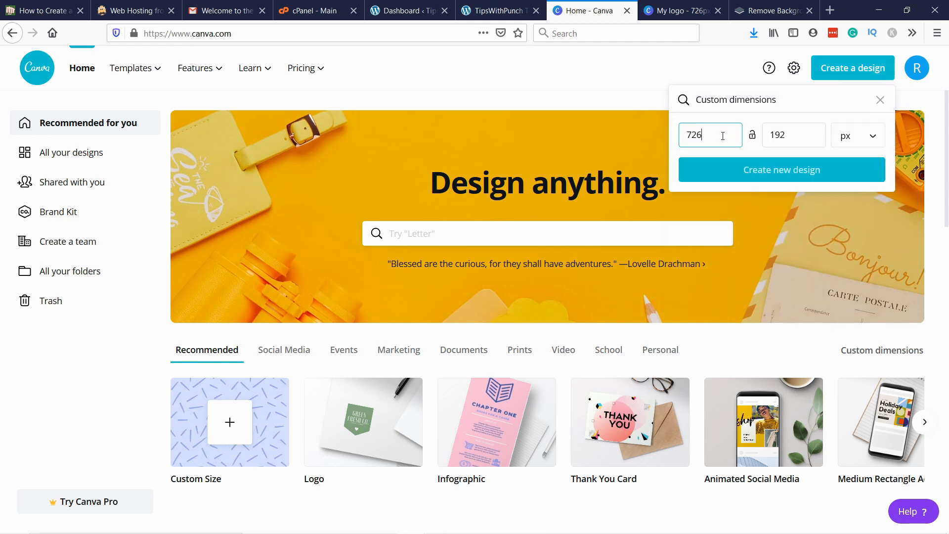
pyautogui.doubleClick(714, 134)
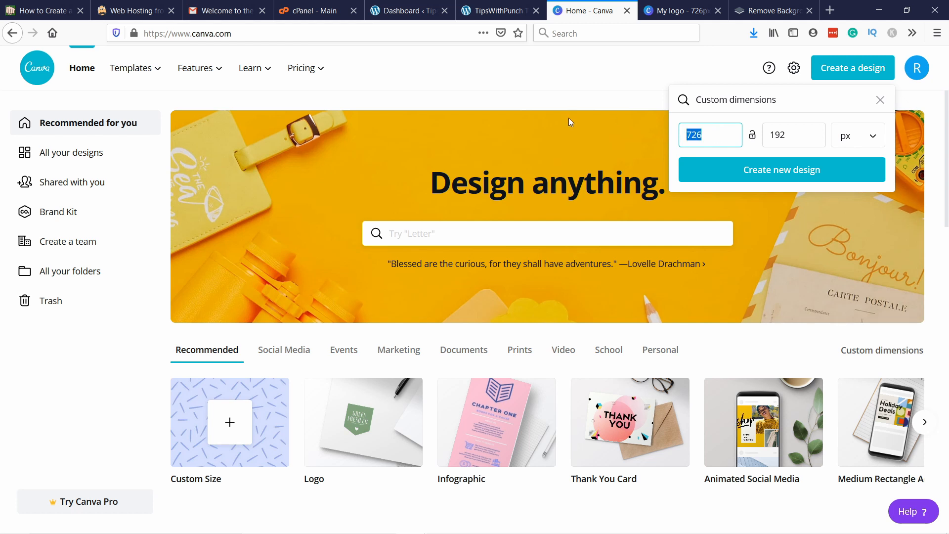
pyautogui.write('80')
pyautogui.press('Tab')
pyautogui.write('80')
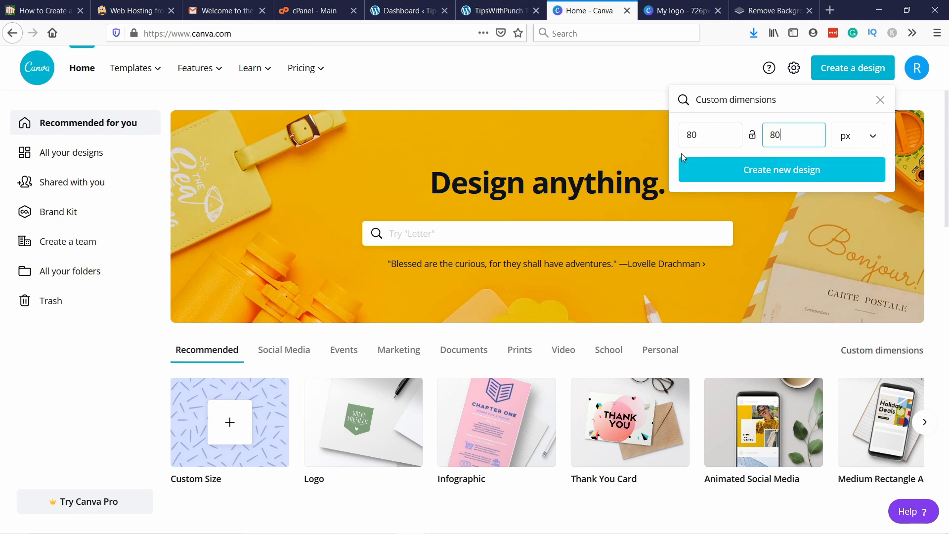
pyautogui.click(774, 170)
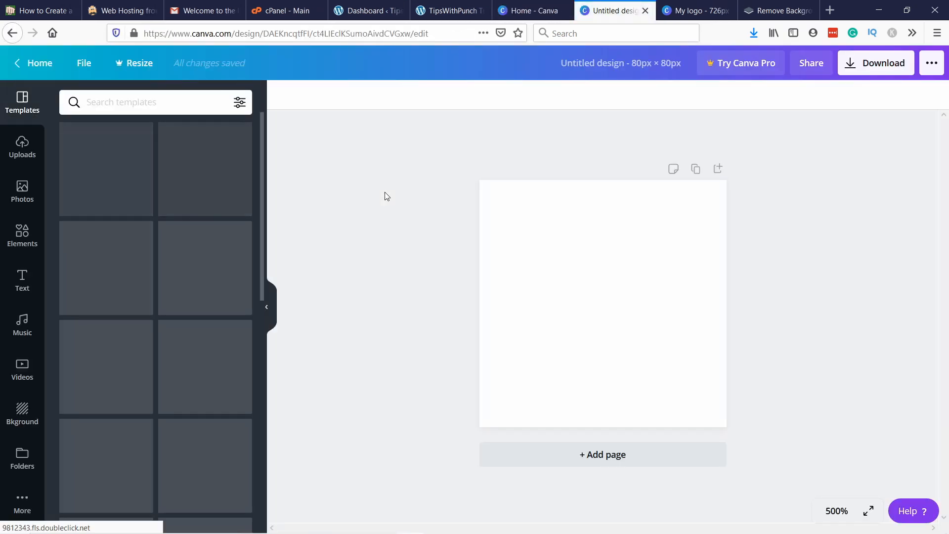
pyautogui.click(114, 102)
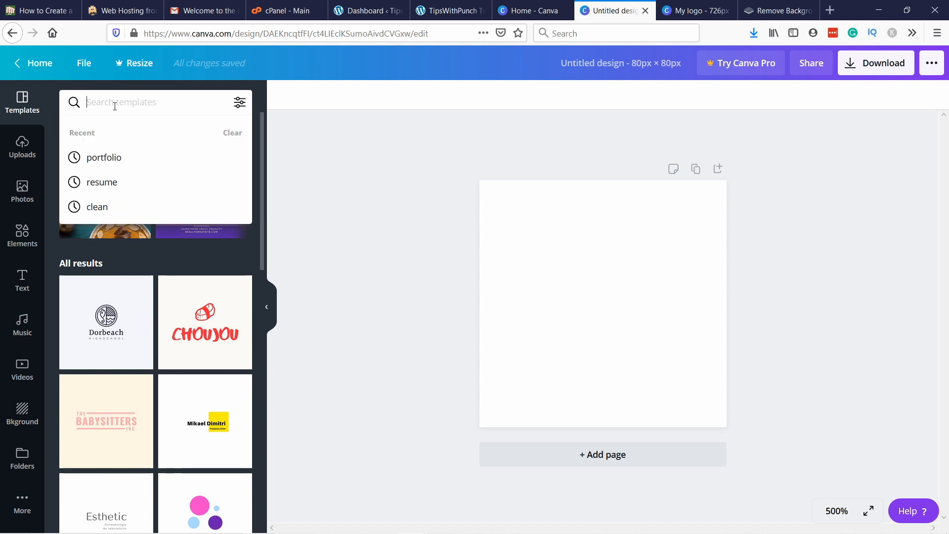
pyautogui.write('arrow')
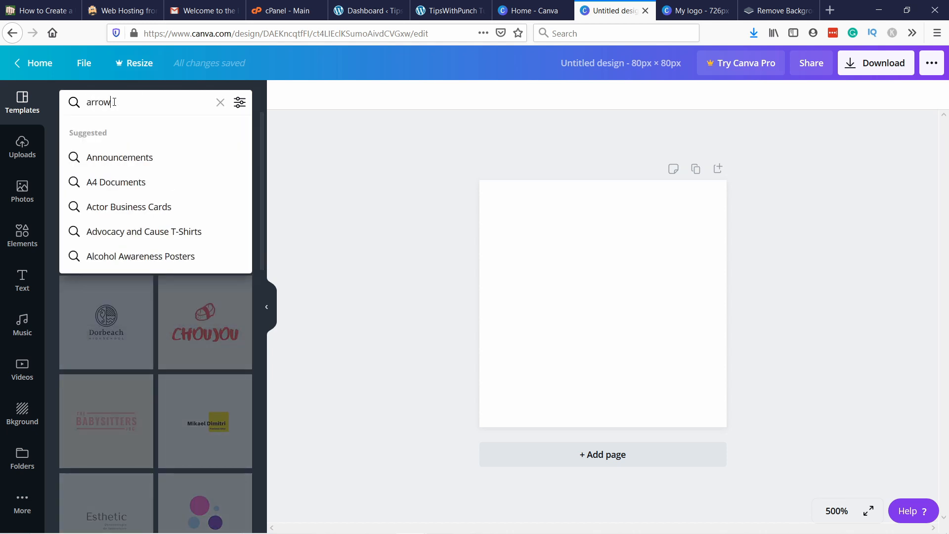
pyautogui.write(' up')
pyautogui.press('Return')
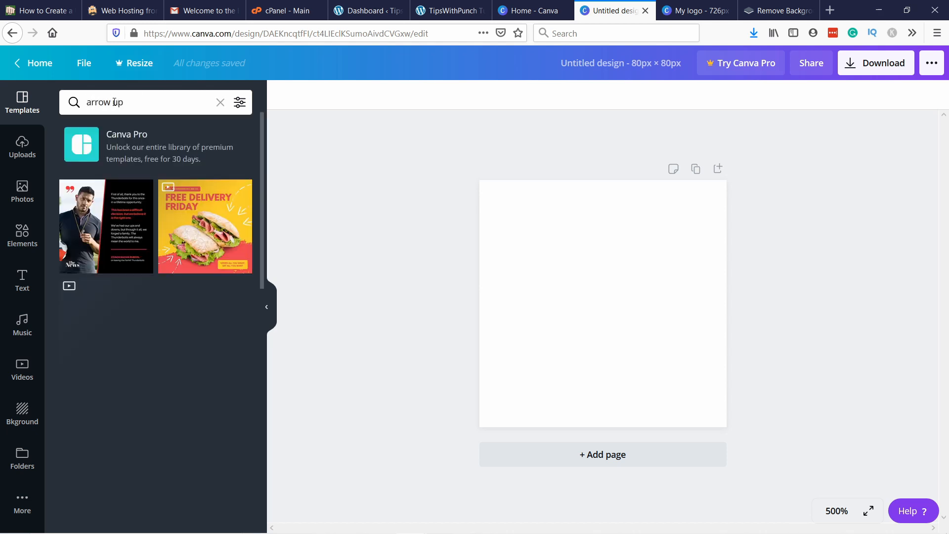
# Step: Search the elements for "arrow up" and add the free hand-drawn white zigzag arrow to the blank page
pyautogui.click(22, 235)
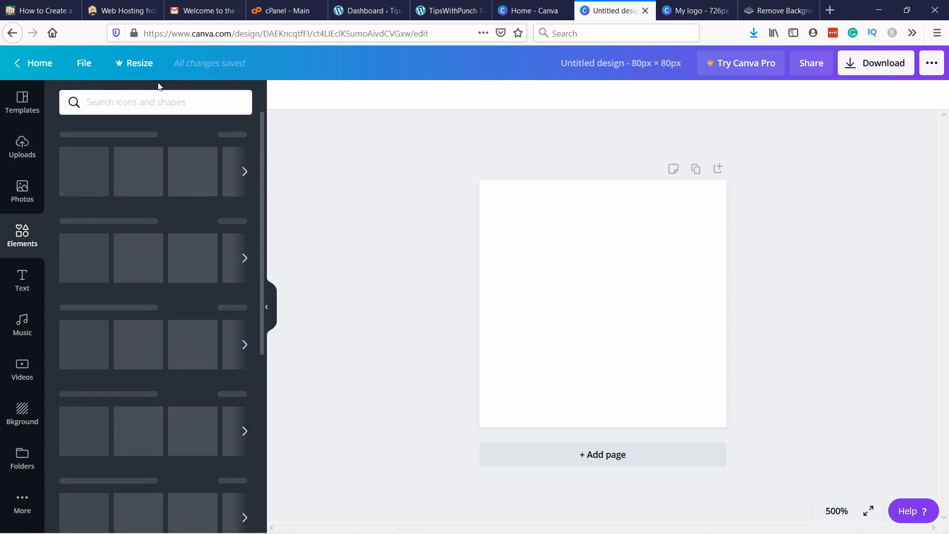
pyautogui.click(116, 101)
pyautogui.write('arr')
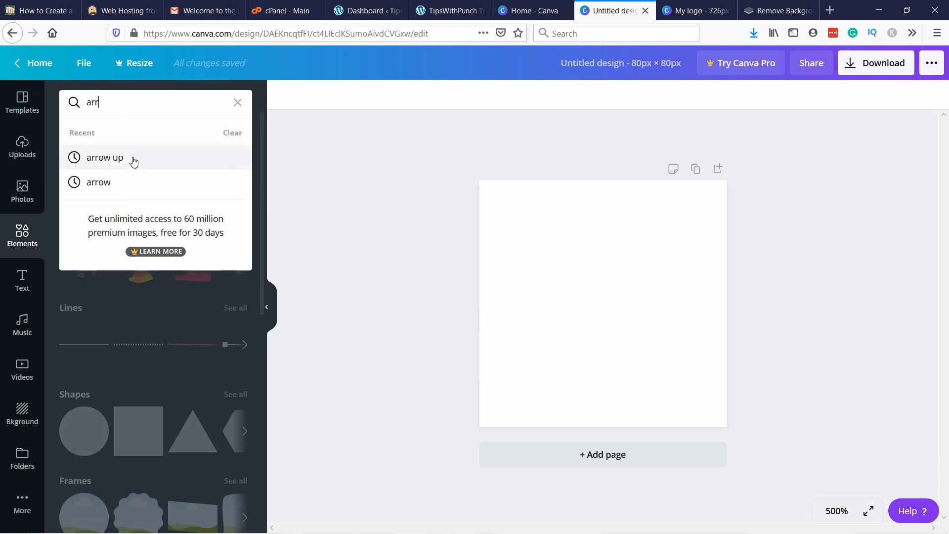
pyautogui.click(131, 159)
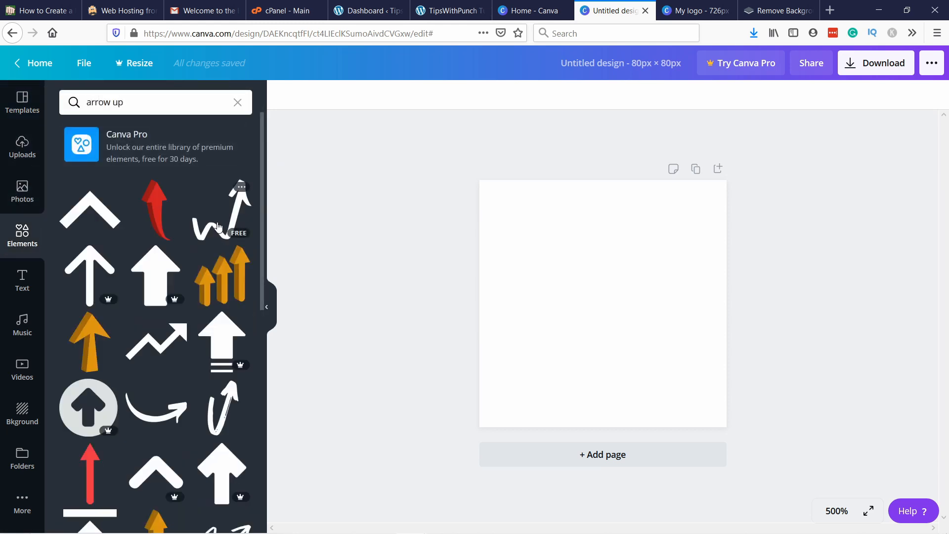
pyautogui.click(589, 314)
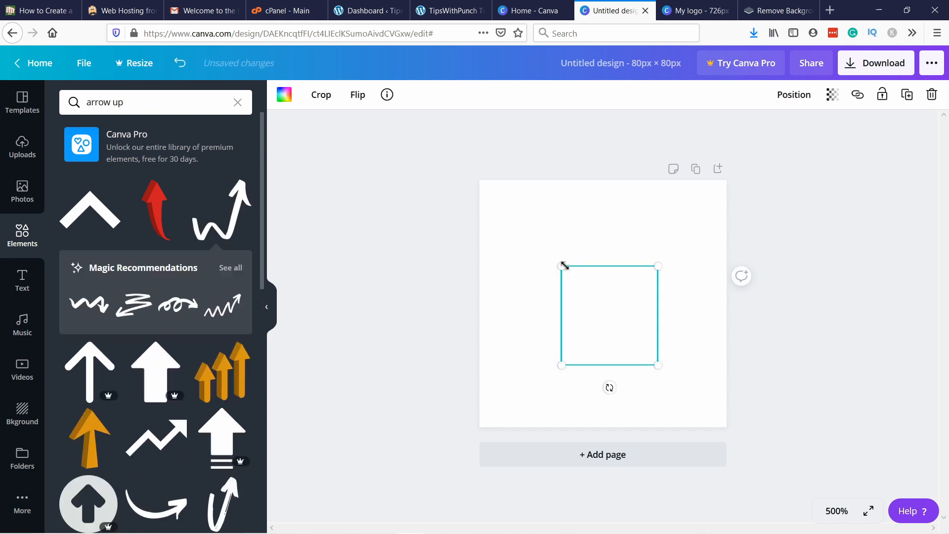
# Step: Recolour the zigzag arrow with the default light blue and enlarge it until it nearly fills the page
pyautogui.moveTo(563, 265); pyautogui.dragTo(473, 199)
pyautogui.click(284, 94)
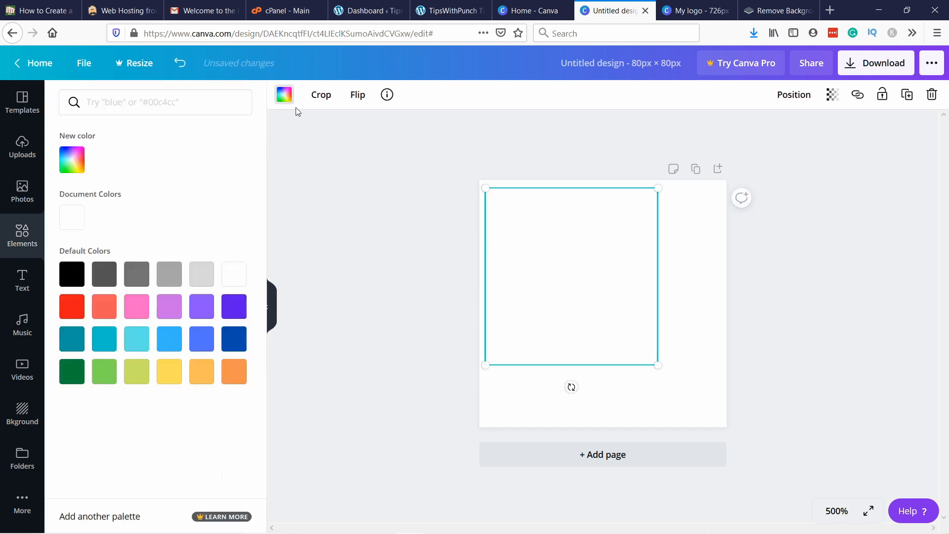
pyautogui.click(178, 344)
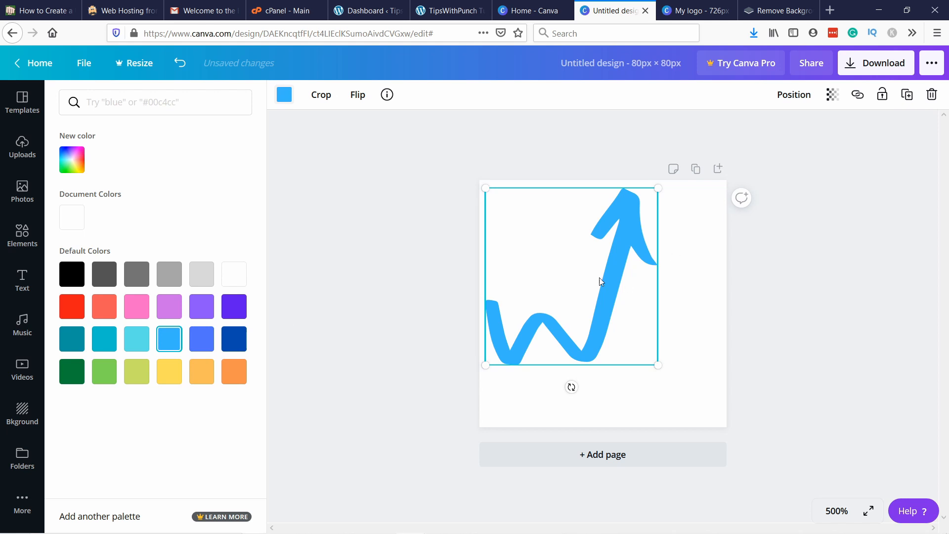
pyautogui.moveTo(655, 365); pyautogui.dragTo(654, 344)
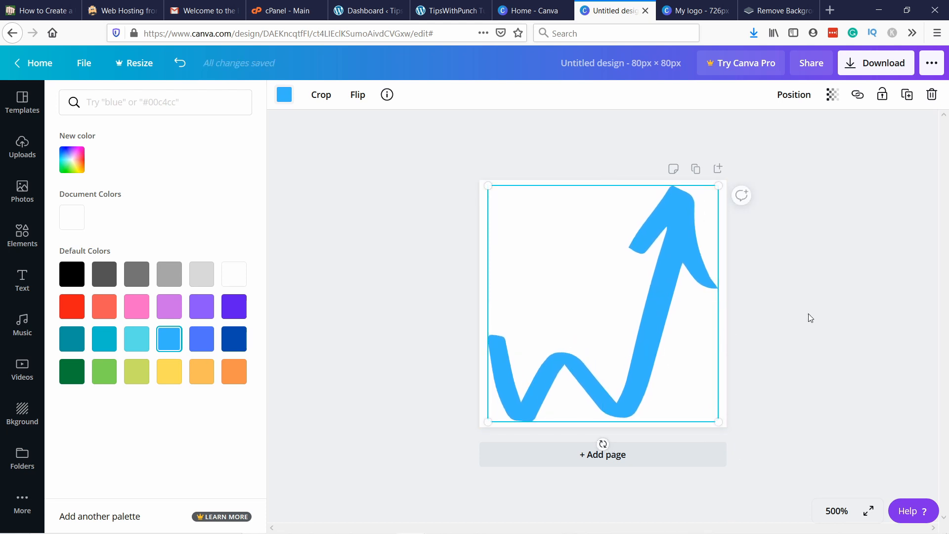
pyautogui.click(511, 169)
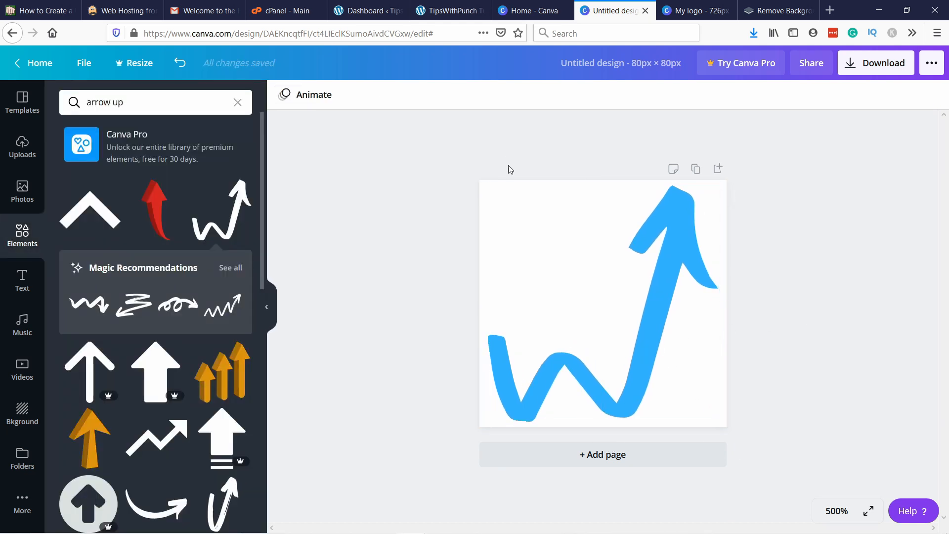
# Step: Set the page background behind the blue arrow to the custom dark navy colour #1F2336
pyautogui.click(491, 190)
pyautogui.click(481, 248)
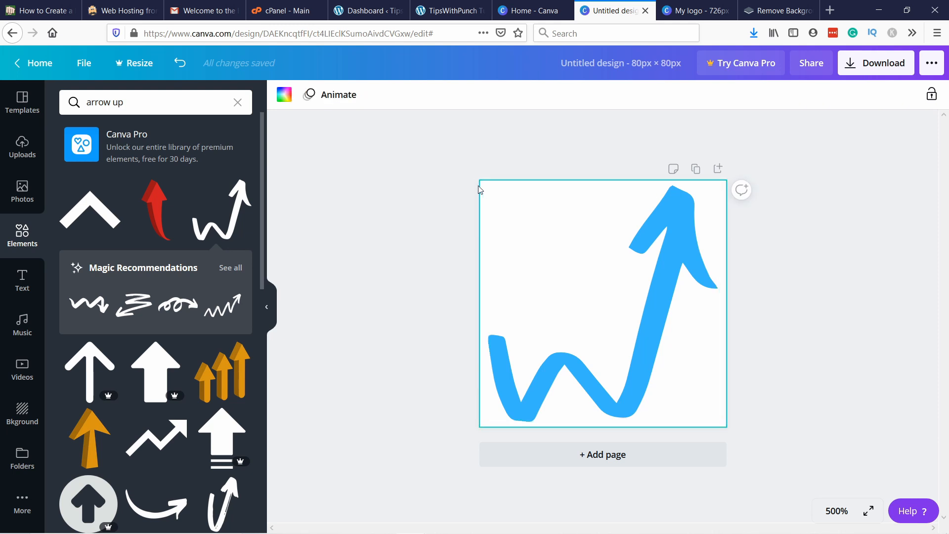
pyautogui.click(285, 94)
pyautogui.click(72, 160)
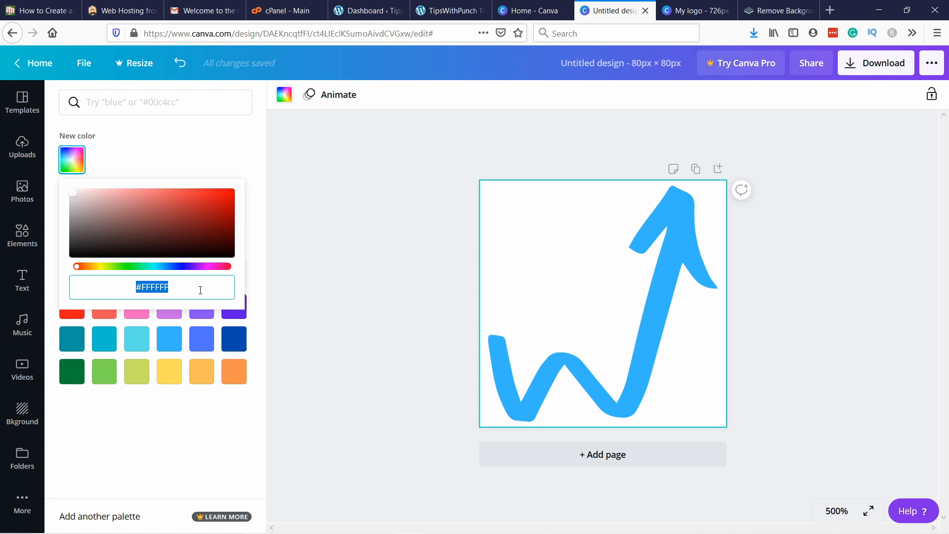
pyautogui.write('#1F2336')
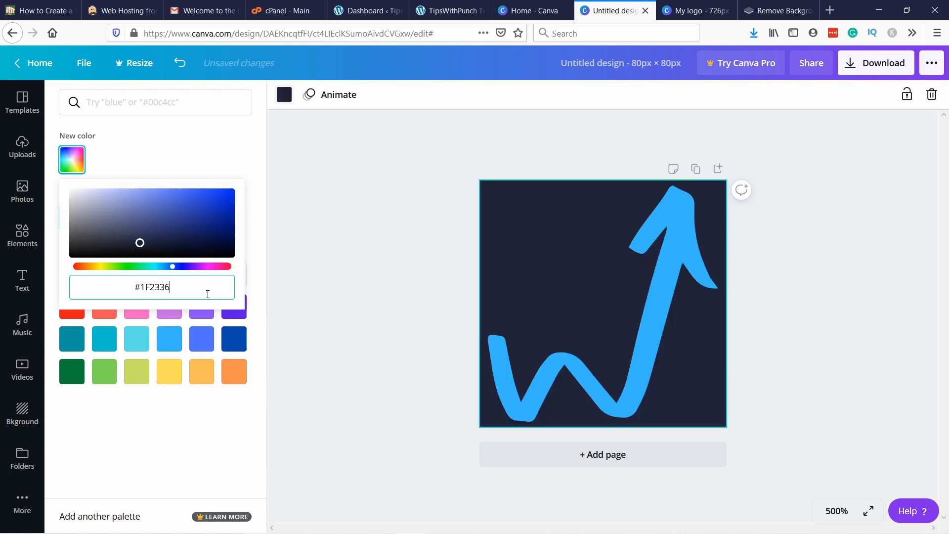
# Step: Rename the 80 × 80 px arrow design as "Favicon"
pyautogui.click(806, 440)
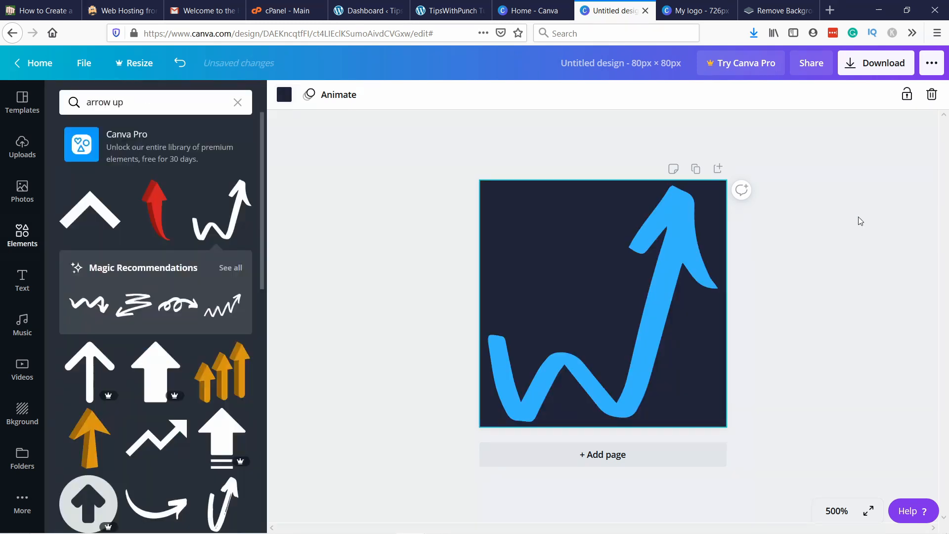
pyautogui.click(81, 64)
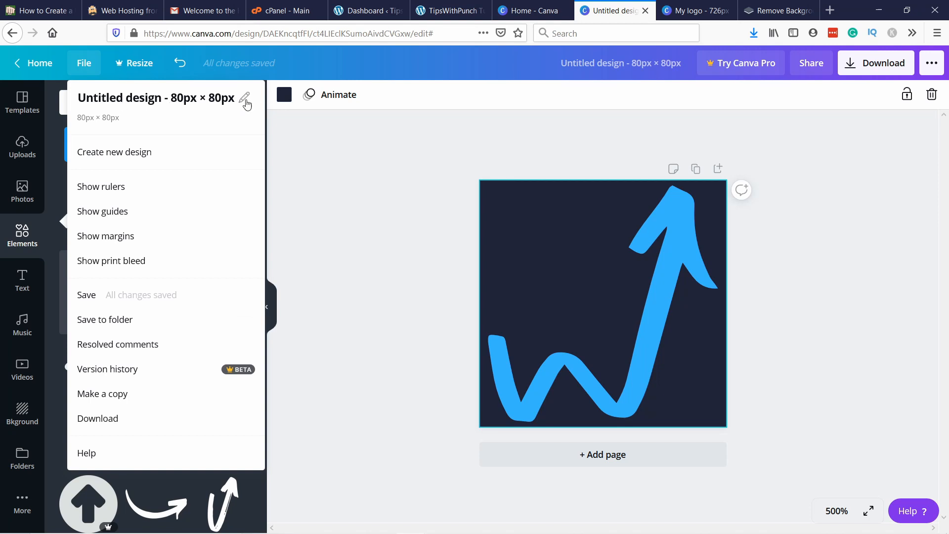
pyautogui.click(244, 99)
pyautogui.press('BackSpace')
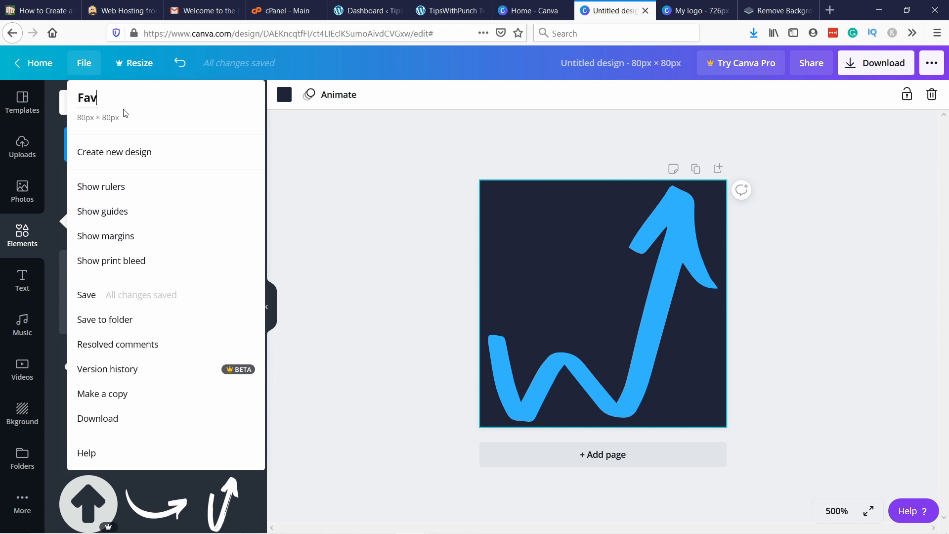
pyautogui.write('Favicon')
pyautogui.click(375, 246)
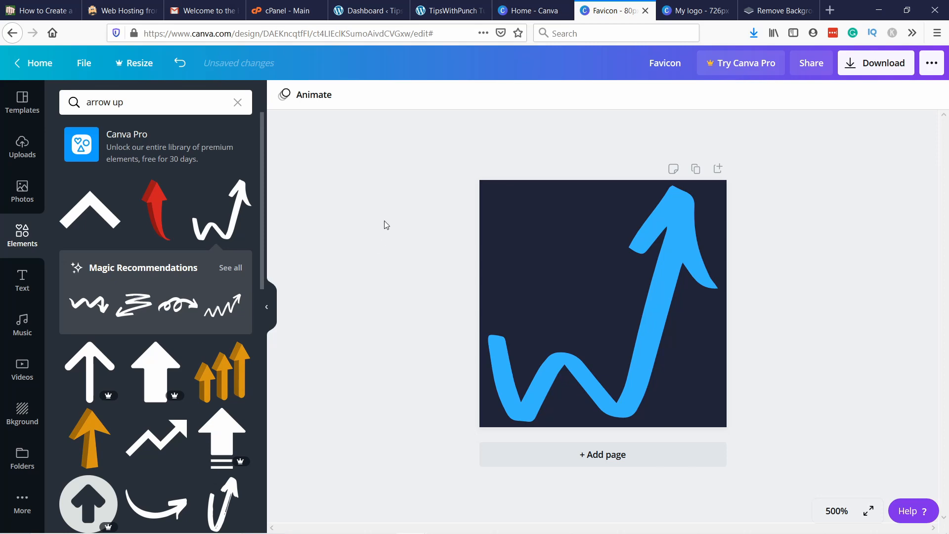
# Step: Download the Favicon design as a PNG, save the file to the computer and dismiss the scheduling promotion
pyautogui.click(882, 63)
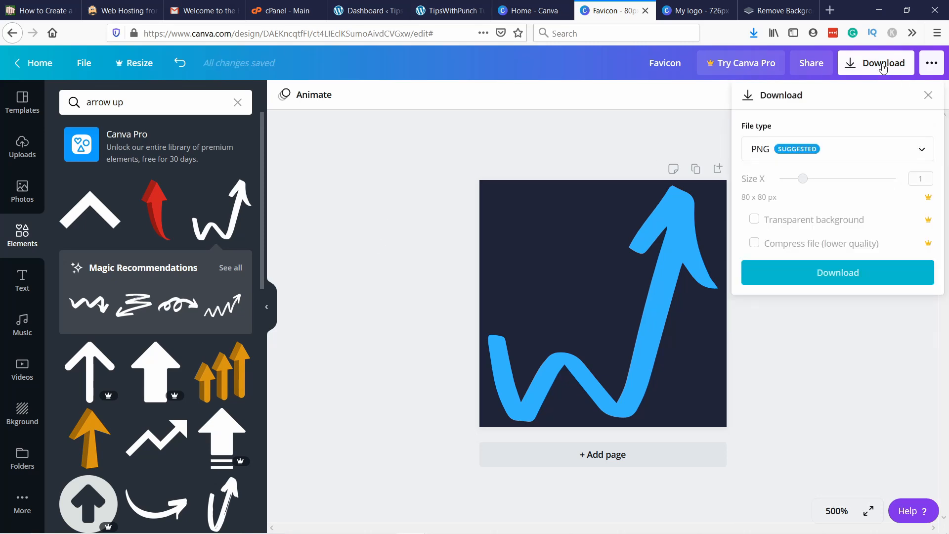
pyautogui.click(812, 278)
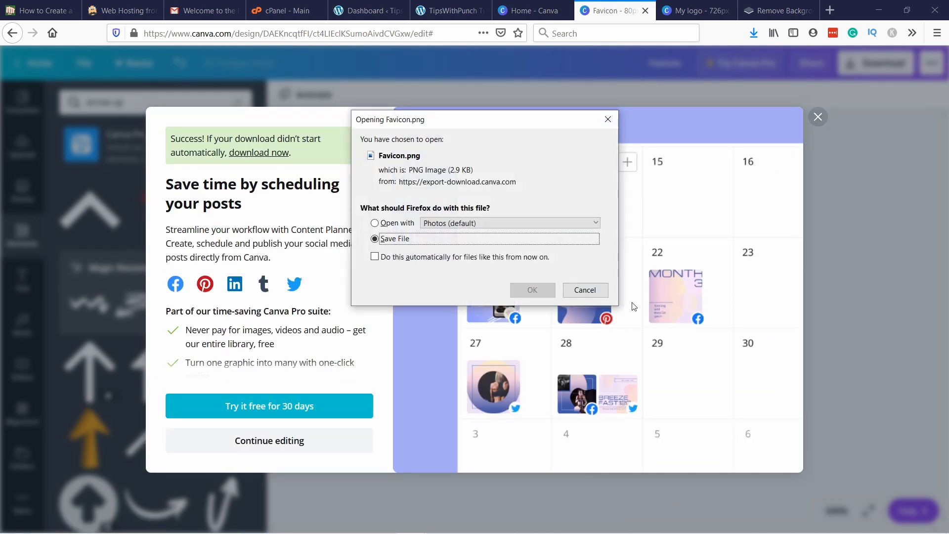
pyautogui.click(533, 289)
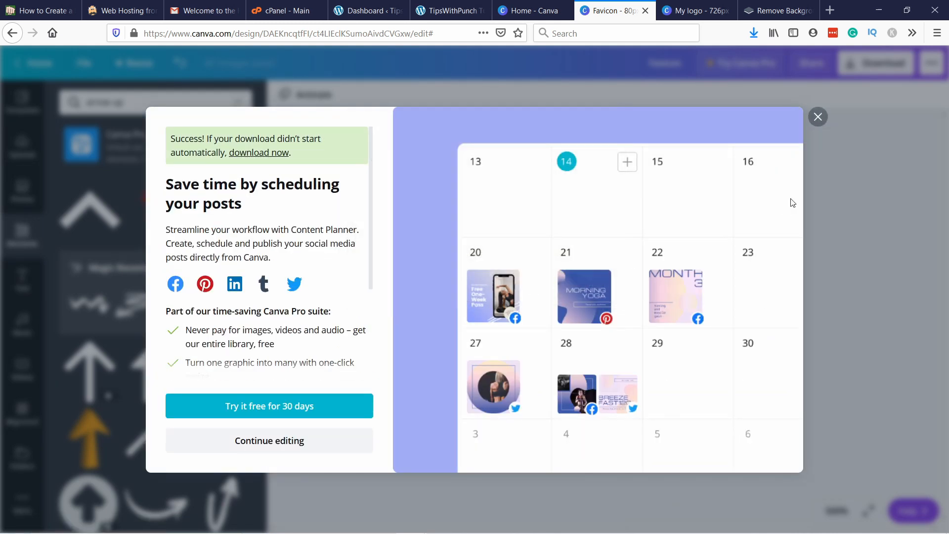
pyautogui.click(818, 119)
# Step: Switch to remove.bg, upload the Favicon(1) image for background removal and save the transparent 80 × 80 PNG
pyautogui.click(763, 11)
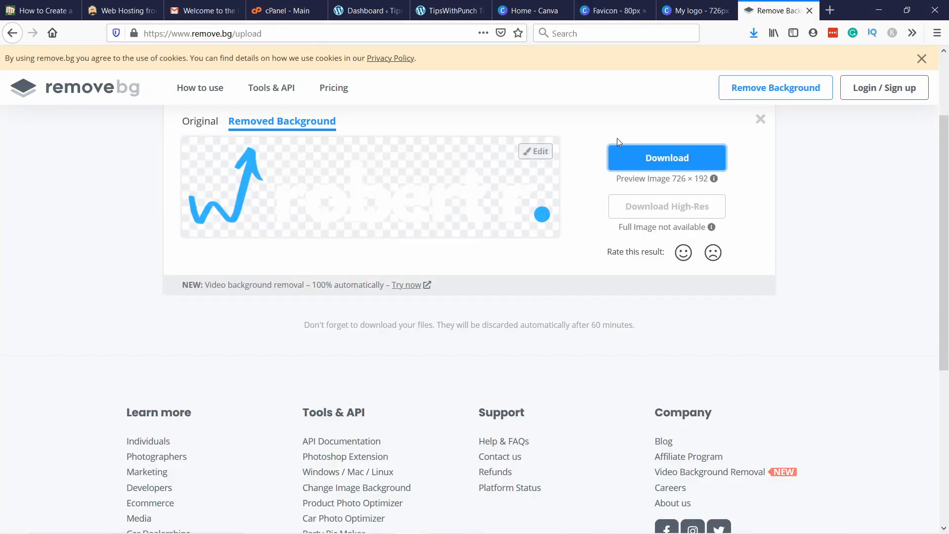
pyautogui.scroll(2, 617, 138)
pyautogui.click(461, 138)
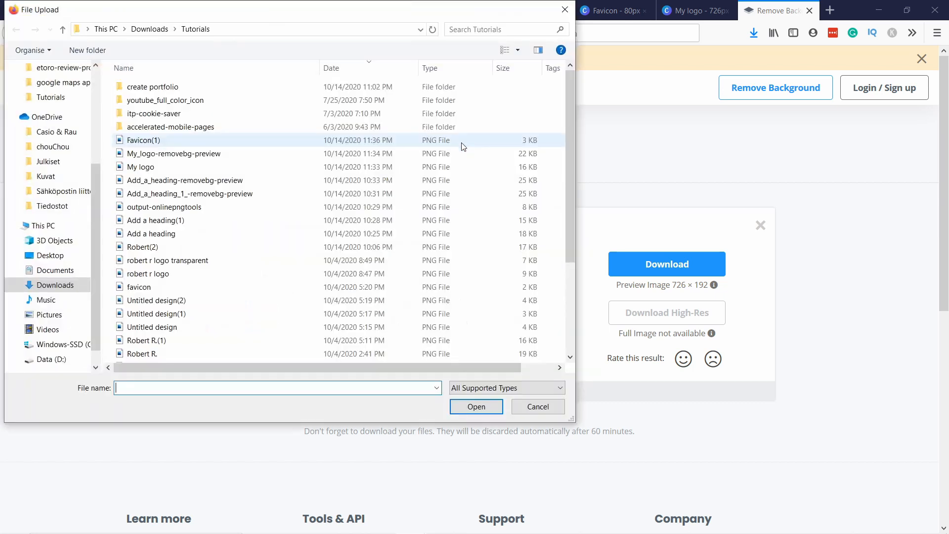
pyautogui.click(156, 142)
pyautogui.click(477, 406)
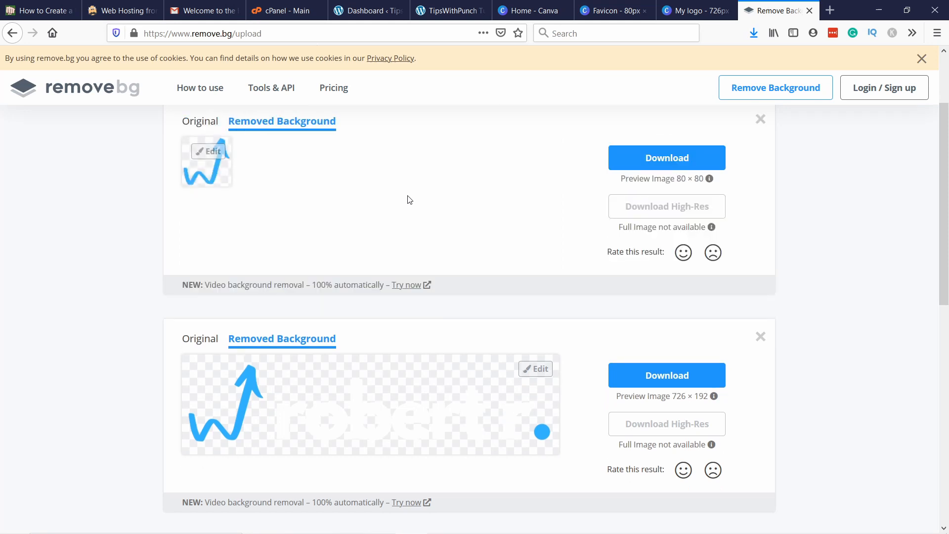
pyautogui.click(646, 164)
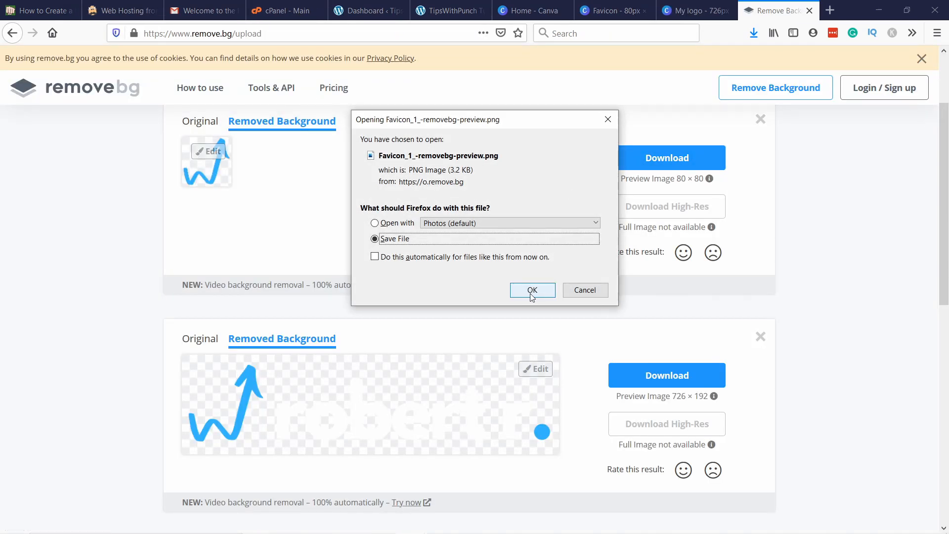
pyautogui.click(532, 292)
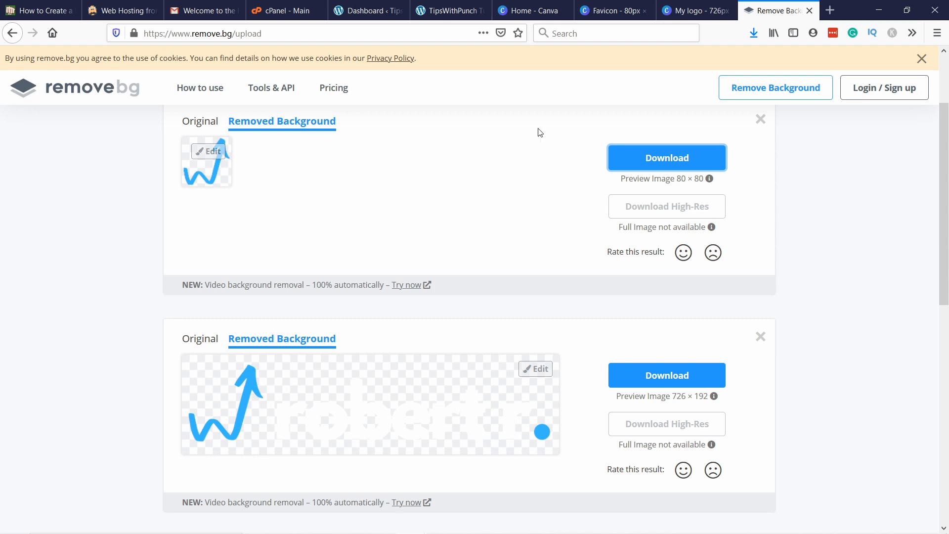
# Step: Switch to the Tutorials folder in File Explorer and rename Favicon_1_-removebg-preview as "Favicon for website"
pyautogui.moveTo(319, 522)
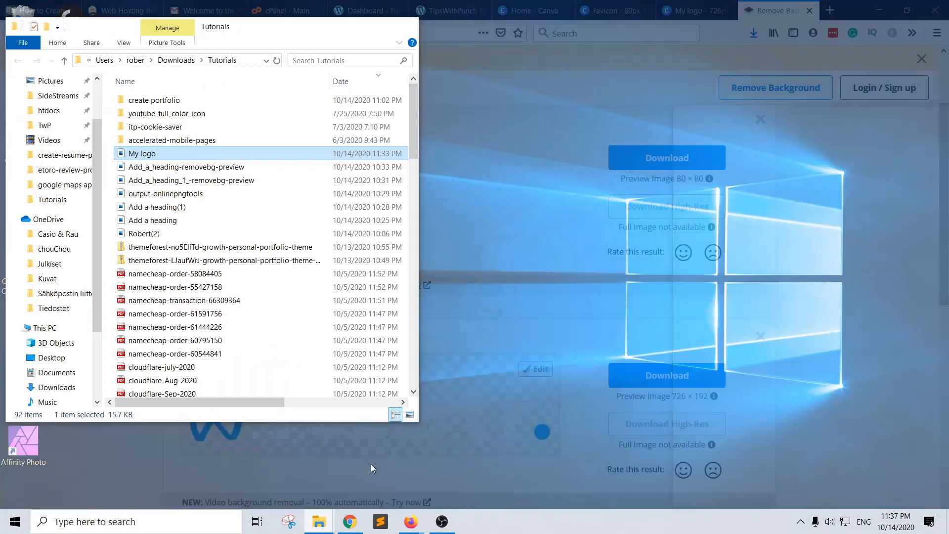
pyautogui.click(371, 464)
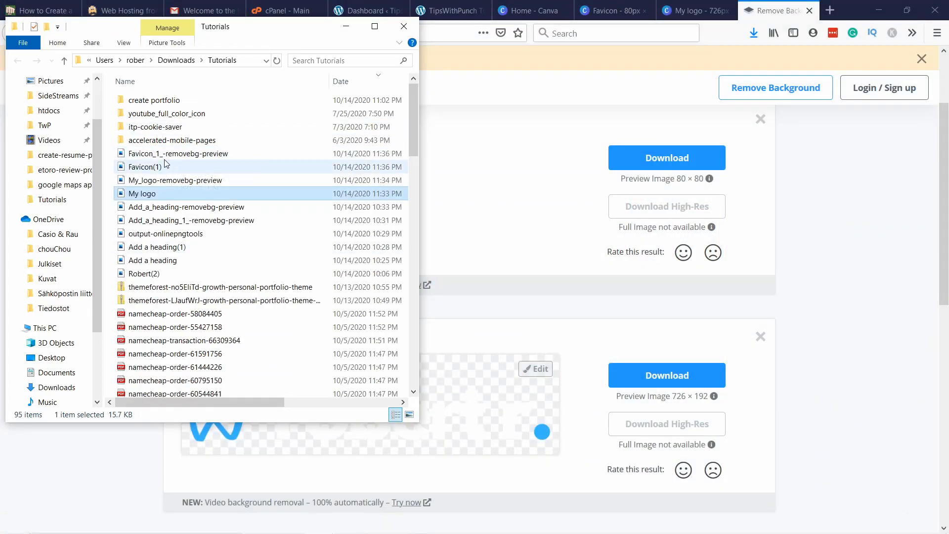
pyautogui.click(184, 157)
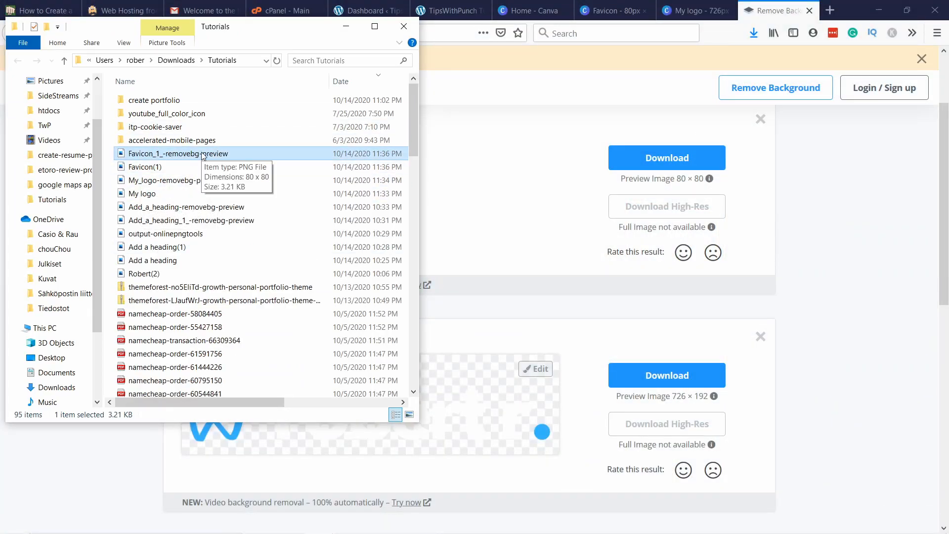
pyautogui.click(160, 154)
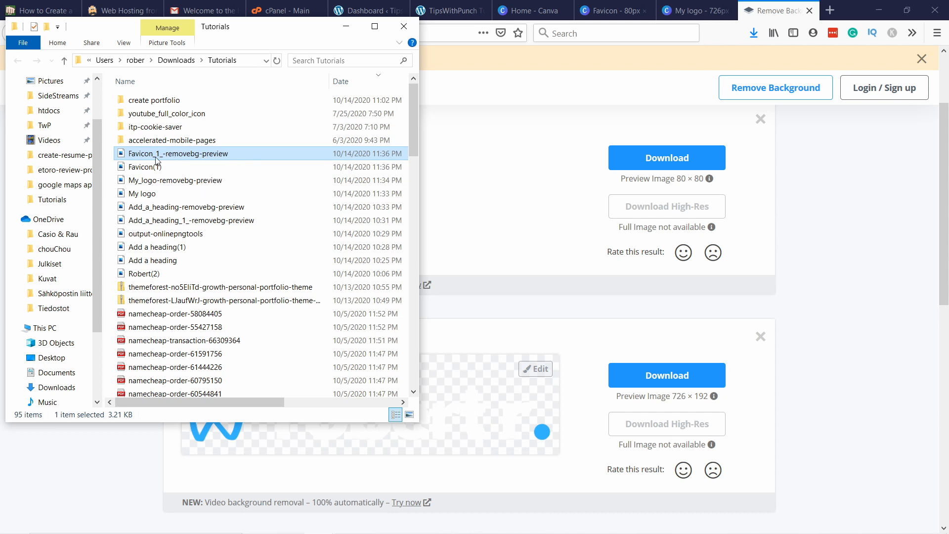
pyautogui.click(159, 154)
pyautogui.moveTo(156, 155); pyautogui.dragTo(227, 156)
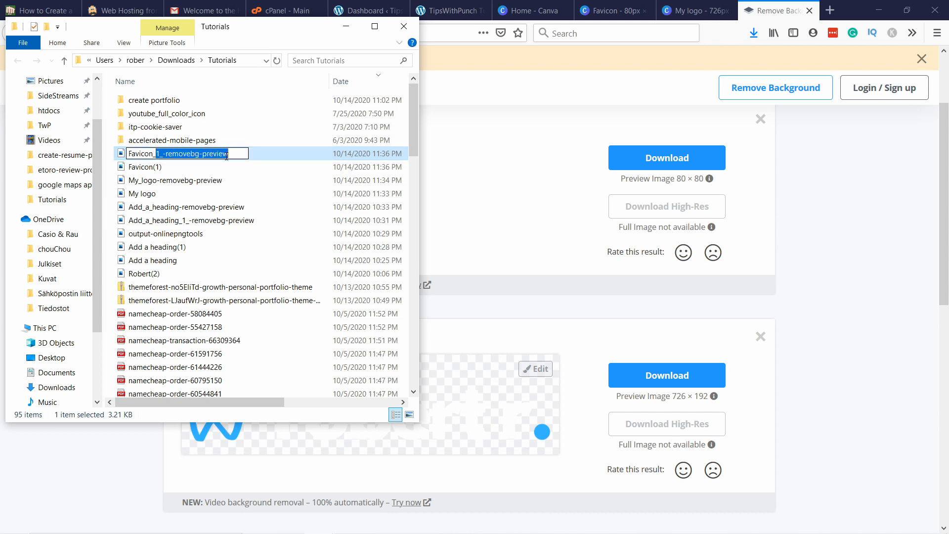
pyautogui.press('BackSpace')
pyautogui.press('BackSpace')
pyautogui.write('for website')
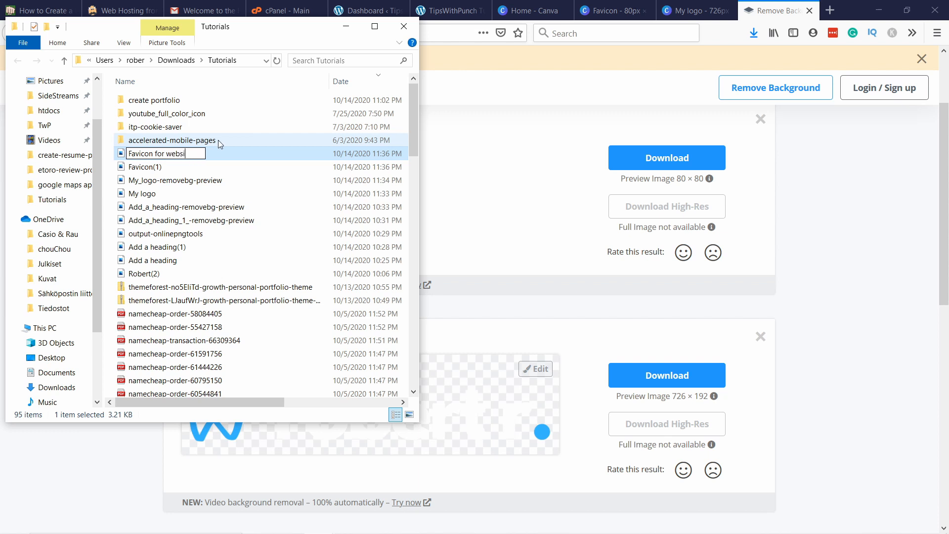
pyautogui.press('Return')
# Step: Rename the My_logo-removebg-preview file as "My website logo"
pyautogui.click(192, 181)
pyautogui.click(191, 181)
pyautogui.write('My')
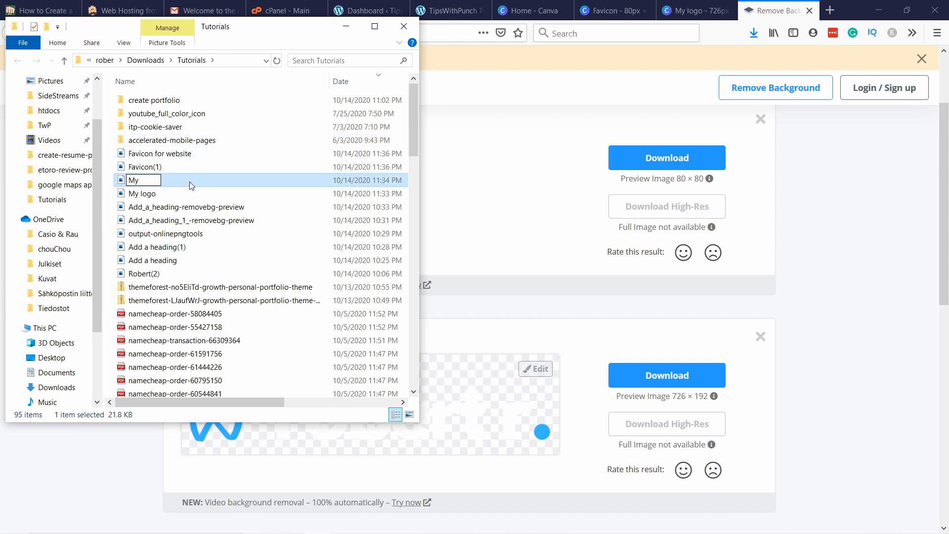
pyautogui.write(' website logo')
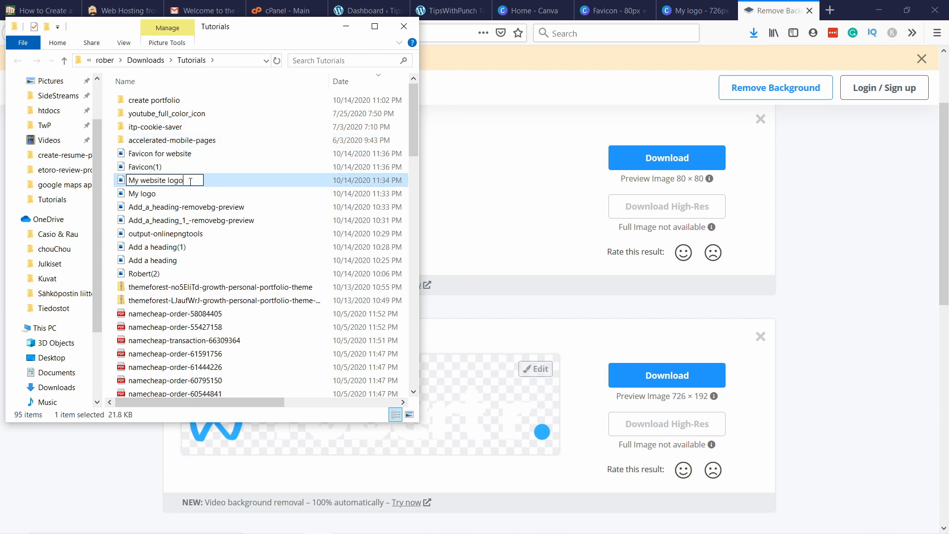
pyautogui.press('Return')
# Step: Move "Favicon for website" and "My website logo" into the "create portfolio" folder and minimise the folder window
pyautogui.keyDown('ctrl'); pyautogui.click(159, 153); pyautogui.keyUp('ctrl')
pyautogui.moveTo(159, 153); pyautogui.dragTo(148, 101)
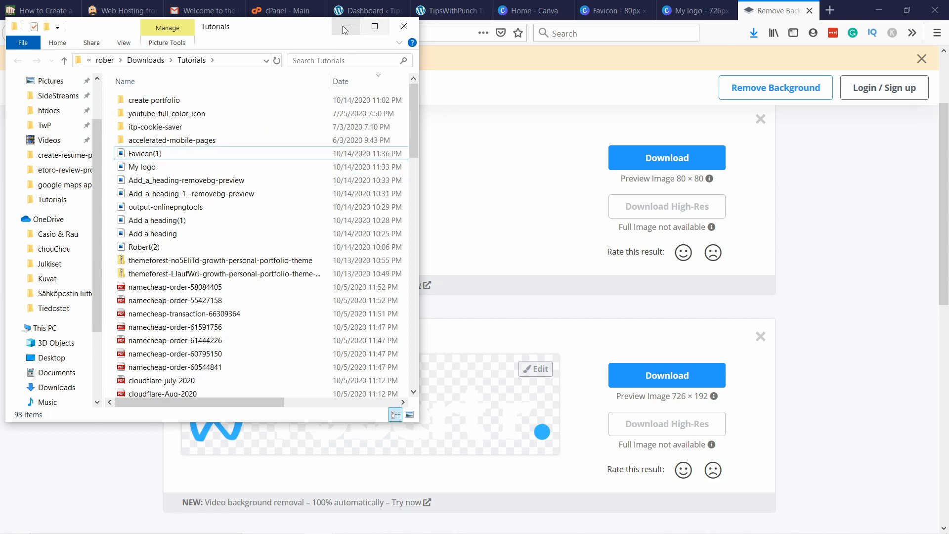
pyautogui.click(345, 30)
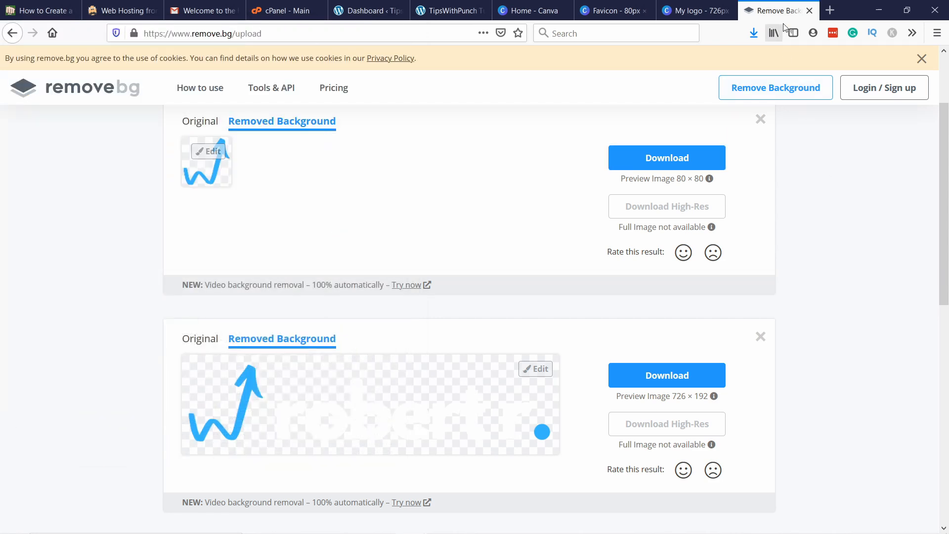
# Step: Close the remove.bg page, the Favicon design and the Canva home page in the browser
pyautogui.click(809, 11)
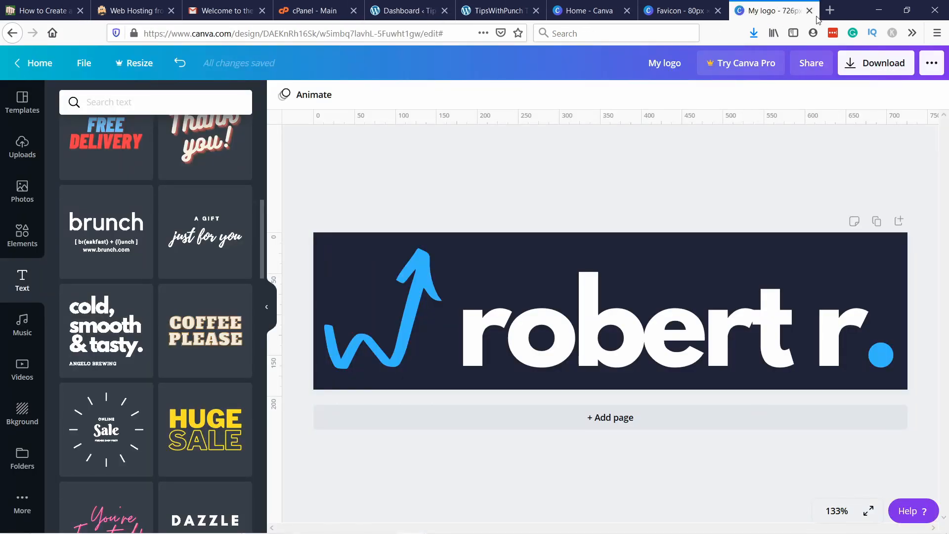
pyautogui.click(718, 11)
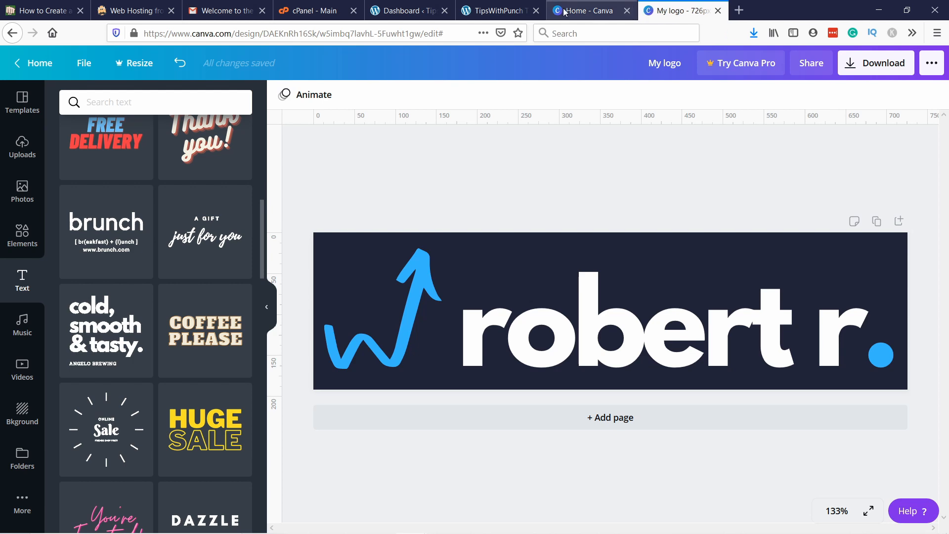
pyautogui.click(617, 14)
pyautogui.click(626, 11)
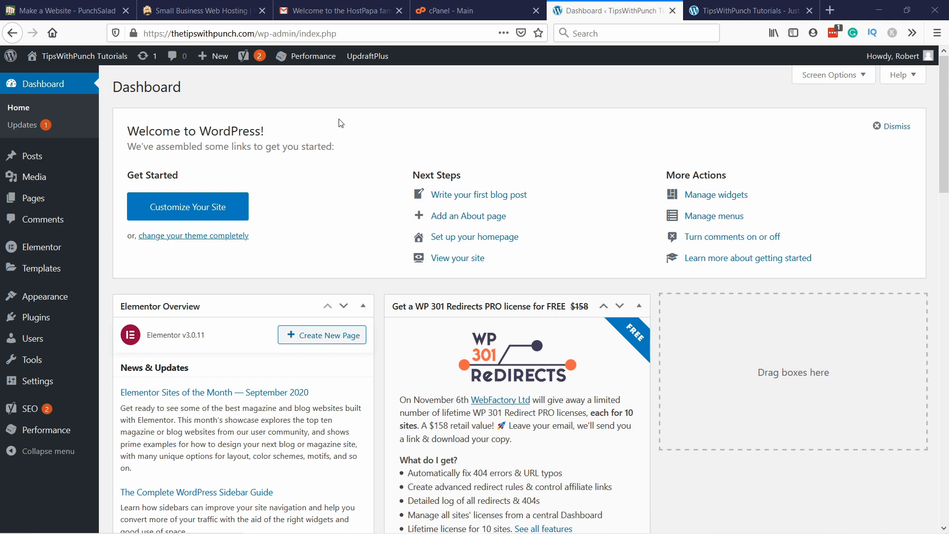
# Step: Open the theme customizer from the WordPress dashboard and go to the global Base Typography settings
pyautogui.moveTo(59, 297)
pyautogui.click(134, 321)
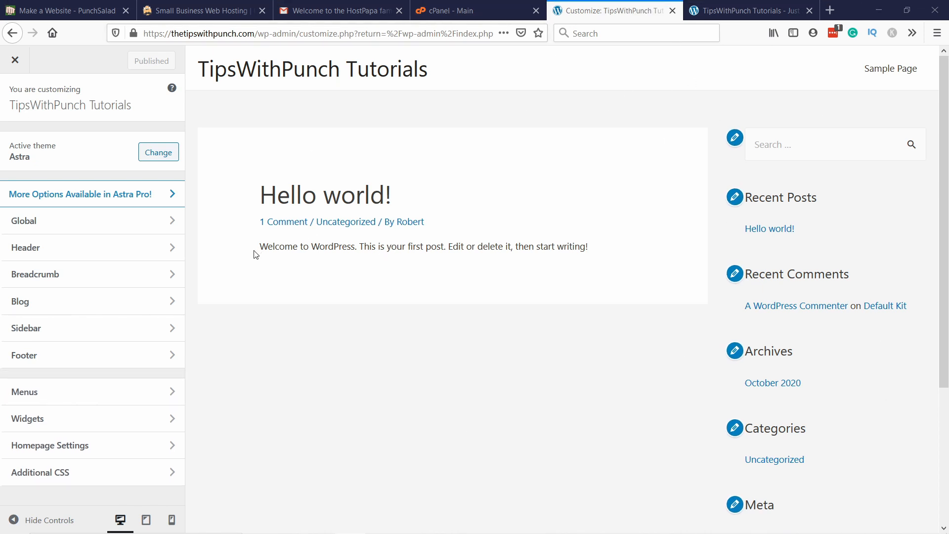
pyautogui.click(65, 222)
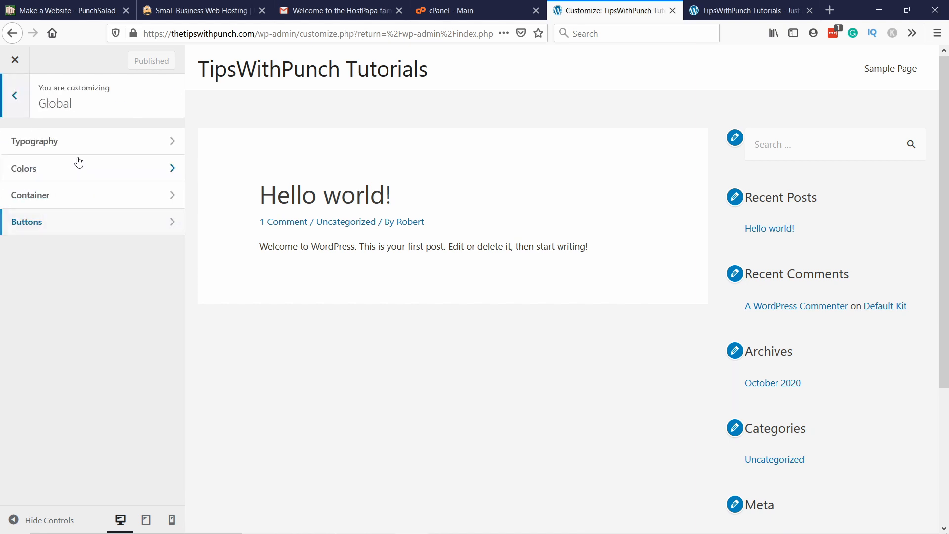
pyautogui.click(49, 142)
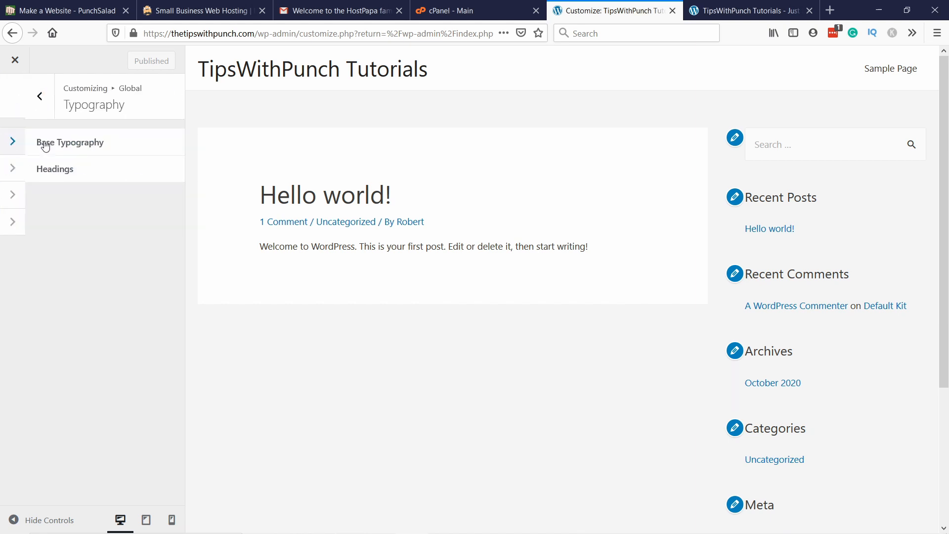
pyautogui.click(75, 144)
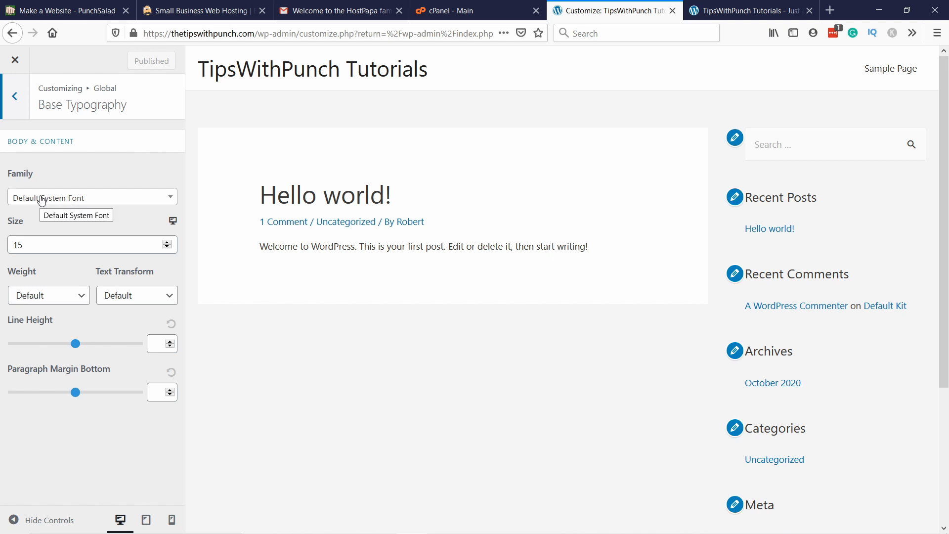
# Step: Set the body and content font family to Spartan and its size to 16, keeping the default text transform
pyautogui.click(69, 197)
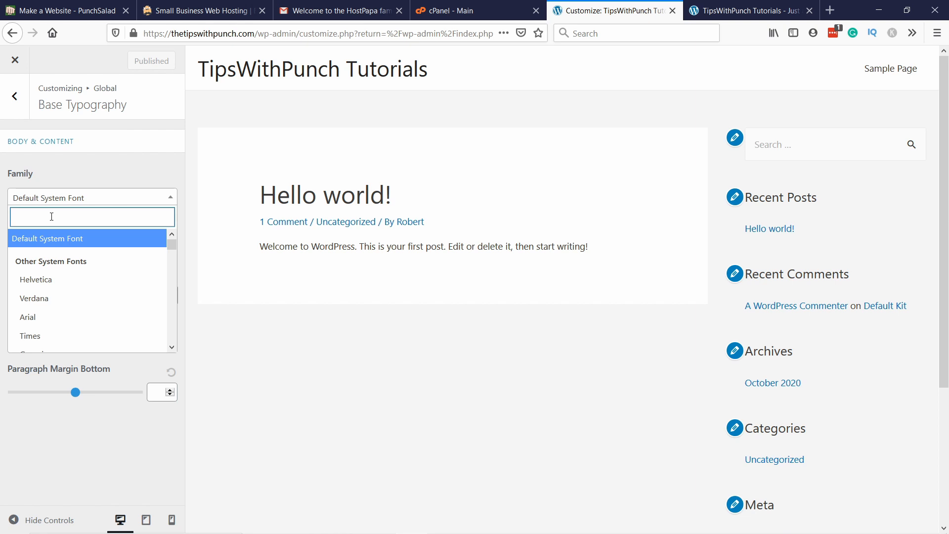
pyautogui.write('sparta')
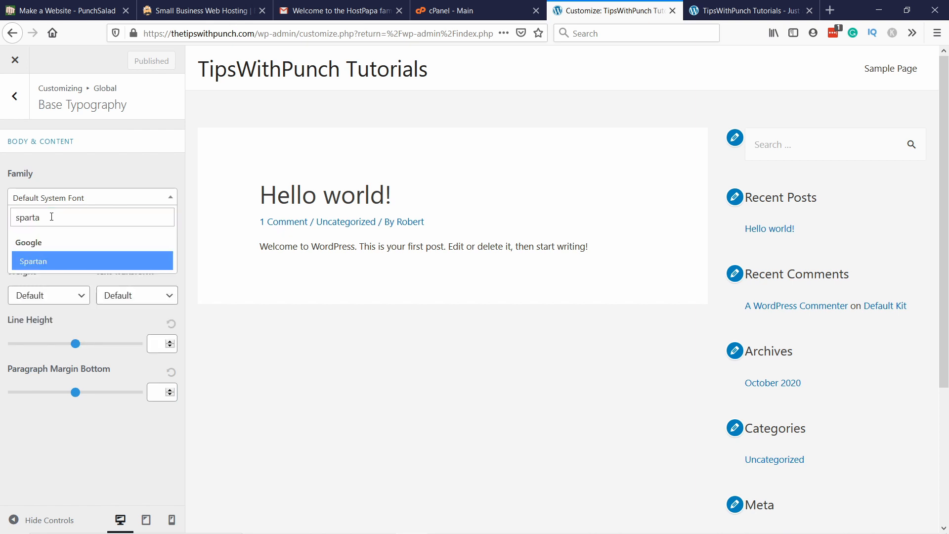
pyautogui.click(36, 262)
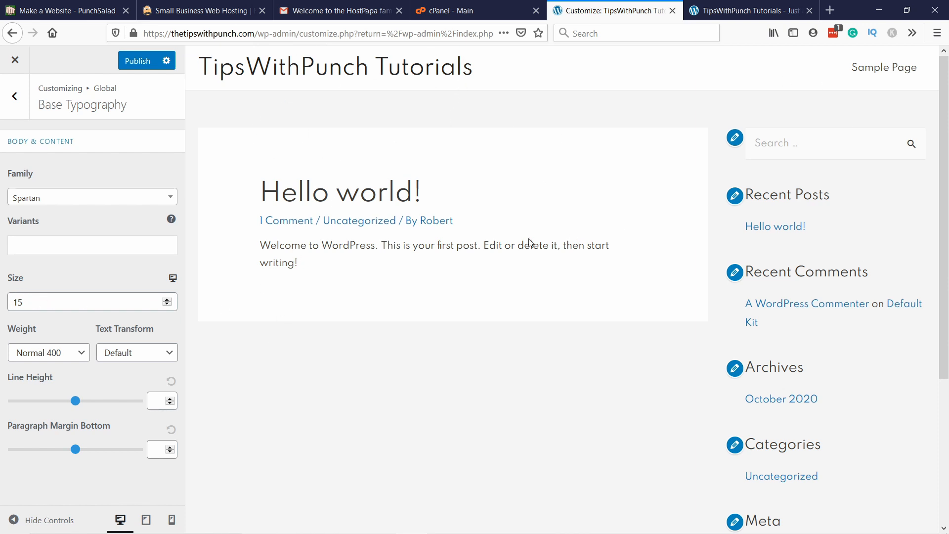
pyautogui.click(30, 304)
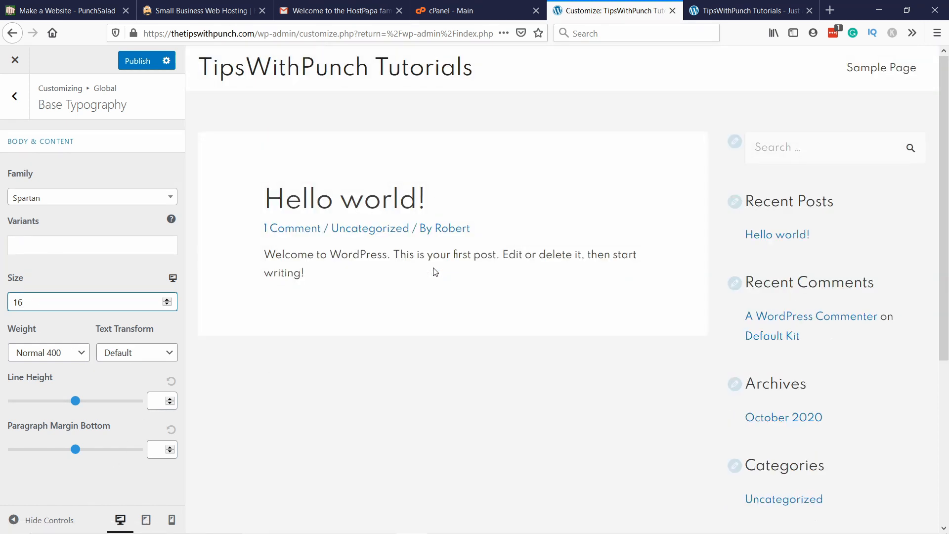
pyautogui.click(151, 355)
pyautogui.click(145, 353)
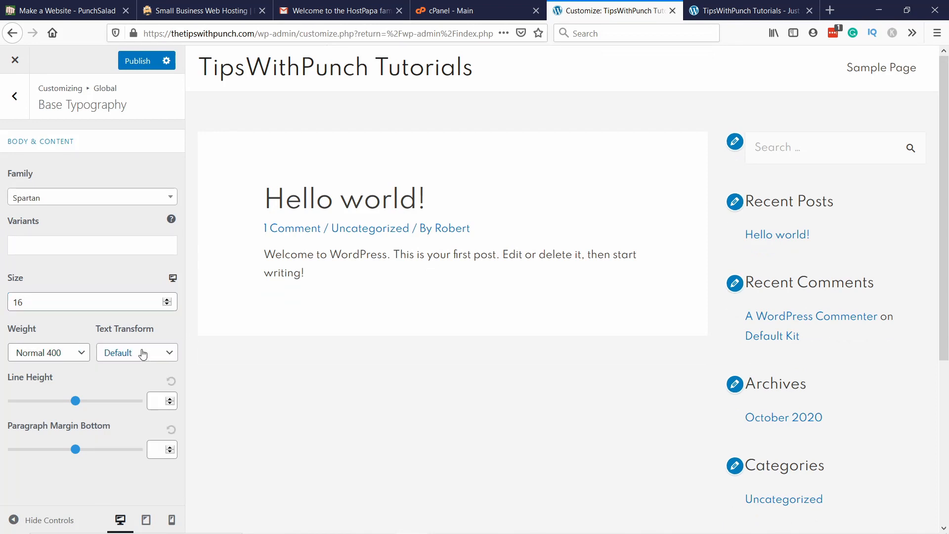
# Step: Examine the global Headings typography settings, including family, size, weight and line height for Heading 1 and Heading 2
pyautogui.click(15, 97)
pyautogui.click(47, 170)
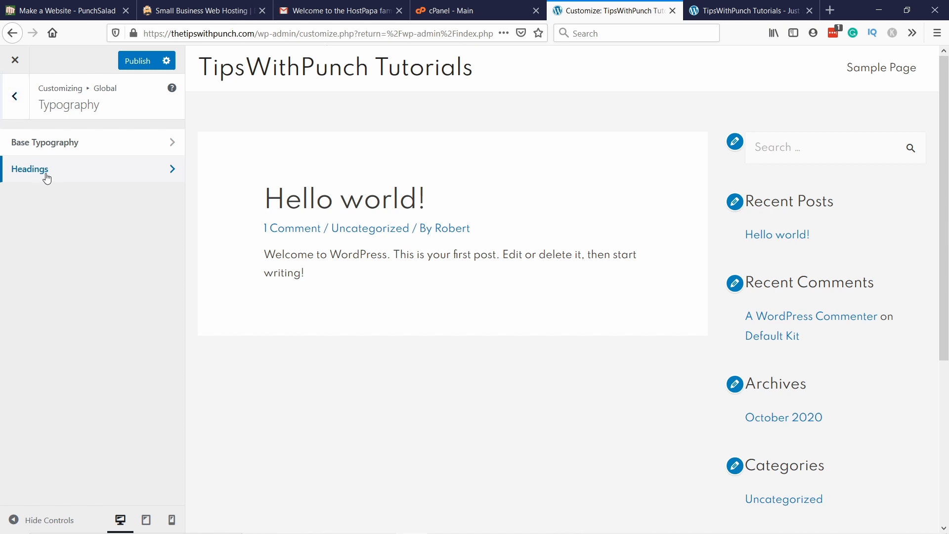
pyautogui.scroll(-5, 82, 330)
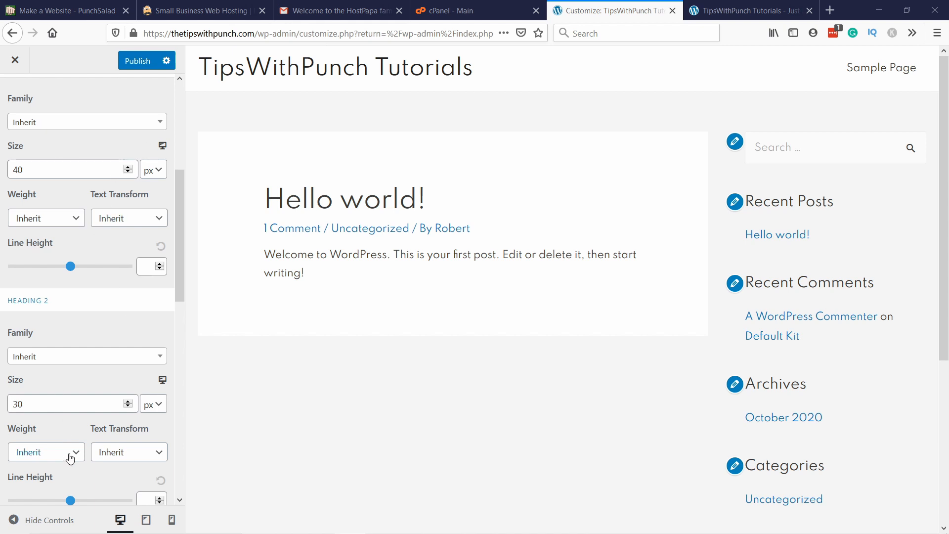
pyautogui.scroll(2, 30, 177)
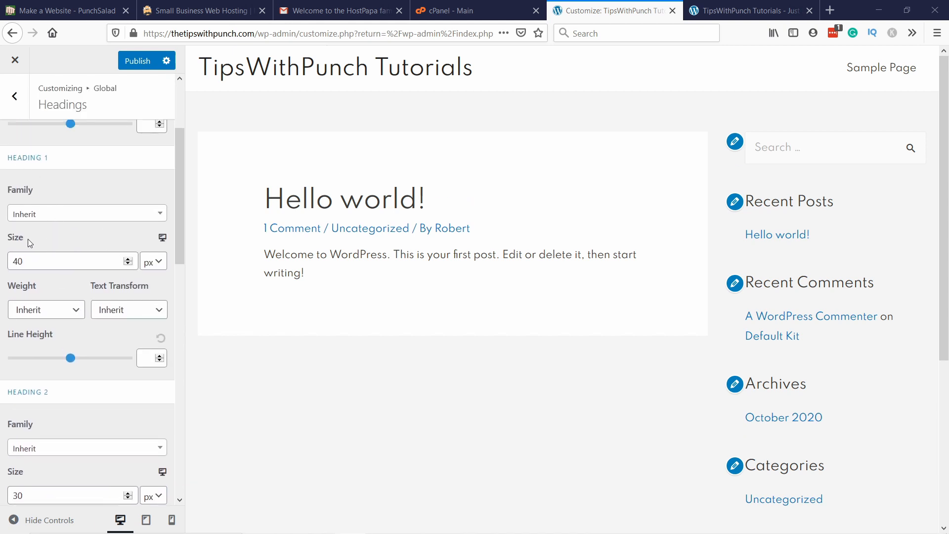
pyautogui.scroll(2, 29, 242)
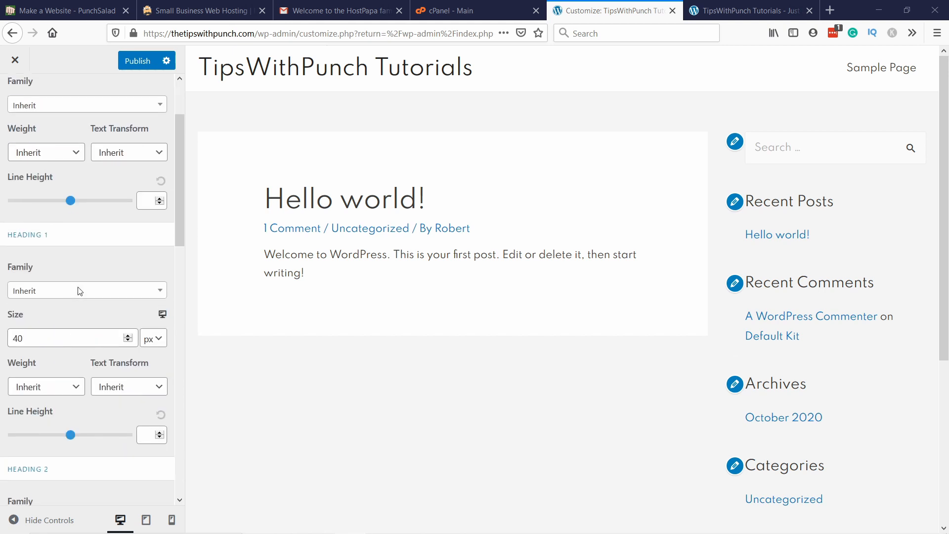
pyautogui.scroll(-5, 80, 291)
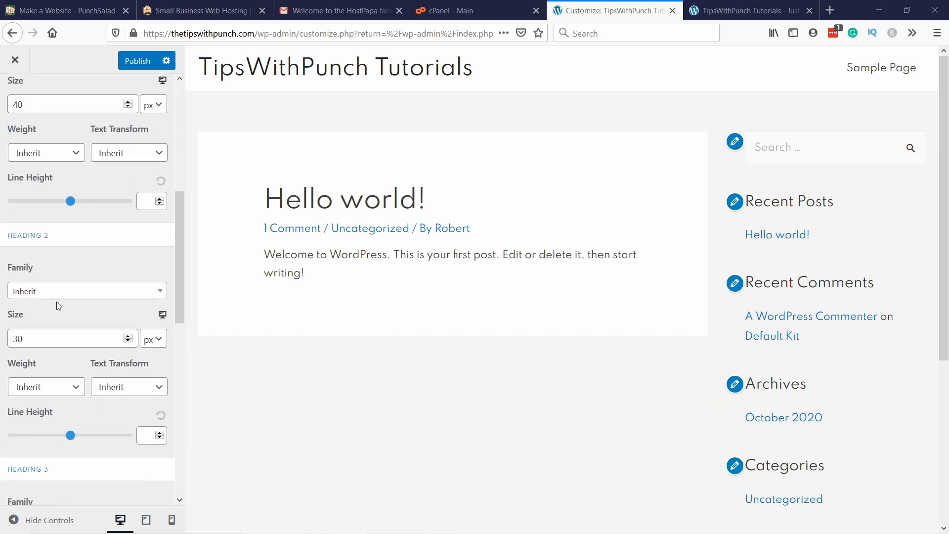
pyautogui.scroll(-2, 57, 304)
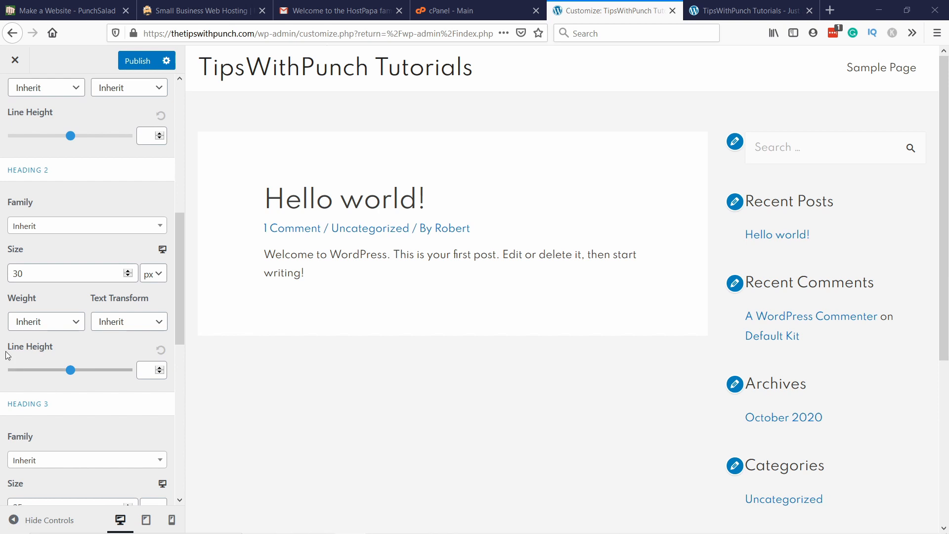
pyautogui.scroll(6, 29, 89)
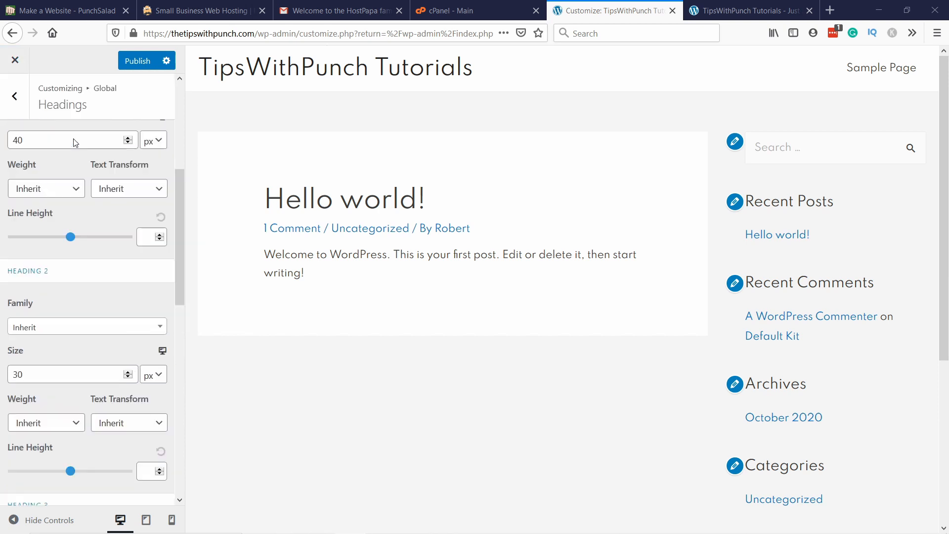
# Step: Leave the Headings typography settings and open the global Base Colors settings
pyautogui.click(12, 99)
pyautogui.click(19, 104)
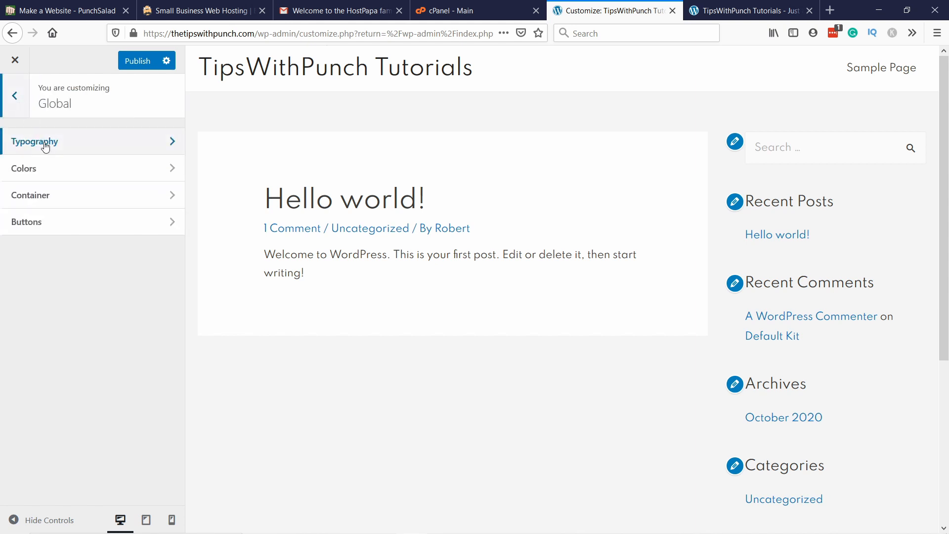
pyautogui.click(44, 169)
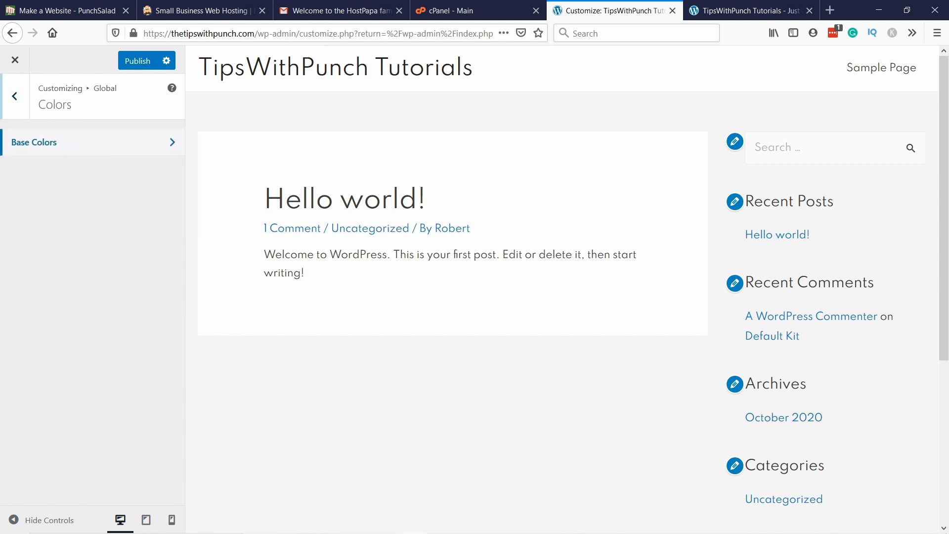
pyautogui.click(35, 142)
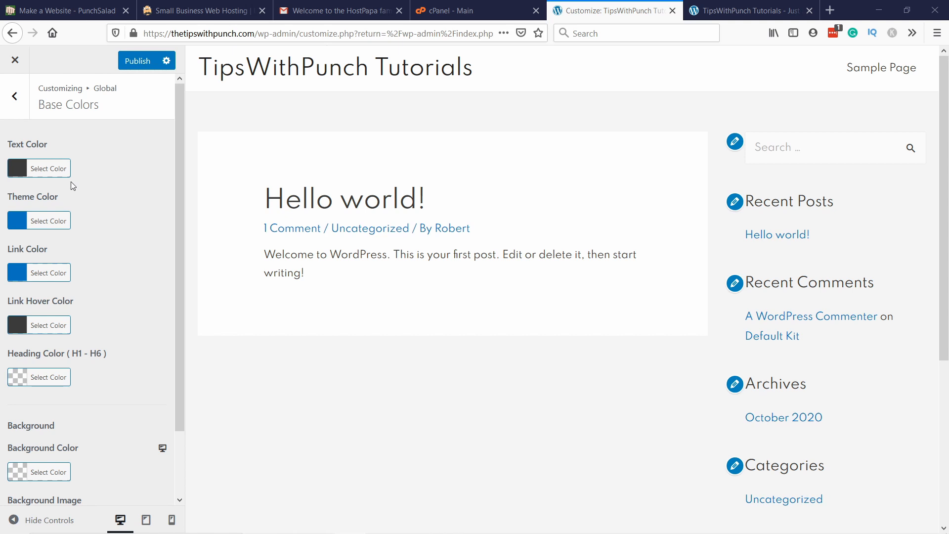
# Step: Set the site's base text color to white (#ffffff)
pyautogui.click(20, 171)
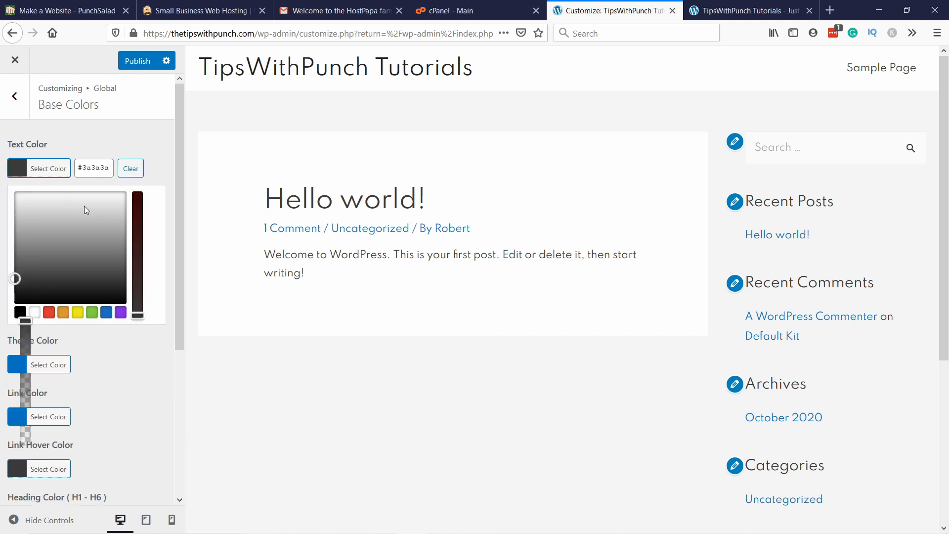
pyautogui.moveTo(84, 206); pyautogui.dragTo(15, 192)
pyautogui.click(17, 171)
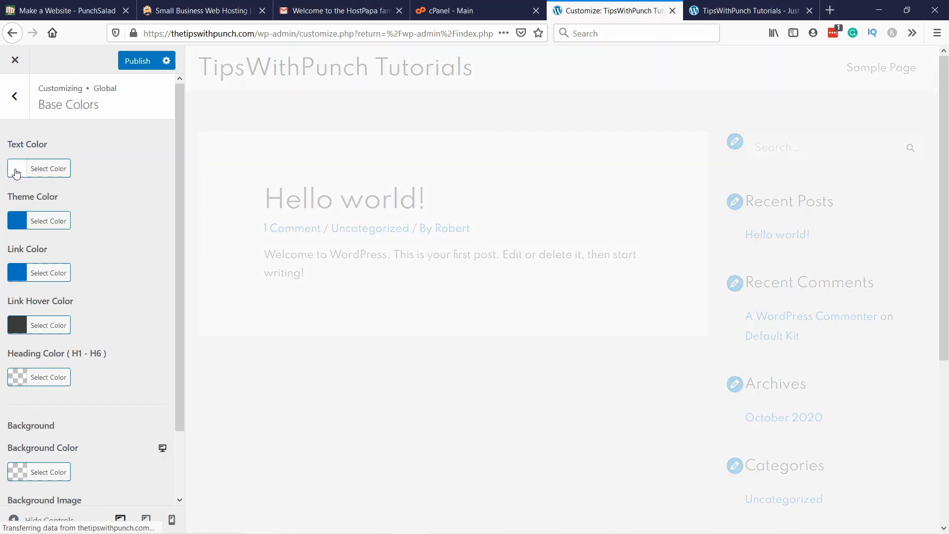
pyautogui.click(17, 170)
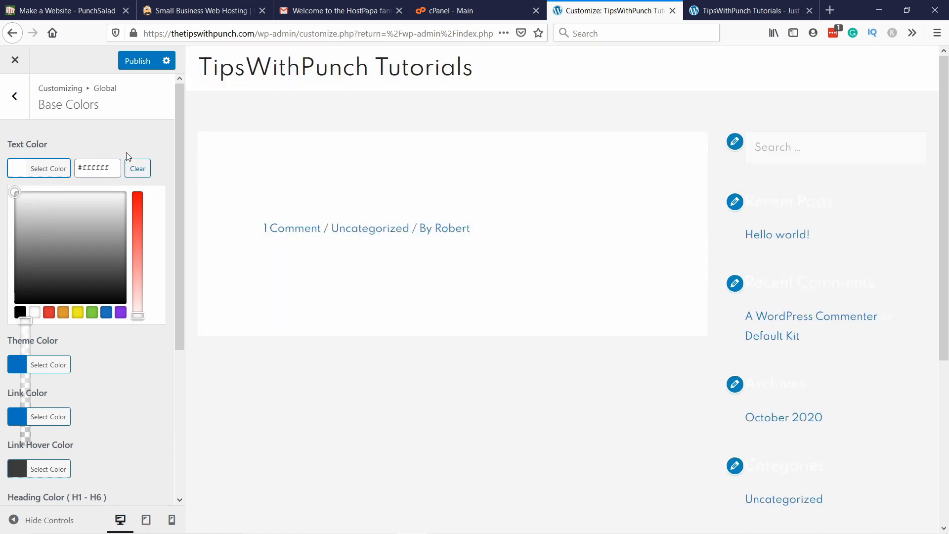
pyautogui.click(85, 148)
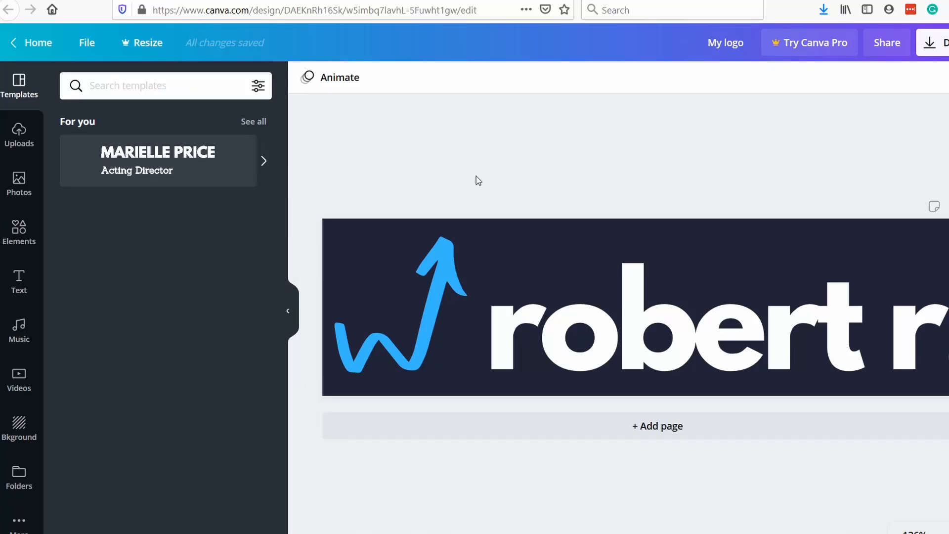
# Step: Copy the hex color code of the blue arrow in the Canva logo design
pyautogui.click(441, 279)
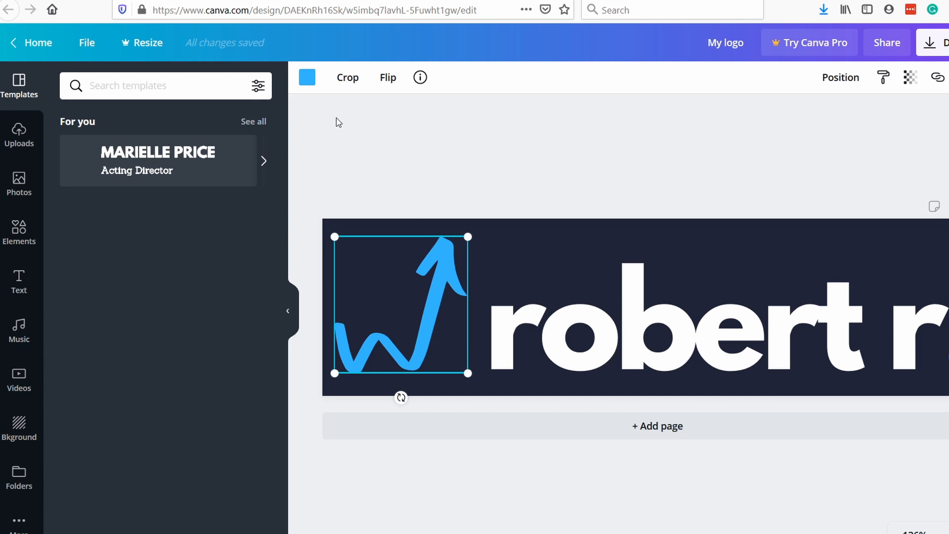
pyautogui.click(307, 78)
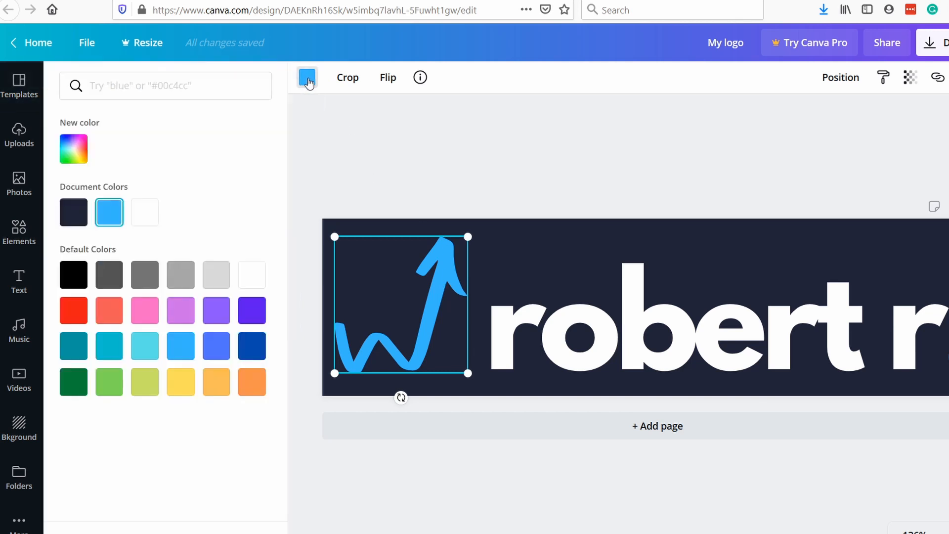
pyautogui.click(74, 149)
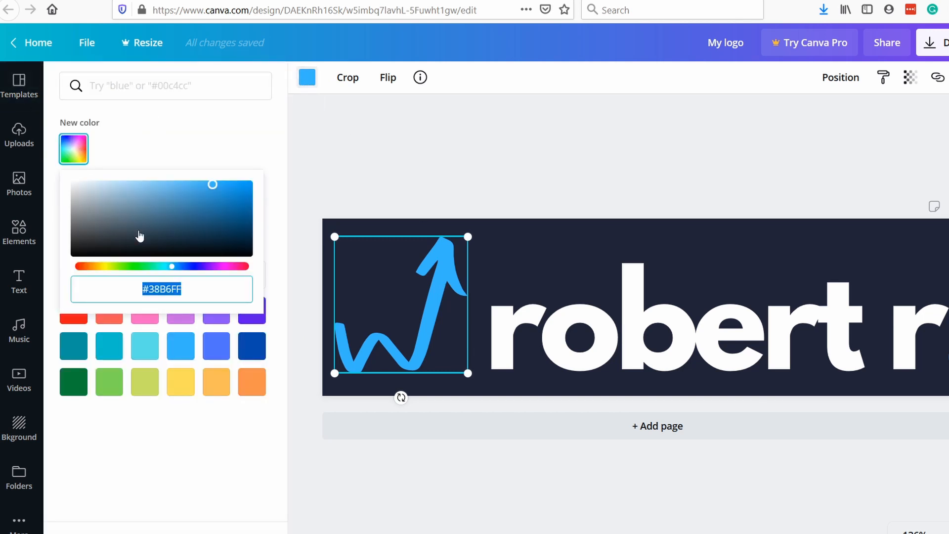
pyautogui.click(167, 289)
pyautogui.moveTo(182, 288); pyautogui.dragTo(129, 282)
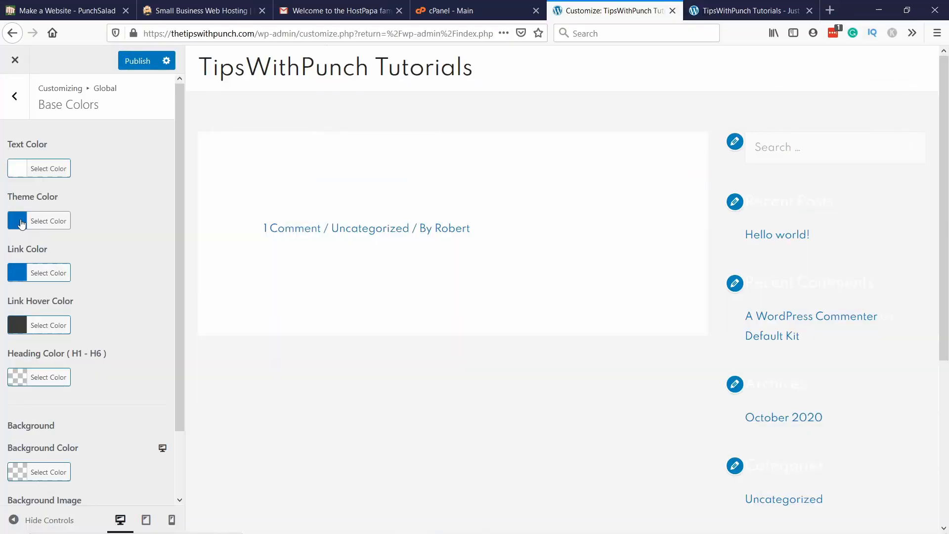
# Step: Back in the WordPress customizer, set the theme color to the copied logo blue, #38b6ff
pyautogui.click(21, 226)
pyautogui.click(91, 222)
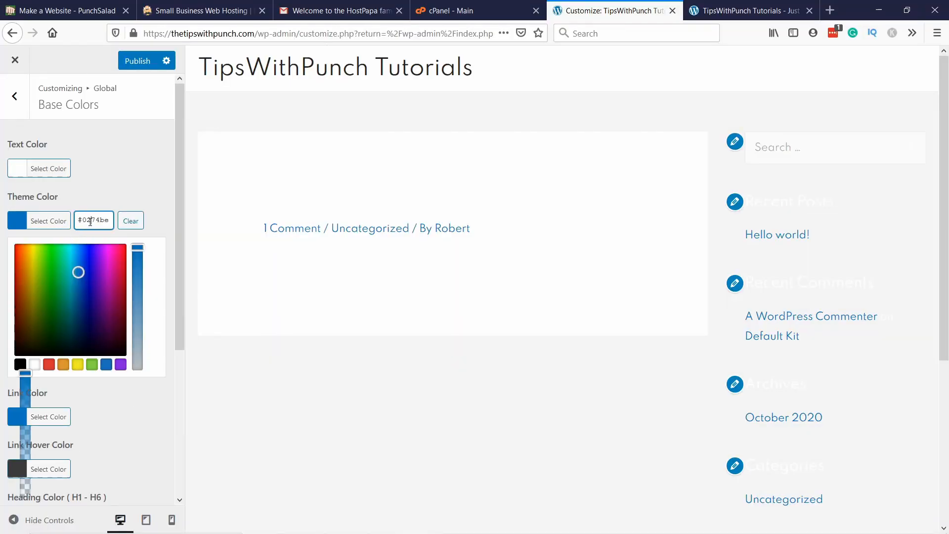
pyautogui.hotkey('ctrl', 'a')
pyautogui.write('#38b6ff')
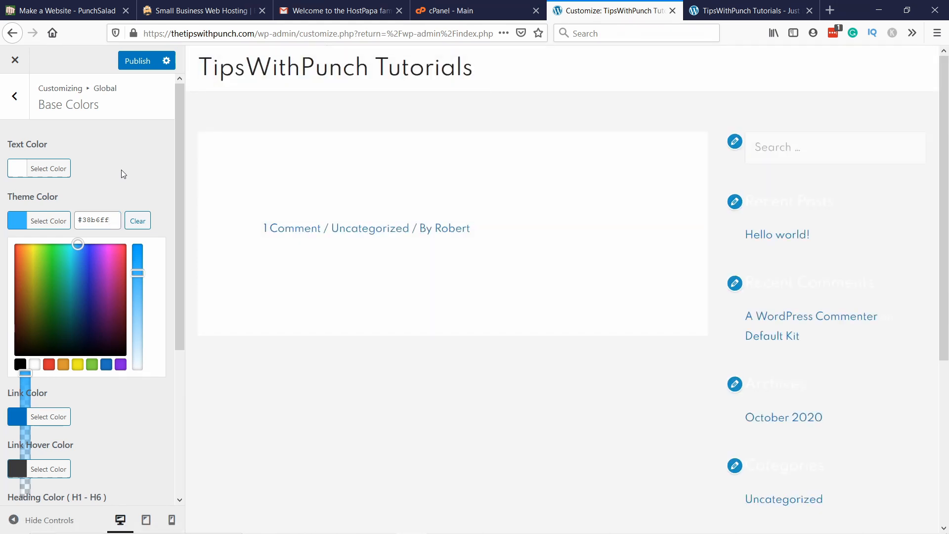
pyautogui.click(122, 170)
# Step: Set the link color to the same logo blue, #38b6ff
pyautogui.click(16, 277)
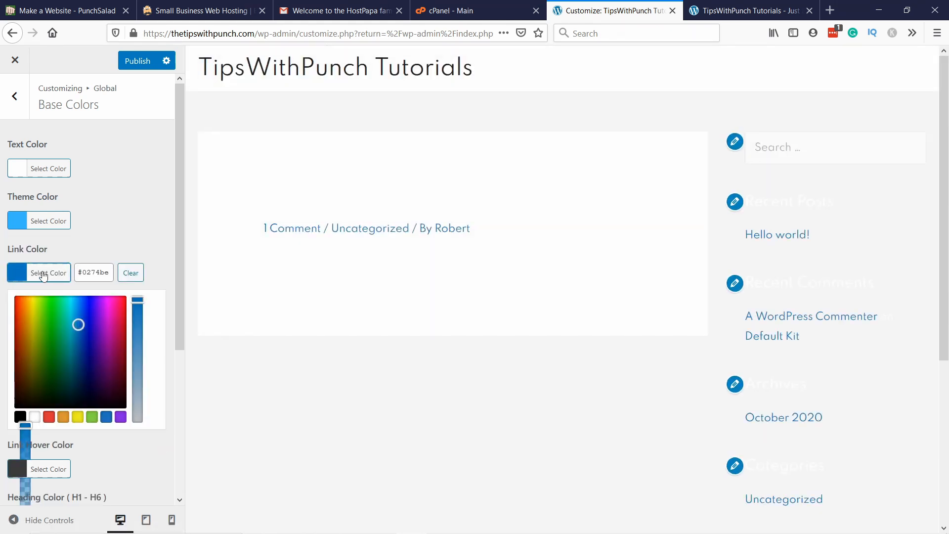
pyautogui.click(103, 272)
pyautogui.press('capslock')
pyautogui.press('capslock')
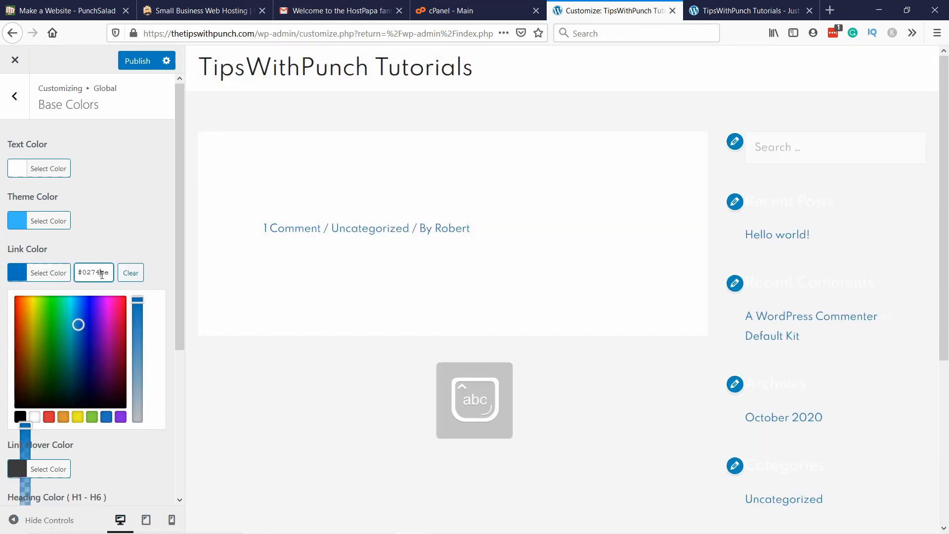
pyautogui.hotkey('ctrl', 'a')
pyautogui.write('#38b6ff')
pyautogui.click(115, 220)
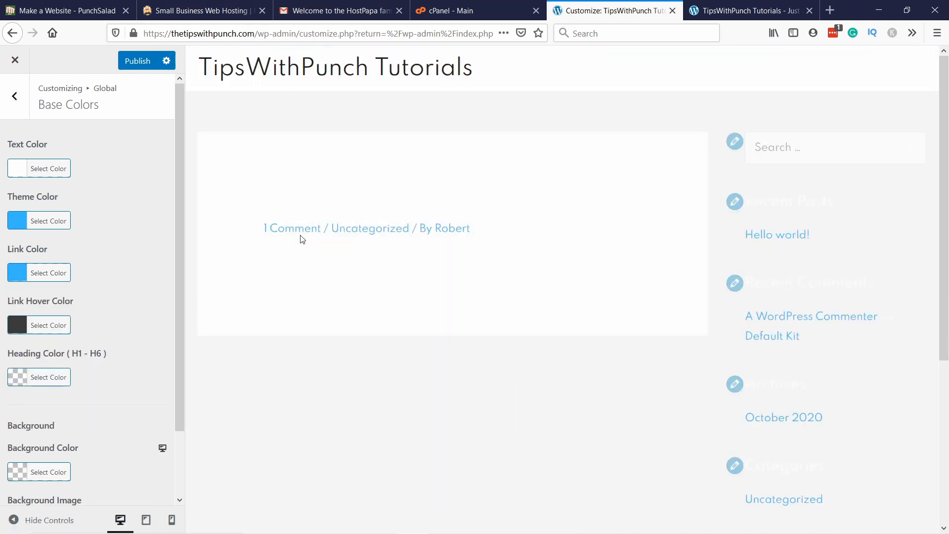
# Step: Set the link hover color starting from #38b6ff and shift it to the deeper blue #2643ff
pyautogui.click(45, 324)
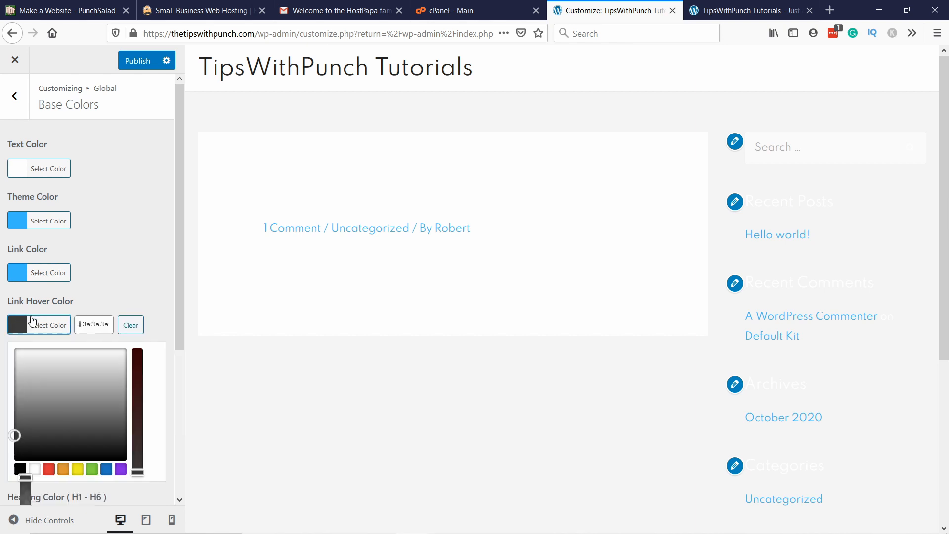
pyautogui.click(89, 325)
pyautogui.write('#38b6ff')
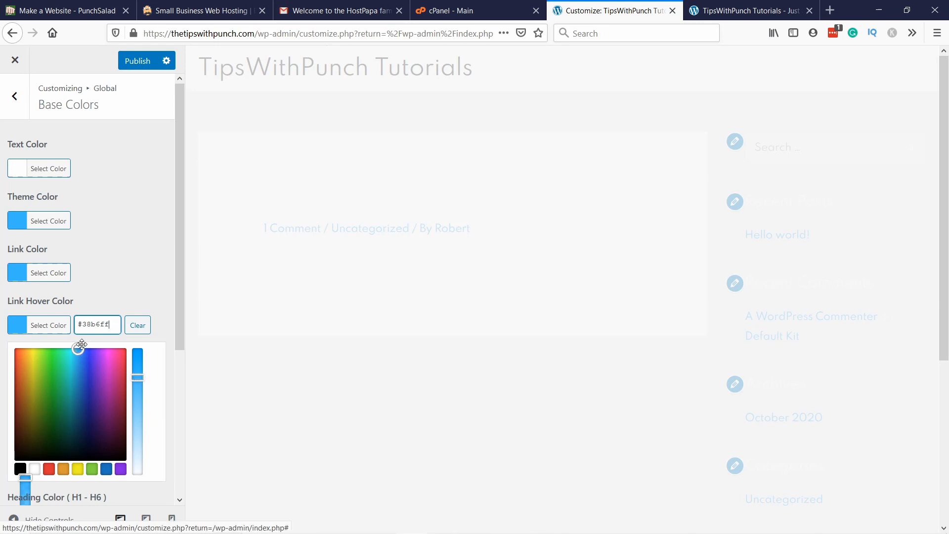
pyautogui.moveTo(77, 349); pyautogui.dragTo(87, 348)
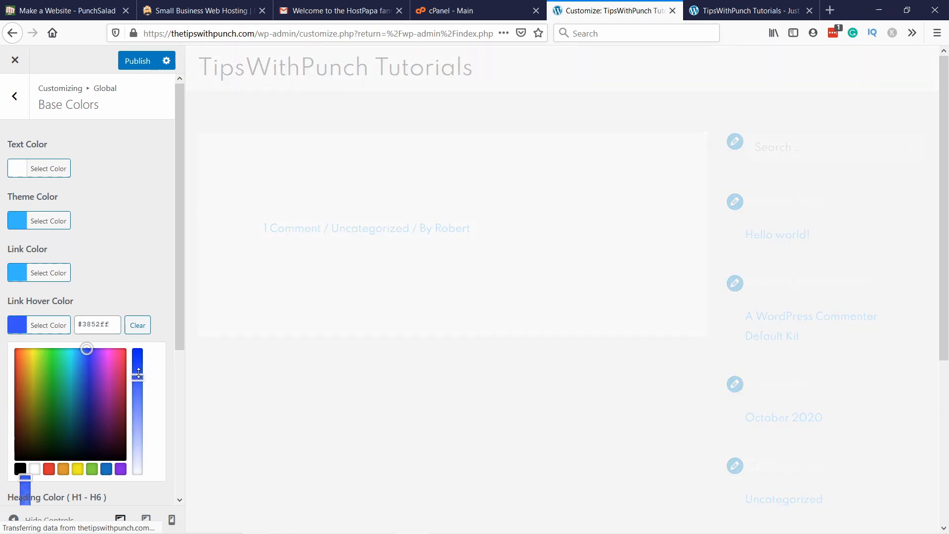
pyautogui.moveTo(138, 378); pyautogui.dragTo(138, 369)
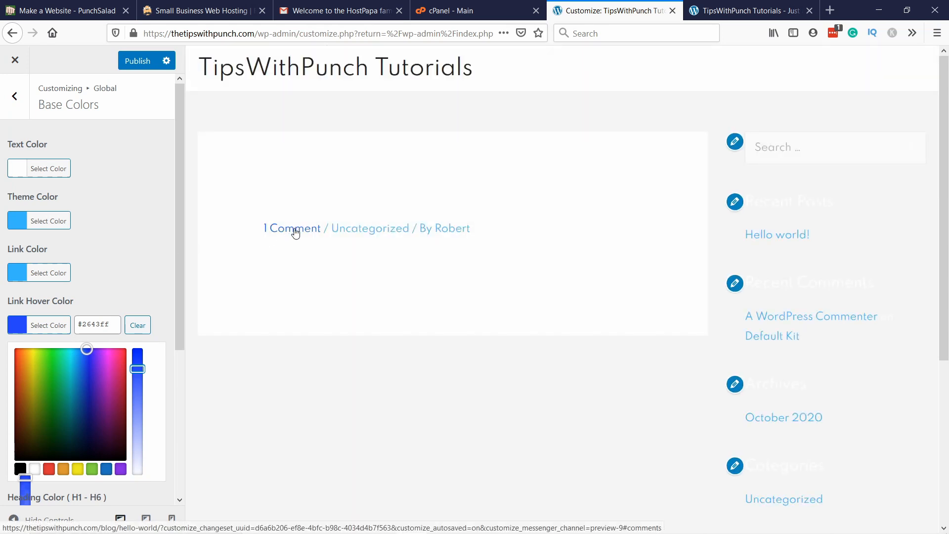
pyautogui.click(130, 234)
# Step: Set the heading color for H1 to H6 to white
pyautogui.scroll(-2, 119, 223)
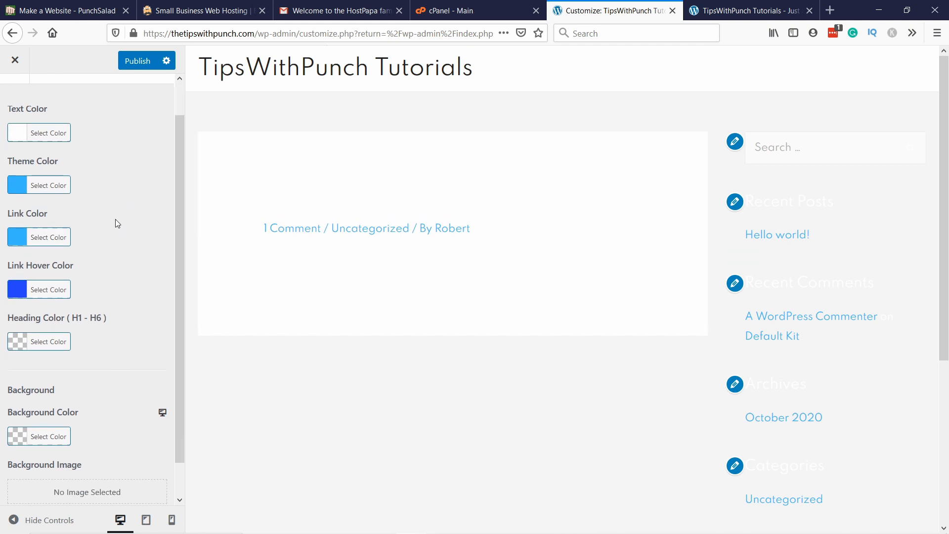
pyautogui.scroll(2, 99, 184)
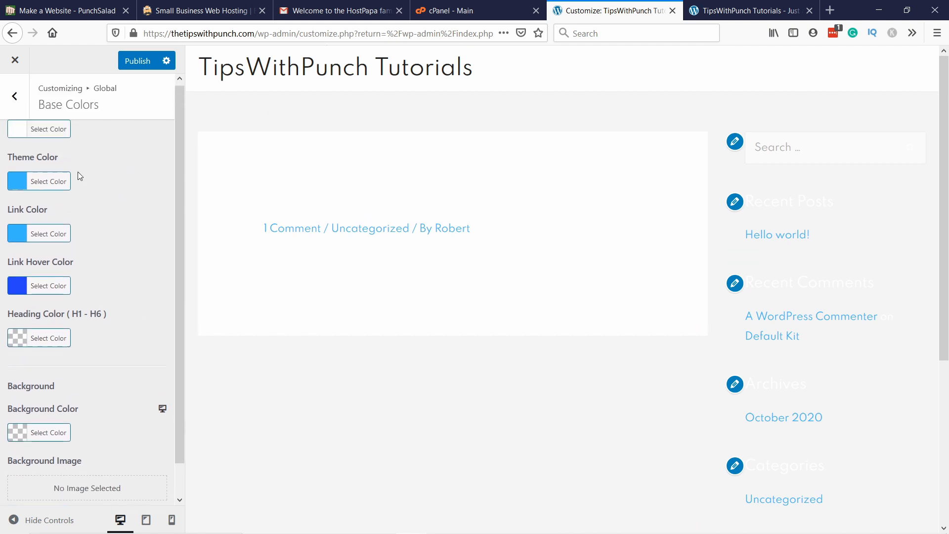
pyautogui.click(22, 382)
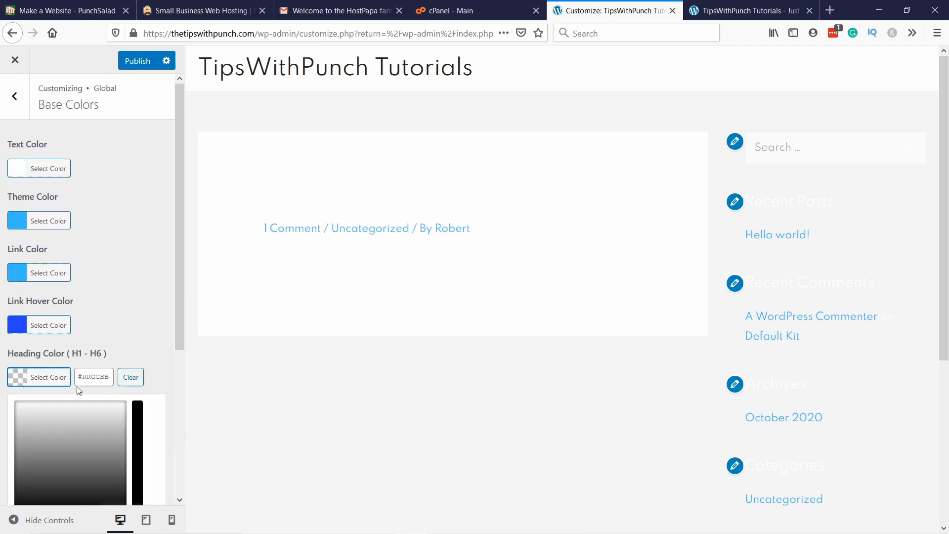
pyautogui.click(23, 381)
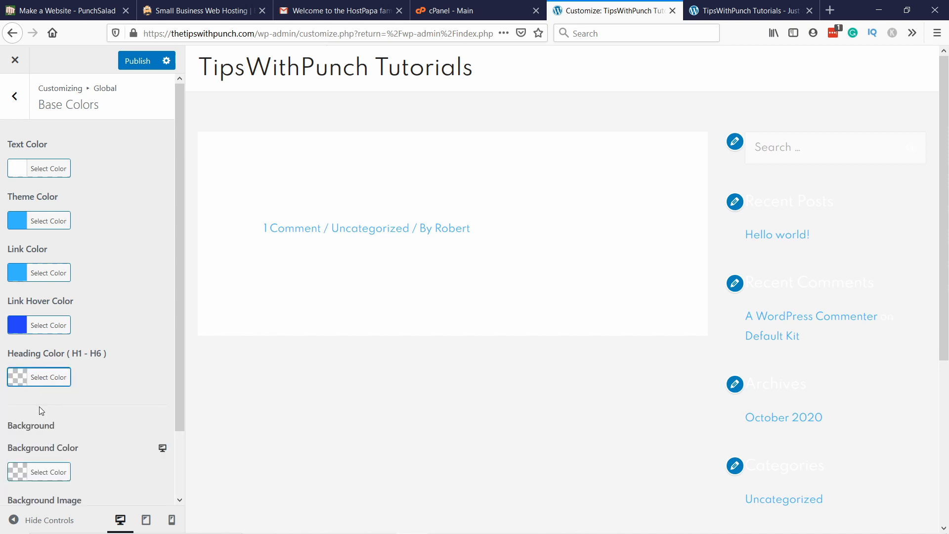
pyautogui.click(24, 382)
pyautogui.scroll(-3, 65, 416)
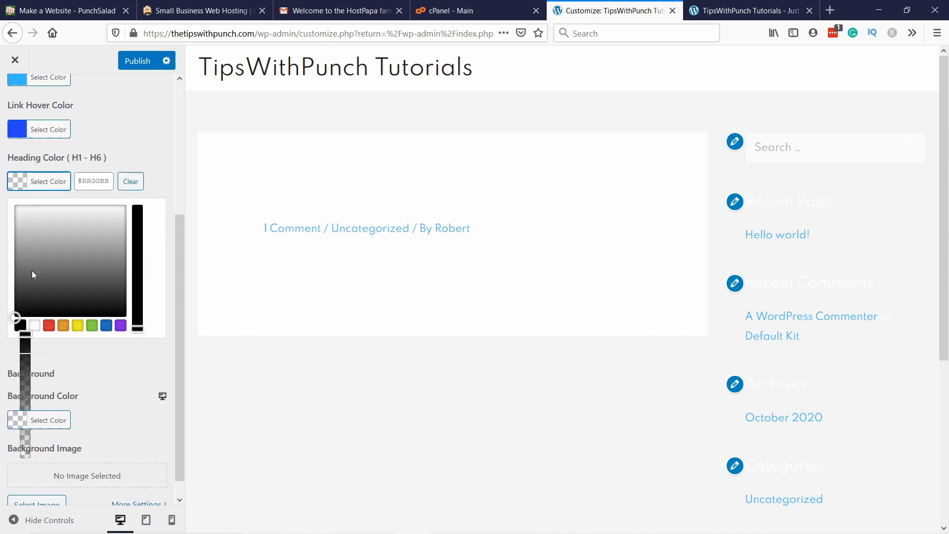
pyautogui.click(33, 324)
pyautogui.click(141, 154)
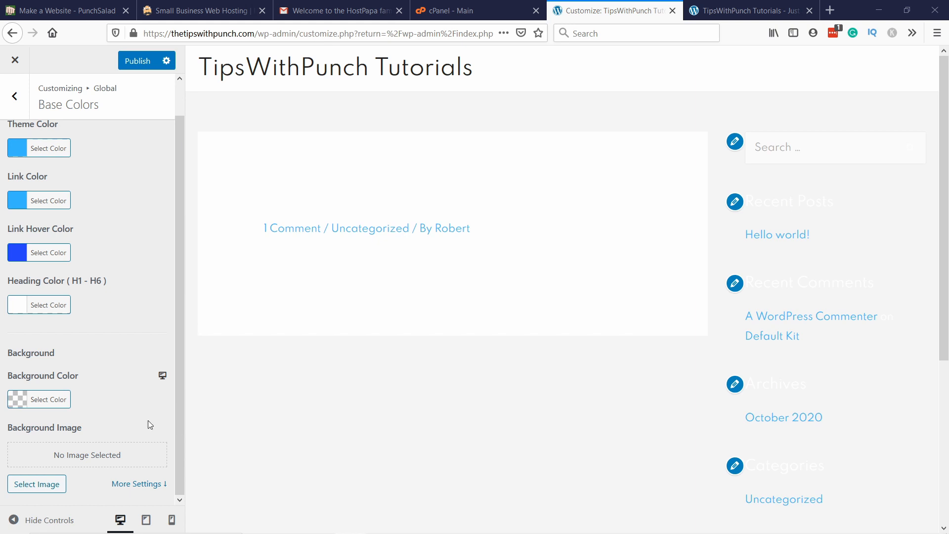
# Step: Set the site's background color to the dark navy #1f2235
pyautogui.click(17, 400)
pyautogui.click(92, 400)
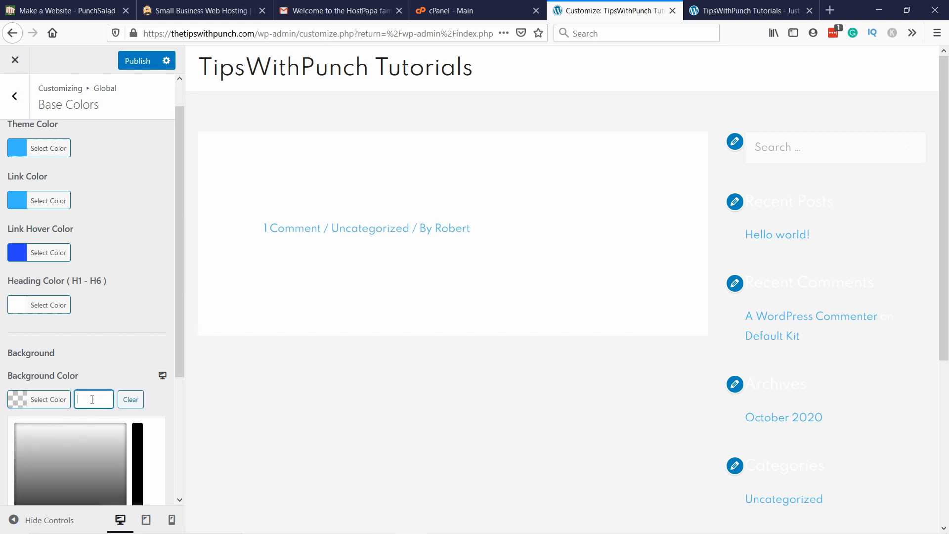
pyautogui.write('#1f2235')
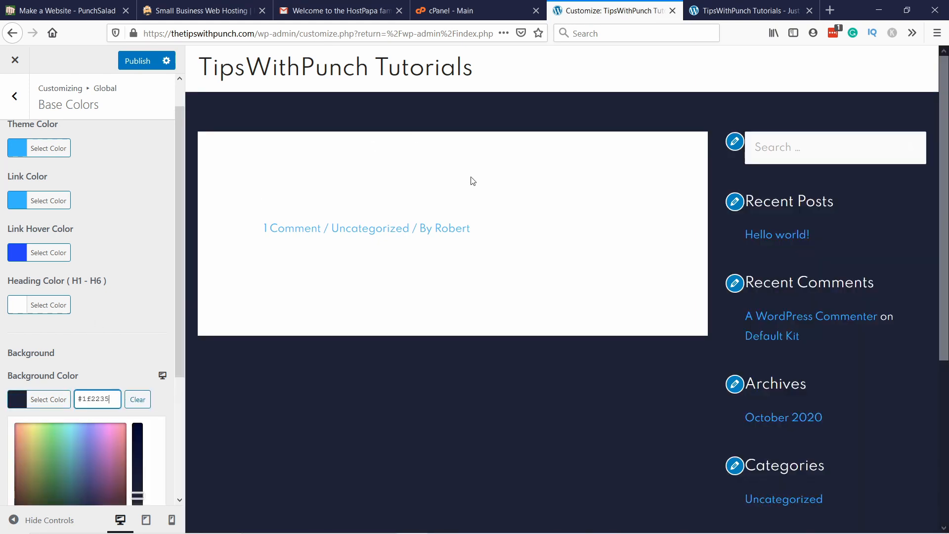
pyautogui.scroll(-4, 606, 340)
pyautogui.scroll(4, 411, 287)
pyautogui.scroll(-3, 81, 287)
pyautogui.click(109, 217)
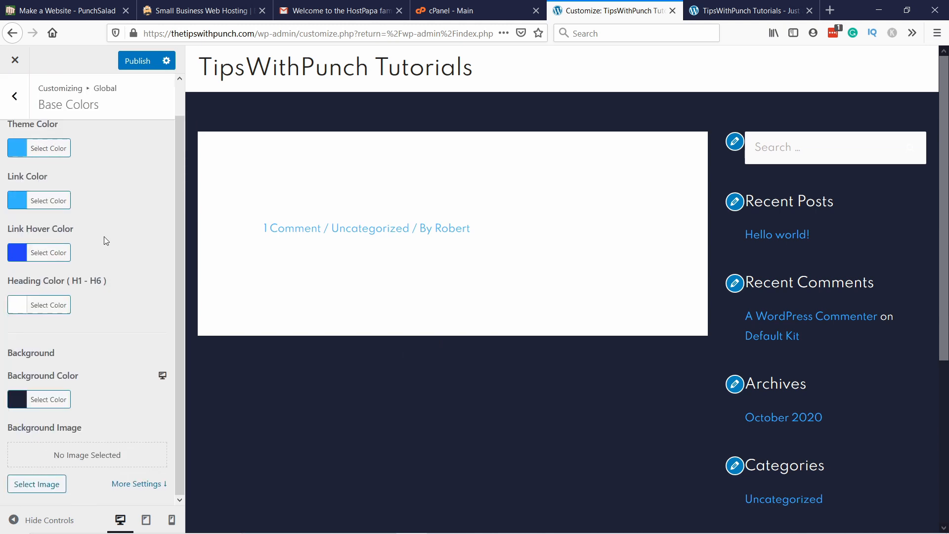
# Step: Publish the base color changes and open the global button settings
pyautogui.click(139, 67)
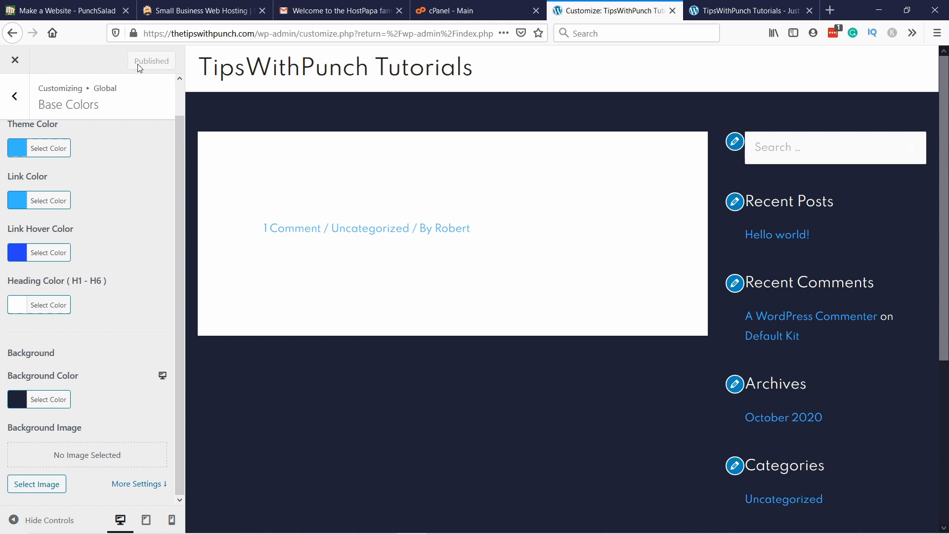
pyautogui.click(16, 97)
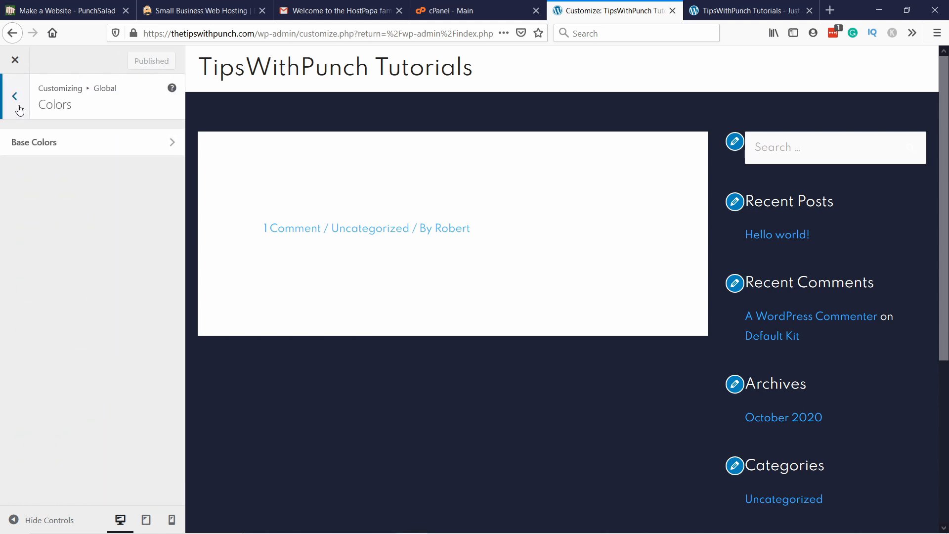
pyautogui.click(18, 111)
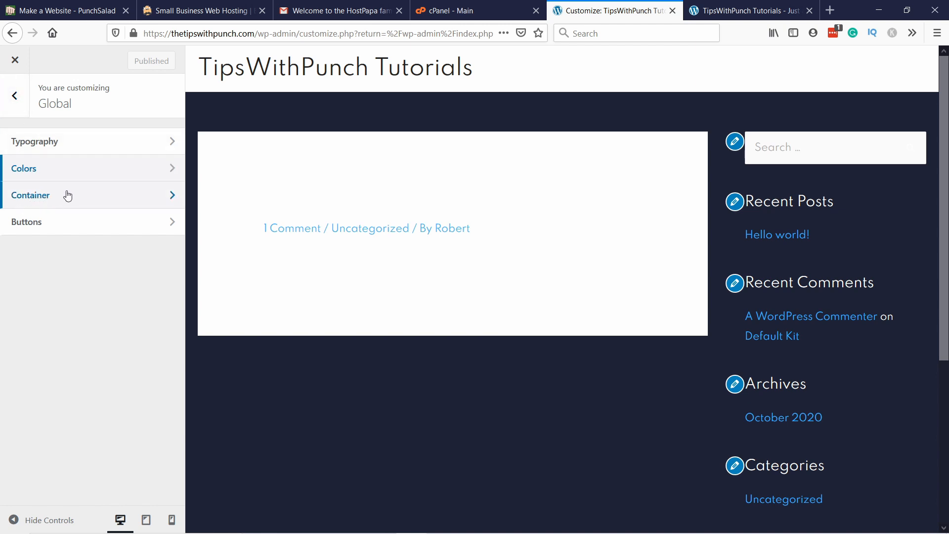
pyautogui.click(57, 223)
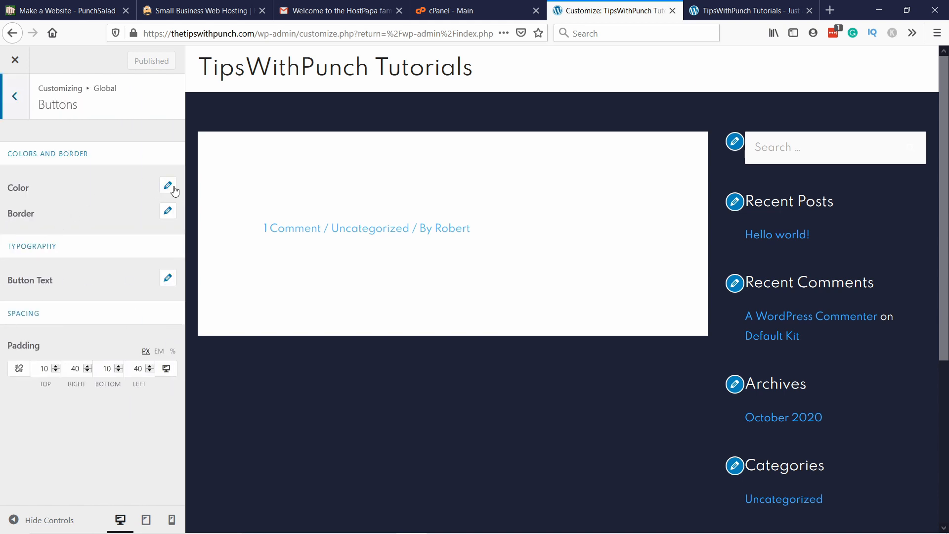
# Step: Set the buttons' normal text color to white, #ffffff
pyautogui.click(169, 186)
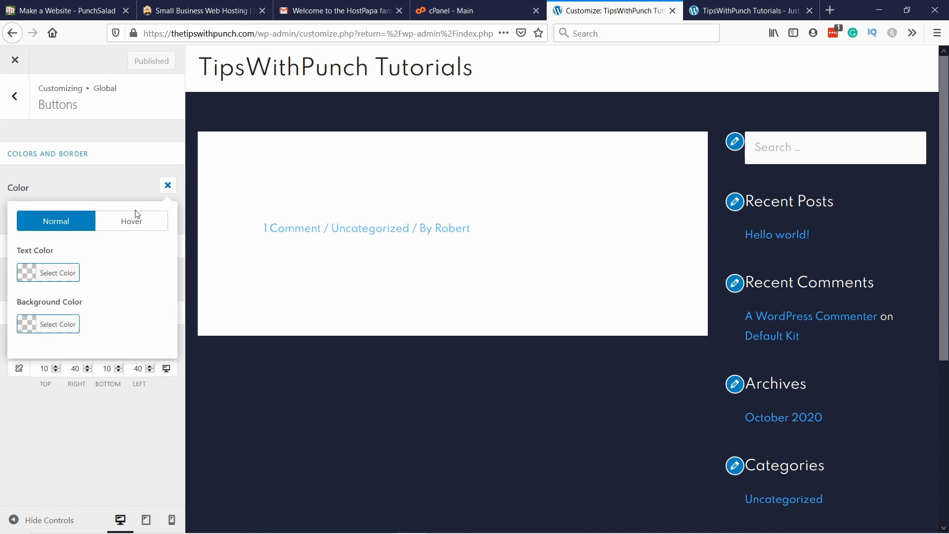
pyautogui.click(29, 280)
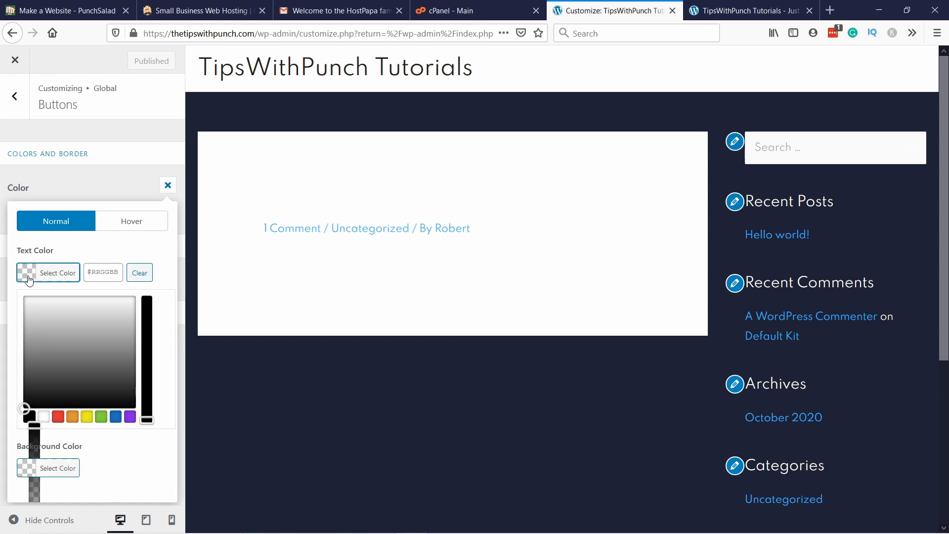
pyautogui.click(43, 417)
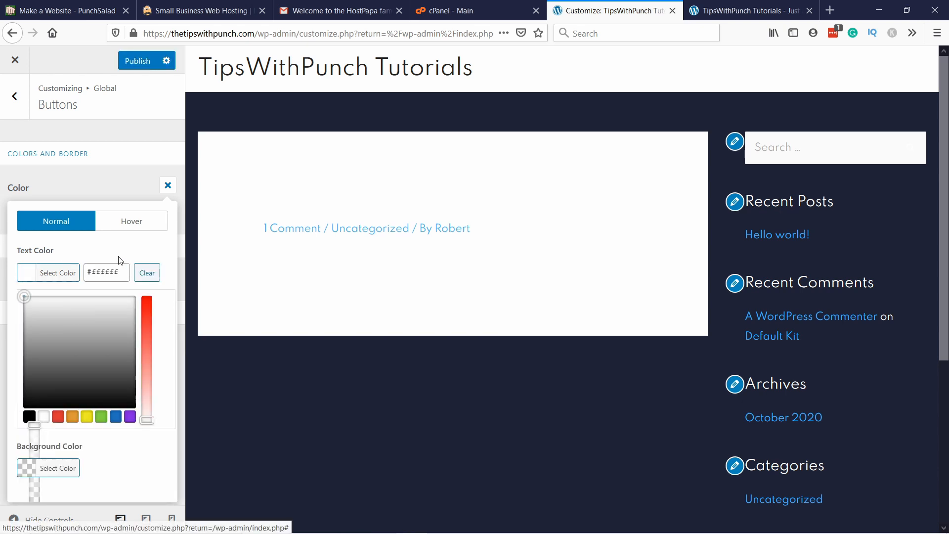
pyautogui.click(69, 253)
# Step: Set the buttons' normal background color to the logo blue, #38b6ff
pyautogui.click(59, 324)
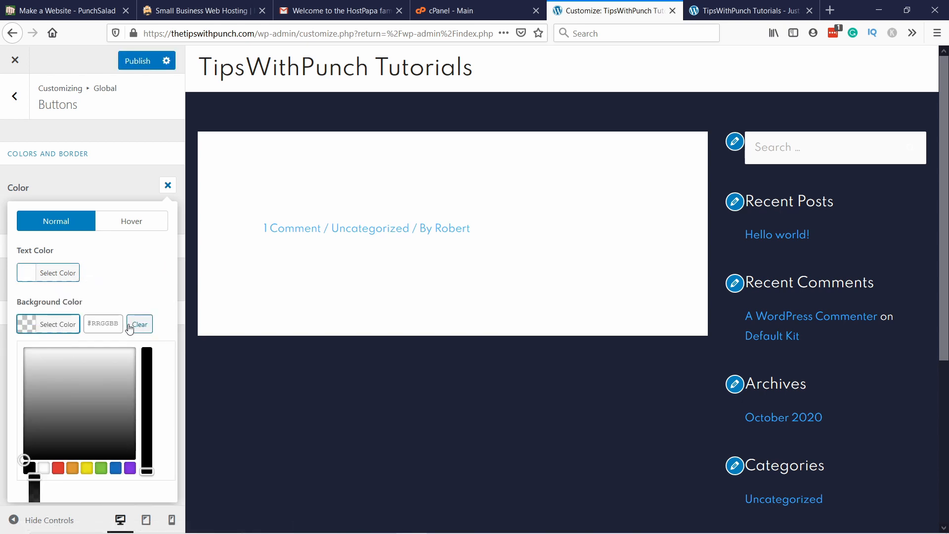
pyautogui.click(104, 324)
pyautogui.write('#38b6ff')
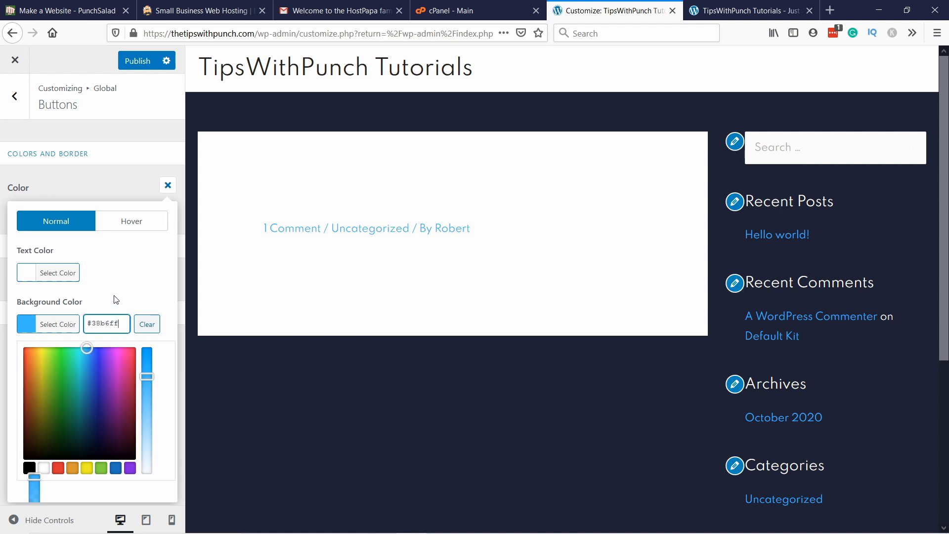
pyautogui.click(106, 311)
pyautogui.click(120, 174)
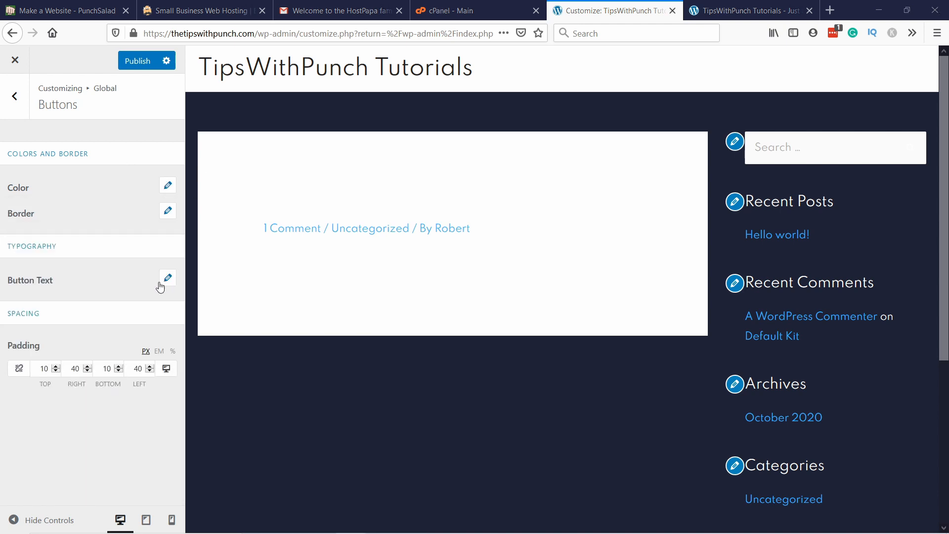
# Step: Look through the global button text typography options, including the font family list and the size setting
pyautogui.click(166, 280)
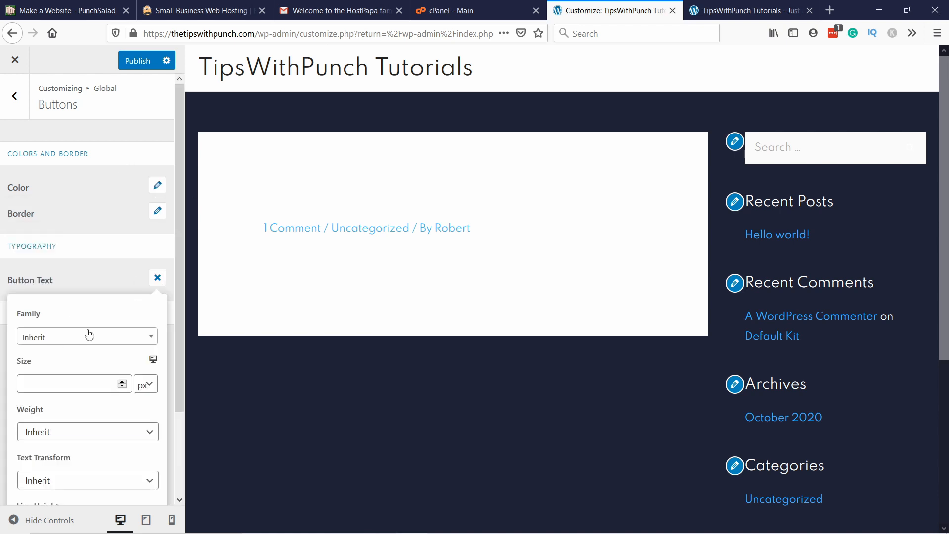
pyautogui.click(59, 336)
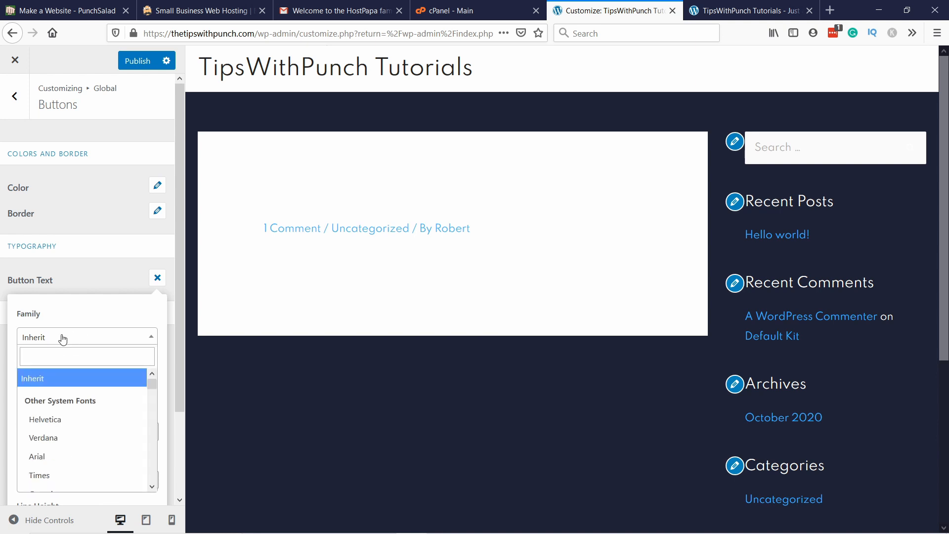
pyautogui.click(64, 278)
pyautogui.click(75, 269)
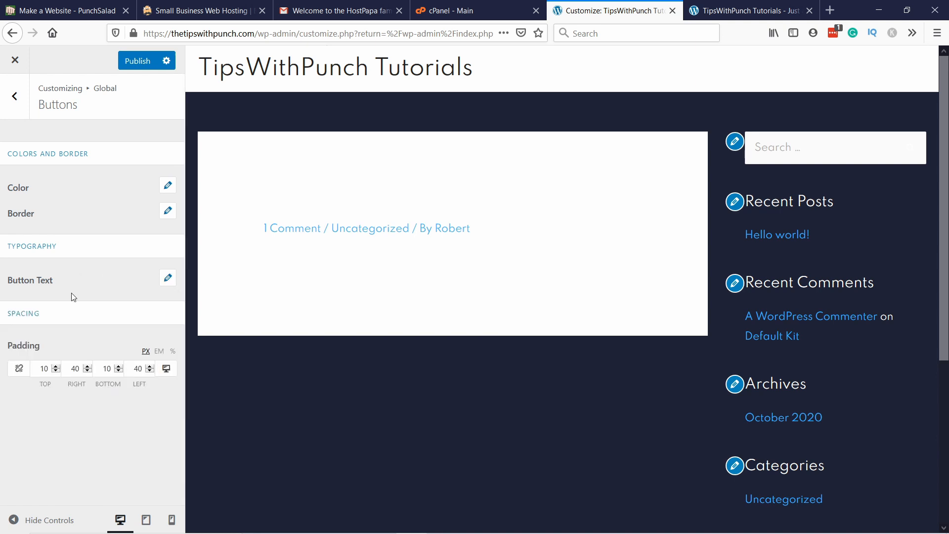
pyautogui.click(168, 278)
pyautogui.scroll(-2, 63, 286)
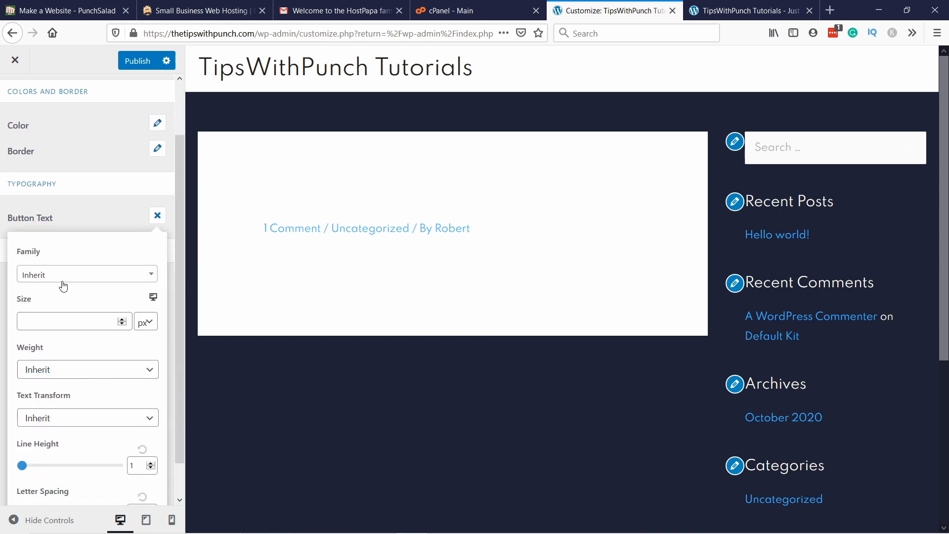
pyautogui.click(79, 322)
pyautogui.click(85, 204)
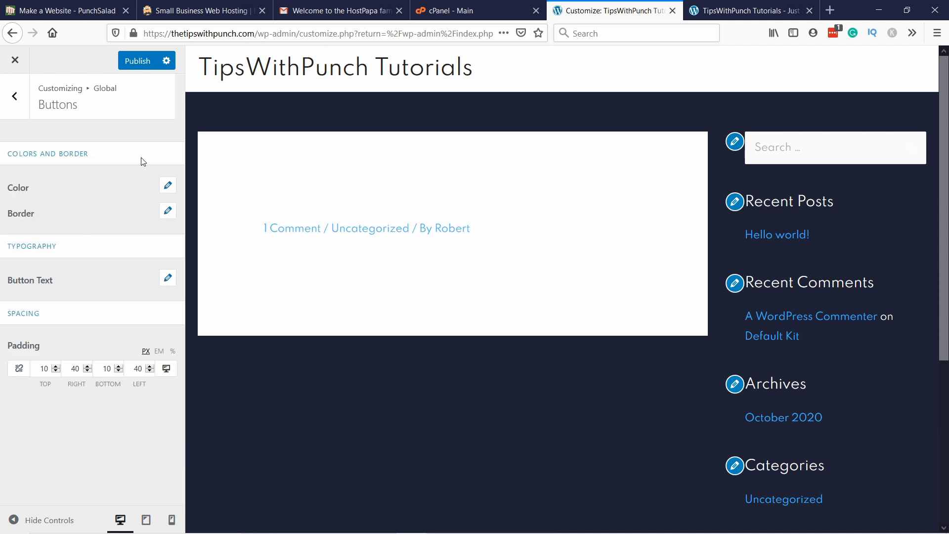
# Step: Publish the button color changes and open the header's site identity settings
pyautogui.click(138, 62)
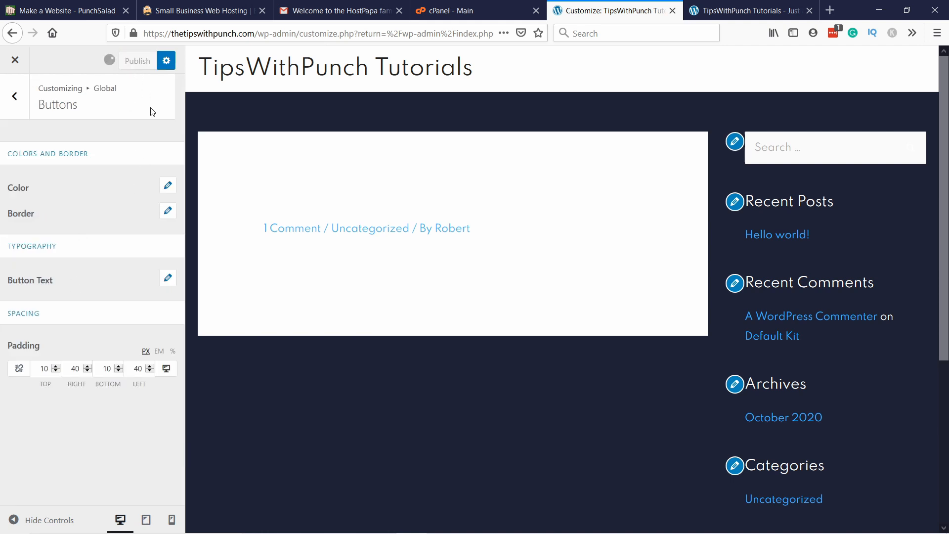
pyautogui.click(9, 103)
pyautogui.click(16, 107)
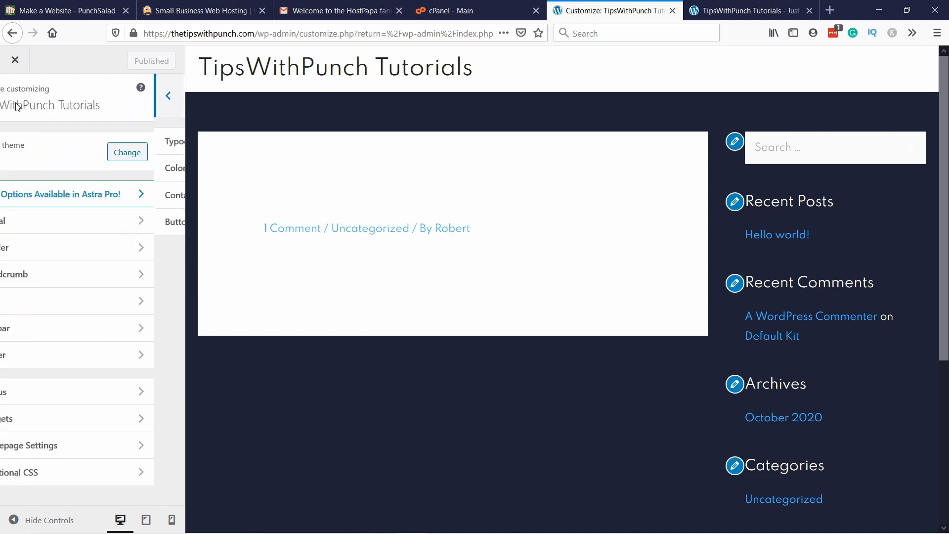
pyautogui.click(62, 254)
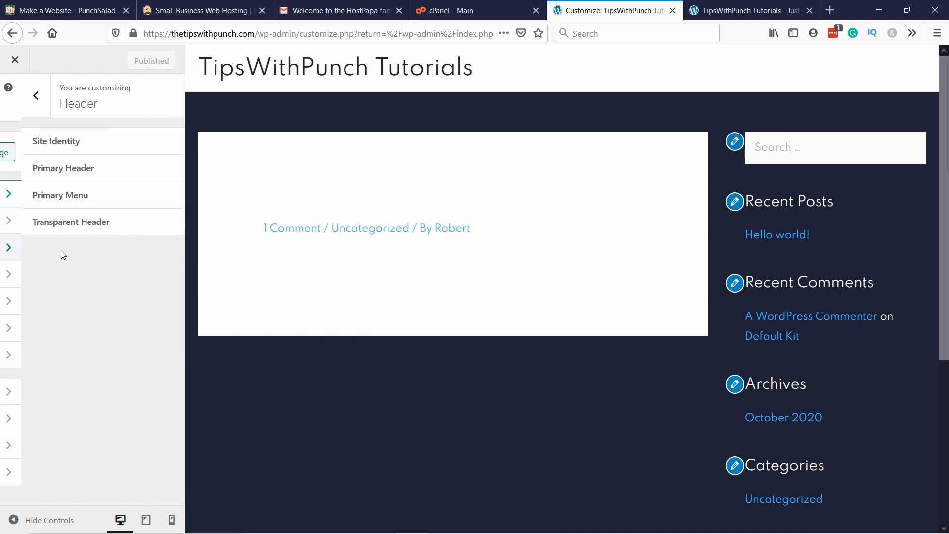
pyautogui.click(67, 147)
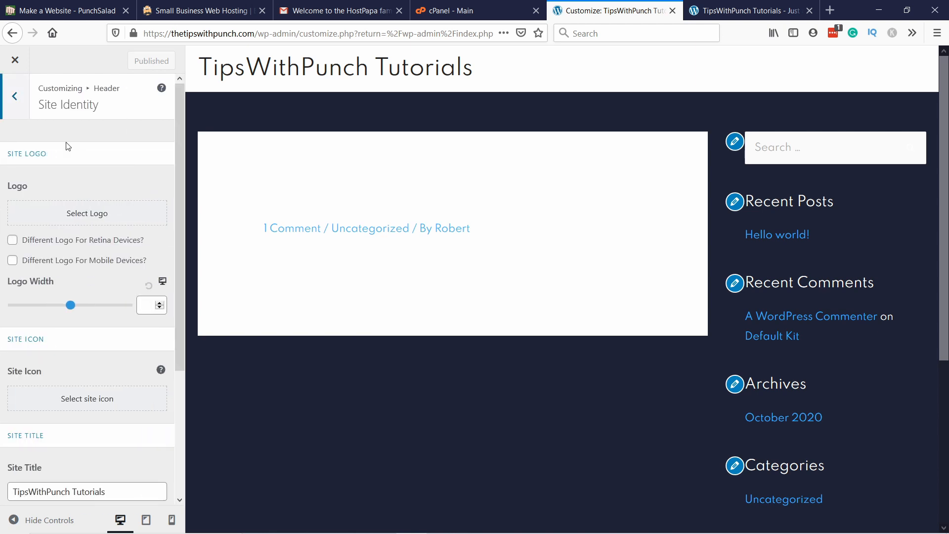
# Step: Upload the image "My website logo" from the create portfolio folder for use as the site logo
pyautogui.click(87, 214)
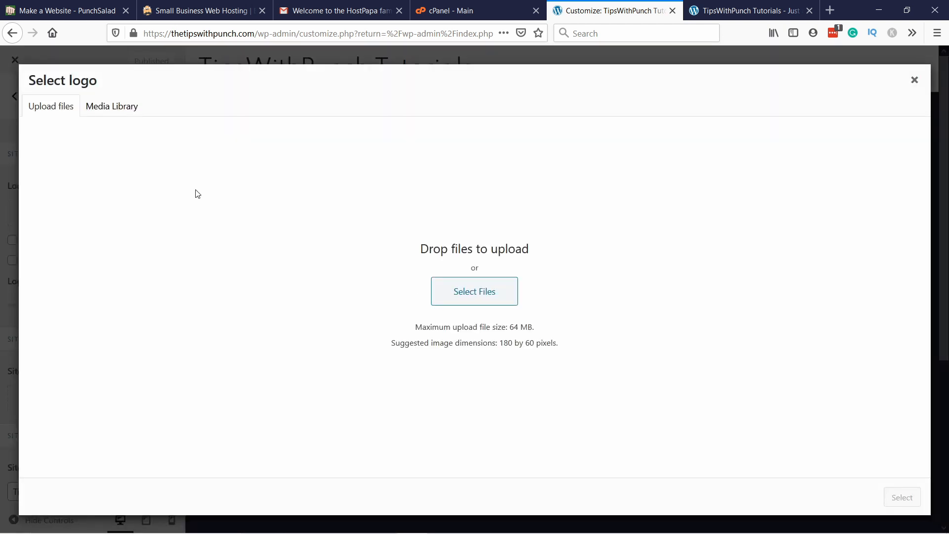
pyautogui.click(461, 298)
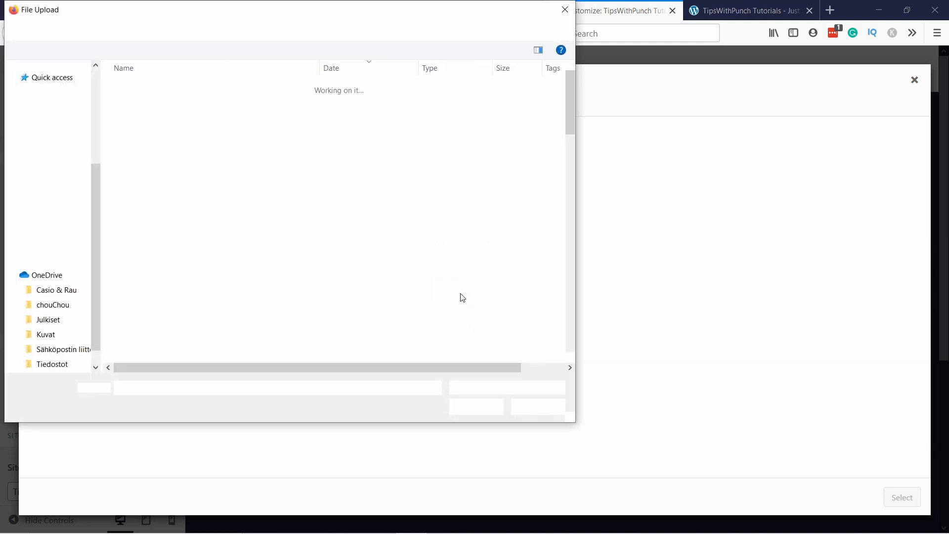
pyautogui.doubleClick(185, 88)
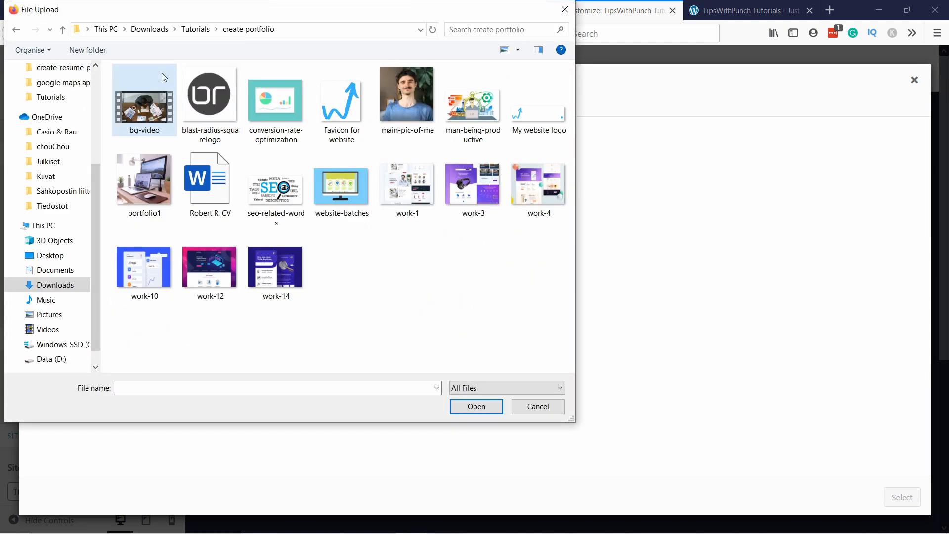
pyautogui.click(540, 114)
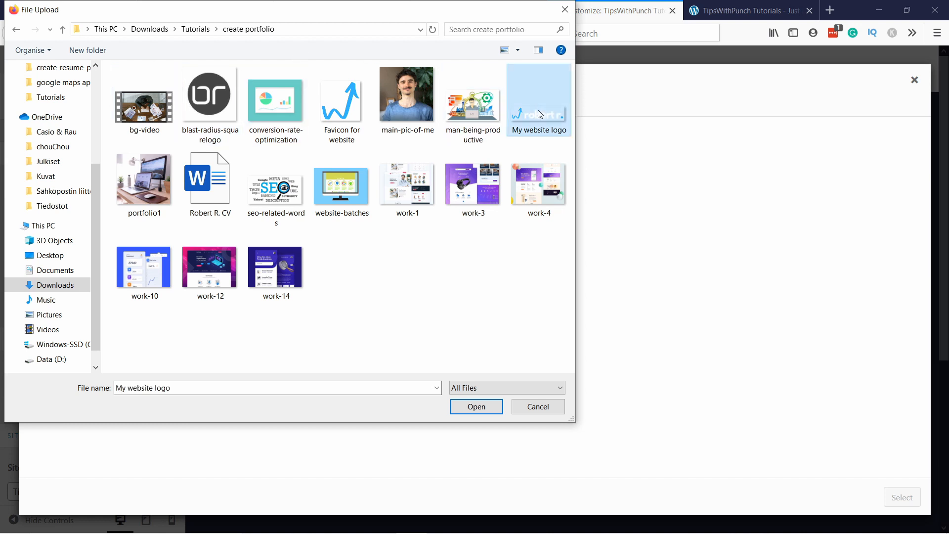
pyautogui.click(492, 409)
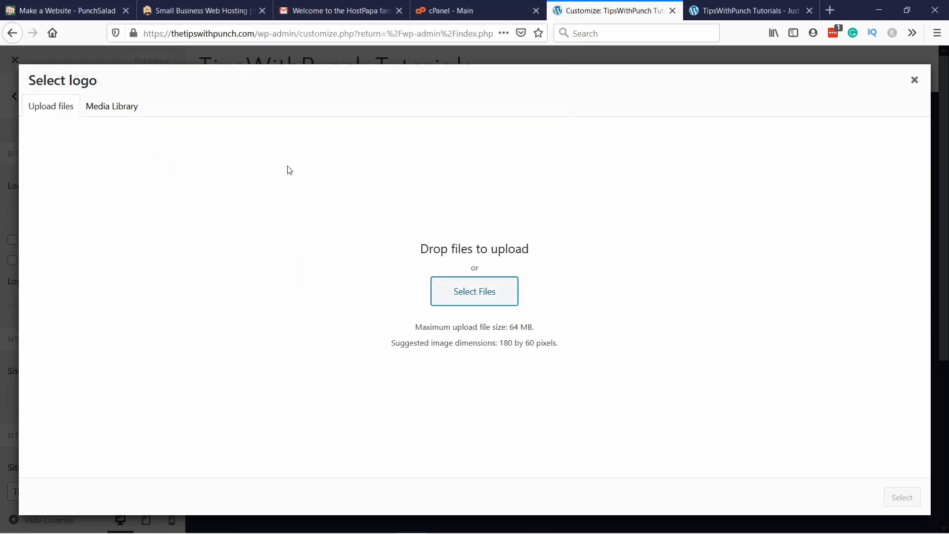
# Step: Enter the site owner's name as the logo image's alt text and choose that image as the logo
pyautogui.scroll(-5, 792, 318)
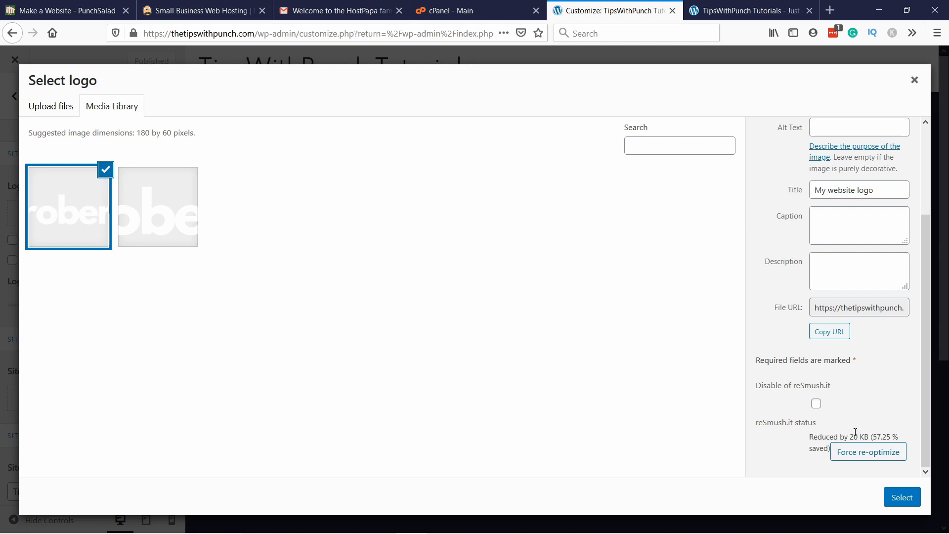
pyautogui.scroll(5, 856, 432)
pyautogui.click(824, 240)
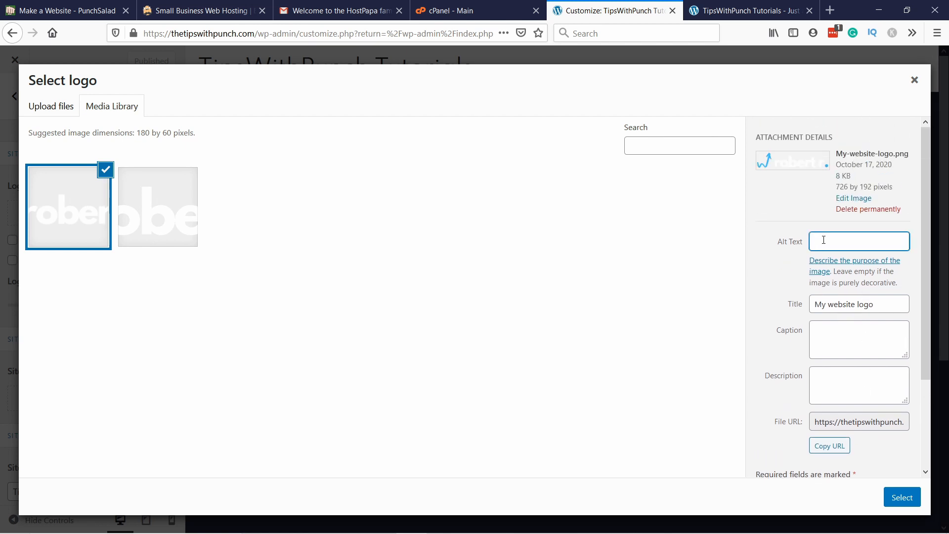
pyautogui.write('My logo')
pyautogui.moveTo(855, 243); pyautogui.dragTo(705, 244)
pyautogui.write('Robert R logo')
pyautogui.click(908, 498)
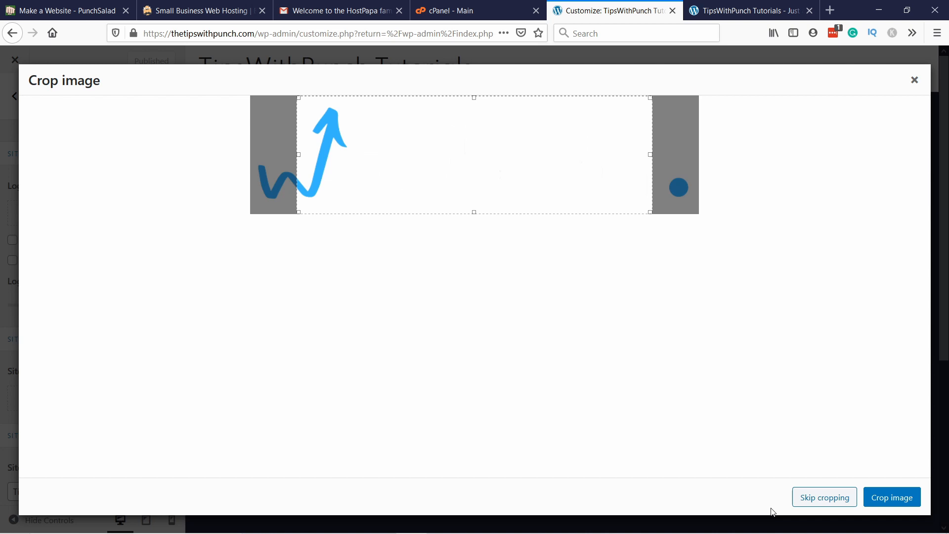
# Step: Insert the logo without cropping it and set the logo width to 170
pyautogui.click(806, 498)
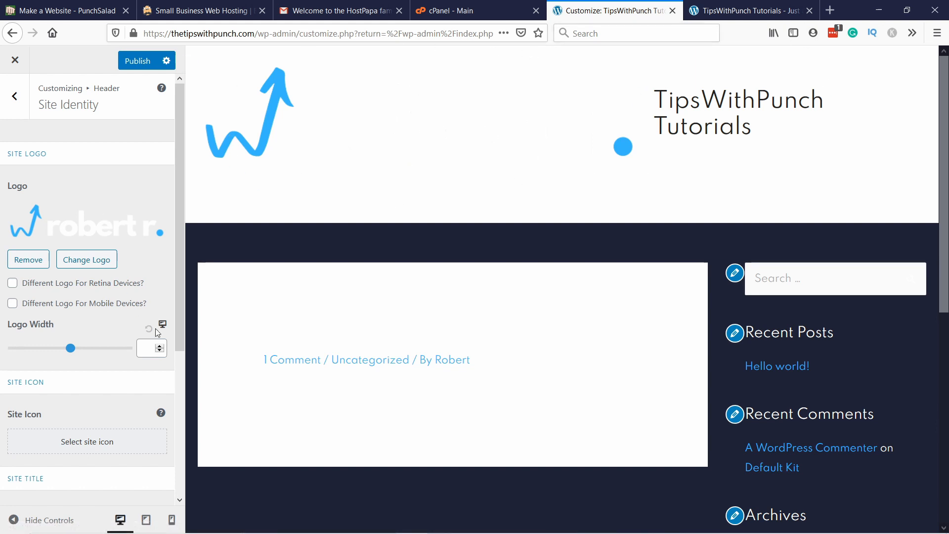
pyautogui.click(148, 350)
pyautogui.write('170')
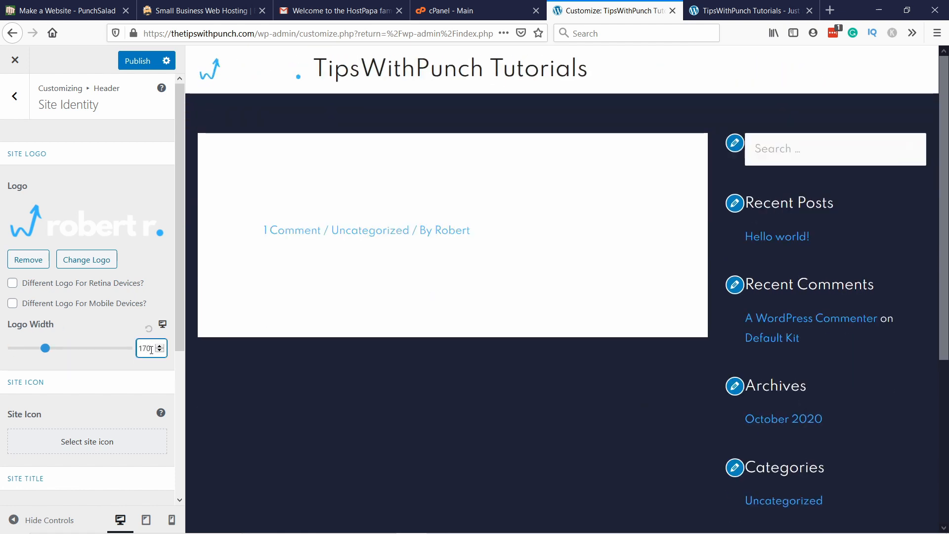
# Step: Upload the image "Favicon for website" from the create portfolio folder for use as the site icon
pyautogui.scroll(-2, 94, 343)
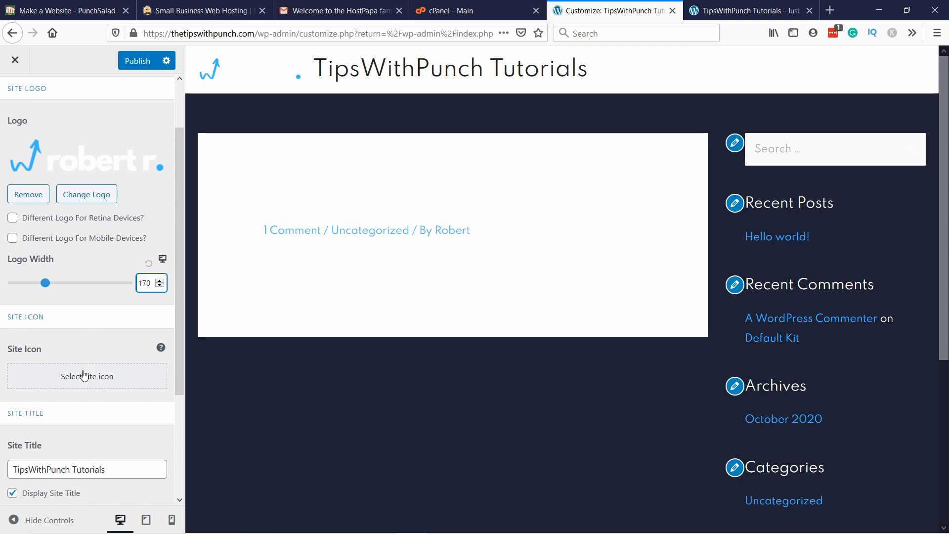
pyautogui.scroll(-2, 87, 359)
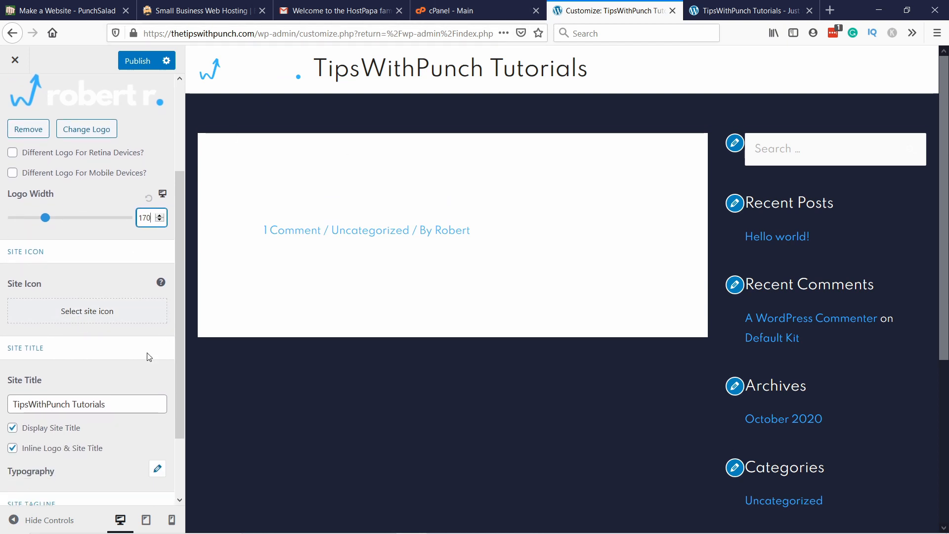
pyautogui.click(90, 315)
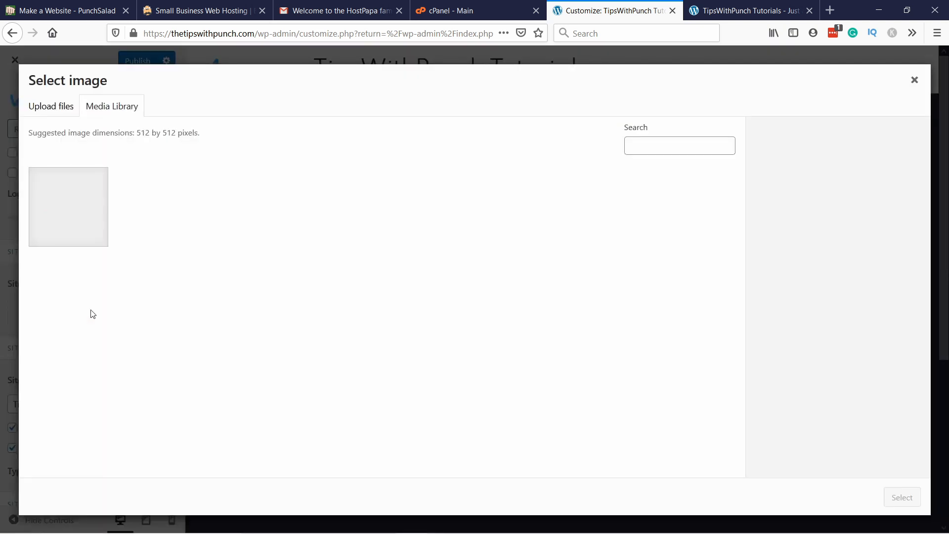
pyautogui.click(58, 106)
pyautogui.click(471, 293)
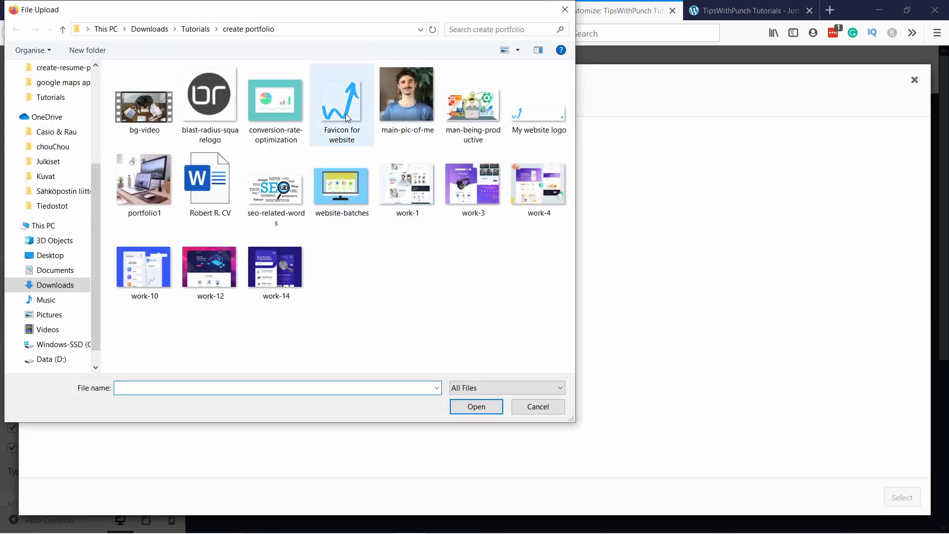
pyautogui.click(348, 116)
pyautogui.click(477, 406)
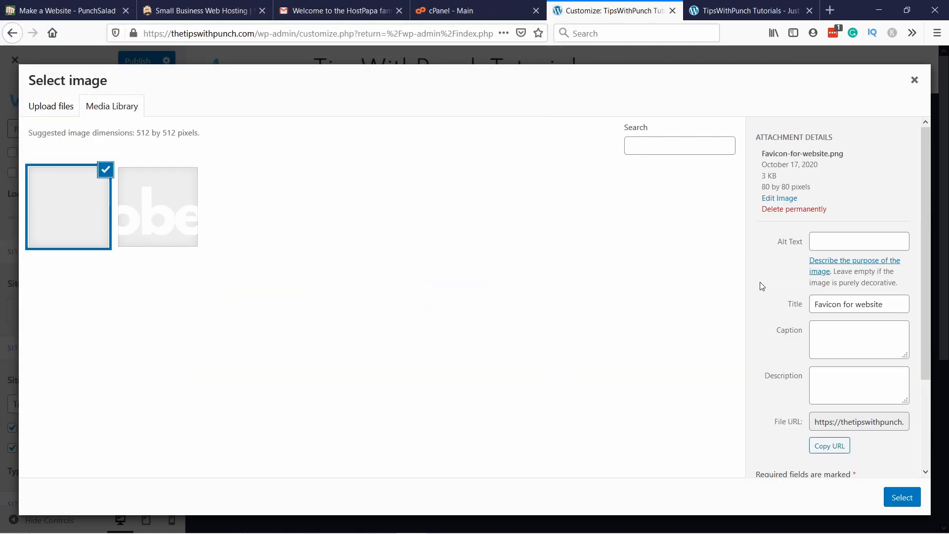
# Step: Enter the owner's name followed by "Favicon" as the icon image's alt text, and insert it as the site icon without cropping
pyautogui.click(833, 240)
pyautogui.write('Robert R')
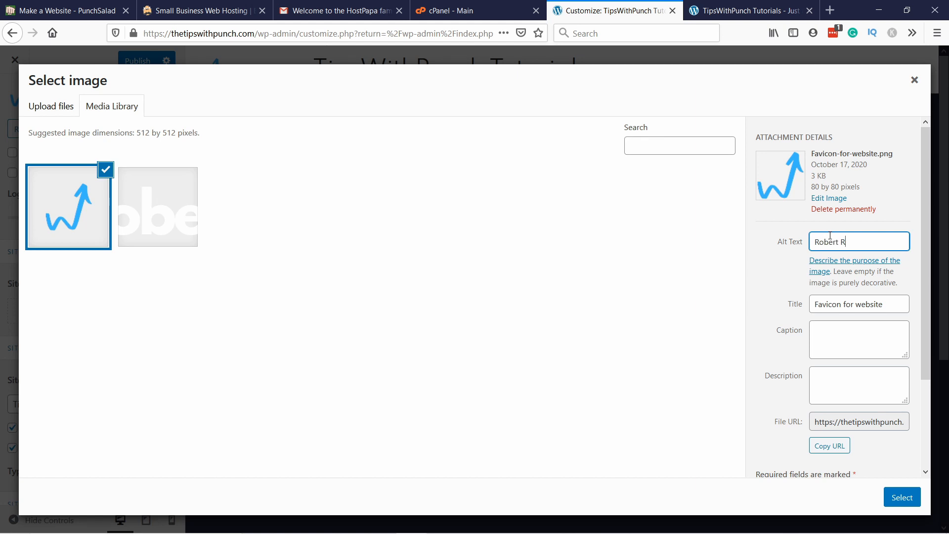
pyautogui.write(' Favicon')
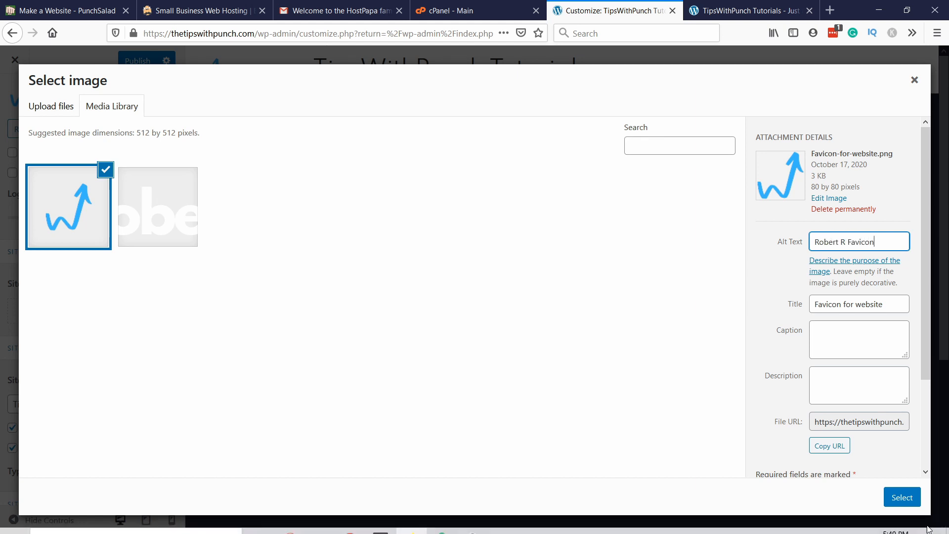
pyautogui.click(902, 497)
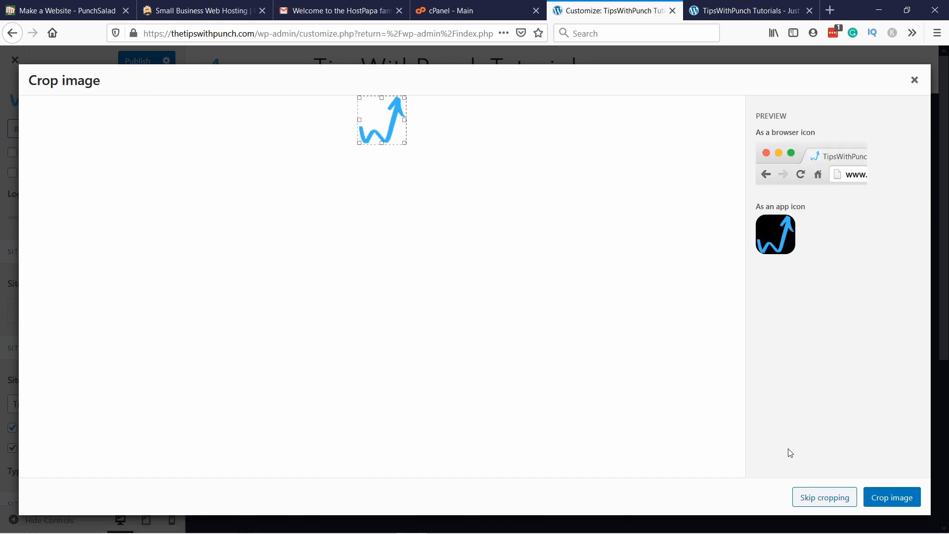
pyautogui.click(821, 498)
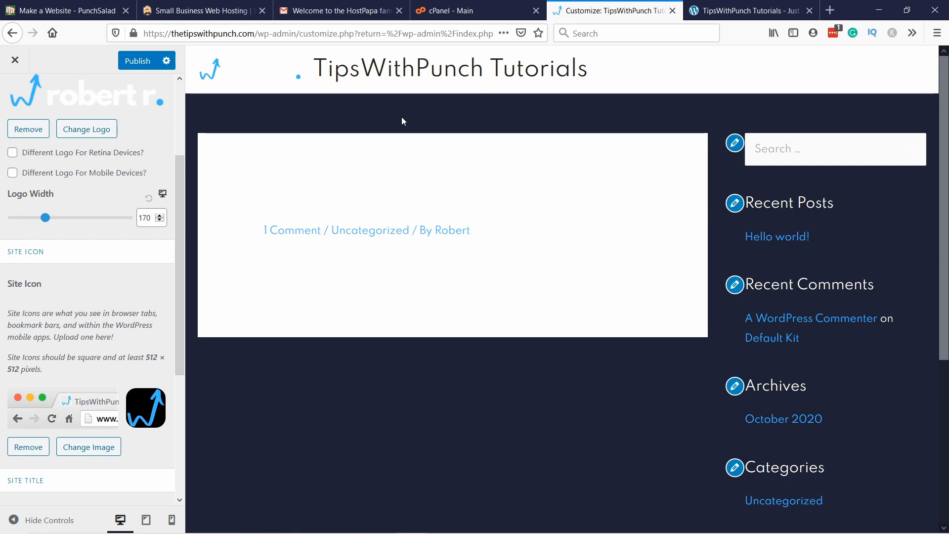
# Step: Set the site title to the owner's name followed by "- Portfolio website" and turn off displaying the title
pyautogui.scroll(-4, 174, 381)
pyautogui.scroll(-1, 144, 346)
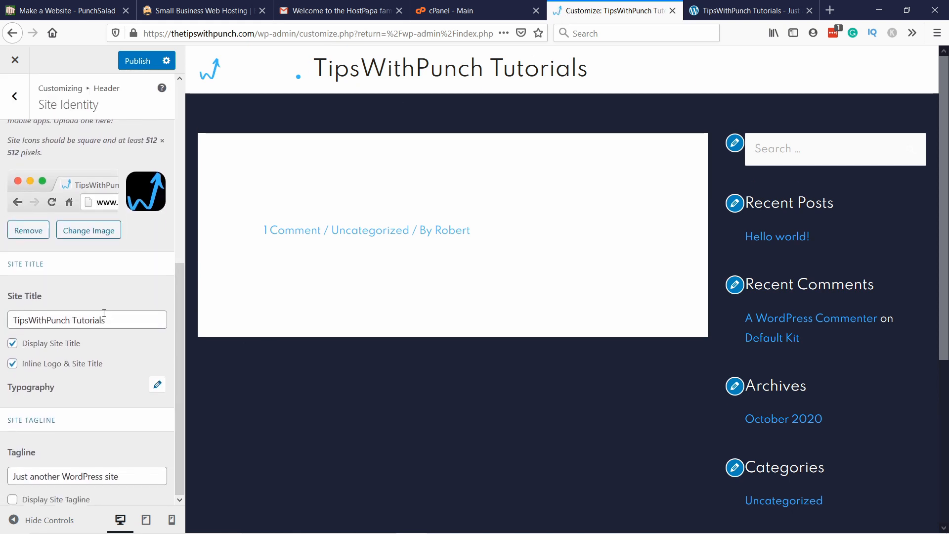
pyautogui.tripleClick(127, 316)
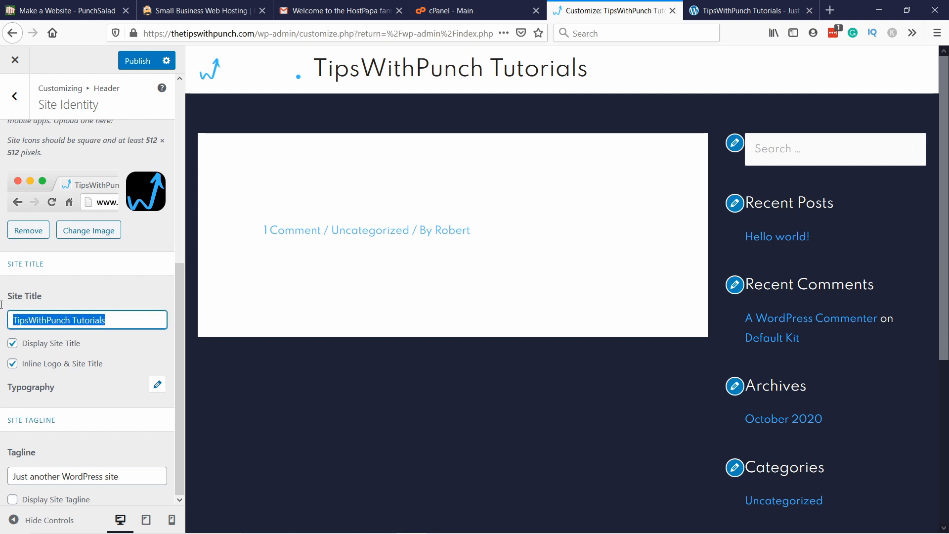
pyautogui.write('Rober')
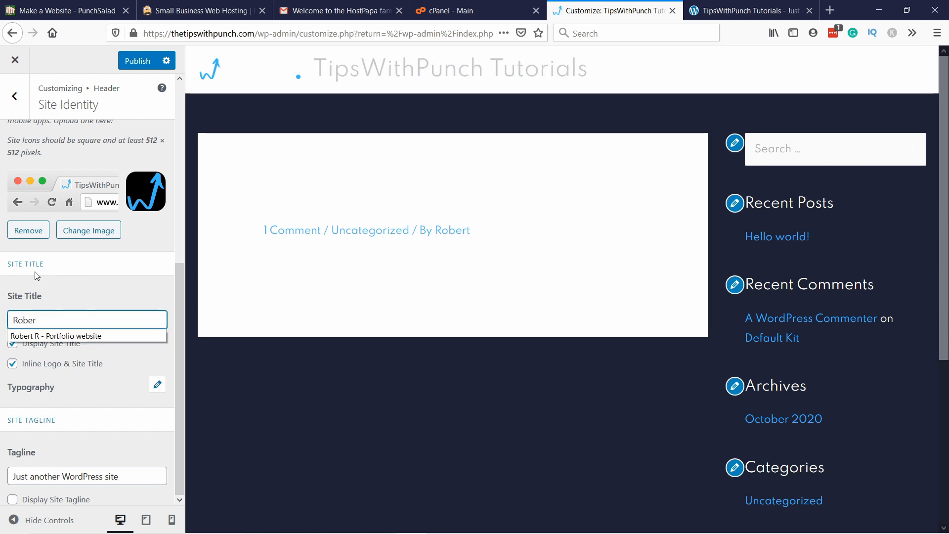
pyautogui.write('t')
pyautogui.press('Down')
pyautogui.press('Return')
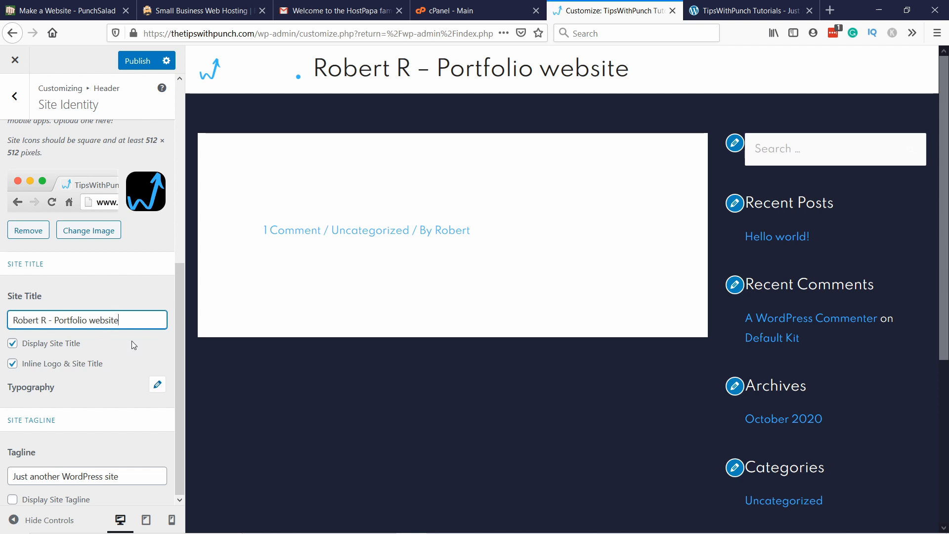
pyautogui.click(13, 347)
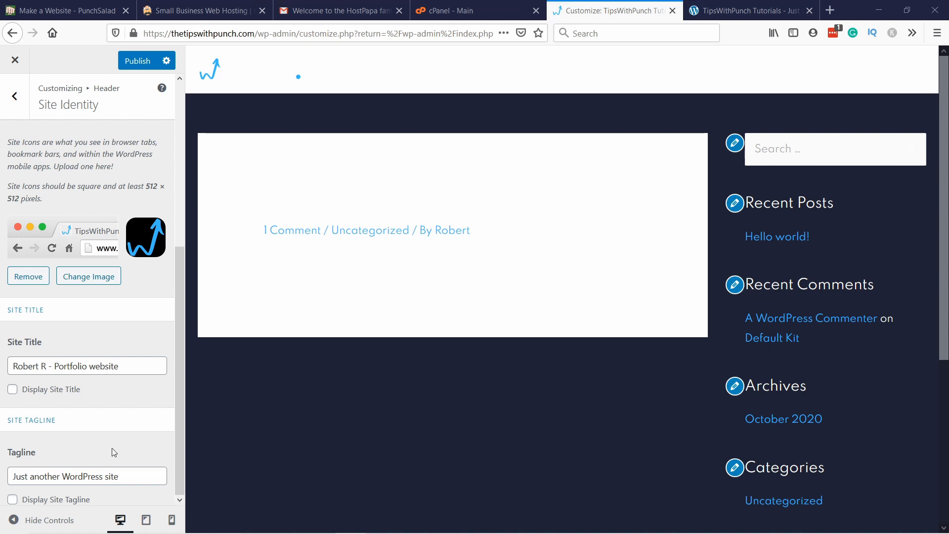
# Step: Replace the tagline with "CRO at your service!" and publish the site identity changes
pyautogui.moveTo(124, 476); pyautogui.dragTo(7, 475)
pyautogui.write('CRO at your service!')
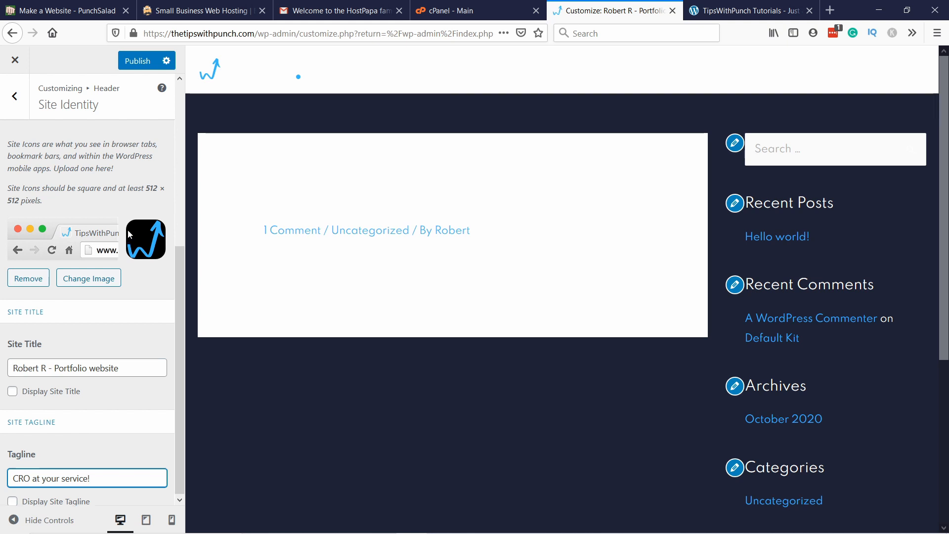
pyautogui.scroll(6, 127, 229)
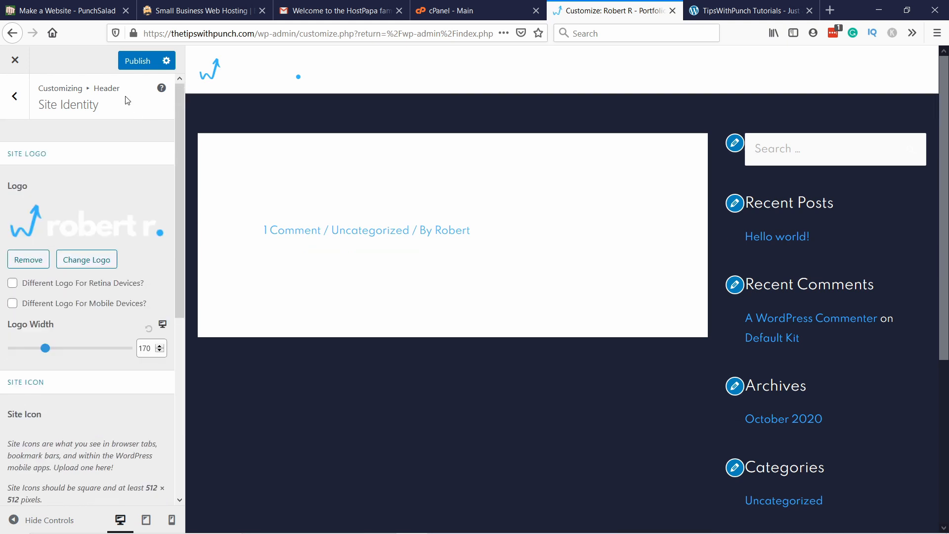
pyautogui.click(134, 64)
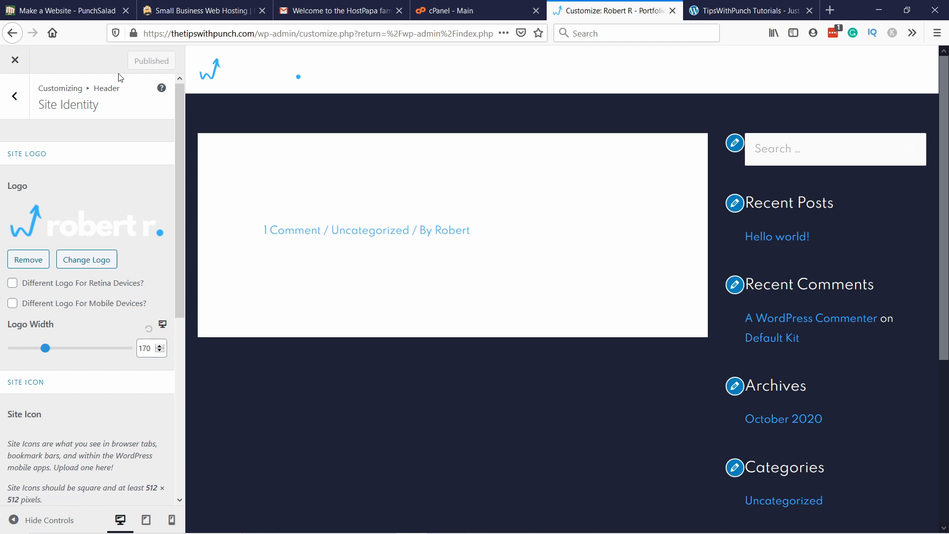
# Step: Review the available settings for the Primary Header and the Primary Menu
pyautogui.click(15, 97)
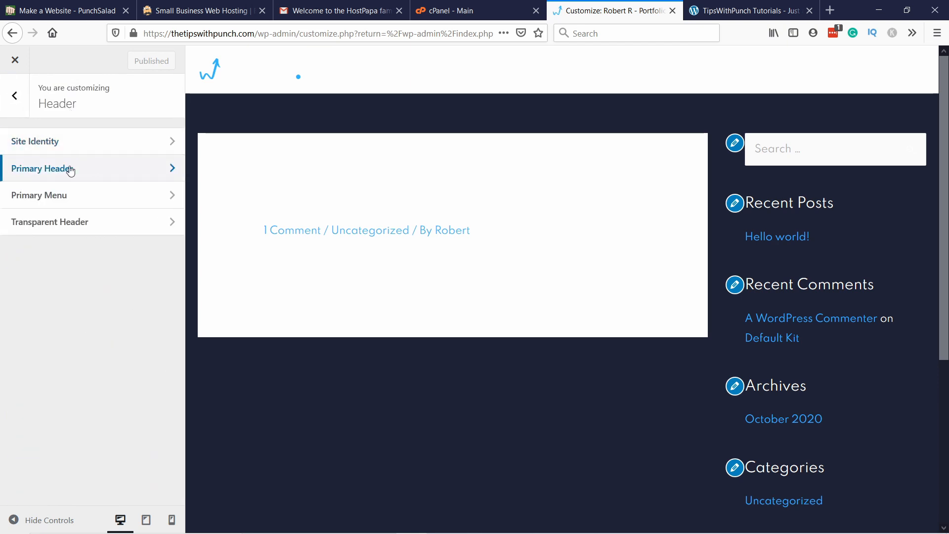
pyautogui.click(47, 169)
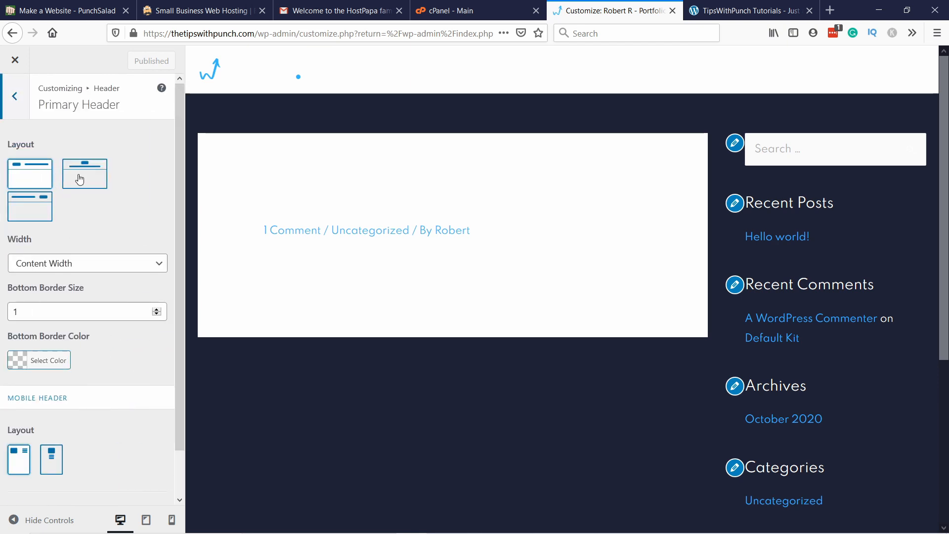
pyautogui.scroll(-2, 78, 406)
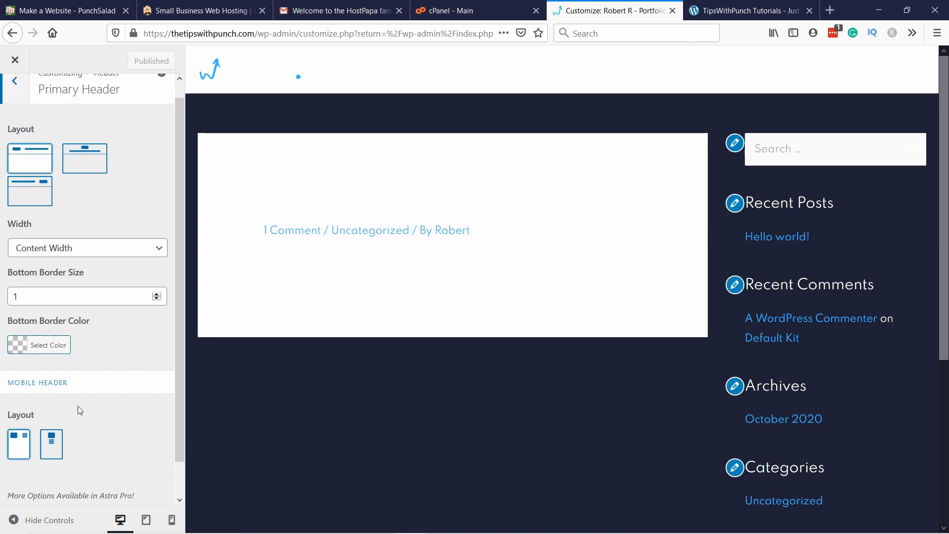
pyautogui.scroll(2, 55, 174)
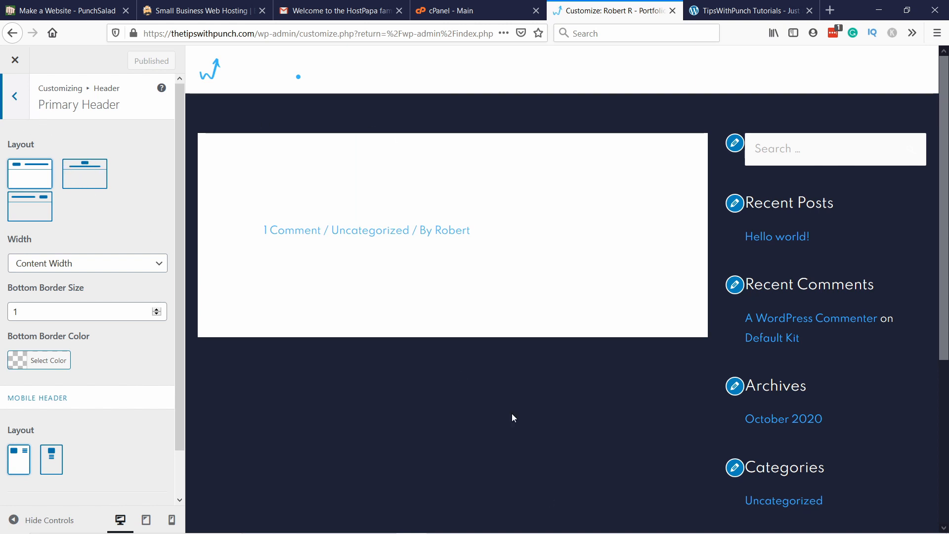
pyautogui.click(20, 103)
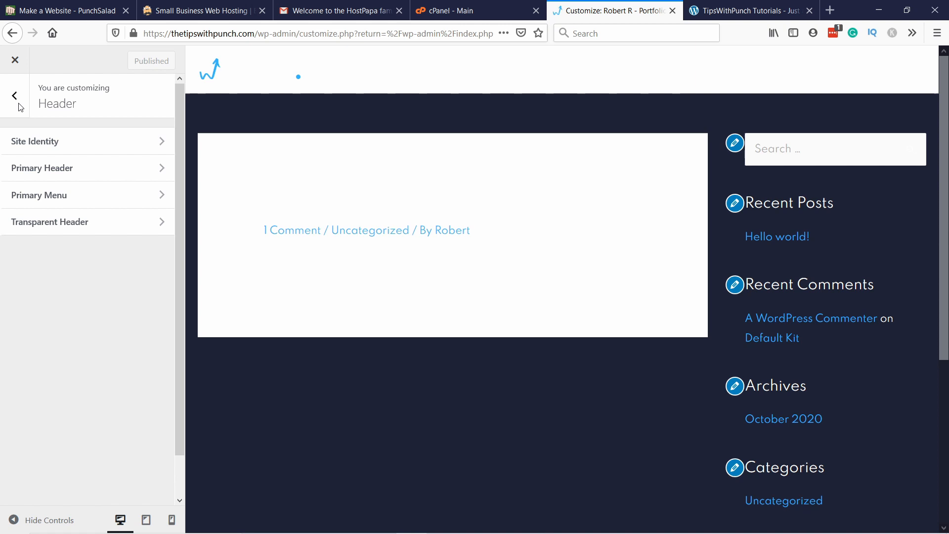
pyautogui.click(48, 196)
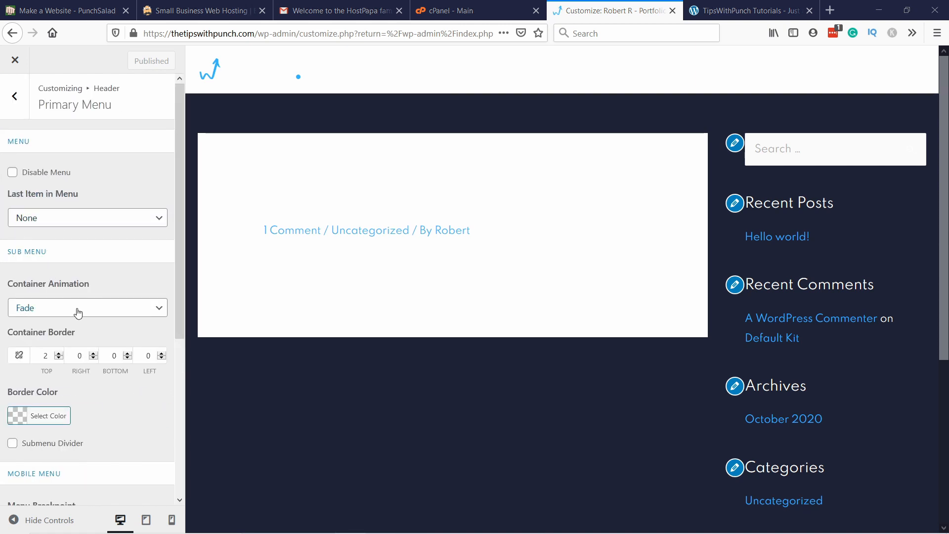
pyautogui.scroll(-3, 101, 291)
pyautogui.scroll(3, 141, 185)
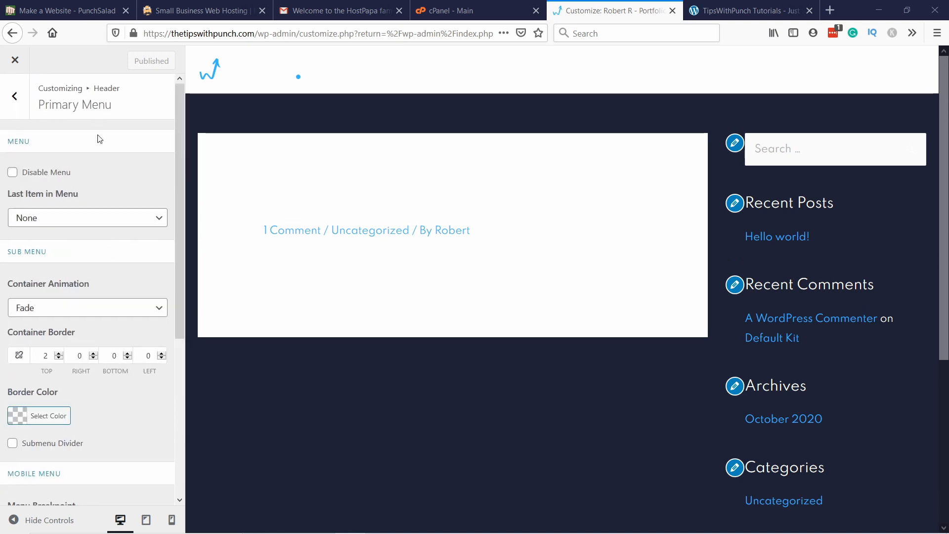
pyautogui.click(12, 103)
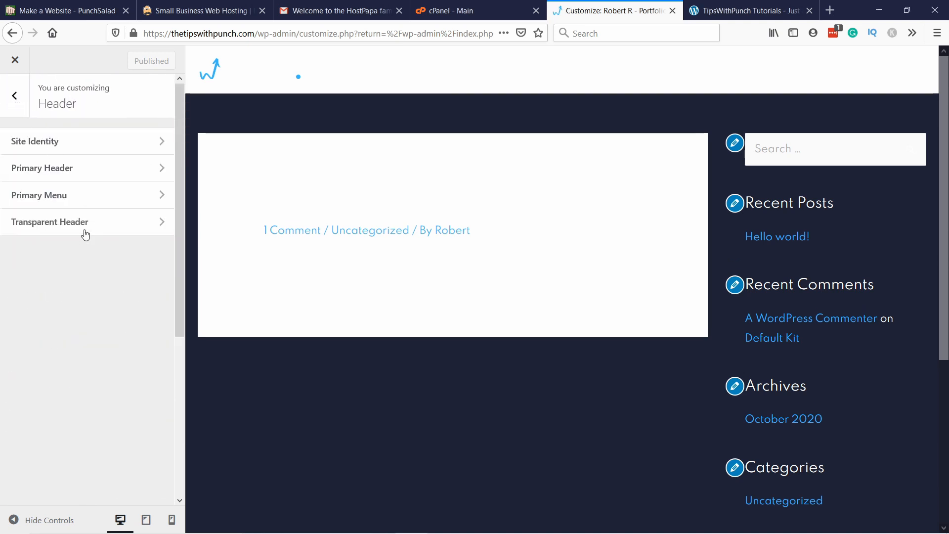
# Step: Enable the transparent header on the complete website, including 404, search, archive and latest posts pages, and publish the change
pyautogui.click(70, 230)
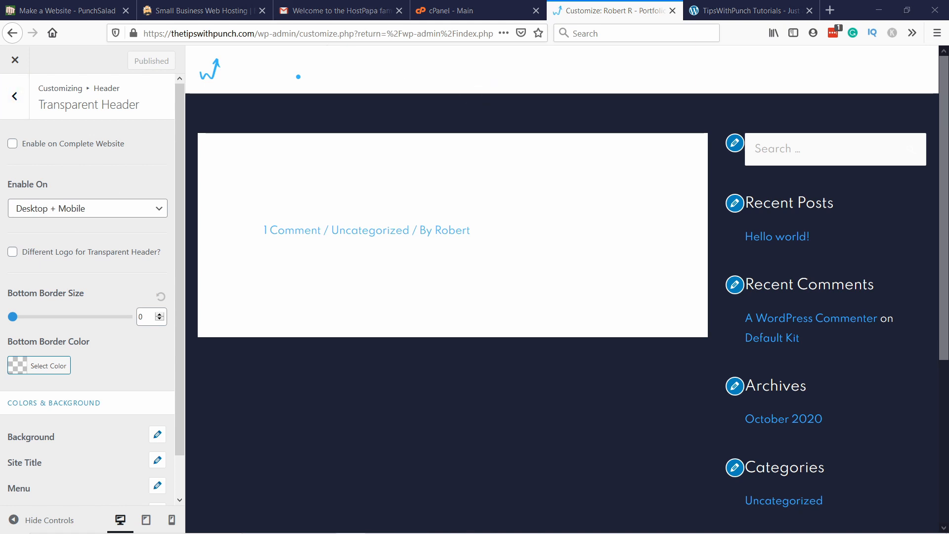
pyautogui.click(12, 144)
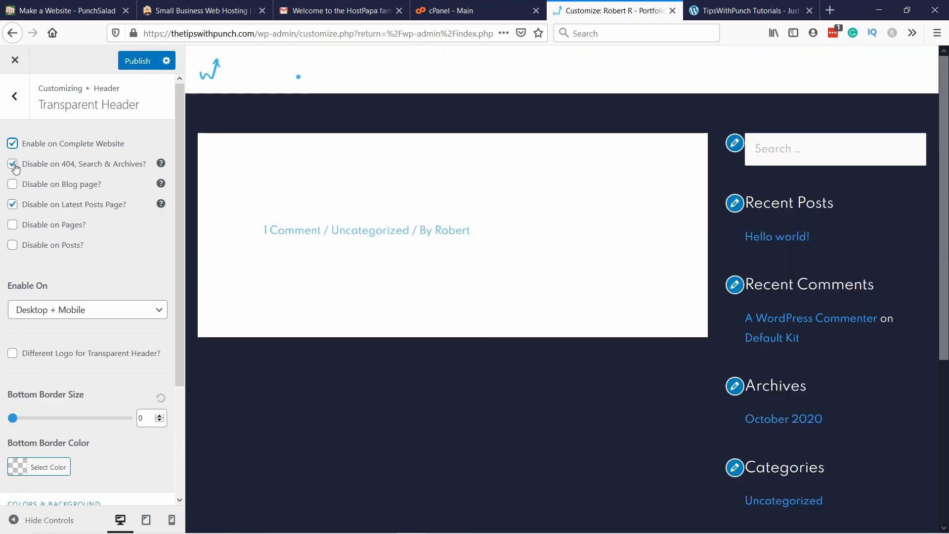
pyautogui.click(14, 165)
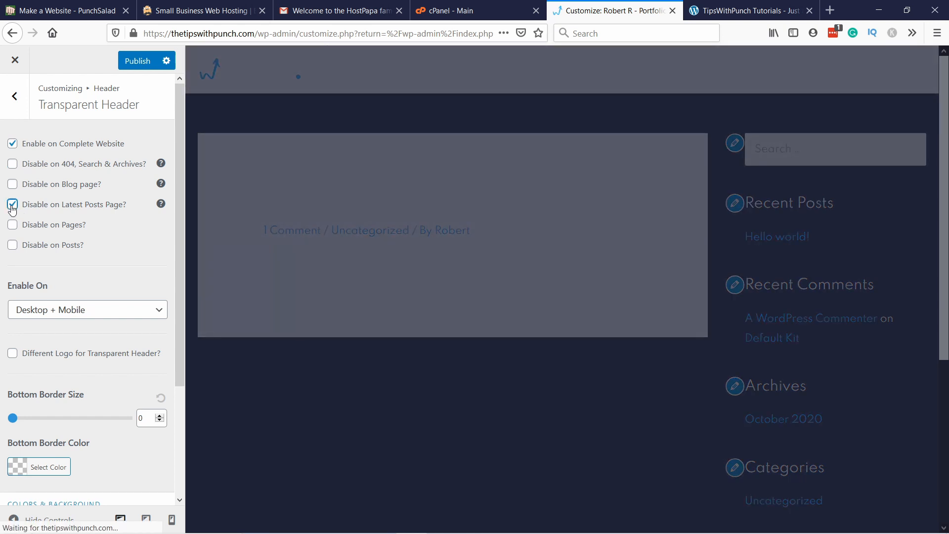
pyautogui.click(12, 207)
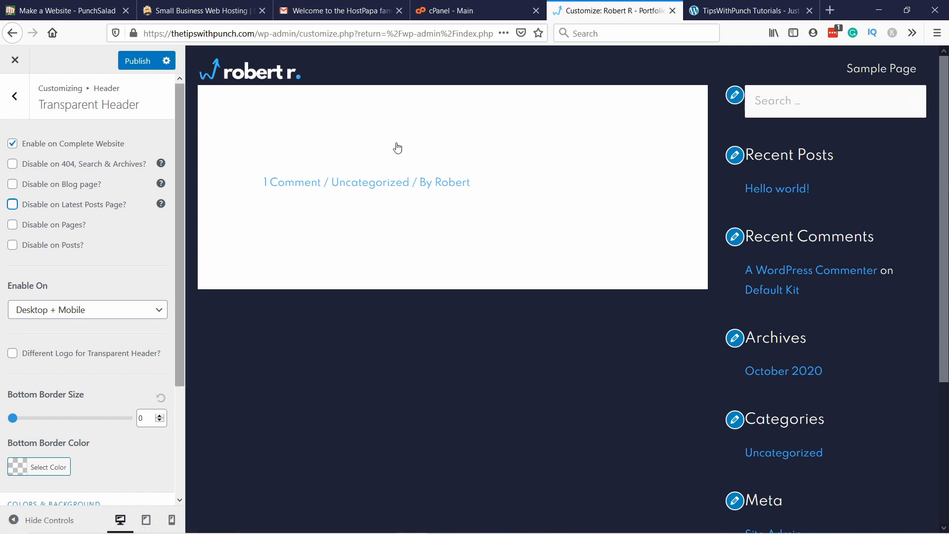
pyautogui.scroll(-3, 111, 194)
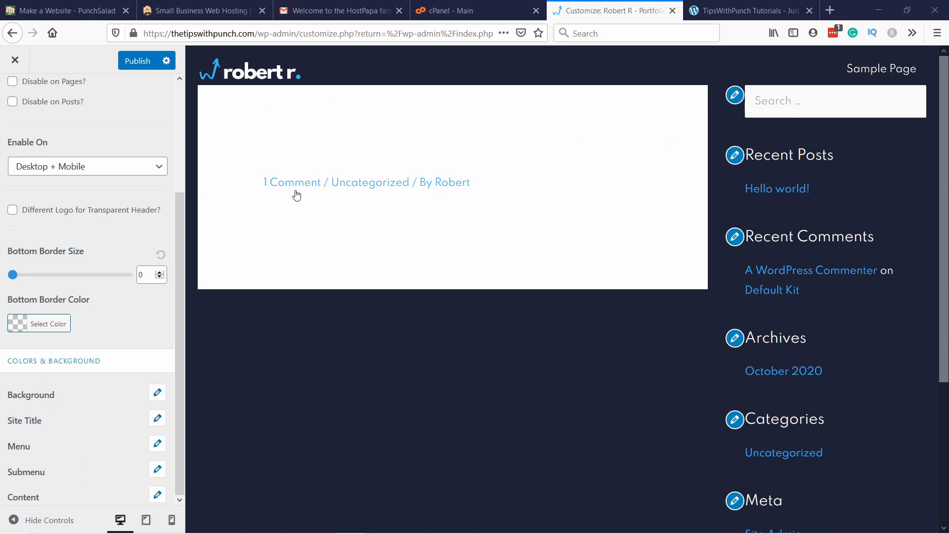
pyautogui.click(137, 61)
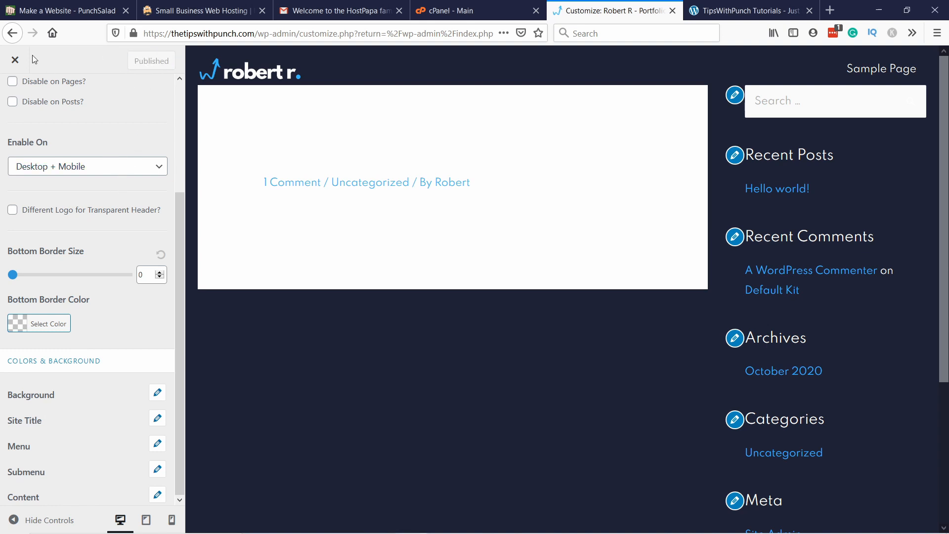
# Step: Leave the header settings and close the customizer to return to the WordPress dashboard
pyautogui.scroll(2, 113, 165)
pyautogui.scroll(2, 104, 154)
pyautogui.click(15, 98)
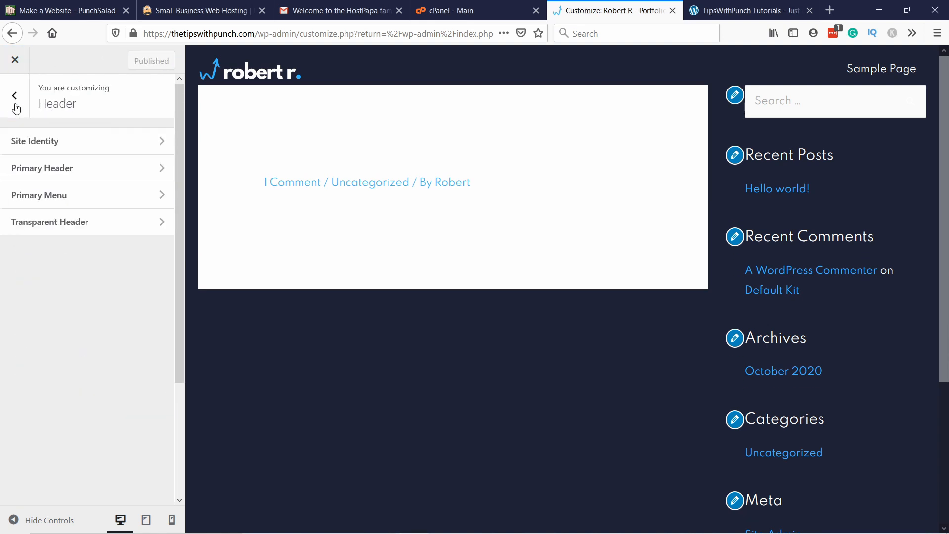
pyautogui.click(22, 101)
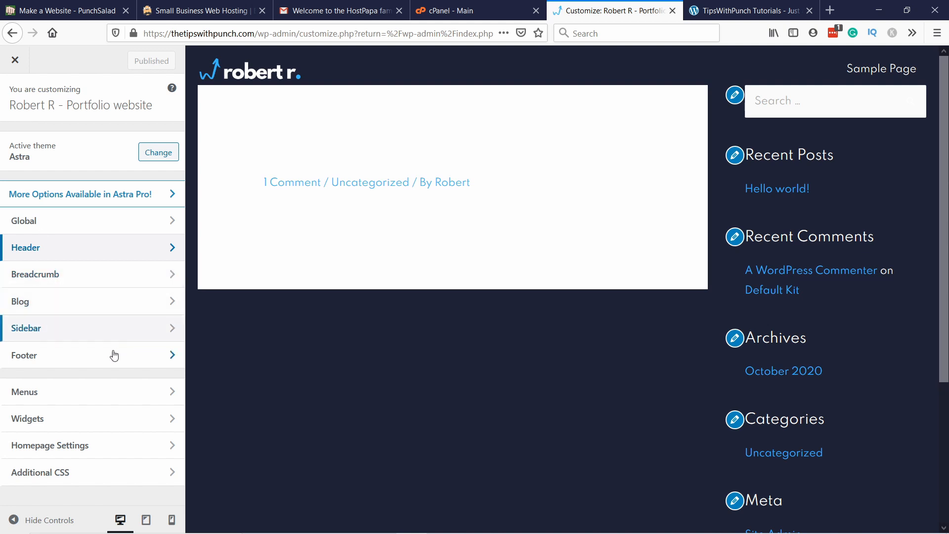
pyautogui.click(22, 65)
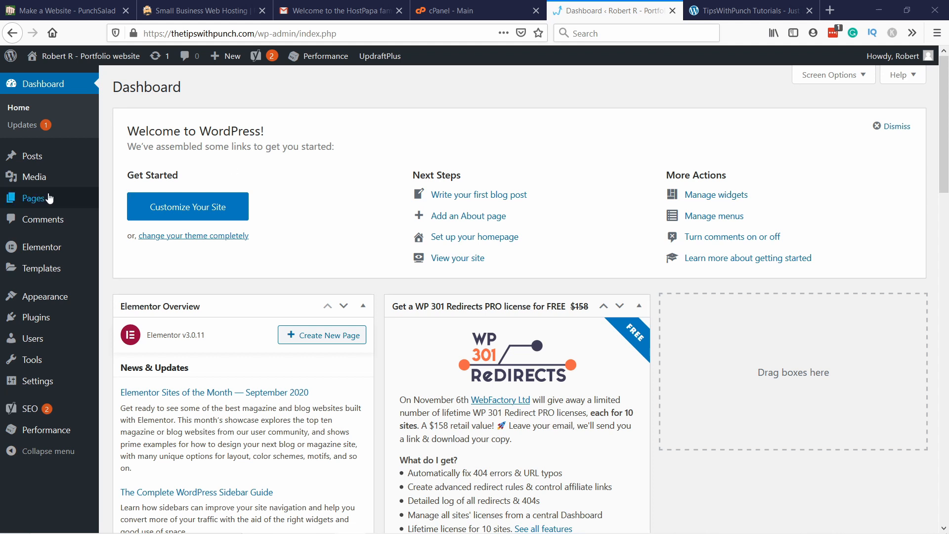
# Step: Add a new page titled "Home page" and show its block settings
pyautogui.moveTo(48, 198)
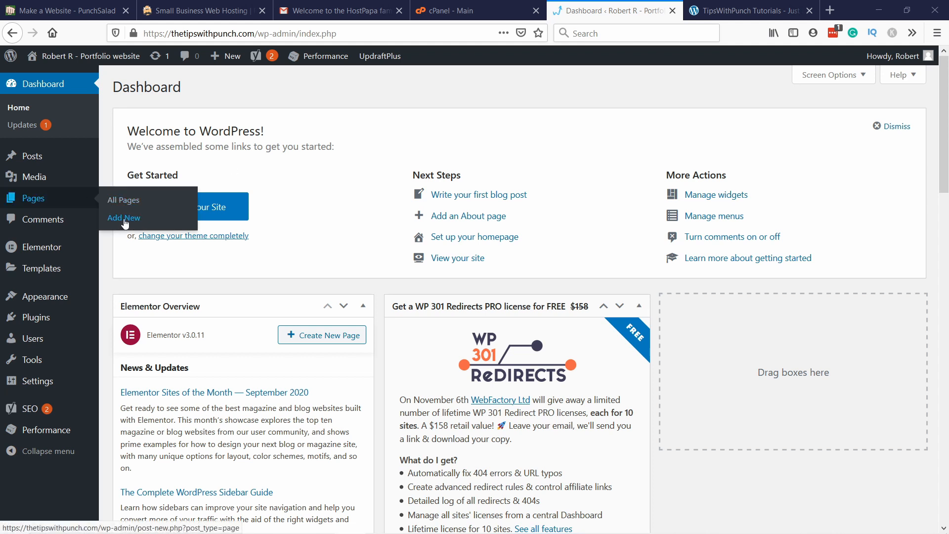
pyautogui.click(125, 218)
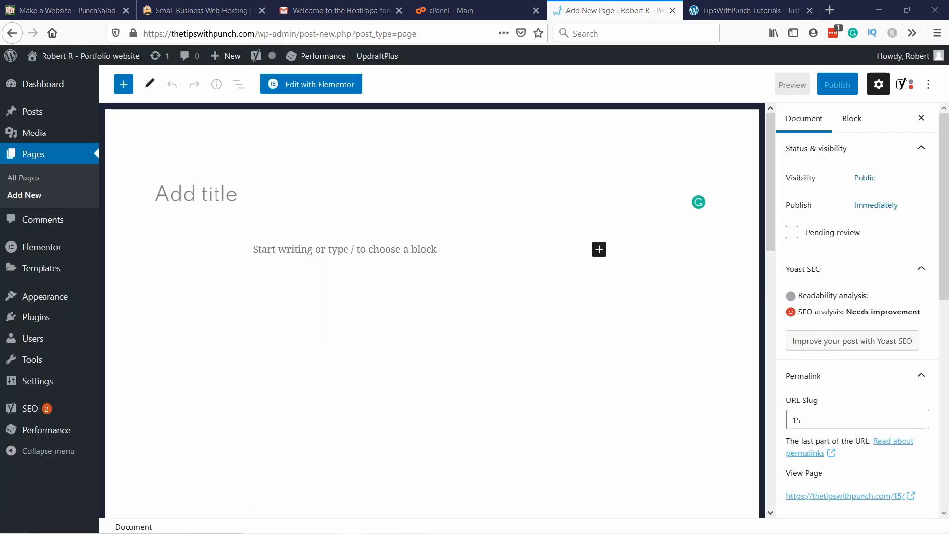
pyautogui.click(161, 193)
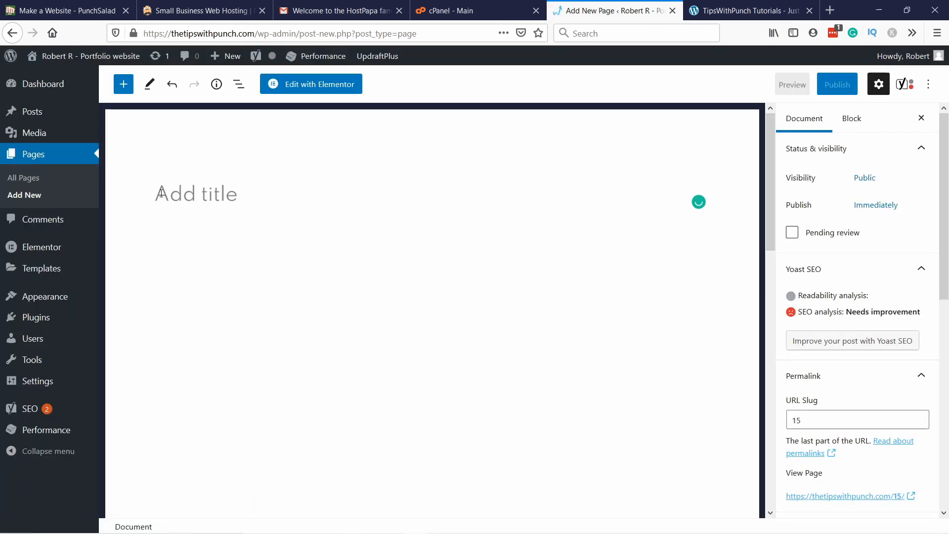
pyautogui.write('Home')
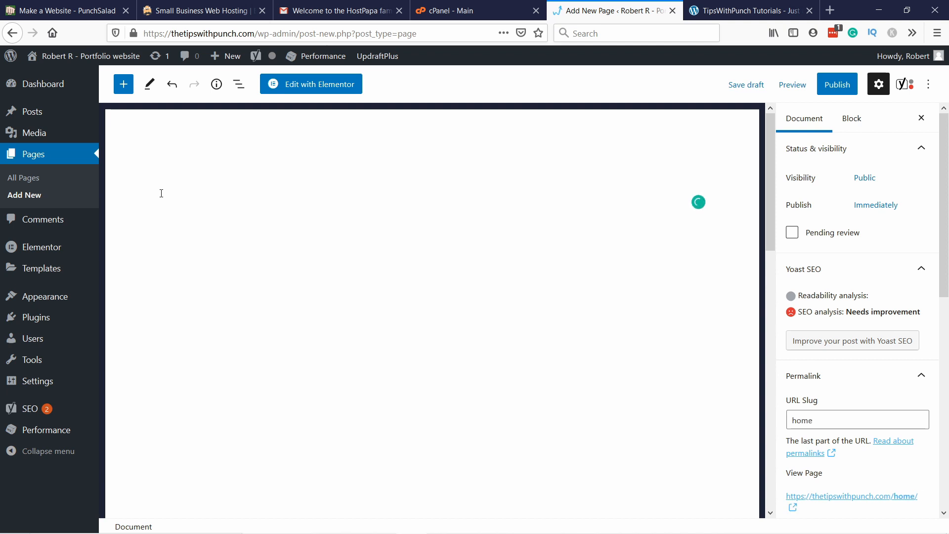
pyautogui.write(' page')
pyautogui.moveTo(233, 195); pyautogui.dragTo(96, 174)
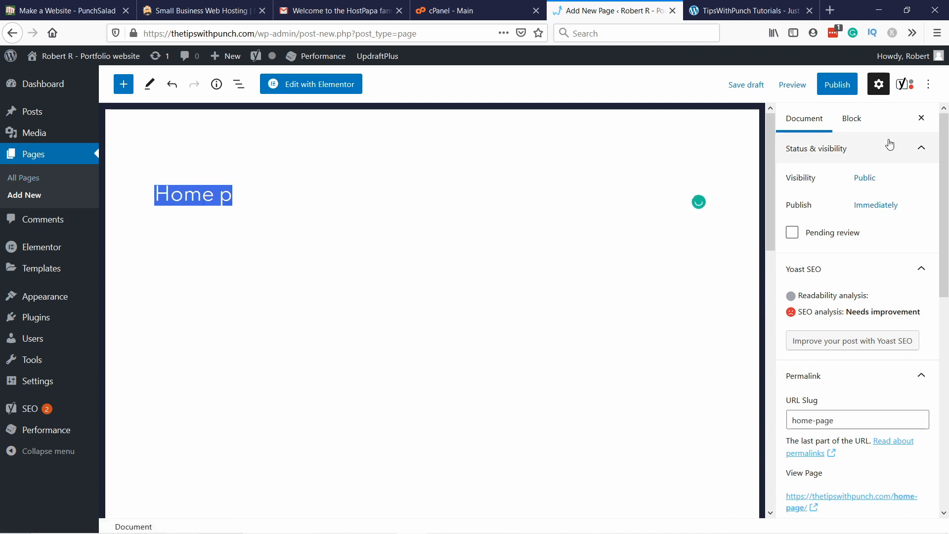
pyautogui.click(854, 123)
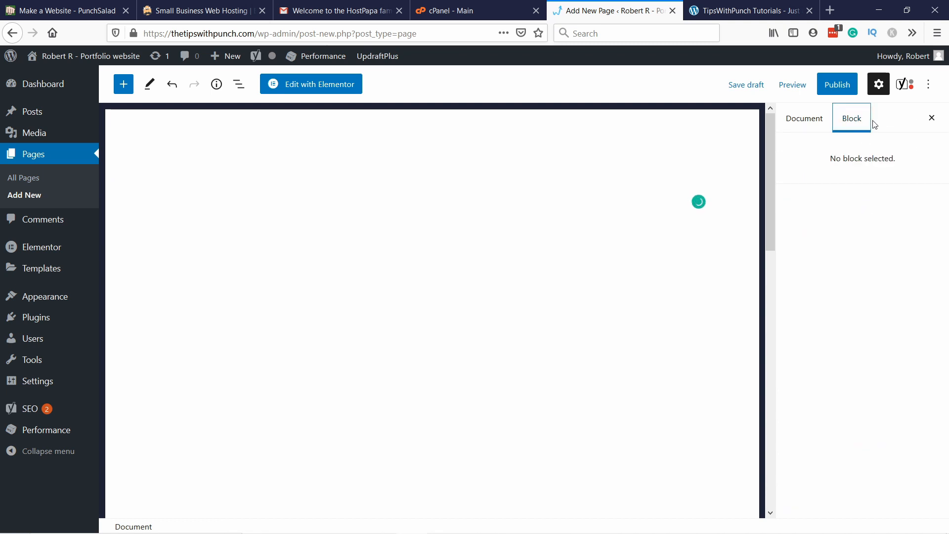
# Step: Publish the "Home page" page with public visibility and open it for editing with Elementor
pyautogui.click(819, 124)
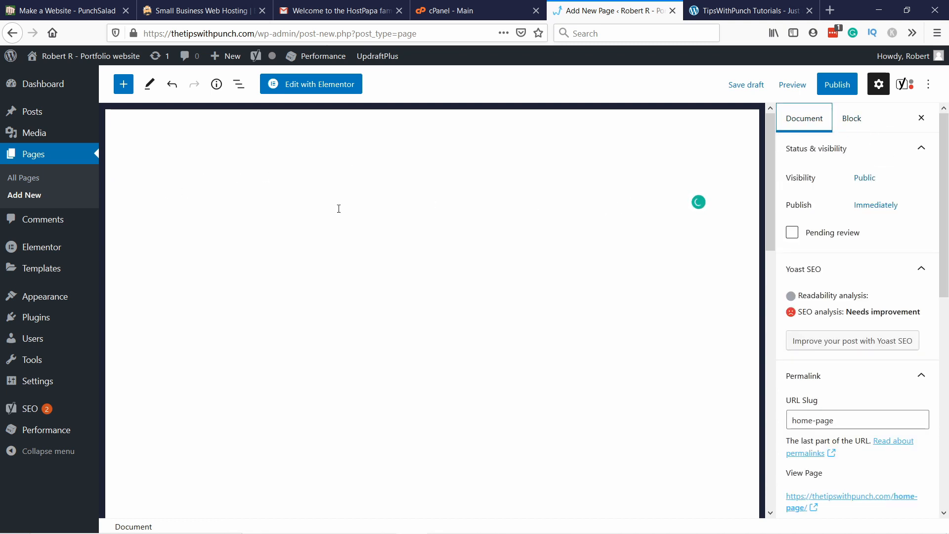
pyautogui.moveTo(227, 203); pyautogui.dragTo(174, 196)
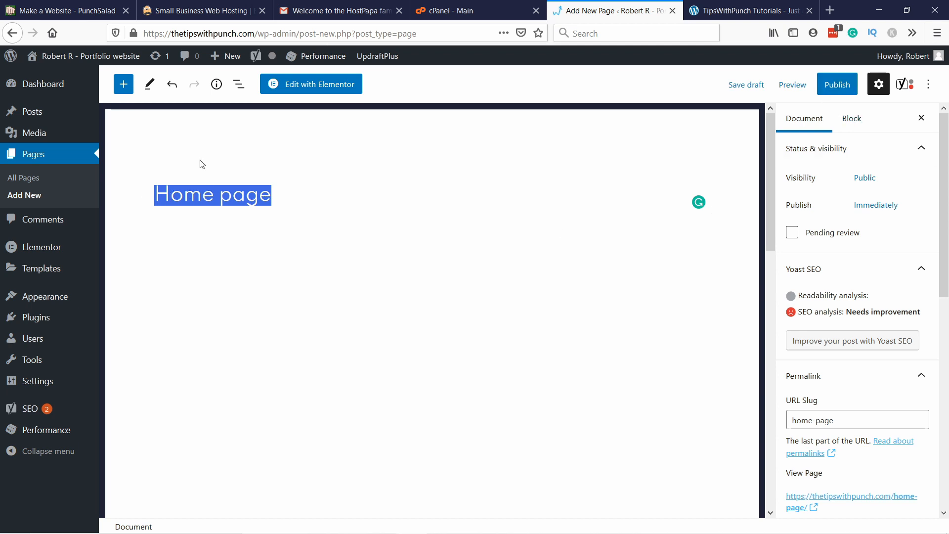
pyautogui.click(846, 89)
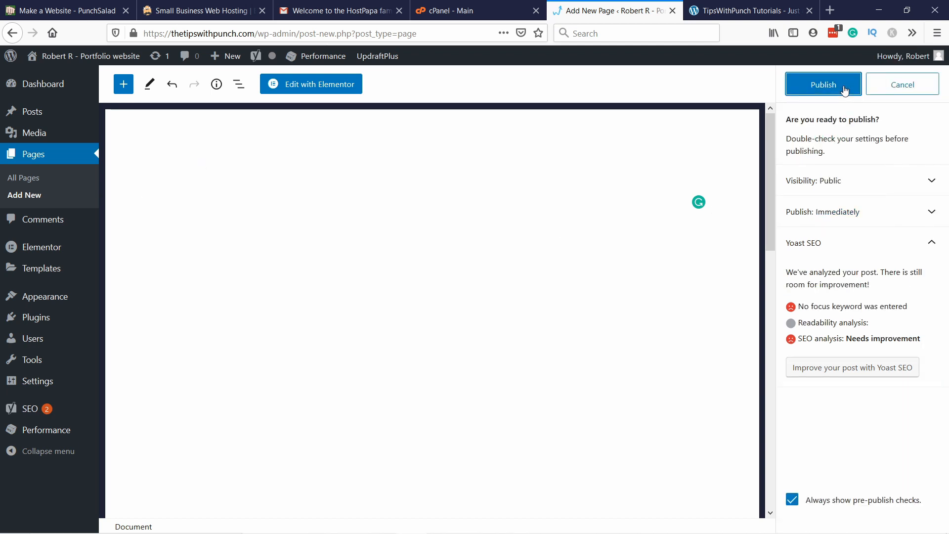
pyautogui.click(824, 87)
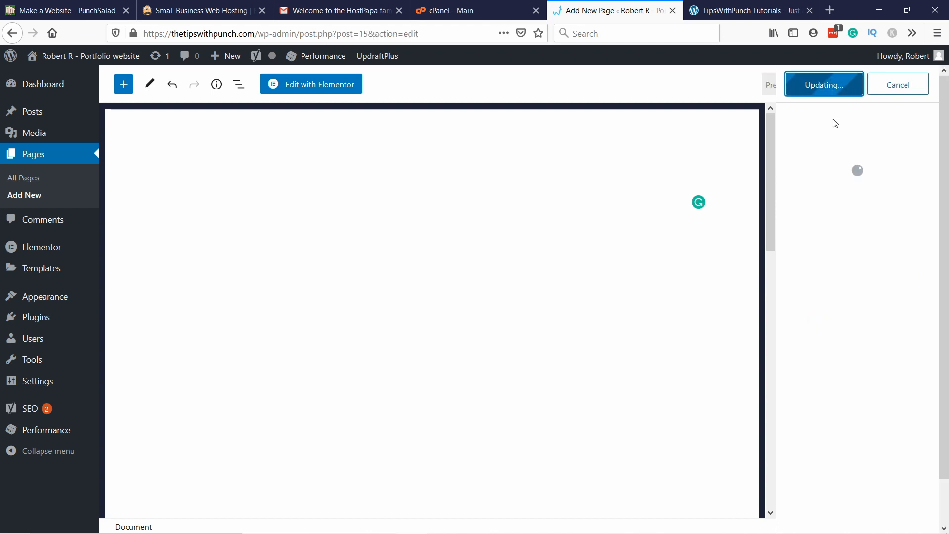
pyautogui.click(310, 87)
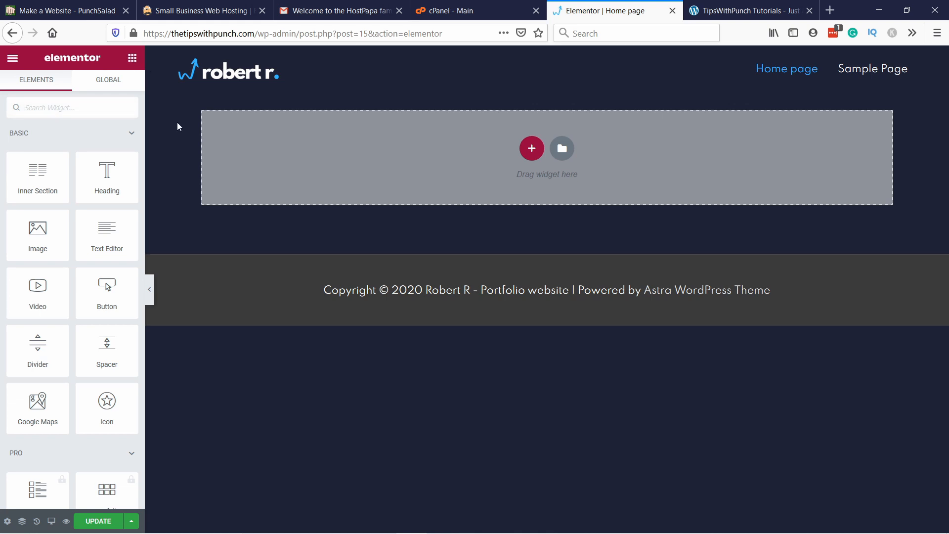
# Step: Open the global colors in Elementor's site settings and set the Primary color to #FFFFFF
pyautogui.click(12, 60)
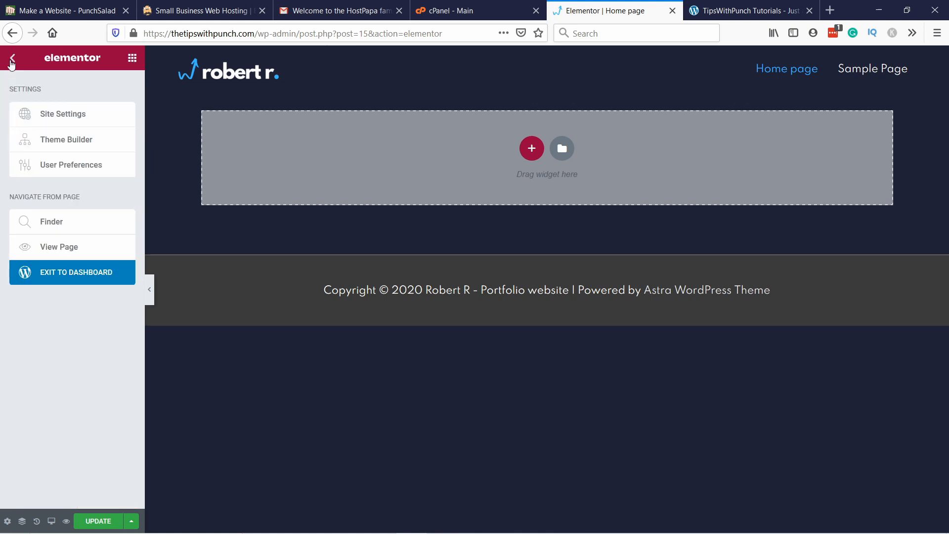
pyautogui.click(74, 121)
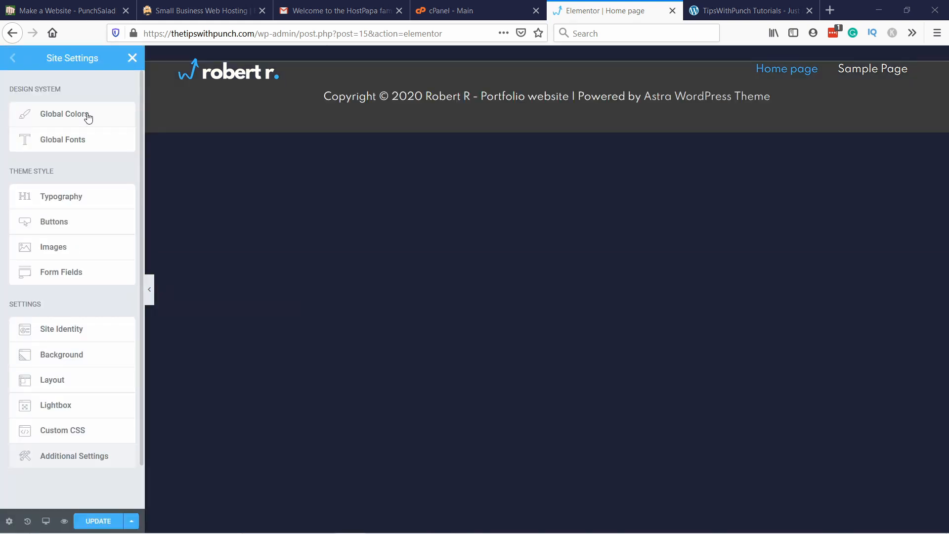
pyautogui.click(90, 116)
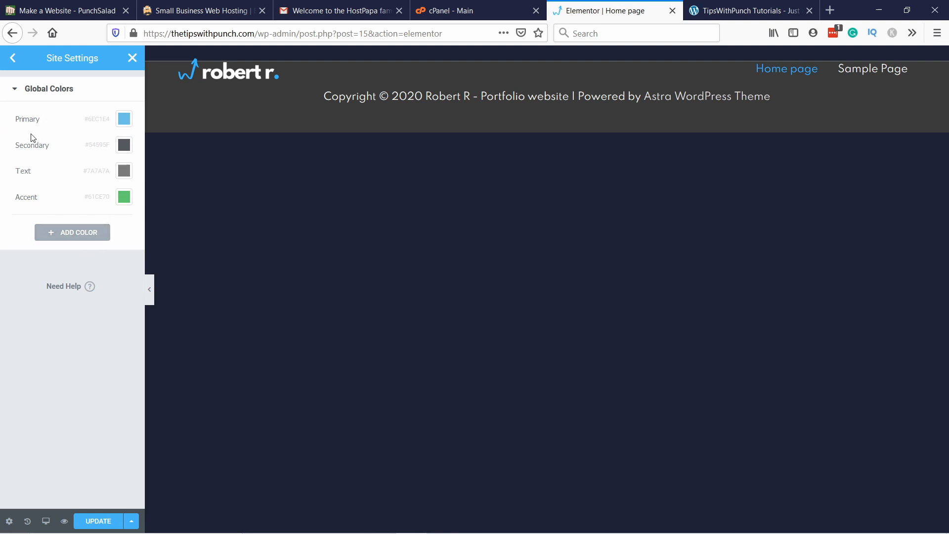
pyautogui.click(124, 119)
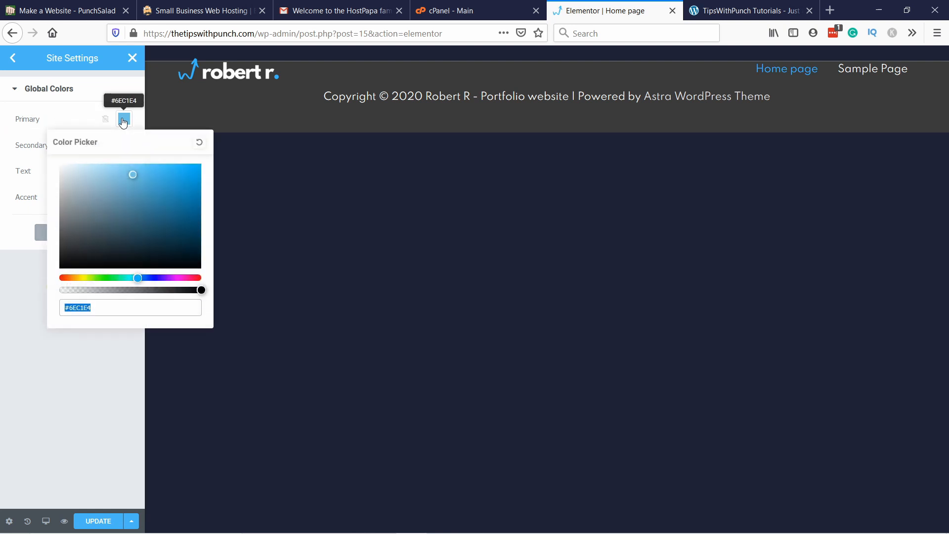
pyautogui.write('#FFFFFF')
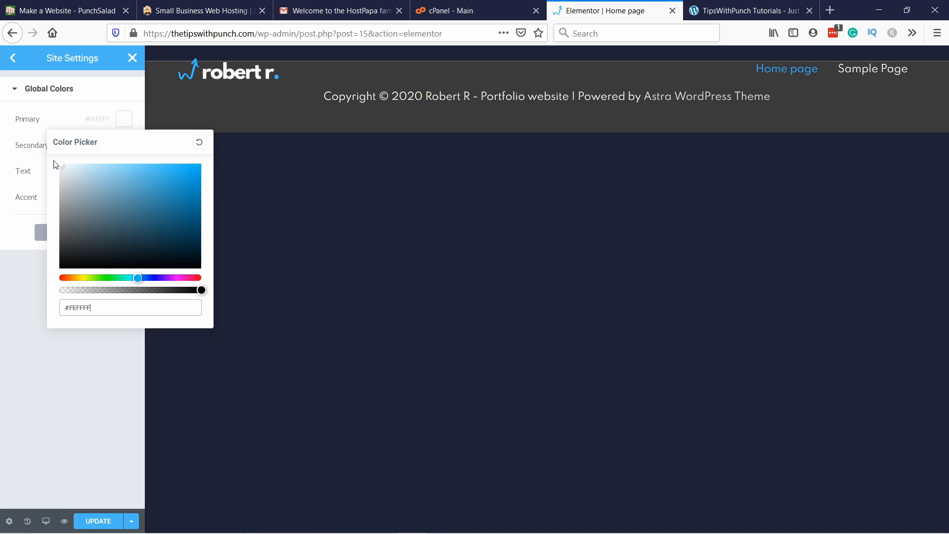
pyautogui.click(43, 105)
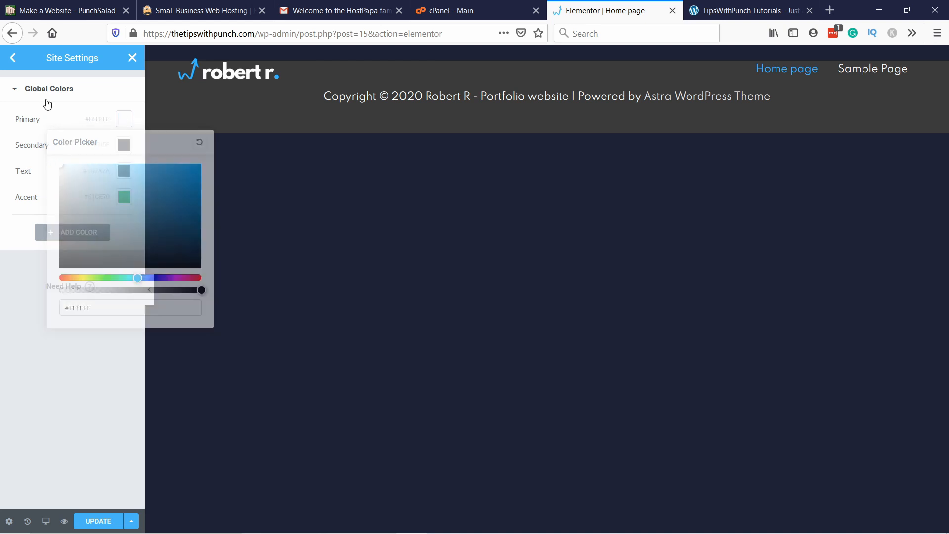
# Step: Set the Secondary global color to #FFC576
pyautogui.hotkey('alt', 'Tab')
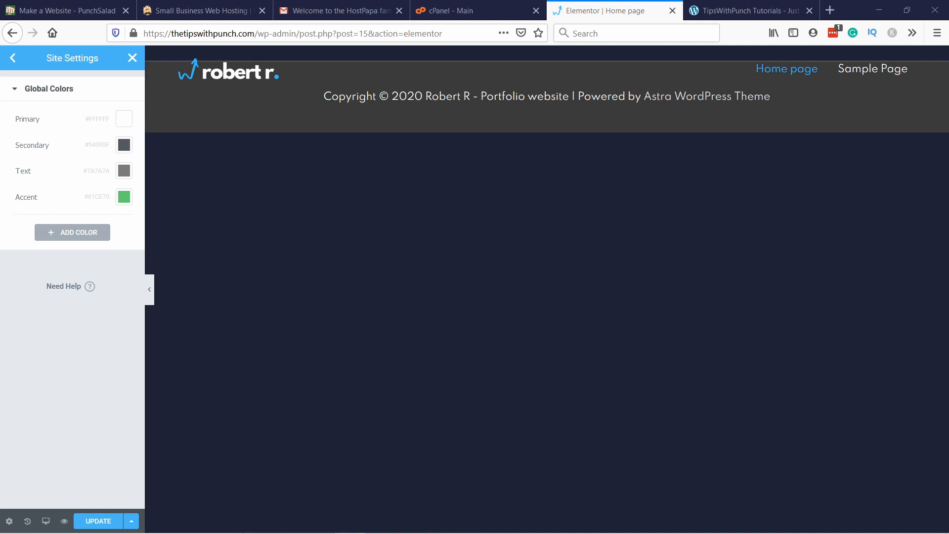
pyautogui.click(124, 144)
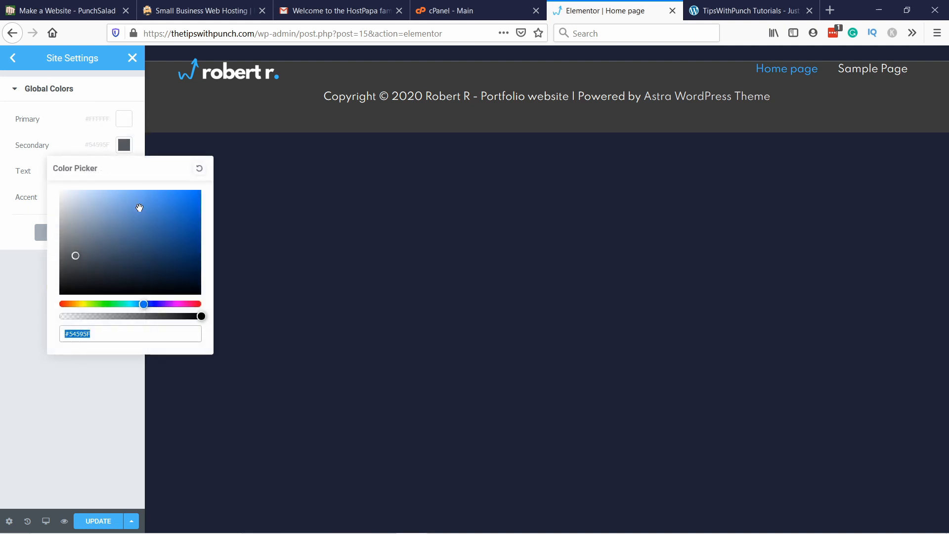
pyautogui.write('#FFC576')
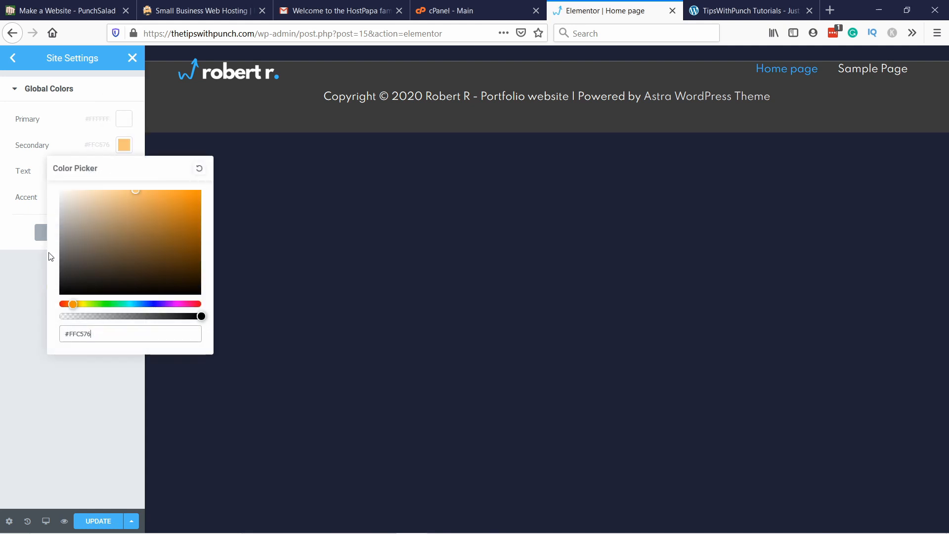
pyautogui.click(52, 292)
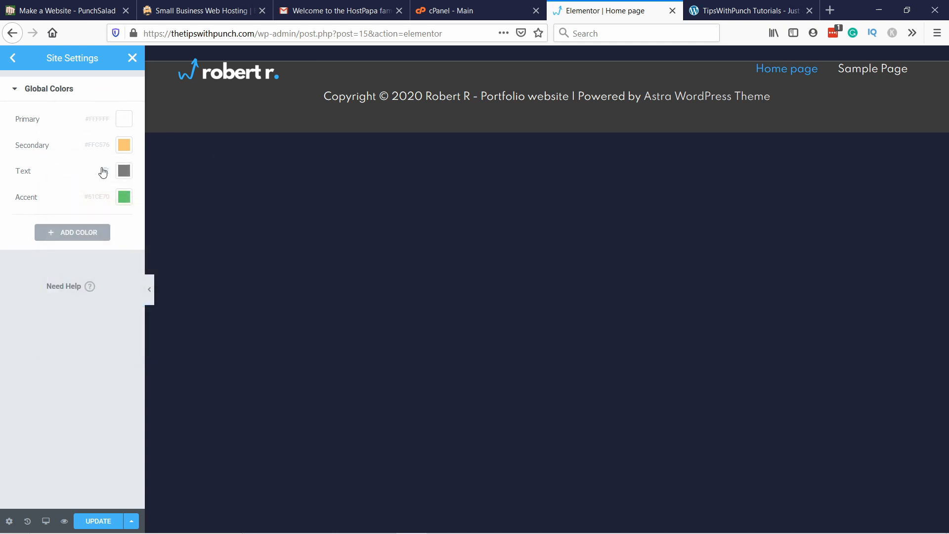
# Step: Set the Text global color to #FFFFFF
pyautogui.click(124, 171)
pyautogui.write('#FFFFFF')
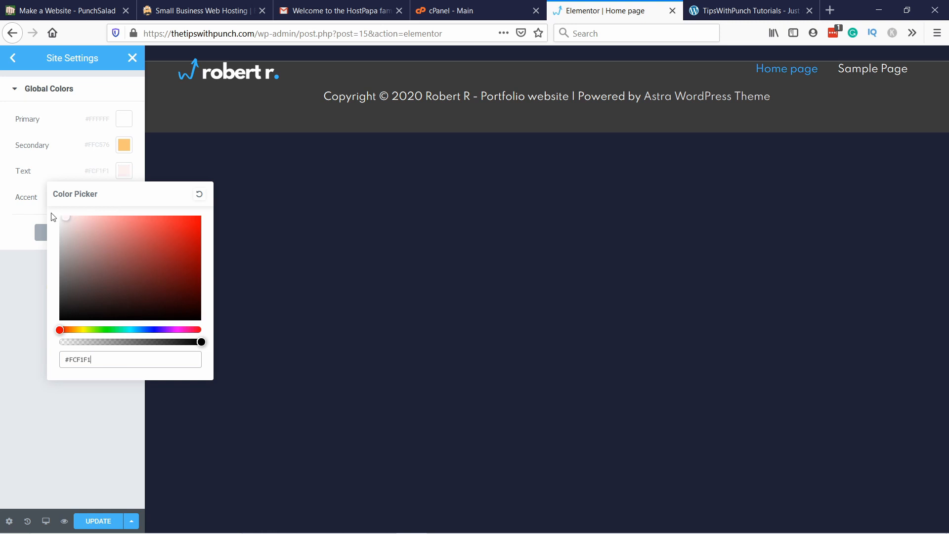
pyautogui.hotkey('alt', 'Tab')
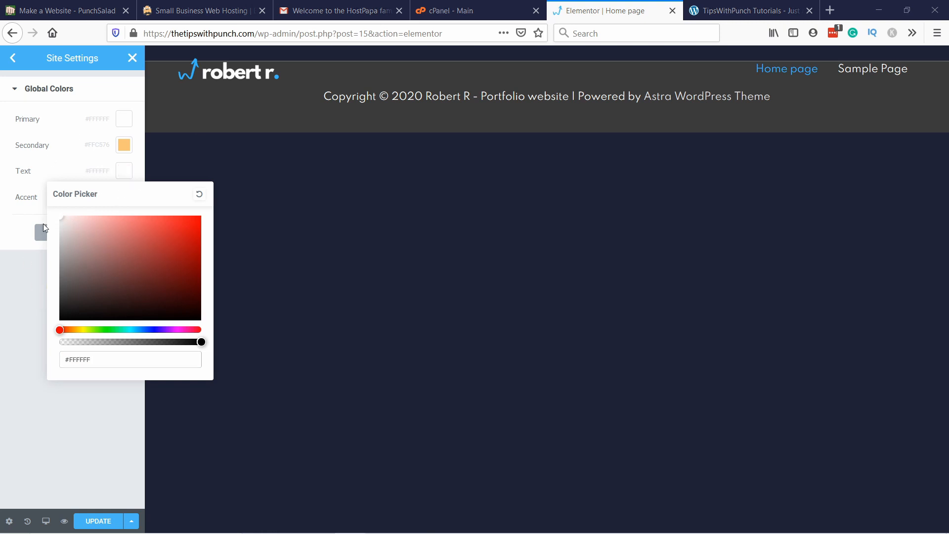
pyautogui.click(8, 288)
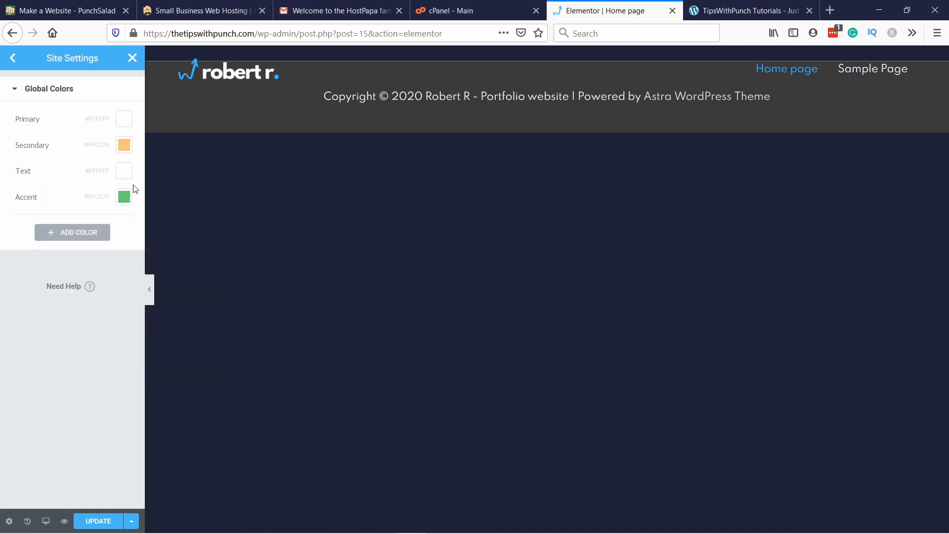
# Step: Set the Accent global color to #38B6FF
pyautogui.hotkey('alt', 'Tab')
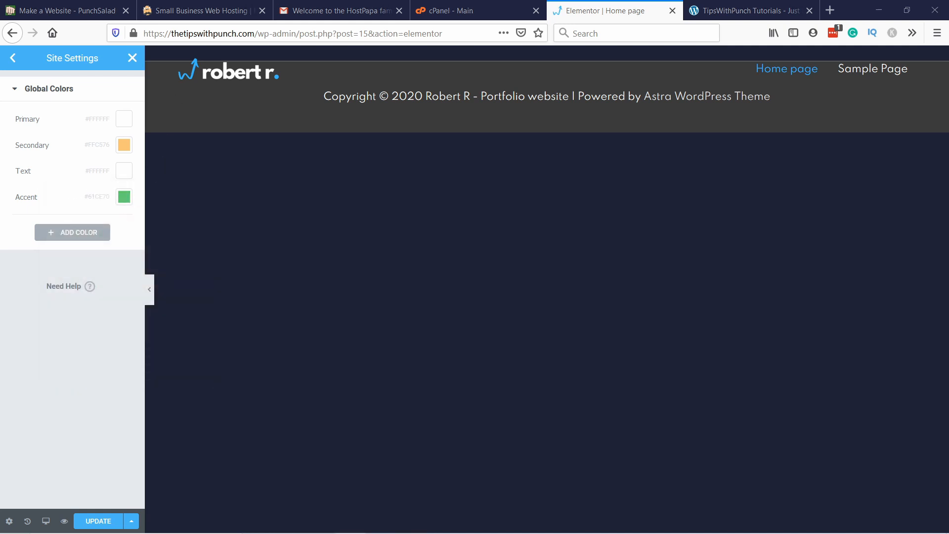
pyautogui.click(124, 197)
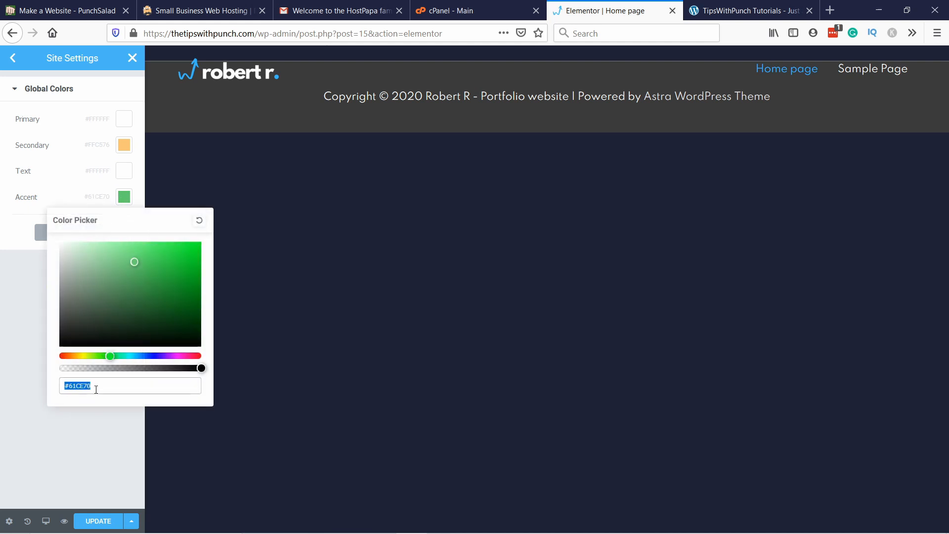
pyautogui.write('#38B6FF')
pyautogui.click(28, 293)
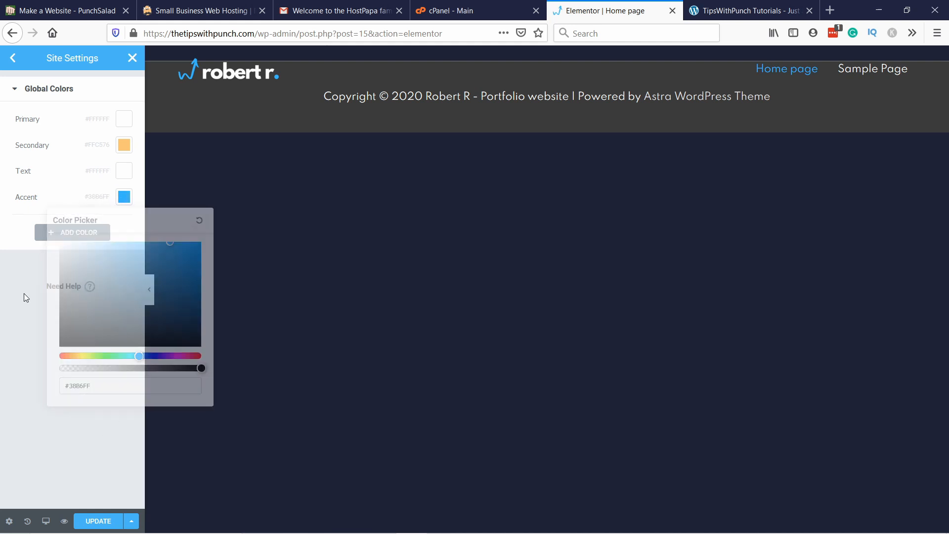
# Step: Add a new global color with the value #1F2235 and name it "Bg main"
pyautogui.click(66, 233)
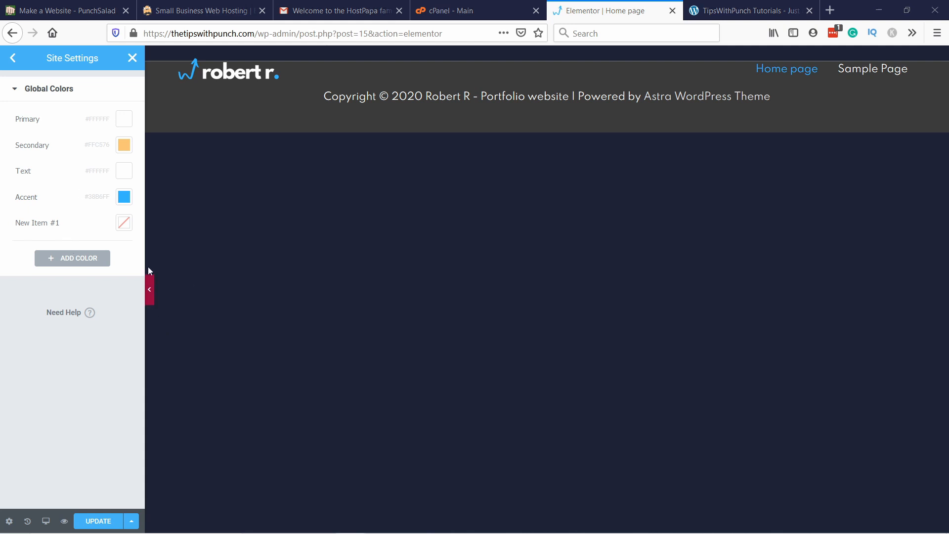
pyautogui.click(123, 222)
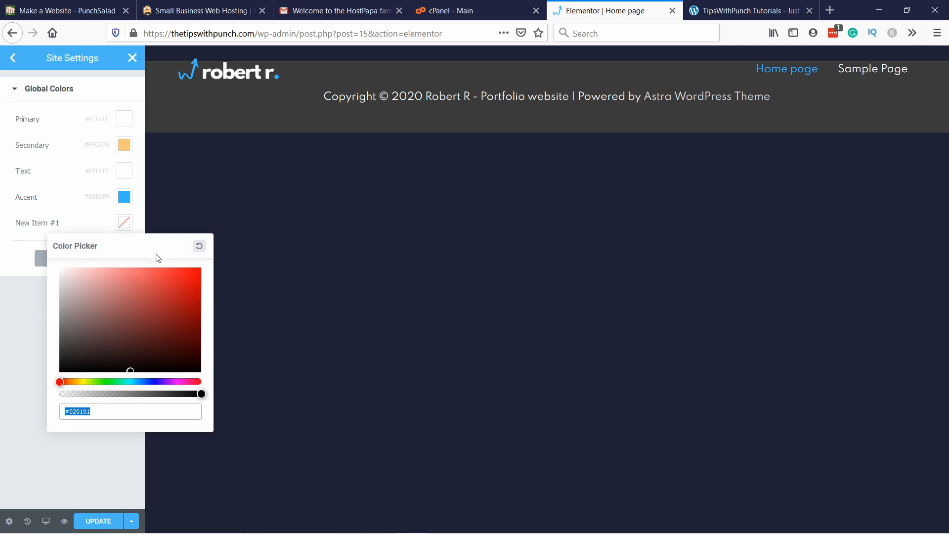
pyautogui.click(99, 415)
pyautogui.hotkey('ctrl', 'a')
pyautogui.write('#1F2235')
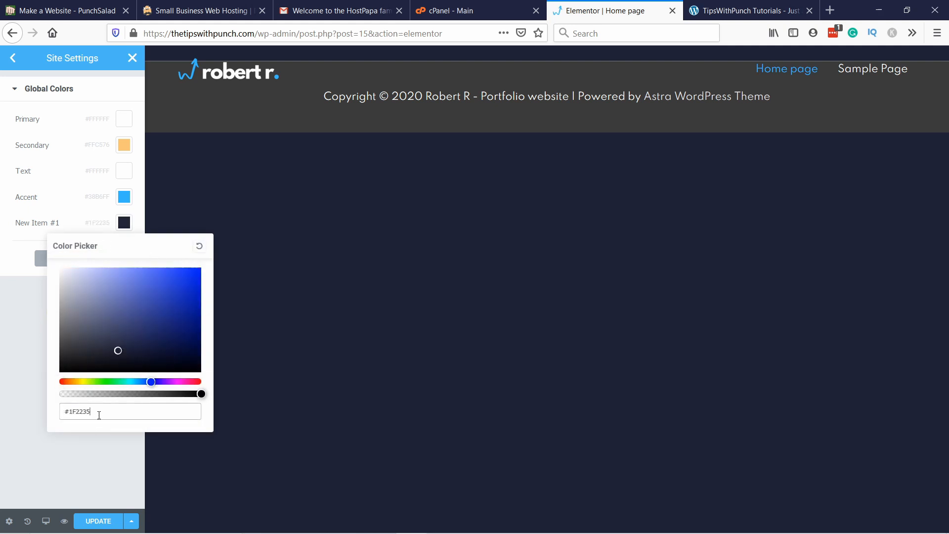
pyautogui.click(103, 440)
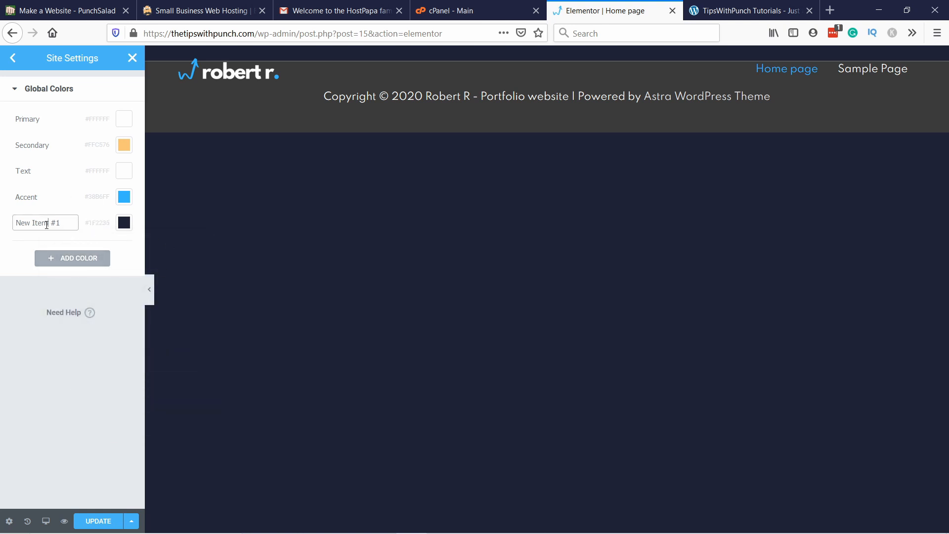
pyautogui.tripleClick(66, 223)
pyautogui.write('Bg main')
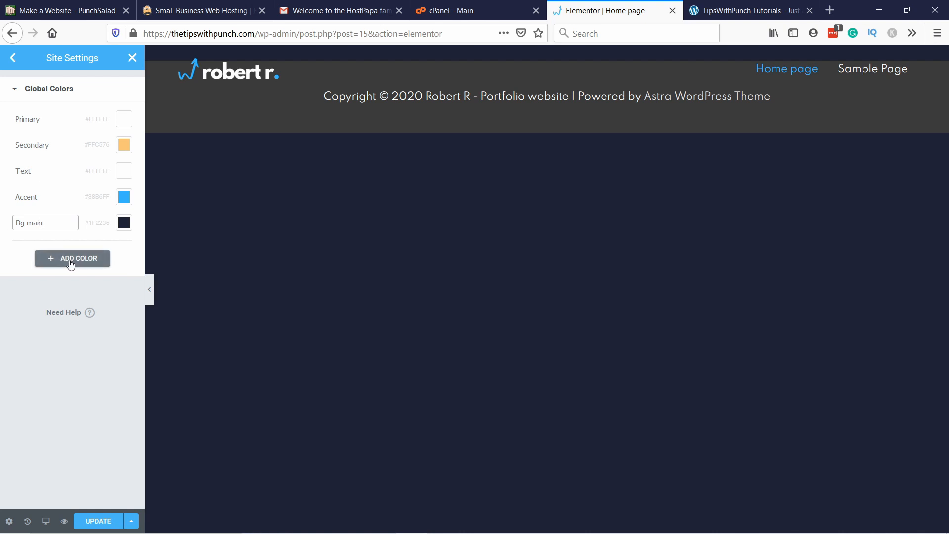
# Step: Add another global color with the value #313552 and name it "BG support"
pyautogui.click(72, 259)
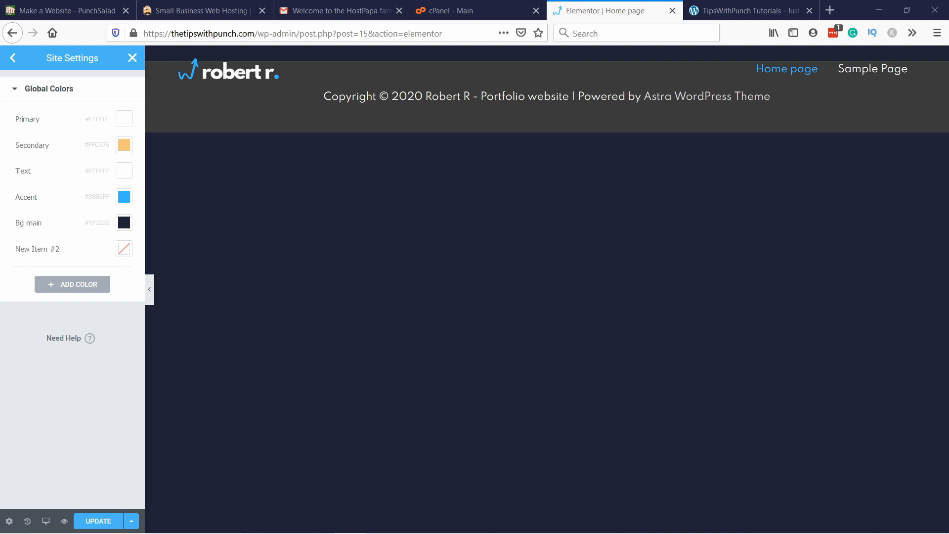
pyautogui.click(124, 250)
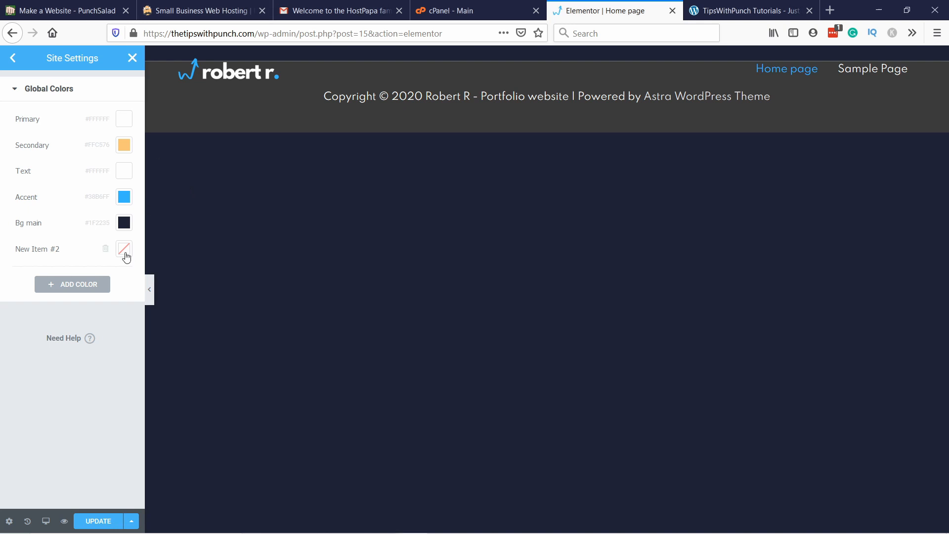
pyautogui.moveTo(93, 340)
pyautogui.mouseDown()
pyautogui.moveTo(155, 368)
pyautogui.moveTo(116, 390)
pyautogui.moveTo(99, 343)
pyautogui.moveTo(115, 351)
pyautogui.mouseUp()
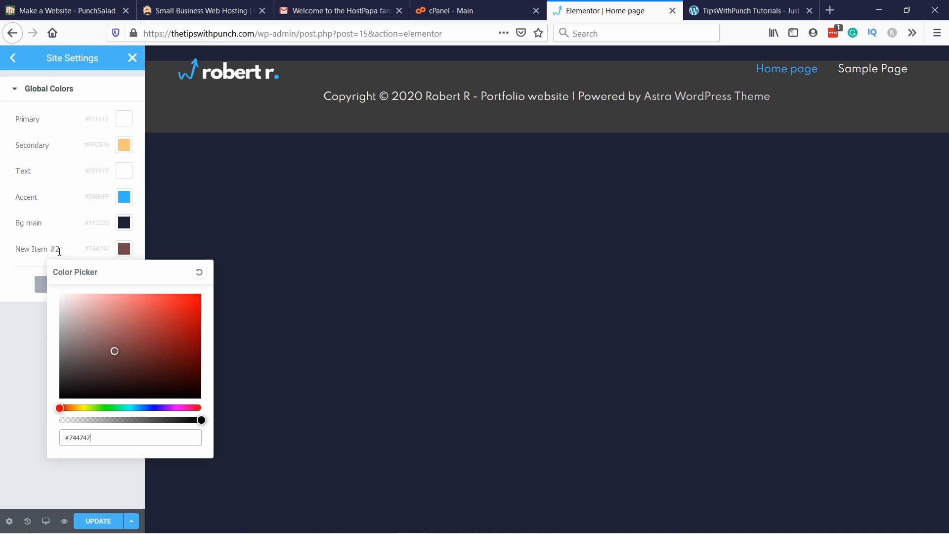
pyautogui.moveTo(130, 438); pyautogui.dragTo(4, 426)
pyautogui.write('#313552')
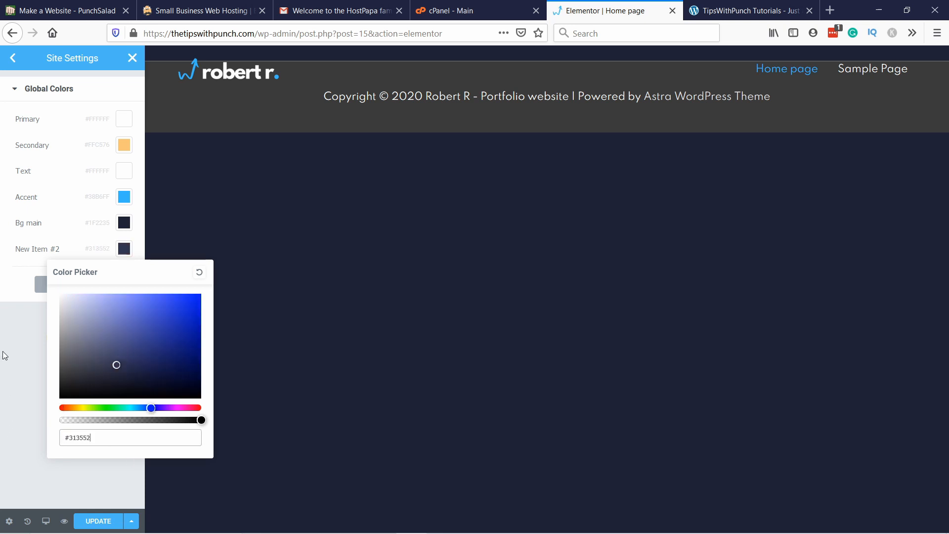
pyautogui.click(21, 343)
pyautogui.click(47, 247)
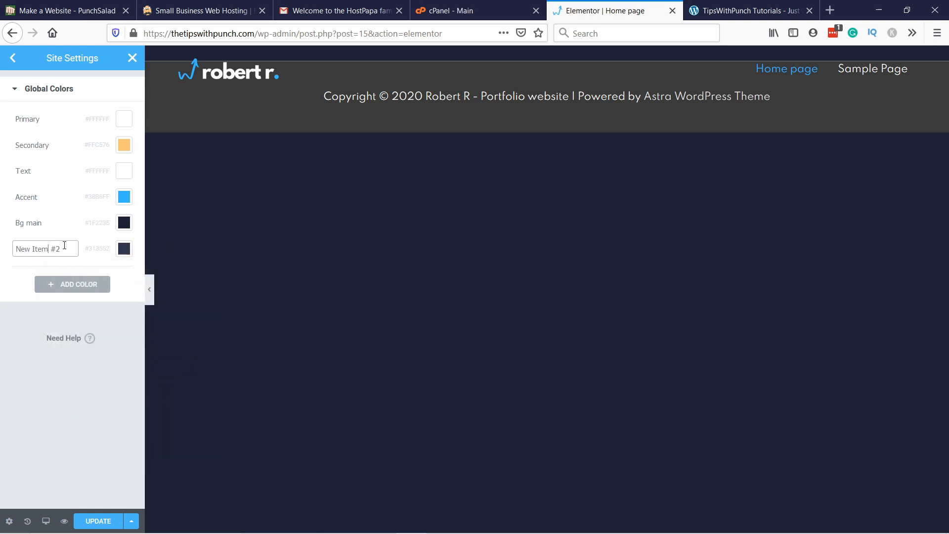
pyautogui.moveTo(66, 246); pyautogui.dragTo(2, 240)
pyautogui.write('BG support')
pyautogui.click(11, 313)
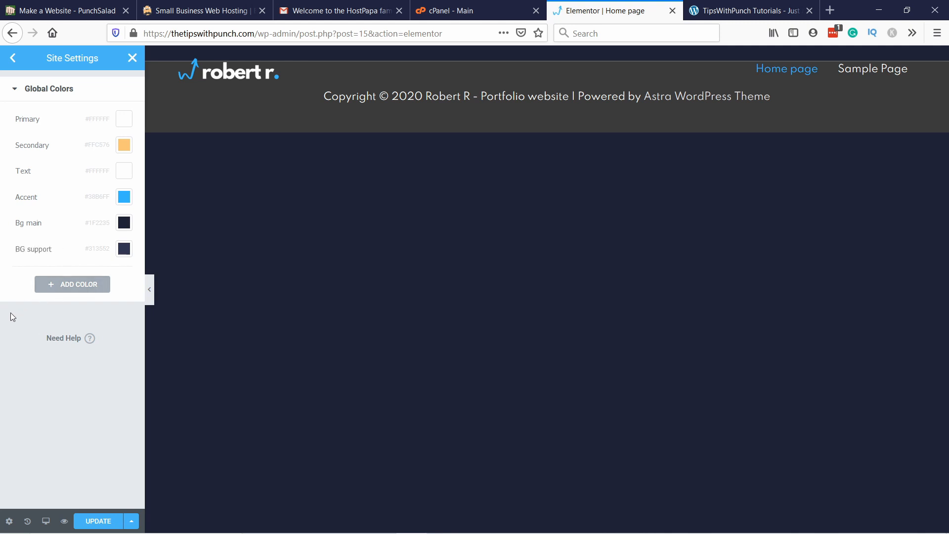
# Step: Set the Primary global font's family to Spartan
pyautogui.click(14, 58)
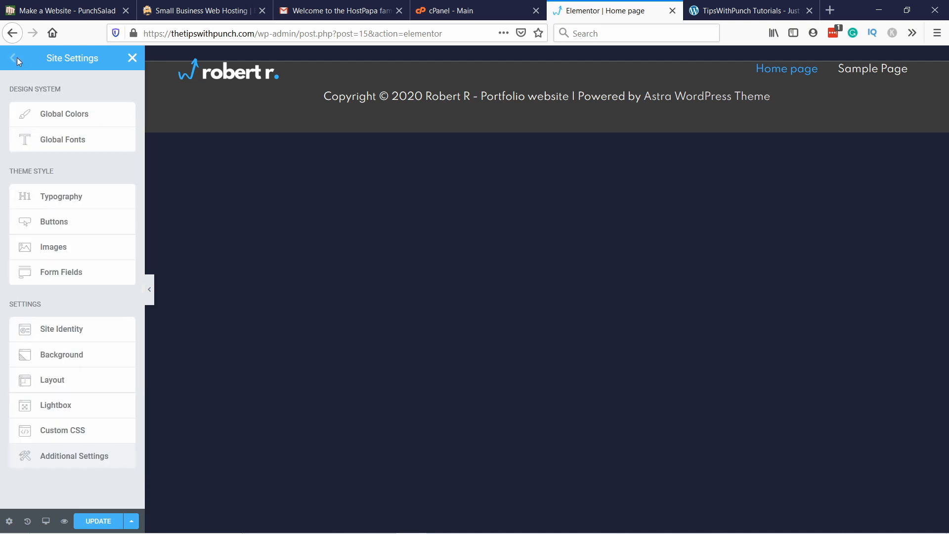
pyautogui.click(70, 140)
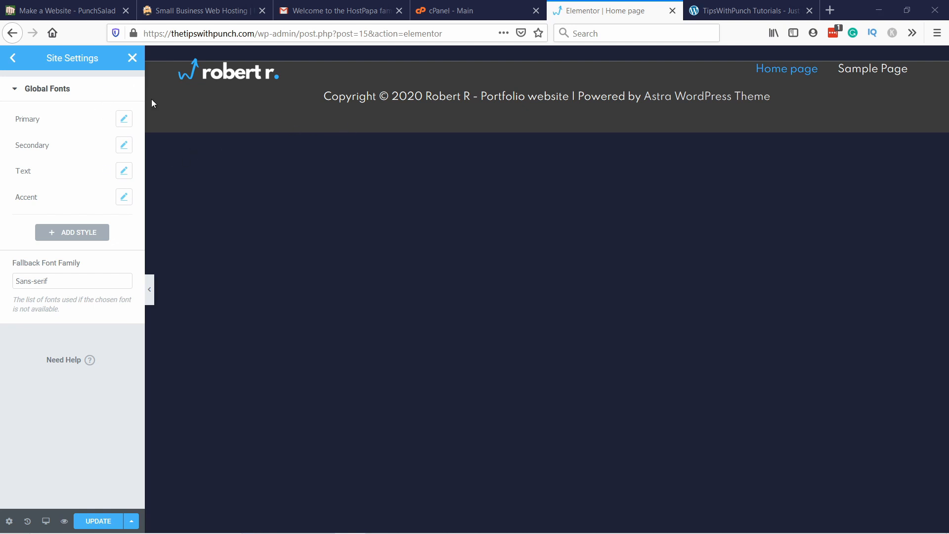
pyautogui.click(124, 119)
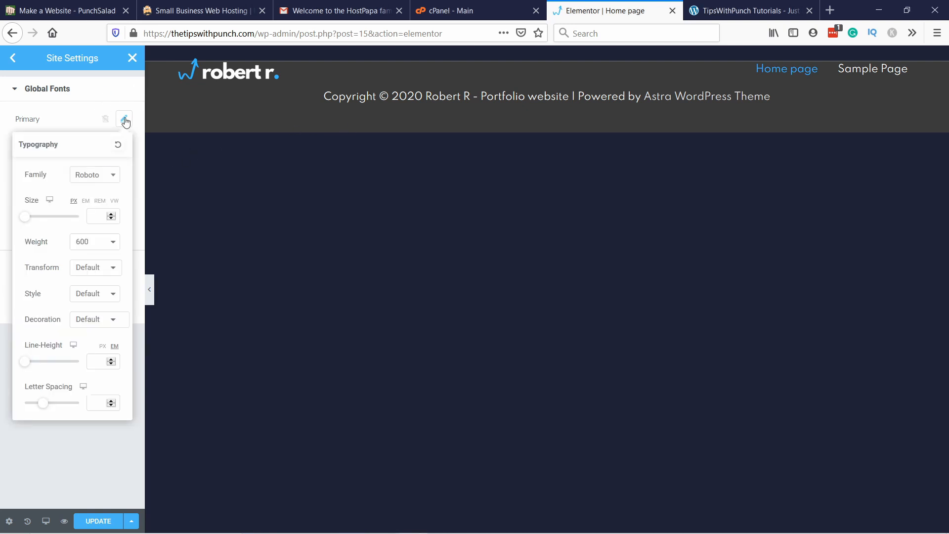
pyautogui.click(98, 180)
pyautogui.write('spart')
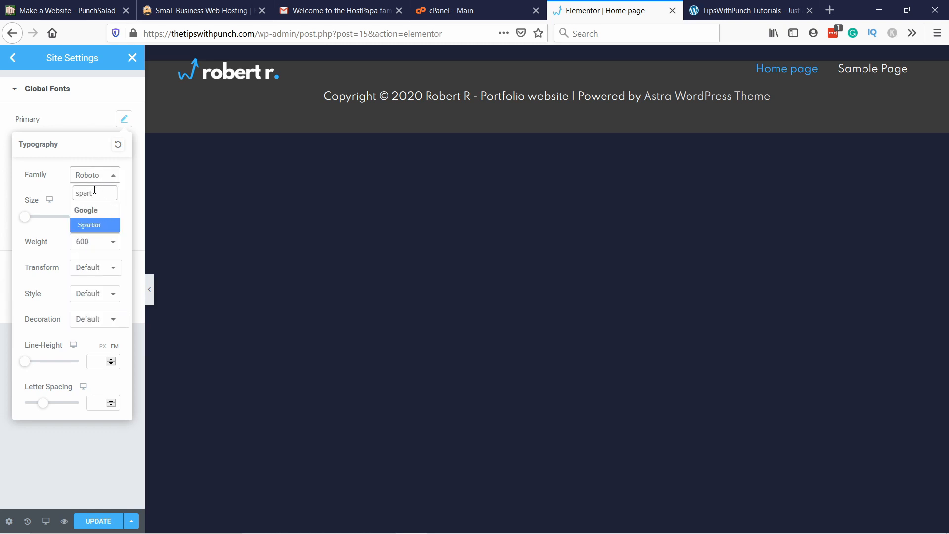
pyautogui.click(94, 226)
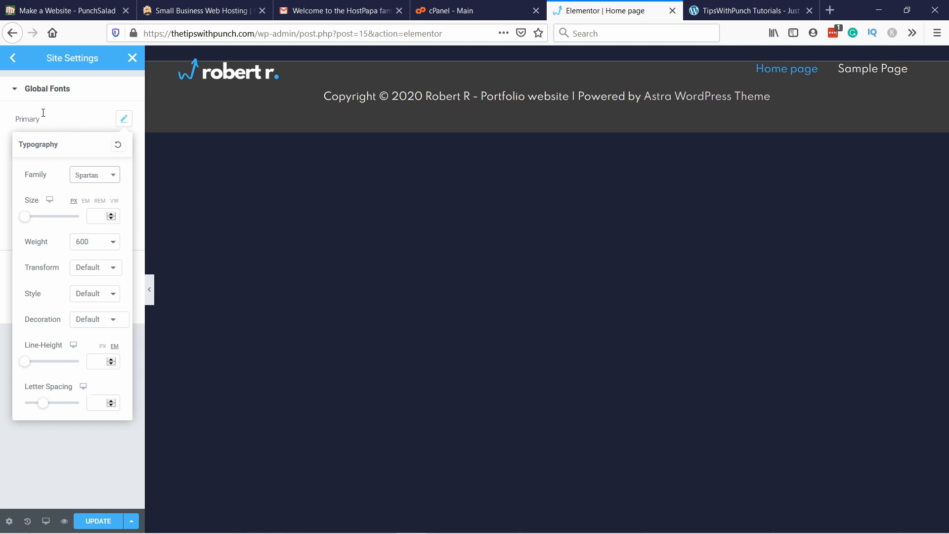
pyautogui.click(44, 113)
# Step: Set the Secondary global font's family to Spartan
pyautogui.click(123, 145)
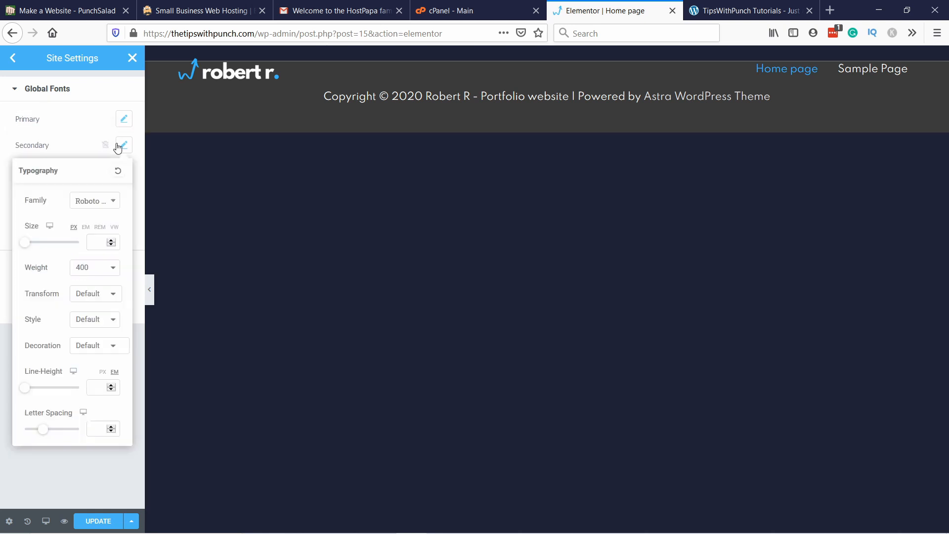
pyautogui.click(82, 201)
pyautogui.write('sparta')
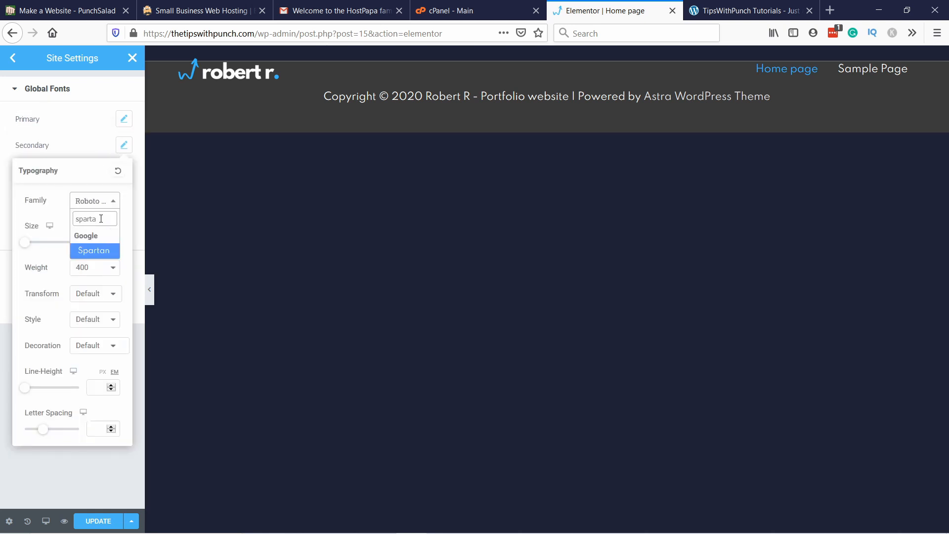
pyautogui.click(94, 250)
pyautogui.click(93, 159)
# Step: Set the Text global font's family to Spartan
pyautogui.click(123, 170)
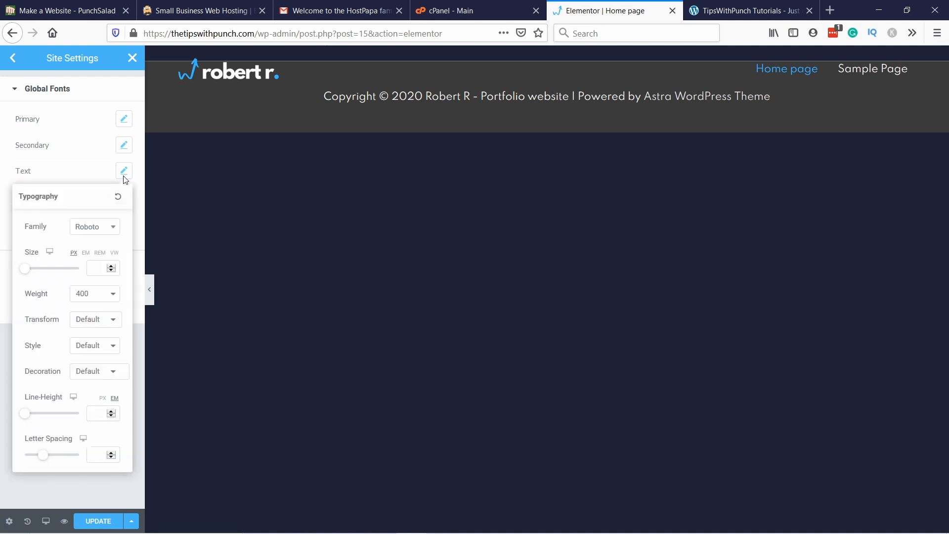
pyautogui.click(91, 229)
pyautogui.write('spar')
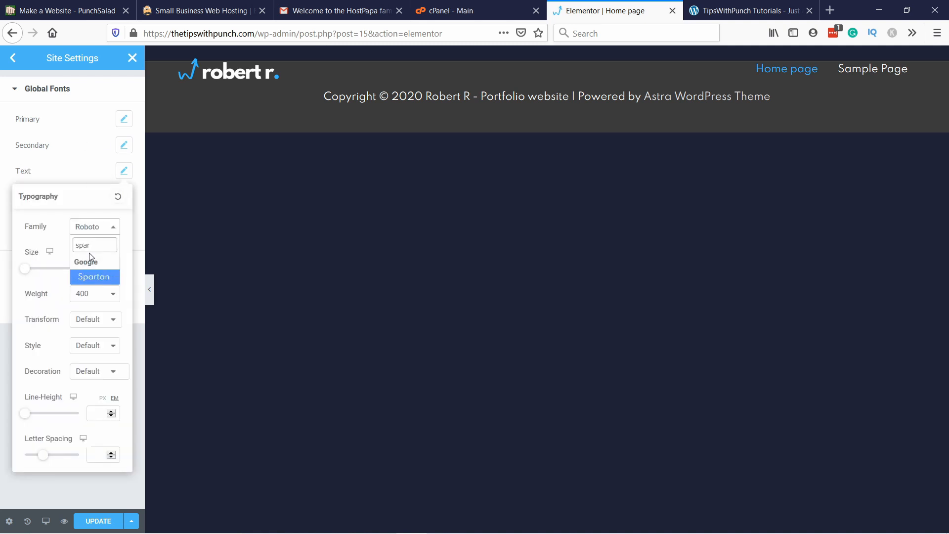
pyautogui.click(93, 276)
pyautogui.click(56, 145)
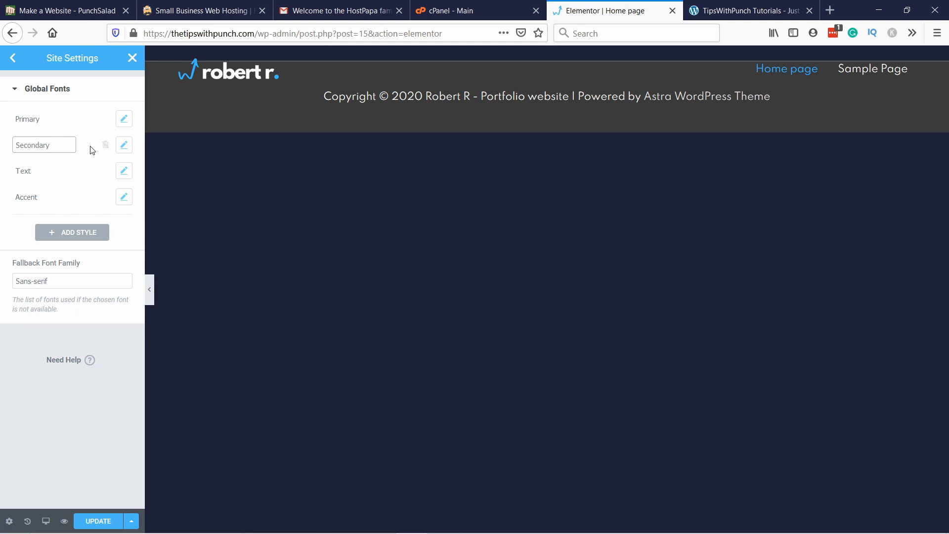
# Step: Set the Accent global font's family to Spartan and save the site settings
pyautogui.click(124, 197)
pyautogui.click(94, 254)
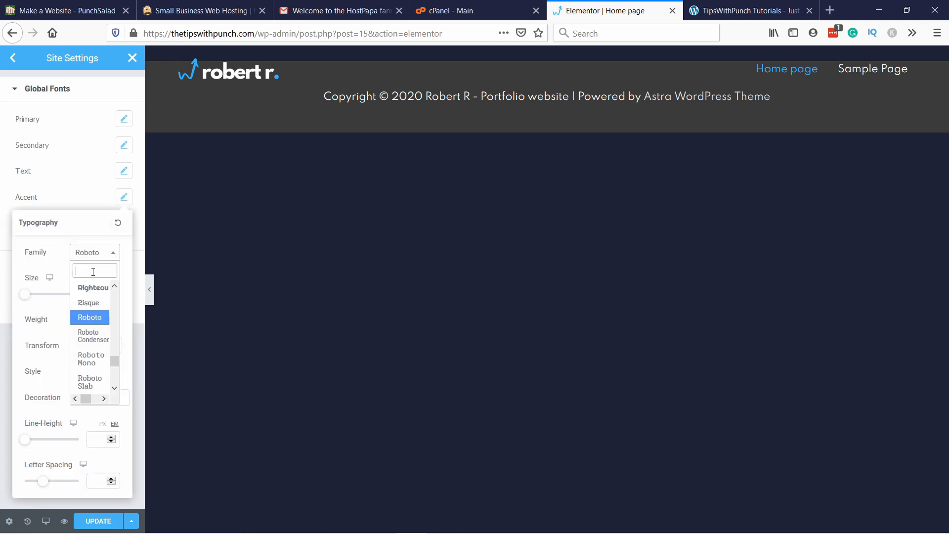
pyautogui.write('sparta')
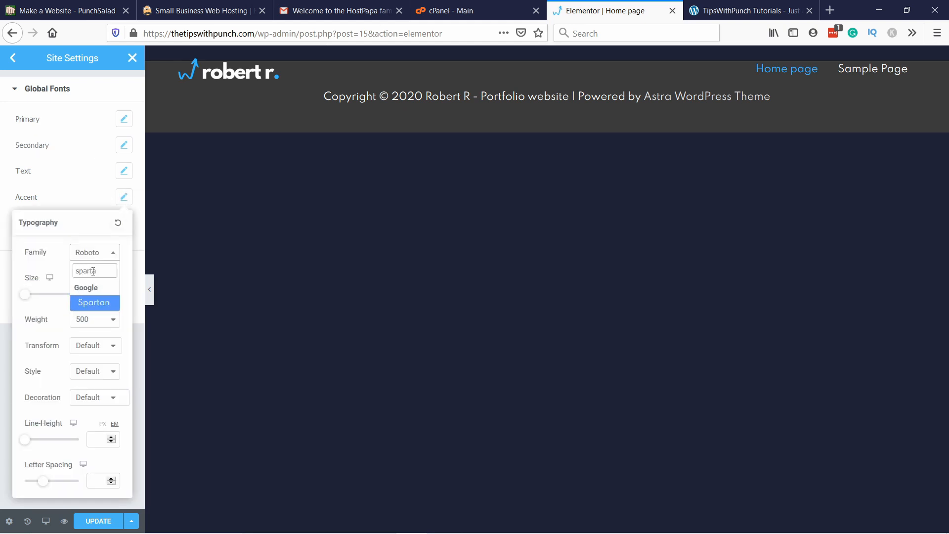
pyautogui.click(94, 302)
pyautogui.click(106, 195)
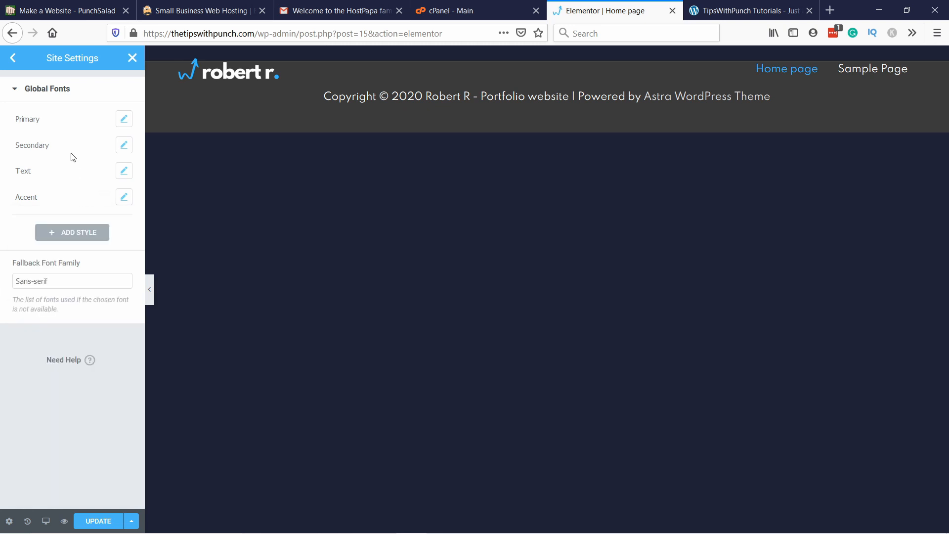
pyautogui.click(124, 197)
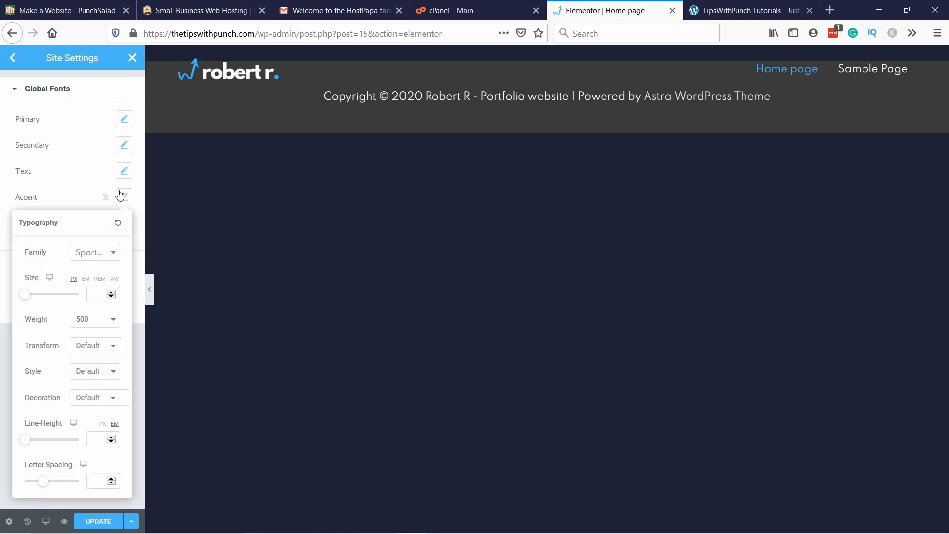
pyautogui.click(80, 173)
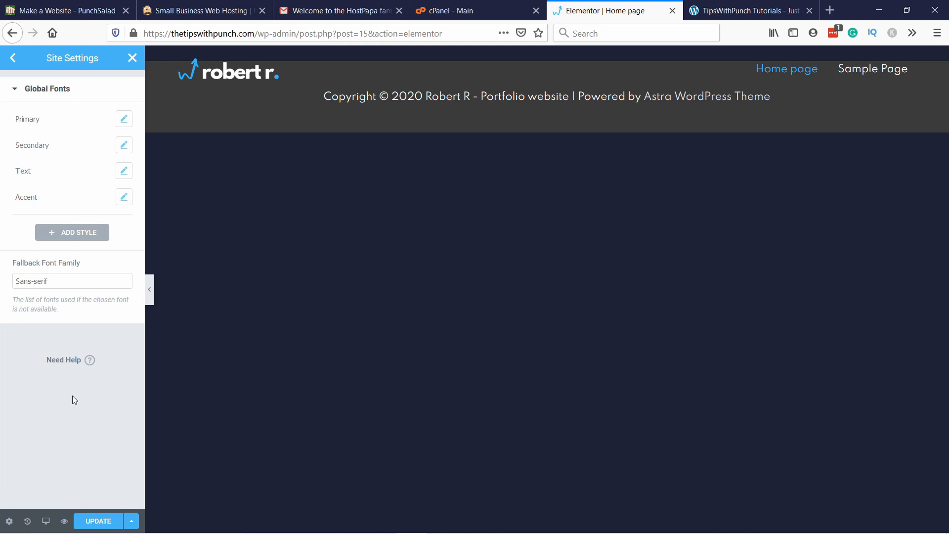
pyautogui.click(102, 526)
pyautogui.click(16, 58)
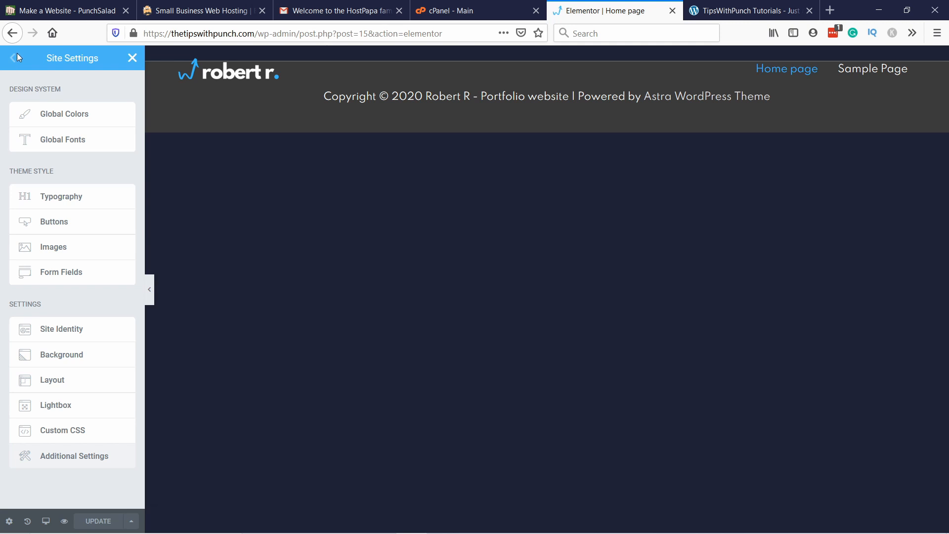
pyautogui.click(64, 200)
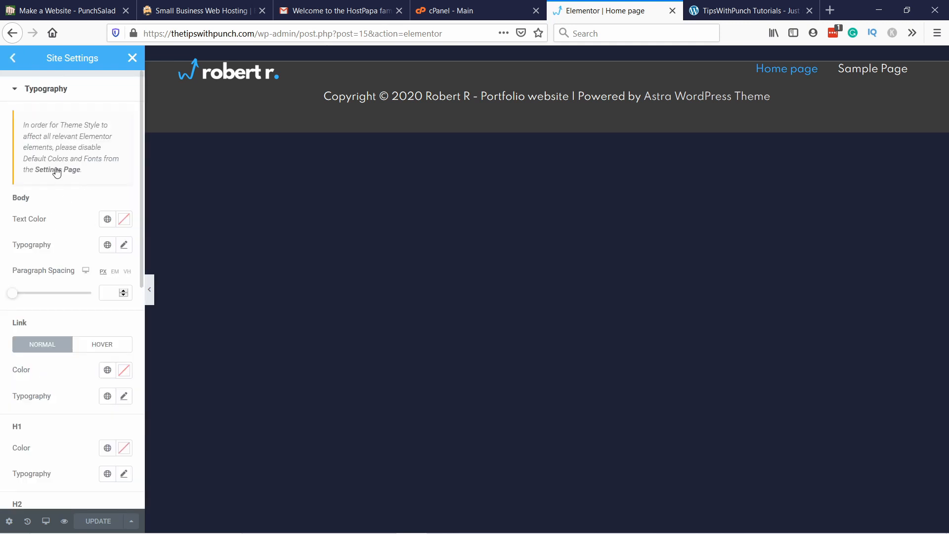
pyautogui.scroll(-3, 57, 222)
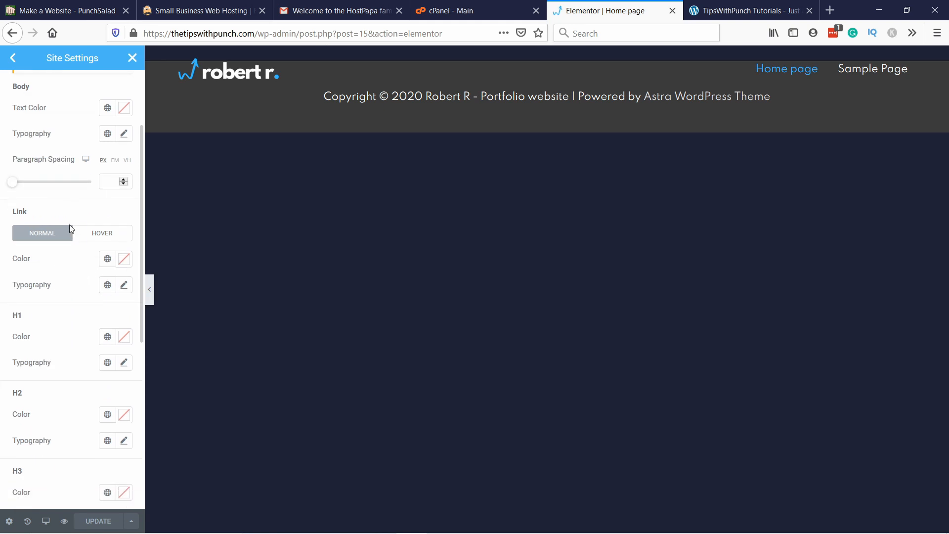
pyautogui.scroll(3, 69, 225)
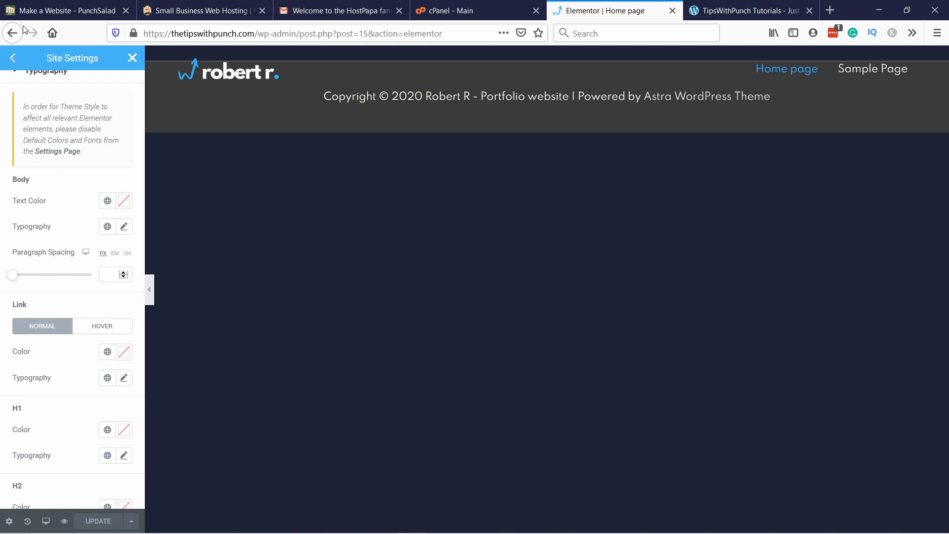
pyautogui.click(12, 58)
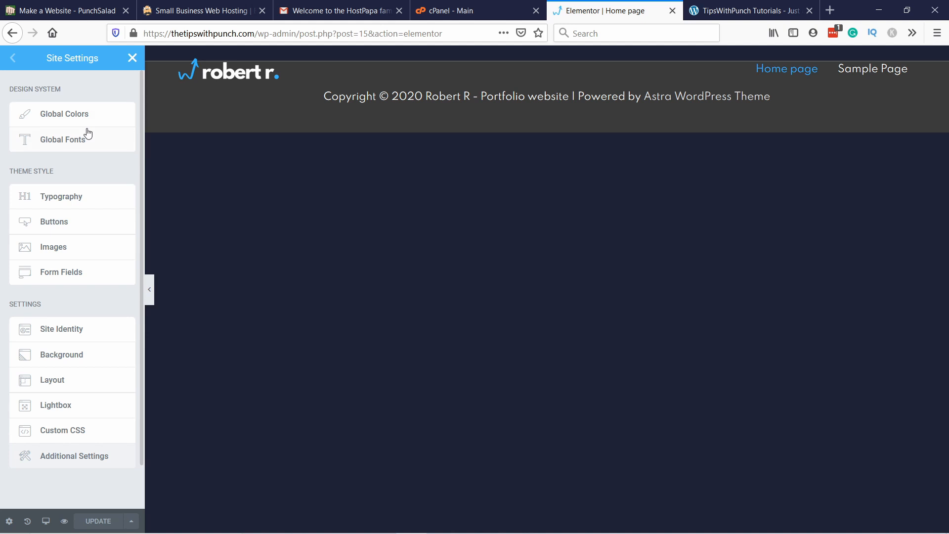
# Step: Give the site background a color fill using the global color Bg main
pyautogui.click(67, 361)
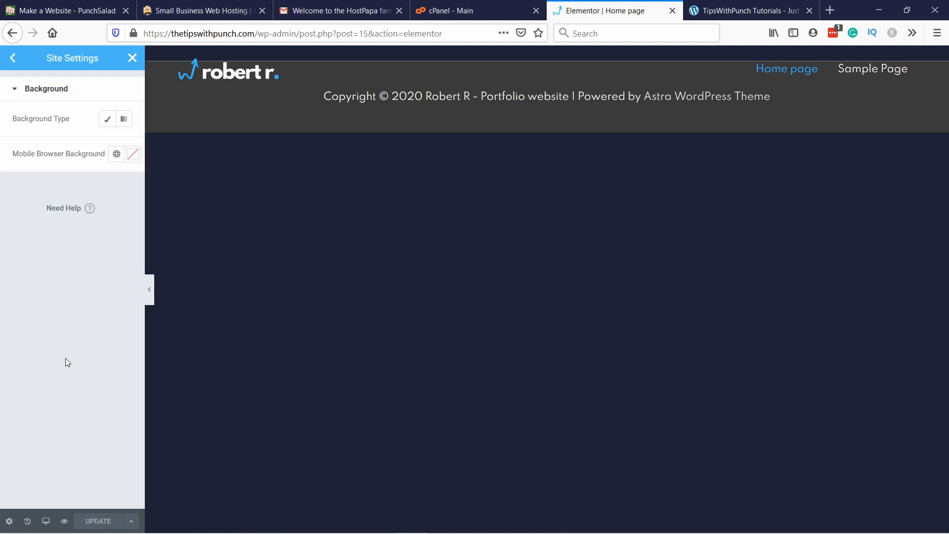
pyautogui.click(108, 119)
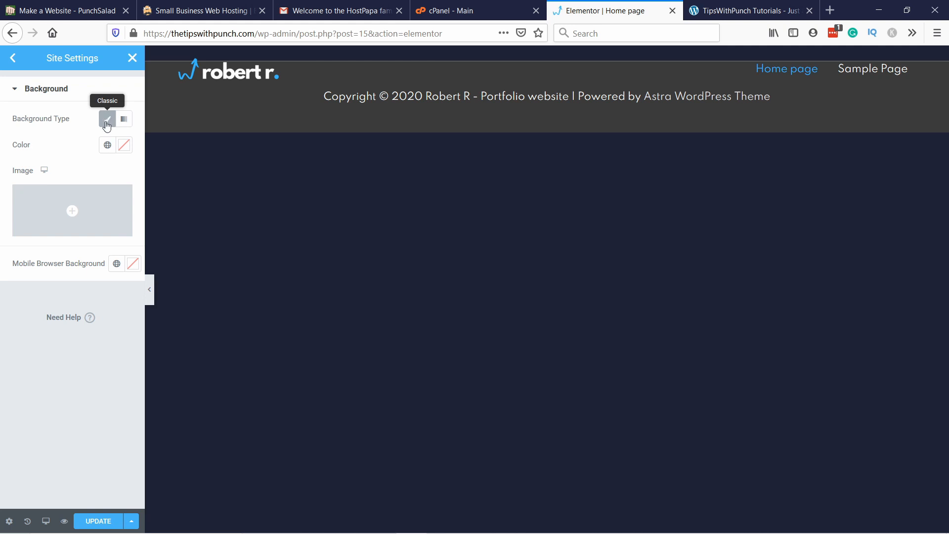
pyautogui.click(108, 145)
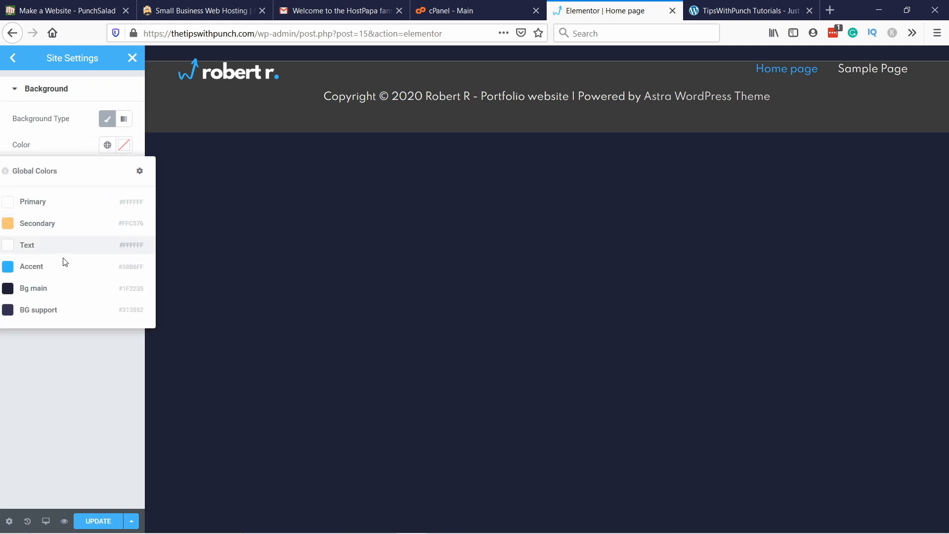
pyautogui.click(58, 289)
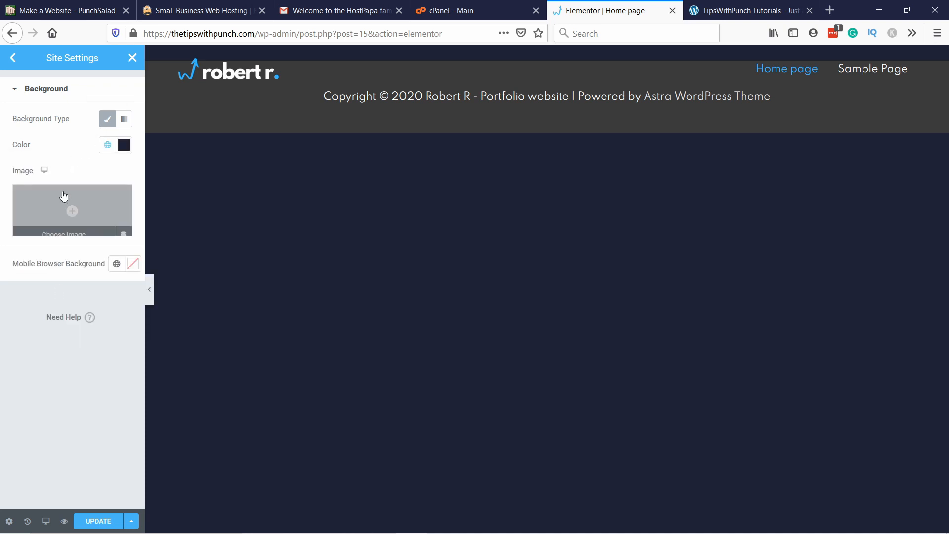
pyautogui.moveTo(89, 211)
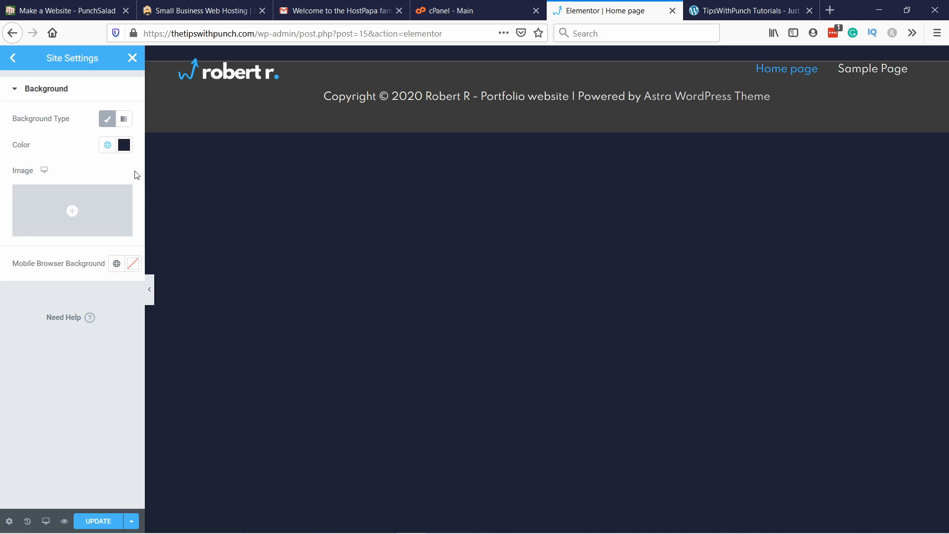
# Step: Set the Body text color in the theme style typography to #FFFFFF
pyautogui.click(13, 59)
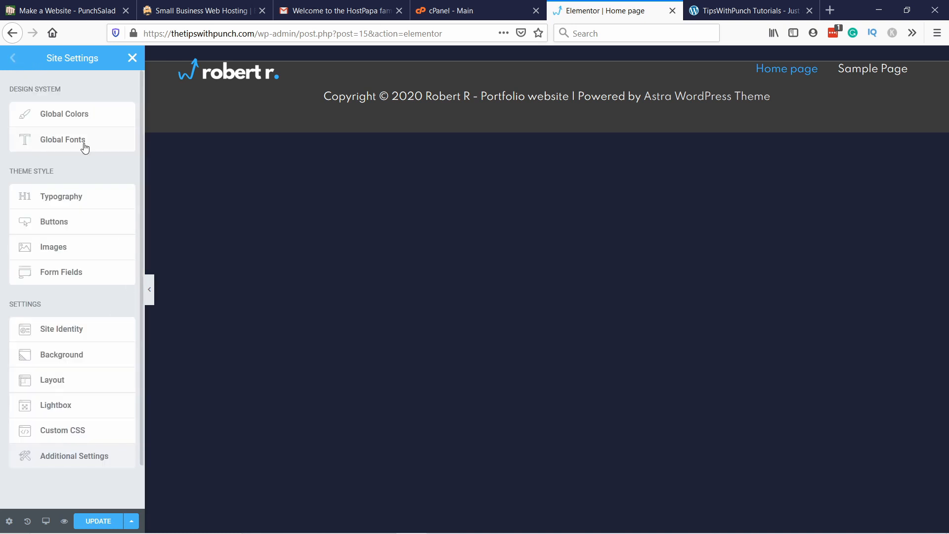
pyautogui.click(82, 201)
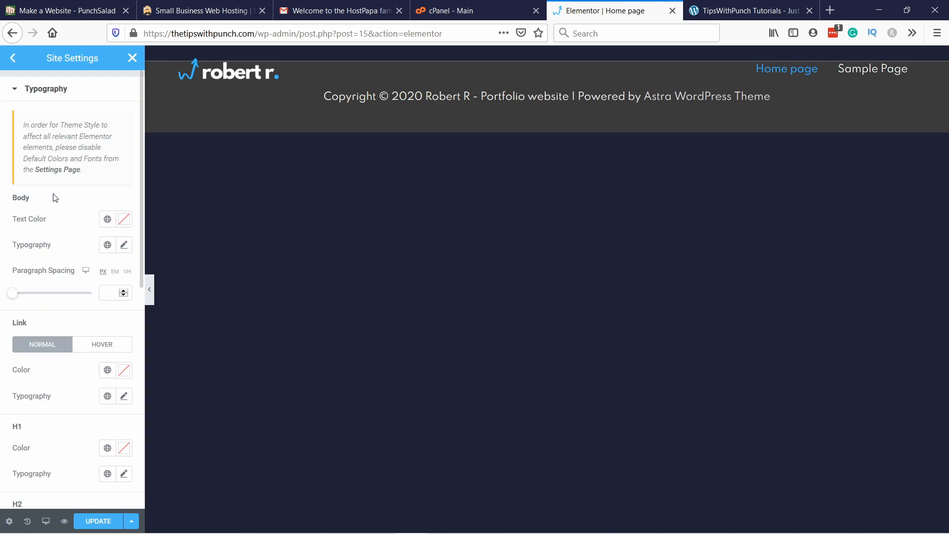
pyautogui.click(124, 220)
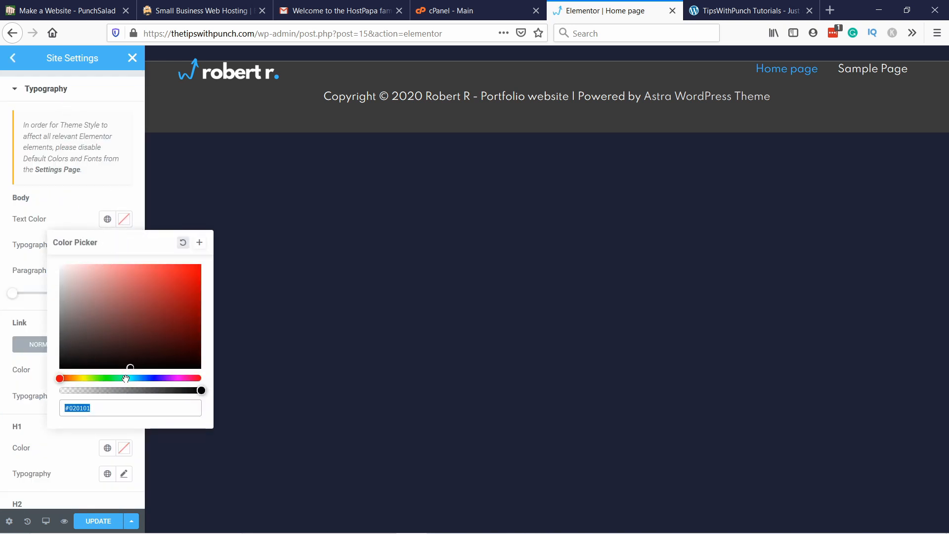
pyautogui.write('#FFFFFF')
pyautogui.click(81, 212)
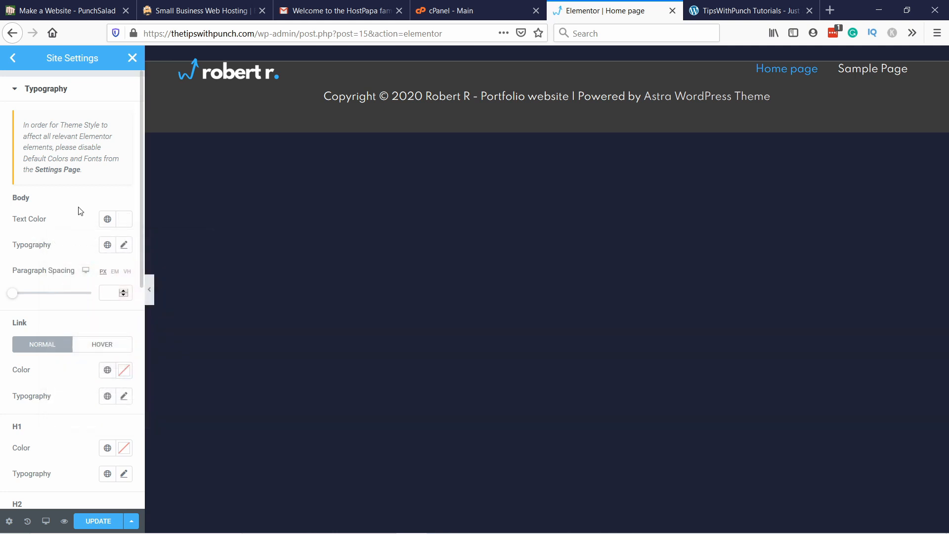
# Step: Save the updated site settings and close them to return to the page editor
pyautogui.click(12, 58)
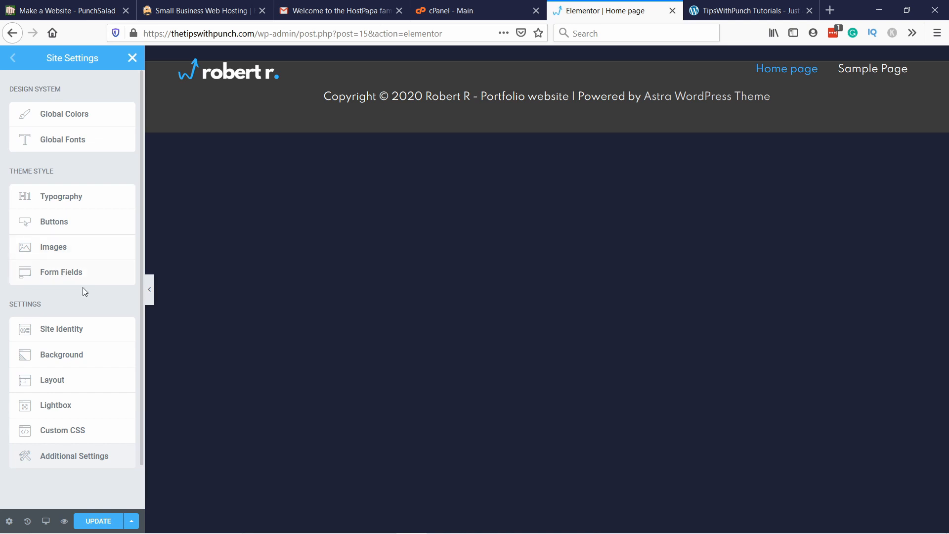
pyautogui.click(102, 522)
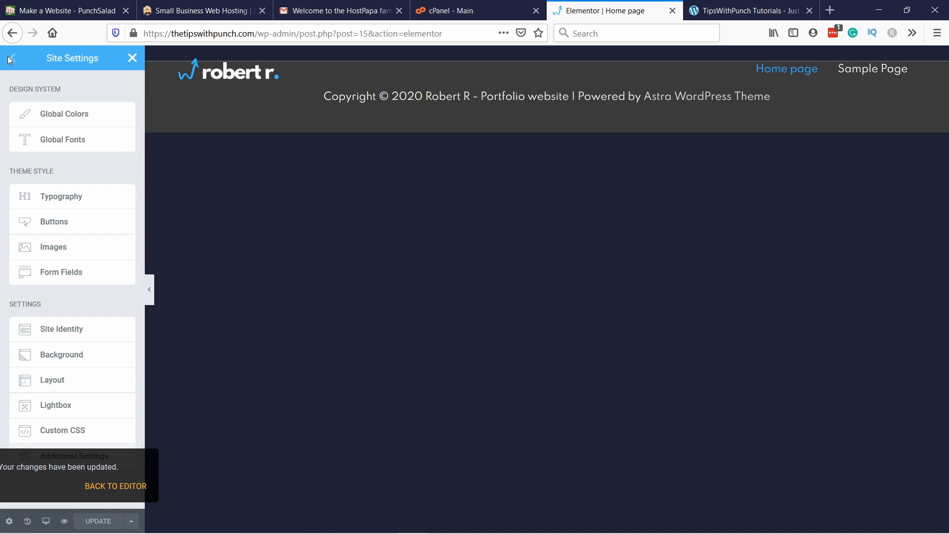
pyautogui.click(132, 57)
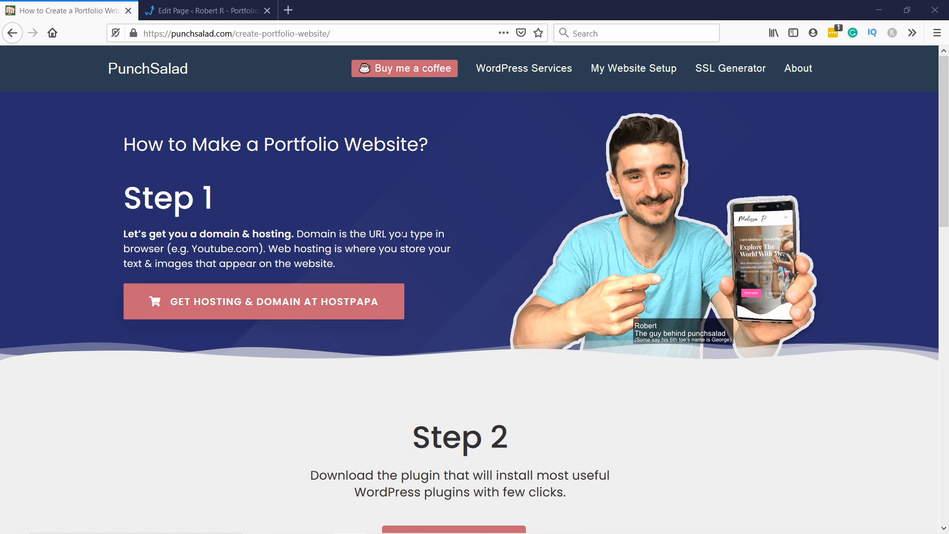
# Step: Download the Elementor template file tipswithpunch-resume-template.json from the page's Bonus section, choosing to save it, and highlight the required plugins list
pyautogui.scroll(-12, 421, 232)
pyautogui.scroll(1, 465, 221)
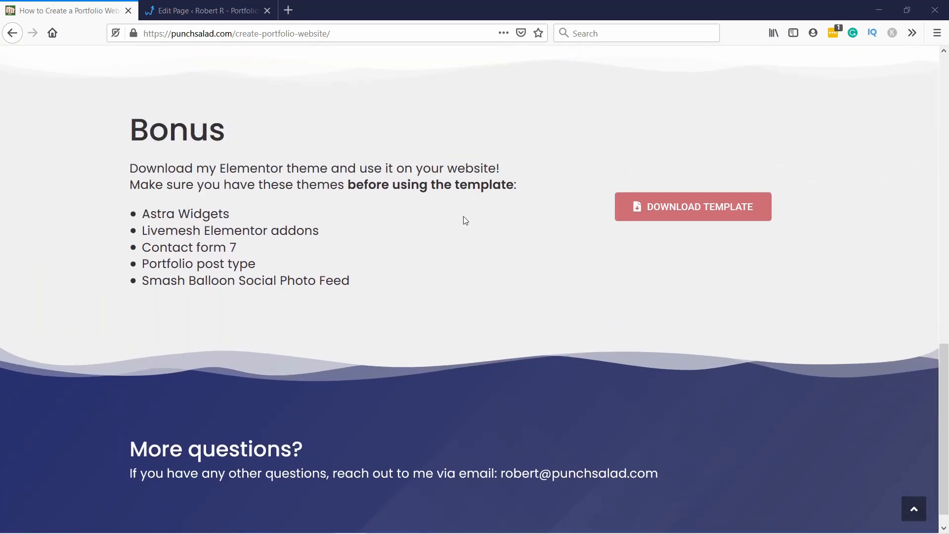
pyautogui.scroll(1, 466, 221)
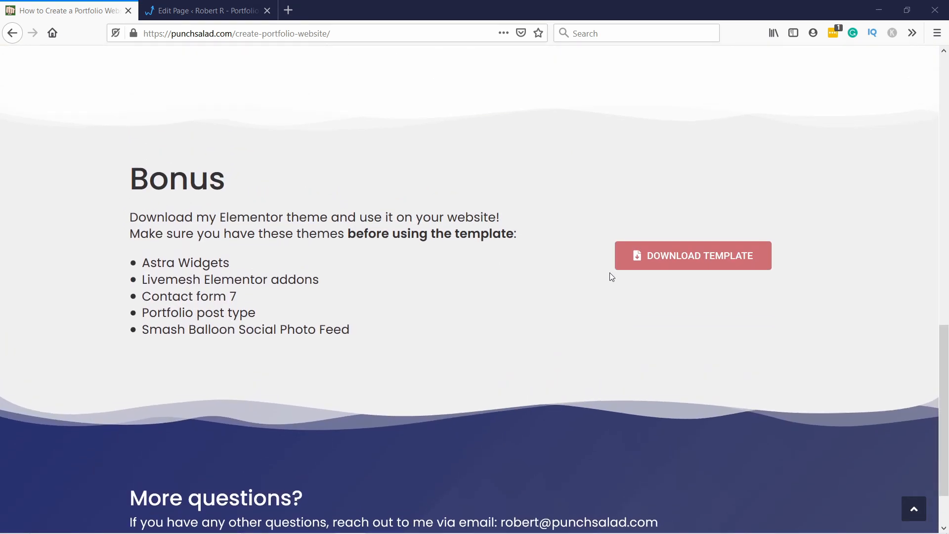
pyautogui.click(673, 261)
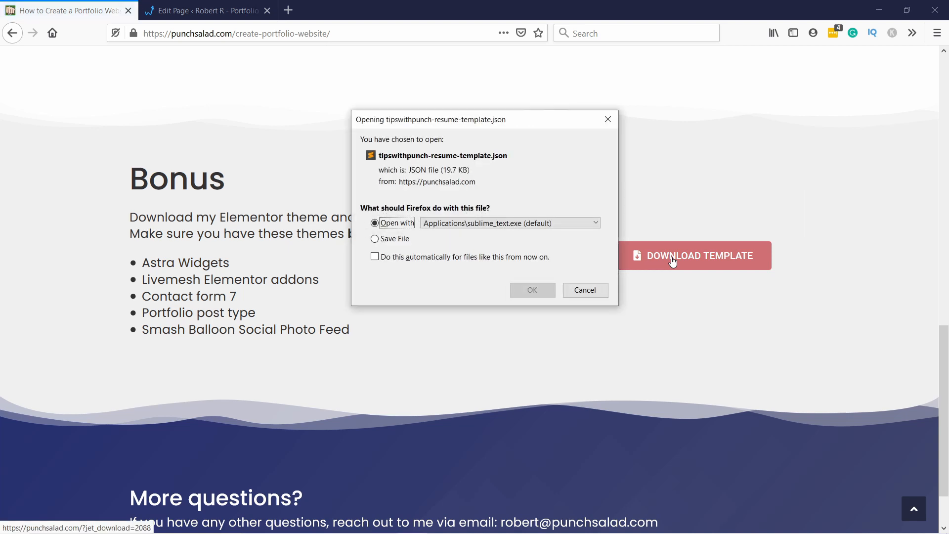
pyautogui.moveTo(563, 125); pyautogui.dragTo(654, 51)
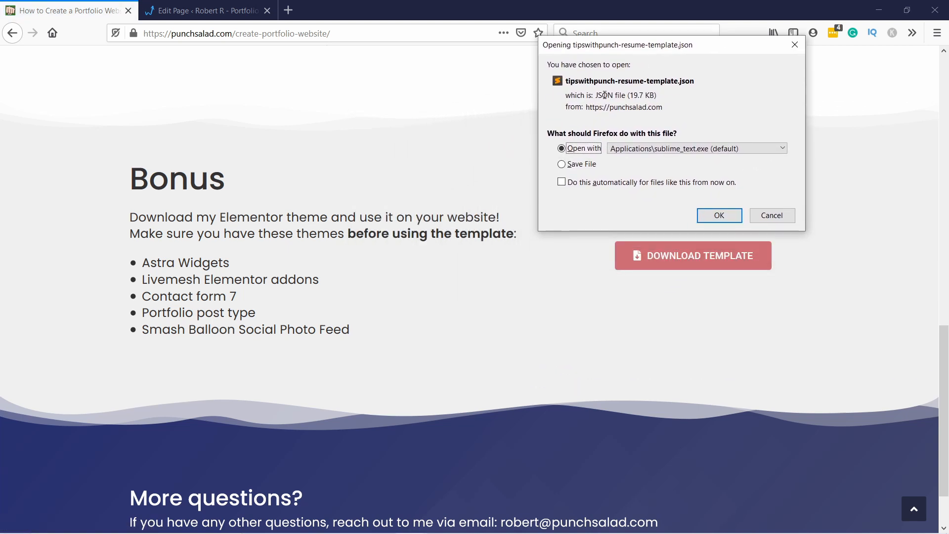
pyautogui.moveTo(141, 255); pyautogui.dragTo(396, 335)
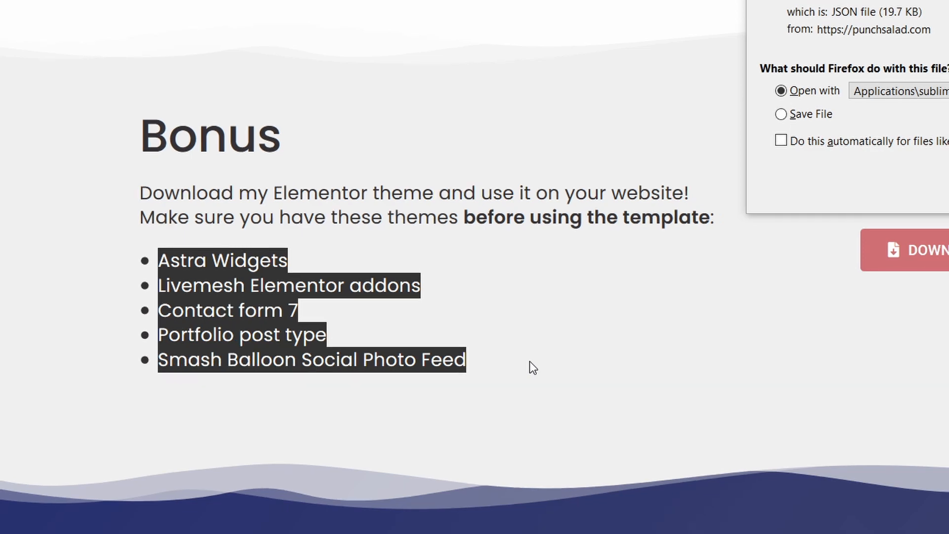
pyautogui.click(788, 113)
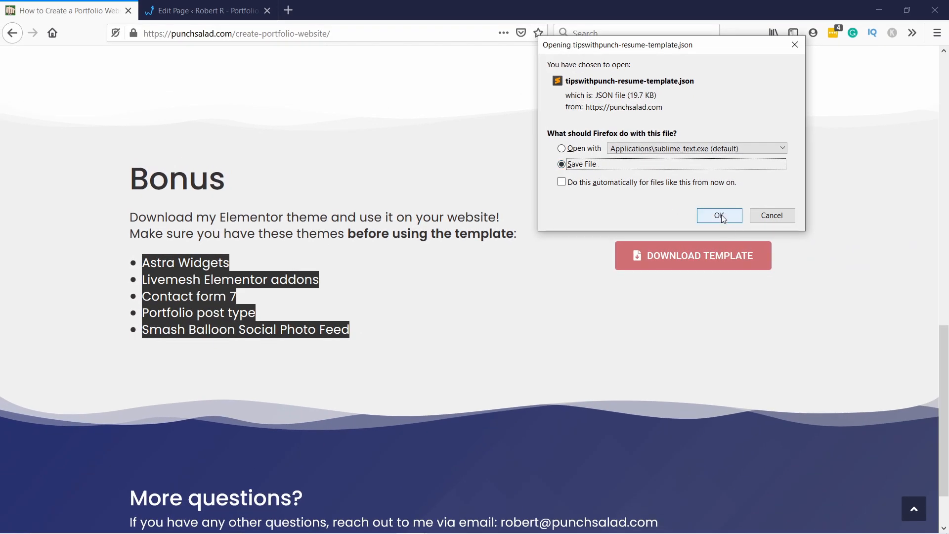
pyautogui.click(721, 216)
pyautogui.click(376, 265)
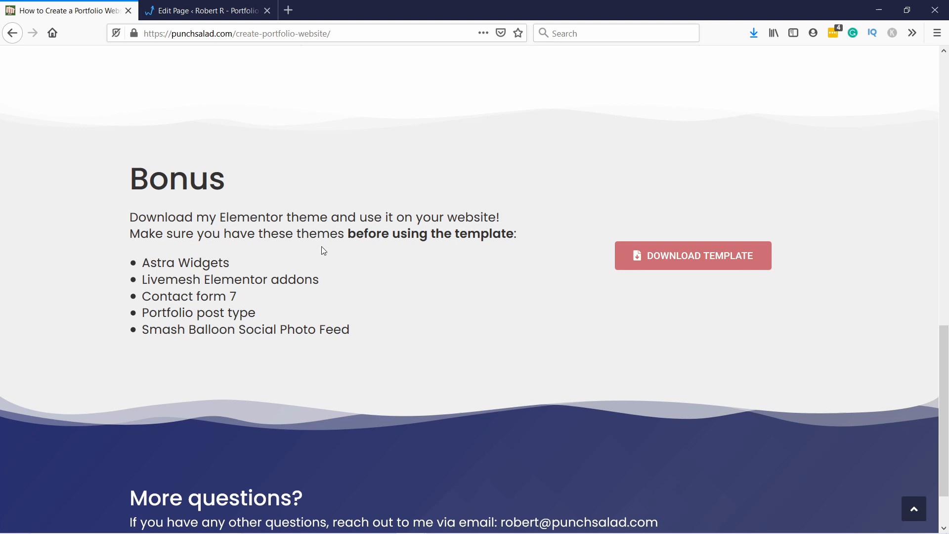
# Step: Open the homepage in Elementor and import the tipswithpunch-resume-template file into the template library
pyautogui.click(208, 10)
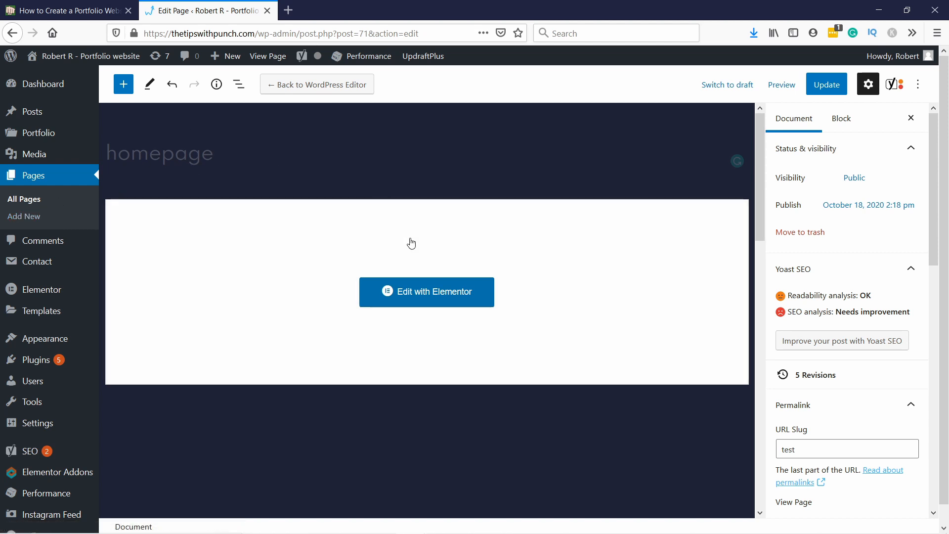
pyautogui.click(435, 295)
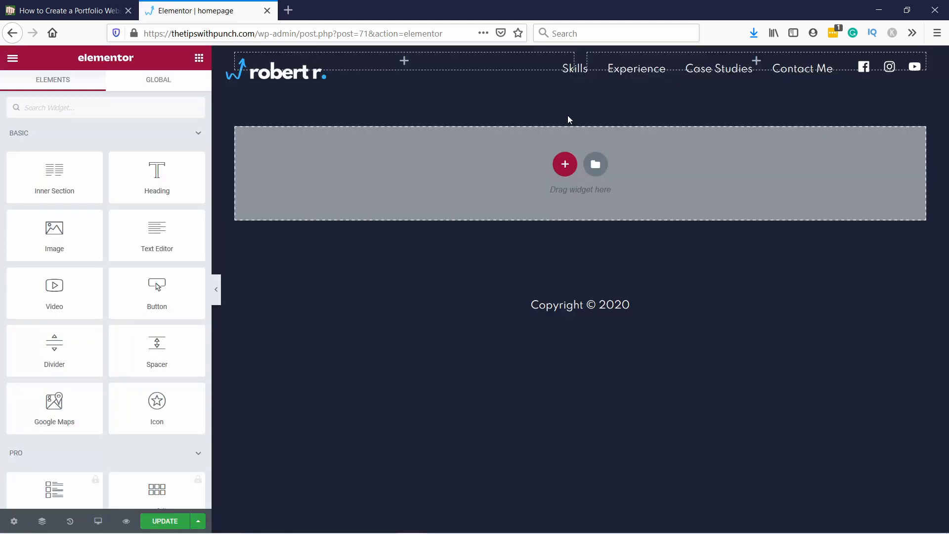
pyautogui.click(601, 166)
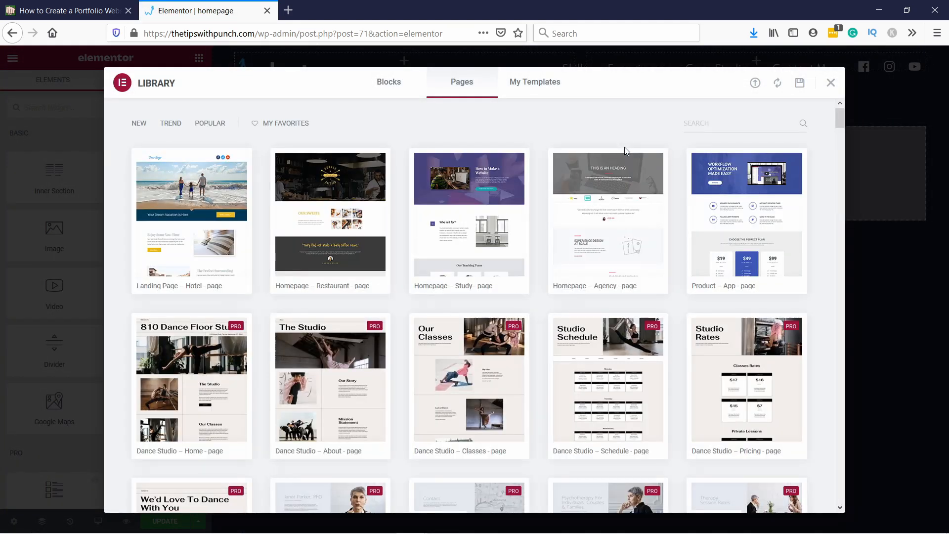
pyautogui.click(756, 84)
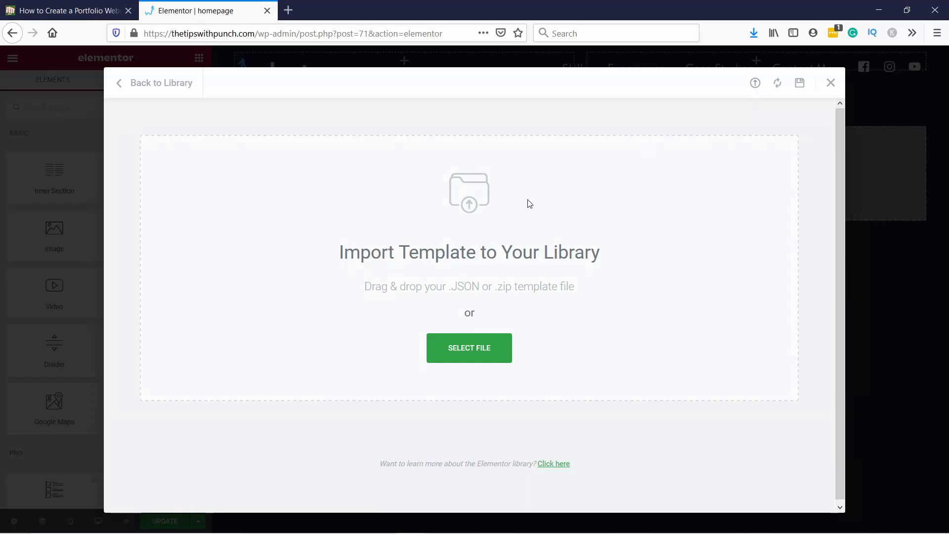
pyautogui.click(480, 349)
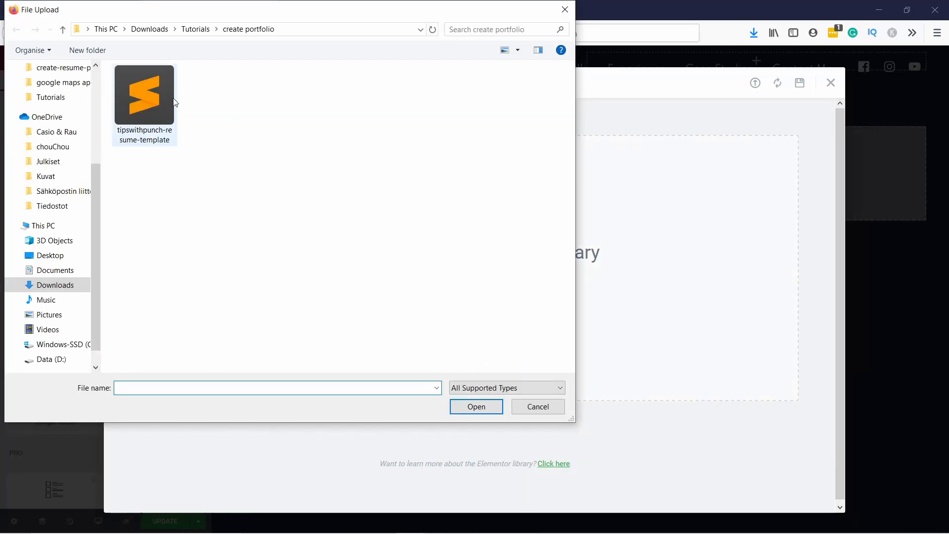
pyautogui.click(171, 101)
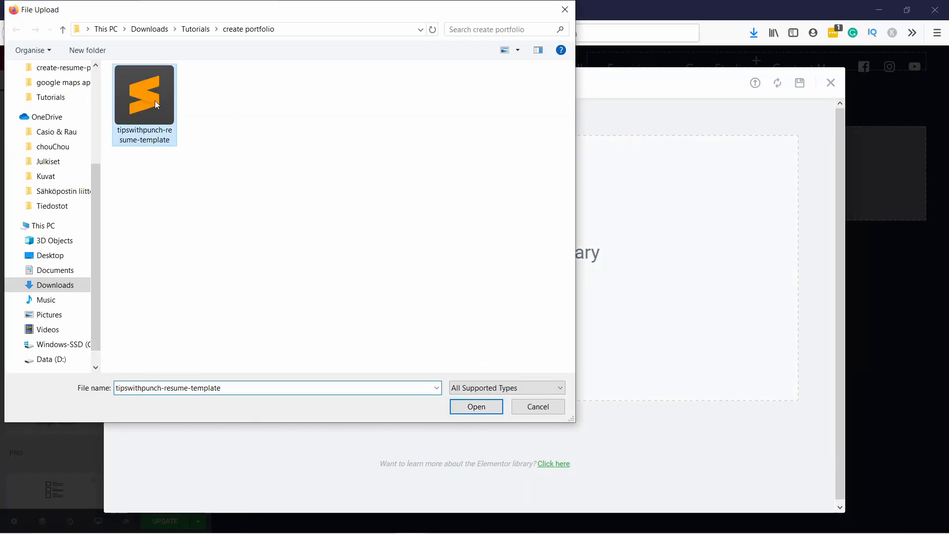
pyautogui.click(477, 406)
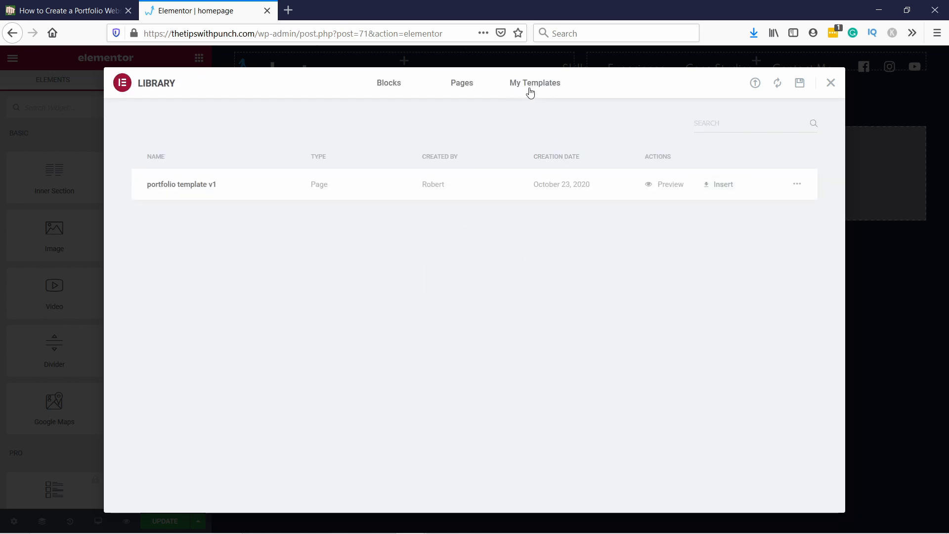
# Step: Insert the saved template "portfolio template v1" into the page and look over its sections
pyautogui.click(712, 188)
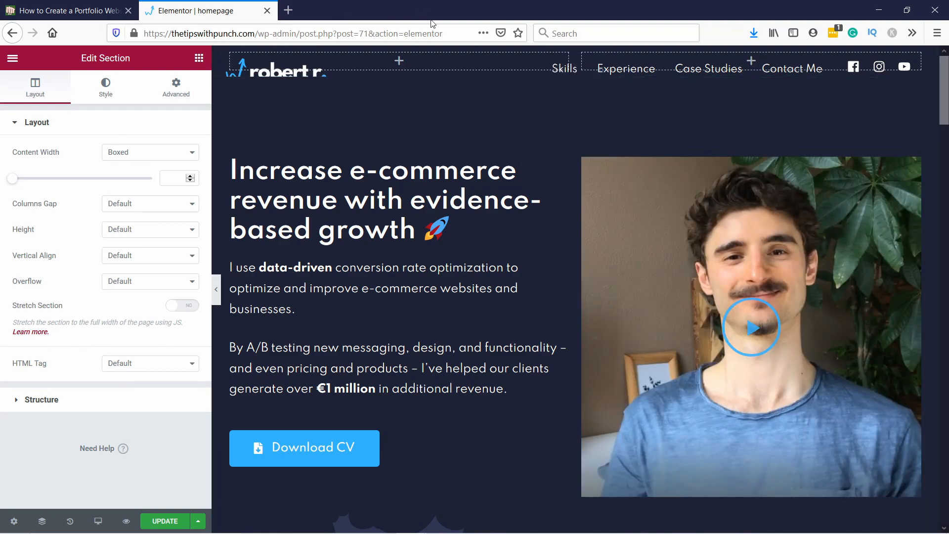
pyautogui.scroll(-15, 389, 209)
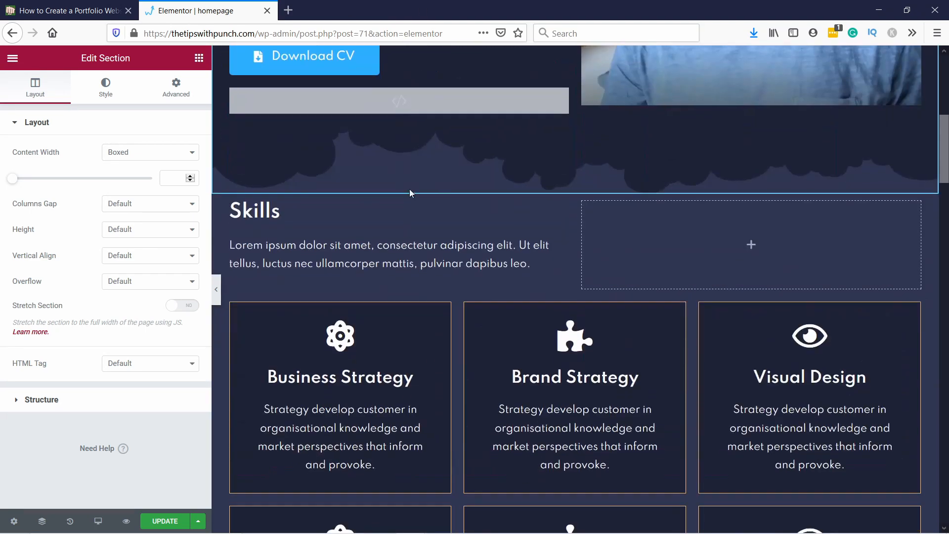
pyautogui.scroll(-20, 445, 190)
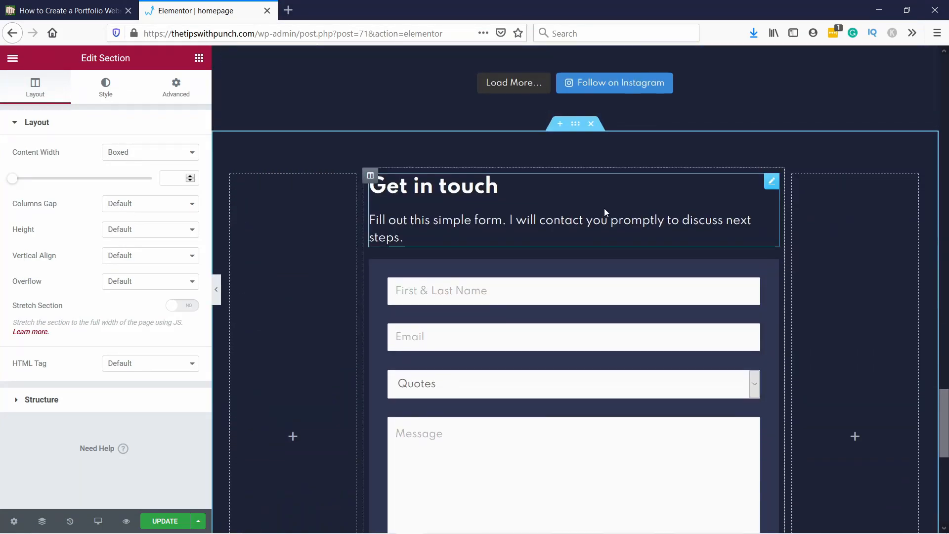
pyautogui.scroll(20, 605, 210)
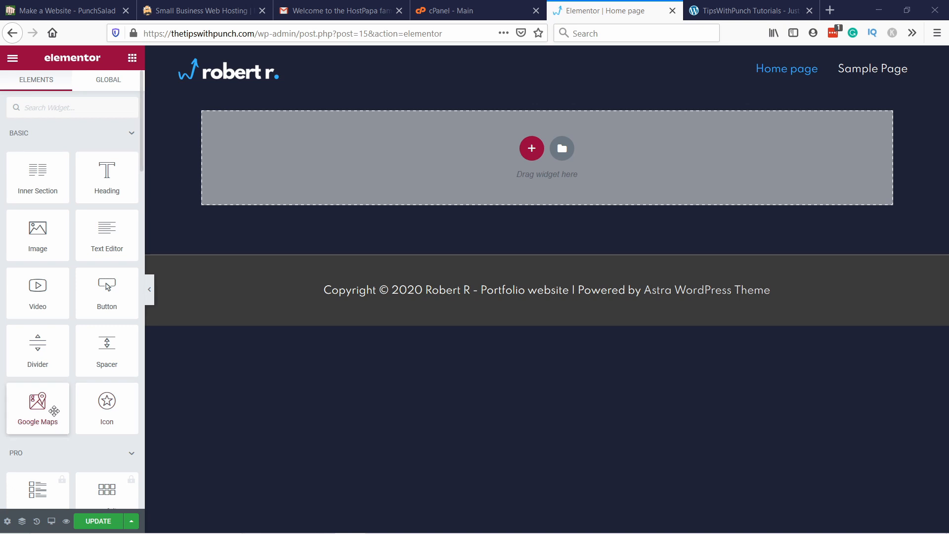
# Step: Add a section with two equal columns to the empty home page and place a Heading widget in its first column
pyautogui.click(532, 149)
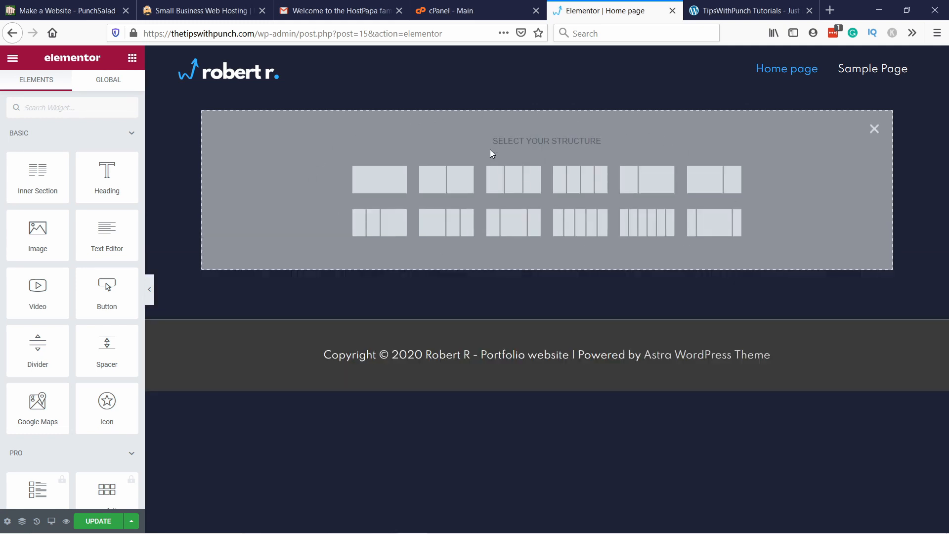
pyautogui.click(433, 170)
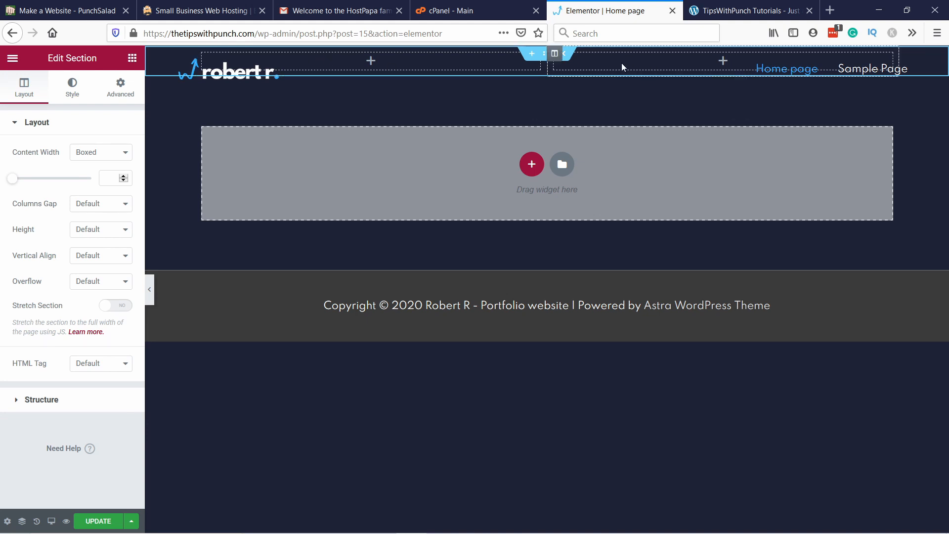
pyautogui.click(132, 60)
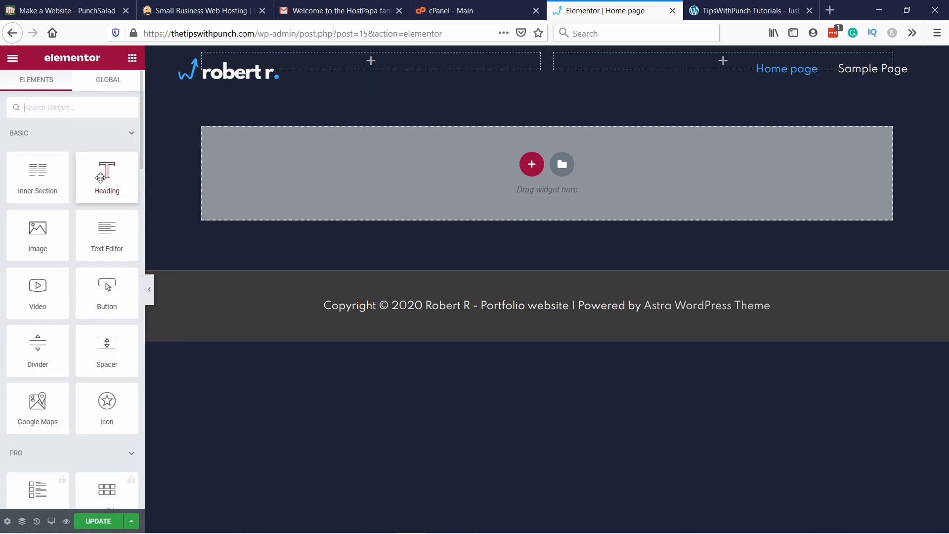
pyautogui.moveTo(99, 178); pyautogui.dragTo(300, 65)
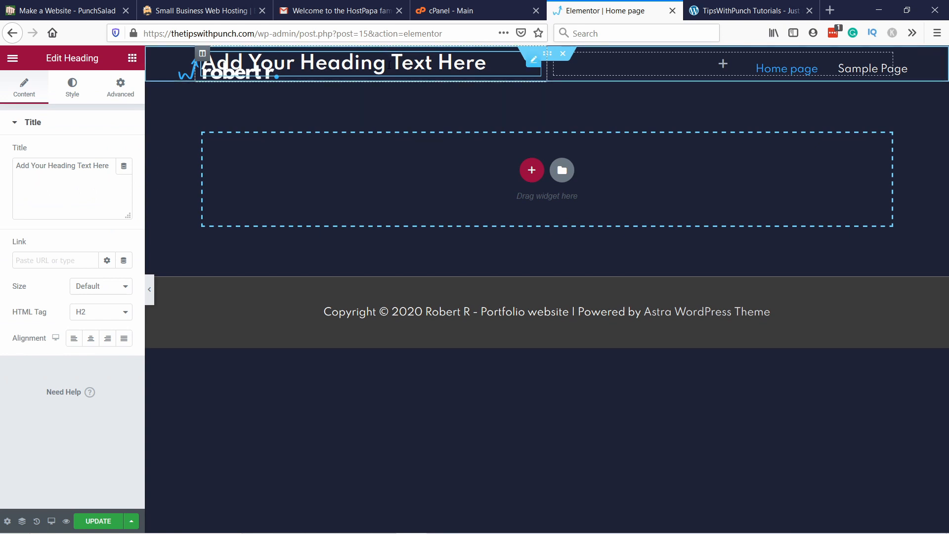
# Step: Unlink the heading's margins and set them to 120 px above and below and 0 on both sides
pyautogui.click(121, 84)
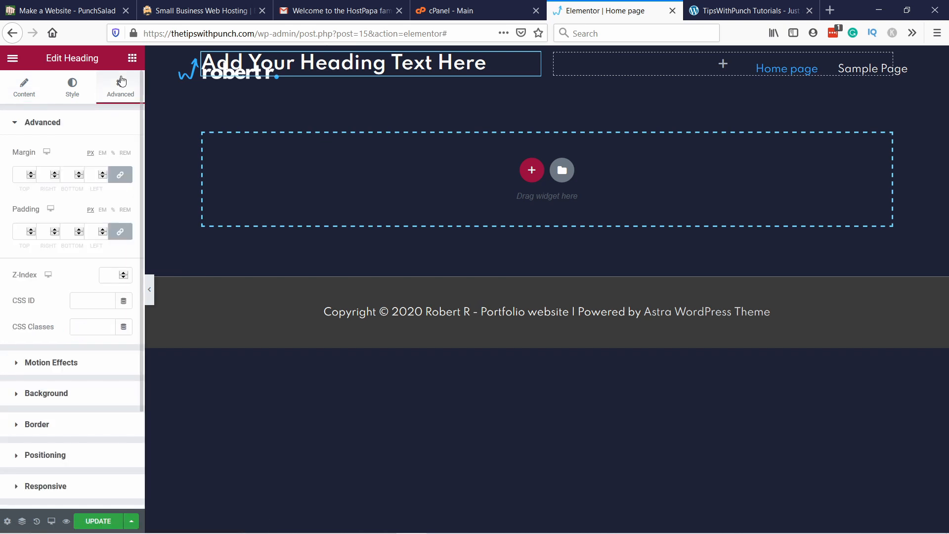
pyautogui.click(14, 177)
pyautogui.write('12')
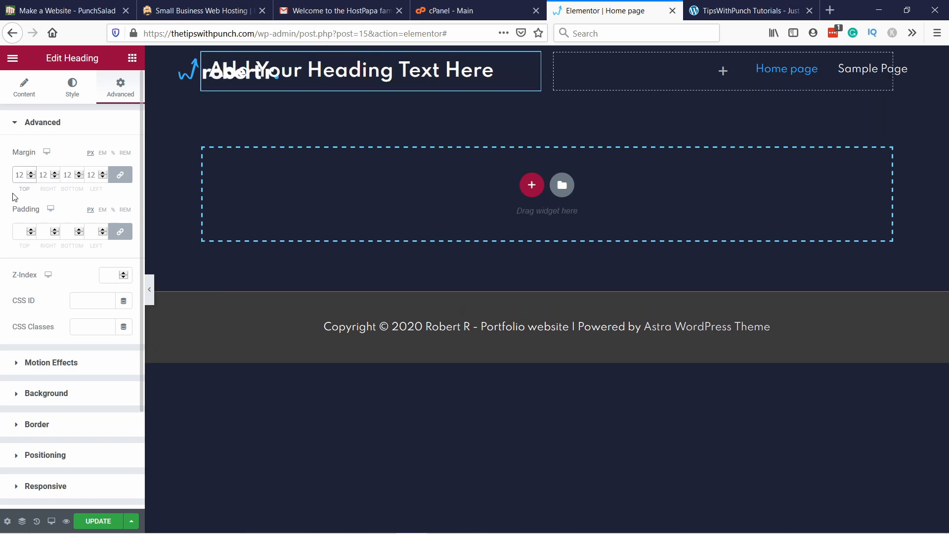
pyautogui.write('0')
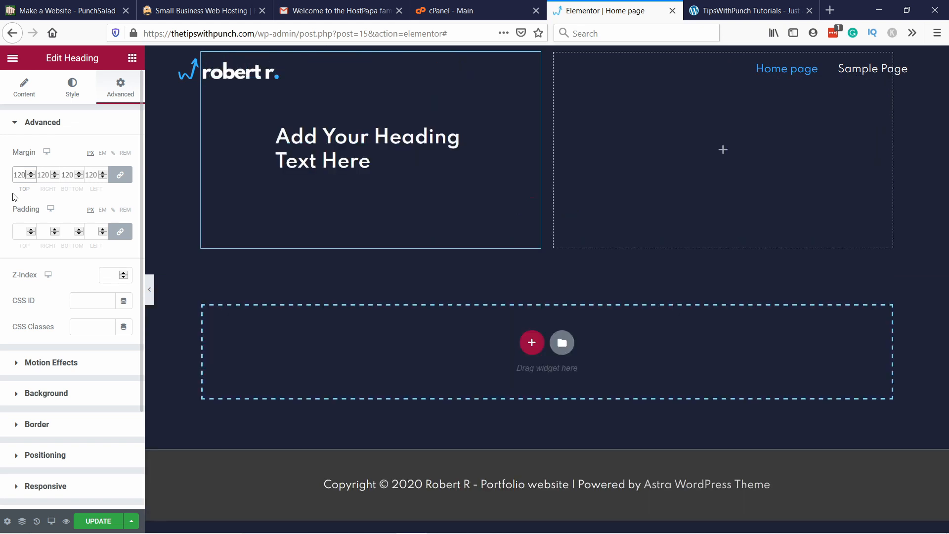
pyautogui.click(121, 176)
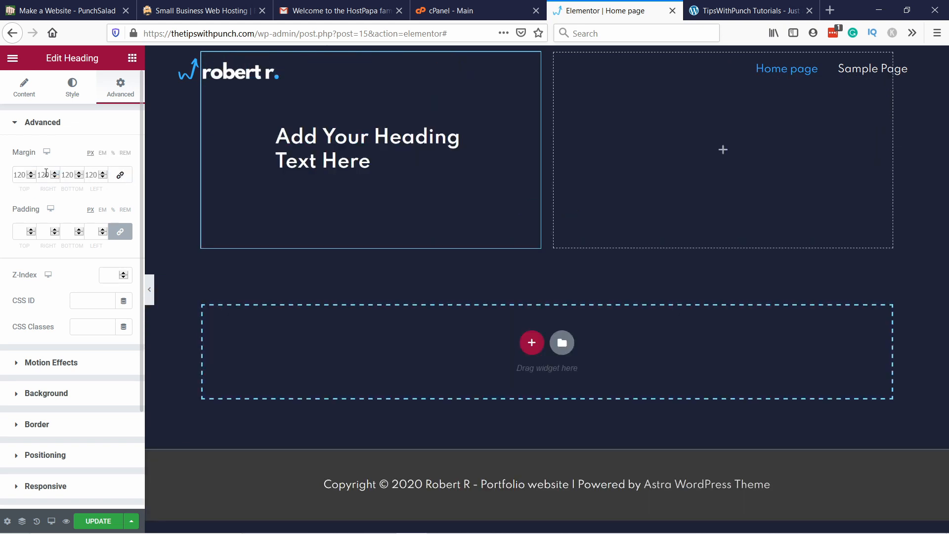
pyautogui.moveTo(46, 173); pyautogui.dragTo(30, 177)
pyautogui.press('BackSpace')
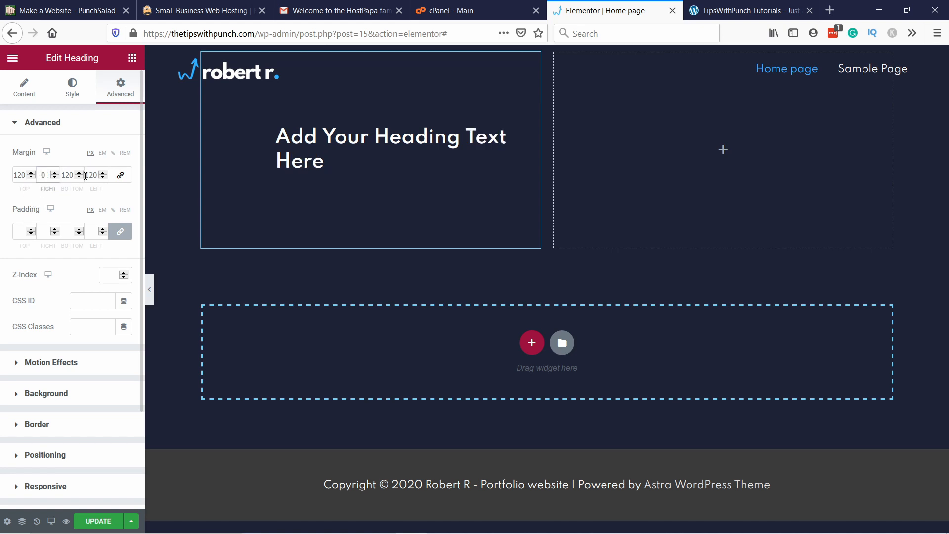
pyautogui.moveTo(94, 174); pyautogui.dragTo(84, 176)
pyautogui.press('BackSpace')
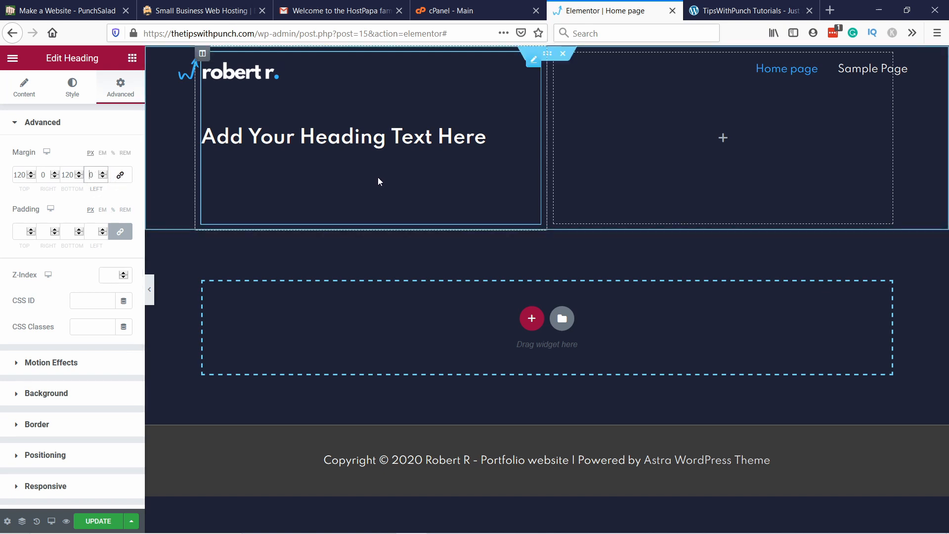
# Step: Replace the heading's title with "Increase e-commerce revenue with evidence-based growth 🚀"
pyautogui.rightClick(291, 106)
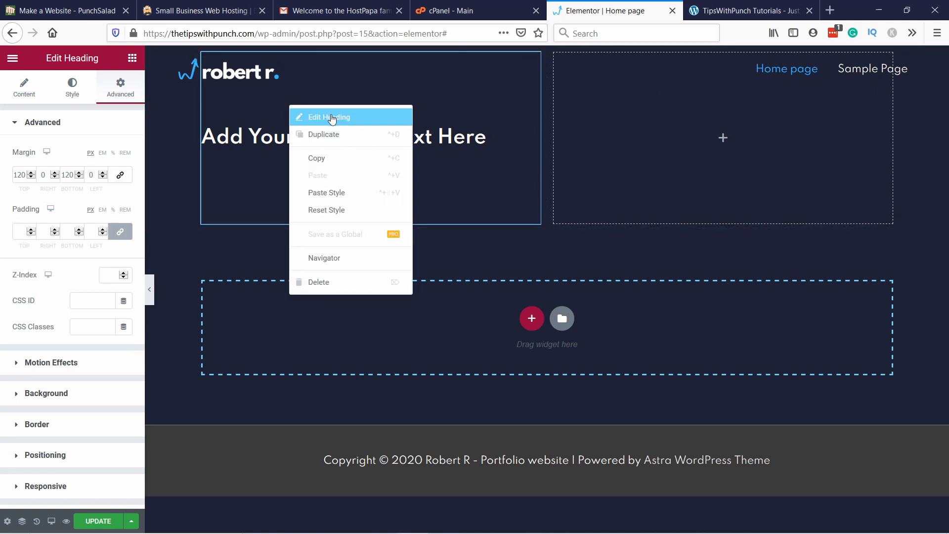
pyautogui.rightClick(303, 89)
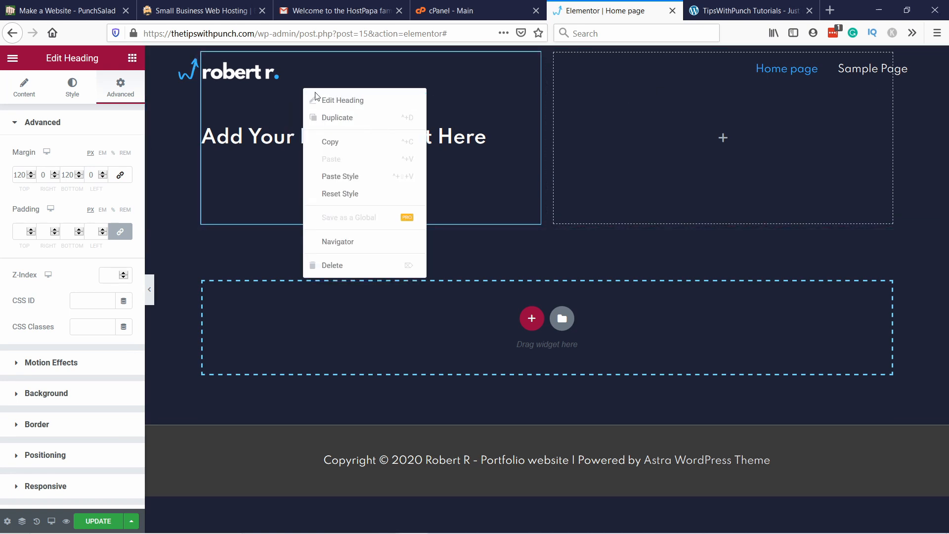
pyautogui.click(346, 101)
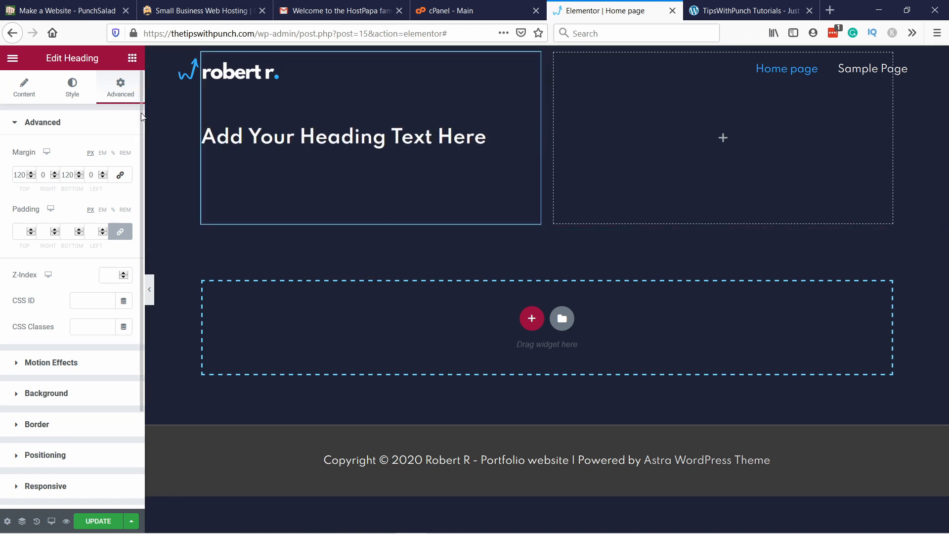
pyautogui.click(29, 93)
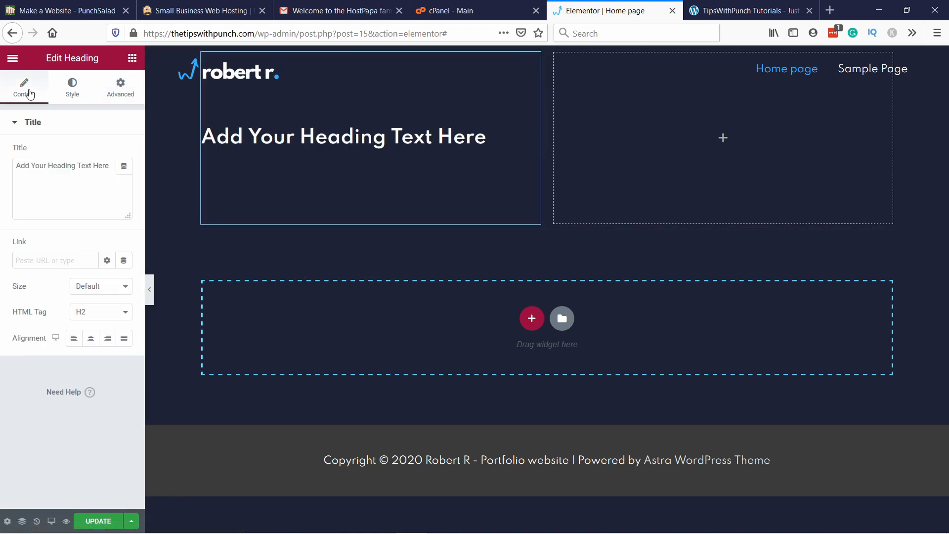
pyautogui.moveTo(112, 167); pyautogui.dragTo(11, 165)
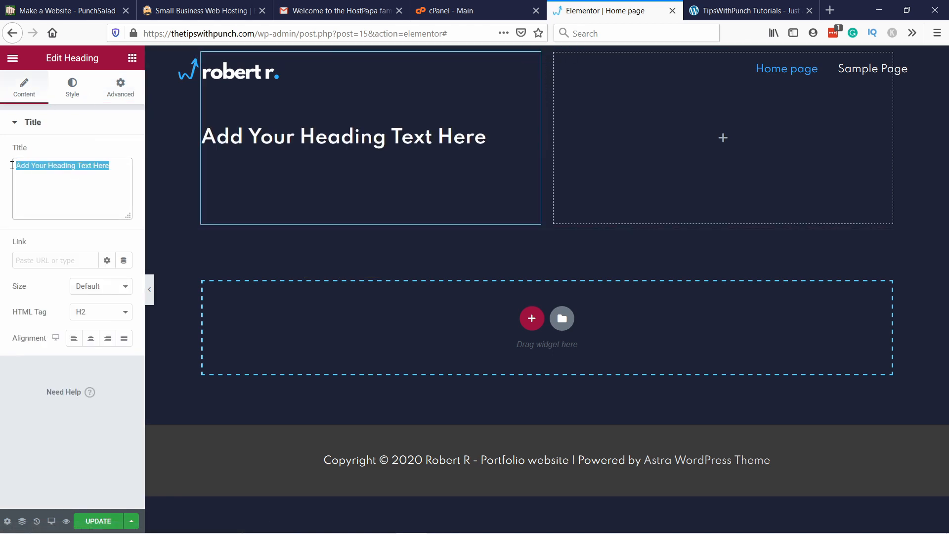
pyautogui.write('Increase e-commerce revenue with evidence-based growth 🚀')
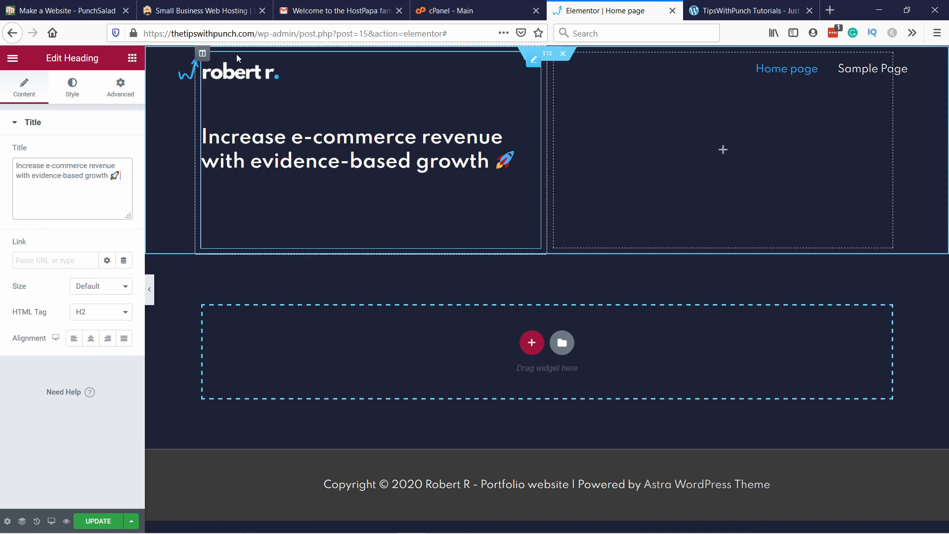
# Step: Set the heading's top and bottom margins to 0 px
pyautogui.click(124, 93)
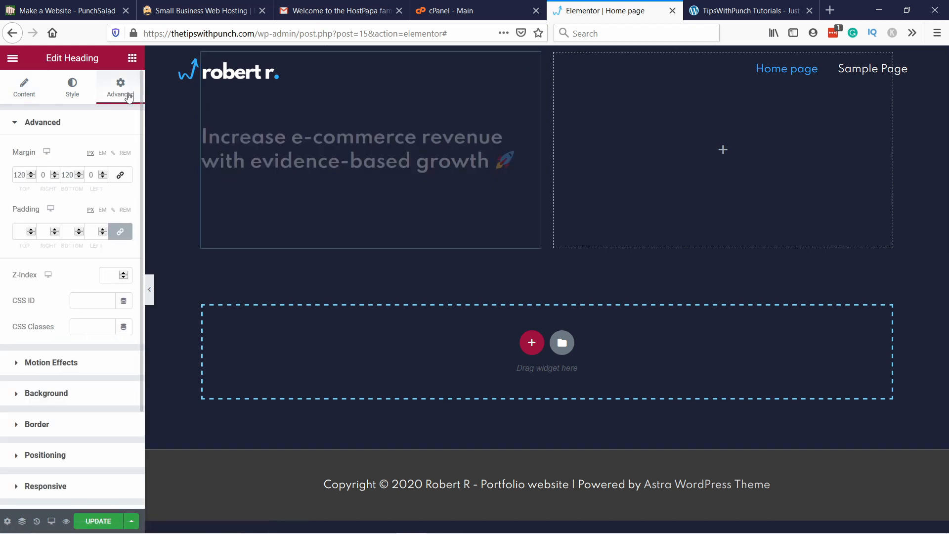
pyautogui.doubleClick(20, 175)
pyautogui.write('0')
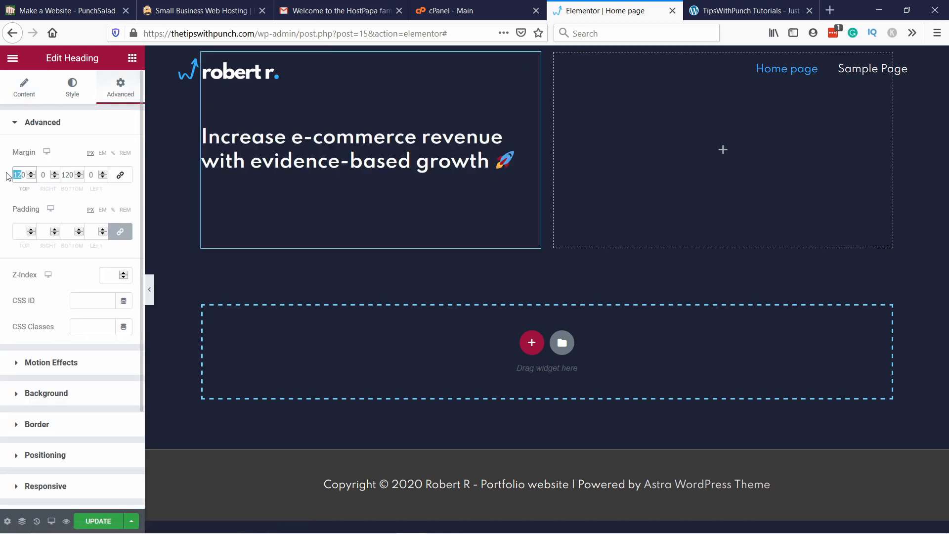
pyautogui.doubleClick(71, 175)
pyautogui.write('0')
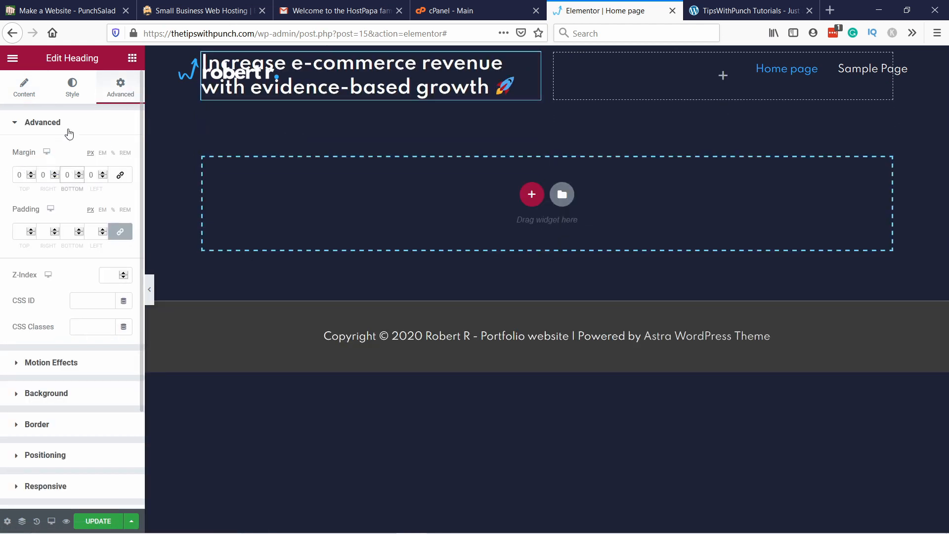
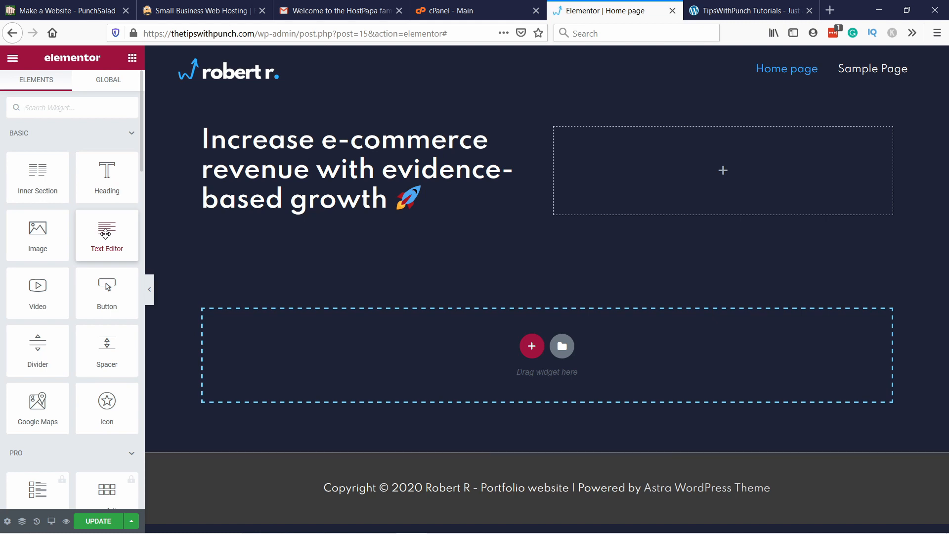
# Step: Place a Text Editor widget beneath the heading in the first column
pyautogui.moveTo(105, 230); pyautogui.dragTo(292, 213)
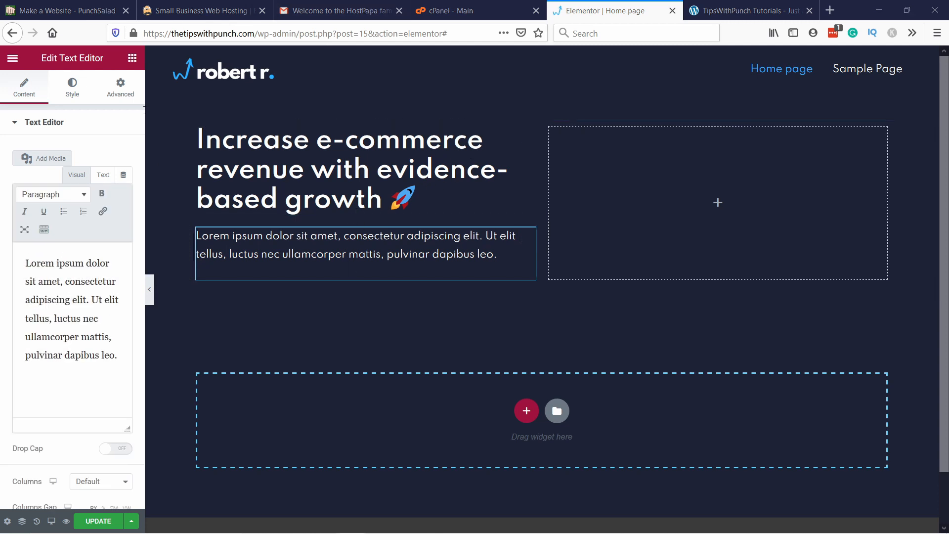
# Step: Replace the placeholder paragraph with the dummy text "oeirngoeirgneo" and try bold formatting on its last letters
pyautogui.tripleClick(85, 298)
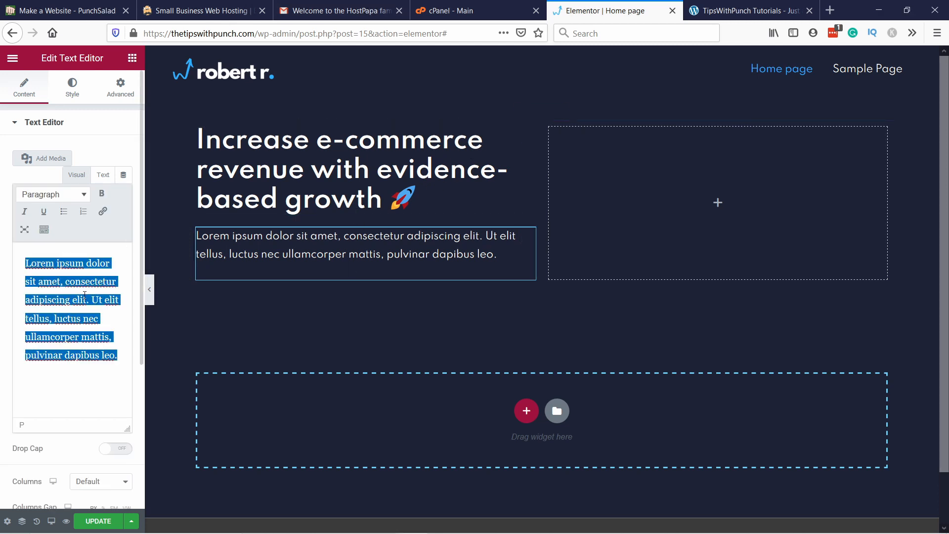
pyautogui.write('oeirngoeirgneo')
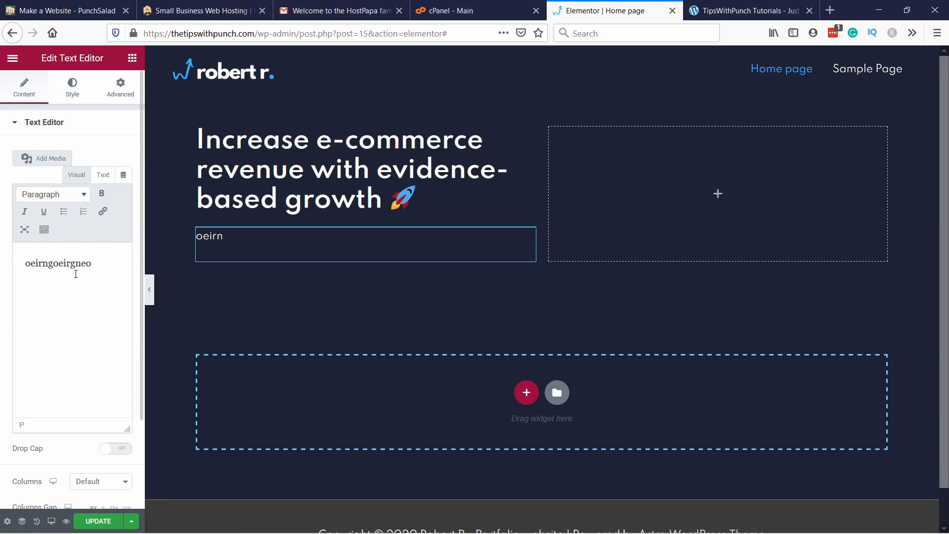
pyautogui.hotkey('shift', 'Left')
pyautogui.hotkey('shift', 'Left')
pyautogui.hotkey('shift', 'Left')
pyautogui.hotkey('shift', 'Left')
pyautogui.hotkey('shift', 'Left')
pyautogui.hotkey('shift', 'Left')
pyautogui.hotkey('shift', 'Left')
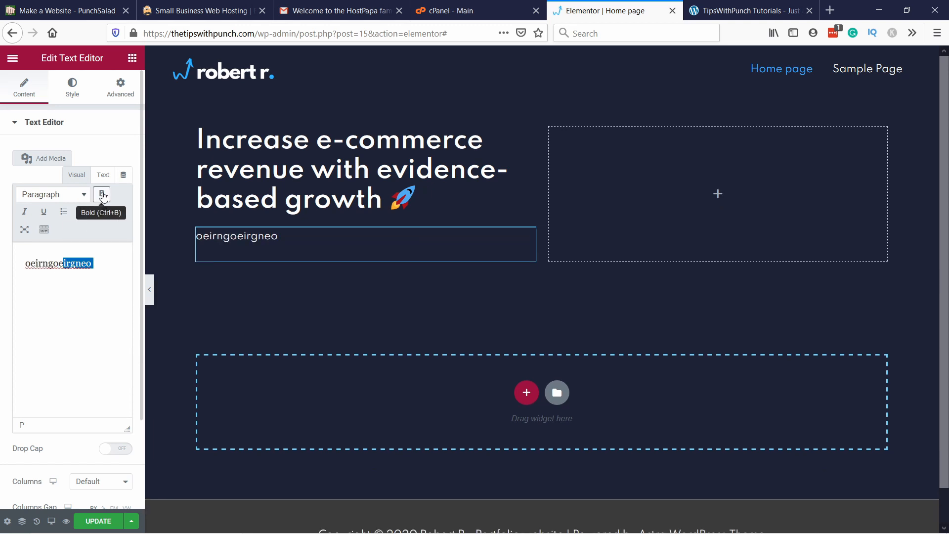
pyautogui.click(102, 193)
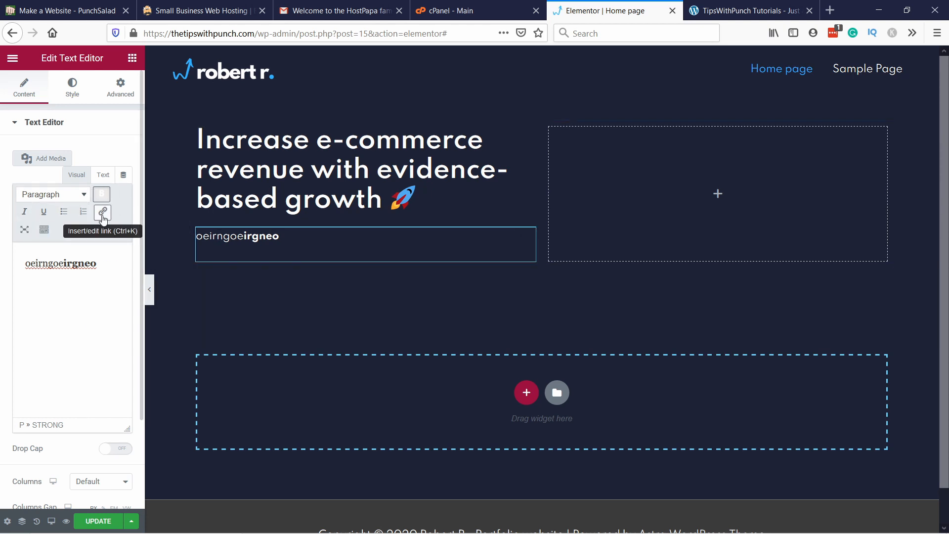
pyautogui.click(102, 194)
# Step: Replace the dummy text with the two prepared paragraphs on data-driven conversion rate optimization and A/B testing
pyautogui.moveTo(96, 264); pyautogui.dragTo(22, 274)
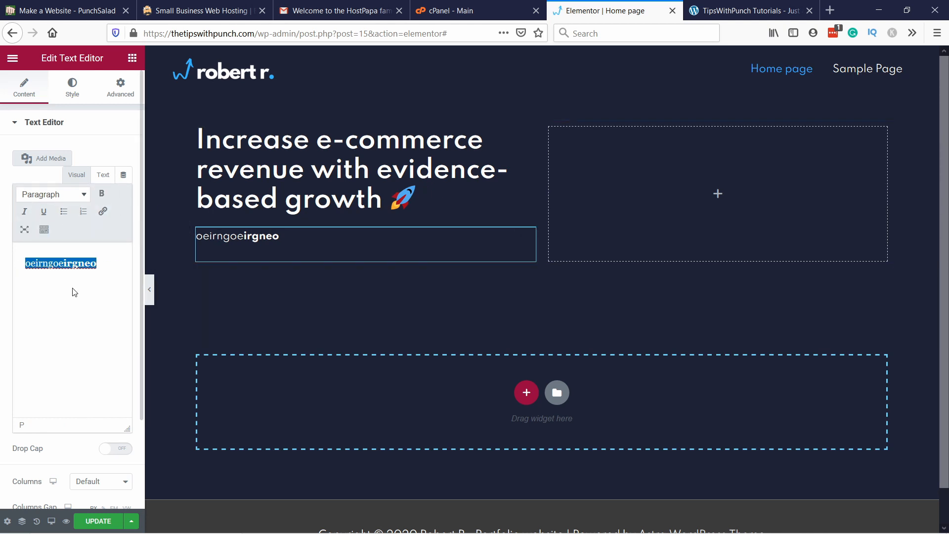
pyautogui.write("I use data-driven conversion rate optimization to optimize and improve e-commerce websites and businesses. By A/B testing new messaging, design, and functionality – and even pricing and products – I've helped our clients generate over €1 million in additional revenue.")
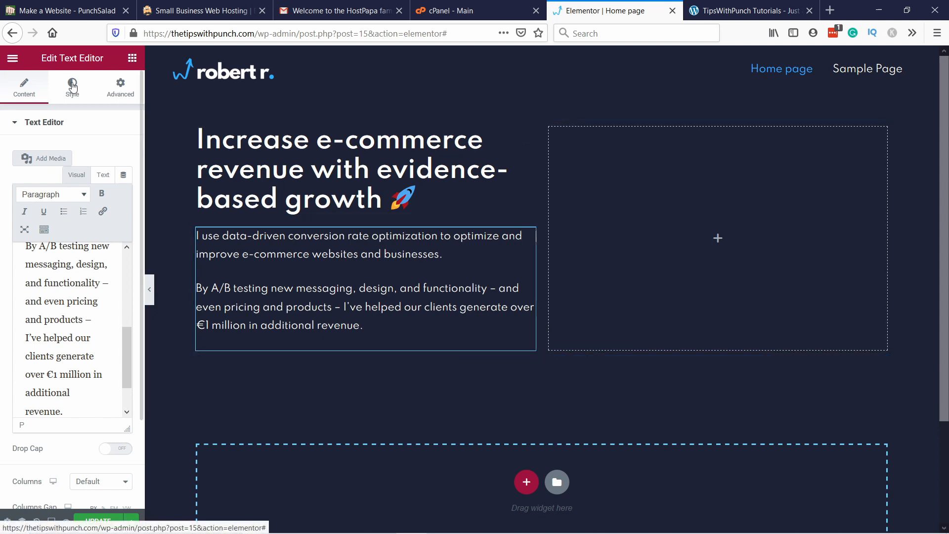
# Step: Set the font size of the text widget's paragraphs to 18 px
pyautogui.click(73, 85)
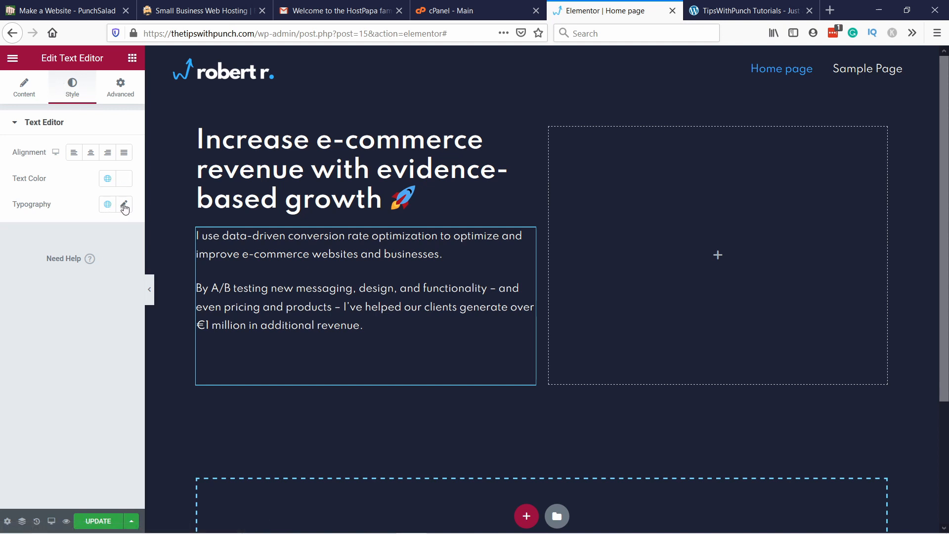
pyautogui.click(125, 207)
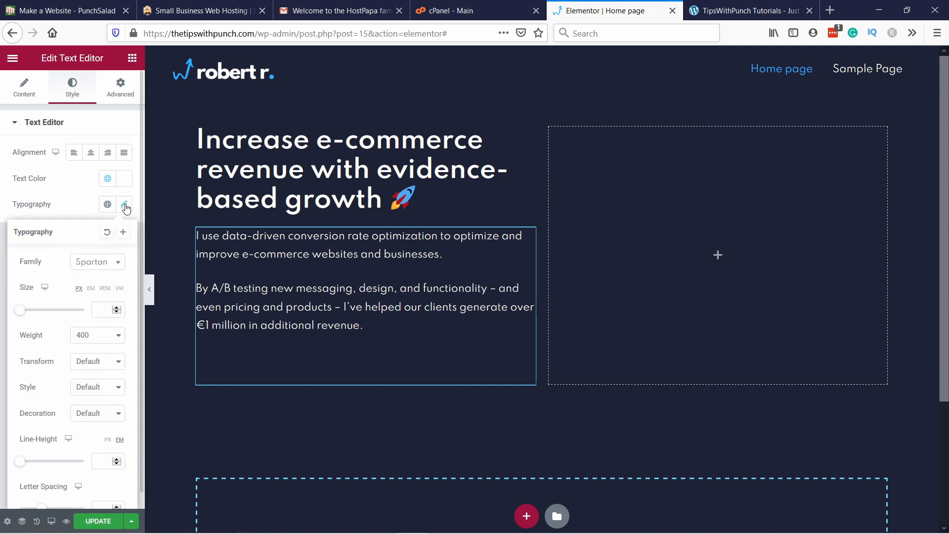
pyautogui.click(107, 308)
pyautogui.write('18')
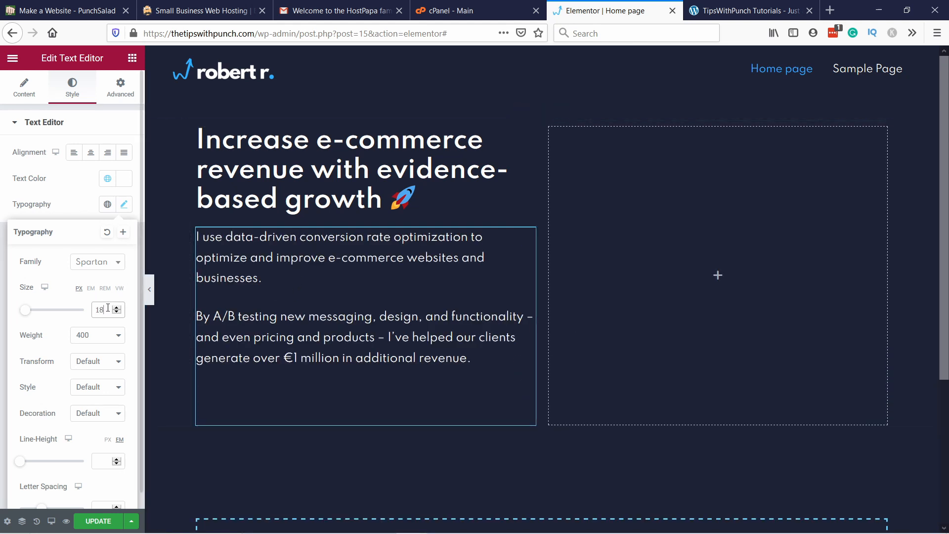
pyautogui.press('BackSpace')
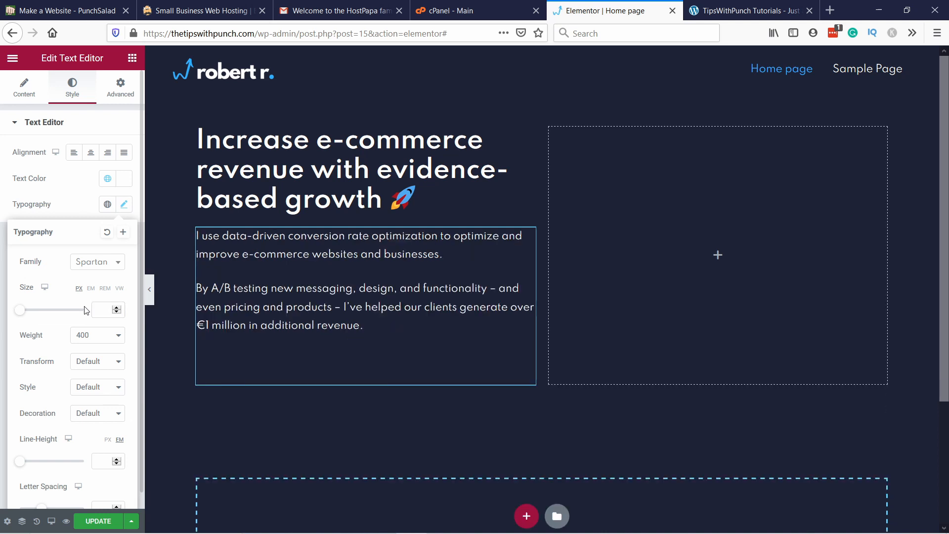
pyautogui.write('18')
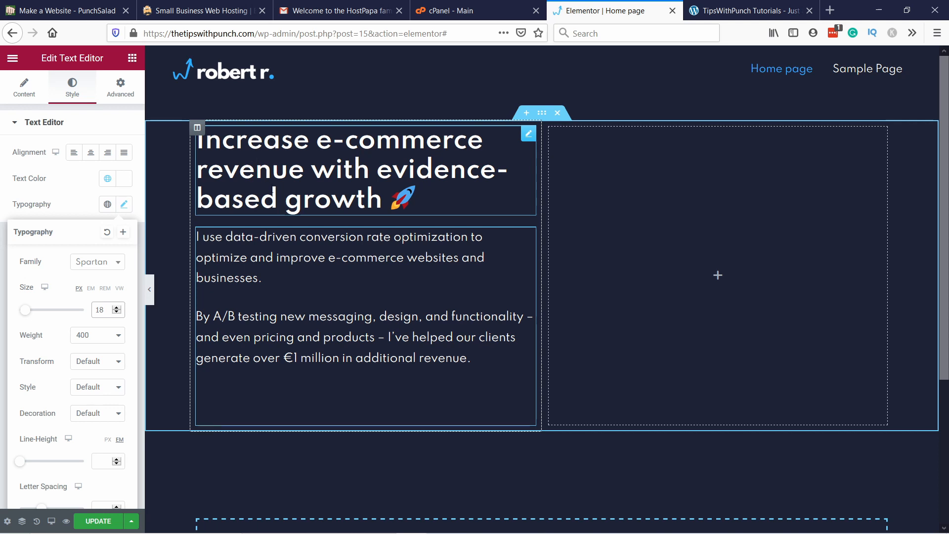
pyautogui.click(366, 100)
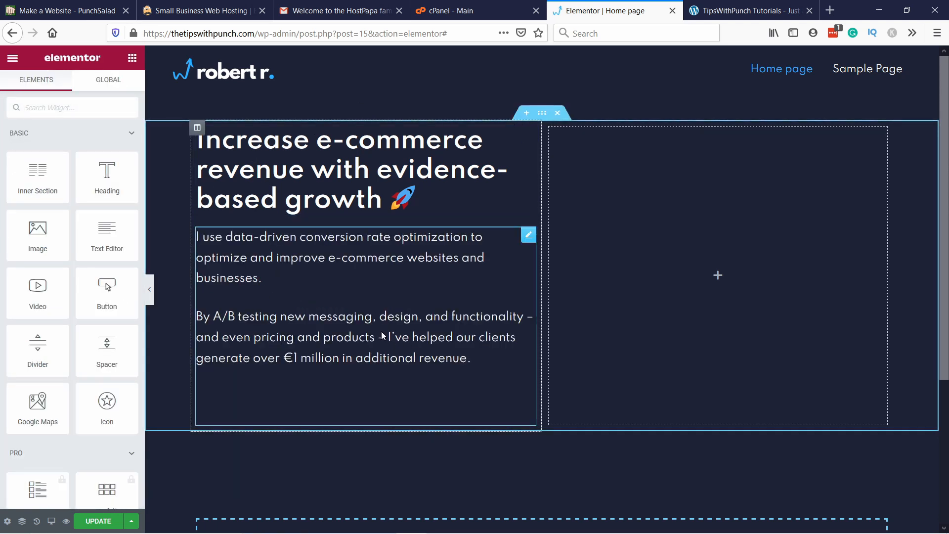
# Step: Make the words "data-driven" bold in the text widget's first paragraph
pyautogui.click(318, 263)
pyautogui.rightClick(301, 253)
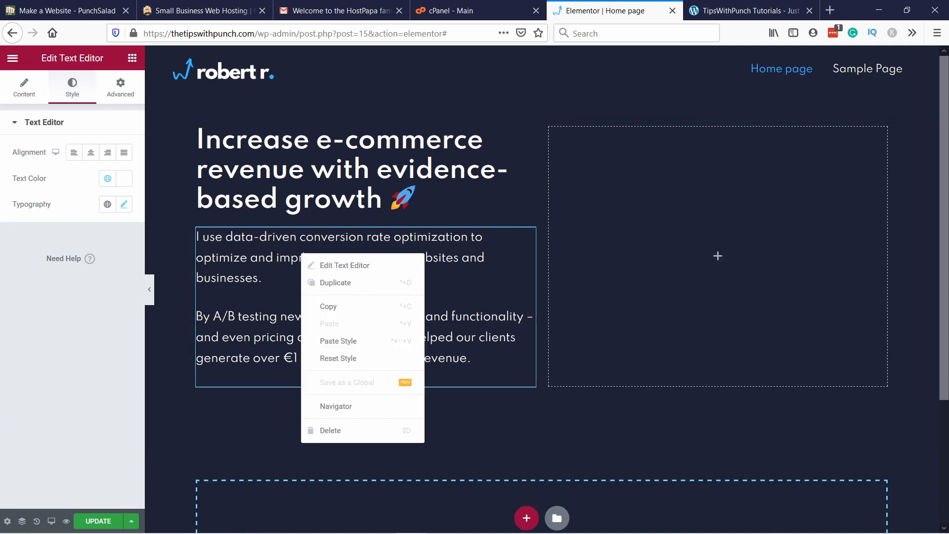
pyautogui.click(258, 258)
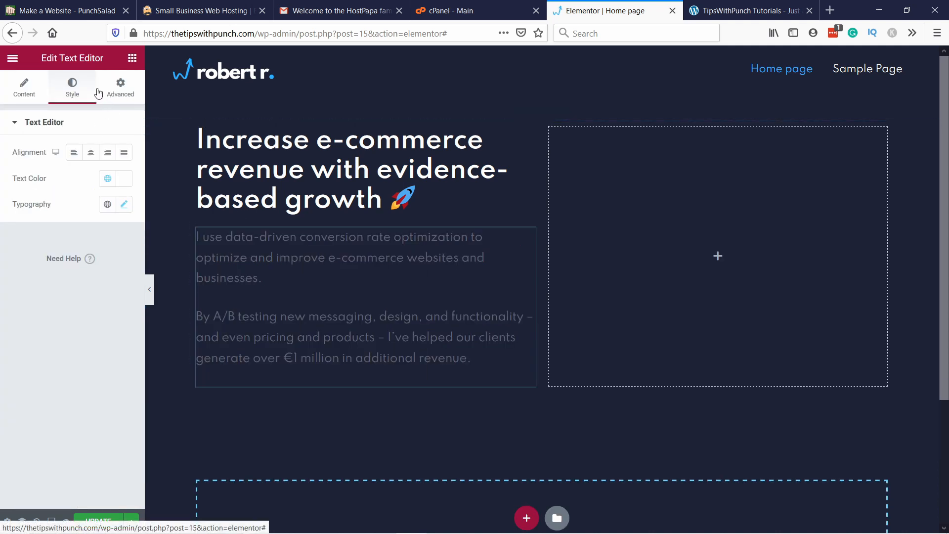
pyautogui.click(103, 94)
pyautogui.click(72, 91)
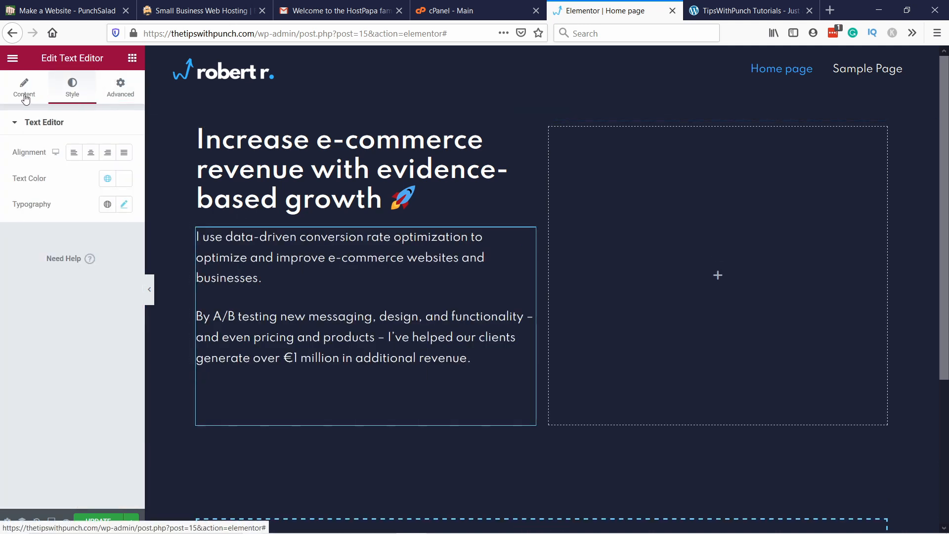
pyautogui.click(24, 94)
pyautogui.scroll(-5, 67, 245)
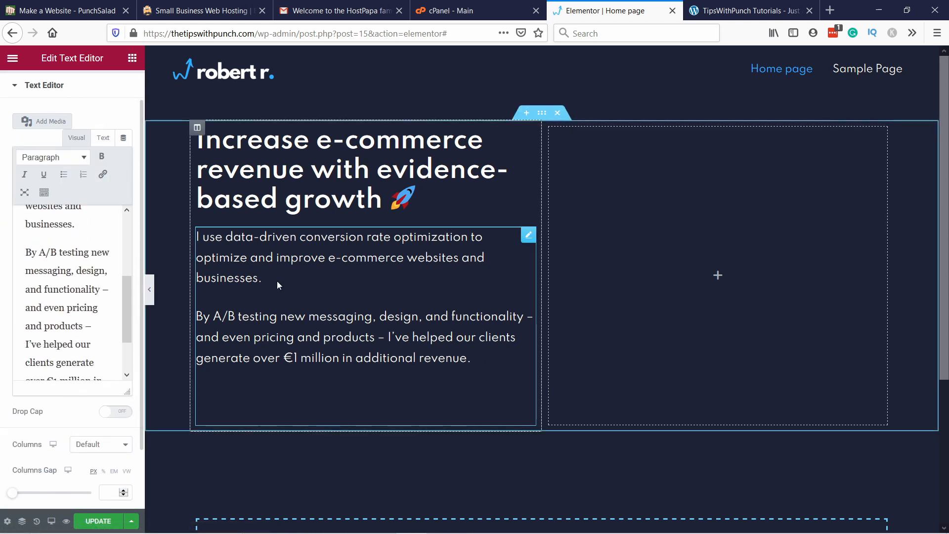
pyautogui.scroll(5, 69, 246)
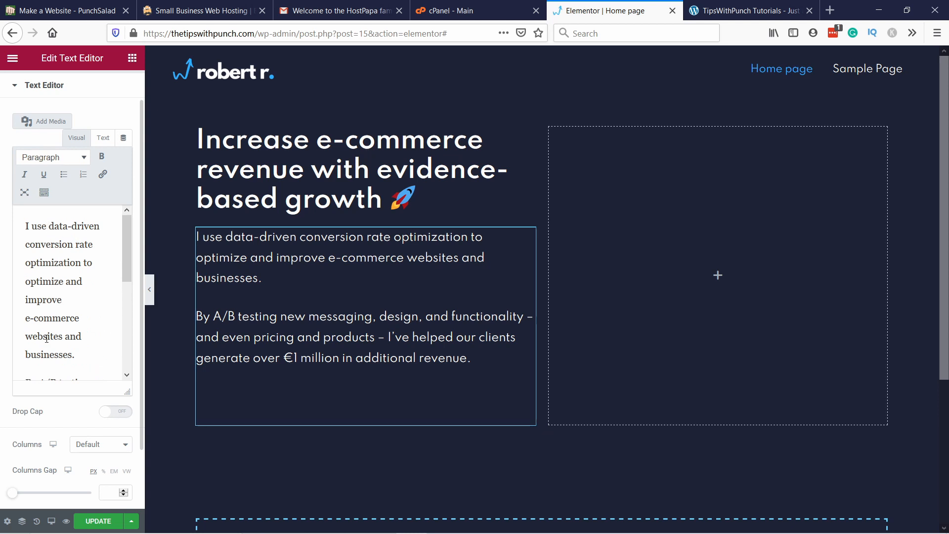
pyautogui.scroll(-2, 46, 338)
pyautogui.scroll(2, 47, 338)
pyautogui.moveTo(48, 226); pyautogui.dragTo(102, 228)
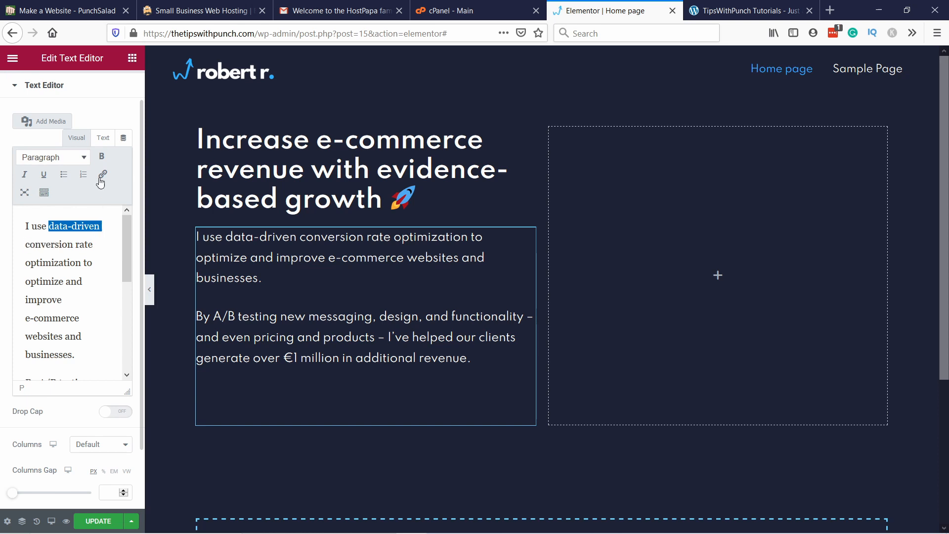
pyautogui.click(102, 156)
# Step: Make "€1 million" bold in the text widget's second paragraph
pyautogui.scroll(-2, 69, 282)
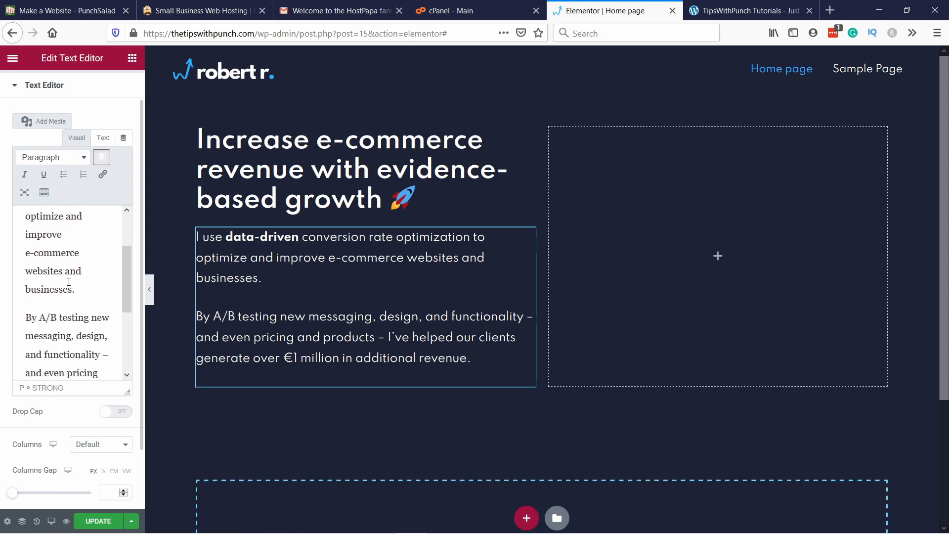
pyautogui.scroll(-5, 69, 282)
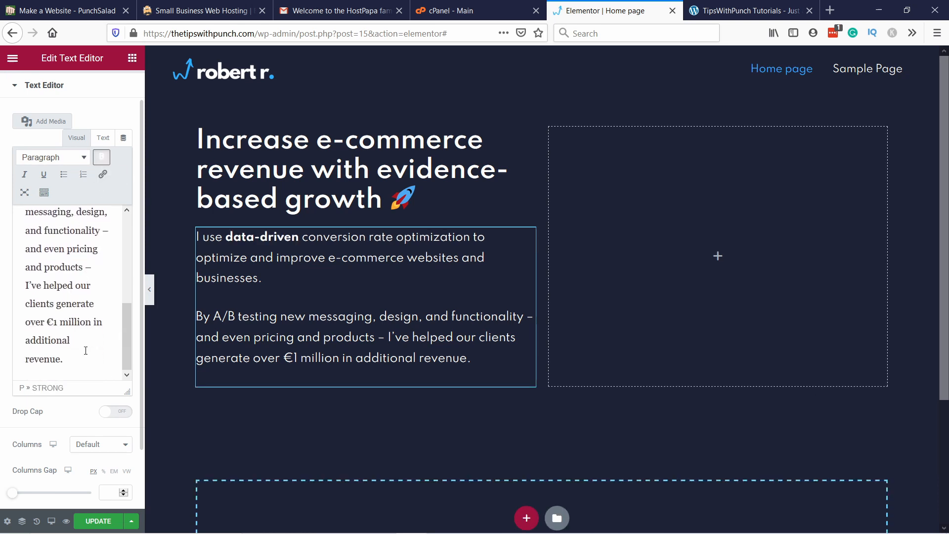
pyautogui.moveTo(48, 323); pyautogui.dragTo(91, 320)
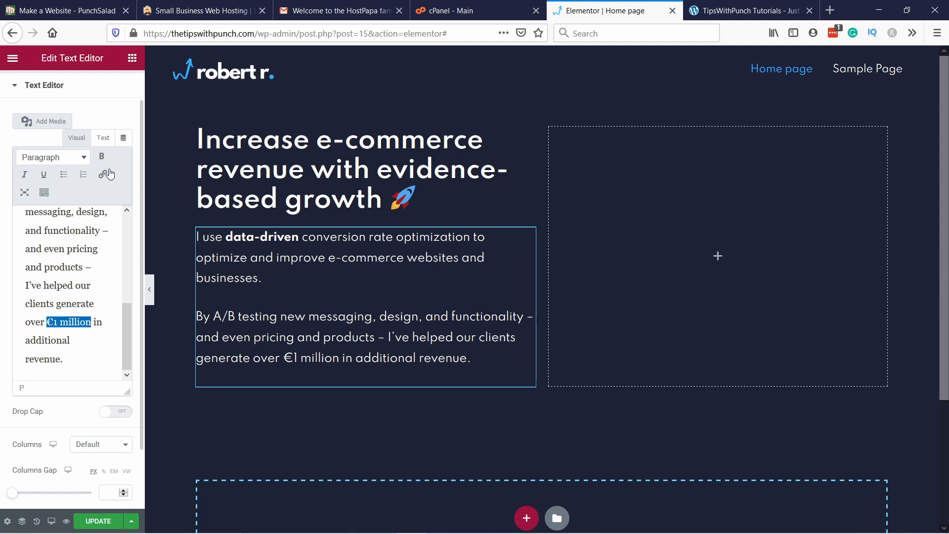
pyautogui.click(102, 156)
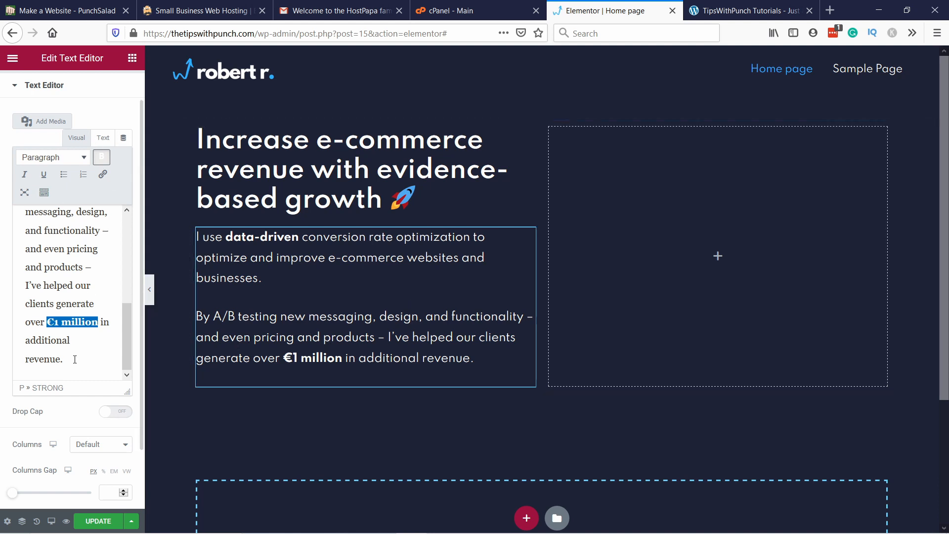
pyautogui.scroll(3, 74, 419)
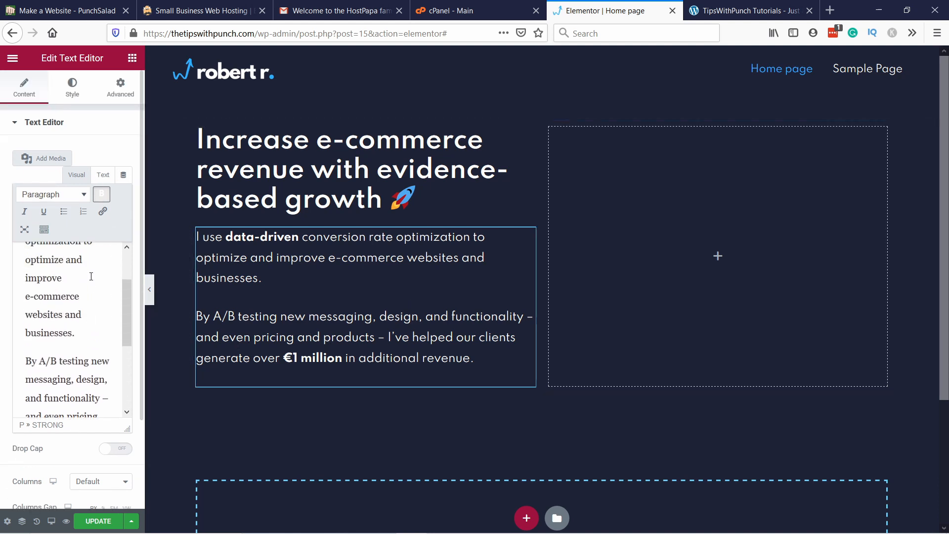
pyautogui.scroll(-2, 74, 414)
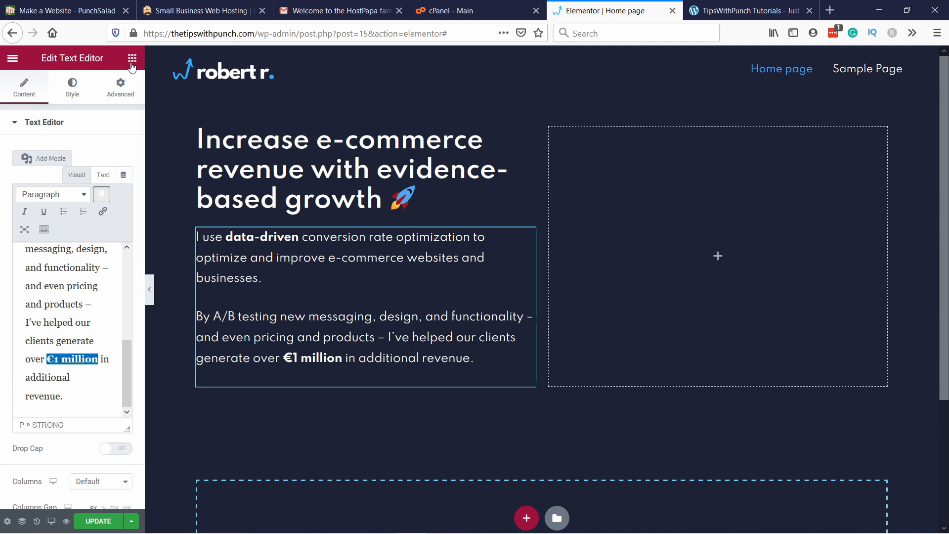
# Step: Place a Button widget beneath the two paragraphs and change its text to "Download CV"
pyautogui.click(132, 59)
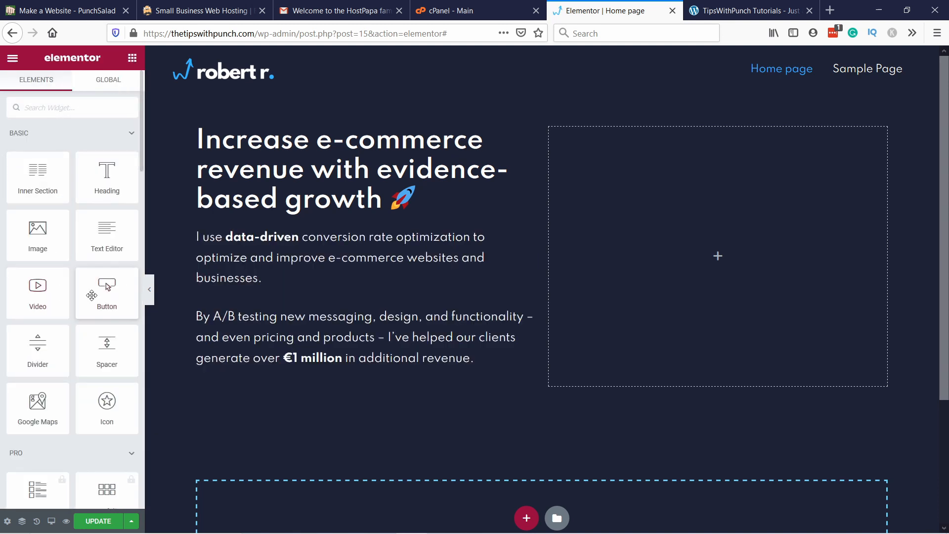
pyautogui.moveTo(106, 290); pyautogui.dragTo(245, 387)
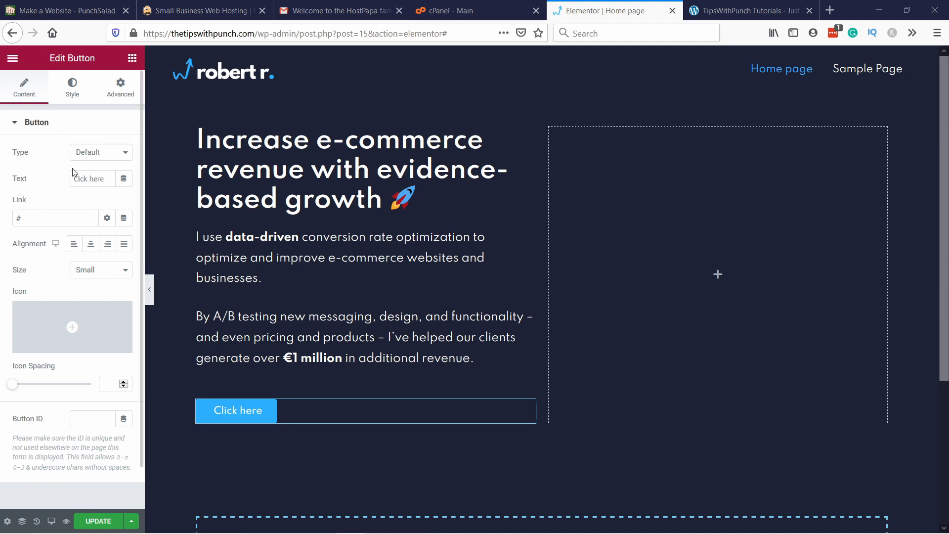
pyautogui.click(98, 154)
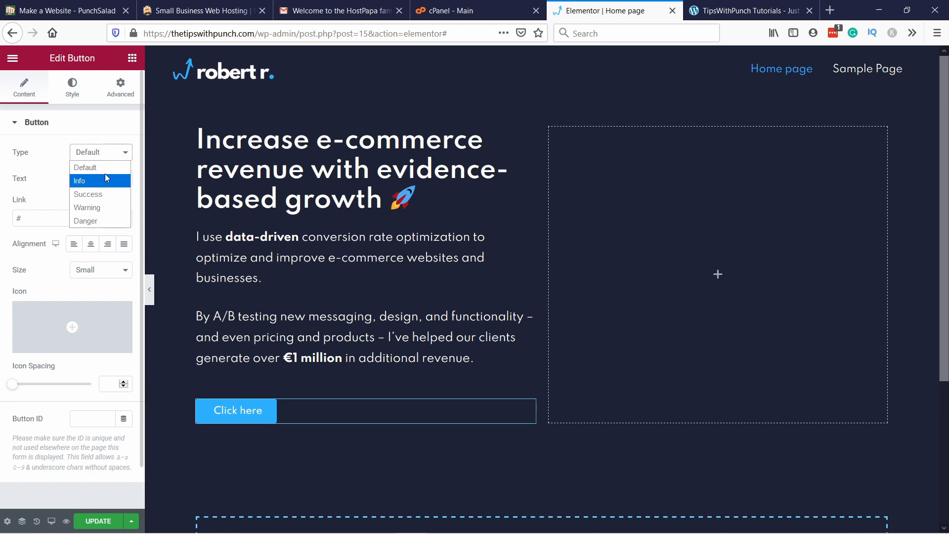
pyautogui.click(45, 159)
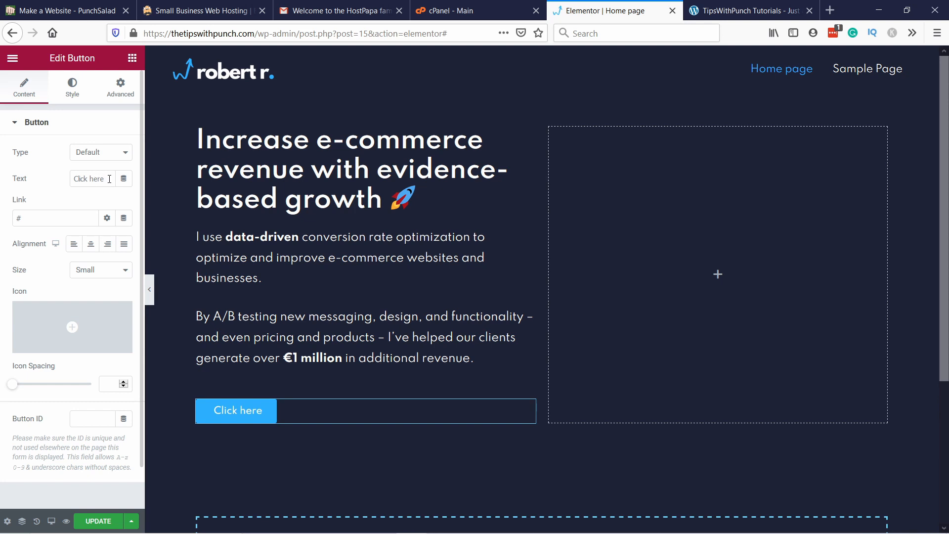
pyautogui.moveTo(109, 179); pyautogui.dragTo(64, 179)
pyautogui.write('Download CV')
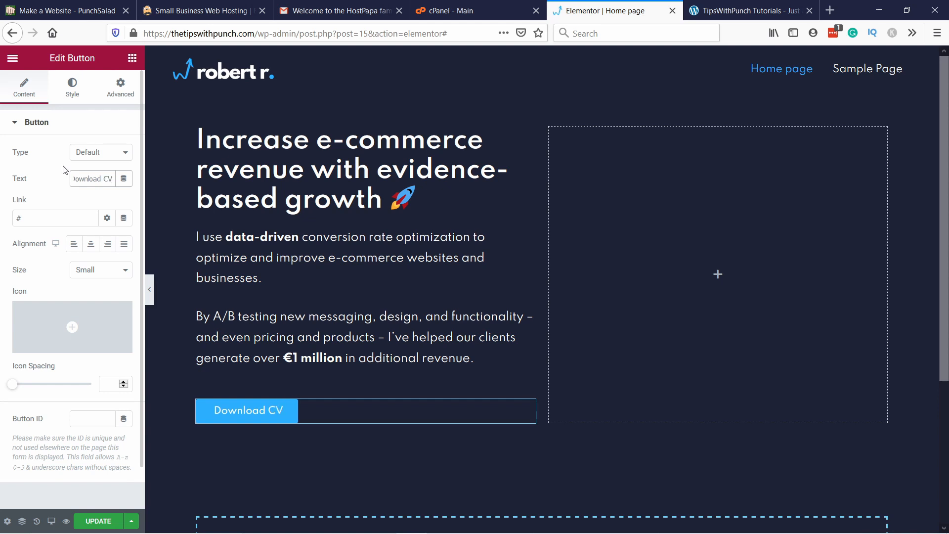
# Step: Set the Download CV button's size to Large
pyautogui.click(63, 216)
pyautogui.click(62, 199)
pyautogui.click(62, 218)
pyautogui.click(93, 213)
pyautogui.click(85, 271)
pyautogui.click(99, 325)
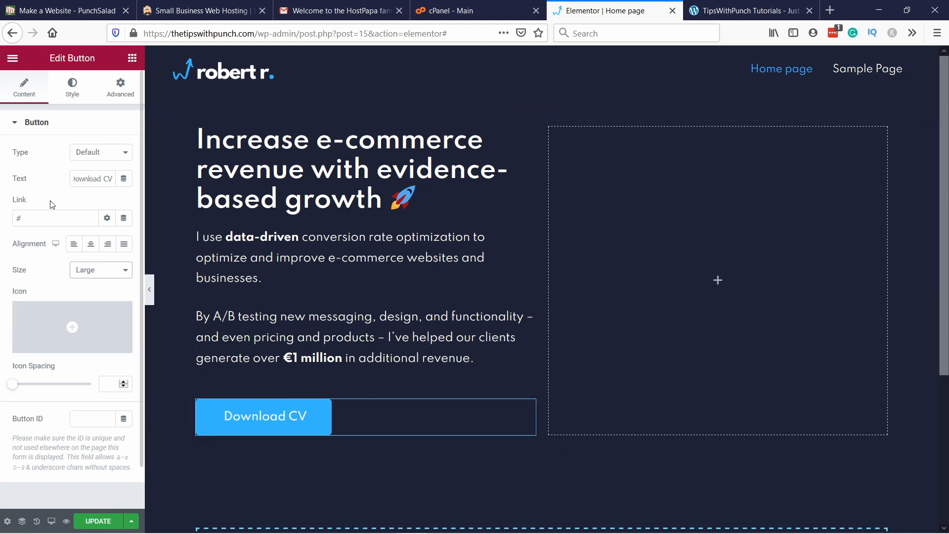
# Step: Search the icon library for a download icon and insert the file download icon into the Download CV button
pyautogui.click(62, 325)
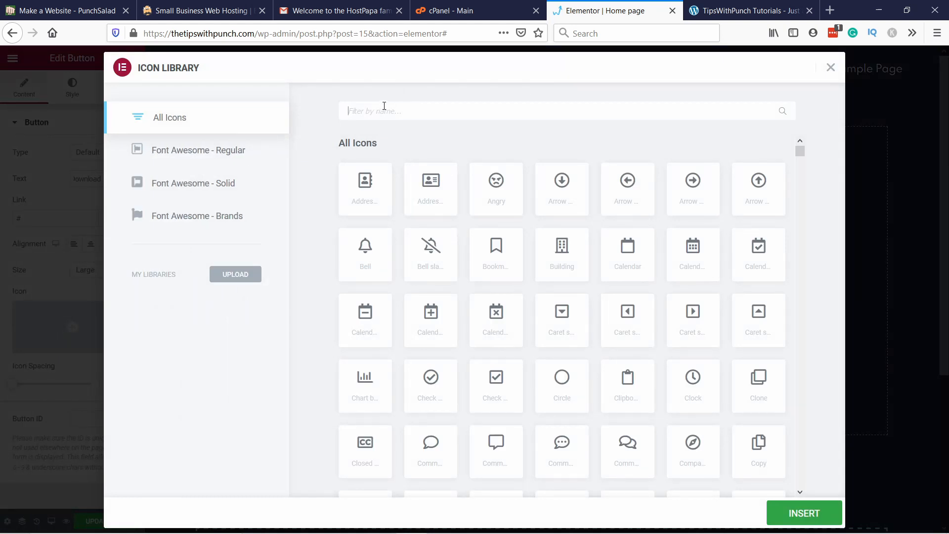
pyautogui.write('down')
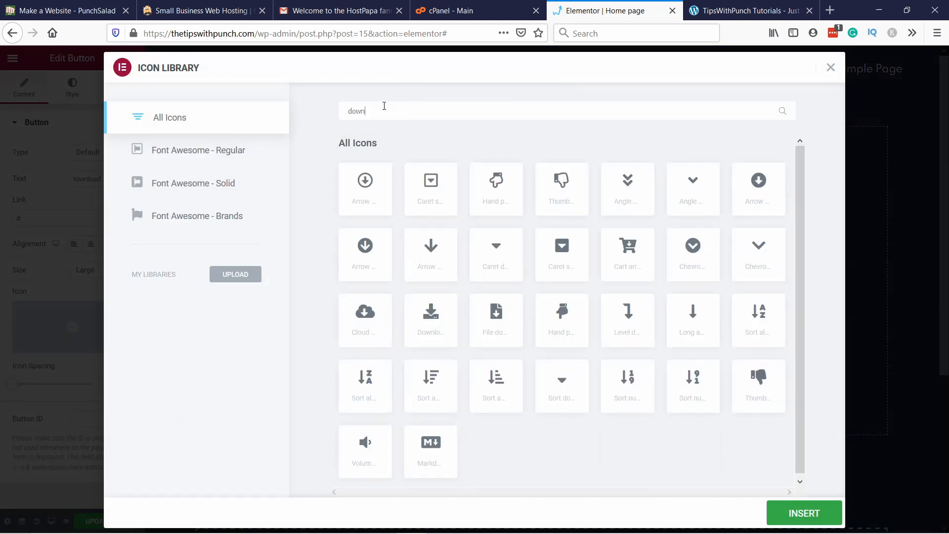
pyautogui.write('loa')
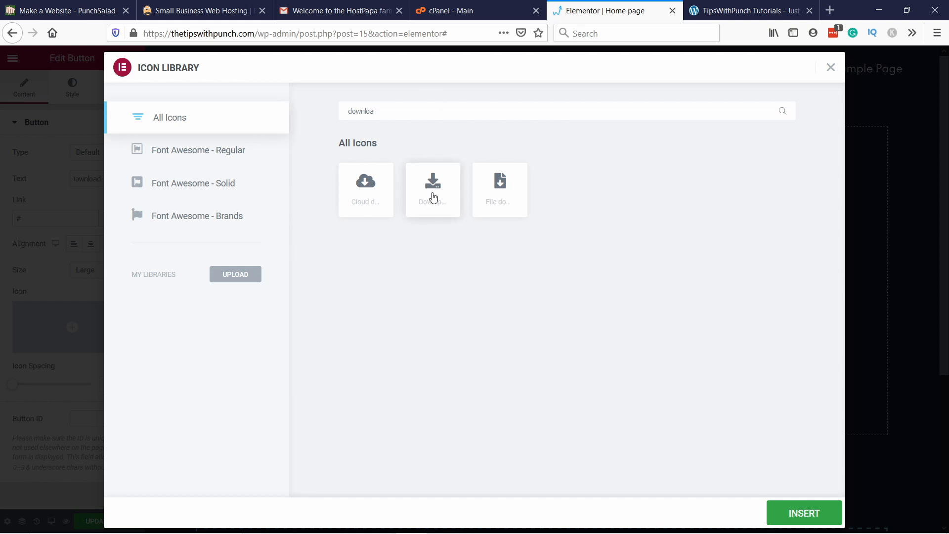
pyautogui.click(433, 196)
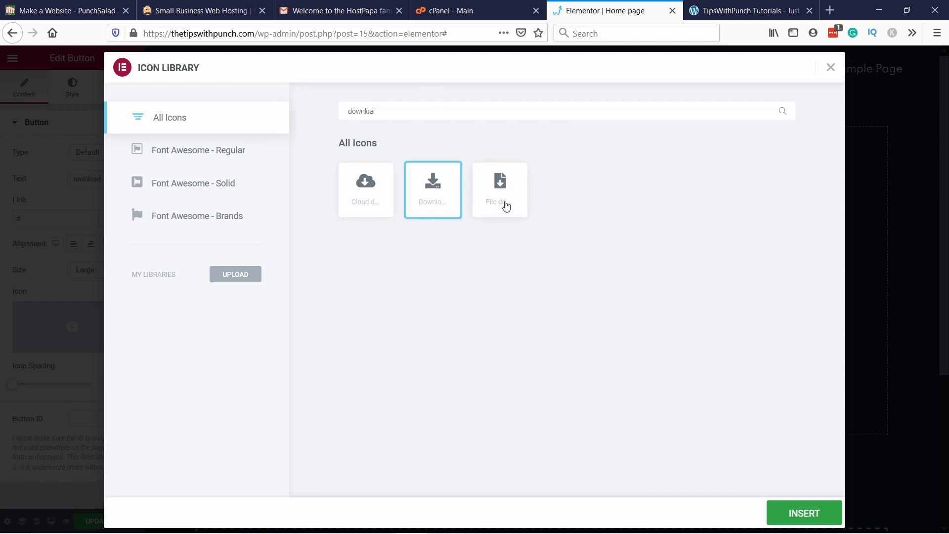
pyautogui.click(504, 204)
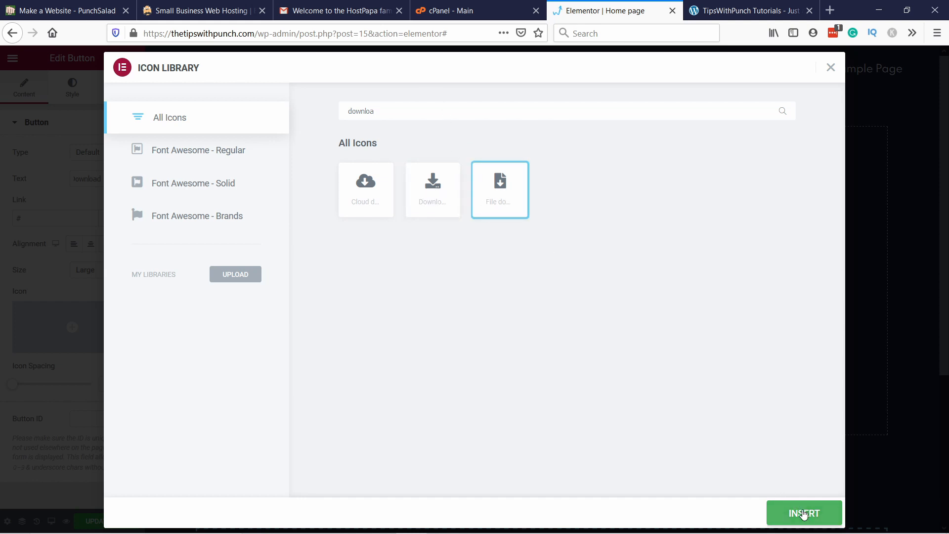
pyautogui.click(800, 513)
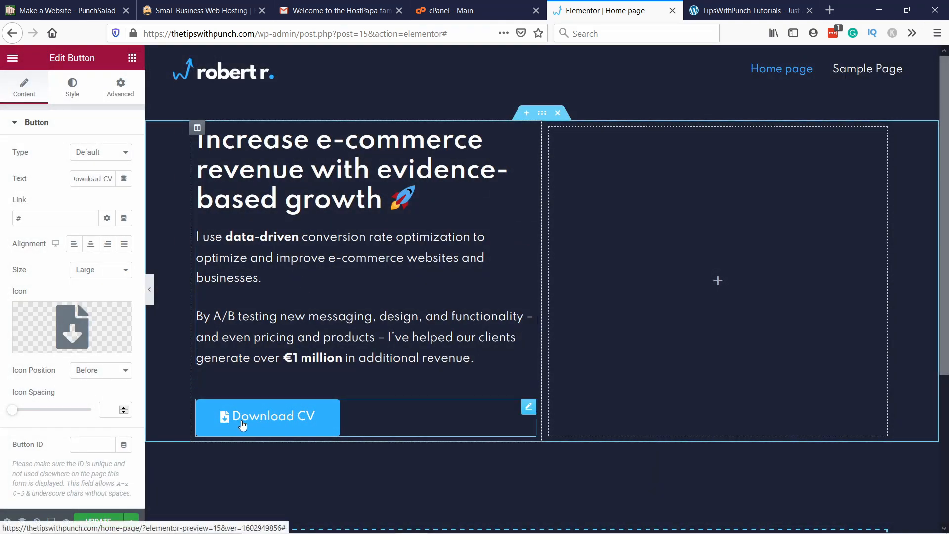
# Step: Try the After icon position on the Download CV button and switch it back to Before
pyautogui.click(114, 374)
pyautogui.click(108, 398)
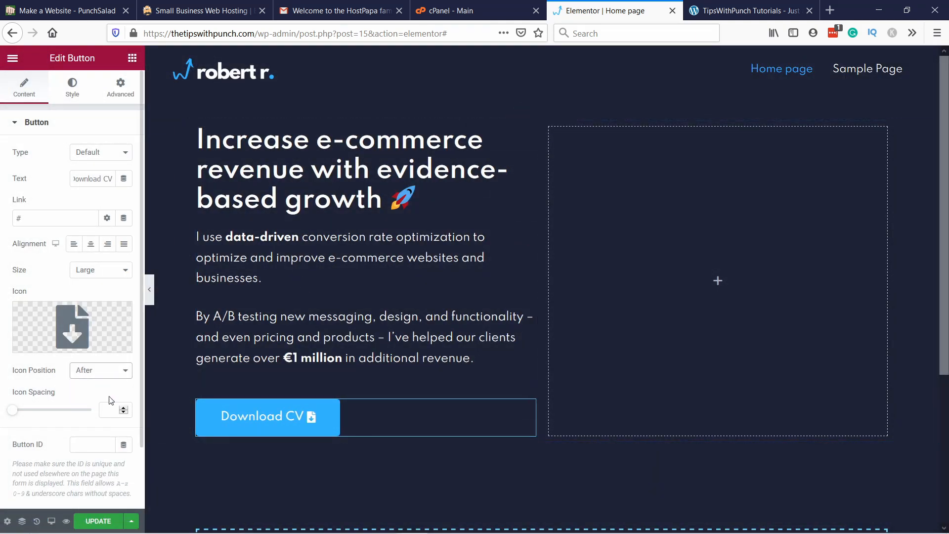
pyautogui.click(113, 372)
pyautogui.click(103, 386)
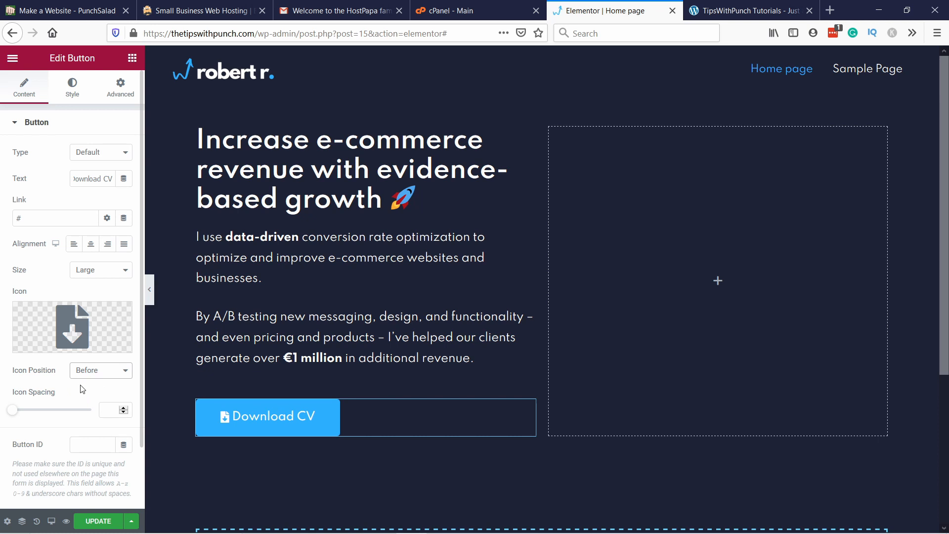
# Step: Set the Download CV button's icon spacing to 15 and look over its link options
pyautogui.moveTo(13, 412); pyautogui.dragTo(40, 415)
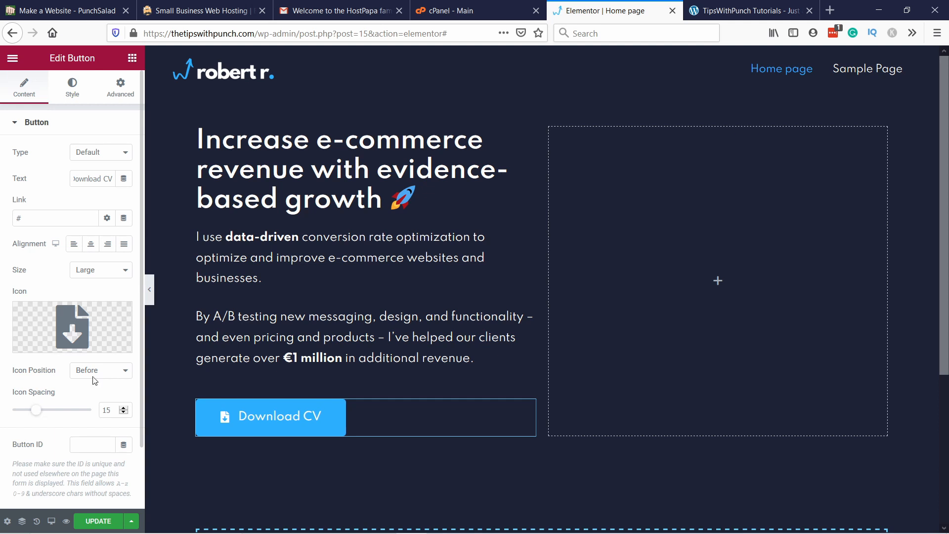
pyautogui.scroll(-2, 123, 315)
pyautogui.scroll(2, 123, 315)
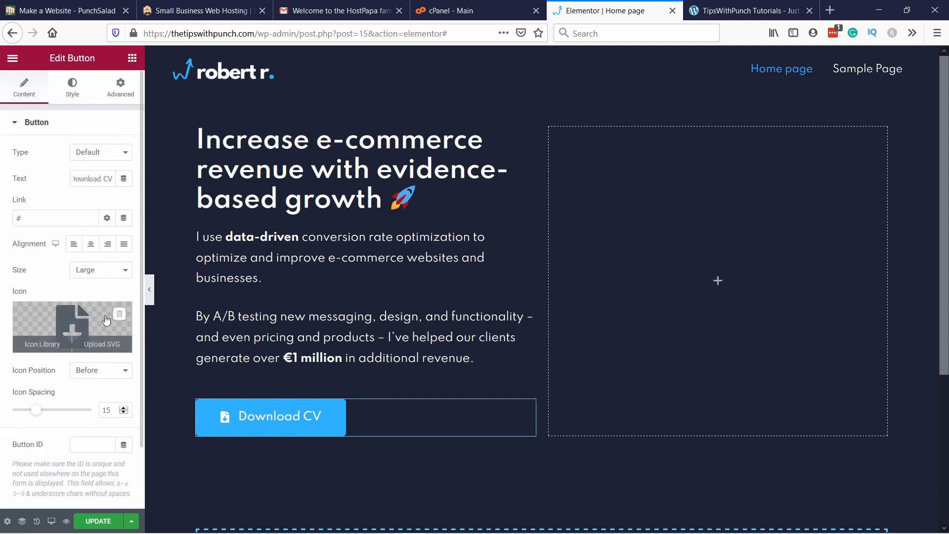
pyautogui.click(107, 218)
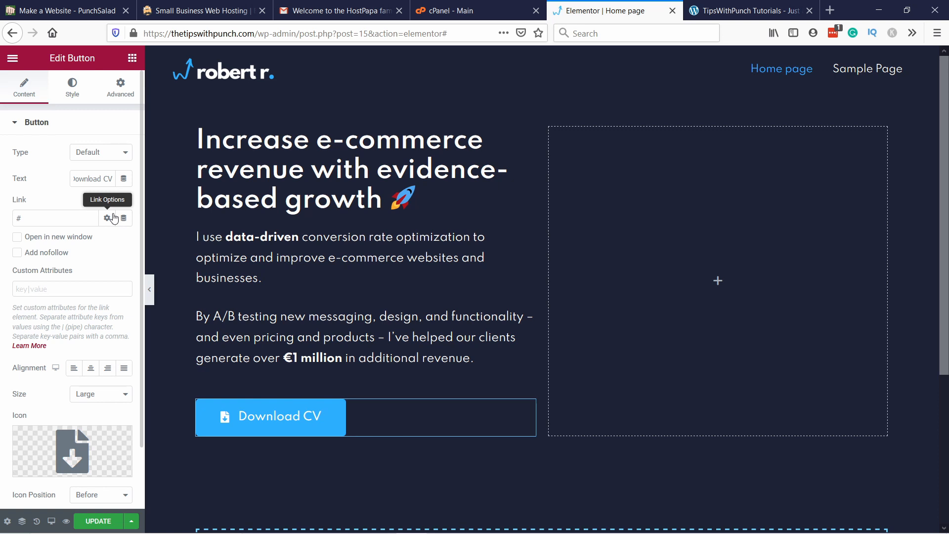
pyautogui.click(113, 218)
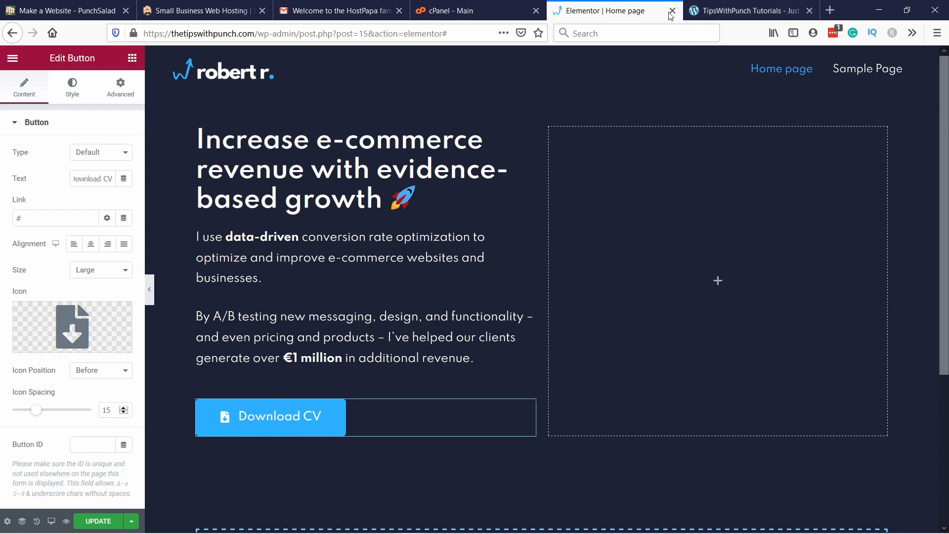
# Step: Open the WordPress dashboard in a new browser tab and place that tab right beside the Elementor editor
pyautogui.click(709, 13)
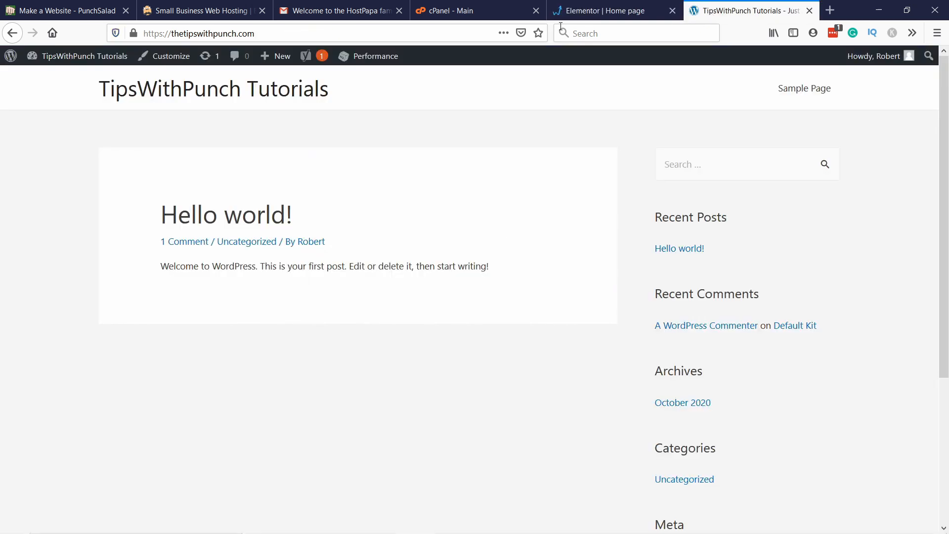
pyautogui.moveTo(74, 62)
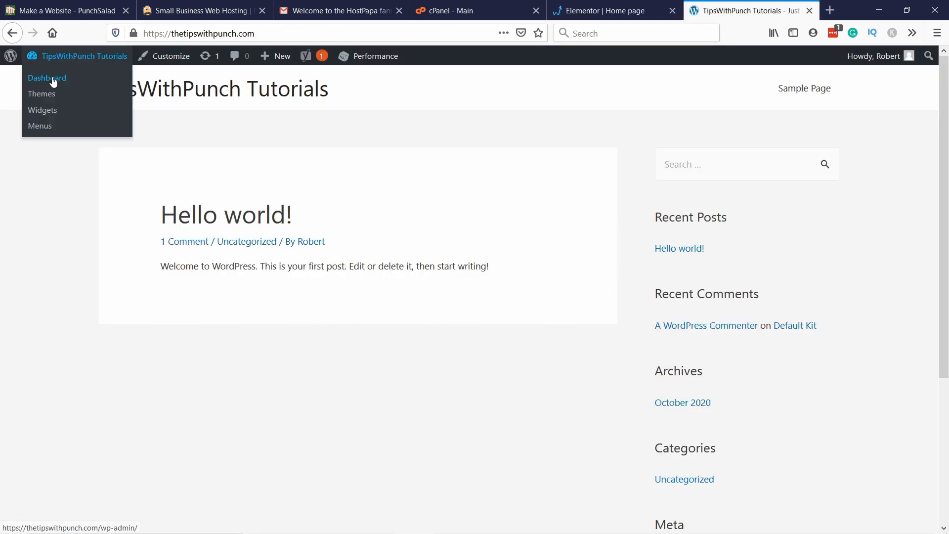
pyautogui.rightClick(55, 82)
pyautogui.click(74, 86)
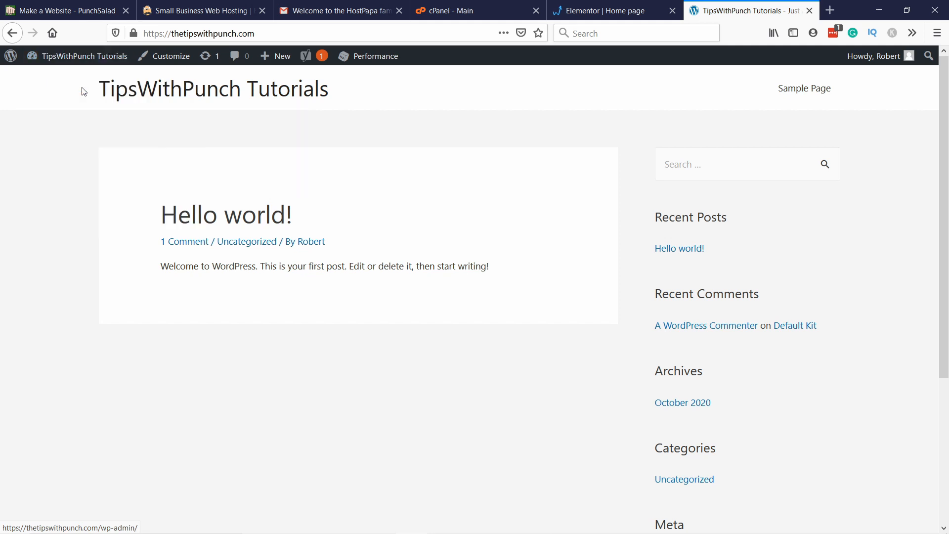
pyautogui.moveTo(761, 10); pyautogui.dragTo(617, 20)
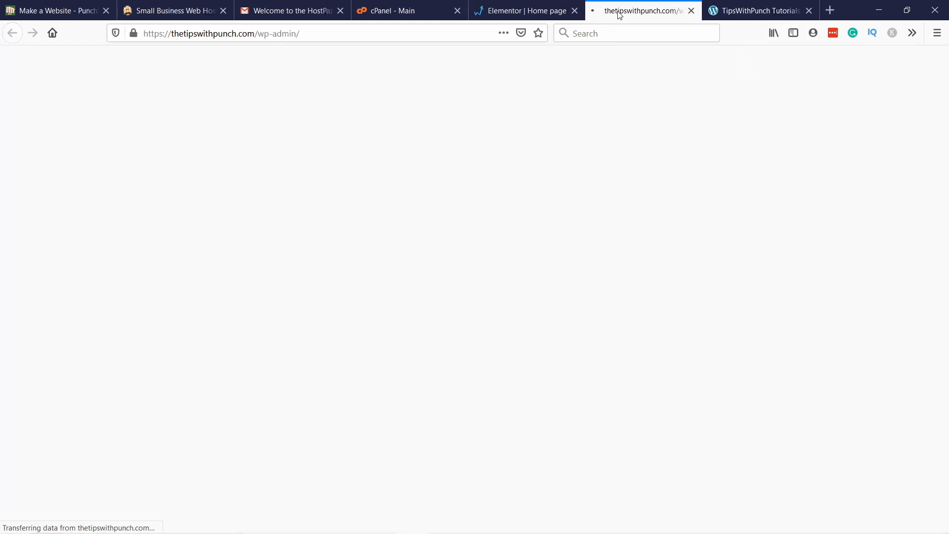
pyautogui.click(505, 16)
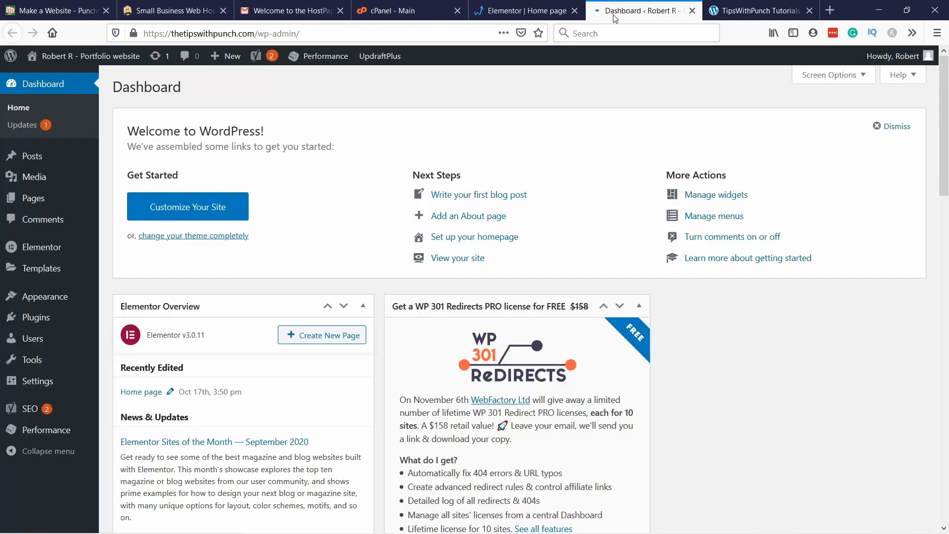
pyautogui.click(632, 16)
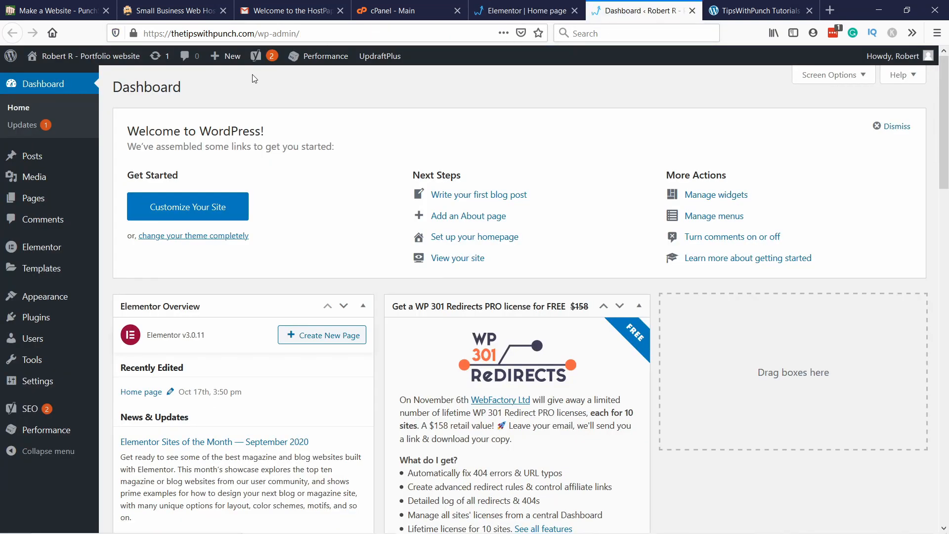
# Step: Upload the CV Word document from the create portfolio folder to the WordPress media library
pyautogui.moveTo(37, 182)
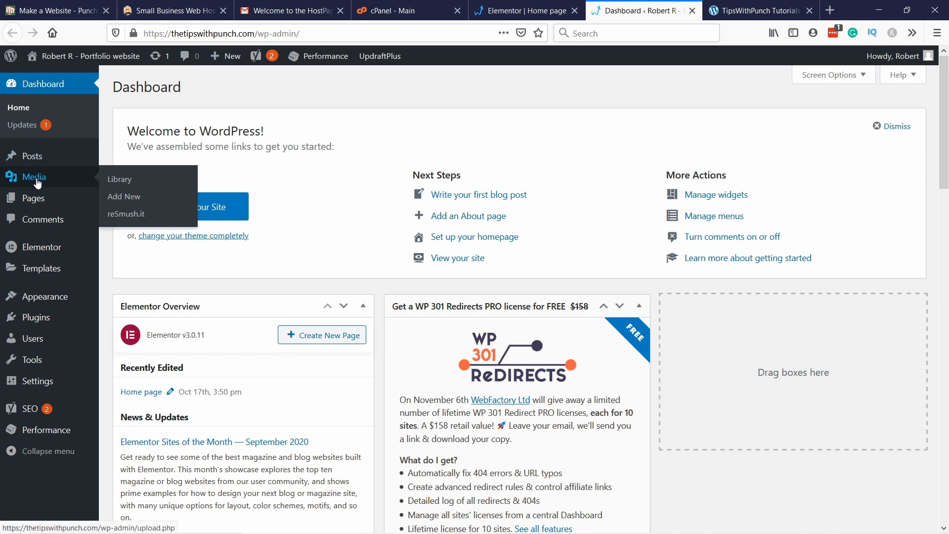
pyautogui.click(133, 200)
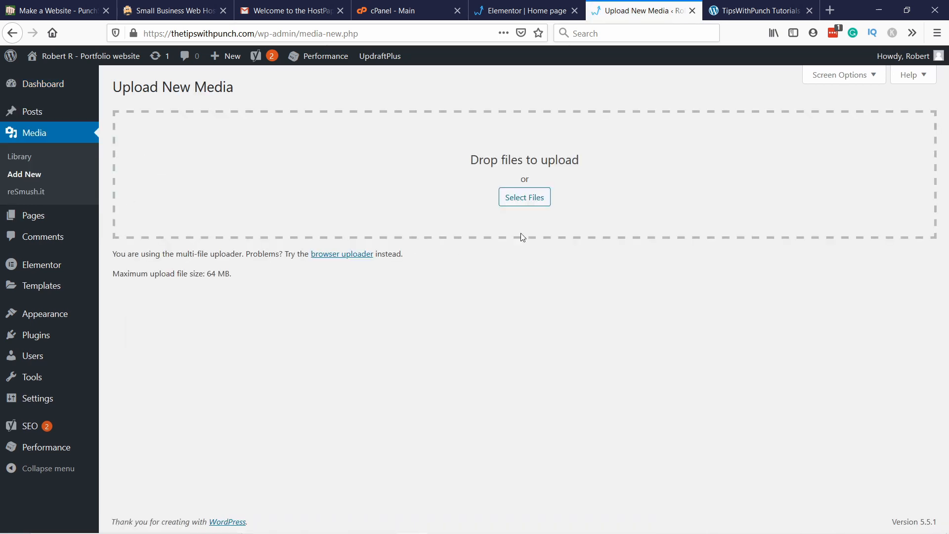
pyautogui.click(523, 199)
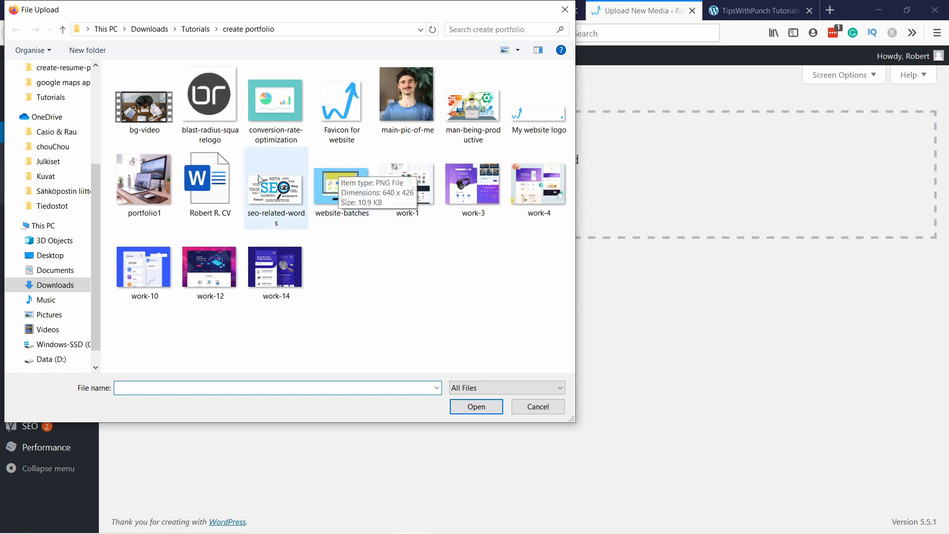
pyautogui.click(207, 184)
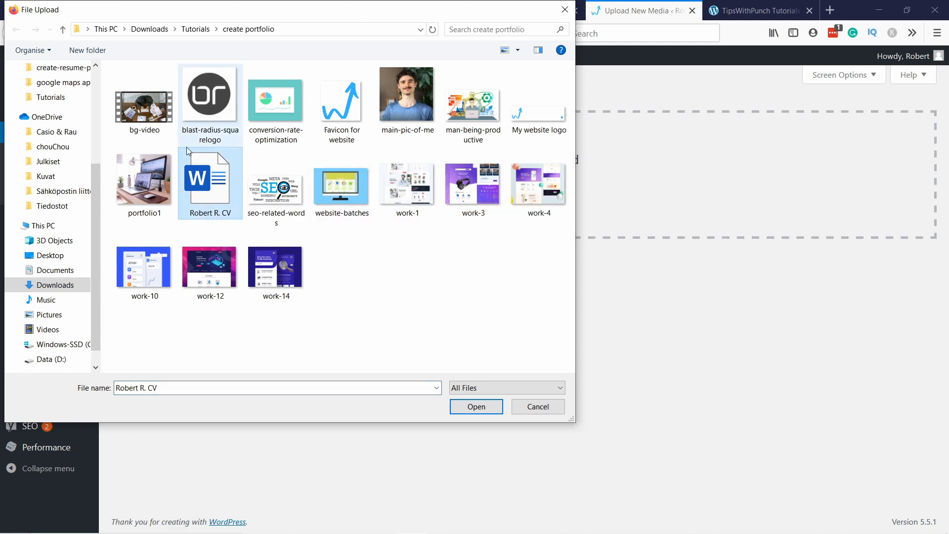
pyautogui.click(483, 415)
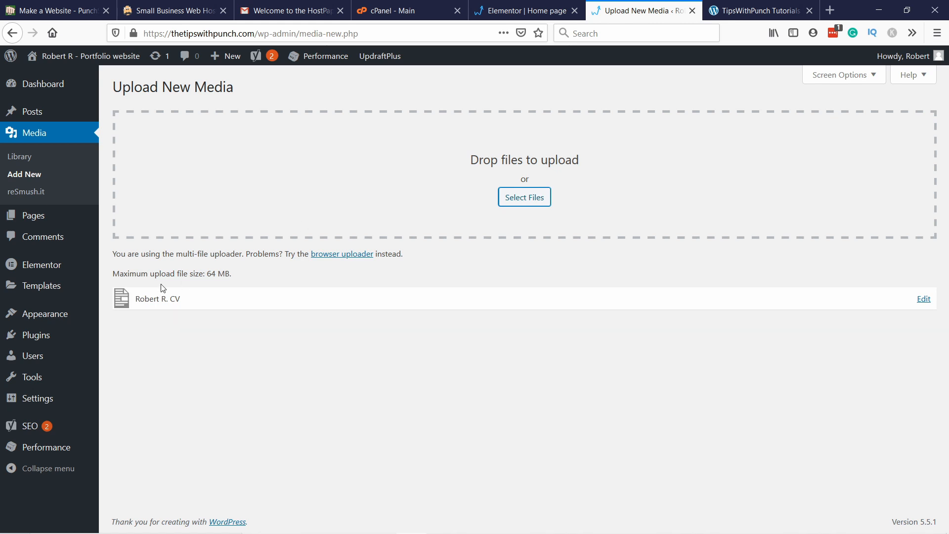
# Step: Copy the file URL of the uploaded CV from its media details page and close that page
pyautogui.click(924, 299)
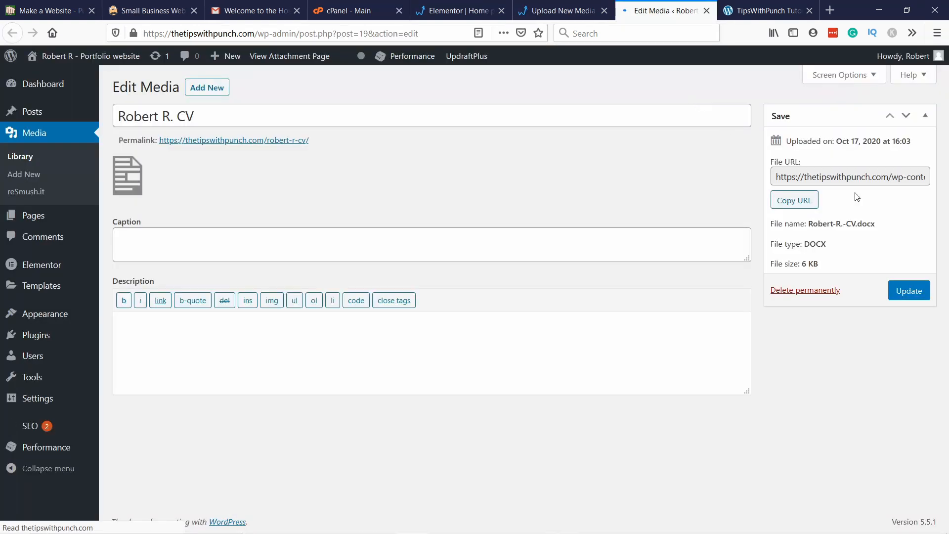
pyautogui.click(788, 204)
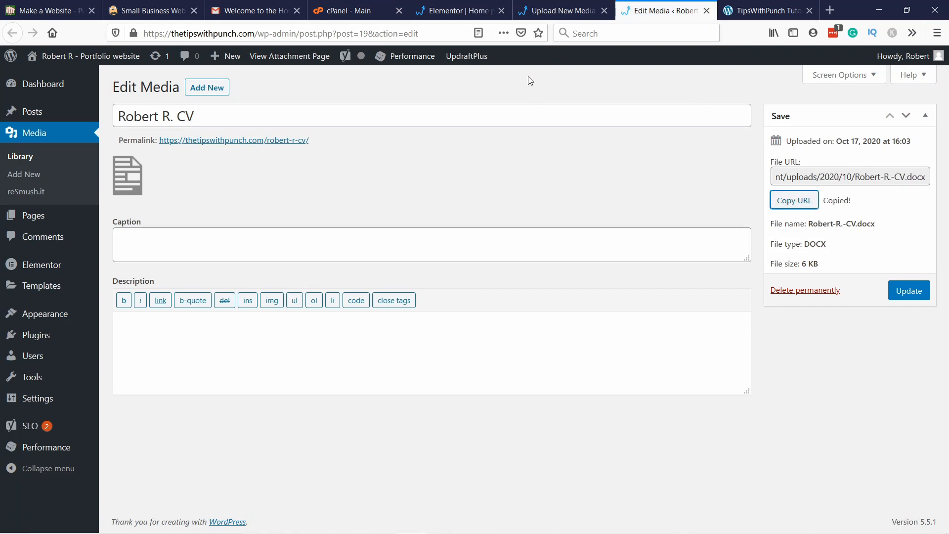
pyautogui.click(706, 10)
# Step: In the Elementor editor, set the Download CV button's link to the copied CV file URL and update the page
pyautogui.click(483, 14)
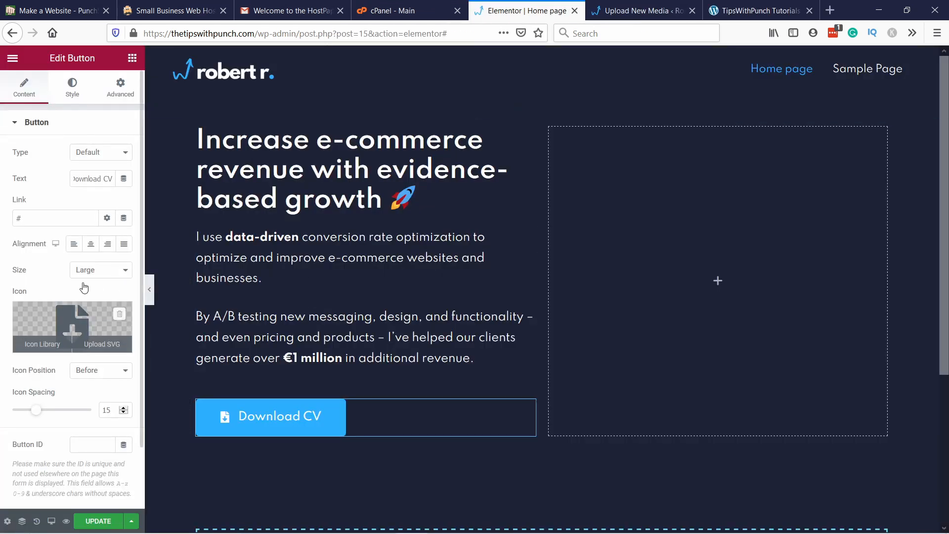
pyautogui.click(36, 216)
pyautogui.hotkey('ctrl', 'v')
pyautogui.tripleClick(55, 219)
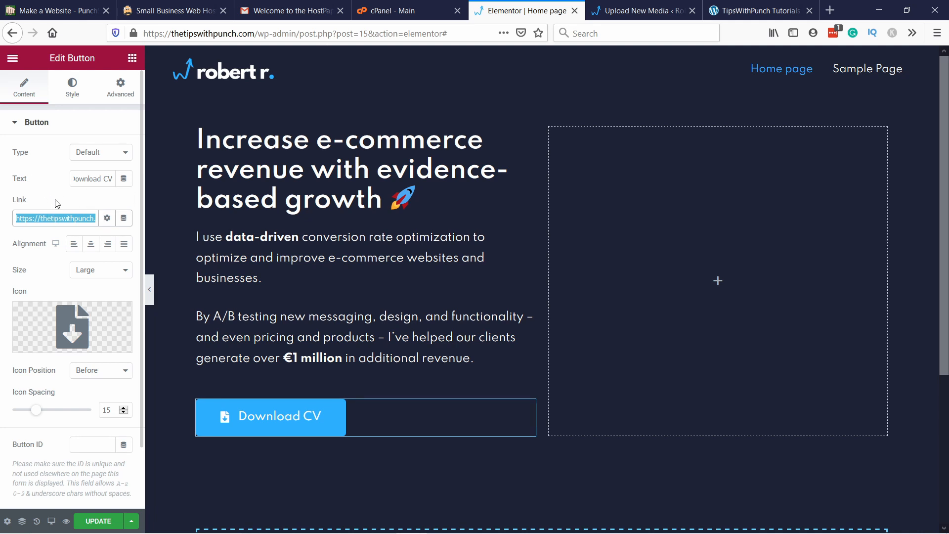
pyautogui.click(67, 222)
pyautogui.click(84, 256)
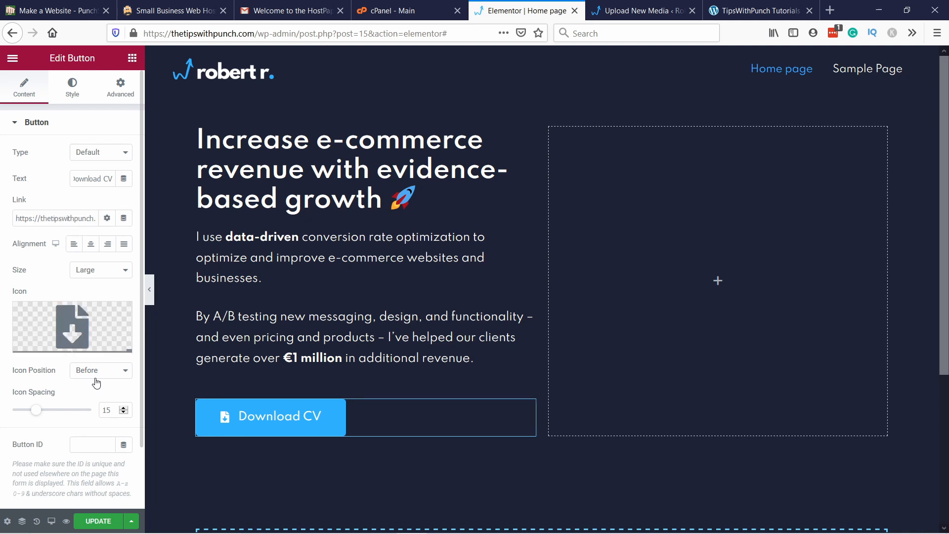
pyautogui.click(98, 522)
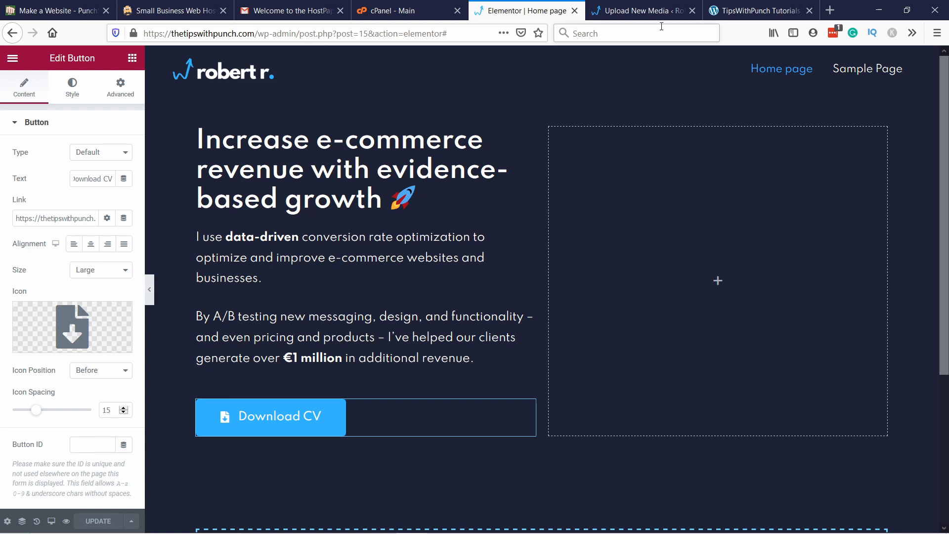
# Step: Reload thetipswithpunch.com in its own tab to check the live front page
pyautogui.click(719, 9)
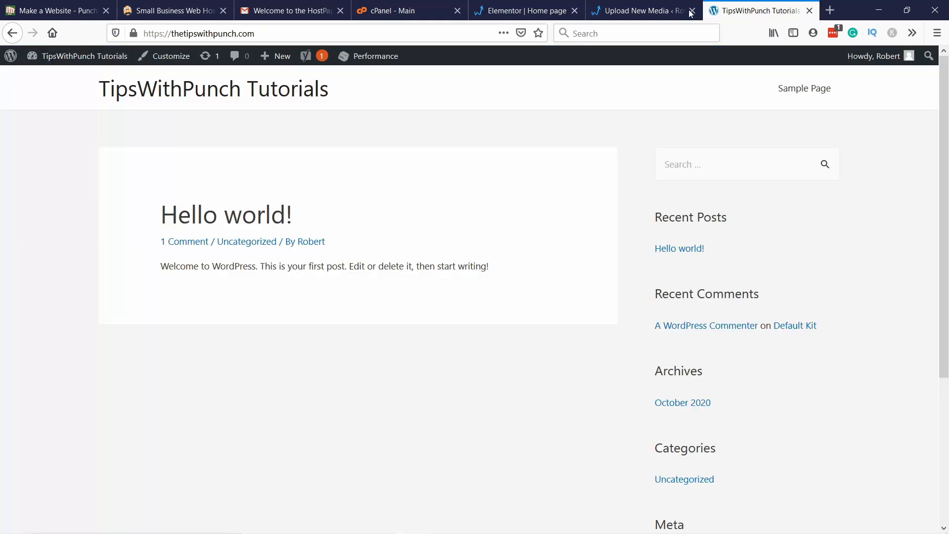
pyautogui.click(260, 35)
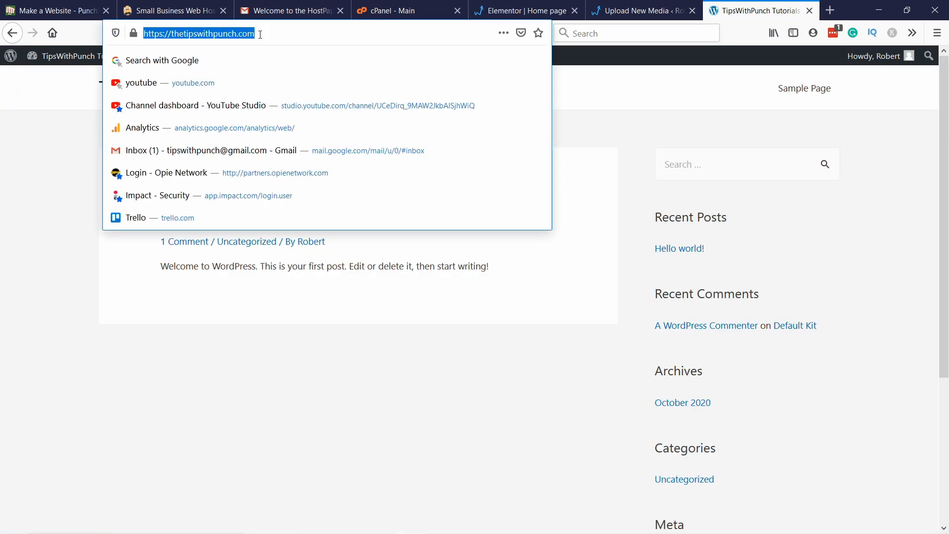
pyautogui.press('Return')
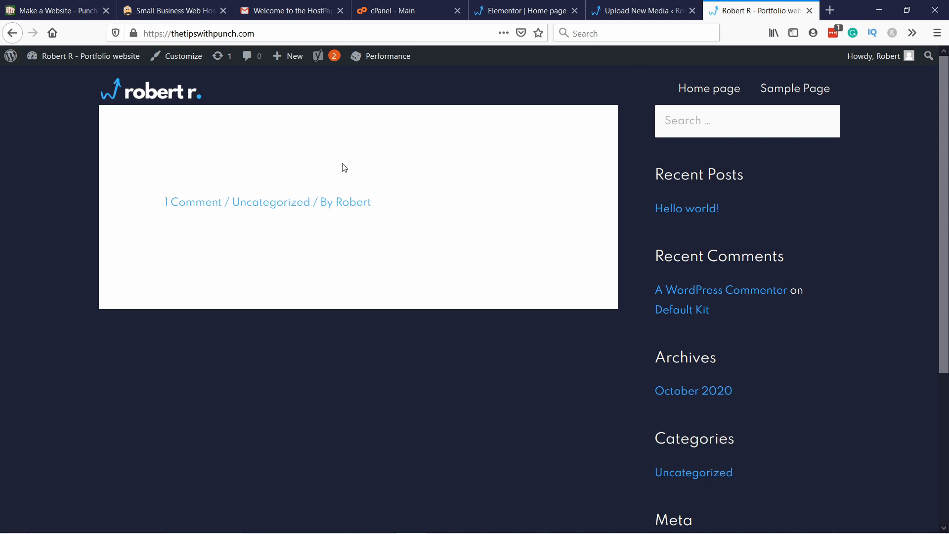
# Step: In the WordPress Reading settings, make the homepage display the static page "Home page" and save the changes
pyautogui.click(633, 14)
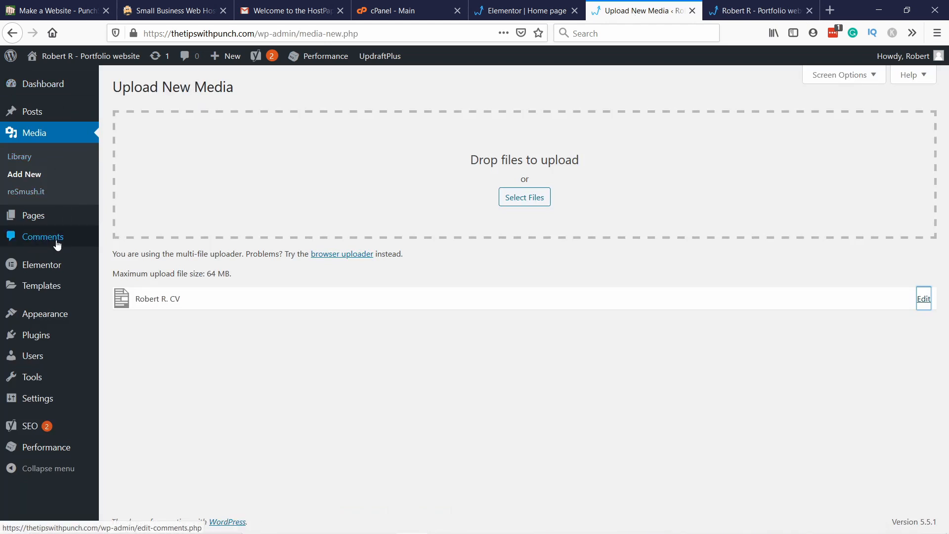
pyautogui.moveTo(20, 408)
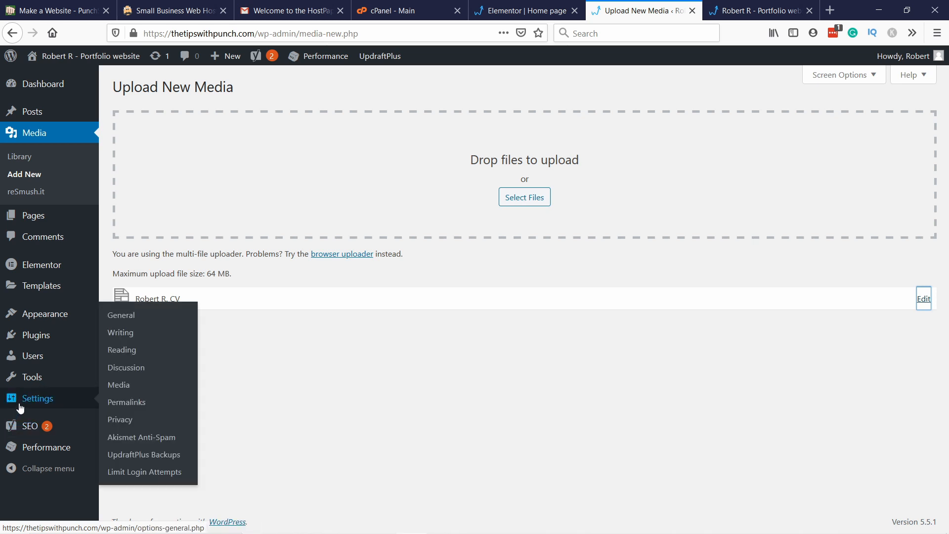
pyautogui.click(135, 350)
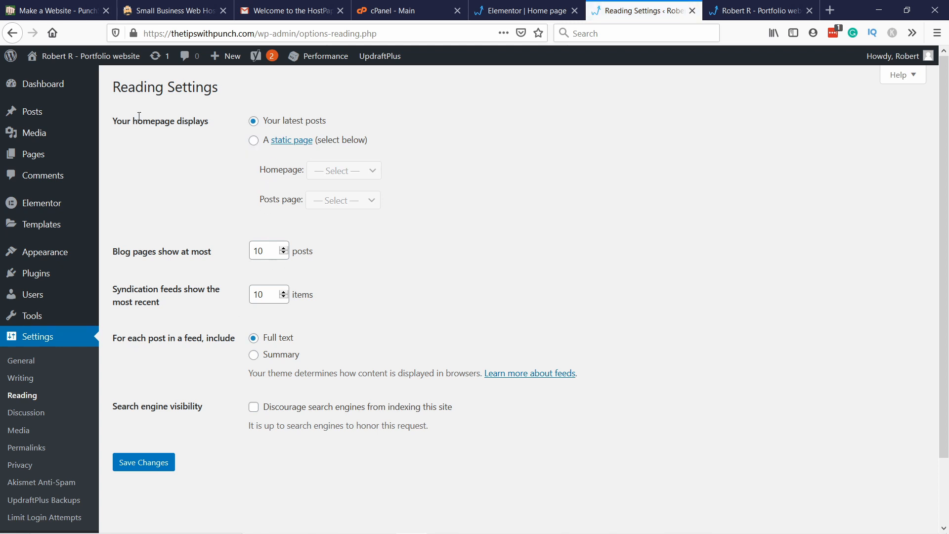
pyautogui.click(254, 141)
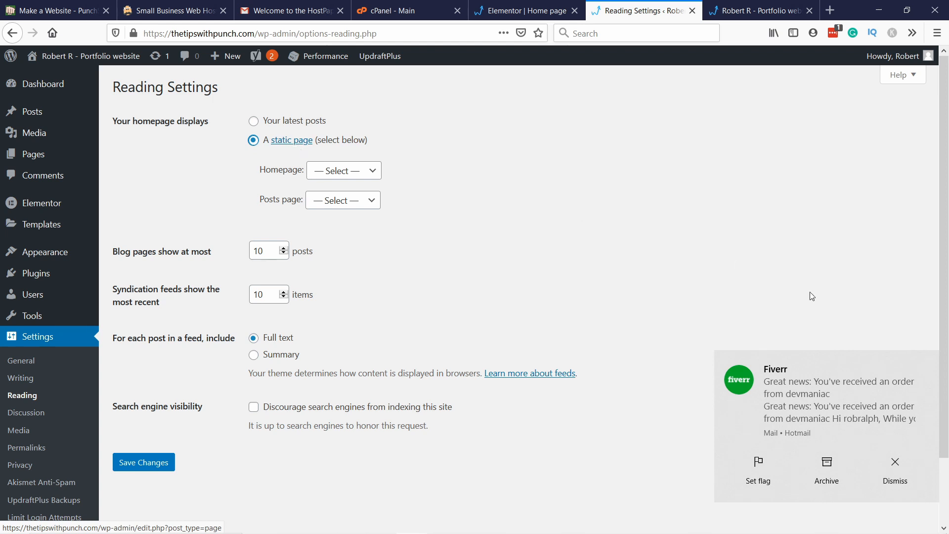
pyautogui.click(930, 363)
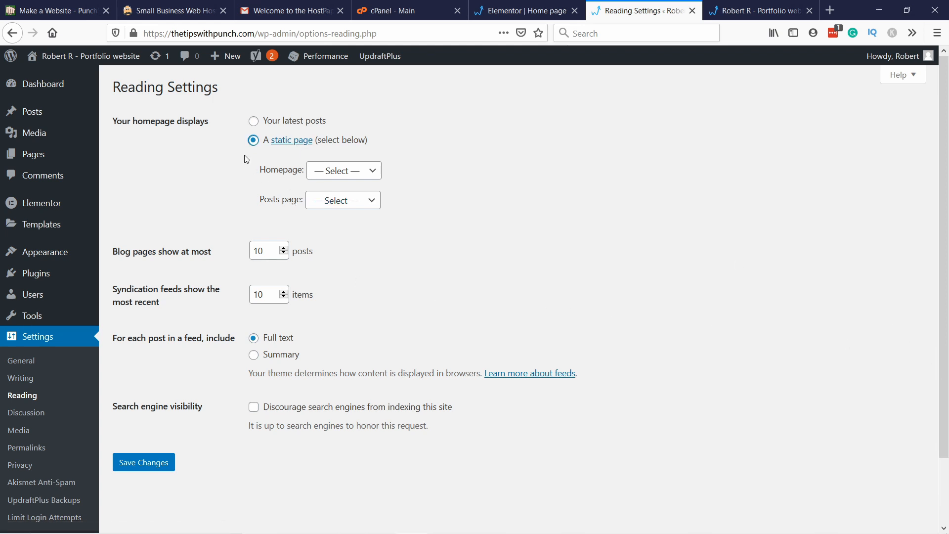
pyautogui.click(334, 171)
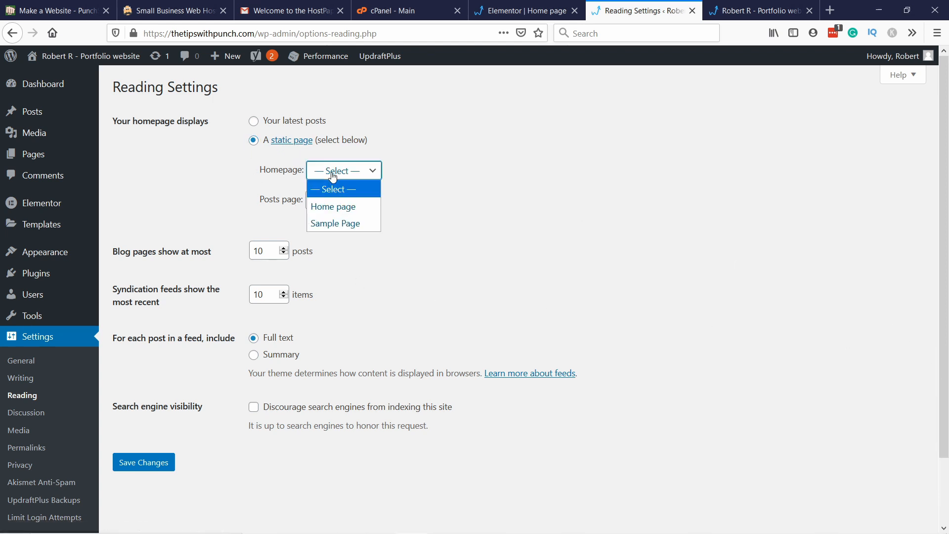
pyautogui.click(349, 210)
pyautogui.click(163, 463)
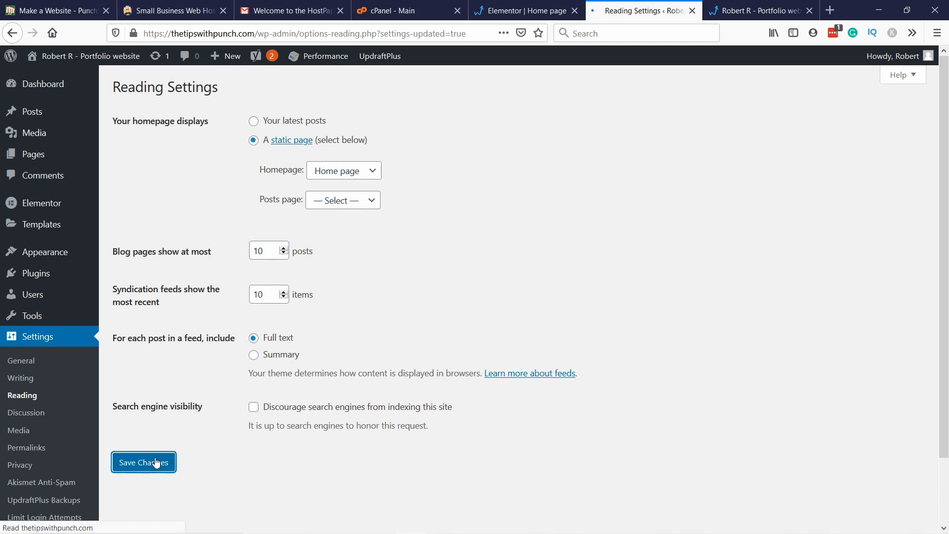
# Step: Reload thetipswithpunch.com in its own tab, test the Download CV button, and dismiss the file download
pyautogui.click(42, 87)
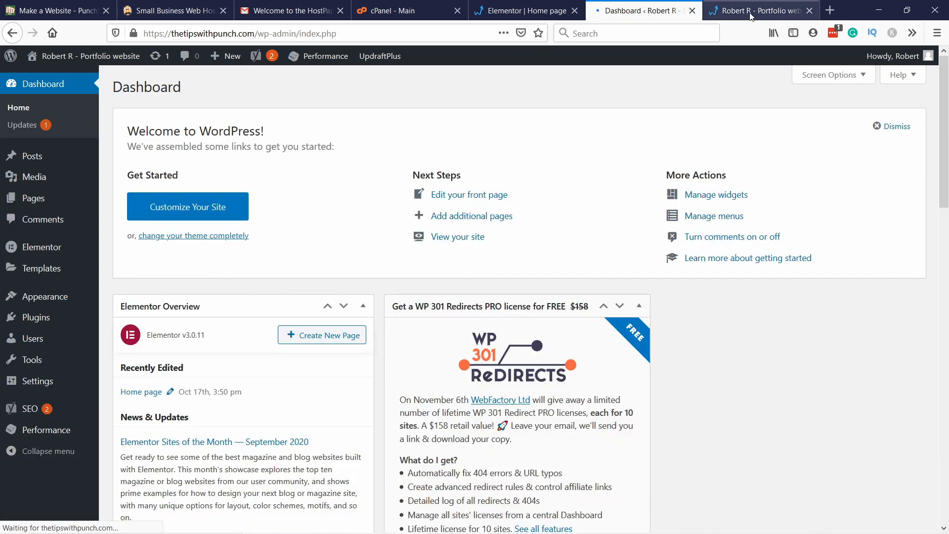
pyautogui.click(743, 10)
pyautogui.click(362, 35)
pyautogui.press('Return')
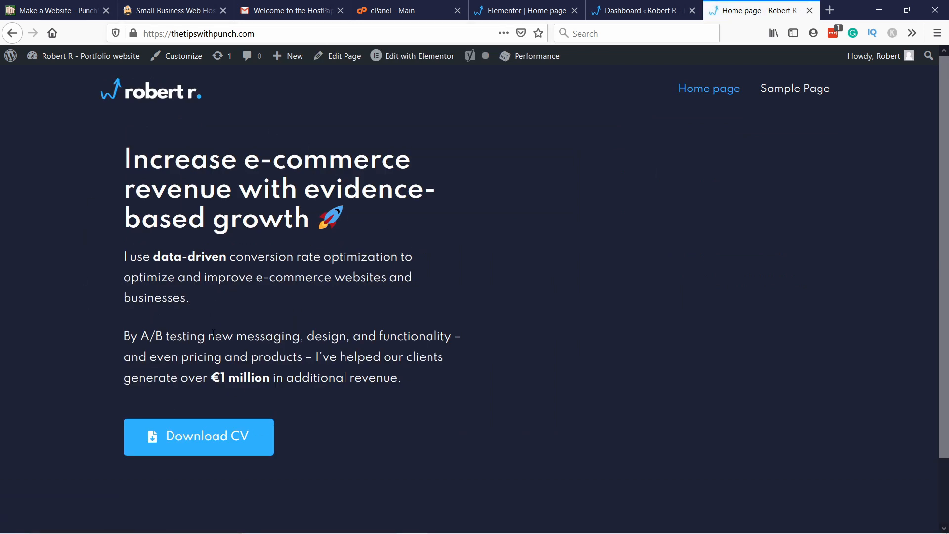
pyautogui.click(204, 442)
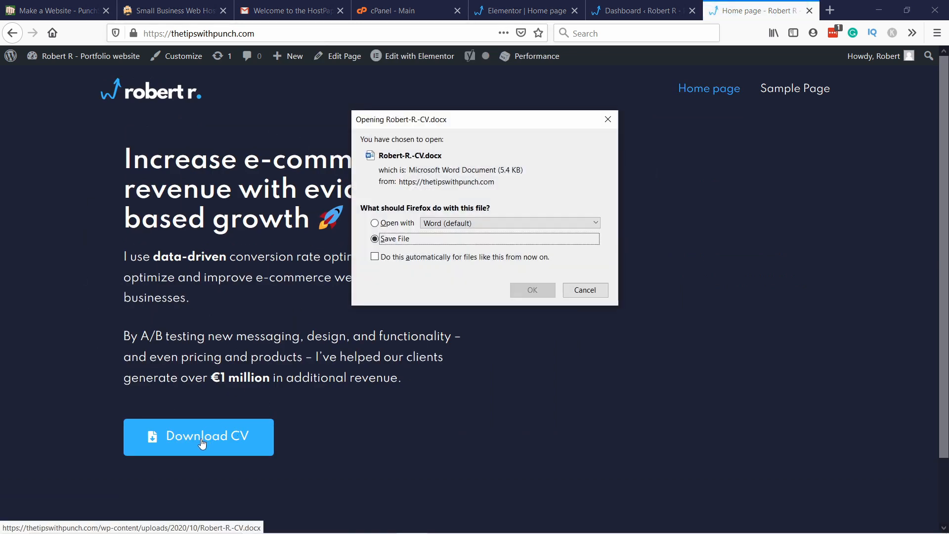
pyautogui.click(589, 292)
# Step: In the Elementor editor, add a Video widget to the hero's empty column and turn off its Player Controls
pyautogui.click(511, 11)
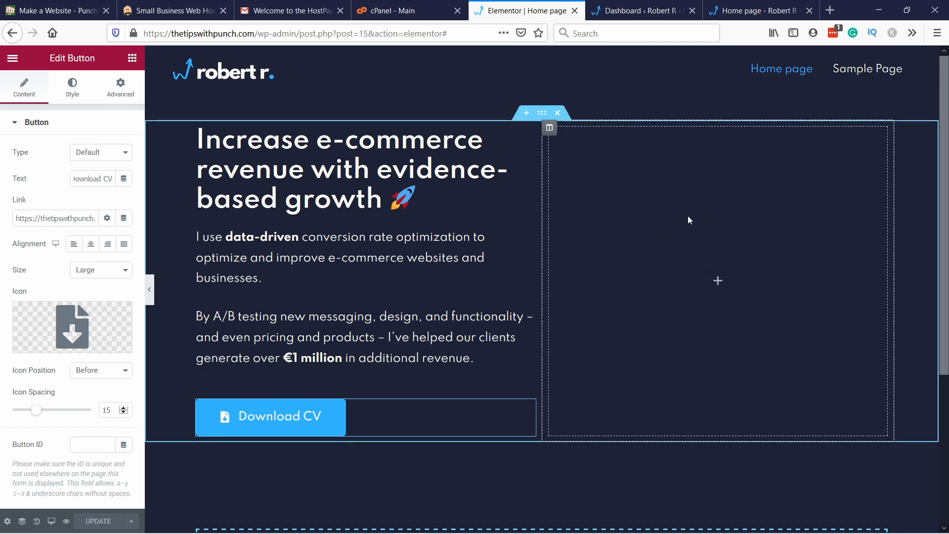
pyautogui.click(132, 59)
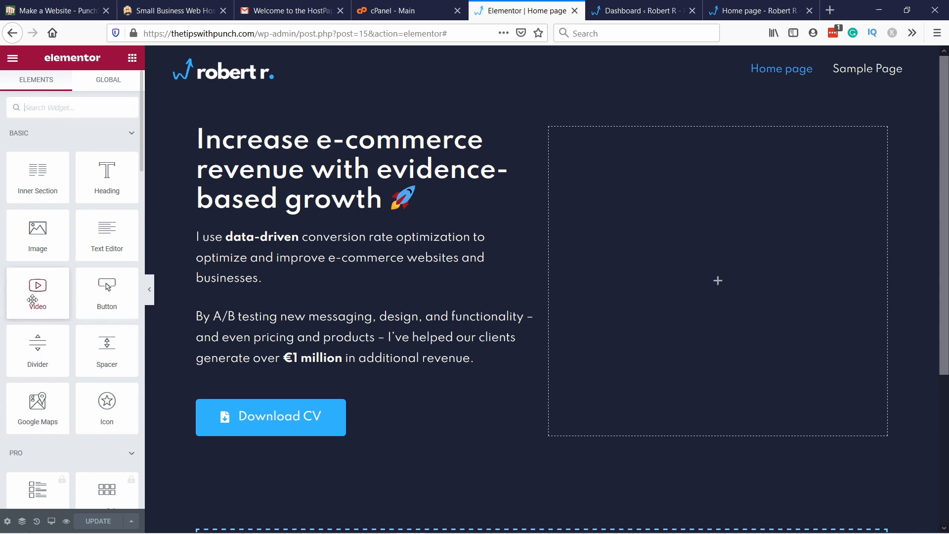
pyautogui.moveTo(36, 289); pyautogui.dragTo(693, 224)
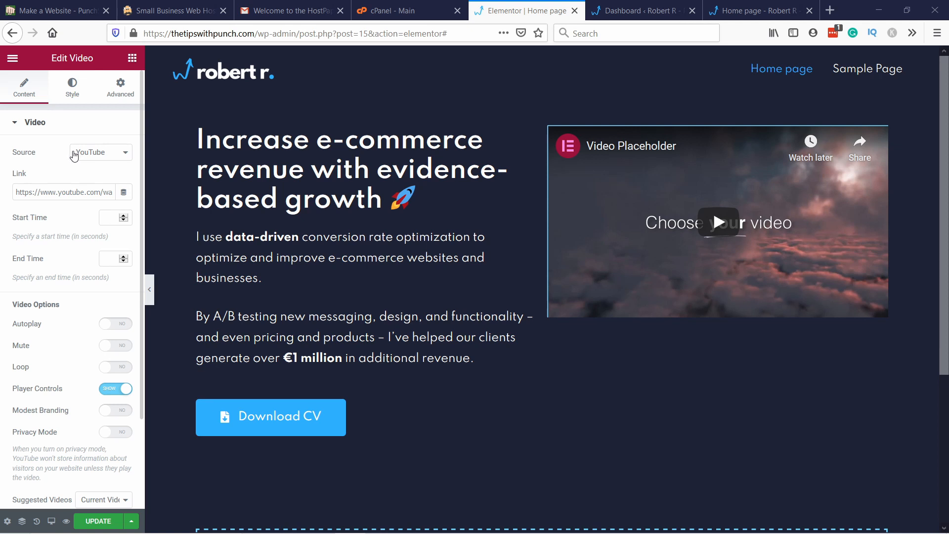
pyautogui.click(122, 390)
pyautogui.scroll(-1, 84, 318)
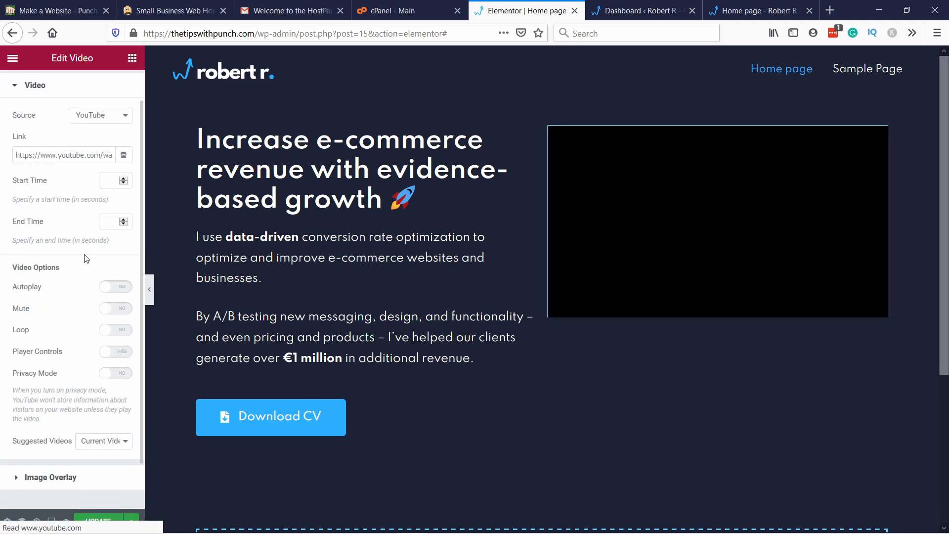
pyautogui.scroll(-1, 43, 459)
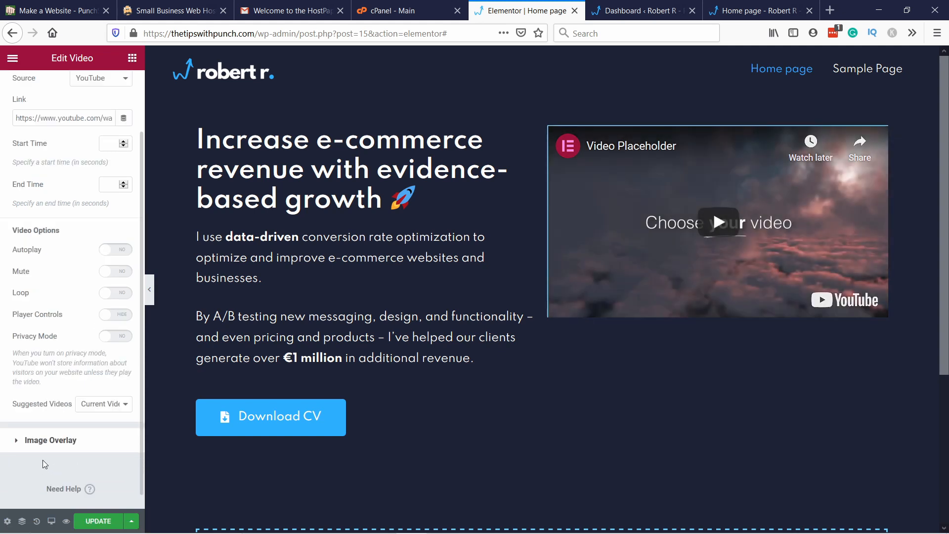
# Step: Enable the video's Image Overlay, upload main-pic-of-me from the create portfolio folder, add alt text describing the person in the office, and insert it
pyautogui.click(18, 442)
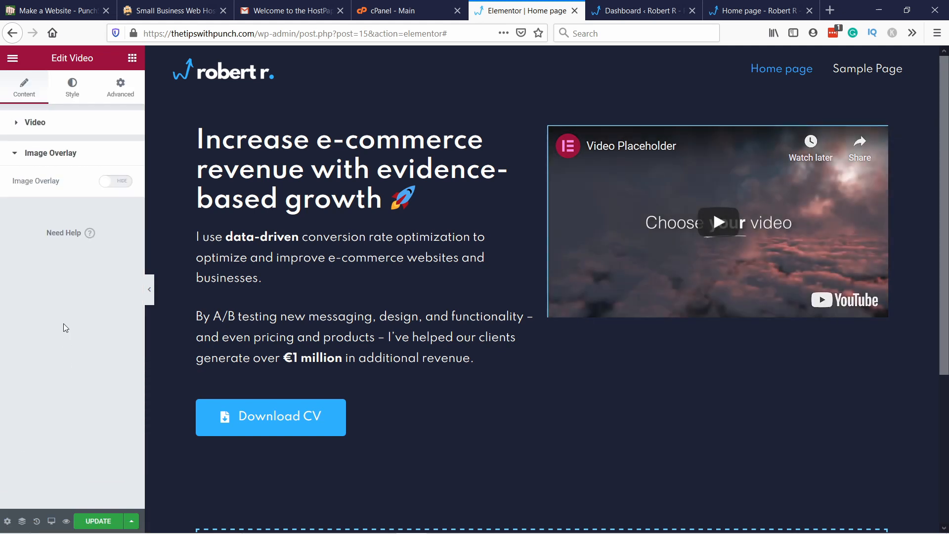
pyautogui.click(112, 184)
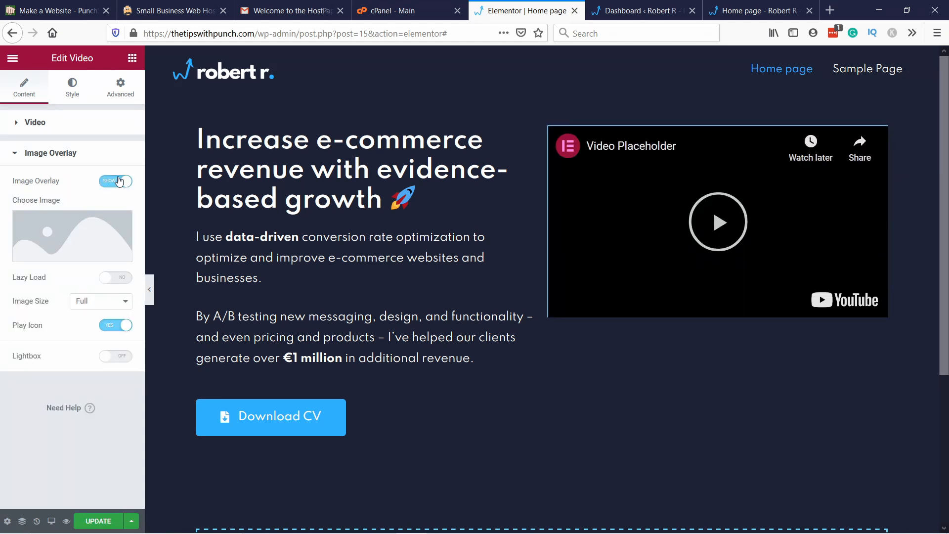
pyautogui.click(68, 241)
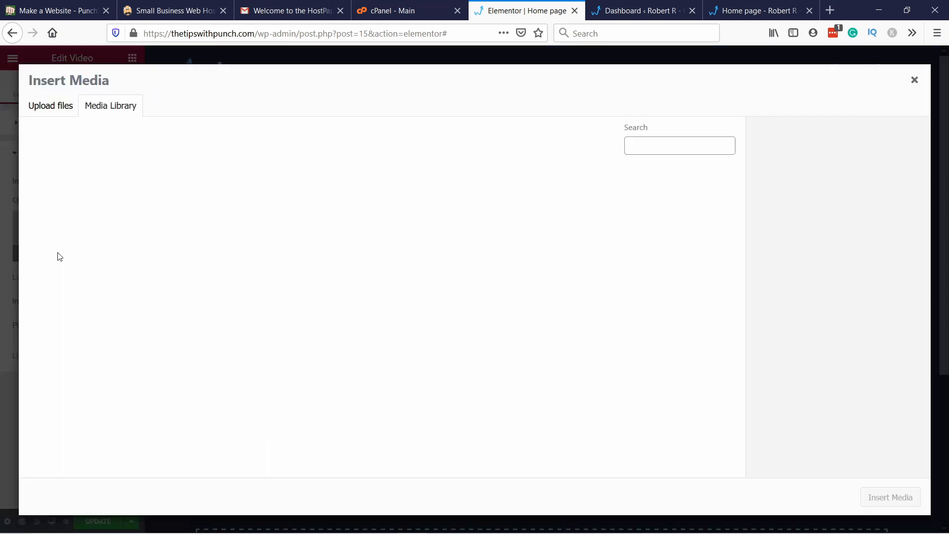
pyautogui.click(51, 105)
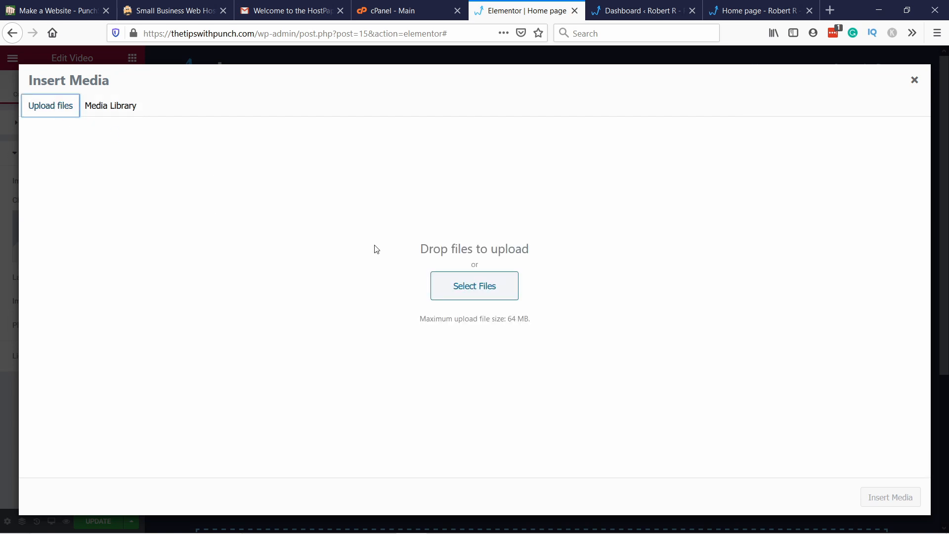
pyautogui.click(458, 286)
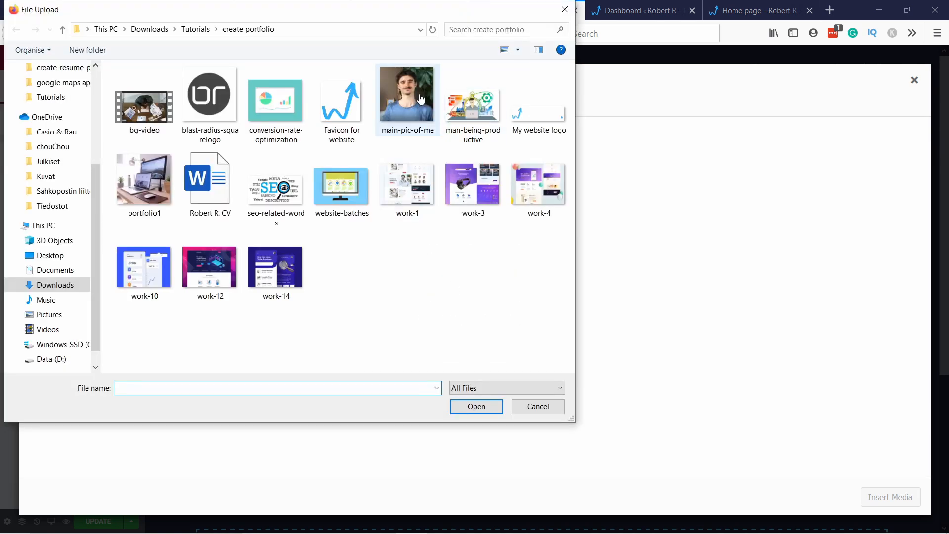
pyautogui.click(418, 98)
pyautogui.click(475, 408)
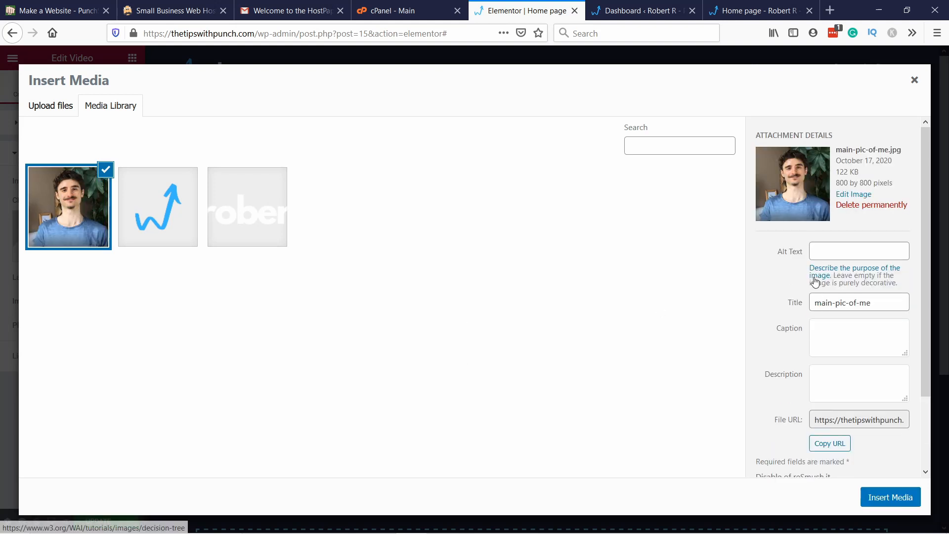
pyautogui.click(820, 249)
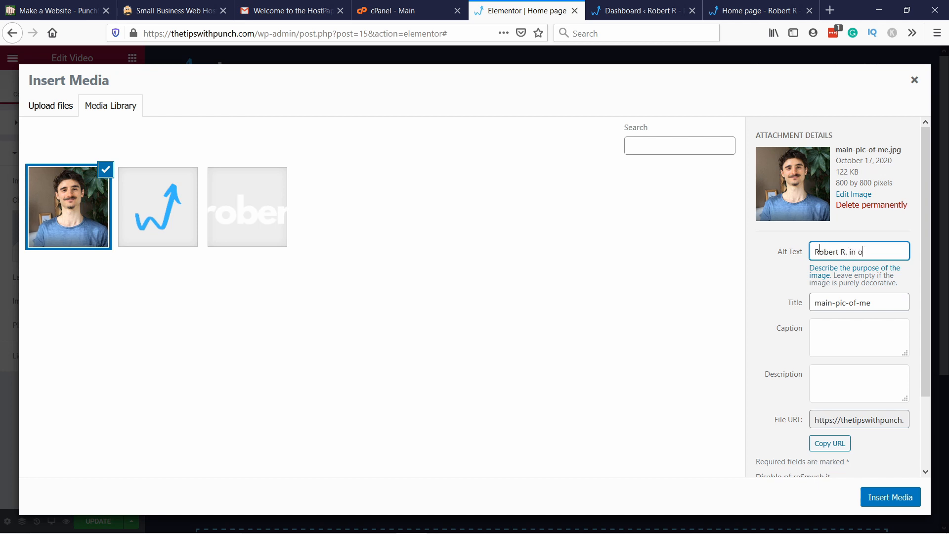
pyautogui.click(897, 497)
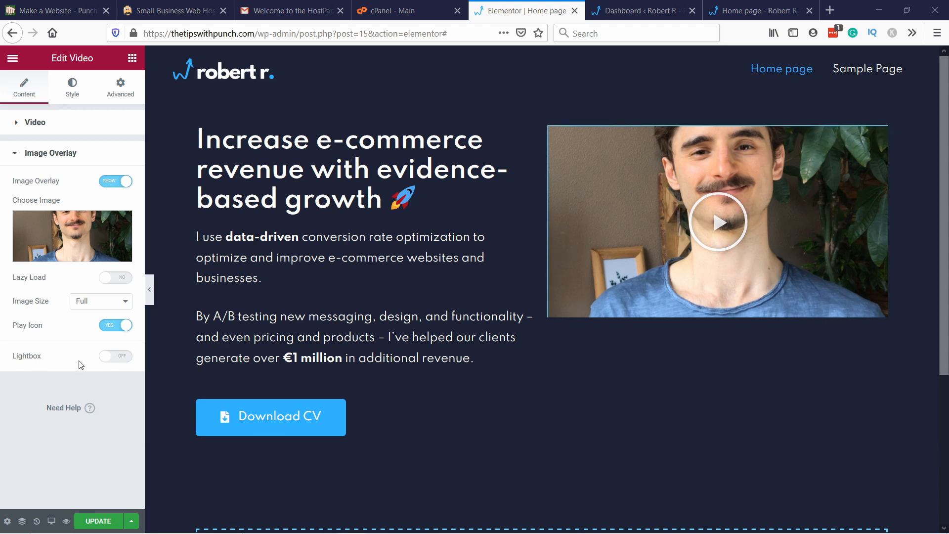
# Step: Turn on Lightbox for the video's image overlay, and test the popup player before closing it
pyautogui.click(106, 358)
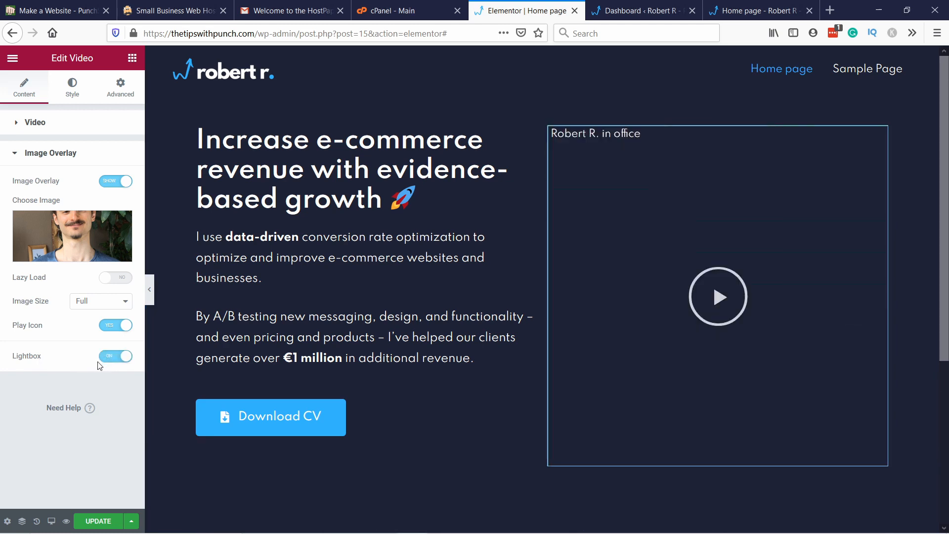
pyautogui.click(719, 299)
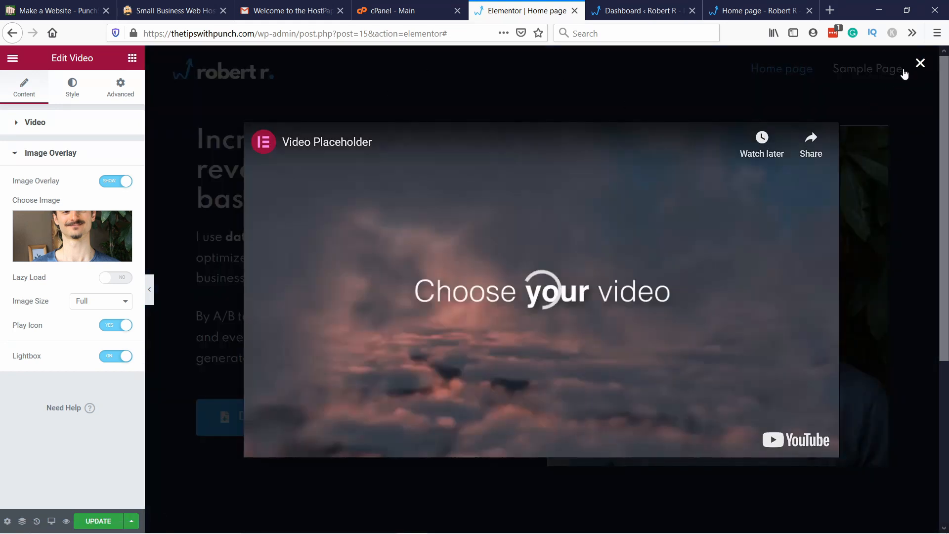
pyautogui.click(920, 63)
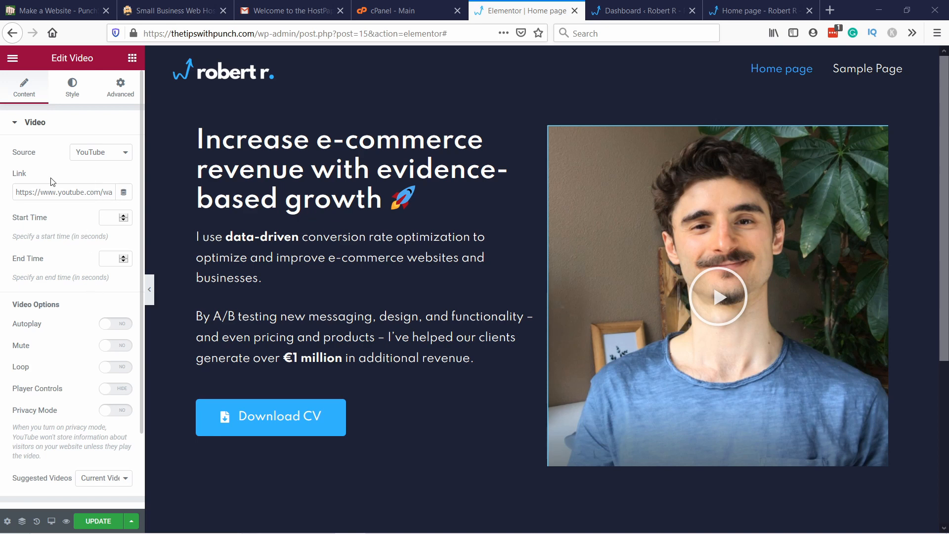
pyautogui.moveTo(28, 190)
pyautogui.mouseDown()
pyautogui.moveTo(114, 193)
pyautogui.moveTo(45, 193)
pyautogui.mouseUp()
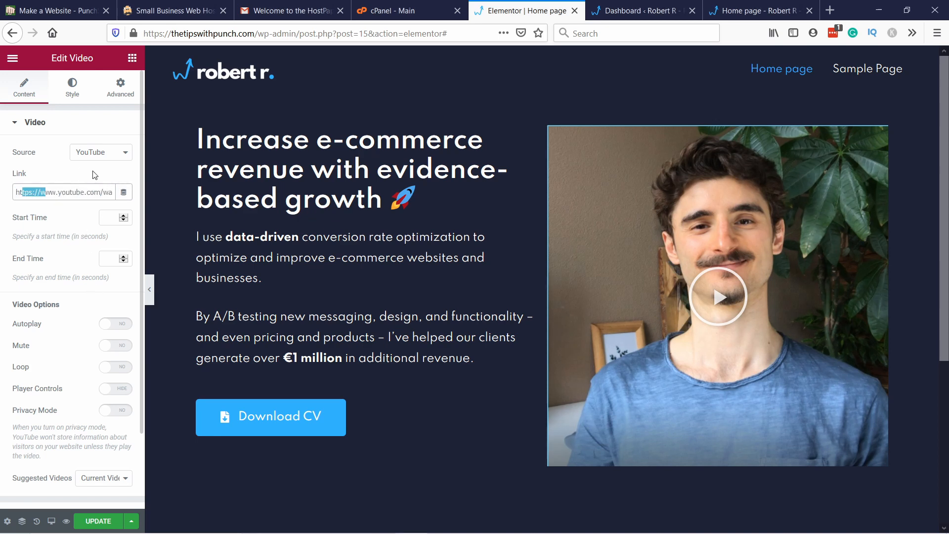
pyautogui.click(56, 216)
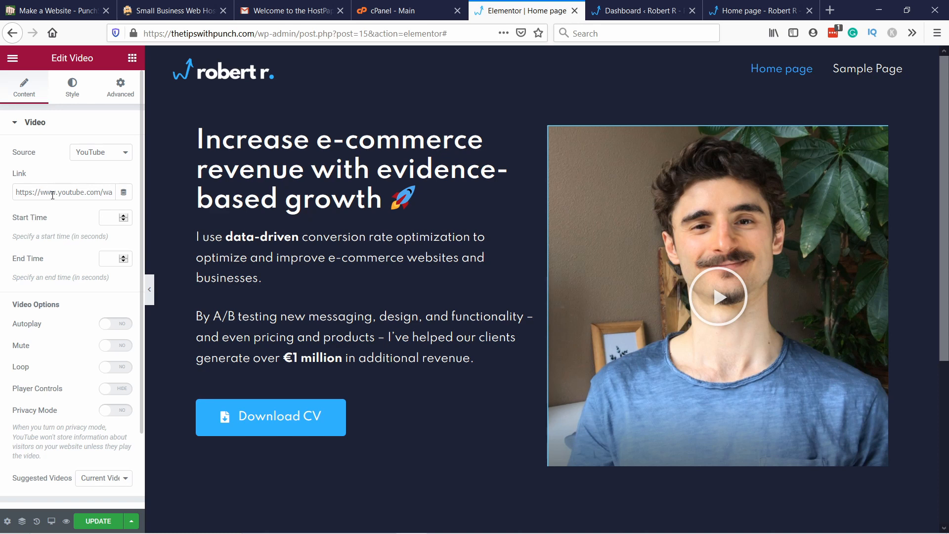
pyautogui.scroll(-2, 84, 298)
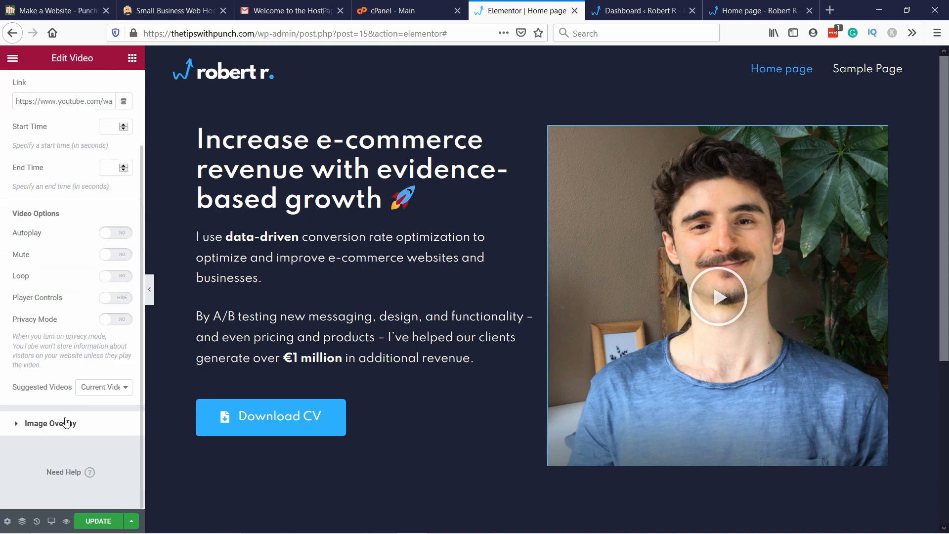
pyautogui.rightClick(722, 296)
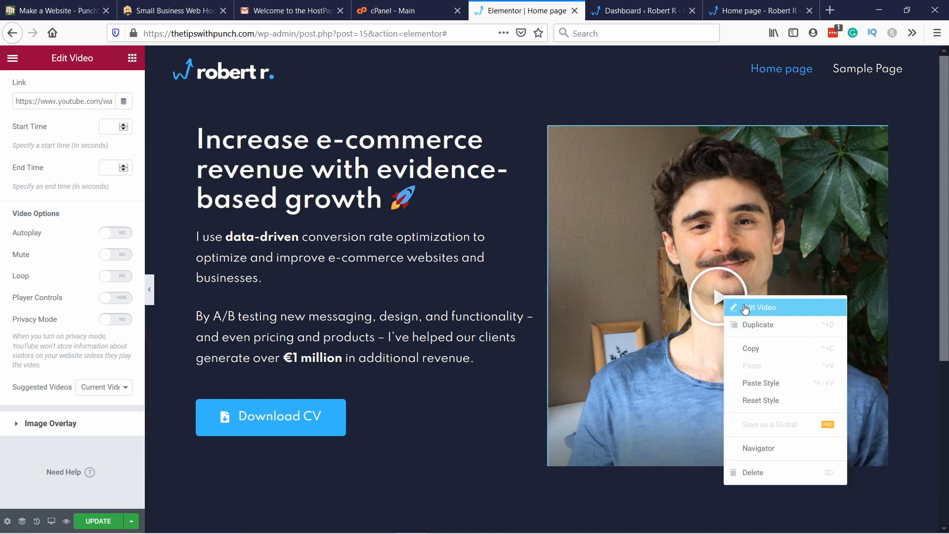
pyautogui.click(719, 294)
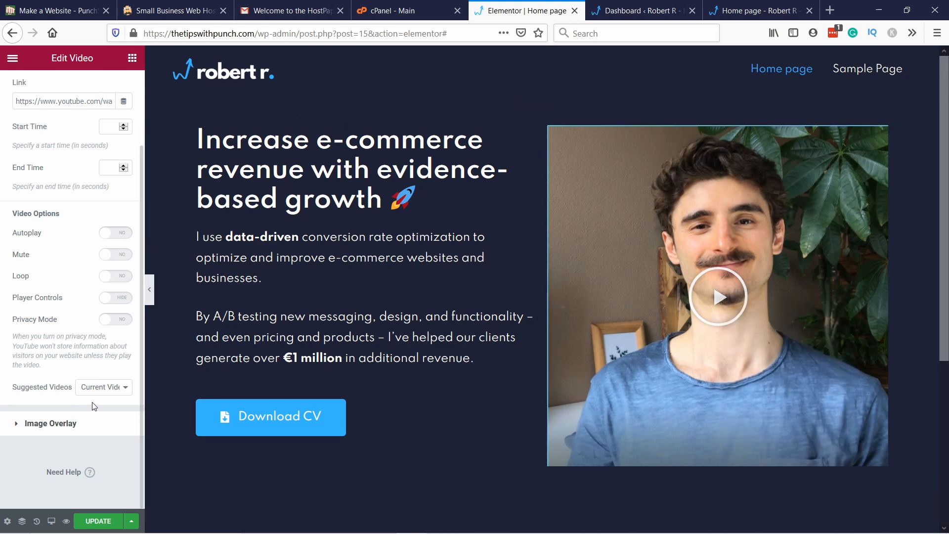
# Step: In the video widget's style settings, set the play icon colour to the global Accent colour
pyautogui.scroll(3, 61, 237)
pyautogui.click(76, 92)
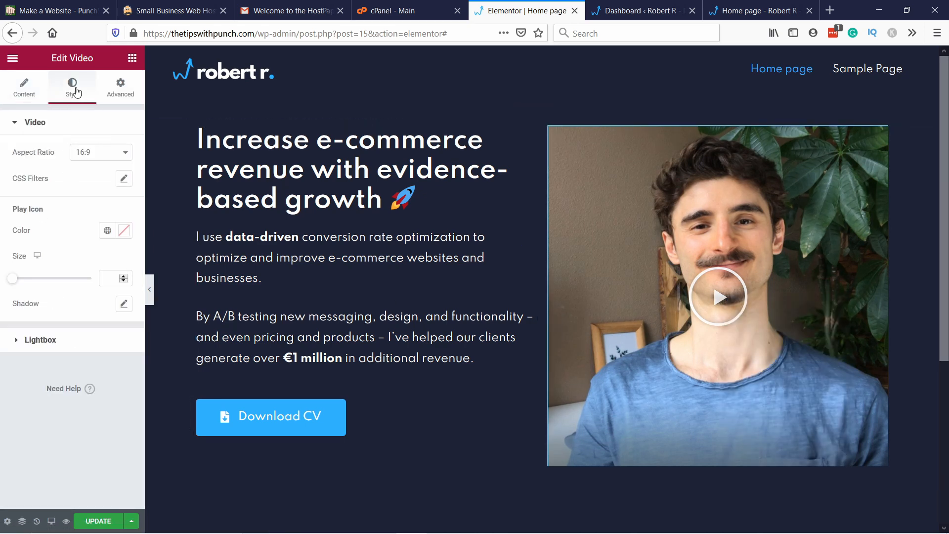
pyautogui.click(108, 236)
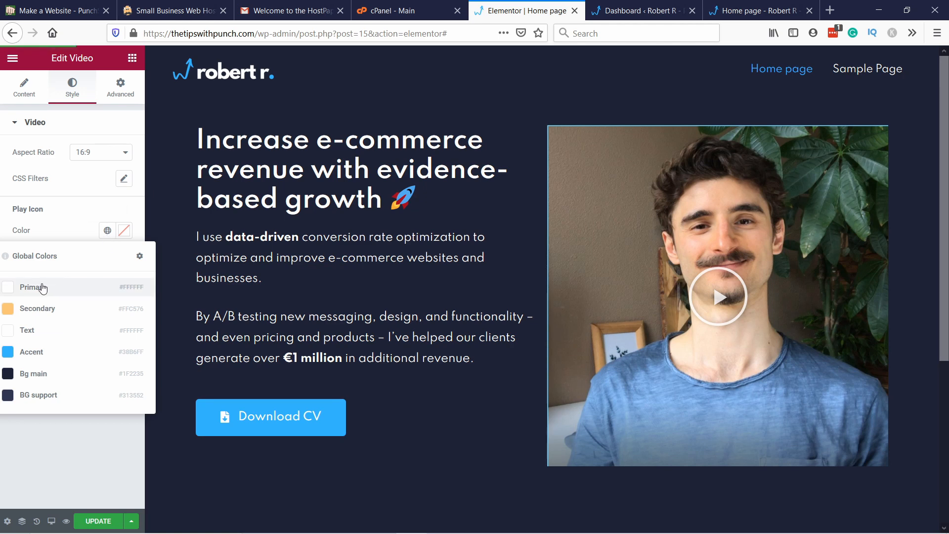
pyautogui.click(40, 352)
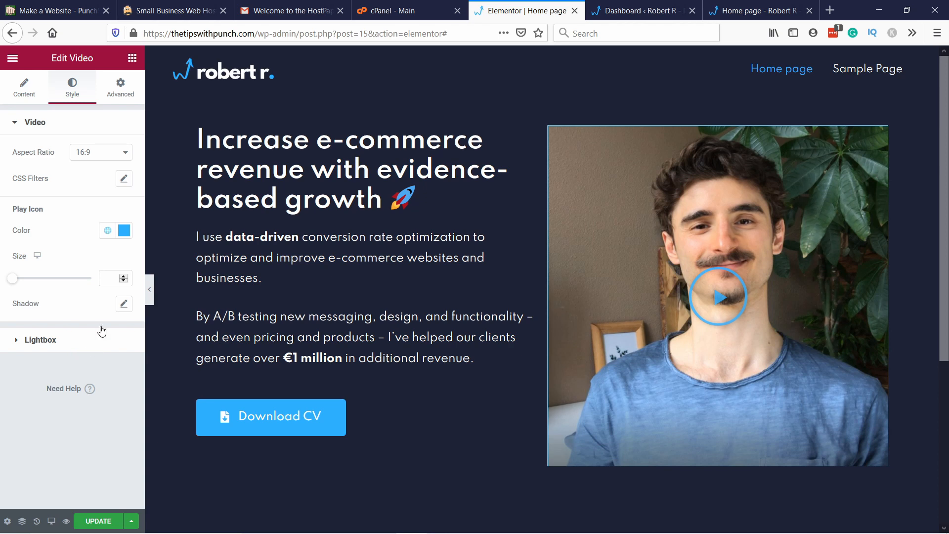
# Step: Try a play icon size of 10, clear it, and give the icon a shadow with blur 19 and horizontal offset 1
pyautogui.moveTo(14, 279)
pyautogui.mouseDown()
pyautogui.moveTo(63, 279)
pyautogui.moveTo(11, 286)
pyautogui.mouseUp()
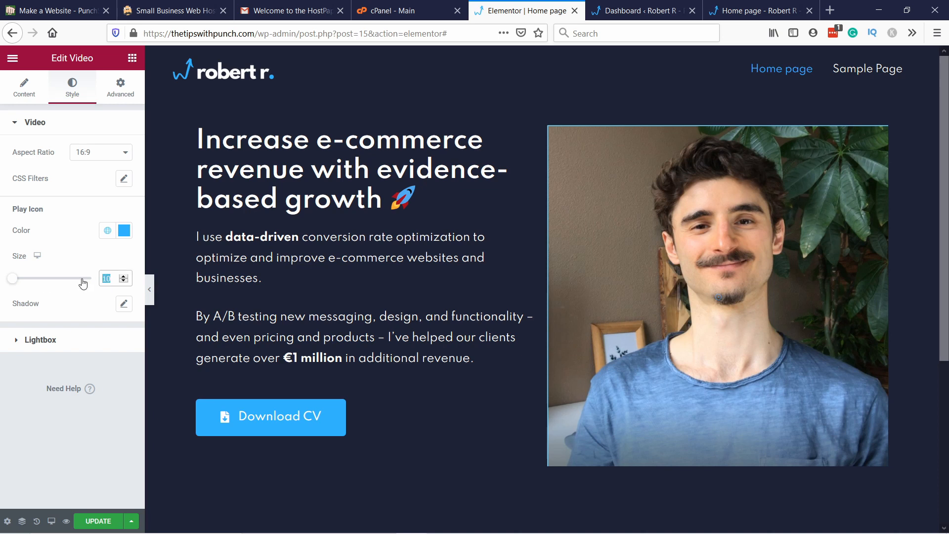
pyautogui.press('BackSpace')
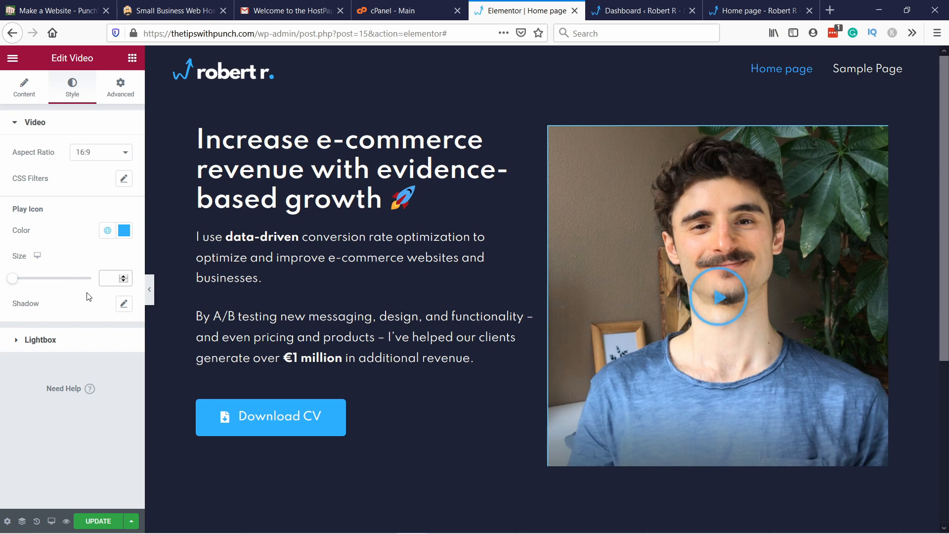
pyautogui.click(124, 304)
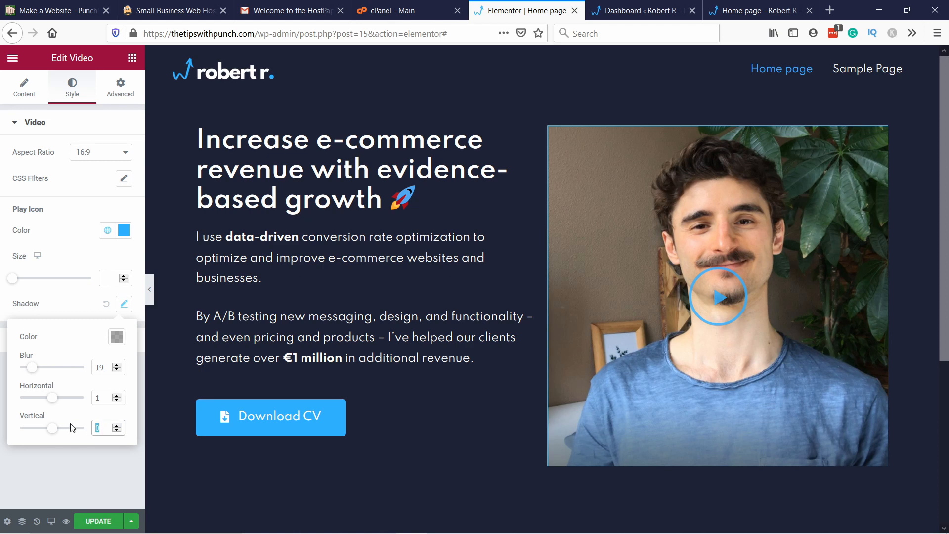
pyautogui.click(90, 441)
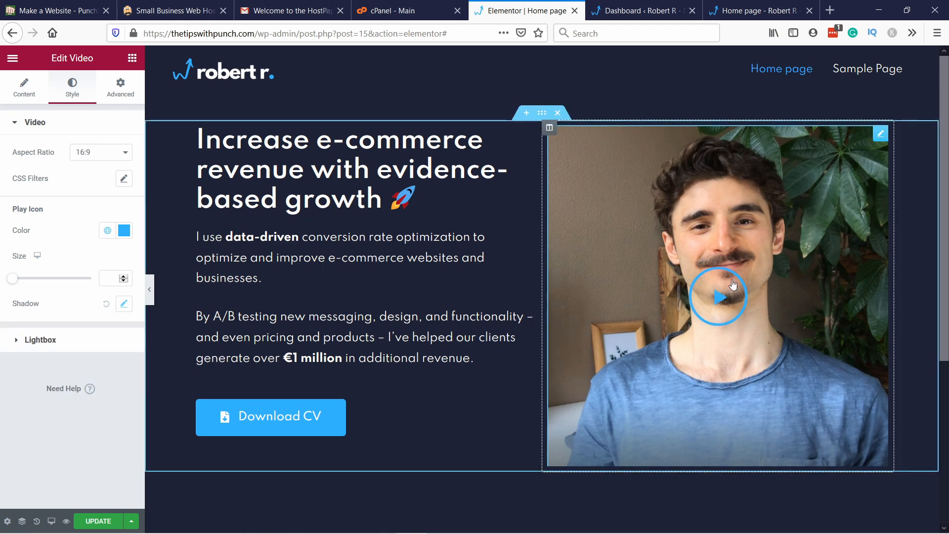
# Step: Show the video's Lightbox style options, test the popup player and close it, and update the page
pyautogui.click(45, 341)
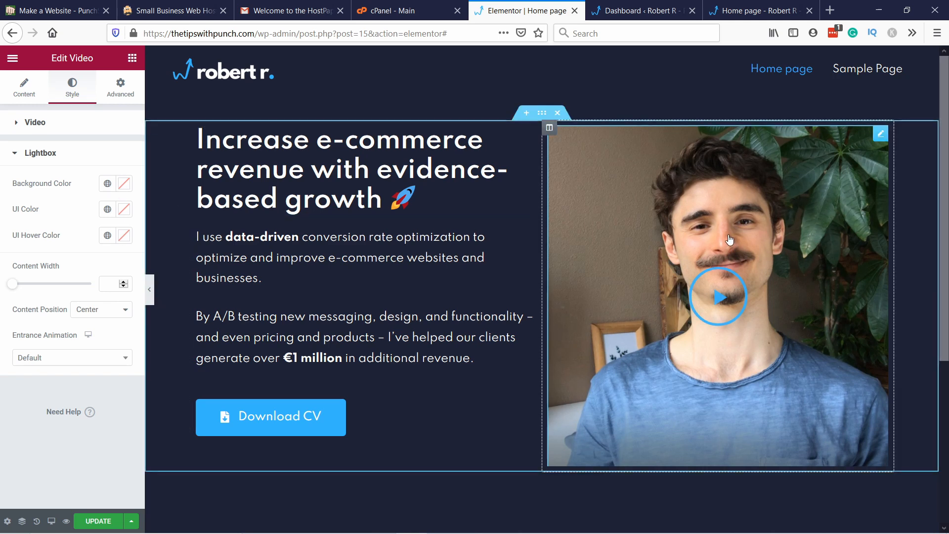
pyautogui.click(723, 297)
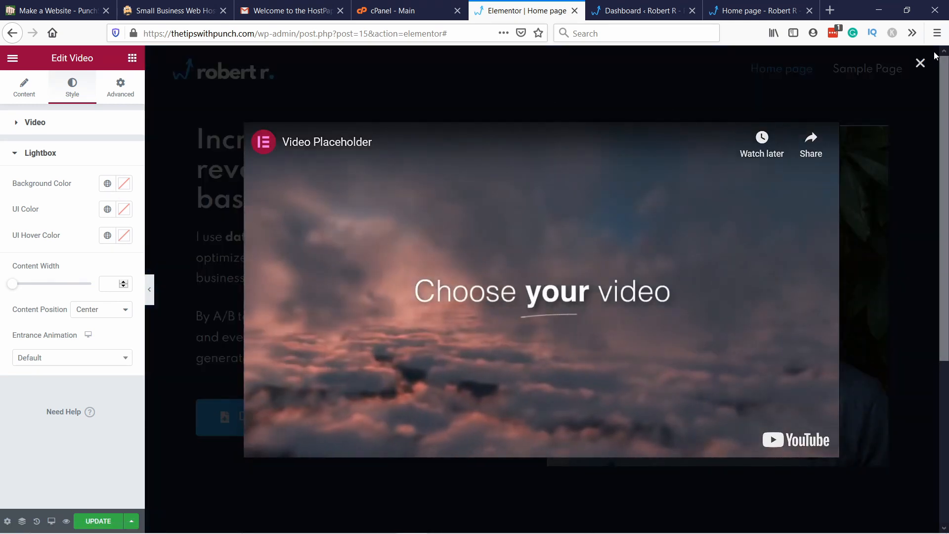
pyautogui.click(920, 63)
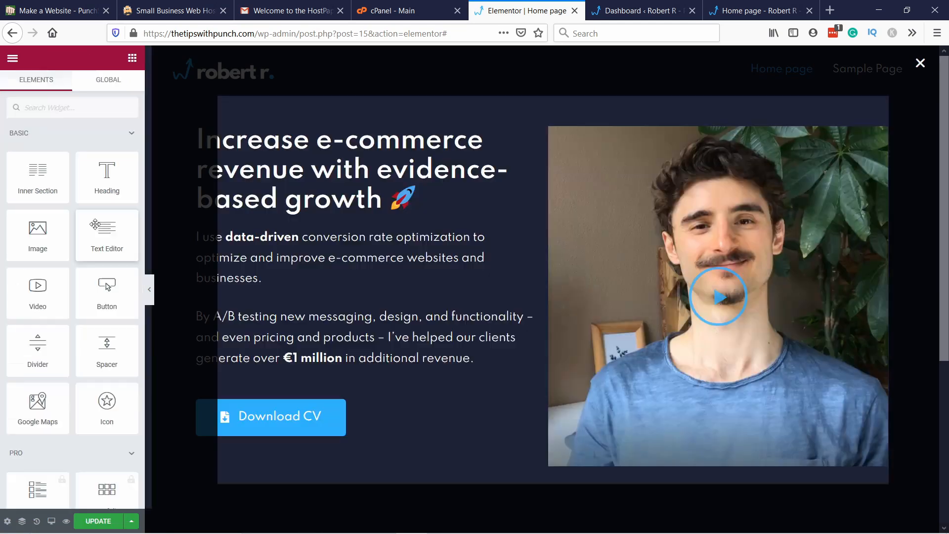
pyautogui.click(111, 522)
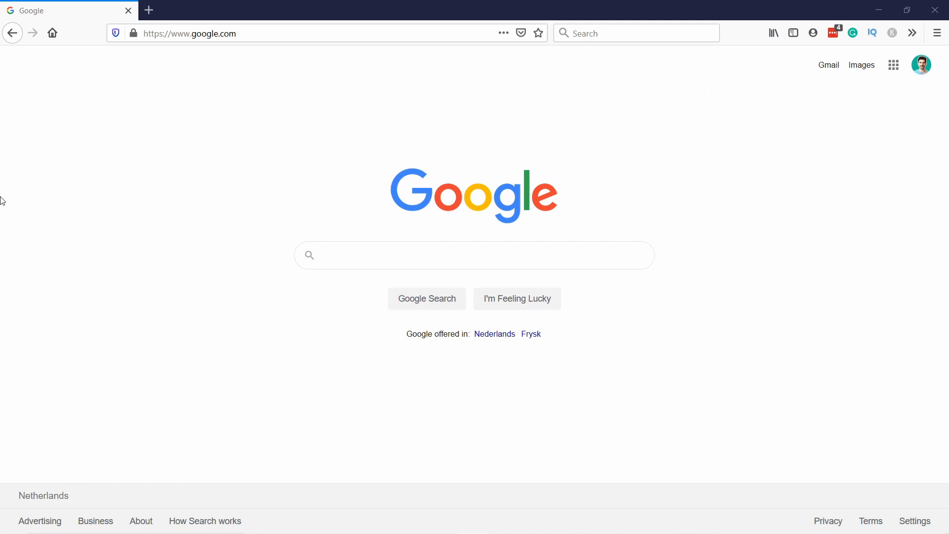
# Step: Search Google for unsplash and open the Unsplash website
pyautogui.click(355, 254)
pyautogui.write('u')
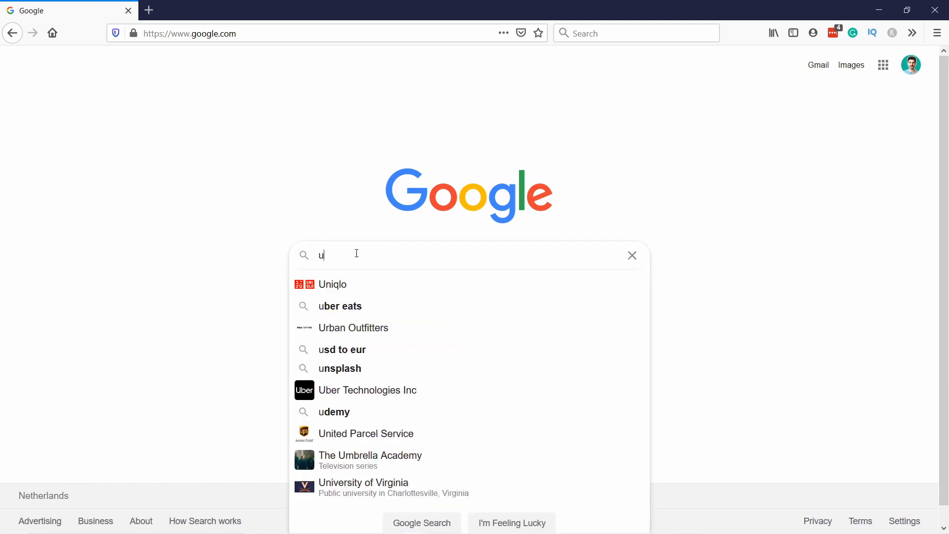
pyautogui.write('nsplash')
pyautogui.press('Return')
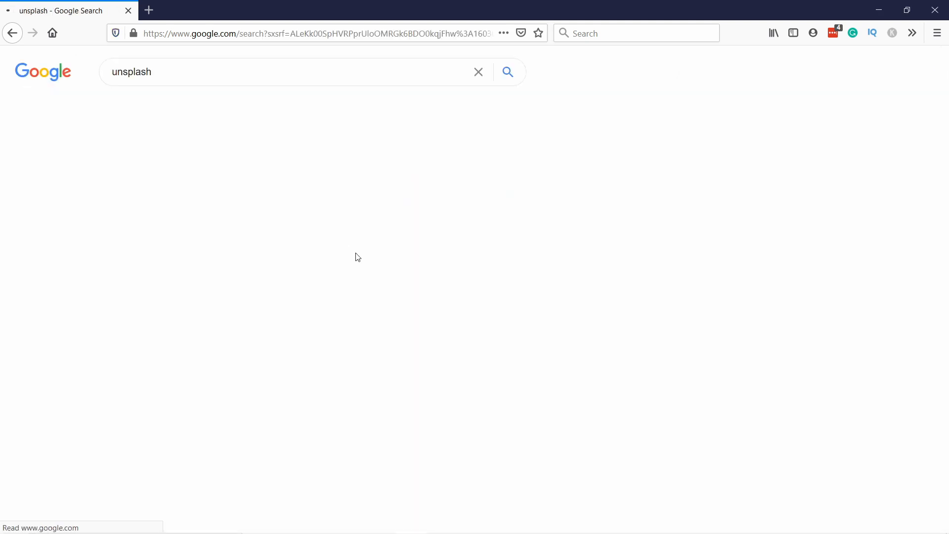
pyautogui.click(133, 179)
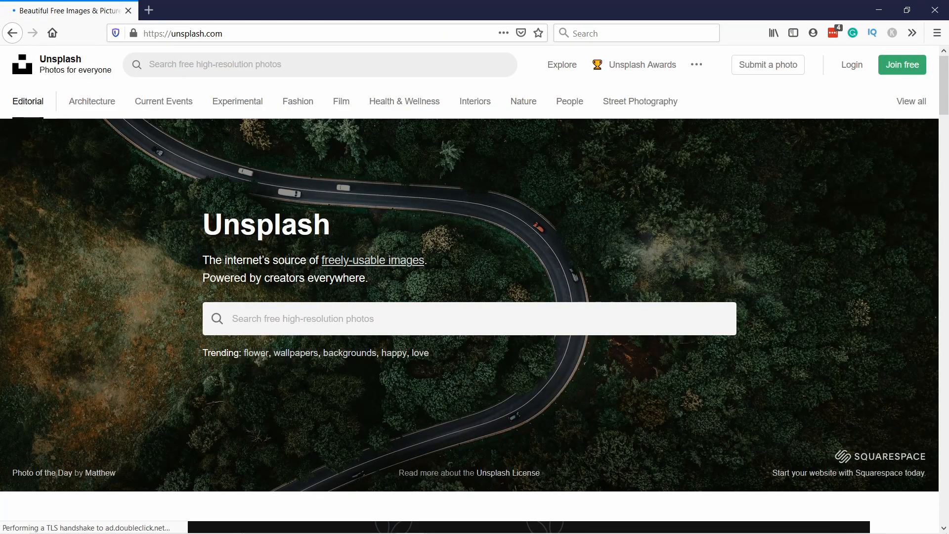
# Step: Search Unsplash for office photos and browse the results
pyautogui.click(292, 318)
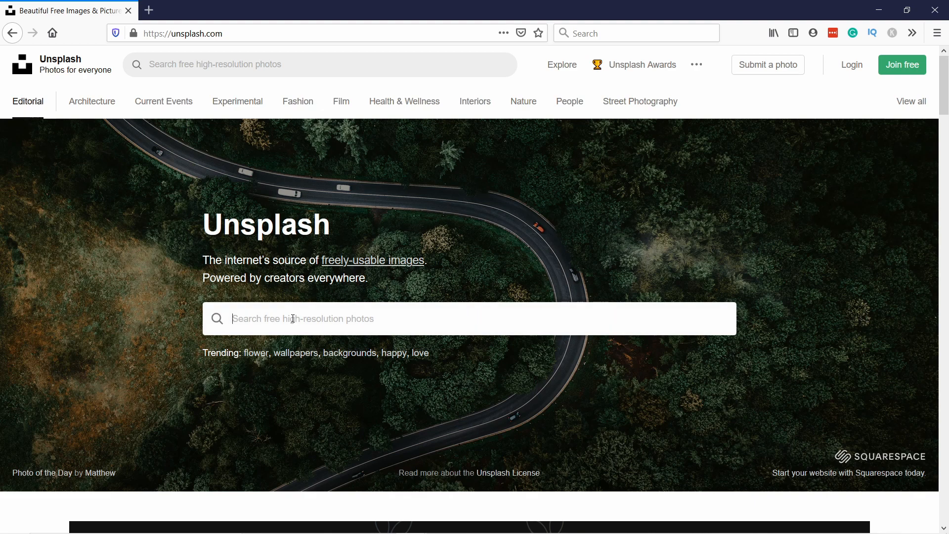
pyautogui.write('office')
pyautogui.press('Return')
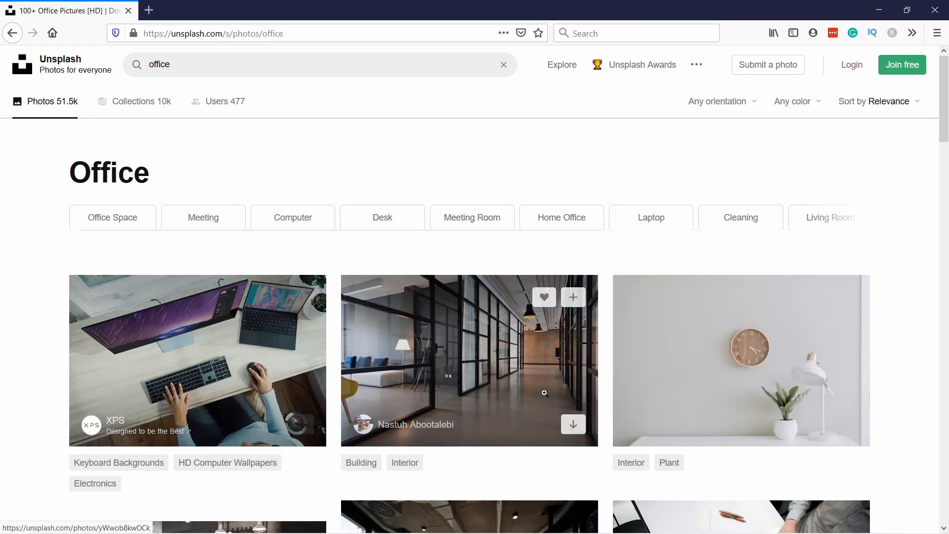
pyautogui.scroll(-5, 663, 258)
pyautogui.scroll(-3, 149, 322)
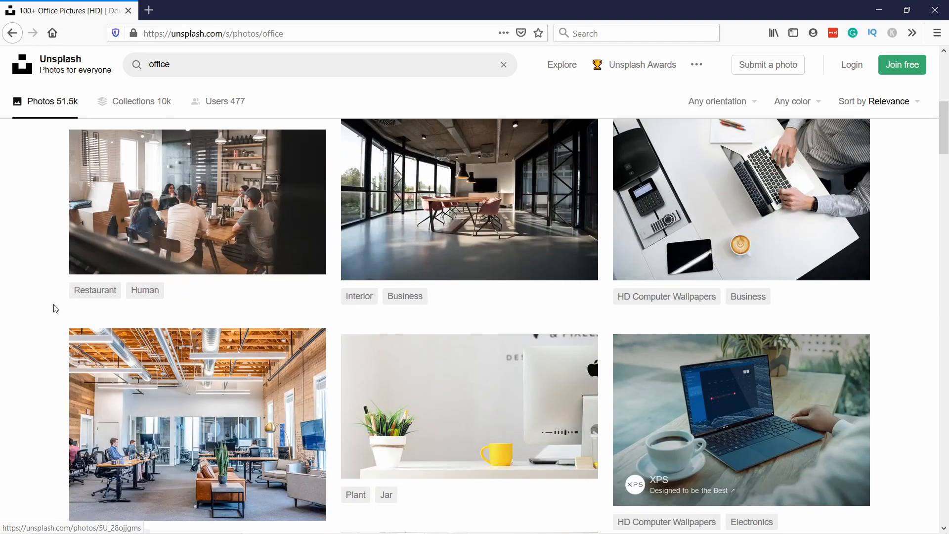
pyautogui.scroll(-3, 776, 333)
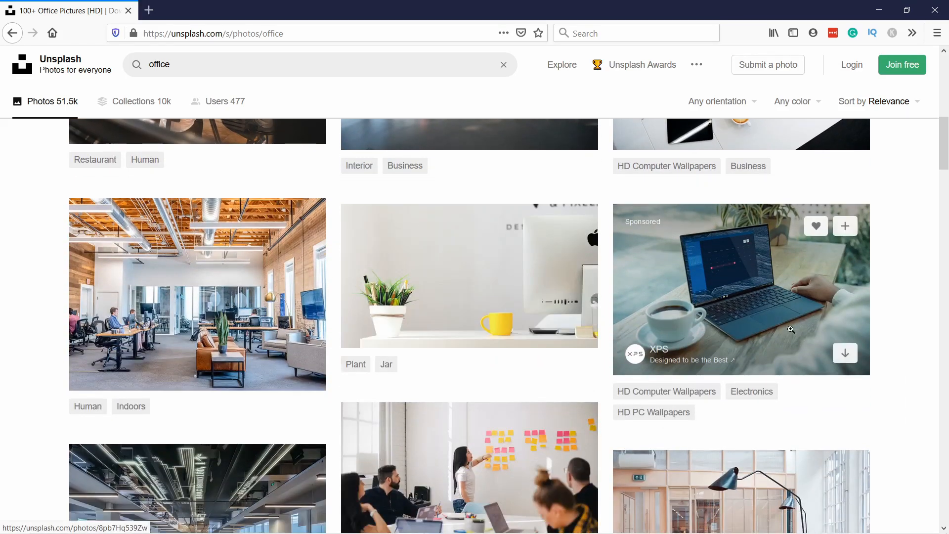
# Step: Preview the photo of the laptop beside a coffee cup, check its download sizes, and return to the office results
pyautogui.click(792, 330)
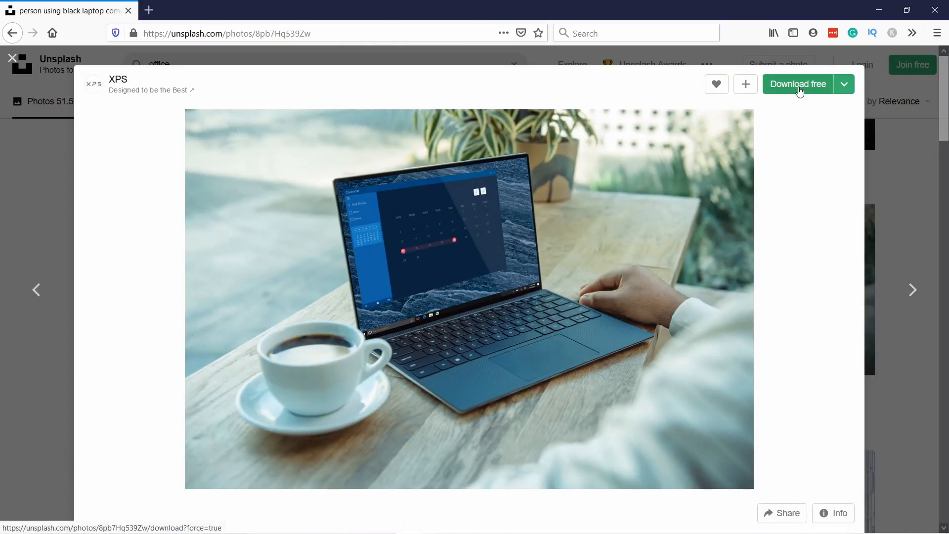
pyautogui.click(845, 85)
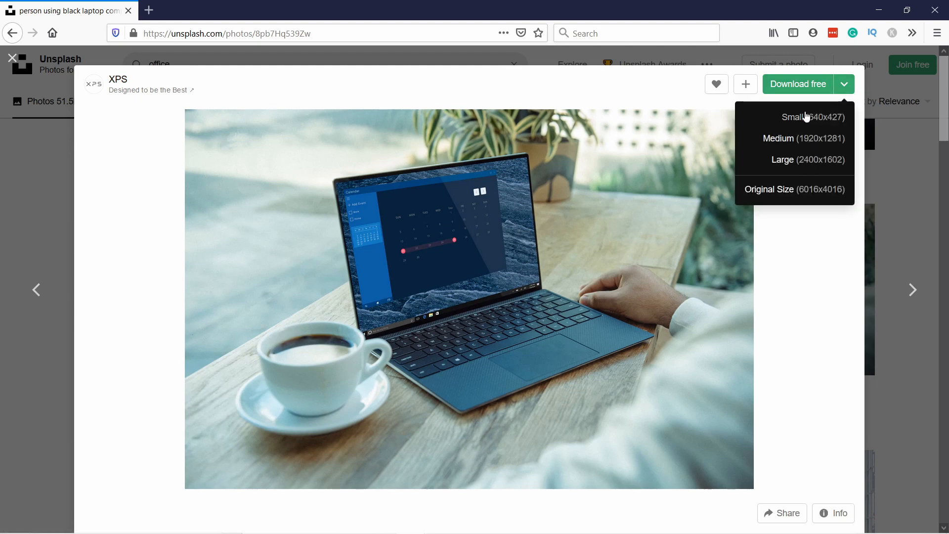
pyautogui.click(47, 205)
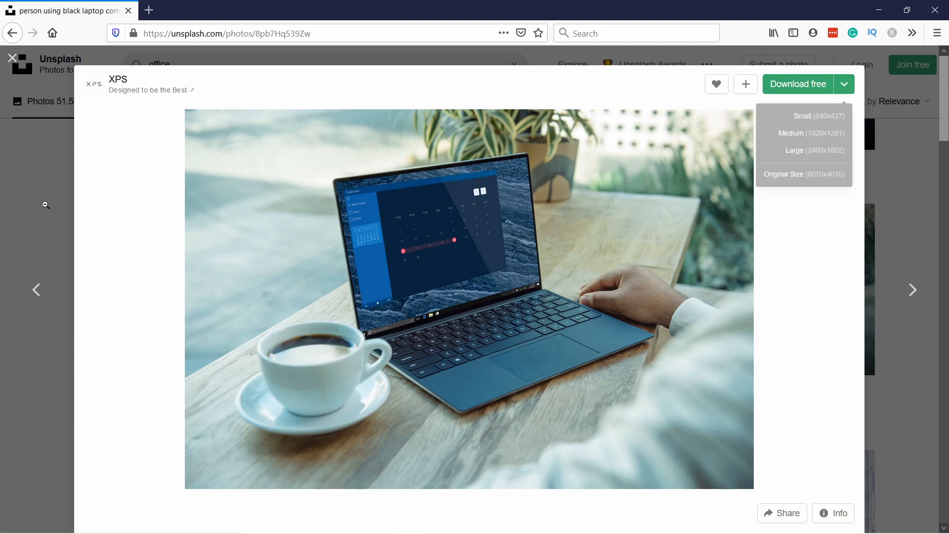
pyautogui.scroll(-5, 313, 285)
pyautogui.scroll(6, 313, 285)
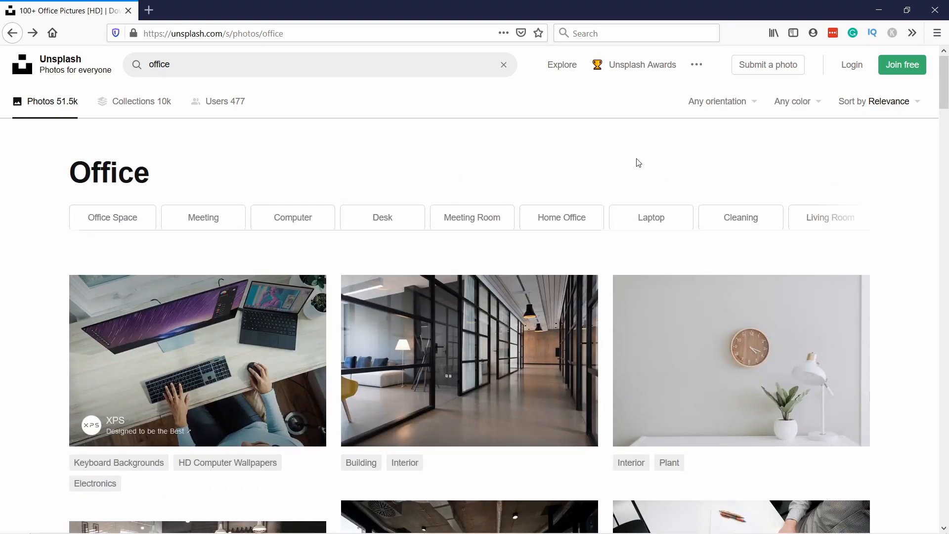
# Step: In a new browser tab, search the web for pexels and open the Pexels website
pyautogui.click(148, 11)
pyautogui.click(319, 180)
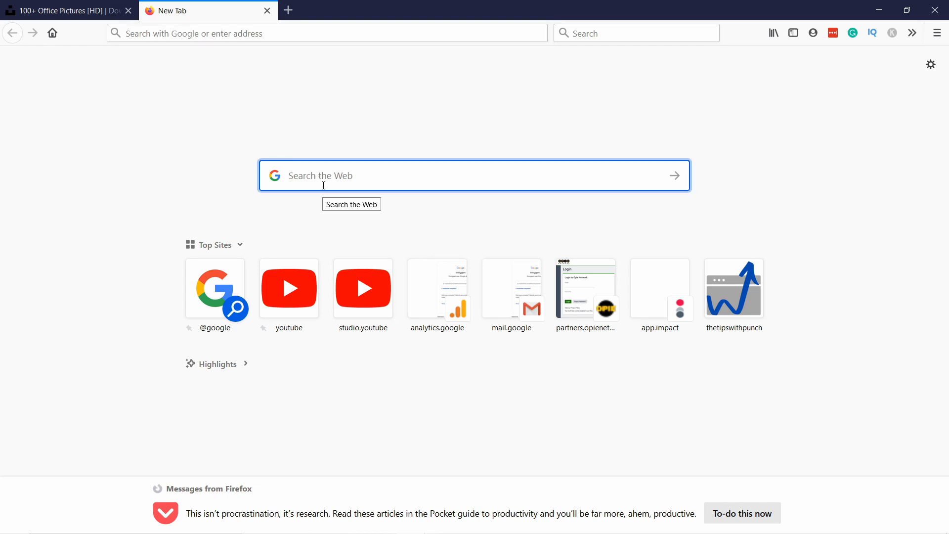
pyautogui.write('pexels')
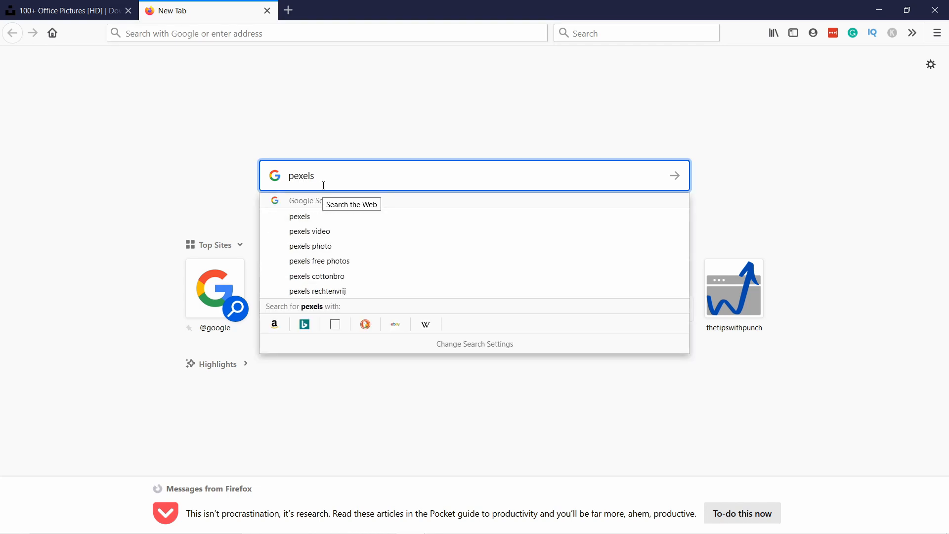
pyautogui.press('Return')
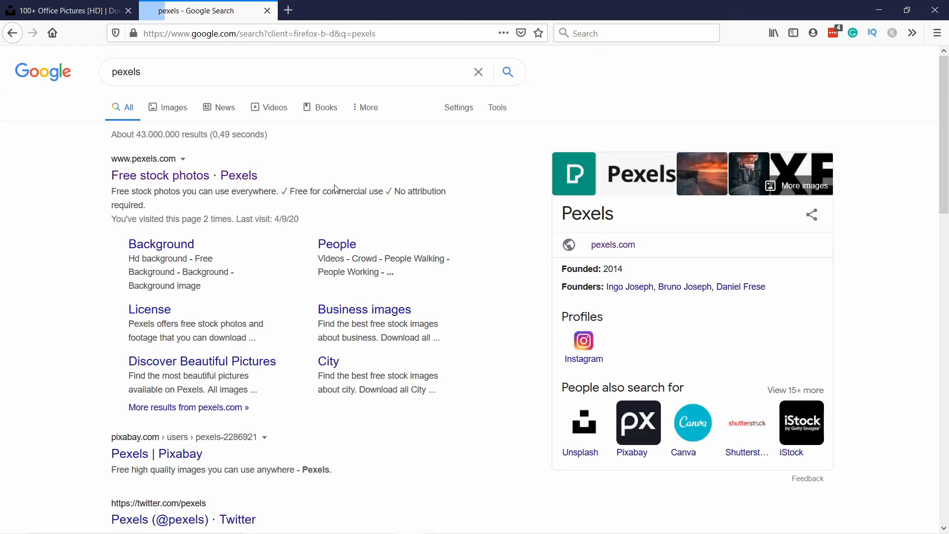
pyautogui.click(286, 170)
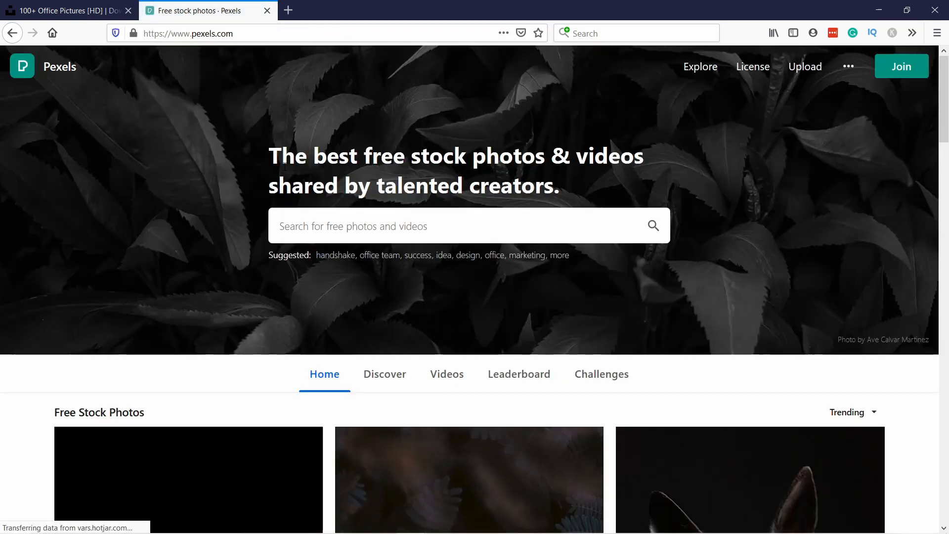
# Step: Search Pexels for data and browse the photo results
pyautogui.click(312, 227)
pyautogui.write('data')
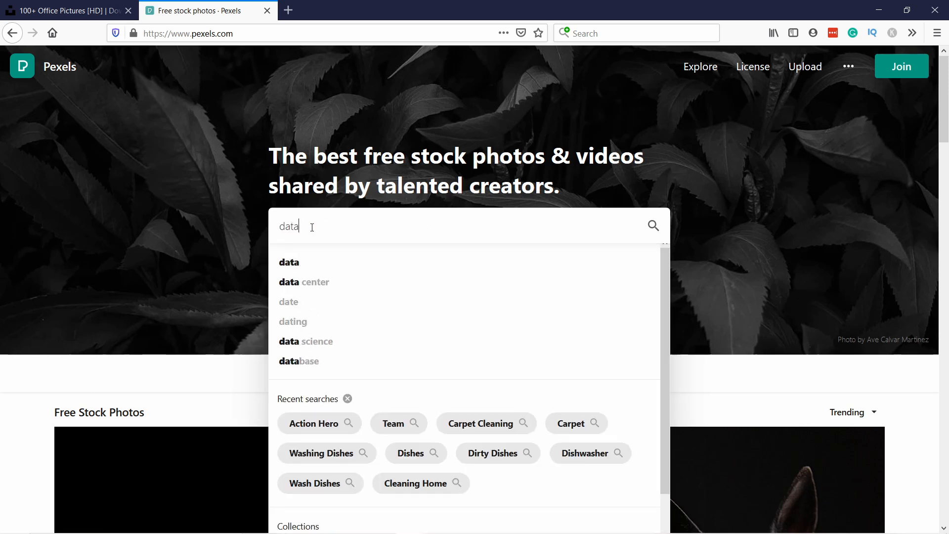
pyautogui.press('Return')
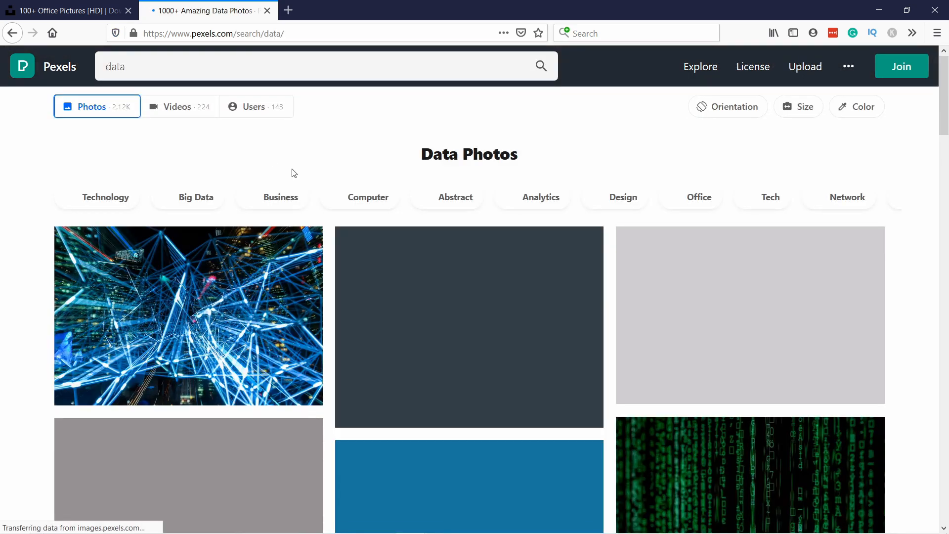
pyautogui.scroll(-2, 479, 122)
pyautogui.scroll(-10, 479, 123)
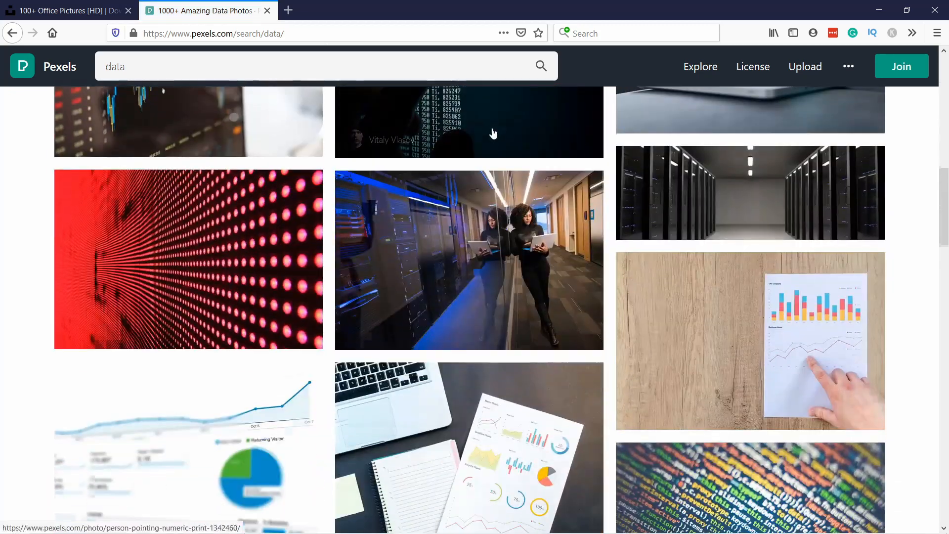
pyautogui.scroll(-5, 592, 274)
pyautogui.scroll(4, 577, 183)
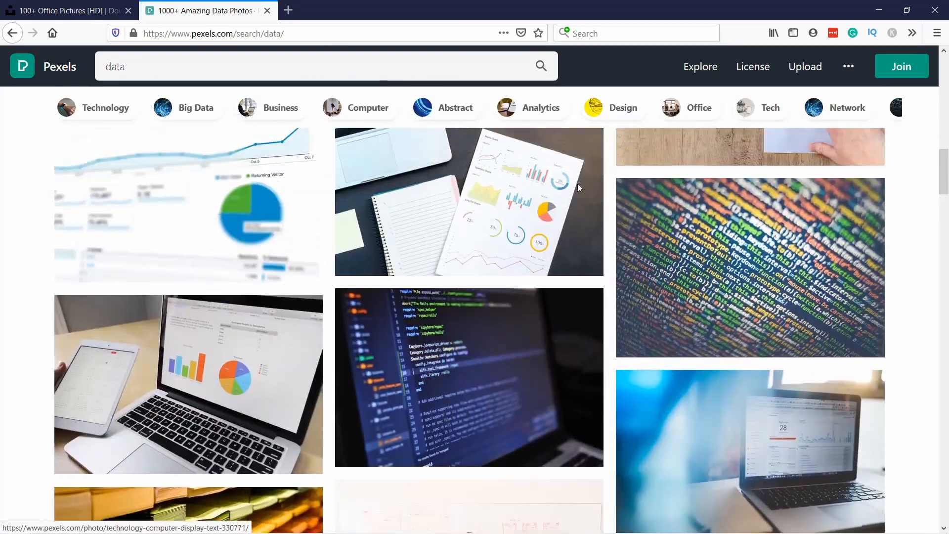
pyautogui.scroll(10, 471, 239)
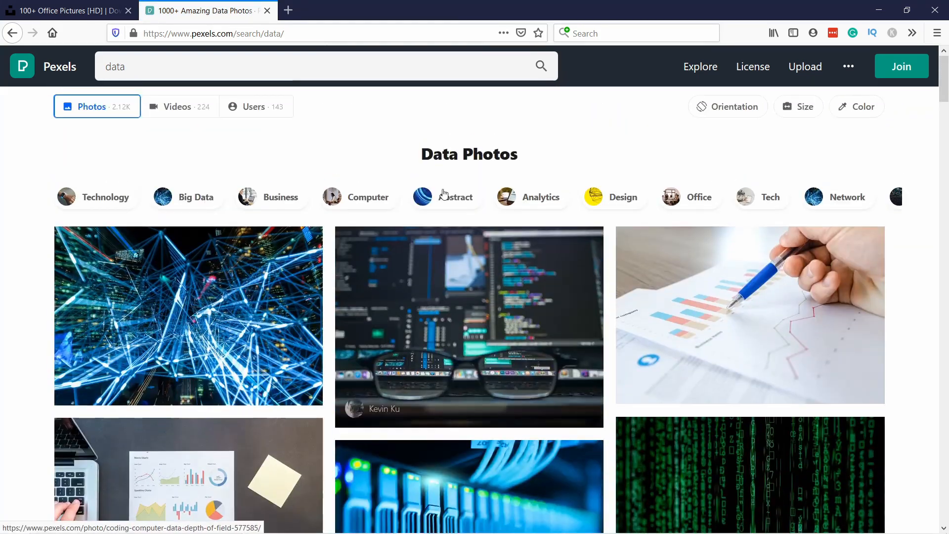
# Step: Browse the data videos on Pexels and preview the overhead clip of a man working at his desk
pyautogui.click(193, 106)
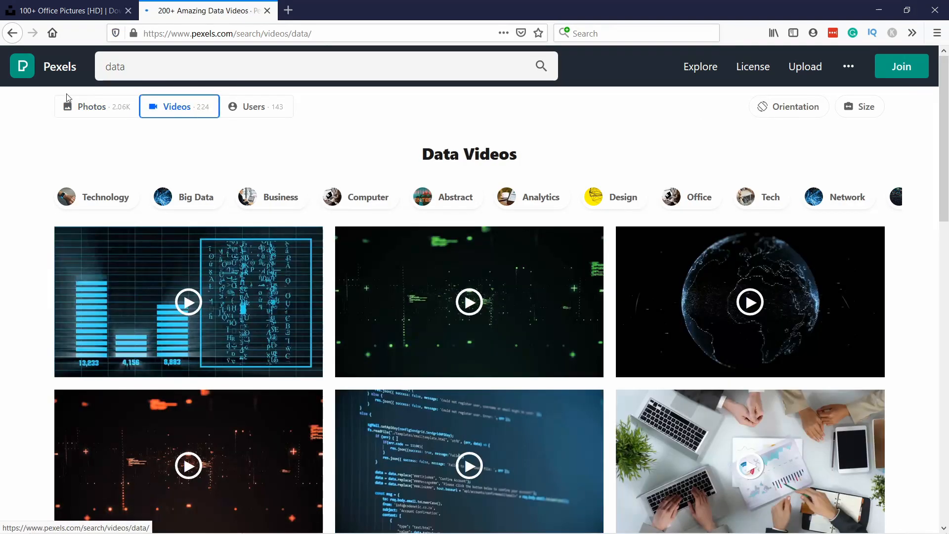
pyautogui.scroll(-5, 505, 297)
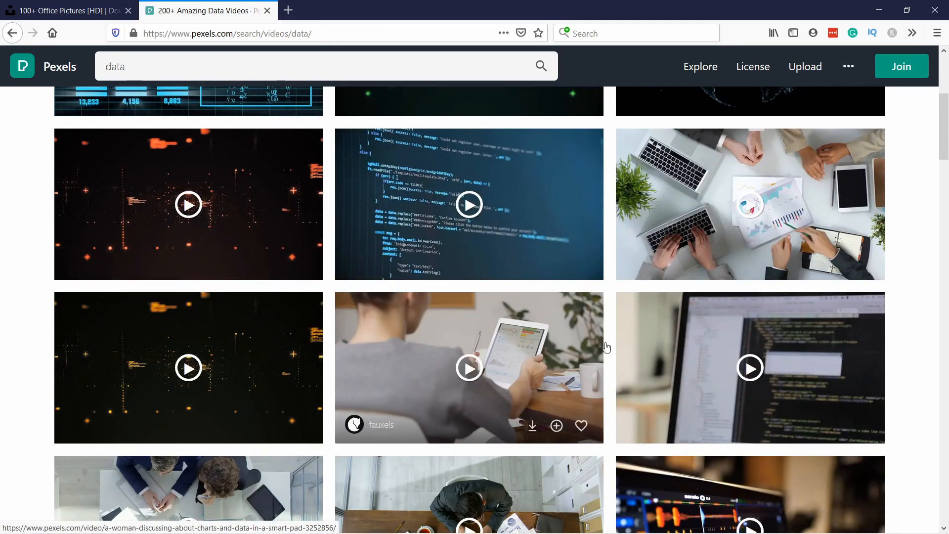
pyautogui.scroll(-4, 503, 346)
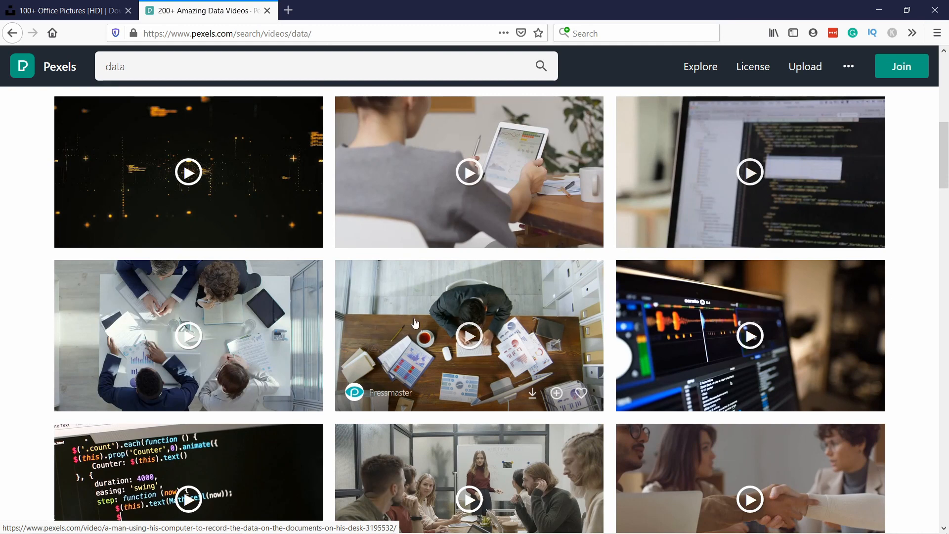
pyautogui.click(474, 342)
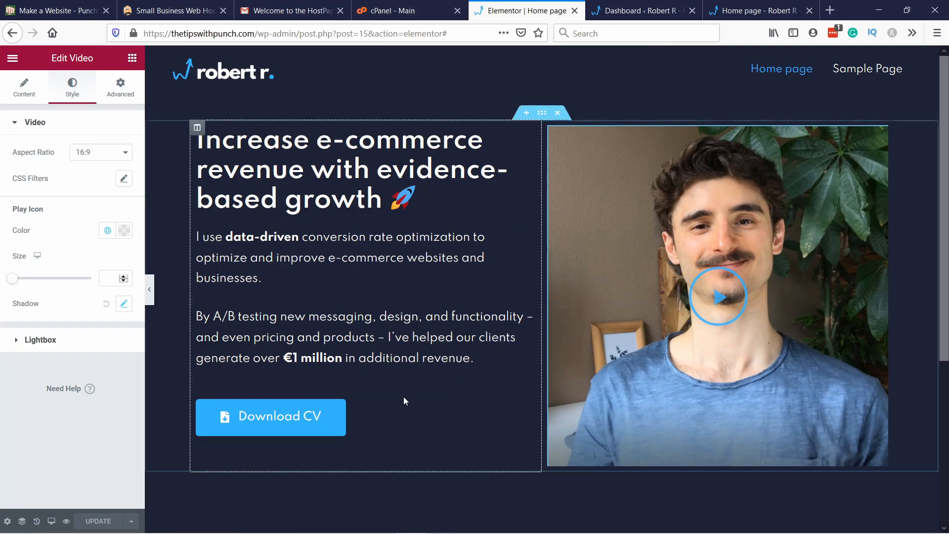
# Step: Return to the Elementor home page editor and add a two-column section below the hero section
pyautogui.scroll(-2, 375, 285)
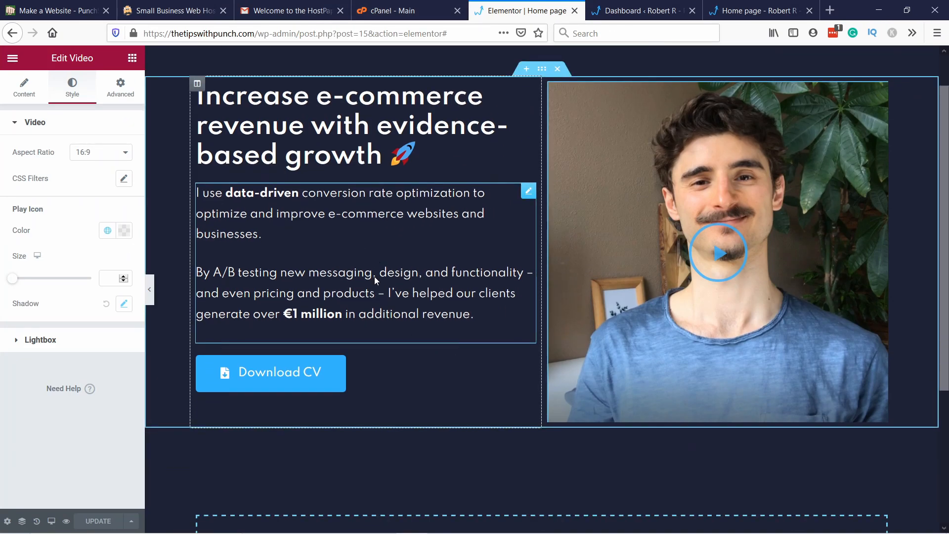
pyautogui.scroll(-2, 375, 299)
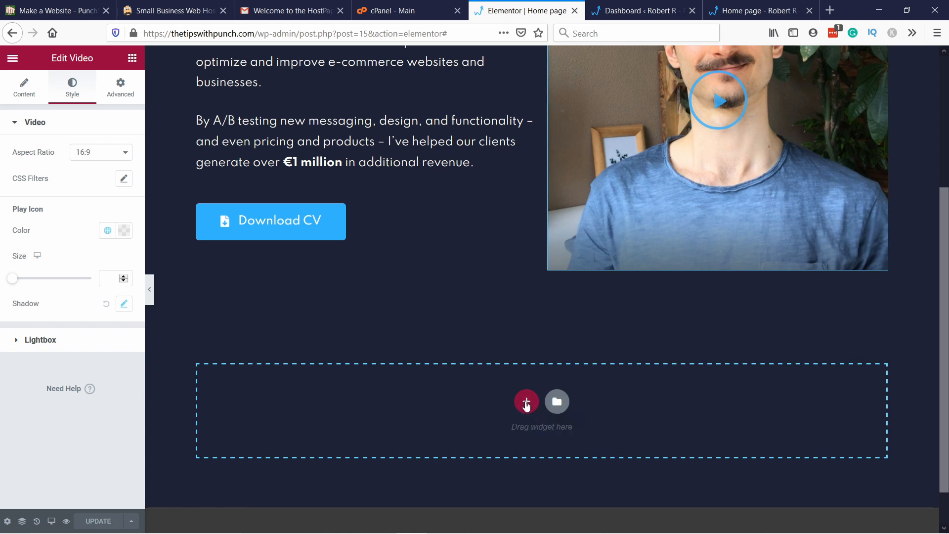
pyautogui.click(525, 402)
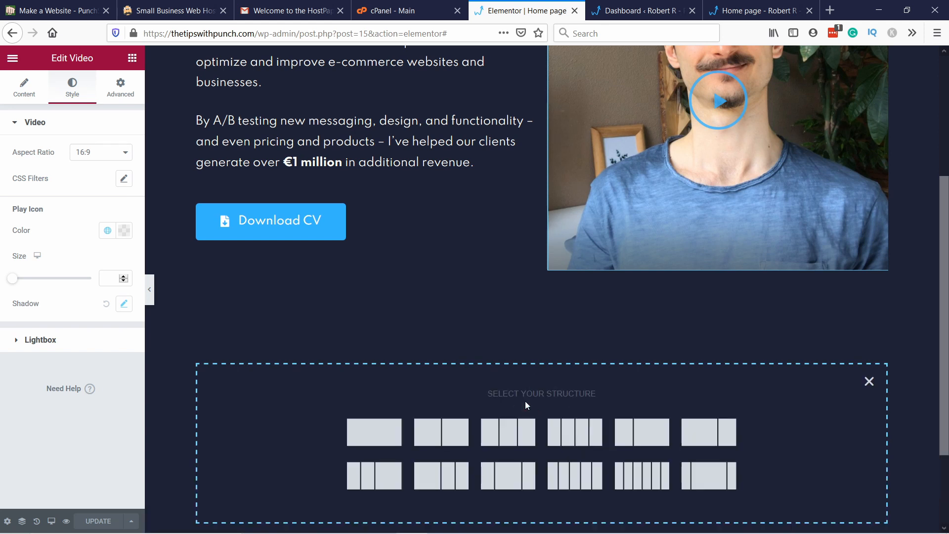
pyautogui.click(441, 434)
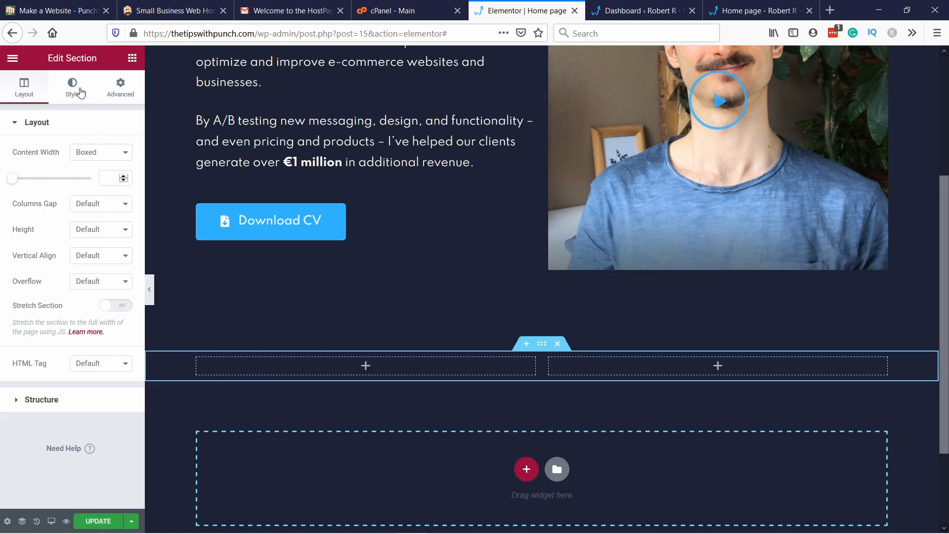
# Step: Add a heading reading "Skills" to the new section's first column, with a Text Editor widget beneath it
pyautogui.click(132, 59)
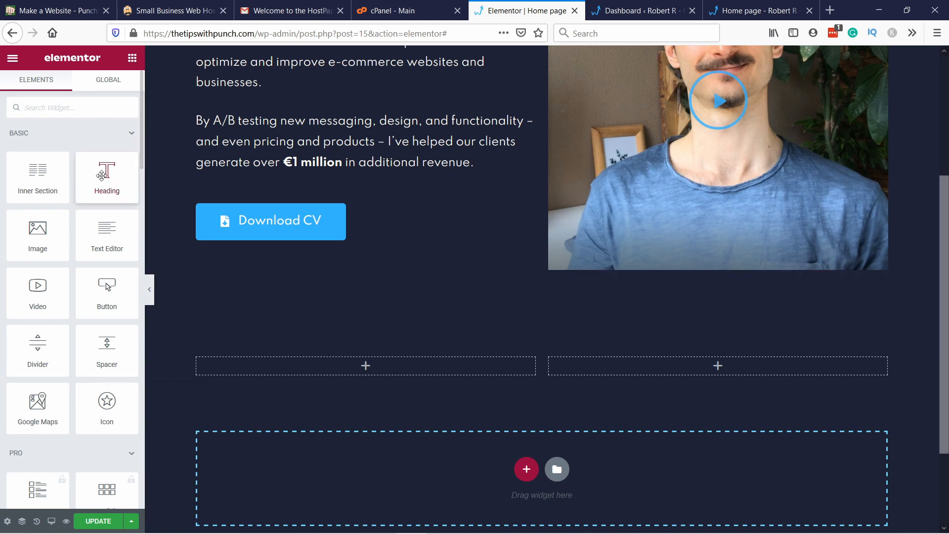
pyautogui.moveTo(94, 170); pyautogui.dragTo(339, 366)
pyautogui.moveTo(117, 174); pyautogui.dragTo(10, 170)
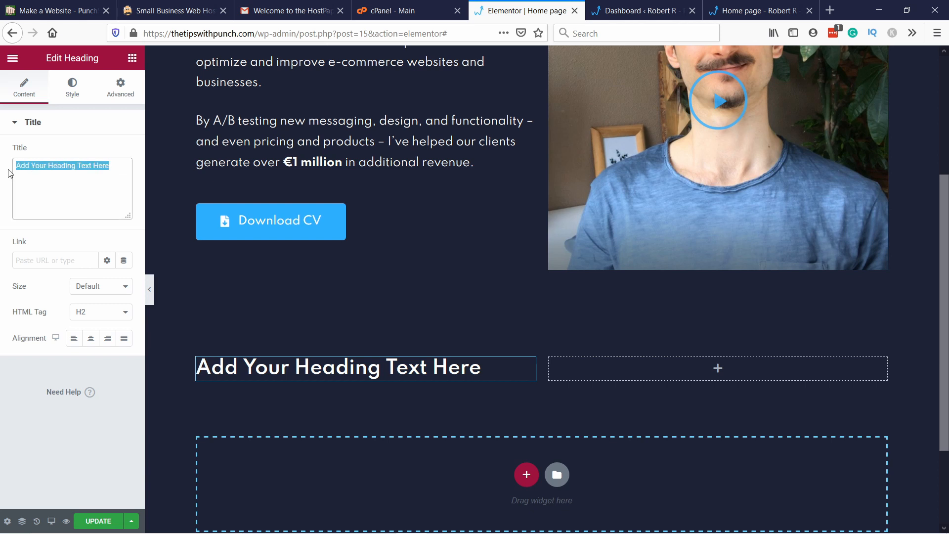
pyautogui.write('Skills')
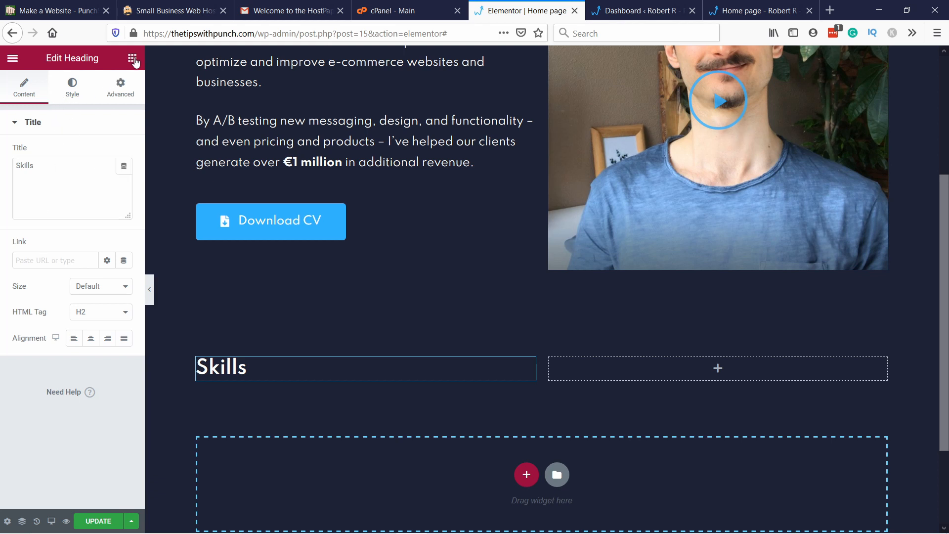
pyautogui.click(132, 57)
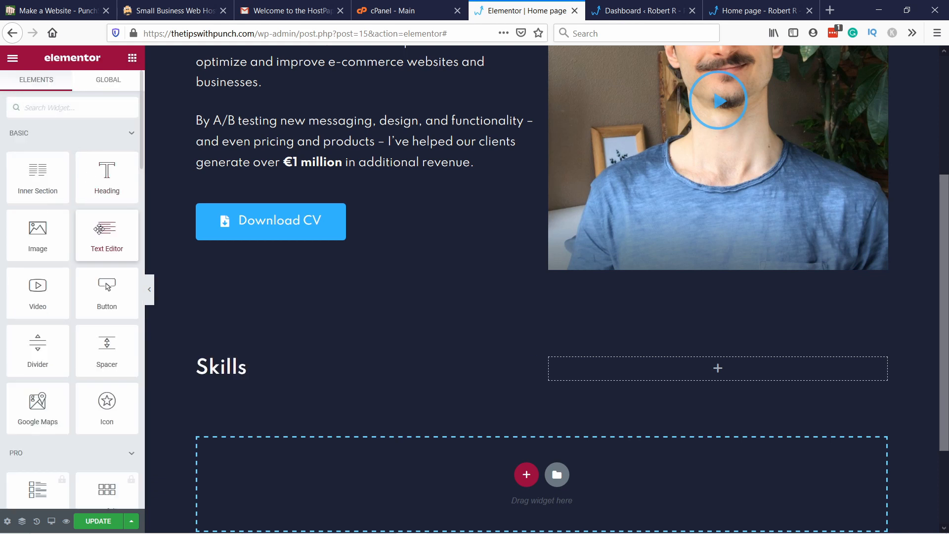
pyautogui.moveTo(100, 229); pyautogui.dragTo(265, 378)
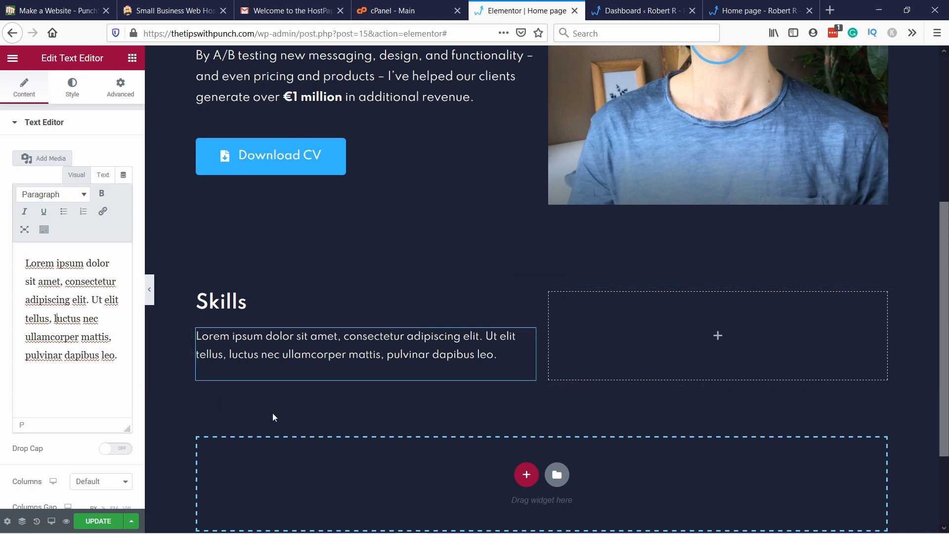
# Step: Hide the empty second column of the Skills section on mobile
pyautogui.rightClick(589, 323)
pyautogui.click(620, 330)
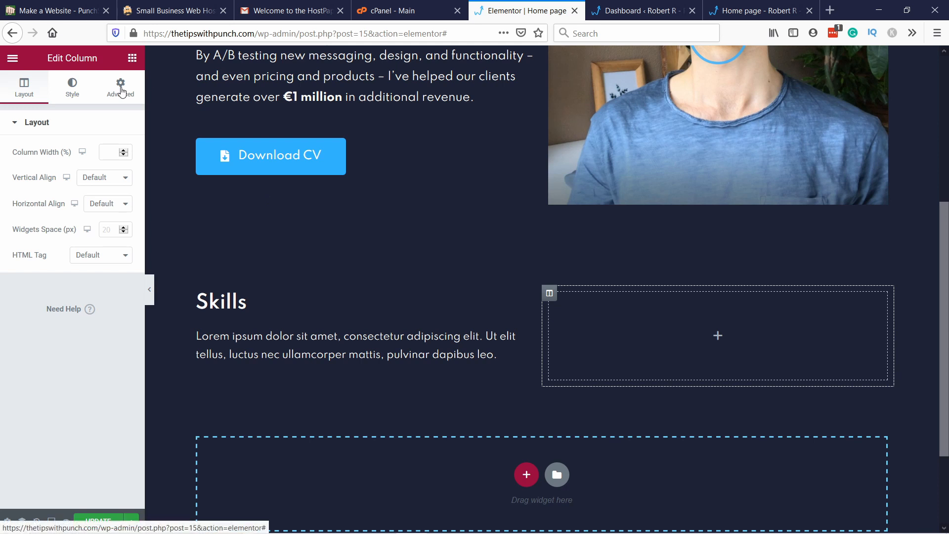
pyautogui.click(120, 97)
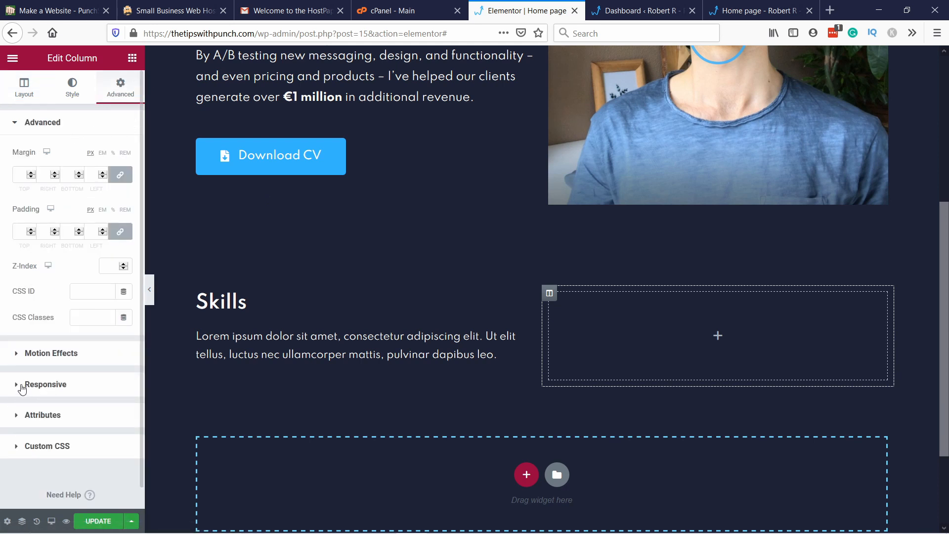
pyautogui.click(23, 386)
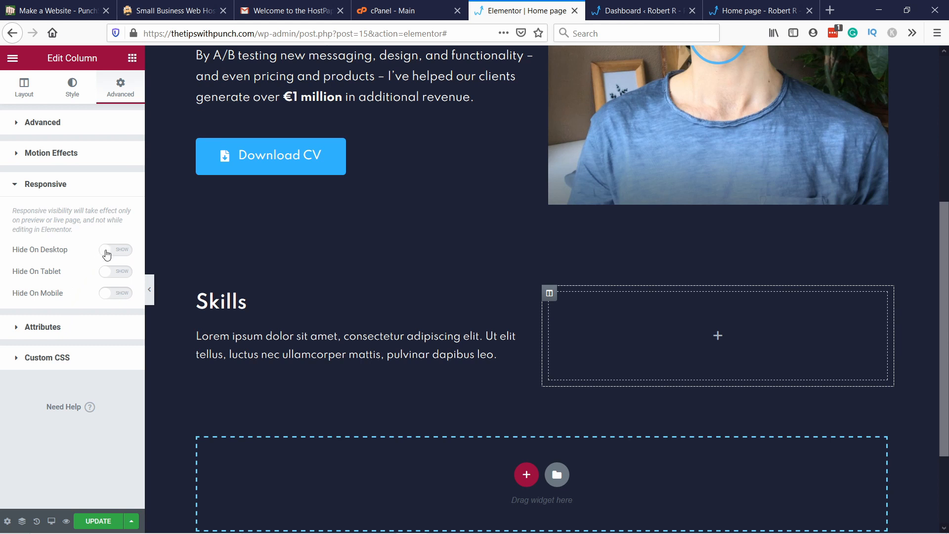
pyautogui.click(107, 252)
pyautogui.click(105, 294)
pyautogui.rightClick(108, 296)
pyautogui.click(128, 214)
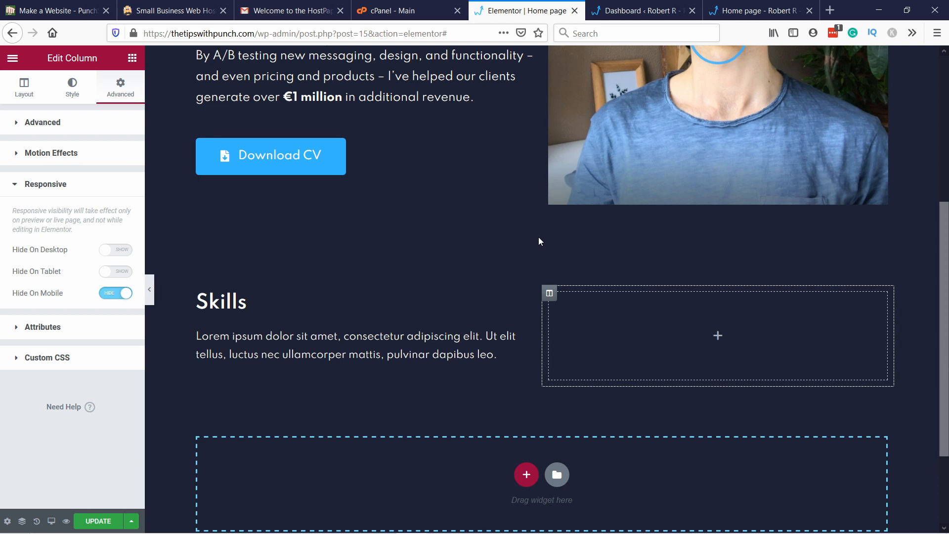
# Step: Give the Skills section a classic background in the global colour BG support
pyautogui.scroll(-3, 381, 190)
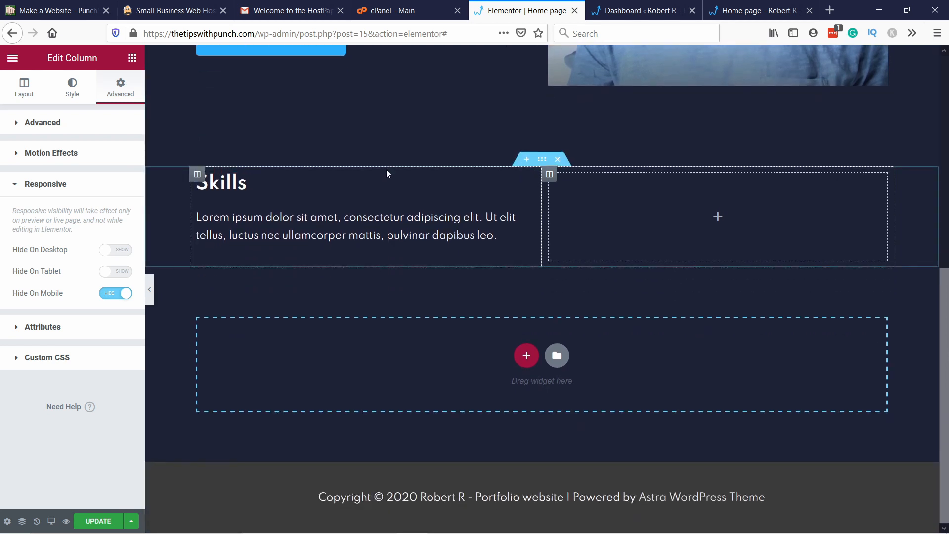
pyautogui.rightClick(163, 181)
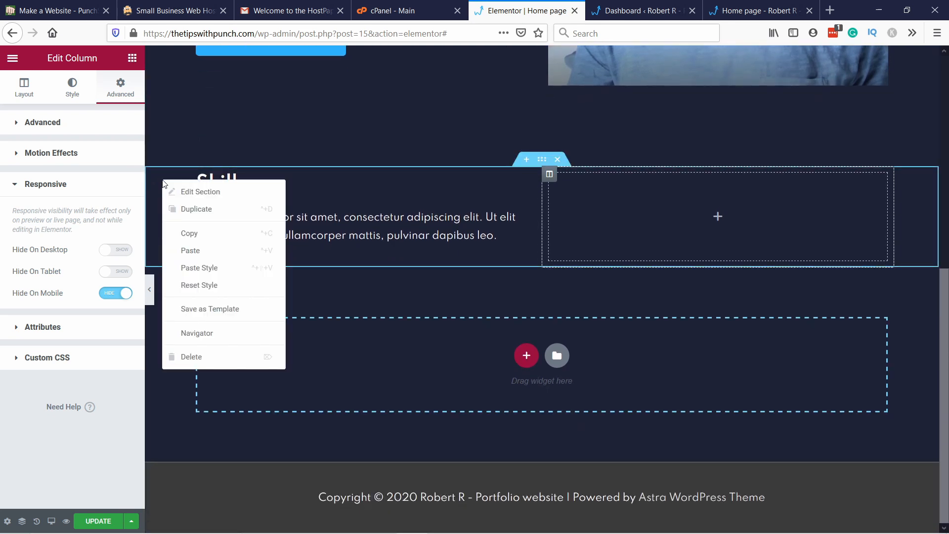
pyautogui.click(185, 196)
pyautogui.click(121, 87)
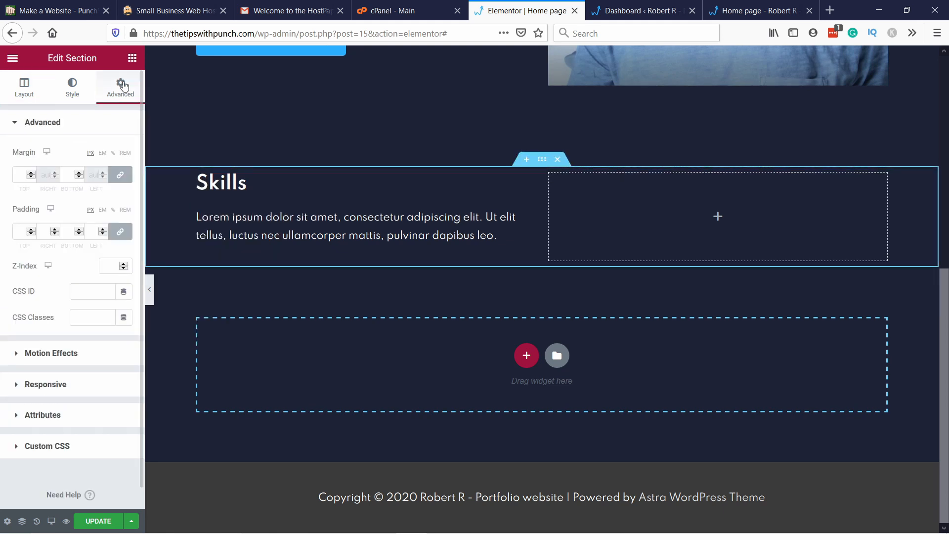
pyautogui.click(72, 89)
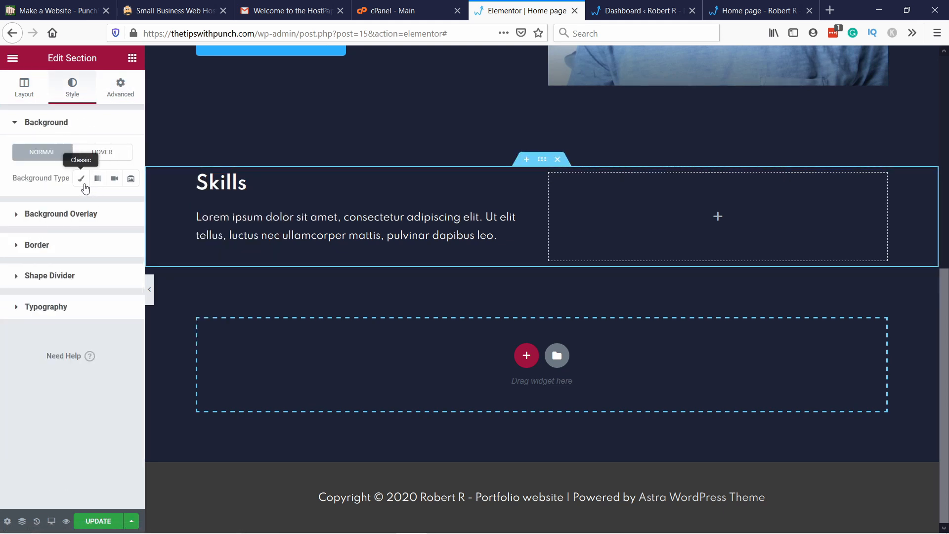
pyautogui.click(82, 180)
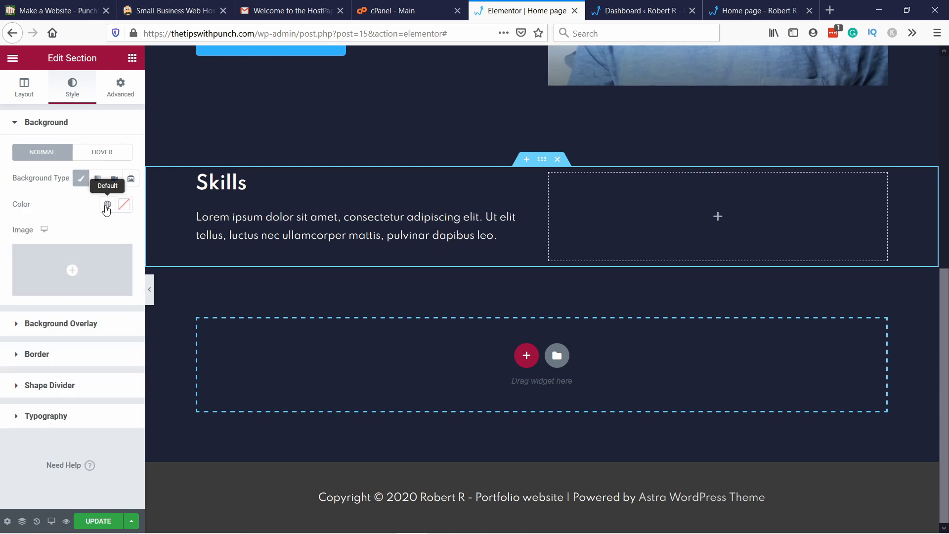
pyautogui.click(108, 207)
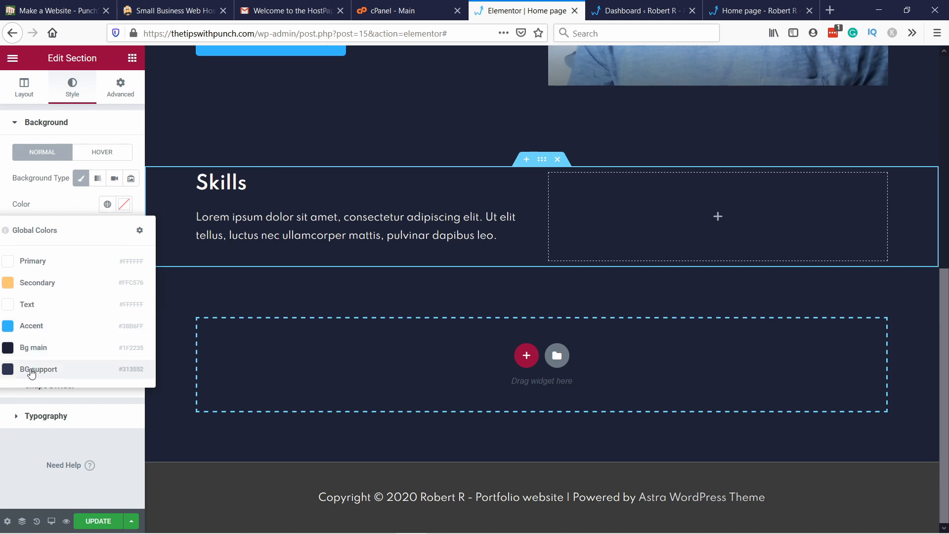
pyautogui.click(31, 371)
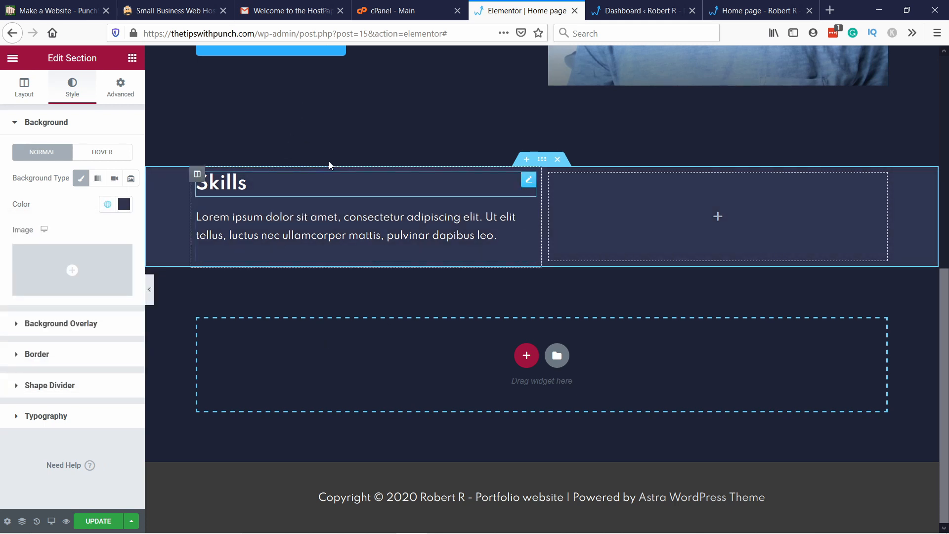
# Step: Add a three-column section directly below the Skills section
pyautogui.scroll(2, 264, 181)
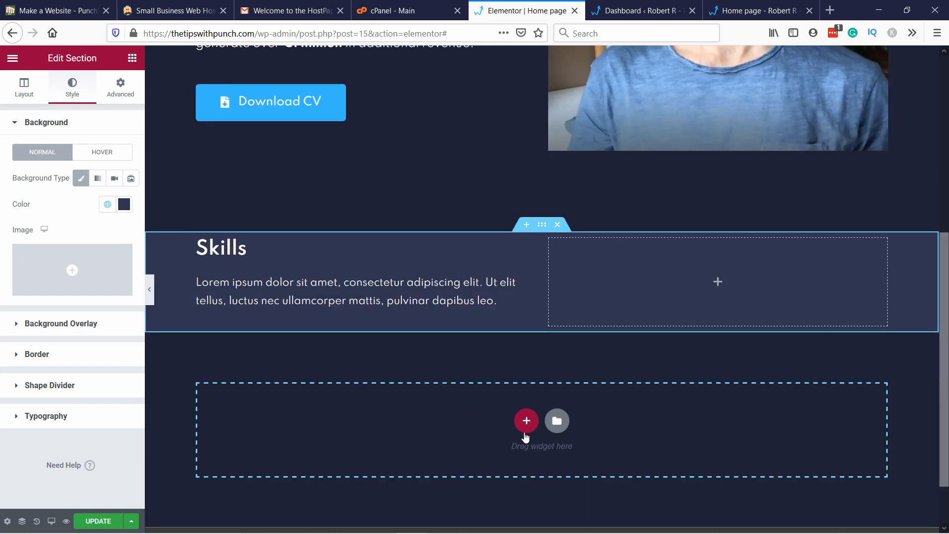
pyautogui.click(527, 425)
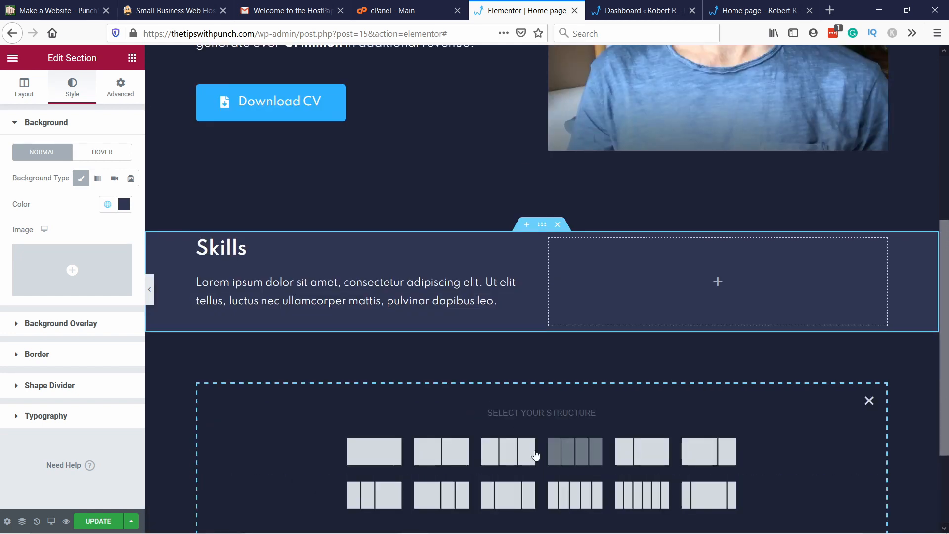
pyautogui.click(508, 452)
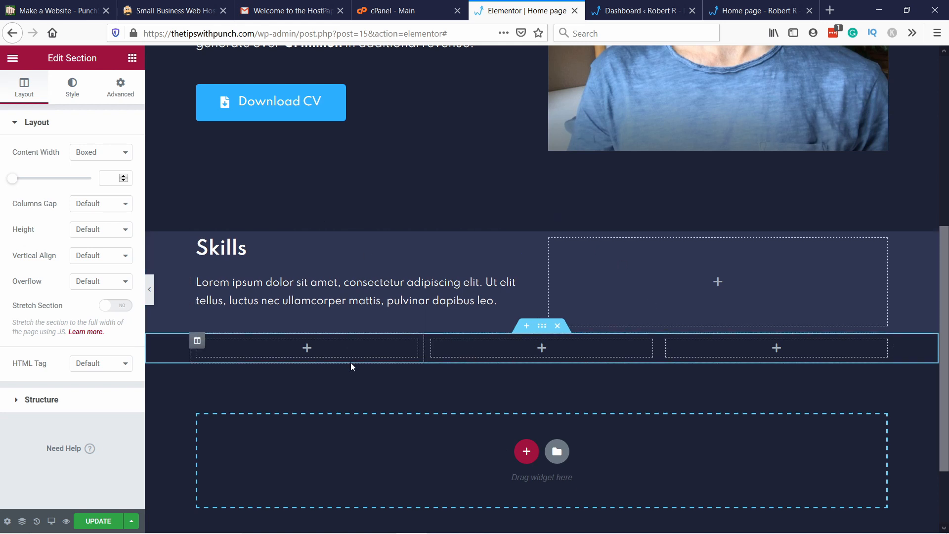
# Step: Collapse the Pro widget group and place an Icon Box widget in the first column of the three-column section
pyautogui.scroll(-2, 331, 251)
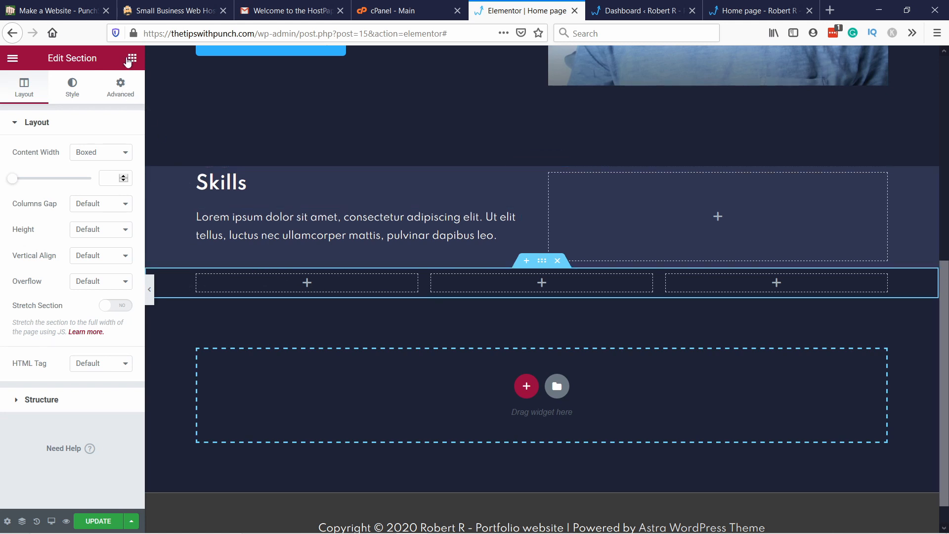
pyautogui.click(132, 59)
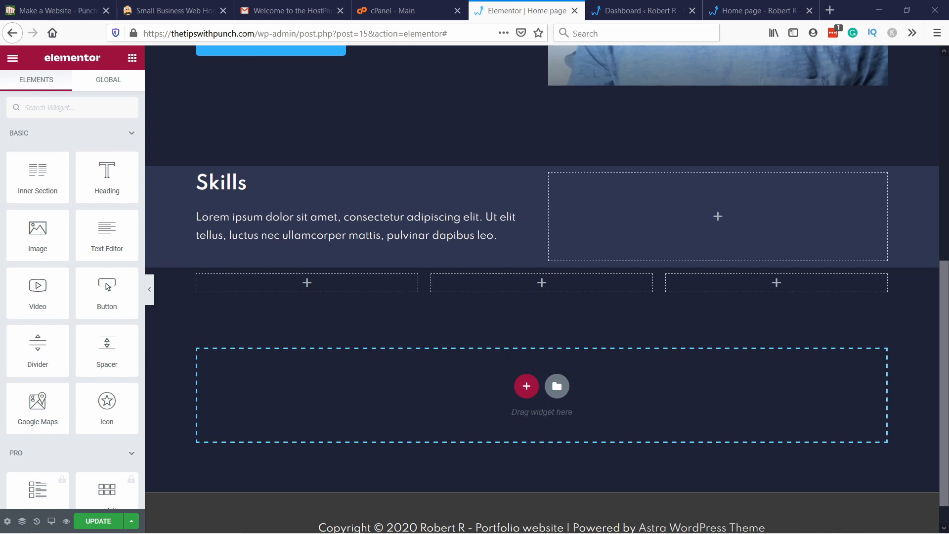
pyautogui.scroll(-5, 64, 284)
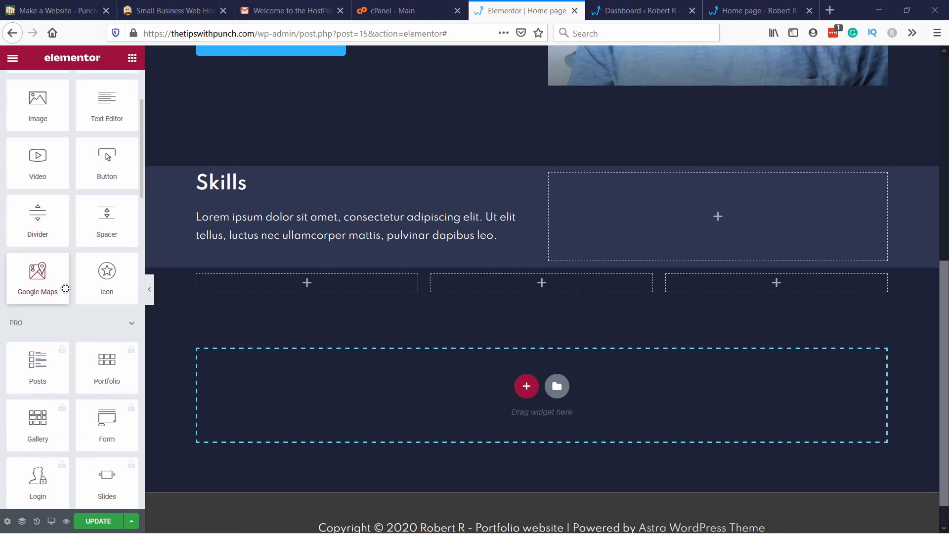
pyautogui.scroll(-2, 65, 289)
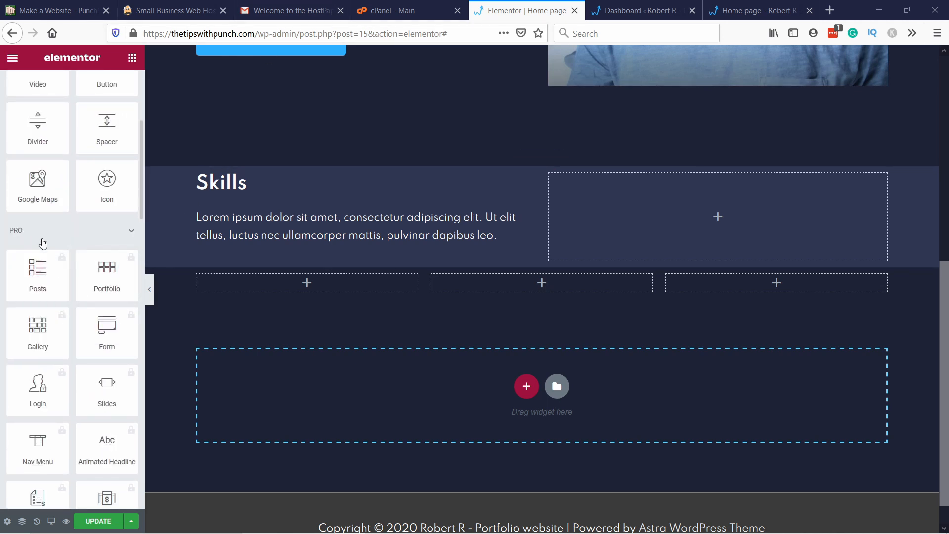
pyautogui.click(54, 236)
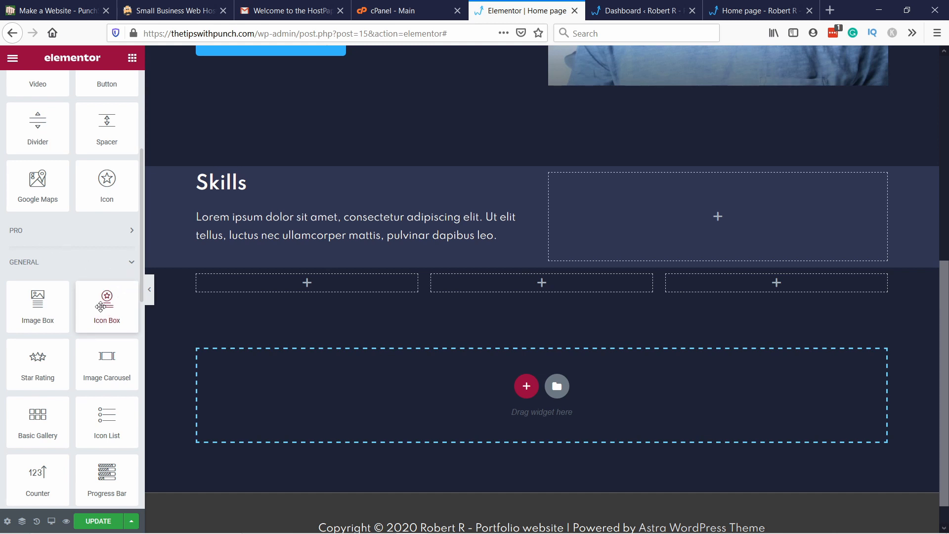
pyautogui.moveTo(101, 306); pyautogui.dragTo(258, 286)
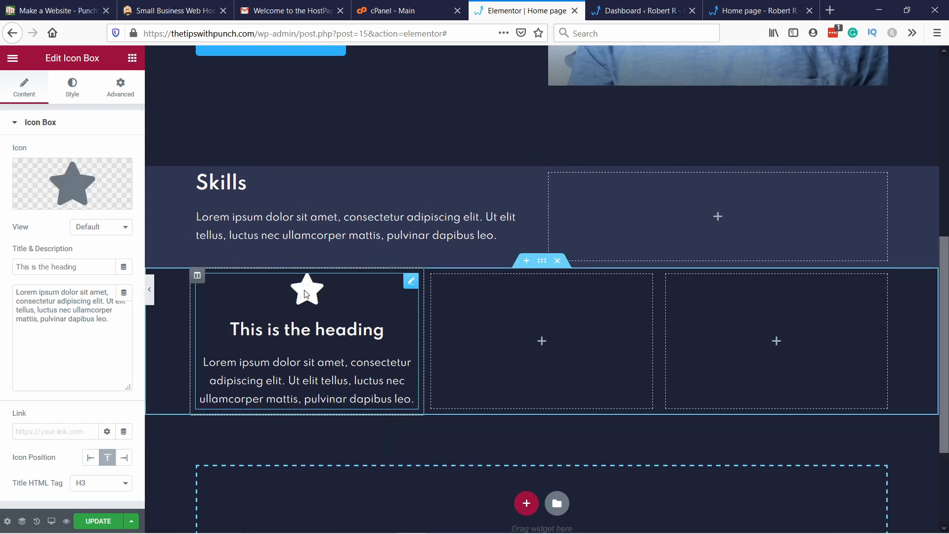
# Step: Replace the icon box's star with the Atom icon from the icon library
pyautogui.click(64, 177)
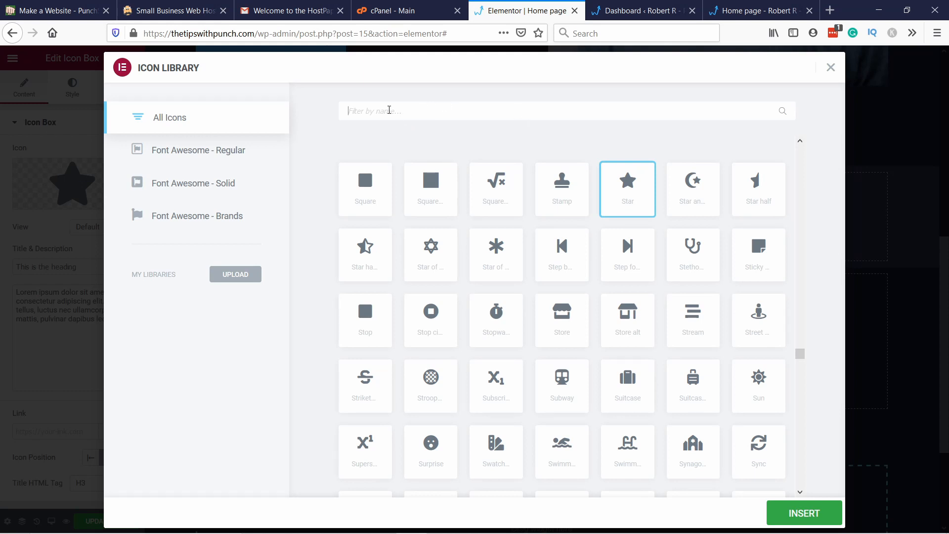
pyautogui.write('atom')
pyautogui.click(382, 206)
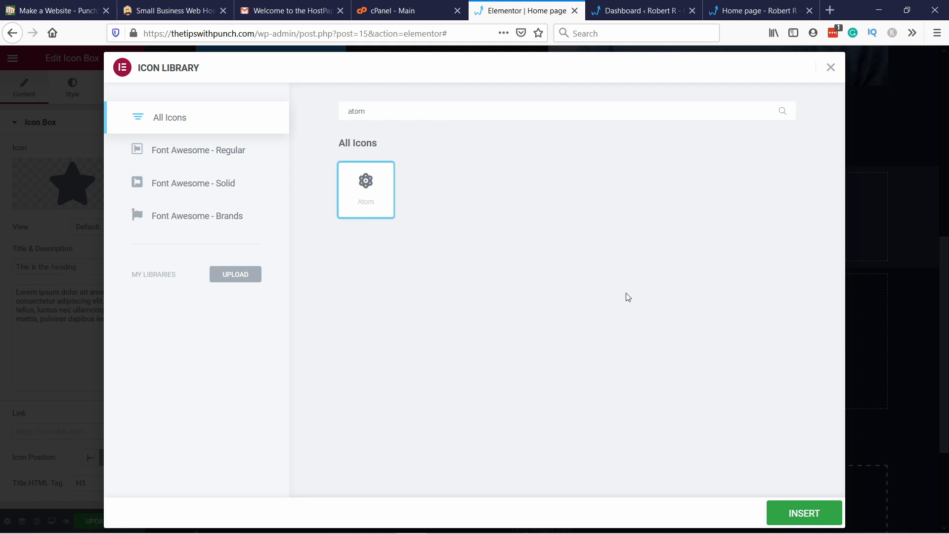
pyautogui.click(809, 508)
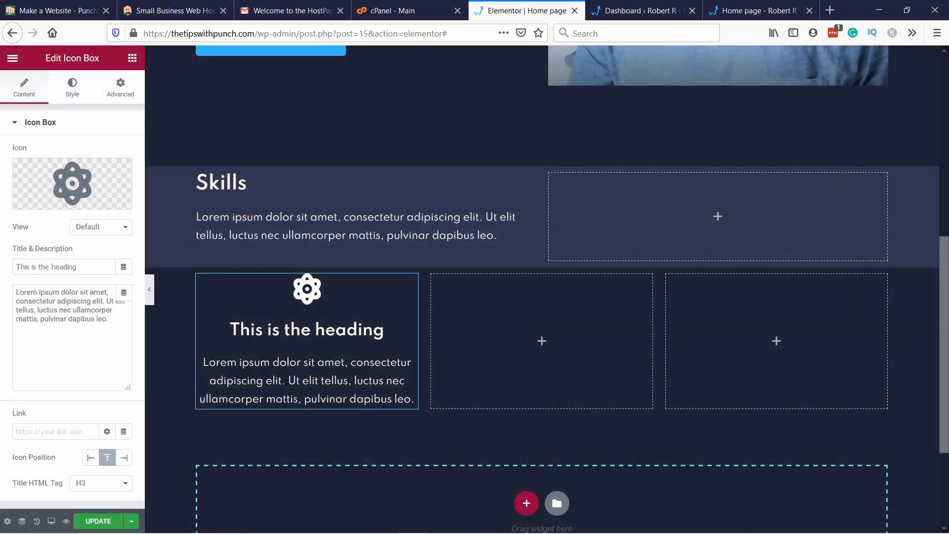
# Step: Title the icon box "Business Strategy" and replace its description with "Strategy develop customer in organisational knowledge and market perspectives that inform and provoke."
pyautogui.moveTo(84, 267); pyautogui.dragTo(4, 263)
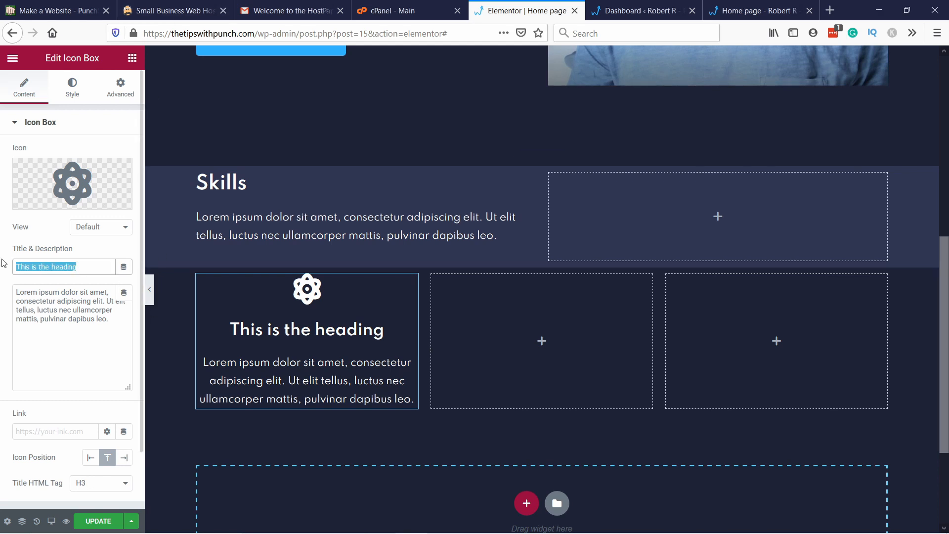
pyautogui.write('Business Strategy')
pyautogui.click(71, 293)
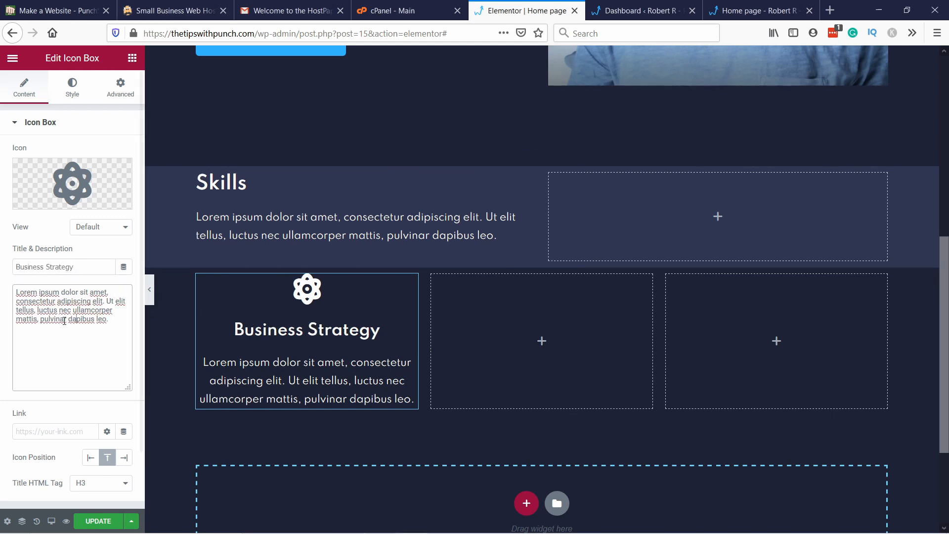
pyautogui.hotkey('ctrl', 'a')
pyautogui.write('Strategy develop customer in organisational knowledge and market perspectives that inform and provoke.')
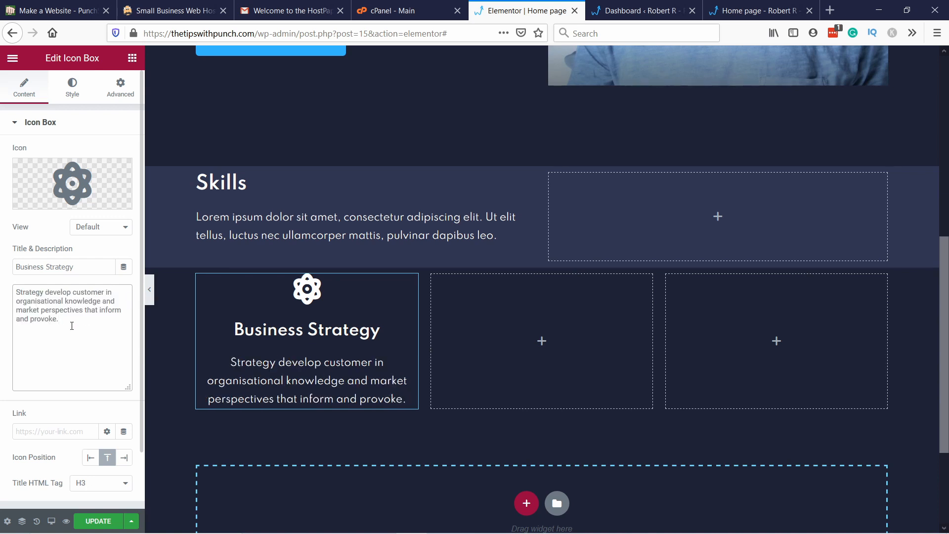
# Step: Try the left and right icon positions on the Business Strategy icon box, then return the icon to the top position
pyautogui.scroll(-1, 87, 370)
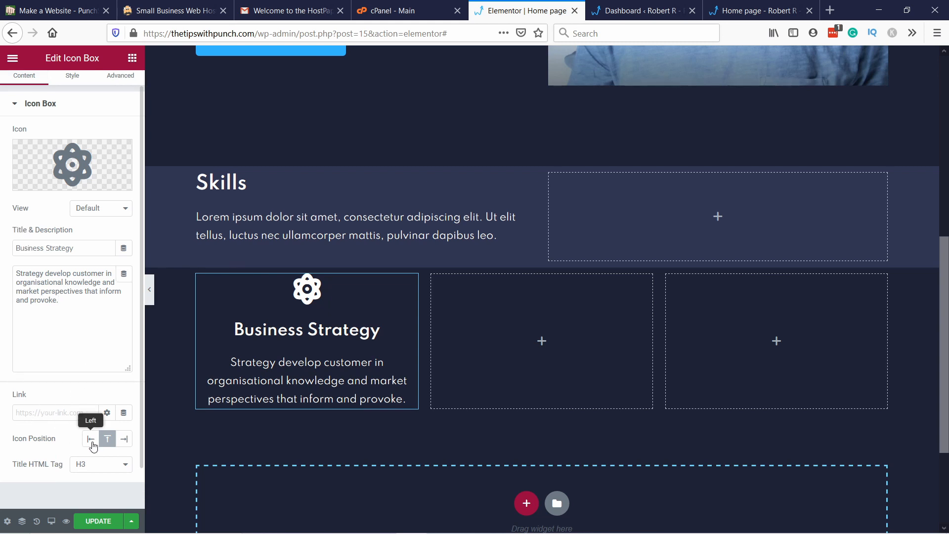
pyautogui.click(91, 438)
pyautogui.click(109, 445)
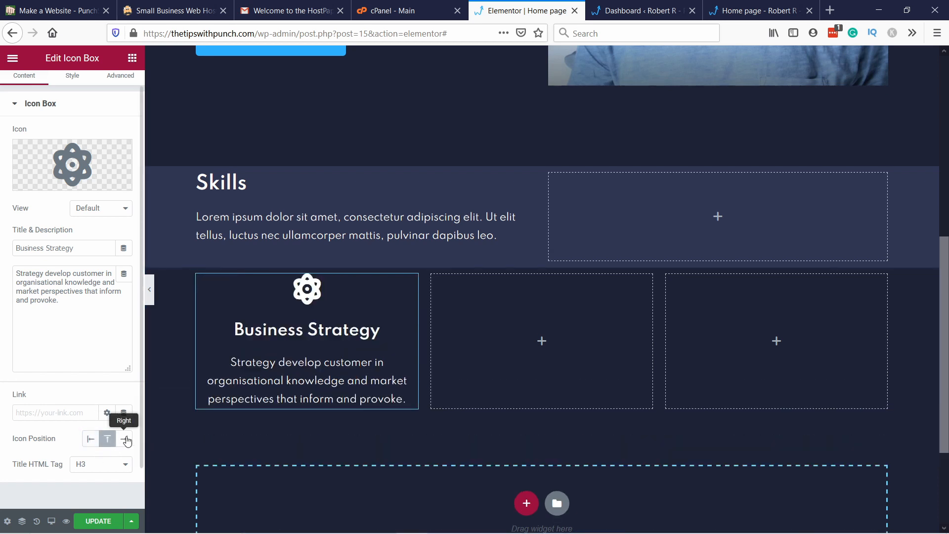
pyautogui.click(124, 438)
pyautogui.click(107, 439)
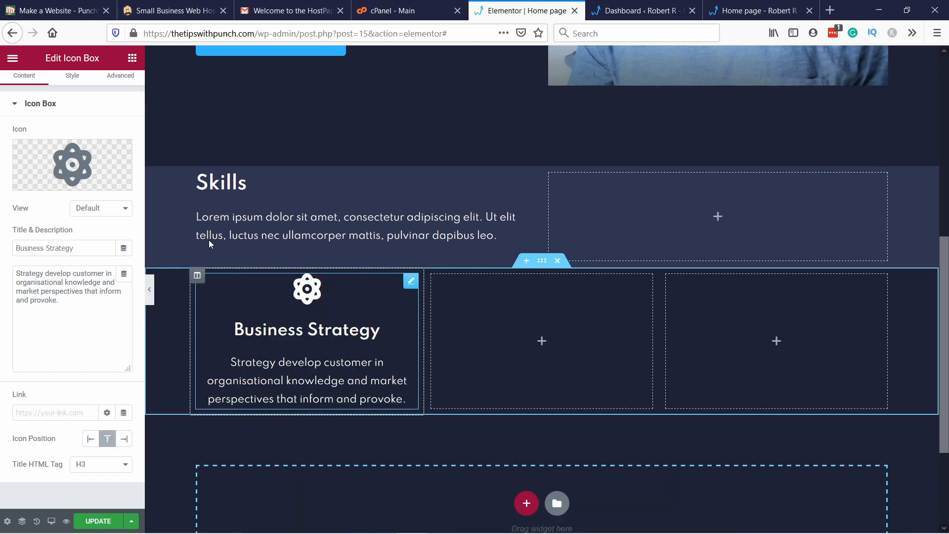
# Step: Set the Business Strategy icon box's padding to 30 px on all sides
pyautogui.scroll(1, 96, 137)
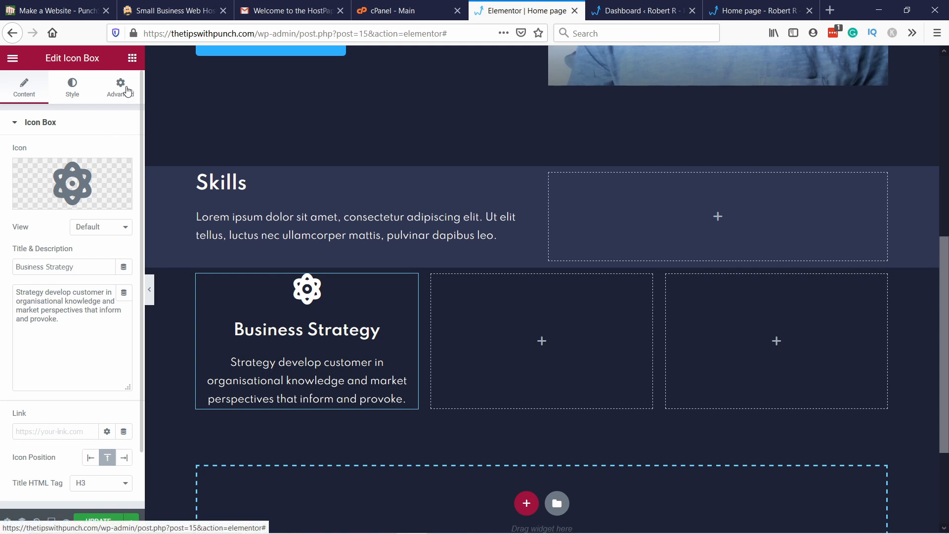
pyautogui.click(121, 92)
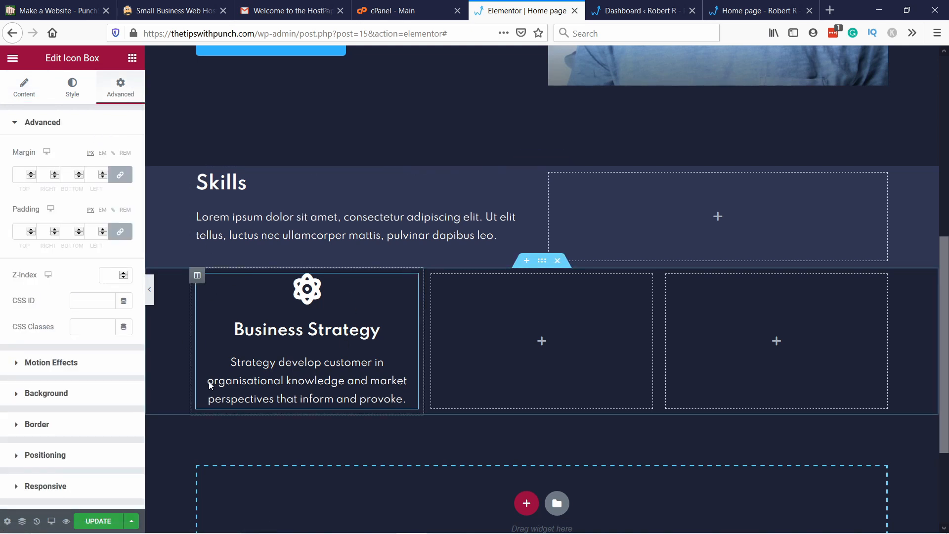
pyautogui.scroll(-2, 354, 346)
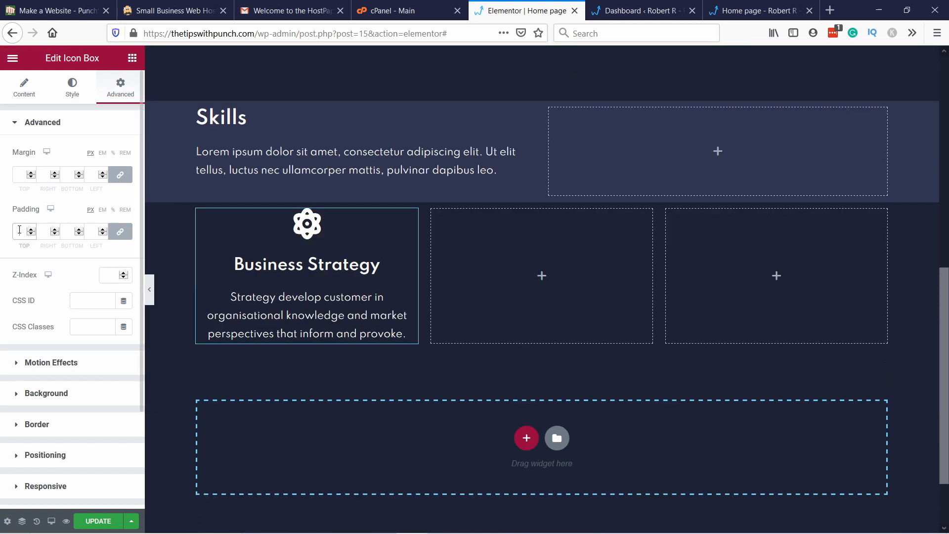
pyautogui.click(20, 230)
pyautogui.write('30')
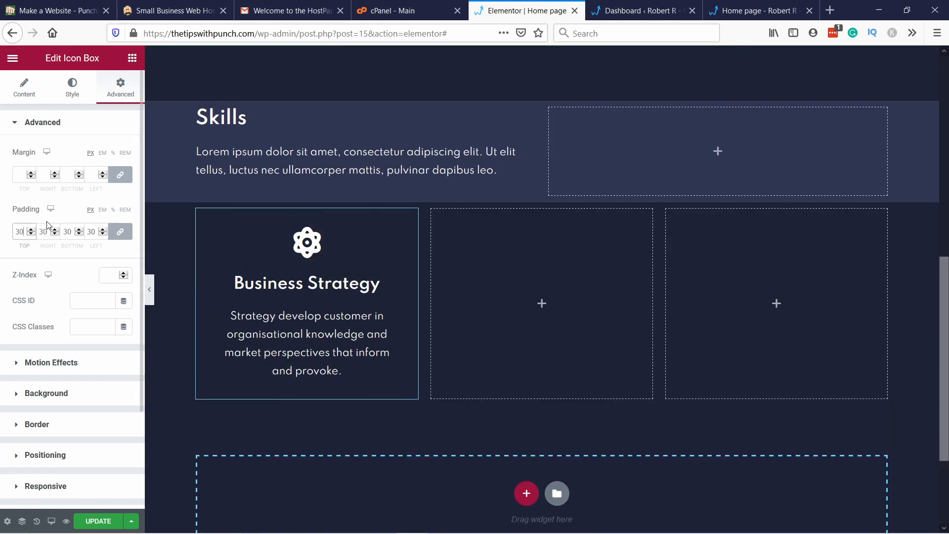
# Step: Give the icon box a solid border 1 px wide on all sides in the global Secondary color
pyautogui.scroll(-1, 64, 337)
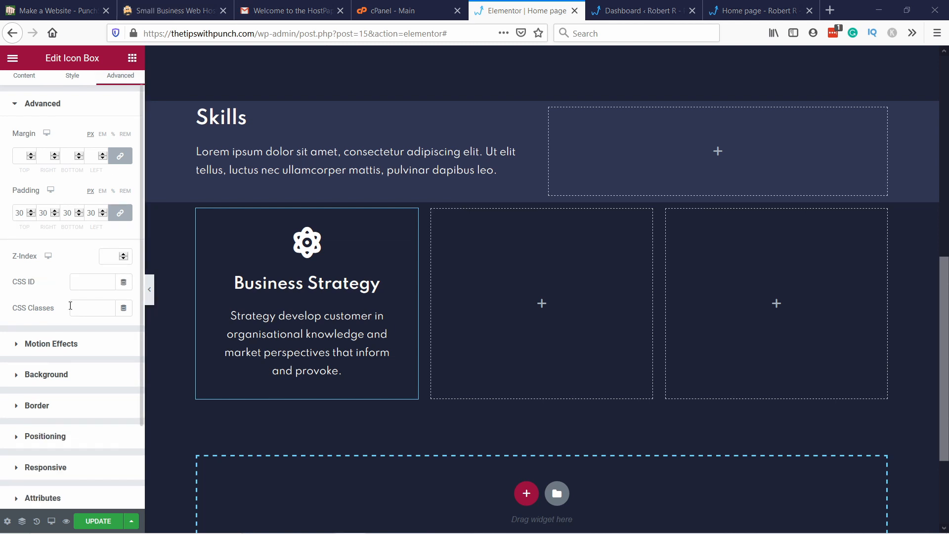
pyautogui.scroll(-1, 23, 407)
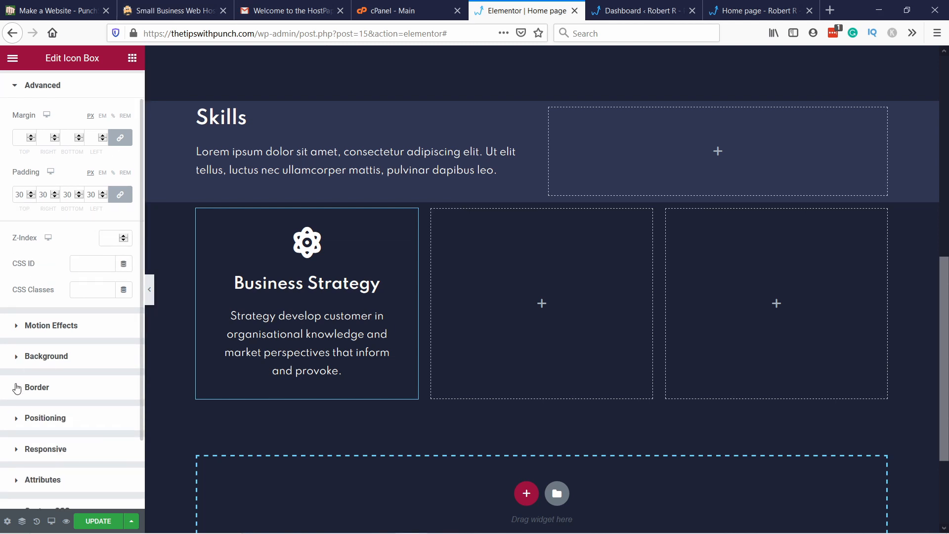
pyautogui.click(16, 388)
pyautogui.click(108, 272)
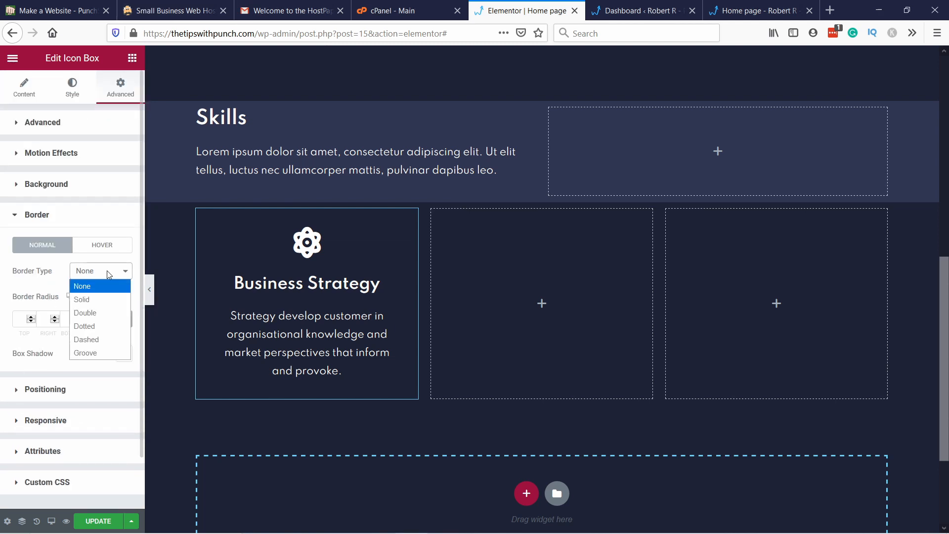
pyautogui.click(109, 299)
pyautogui.click(19, 317)
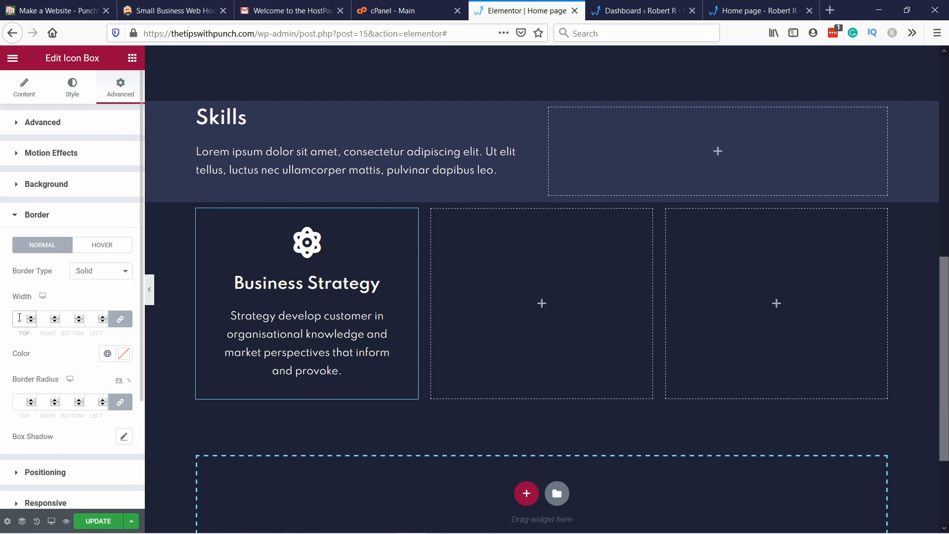
pyautogui.write('1')
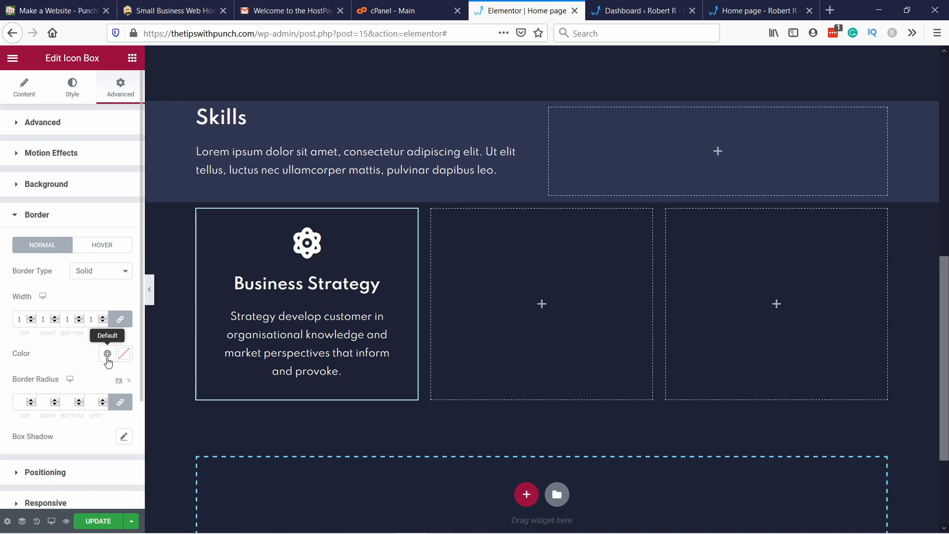
pyautogui.click(108, 359)
pyautogui.click(41, 237)
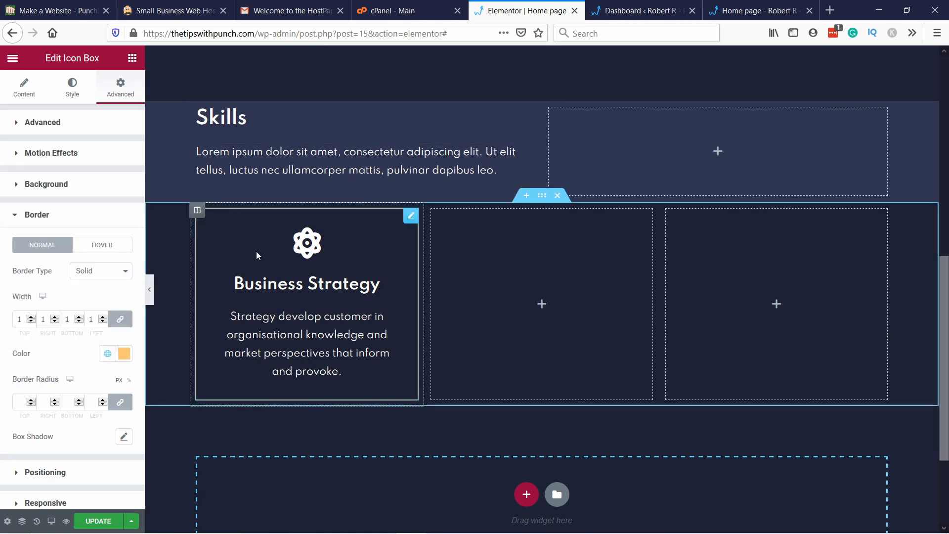
pyautogui.click(534, 240)
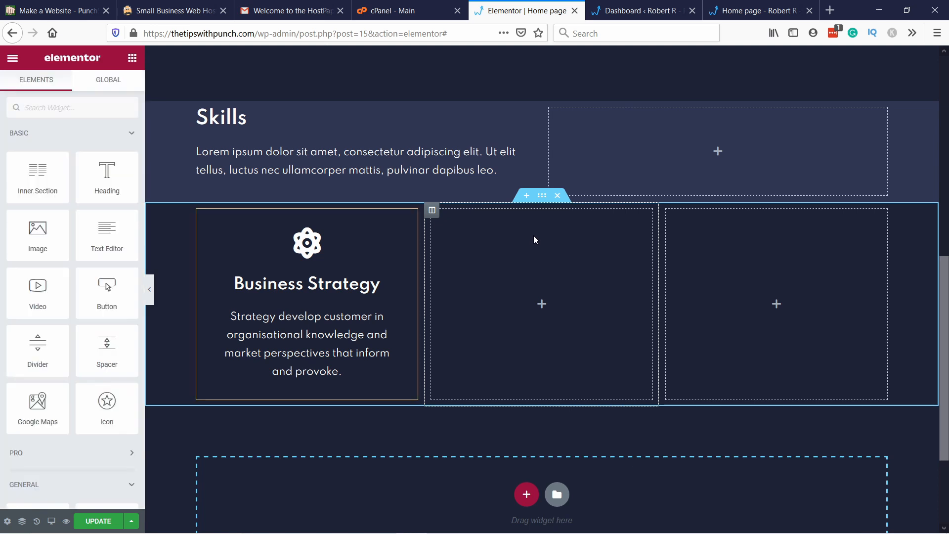
pyautogui.rightClick(533, 237)
pyautogui.click(515, 237)
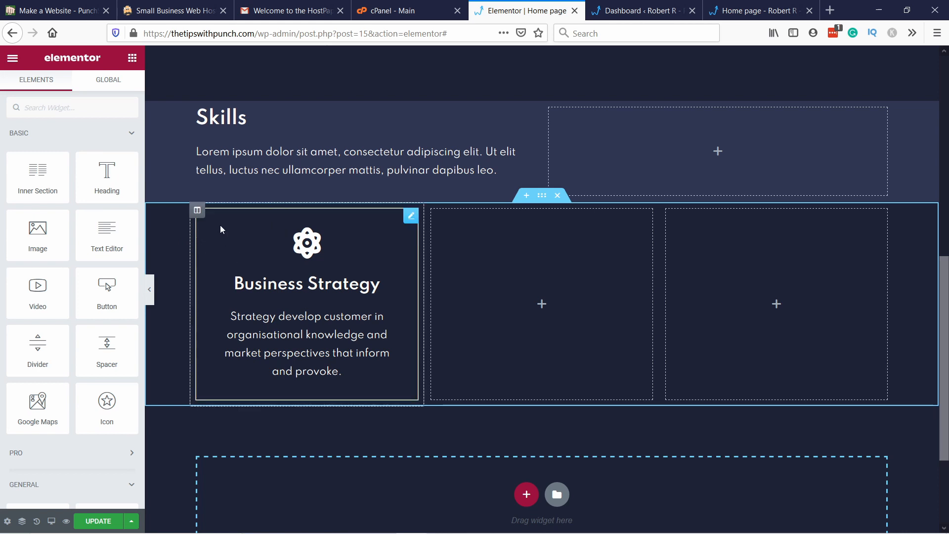
# Step: Give the three-column section a classic background in the global BG support color
pyautogui.rightClick(162, 220)
pyautogui.click(176, 230)
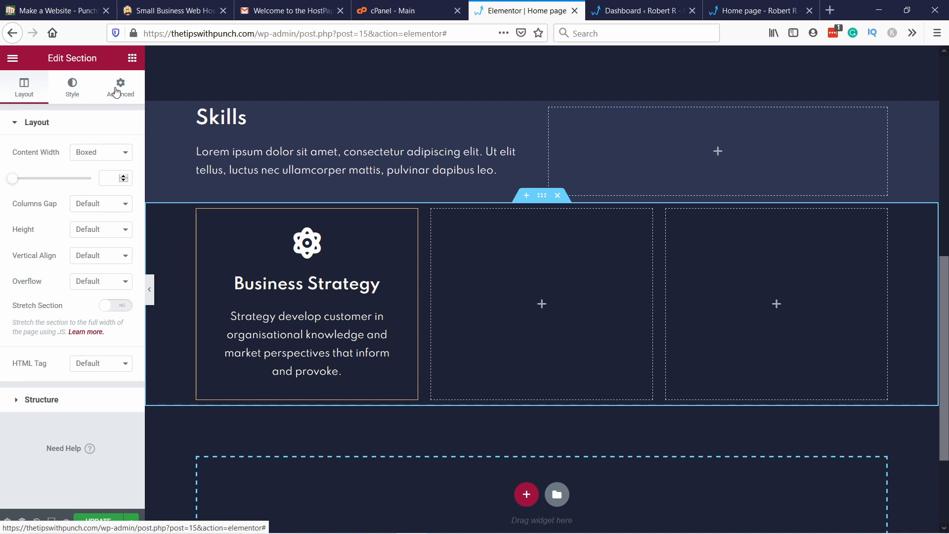
pyautogui.click(70, 89)
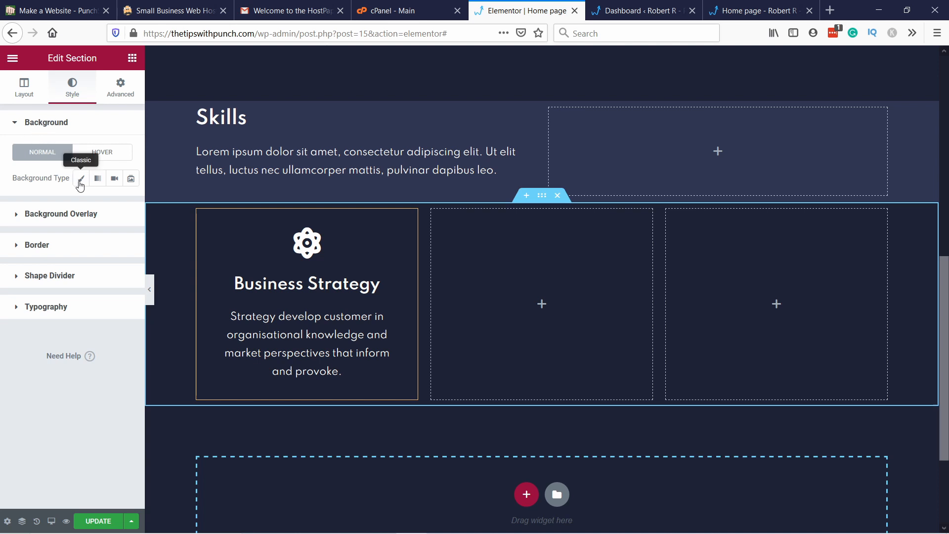
pyautogui.click(80, 182)
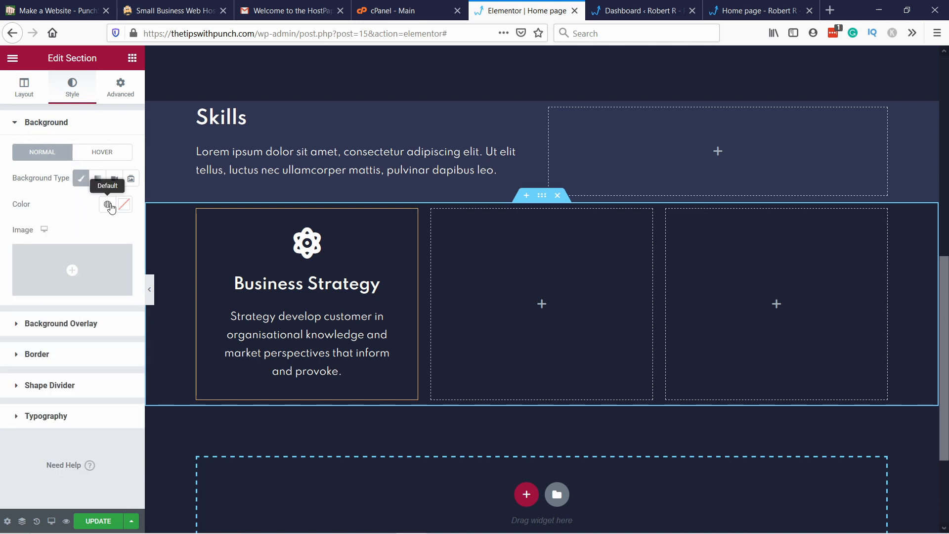
pyautogui.click(109, 205)
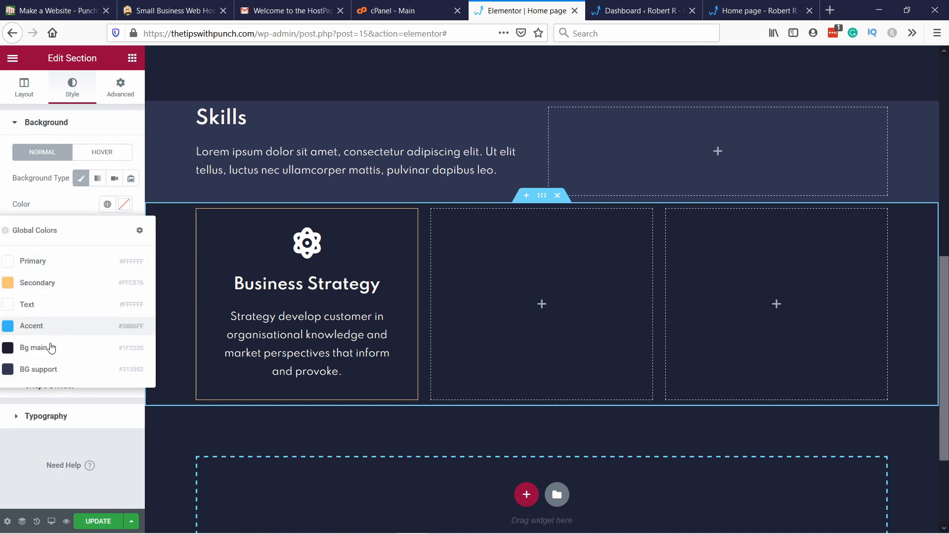
pyautogui.click(49, 371)
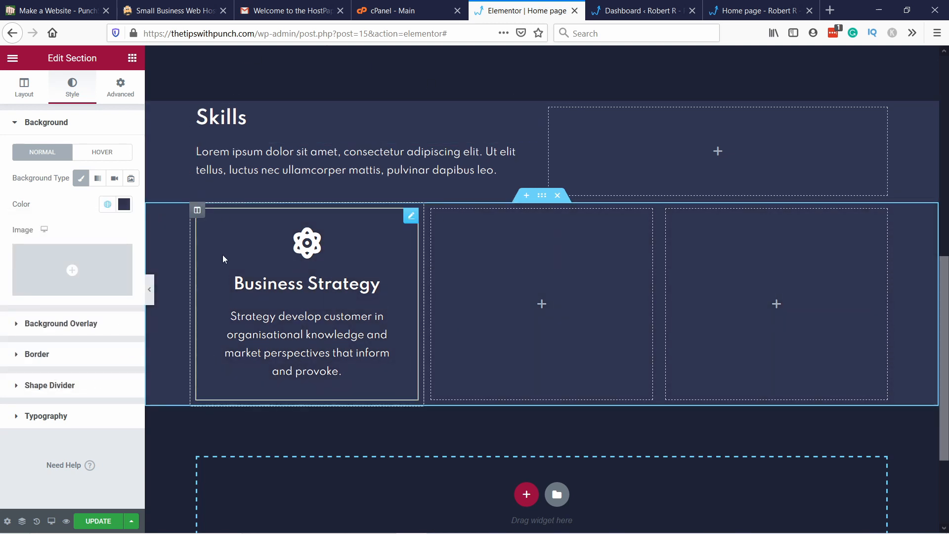
# Step: Give the Business Strategy icon box a classic background in the global Bg main color
pyautogui.rightClick(220, 231)
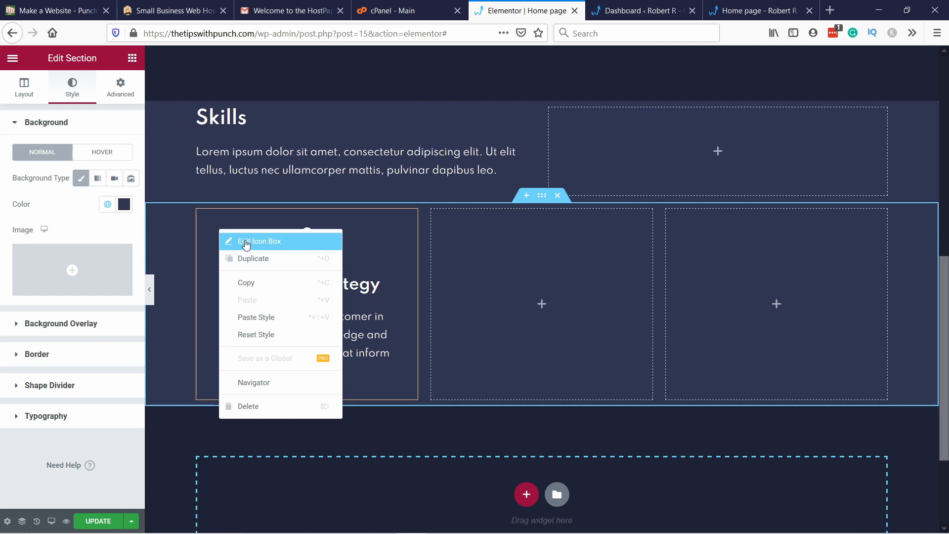
pyautogui.click(246, 242)
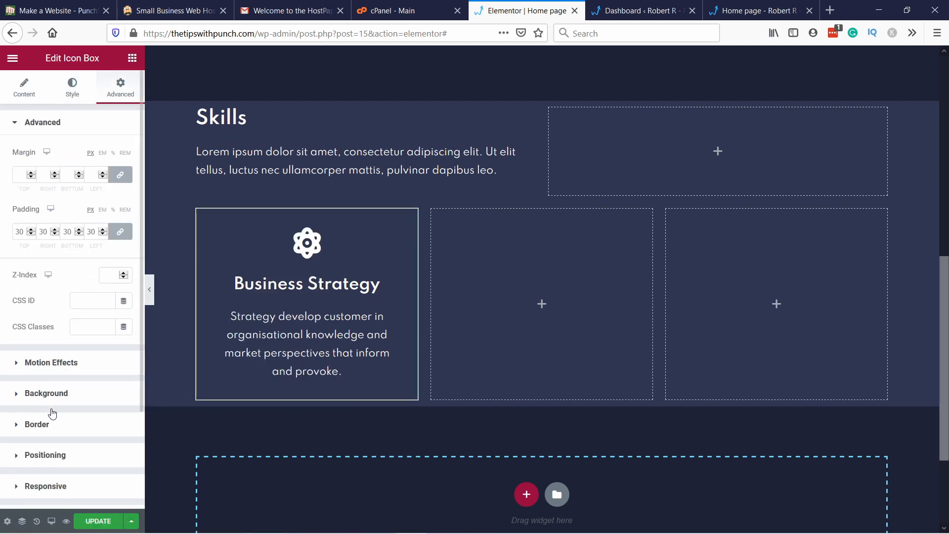
pyautogui.click(53, 404)
pyautogui.click(110, 242)
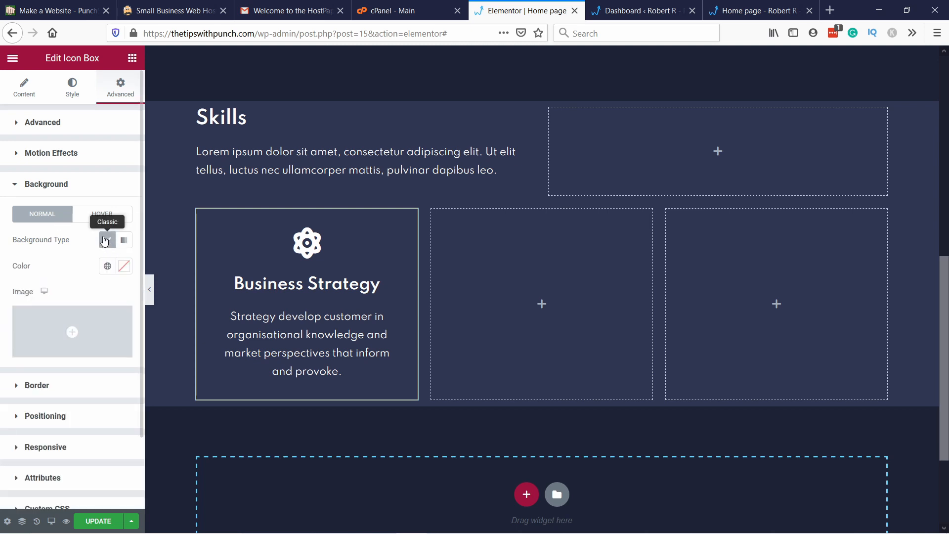
pyautogui.click(107, 266)
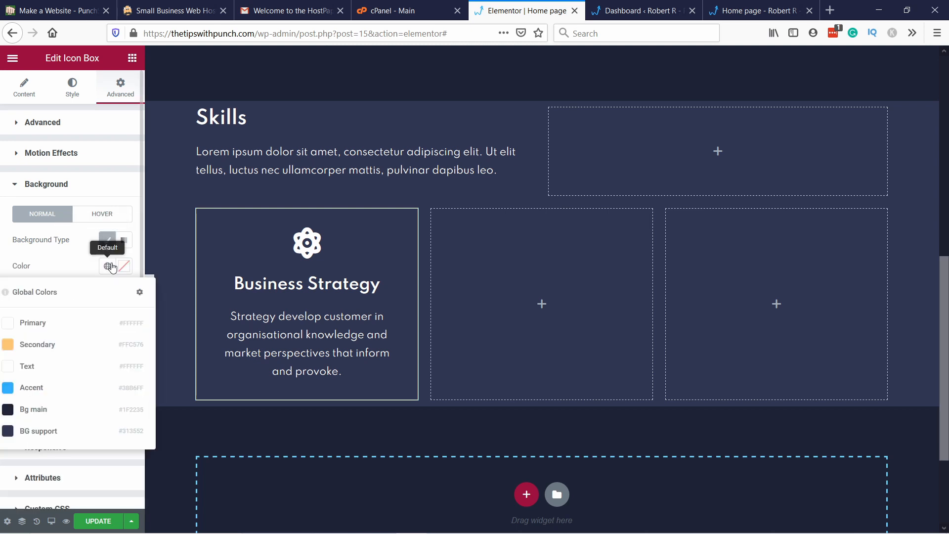
pyautogui.click(55, 410)
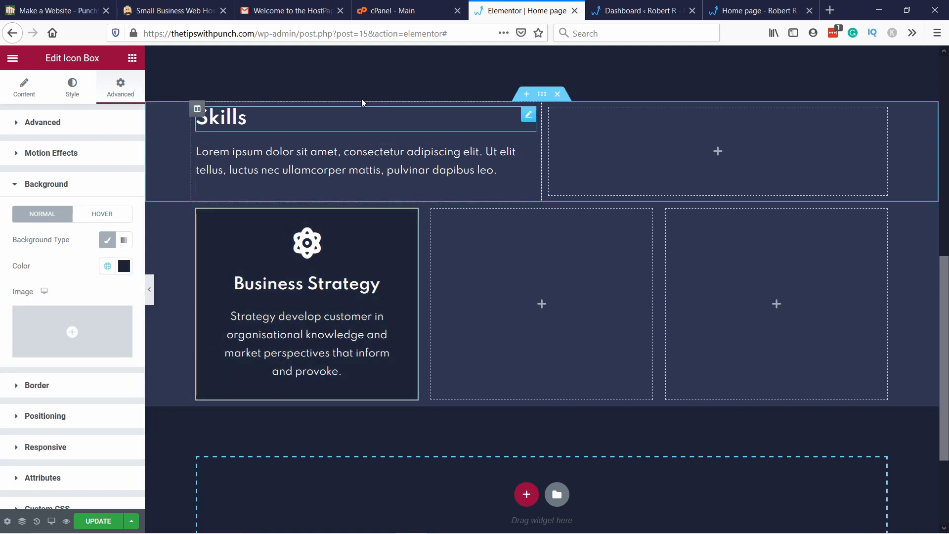
# Step: Duplicate the Business Strategy icon box and move the copy into the second column
pyautogui.rightClick(604, 252)
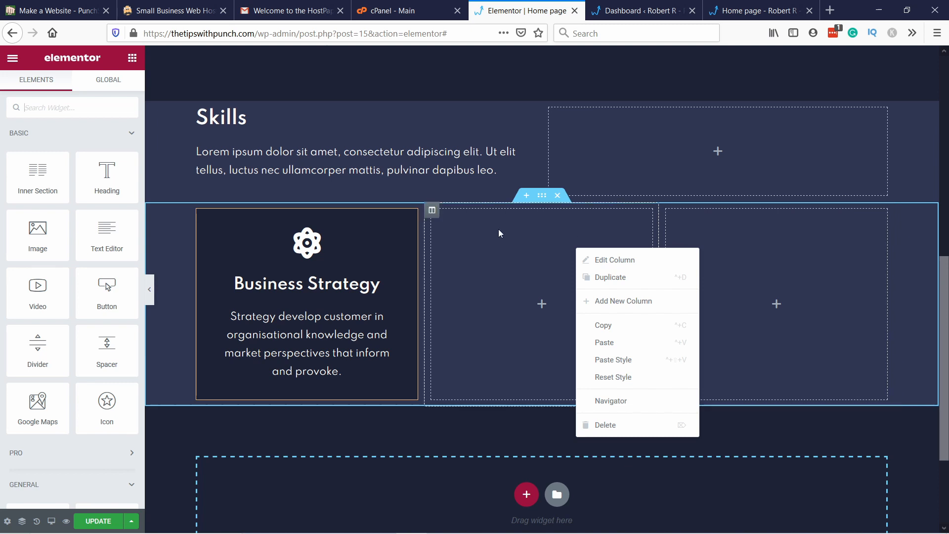
pyautogui.click(555, 239)
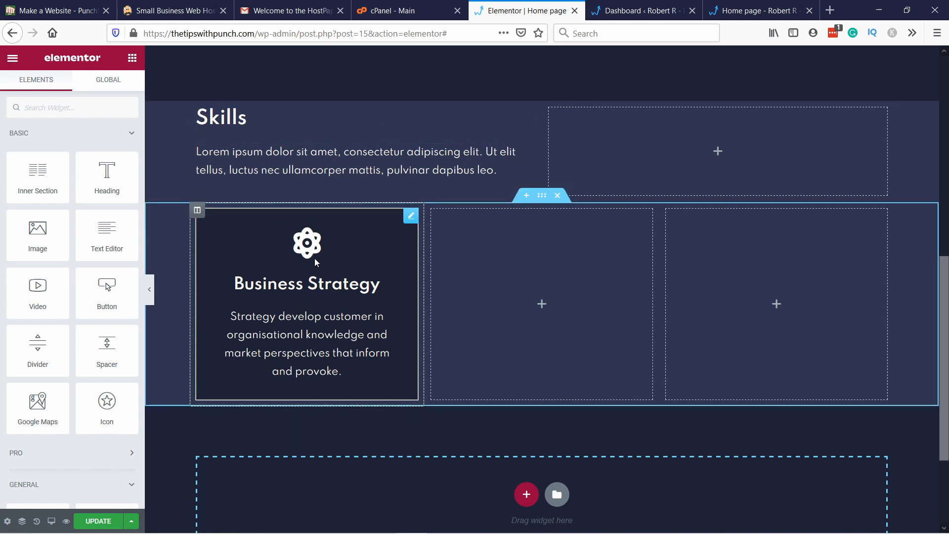
pyautogui.rightClick(366, 234)
pyautogui.click(393, 262)
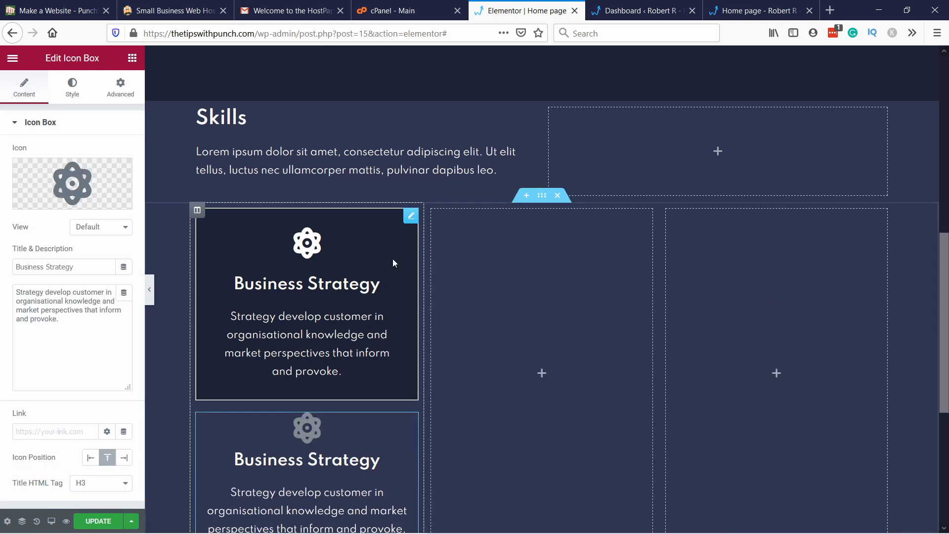
pyautogui.scroll(-2, 346, 376)
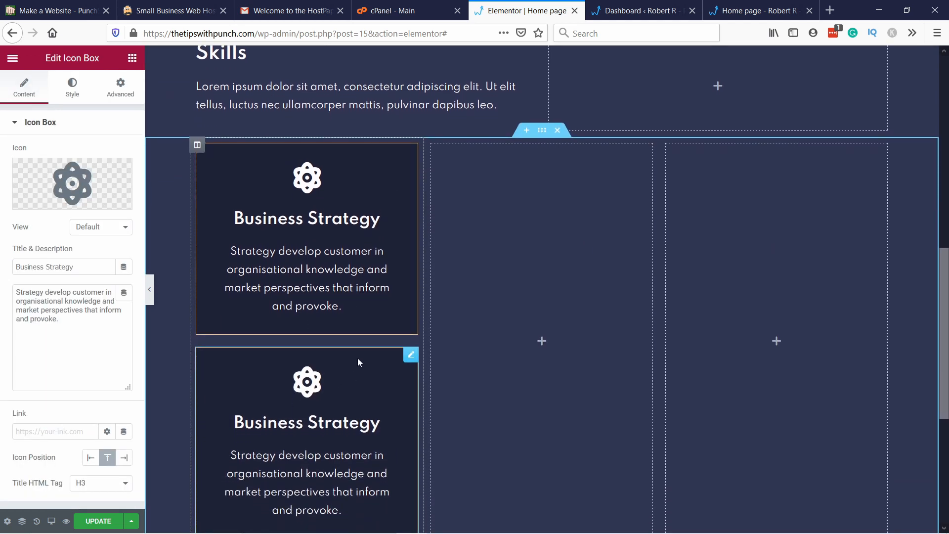
pyautogui.moveTo(410, 358); pyautogui.dragTo(517, 186)
# Step: Change the title of the icon box in the second column to "Brand Strategy"
pyautogui.rightClick(611, 187)
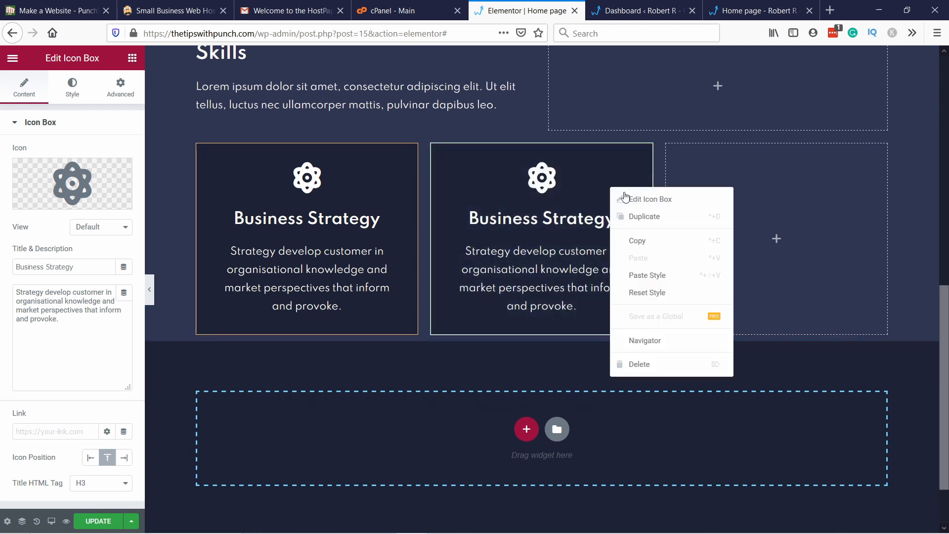
pyautogui.click(587, 181)
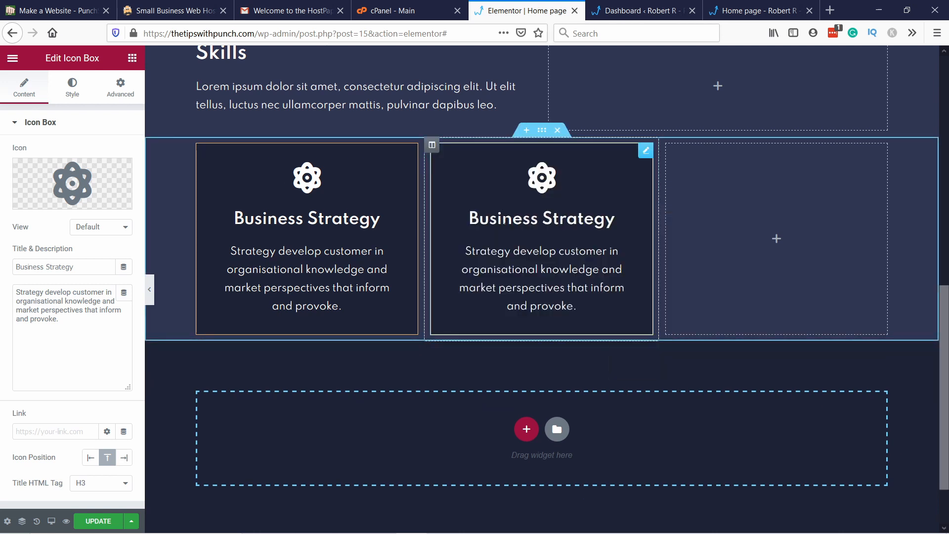
pyautogui.moveTo(85, 267); pyautogui.dragTo(1, 265)
pyautogui.click(34, 264)
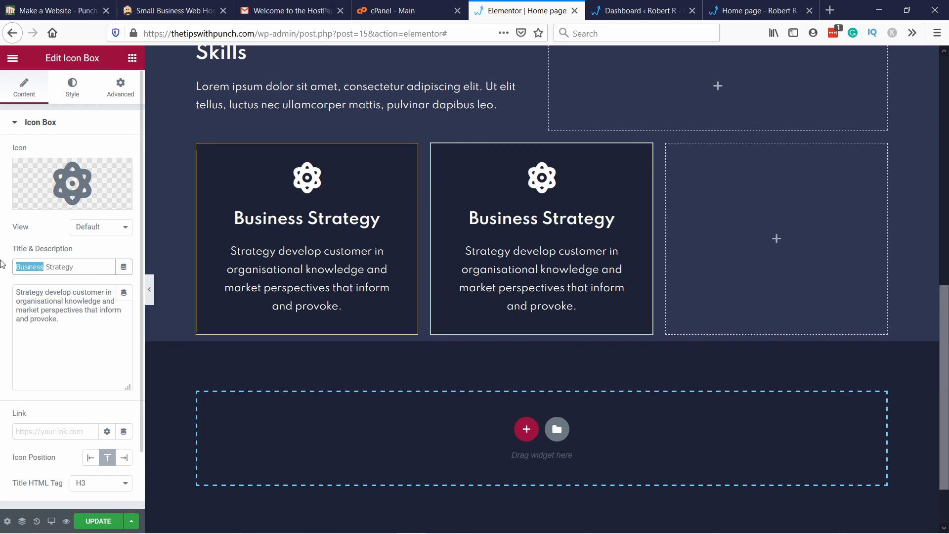
pyautogui.write('Brand')
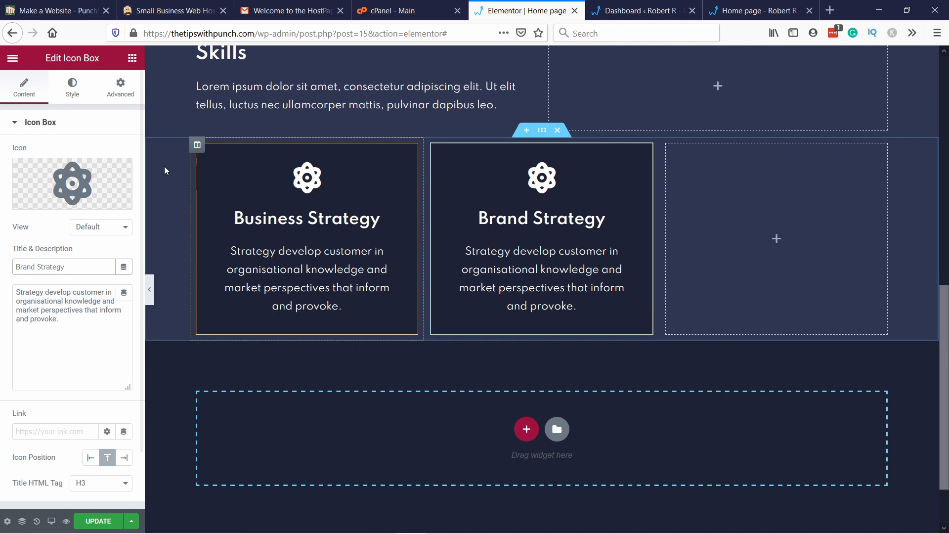
# Step: Replace the Brand Strategy icon box's icon with the puzzle piece from the icon library
pyautogui.click(76, 191)
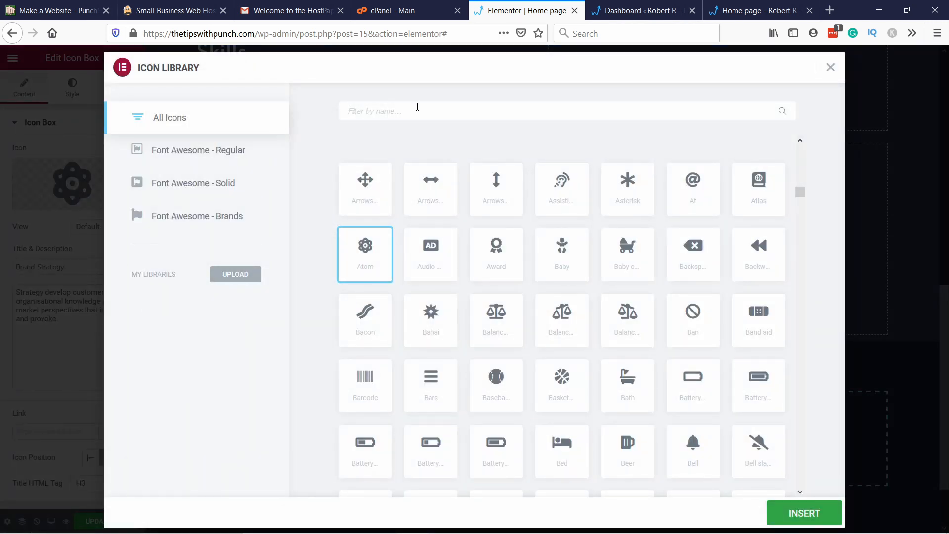
pyautogui.click(417, 107)
pyautogui.write('puzzle')
pyautogui.click(350, 206)
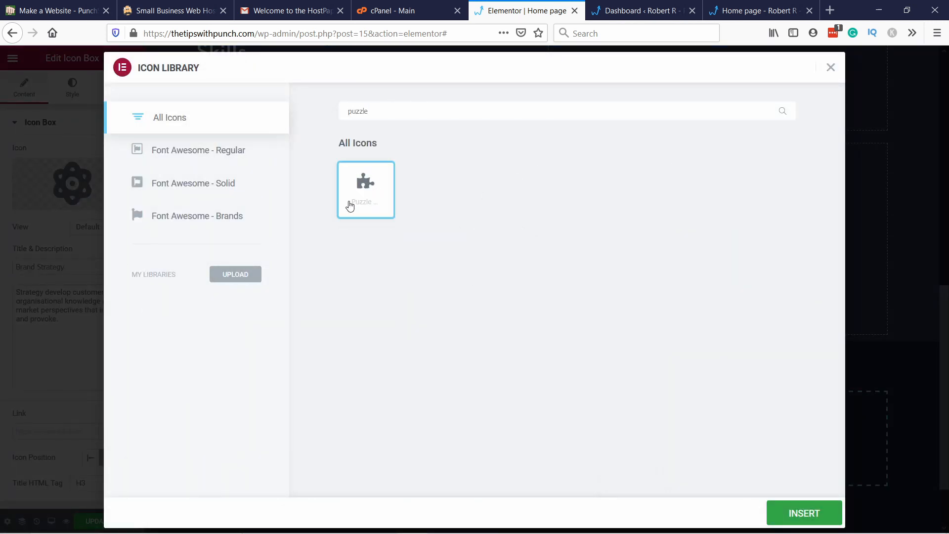
pyautogui.click(805, 513)
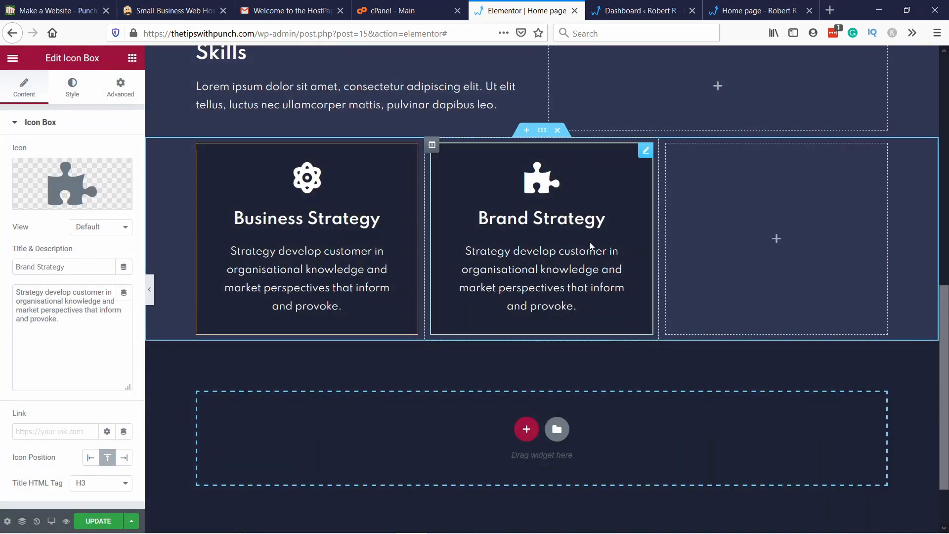
pyautogui.tripleClick(51, 320)
pyautogui.click(55, 346)
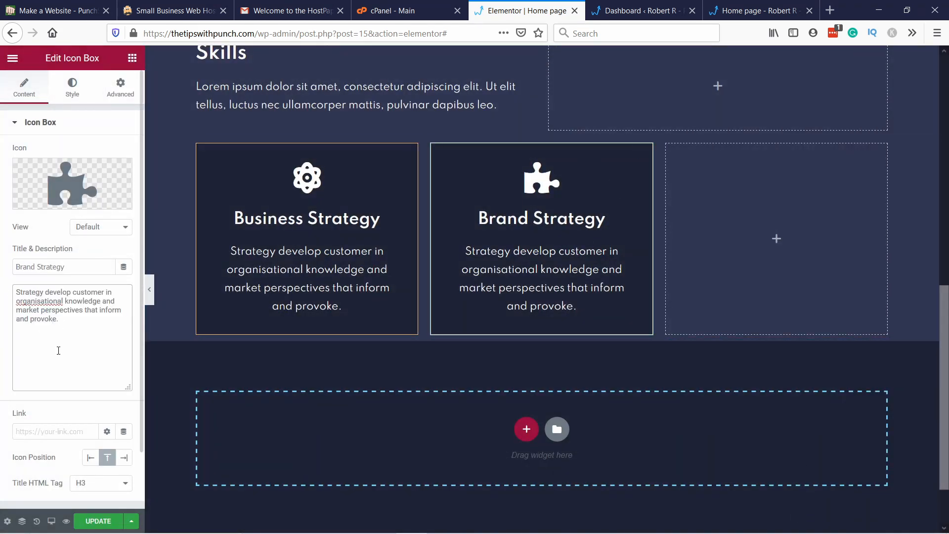
# Step: Duplicate the Brand Strategy icon box and move the copy into the empty third column
pyautogui.rightClick(624, 181)
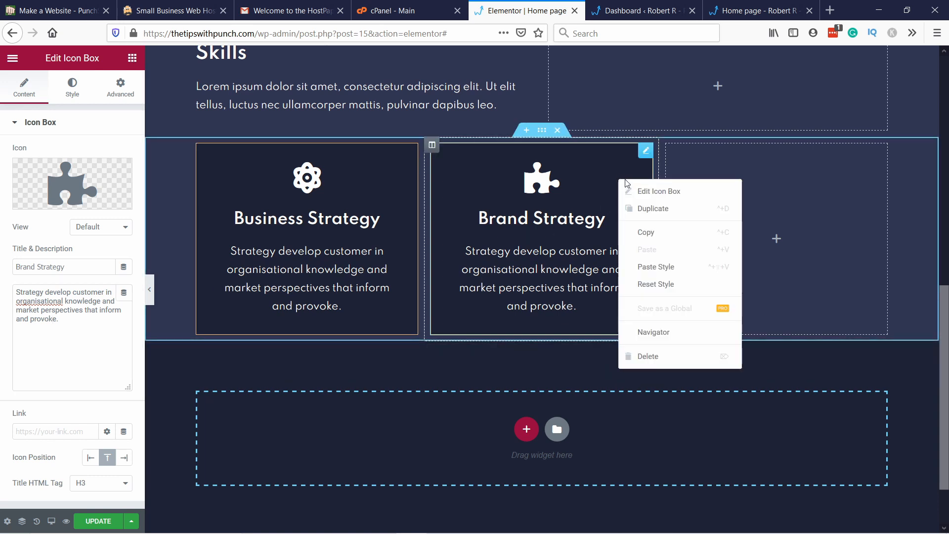
pyautogui.click(652, 214)
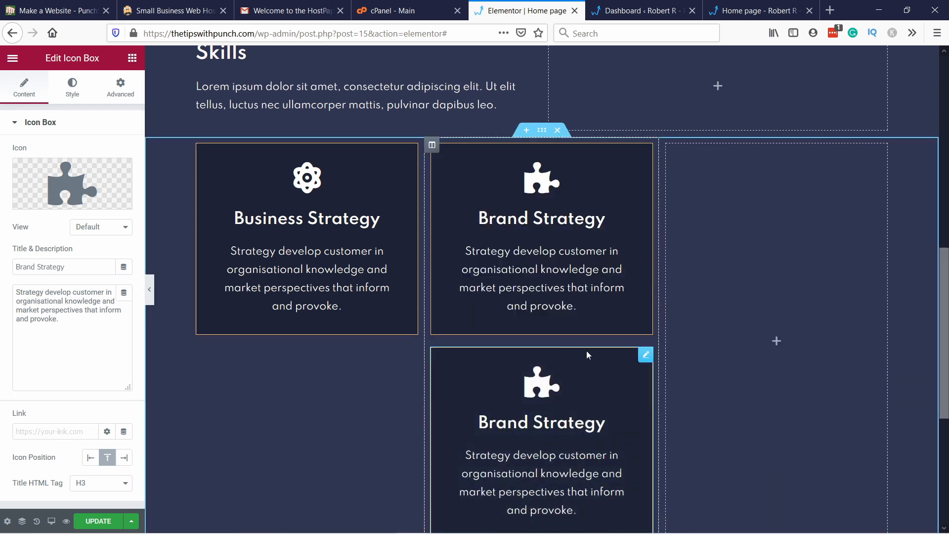
pyautogui.moveTo(645, 354); pyautogui.dragTo(779, 174)
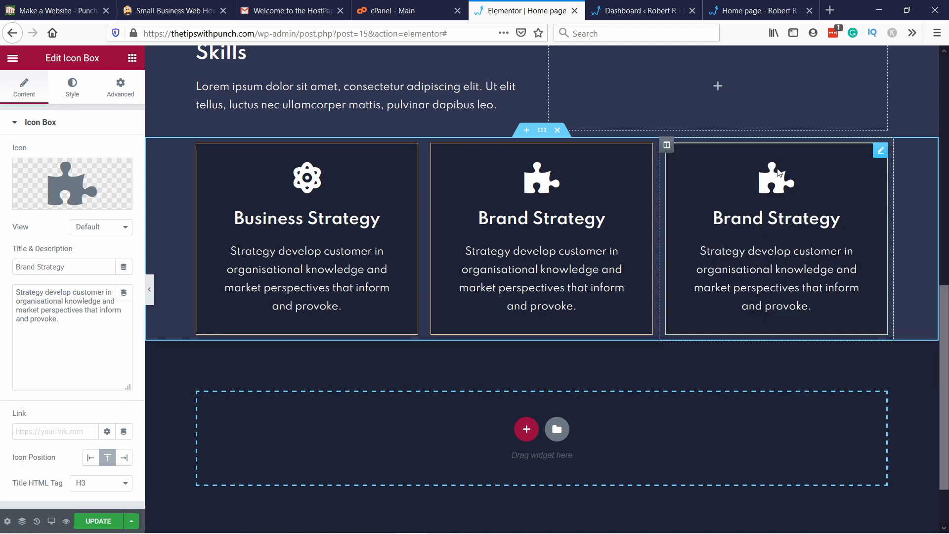
# Step: Change the icon of the icon box in the third column to the outlined Eye icon
pyautogui.rightClick(756, 195)
pyautogui.click(786, 206)
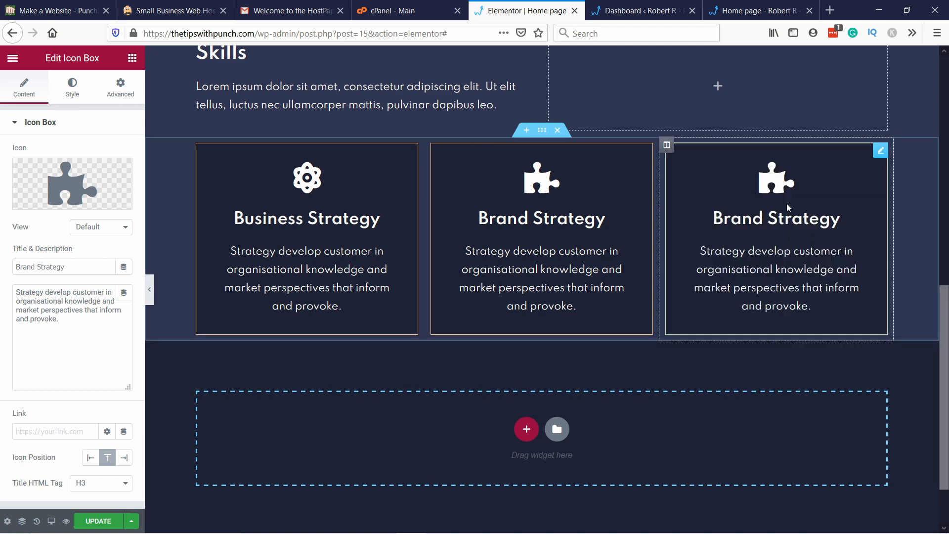
pyautogui.click(54, 175)
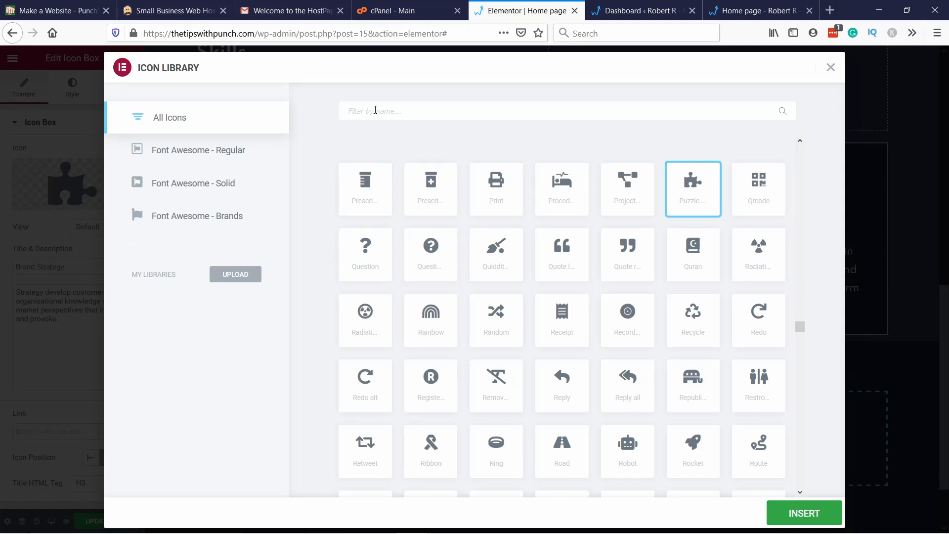
pyautogui.click(375, 110)
pyautogui.write('eye')
pyautogui.click(347, 200)
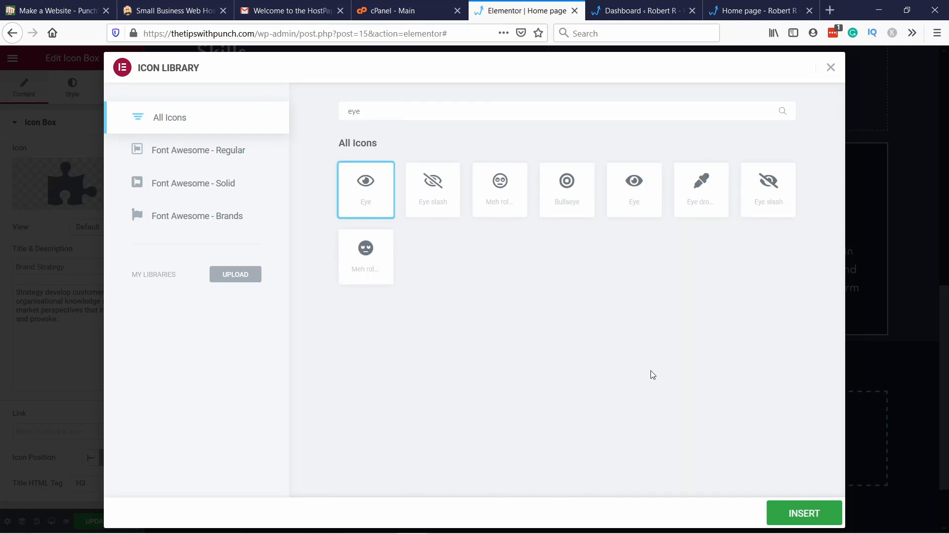
pyautogui.click(794, 519)
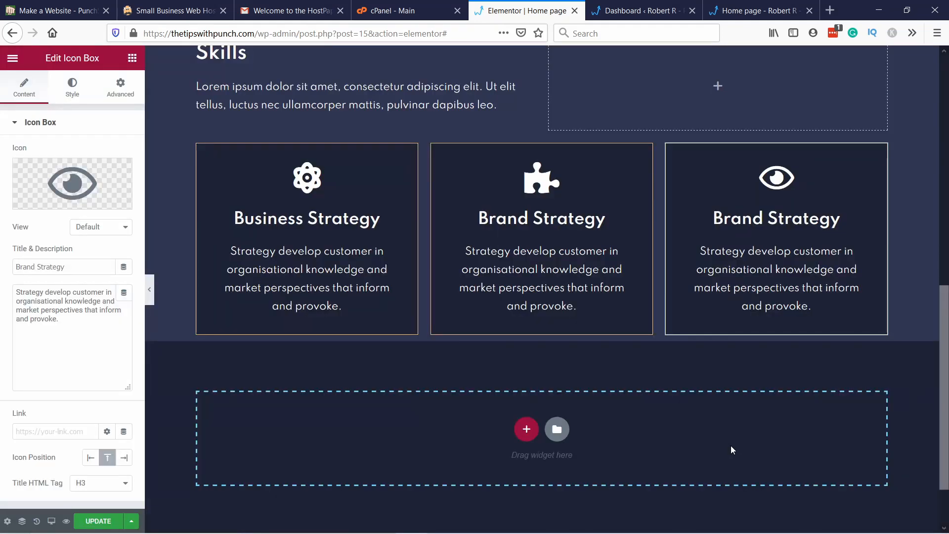
# Step: Change the title of the third column's icon box to "Visual Design"
pyautogui.moveTo(65, 267); pyautogui.dragTo(22, 265)
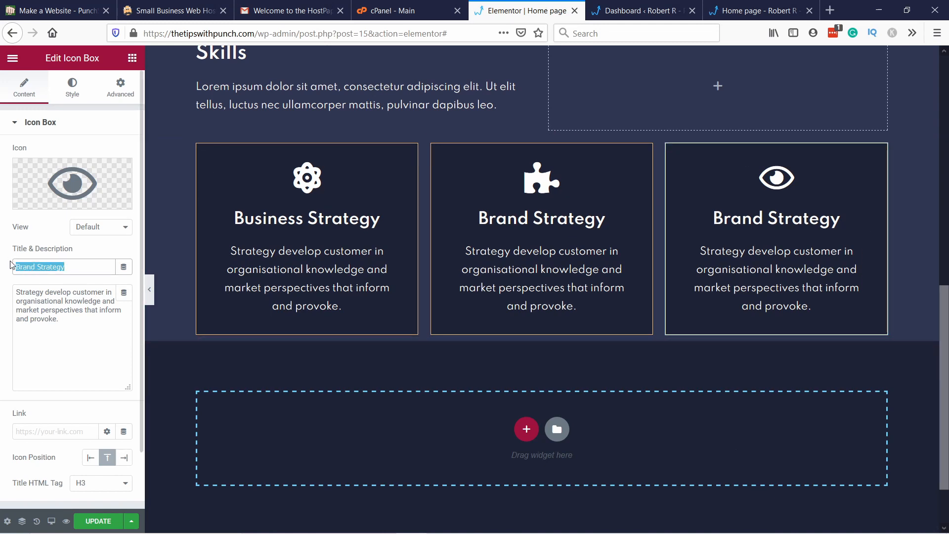
pyautogui.write('Visusl')
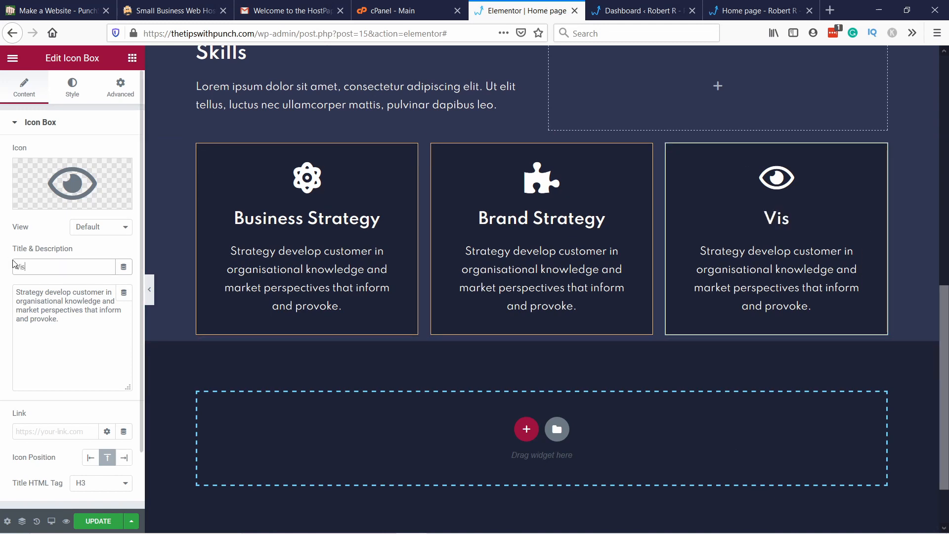
pyautogui.press('BackSpace')
pyautogui.press('BackSpace')
pyautogui.write('al Design')
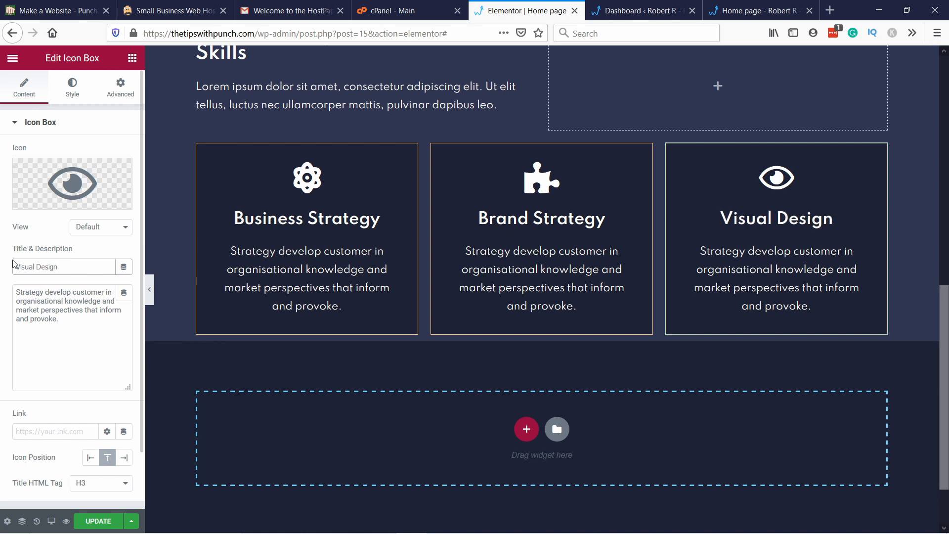
pyautogui.click(43, 311)
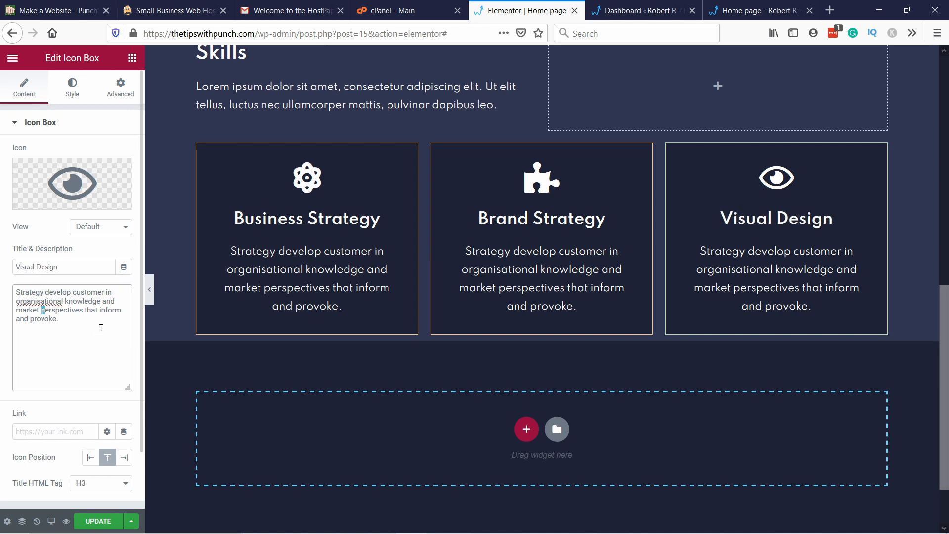
# Step: Duplicate the Business Strategy, Brand Strategy and Visual Design icon boxes within their own columns to form a second row
pyautogui.rightClick(373, 164)
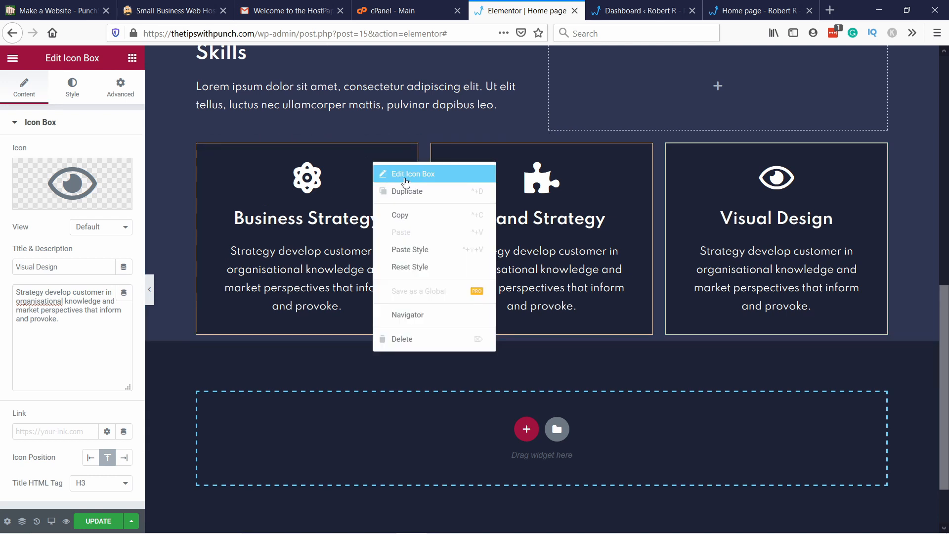
pyautogui.click(406, 192)
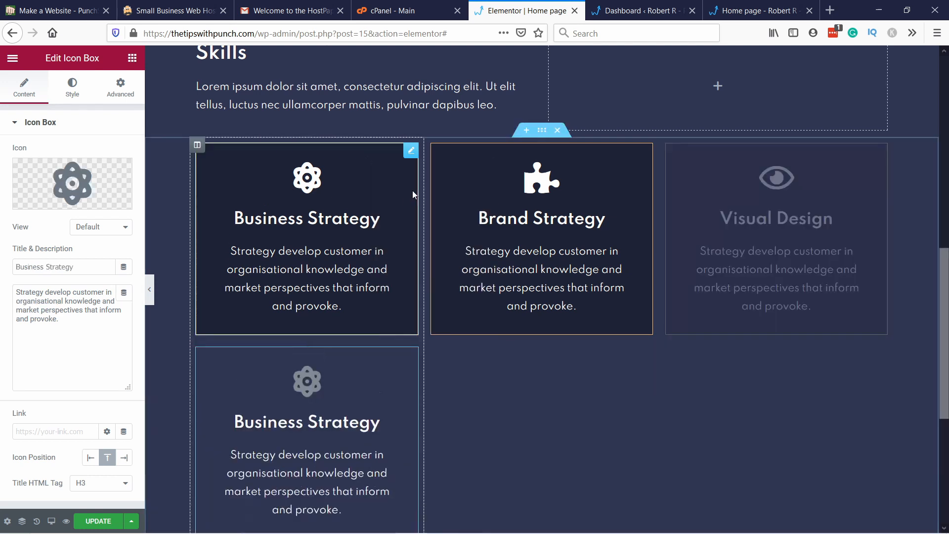
pyautogui.rightClick(592, 172)
pyautogui.click(627, 201)
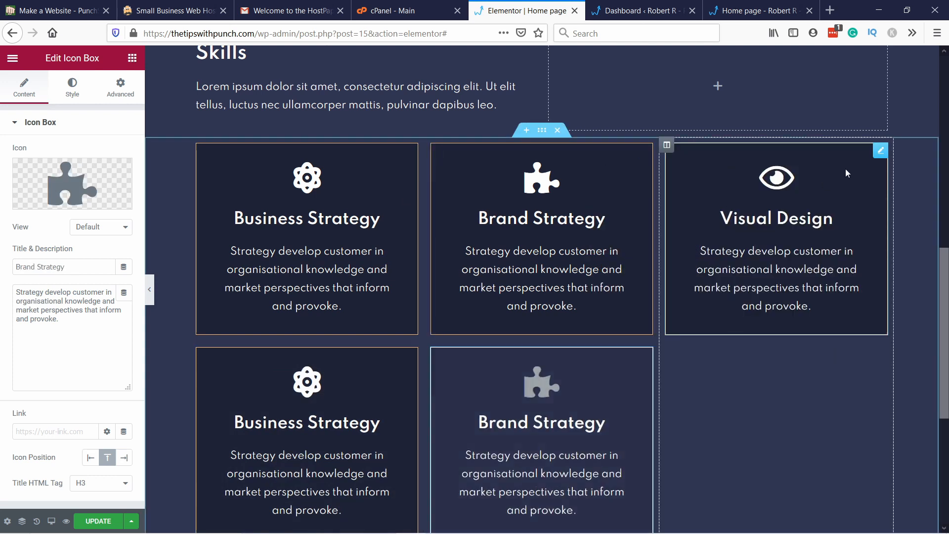
pyautogui.rightClick(846, 168)
pyautogui.click(861, 197)
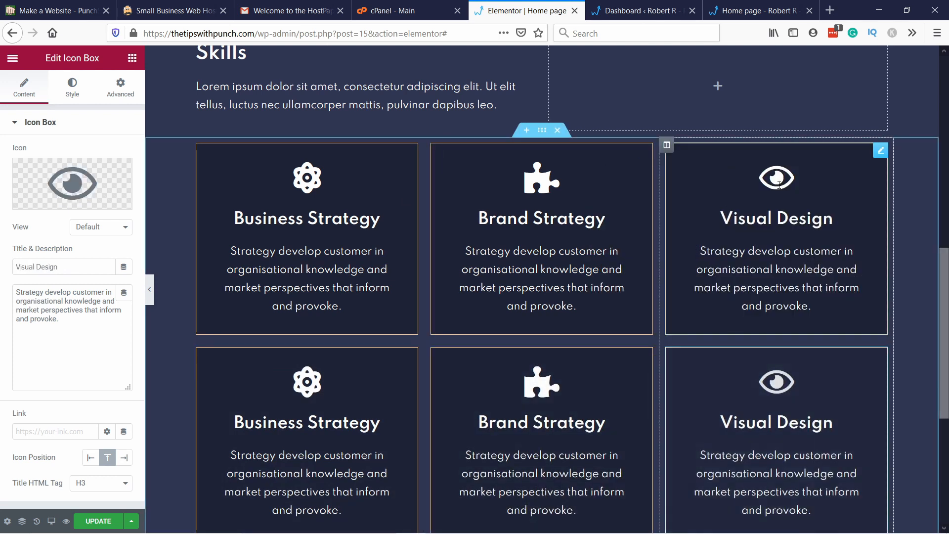
pyautogui.scroll(2, 446, 222)
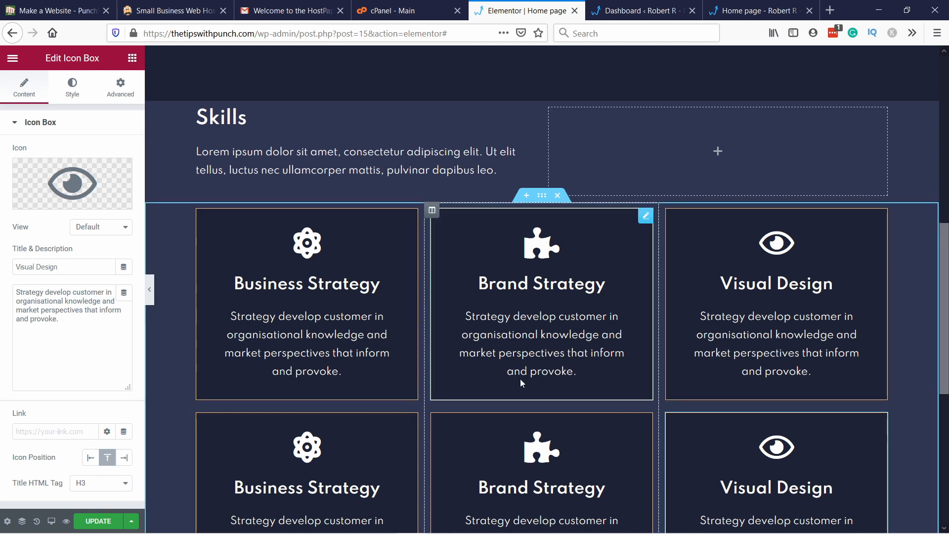
pyautogui.scroll(-3, 836, 286)
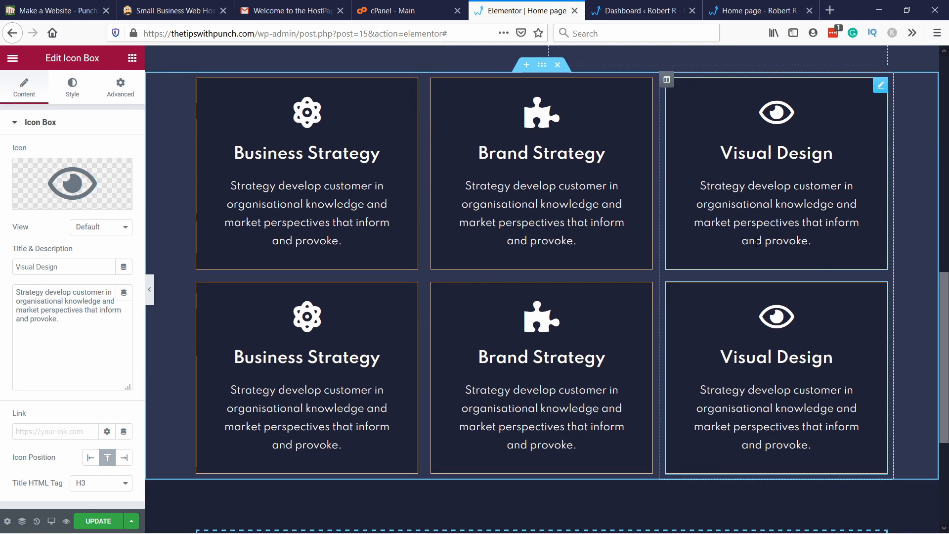
# Step: Delete the third column containing the two Visual Design icon boxes
pyautogui.rightClick(669, 83)
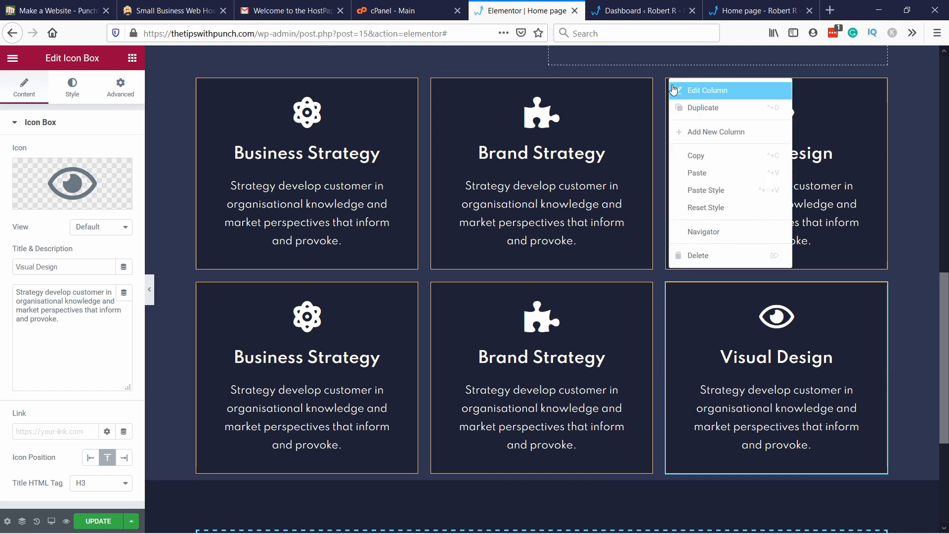
pyautogui.click(710, 255)
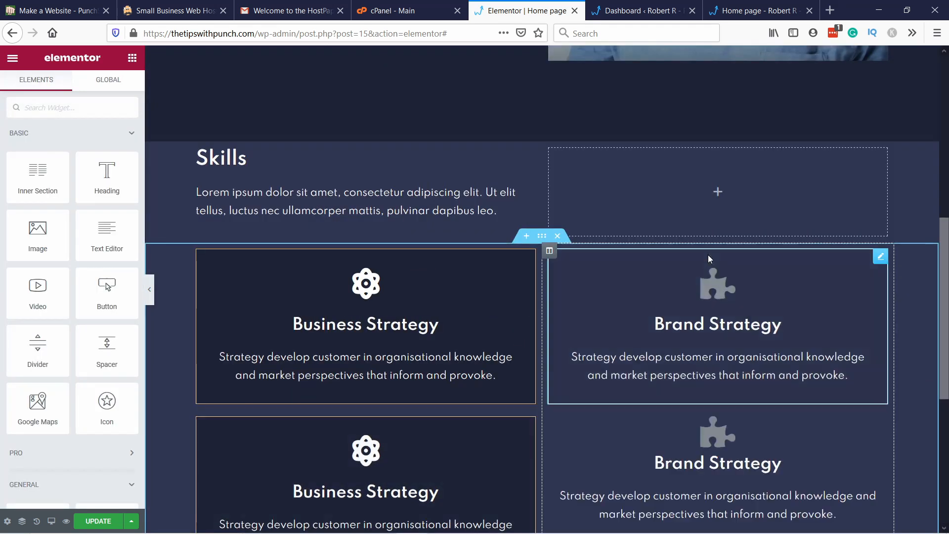
pyautogui.scroll(-5, 724, 230)
pyautogui.scroll(3, 546, 169)
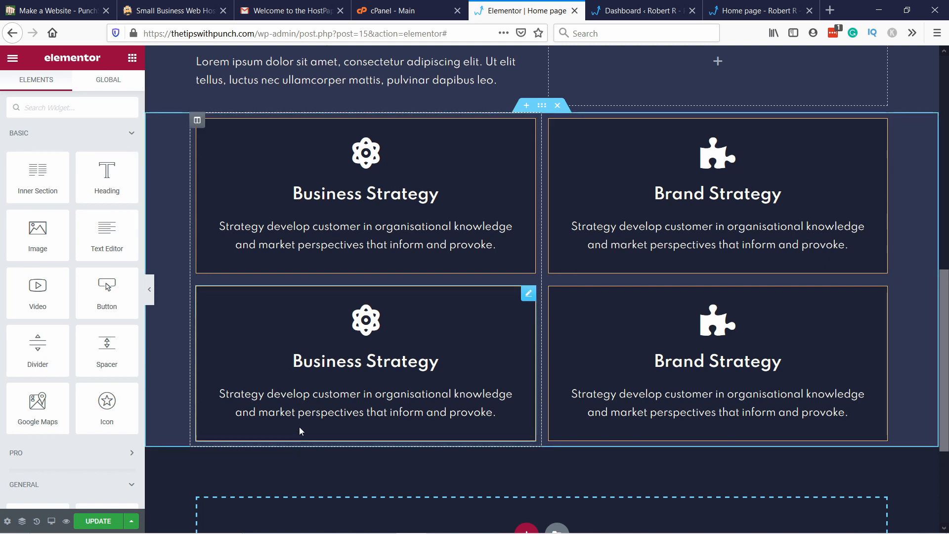
# Step: Restore the deleted column by reverting the edit history to the latest icon box duplication, and return to the widget list
pyautogui.click(37, 522)
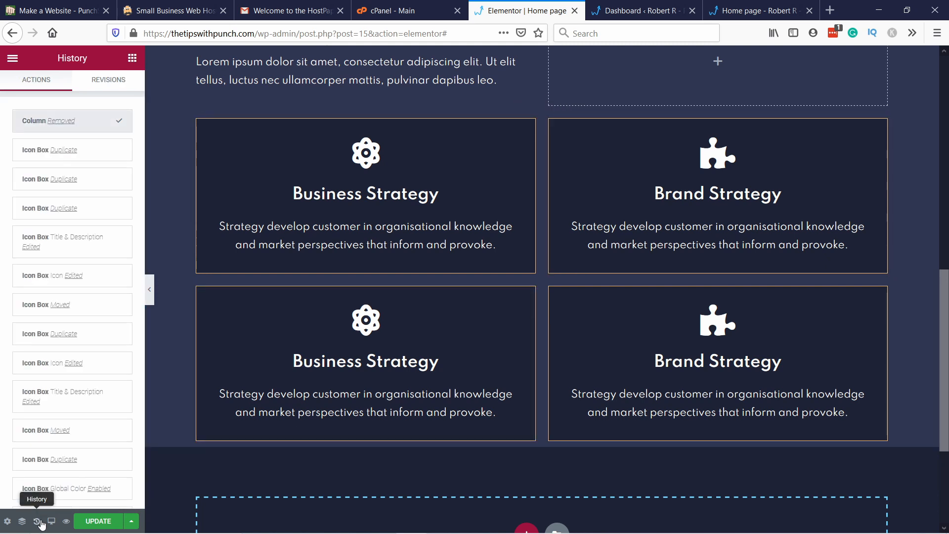
pyautogui.click(98, 151)
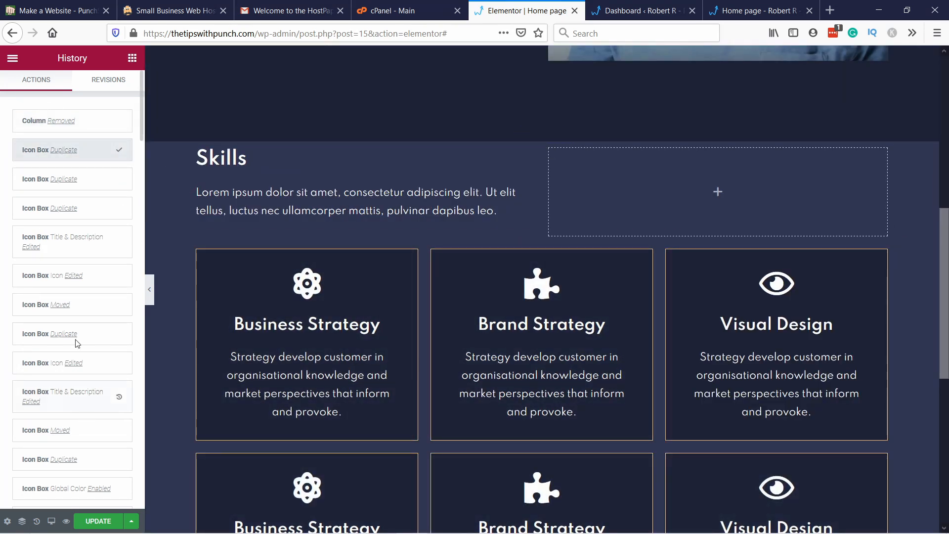
pyautogui.scroll(-6, 78, 344)
pyautogui.scroll(6, 64, 272)
pyautogui.click(18, 58)
pyautogui.click(19, 59)
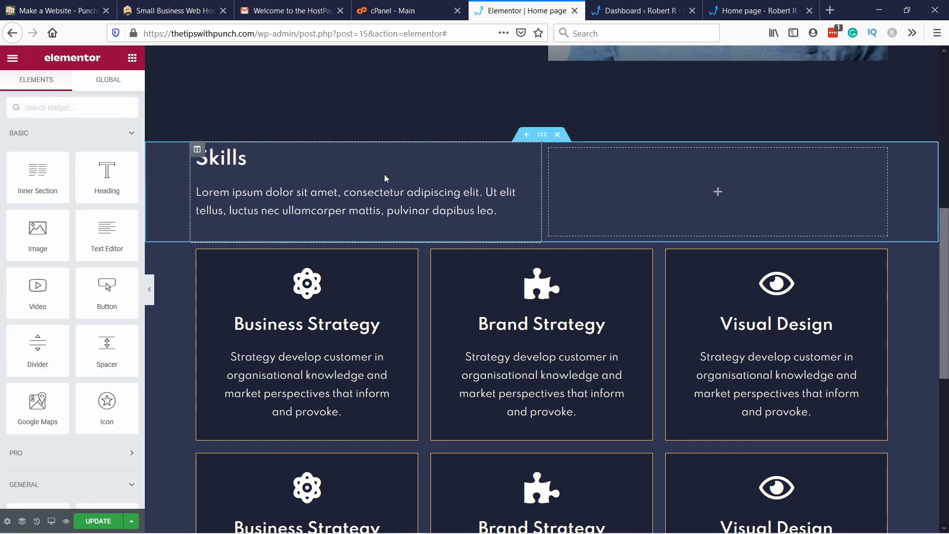
# Step: Save the home page with the two rows of skill icon boxes
pyautogui.scroll(-4, 211, 415)
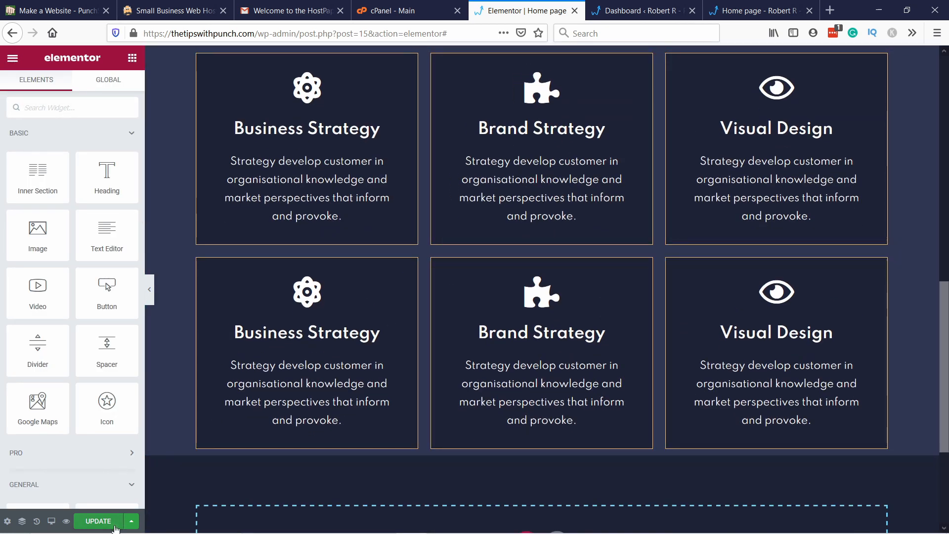
pyautogui.click(105, 522)
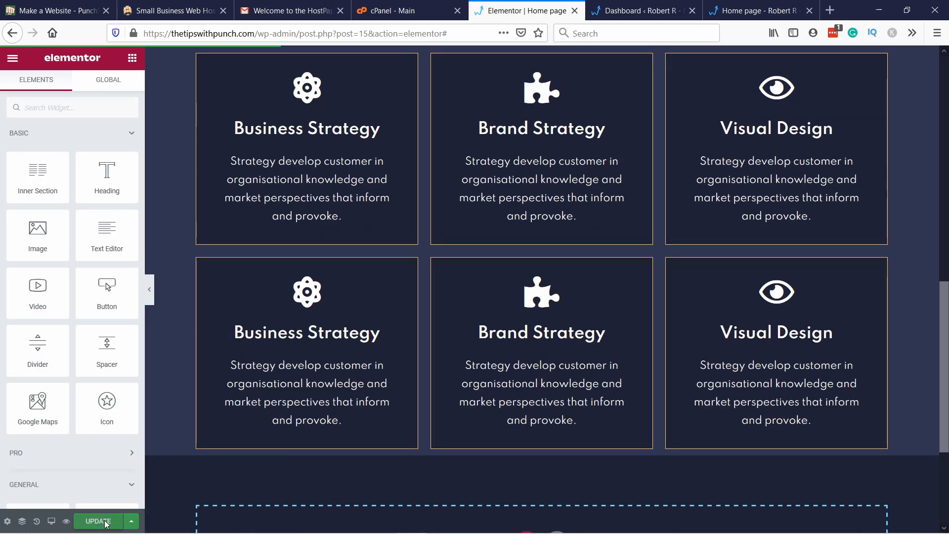
# Step: Set the padding of the hero section with the Download CV button to 120 px on all sides
pyautogui.scroll(3, 341, 210)
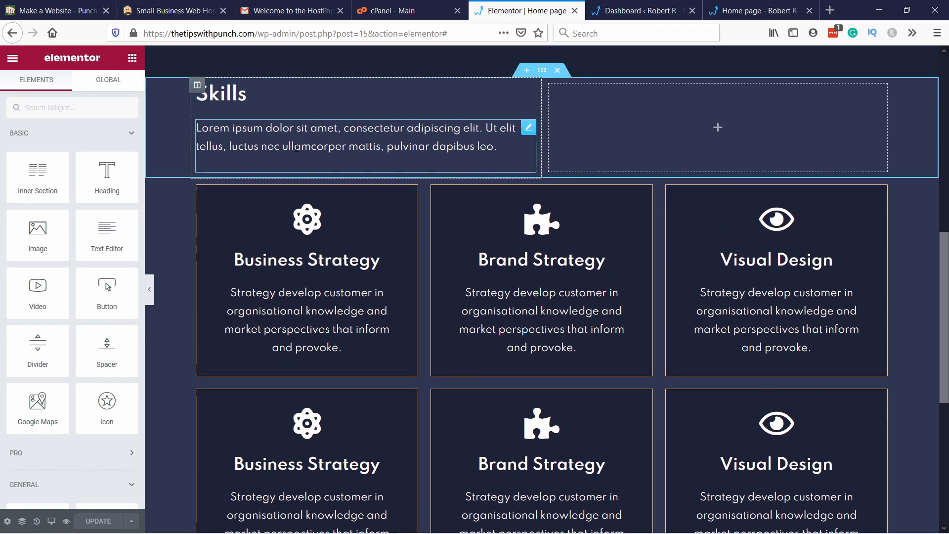
pyautogui.scroll(6, 315, 315)
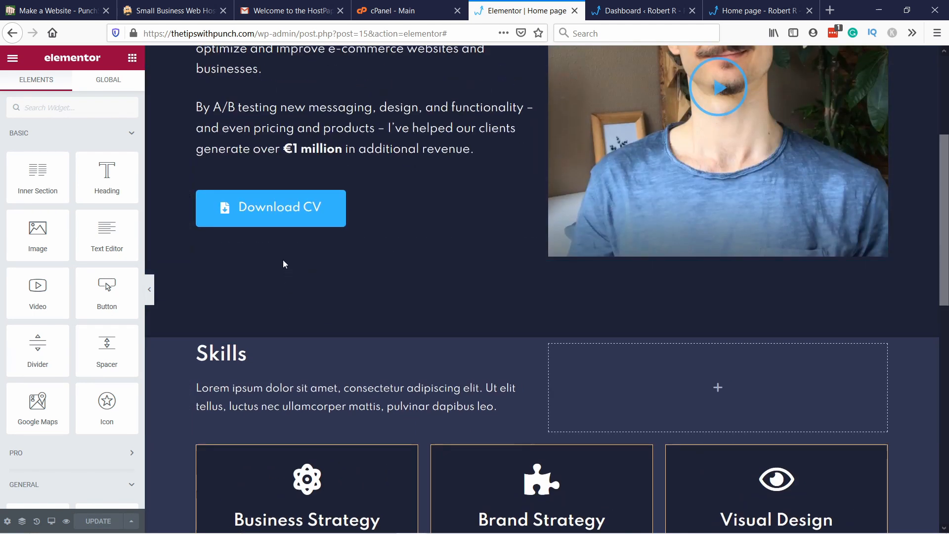
pyautogui.scroll(-2, 319, 275)
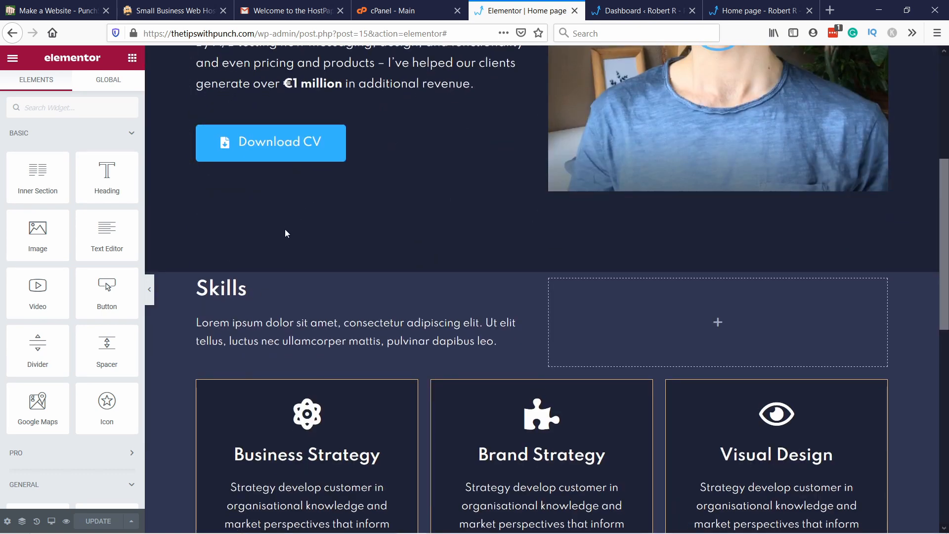
pyautogui.rightClick(234, 210)
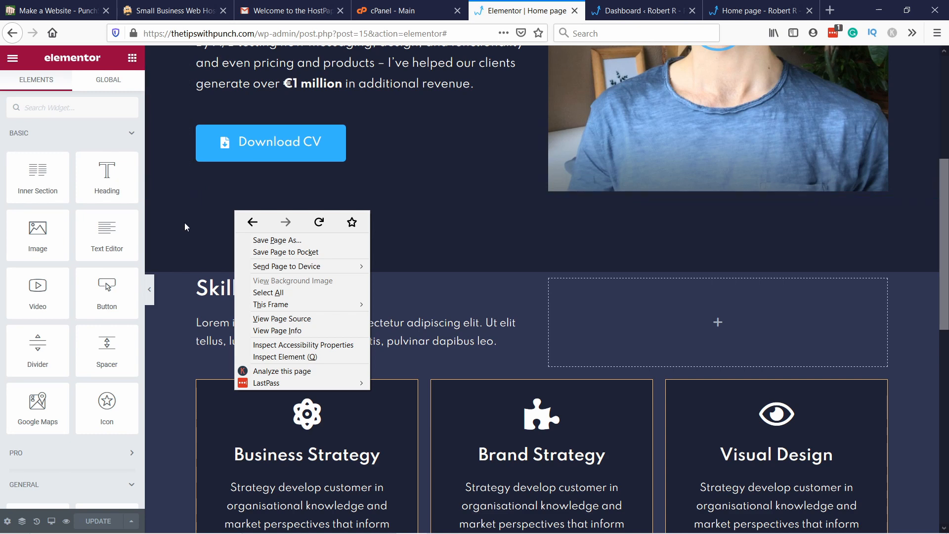
pyautogui.click(152, 161)
pyautogui.rightClick(153, 163)
pyautogui.click(177, 174)
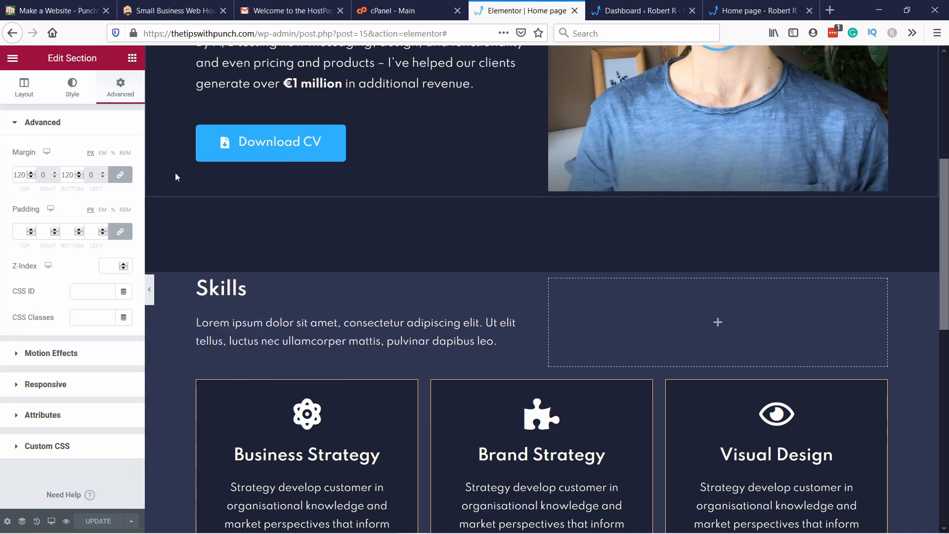
pyautogui.scroll(6, 509, 147)
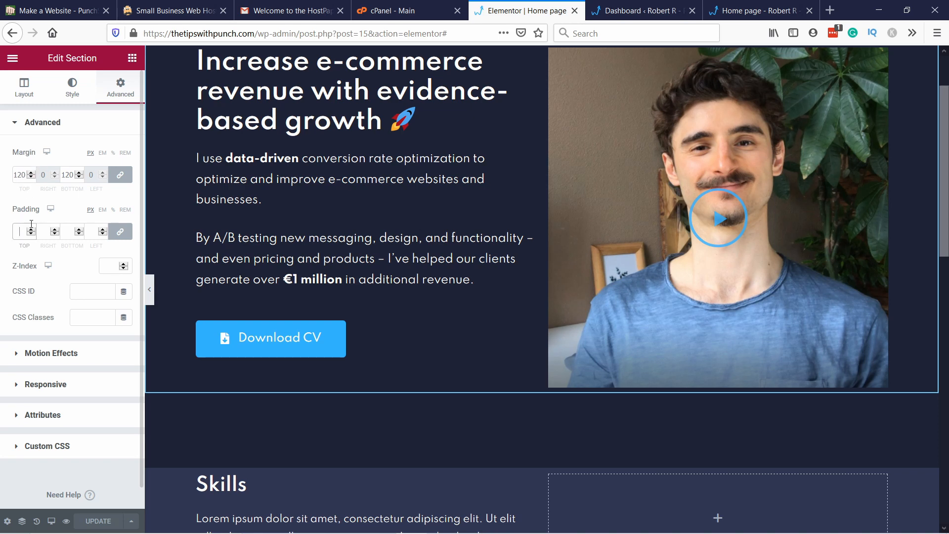
pyautogui.write('120')
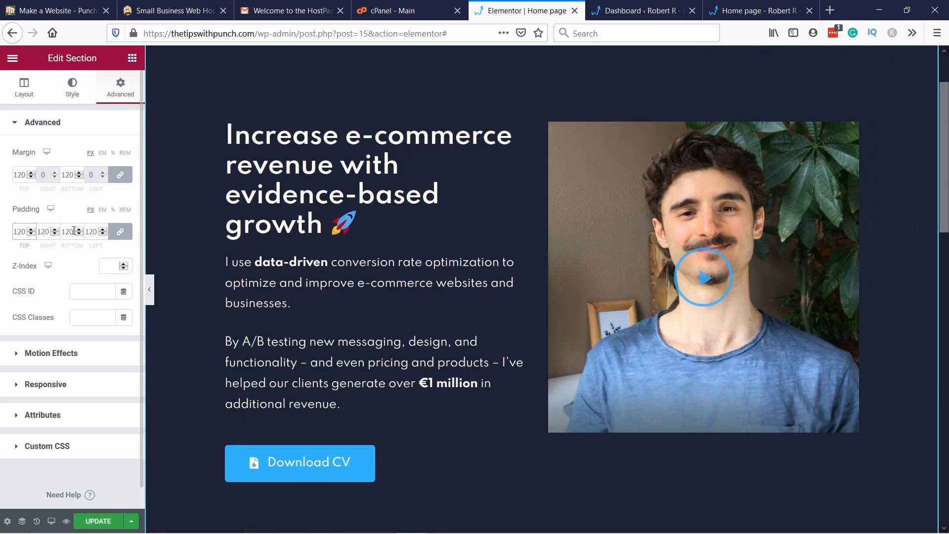
# Step: Unlink the hero section's padding values and set the right and left padding to 0
pyautogui.click(120, 232)
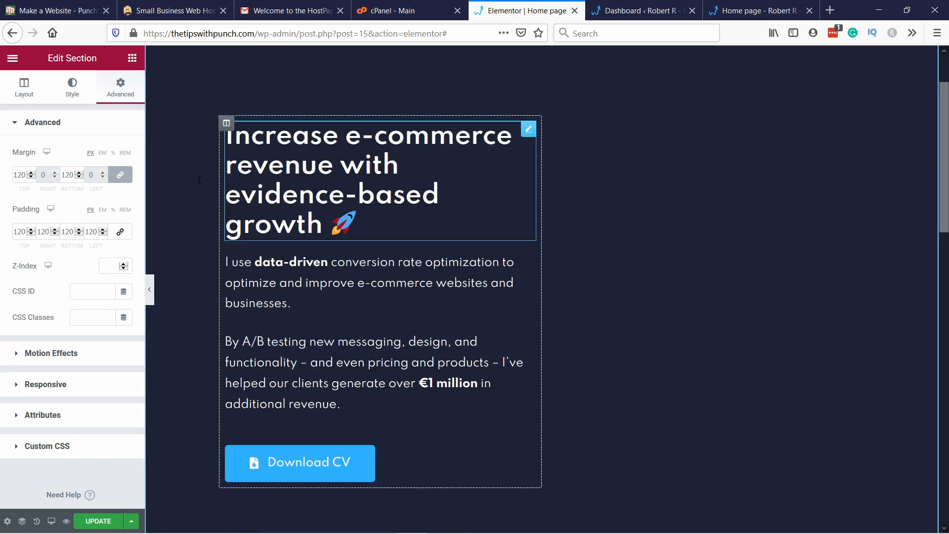
pyautogui.click(40, 231)
pyautogui.write('0')
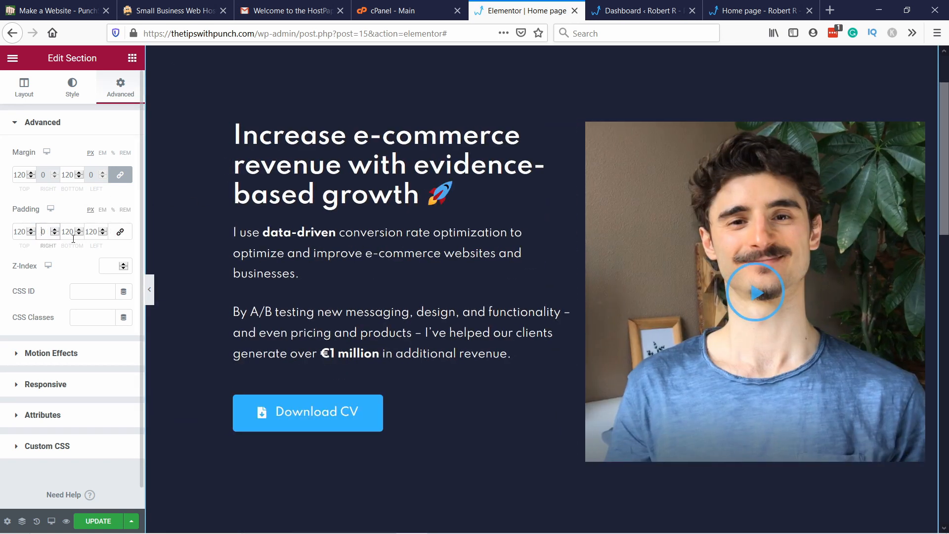
pyautogui.click(96, 232)
pyautogui.write('0')
# Step: Set the hero section's top and bottom margins to 0
pyautogui.scroll(-4, 470, 307)
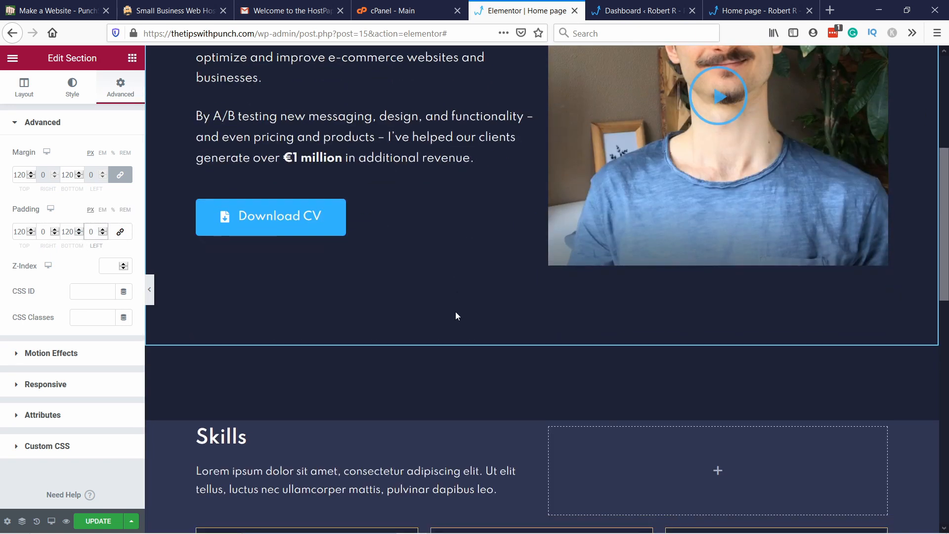
pyautogui.moveTo(25, 175); pyautogui.dragTo(2, 177)
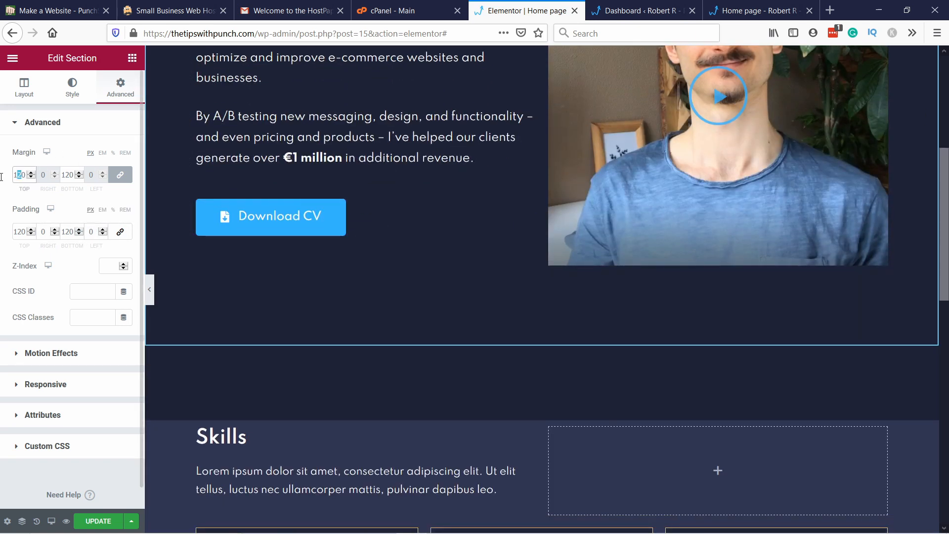
pyautogui.write('0')
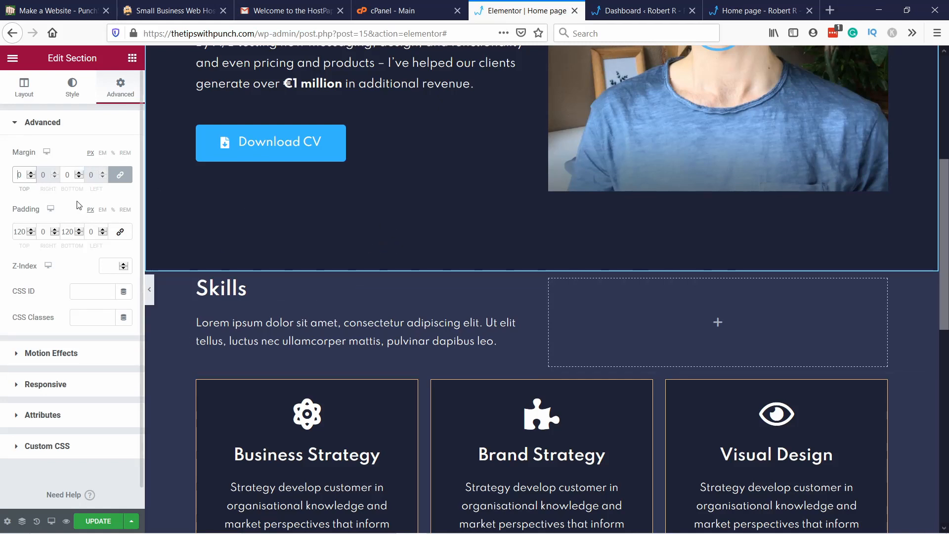
# Step: Add a Mountains shape divider to the bottom of the hero section in the BG support global color
pyautogui.click(73, 87)
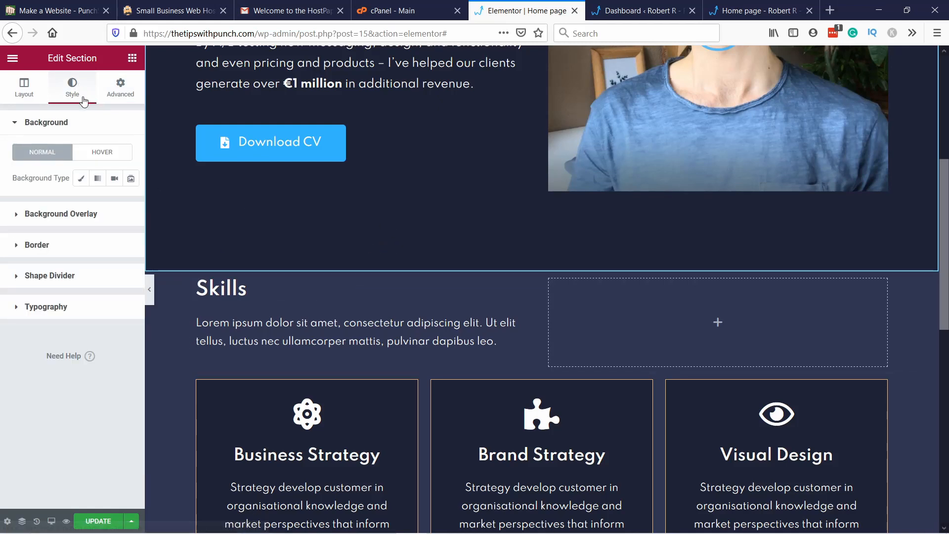
pyautogui.click(42, 276)
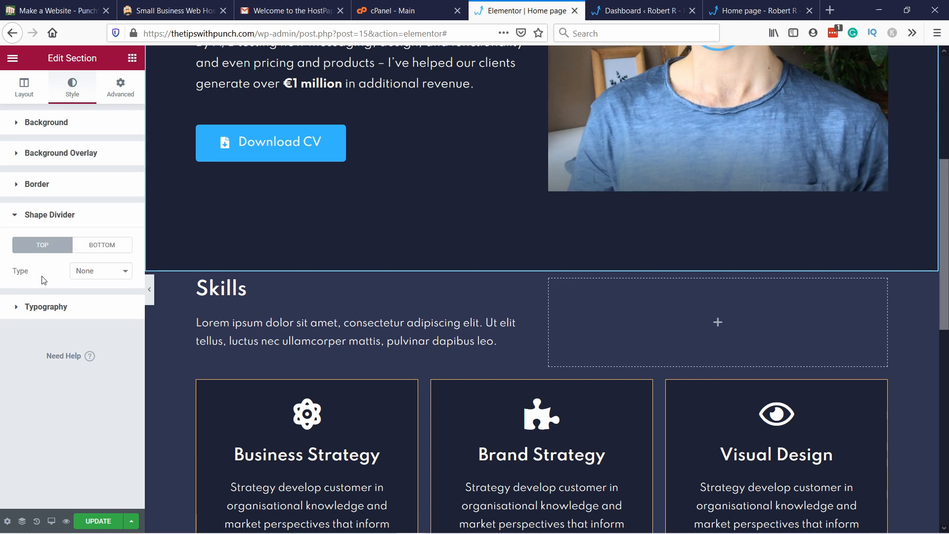
pyautogui.click(99, 247)
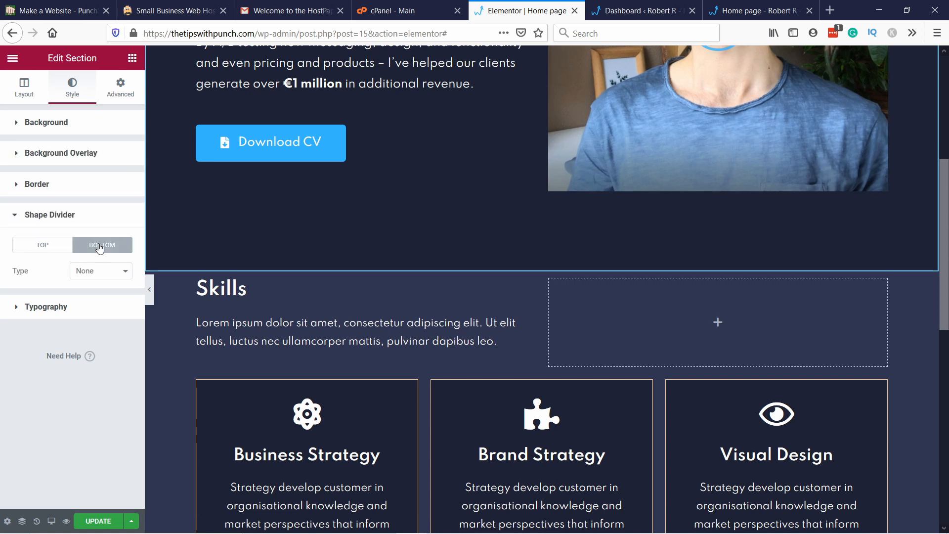
pyautogui.click(114, 275)
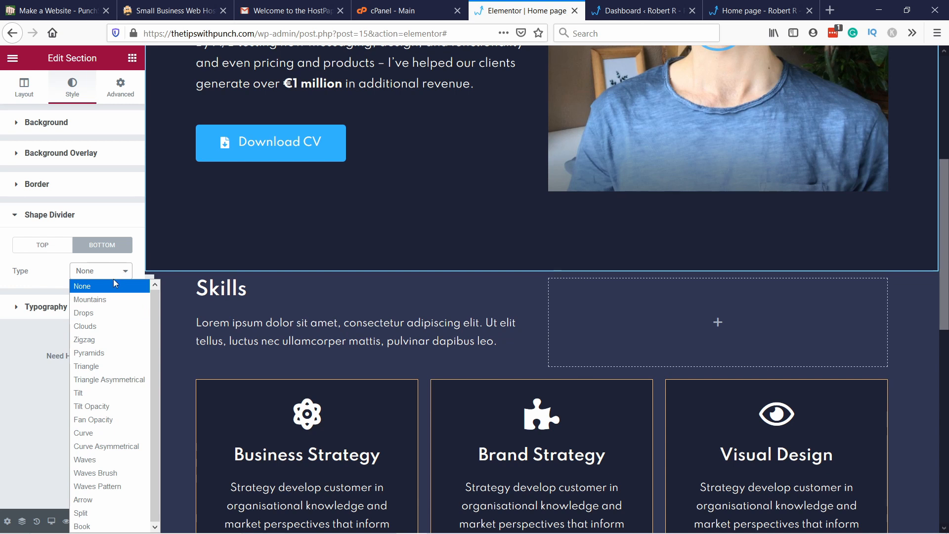
pyautogui.click(95, 300)
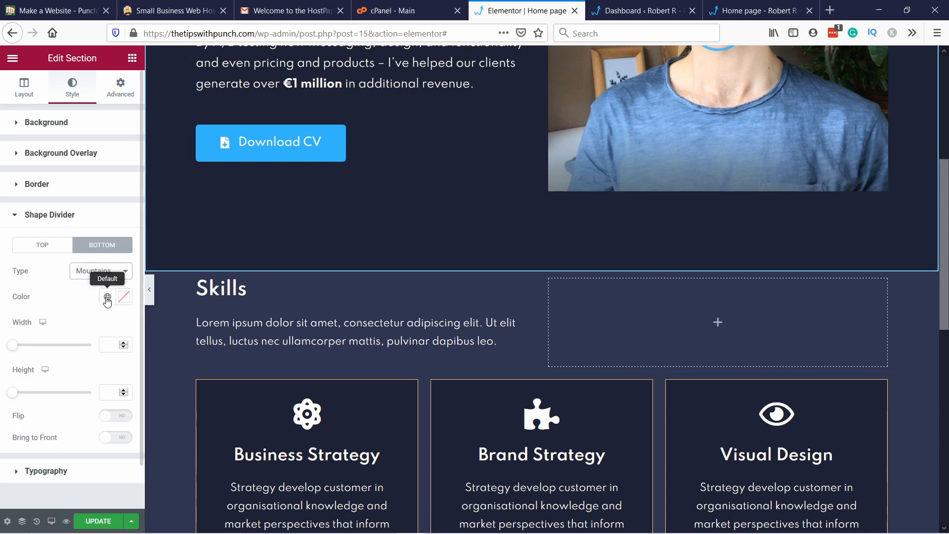
pyautogui.click(108, 298)
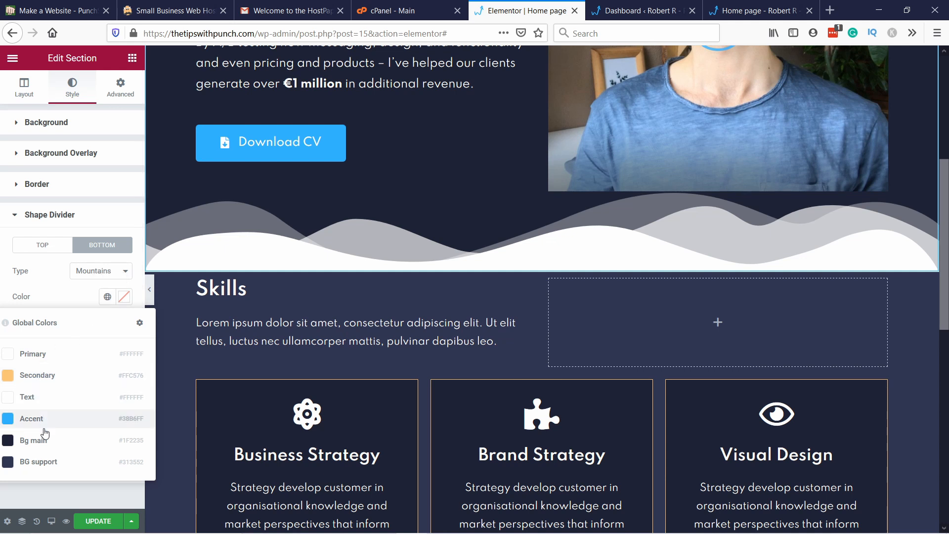
pyautogui.click(52, 463)
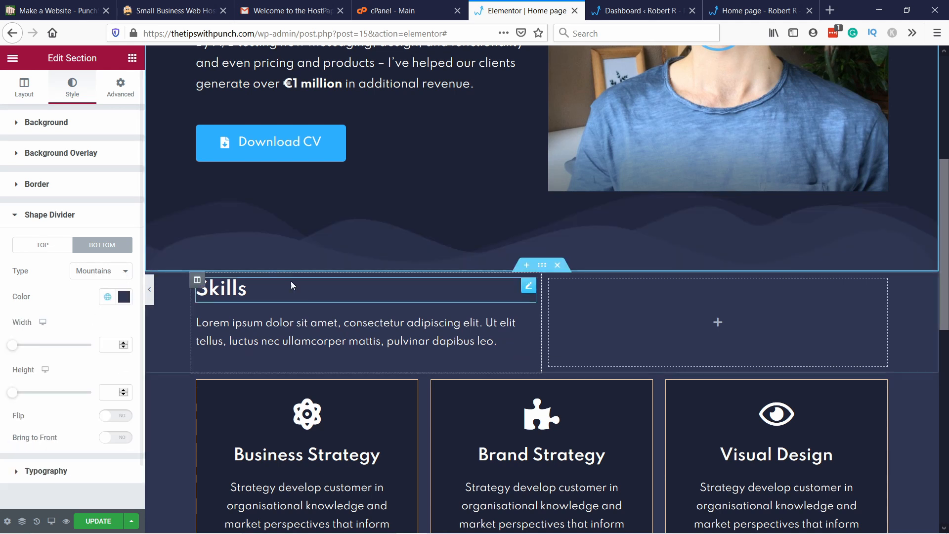
# Step: Try the Drops, Clouds and Fan Opacity types for the hero section's bottom shape divider
pyautogui.scroll(-1, 489, 188)
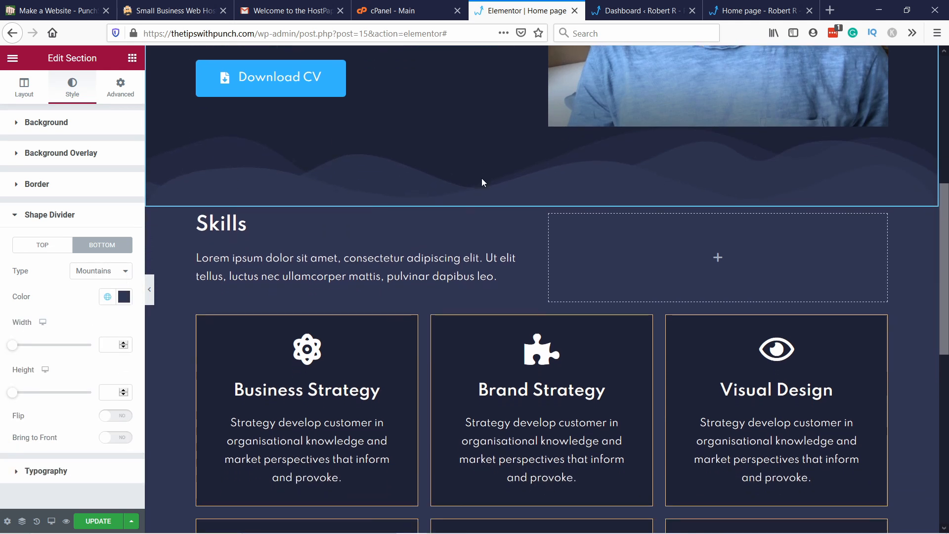
pyautogui.scroll(1, 279, 202)
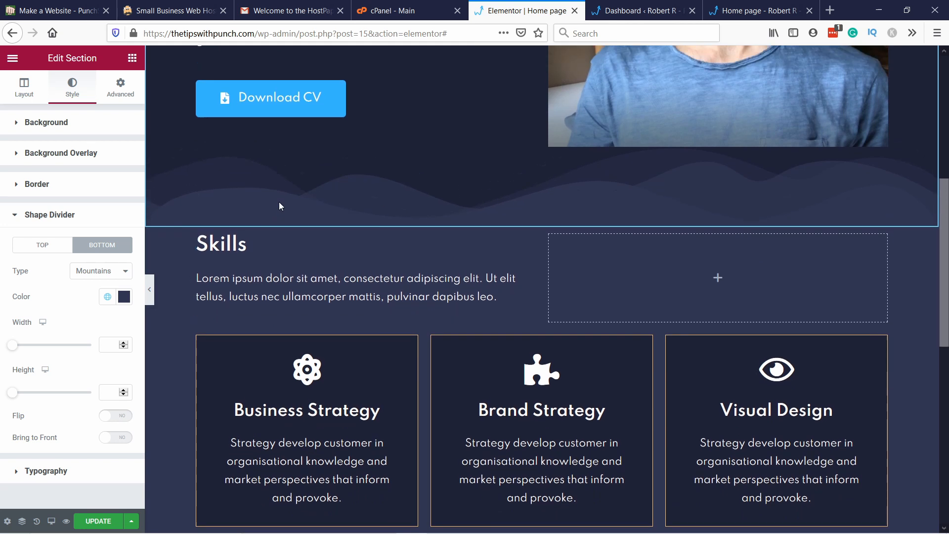
pyautogui.click(119, 274)
pyautogui.click(97, 312)
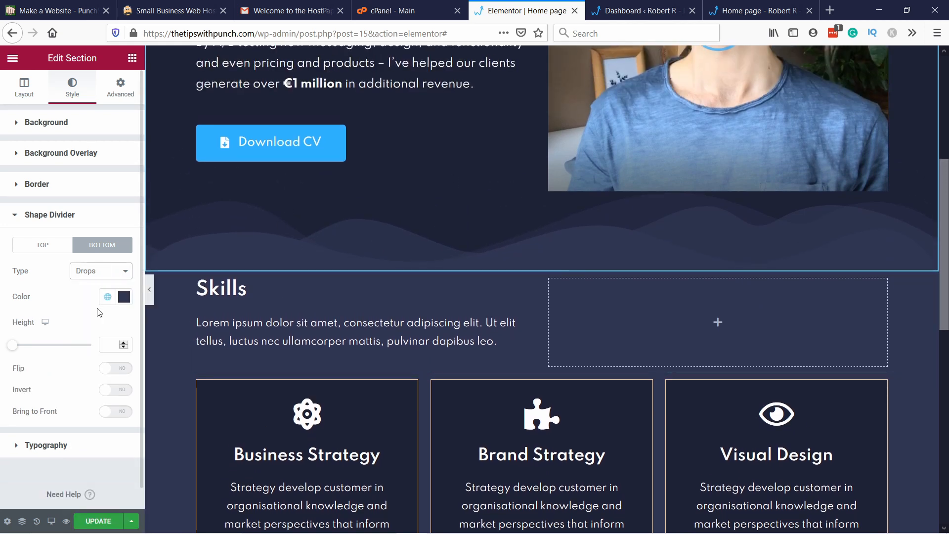
pyautogui.click(94, 271)
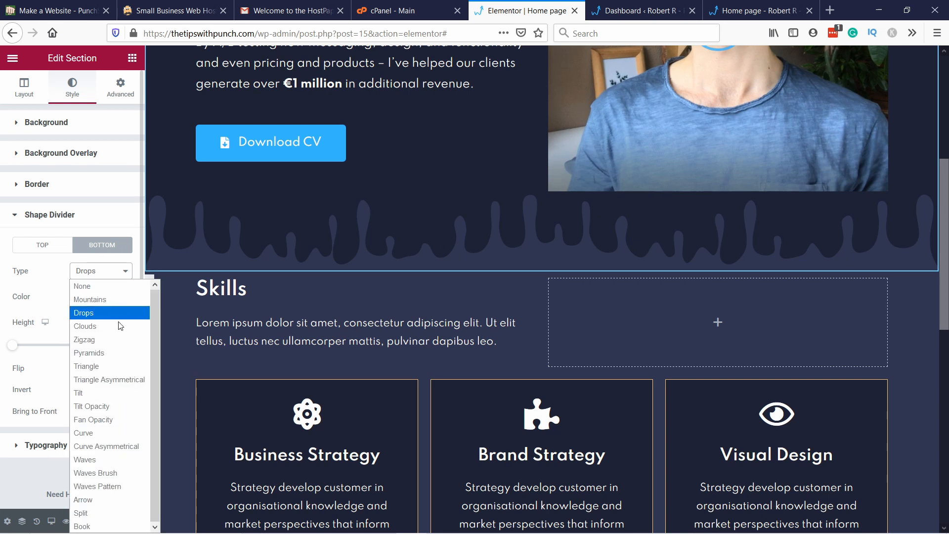
pyautogui.click(117, 325)
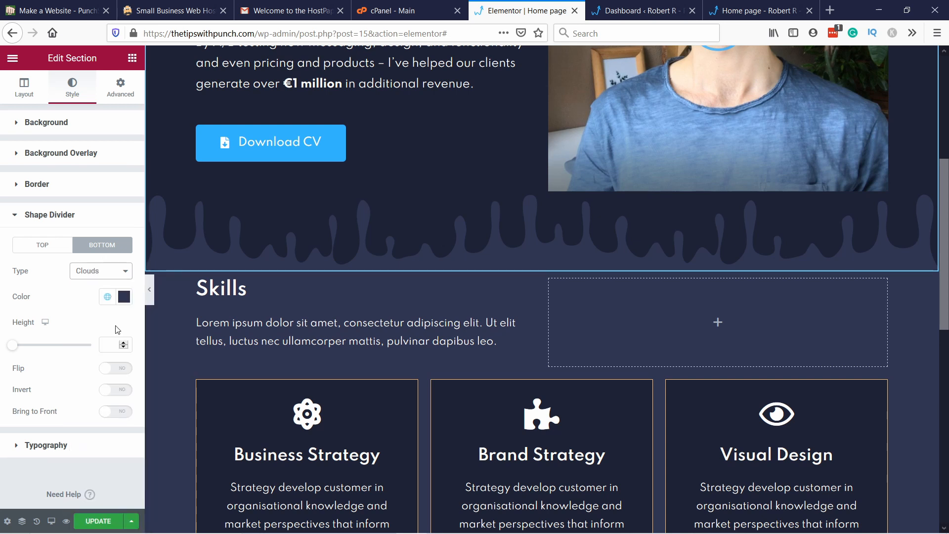
pyautogui.click(103, 271)
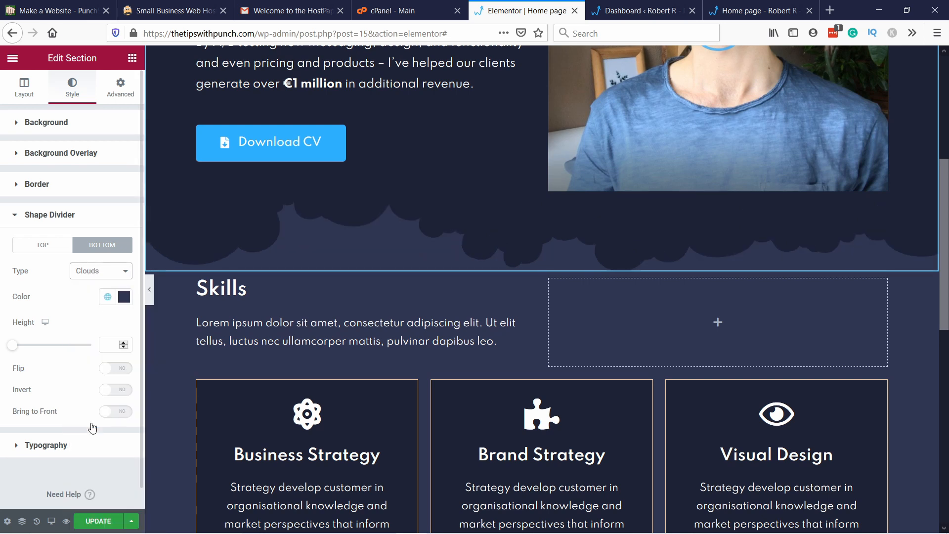
pyautogui.click(93, 421)
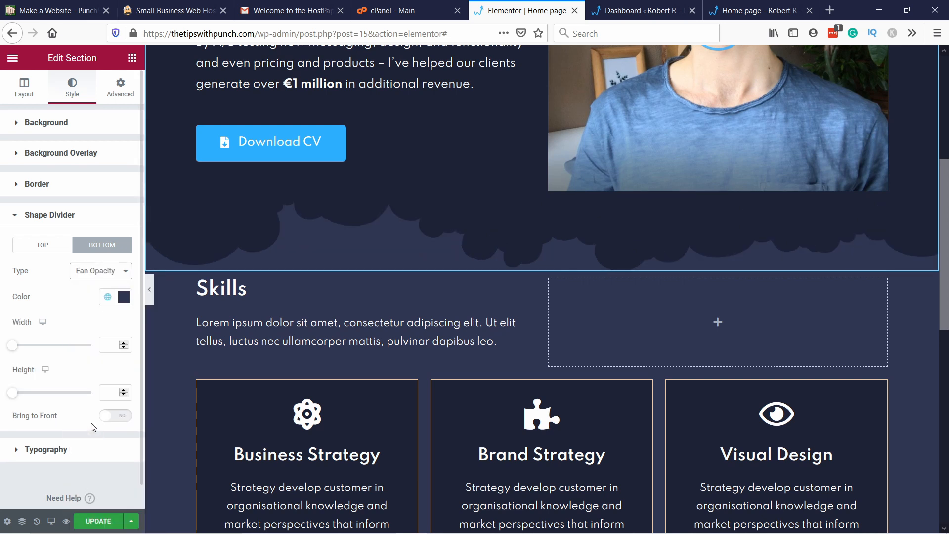
# Step: Set the hero section's bottom shape divider type to Clouds
pyautogui.click(87, 273)
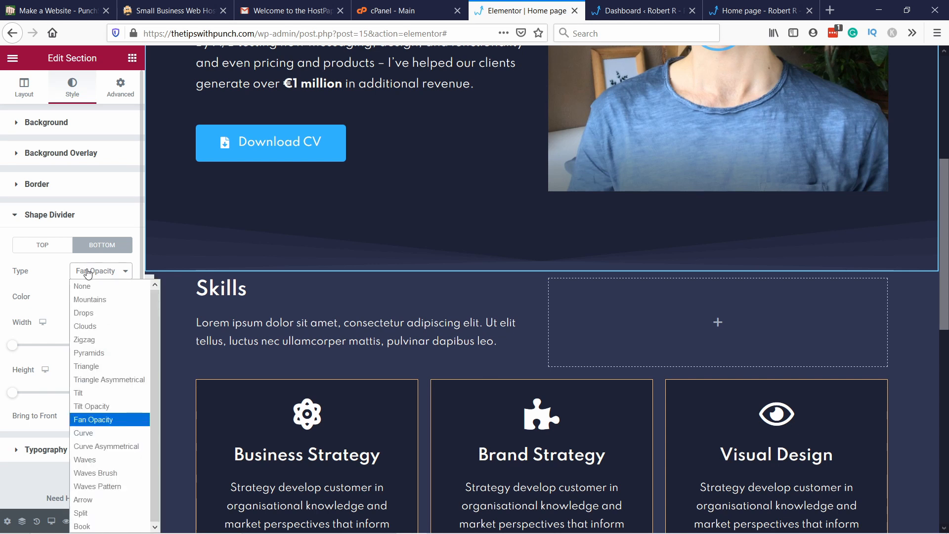
pyautogui.click(100, 326)
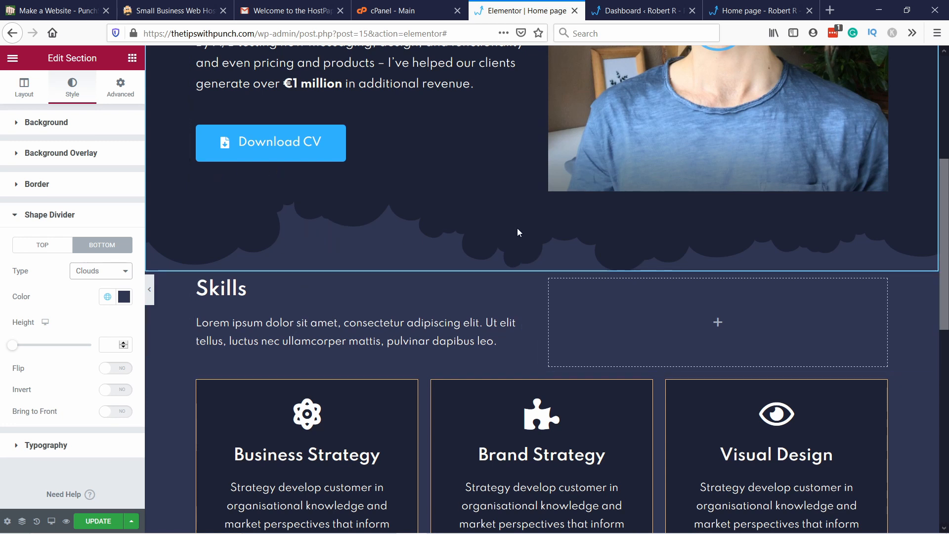
# Step: Try inverting the hero section's bottom Clouds shape divider, and turn the inversion back off
pyautogui.click(112, 394)
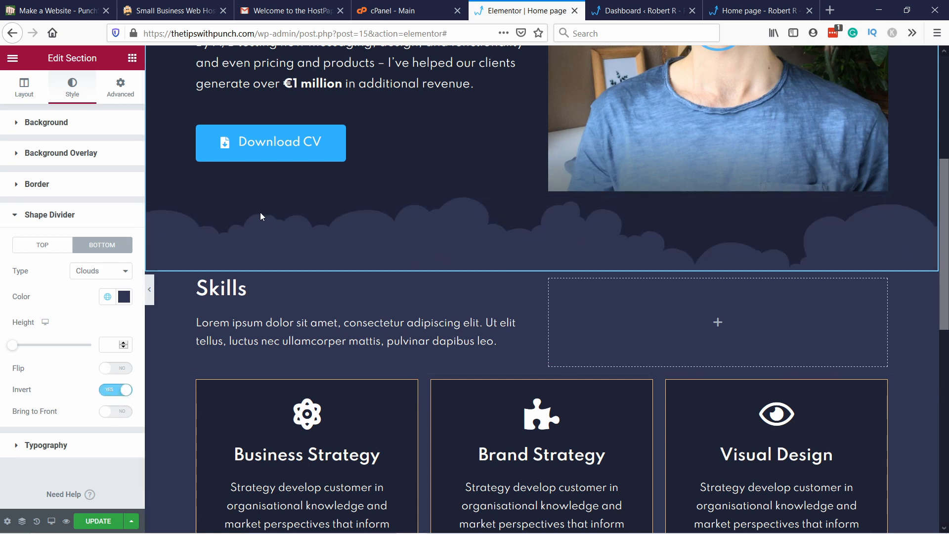
pyautogui.click(116, 390)
pyautogui.rightClick(117, 389)
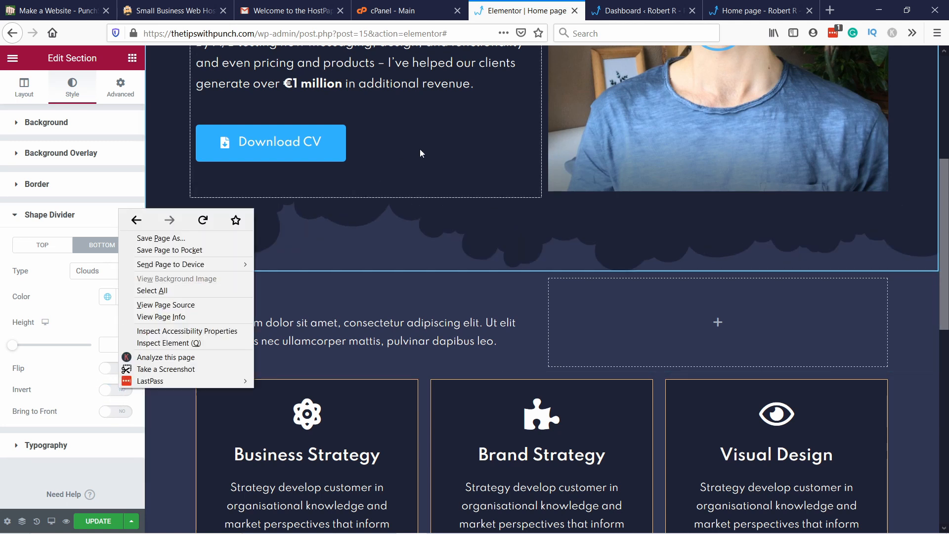
pyautogui.click(396, 222)
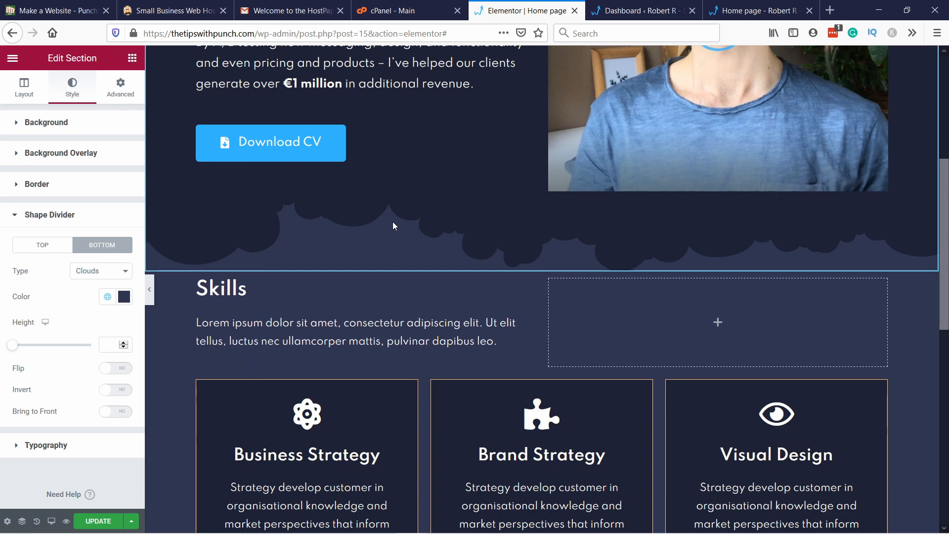
# Step: Unlink the padding values of the section holding the skill cards and set its bottom padding to 120 px
pyautogui.scroll(3, 257, 349)
pyautogui.scroll(-12, 257, 349)
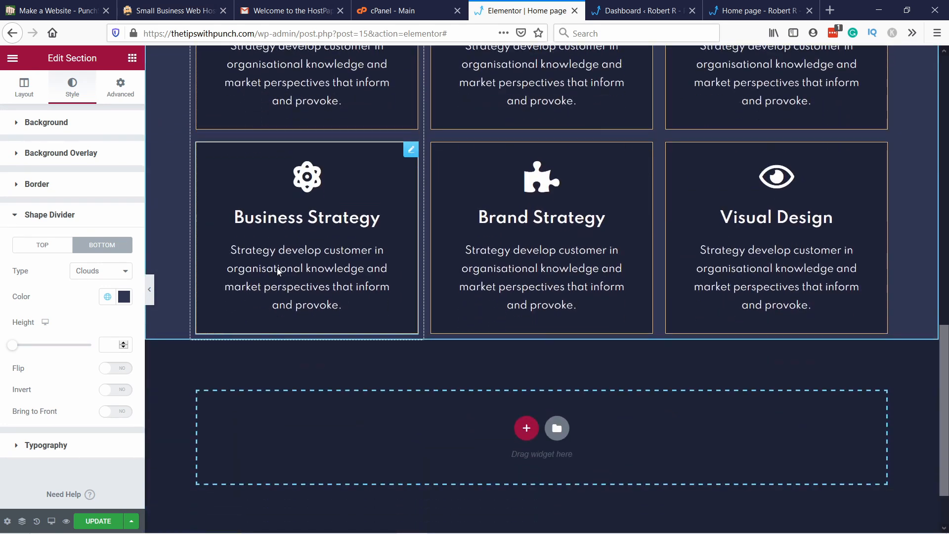
pyautogui.scroll(2, 182, 152)
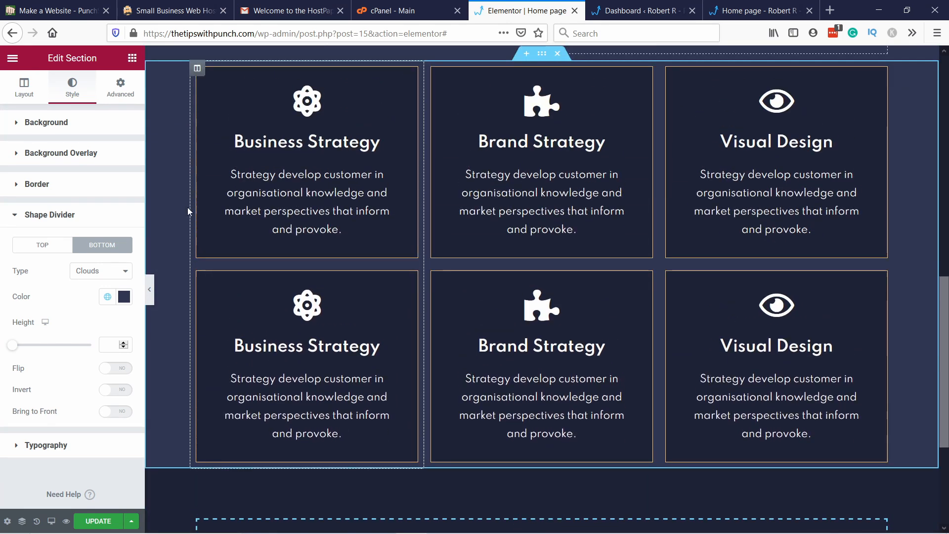
pyautogui.scroll(-1, 182, 152)
pyautogui.rightClick(164, 154)
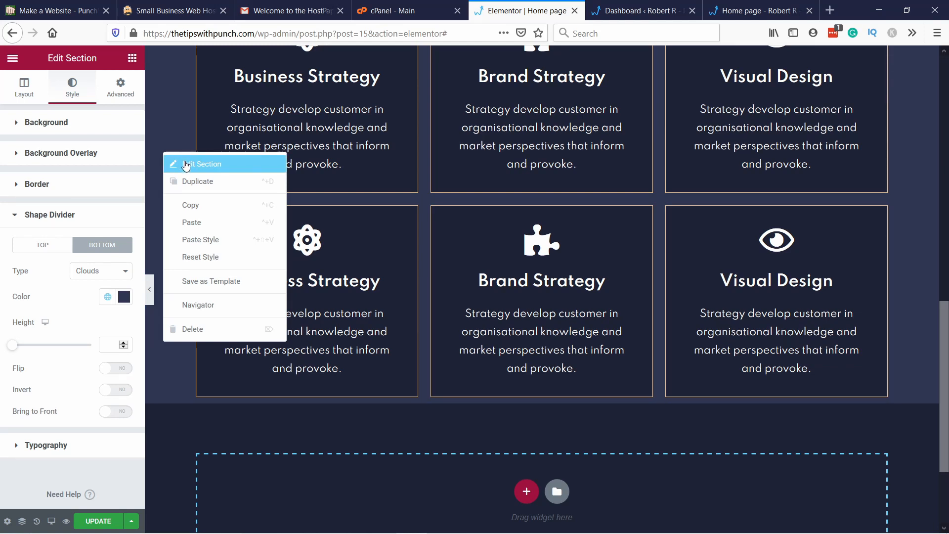
pyautogui.click(187, 165)
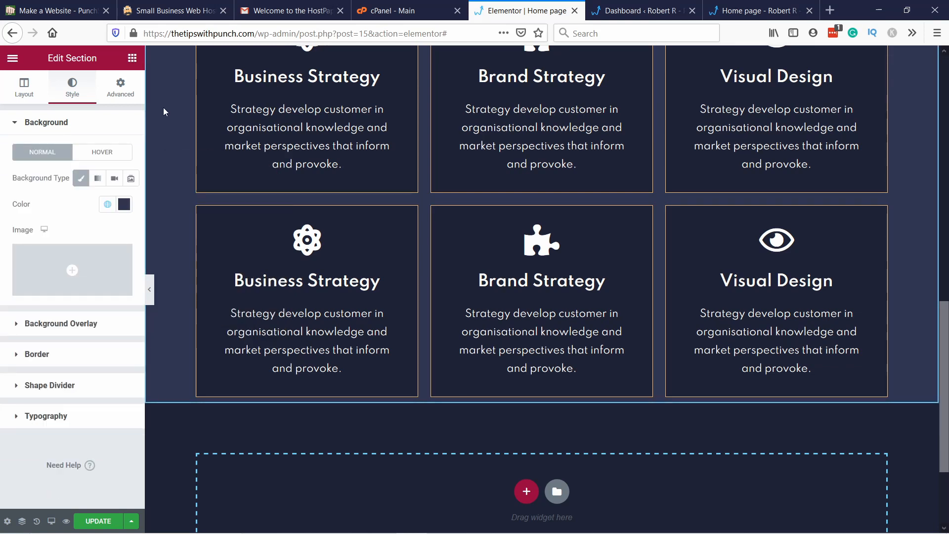
pyautogui.click(123, 85)
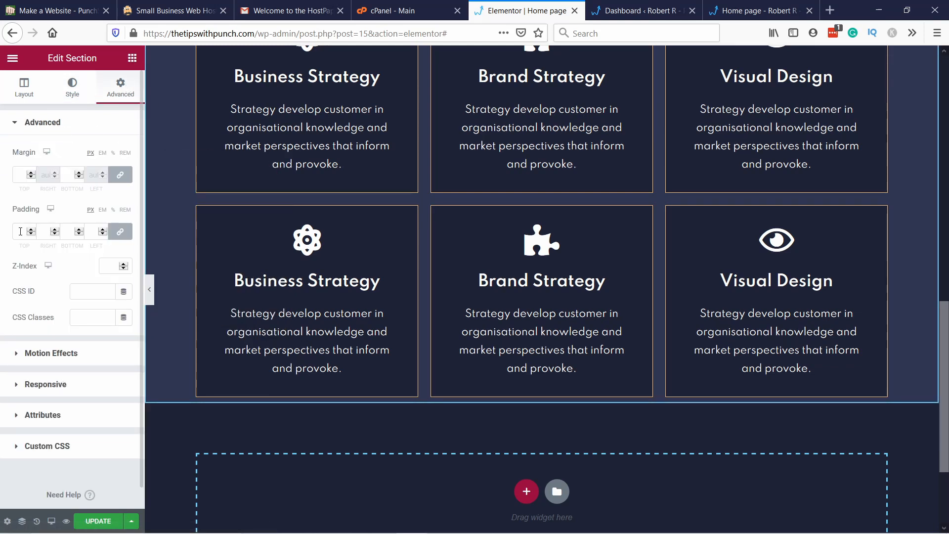
pyautogui.scroll(5, 230, 248)
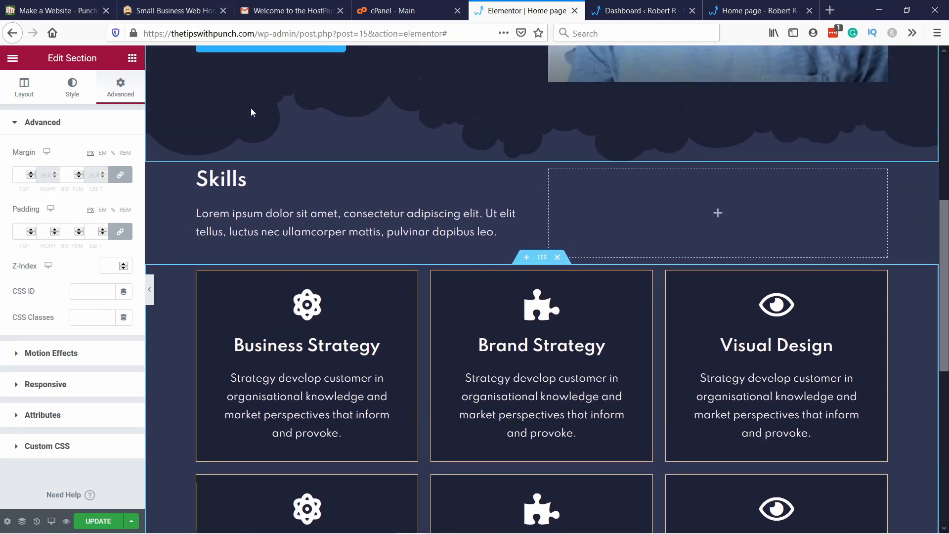
pyautogui.scroll(1, 251, 111)
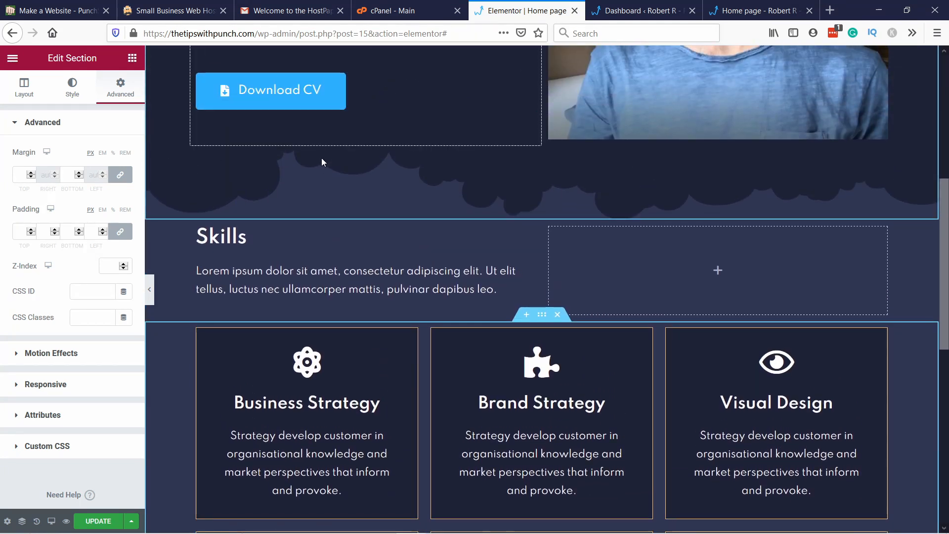
pyautogui.scroll(-9, 317, 225)
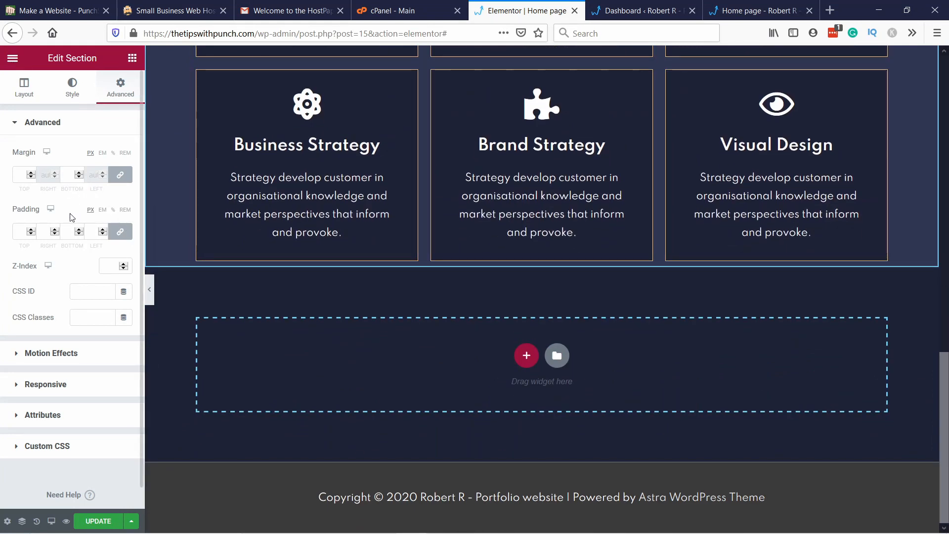
pyautogui.click(119, 232)
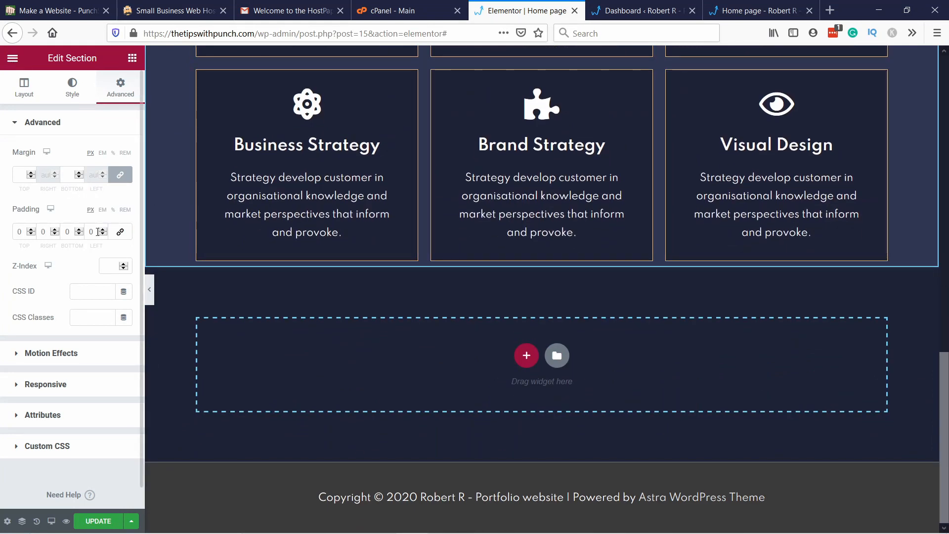
pyautogui.click(68, 232)
pyautogui.write('60')
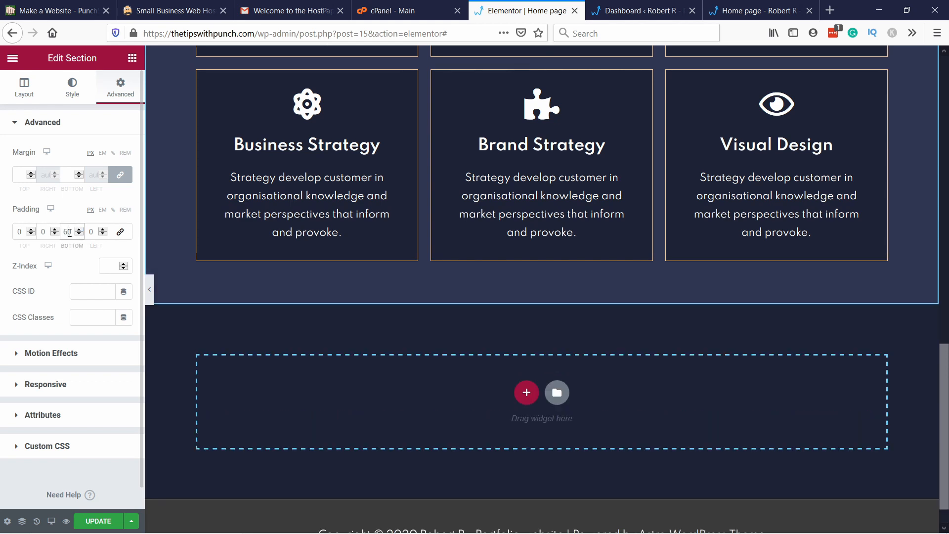
pyautogui.doubleClick(69, 232)
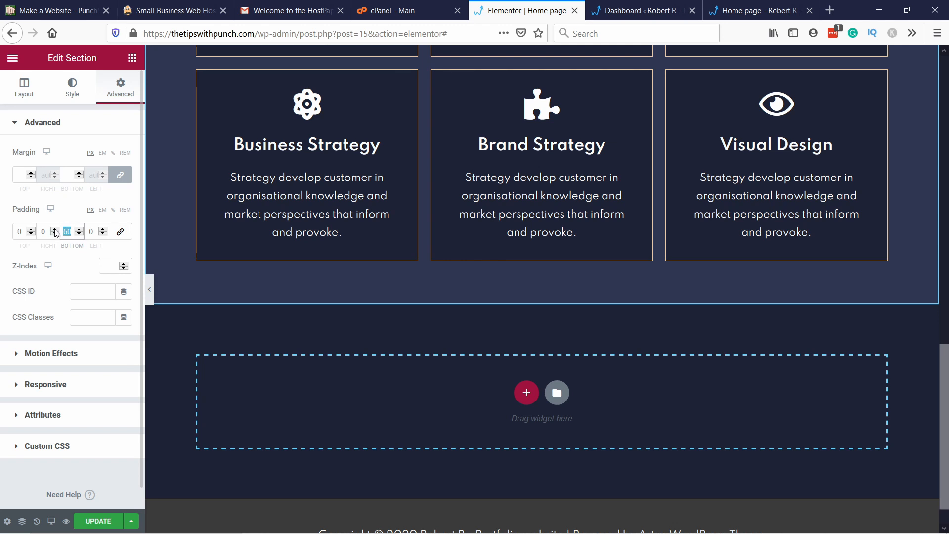
pyautogui.write('120')
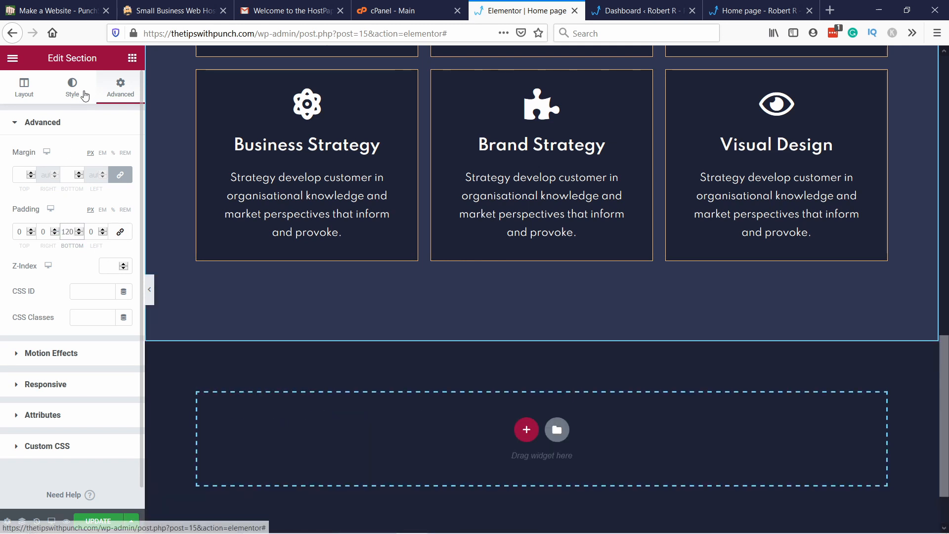
# Step: Add a Clouds shape divider to the bottom of the skill cards section in the Bg main global color
pyautogui.click(79, 90)
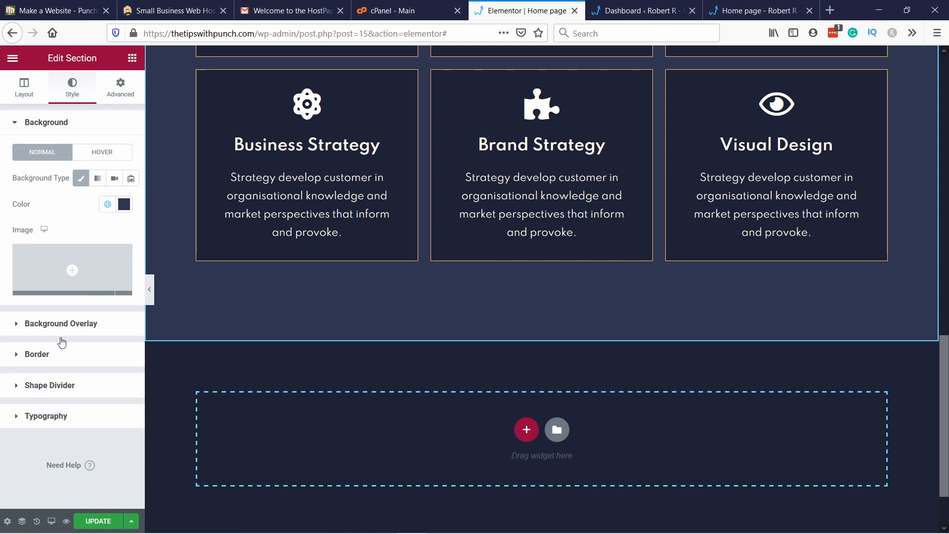
pyautogui.click(57, 386)
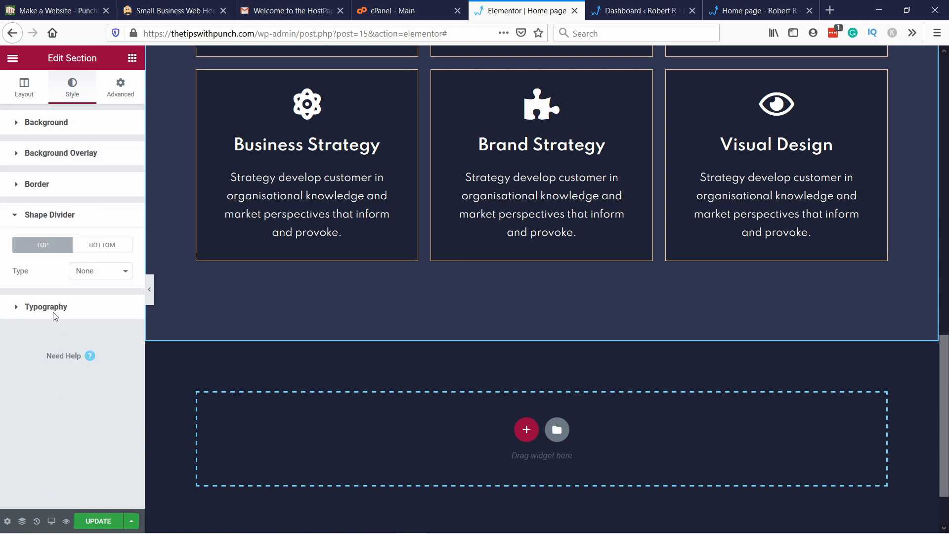
pyautogui.click(98, 251)
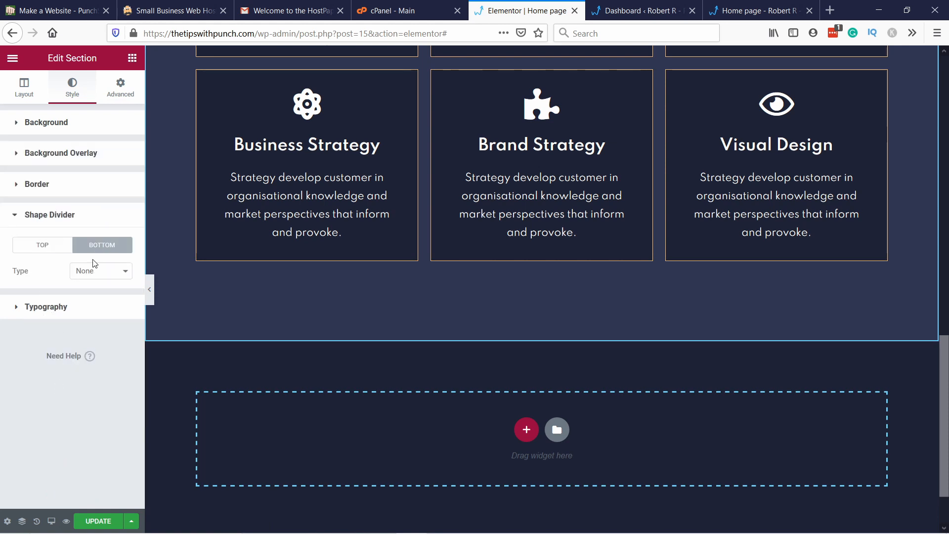
pyautogui.click(96, 277)
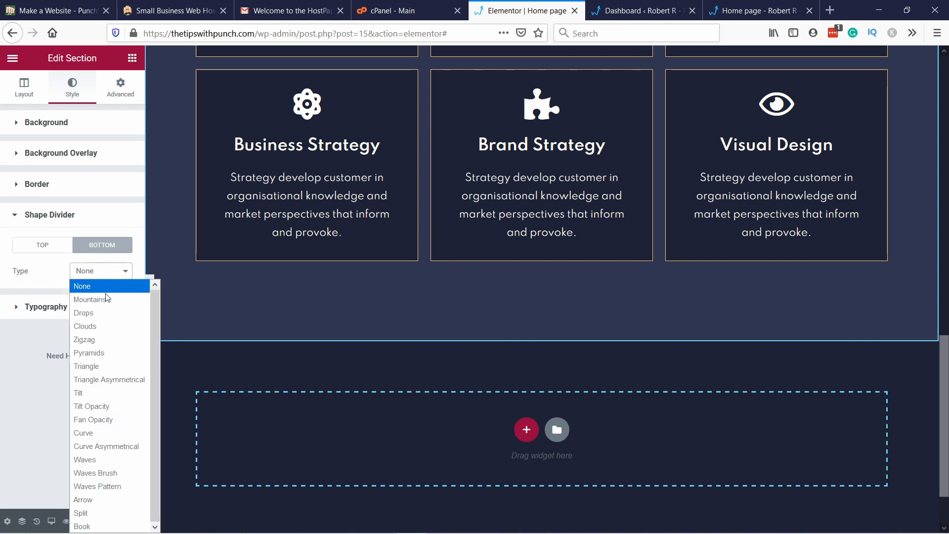
pyautogui.click(85, 326)
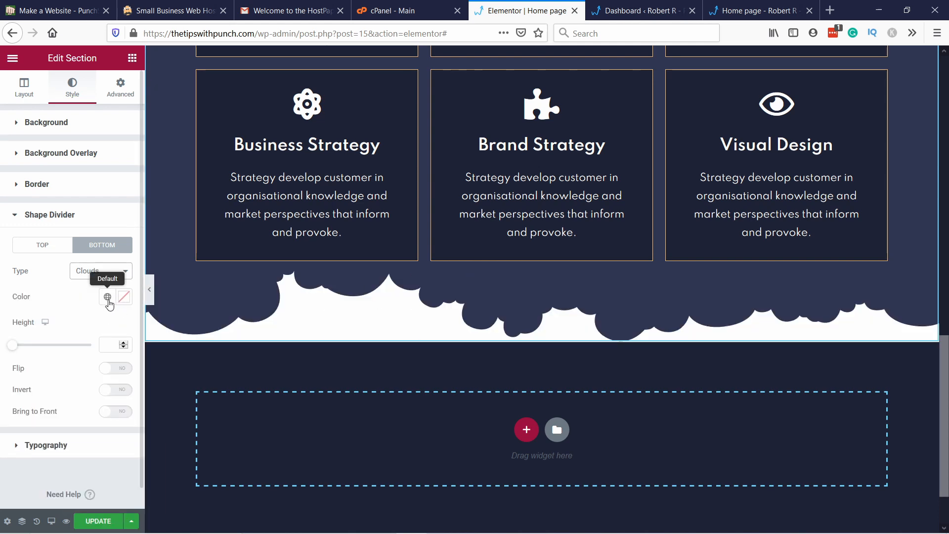
pyautogui.click(107, 297)
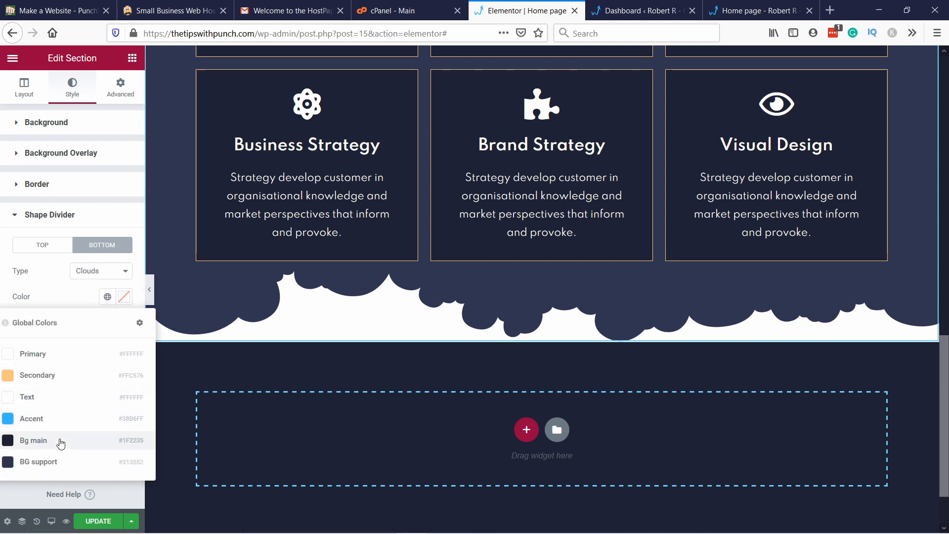
pyautogui.click(60, 441)
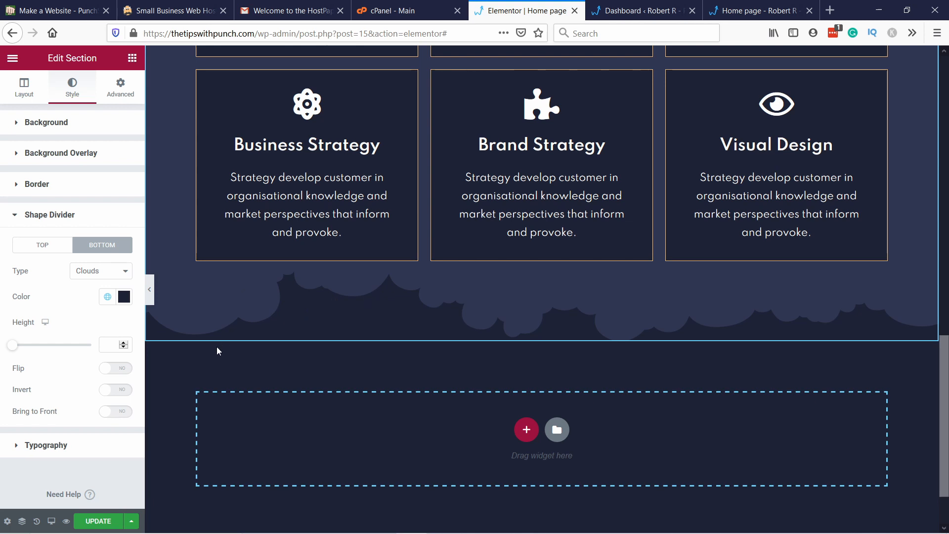
# Step: Update the page and reload the live home page at thetipswithpunch.com
pyautogui.click(97, 521)
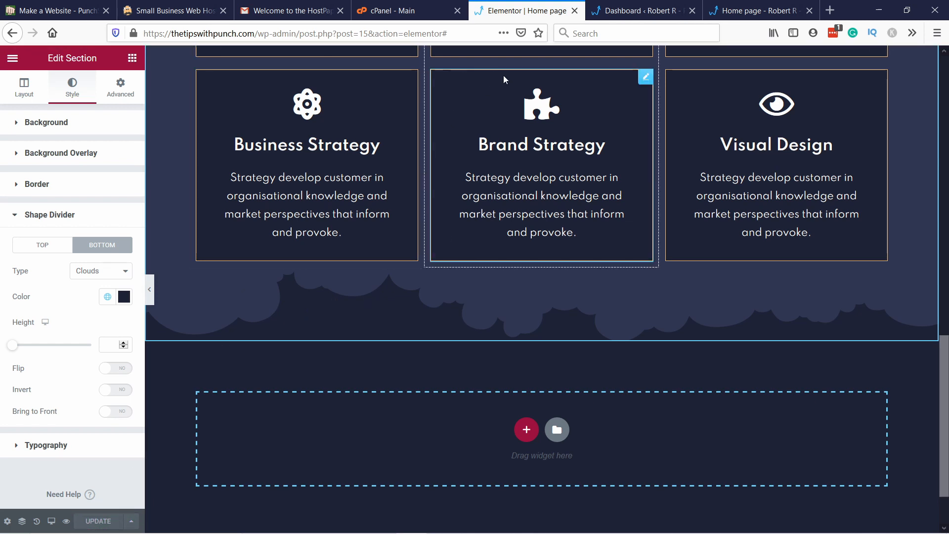
pyautogui.click(616, 14)
pyautogui.click(712, 11)
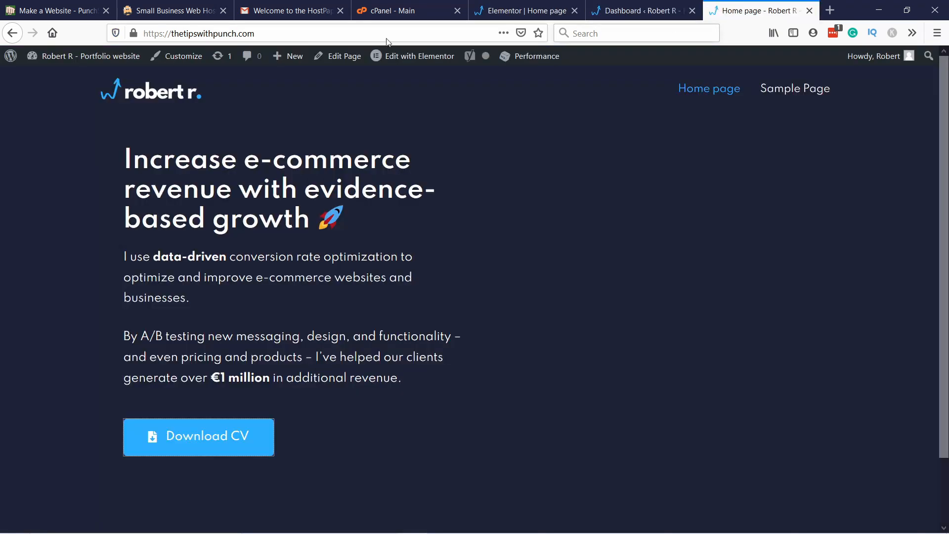
pyautogui.click(302, 35)
pyautogui.press('Escape')
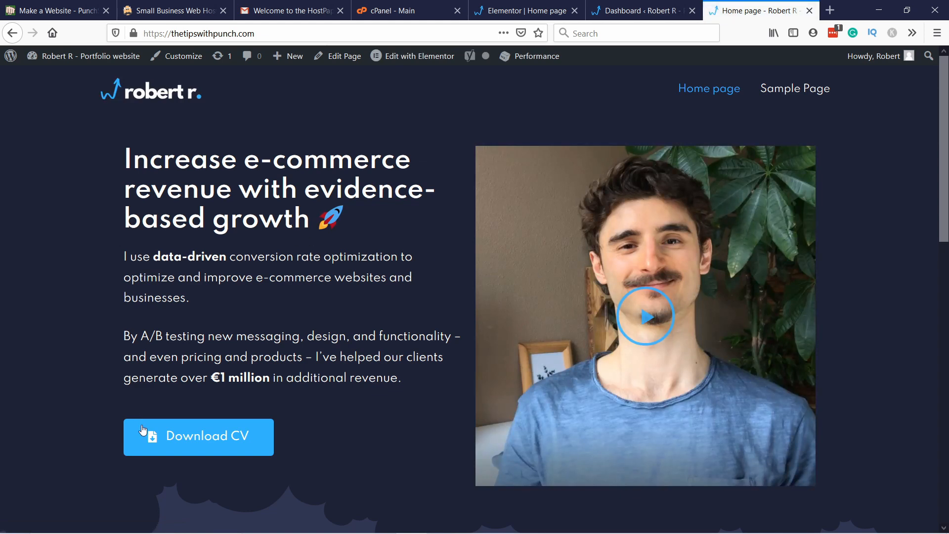
# Step: Check the hero video popup, both Clouds dividers and the skill cards on the live home page down to the footer
pyautogui.click(652, 312)
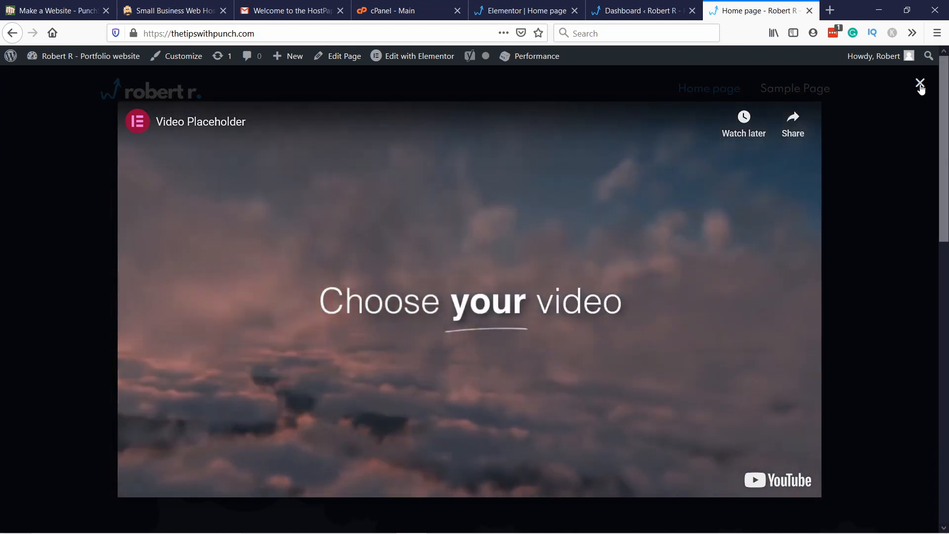
pyautogui.click(921, 85)
pyautogui.scroll(-6, 494, 163)
pyautogui.scroll(2, 259, 167)
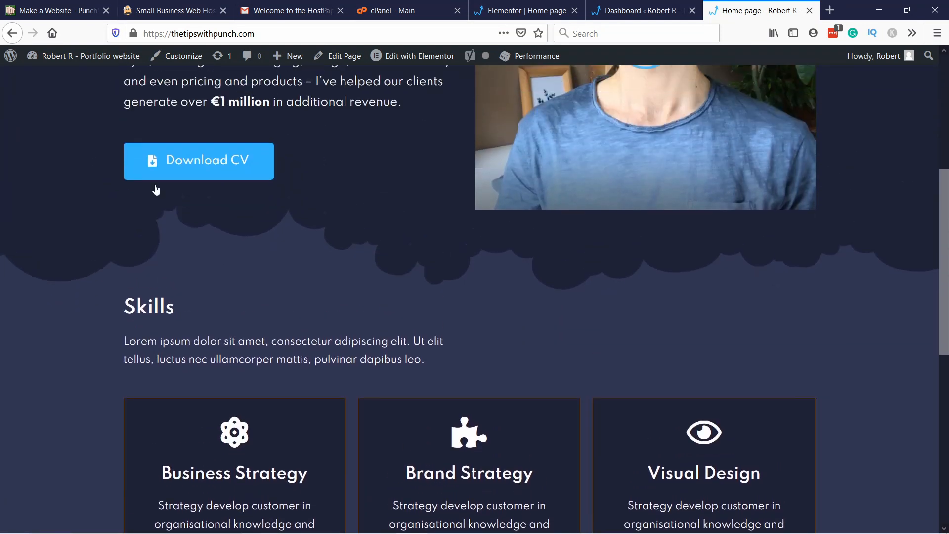
pyautogui.scroll(1, 157, 190)
pyautogui.scroll(-2, 314, 212)
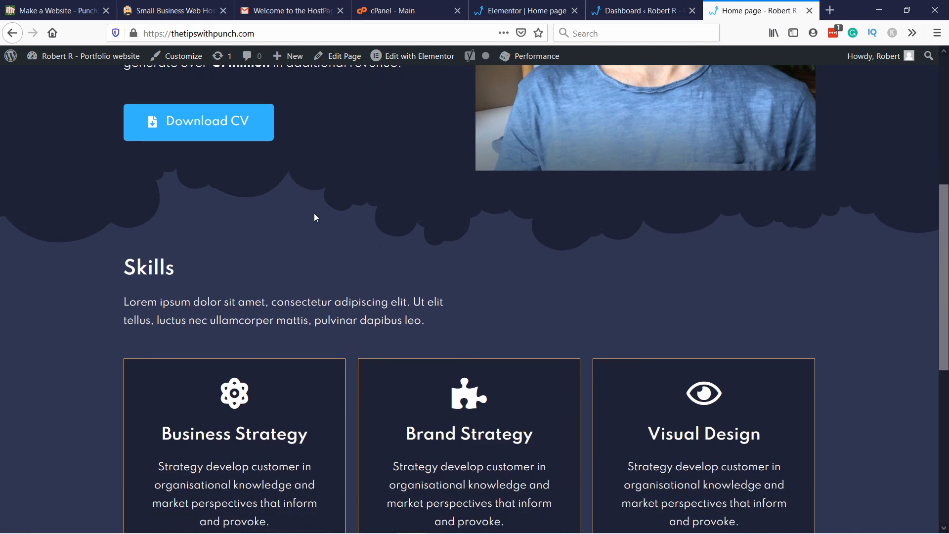
pyautogui.scroll(-4, 246, 212)
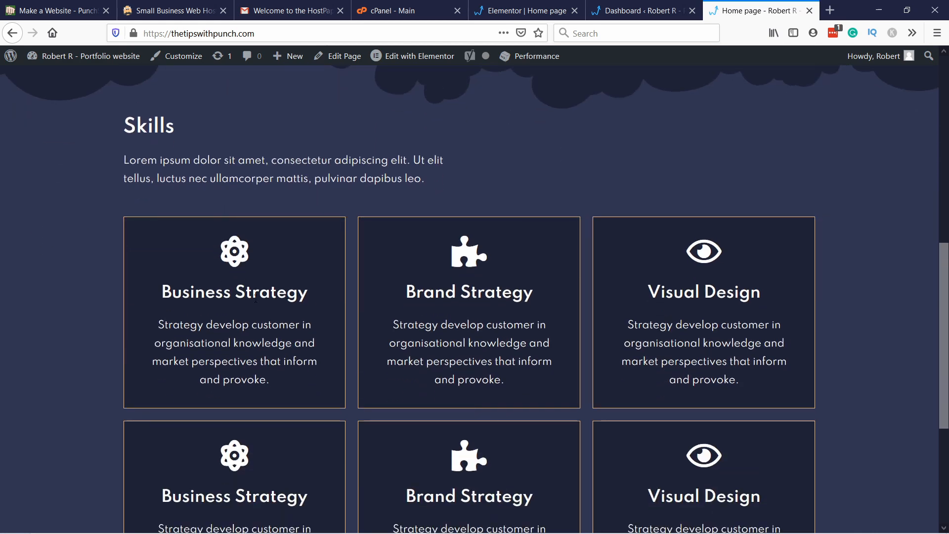
pyautogui.scroll(-4, 705, 319)
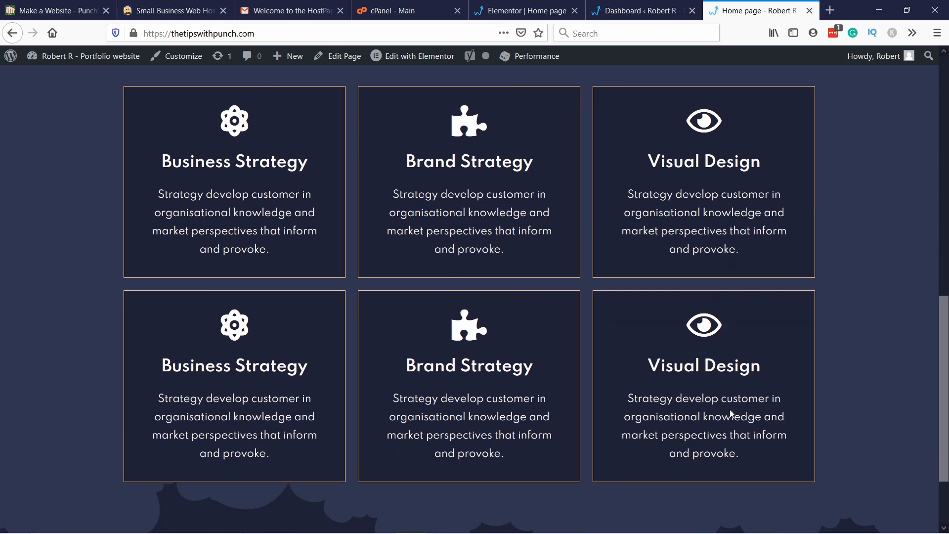
pyautogui.scroll(-3, 730, 413)
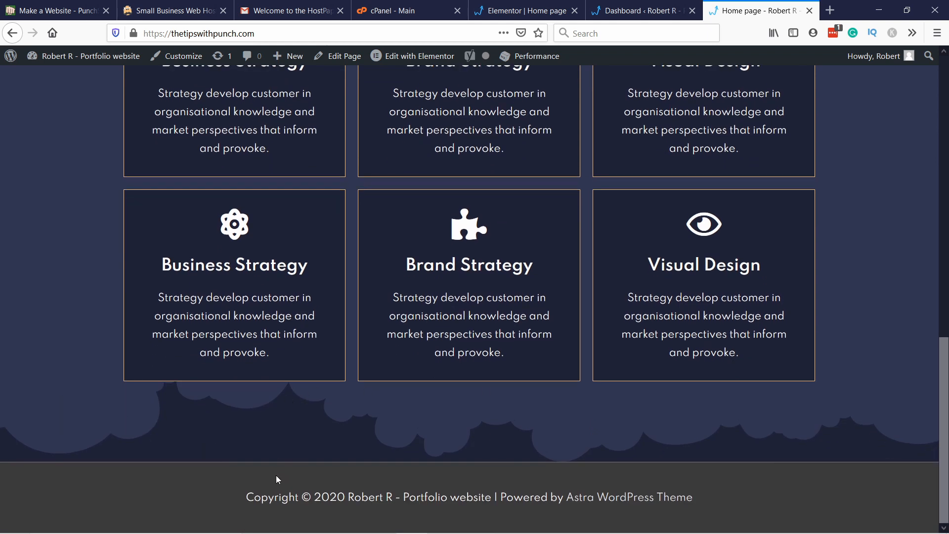
# Step: Return to the Elementor editor and duplicate the hero section
pyautogui.click(526, 10)
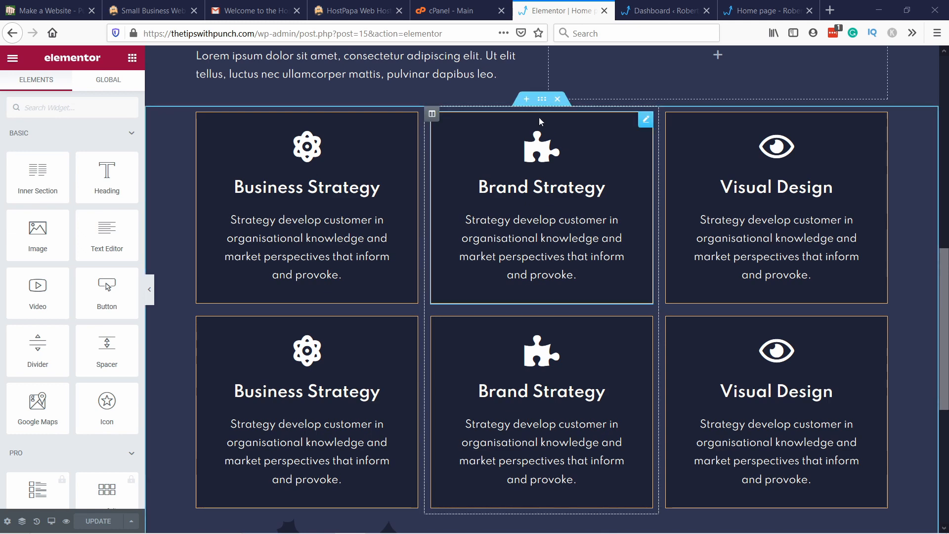
pyautogui.scroll(10, 396, 155)
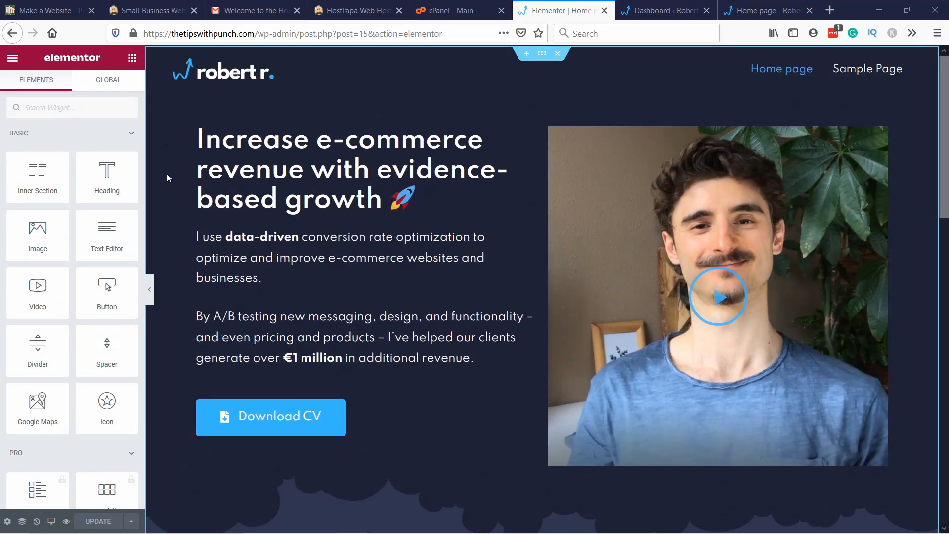
pyautogui.rightClick(164, 160)
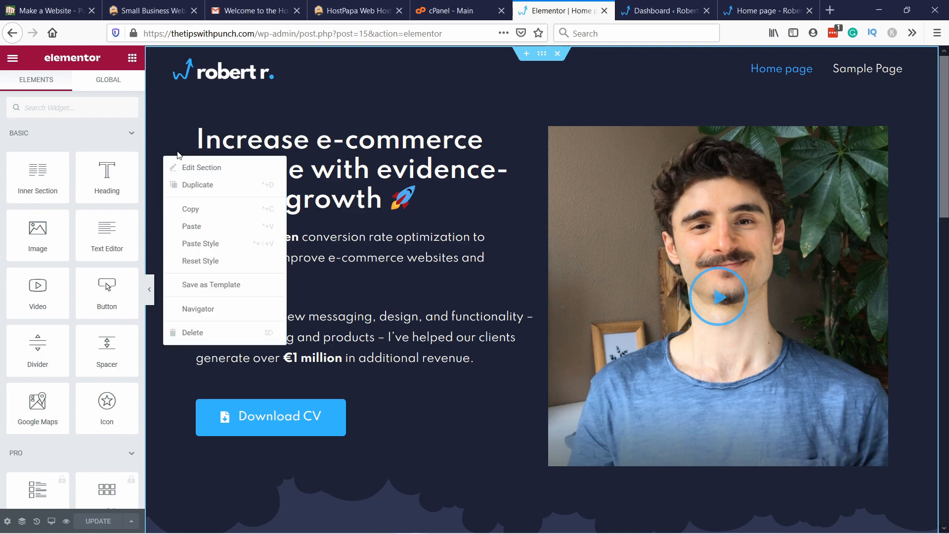
pyautogui.click(195, 185)
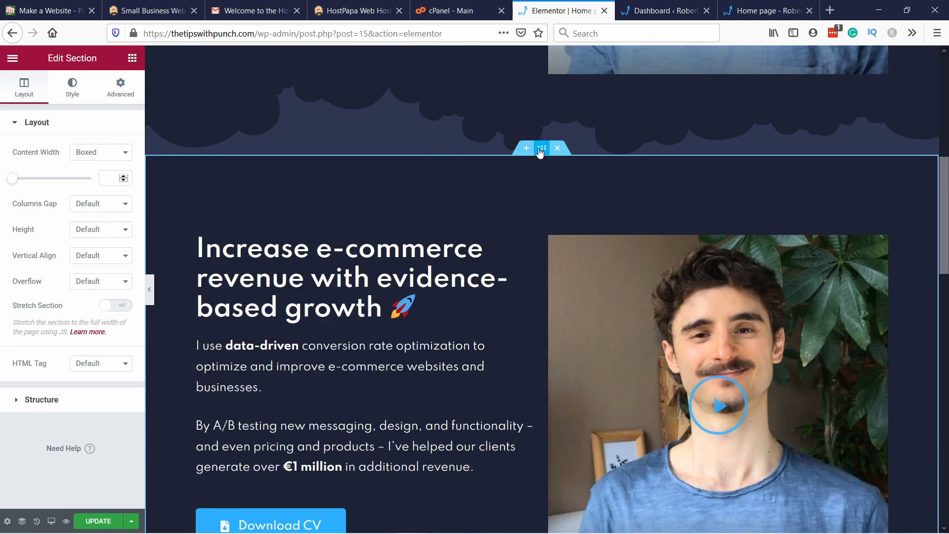
# Step: Move the duplicated hero section below the skill cards section
pyautogui.moveTo(542, 153); pyautogui.dragTo(485, 301)
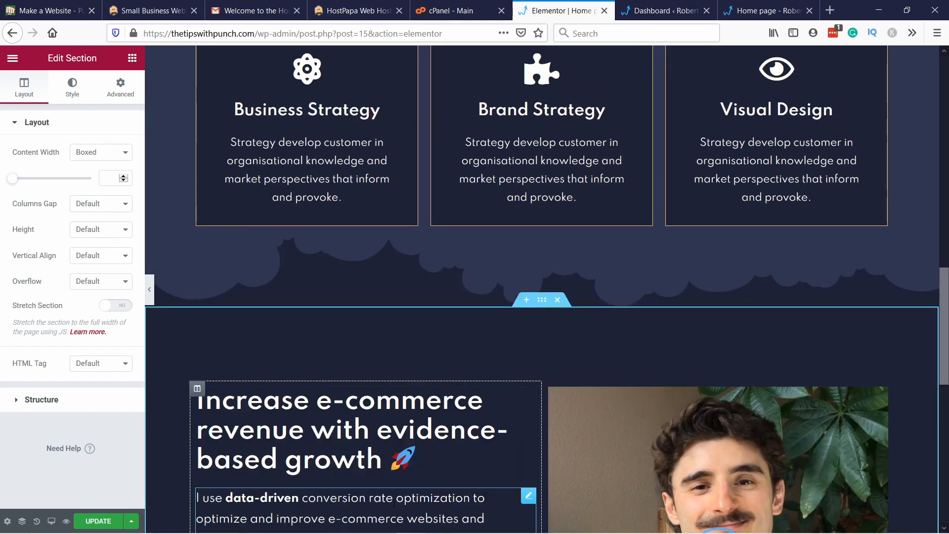
pyautogui.scroll(-2, 407, 368)
pyautogui.scroll(-1, 328, 198)
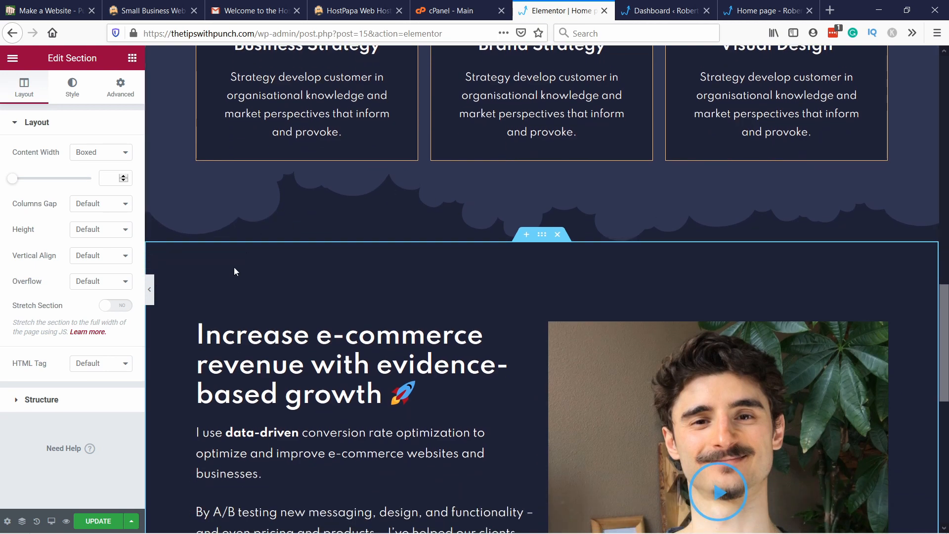
pyautogui.scroll(-10, 218, 305)
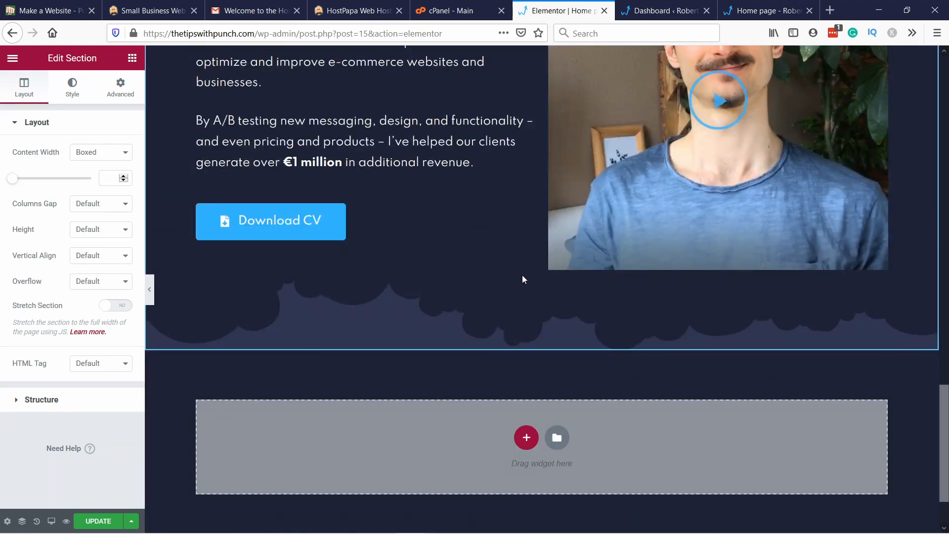
# Step: Delete the text column and the video image column from the duplicated hero section
pyautogui.scroll(7, 523, 280)
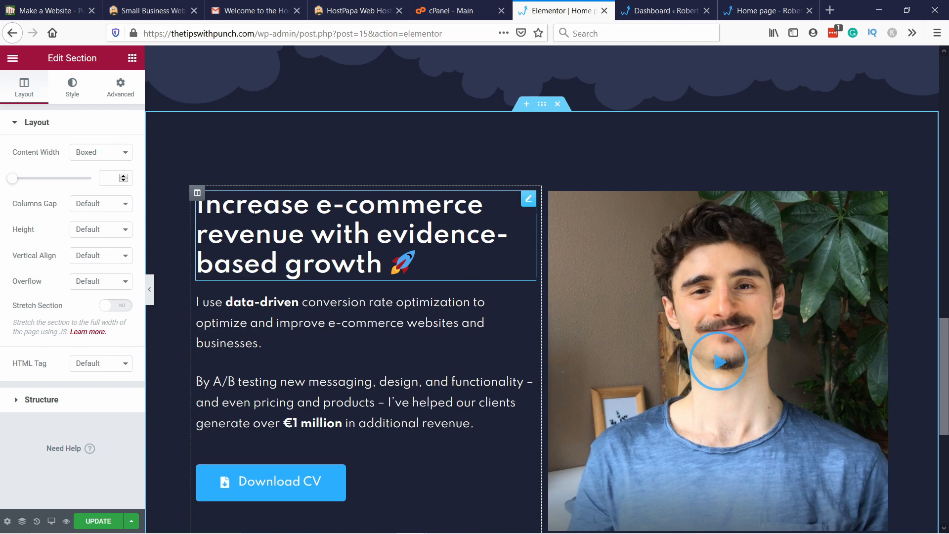
pyautogui.rightClick(198, 194)
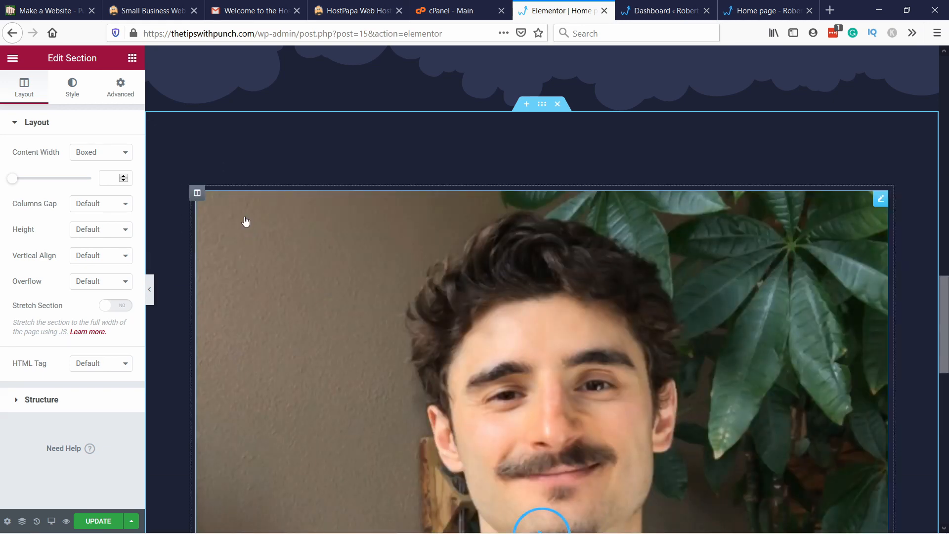
pyautogui.rightClick(245, 208)
pyautogui.click(283, 386)
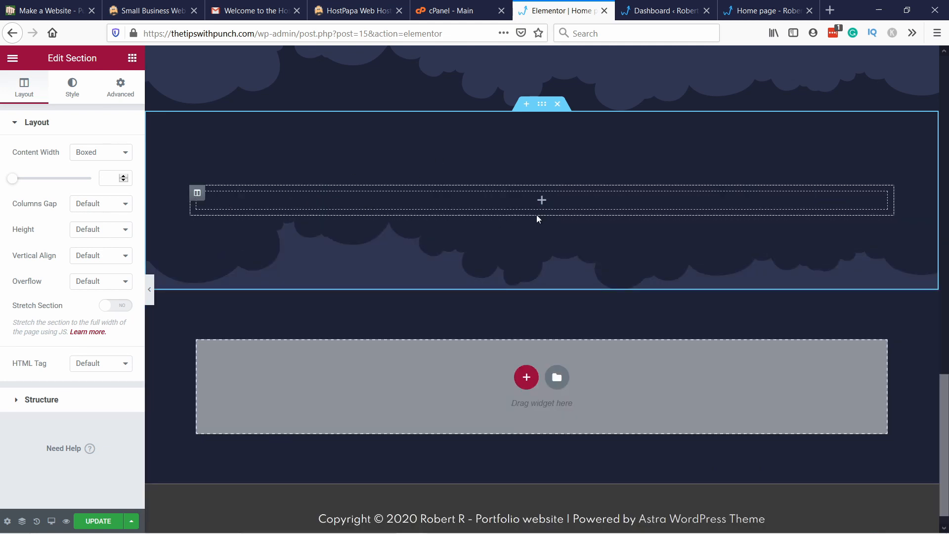
# Step: Add a second column to the emptied section and set the column split to 50%
pyautogui.rightClick(520, 201)
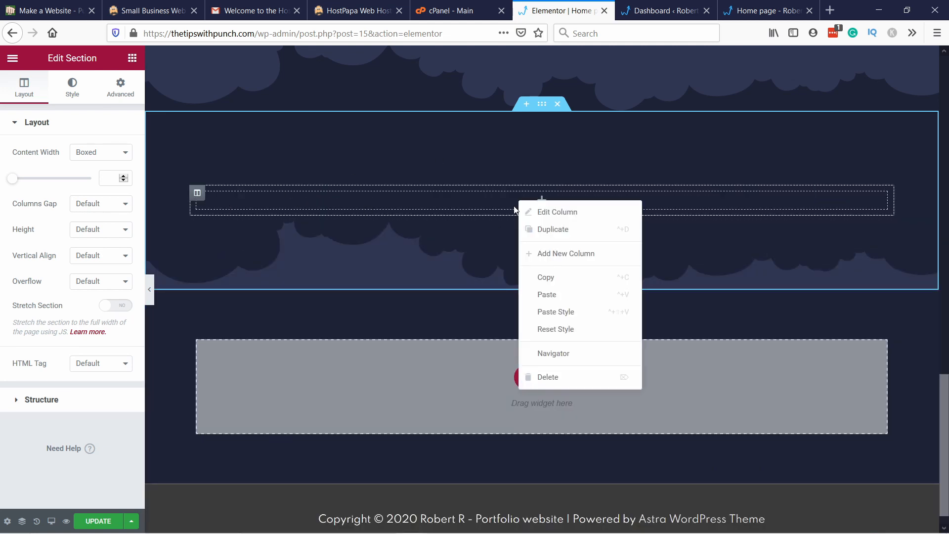
pyautogui.click(564, 255)
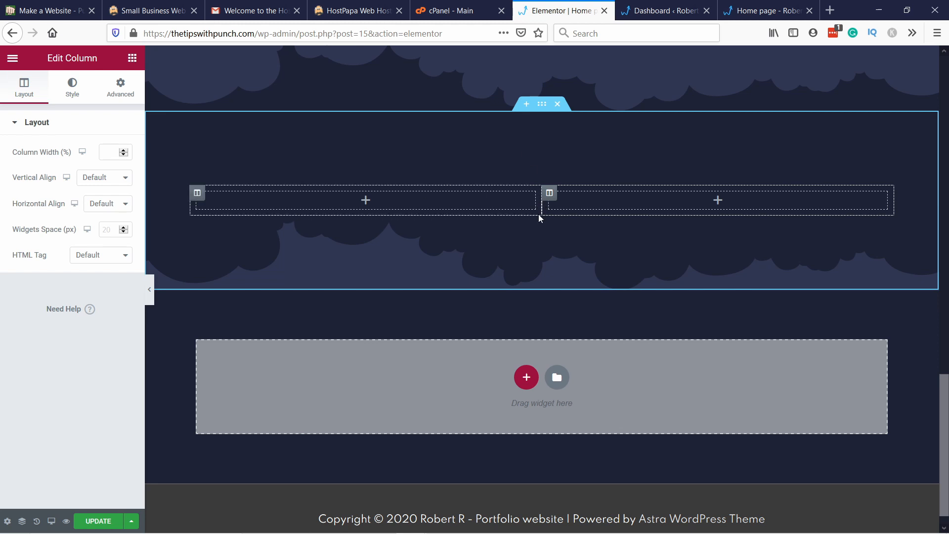
pyautogui.moveTo(544, 204)
pyautogui.mouseDown()
pyautogui.moveTo(373, 204)
pyautogui.moveTo(689, 212)
pyautogui.moveTo(541, 209)
pyautogui.mouseUp()
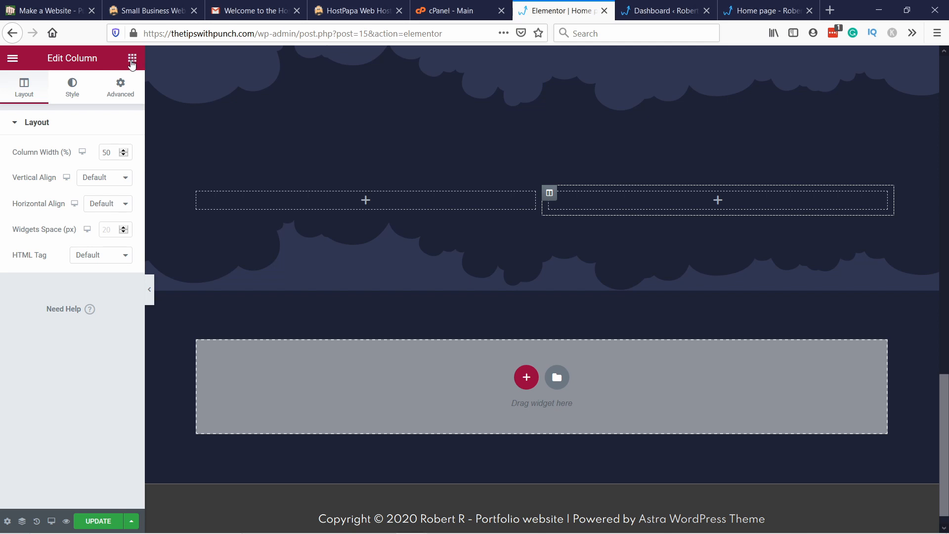
# Step: Add a Heading widget to the first empty column and title it "Education and Experience"
pyautogui.click(132, 58)
pyautogui.moveTo(102, 179); pyautogui.dragTo(321, 203)
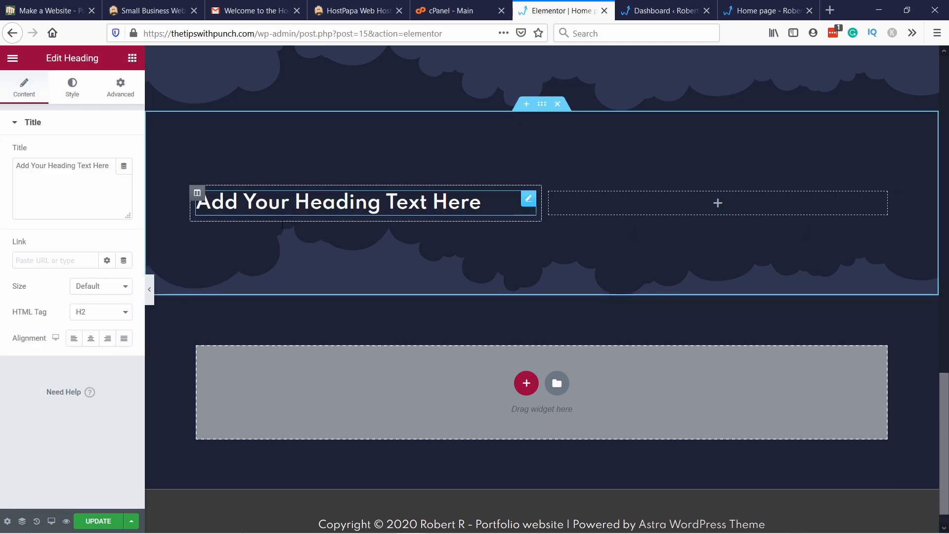
pyautogui.click(73, 201)
pyautogui.hotkey('ctrl', 'a')
pyautogui.press('BackSpace')
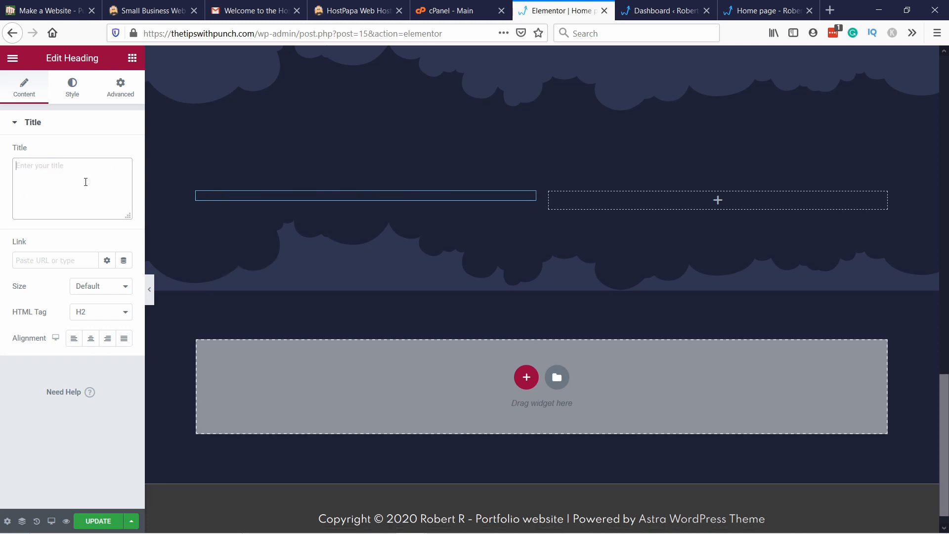
pyautogui.write('Education and Experience')
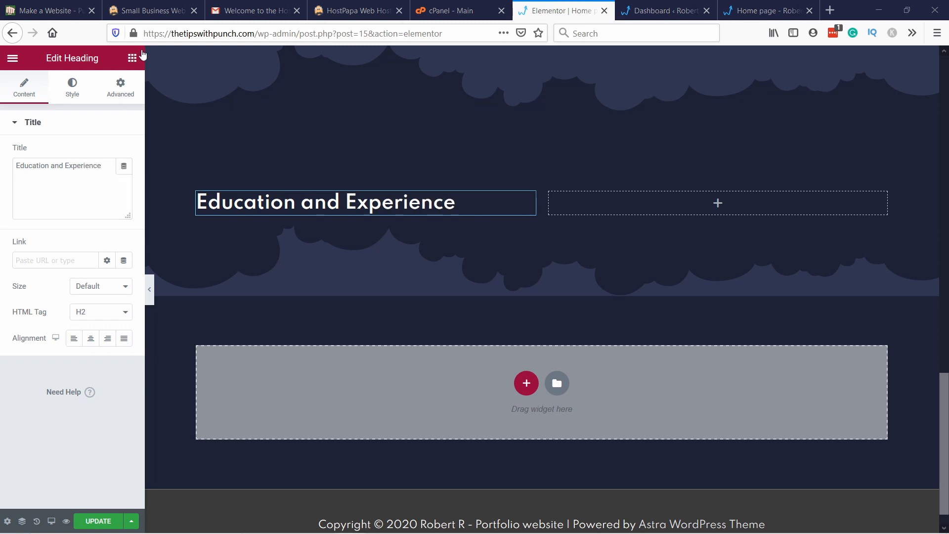
# Step: Find the Icon Box widget and place it below the "Education and Experience" heading
pyautogui.click(133, 58)
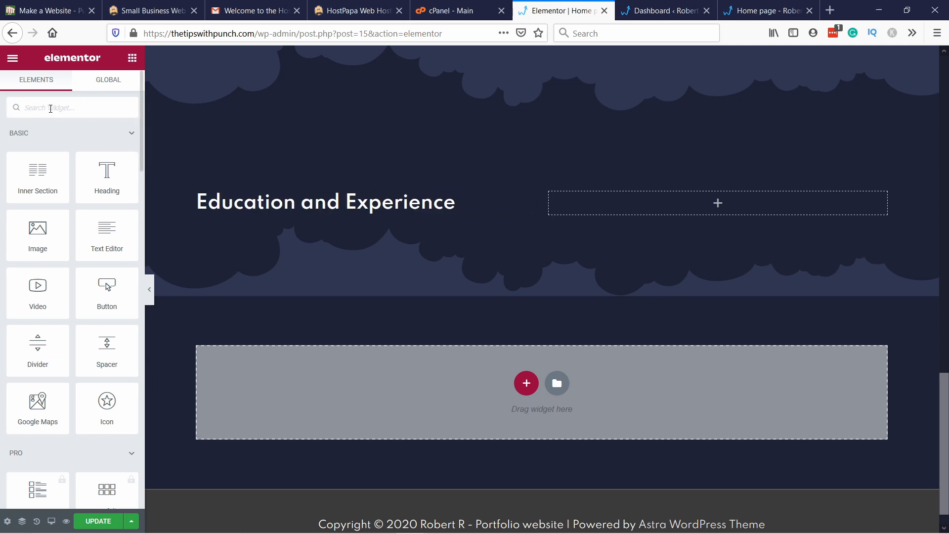
pyautogui.write('i')
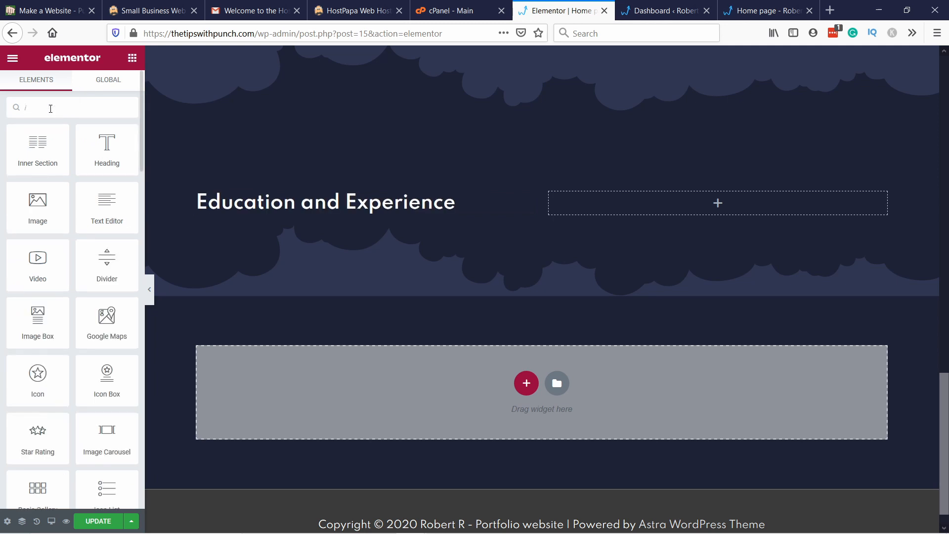
pyautogui.write('con')
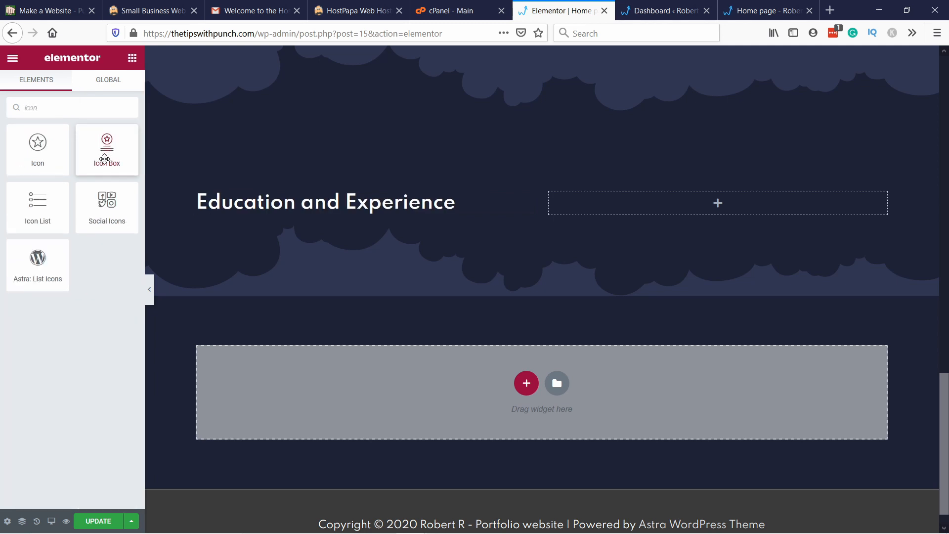
pyautogui.moveTo(96, 152); pyautogui.dragTo(238, 210)
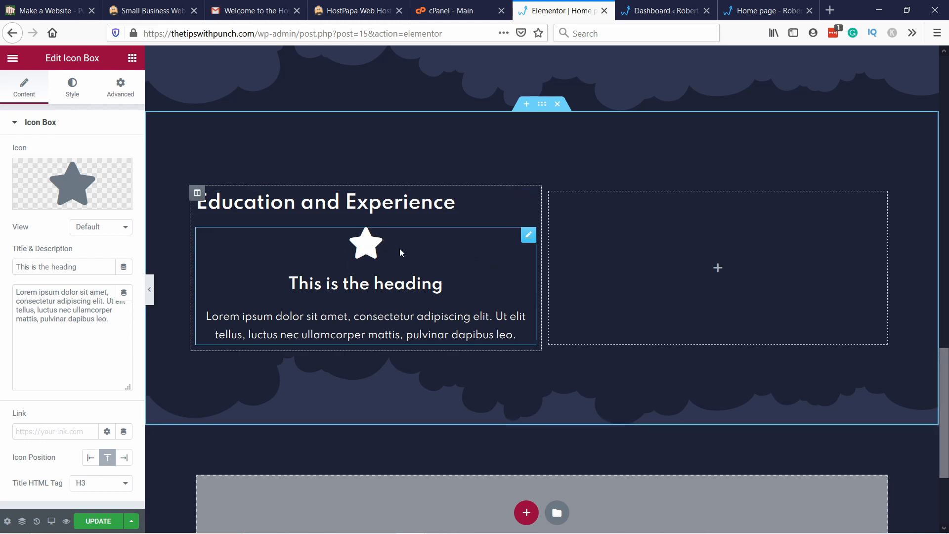
# Step: Replace the icon box's star with the Google icon from the icon library
pyautogui.click(67, 188)
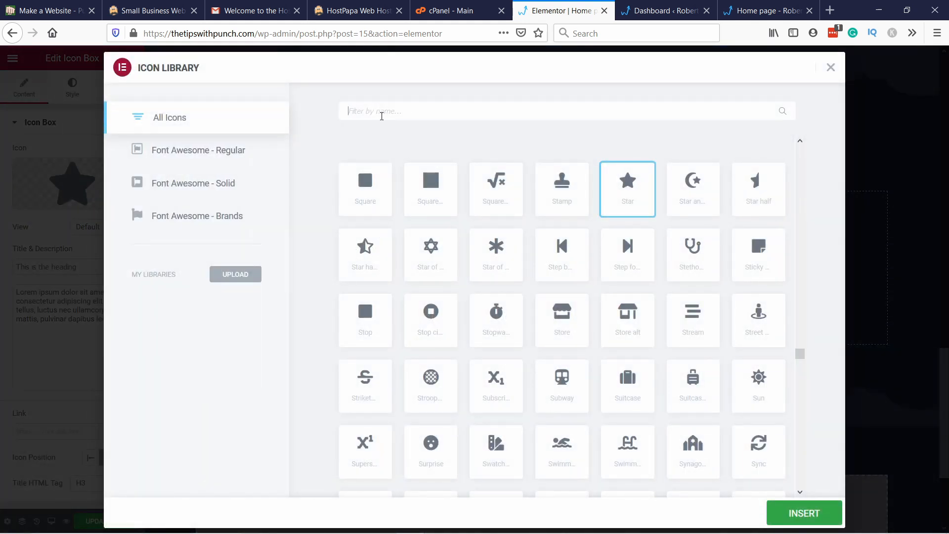
pyautogui.click(382, 112)
pyautogui.write('google')
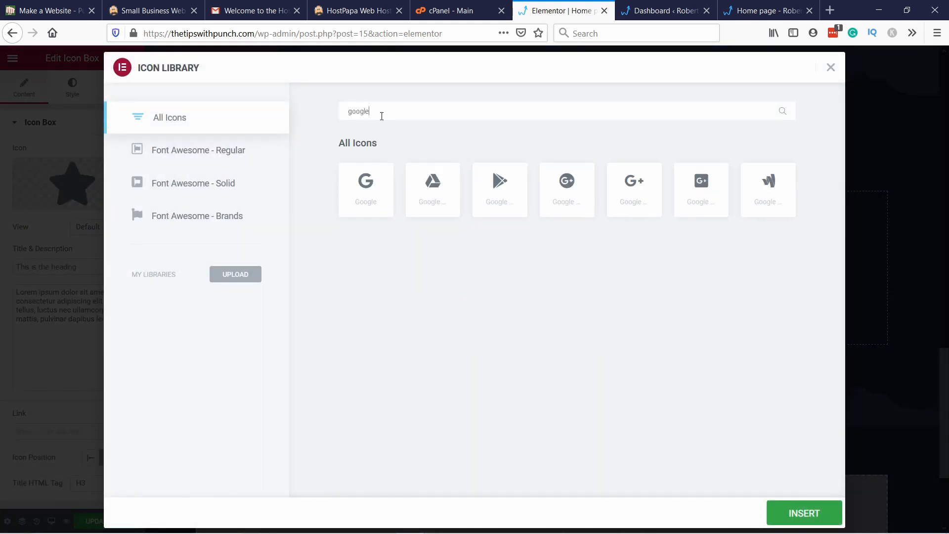
pyautogui.click(363, 189)
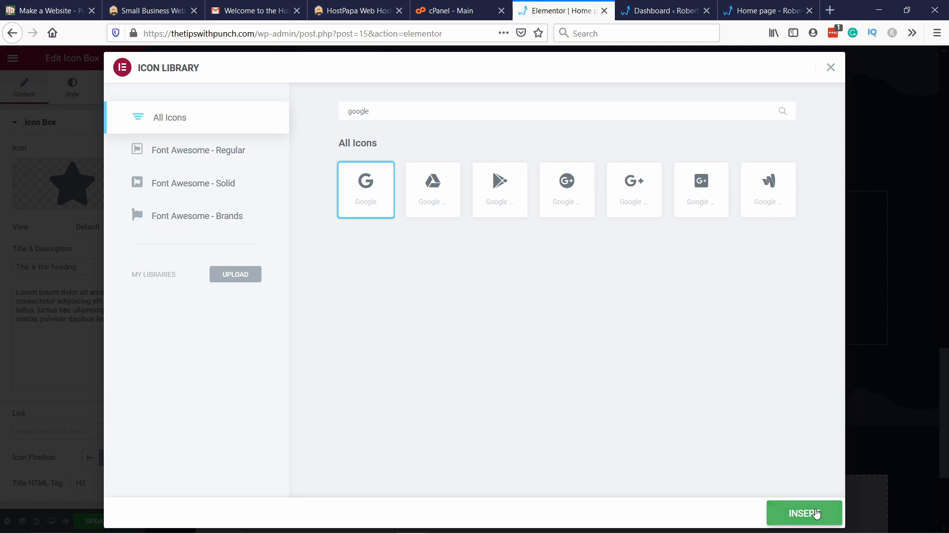
pyautogui.click(818, 515)
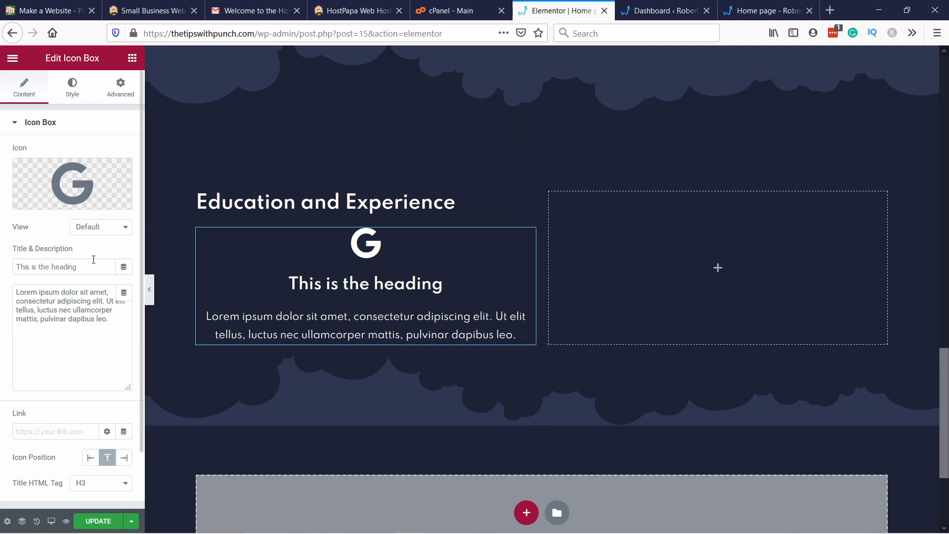
# Step: Set the icon box title to "Conversion rate specialist"
pyautogui.moveTo(94, 261); pyautogui.dragTo(1, 261)
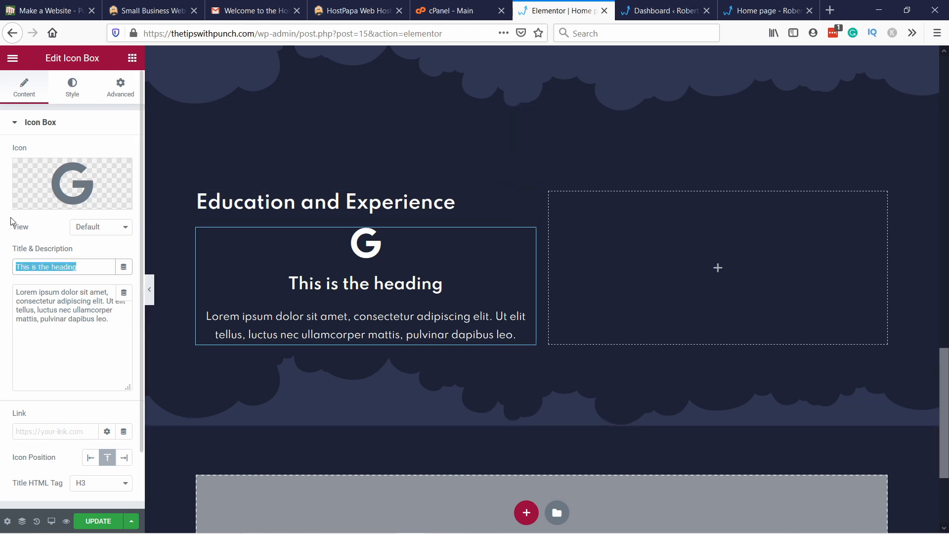
pyautogui.write('Conversion rat')
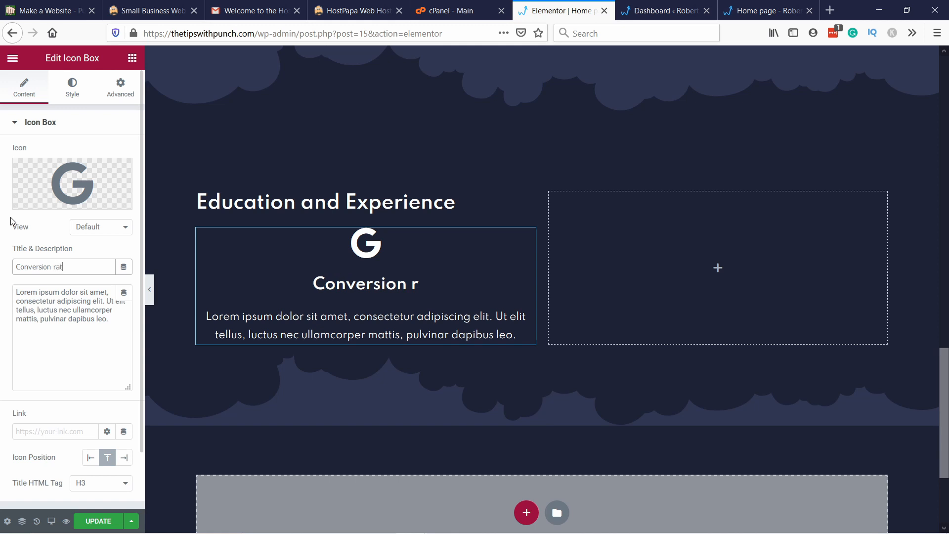
pyautogui.write('e specialist')
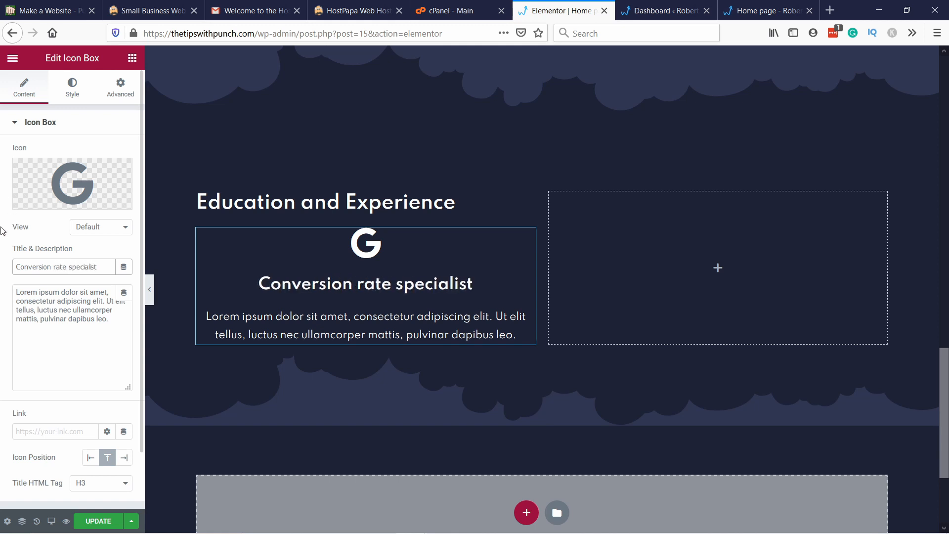
# Step: Replace the icon box's placeholder description with "Google Corporation. 2017-"
pyautogui.moveTo(97, 327); pyautogui.dragTo(1, 284)
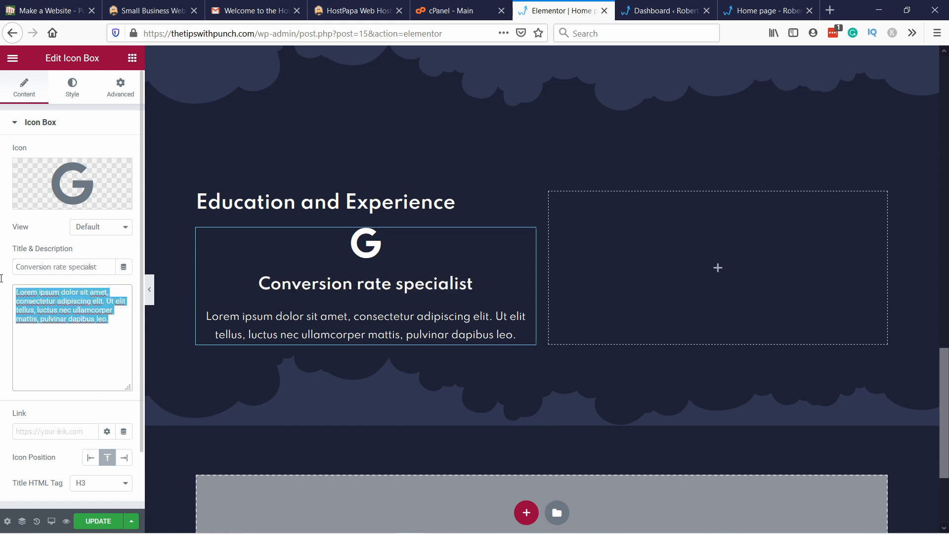
pyautogui.write('Google')
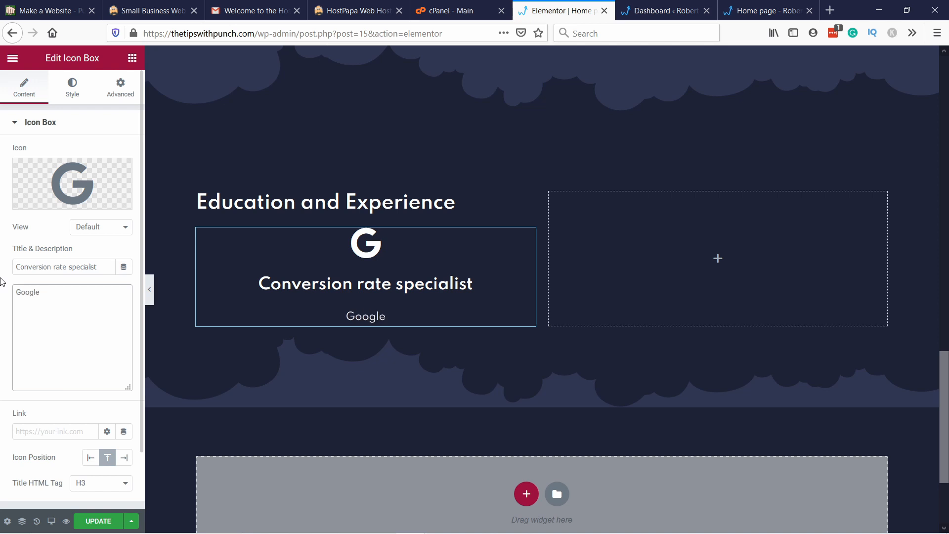
pyautogui.write(' Corportation')
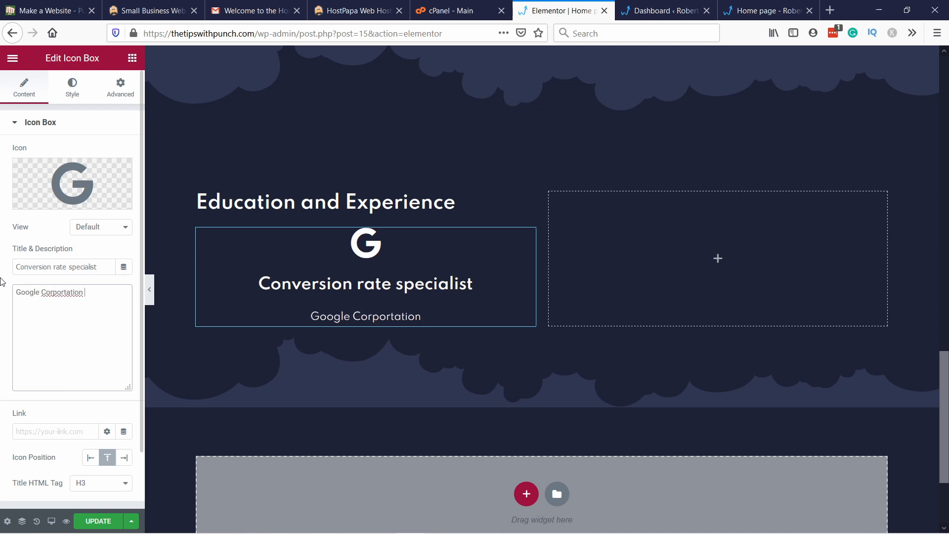
pyautogui.press('BackSpace')
pyautogui.press('BackSpace')
pyautogui.press('BackSpace')
pyautogui.press('BackSpace')
pyautogui.press('BackSpace')
pyautogui.press('BackSpace')
pyautogui.press('BackSpace')
pyautogui.write('ation. 20')
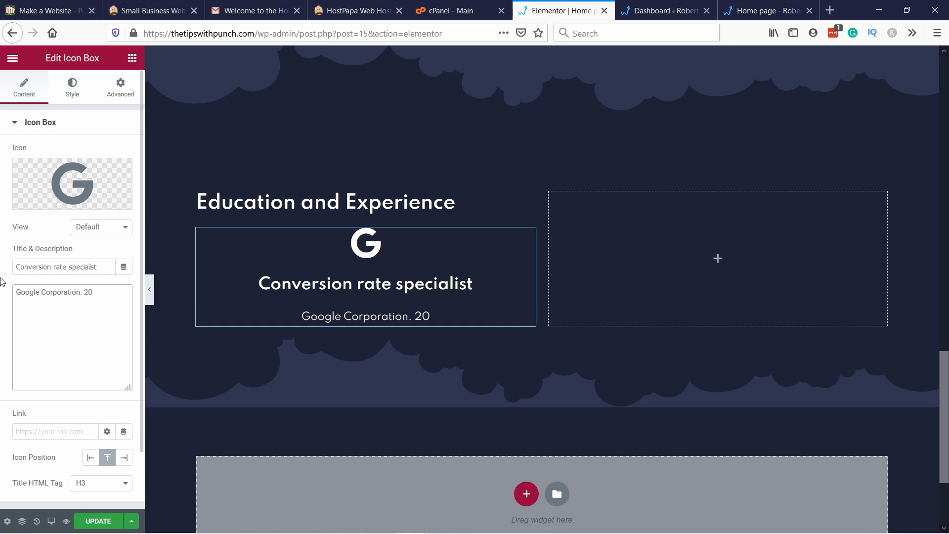
pyautogui.write('17-2')
pyautogui.press('BackSpace')
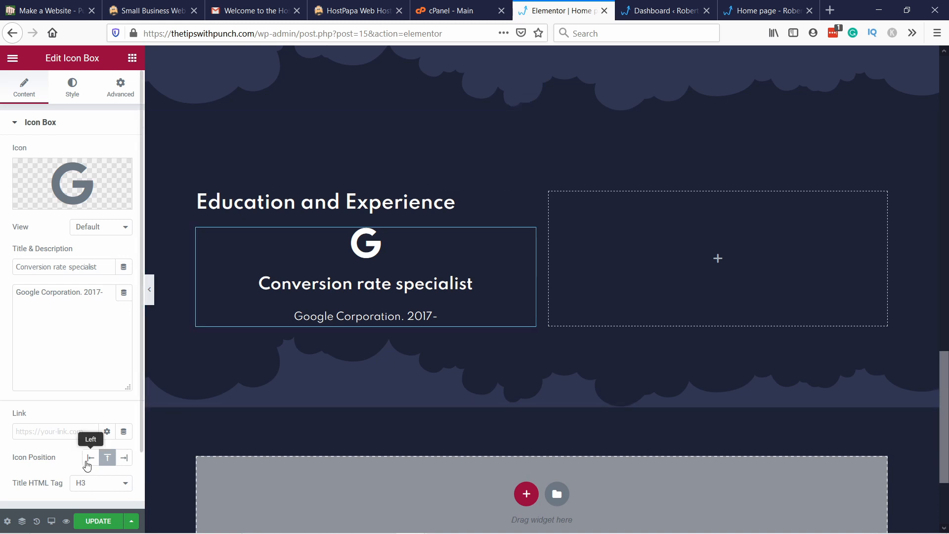
# Step: Set the icon box's icon position to Left and its icon spacing to 30
pyautogui.click(90, 458)
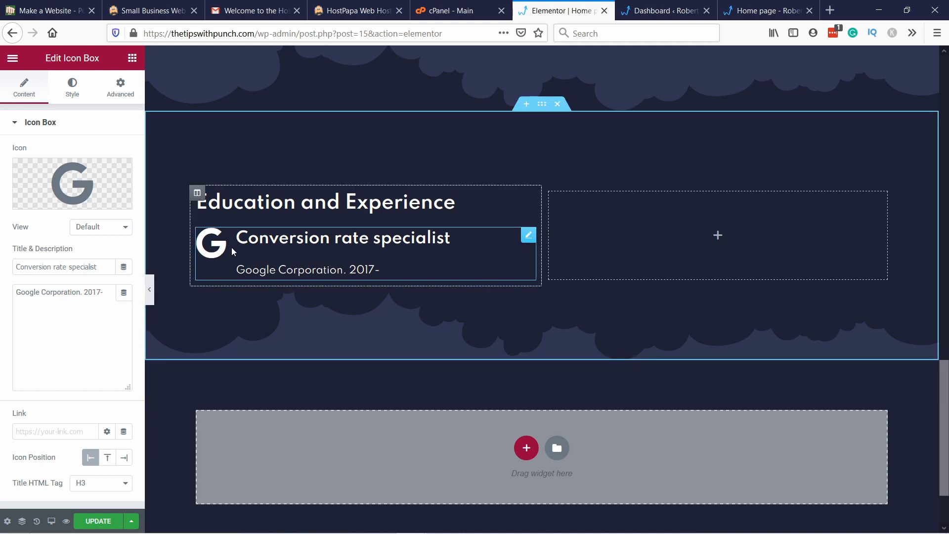
pyautogui.scroll(-1, 89, 381)
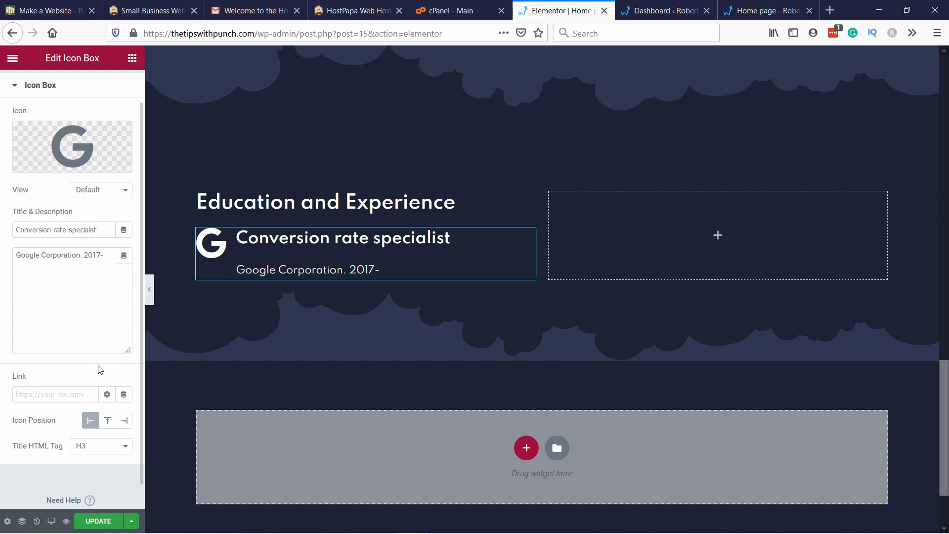
pyautogui.scroll(1, 101, 369)
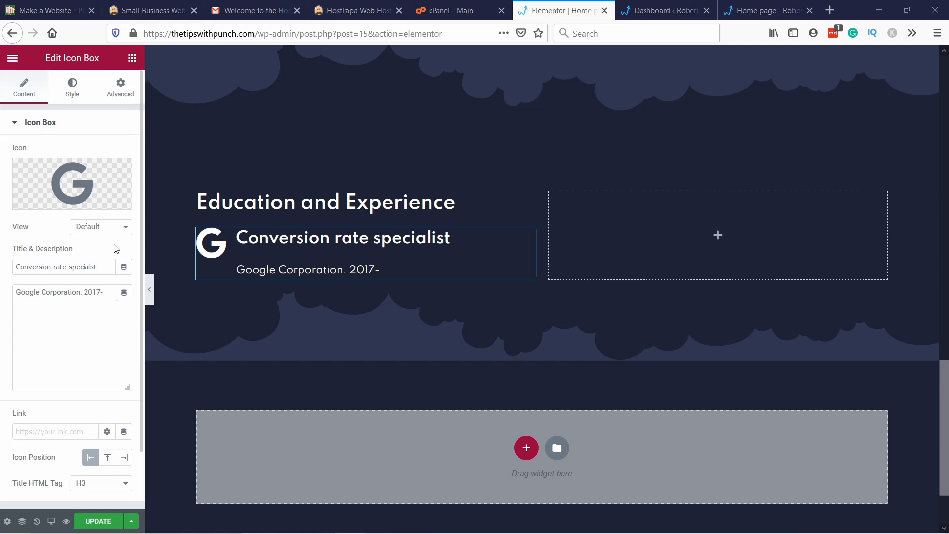
pyautogui.click(74, 90)
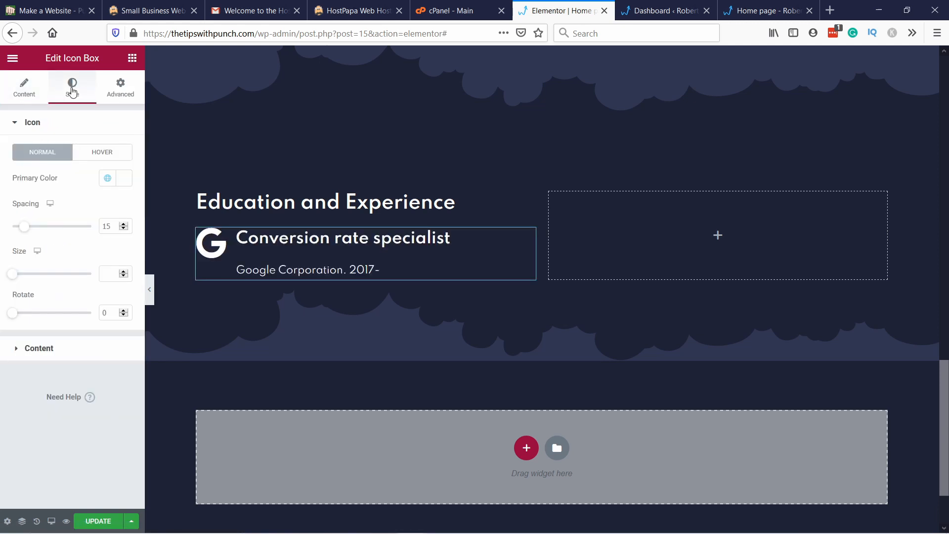
pyautogui.moveTo(23, 227); pyautogui.dragTo(36, 237)
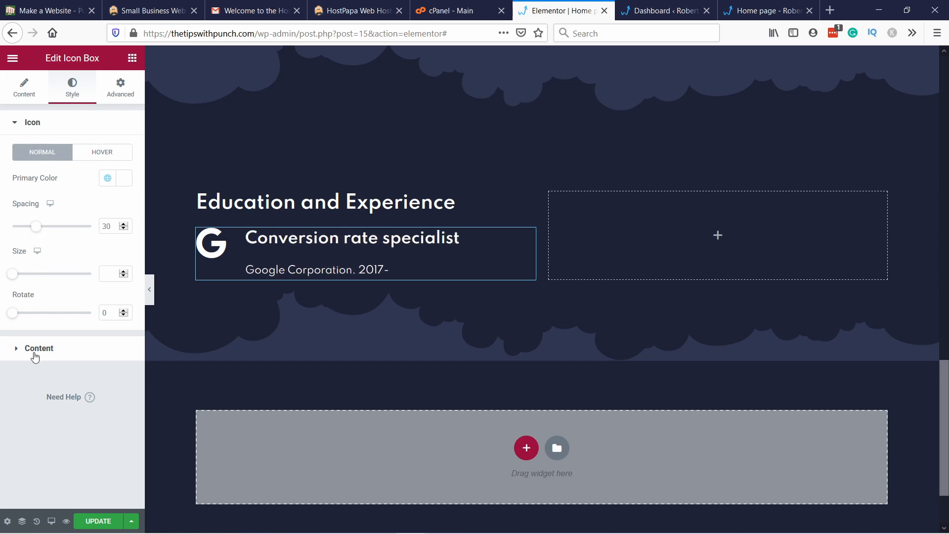
# Step: Set the icon box's padding to 20 px on all four sides
pyautogui.click(35, 349)
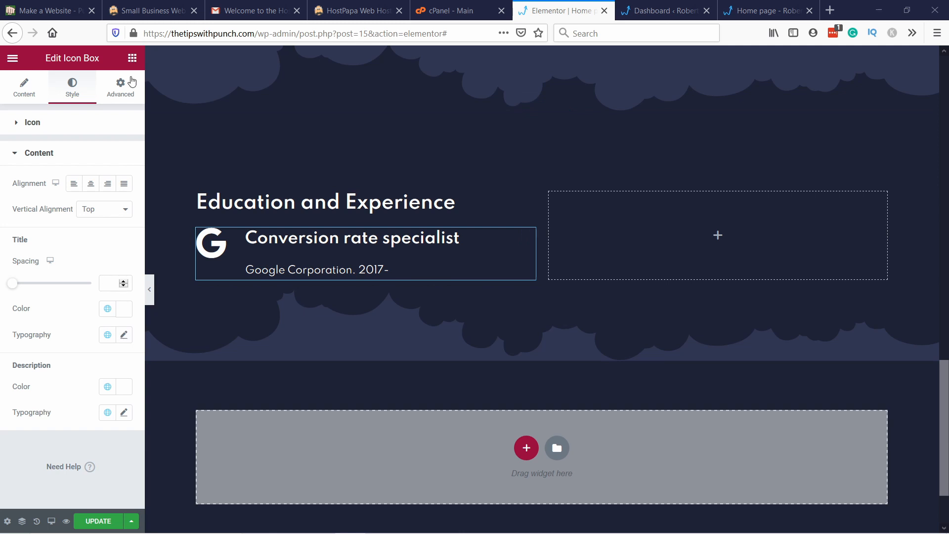
pyautogui.click(123, 91)
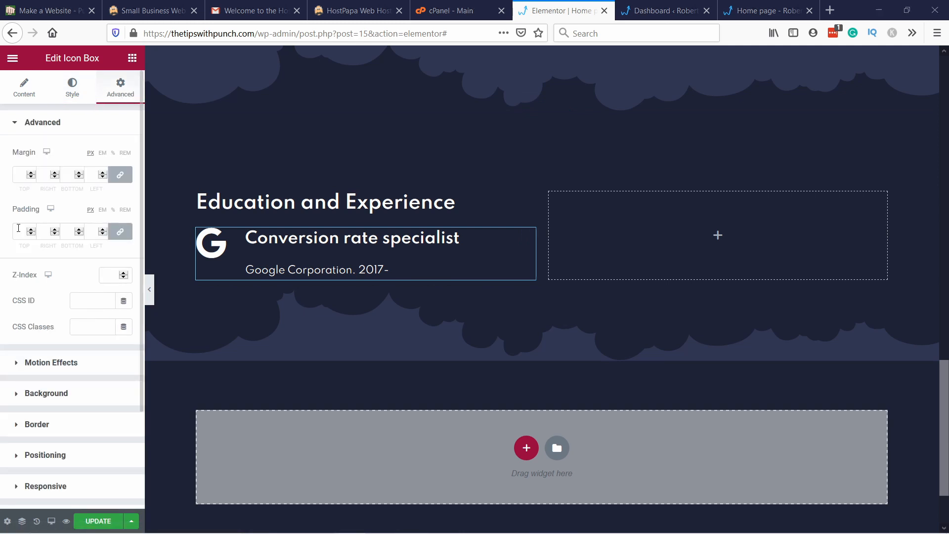
pyautogui.click(20, 229)
pyautogui.write('20')
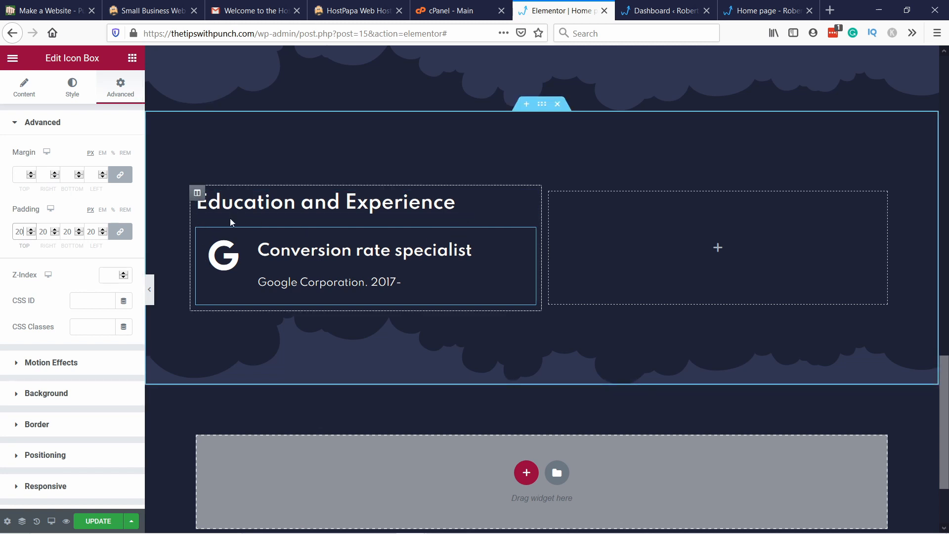
# Step: Try a 20 px margin on all sides of the icon box and reset it to 0
pyautogui.click(19, 176)
pyautogui.write('20')
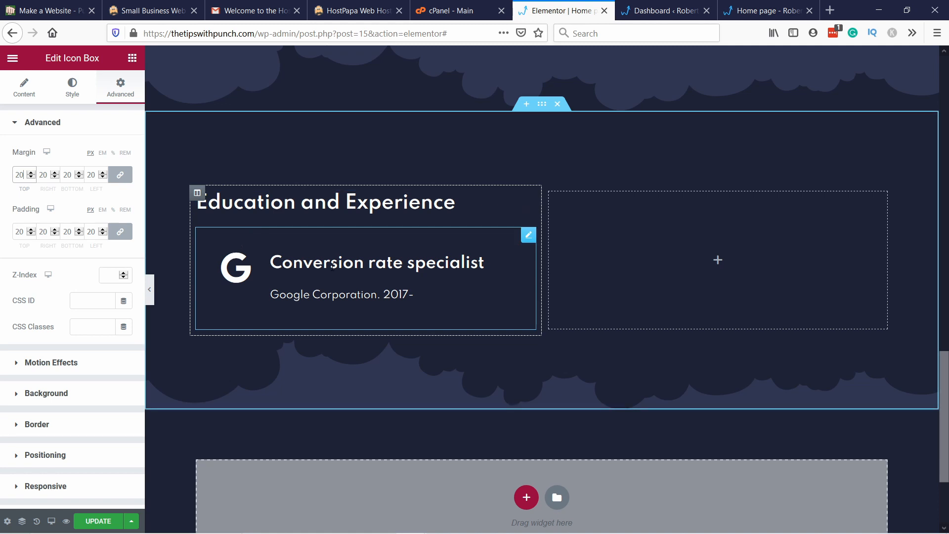
pyautogui.rightClick(332, 266)
pyautogui.click(305, 253)
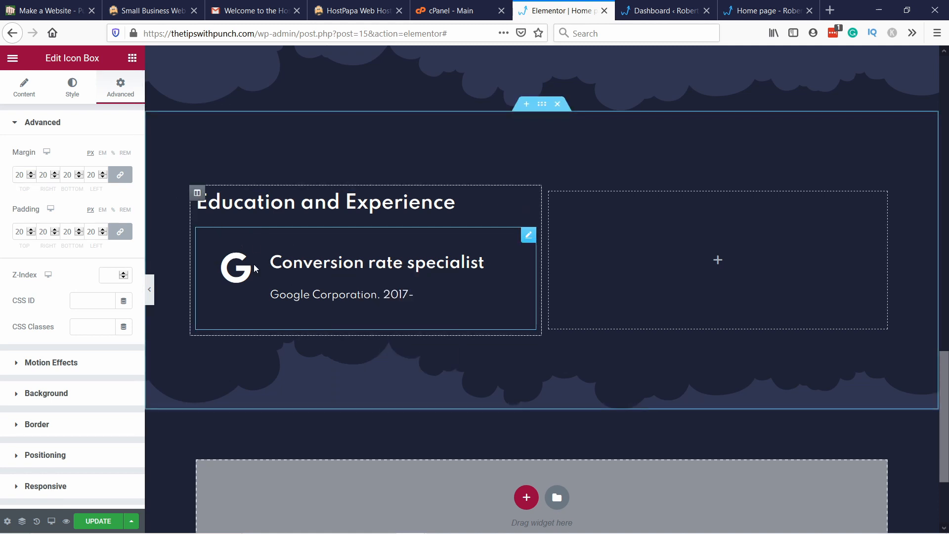
pyautogui.doubleClick(20, 174)
pyautogui.write('0')
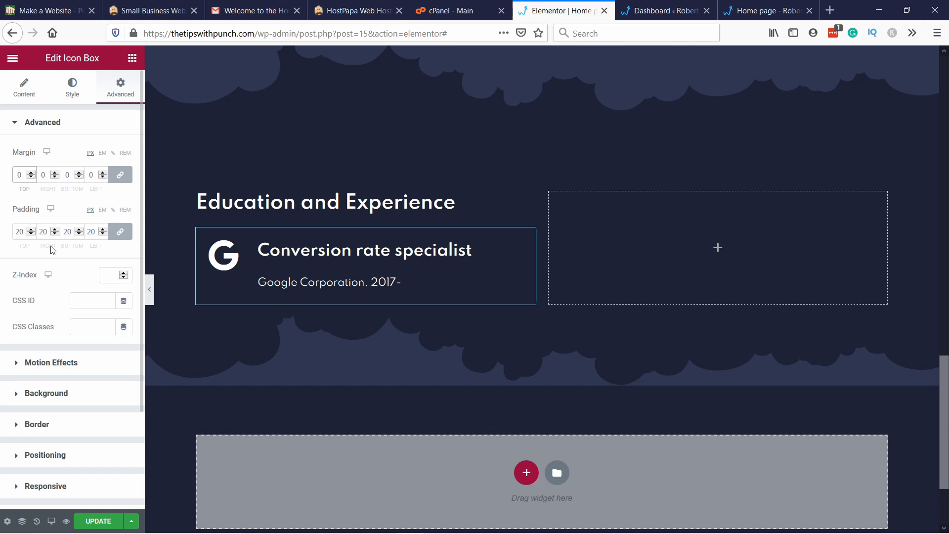
# Step: Give the icon box a Classic background in the global color BG support
pyautogui.click(56, 394)
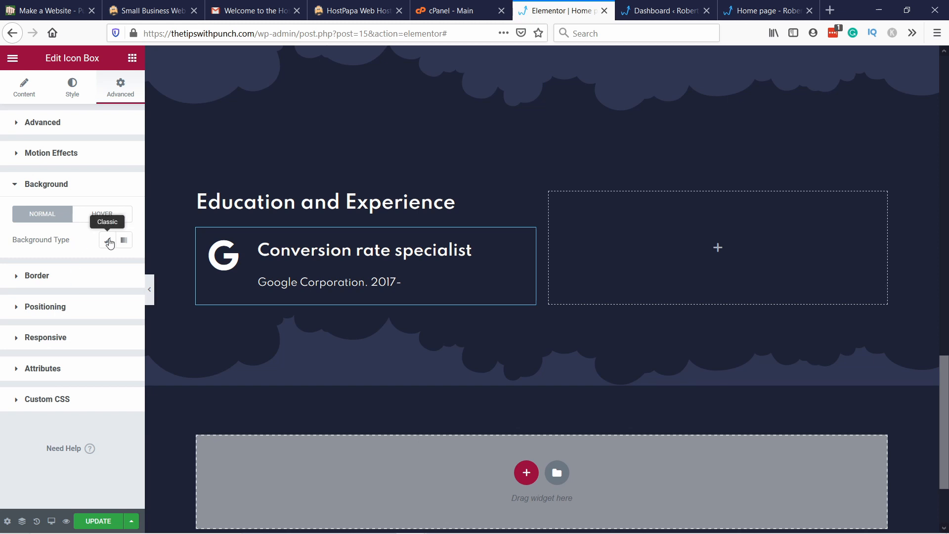
pyautogui.click(109, 242)
pyautogui.click(108, 266)
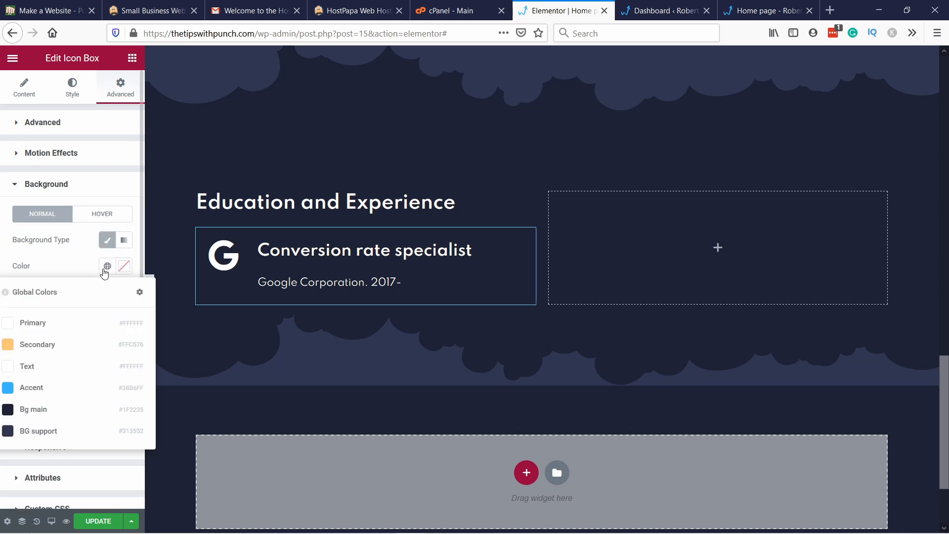
pyautogui.click(47, 431)
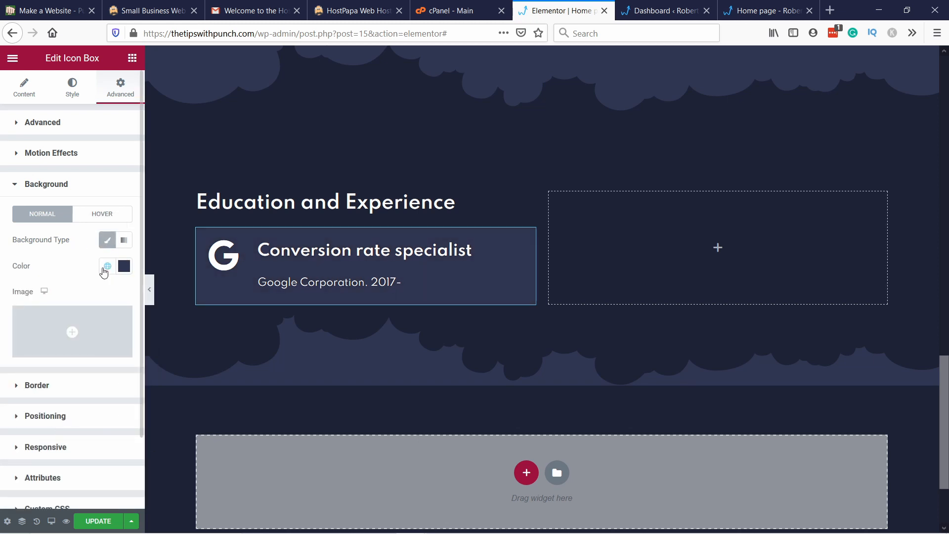
pyautogui.click(49, 191)
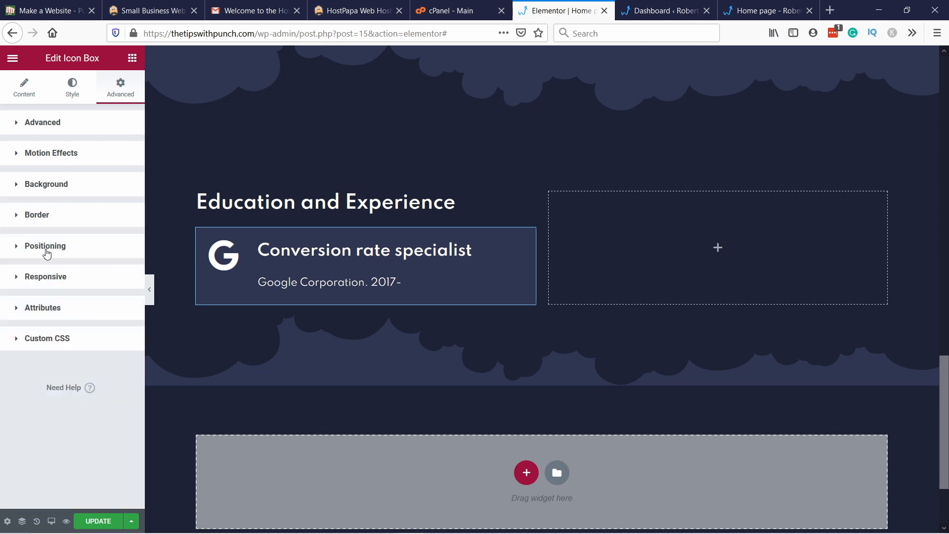
# Step: Add a solid border of width 2 in the global Secondary color around the icon box
pyautogui.click(39, 220)
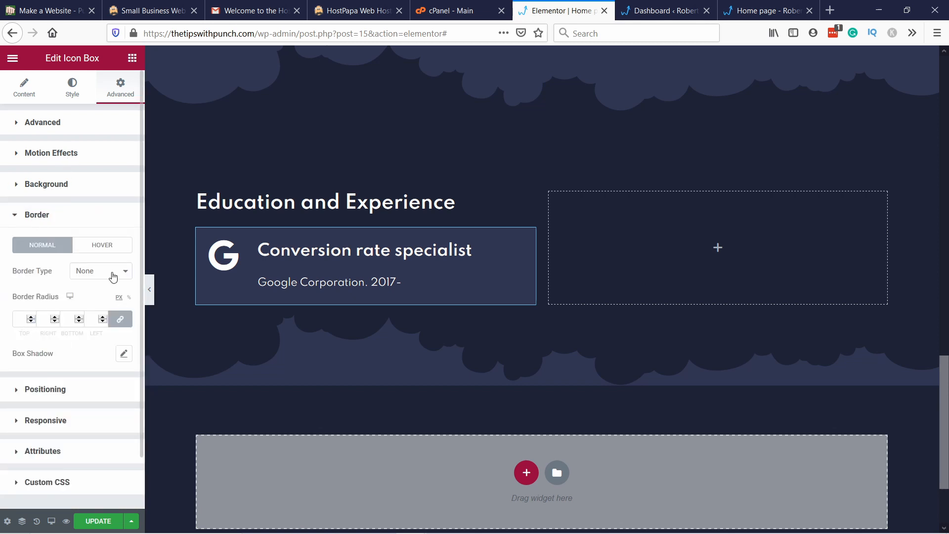
pyautogui.click(111, 272)
pyautogui.click(110, 299)
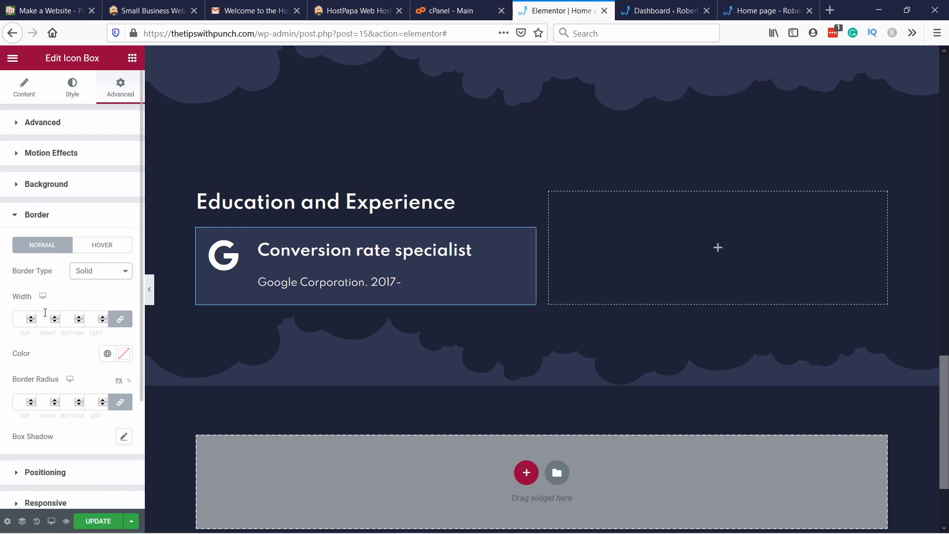
pyautogui.click(21, 322)
pyautogui.write('2')
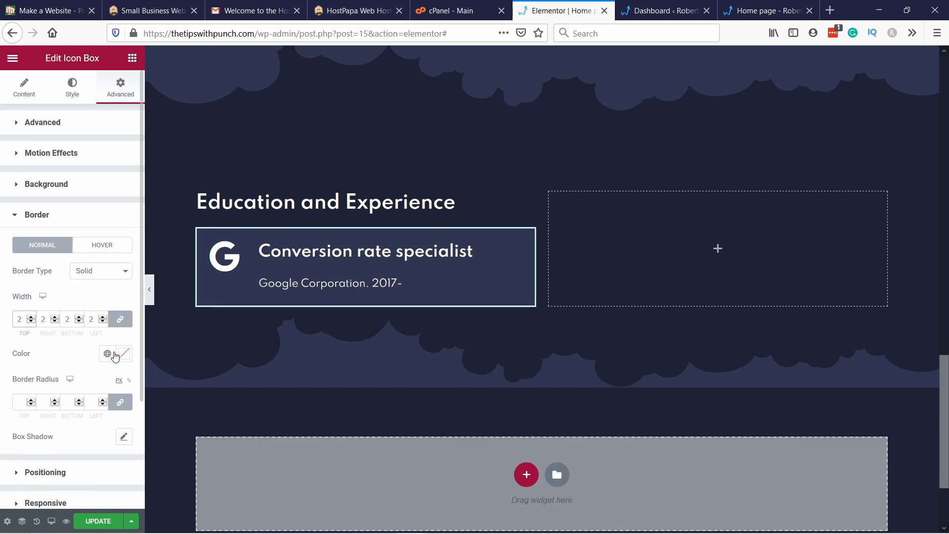
pyautogui.click(109, 354)
pyautogui.click(30, 237)
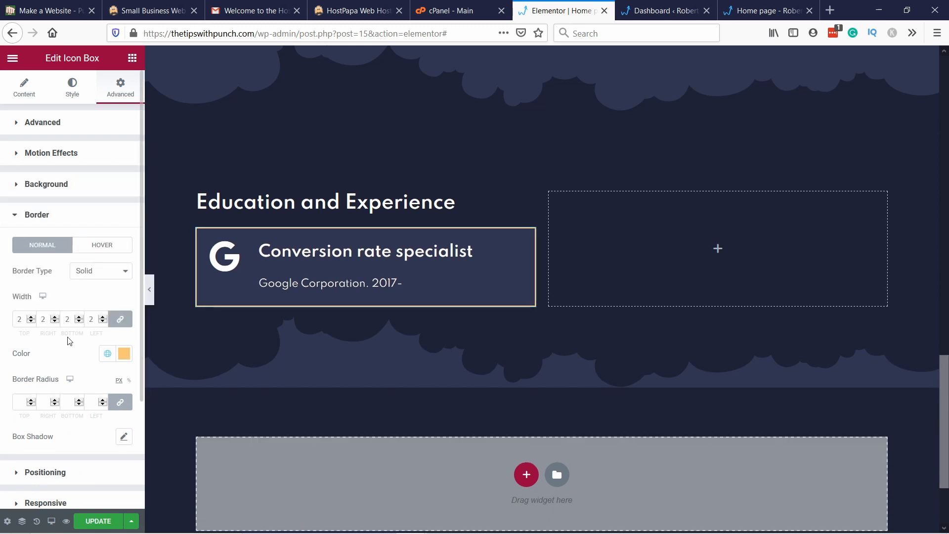
# Step: Add an Image Box widget directly below the "Conversion rate specialist" icon box
pyautogui.rightClick(637, 215)
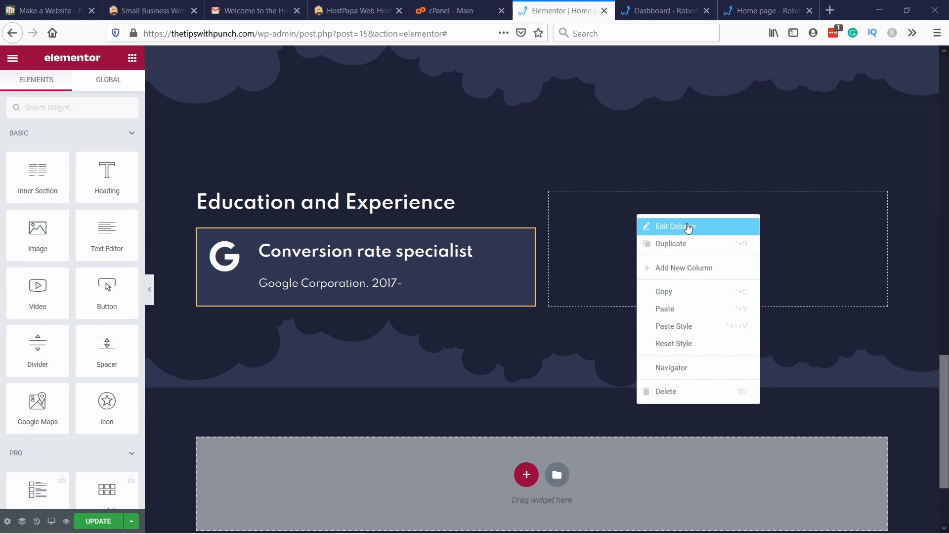
pyautogui.click(430, 374)
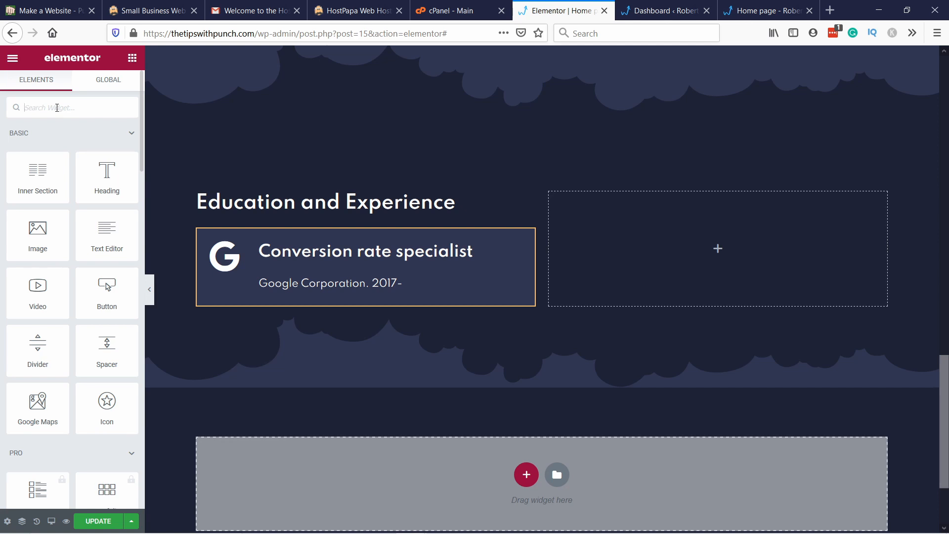
pyautogui.write('image box')
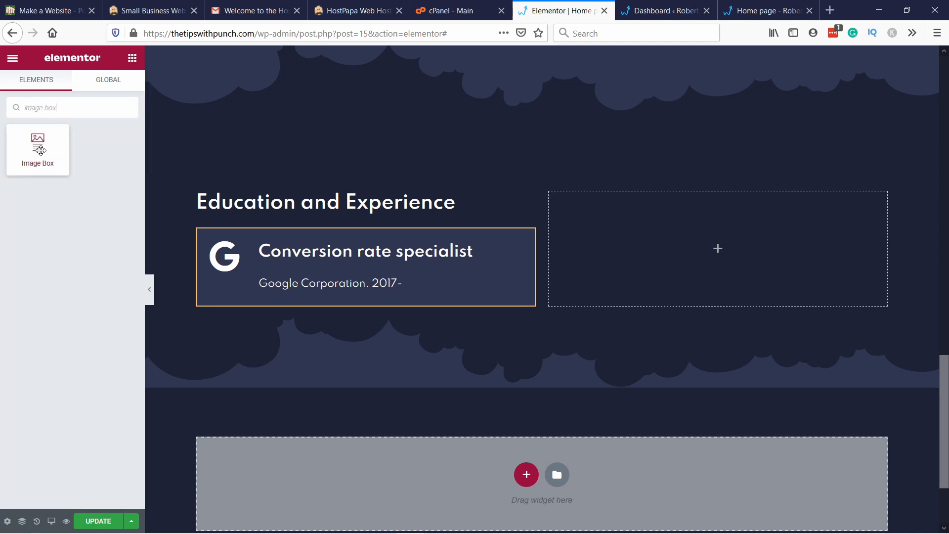
pyautogui.moveTo(38, 146); pyautogui.dragTo(363, 313)
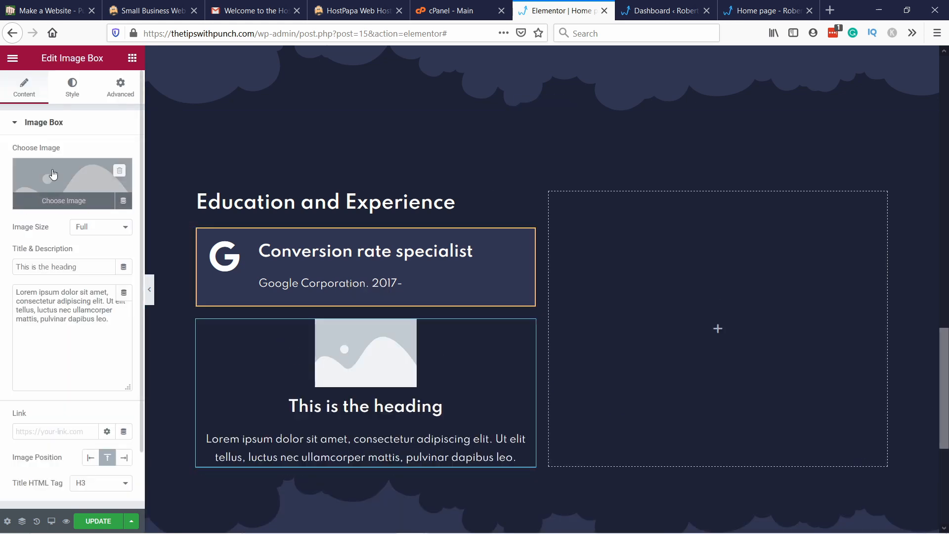
# Step: Upload blast-radius-squarelogo from the create portfolio folder as the image box's picture
pyautogui.click(55, 180)
pyautogui.click(50, 103)
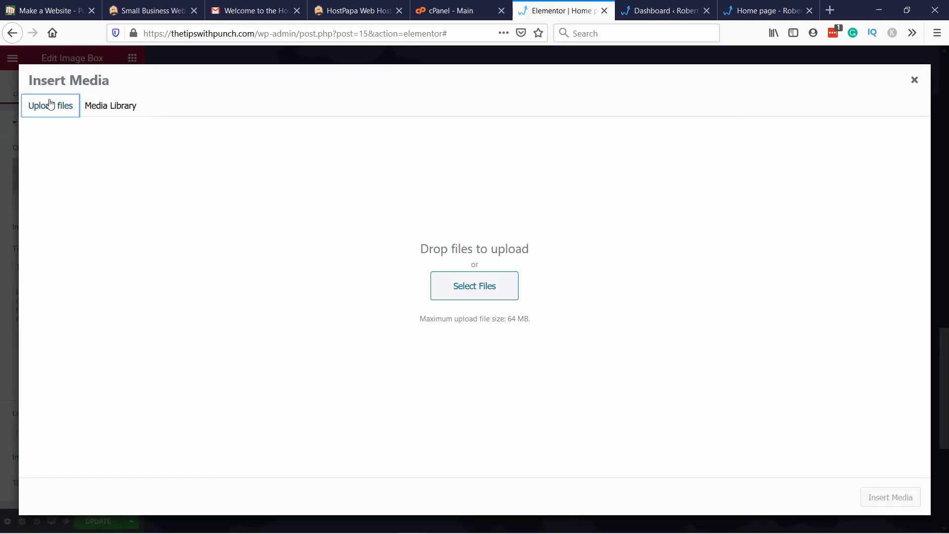
pyautogui.click(516, 277)
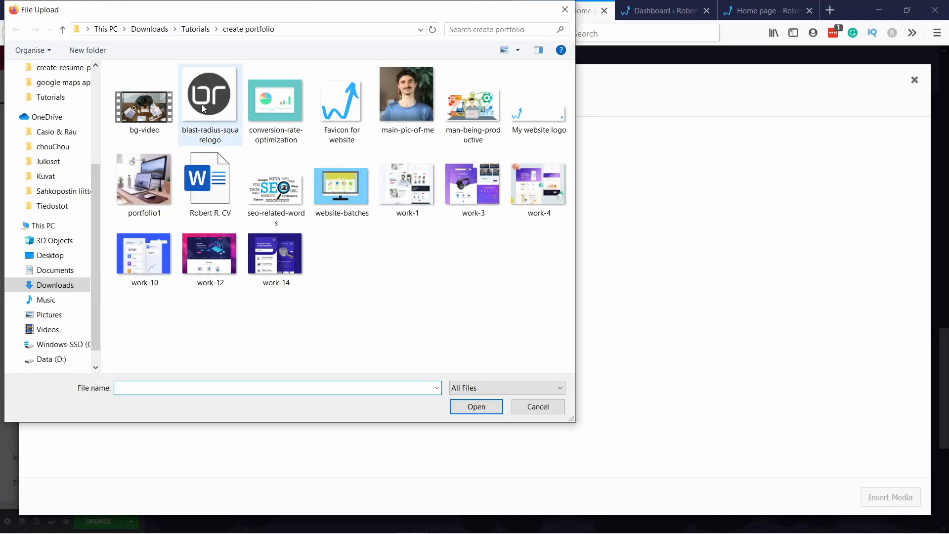
pyautogui.click(214, 92)
pyautogui.click(458, 409)
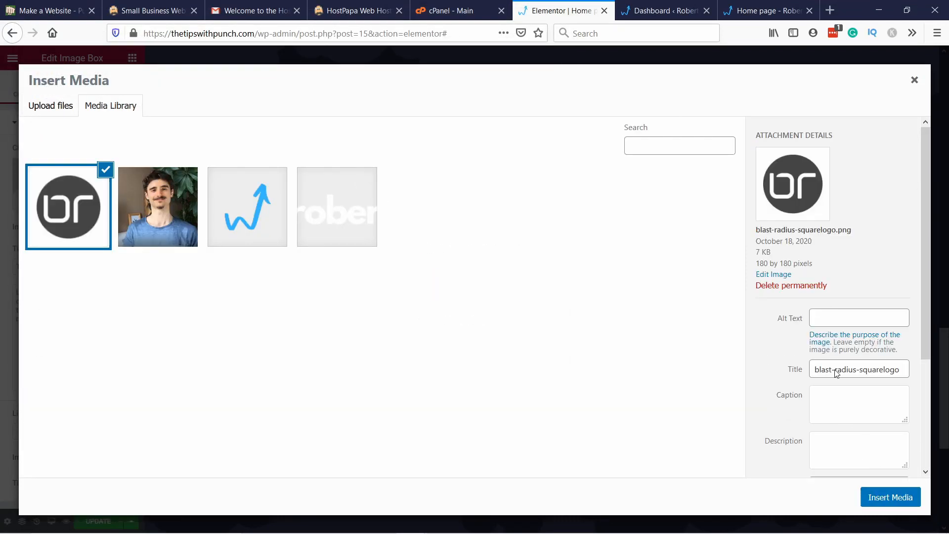
# Step: Set the uploaded logo's alt text to "BR" and insert it into the image box
pyautogui.click(834, 316)
pyautogui.write('BR logo')
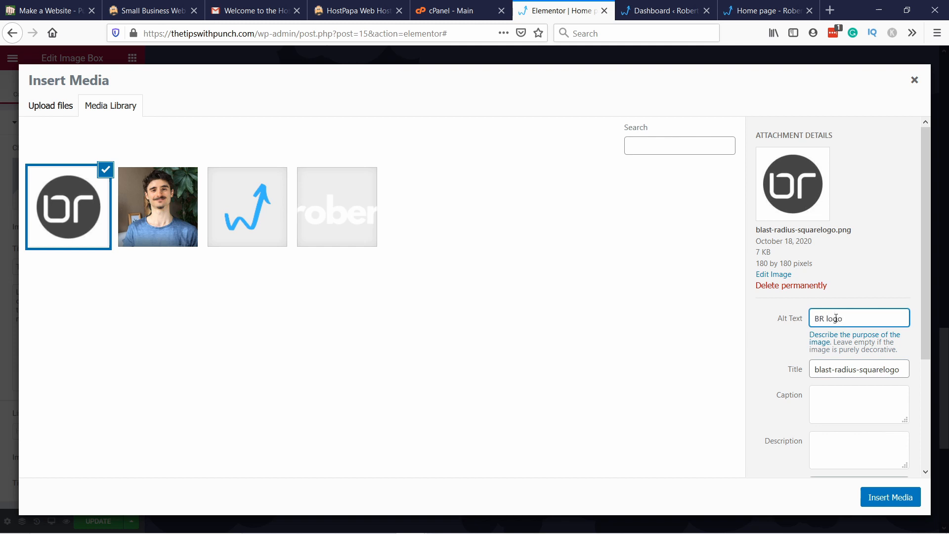
pyautogui.click(903, 500)
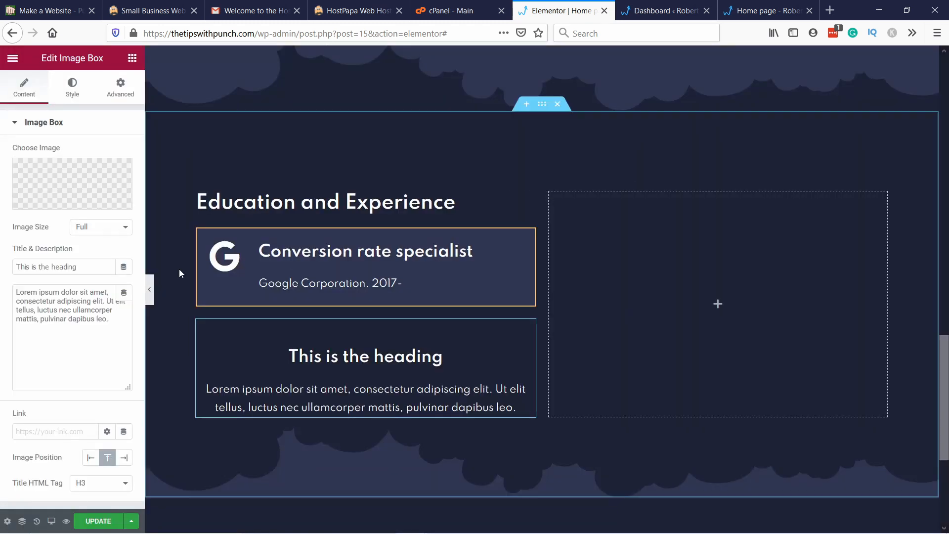
# Step: Set the image box's image size to Thumbnail and its image position to Left
pyautogui.click(121, 227)
pyautogui.click(110, 243)
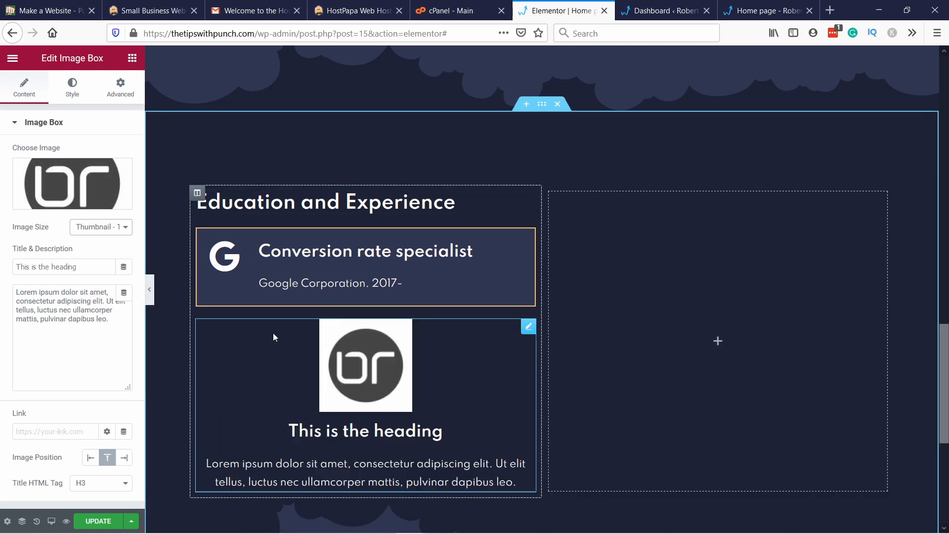
pyautogui.click(94, 458)
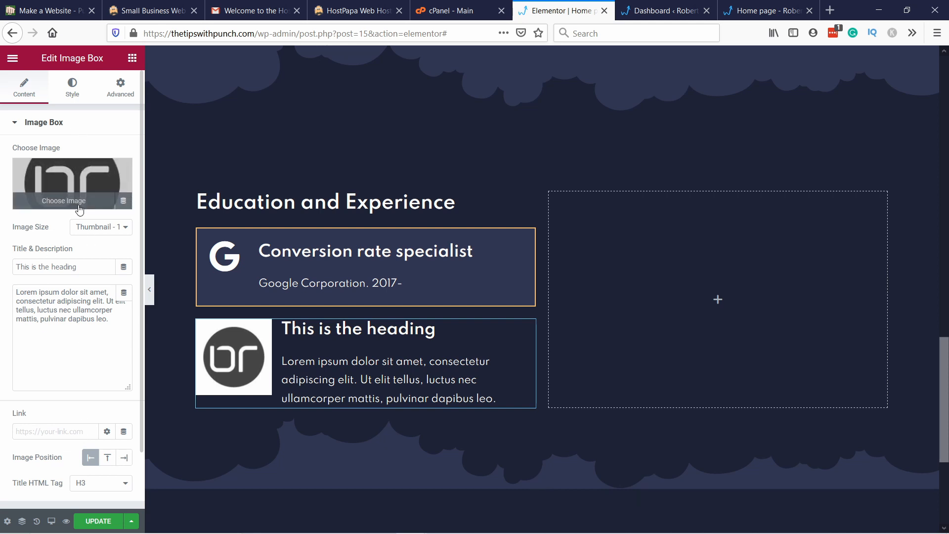
# Step: Replace the image box's placeholder title with "Blast Radius"
pyautogui.moveTo(87, 267); pyautogui.dragTo(5, 271)
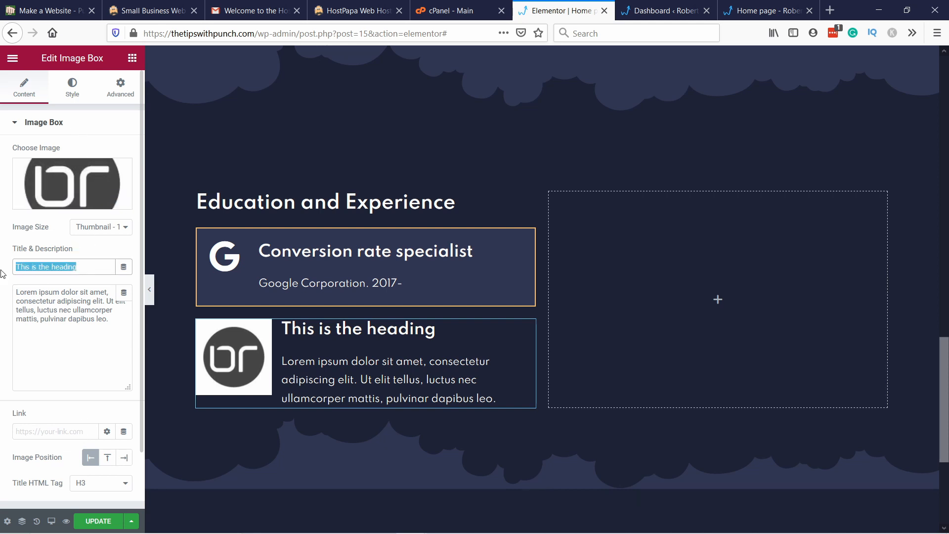
pyautogui.write('Bls')
pyautogui.press('BackSpace')
pyautogui.write('ast')
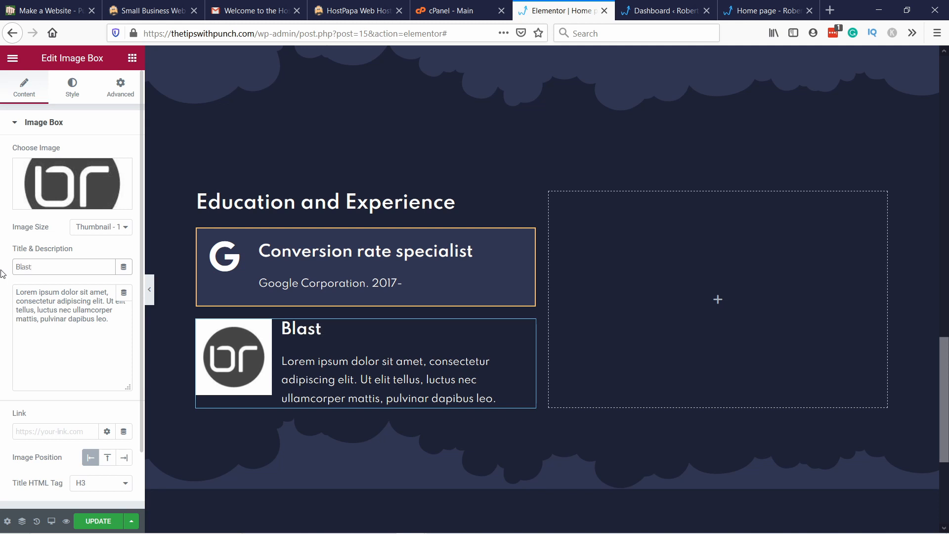
pyautogui.write(' Radius')
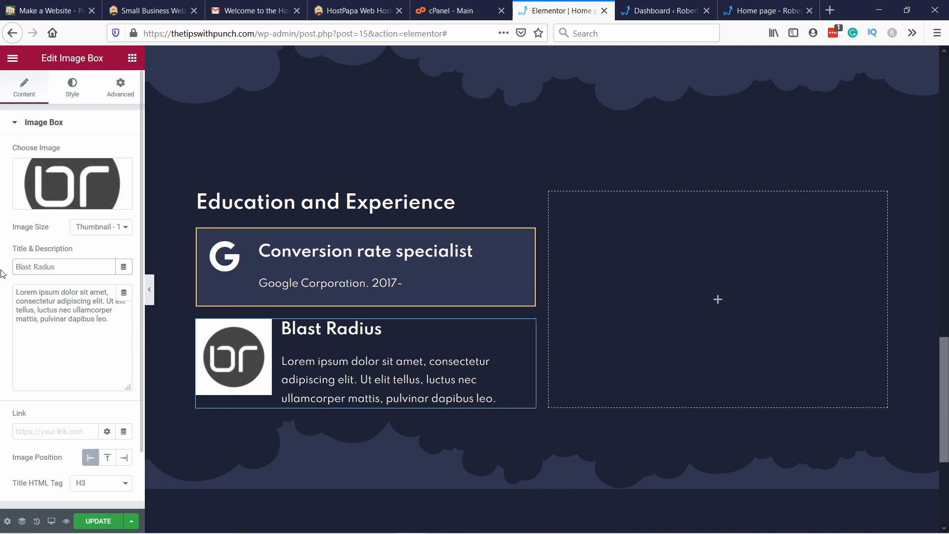
# Step: Copy the title text into the image box's description, replacing the placeholder, and complete it as "Blast Radius 2012-2017"
pyautogui.moveTo(72, 267); pyautogui.dragTo(44, 291)
pyautogui.hotkey('ctrl', 'c')
pyautogui.click(76, 311)
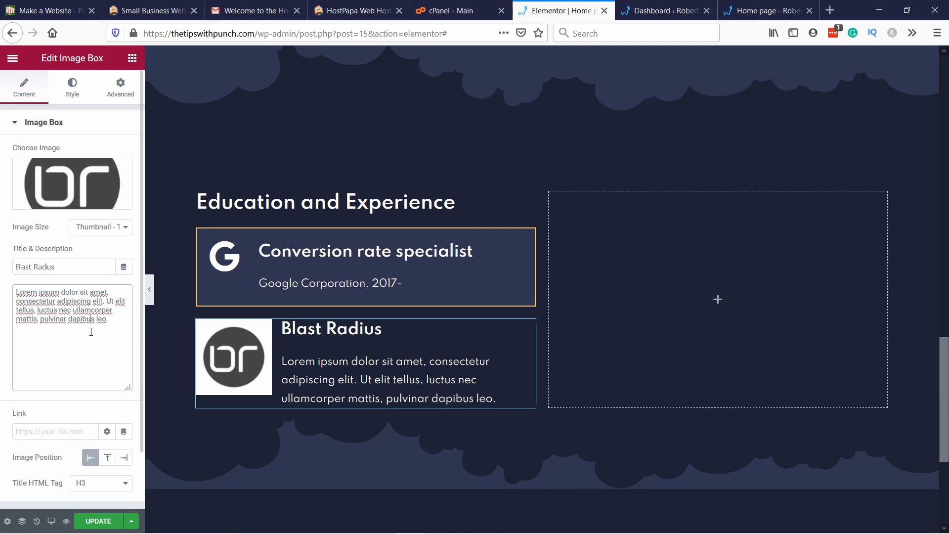
pyautogui.hotkey('ctrl', 'a')
pyautogui.hotkey('ctrl', 'v')
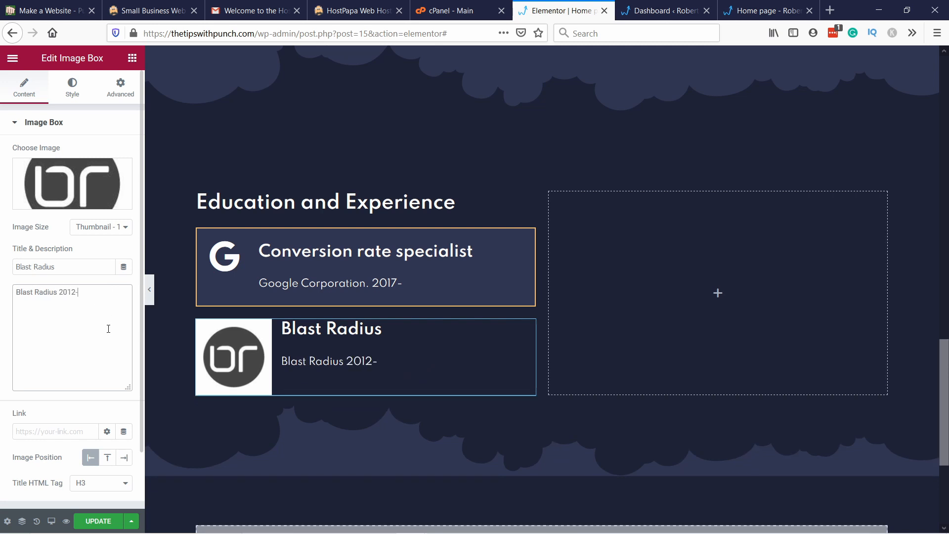
pyautogui.write('2017')
# Step: Change the image box's title to "Analytics specialist"
pyautogui.moveTo(70, 267); pyautogui.dragTo(3, 264)
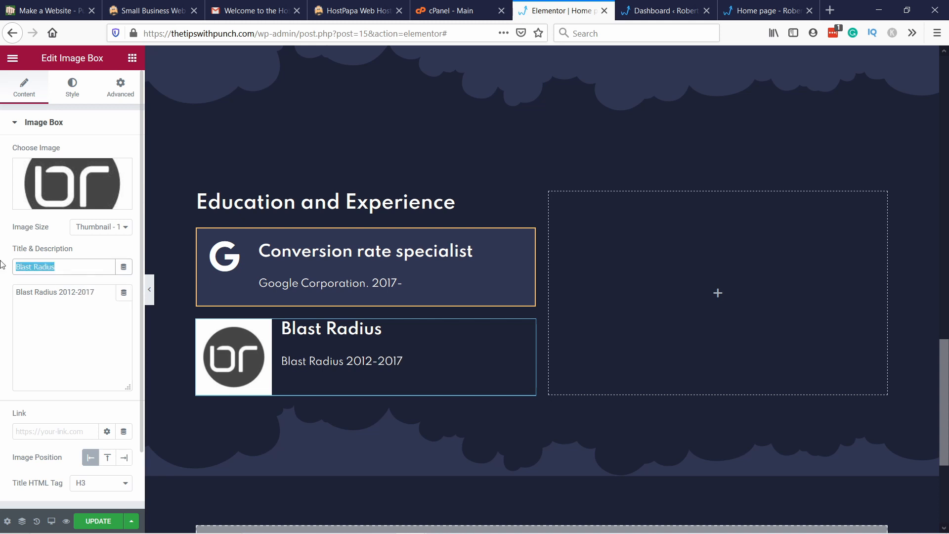
pyautogui.write('Analytics specialist')
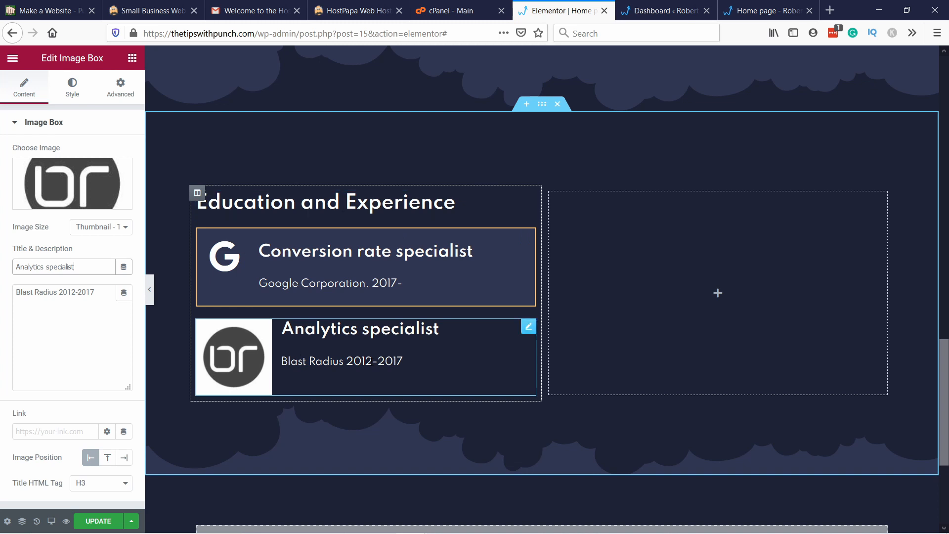
# Step: Set the image box's padding to 20 px on all four sides
pyautogui.click(112, 88)
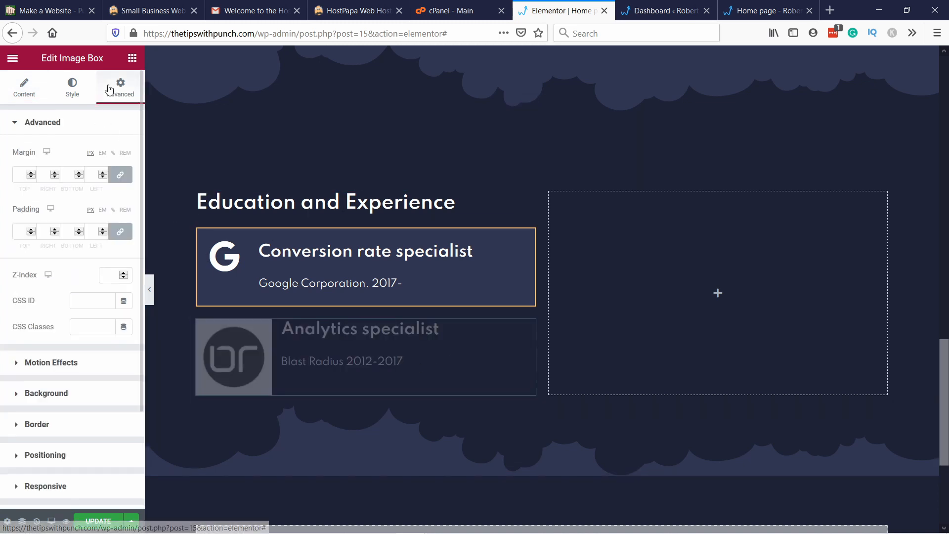
pyautogui.click(18, 231)
pyautogui.write('20')
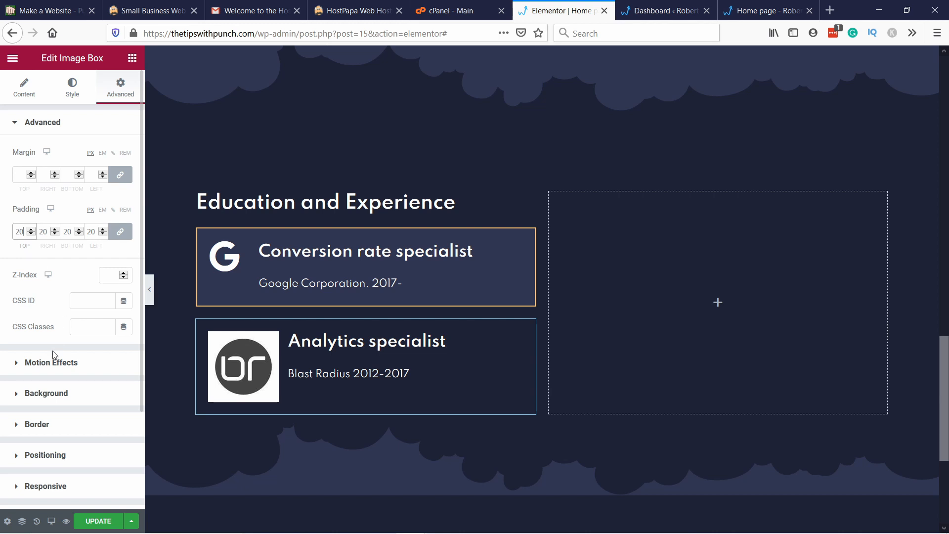
# Step: Give the Blast Radius image box a classic background in the global BG support color
pyautogui.click(20, 399)
pyautogui.click(110, 244)
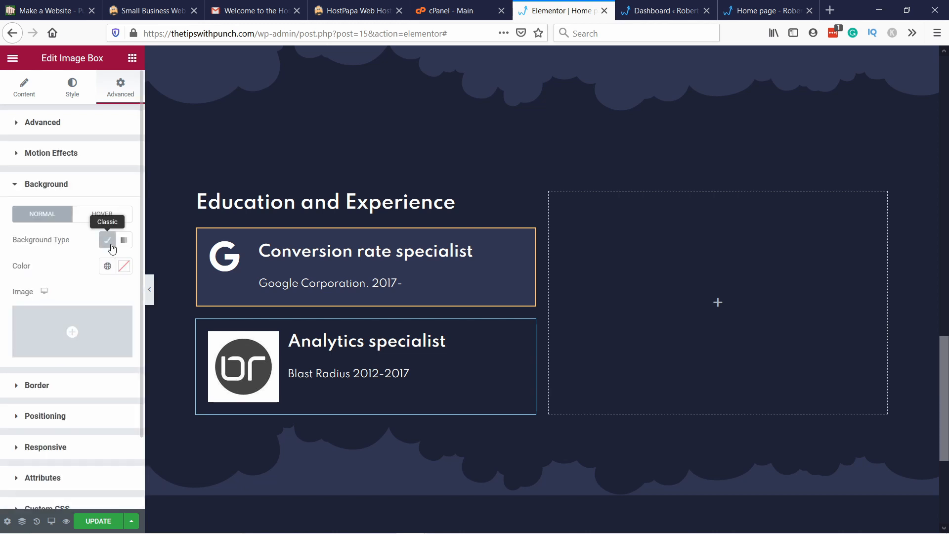
pyautogui.click(108, 266)
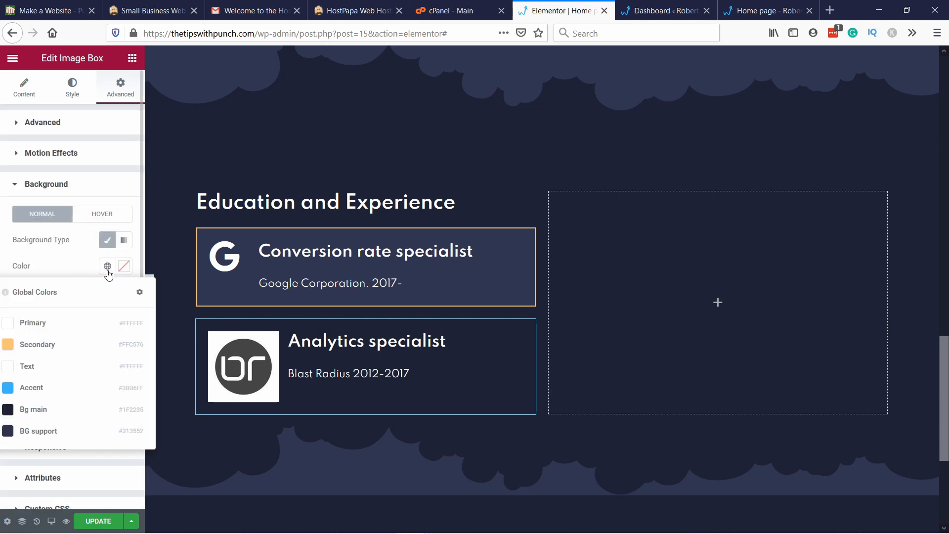
pyautogui.click(54, 431)
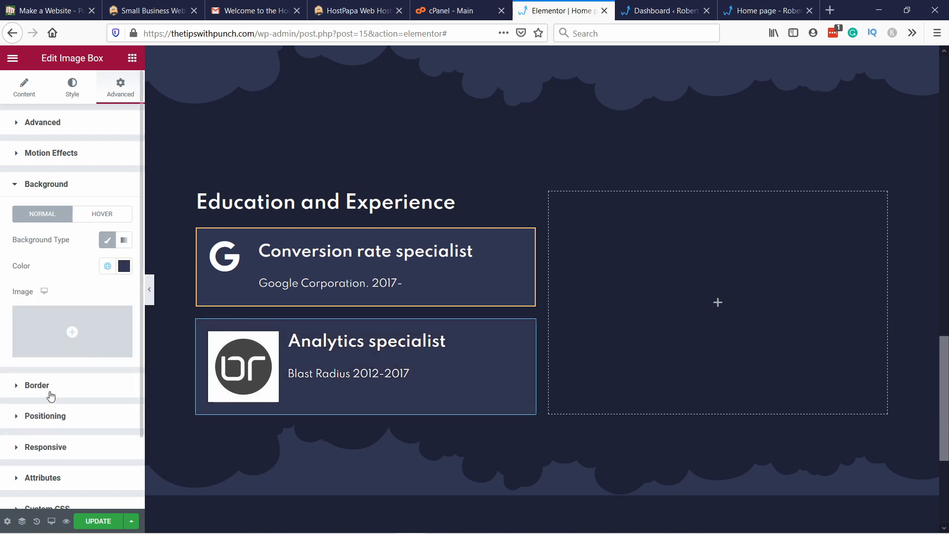
# Step: Add a solid 2 px border in the global Secondary color around the Blast Radius image box
pyautogui.click(25, 386)
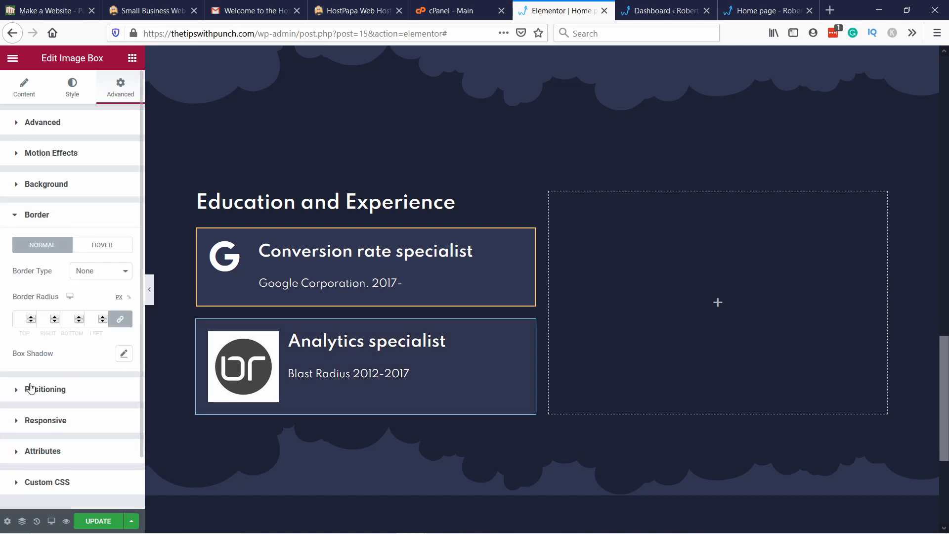
pyautogui.click(103, 271)
pyautogui.click(103, 299)
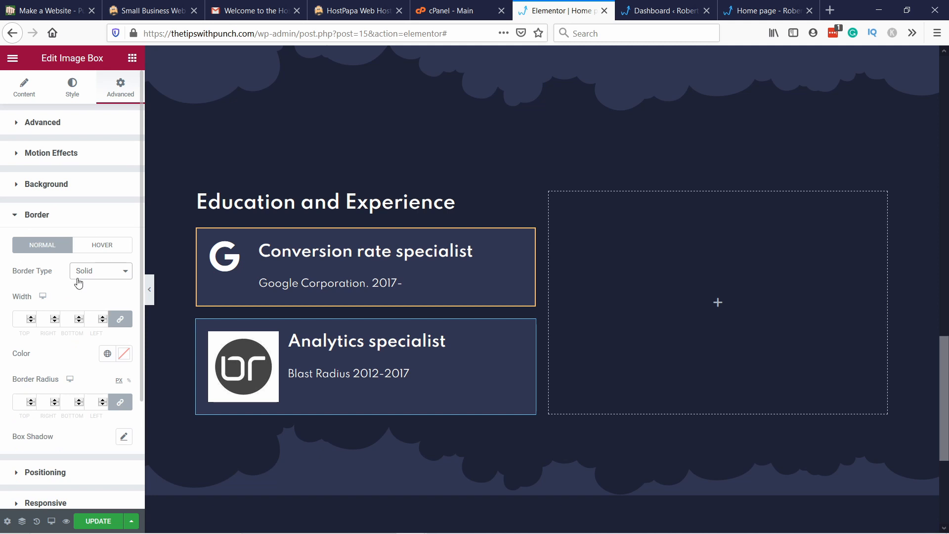
pyautogui.click(16, 321)
pyautogui.write('2')
pyautogui.click(107, 354)
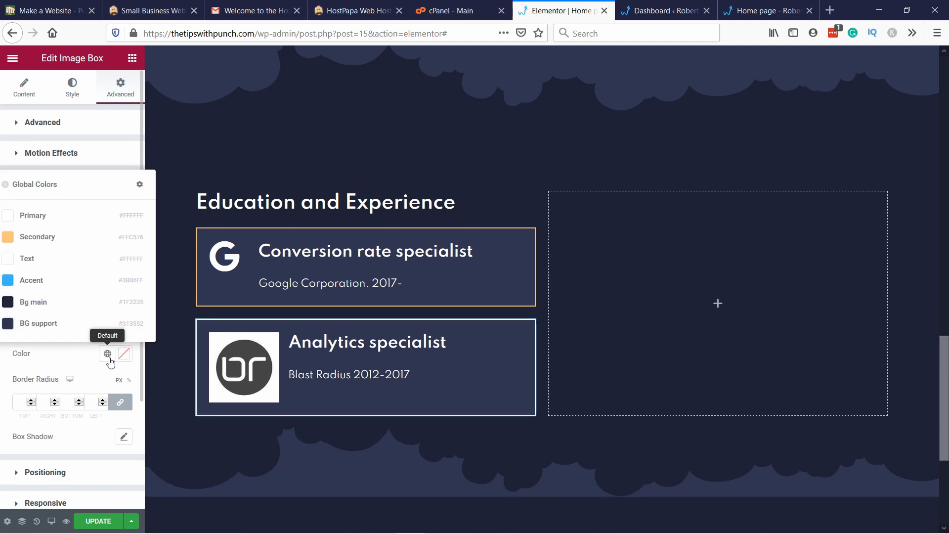
pyautogui.click(21, 238)
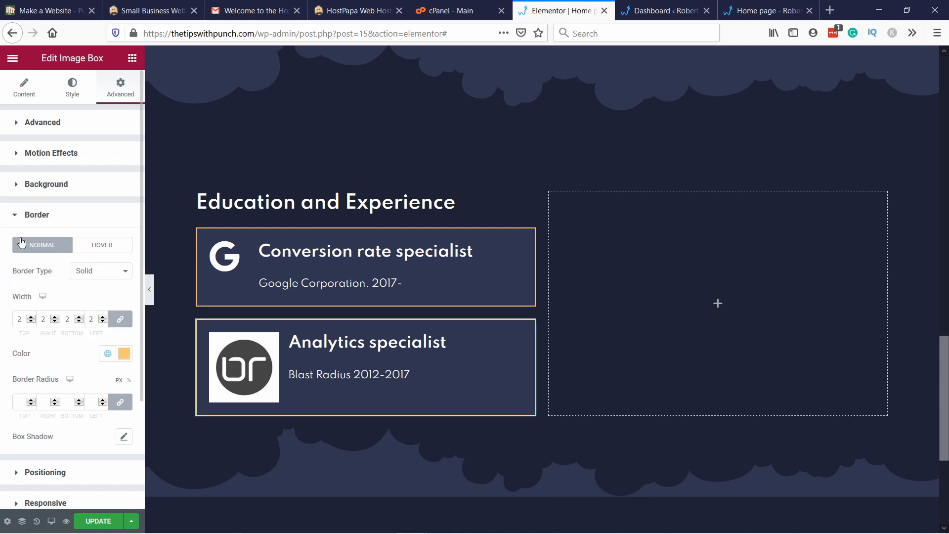
pyautogui.rightClick(634, 307)
pyautogui.click(654, 319)
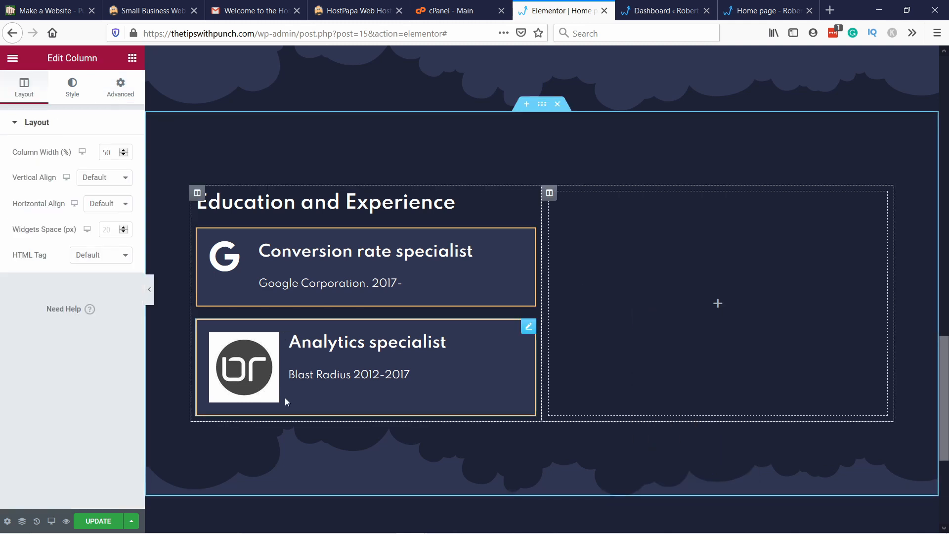
# Step: Set the Blast Radius image box's image spacing to 20 and image width to 20%
pyautogui.rightClick(246, 334)
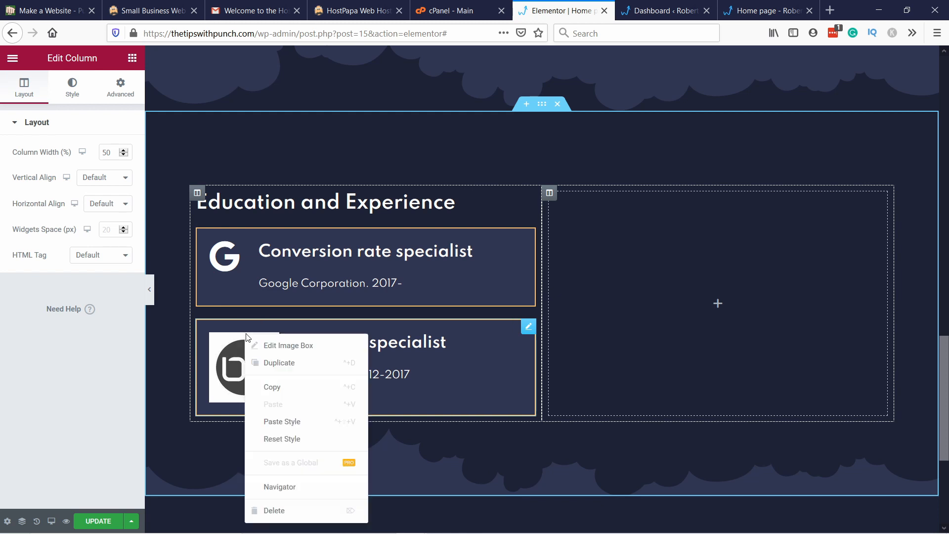
pyautogui.click(262, 342)
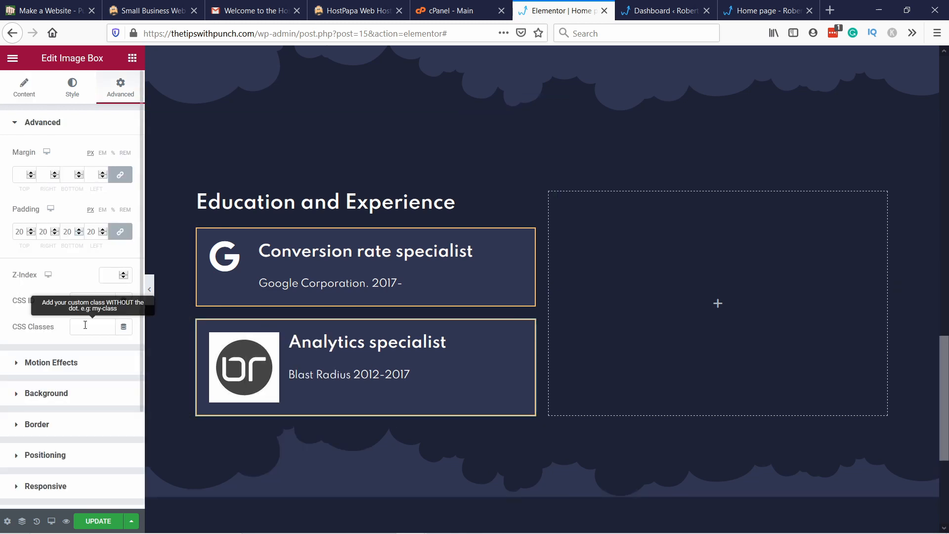
pyautogui.click(42, 96)
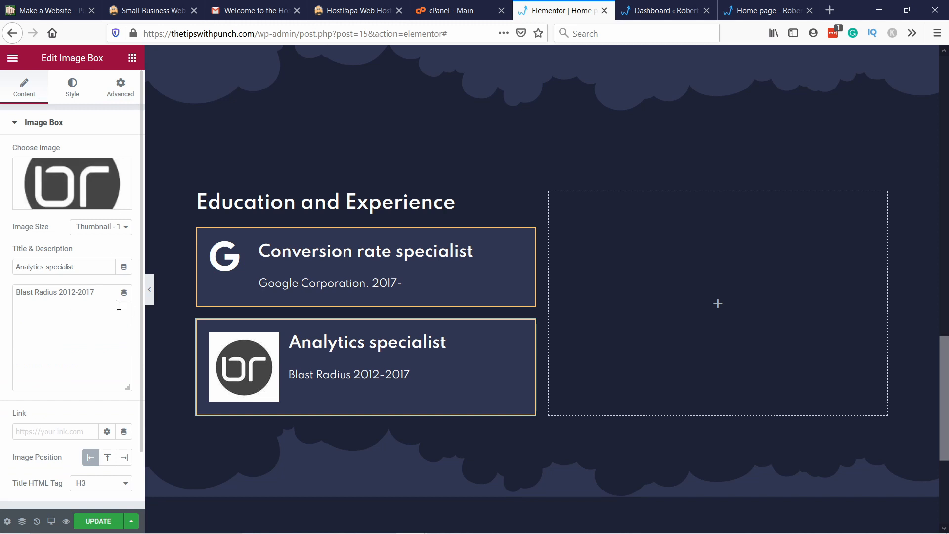
pyautogui.scroll(-3, 107, 303)
pyautogui.scroll(3, 108, 277)
pyautogui.click(73, 94)
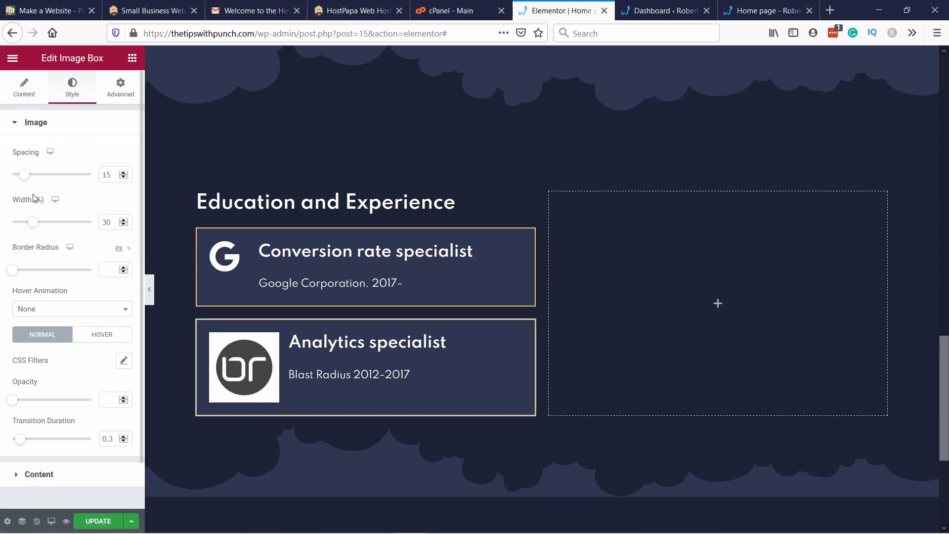
pyautogui.moveTo(27, 175); pyautogui.dragTo(31, 181)
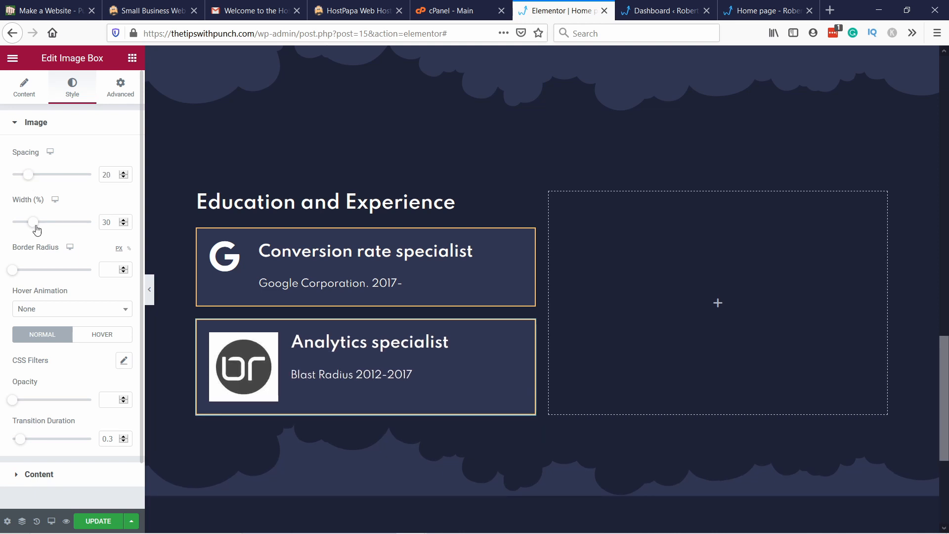
pyautogui.moveTo(36, 230); pyautogui.dragTo(28, 211)
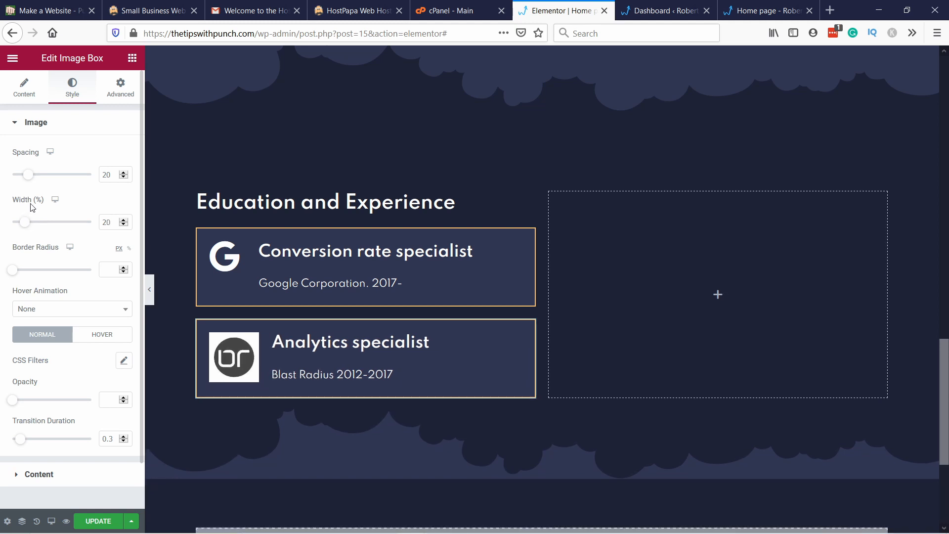
# Step: Style the Google icon box's icon with a spacing of 30 and a size of 70
pyautogui.rightClick(232, 259)
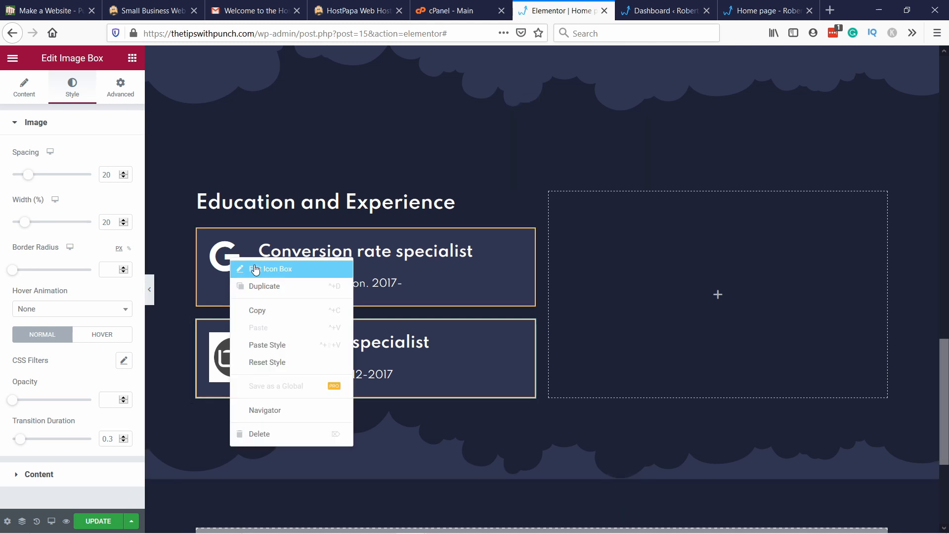
pyautogui.click(255, 270)
pyautogui.click(72, 88)
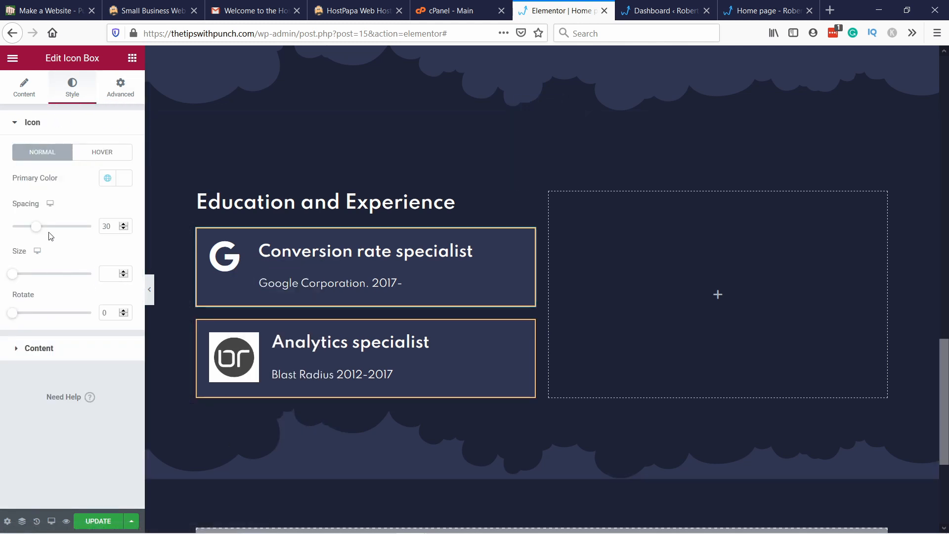
pyautogui.moveTo(40, 227); pyautogui.dragTo(51, 233)
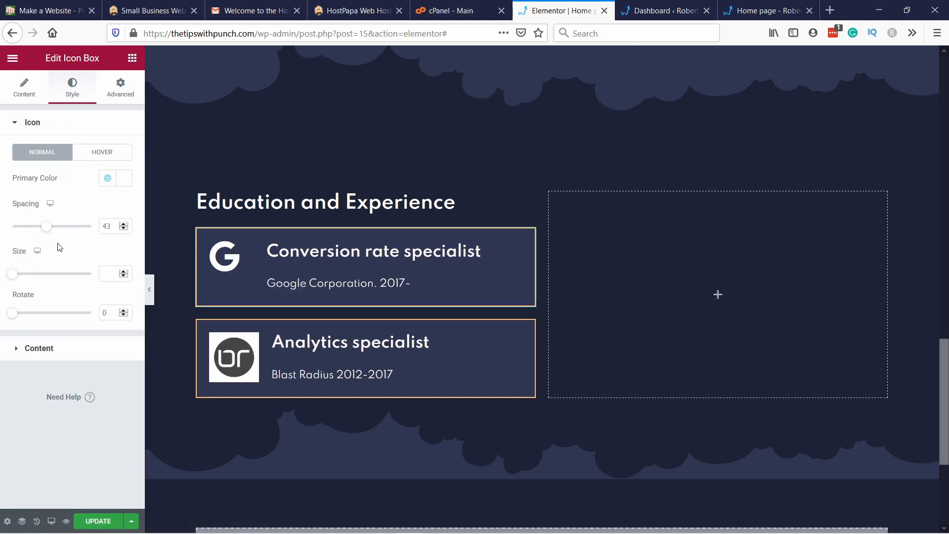
pyautogui.doubleClick(106, 226)
pyautogui.write('30')
pyautogui.moveTo(12, 274); pyautogui.dragTo(31, 269)
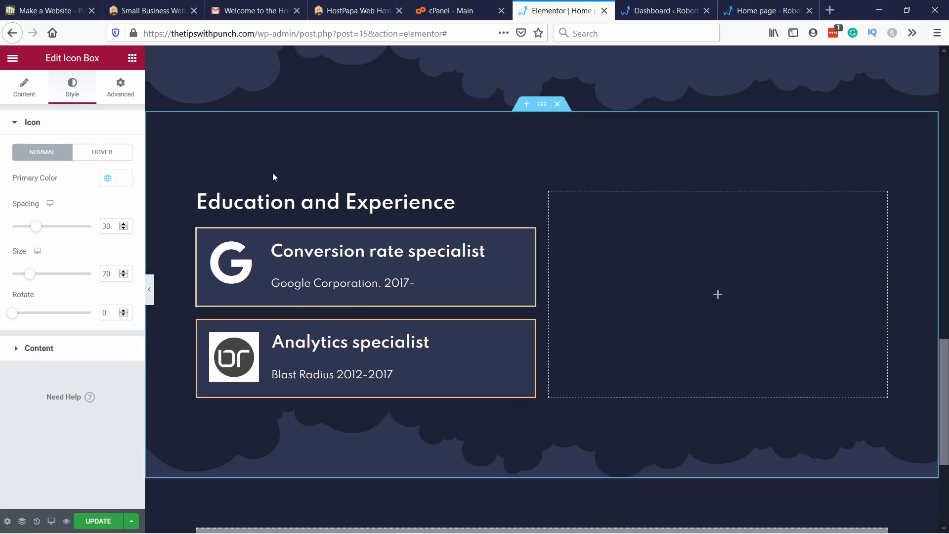
# Step: Duplicate the Blast Radius image box twice below the original in the Education and Experience column
pyautogui.scroll(-2, 272, 173)
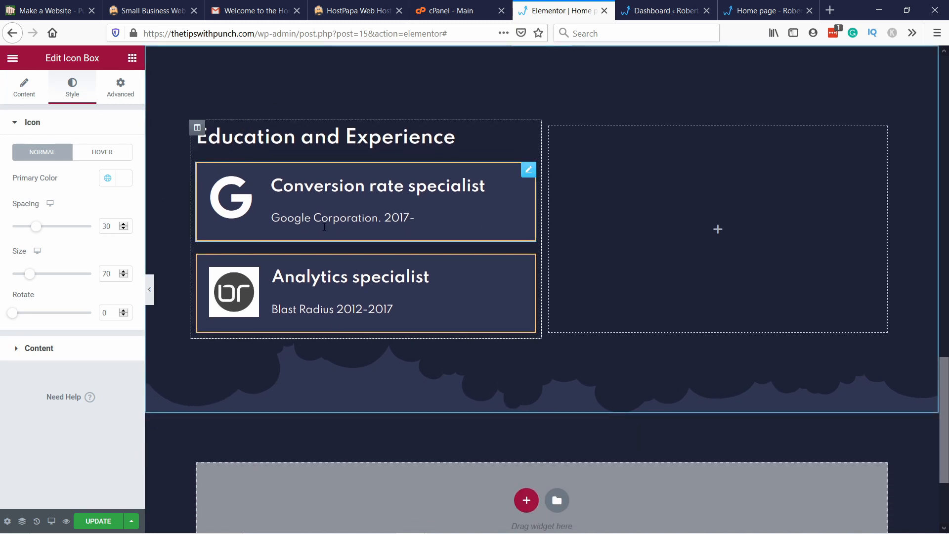
pyautogui.rightClick(486, 282)
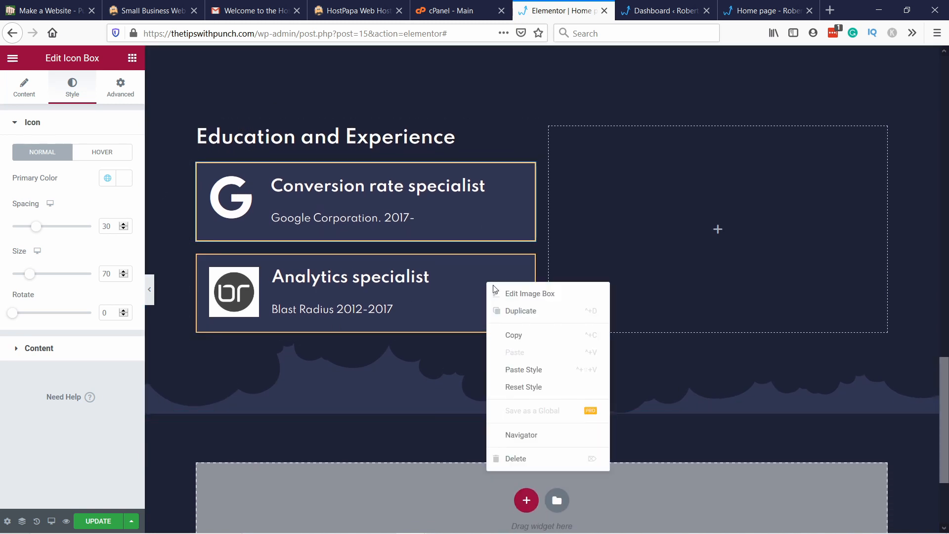
pyautogui.click(514, 313)
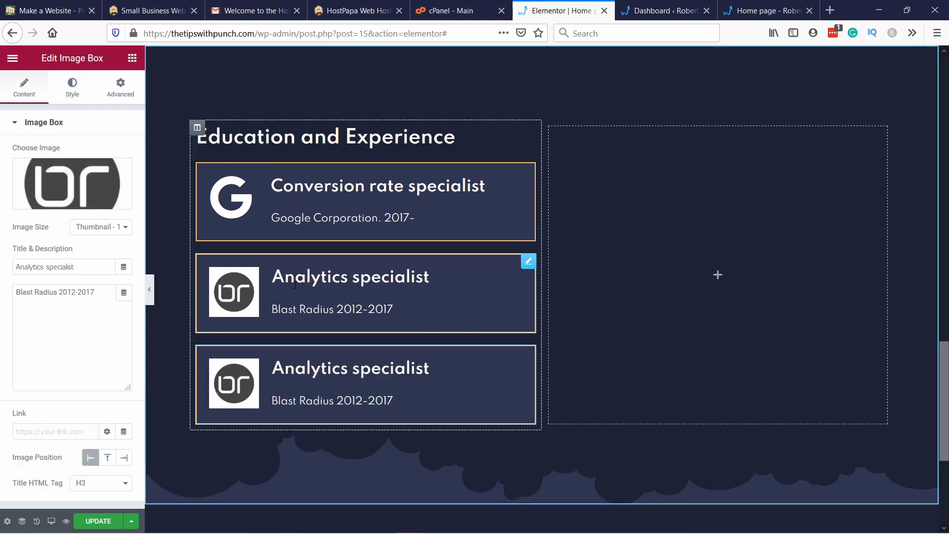
pyautogui.rightClick(455, 359)
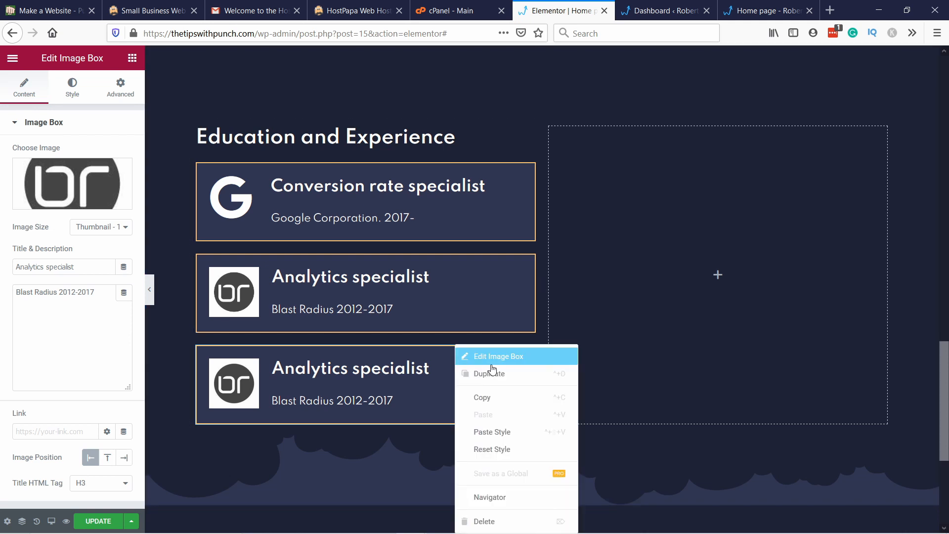
pyautogui.click(493, 377)
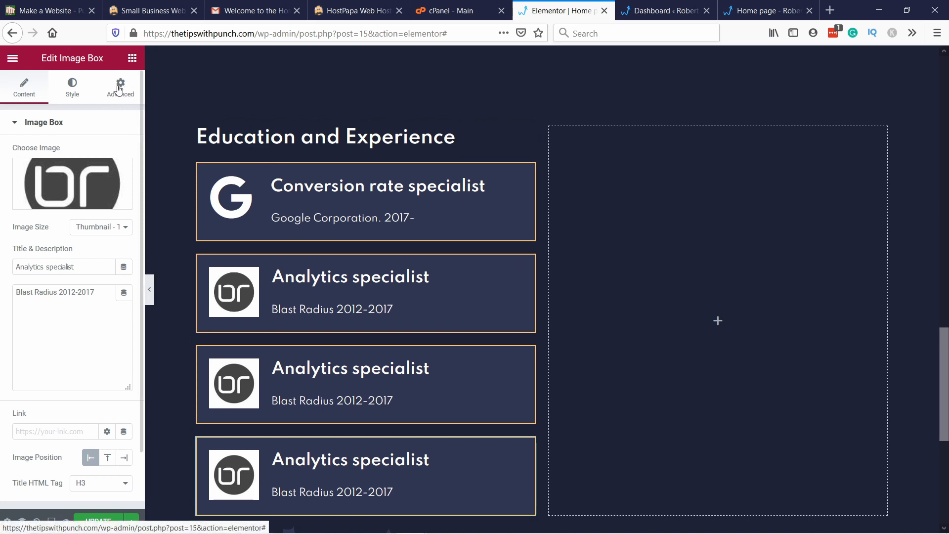
# Step: Return to the widget list, review the Education and Experience boxes and save the page update
pyautogui.click(132, 58)
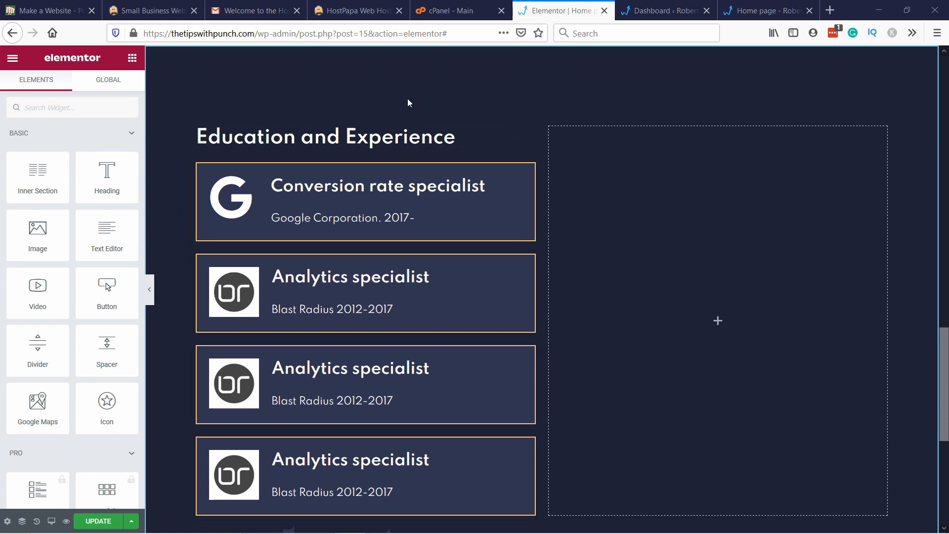
pyautogui.scroll(-4, 353, 247)
pyautogui.scroll(5, 366, 257)
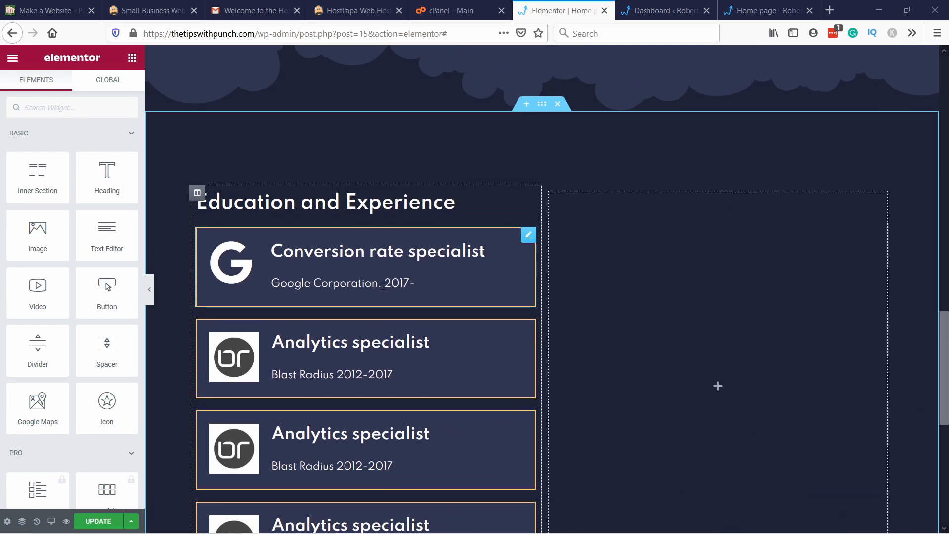
pyautogui.scroll(-3, 383, 302)
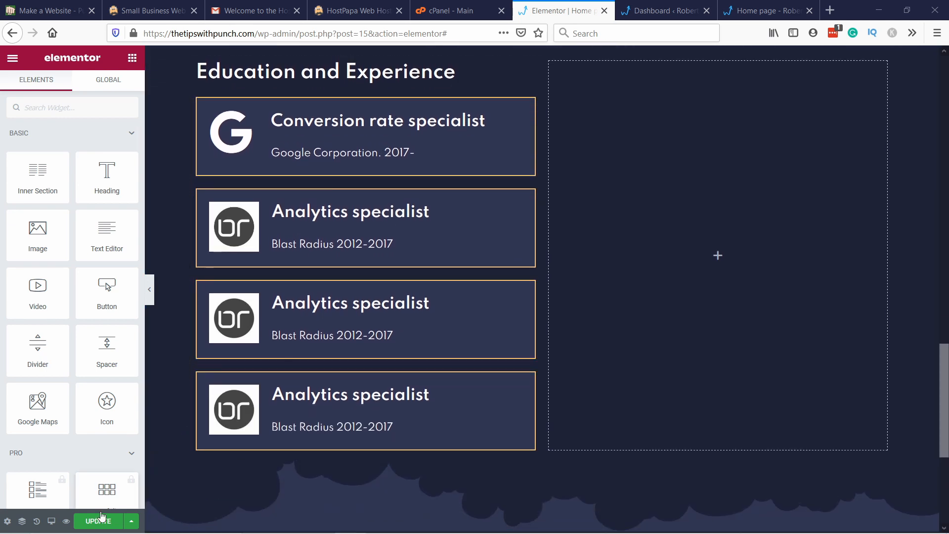
pyautogui.click(99, 523)
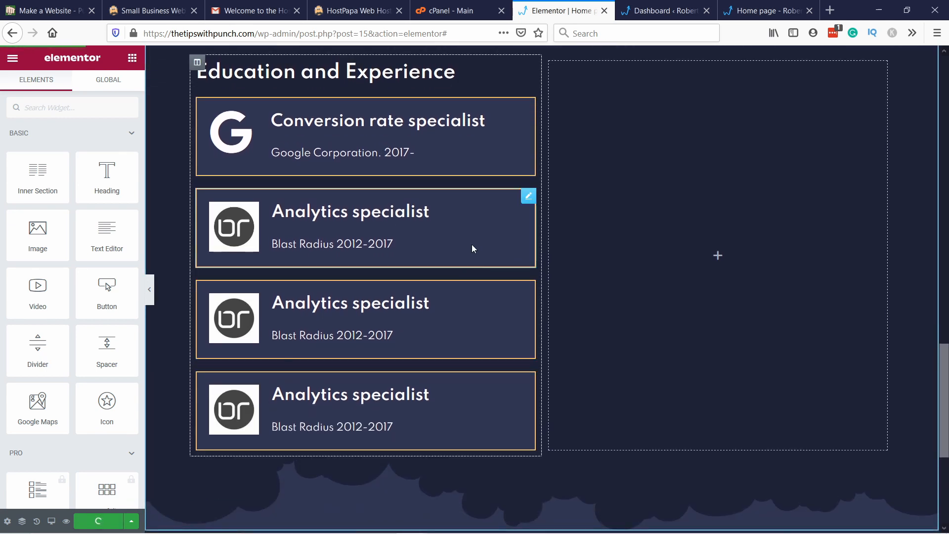
# Step: Switch to the WordPress dashboard and open the page for adding new plugins
pyautogui.click(657, 11)
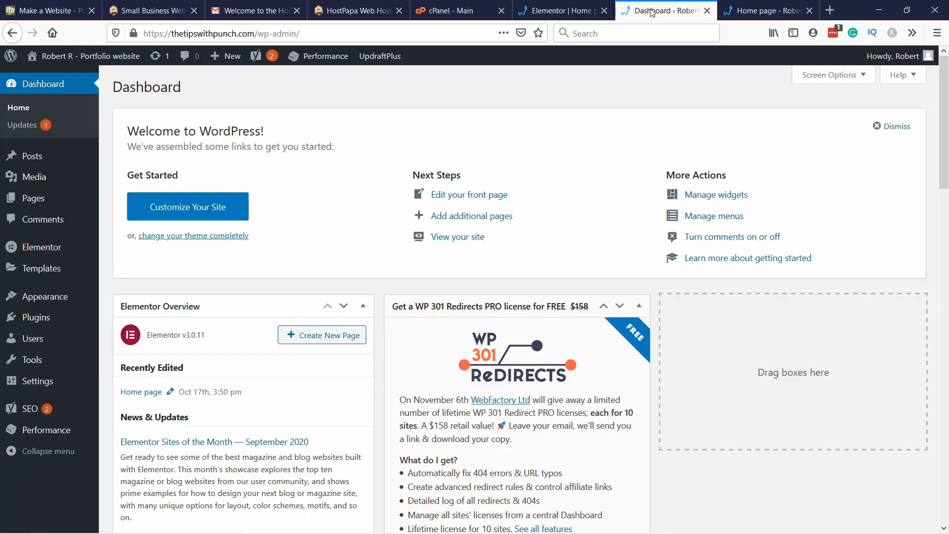
pyautogui.moveTo(31, 322)
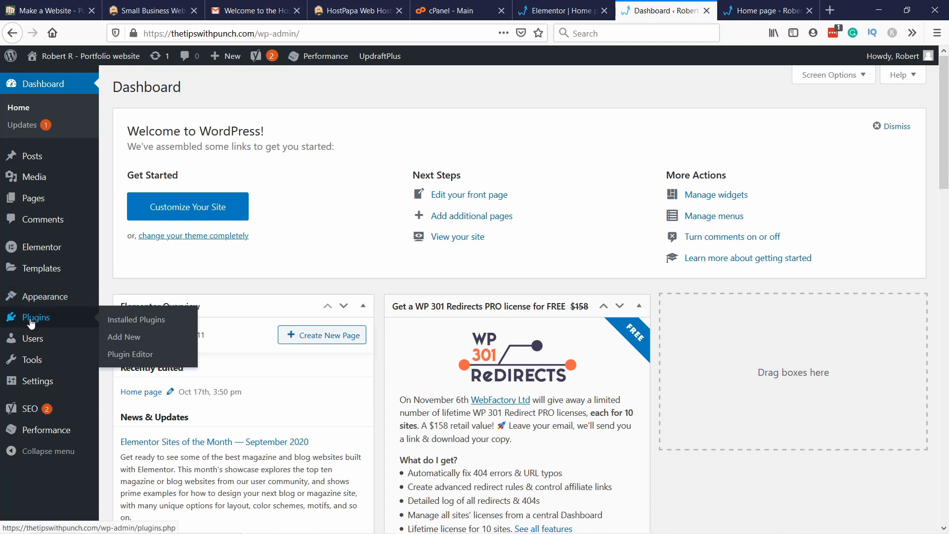
pyautogui.click(129, 343)
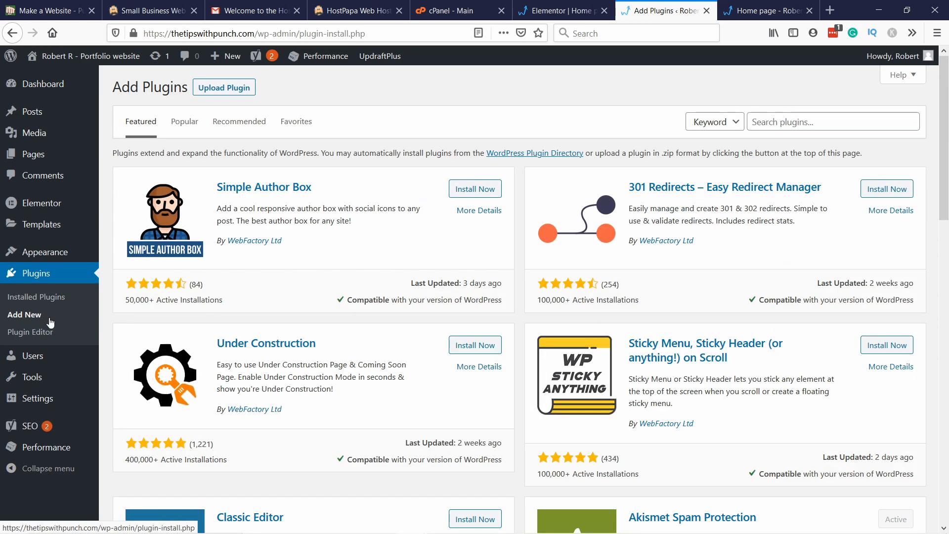
# Step: Search the plugin directory for "astra widgets", and install and activate the Astra Widgets plugin
pyautogui.click(762, 122)
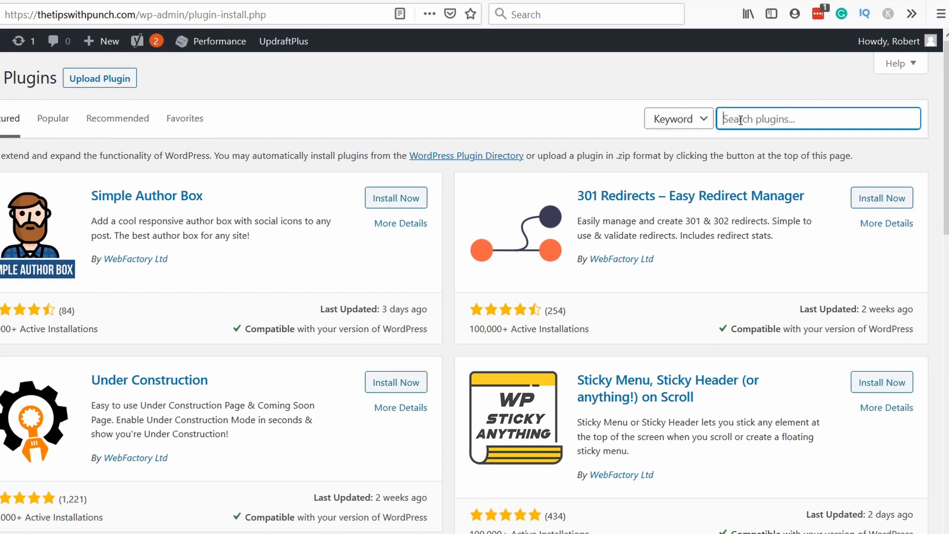
pyautogui.write('astra')
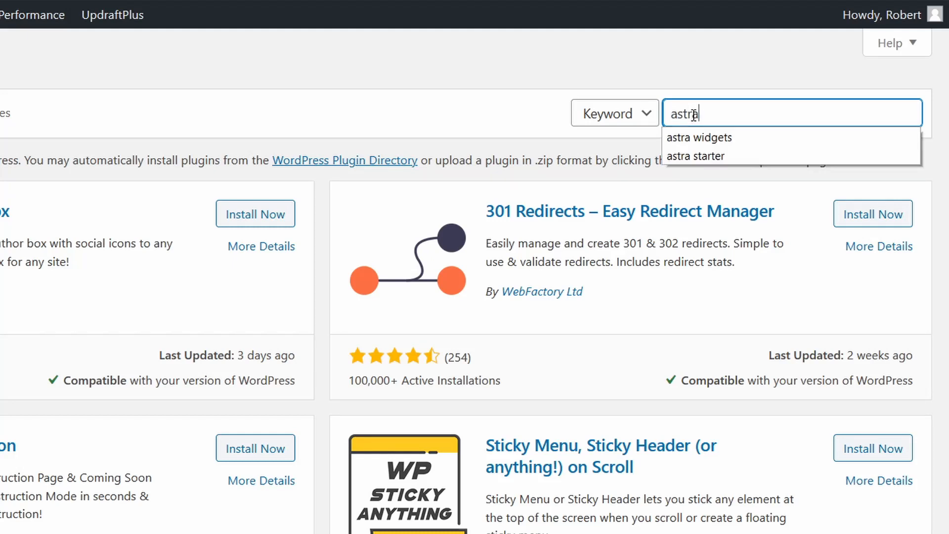
pyautogui.write(' widgets')
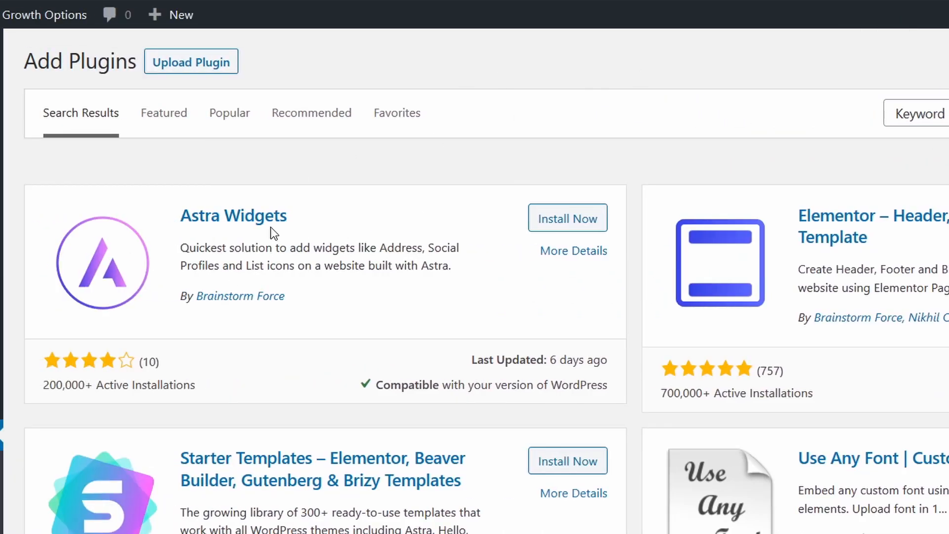
pyautogui.click(556, 219)
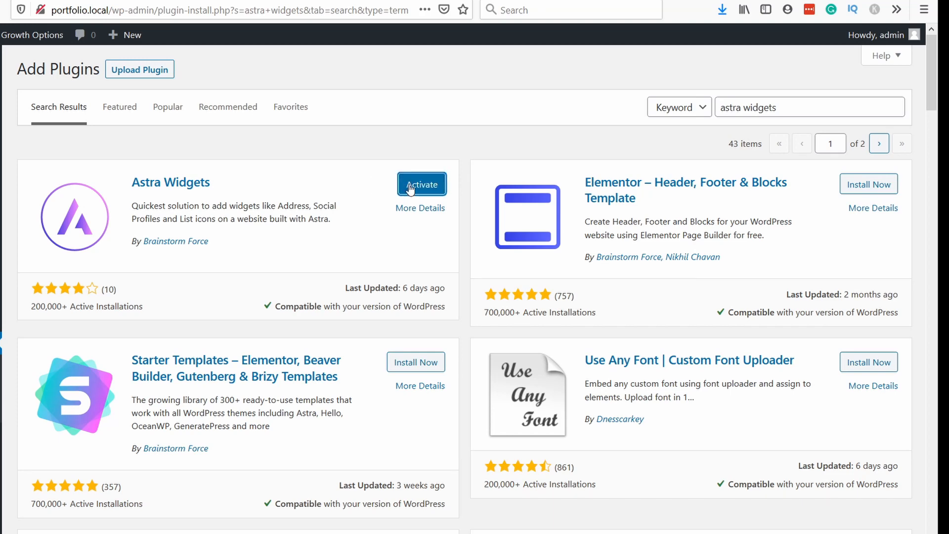
pyautogui.click(410, 193)
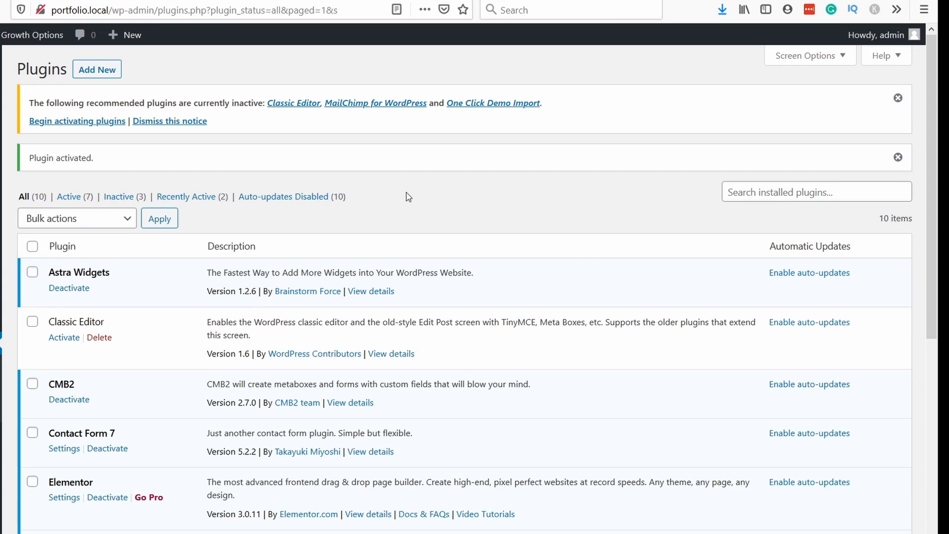
# Step: Search the plugin directory for "livemesh", install and activate Livemesh Addons for Elementor, and skip its tracking opt-in
pyautogui.click(99, 71)
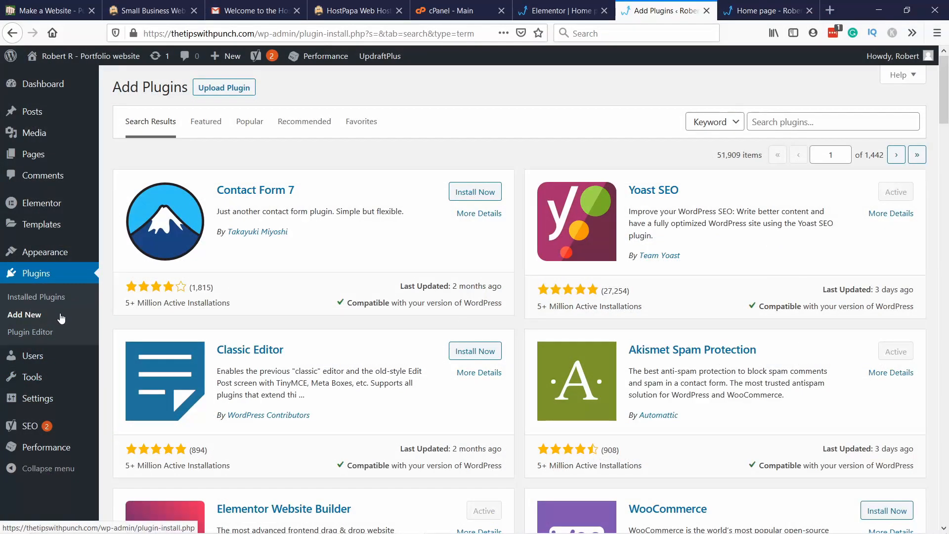
pyautogui.click(781, 120)
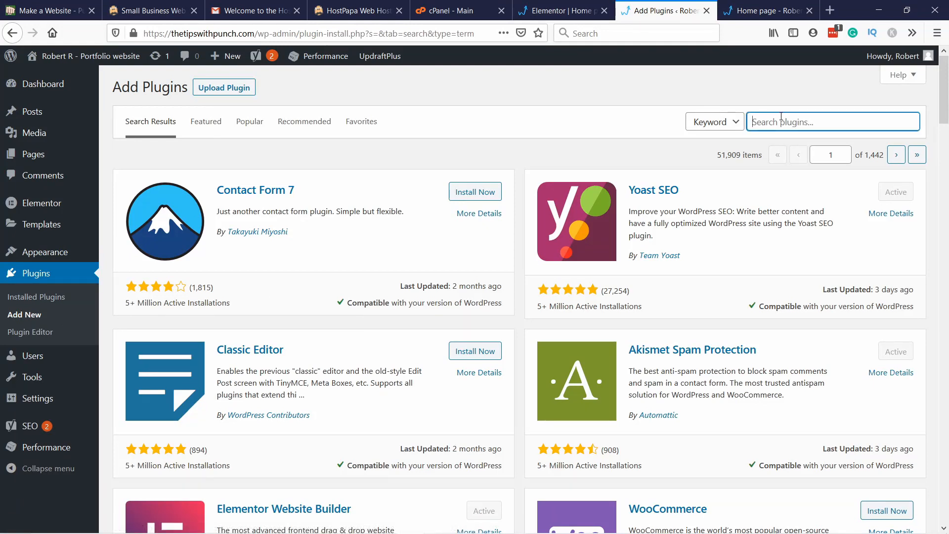
pyautogui.write('li')
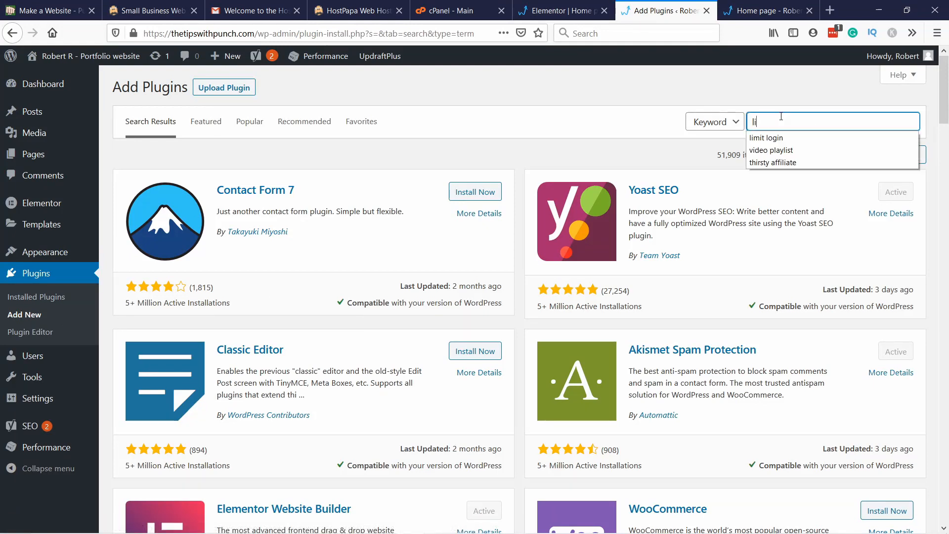
pyautogui.write('vems')
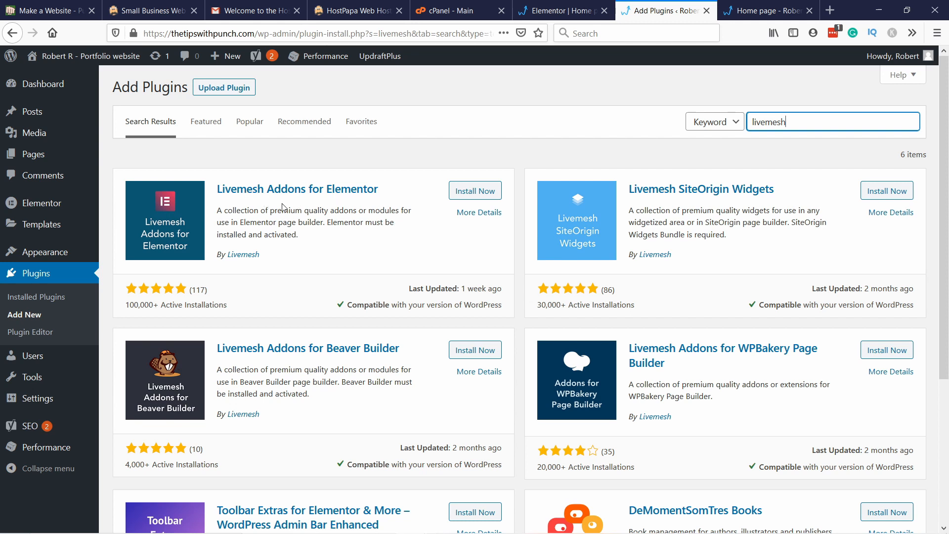
pyautogui.click(469, 193)
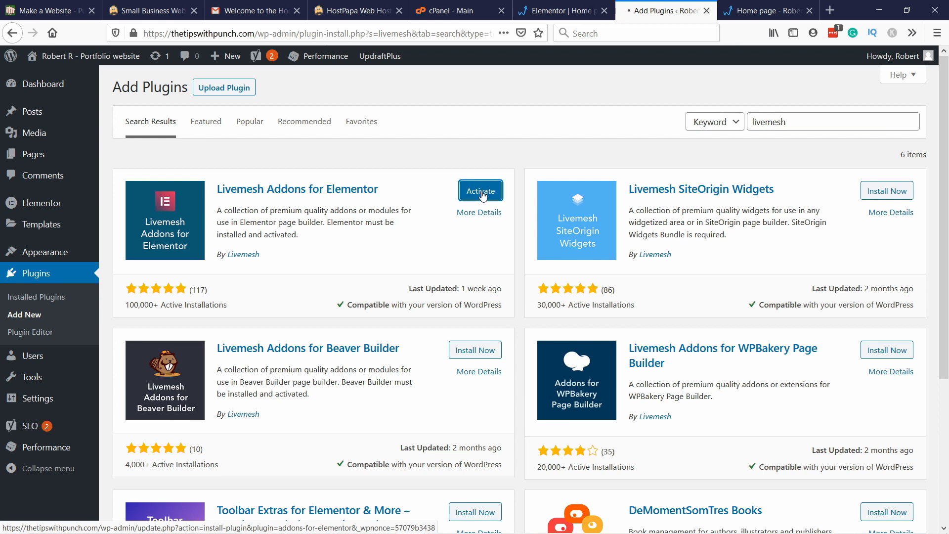
pyautogui.click(483, 195)
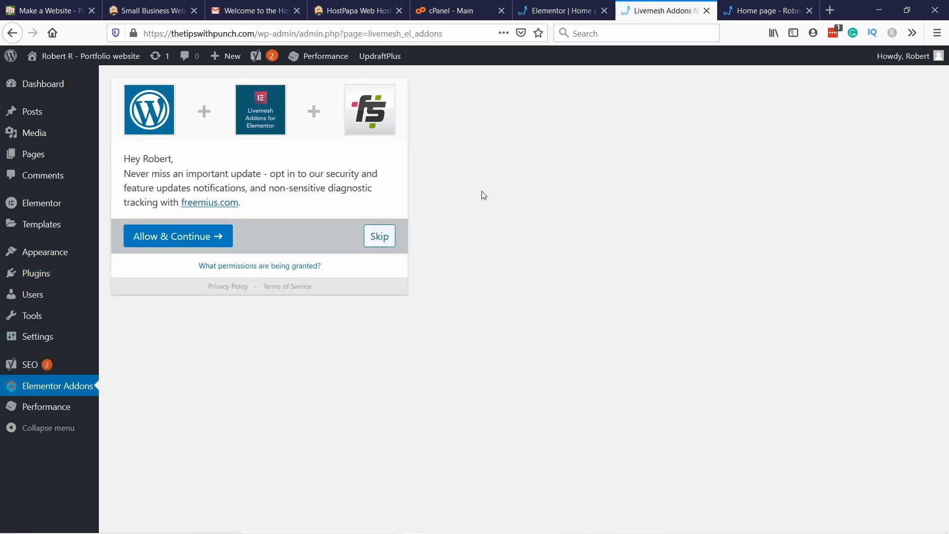
pyautogui.click(383, 239)
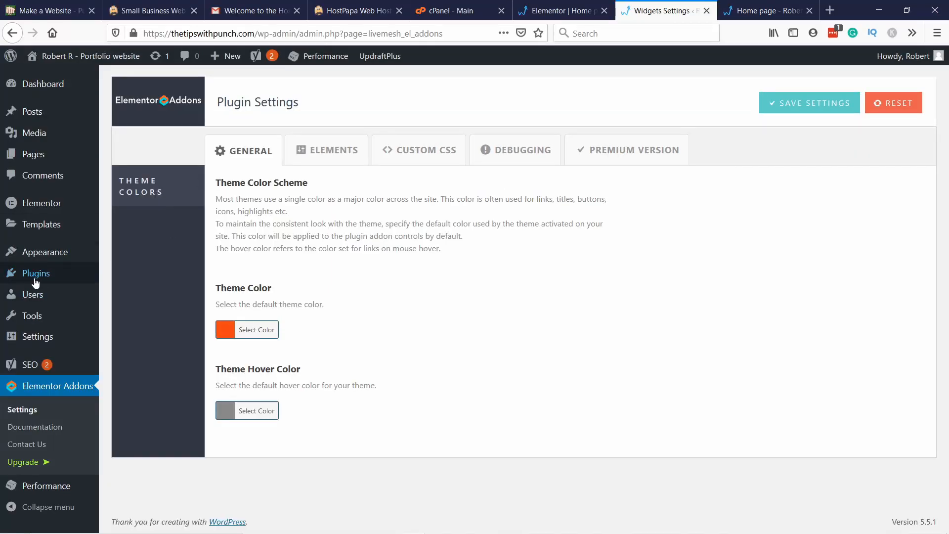
# Step: Search the plugin directory for "contact form 7", and install and activate the Contact Form 7 plugin
pyautogui.moveTo(57, 272)
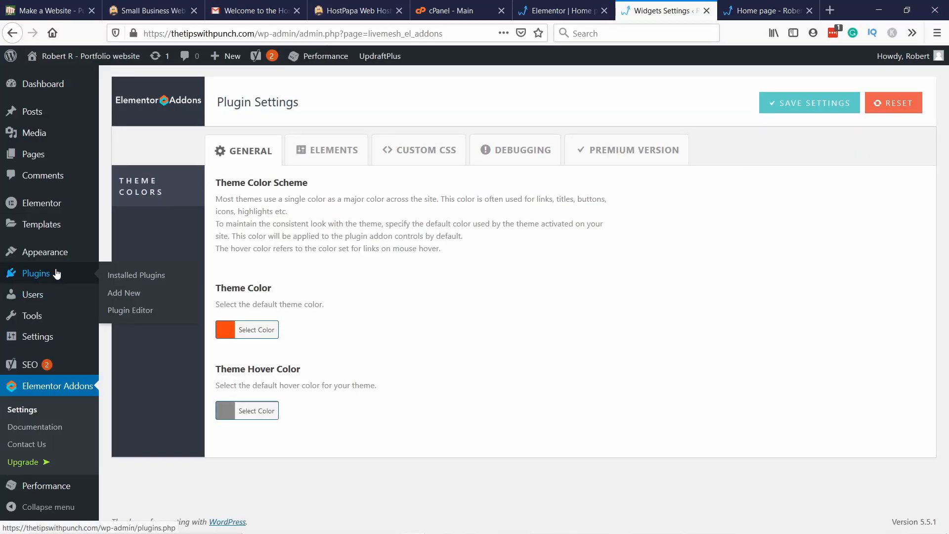
pyautogui.click(145, 295)
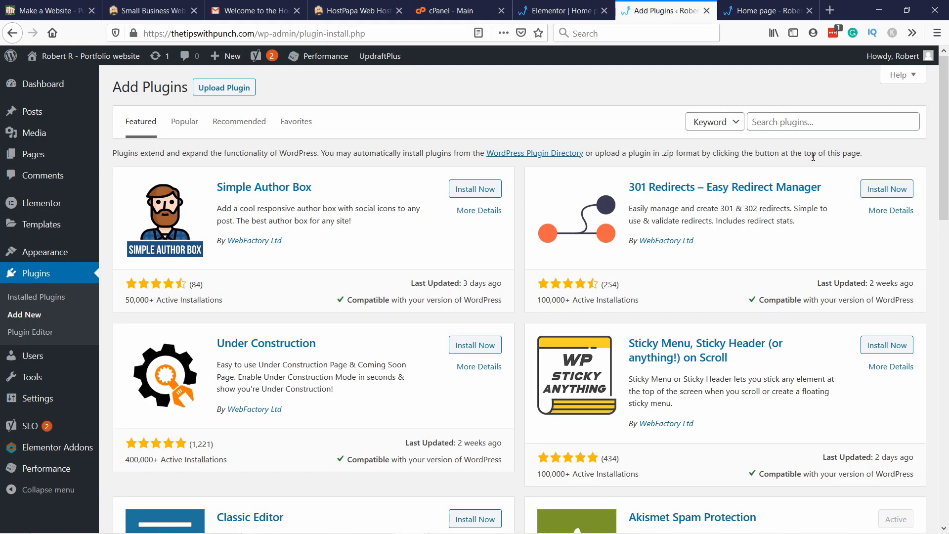
pyautogui.click(806, 125)
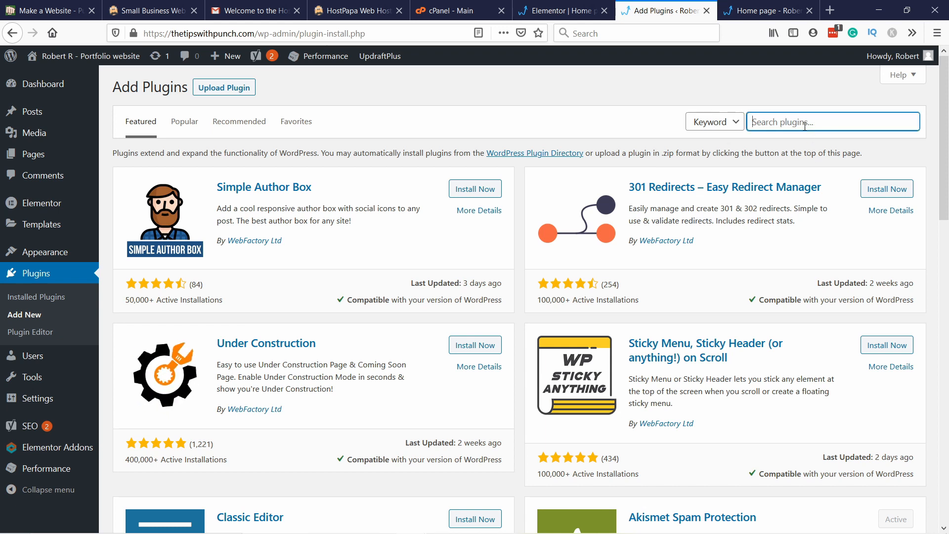
pyautogui.write('con')
pyautogui.write('ct form 7')
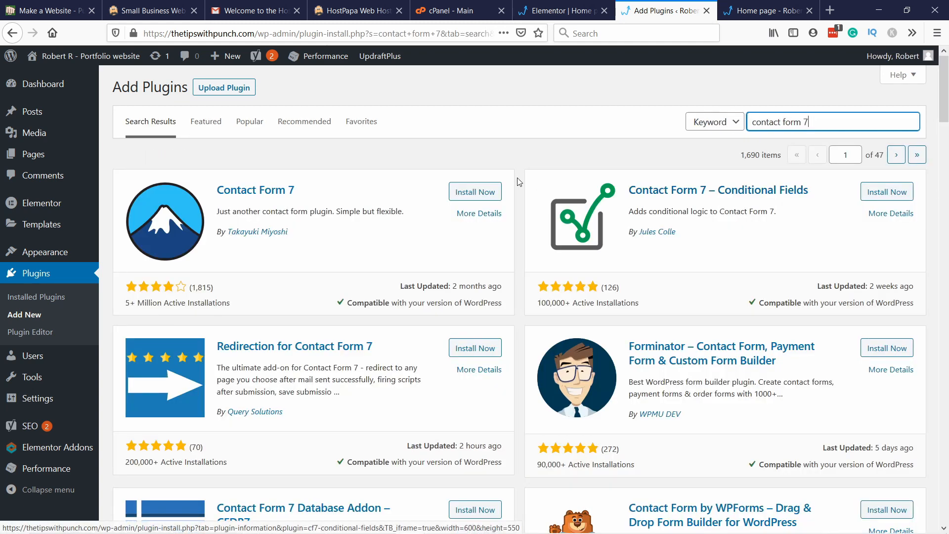
pyautogui.click(476, 192)
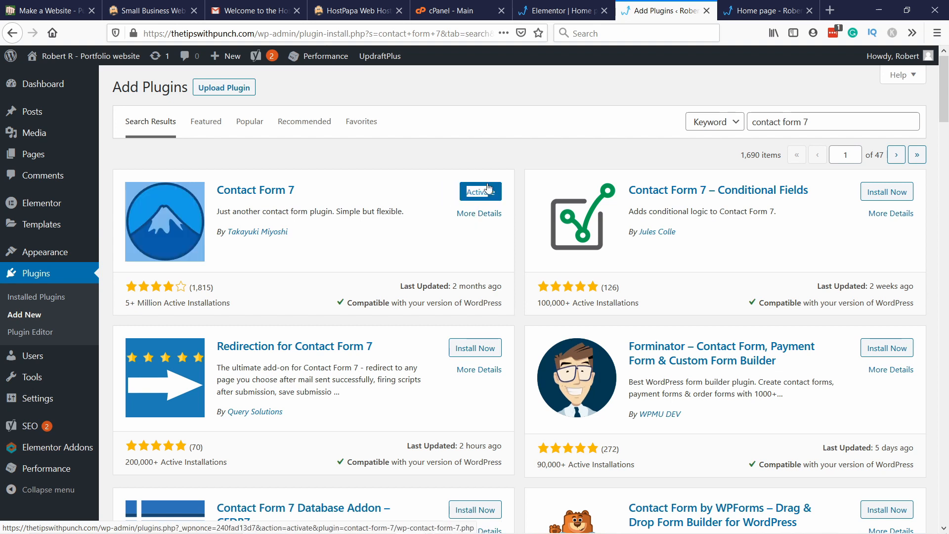
pyautogui.click(487, 191)
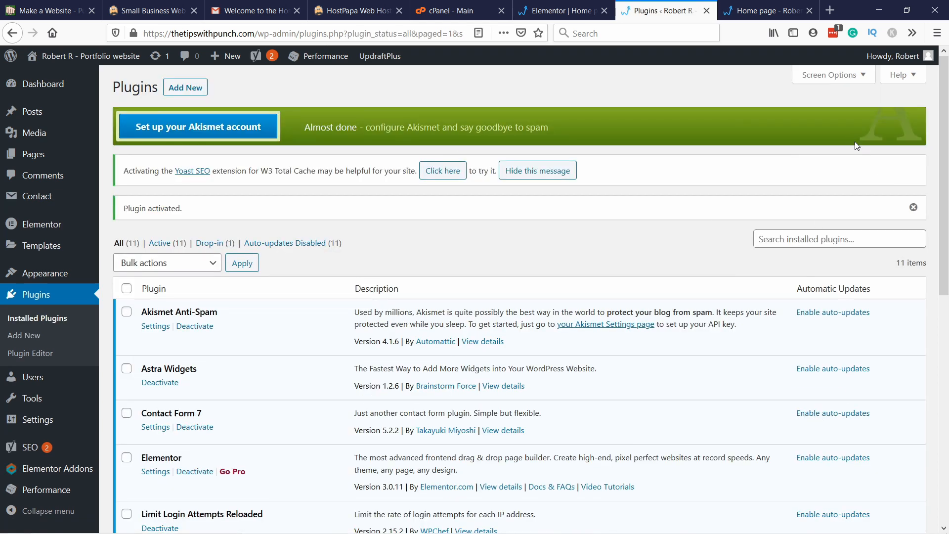
pyautogui.click(814, 242)
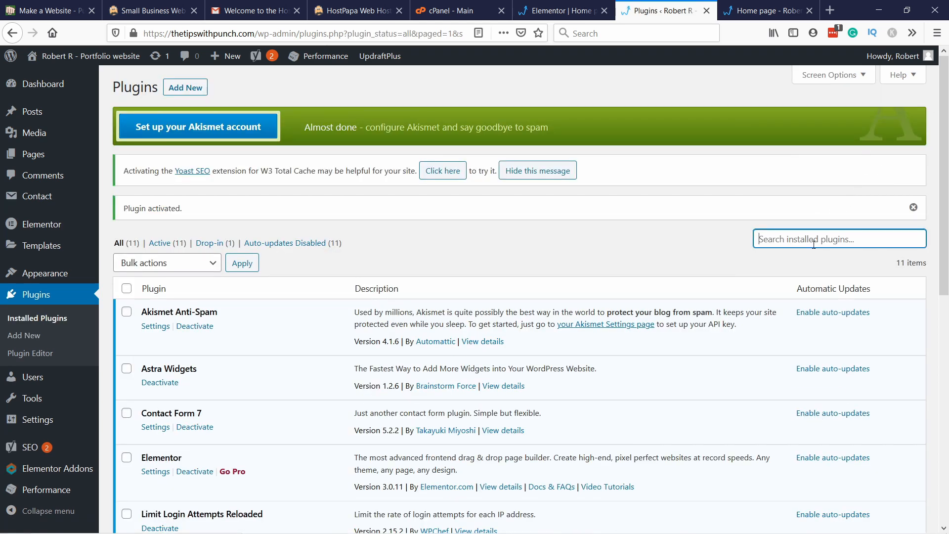
pyautogui.write('portfolio')
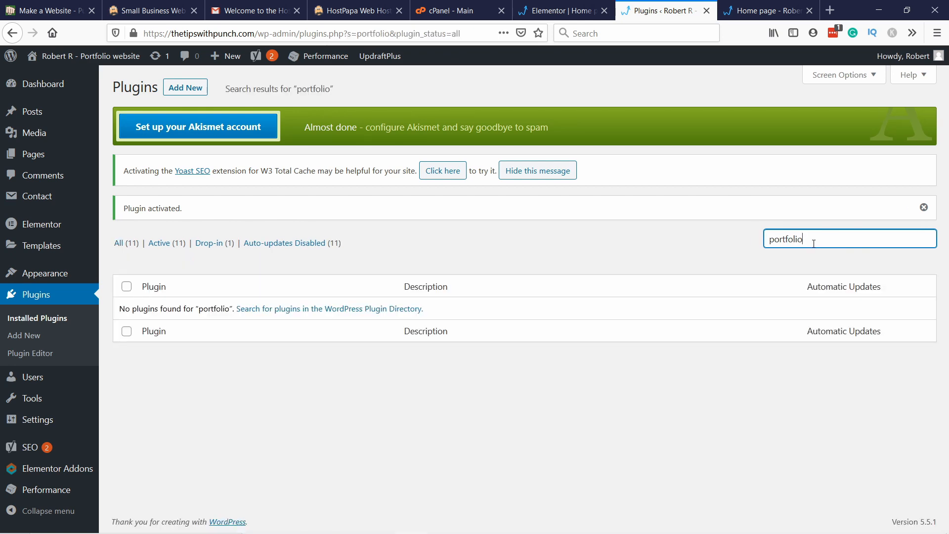
pyautogui.hotkey('ctrl', 'a')
pyautogui.press('BackSpace')
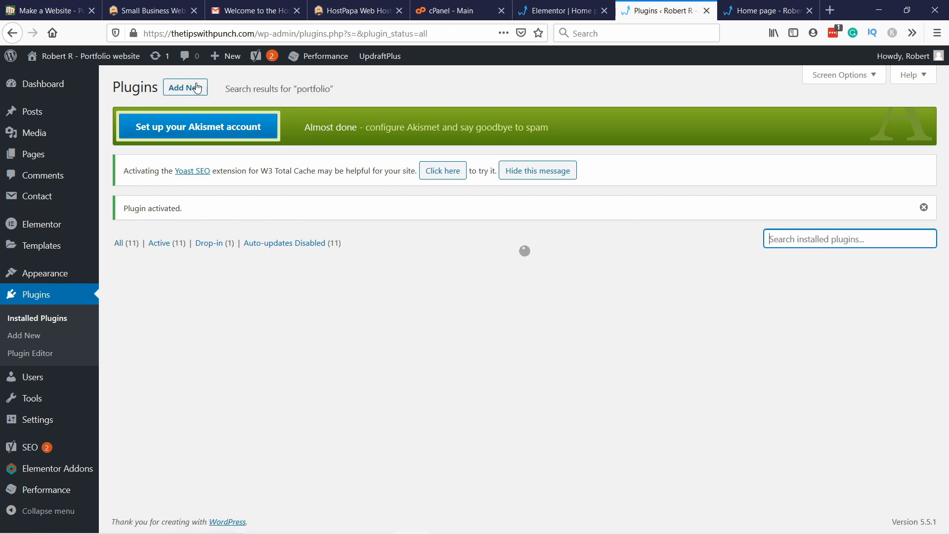
# Step: Search the plugin directory for "portfolio post type", and install and activate the Portfolio Post Type plugin
pyautogui.click(196, 90)
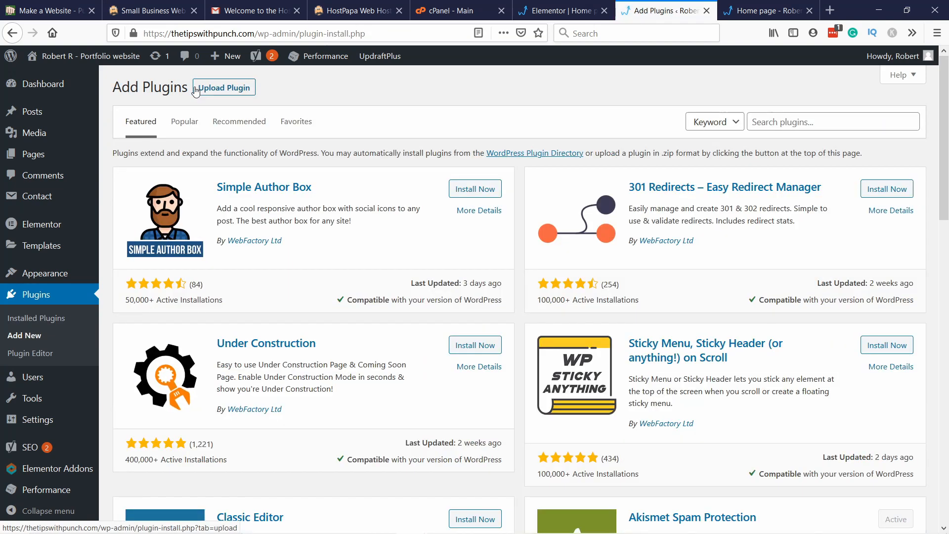
pyautogui.click(771, 127)
pyautogui.write('po')
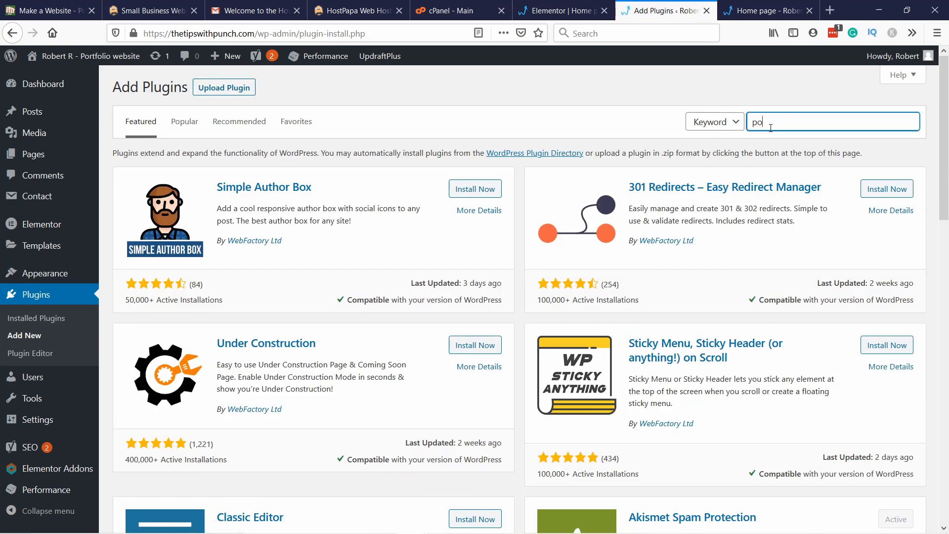
pyautogui.write('rtfolio')
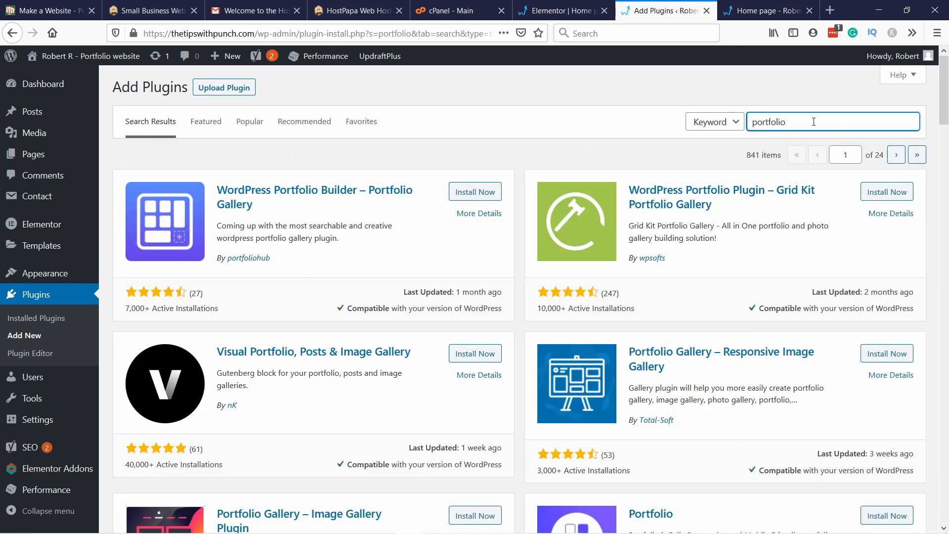
pyautogui.write(' post t')
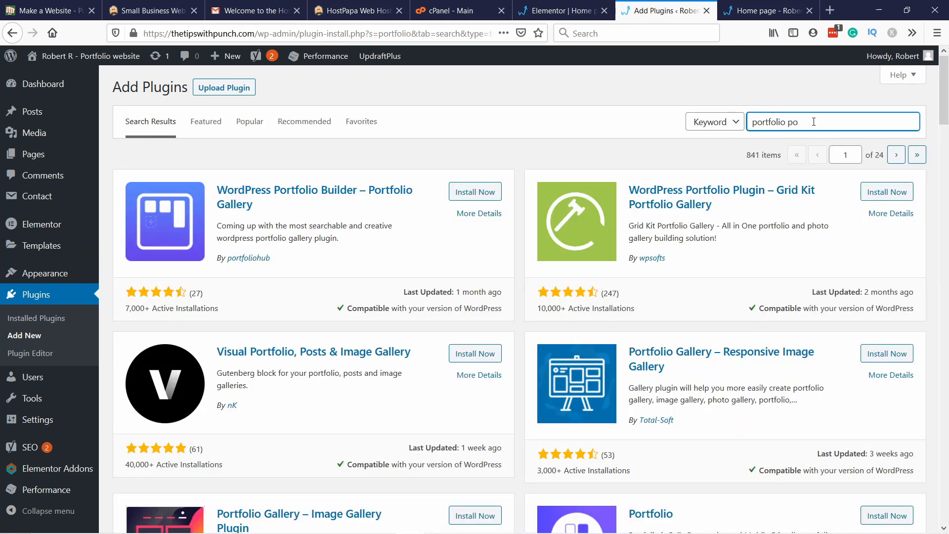
pyautogui.write('ype')
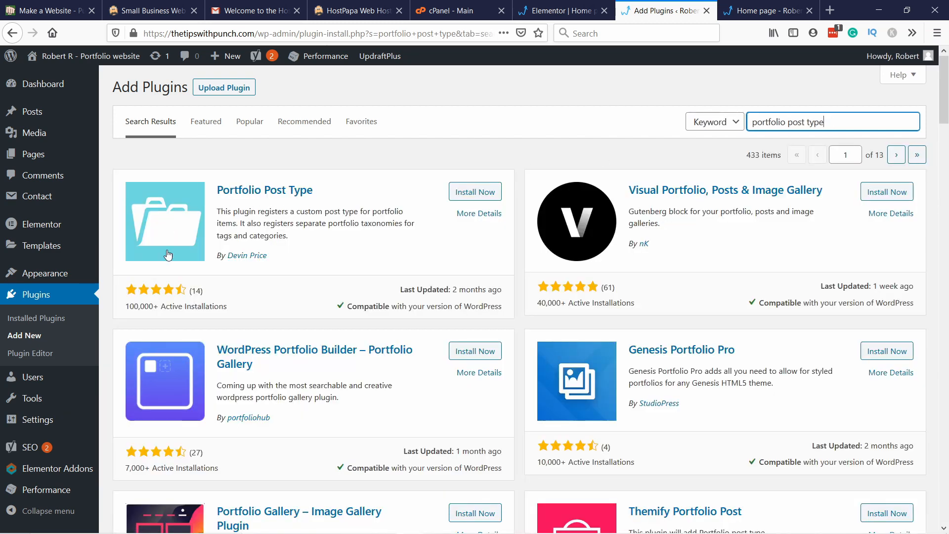
pyautogui.click(467, 194)
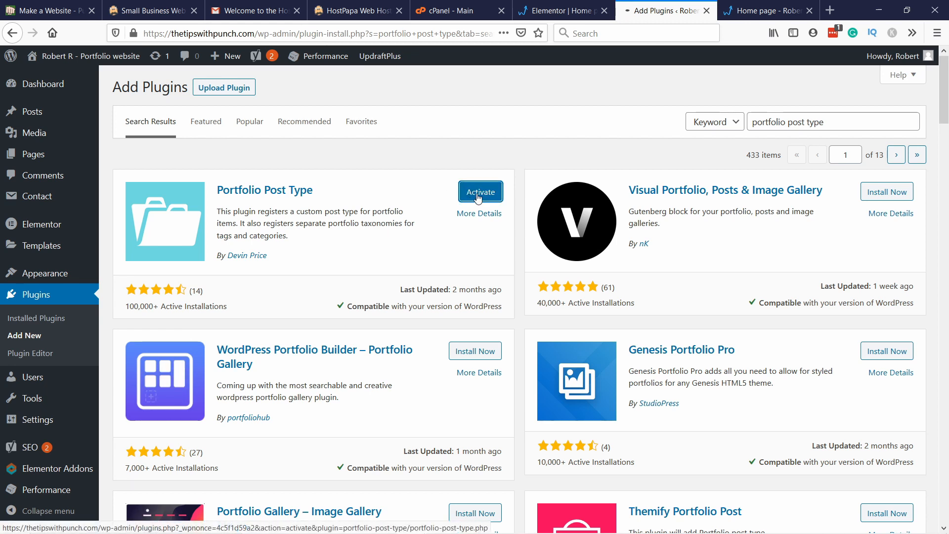
pyautogui.click(478, 197)
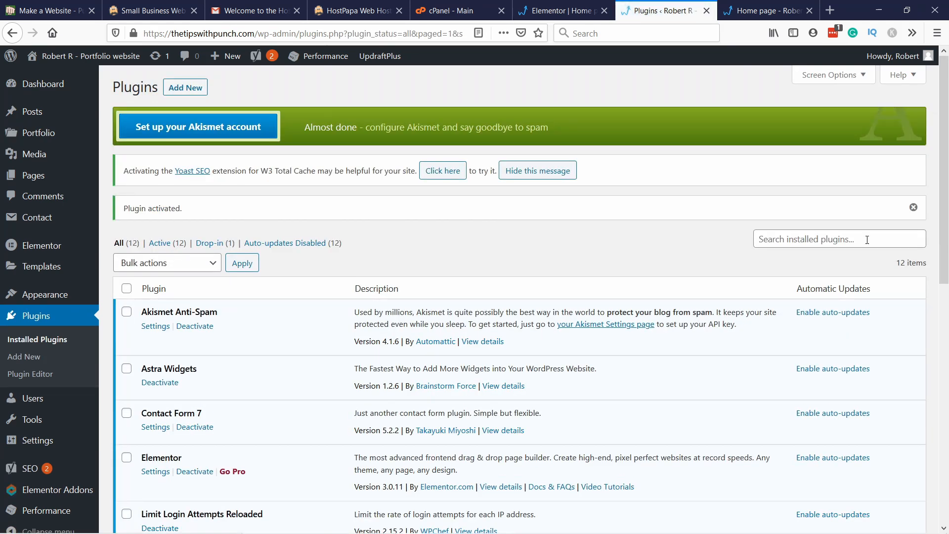
pyautogui.click(848, 237)
pyautogui.write('s')
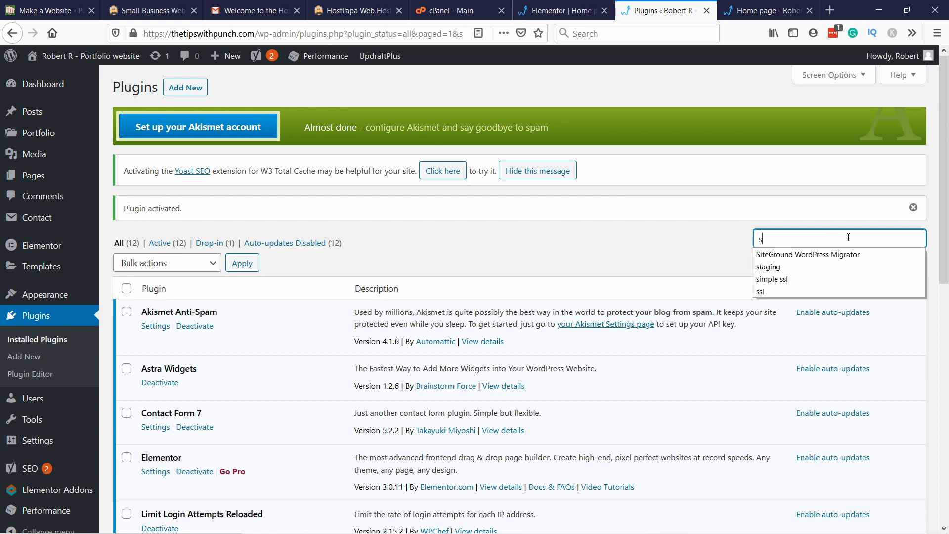
pyautogui.write('mash bal')
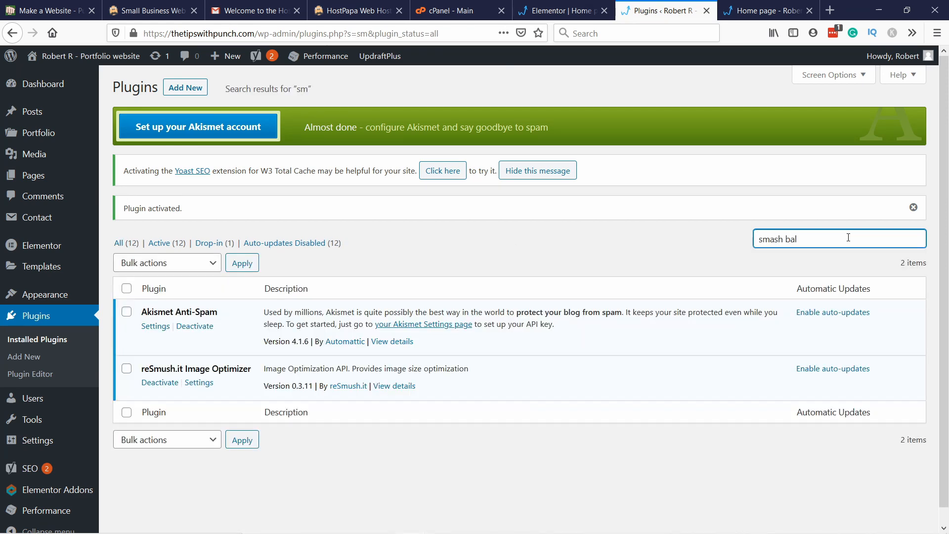
pyautogui.write('loon')
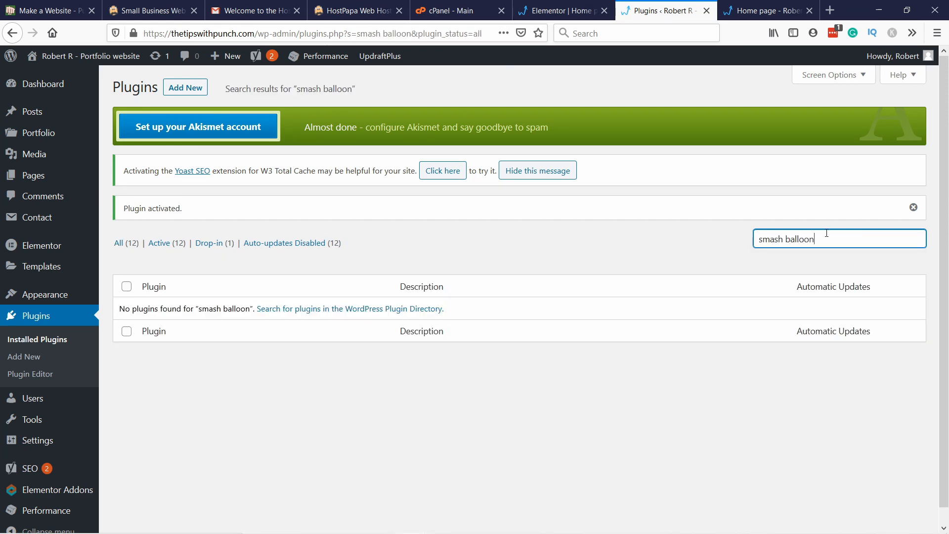
# Step: Search the plugin directory for "smash balloon", and install and activate Smash Balloon Social Photo Feed
pyautogui.click(178, 90)
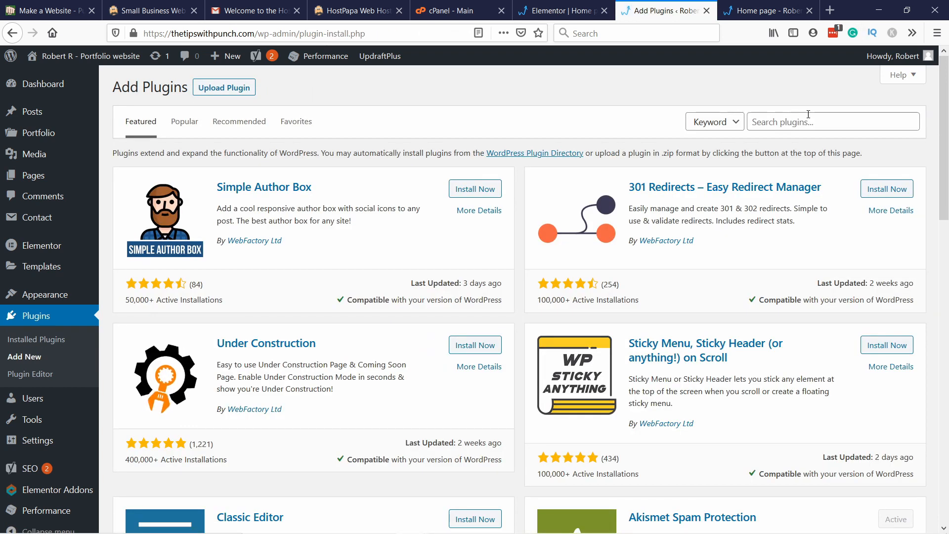
pyautogui.click(808, 115)
pyautogui.write('smash')
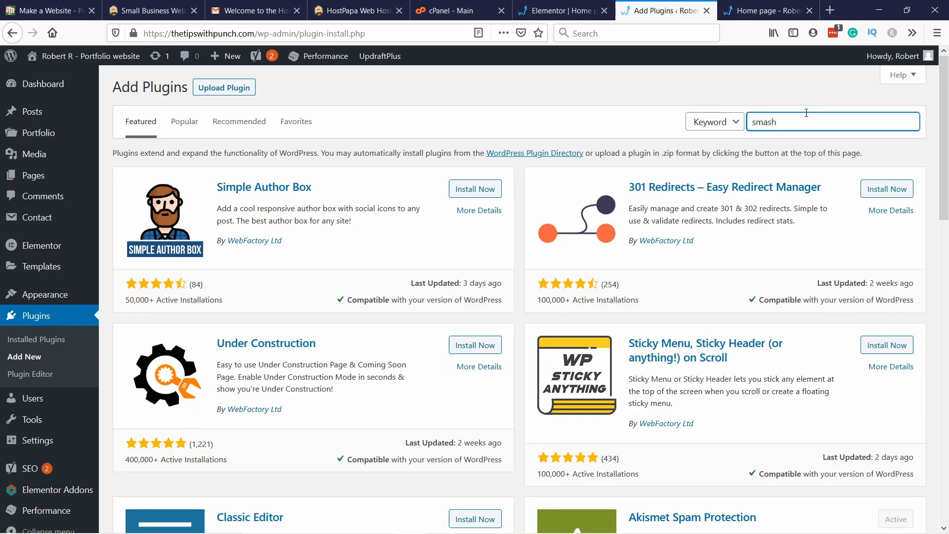
pyautogui.write(' balloon')
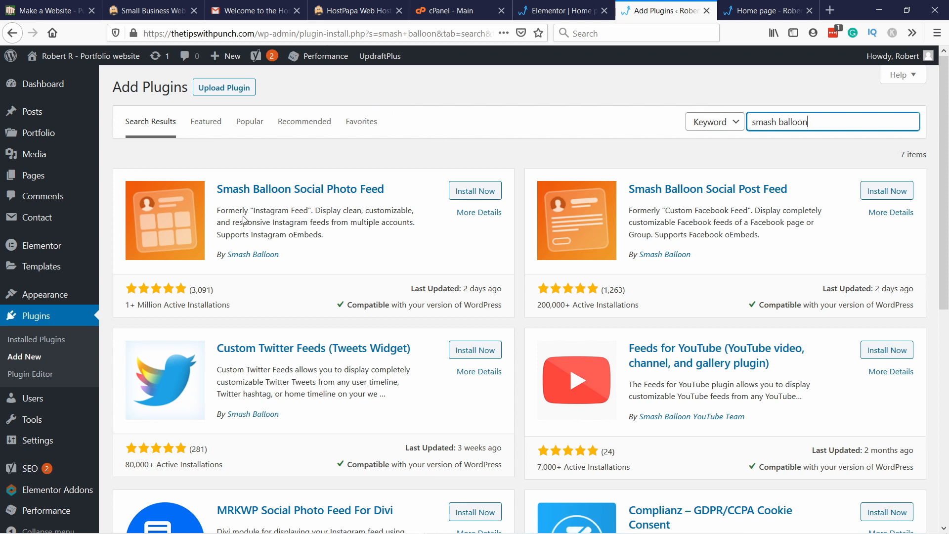
pyautogui.click(473, 192)
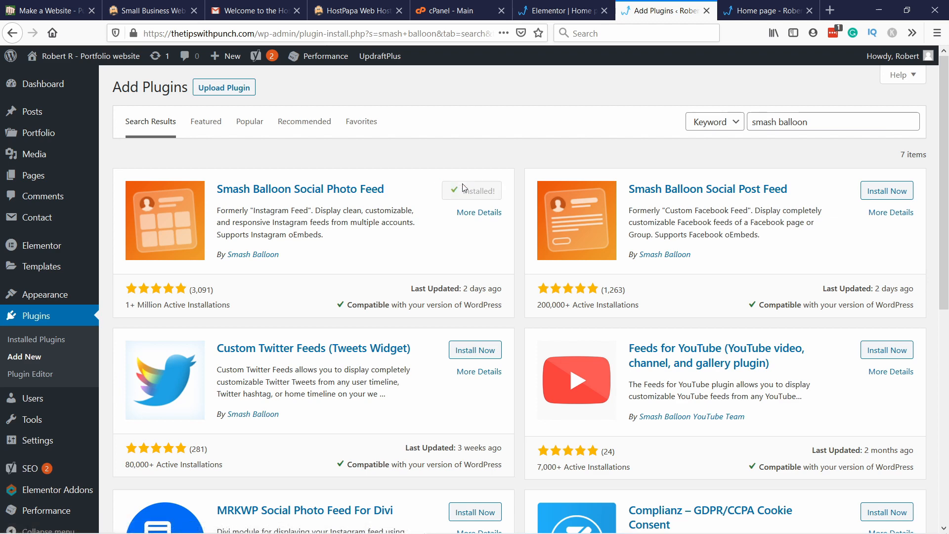
pyautogui.click(472, 193)
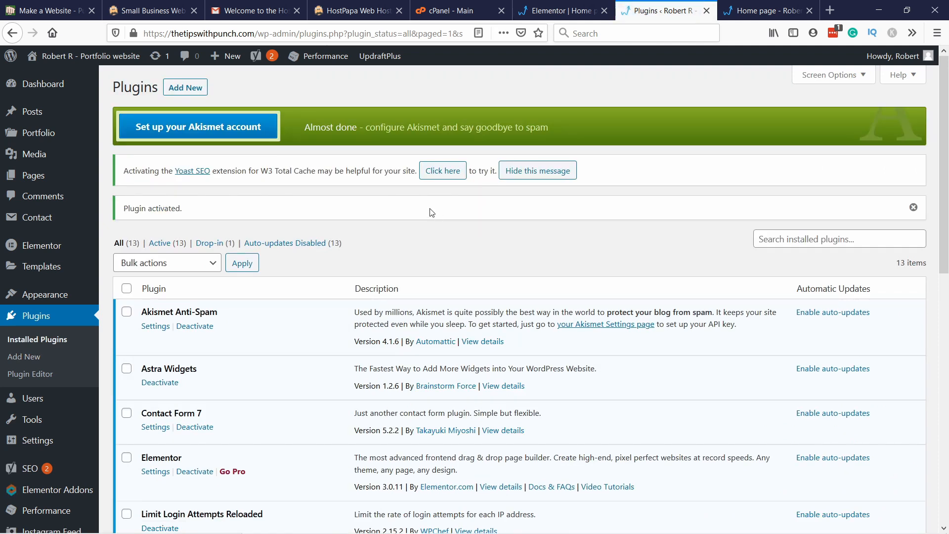
# Step: Open the Elementor Addons plugin settings and set the default theme color to white (#ffffff)
pyautogui.moveTo(50, 491)
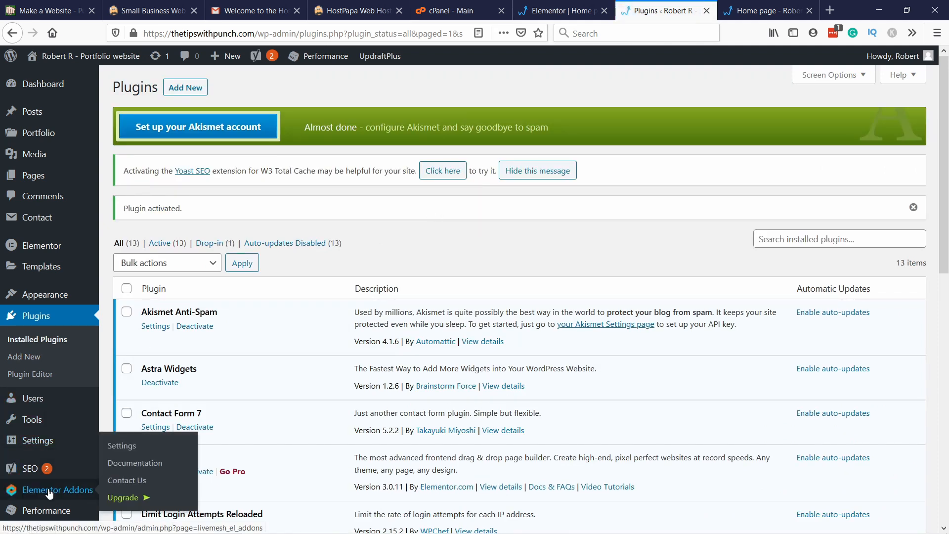
pyautogui.click(128, 445)
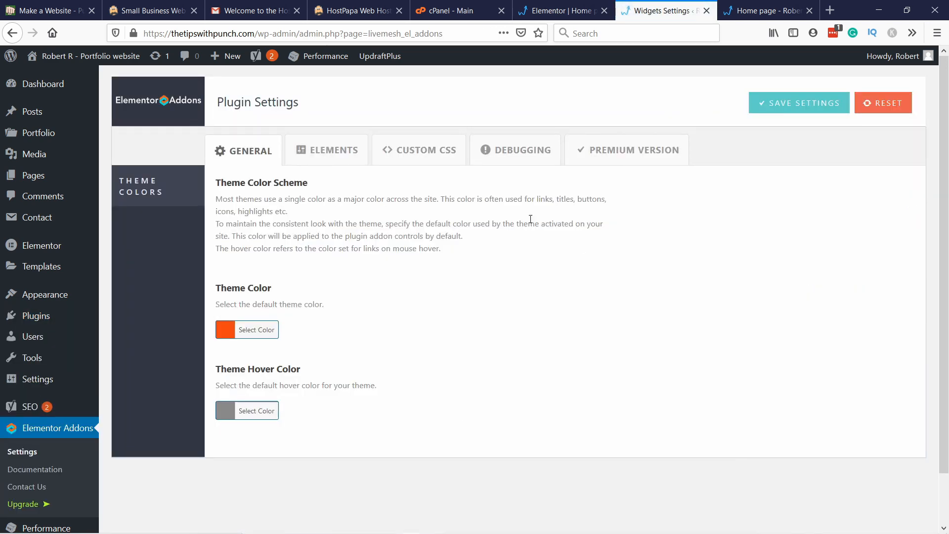
pyautogui.click(230, 335)
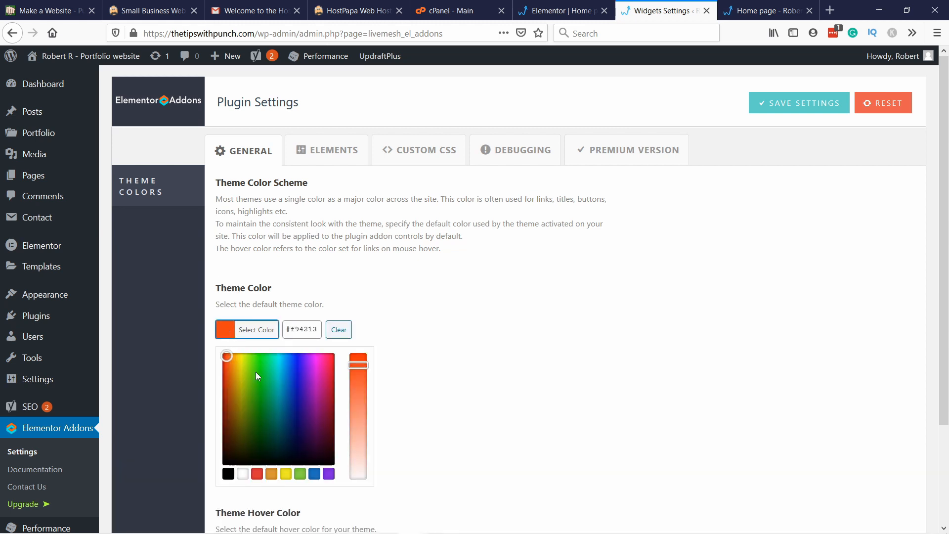
pyautogui.click(242, 474)
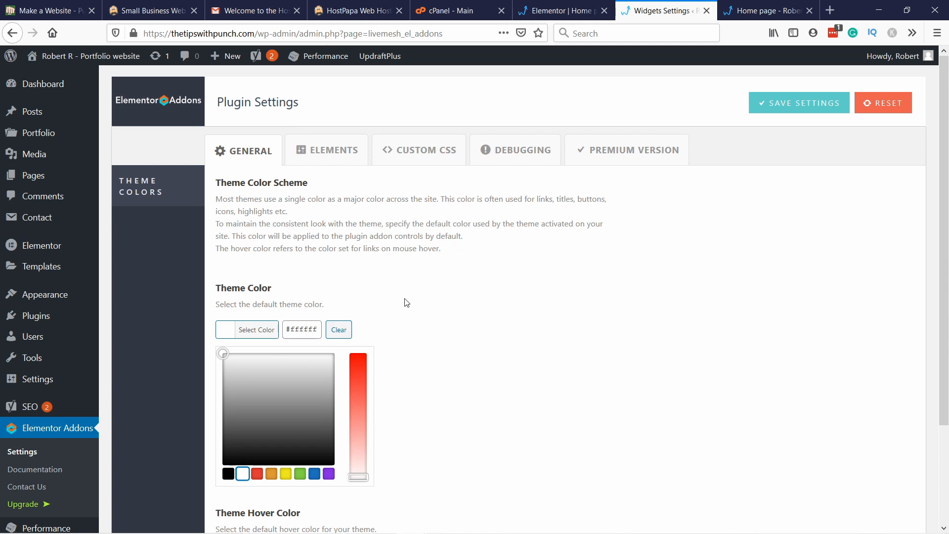
# Step: Set the default theme hover color to white in the plugin's general settings
pyautogui.click(398, 310)
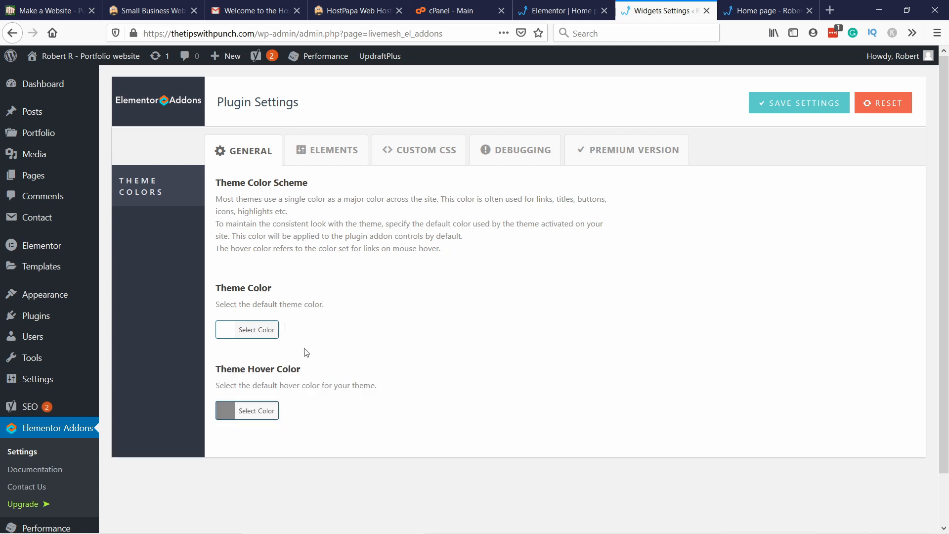
pyautogui.click(226, 411)
pyautogui.scroll(-3, 245, 444)
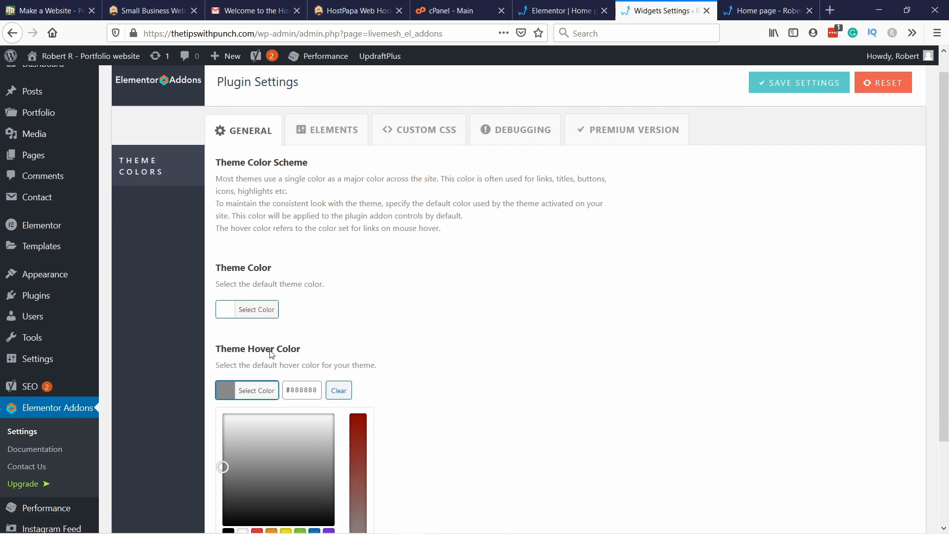
pyautogui.click(250, 290)
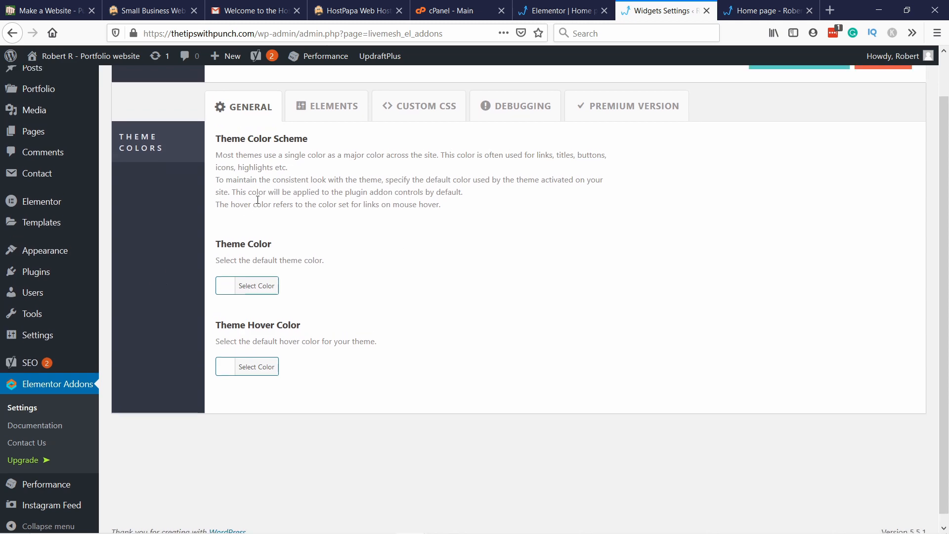
pyautogui.scroll(2, 243, 218)
# Step: Review the elements that can be deactivated and save the plugin settings
pyautogui.click(321, 158)
pyautogui.scroll(-3, 258, 313)
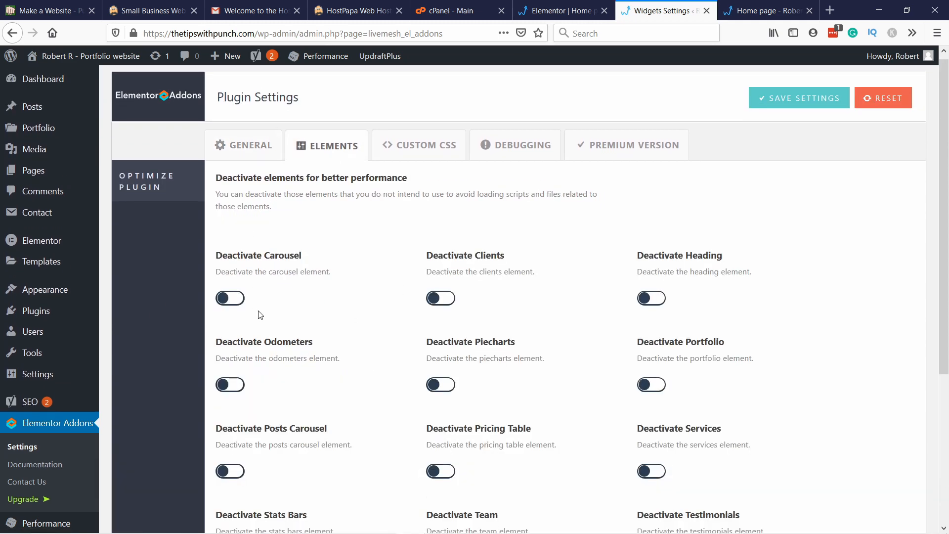
pyautogui.scroll(4, 688, 249)
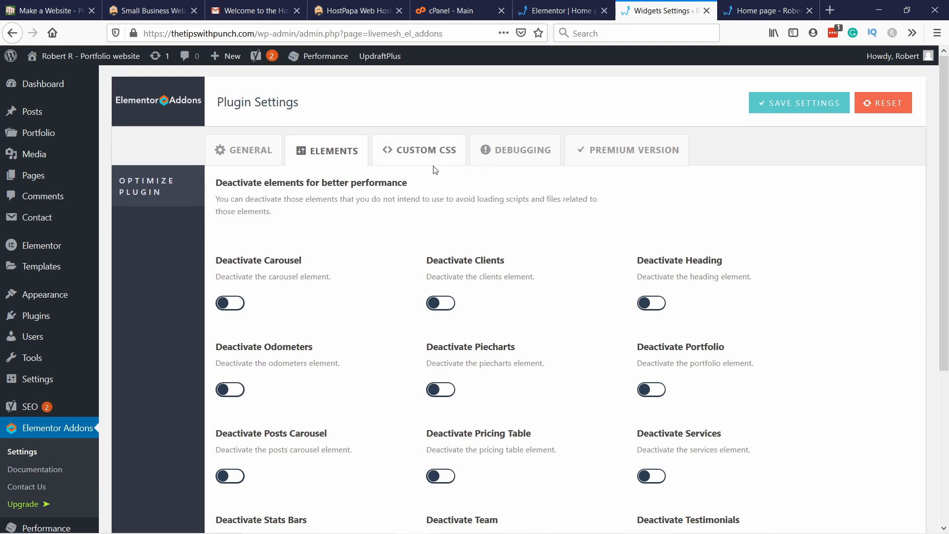
pyautogui.click(787, 103)
# Step: Switch to the Elementor editor for the home page and reload it
pyautogui.click(535, 11)
pyautogui.click(183, 33)
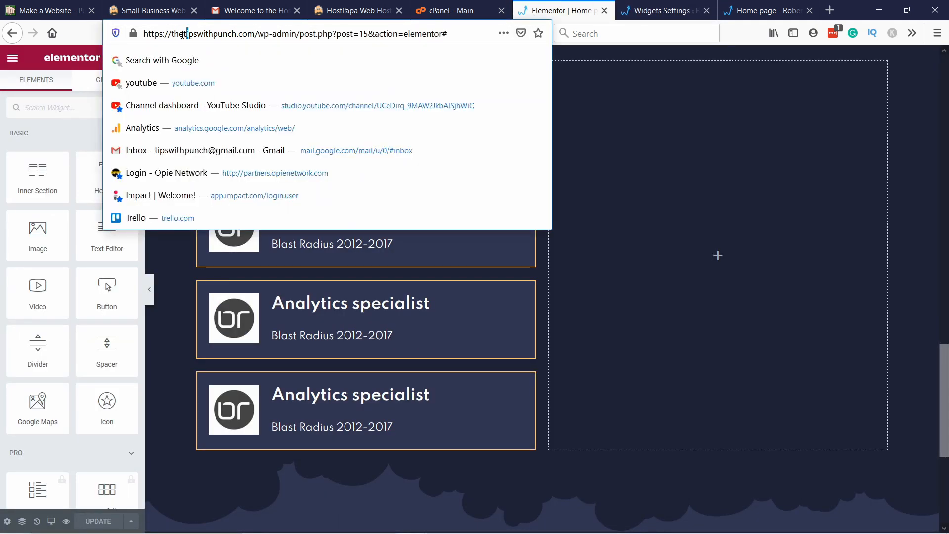
pyautogui.press('Escape')
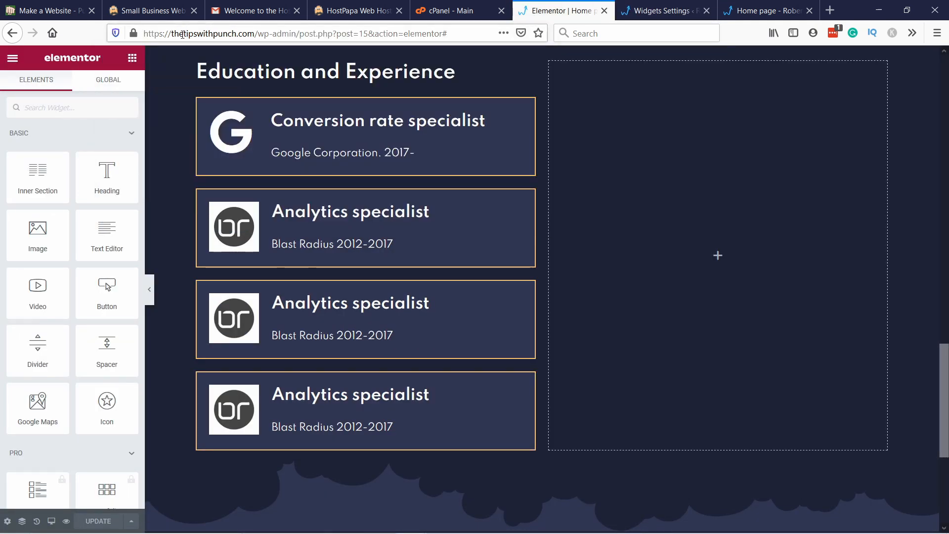
pyautogui.press('F5')
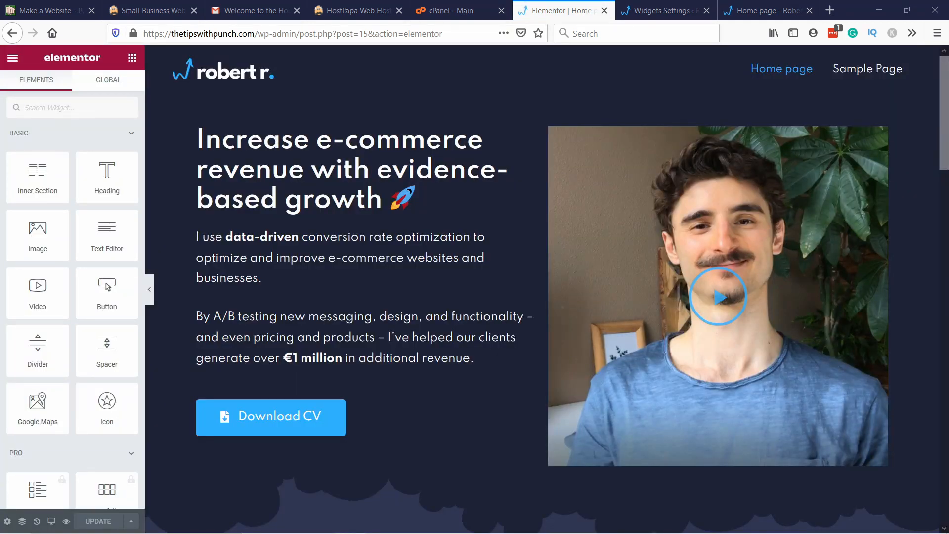
# Step: Find the Stats Bars widget by searching for "stat" and place it in the empty column beside Education and Experience
pyautogui.click(26, 107)
pyautogui.write('stats')
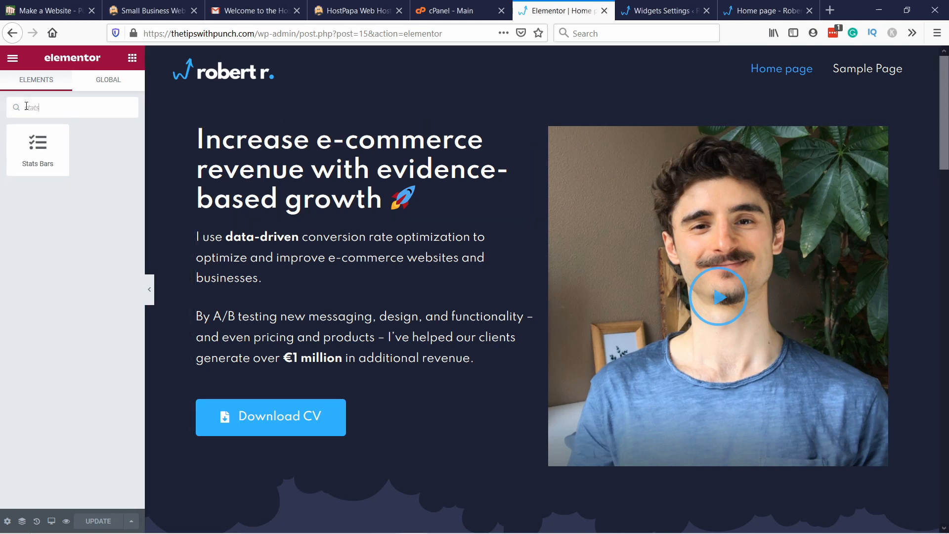
pyautogui.scroll(-15, 680, 254)
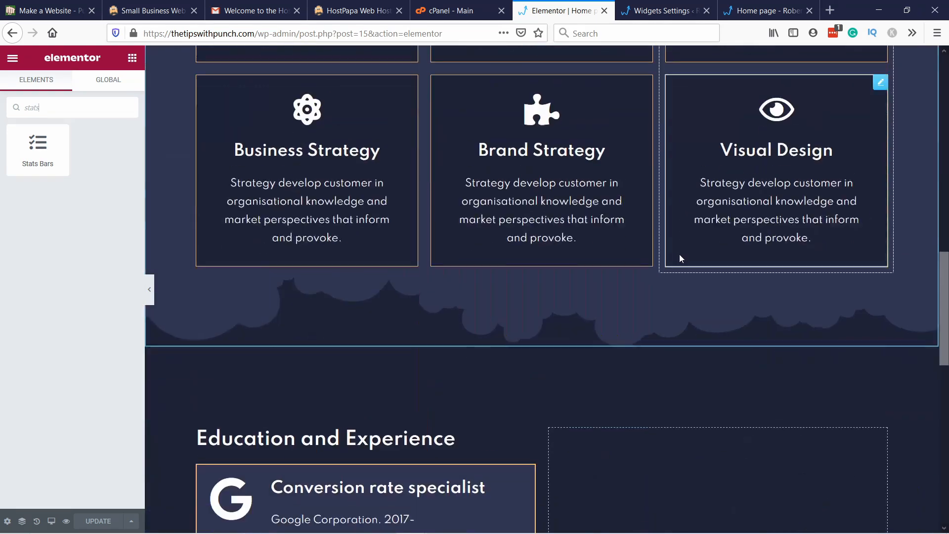
pyautogui.scroll(-4, 642, 296)
pyautogui.scroll(3, 602, 297)
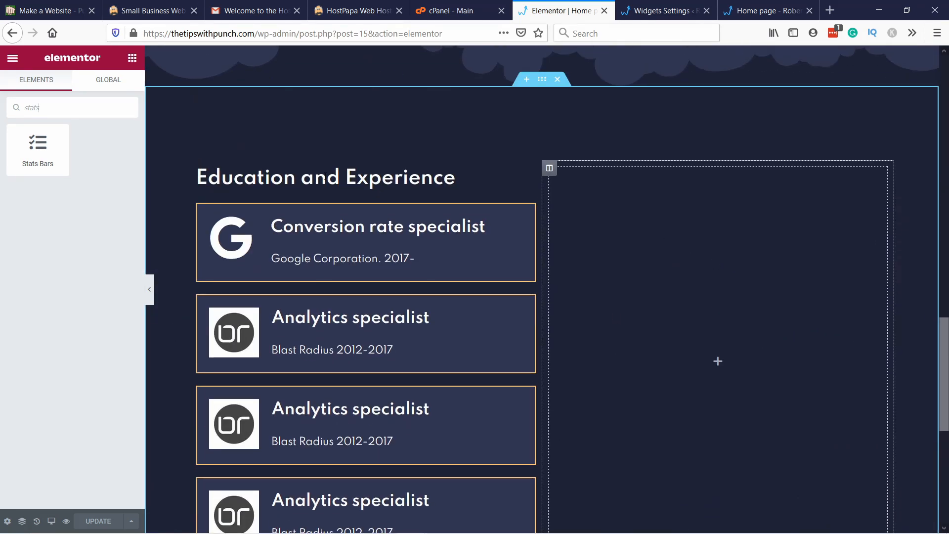
pyautogui.moveTo(34, 161); pyautogui.dragTo(682, 299)
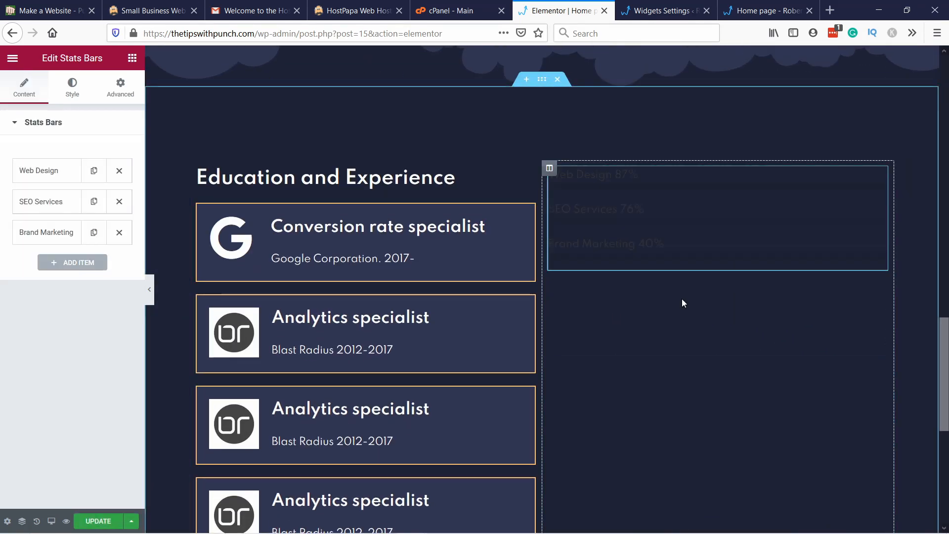
# Step: Set the stats bar background color to the global BG support color (#313552)
pyautogui.click(72, 84)
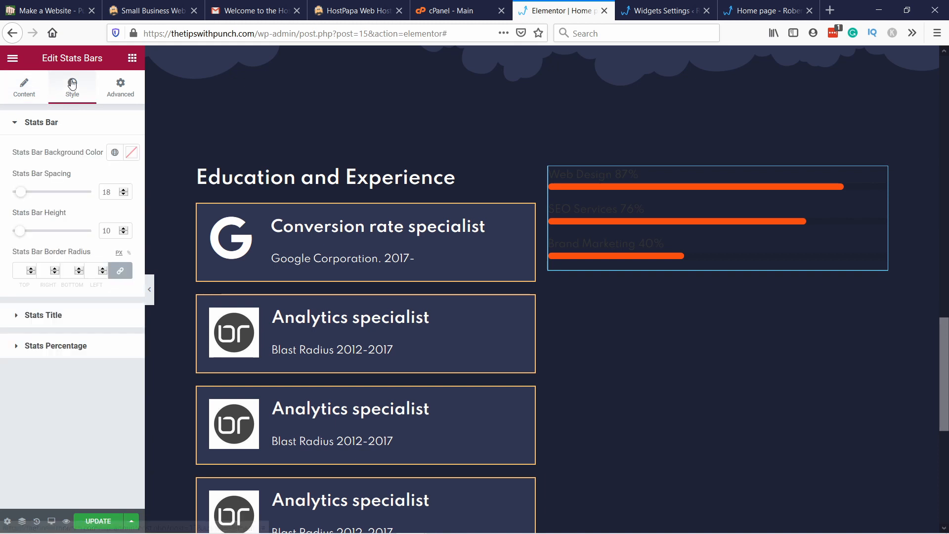
pyautogui.click(115, 153)
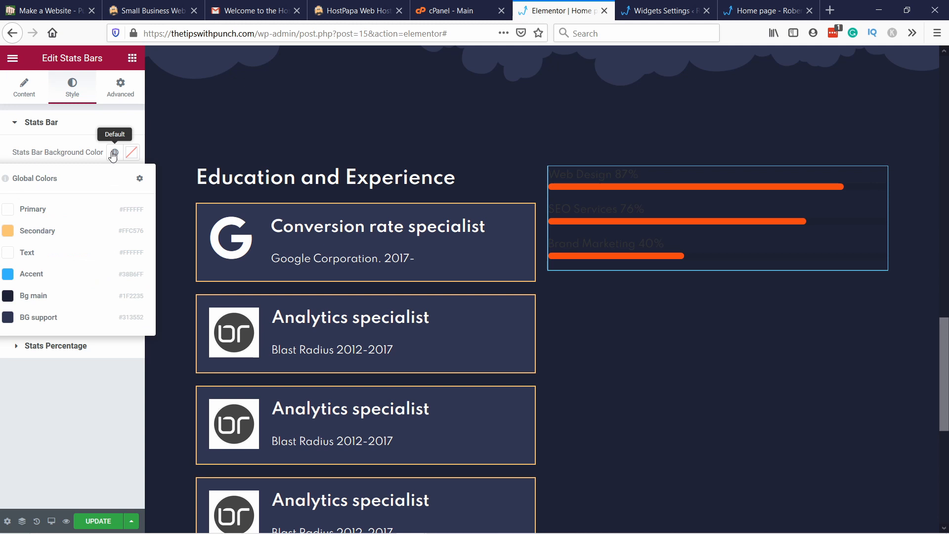
pyautogui.click(22, 211)
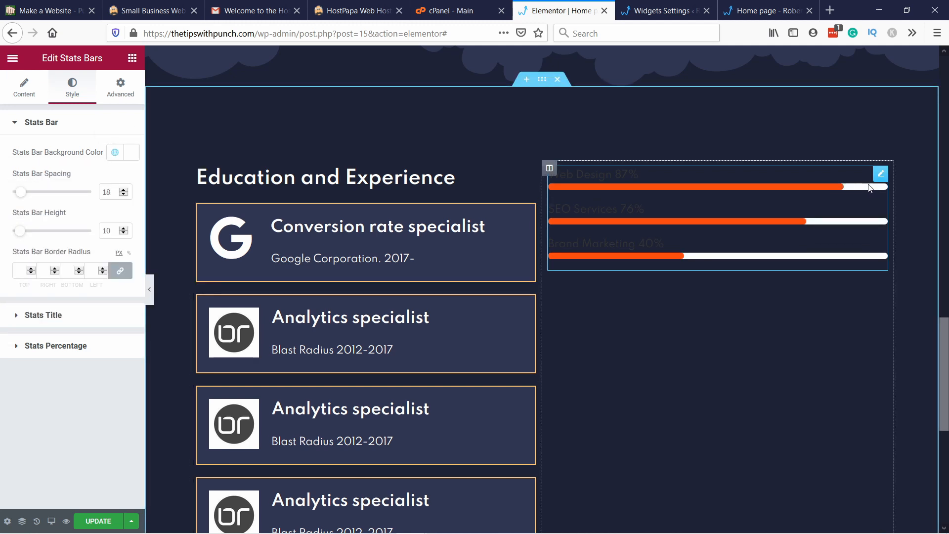
pyautogui.click(115, 152)
pyautogui.click(51, 322)
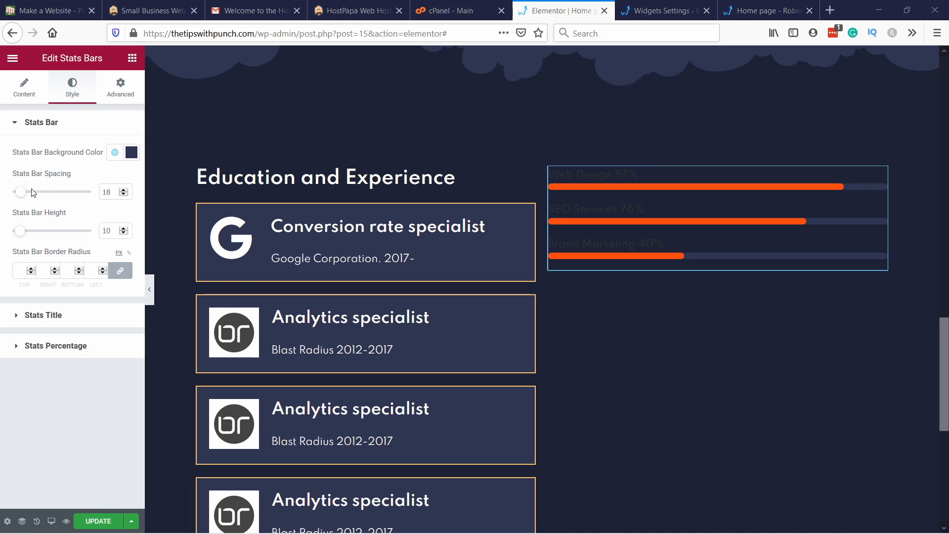
# Step: Set the stats bar spacing to 30 and the stats bar height to 50
pyautogui.moveTo(21, 192); pyautogui.dragTo(29, 198)
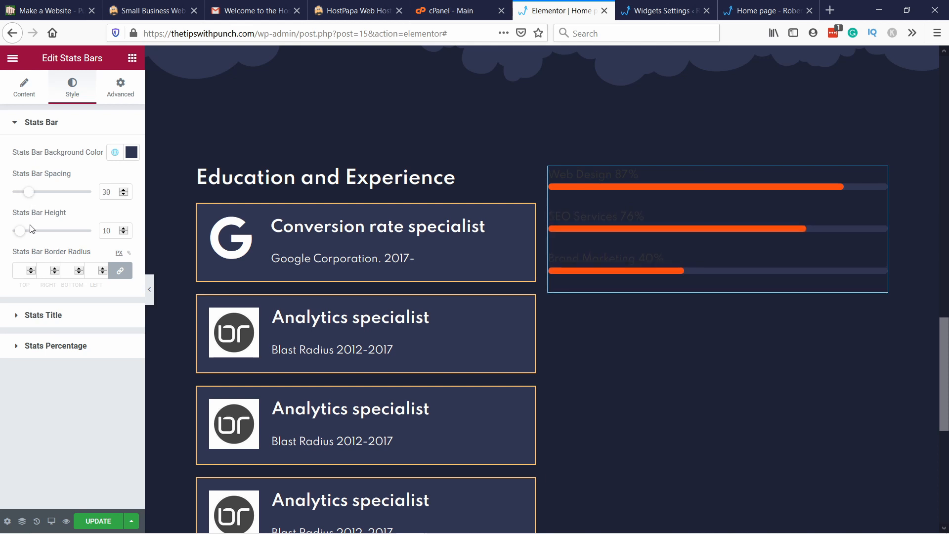
pyautogui.moveTo(24, 235); pyautogui.dragTo(57, 240)
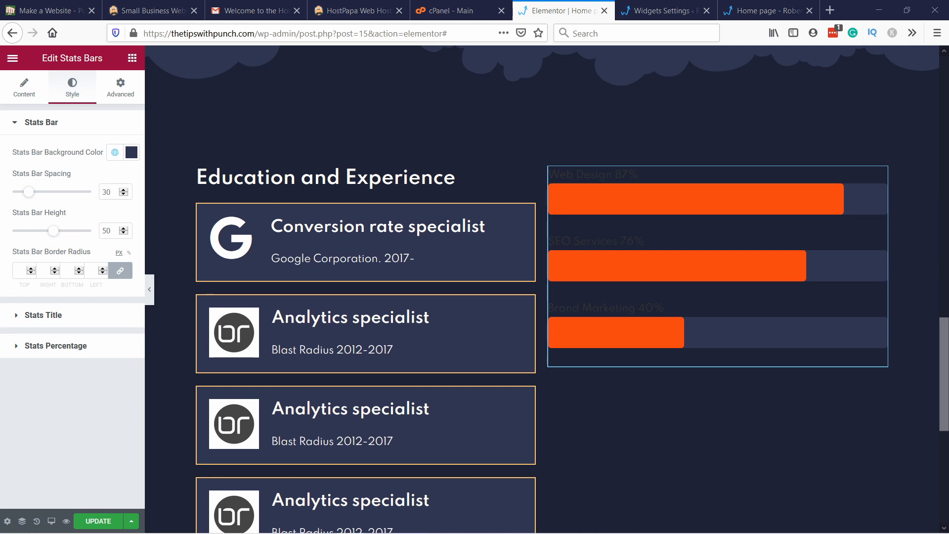
# Step: Set the stats title color to the global Primary color (#FFFFFF) and open the global fonts for its typography
pyautogui.click(71, 316)
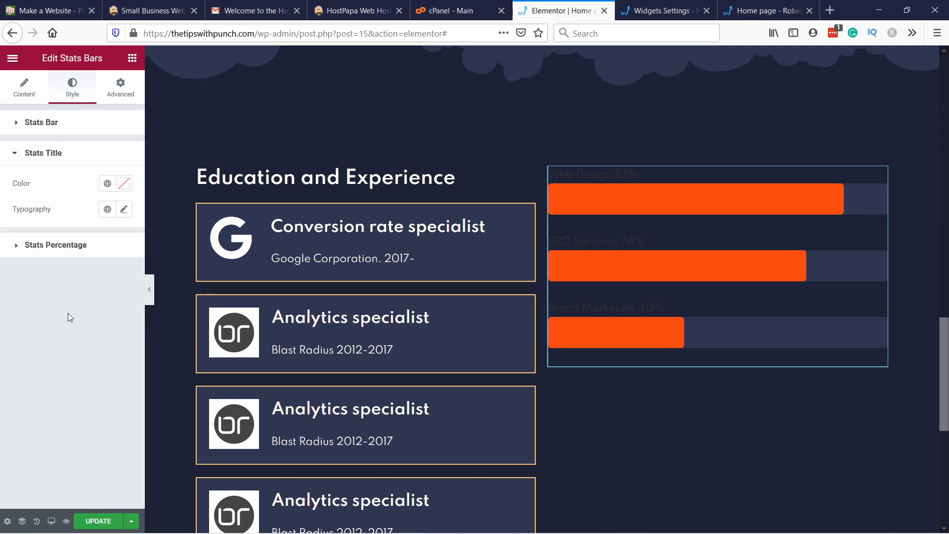
pyautogui.click(107, 185)
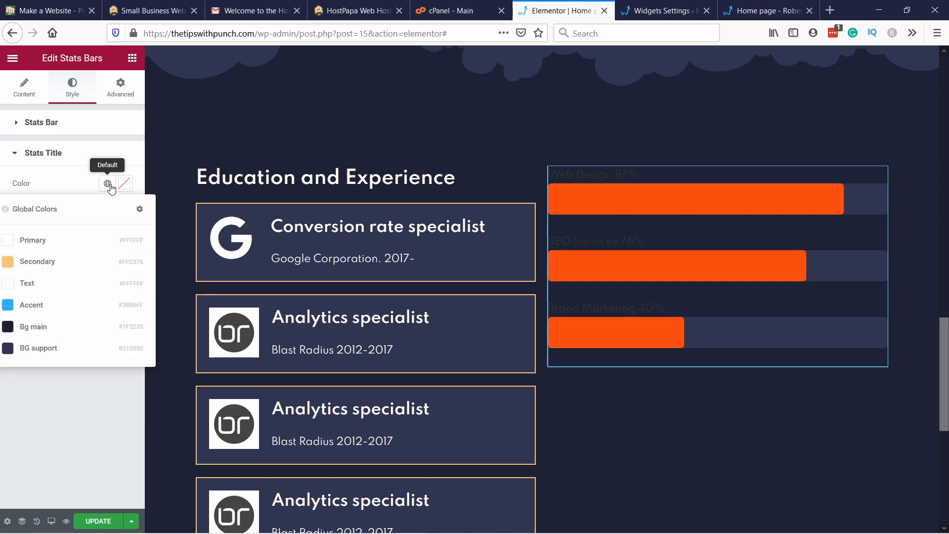
pyautogui.click(32, 240)
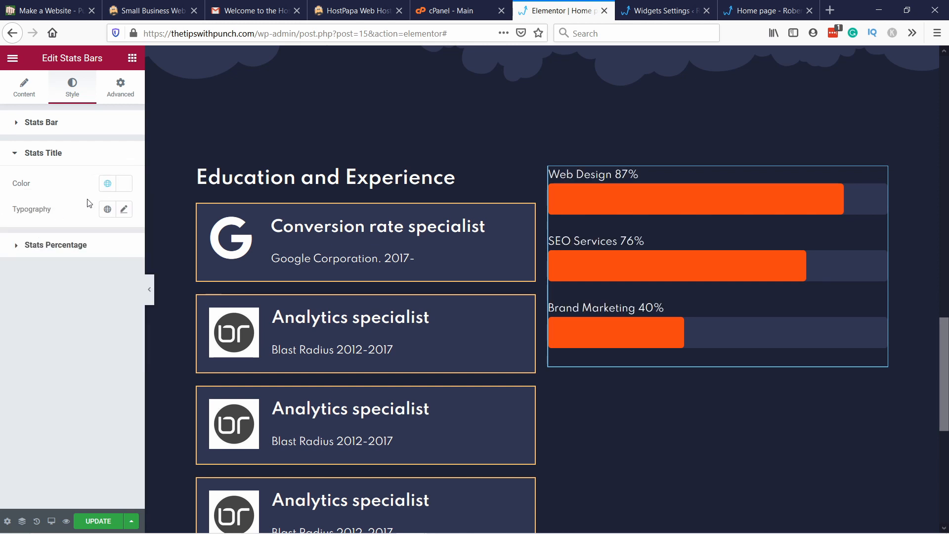
pyautogui.click(108, 209)
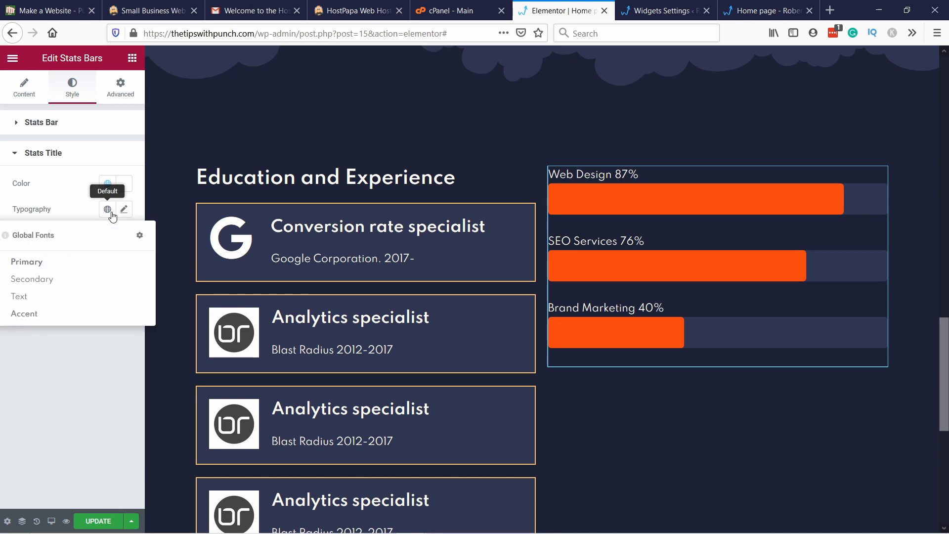
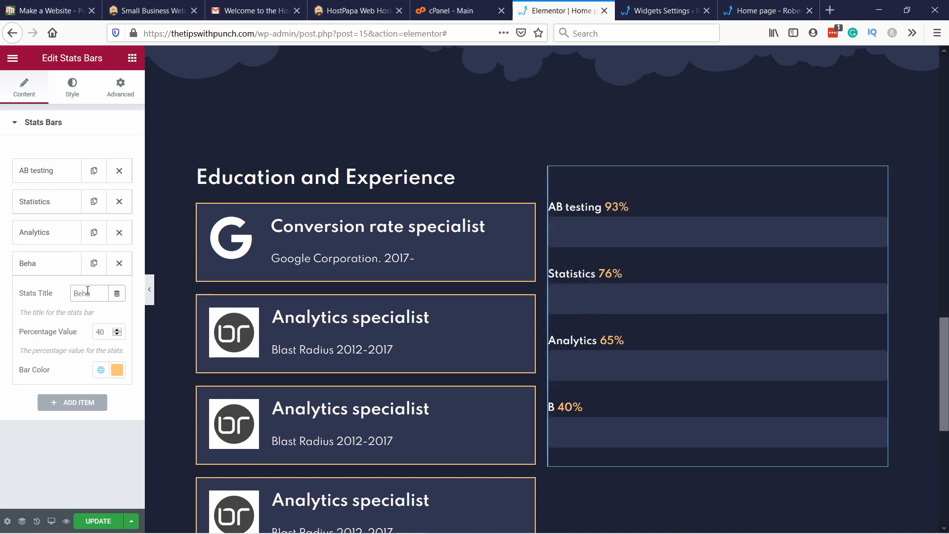
# Step: Complete the fourth stats bar's title as "Behavioural psychology" and change its bar color to the light orange
pyautogui.write('psycho')
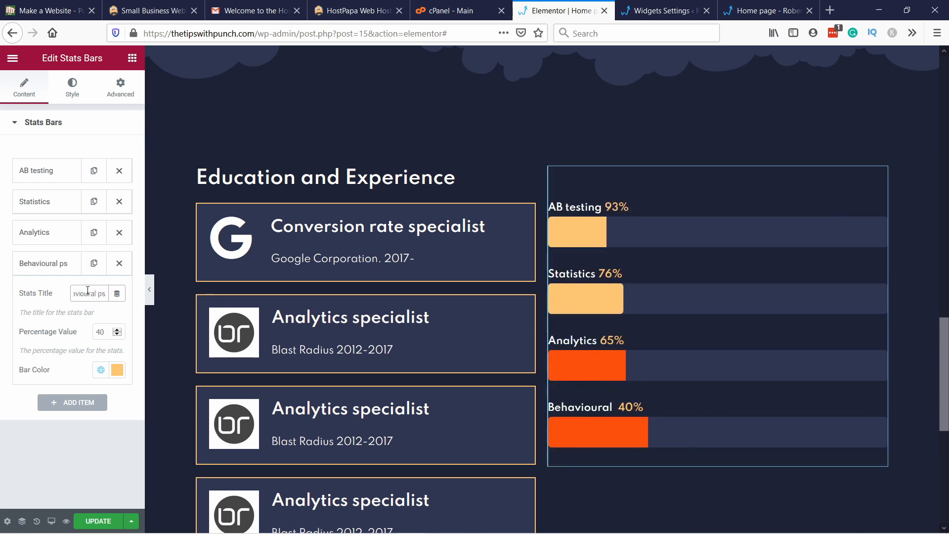
pyautogui.write('logy')
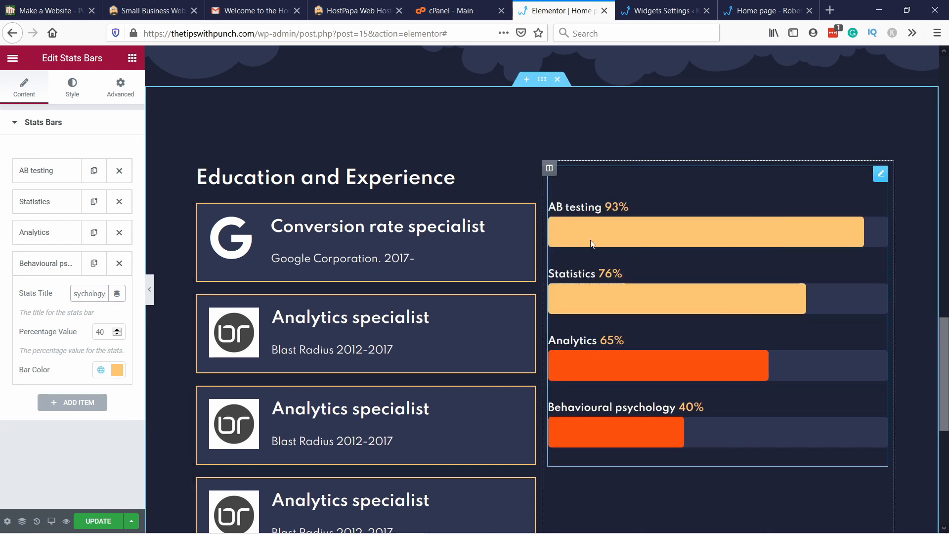
pyautogui.click(117, 370)
pyautogui.click(115, 431)
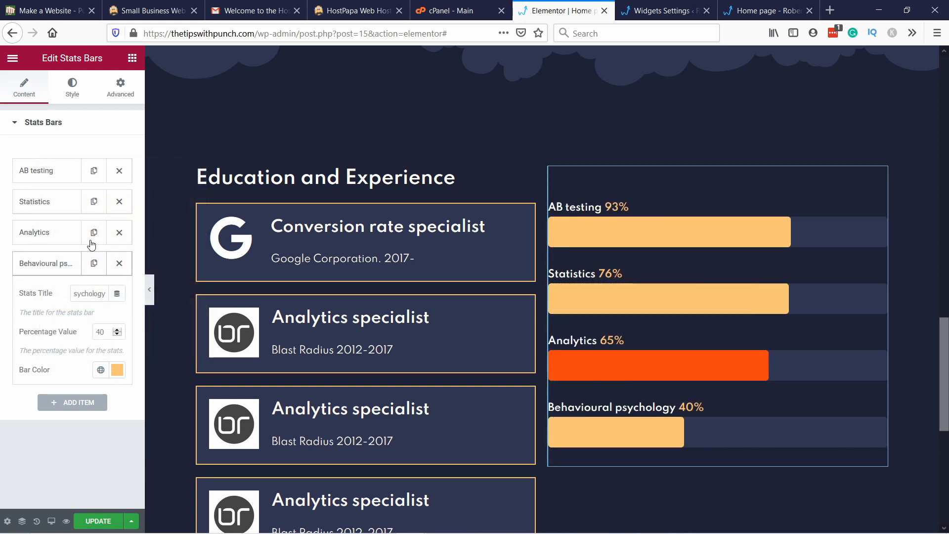
# Step: Change the Analytics bar color to the same light orange and update the page
pyautogui.click(34, 232)
pyautogui.click(117, 338)
pyautogui.click(128, 425)
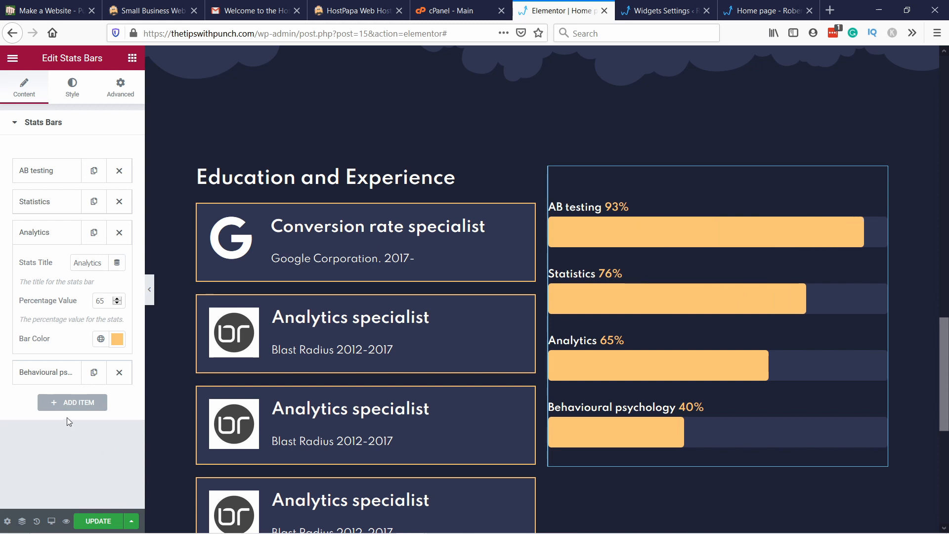
pyautogui.click(113, 521)
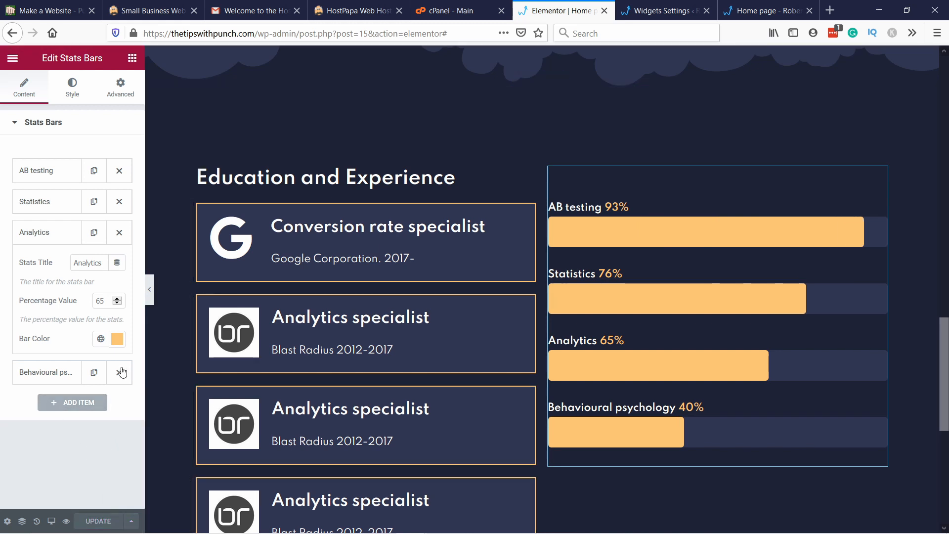
# Step: Reload the live home page at thetipswithpunch.com and check the stats bars in the Education and Experience section
pyautogui.click(769, 11)
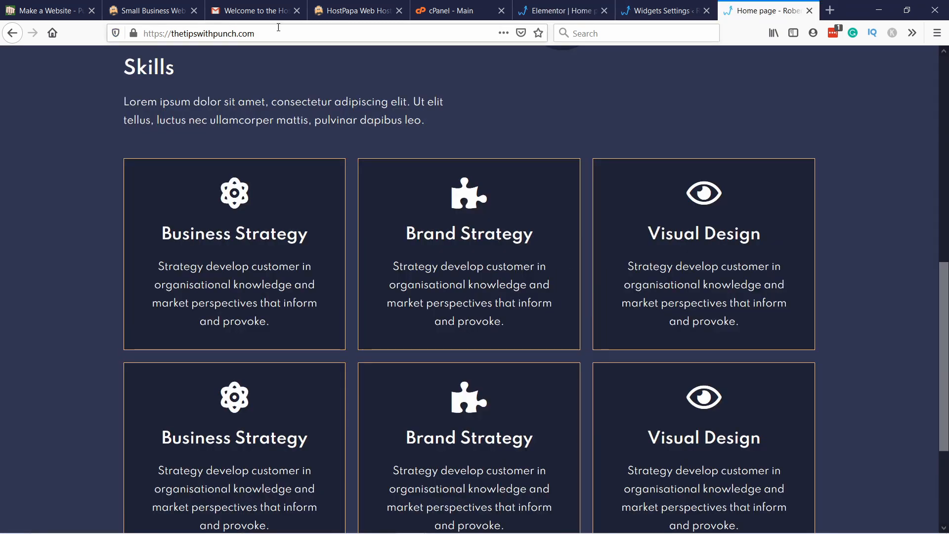
pyautogui.click(286, 33)
pyautogui.click(285, 36)
pyautogui.press('Return')
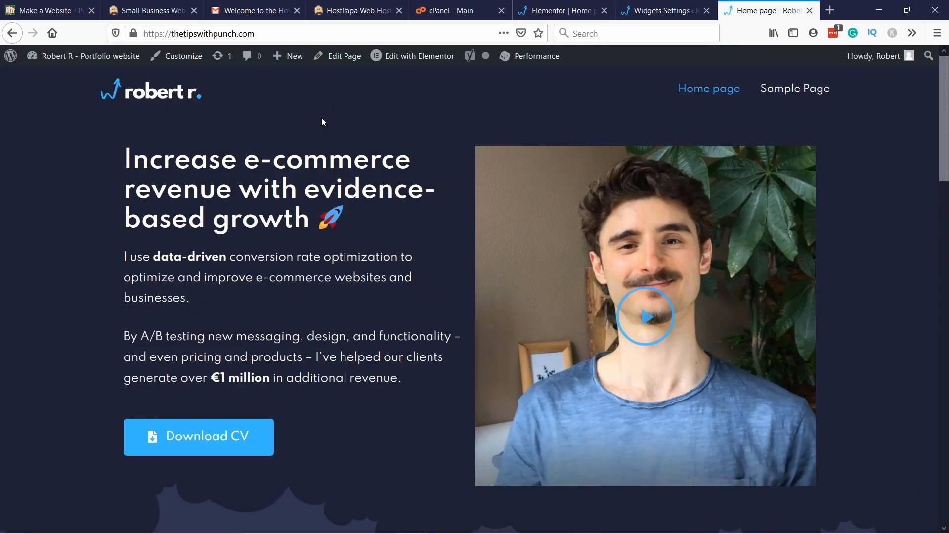
pyautogui.scroll(-15, 321, 117)
pyautogui.scroll(3, 486, 123)
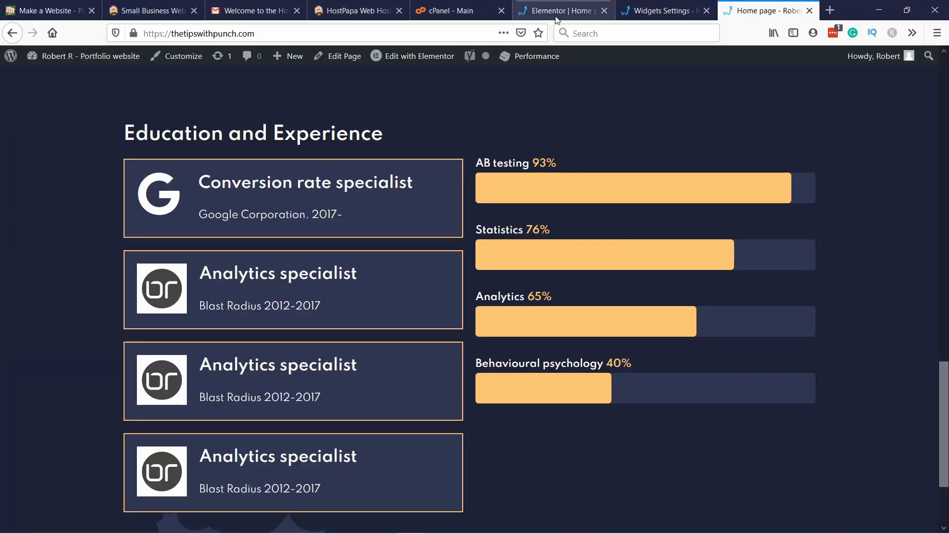
# Step: Back in the Elementor editor, duplicate the strategy and design icon box section and move the copy below the Education and Experience section
pyautogui.click(551, 15)
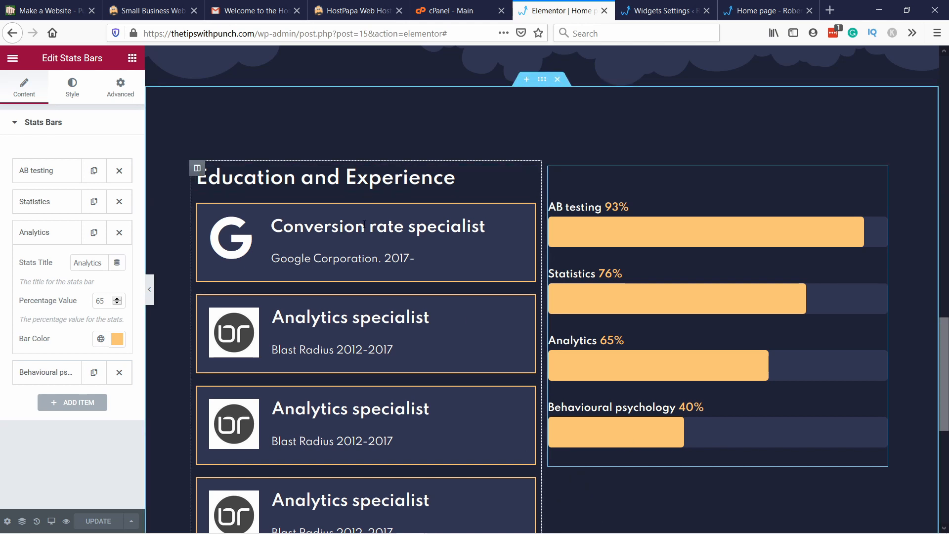
pyautogui.scroll(-6, 366, 170)
pyautogui.scroll(8, 292, 282)
pyautogui.scroll(10, 328, 223)
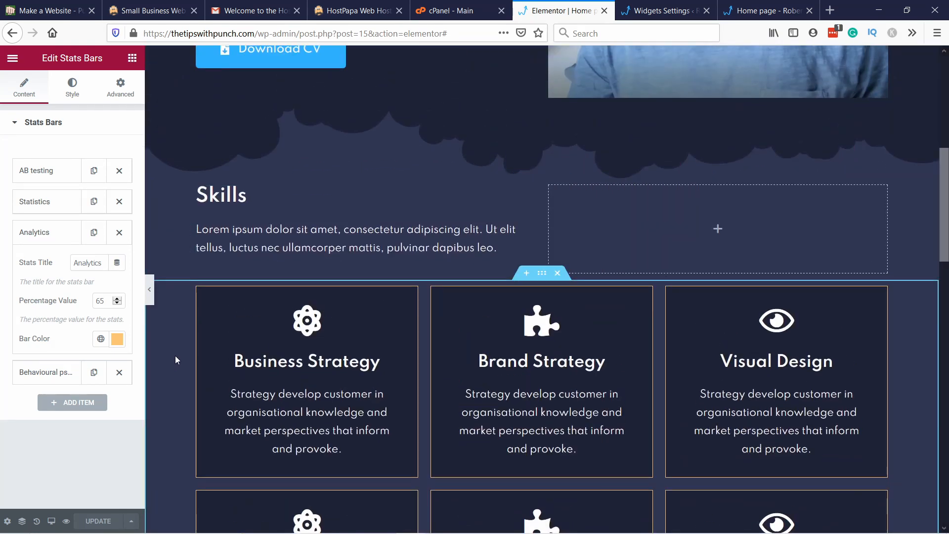
pyautogui.scroll(-3, 175, 355)
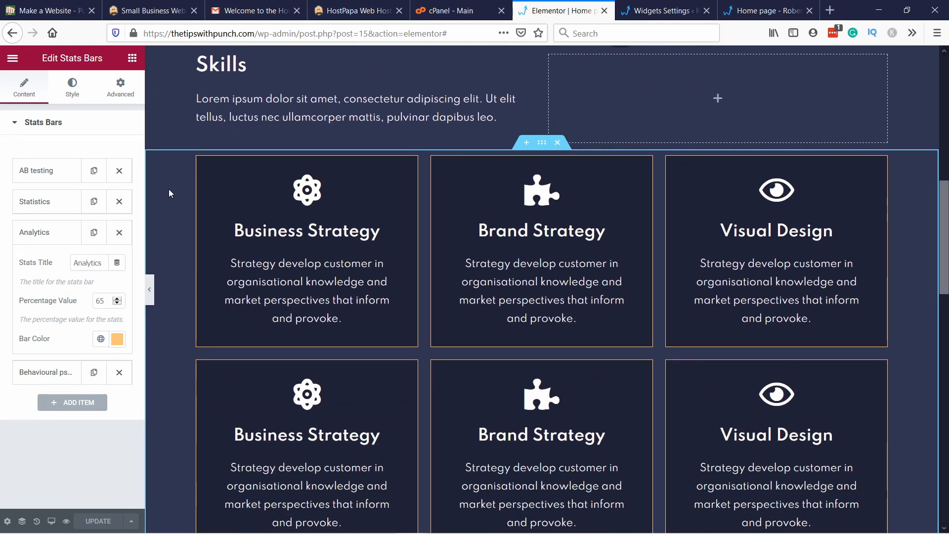
pyautogui.rightClick(170, 206)
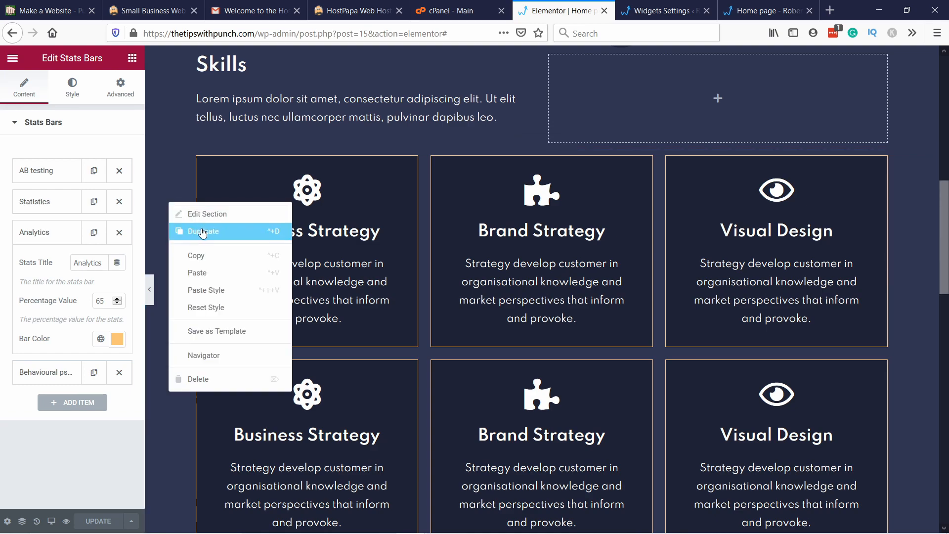
pyautogui.click(200, 230)
pyautogui.scroll(-10, 544, 247)
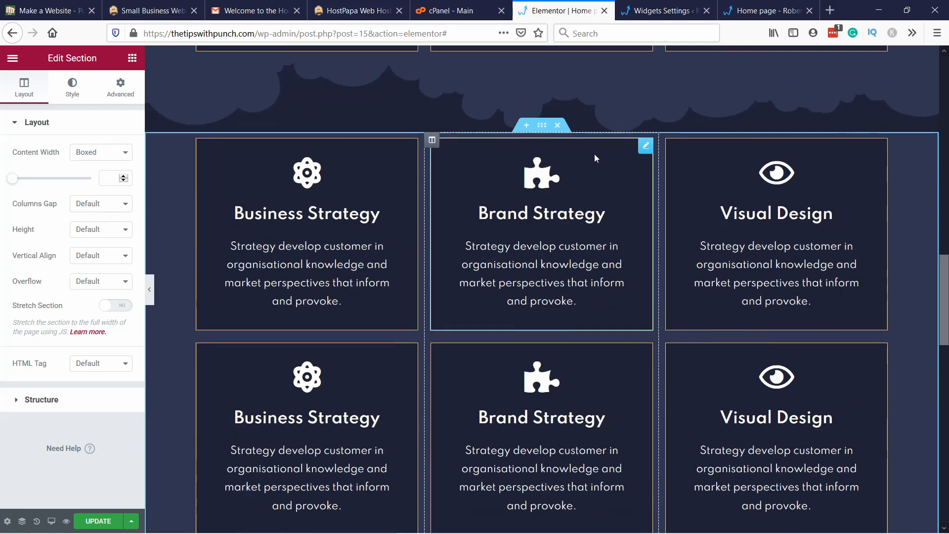
pyautogui.scroll(2, 537, 231)
pyautogui.moveTo(537, 232); pyautogui.dragTo(452, 269)
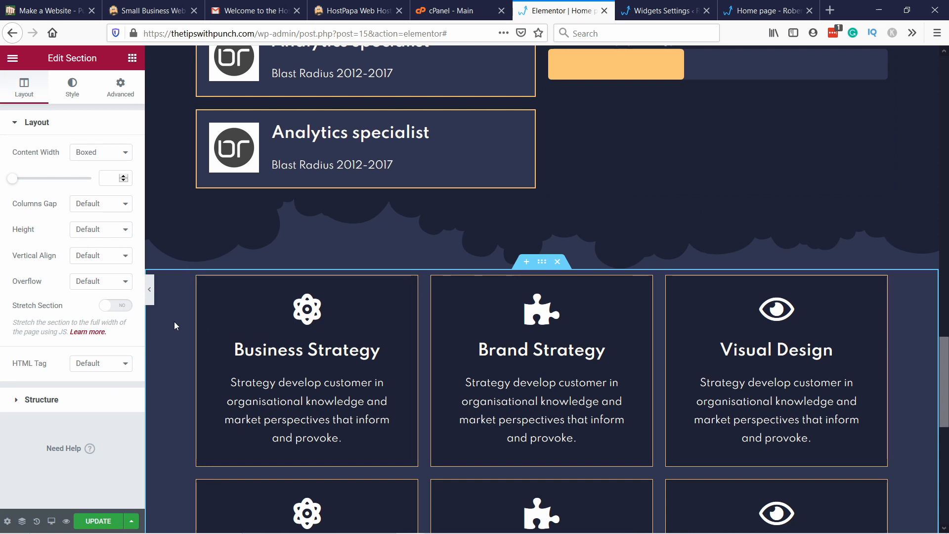
# Step: Delete both Business Strategy icon boxes from the copied section's first column
pyautogui.scroll(-2, 174, 322)
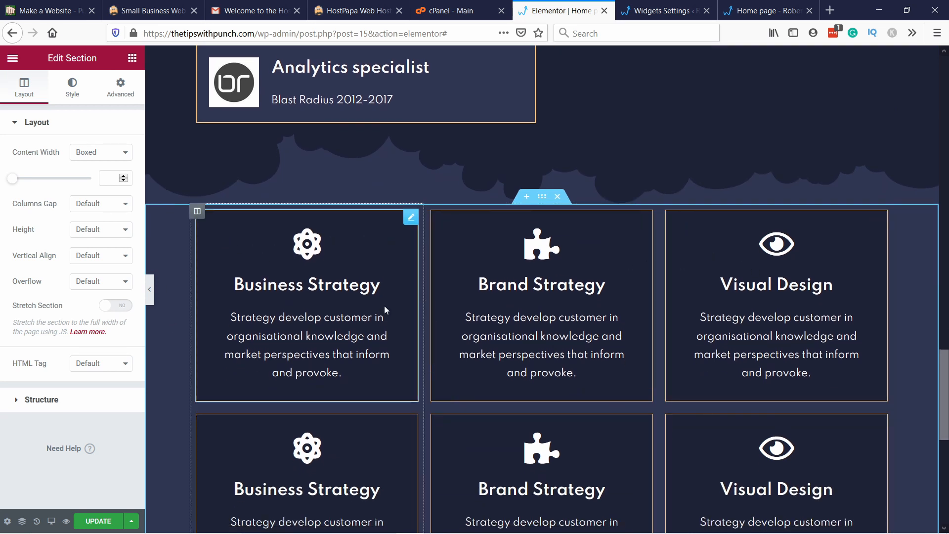
pyautogui.scroll(-2, 336, 263)
pyautogui.rightClick(253, 215)
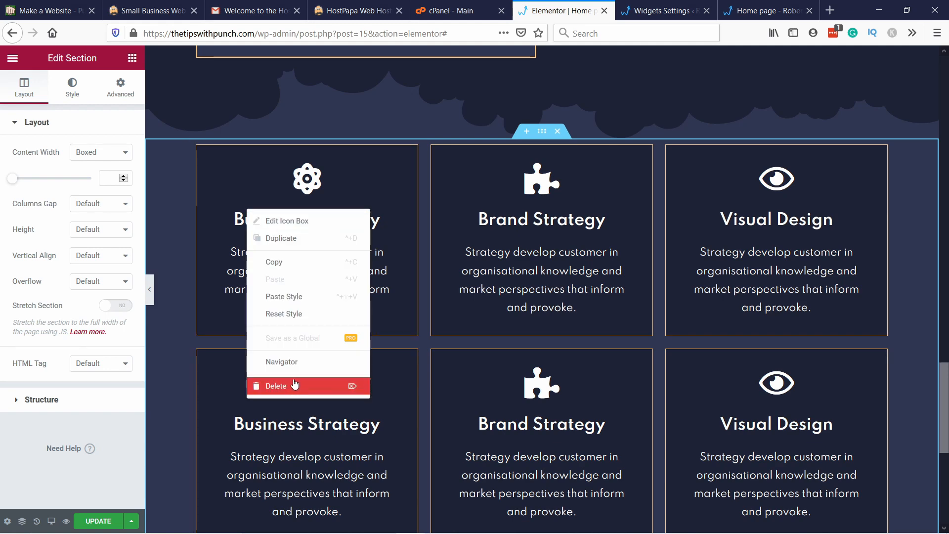
pyautogui.click(276, 386)
pyautogui.rightClick(309, 206)
pyautogui.click(326, 377)
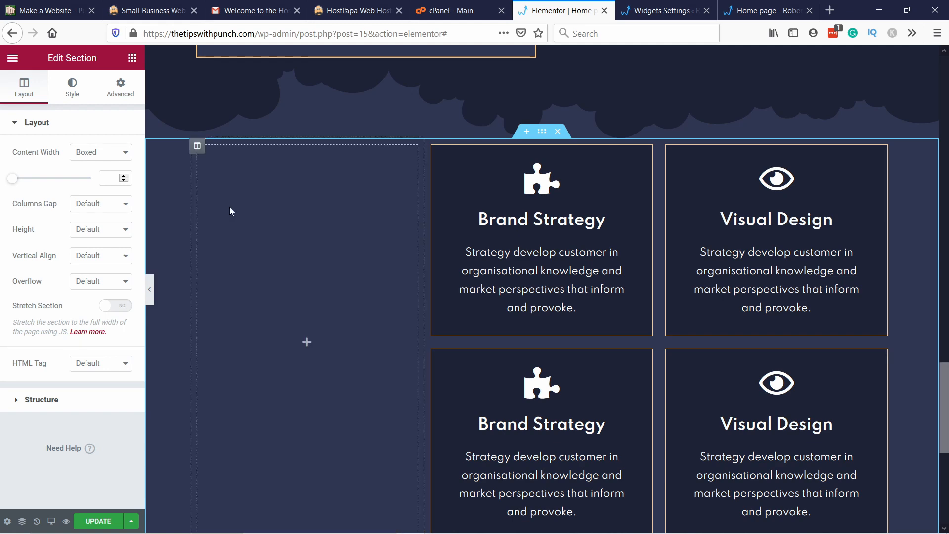
# Step: Delete the emptied column, the Brand Strategy column and the Visual Design column from the copied section
pyautogui.rightClick(200, 147)
pyautogui.click(218, 322)
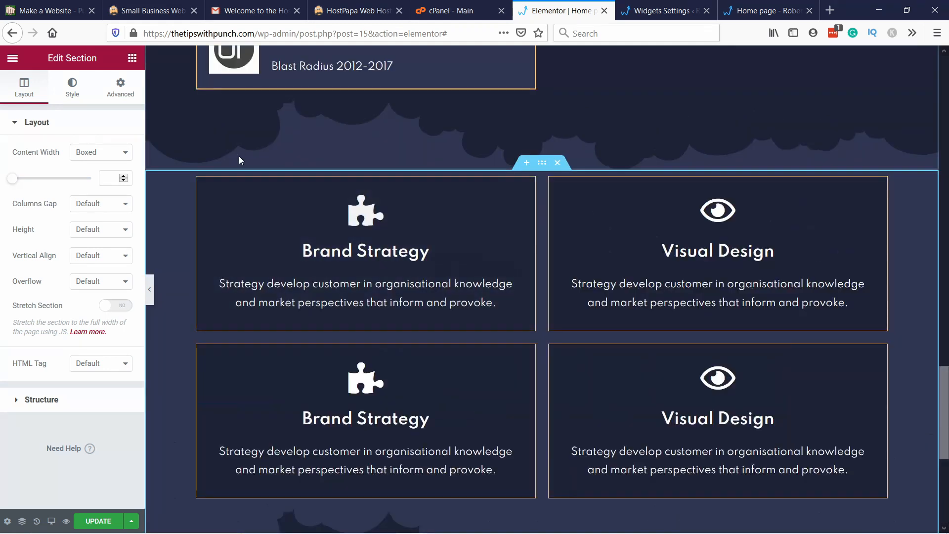
pyautogui.rightClick(197, 180)
pyautogui.click(240, 352)
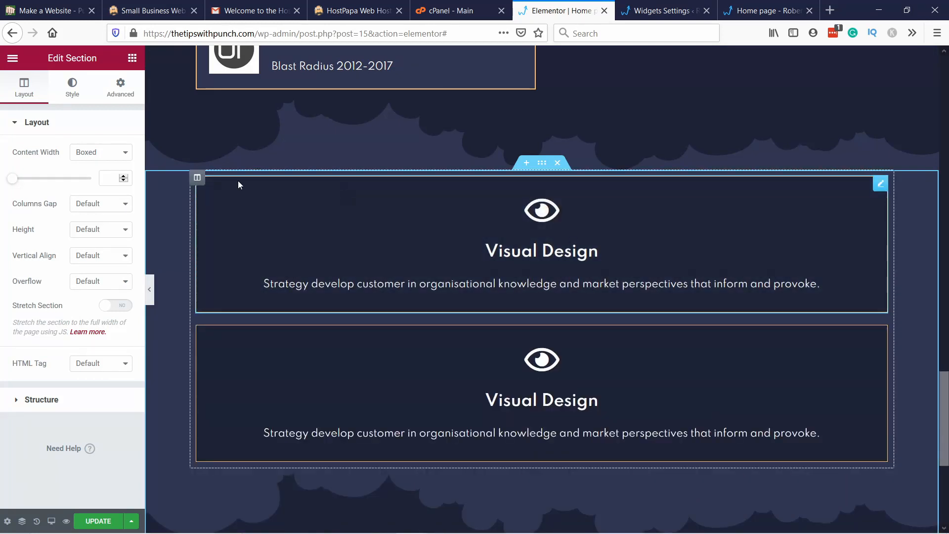
pyautogui.rightClick(197, 180)
pyautogui.click(230, 355)
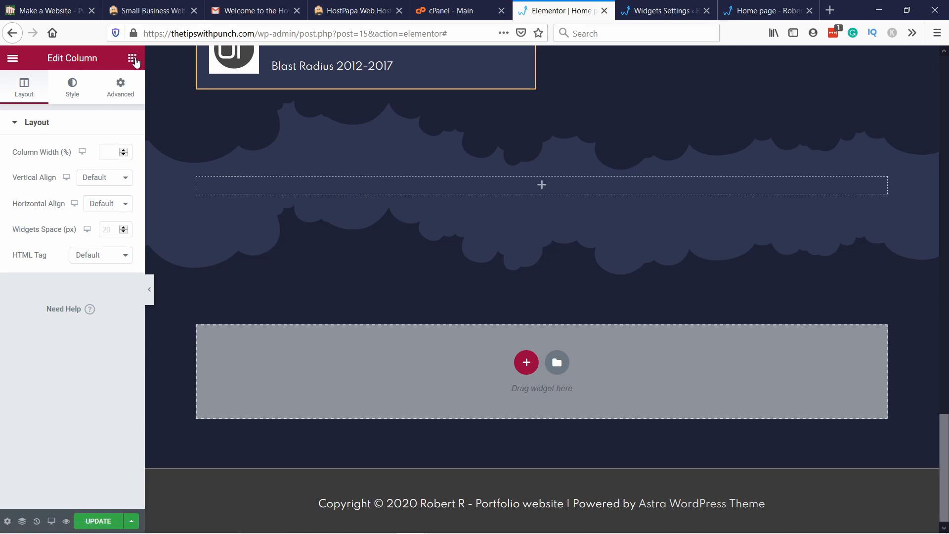
# Step: Find the Posts Grid widget and place it in the emptied section
pyautogui.click(132, 58)
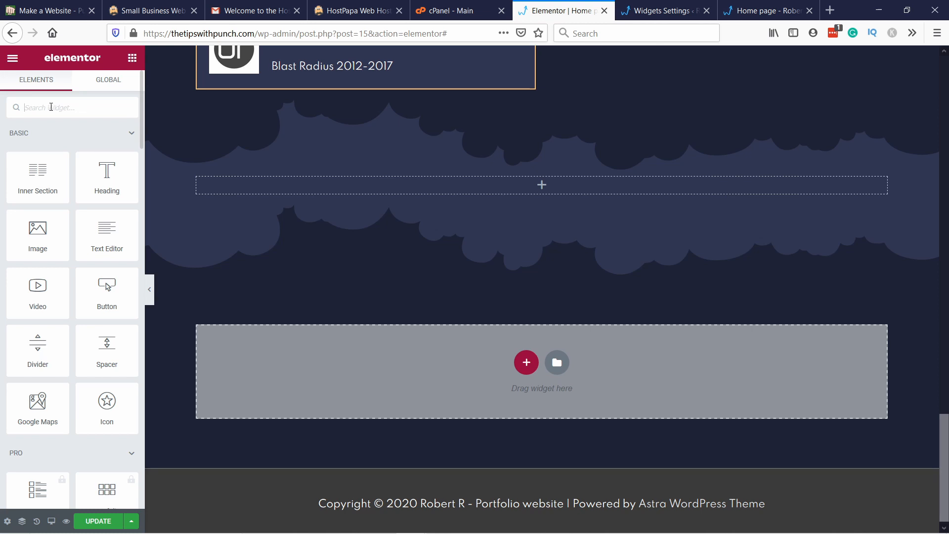
pyautogui.click(51, 108)
pyautogui.write('Posts')
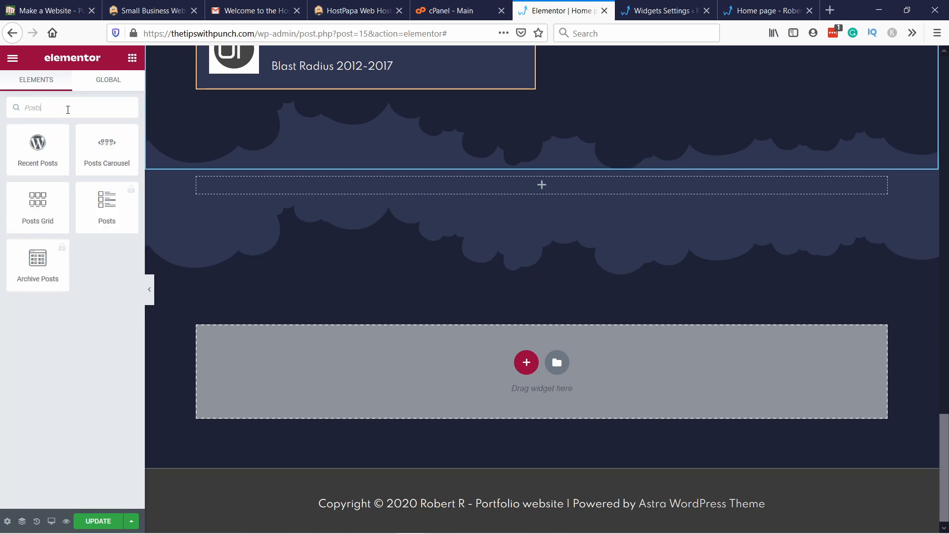
pyautogui.write(' gr')
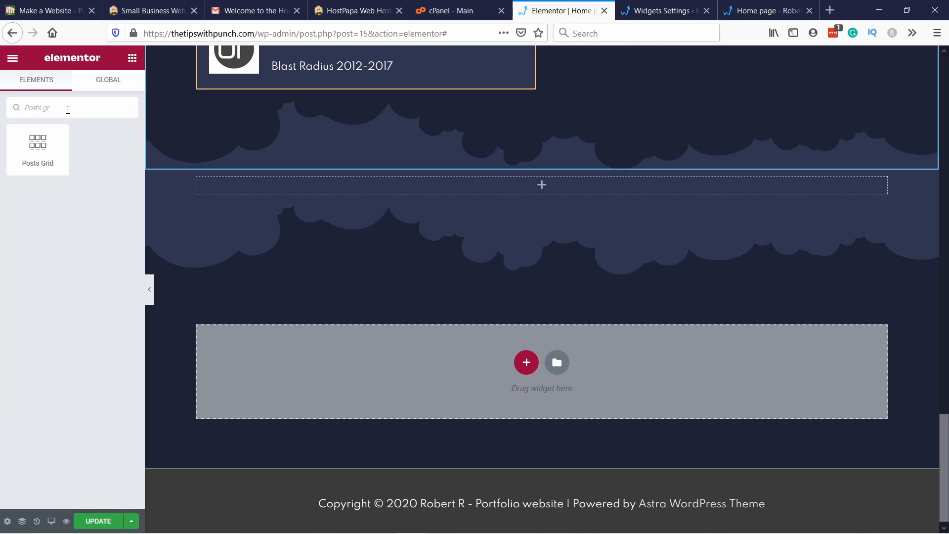
pyautogui.moveTo(44, 133); pyautogui.dragTo(616, 198)
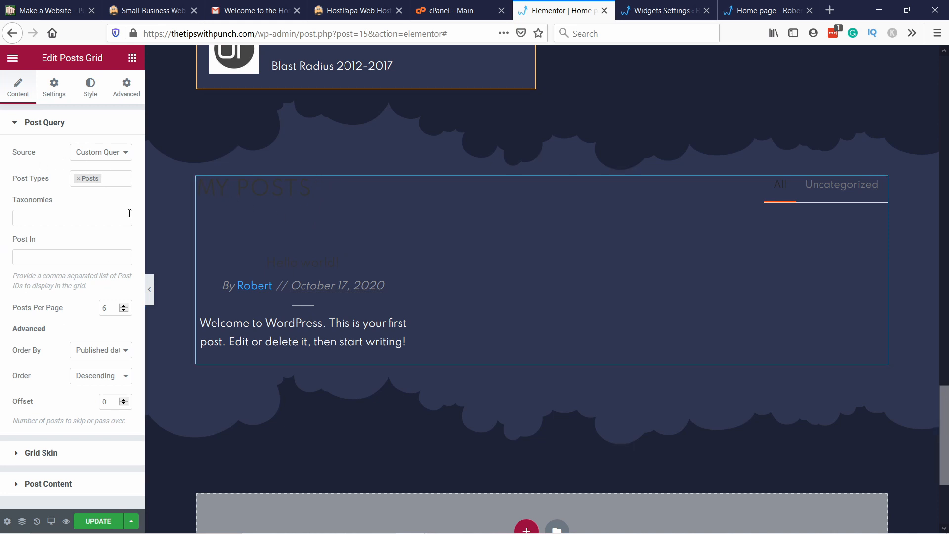
# Step: Check the source option in the posts grid's post query settings
pyautogui.click(113, 151)
pyautogui.click(97, 167)
pyautogui.click(44, 122)
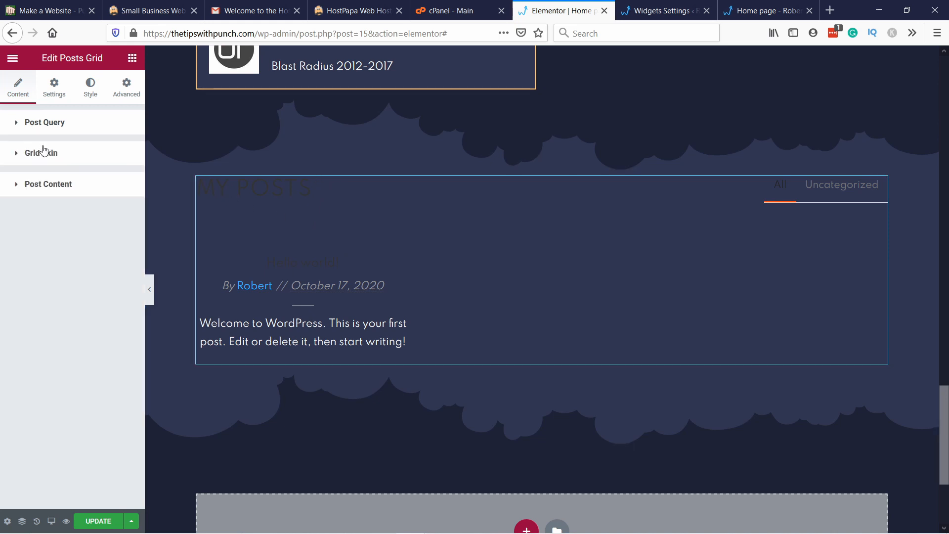
pyautogui.click(42, 123)
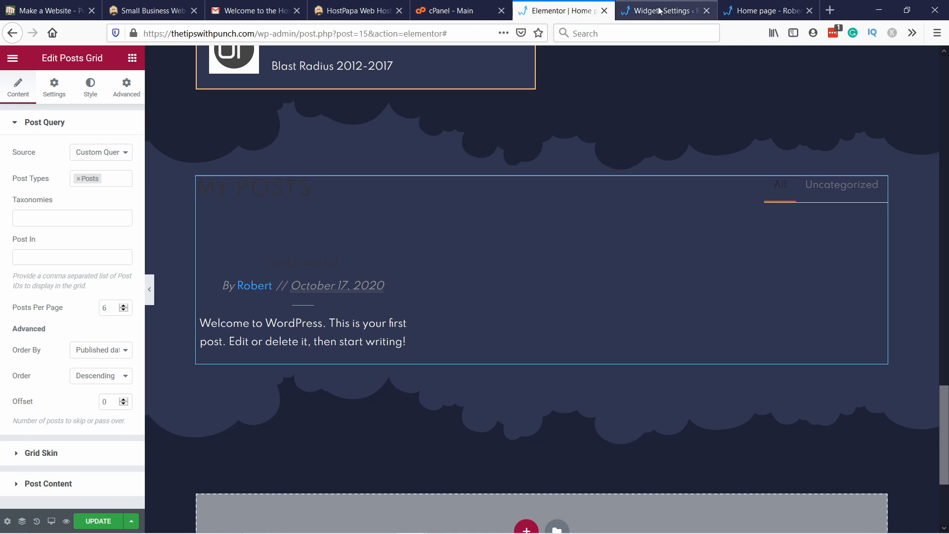
# Step: Switch to the WordPress dashboard and open the list of all portfolio items
pyautogui.click(639, 7)
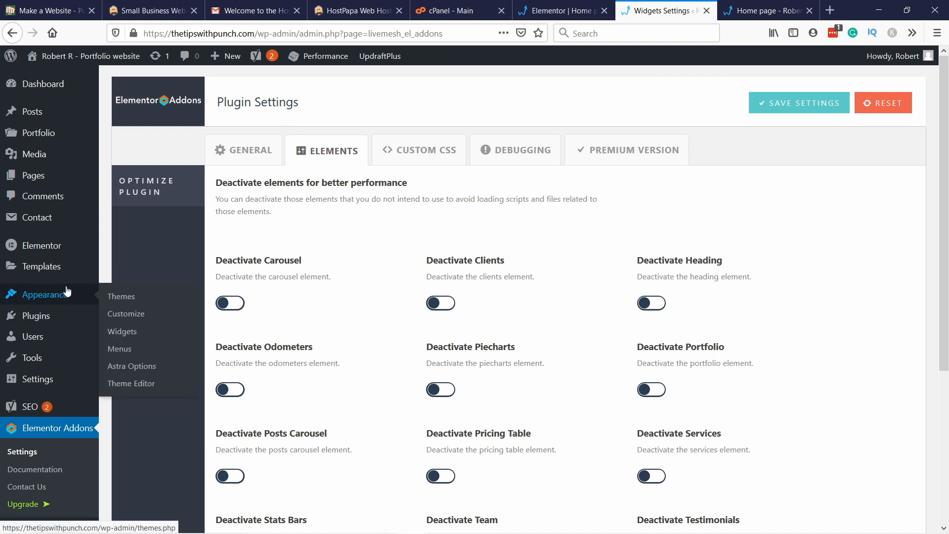
pyautogui.scroll(-3, 72, 277)
pyautogui.scroll(3, 72, 277)
pyautogui.moveTo(48, 137)
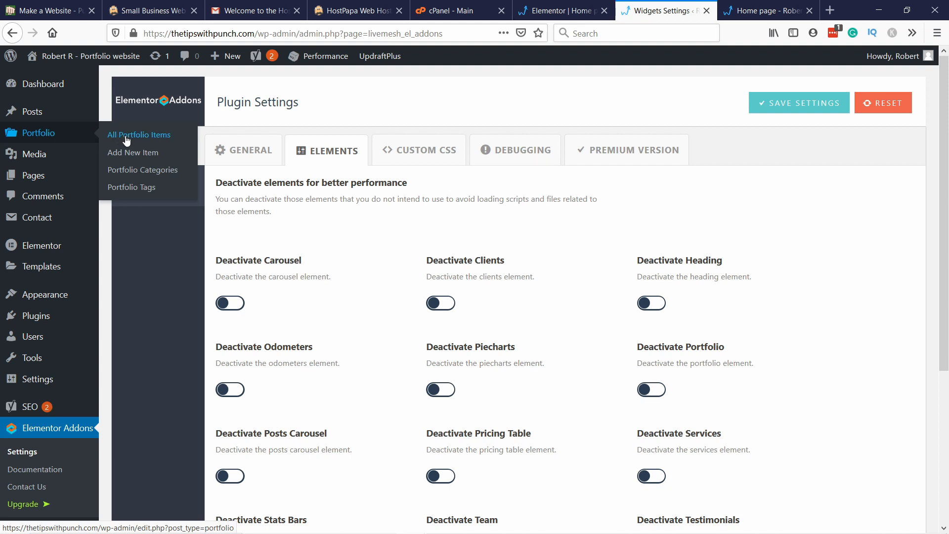
pyautogui.click(130, 142)
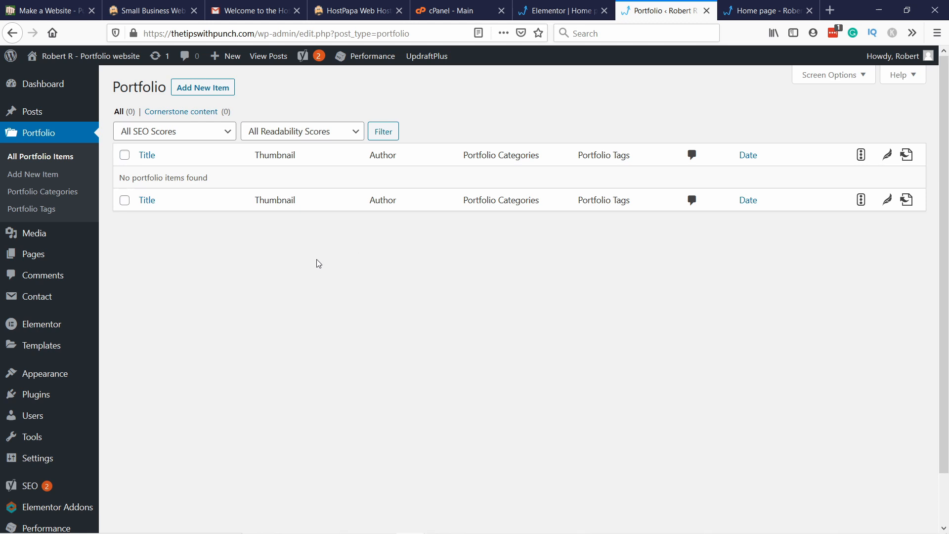
# Step: Start a new portfolio item and set its content layout to Full Width / Contained
pyautogui.click(556, 10)
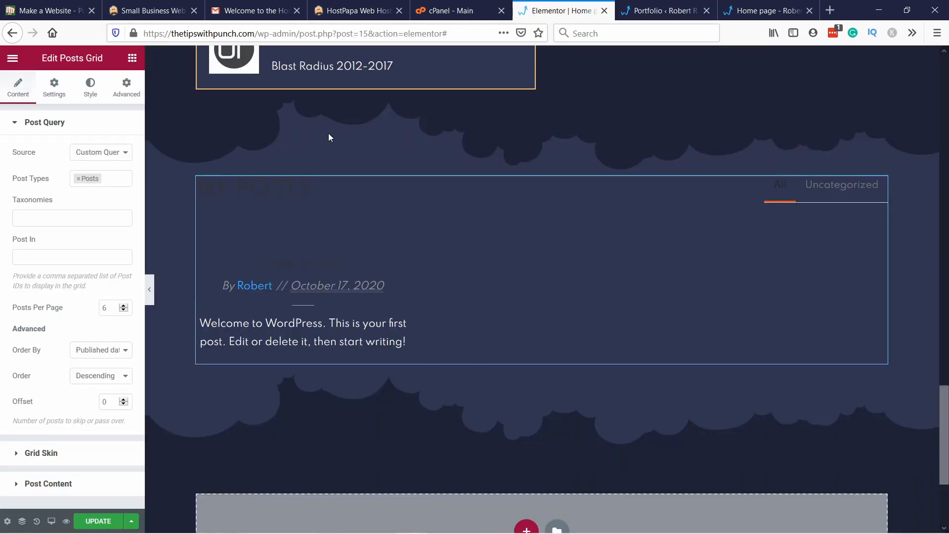
pyautogui.click(640, 12)
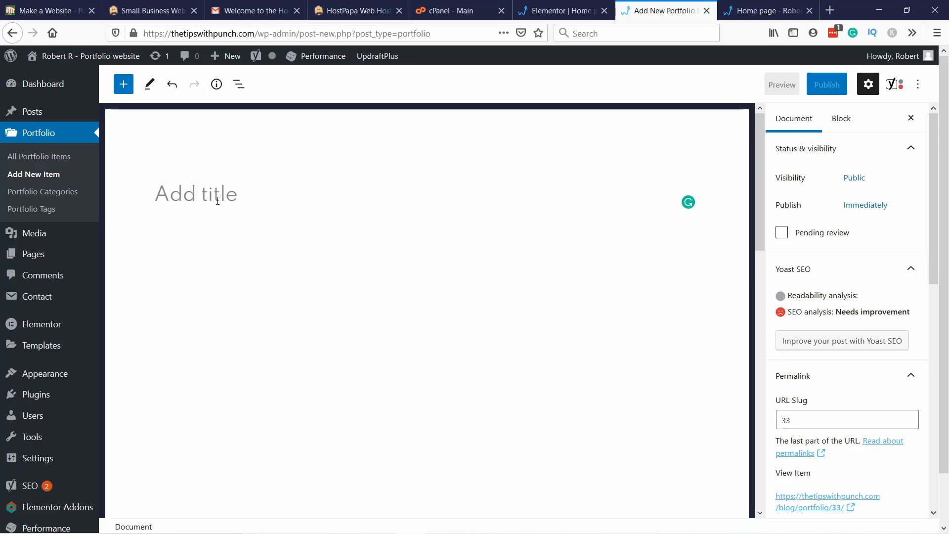
pyautogui.scroll(-10, 791, 277)
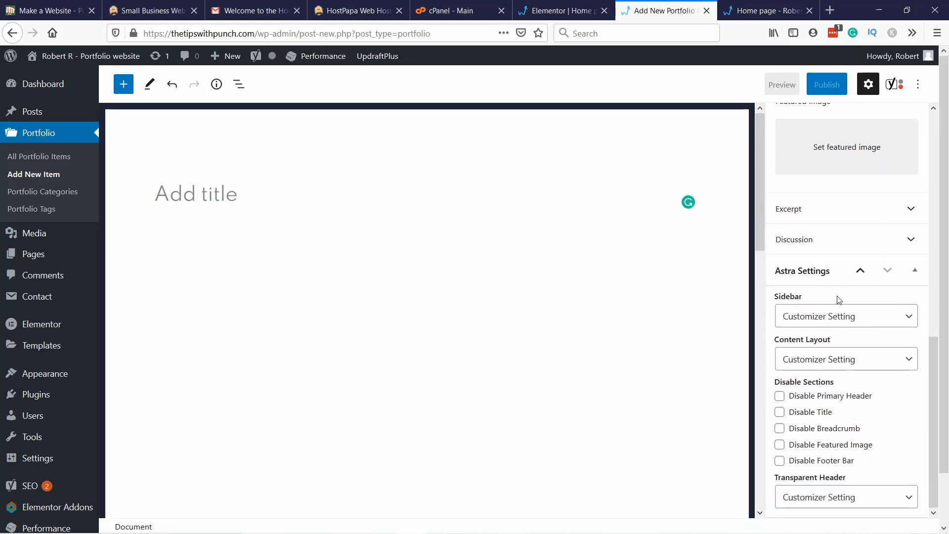
pyautogui.click(824, 317)
pyautogui.click(825, 318)
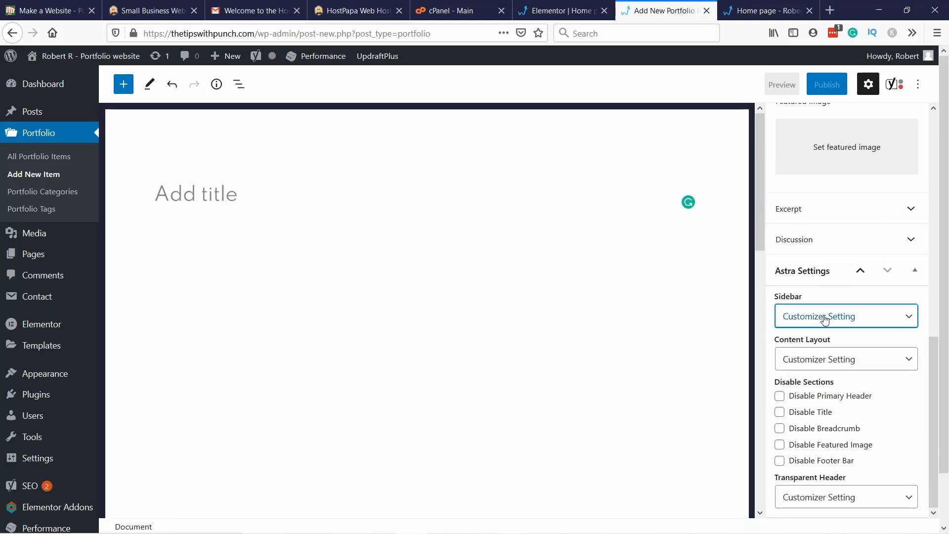
pyautogui.click(819, 362)
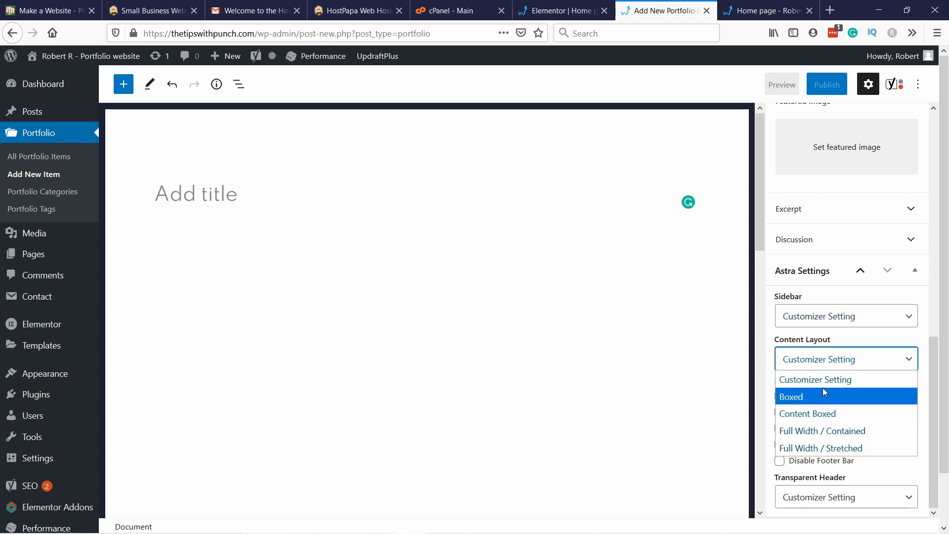
pyautogui.click(850, 431)
pyautogui.rightClick(856, 434)
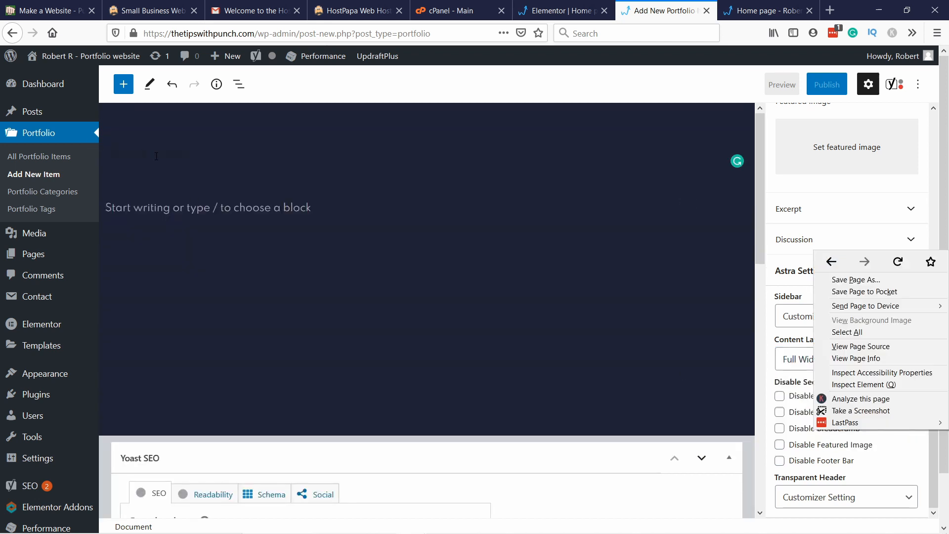
# Step: Enable the Portfolio post type in Elementor's general settings in a separate browser tab, save the changes, and close that tab
pyautogui.click(157, 157)
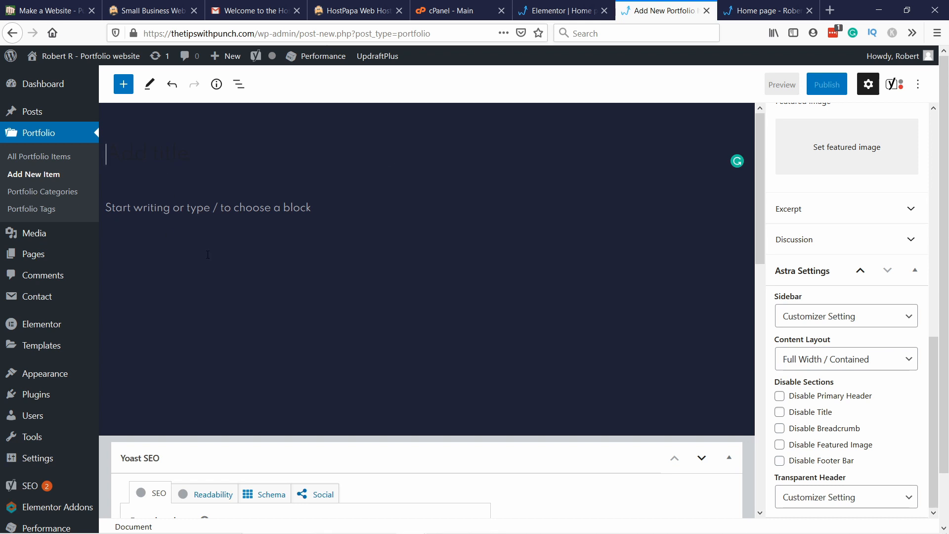
pyautogui.moveTo(42, 328)
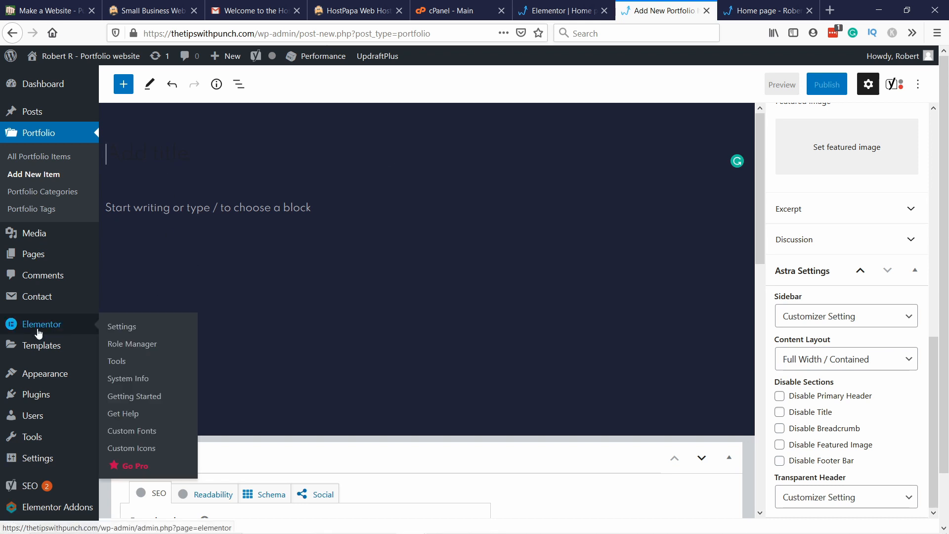
pyautogui.rightClick(121, 329)
pyautogui.click(146, 333)
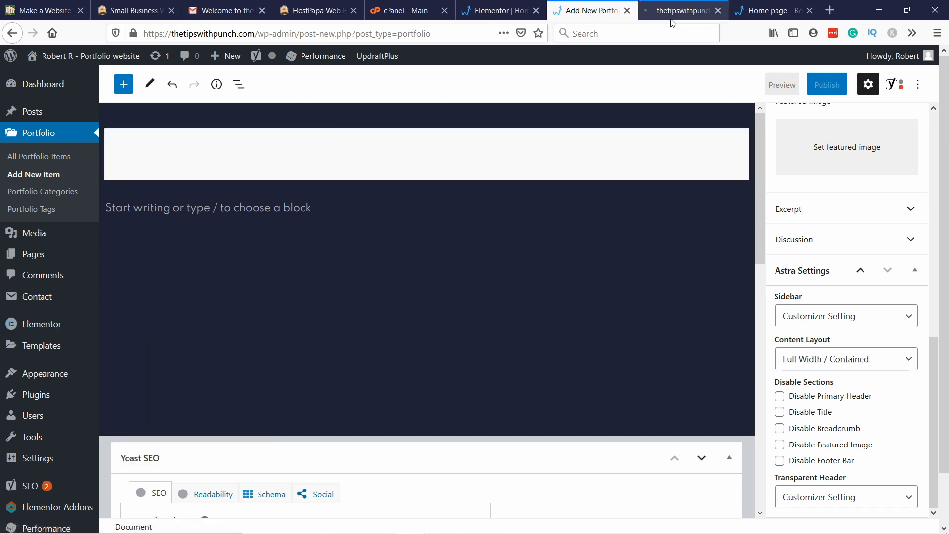
pyautogui.click(670, 18)
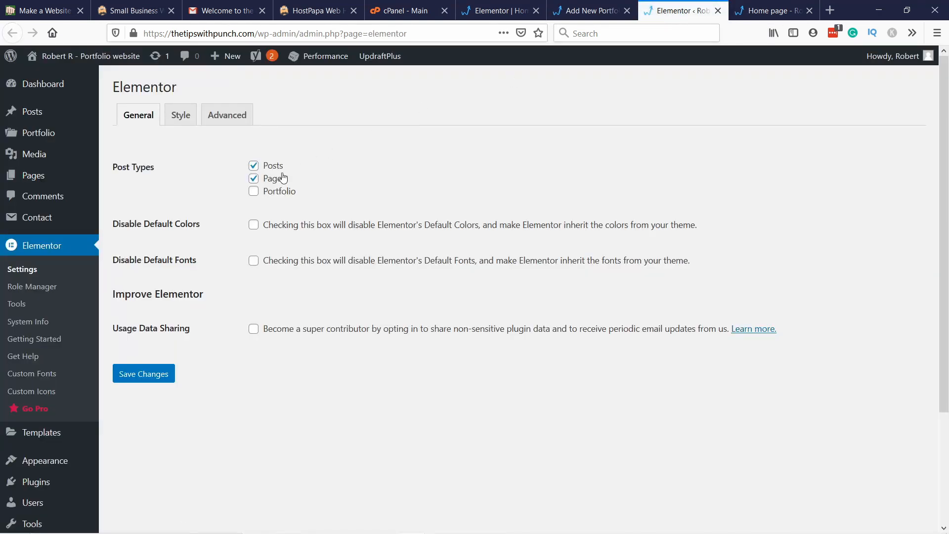
pyautogui.click(145, 376)
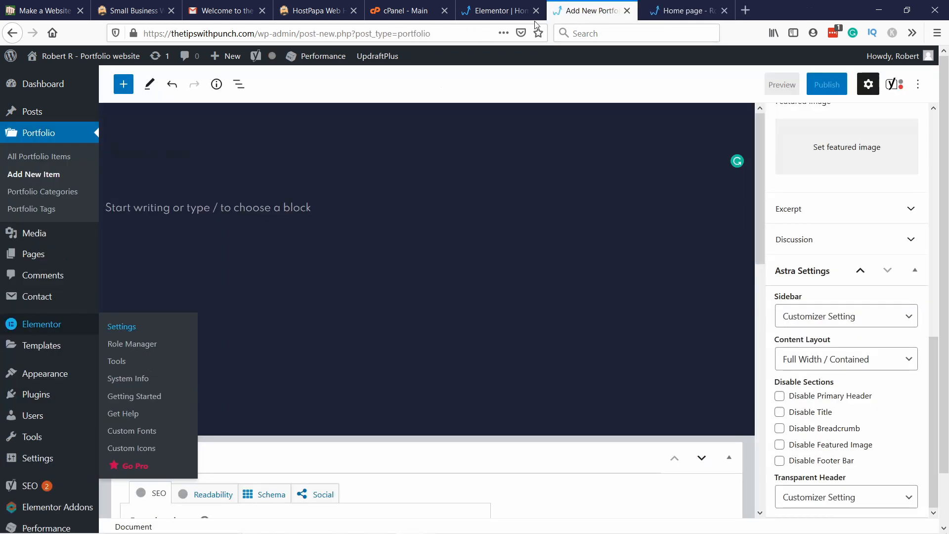
pyautogui.click(718, 11)
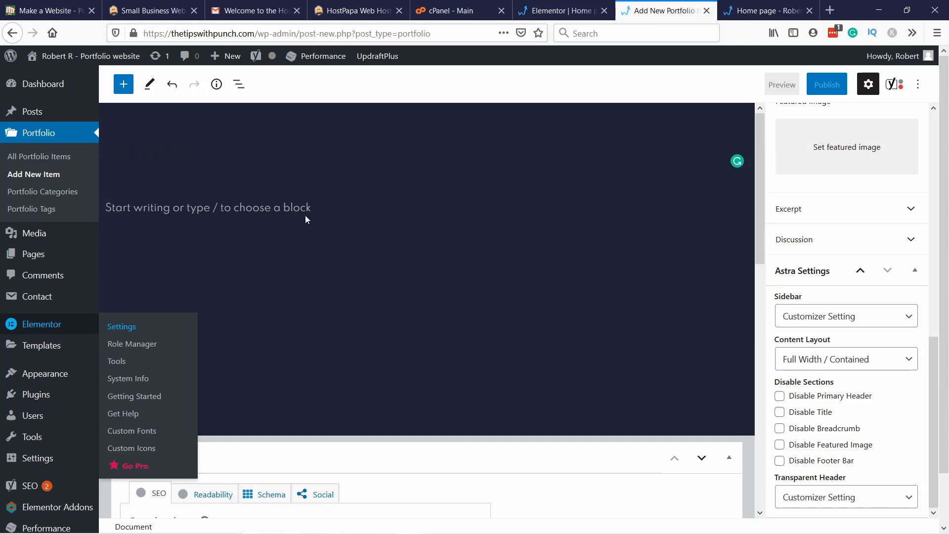
# Step: Title the new portfolio item "Case study: Increase user engagement by +55%" and publish it
pyautogui.click(135, 150)
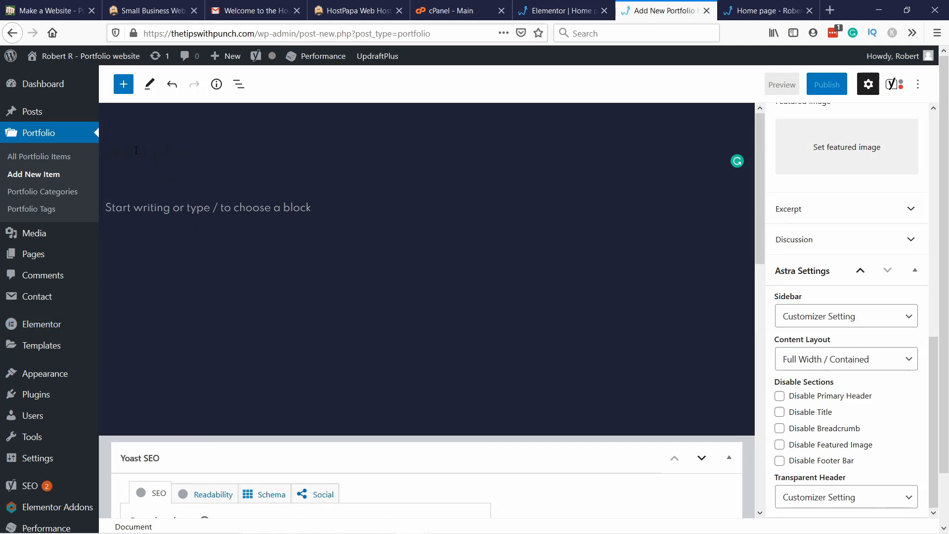
pyautogui.write('Case study: Increase user engagement by +55%')
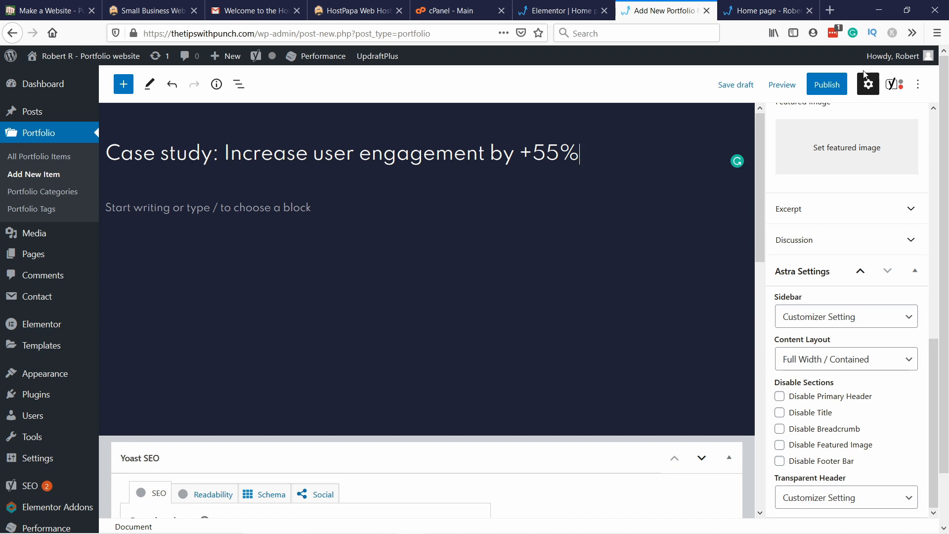
pyautogui.click(826, 84)
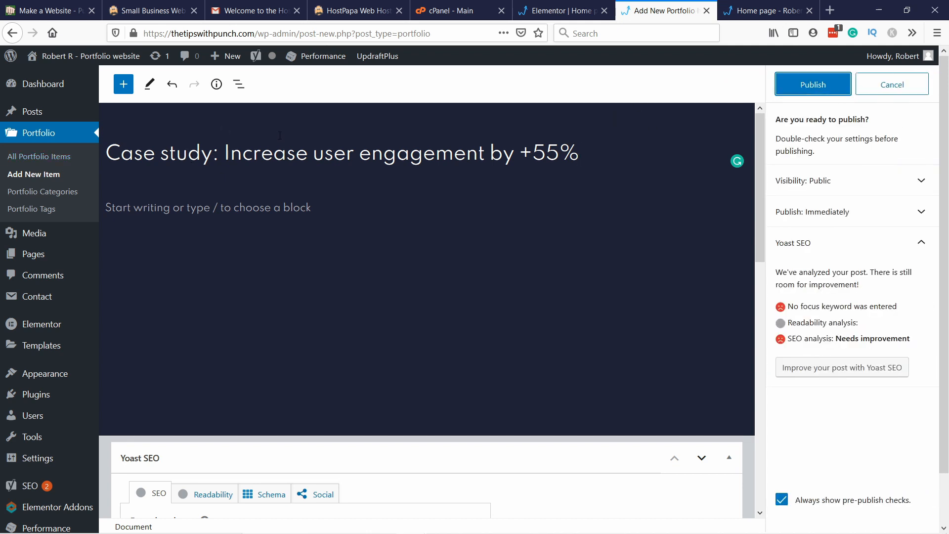
pyautogui.click(831, 84)
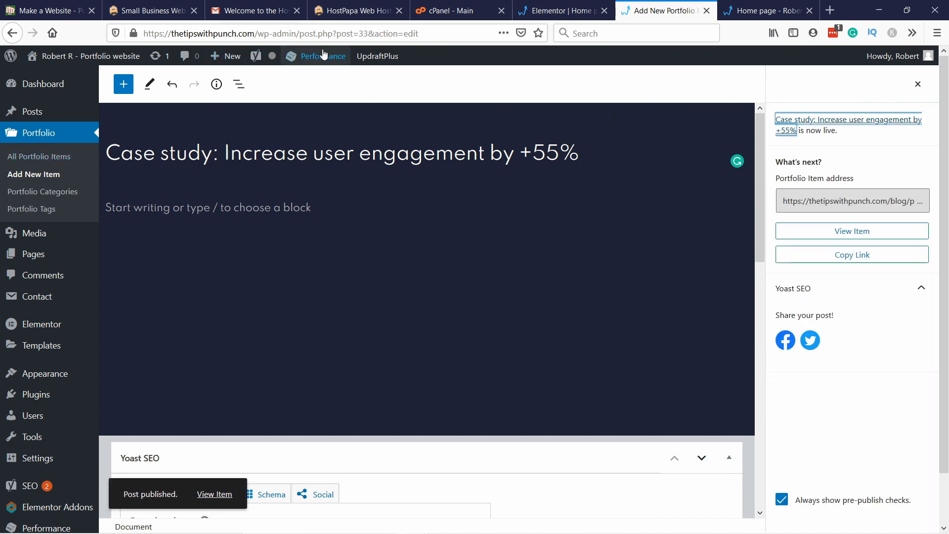
# Step: Reload the published portfolio item's edit page and open the item in the Elementor editor
pyautogui.click(433, 32)
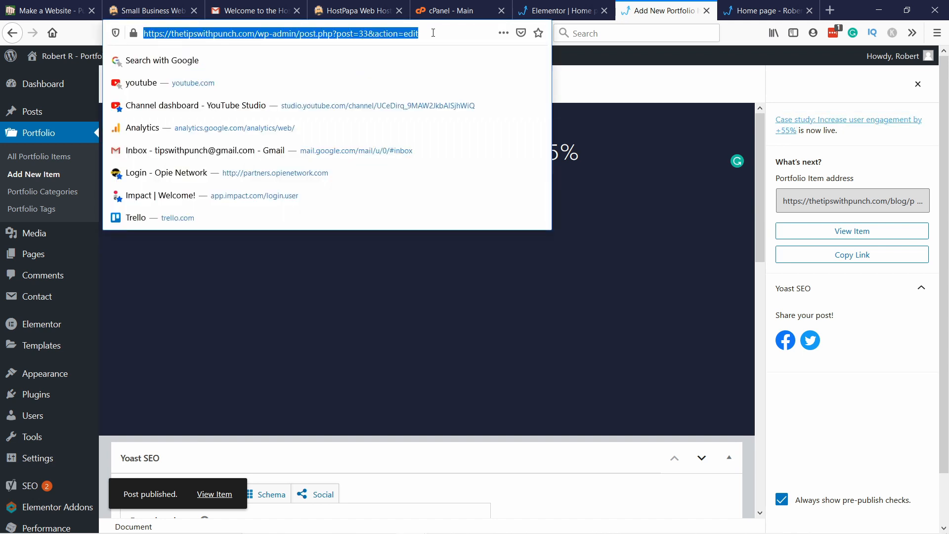
pyautogui.press('Return')
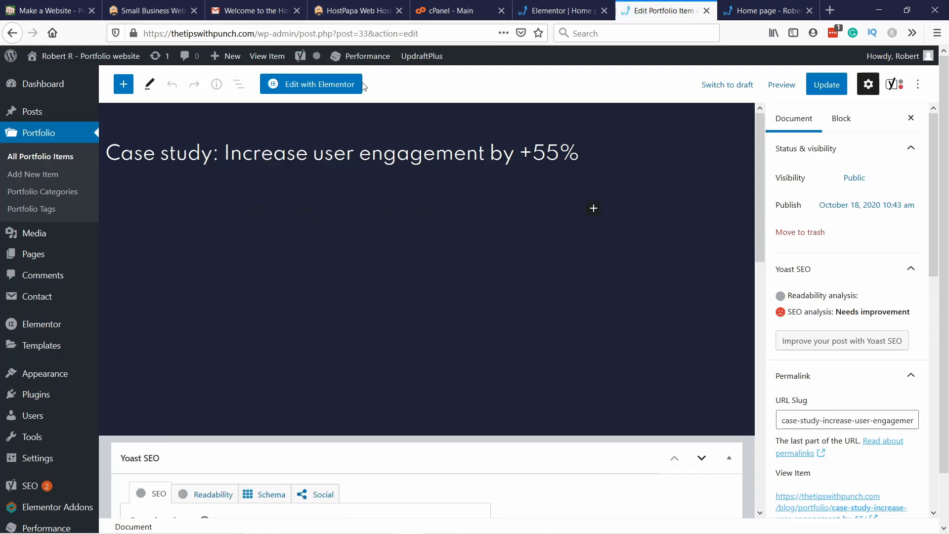
pyautogui.click(321, 85)
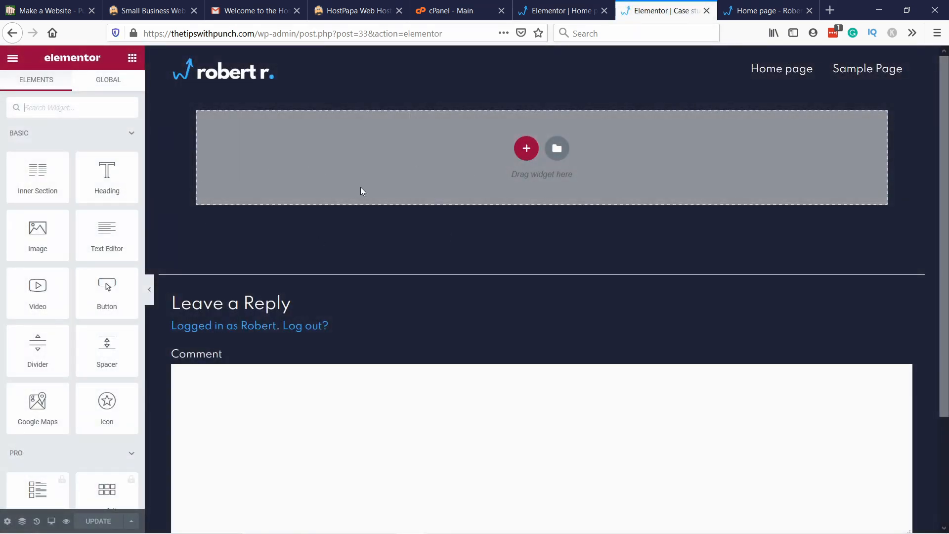
pyautogui.scroll(-3, 362, 207)
pyautogui.scroll(3, 363, 223)
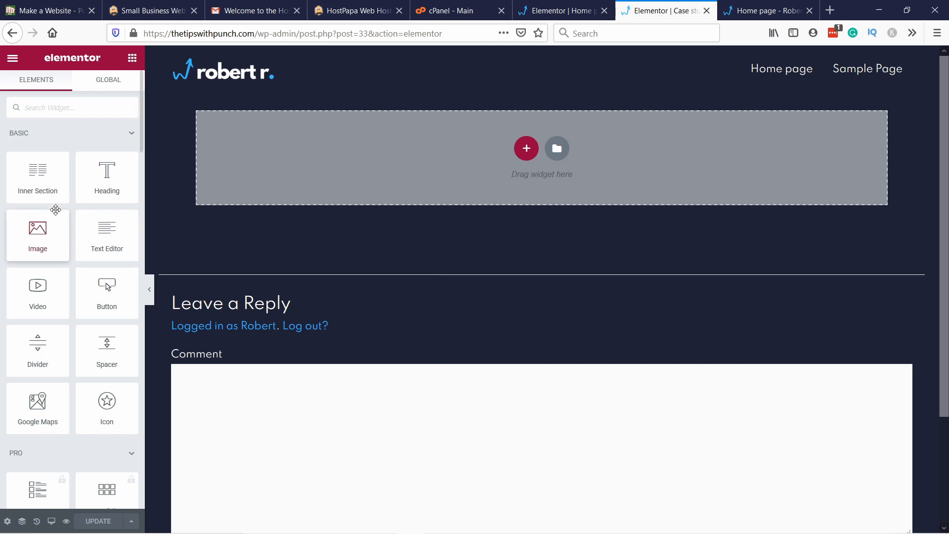
# Step: Add a Heading widget reading "Case study: Increase user engagement by +55%" and set its HTML tag to H1
pyautogui.moveTo(129, 179); pyautogui.dragTo(407, 199)
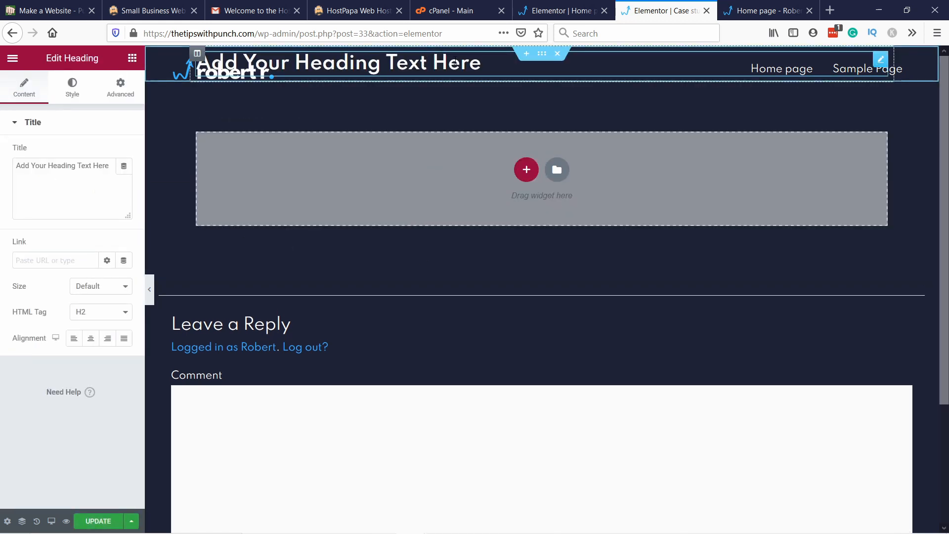
pyautogui.tripleClick(486, 61)
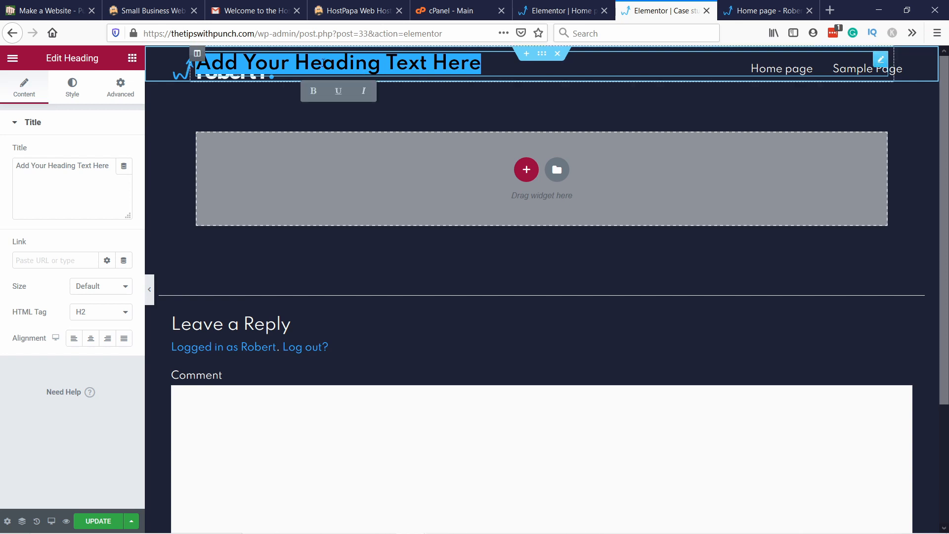
pyautogui.rightClick(323, 62)
pyautogui.click(53, 176)
pyautogui.hotkey('ctrl', 'a')
pyautogui.write('Case study: Increase user engagement by +55%')
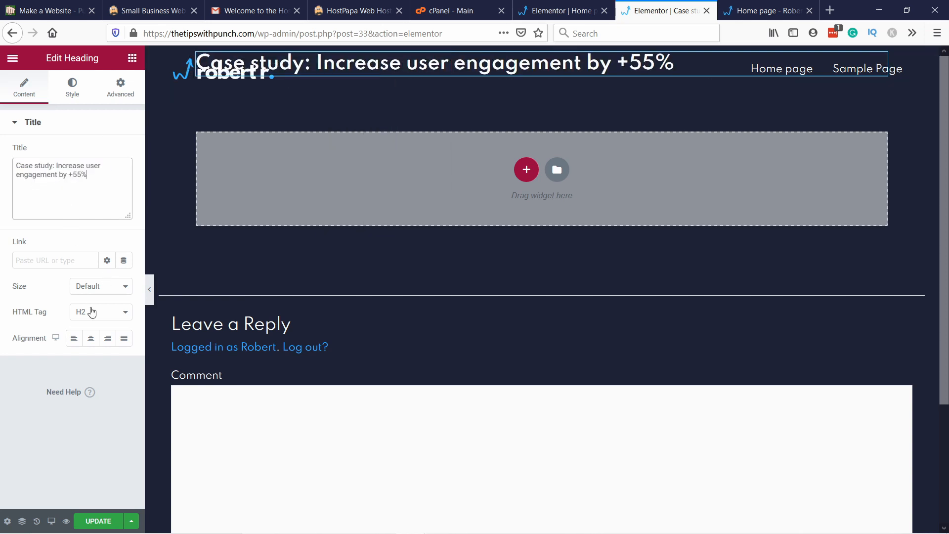
pyautogui.click(92, 313)
pyautogui.click(81, 329)
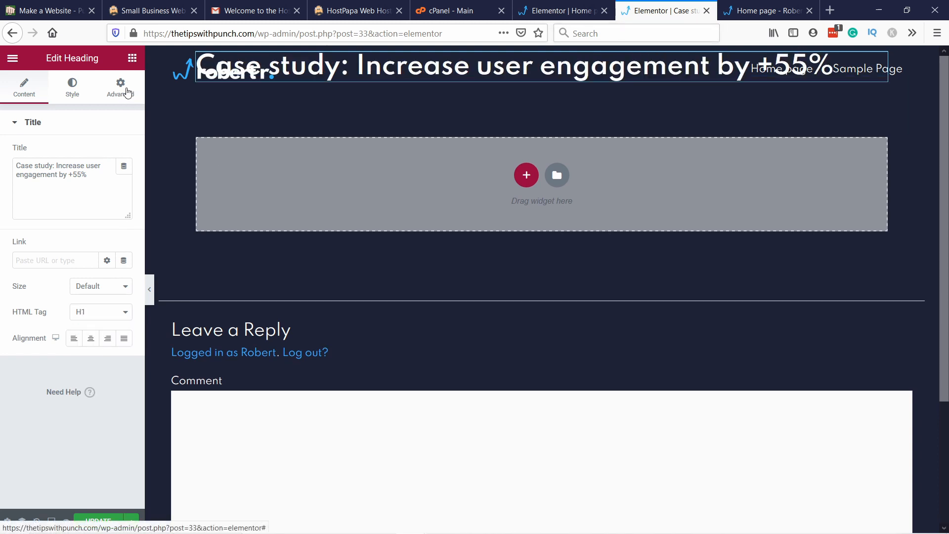
# Step: Unlink the heading's padding values and set 120 px for the top and 0 for the right, bottom and left
pyautogui.click(127, 90)
pyautogui.click(25, 173)
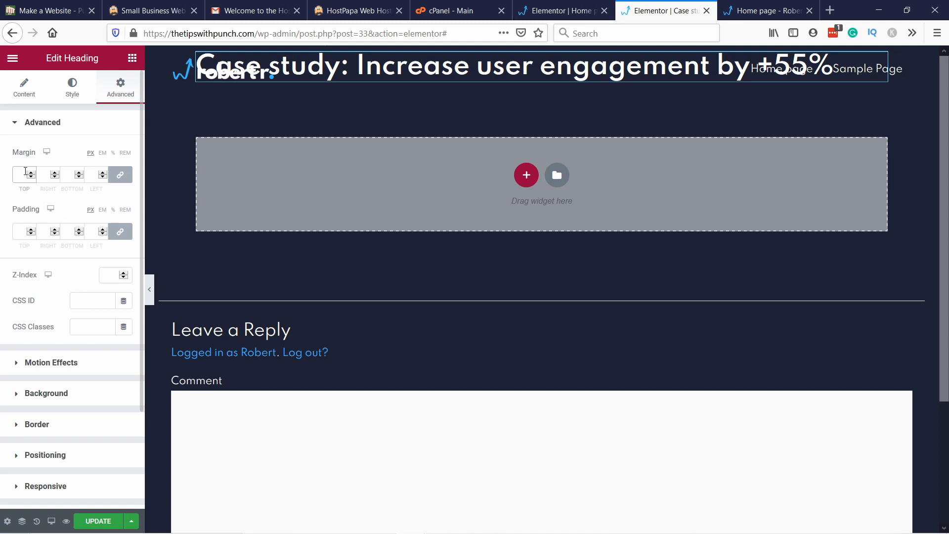
pyautogui.click(25, 233)
pyautogui.write('120')
pyautogui.click(112, 235)
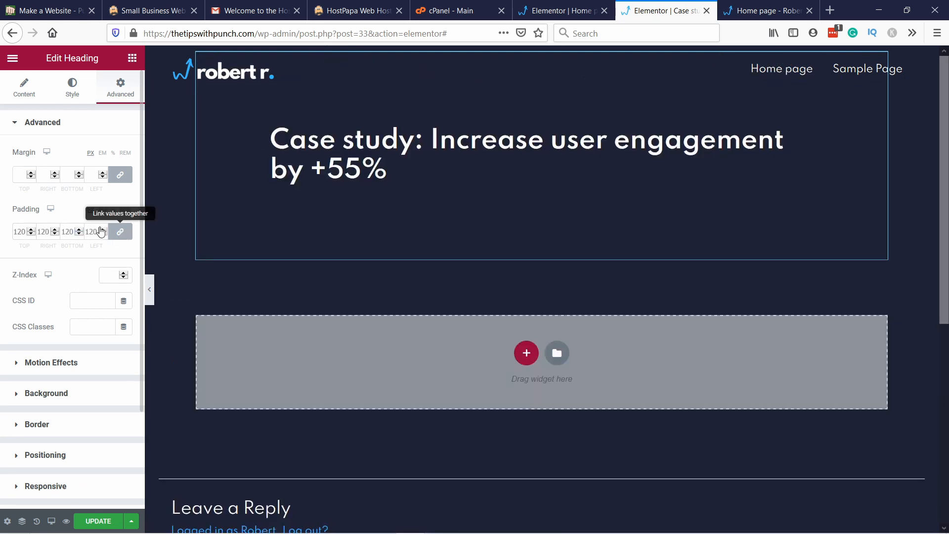
pyautogui.moveTo(50, 231); pyautogui.dragTo(23, 232)
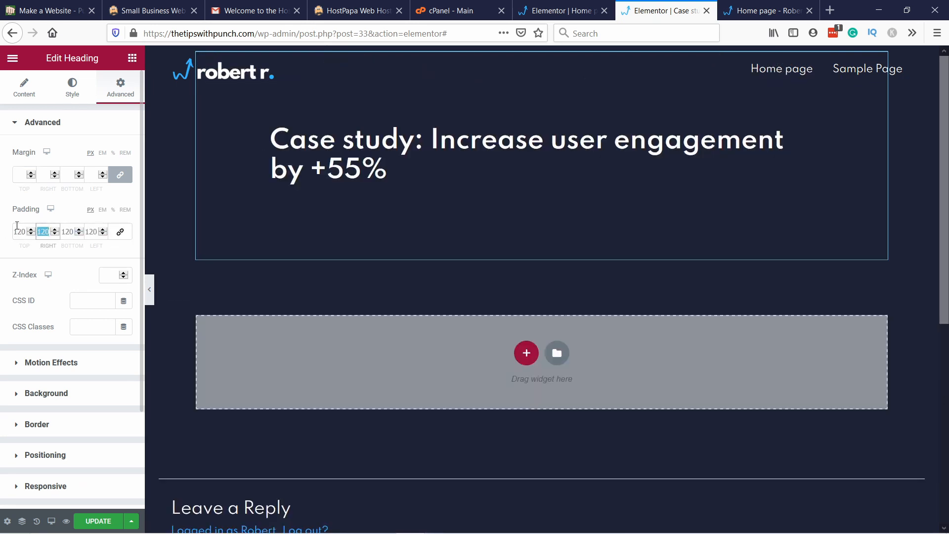
pyautogui.write('0')
pyautogui.doubleClick(98, 227)
pyautogui.write('0')
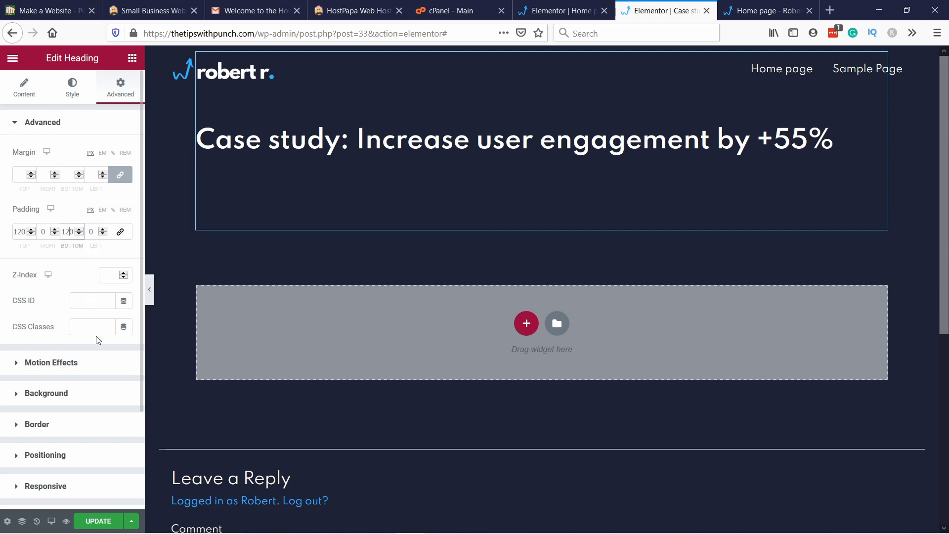
pyautogui.press('BackSpace')
pyautogui.press('BackSpace')
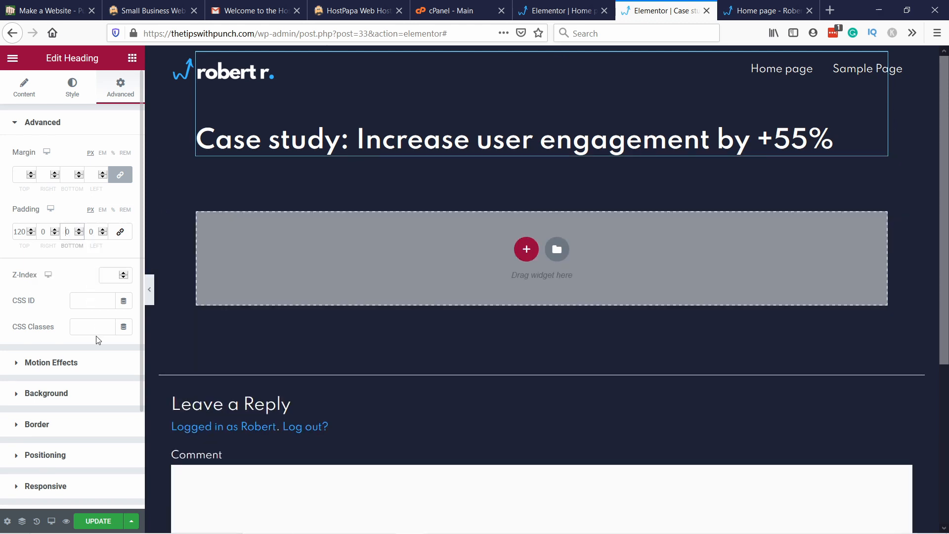
# Step: Add a single-column section below the heading and place an Image widget in it
pyautogui.click(526, 249)
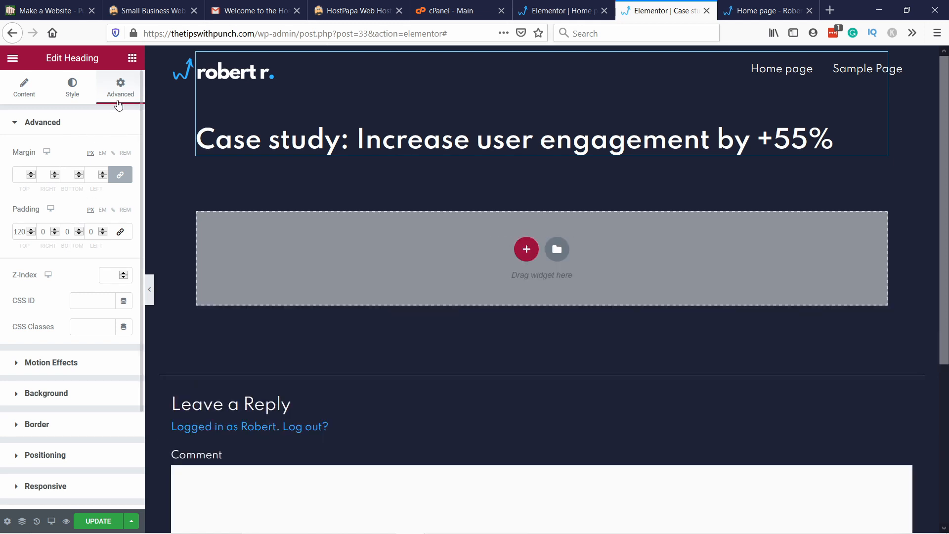
pyautogui.click(527, 249)
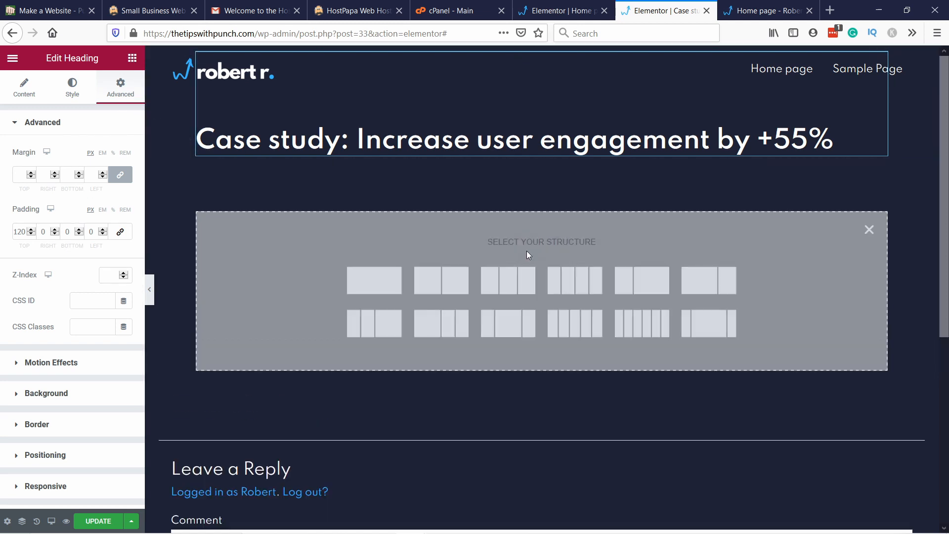
pyautogui.click(377, 287)
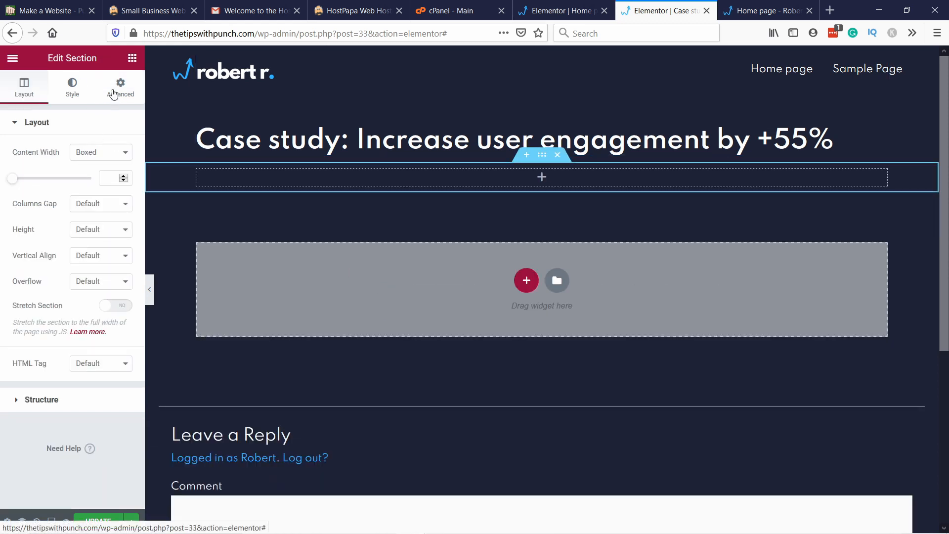
pyautogui.click(133, 57)
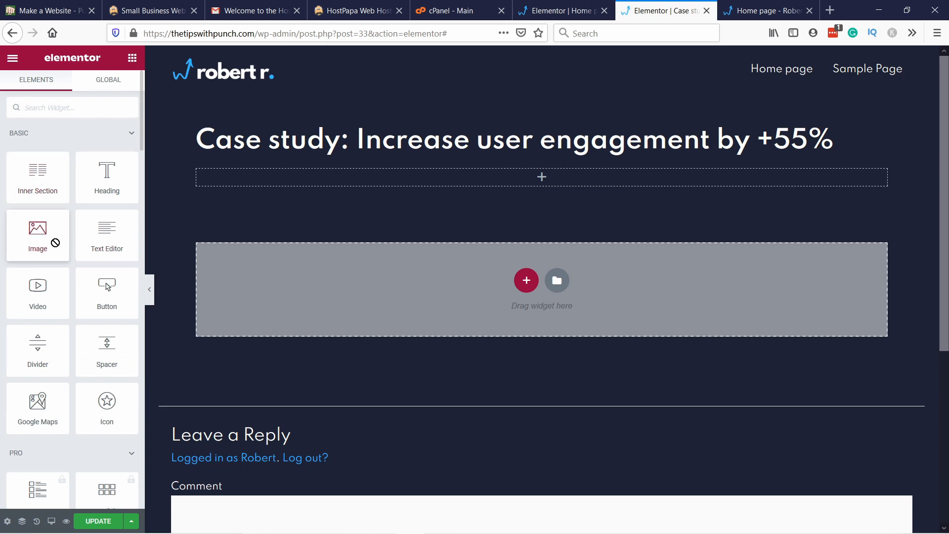
pyautogui.moveTo(54, 243); pyautogui.dragTo(550, 177)
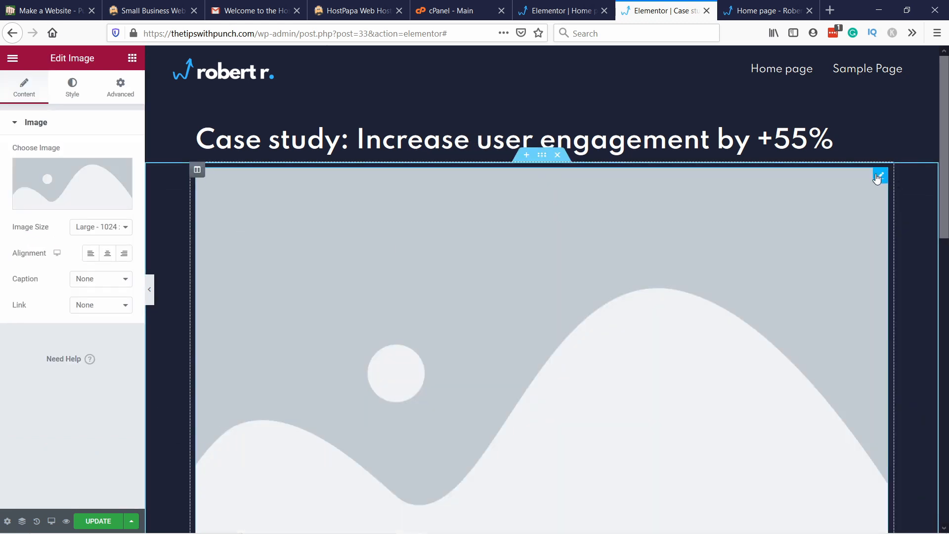
pyautogui.click(727, 201)
pyautogui.rightClick(454, 220)
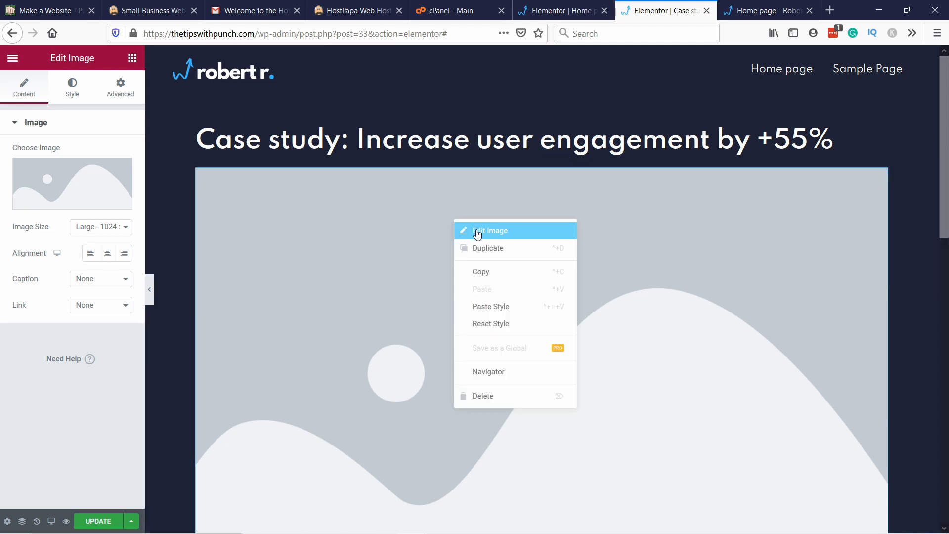
pyautogui.click(387, 216)
# Step: Upload portfolio1 from the create portfolio folder, give it the alt text "Workspace", and insert it into the Image widget
pyautogui.click(65, 191)
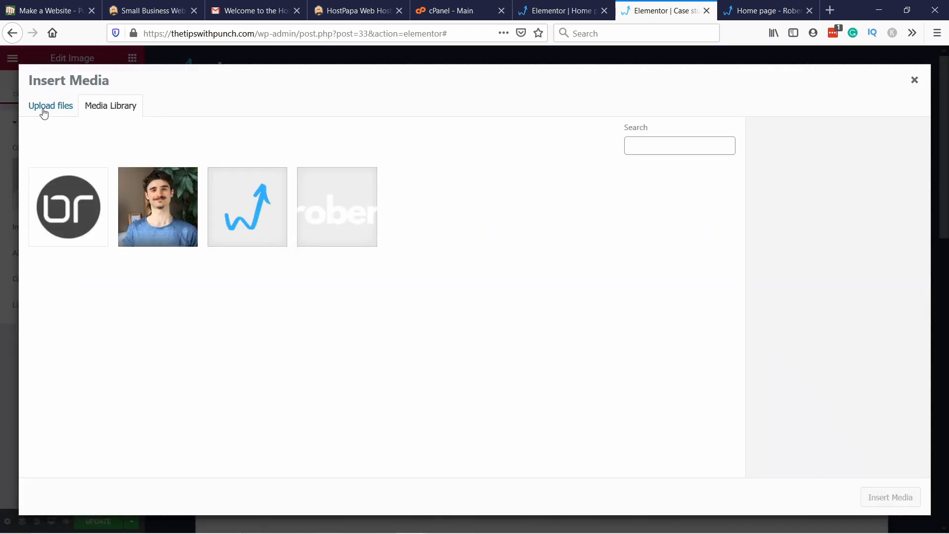
pyautogui.click(43, 110)
pyautogui.click(452, 292)
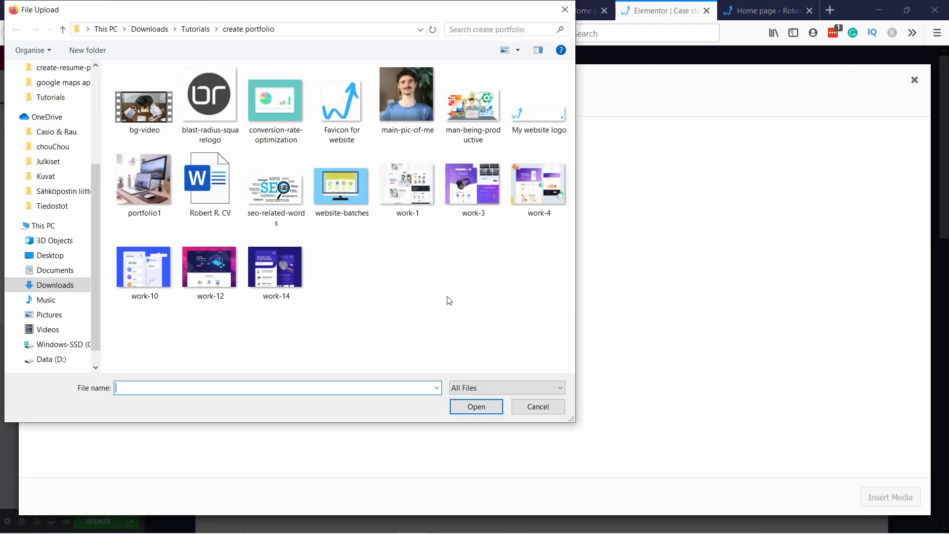
pyautogui.click(149, 189)
pyautogui.click(476, 407)
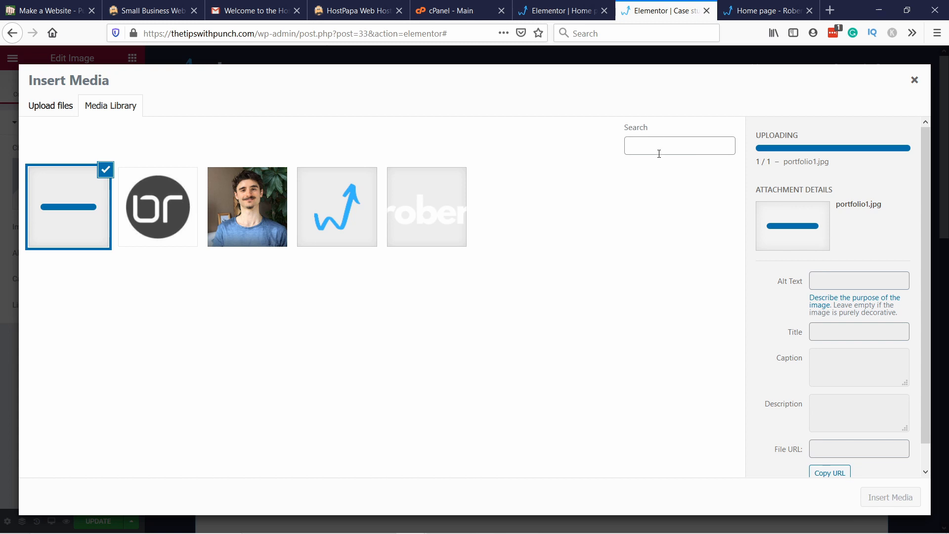
pyautogui.click(840, 248)
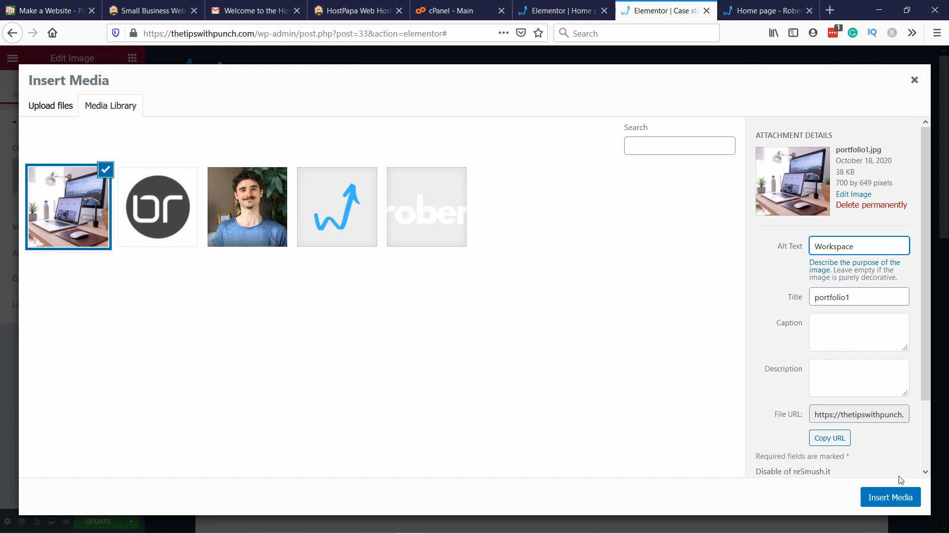
pyautogui.click(899, 497)
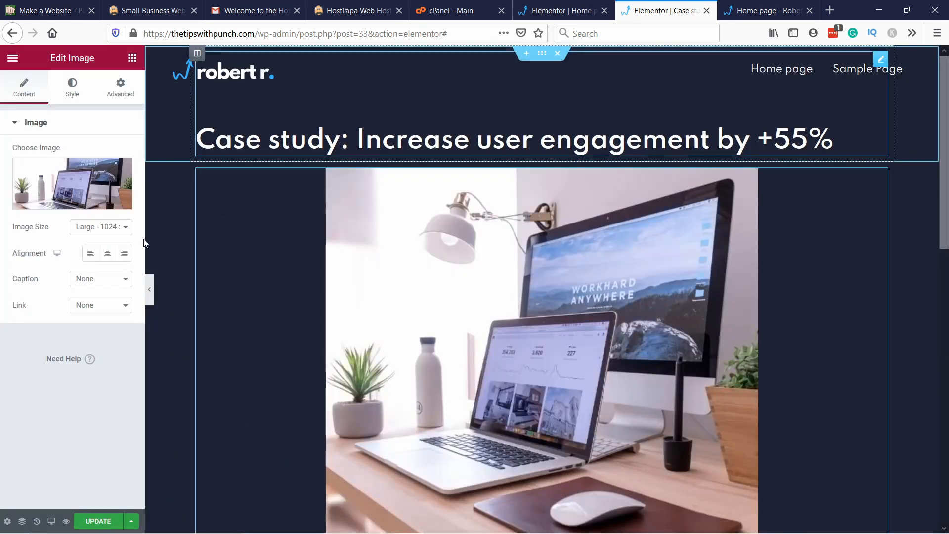
# Step: Set the workspace image's size to Medium - 300 x 300
pyautogui.click(113, 228)
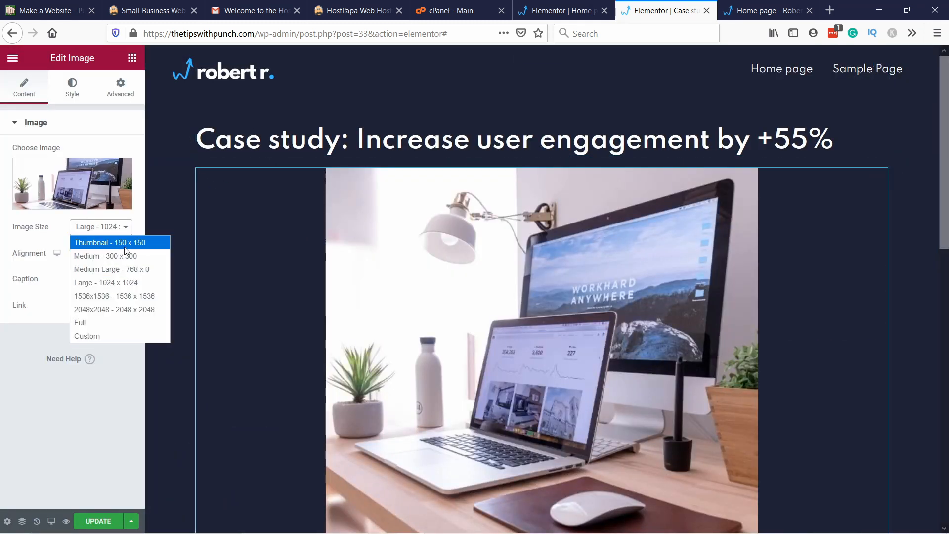
pyautogui.click(133, 270)
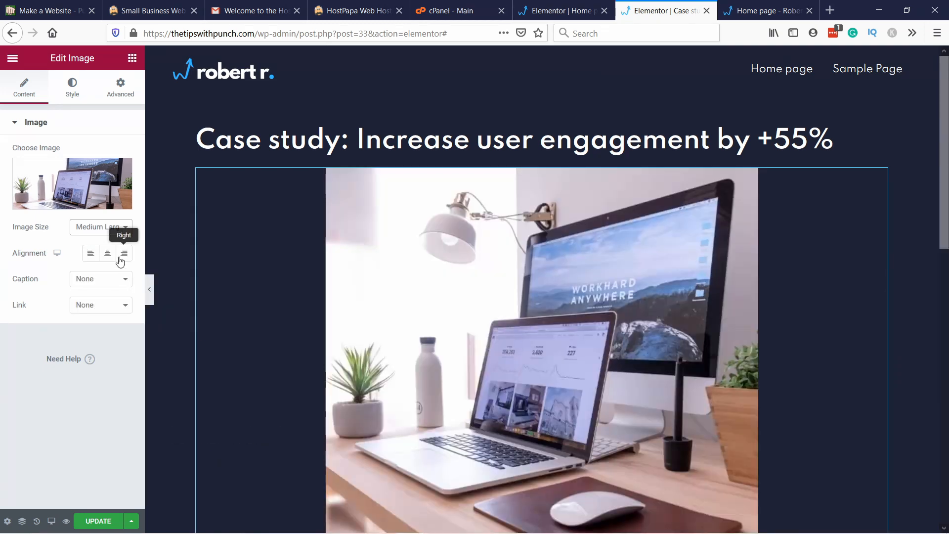
pyautogui.click(98, 228)
pyautogui.click(101, 254)
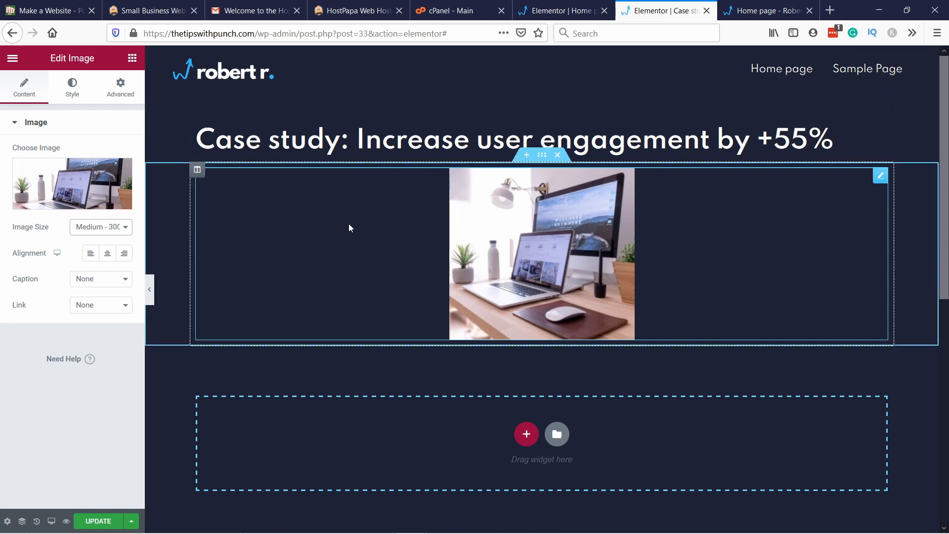
# Step: Add a new column beside the workspace image and resize it to about 70% of the section width
pyautogui.rightClick(762, 195)
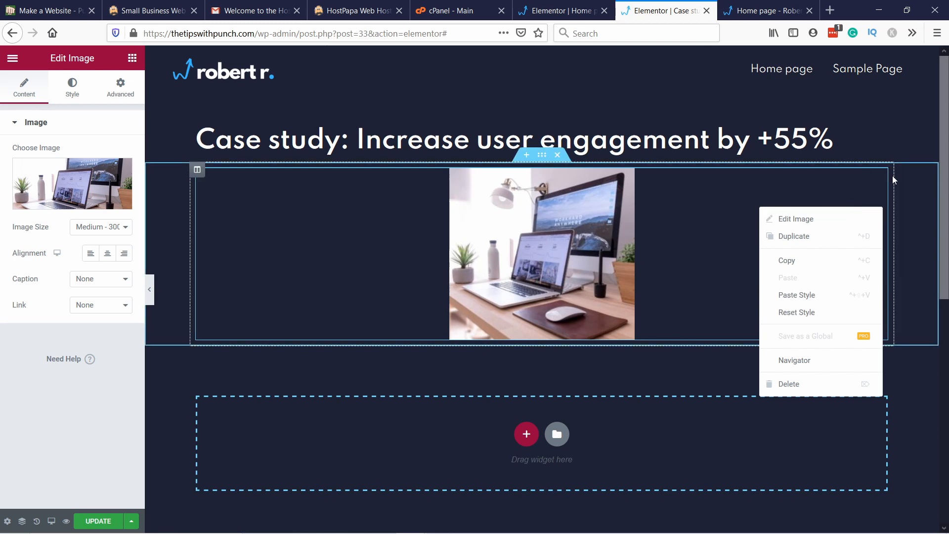
pyautogui.rightClick(197, 173)
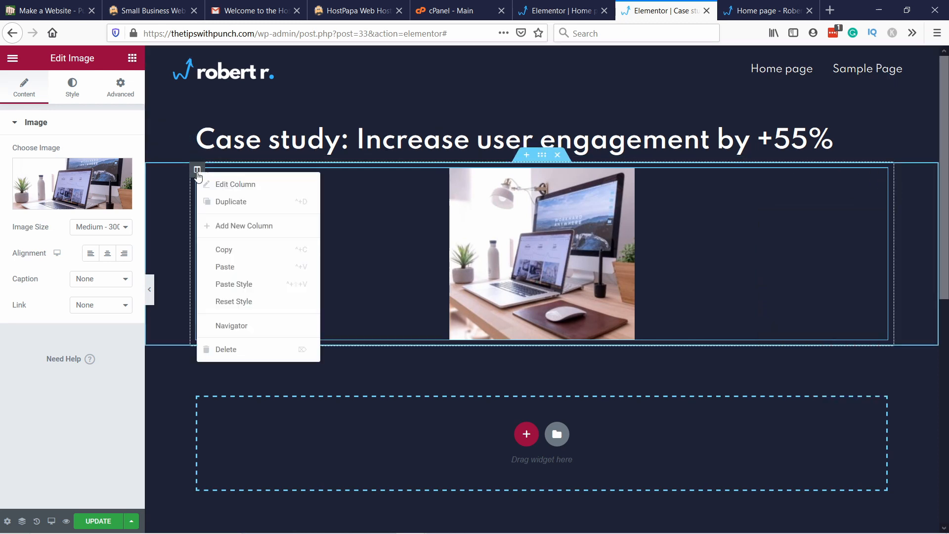
pyautogui.click(246, 226)
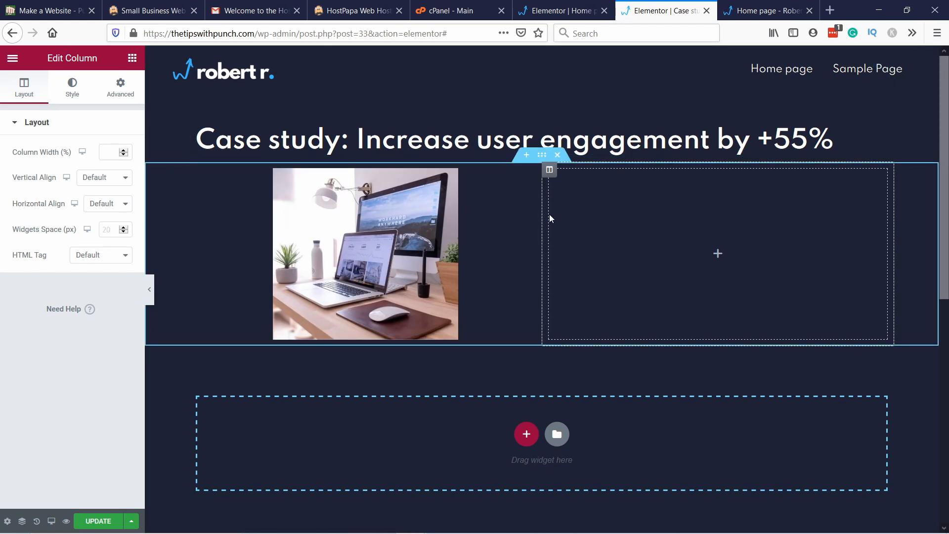
pyautogui.moveTo(543, 220); pyautogui.dragTo(402, 229)
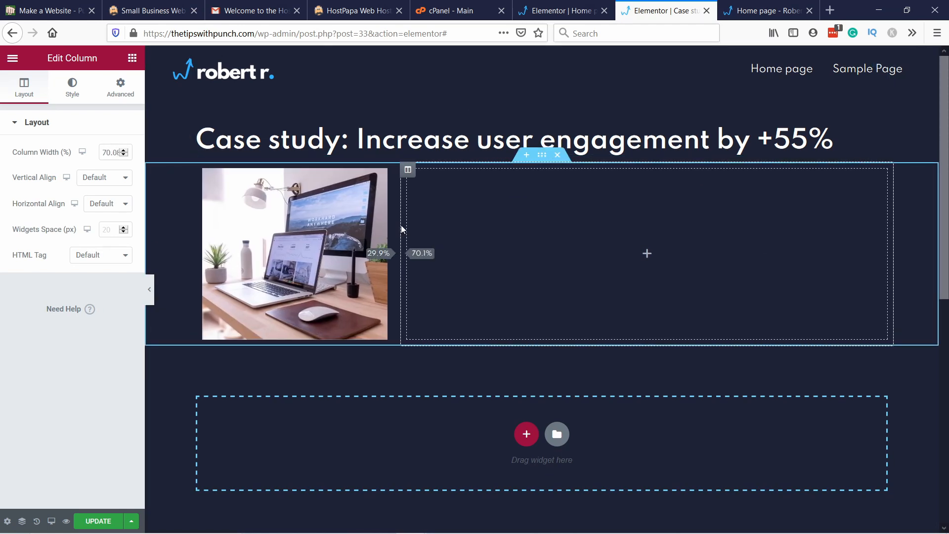
# Step: Add a Text Editor widget to the empty column and replace its placeholder with the copied text starting "A thoughtful discovery process will help us"
pyautogui.click(134, 60)
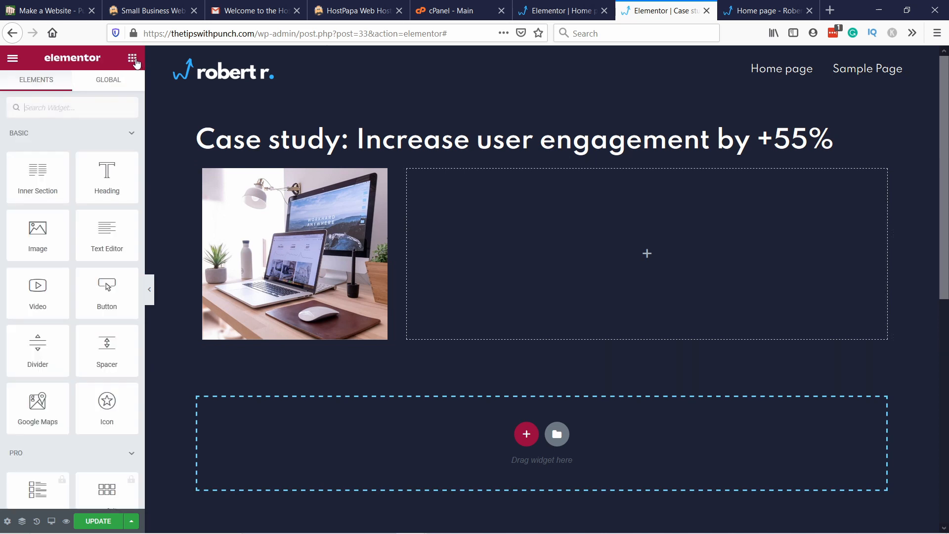
pyautogui.moveTo(101, 237); pyautogui.dragTo(534, 235)
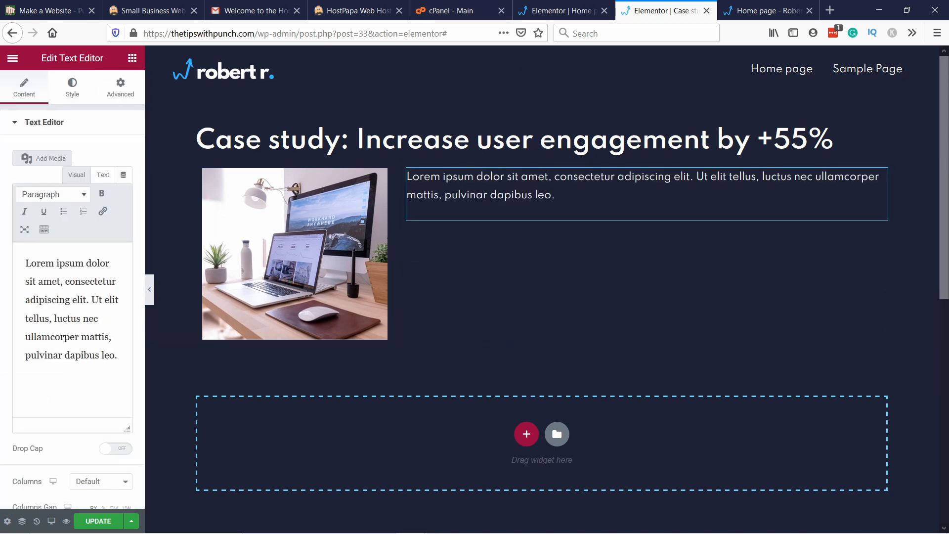
pyautogui.moveTo(118, 356); pyautogui.dragTo(25, 262)
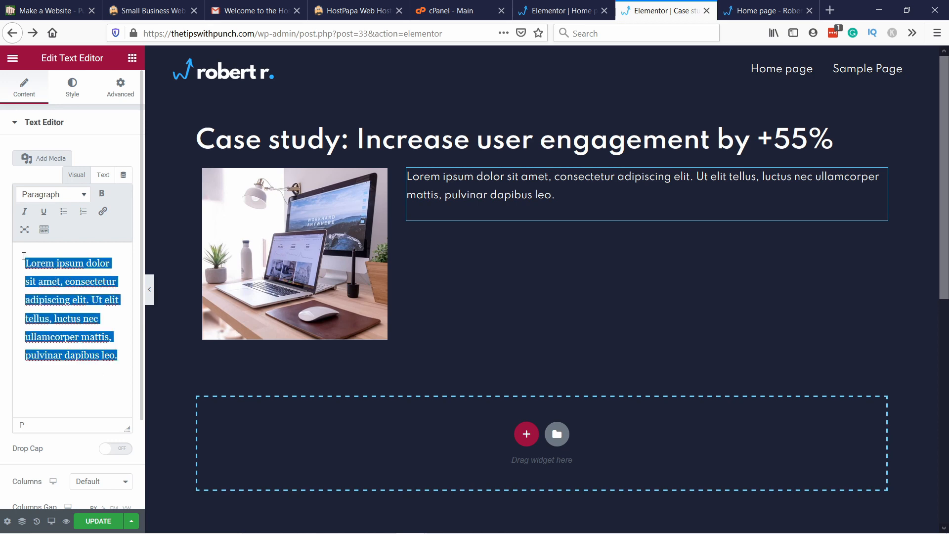
pyautogui.write('A thoughtful discovery process will help us gain an accurate understanding of the breadth and depth of your project so that we can develop realistic project recommendations. These initial phases also teach us about how we can best work together, and how to tailor our approach to ensure success in our project and in every aspect of our relationship.')
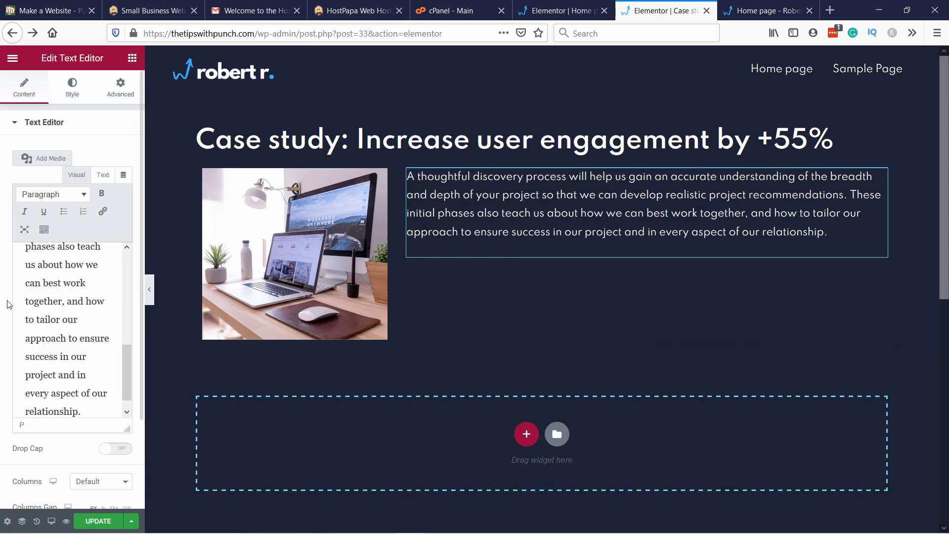
# Step: Widen the editing panel and split the text into two paragraphs, starting the second at "These initial phases also teach us"
pyautogui.moveTo(144, 329); pyautogui.dragTo(207, 322)
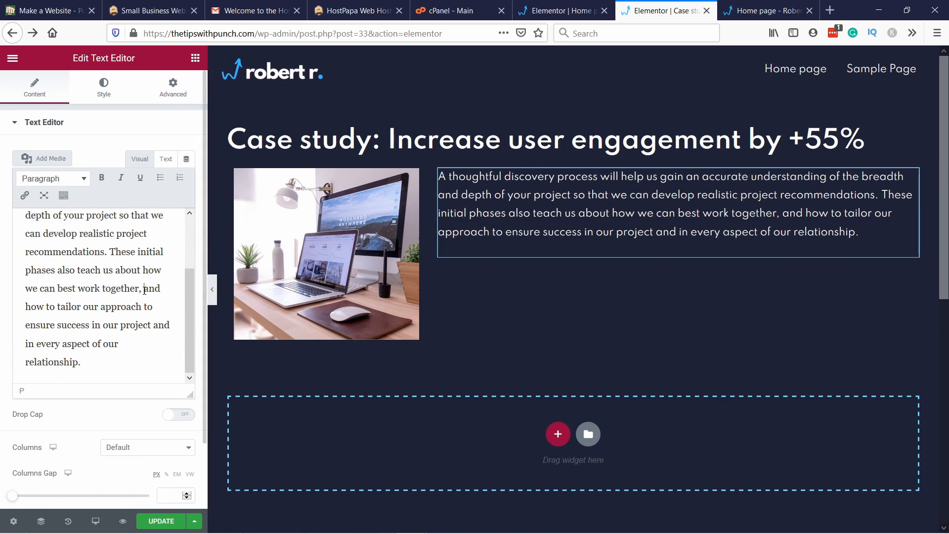
pyautogui.press('Return')
pyautogui.press('Return')
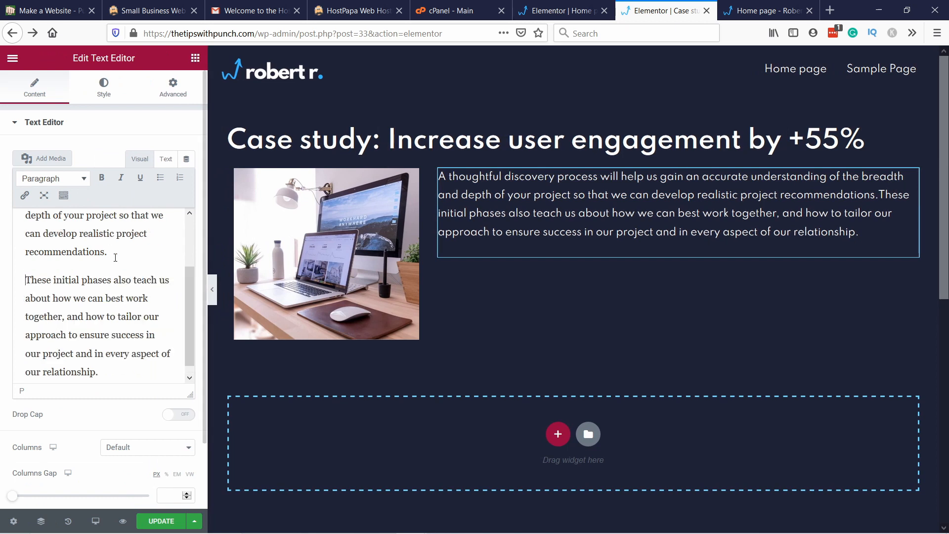
pyautogui.press('BackSpace')
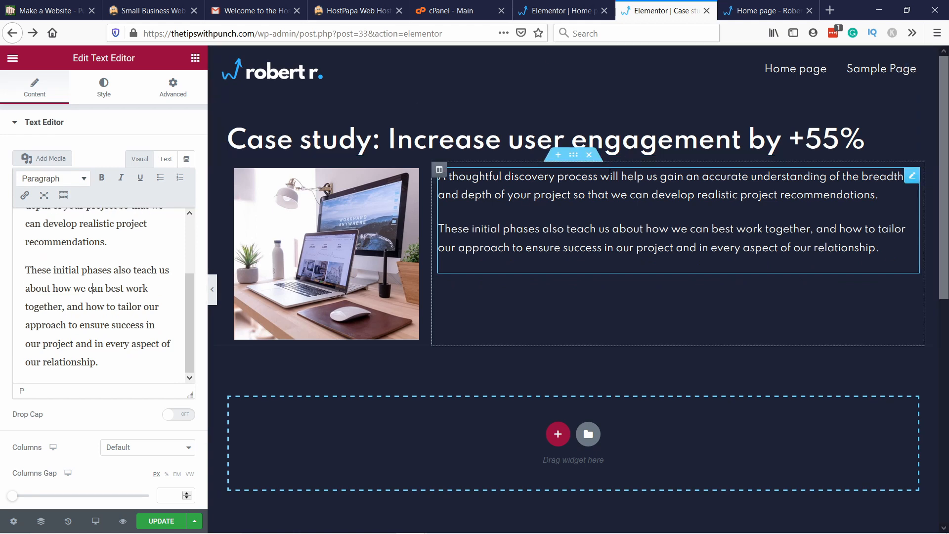
pyautogui.scroll(-5, 463, 227)
pyautogui.scroll(5, 463, 227)
pyautogui.scroll(-6, 545, 341)
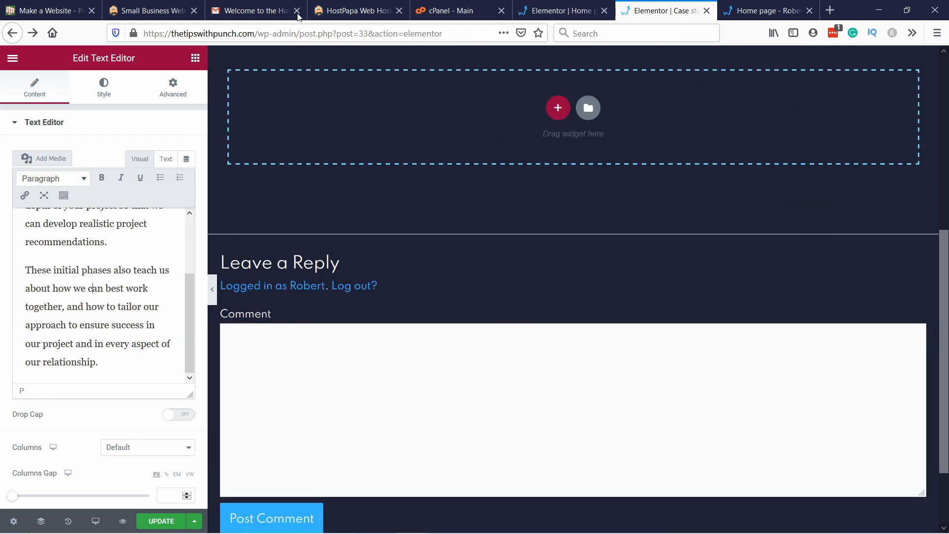
pyautogui.scroll(6, 387, 180)
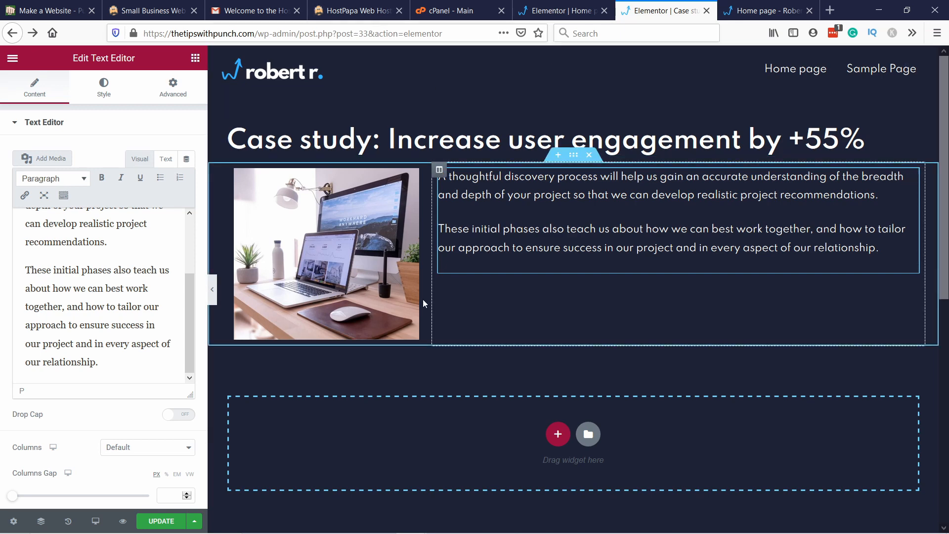
pyautogui.click(158, 532)
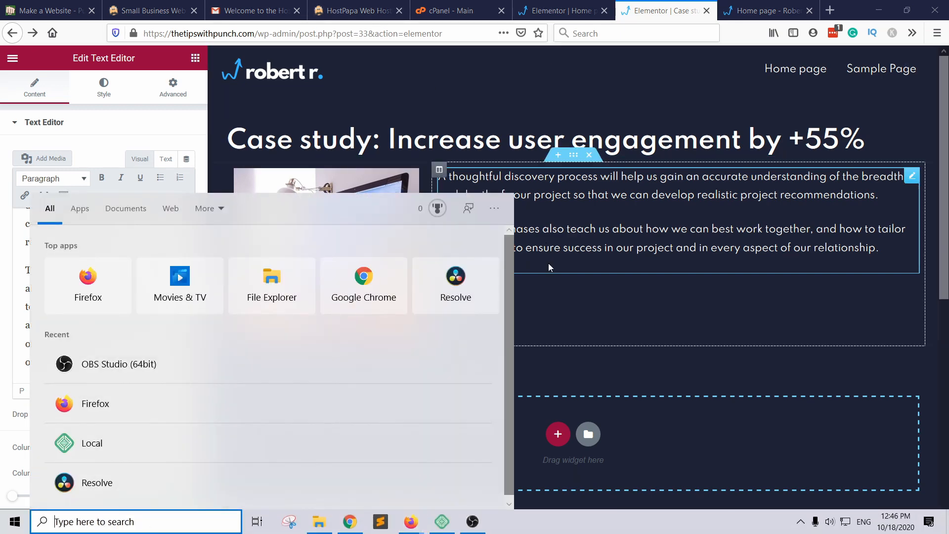
pyautogui.click(550, 268)
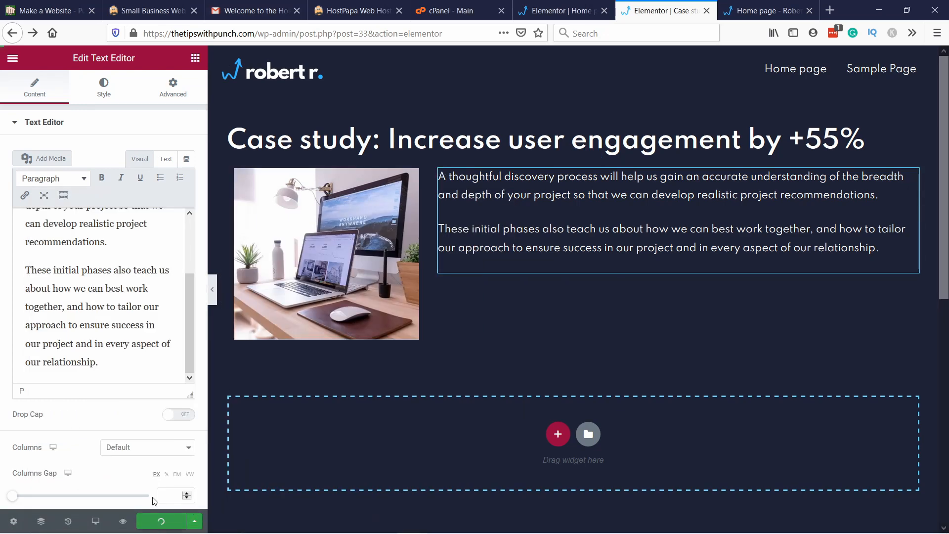
# Step: Update the case study page and exit Elementor to the WordPress dashboard
pyautogui.click(162, 521)
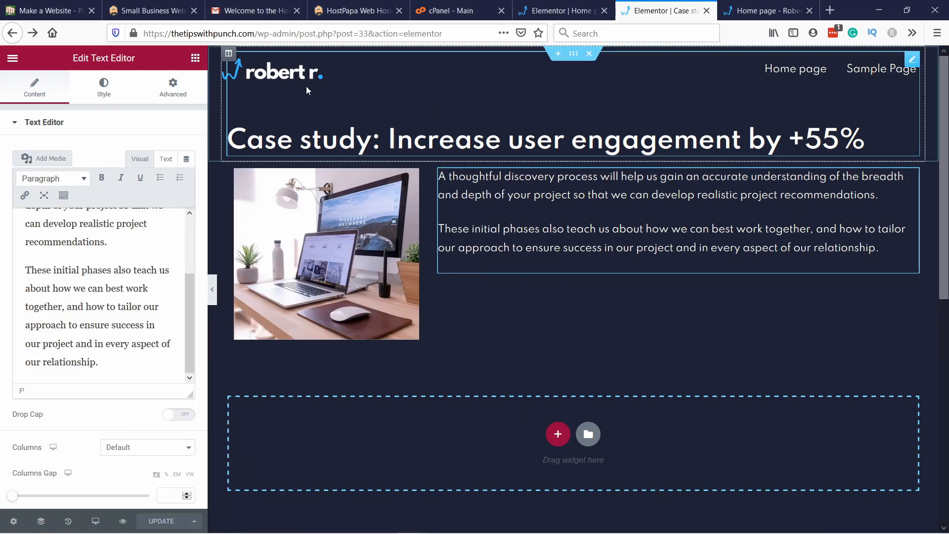
pyautogui.click(13, 60)
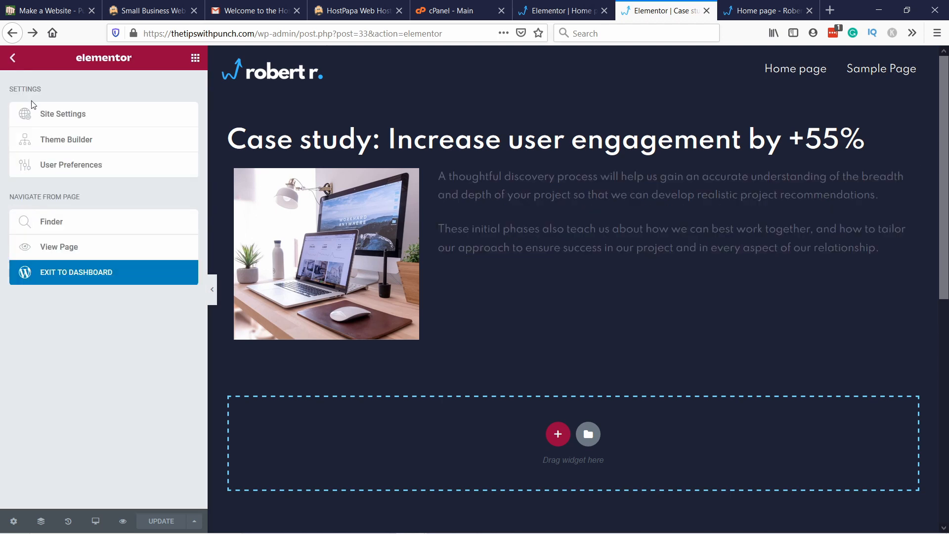
pyautogui.click(90, 279)
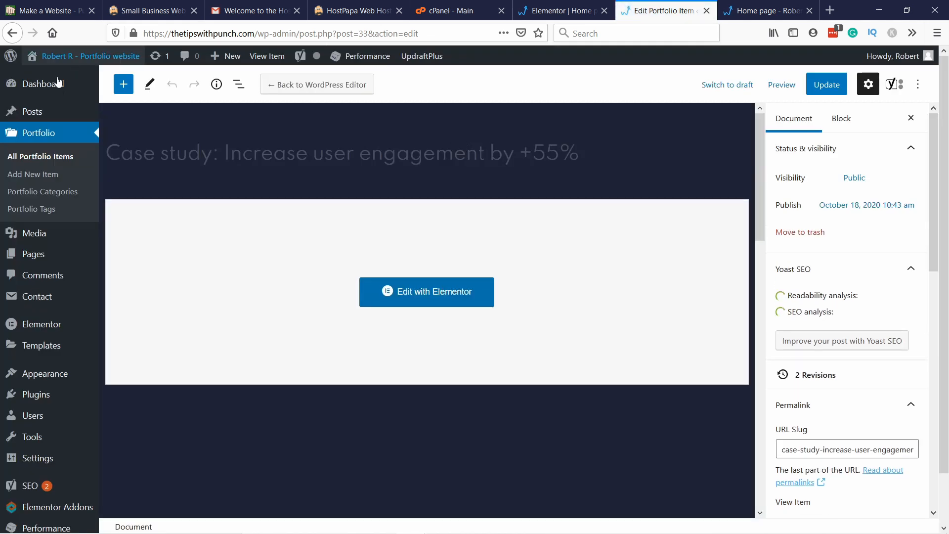
# Step: Cancel switching back to the WordPress editor and reopen the case study from the list of all portfolio items
pyautogui.click(299, 85)
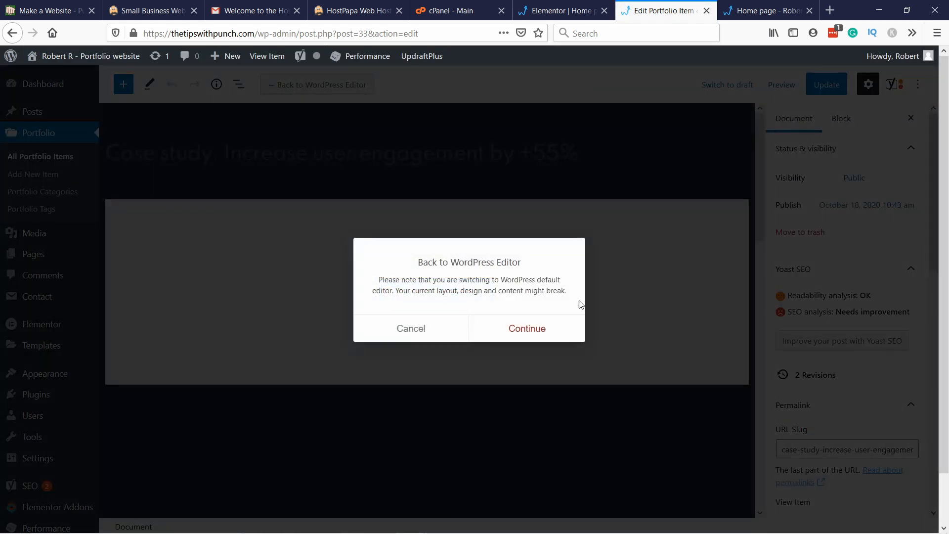
pyautogui.click(404, 334)
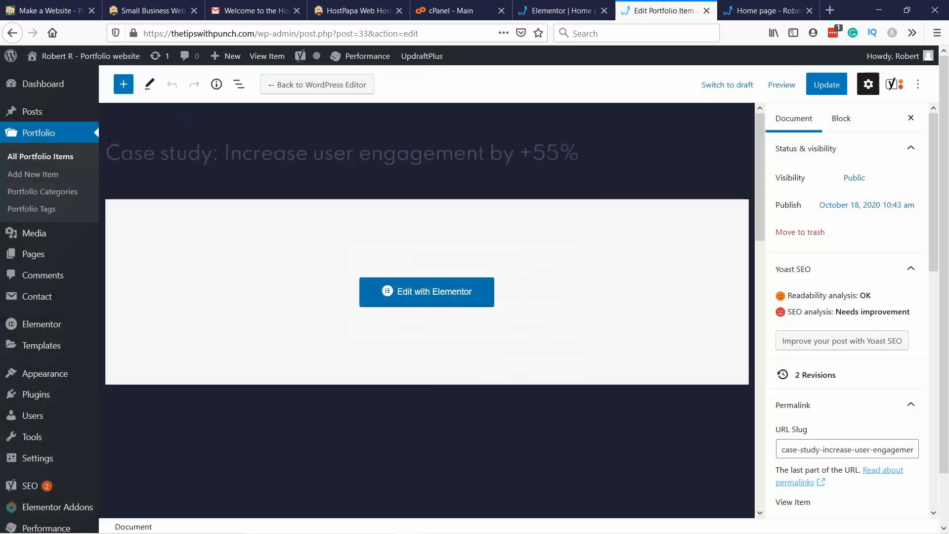
pyautogui.click(49, 162)
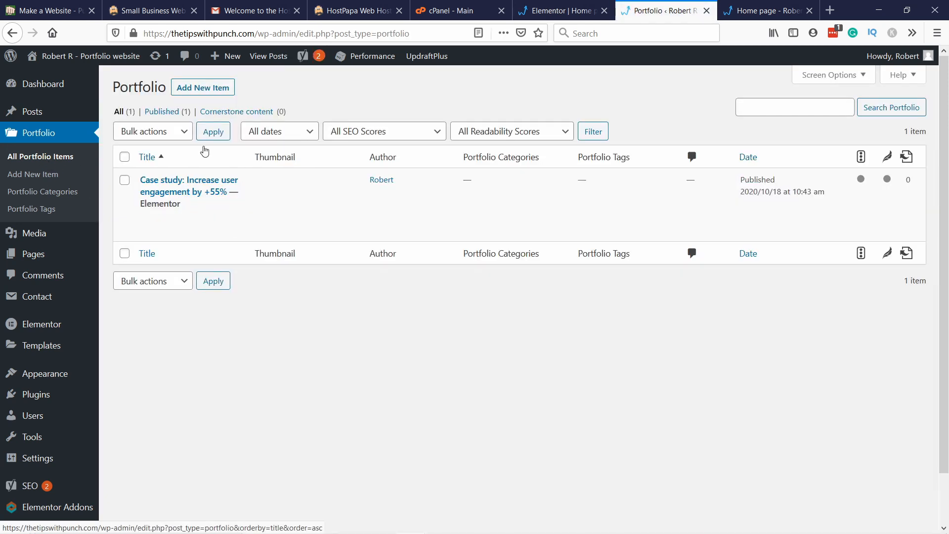
pyautogui.click(149, 222)
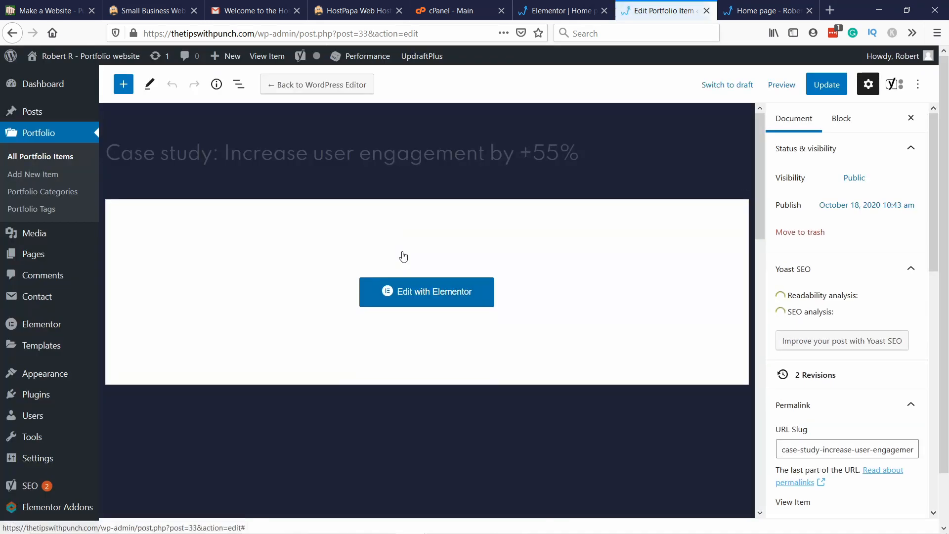
# Step: Create a new portfolio category named "CRO" for the case study item
pyautogui.scroll(-5, 841, 247)
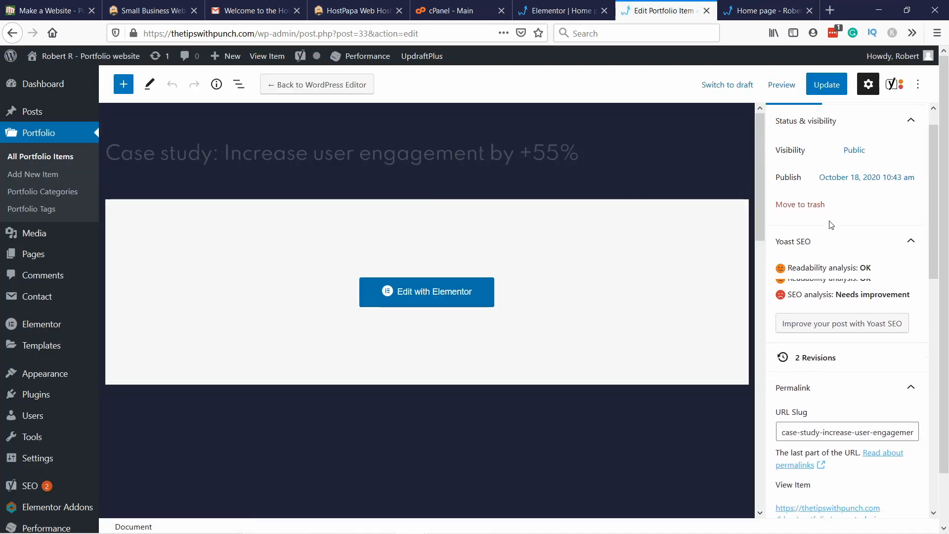
pyautogui.click(876, 325)
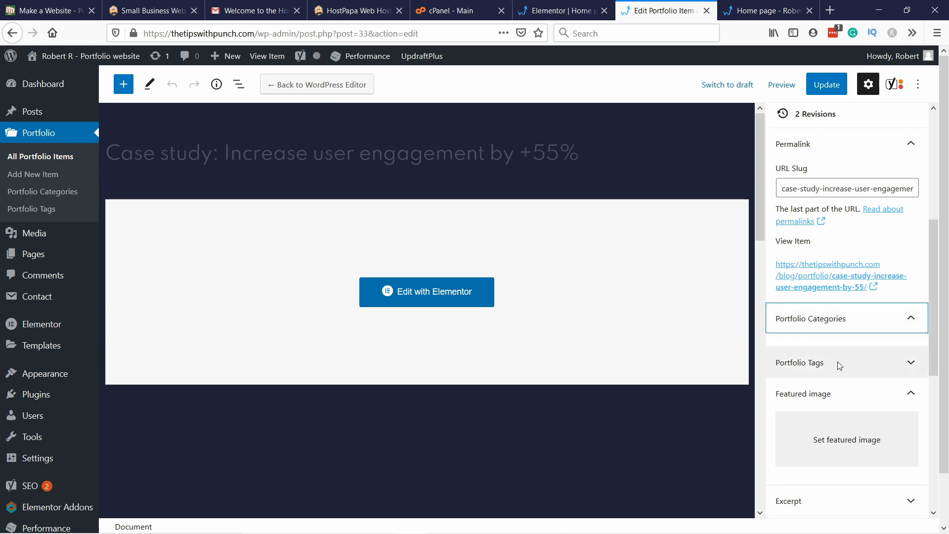
pyautogui.click(792, 351)
pyautogui.click(813, 384)
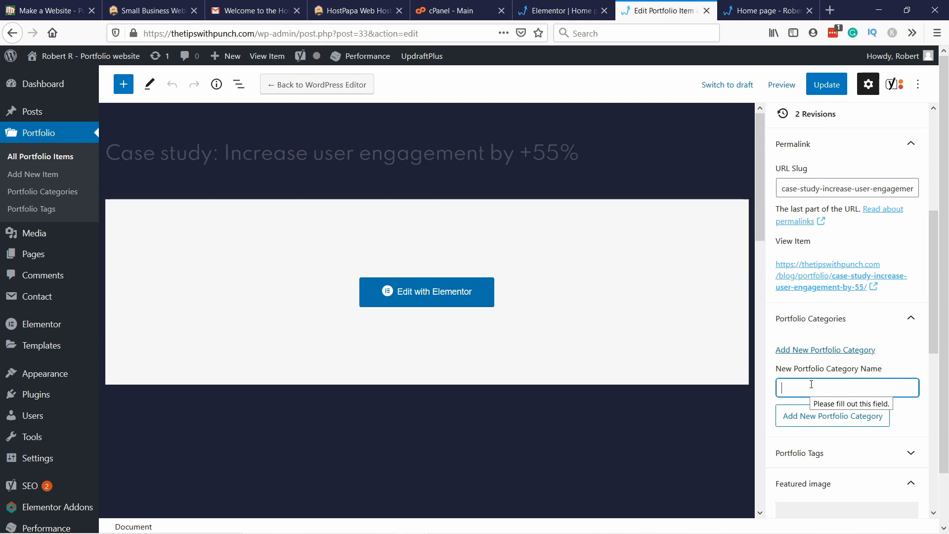
pyautogui.write('CRO')
pyautogui.press('Return')
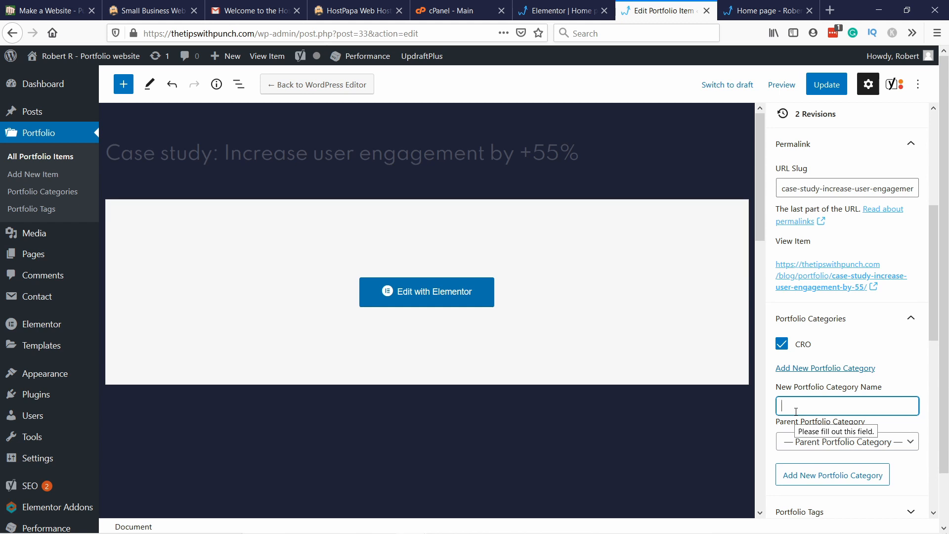
# Step: Add a second portfolio category named "Analytics" to the case study item
pyautogui.write('AN')
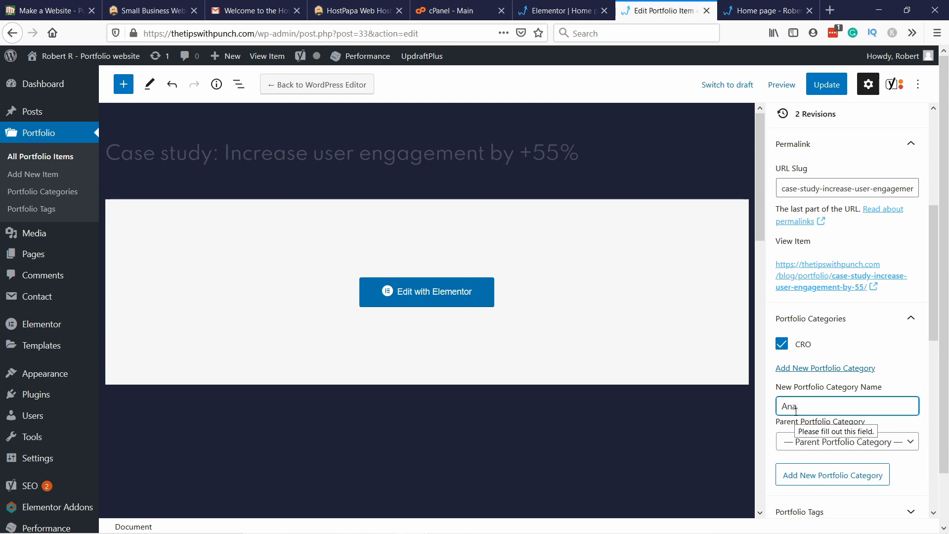
pyautogui.write('alytics')
pyautogui.scroll(-2, 897, 335)
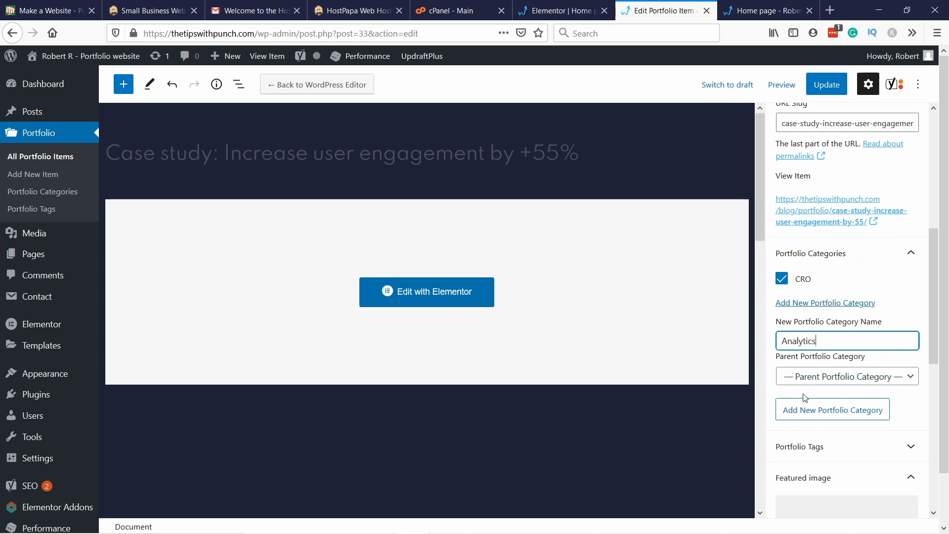
pyautogui.press('Return')
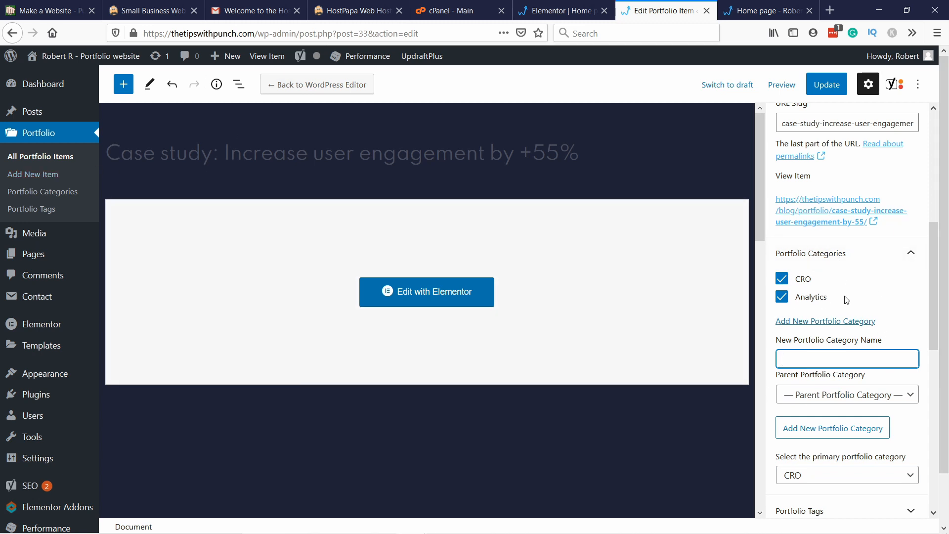
# Step: Set the desk photo with the laptop and monitor from the media library as the case study's featured image
pyautogui.scroll(-4, 846, 300)
pyautogui.click(831, 320)
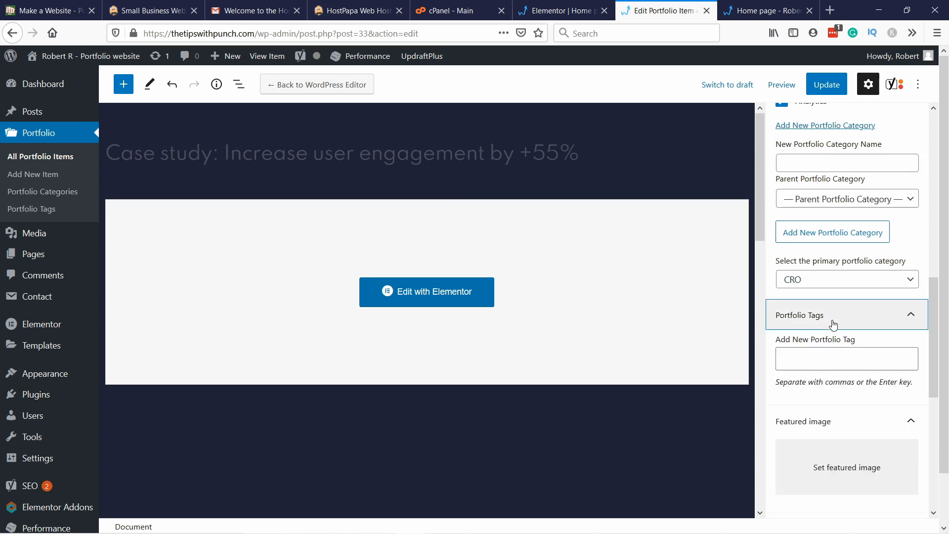
pyautogui.click(828, 358)
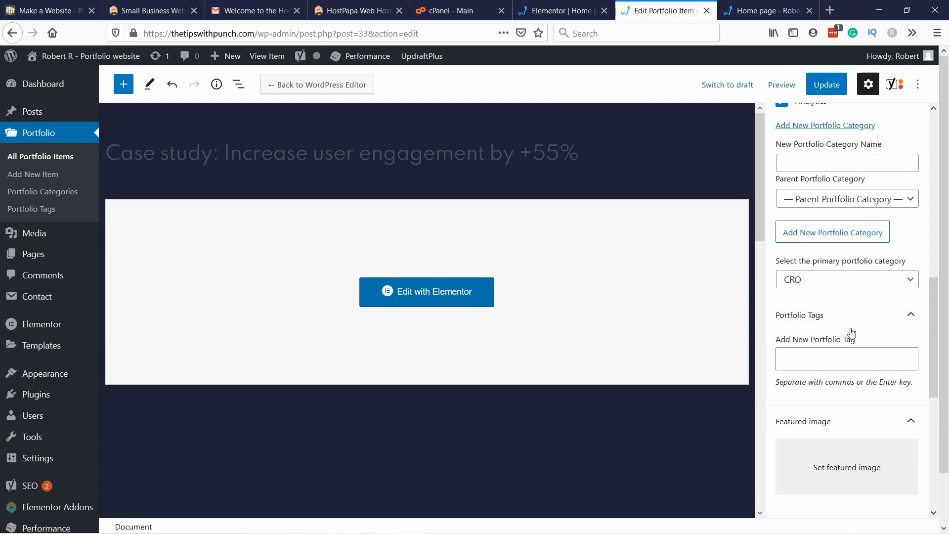
pyautogui.scroll(-1, 821, 357)
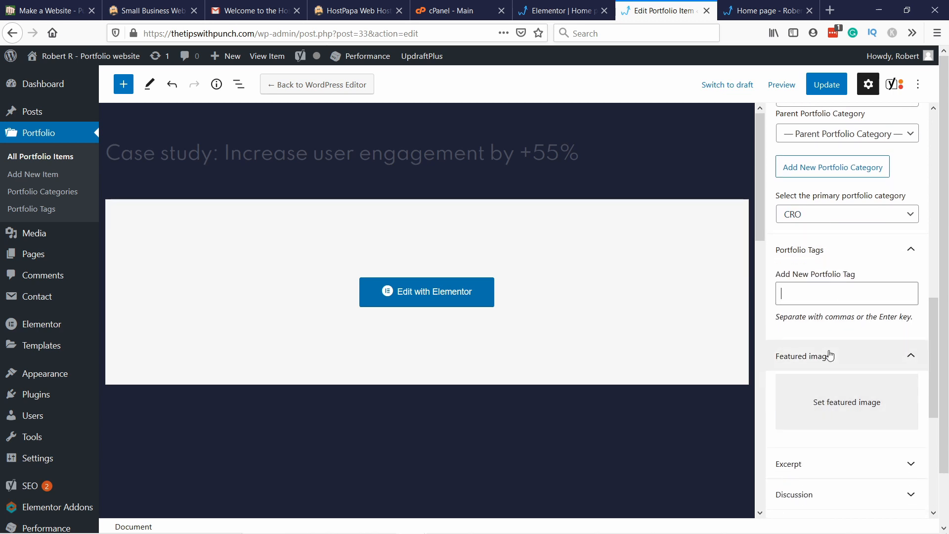
pyautogui.click(841, 403)
pyautogui.click(81, 213)
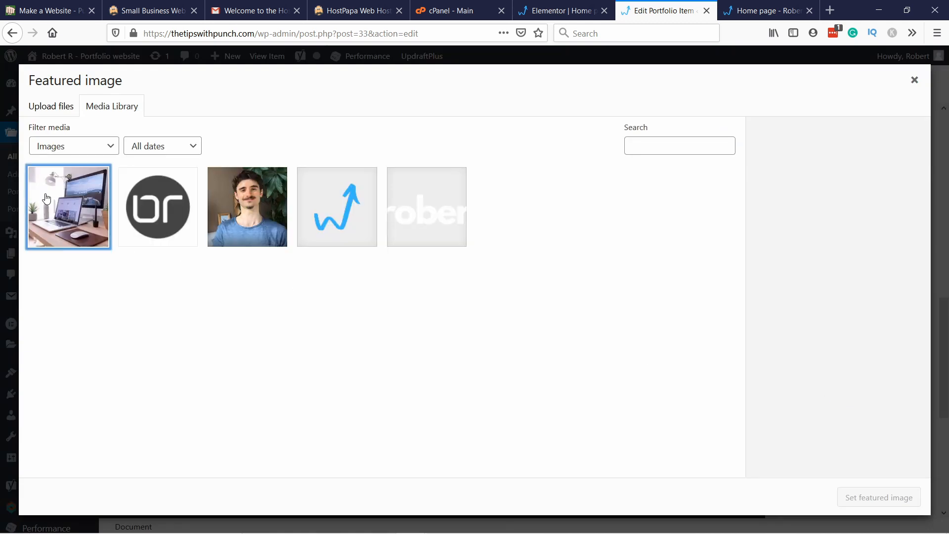
pyautogui.click(870, 501)
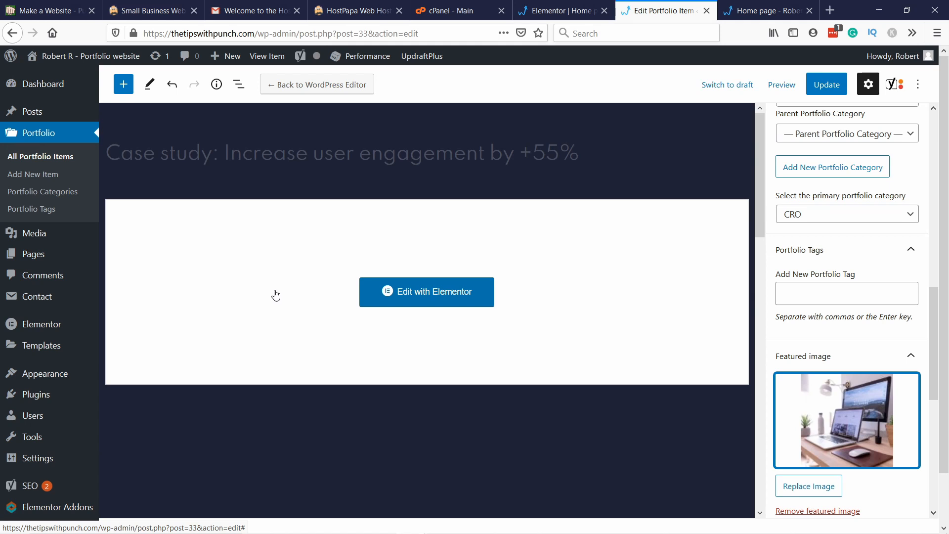
# Step: Examine the case study's excerpt, discussion and post attributes settings, including the available page templates
pyautogui.scroll(-1, 839, 447)
pyautogui.scroll(-5, 839, 448)
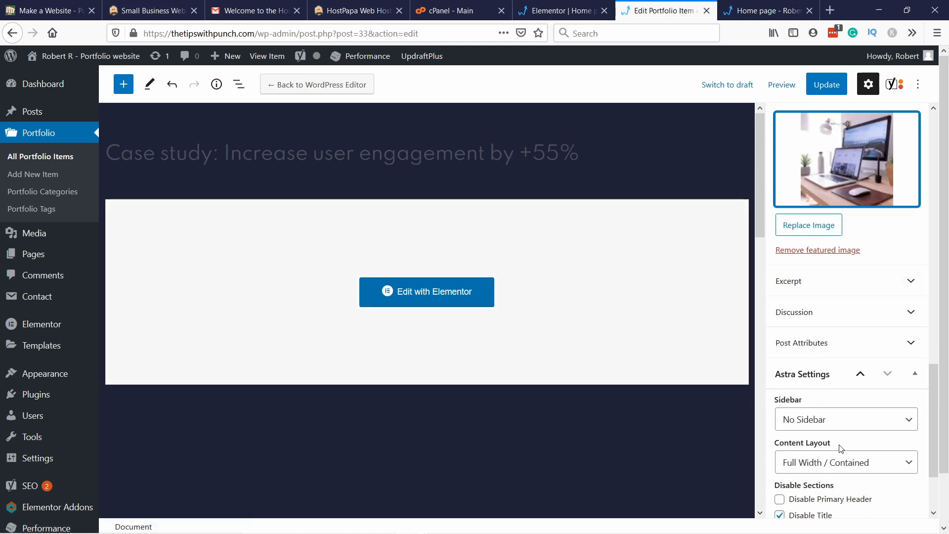
pyautogui.click(823, 282)
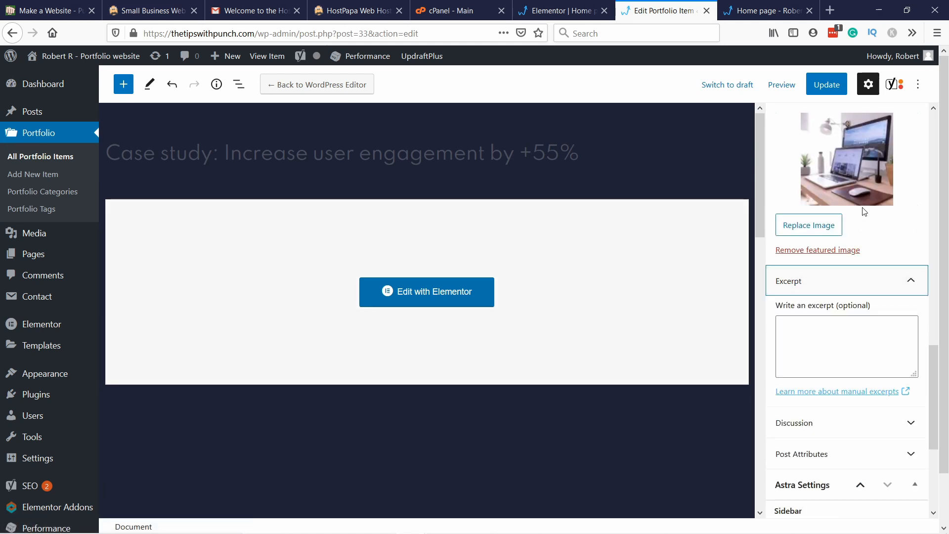
pyautogui.click(813, 345)
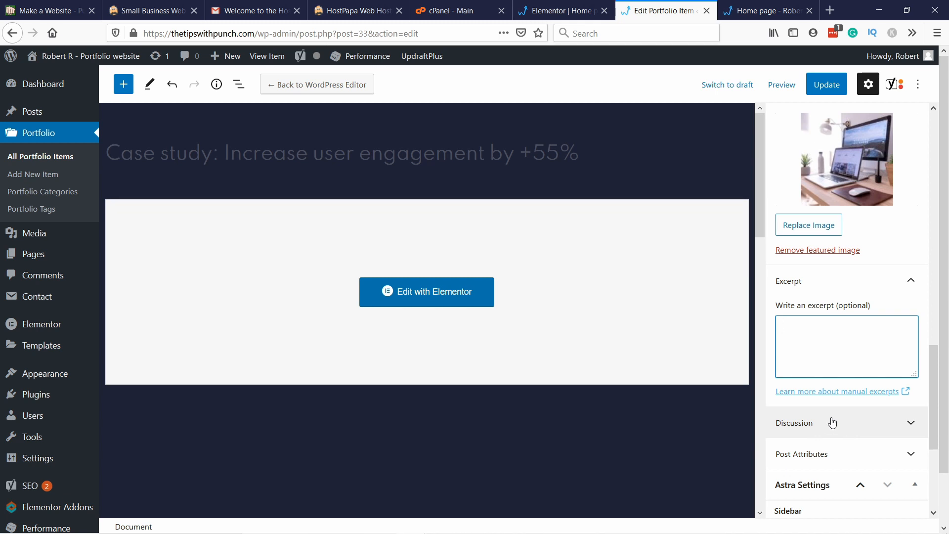
pyautogui.scroll(-3, 801, 377)
pyautogui.click(805, 263)
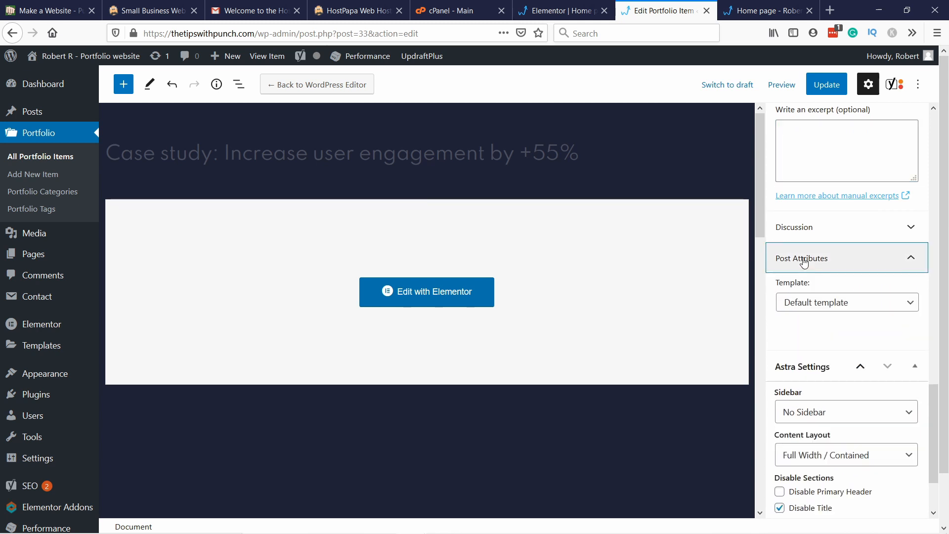
pyautogui.click(797, 231)
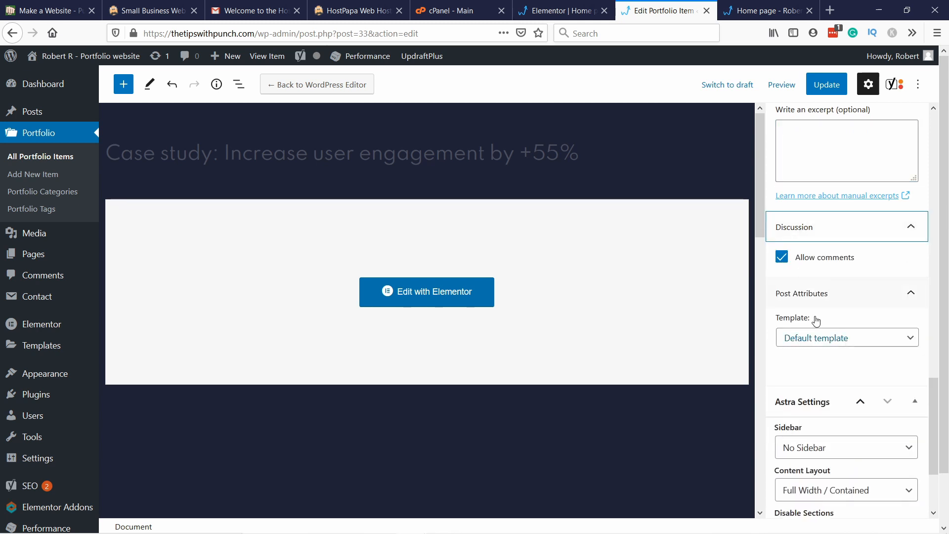
pyautogui.click(810, 337)
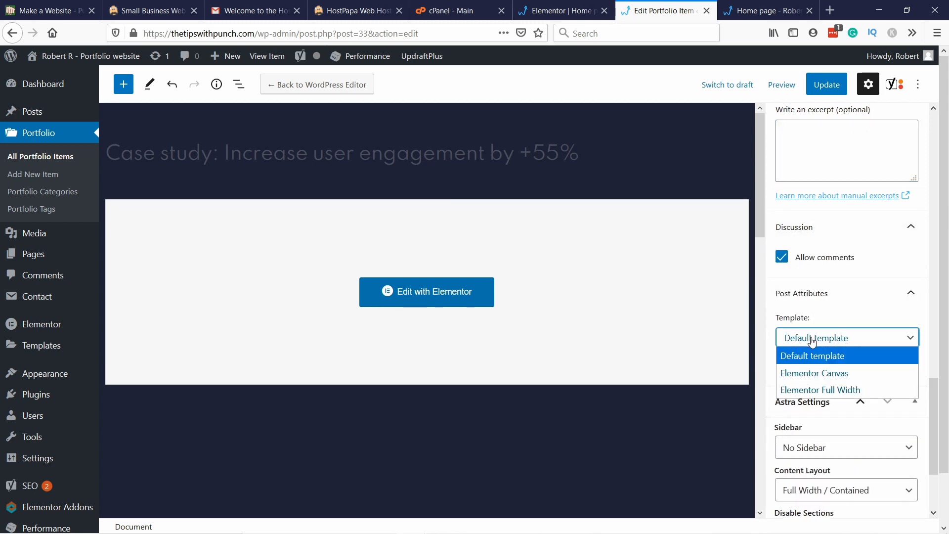
pyautogui.click(812, 342)
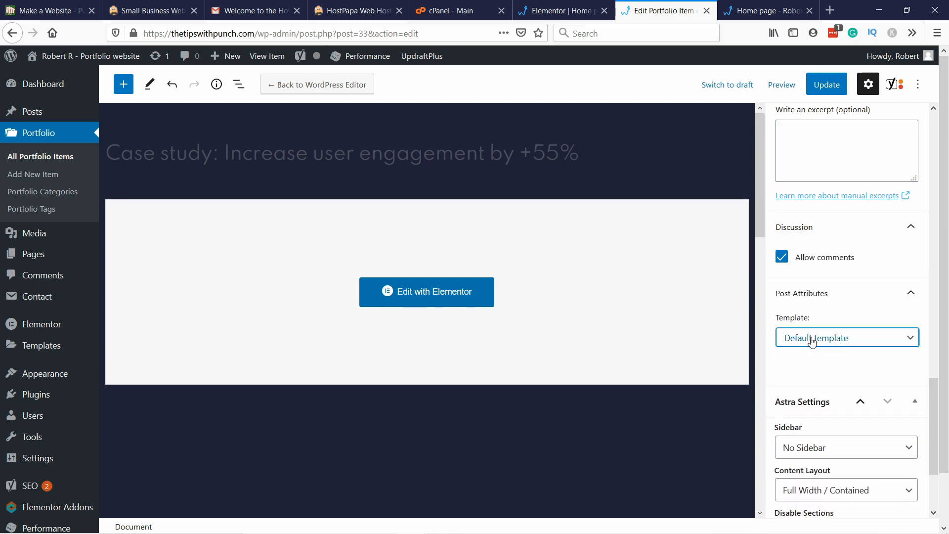
# Step: Update the case study item and preview its page in a new browser tab
pyautogui.click(836, 88)
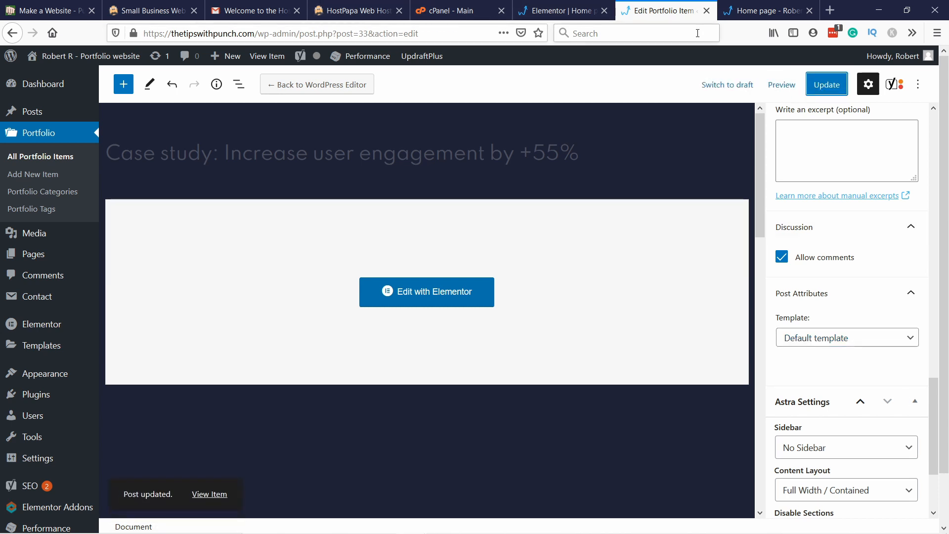
pyautogui.rightClick(787, 90)
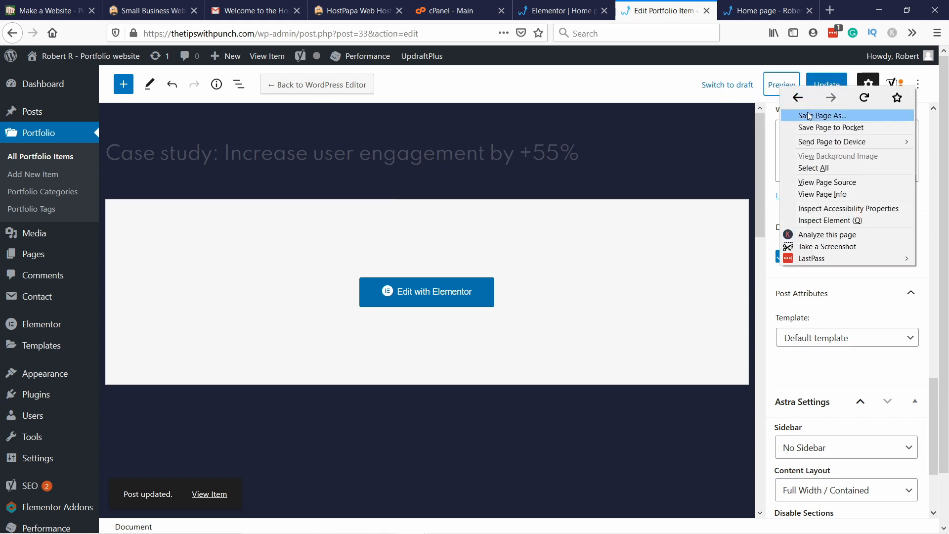
pyautogui.click(763, 76)
pyautogui.click(775, 87)
pyautogui.click(778, 87)
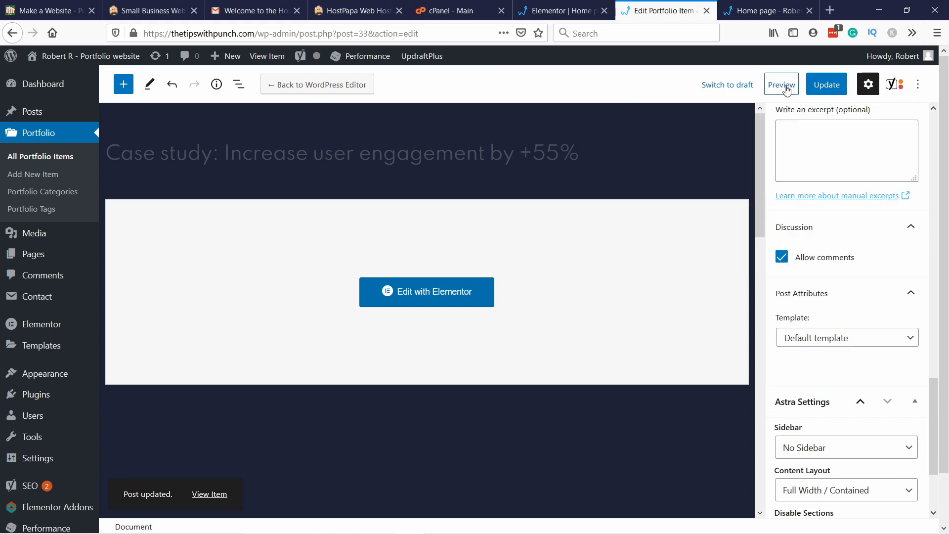
pyautogui.click(783, 80)
pyautogui.click(657, 198)
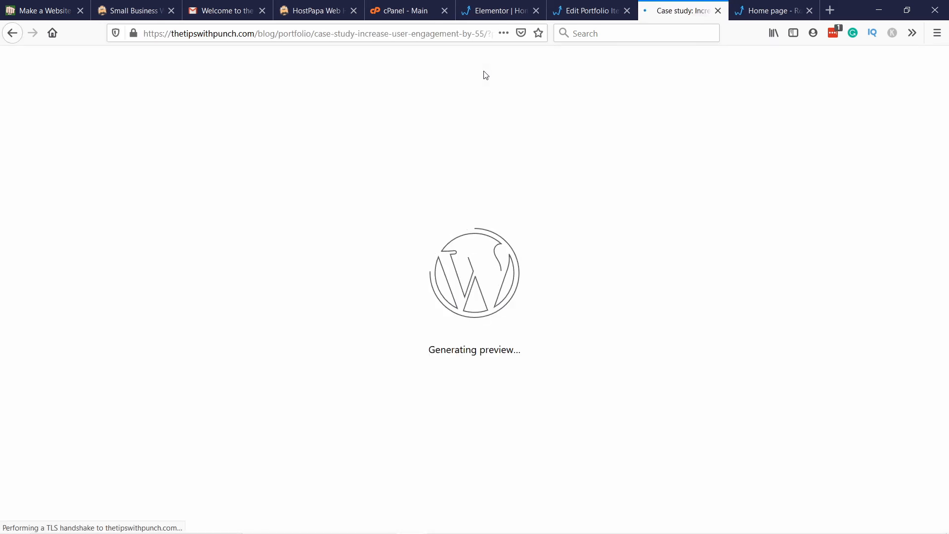
pyautogui.scroll(-4, 319, 177)
pyautogui.scroll(4, 318, 177)
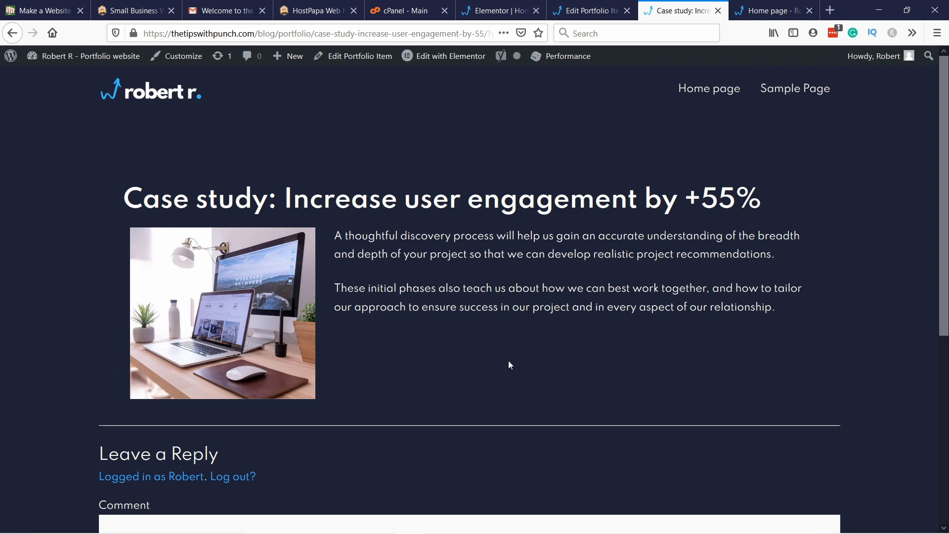
# Step: Close the preview and start a new portfolio item from the list of all portfolio items
pyautogui.click(718, 11)
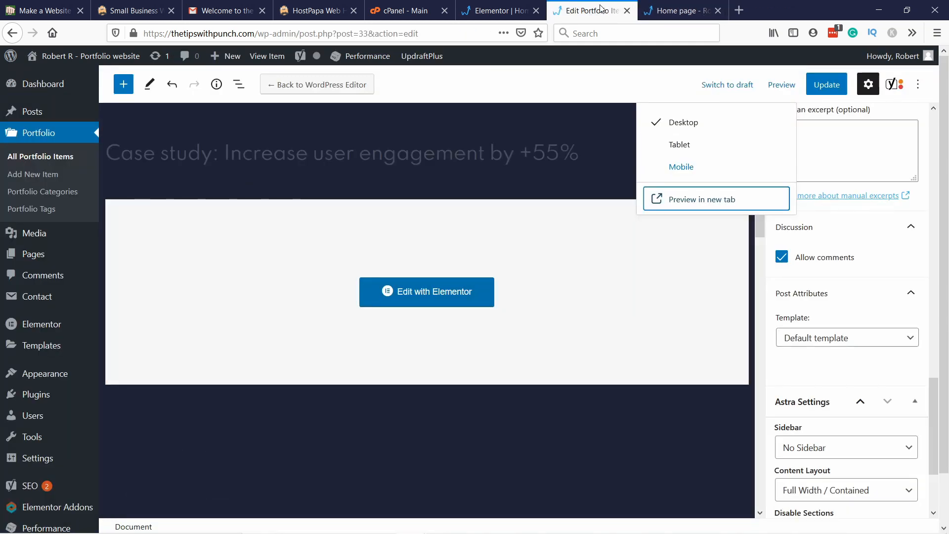
pyautogui.click(629, 89)
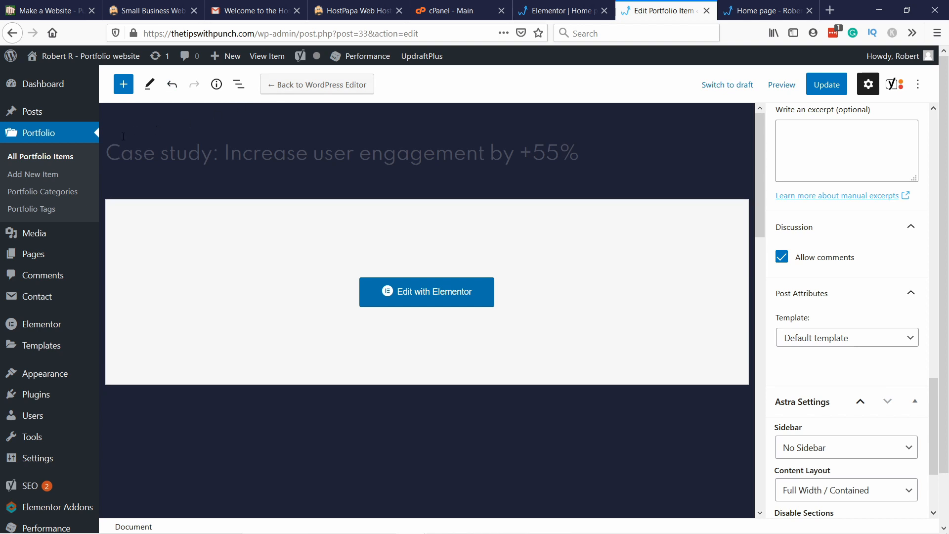
pyautogui.click(71, 156)
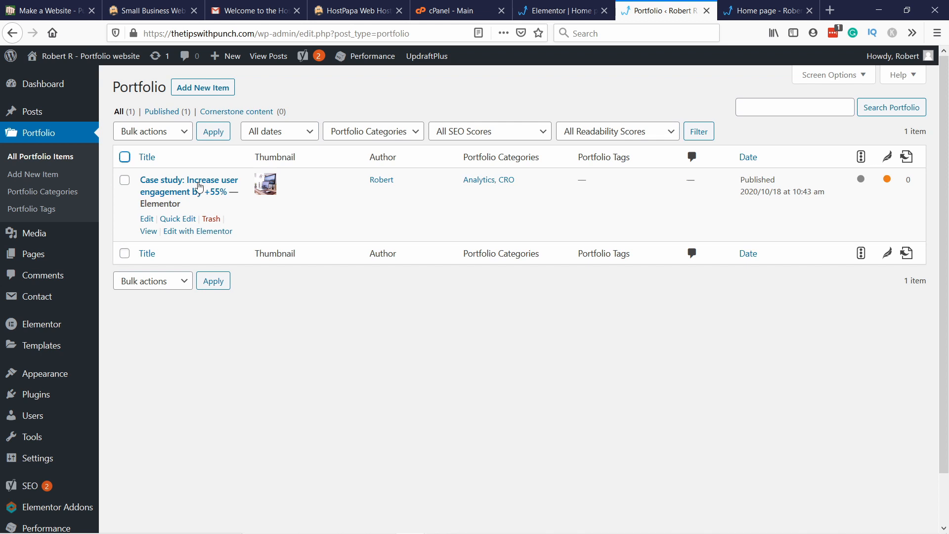
pyautogui.click(221, 92)
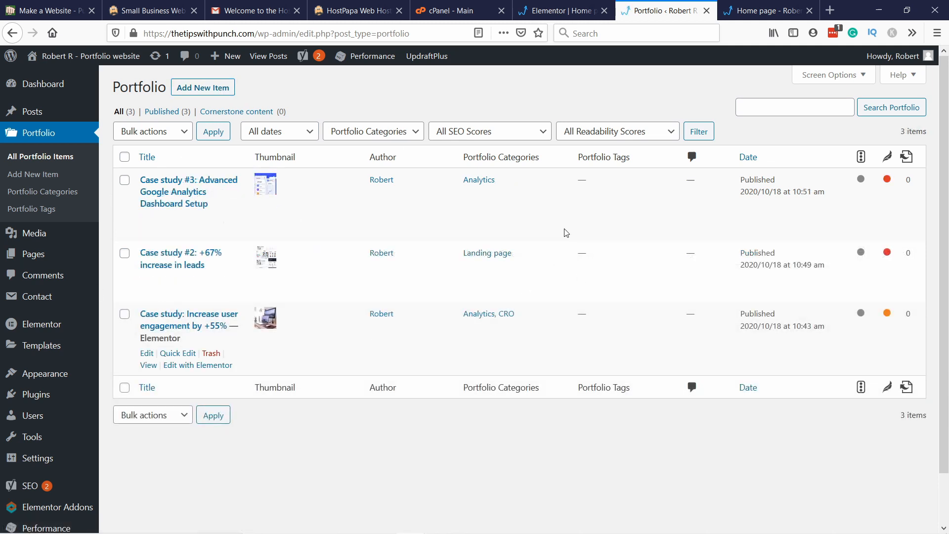
# Step: Return to the home page in Elementor, save it and reload the editor
pyautogui.click(544, 12)
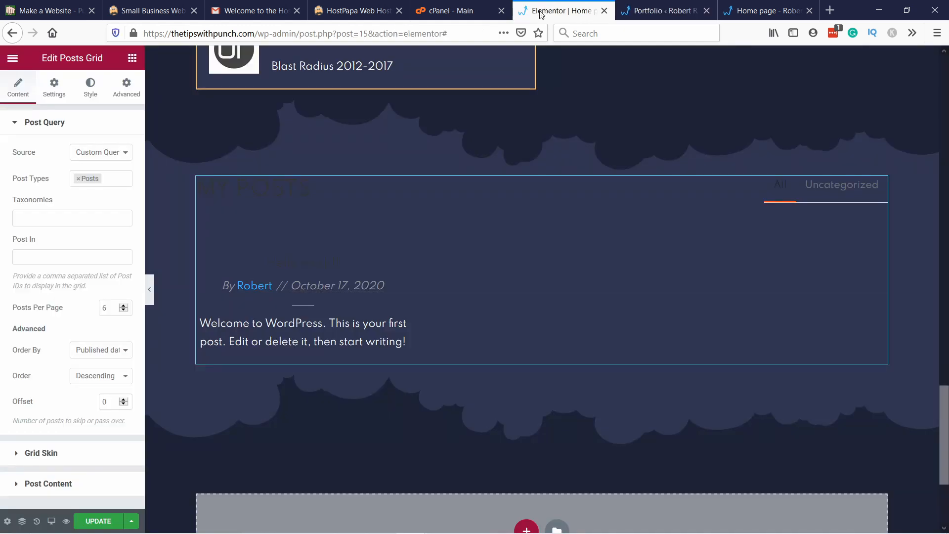
pyautogui.click(98, 525)
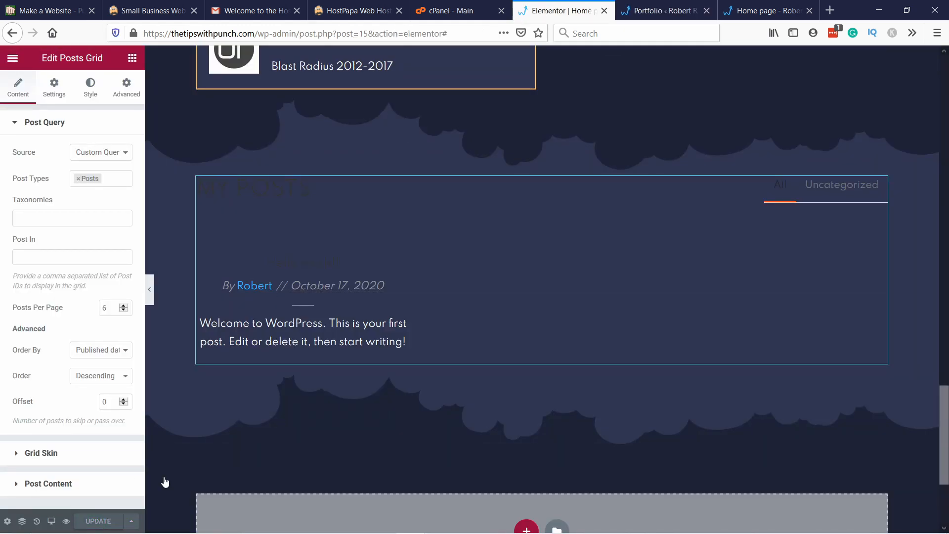
pyautogui.click(309, 29)
pyautogui.press('Return')
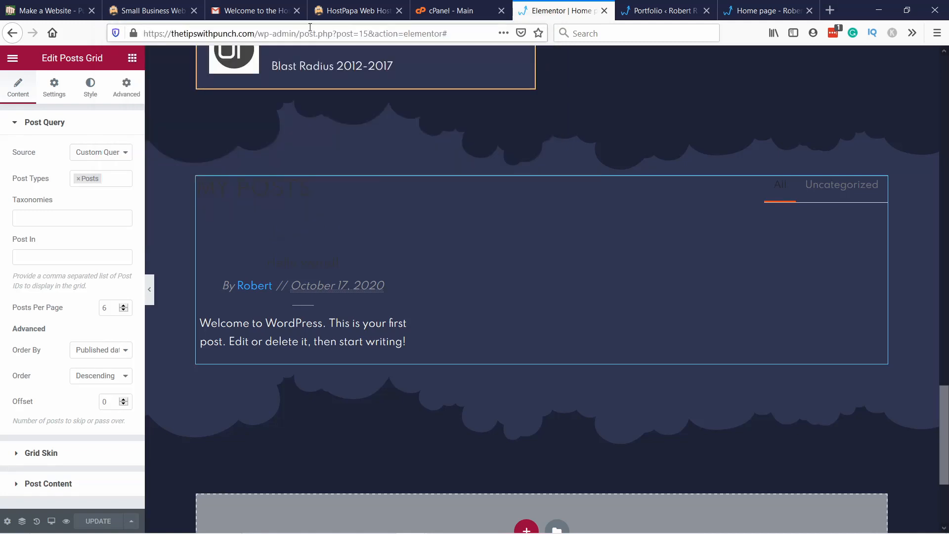
pyautogui.click(444, 33)
pyautogui.press('Return')
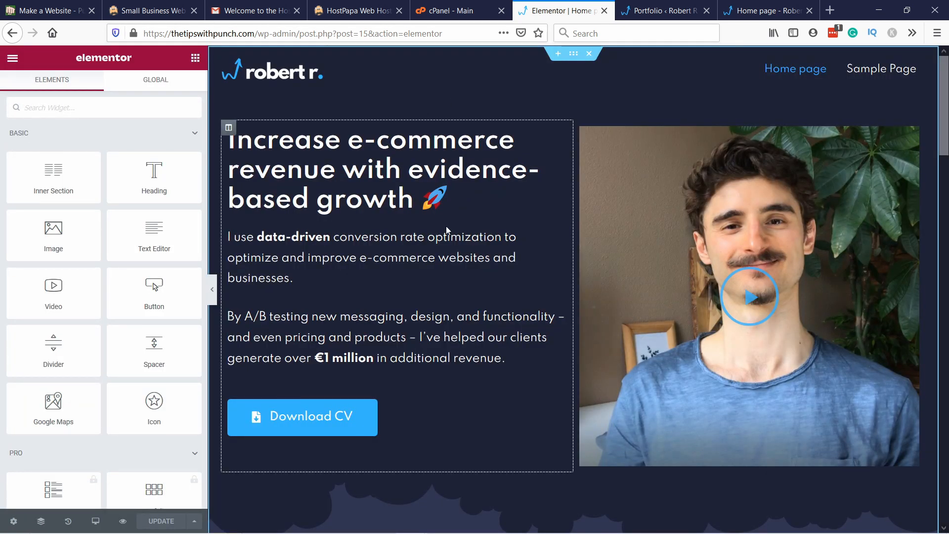
# Step: Replace the Posts post type with Portfolio in the home page posts grid's query
pyautogui.scroll(-6, 450, 223)
pyautogui.scroll(-15, 452, 220)
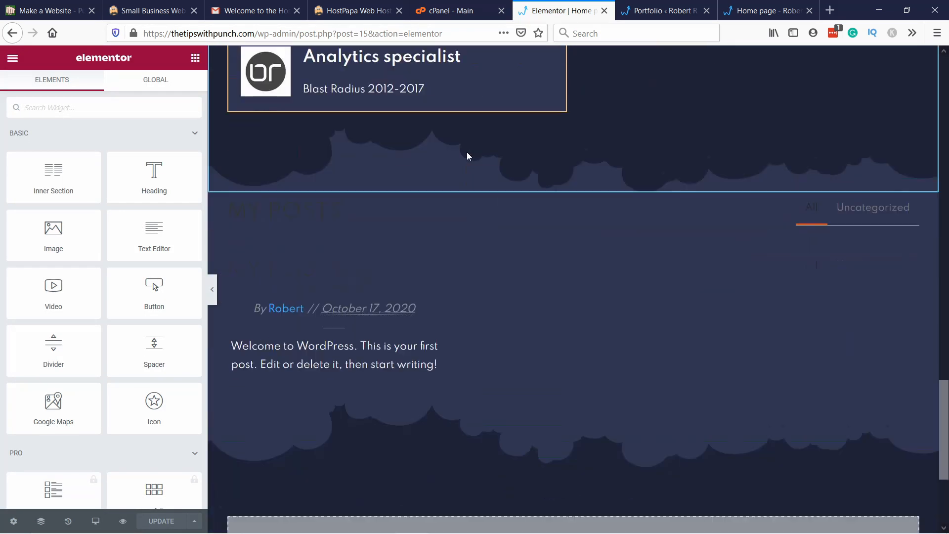
pyautogui.scroll(-1, 468, 156)
pyautogui.rightClick(287, 140)
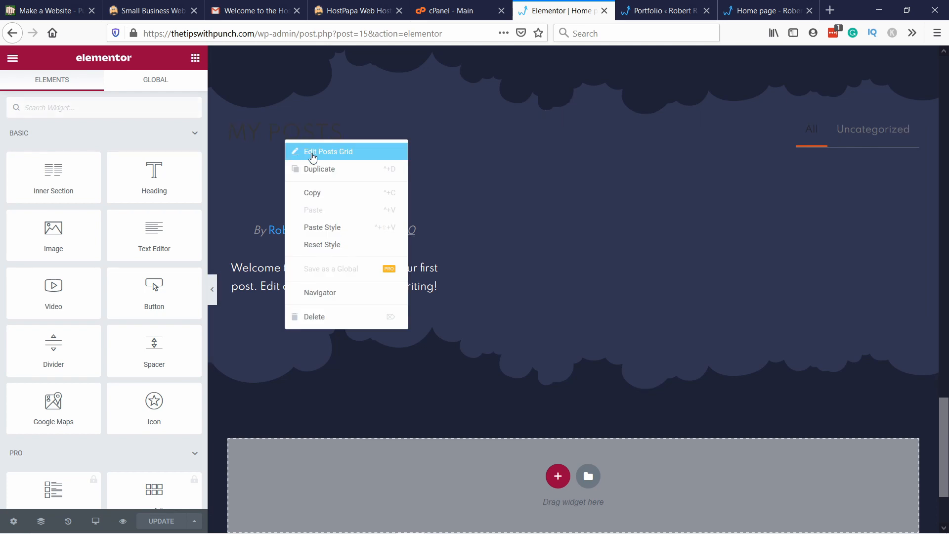
pyautogui.click(309, 150)
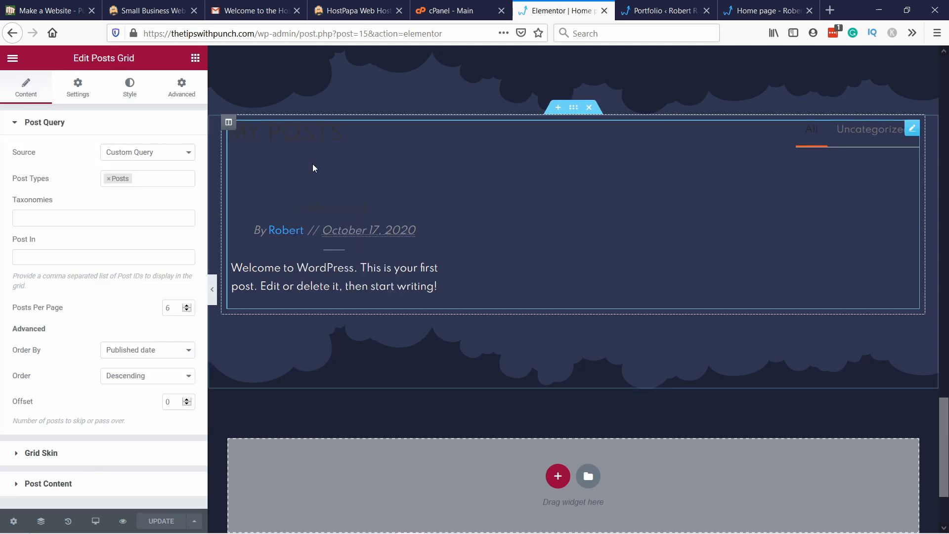
pyautogui.click(108, 179)
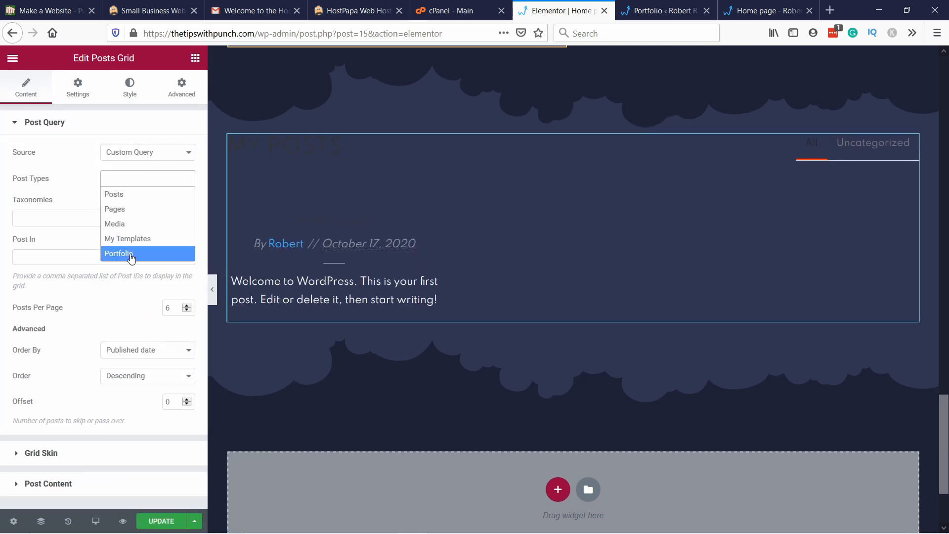
pyautogui.click(131, 255)
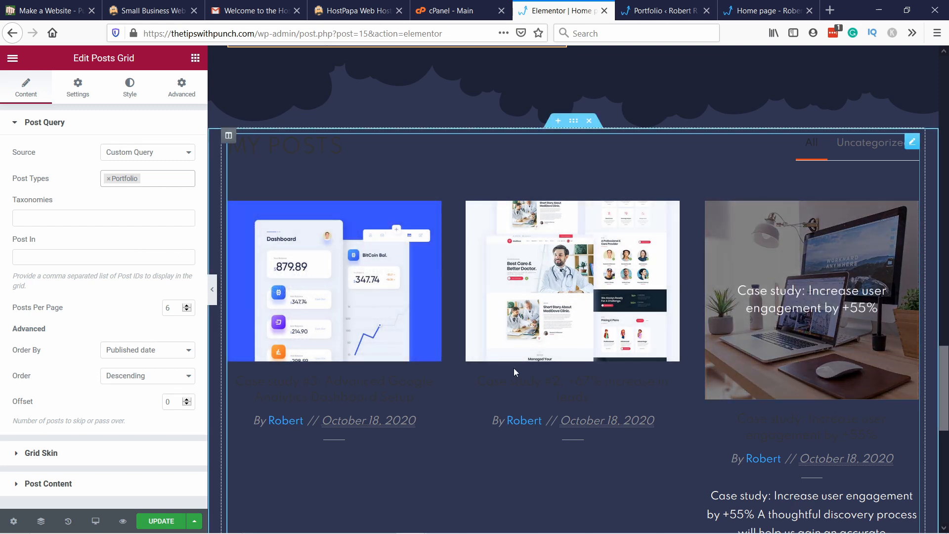
# Step: Add the portfolio categories Analytics, CRO and Landing page as taxonomies of the posts grid's query
pyautogui.click(47, 217)
pyautogui.click(46, 199)
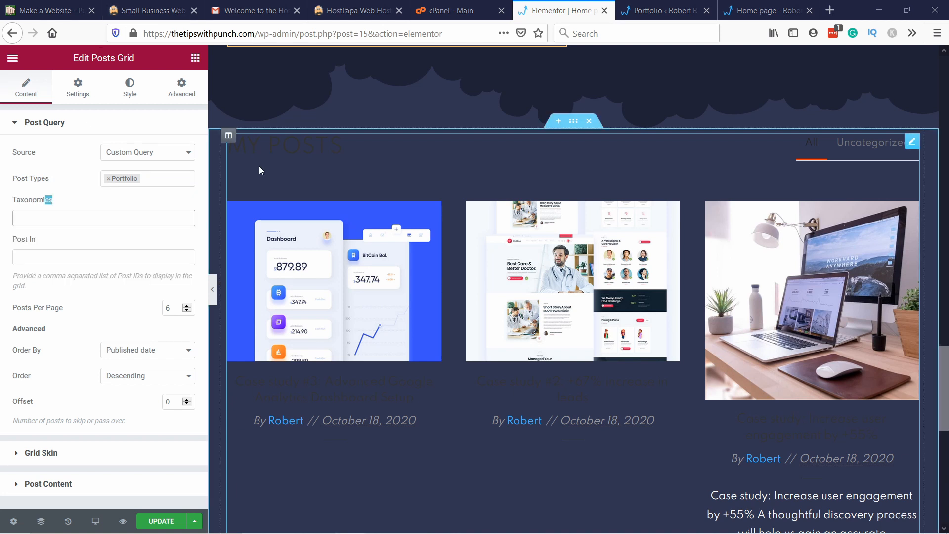
pyautogui.click(92, 218)
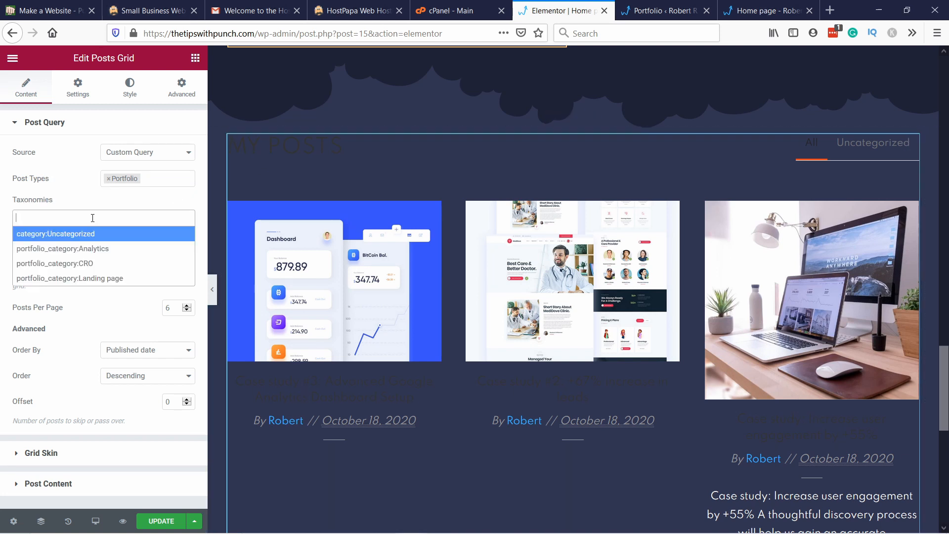
pyautogui.click(73, 249)
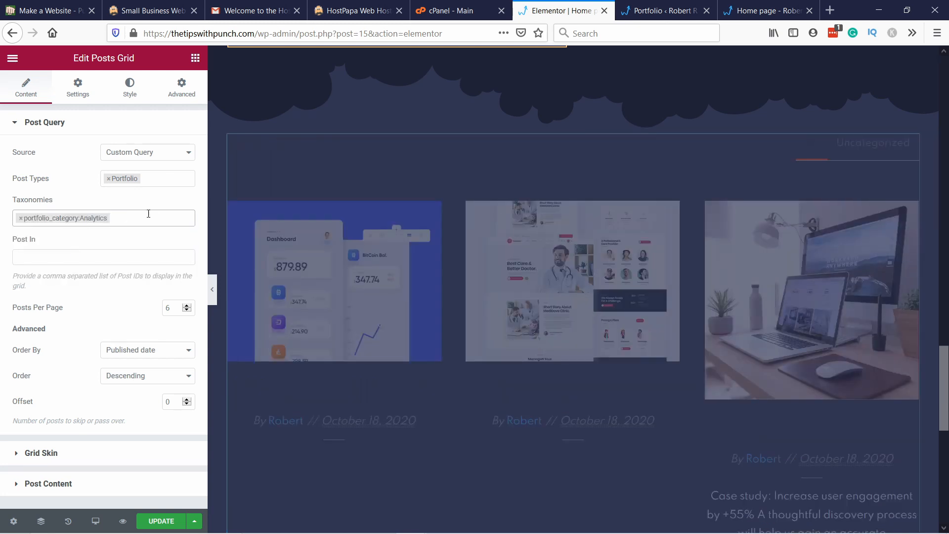
pyautogui.click(108, 263)
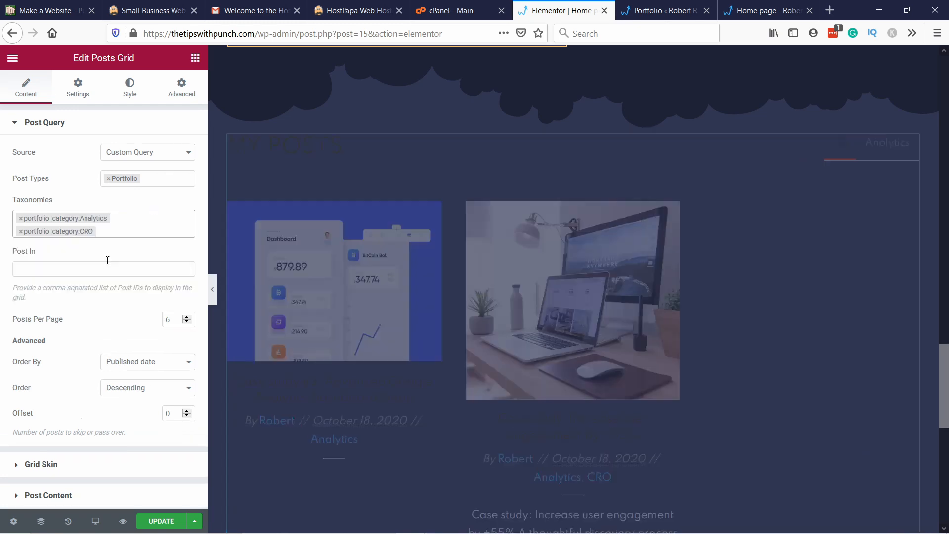
pyautogui.click(132, 233)
pyautogui.click(113, 286)
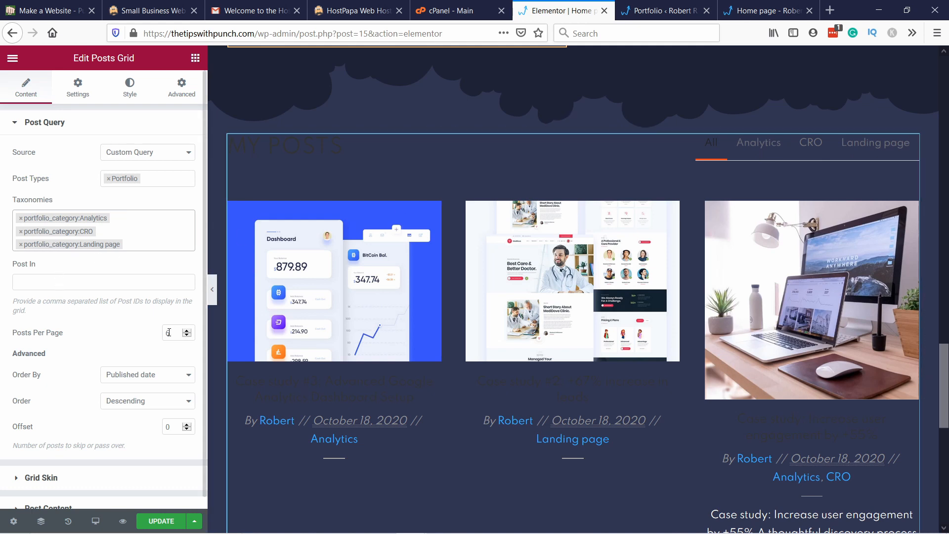
# Step: Limit the posts grid query to 3 posts per page and order the items by No order
pyautogui.click(188, 337)
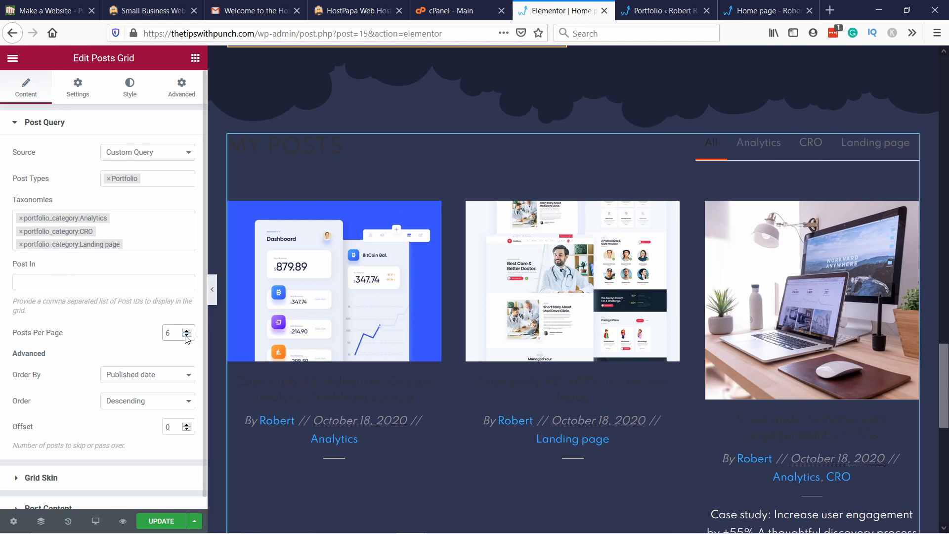
pyautogui.click(187, 335)
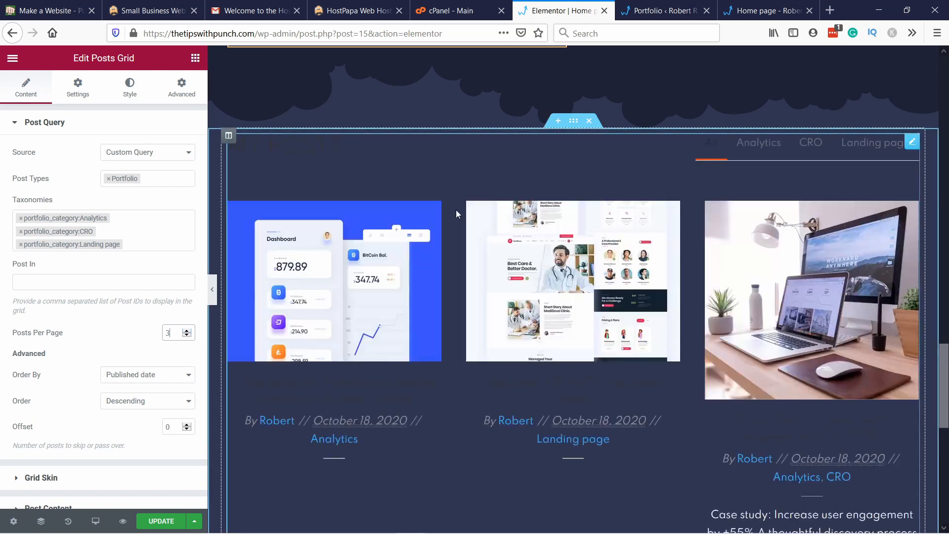
pyautogui.scroll(-1, 131, 288)
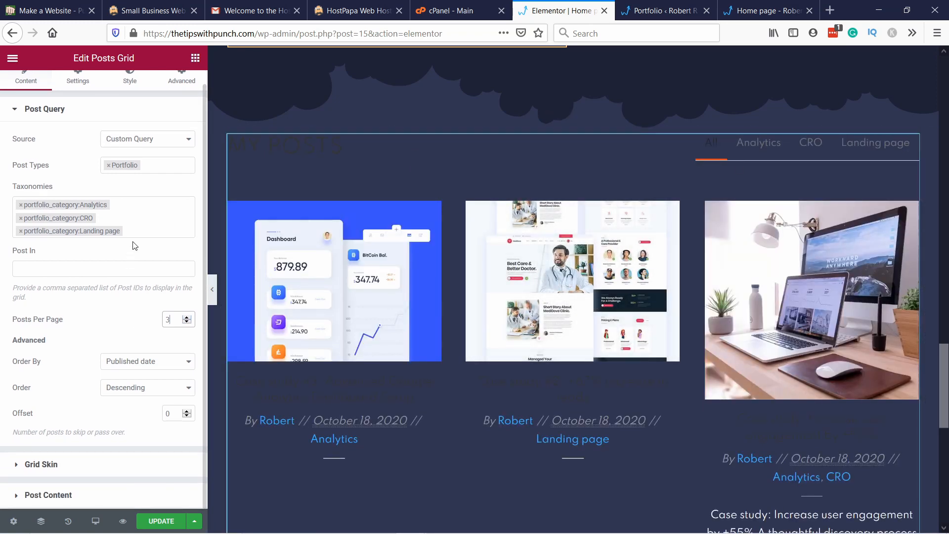
pyautogui.click(147, 362)
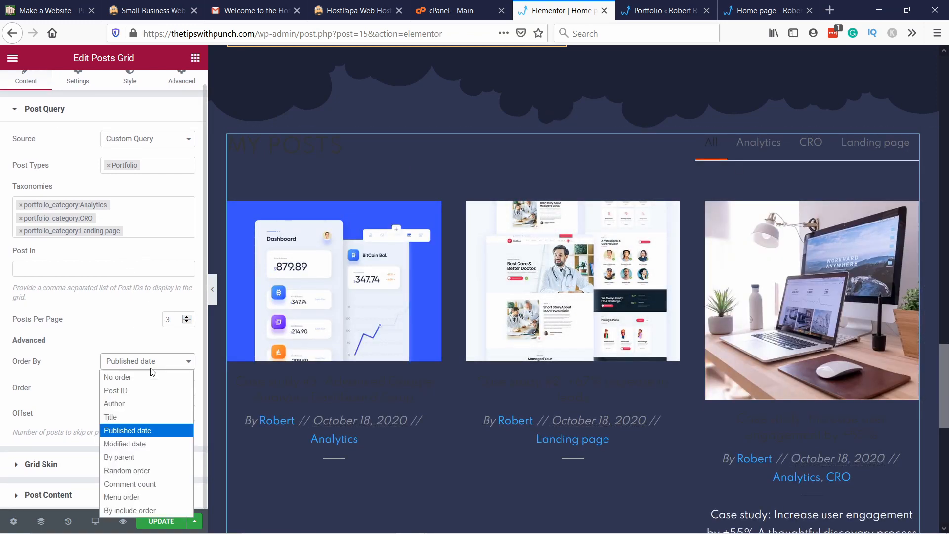
pyautogui.click(122, 380)
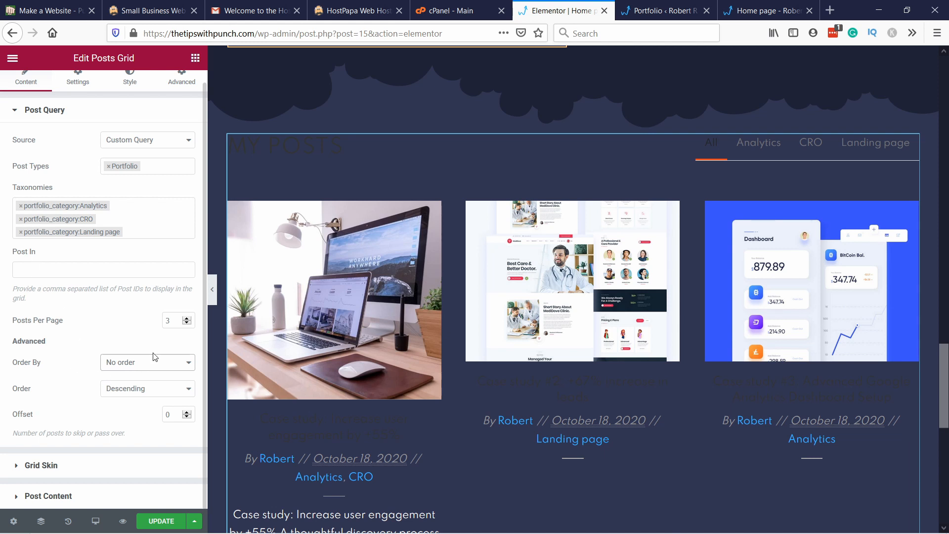
# Step: Turn off the taxonomy info on the post/project thumbnails in the grid's post content settings and widen the editing panel
pyautogui.click(79, 497)
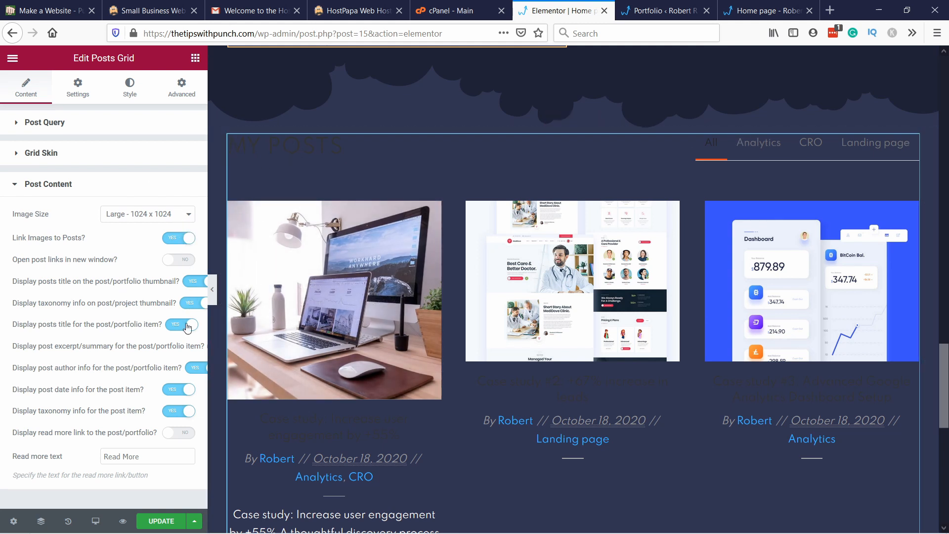
pyautogui.click(193, 303)
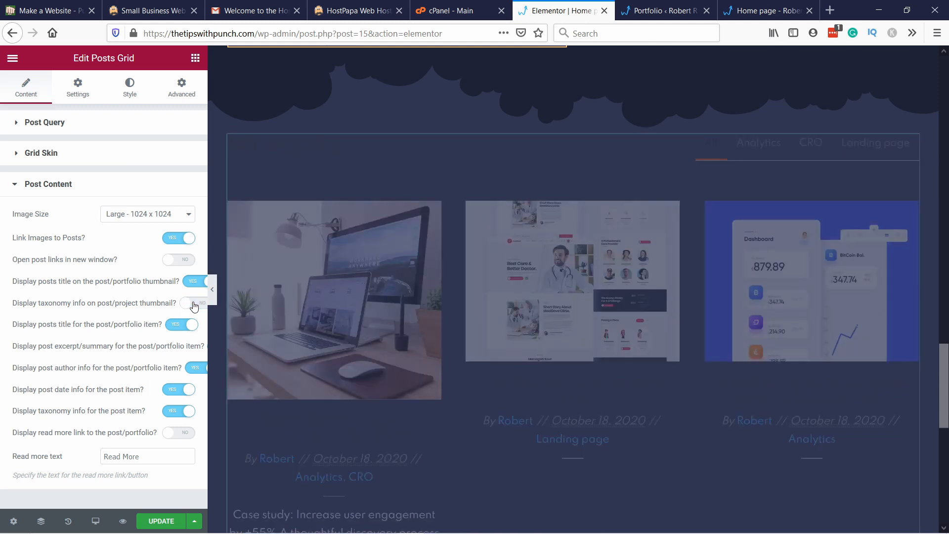
pyautogui.moveTo(208, 389); pyautogui.dragTo(271, 379)
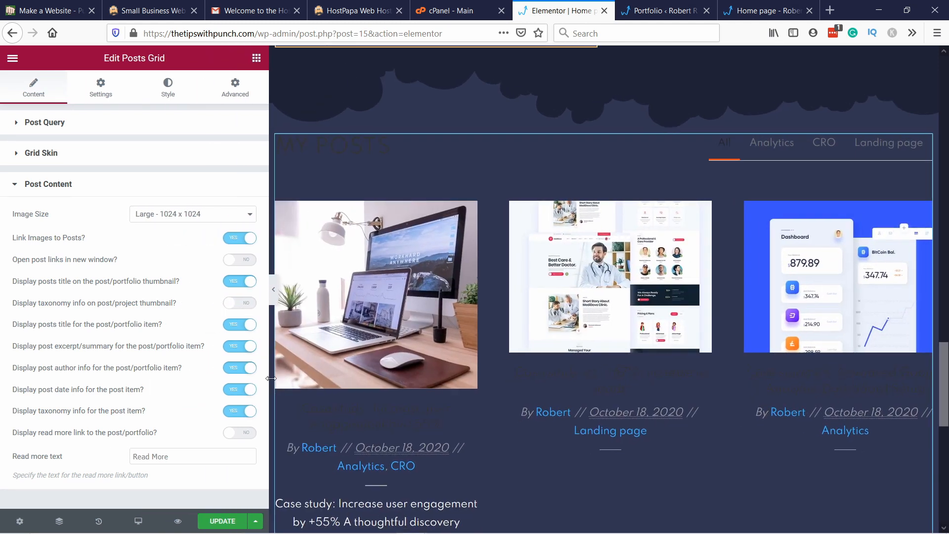
# Step: Switch the portfolio items' excerpt display off and back on to compare how the grid looks
pyautogui.click(239, 347)
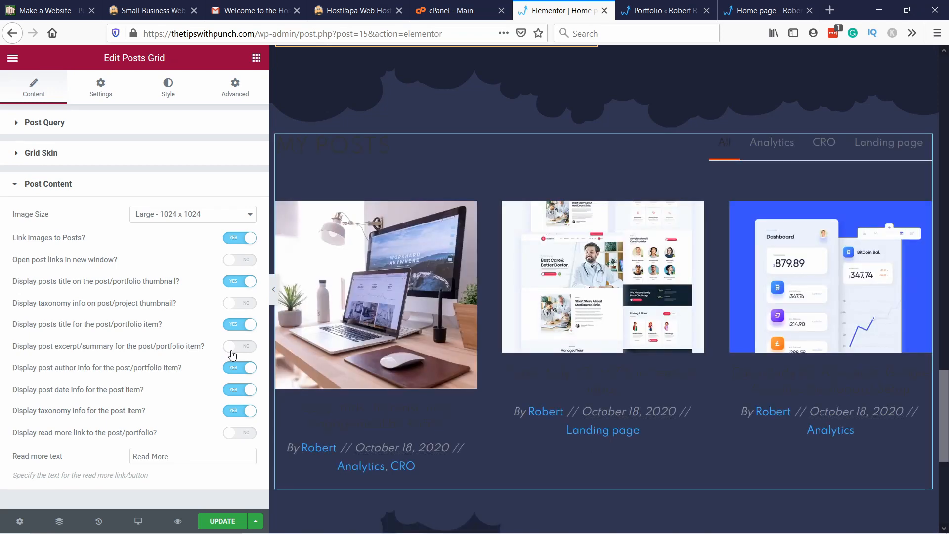
pyautogui.click(239, 347)
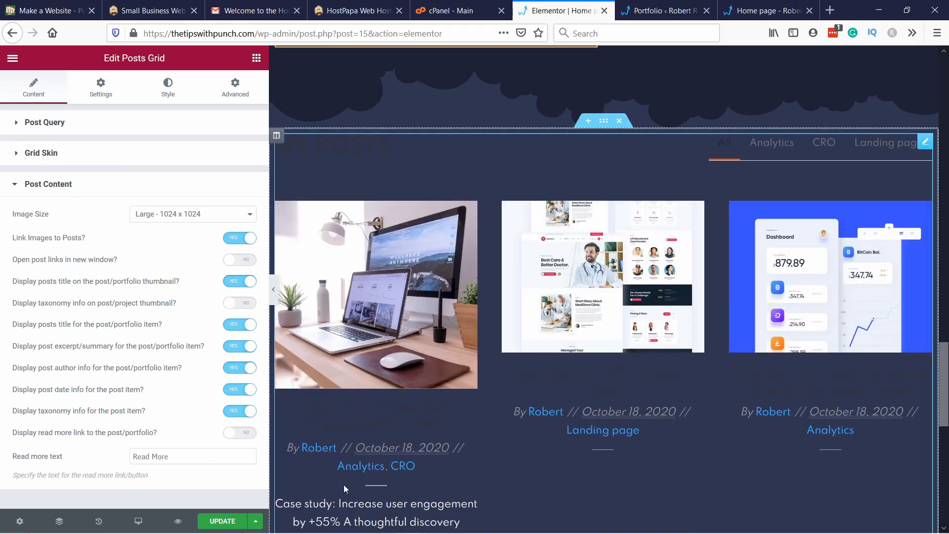
pyautogui.scroll(-3, 344, 485)
pyautogui.scroll(-1, 359, 456)
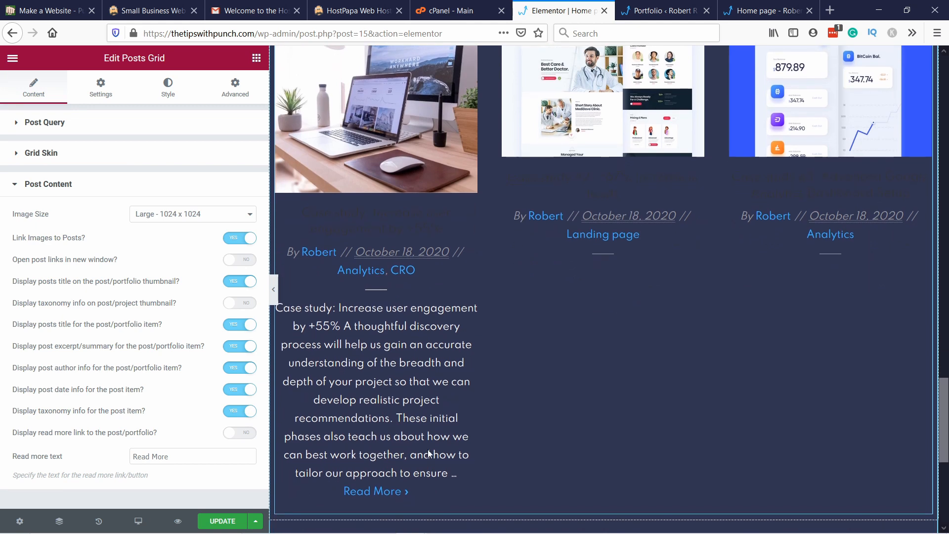
pyautogui.scroll(4, 396, 396)
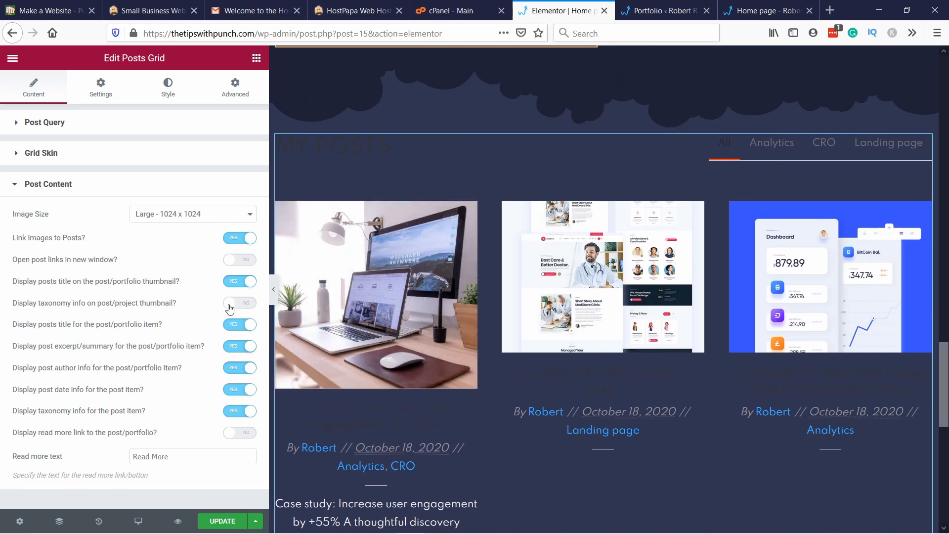
# Step: Hide the excerpt, author info, date info and taxonomy info of the portfolio items in the grid
pyautogui.click(238, 348)
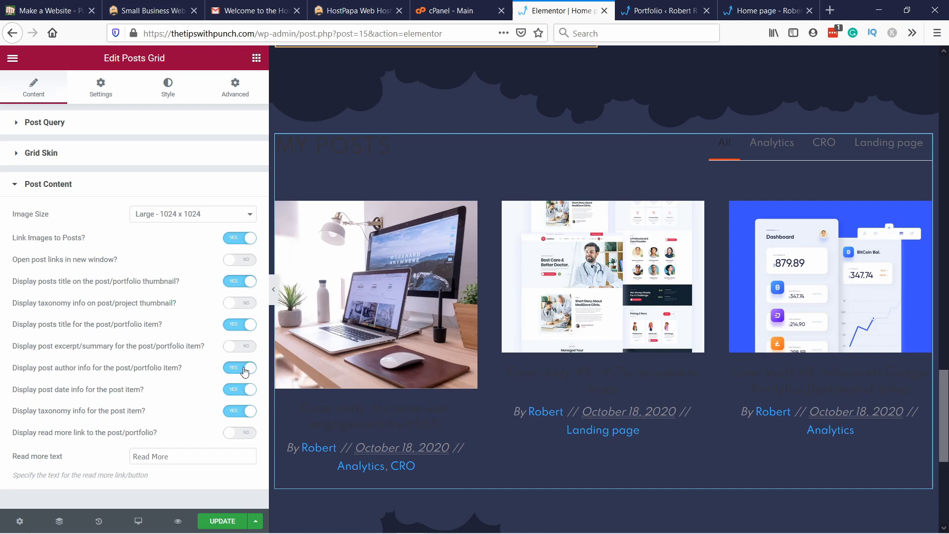
pyautogui.click(245, 370)
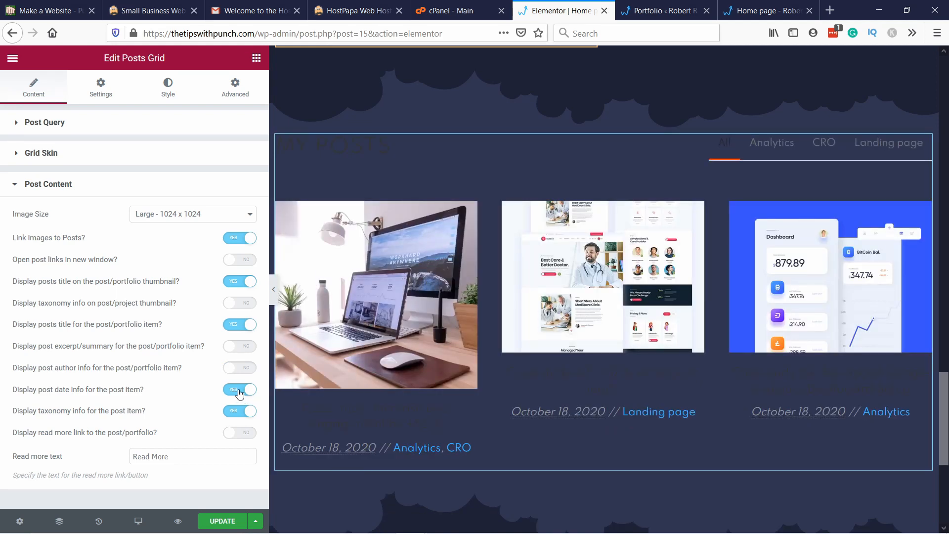
pyautogui.click(240, 391)
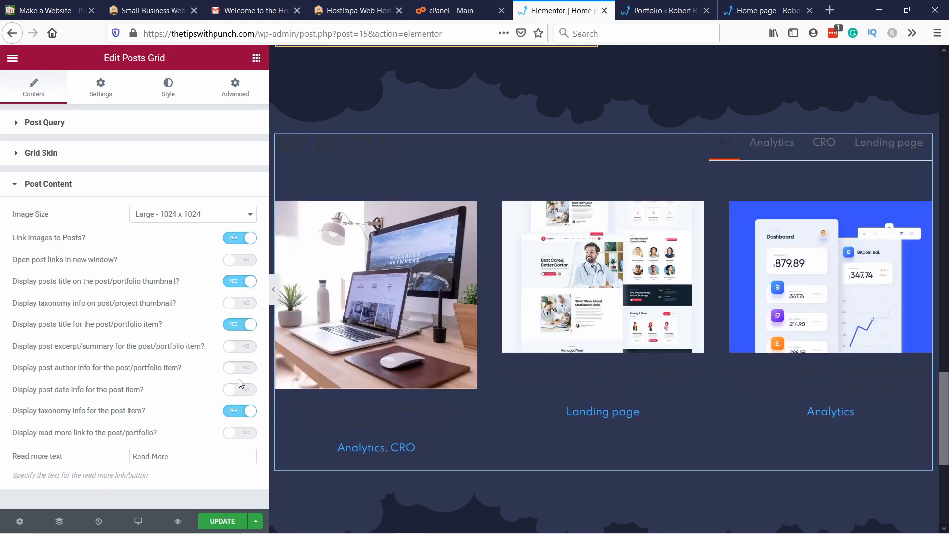
pyautogui.click(238, 412)
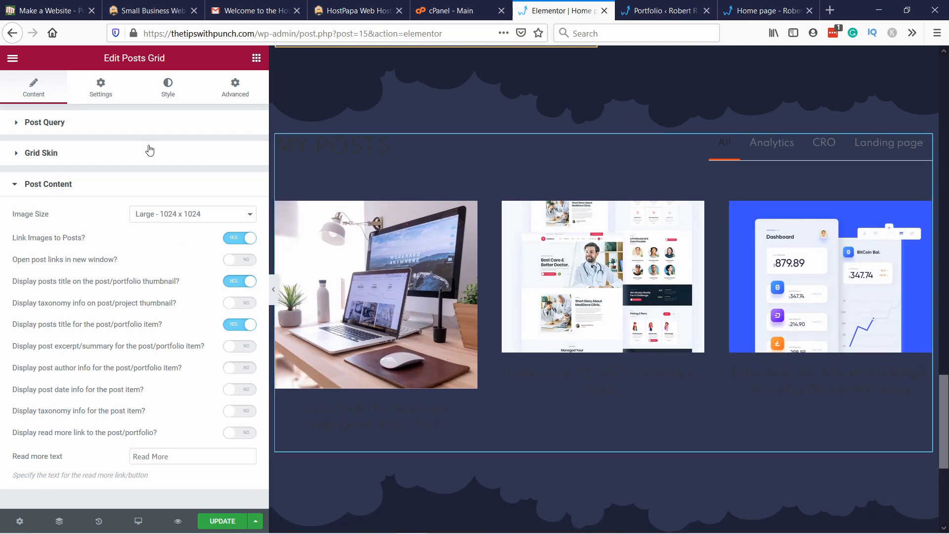
# Step: Set the posts grid's heading color to the global Primary color
pyautogui.click(168, 91)
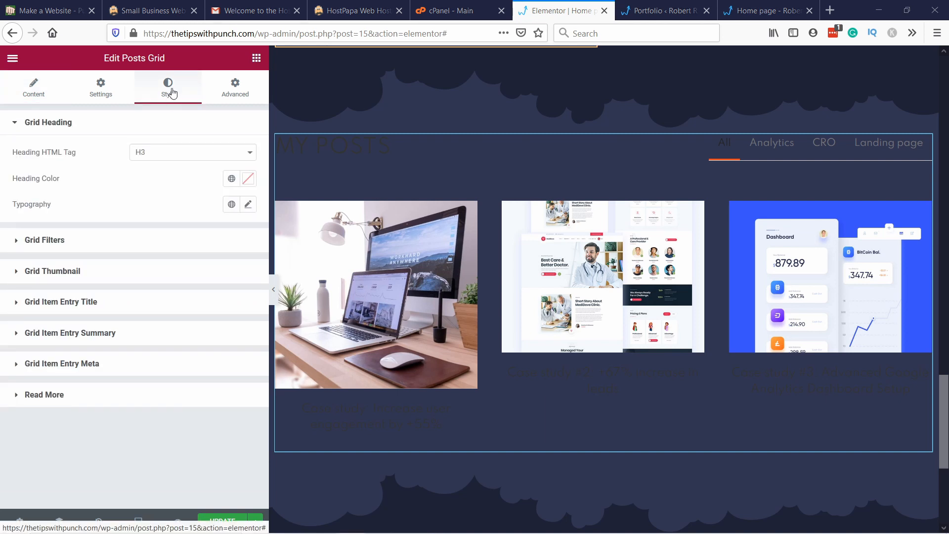
pyautogui.click(231, 179)
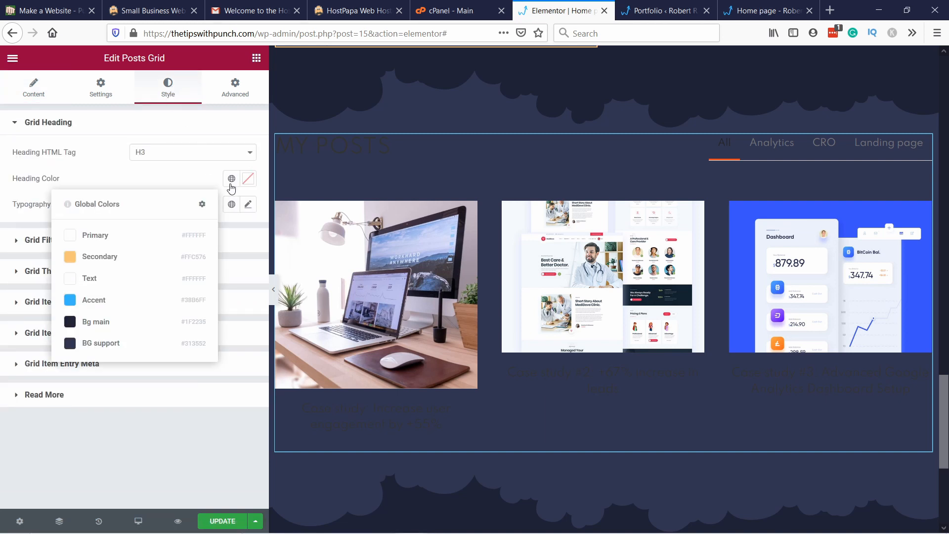
pyautogui.click(107, 245)
# Step: Set the grid filters' color and hover color to the global Primary color
pyautogui.click(143, 241)
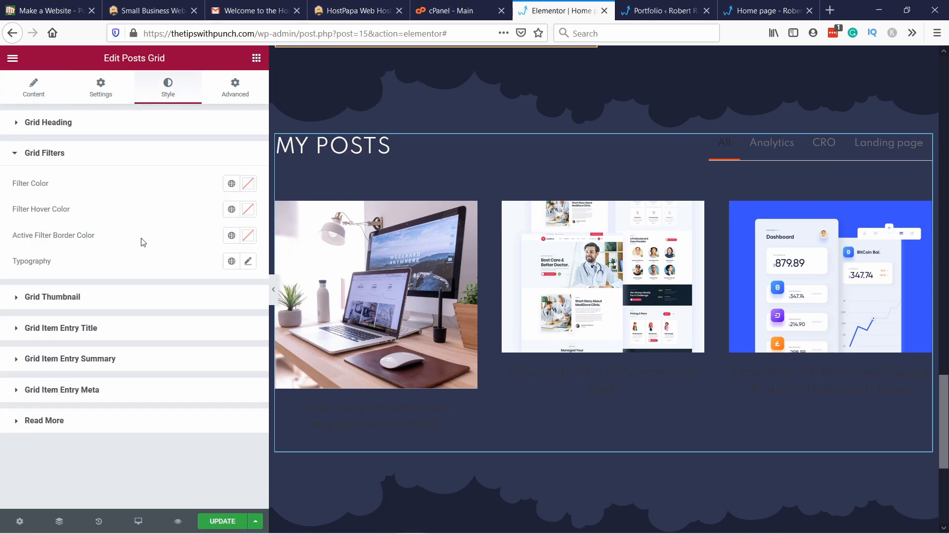
pyautogui.click(236, 189)
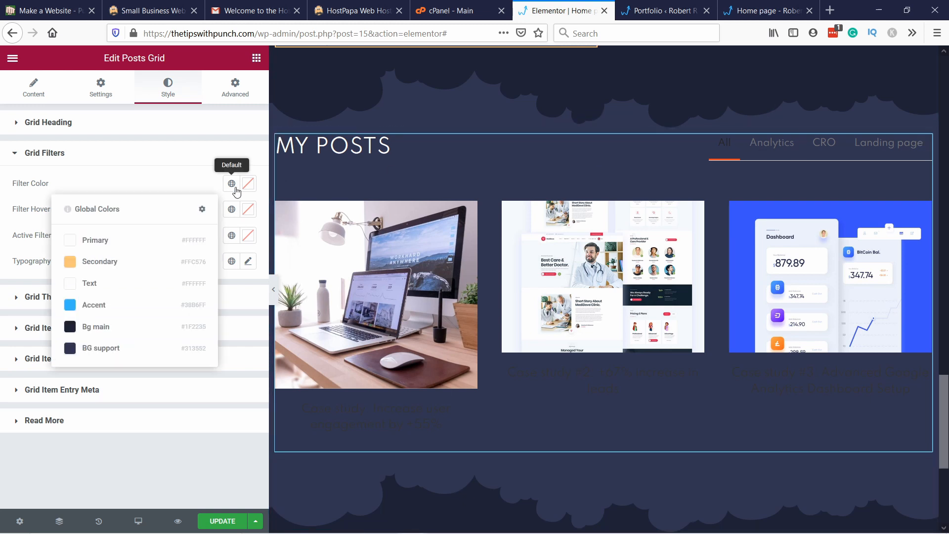
pyautogui.click(117, 240)
pyautogui.click(232, 209)
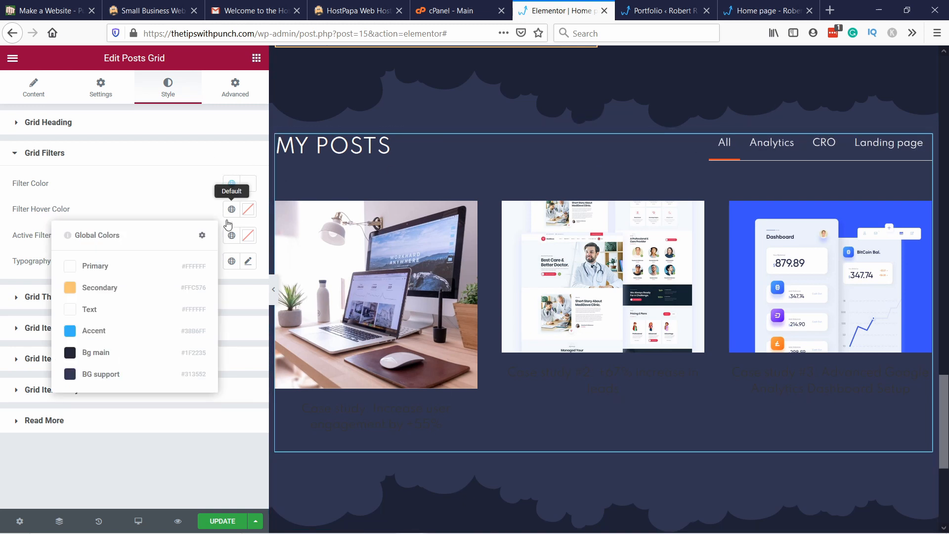
pyautogui.click(138, 265)
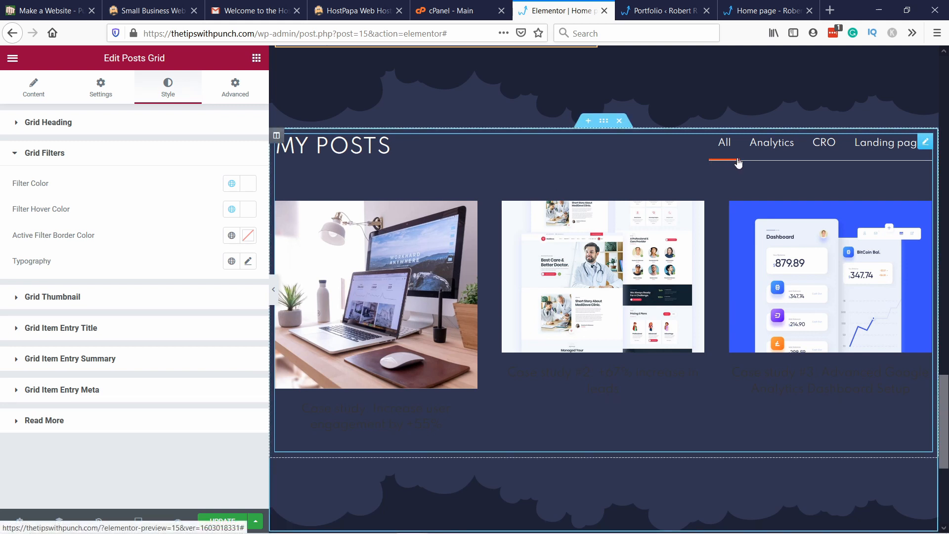
# Step: Give the active filter border the global Secondary color and apply a global font to the filter typography
pyautogui.click(231, 235)
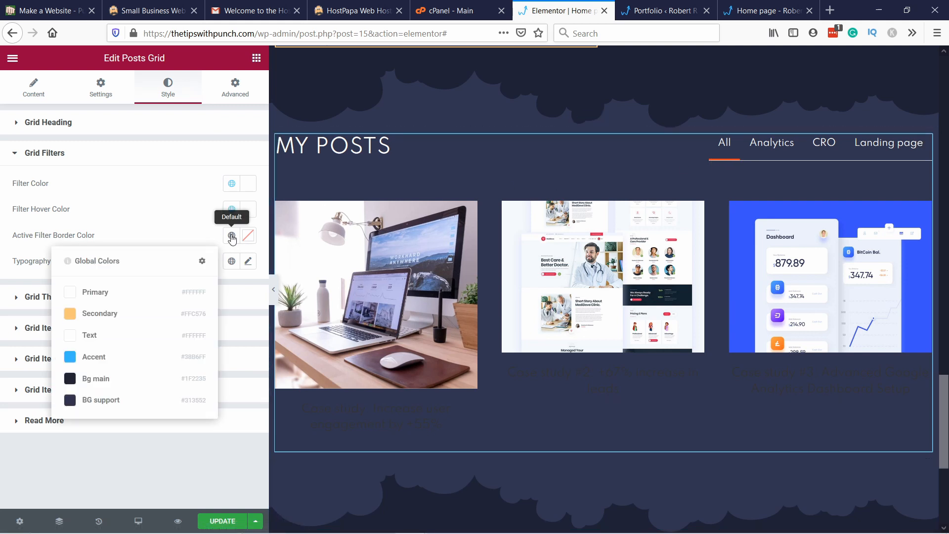
pyautogui.click(111, 323)
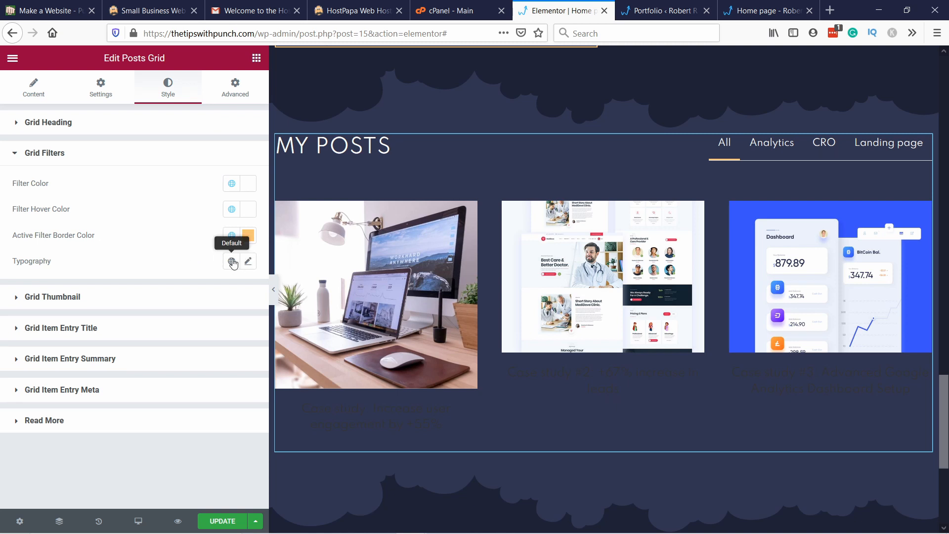
pyautogui.click(232, 263)
pyautogui.click(98, 317)
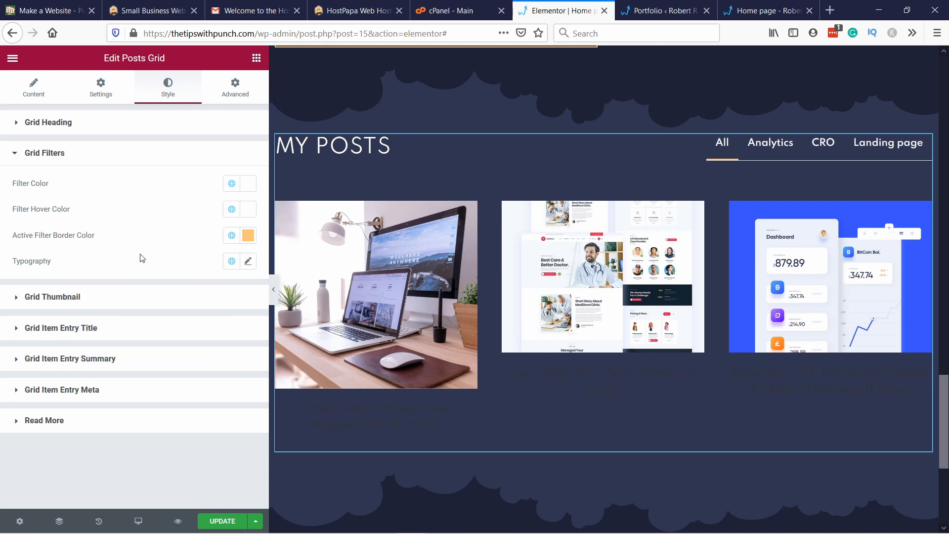
pyautogui.click(22, 300)
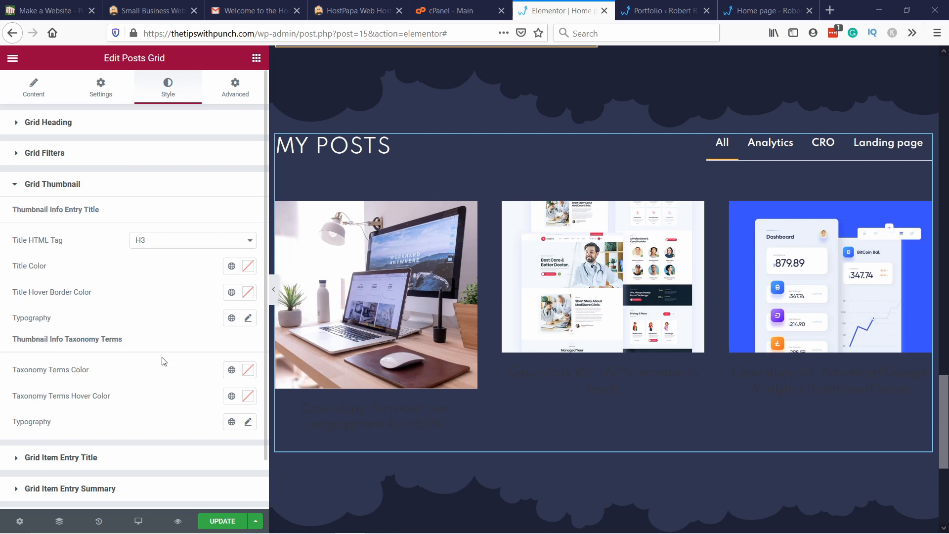
pyautogui.rightClick(215, 306)
pyautogui.click(179, 307)
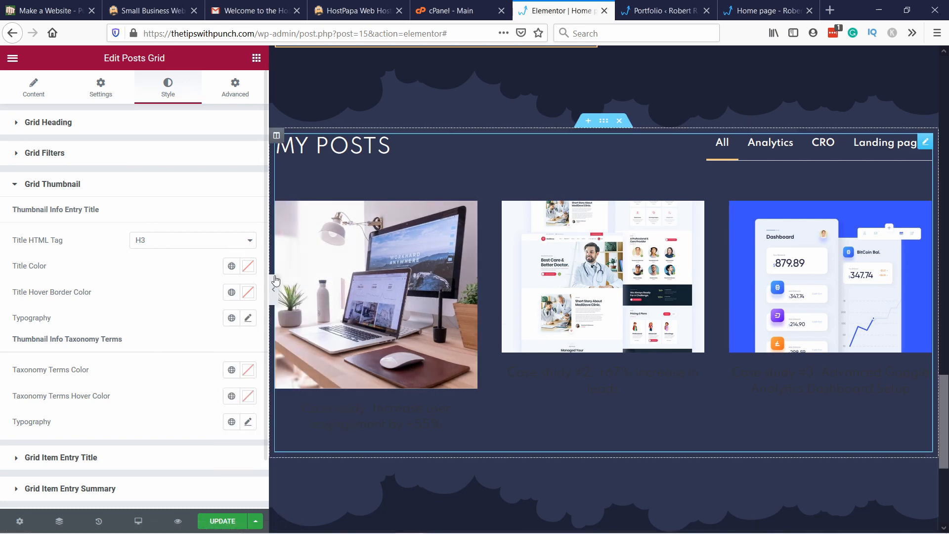
pyautogui.click(53, 188)
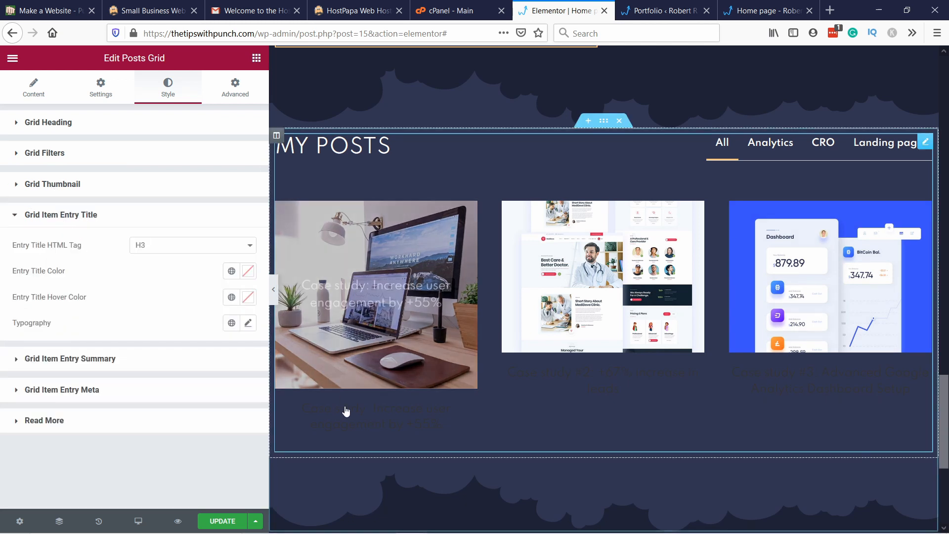
# Step: Set the grid items' entry title color and entry title hover color to the global Primary color
pyautogui.click(232, 272)
pyautogui.click(102, 330)
pyautogui.click(231, 297)
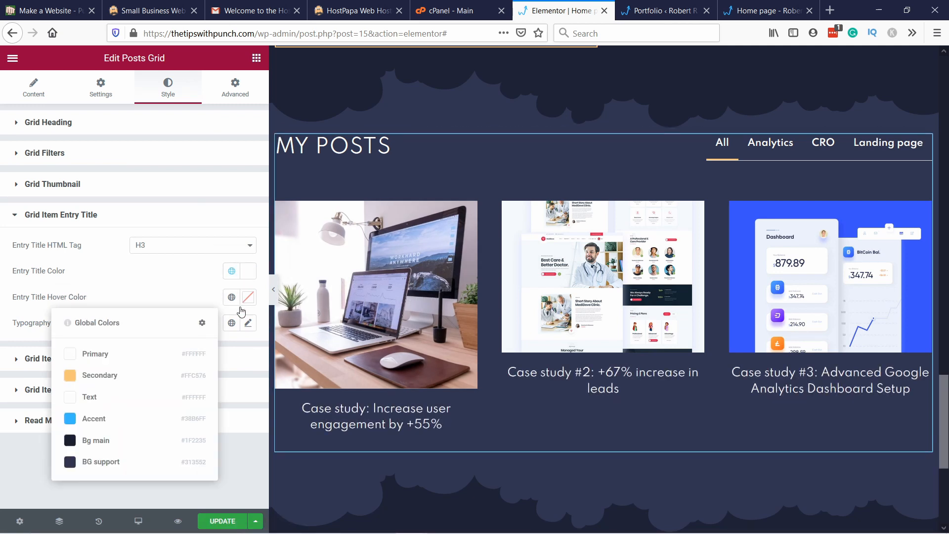
pyautogui.click(125, 354)
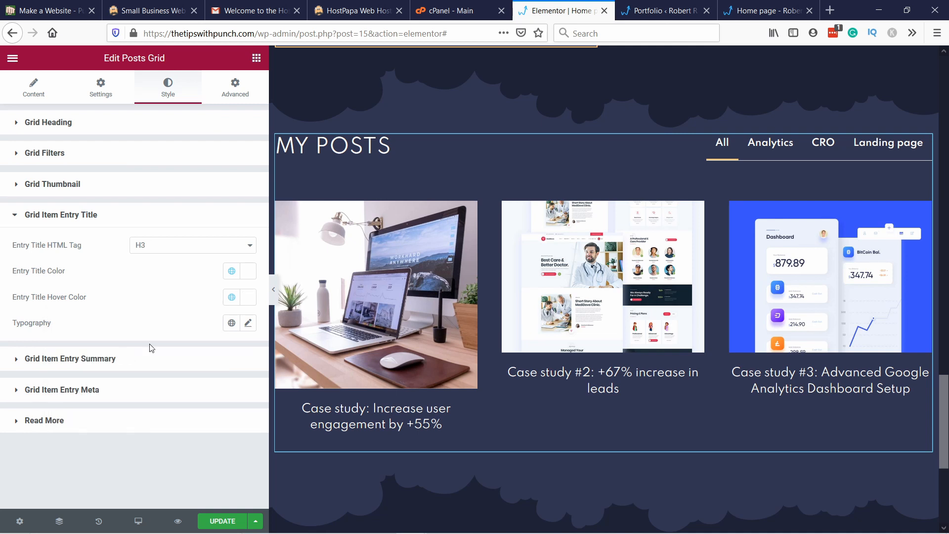
# Step: Replace the entry title hover color with a custom light grey of about #E3DEDE
pyautogui.click(232, 296)
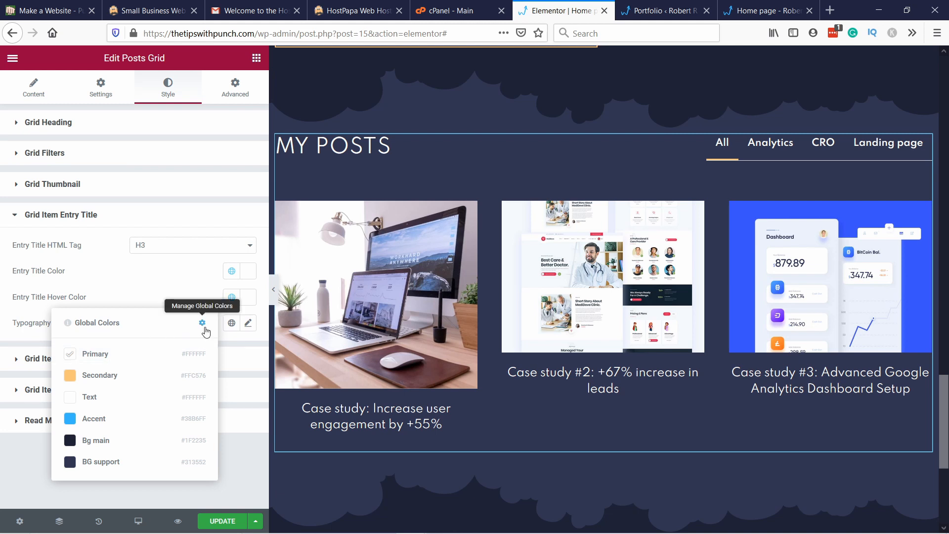
pyautogui.click(249, 323)
pyautogui.click(201, 311)
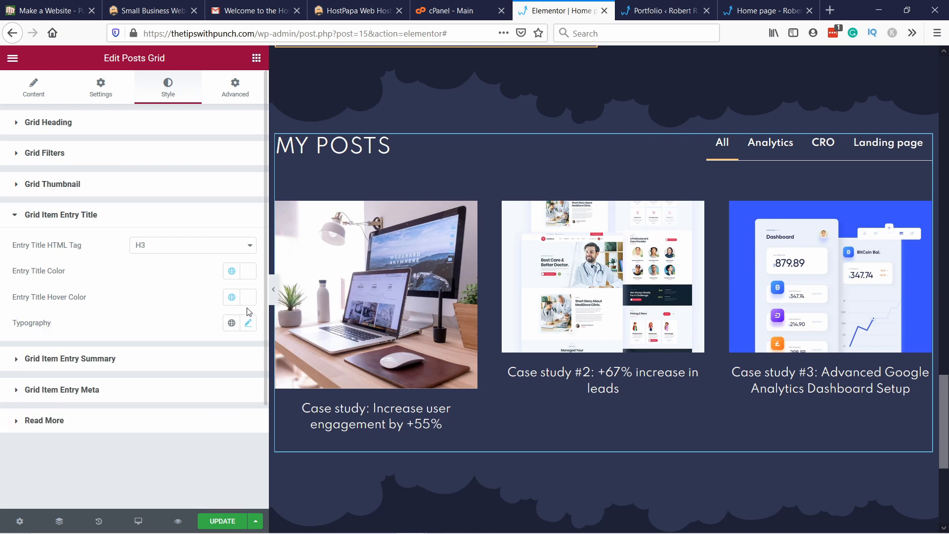
pyautogui.click(248, 297)
pyautogui.moveTo(120, 355); pyautogui.dragTo(109, 353)
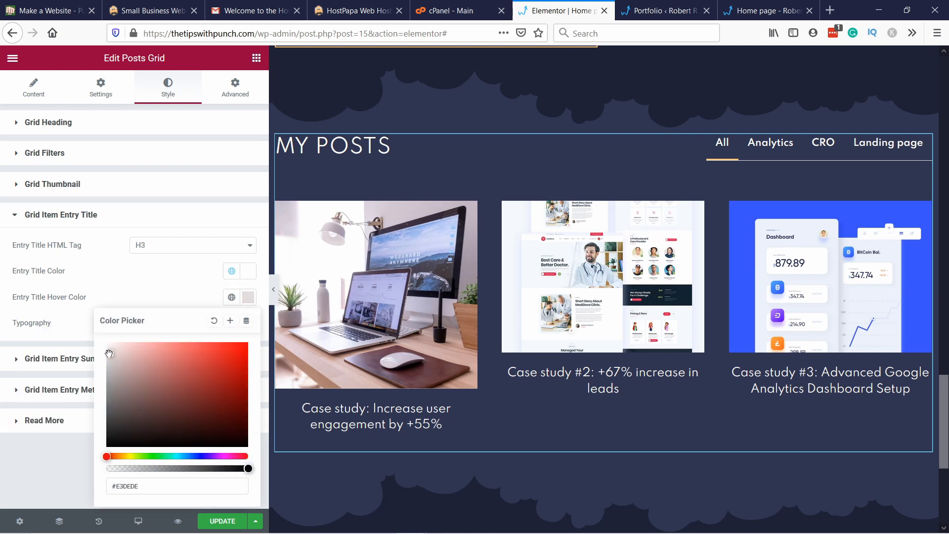
pyautogui.click(159, 276)
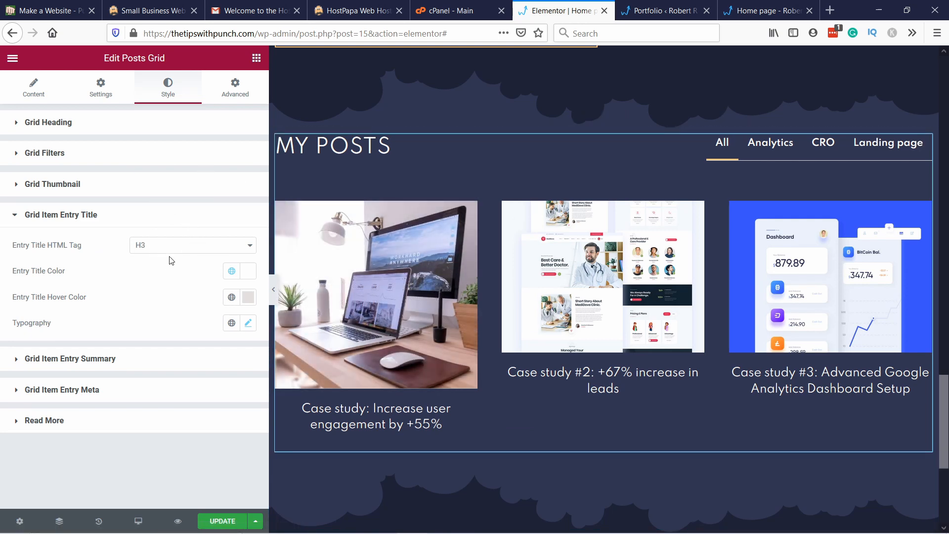
# Step: Set the posts grid heading's HTML tag to H2
pyautogui.click(72, 129)
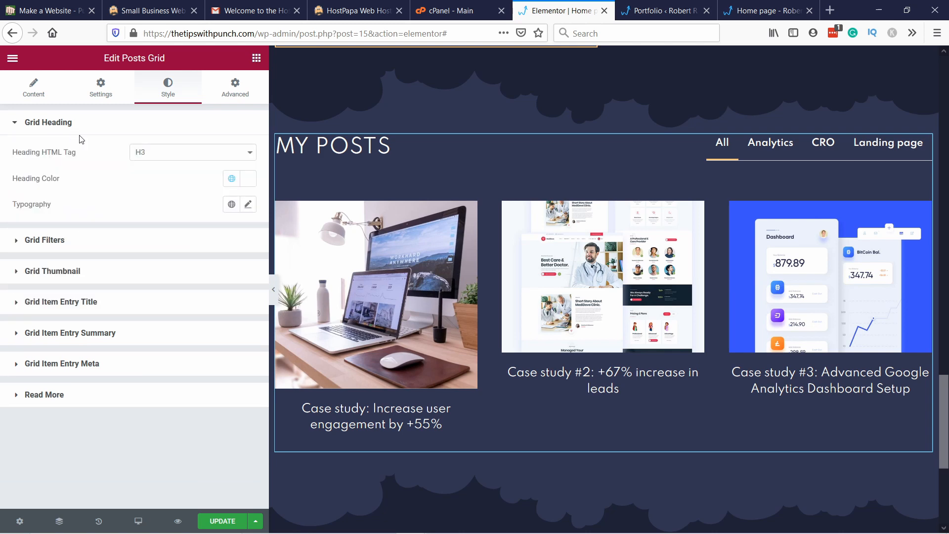
pyautogui.click(168, 156)
pyautogui.click(165, 183)
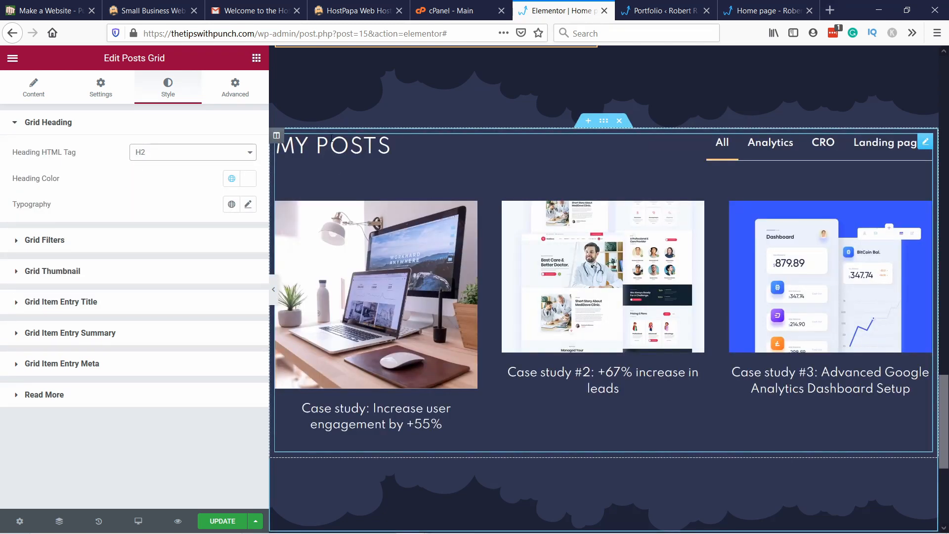
# Step: Check the HTML tags used by the Education and Experience, Skills and hero section headings on the page
pyautogui.scroll(8, 309, 164)
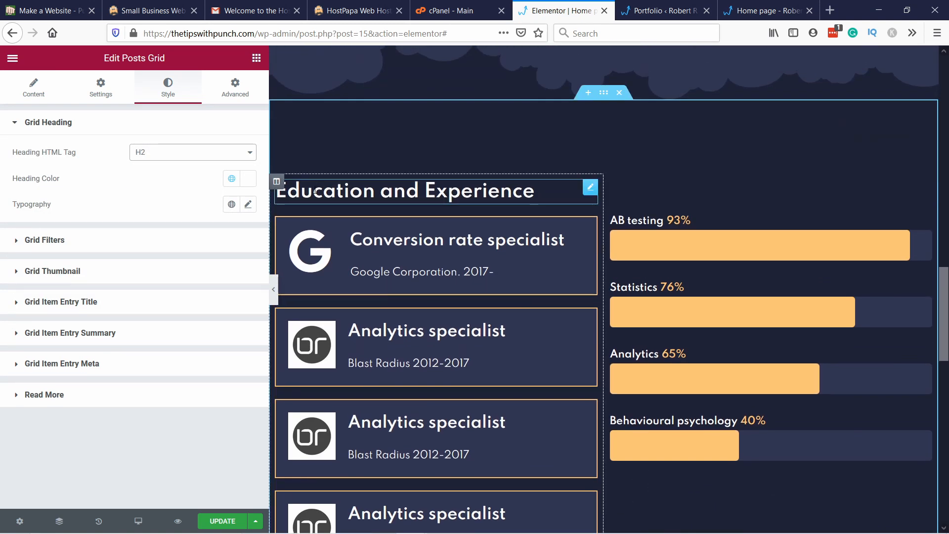
pyautogui.rightClick(315, 197)
pyautogui.click(341, 204)
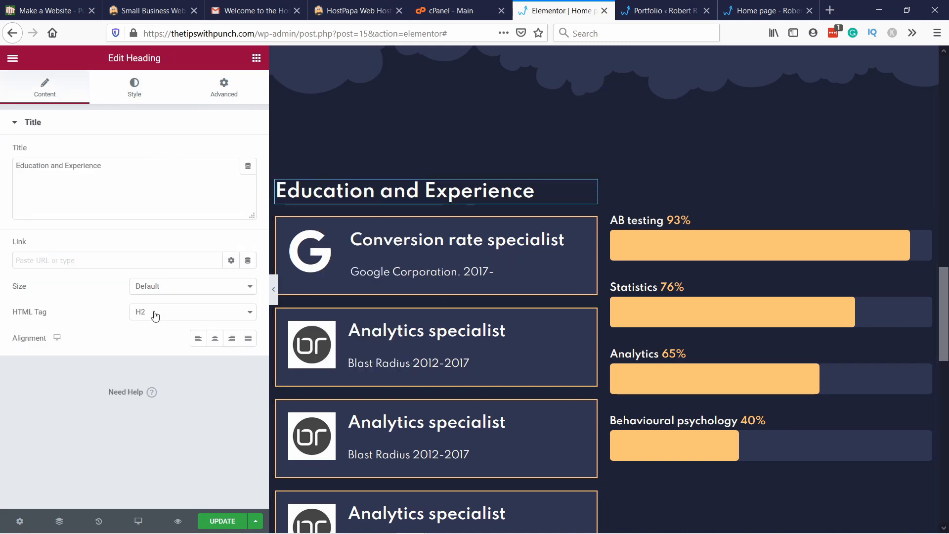
pyautogui.scroll(5, 361, 189)
pyautogui.scroll(5, 361, 189)
pyautogui.rightClick(303, 252)
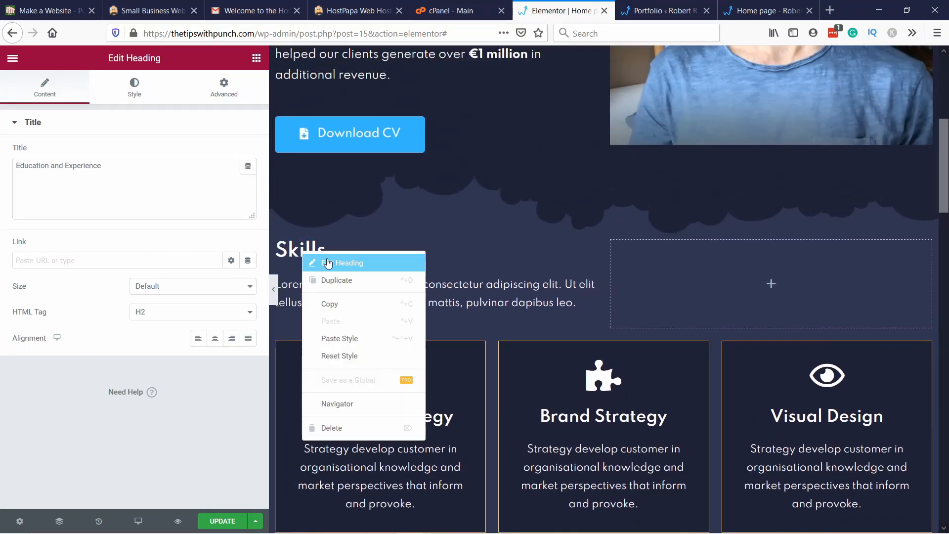
pyautogui.click(341, 267)
pyautogui.scroll(7, 380, 224)
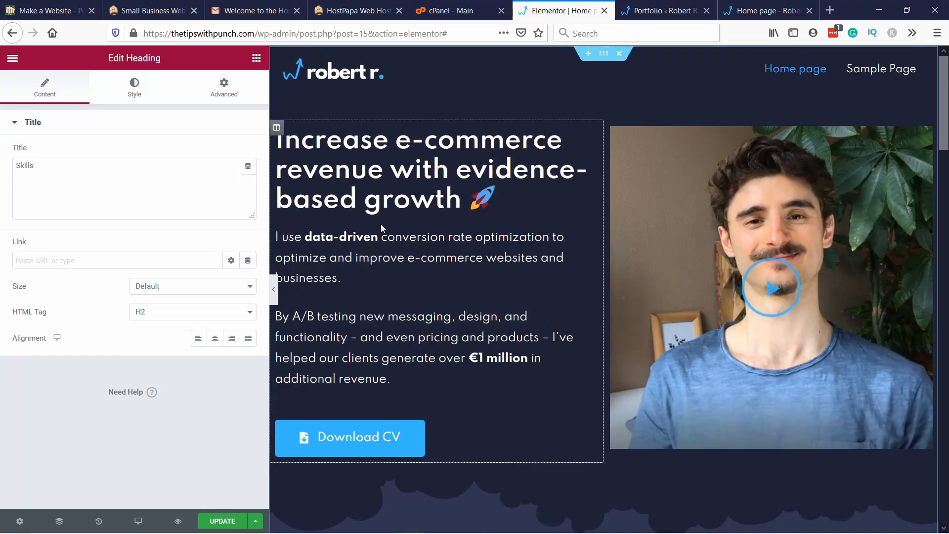
pyautogui.rightClick(327, 173)
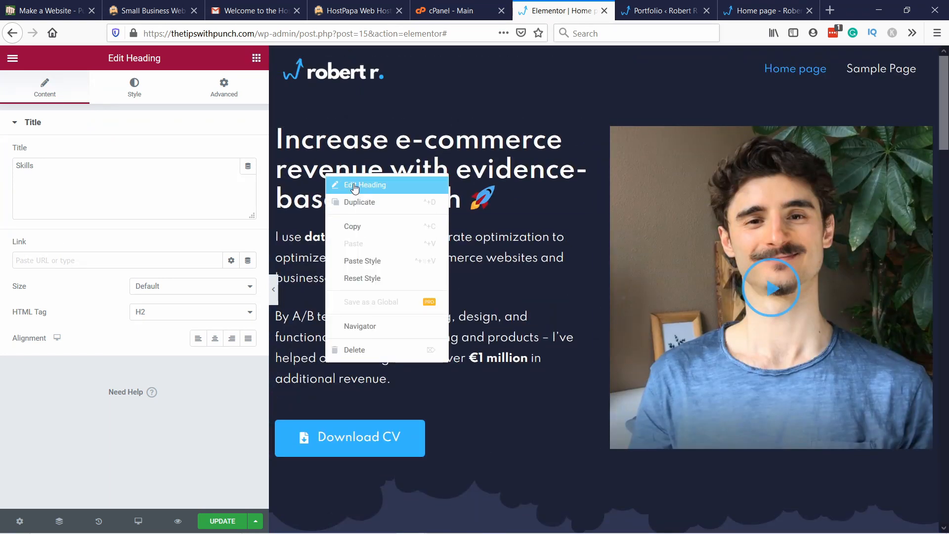
pyautogui.click(376, 183)
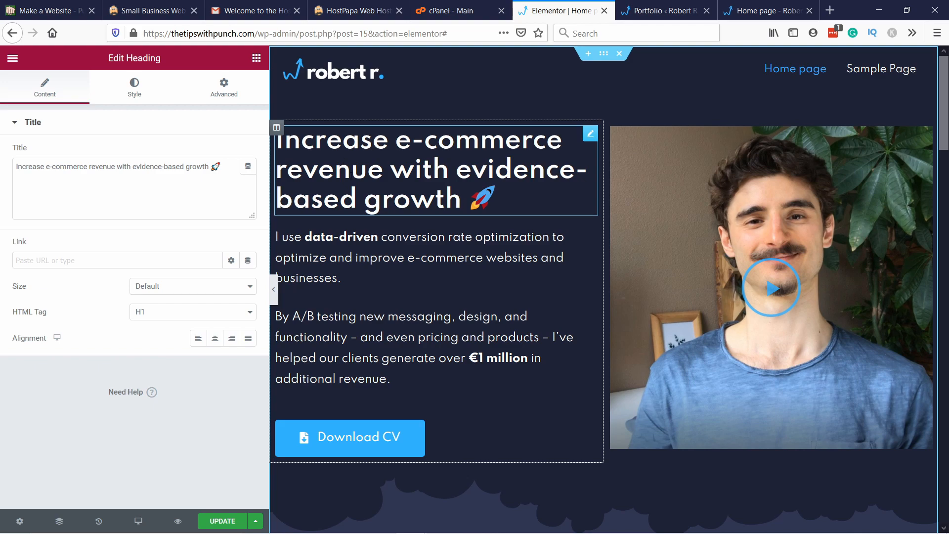
pyautogui.scroll(-20, 383, 163)
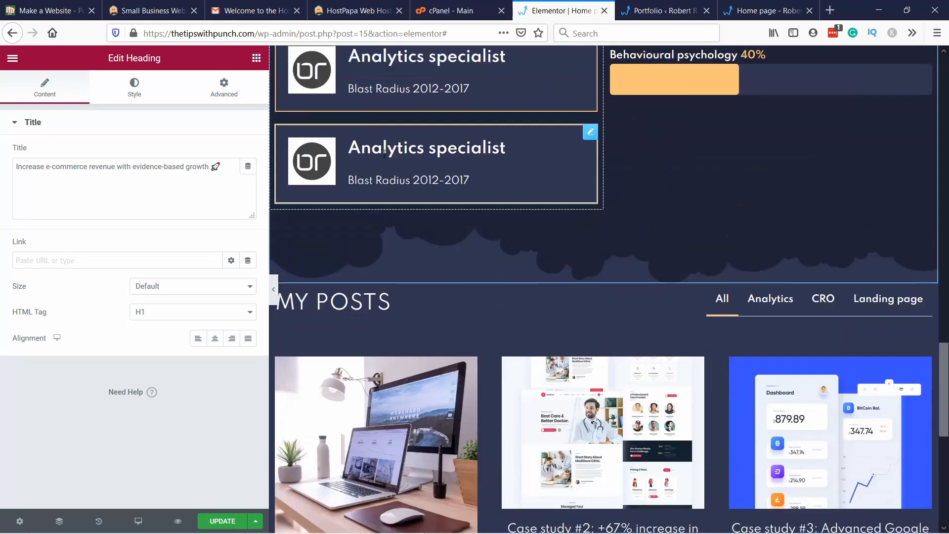
pyautogui.scroll(3, 384, 148)
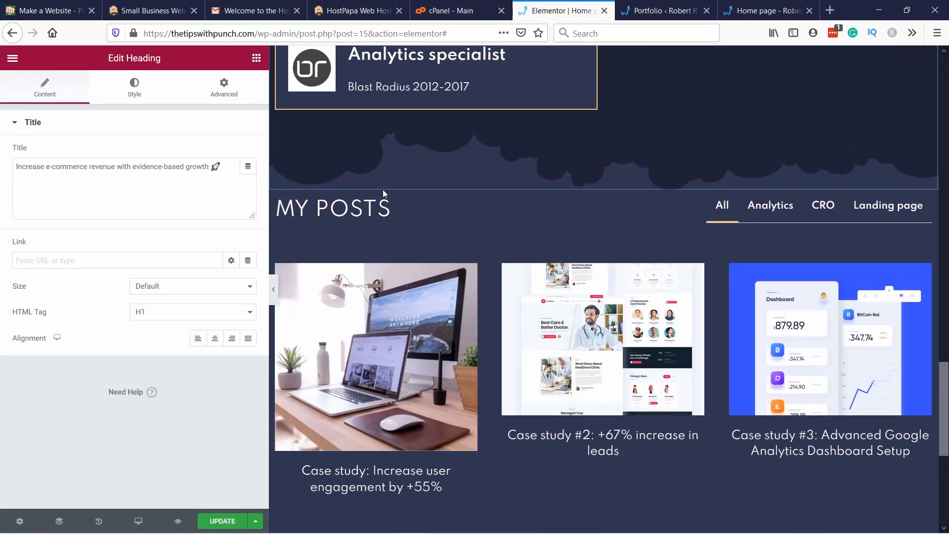
pyautogui.scroll(8, 391, 176)
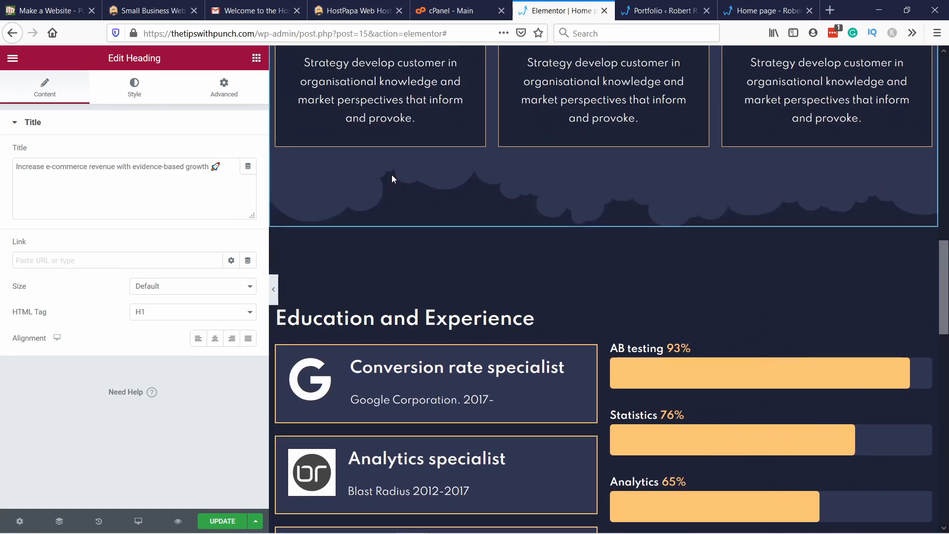
# Step: Reopen the posts grid's style settings and apply a global font to the grid heading's typography
pyautogui.scroll(-11, 348, 339)
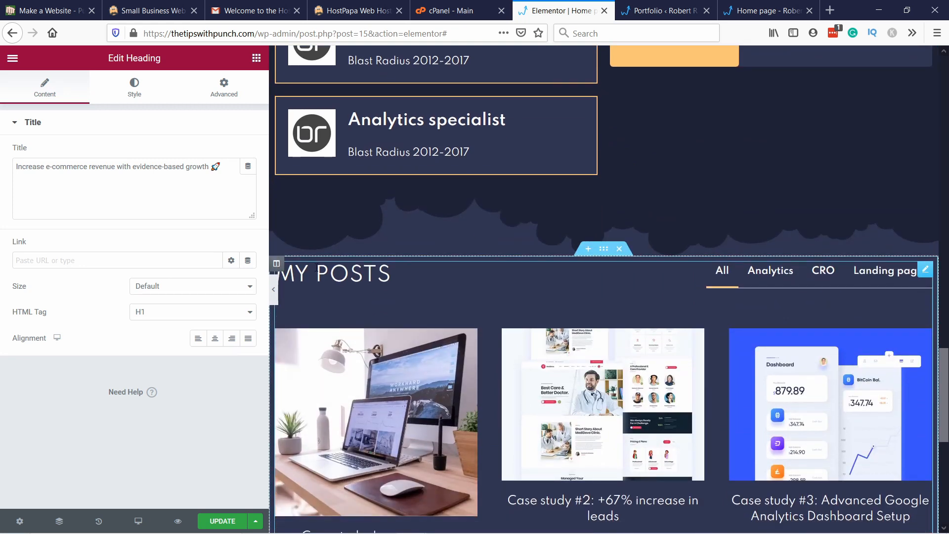
pyautogui.rightClick(338, 280)
pyautogui.click(339, 279)
pyautogui.click(117, 92)
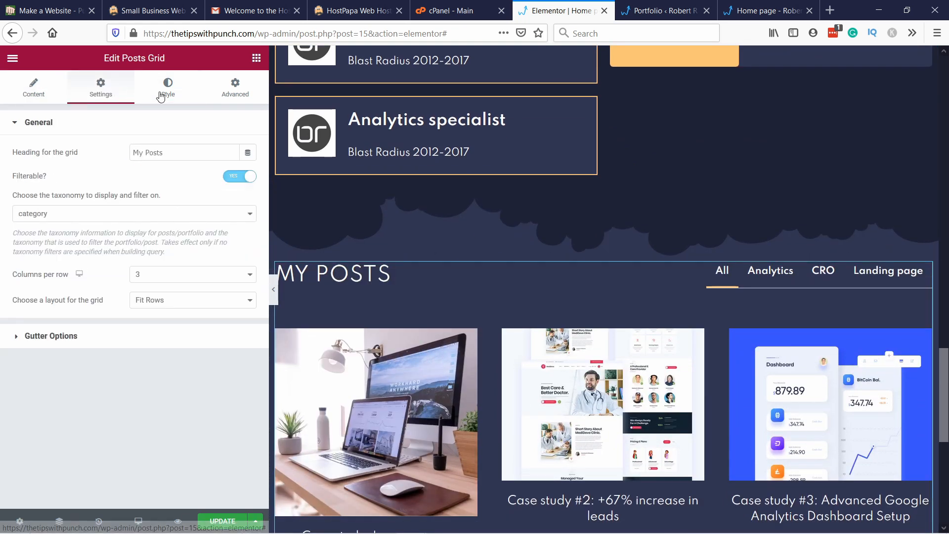
pyautogui.click(166, 95)
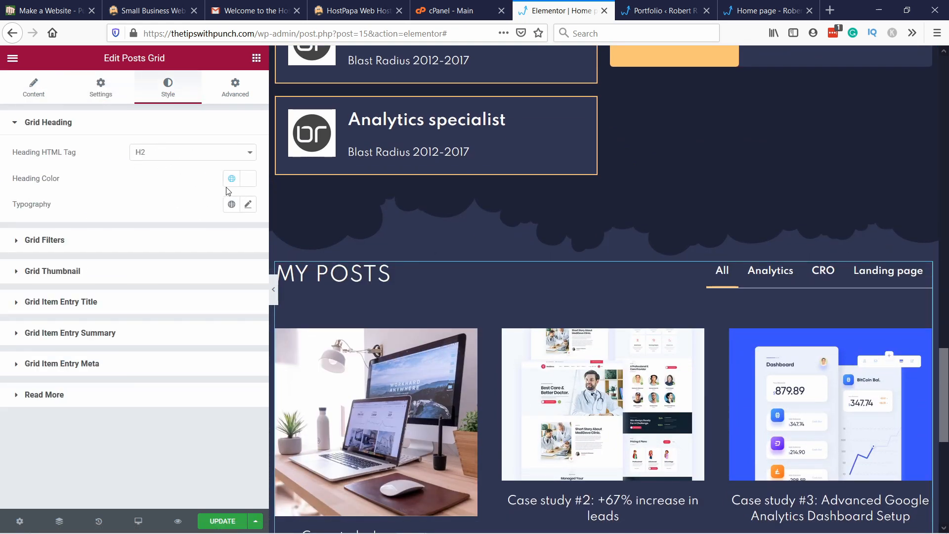
pyautogui.click(231, 203)
pyautogui.click(102, 258)
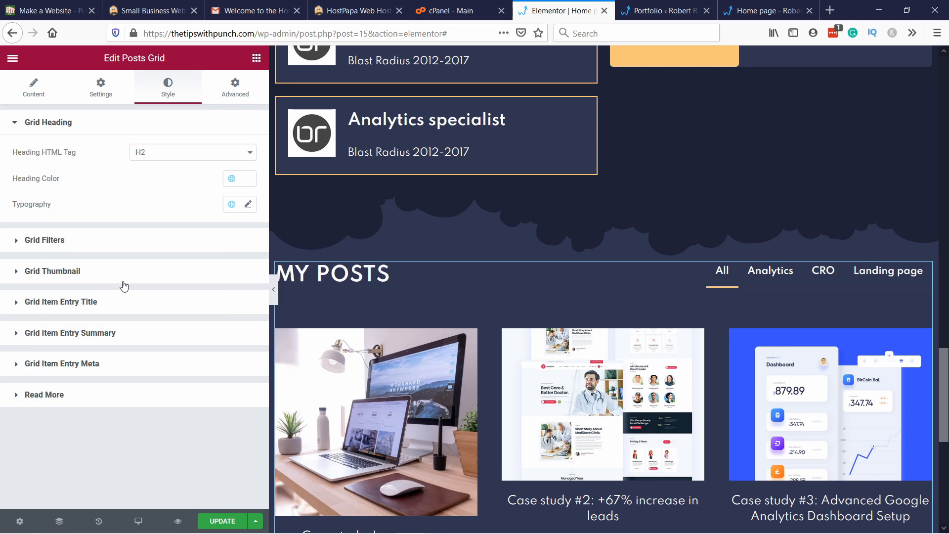
# Step: Compare the posts grid with the sections above and test its Analytics, CRO, Landing page and All filters
pyautogui.scroll(6, 365, 280)
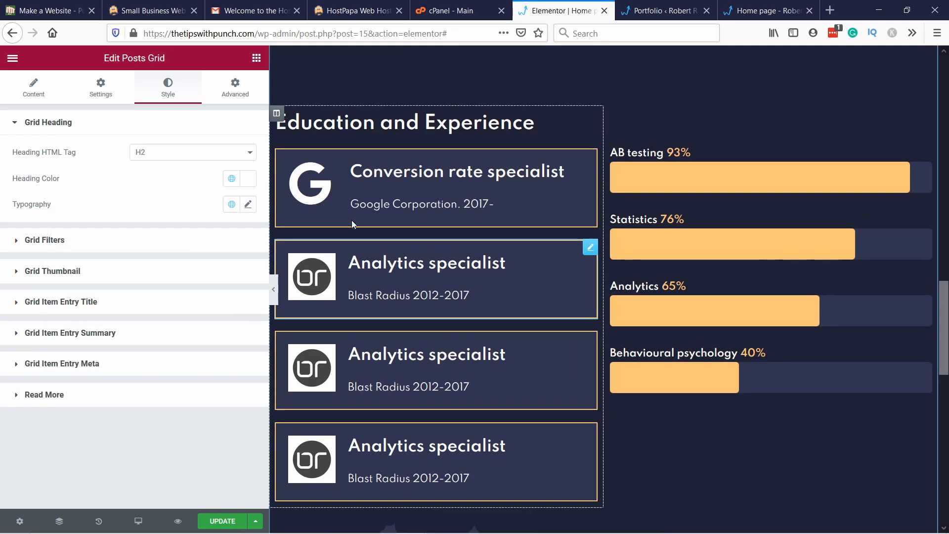
pyautogui.scroll(-6, 352, 220)
pyautogui.scroll(-4, 330, 301)
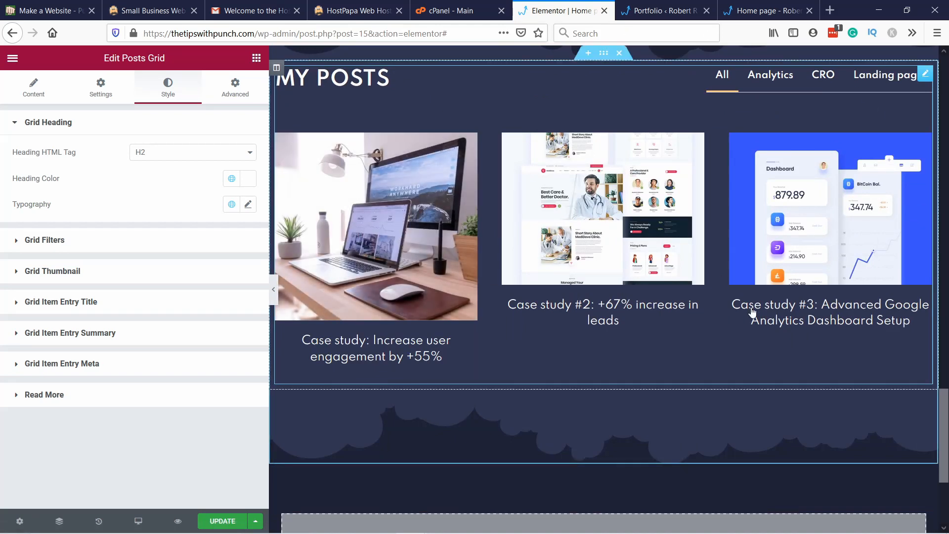
pyautogui.scroll(2, 758, 82)
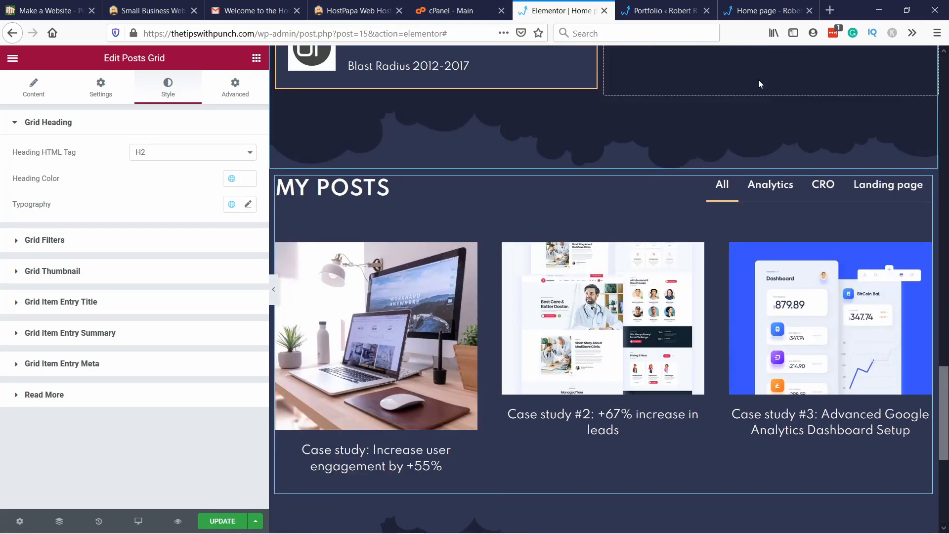
pyautogui.click(769, 189)
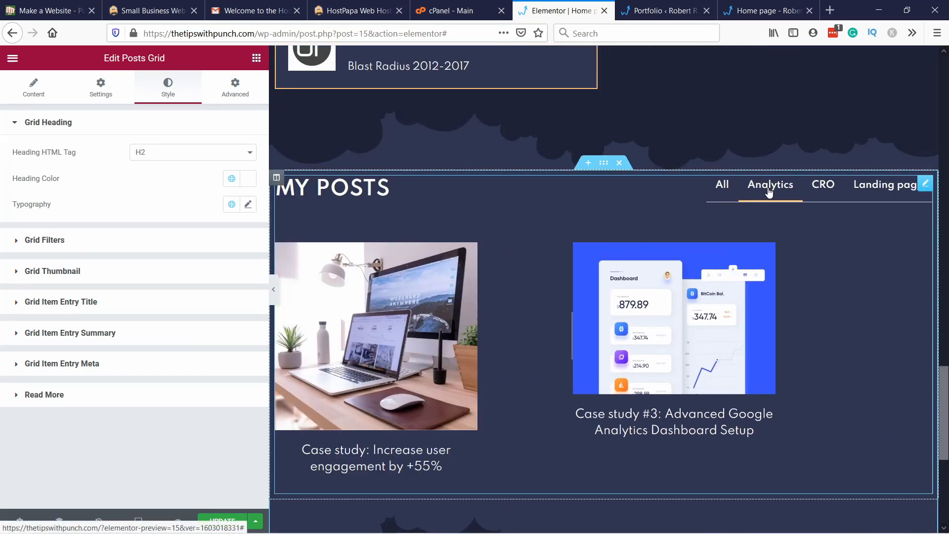
pyautogui.click(823, 188)
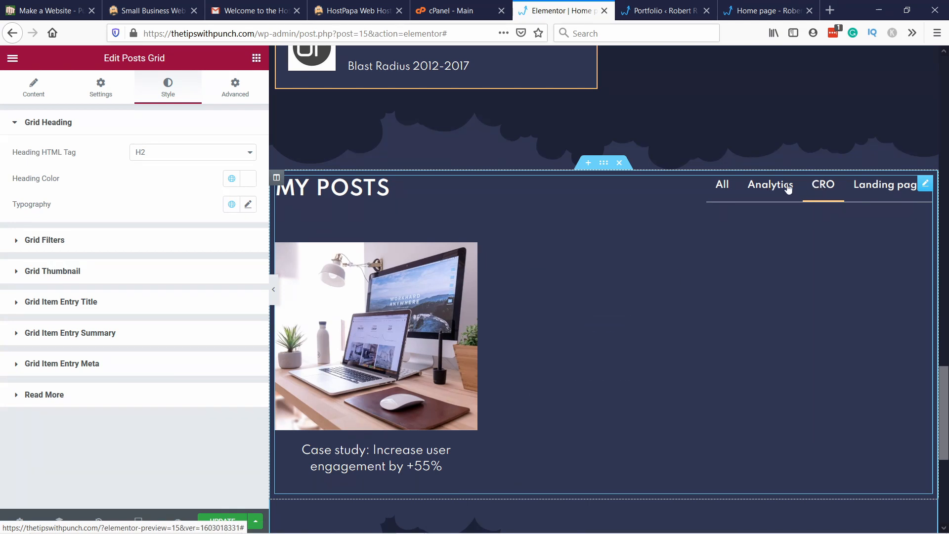
pyautogui.click(878, 188)
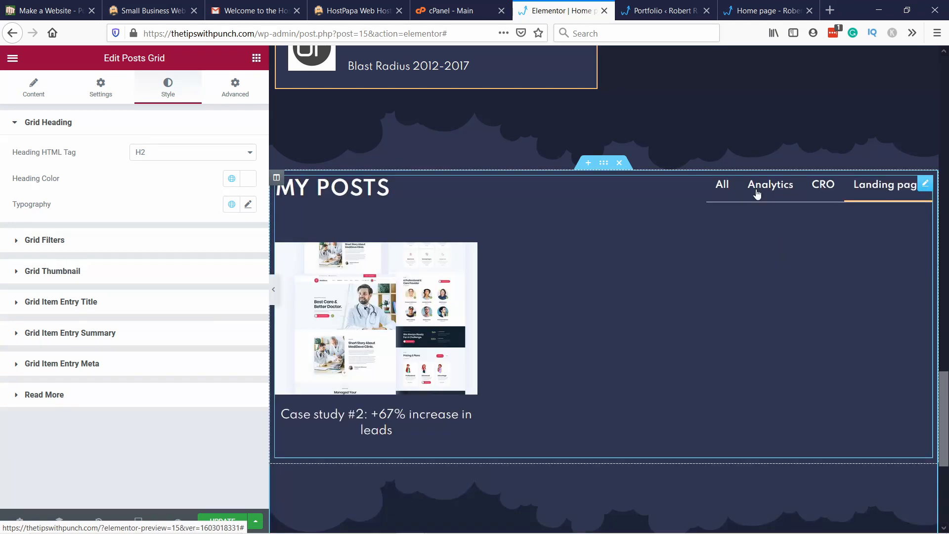
pyautogui.click(757, 193)
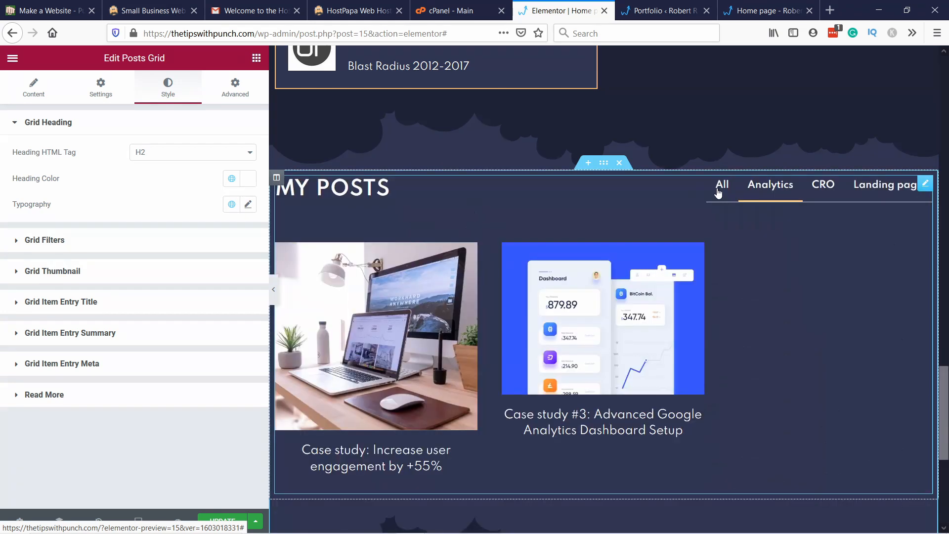
pyautogui.click(718, 192)
pyautogui.scroll(-3, 472, 262)
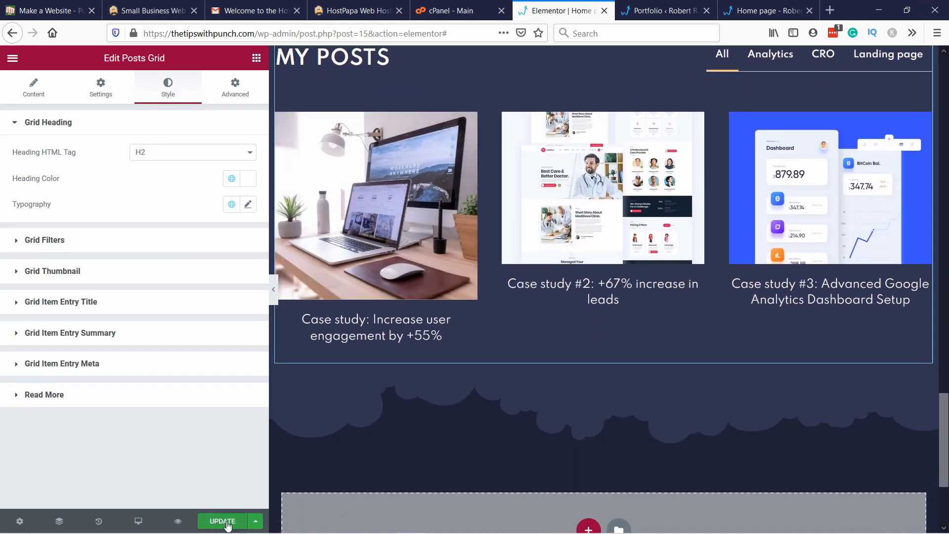
# Step: Save the page update and enable the read more link for the posts grid's items
pyautogui.click(227, 522)
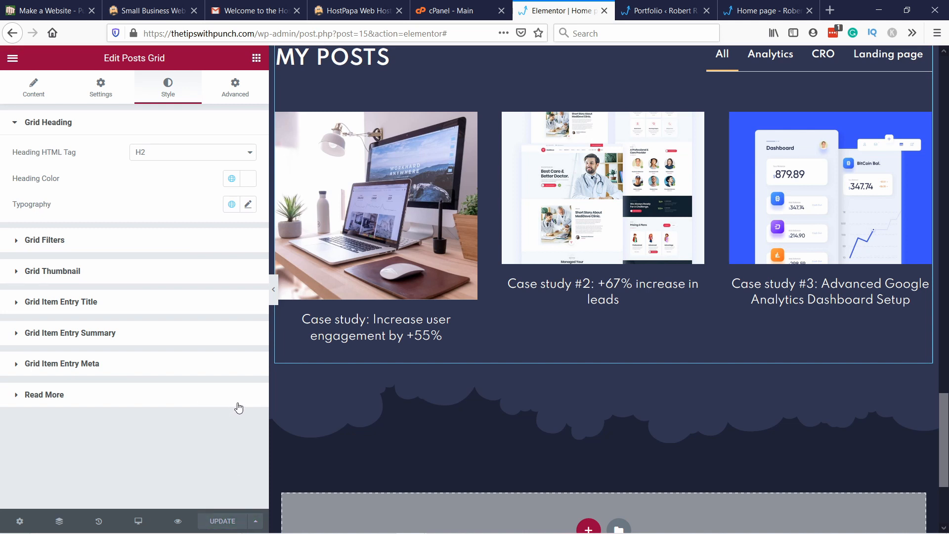
pyautogui.click(80, 394)
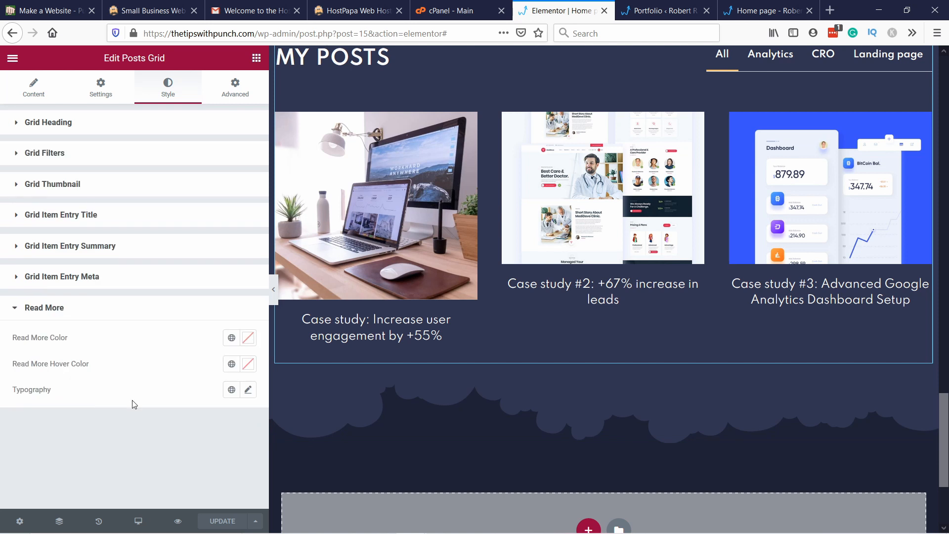
pyautogui.click(30, 94)
pyautogui.click(50, 487)
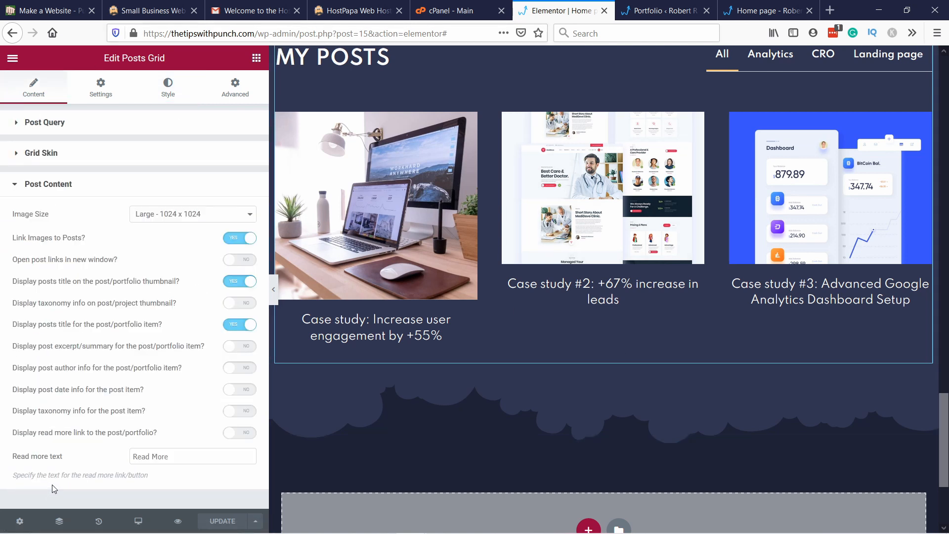
pyautogui.click(239, 434)
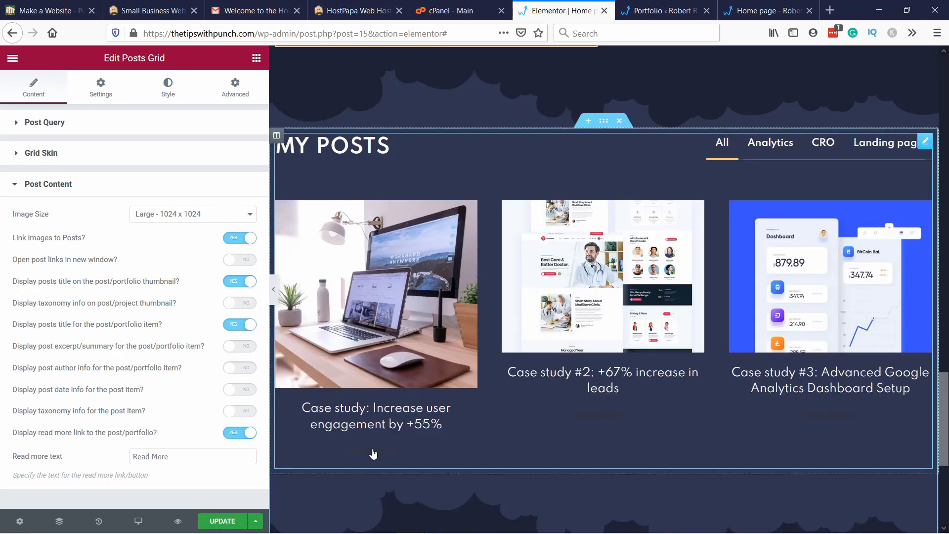
# Step: Try the global Primary color on the grid's read more links, and replace it with the global Accent color
pyautogui.click(173, 94)
pyautogui.click(44, 396)
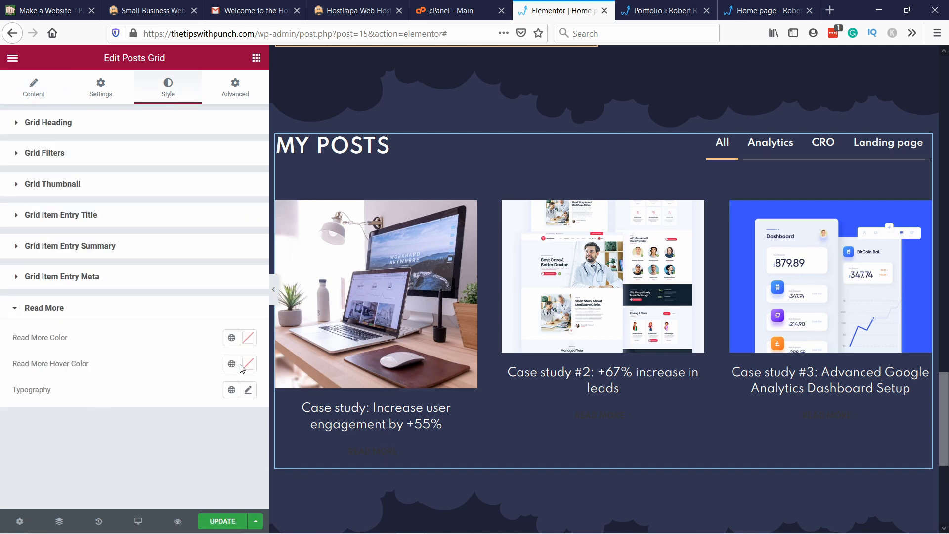
pyautogui.click(232, 337)
pyautogui.click(89, 396)
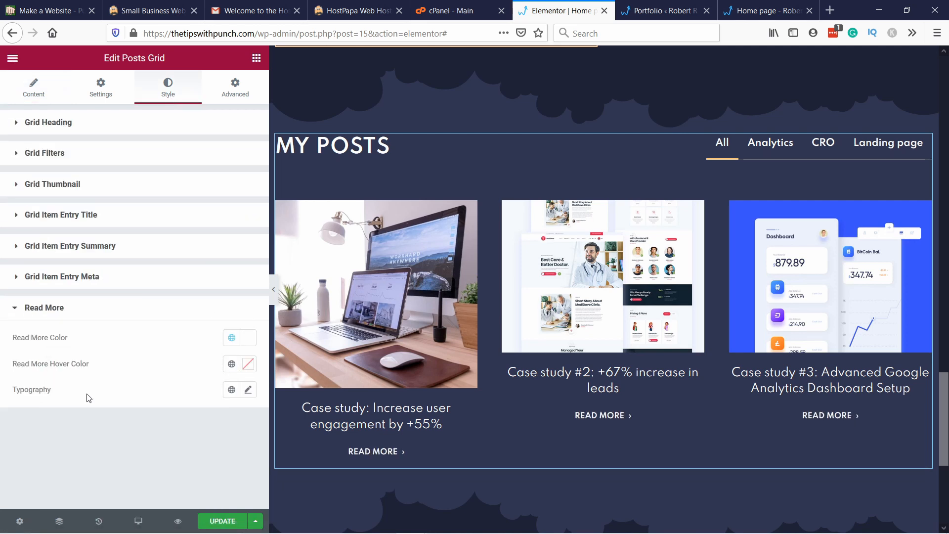
pyautogui.click(232, 338)
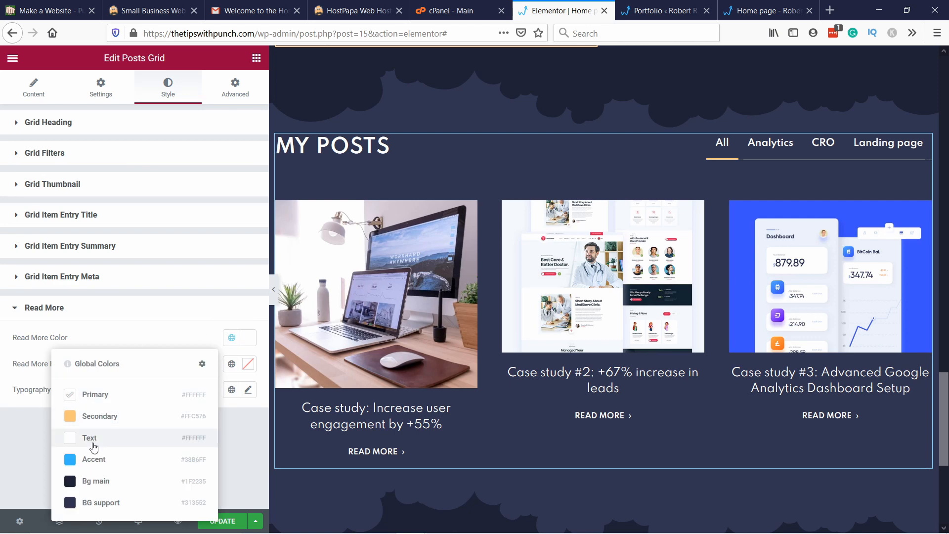
pyautogui.click(98, 462)
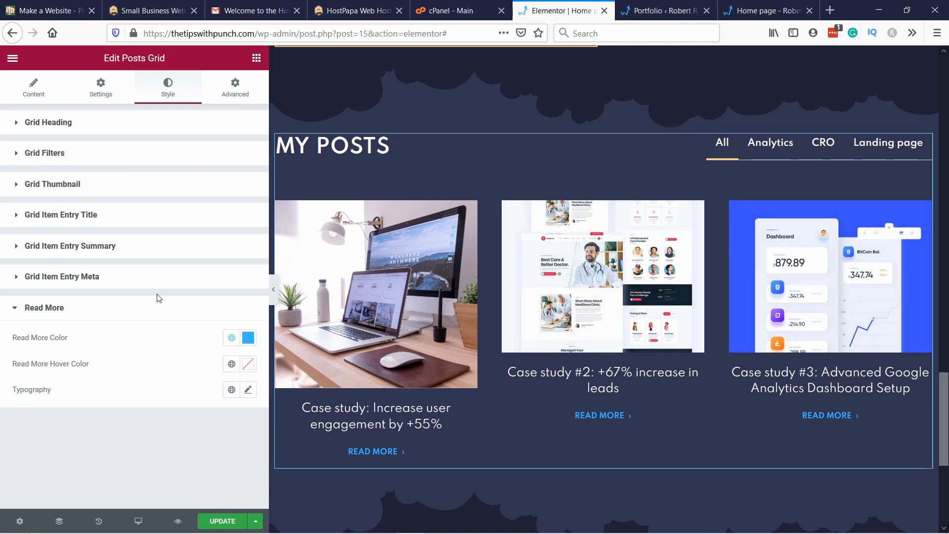
# Step: Replace the posts grid's heading text with "Case stuides"
pyautogui.click(121, 88)
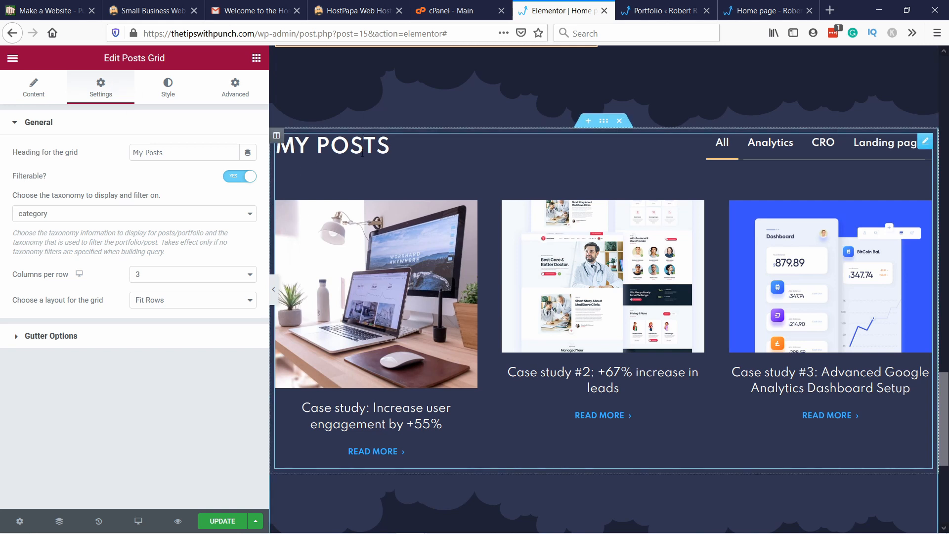
pyautogui.moveTo(177, 147); pyautogui.dragTo(64, 154)
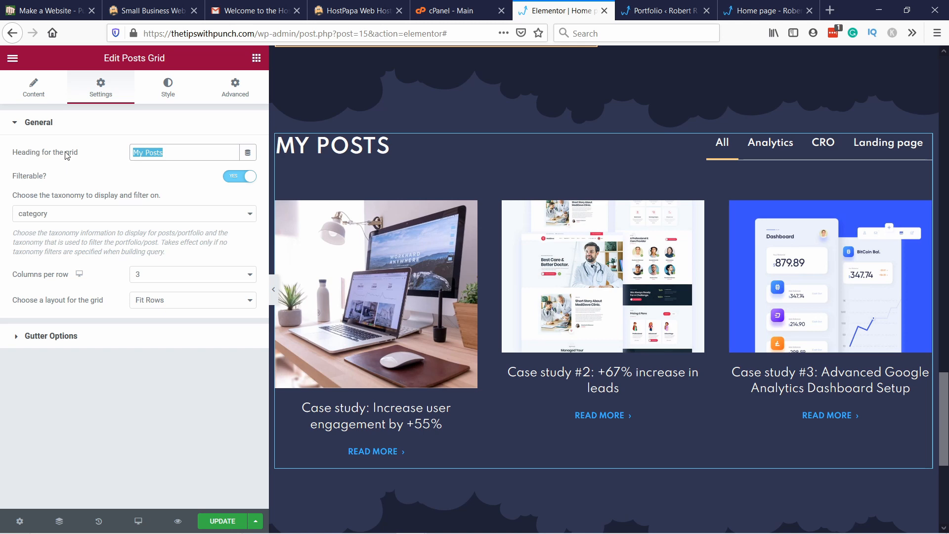
pyautogui.write('Case stu')
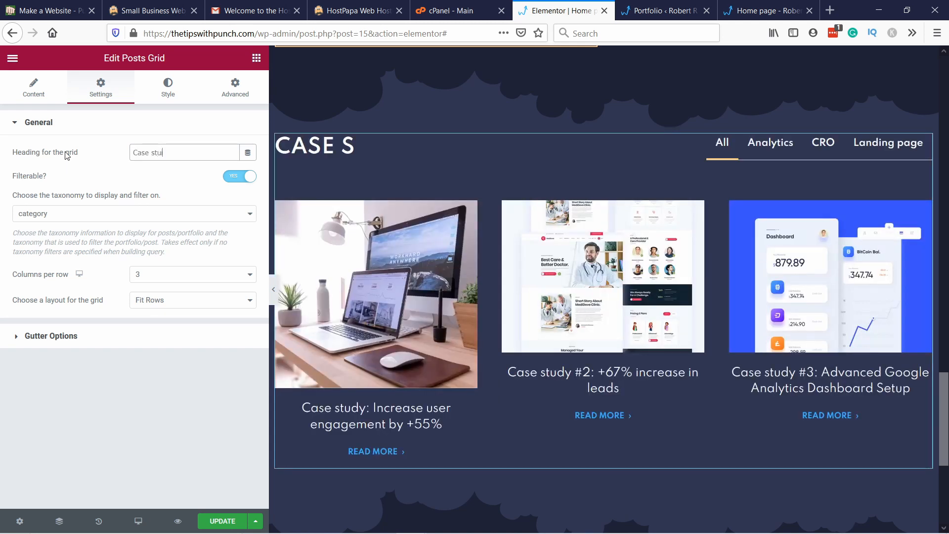
pyautogui.write('ides')
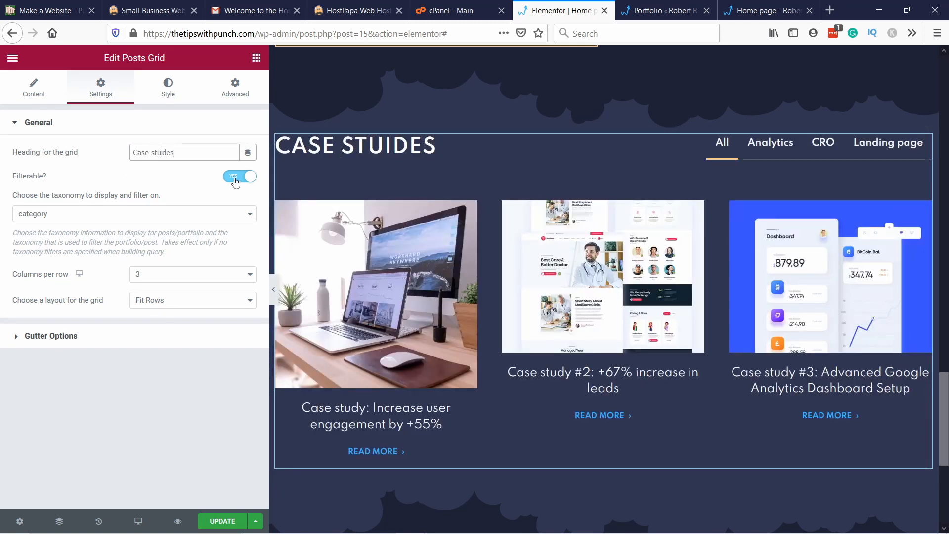
# Step: Turn the posts grid's filtering off and back on, and set its filter taxonomy to portfolio_category
pyautogui.click(235, 179)
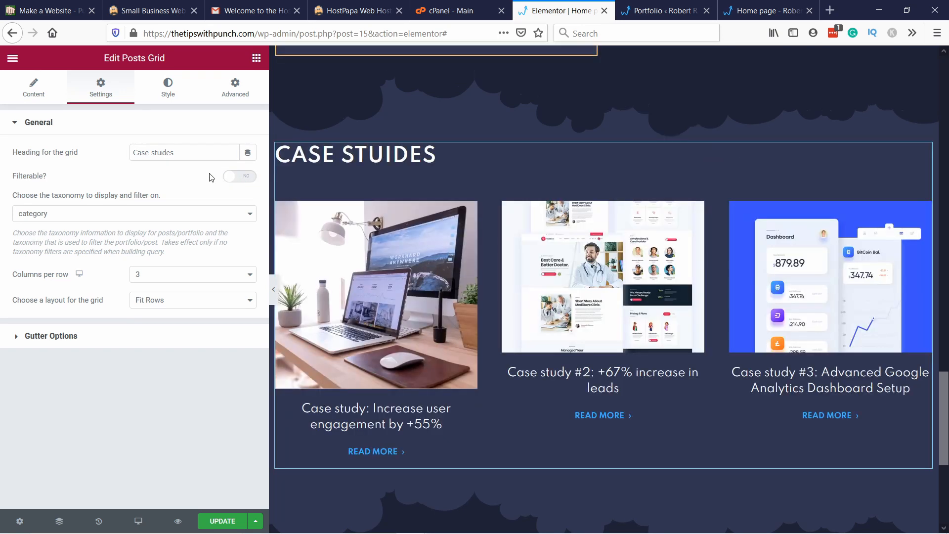
pyautogui.click(238, 179)
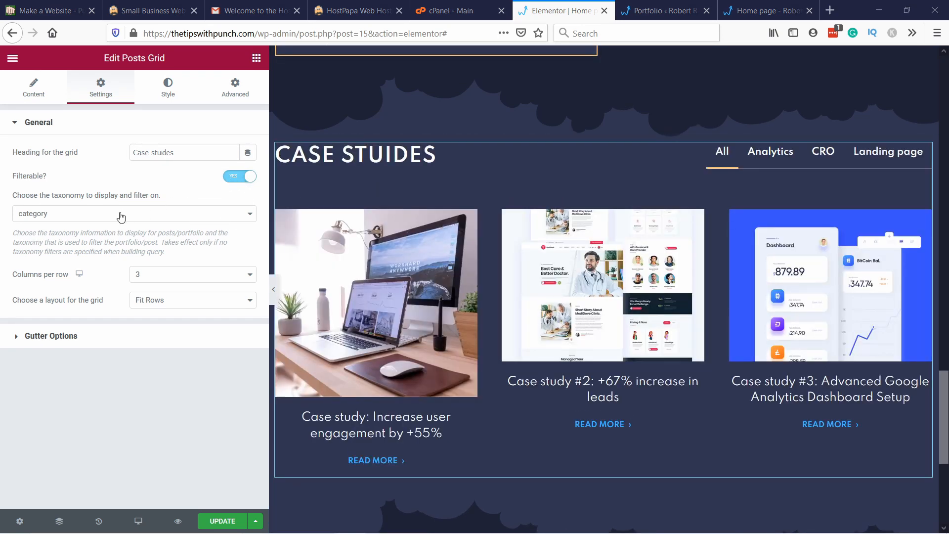
pyautogui.click(121, 217)
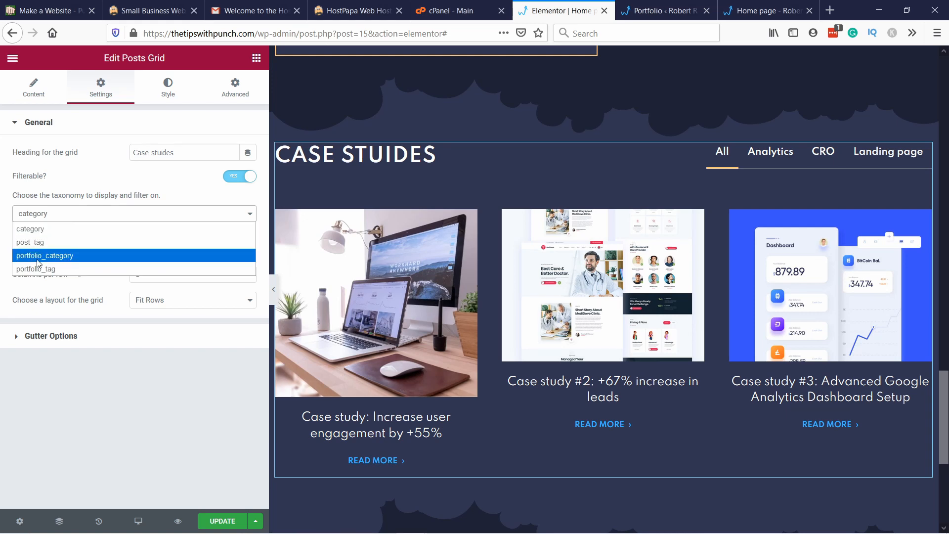
pyautogui.click(73, 261)
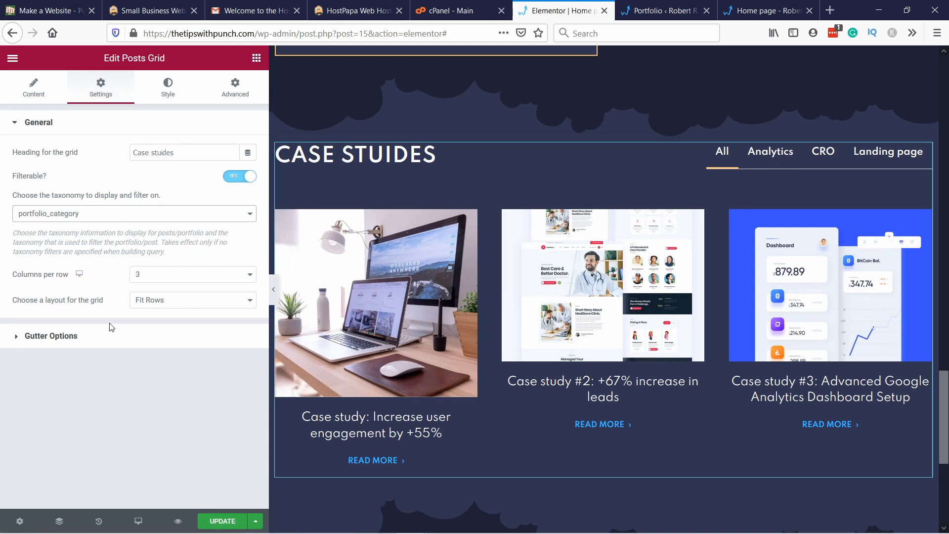
# Step: Set the posts grid's desktop gutter to 10 and save the page update
pyautogui.click(58, 343)
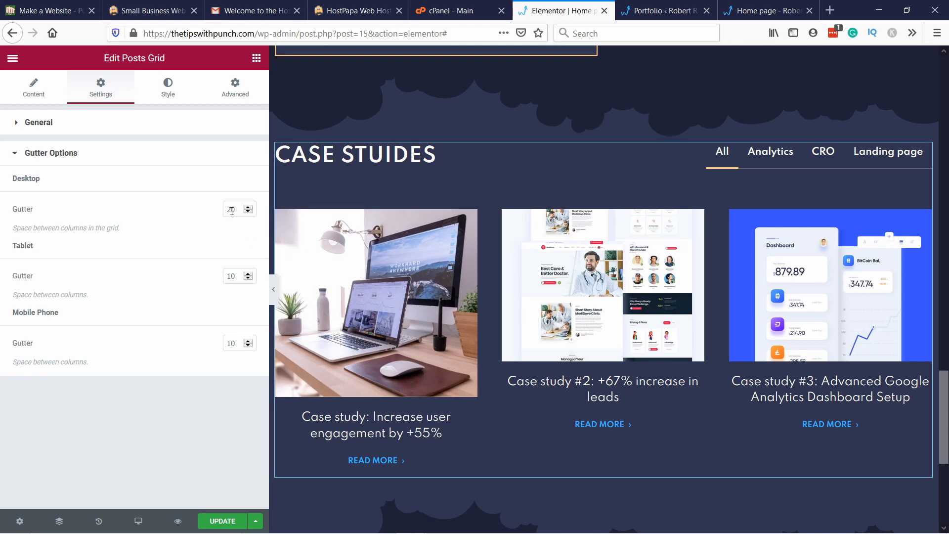
pyautogui.press('BackSpace')
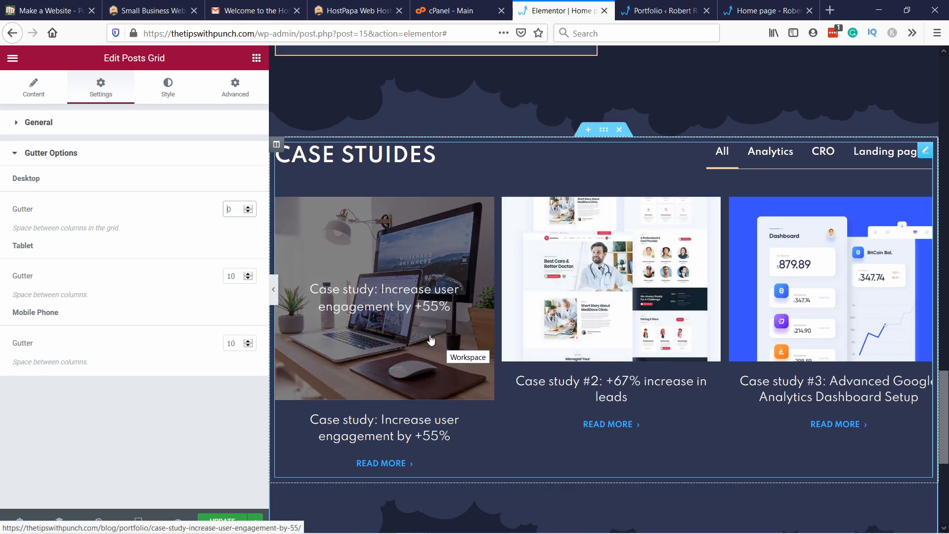
pyautogui.write('1')
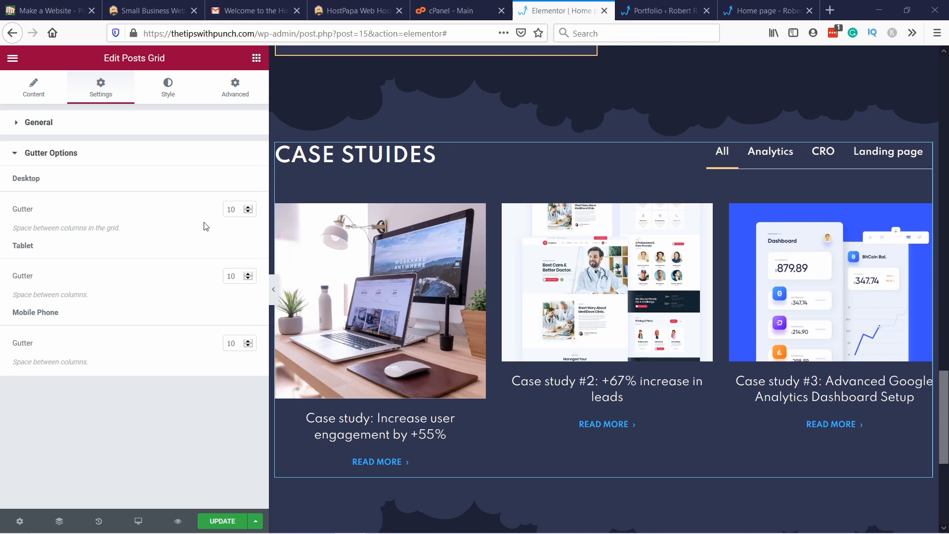
pyautogui.scroll(-3, 426, 461)
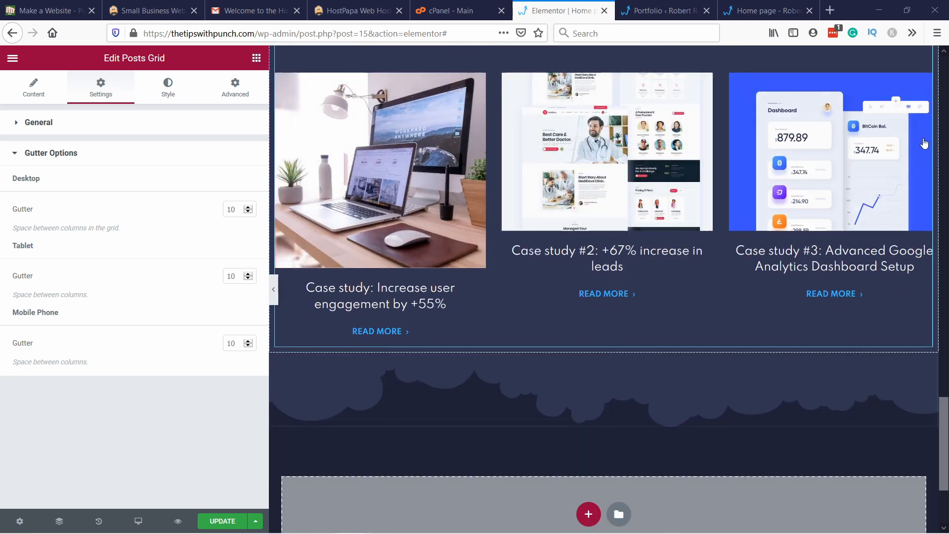
pyautogui.scroll(3, 691, 226)
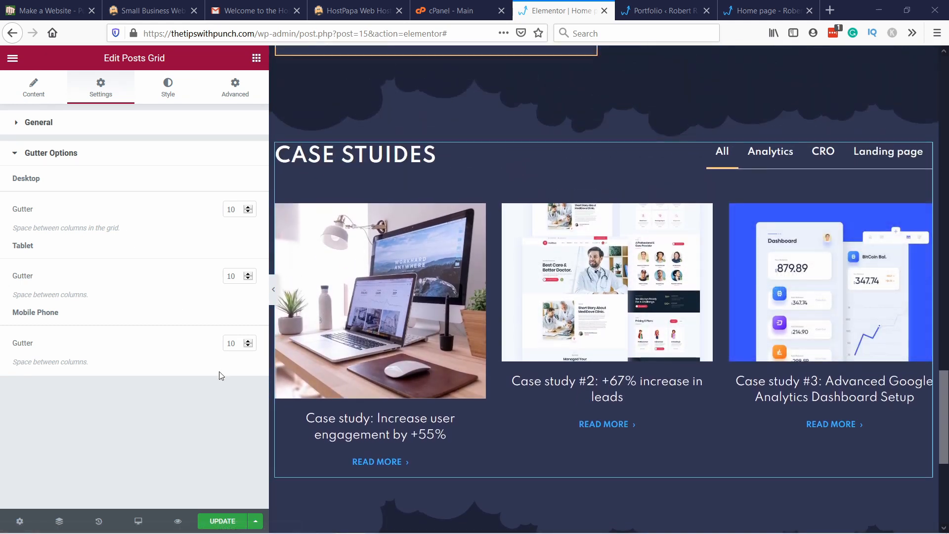
pyautogui.click(222, 521)
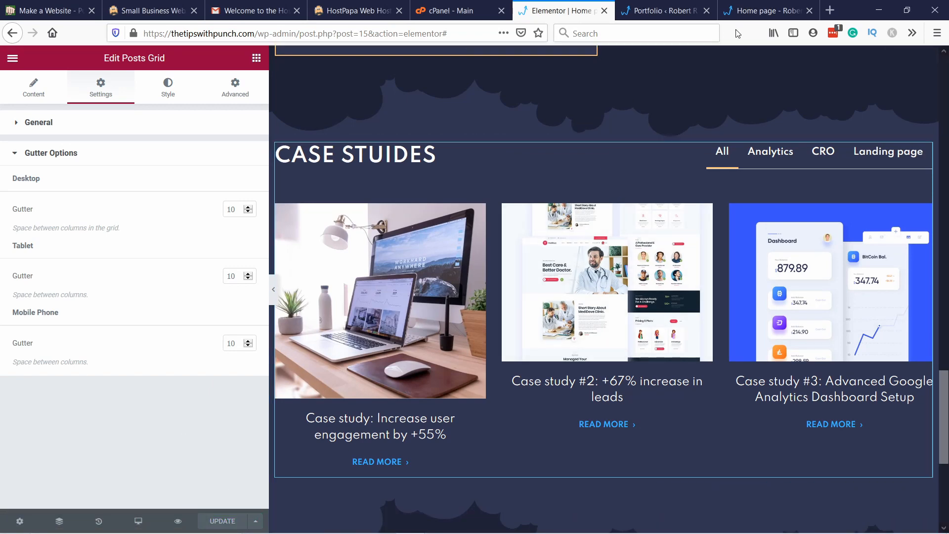
# Step: Reload the live home page and test the case studies grid's Analytics, CRO, Landing page and All filters
pyautogui.click(746, 9)
pyautogui.click(361, 33)
pyautogui.press('Return')
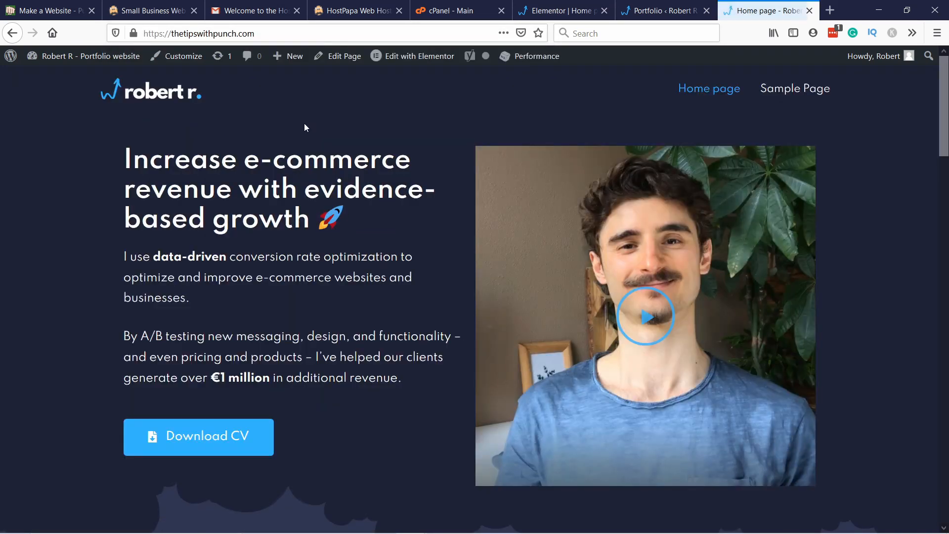
pyautogui.scroll(-15, 350, 145)
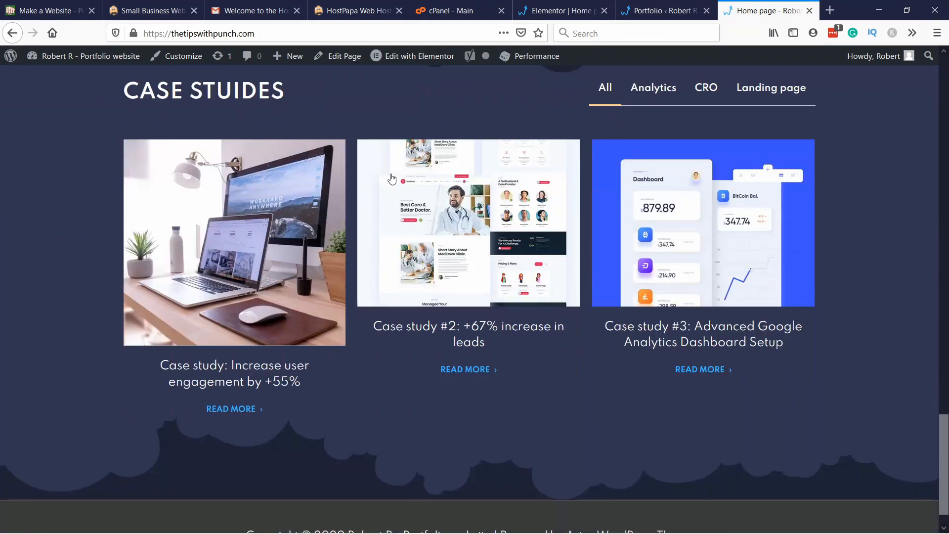
pyautogui.click(655, 89)
pyautogui.click(704, 88)
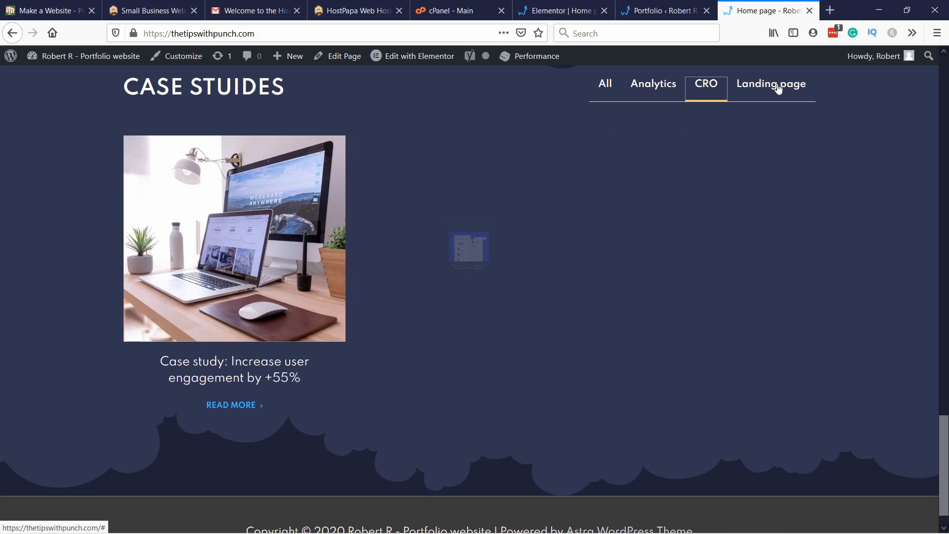
pyautogui.click(771, 89)
pyautogui.click(607, 92)
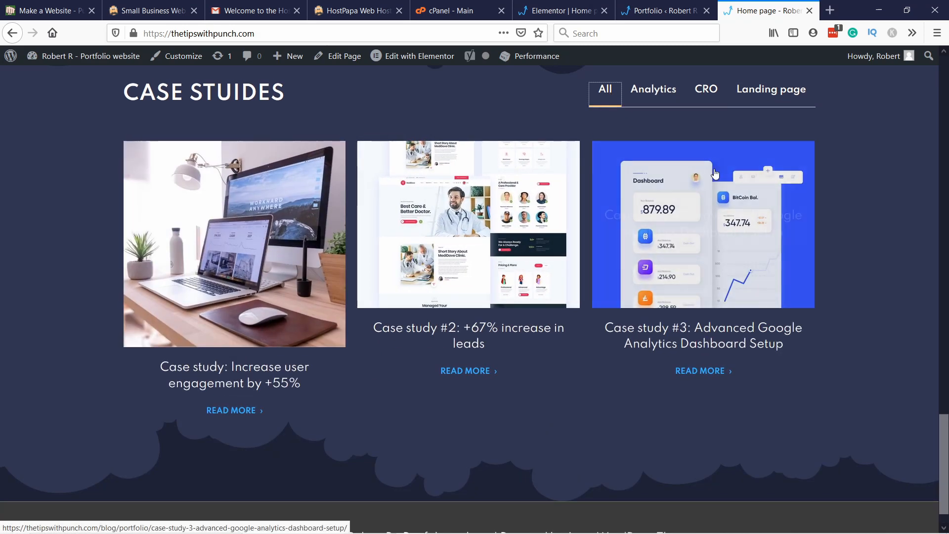
# Step: Open the +55% user engagement case study, review its page, go to the following portfolio item, and return to the home page
pyautogui.click(242, 240)
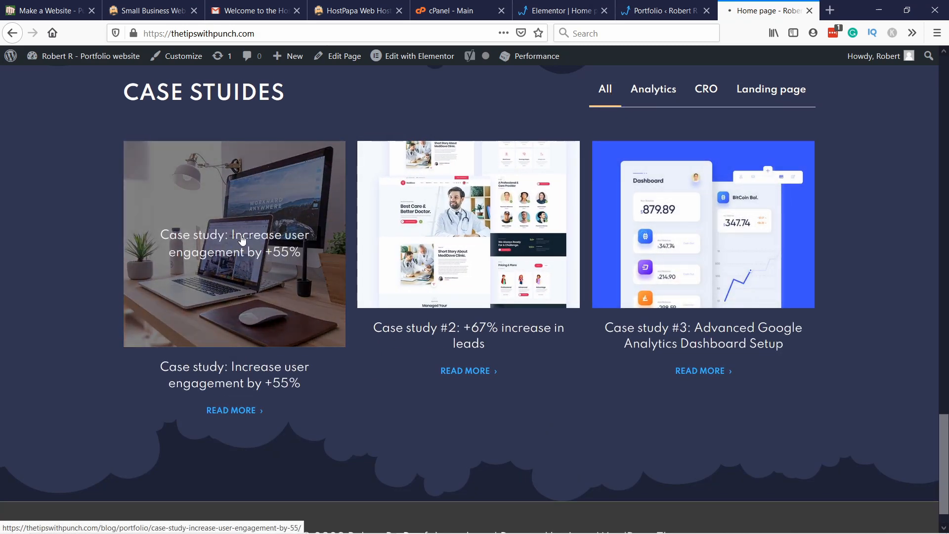
pyautogui.scroll(-4, 723, 258)
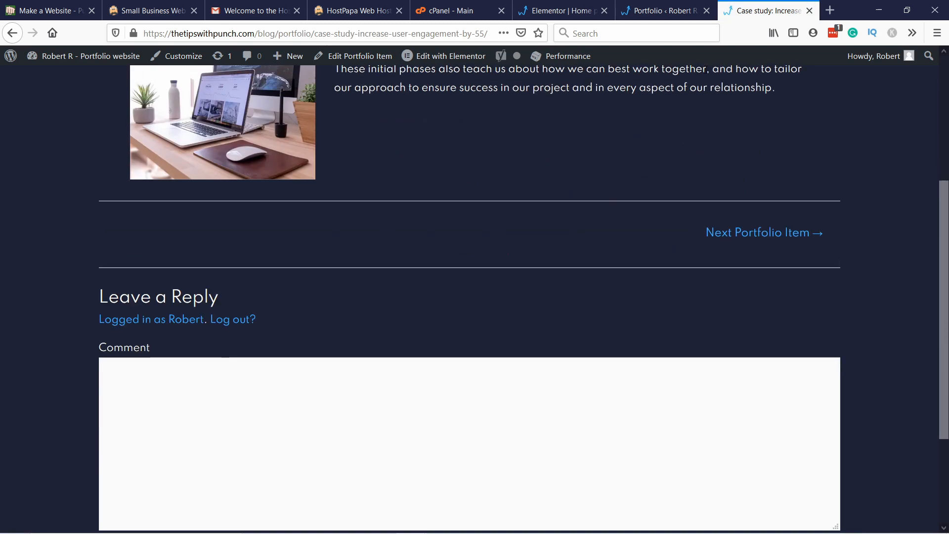
pyautogui.scroll(4, 437, 170)
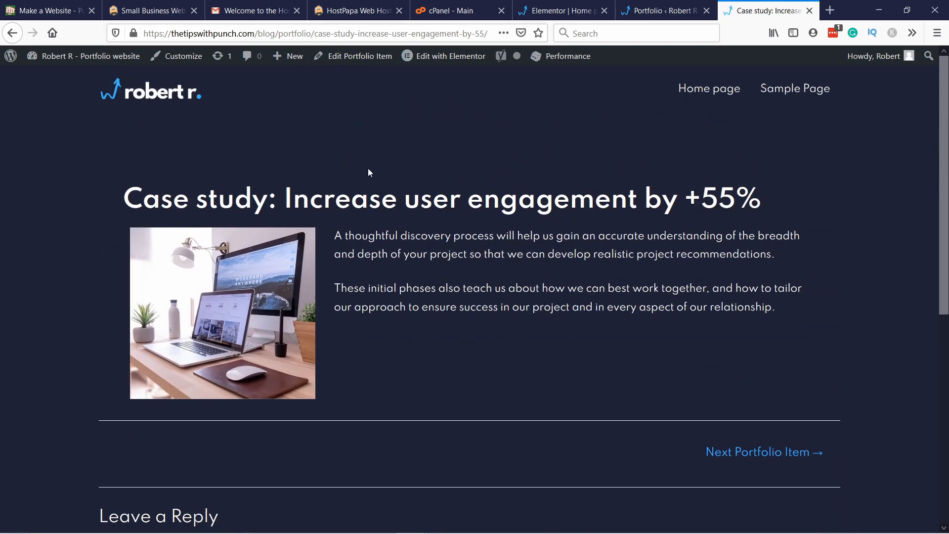
pyautogui.scroll(-3, 391, 183)
pyautogui.scroll(3, 412, 211)
pyautogui.click(753, 455)
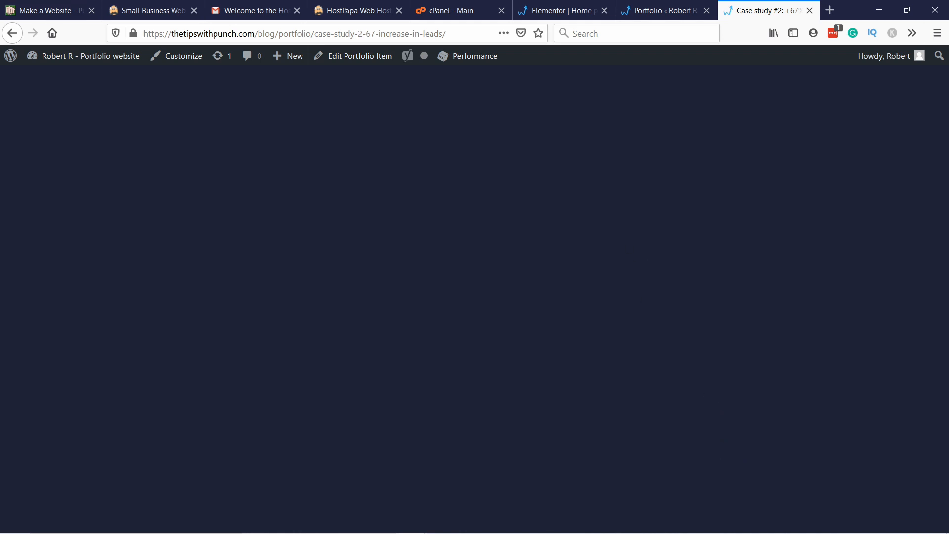
pyautogui.click(13, 33)
pyautogui.click(13, 34)
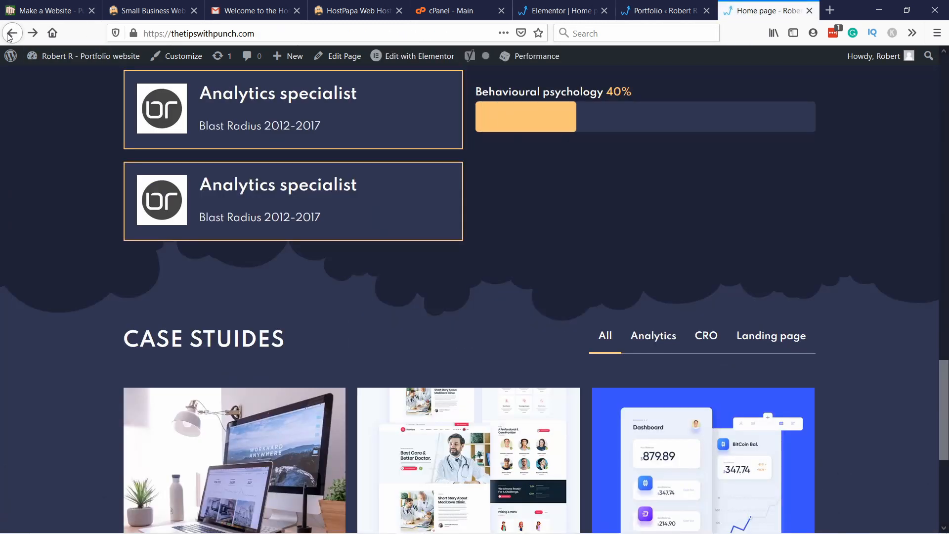
pyautogui.scroll(1, 597, 292)
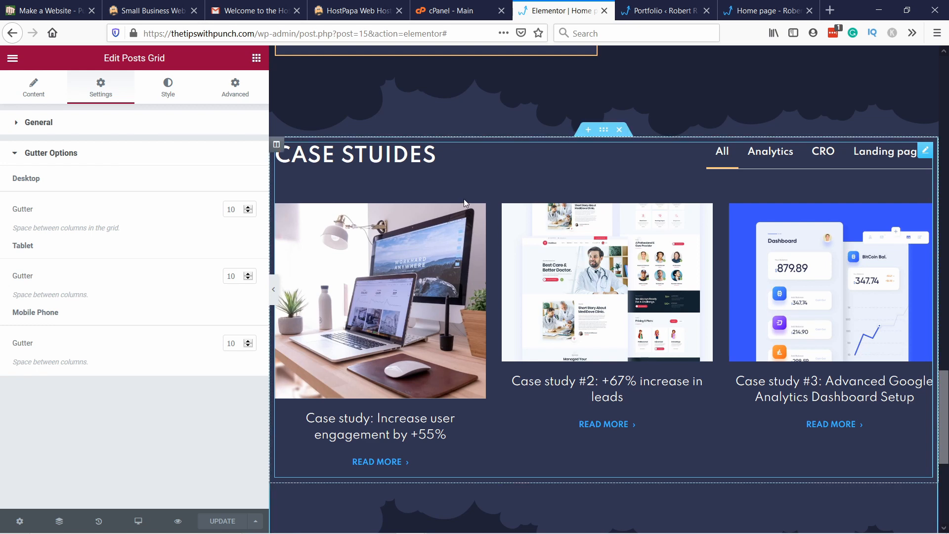
# Step: Switch back to the Elementor editor and review the Education and Experience section, the case studies grid and the empty area below
pyautogui.scroll(-4, 464, 199)
pyautogui.scroll(-2, 470, 374)
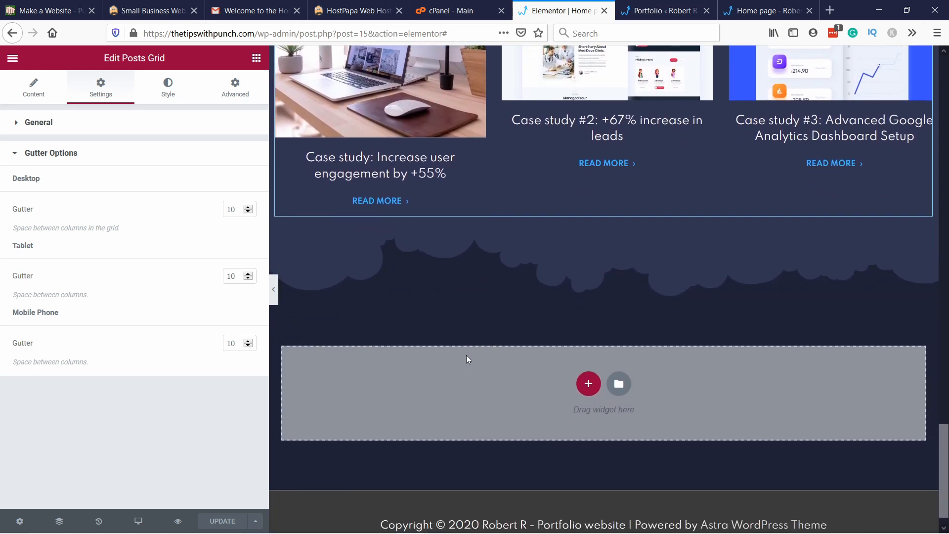
pyautogui.scroll(15, 467, 361)
pyautogui.scroll(4, 468, 347)
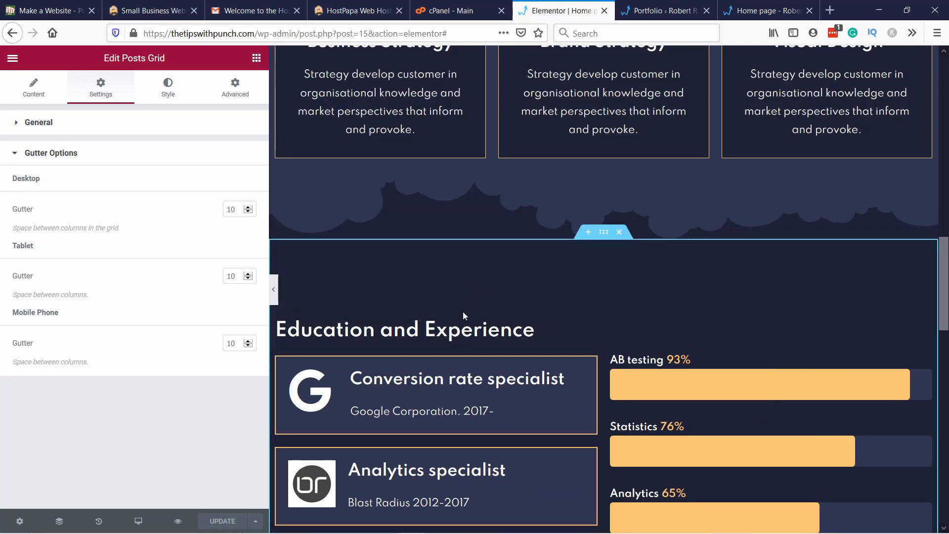
pyautogui.scroll(-7, 462, 311)
pyautogui.scroll(-1, 467, 288)
pyautogui.scroll(9, 471, 280)
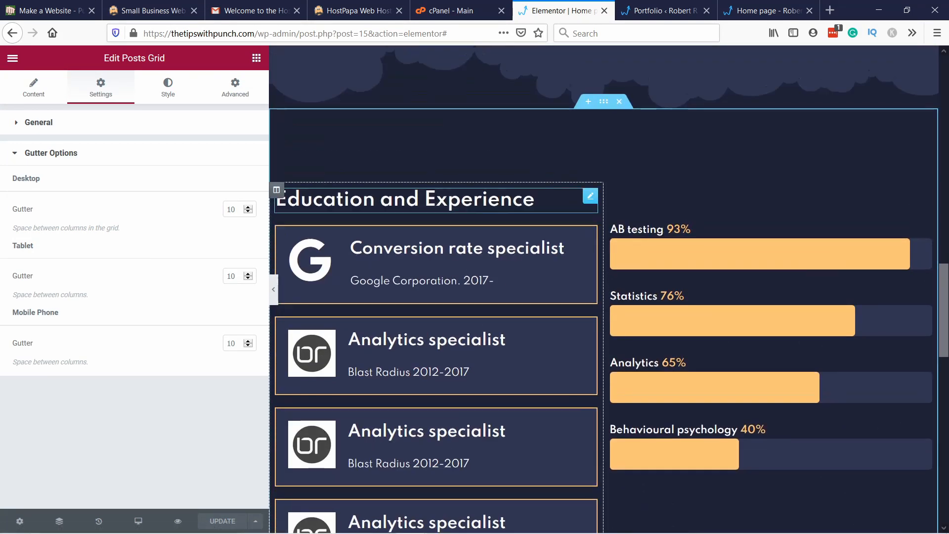
pyautogui.scroll(-13, 349, 270)
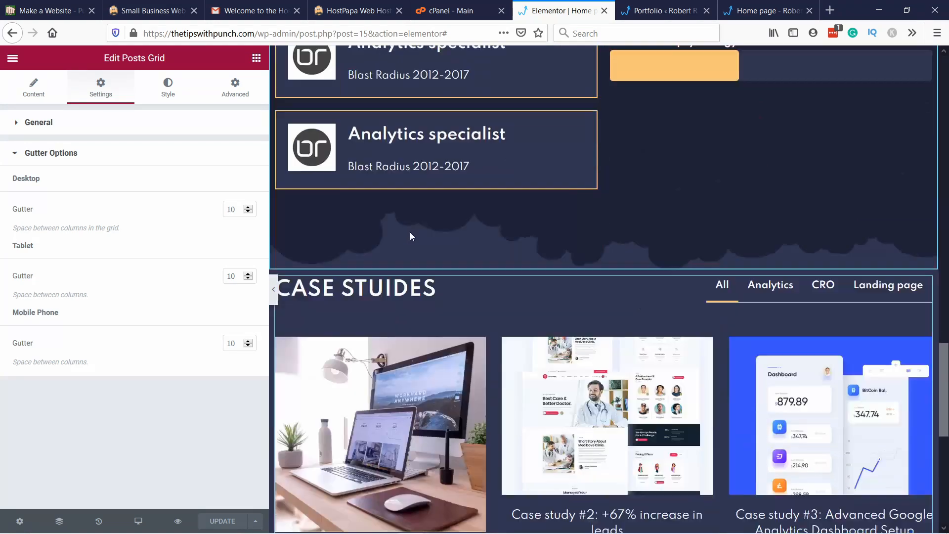
pyautogui.scroll(3, 503, 105)
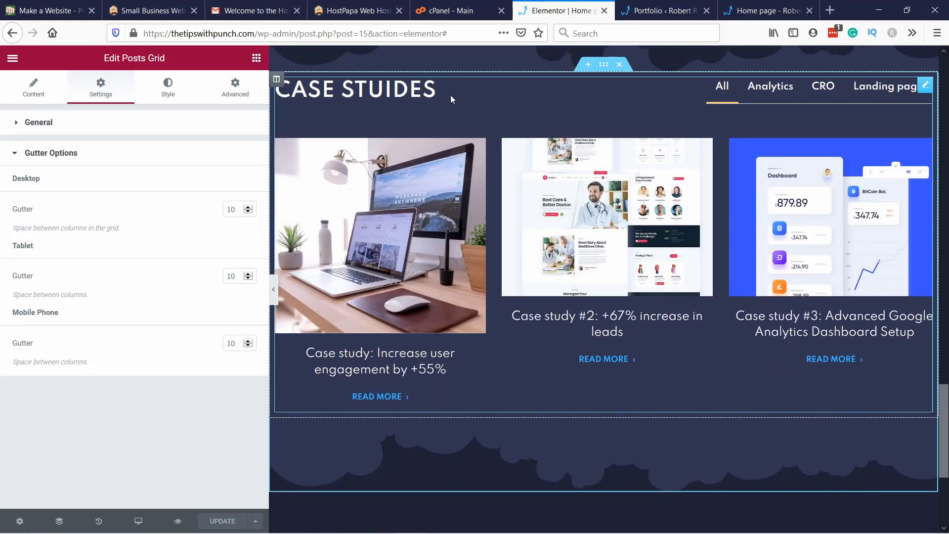
# Step: Duplicate the Education and Experience section and move the copy below the case studies section
pyautogui.scroll(14, 424, 340)
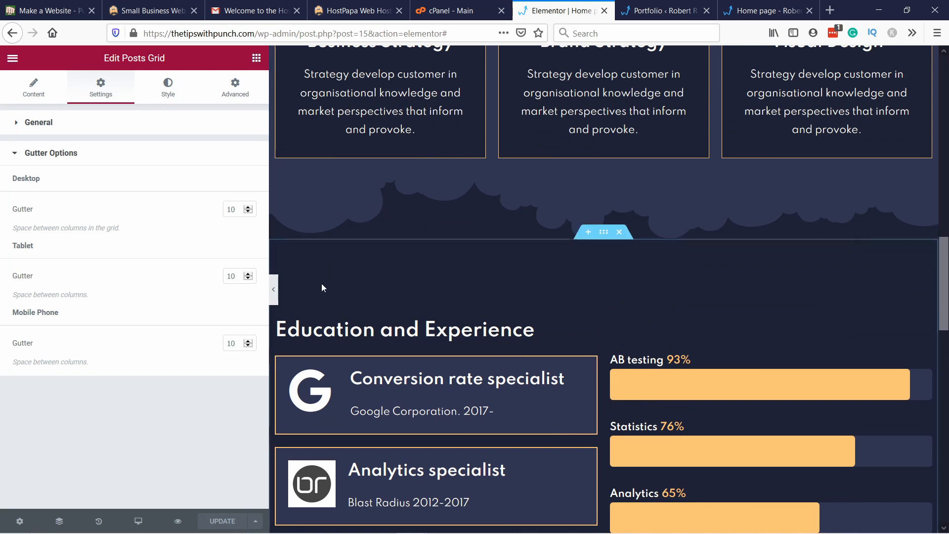
pyautogui.rightClick(322, 273)
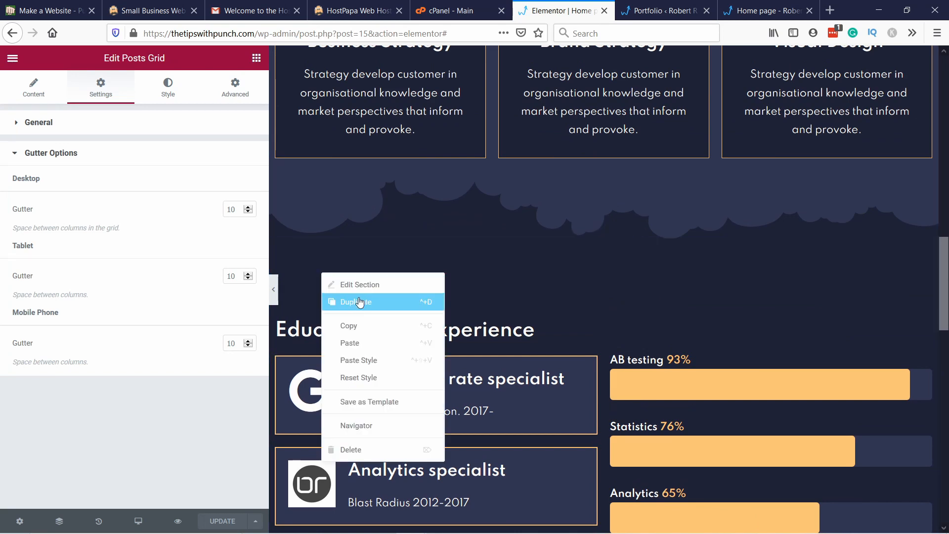
pyautogui.click(360, 302)
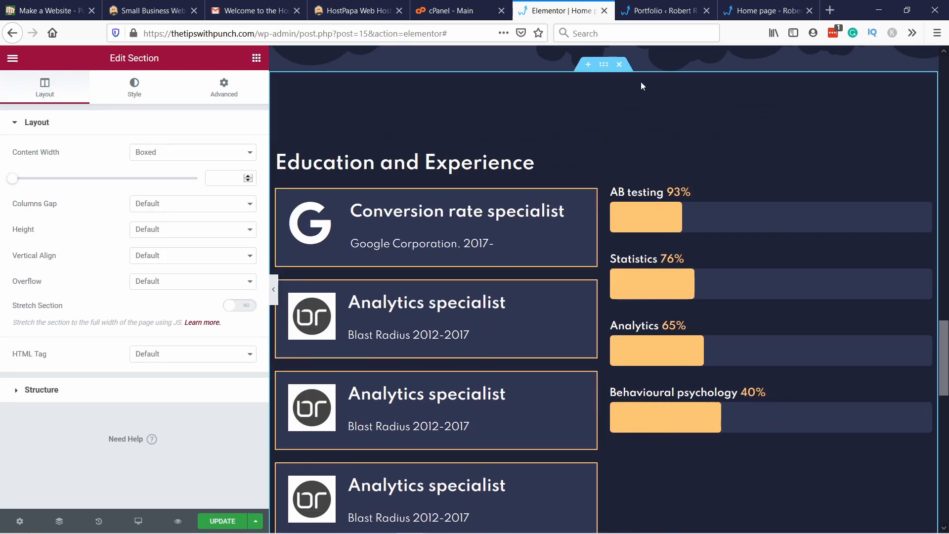
pyautogui.moveTo(604, 65); pyautogui.dragTo(538, 270)
pyautogui.scroll(-4, 484, 298)
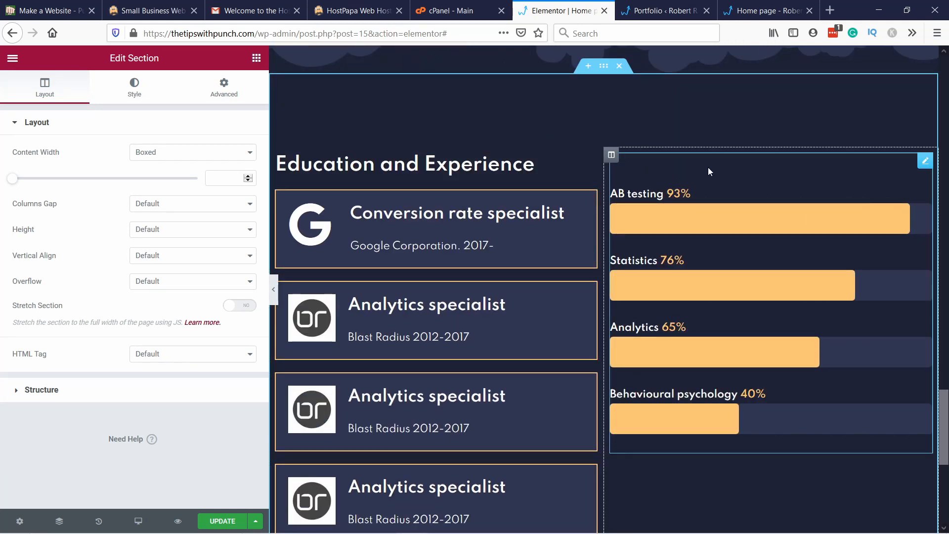
# Step: Delete both filled columns from the duplicated section below the case studies
pyautogui.rightClick(542, 151)
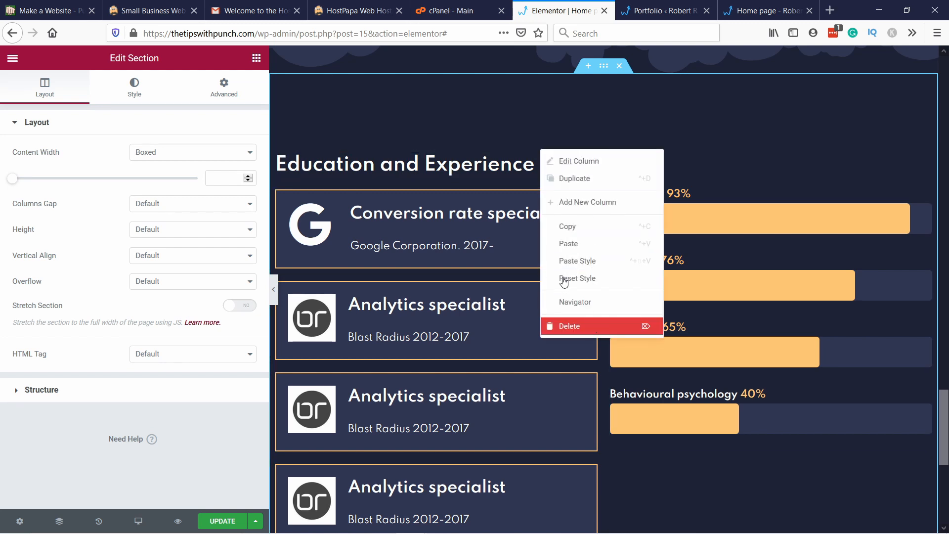
pyautogui.click(569, 326)
pyautogui.rightClick(277, 178)
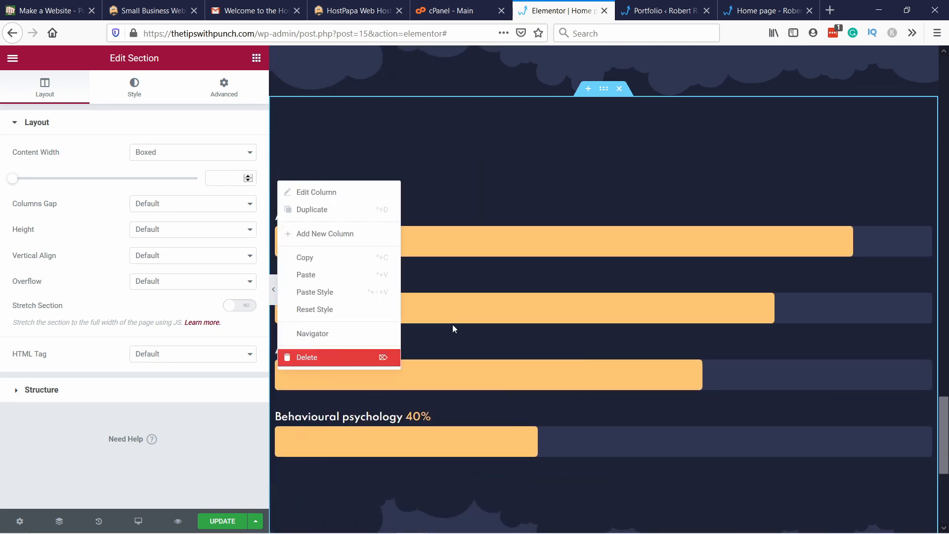
pyautogui.click(299, 356)
pyautogui.scroll(2, 426, 216)
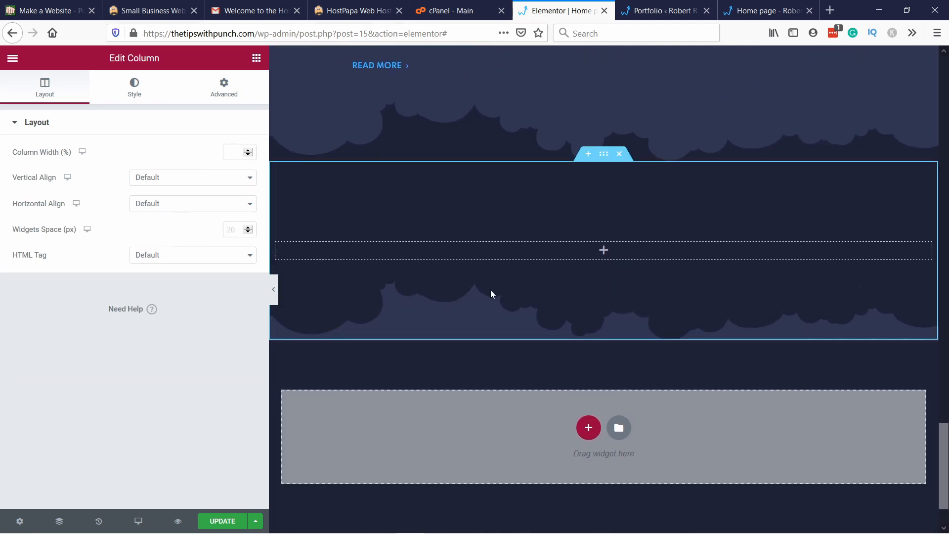
# Step: Switch to the WordPress admin and open the Instagram Feed plugin's settings
pyautogui.click(654, 12)
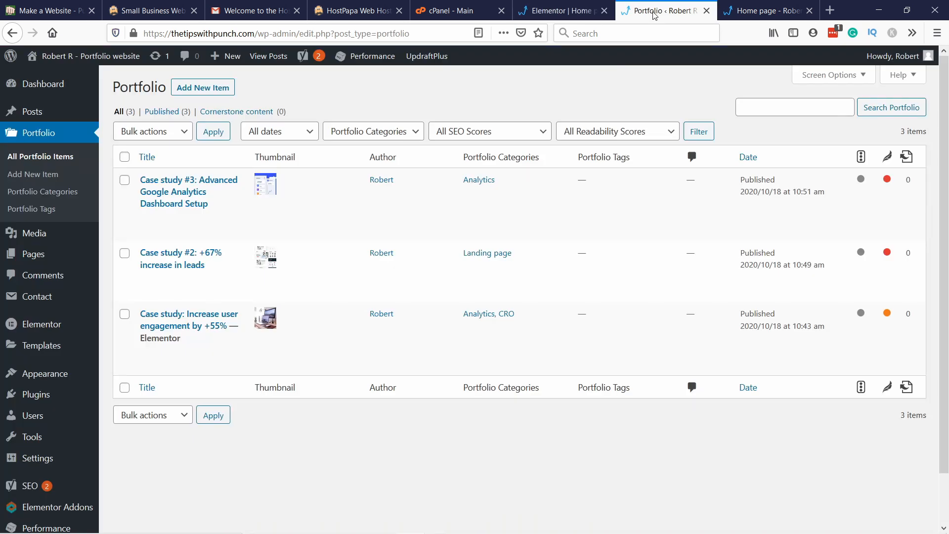
pyautogui.scroll(-1, 72, 385)
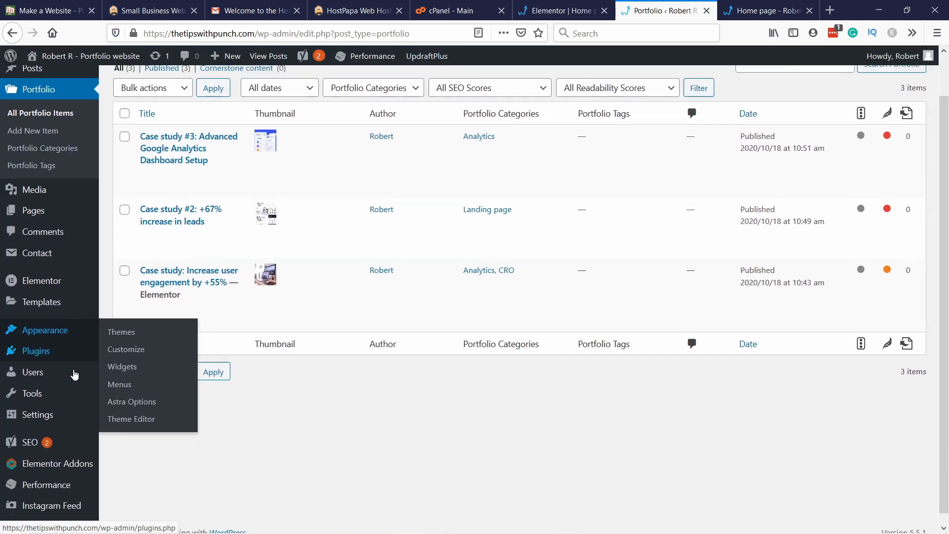
pyautogui.moveTo(63, 497)
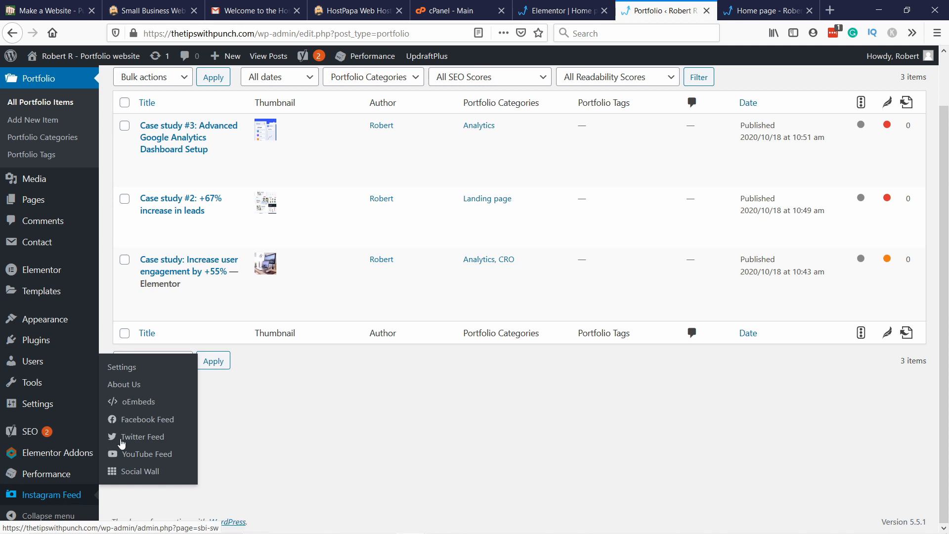
pyautogui.click(132, 371)
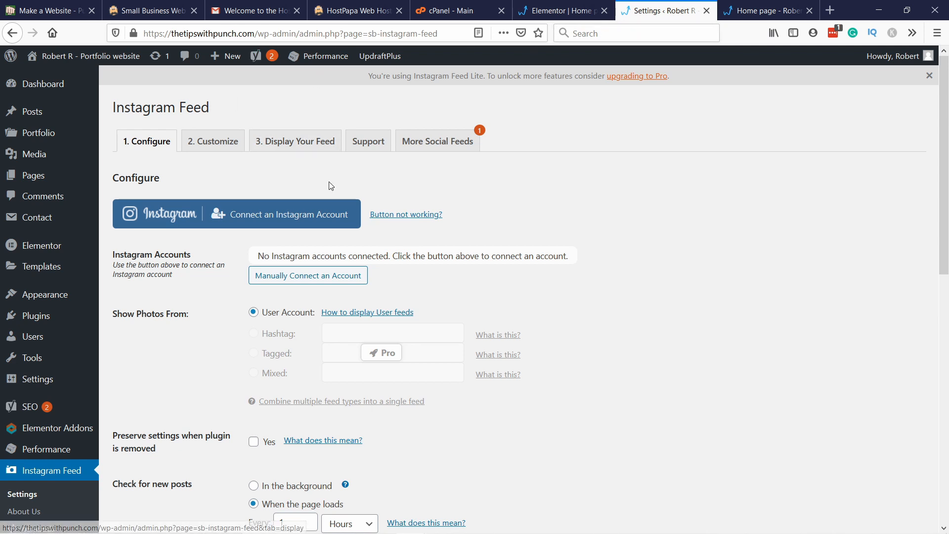
# Step: Connect a Personal Instagram profile to the feed plugin, saving the login info and continuing with the previous authorization settings
pyautogui.click(272, 219)
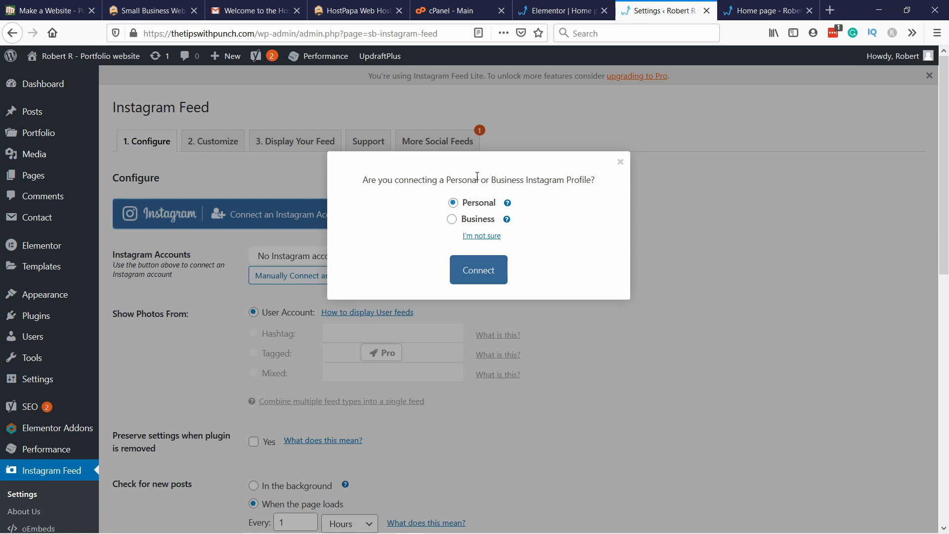
pyautogui.click(457, 270)
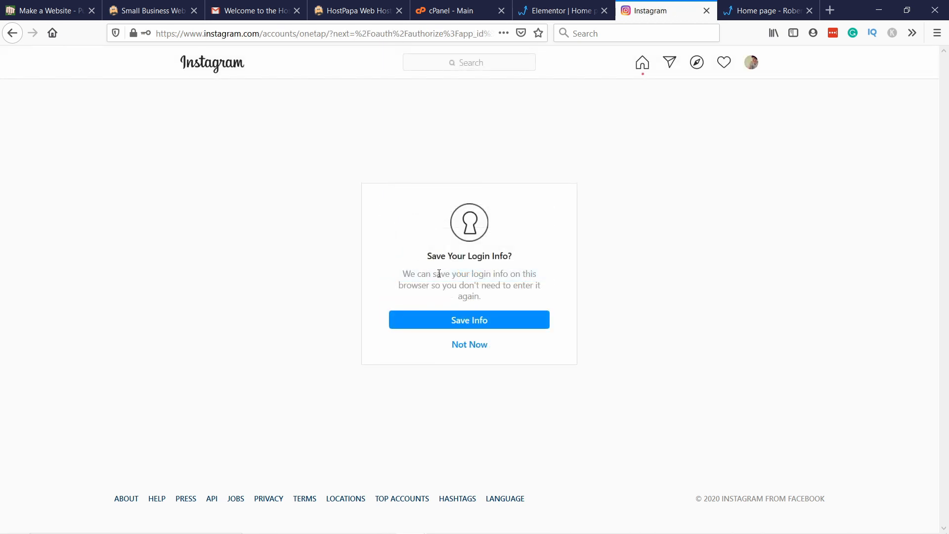
pyautogui.click(454, 322)
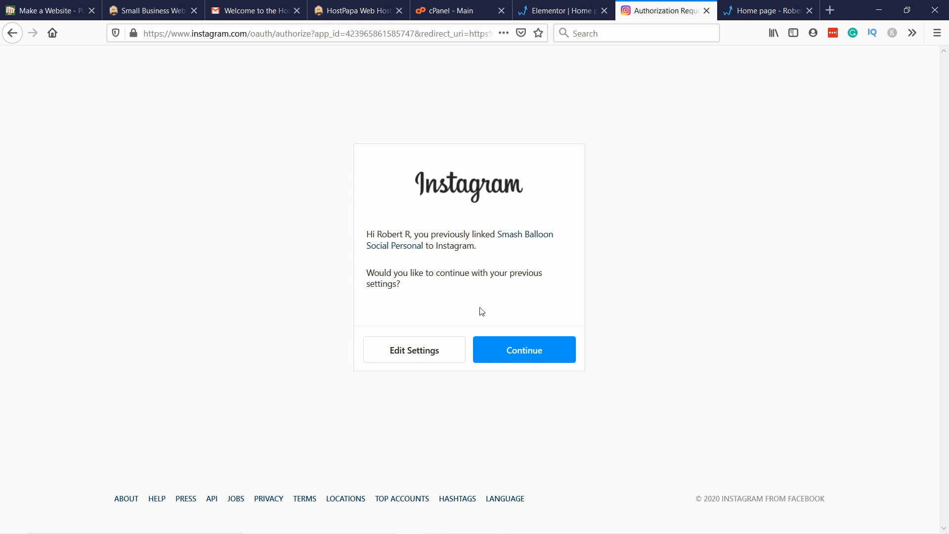
pyautogui.click(528, 352)
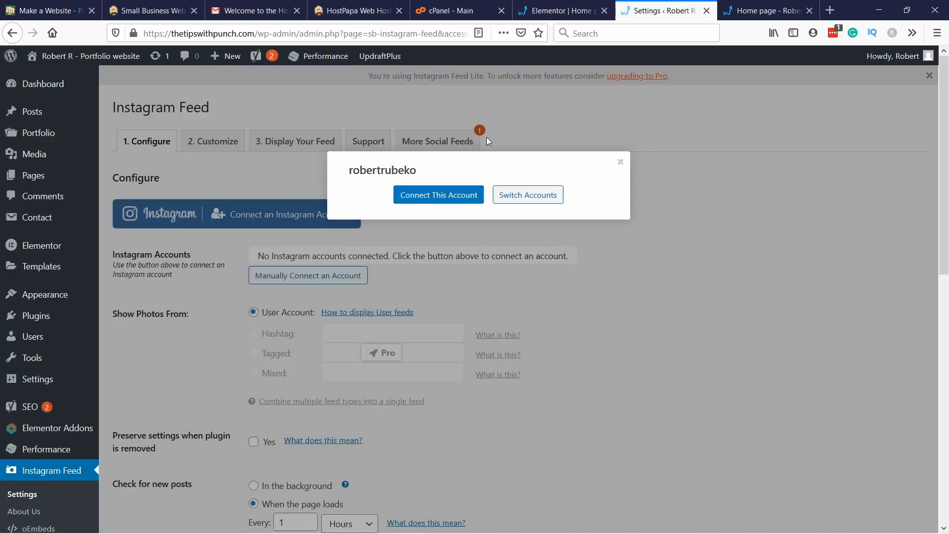
pyautogui.click(433, 200)
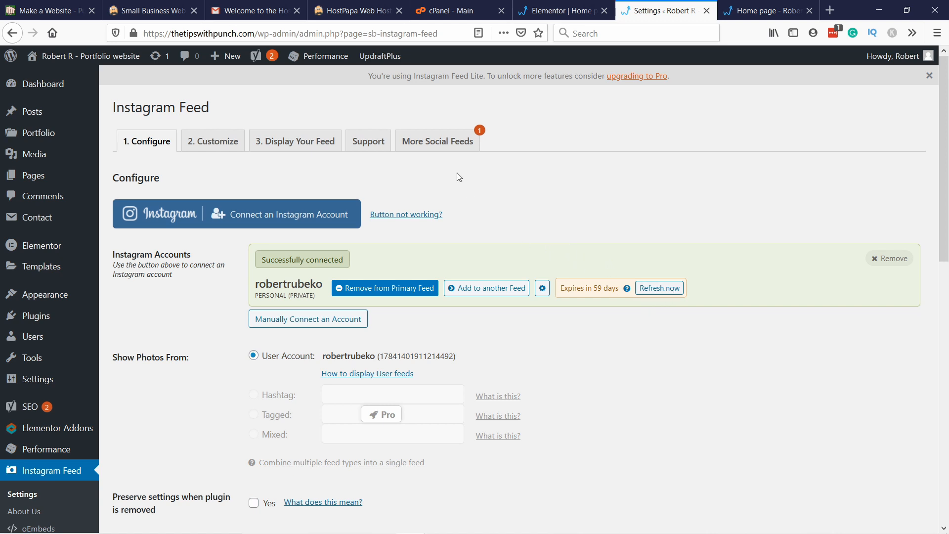
# Step: In the feed's customization settings, set the number of photos to 9 and the number of columns to 3
pyautogui.click(209, 143)
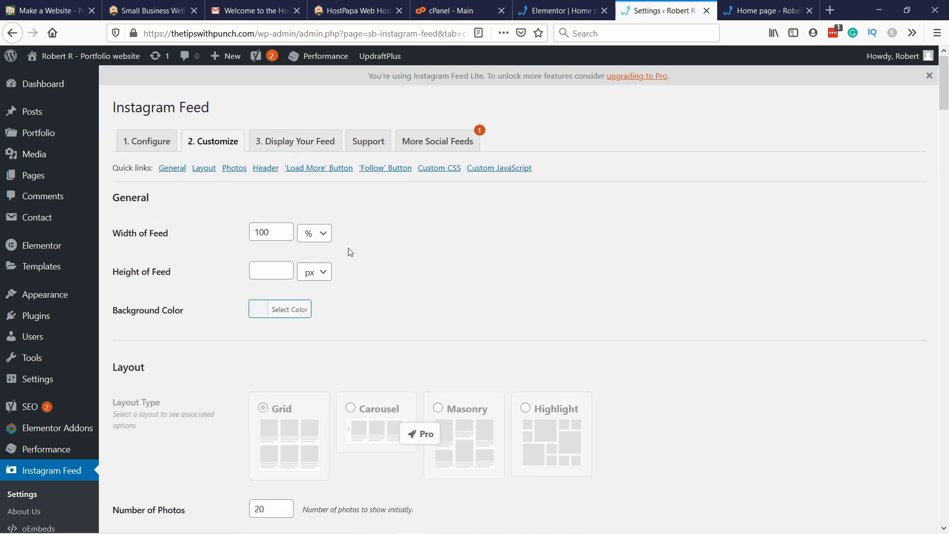
pyautogui.scroll(-7, 409, 240)
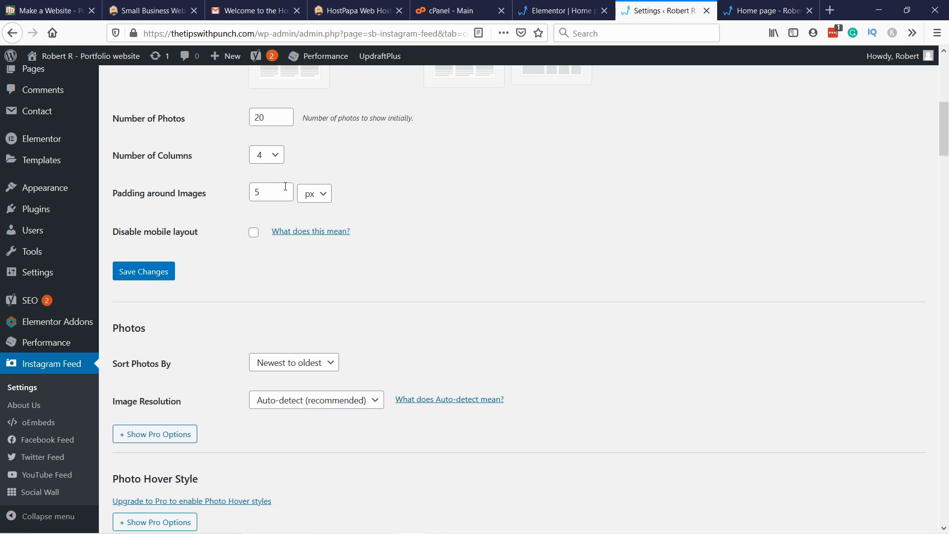
pyautogui.scroll(1, 284, 169)
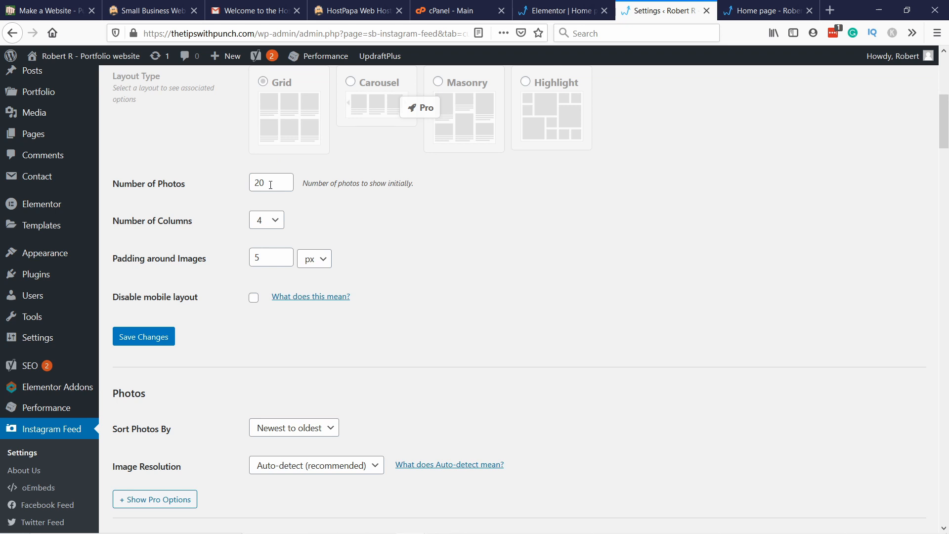
pyautogui.moveTo(273, 184); pyautogui.dragTo(255, 182)
pyautogui.write('9')
pyautogui.click(275, 220)
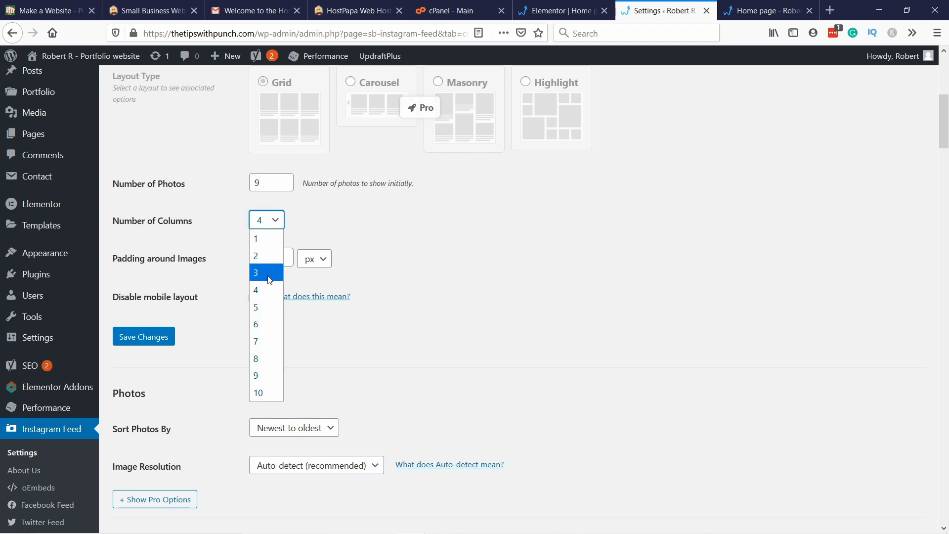
pyautogui.click(263, 272)
pyautogui.click(324, 242)
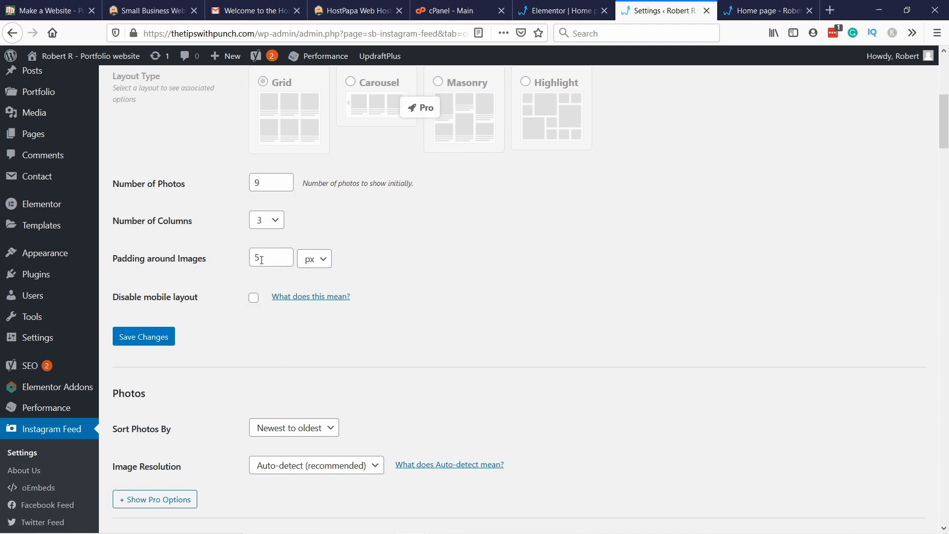
# Step: Set the padding around images to 10 px and save the feed layout changes
pyautogui.moveTo(262, 260); pyautogui.dragTo(228, 261)
pyautogui.write('10')
pyautogui.click(440, 271)
pyautogui.click(154, 341)
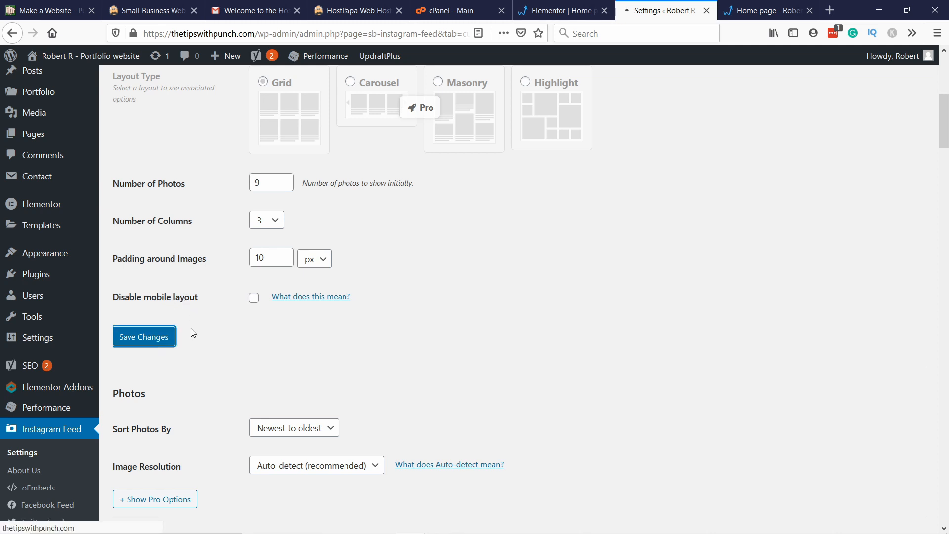
# Step: Review the remaining feed customization options, including photo sorting, header, bio text and layout
pyautogui.scroll(-10, 259, 244)
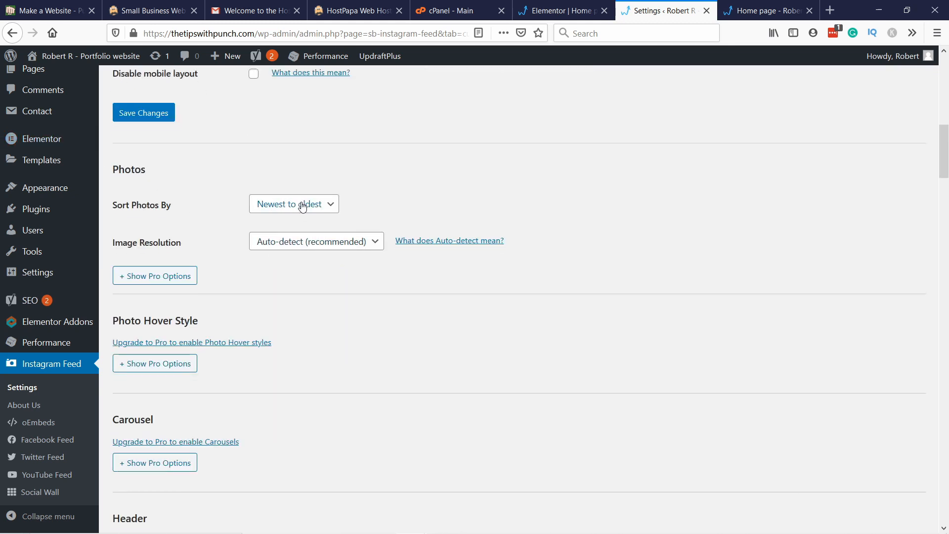
pyautogui.click(302, 207)
pyautogui.click(393, 190)
pyautogui.scroll(-5, 183, 261)
pyautogui.scroll(-4, 186, 247)
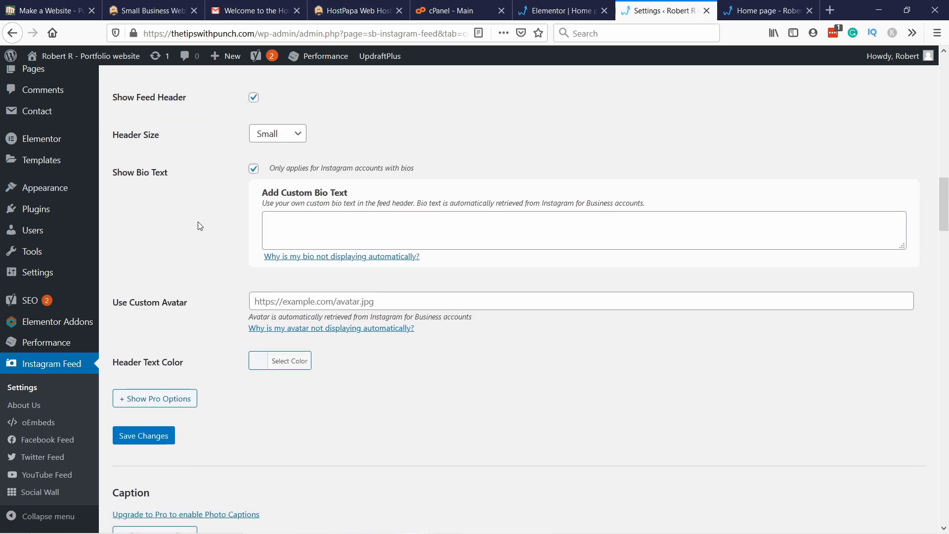
pyautogui.scroll(-5, 212, 221)
pyautogui.scroll(15, 213, 217)
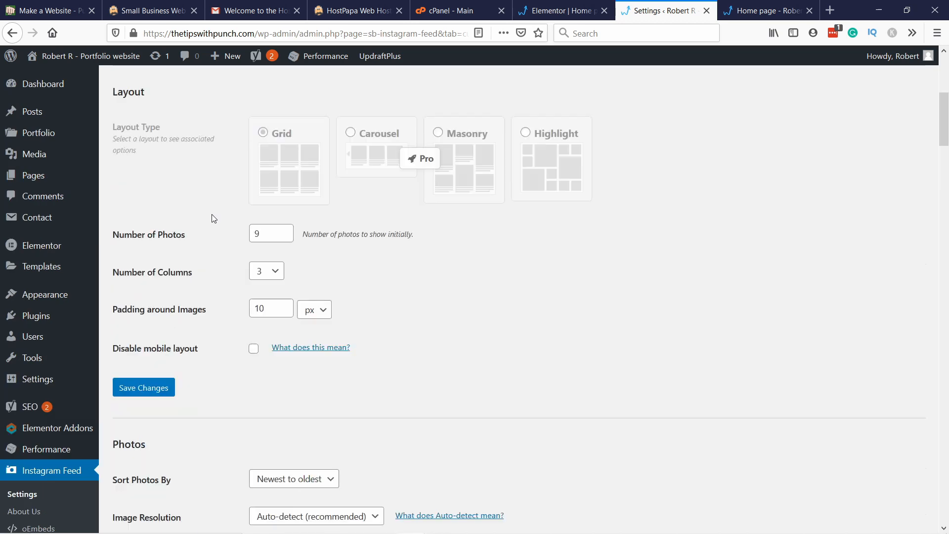
pyautogui.scroll(5, 212, 218)
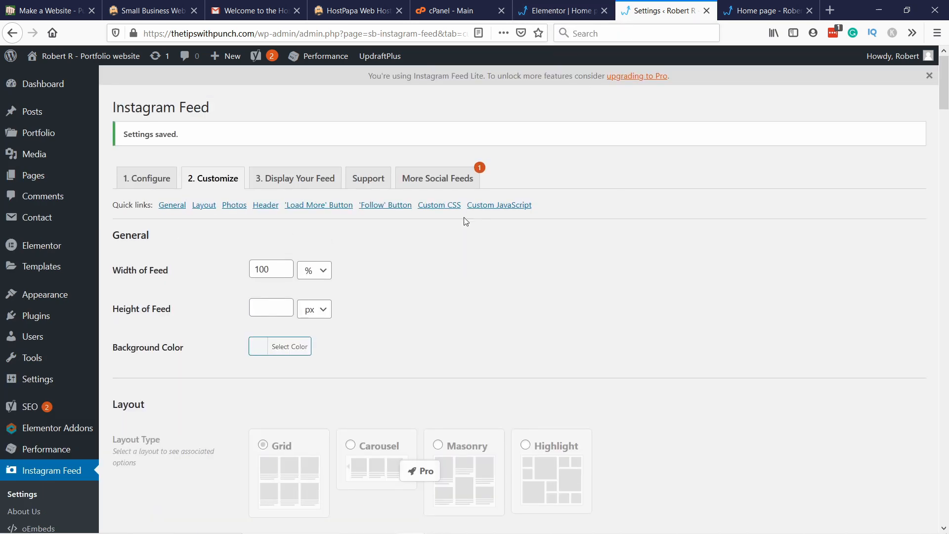
# Step: Open the feed display instructions and copy the shortcode [instagram-feed num=9 cols=3]
pyautogui.click(275, 183)
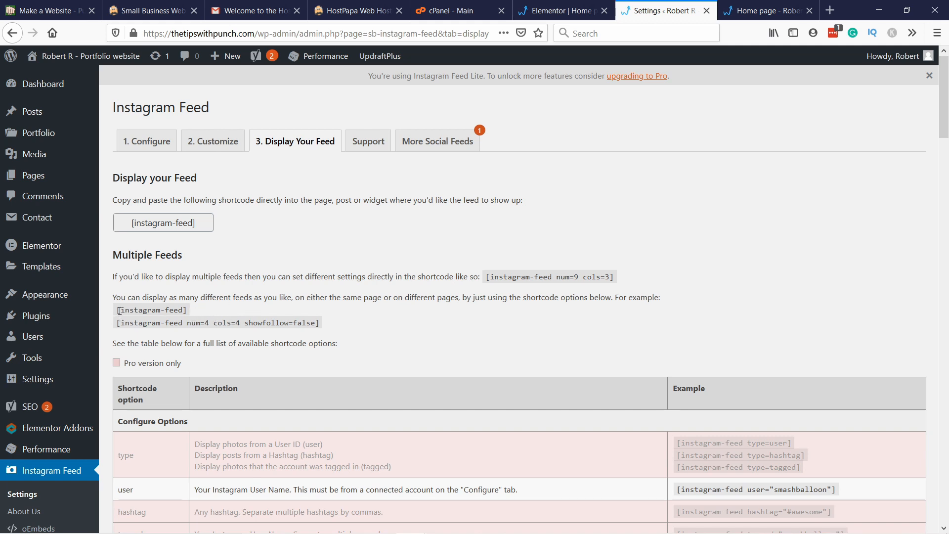
pyautogui.moveTo(115, 313); pyautogui.dragTo(185, 307)
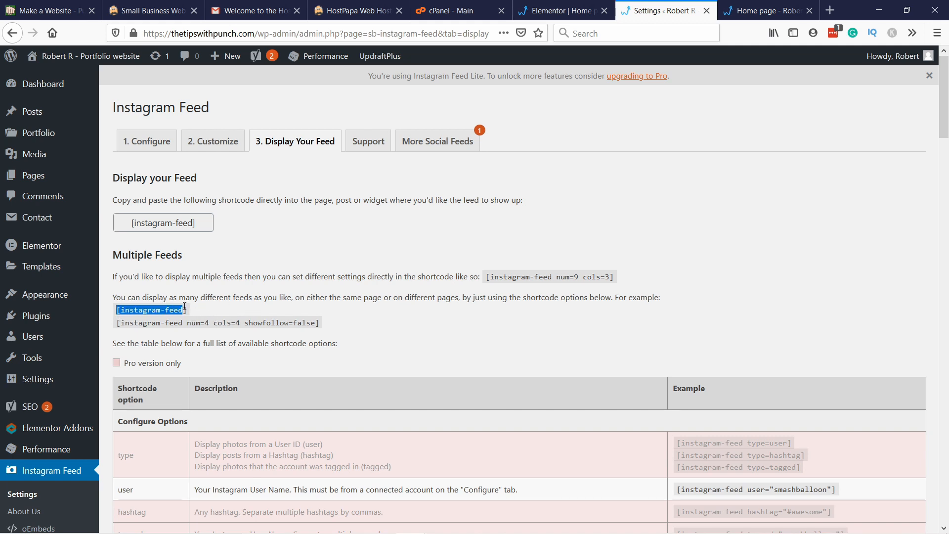
pyautogui.click(251, 310)
pyautogui.moveTo(487, 277); pyautogui.dragTo(569, 286)
pyautogui.hotkey('ctrl', 'c')
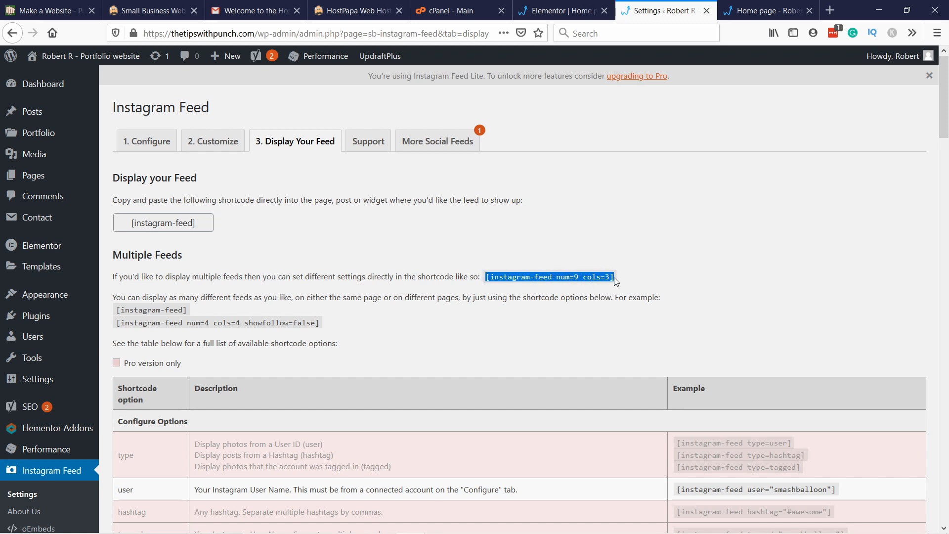
# Step: Back in the Elementor editor, add a Shortcode widget to the empty section below the case studies, containing [instagram-feed num=9 cols=3]
pyautogui.click(548, 18)
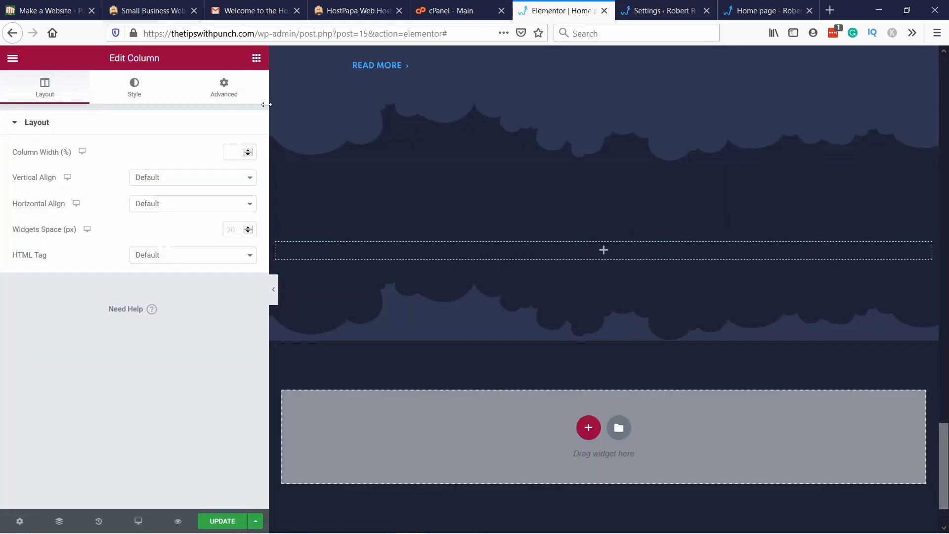
pyautogui.click(256, 58)
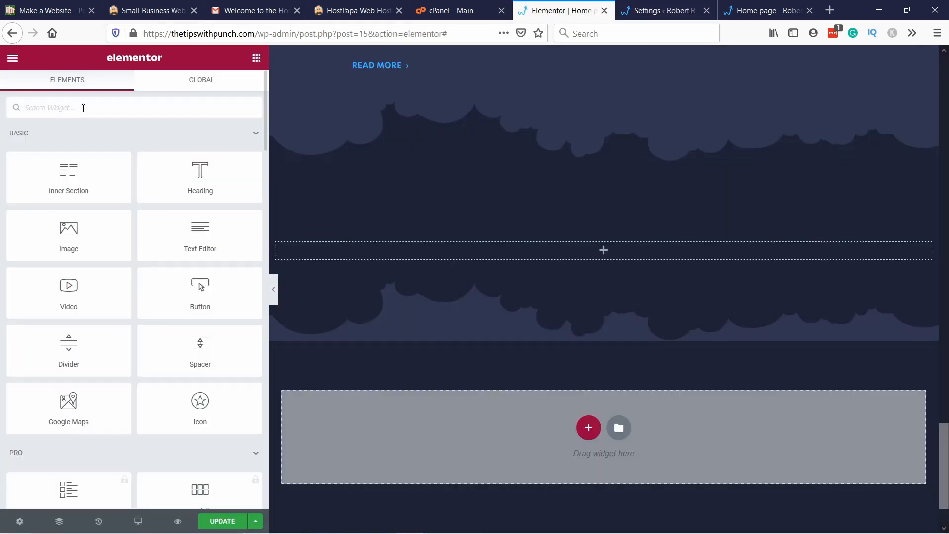
pyautogui.write('short')
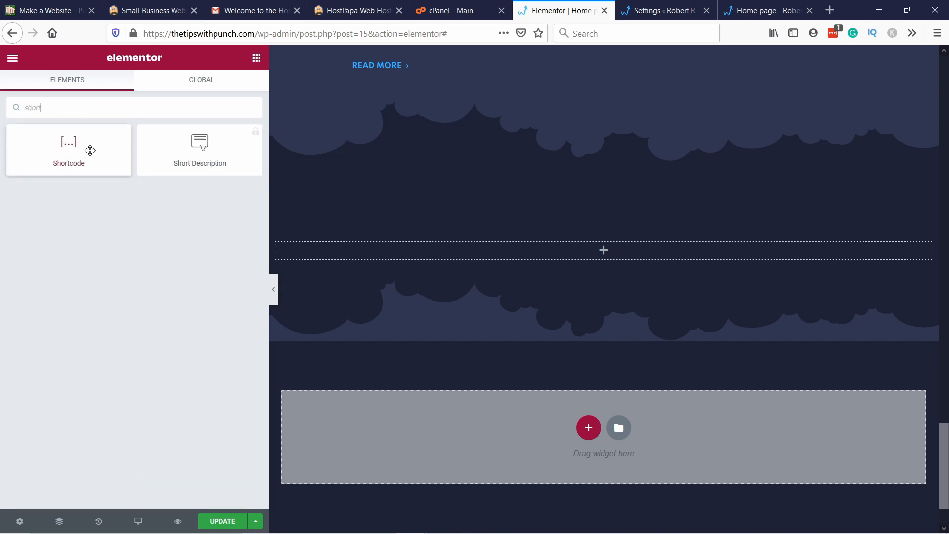
pyautogui.moveTo(88, 148); pyautogui.dragTo(597, 271)
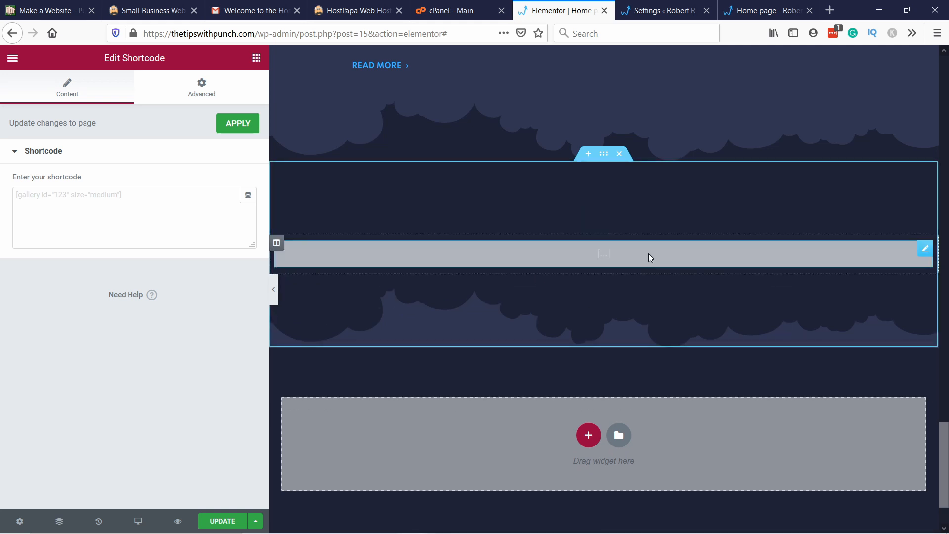
pyautogui.click(66, 194)
pyautogui.hotkey('ctrl', 'v')
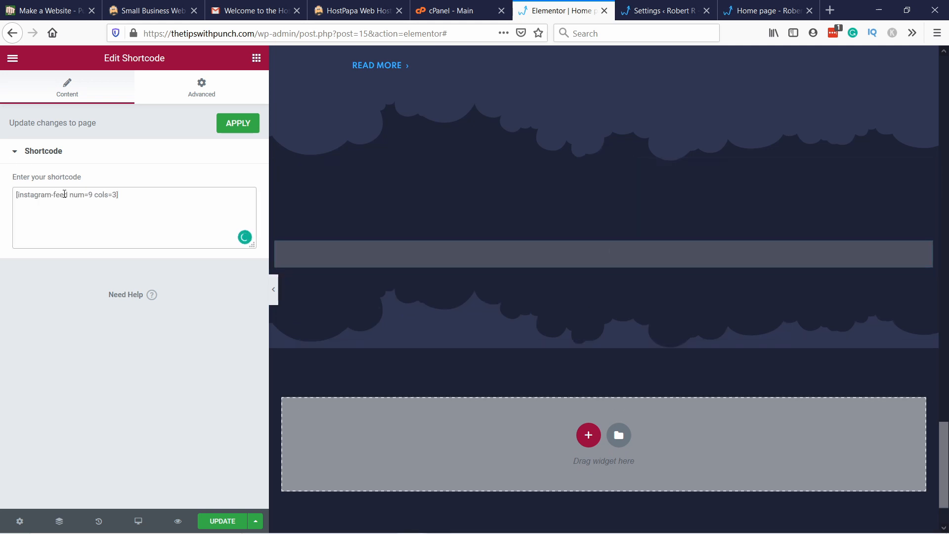
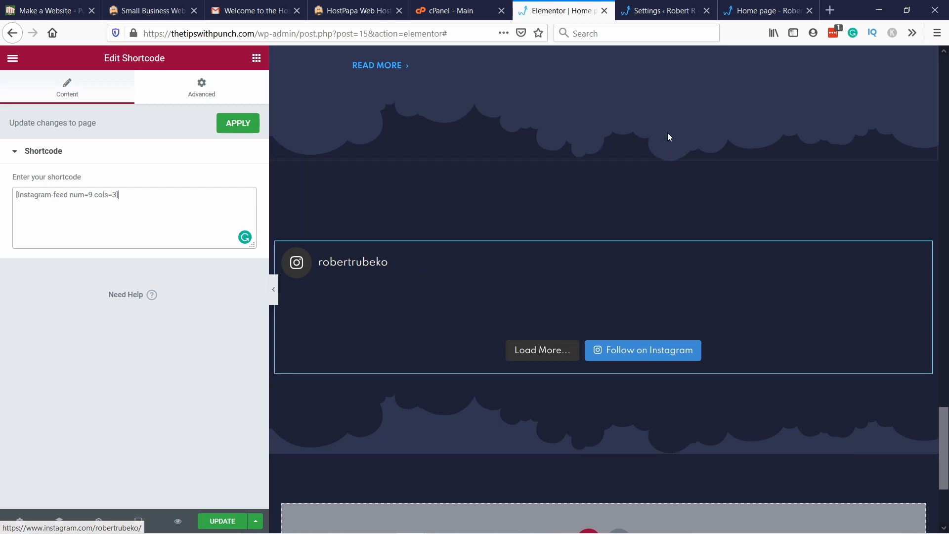
# Step: Set the Instagram feed section's top padding to 60 px and update the page
pyautogui.rightClick(384, 183)
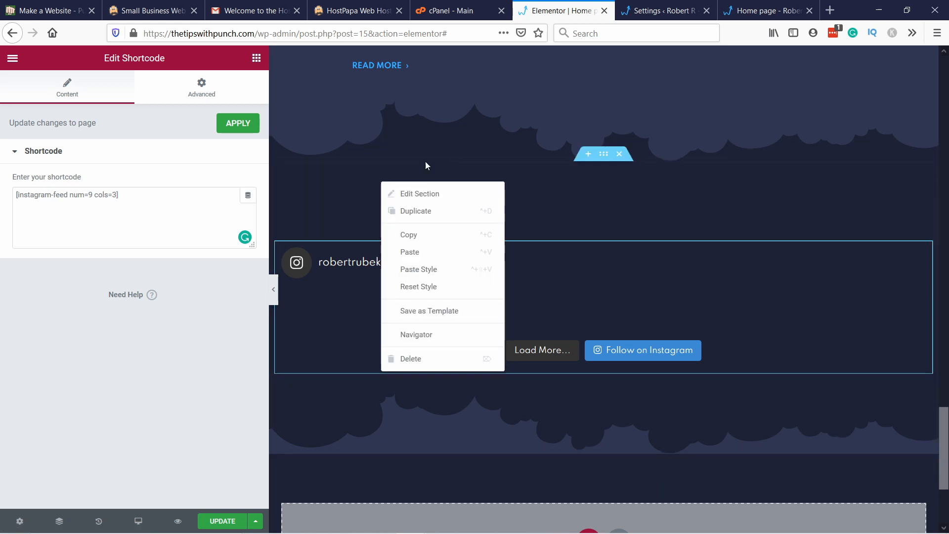
pyautogui.click(422, 194)
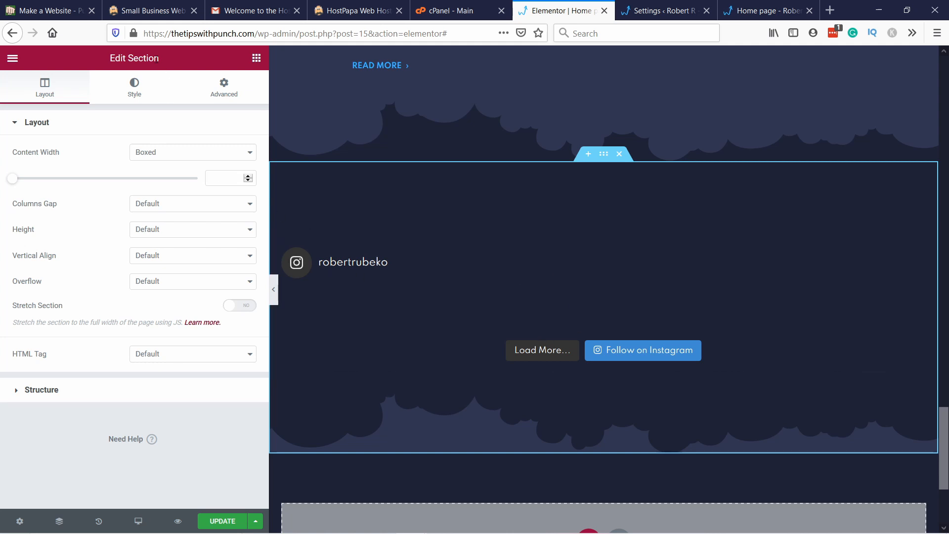
pyautogui.click(219, 91)
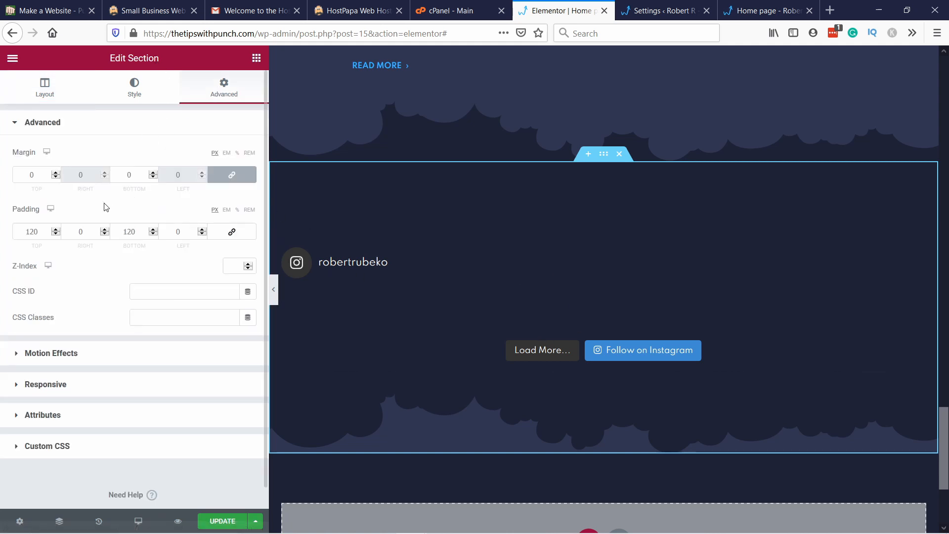
pyautogui.moveTo(34, 232); pyautogui.dragTo(20, 236)
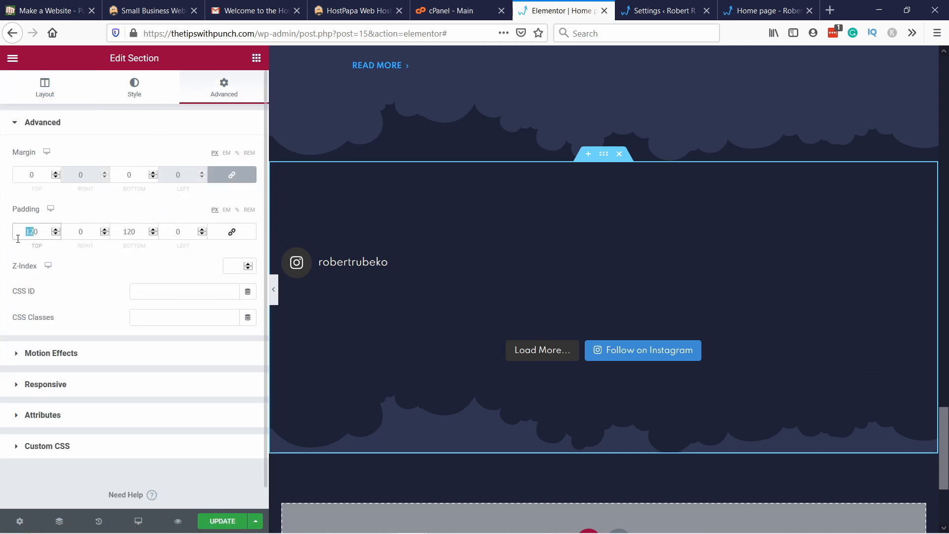
pyautogui.write('60')
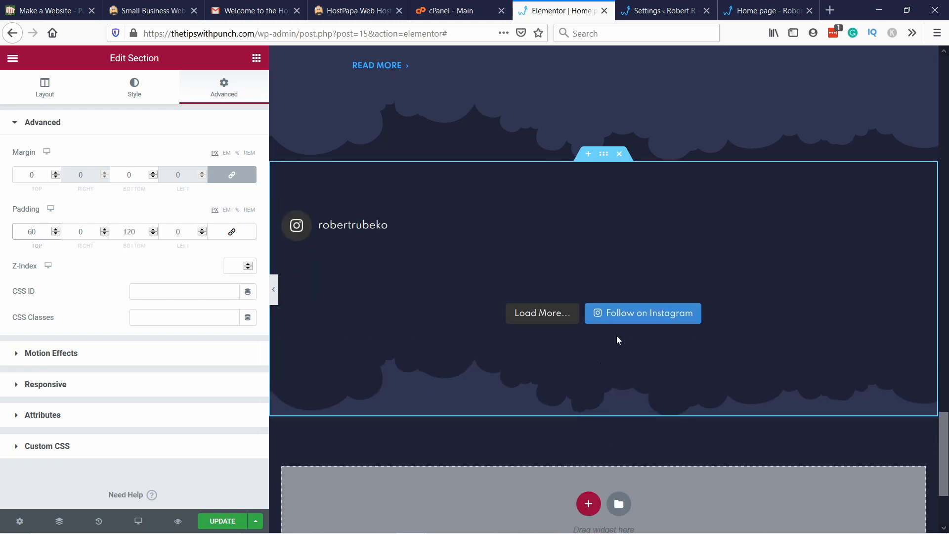
pyautogui.click(223, 521)
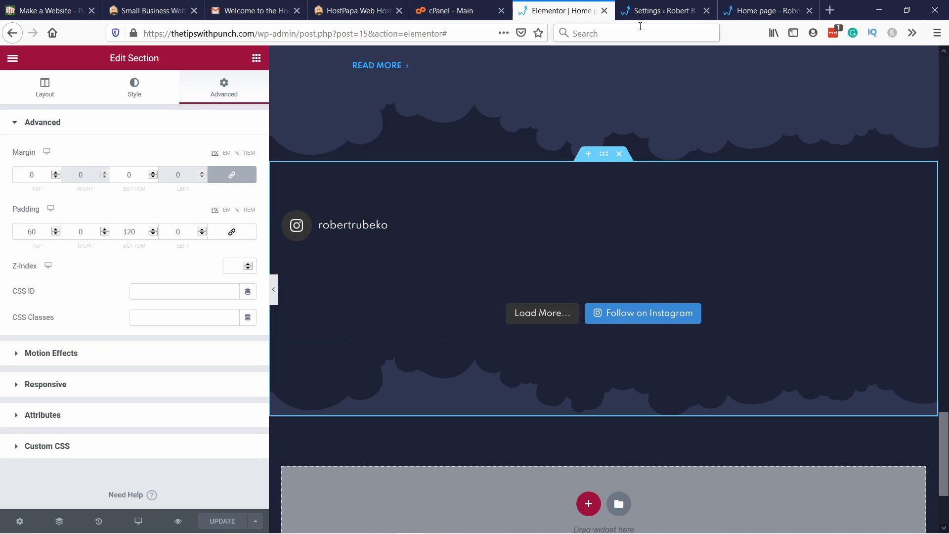
# Step: Reload the live home page and examine how the Instagram feed images display below the case studies
pyautogui.click(766, 10)
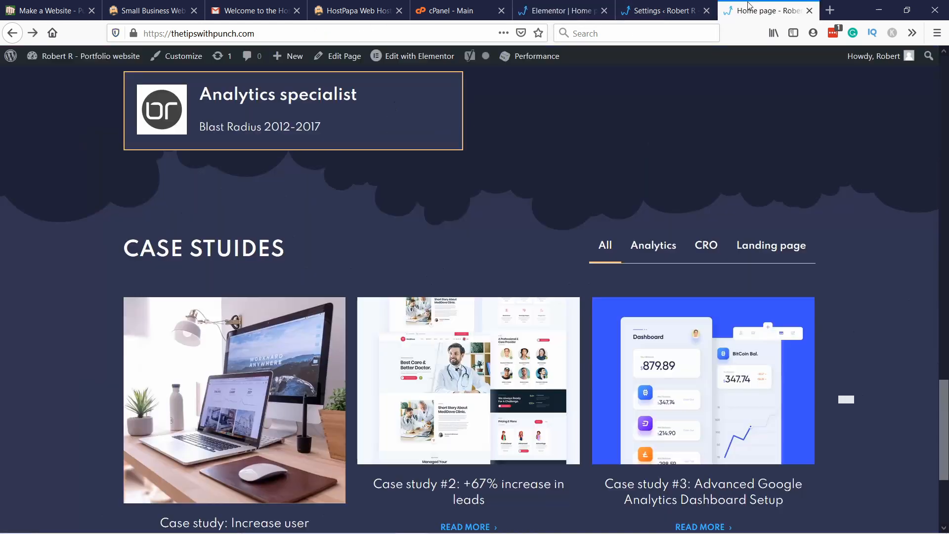
pyautogui.click(339, 38)
pyautogui.press('Return')
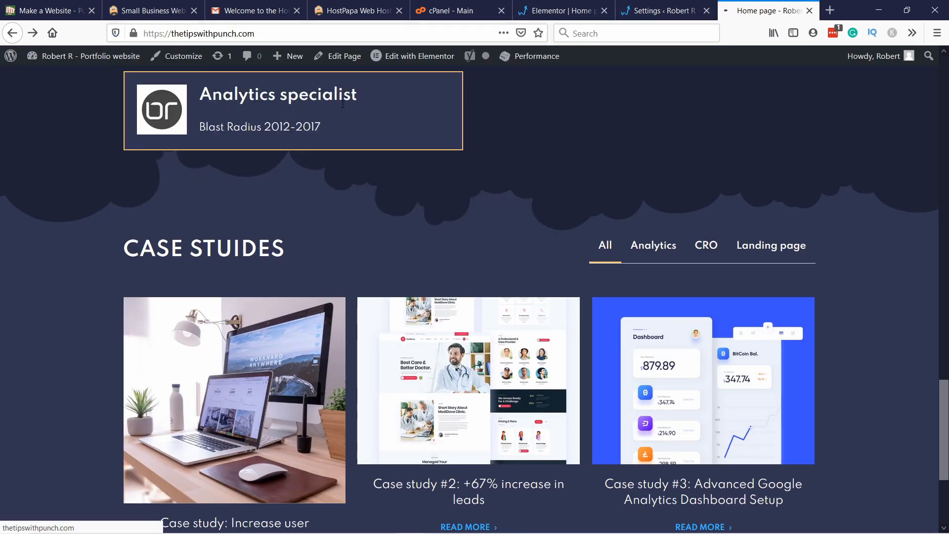
pyautogui.scroll(-12, 470, 126)
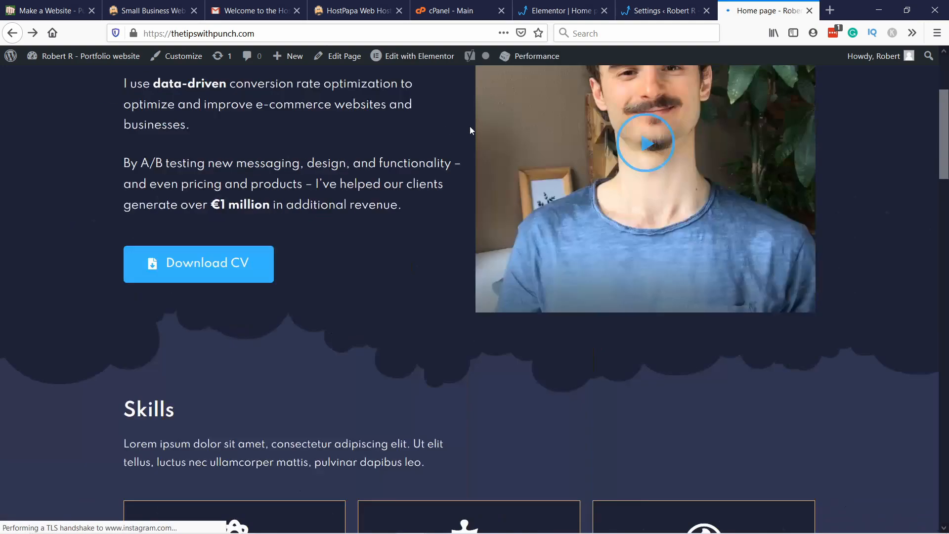
pyautogui.scroll(-20, 473, 132)
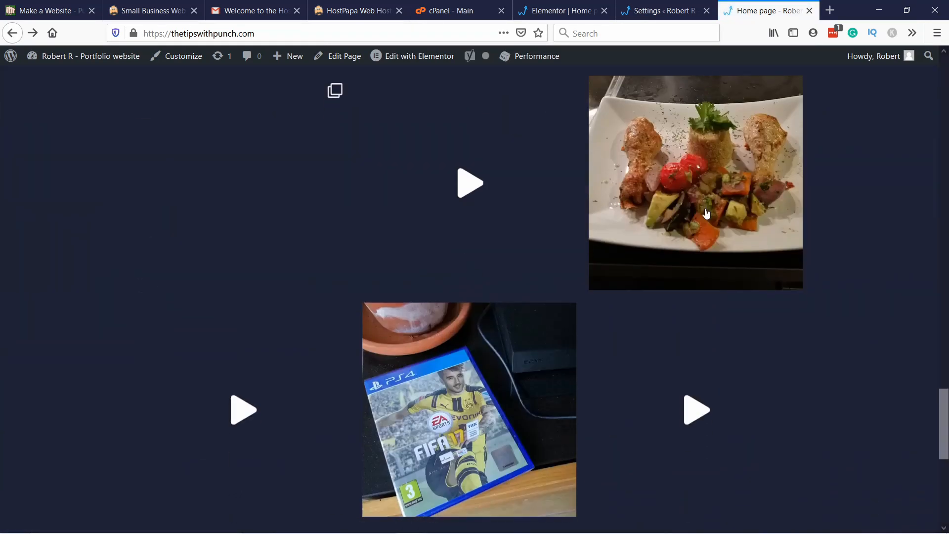
pyautogui.scroll(-2, 642, 297)
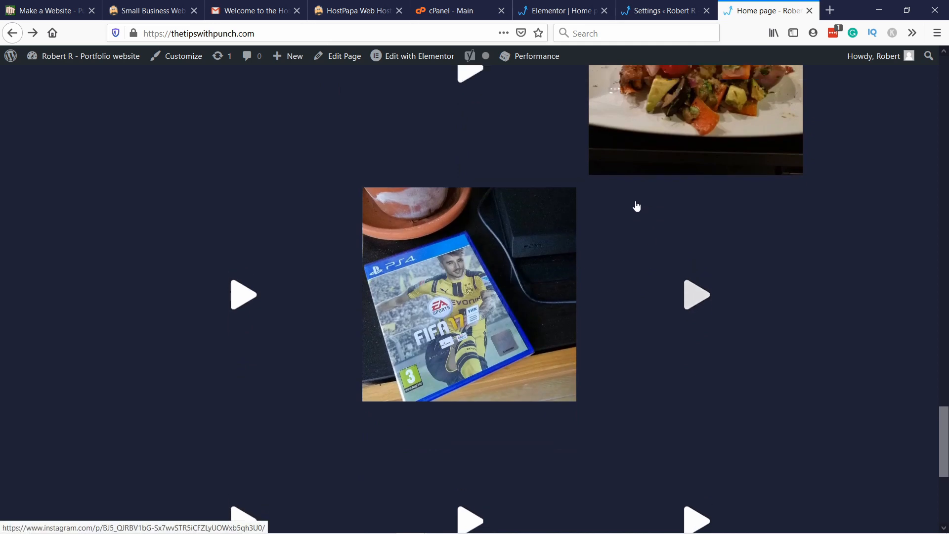
pyautogui.scroll(6, 594, 223)
pyautogui.scroll(-4, 458, 353)
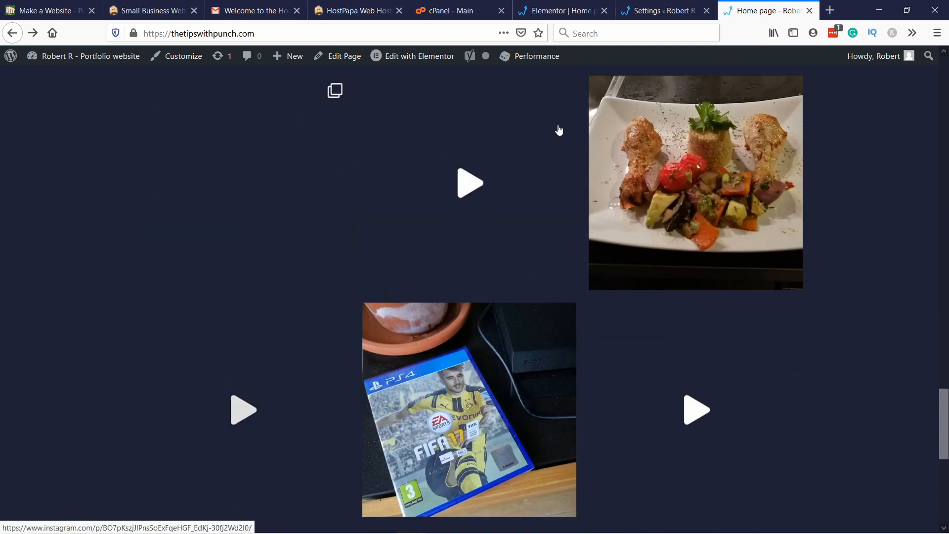
pyautogui.scroll(-4, 465, 306)
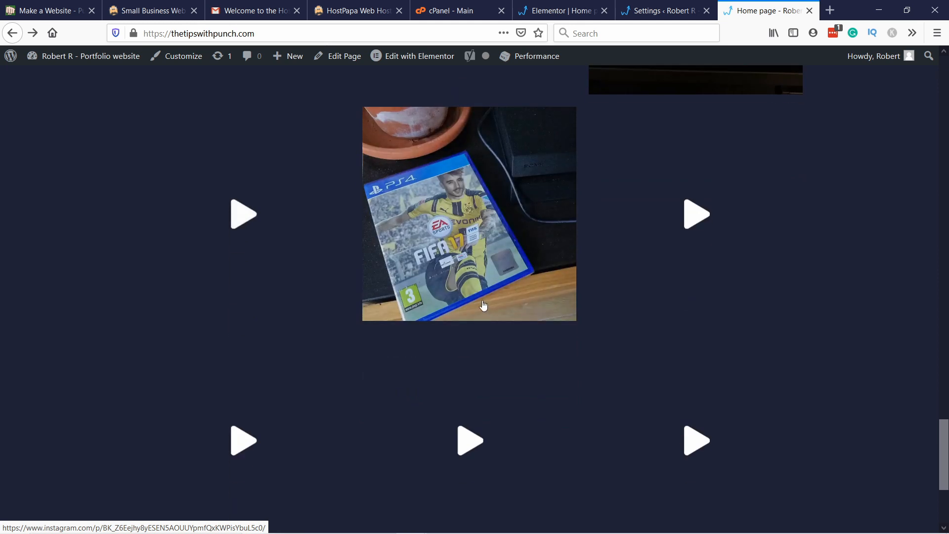
pyautogui.scroll(3, 484, 305)
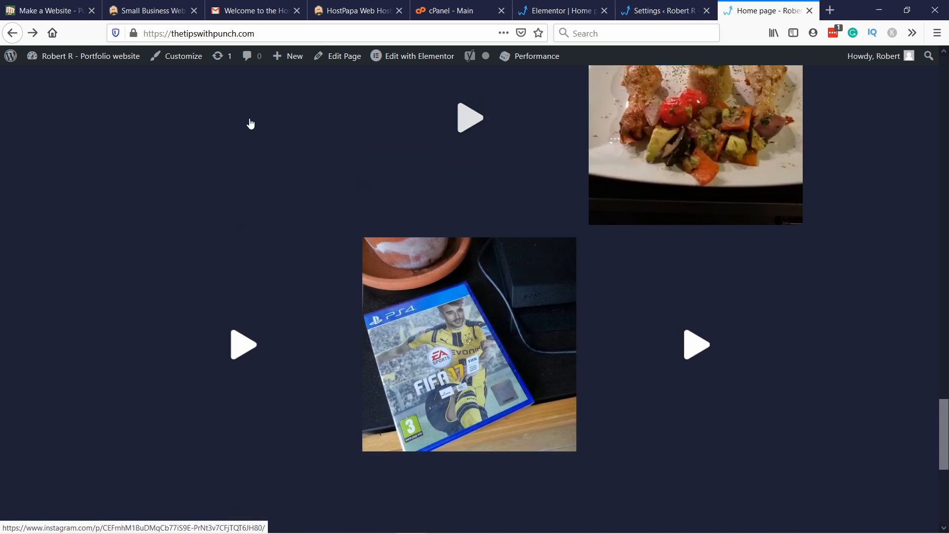
pyautogui.scroll(3, 424, 333)
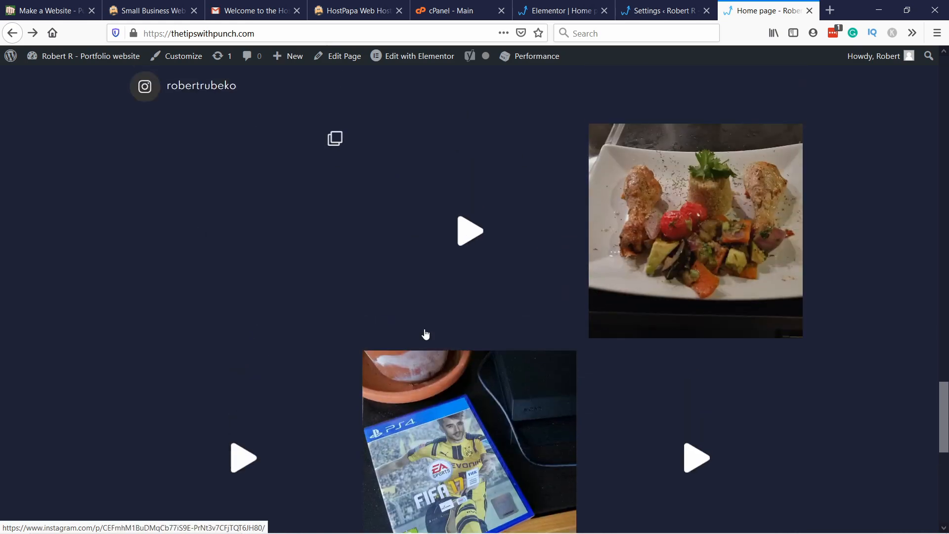
pyautogui.scroll(-1, 396, 198)
# Step: Reload the home page again and check the Instagram feed's image grid down to its end
pyautogui.click(371, 33)
pyautogui.press('Return')
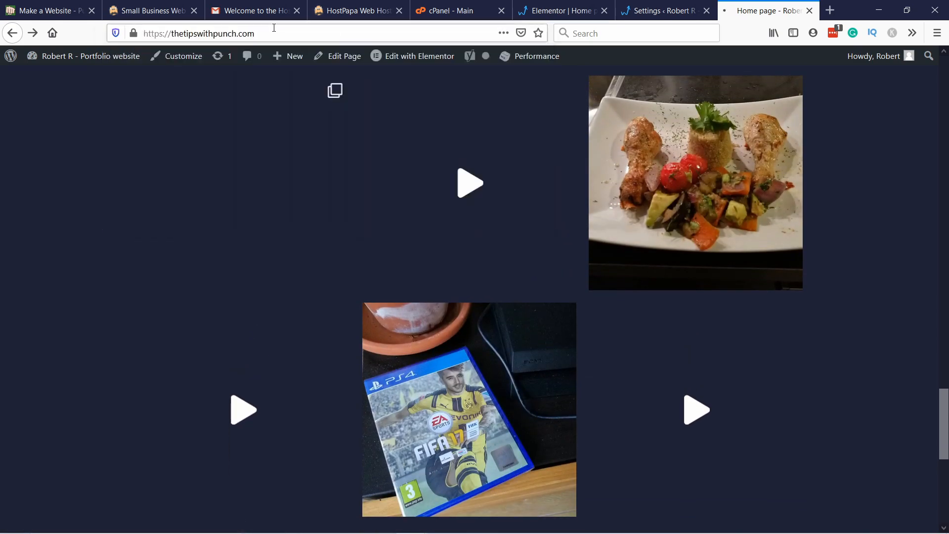
pyautogui.scroll(-20, 297, 99)
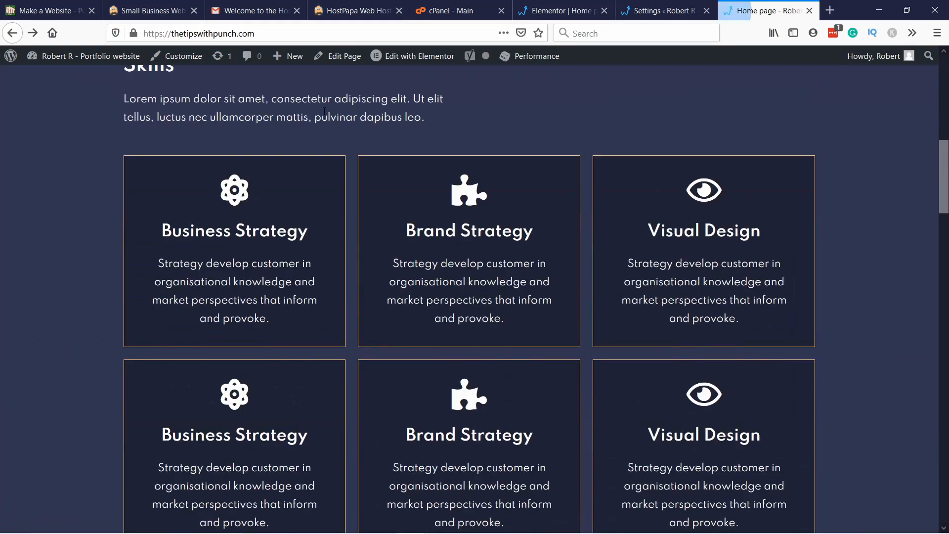
pyautogui.scroll(-15, 347, 99)
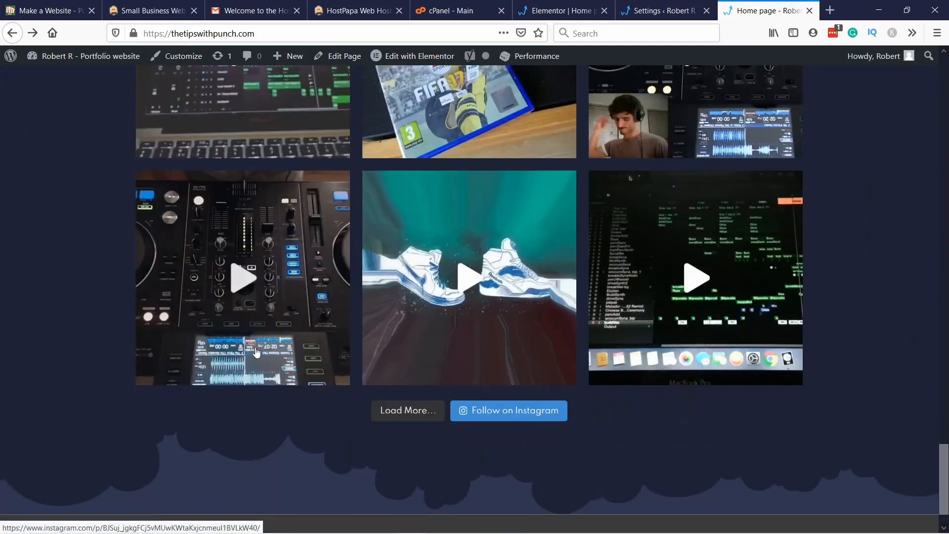
pyautogui.scroll(-1, 255, 348)
pyautogui.moveTo(942, 474); pyautogui.dragTo(934, 410)
pyautogui.scroll(-5, 847, 307)
pyautogui.scroll(-3, 848, 311)
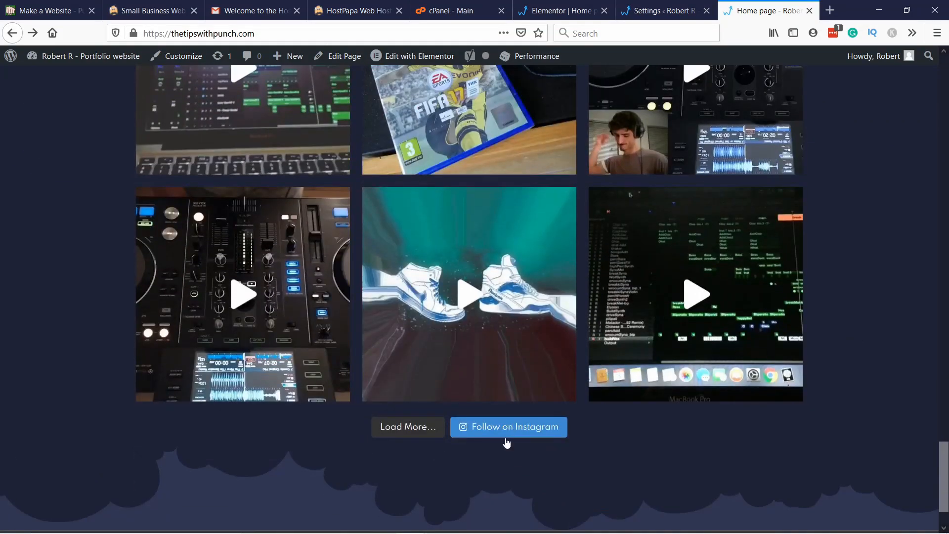
# Step: Test the feed's Load More and Follow on Instagram buttons, close the opened profile and review the feed again
pyautogui.click(393, 430)
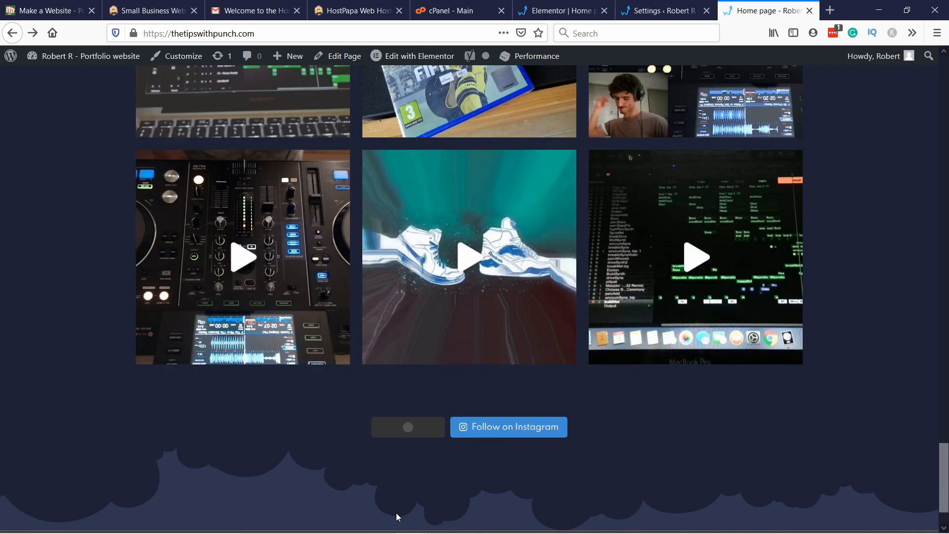
pyautogui.scroll(-2, 534, 309)
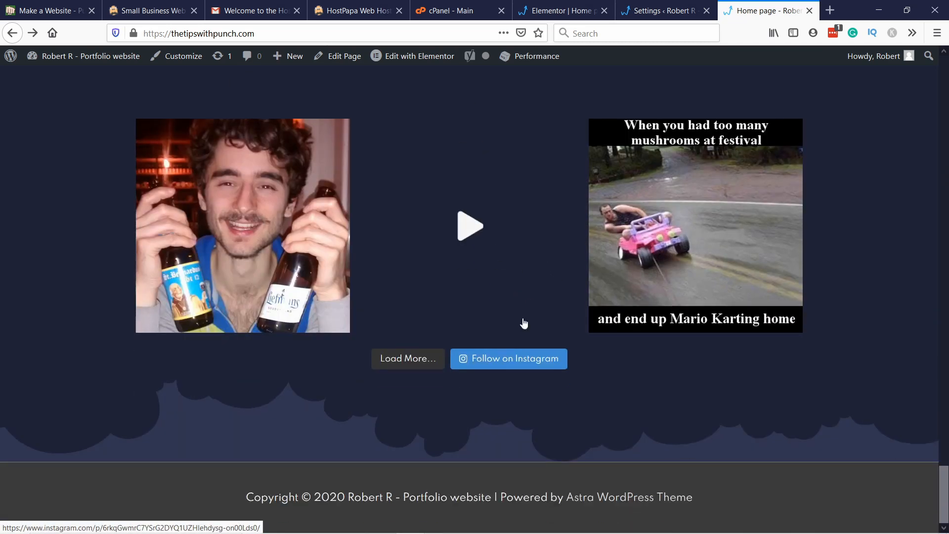
pyautogui.click(502, 363)
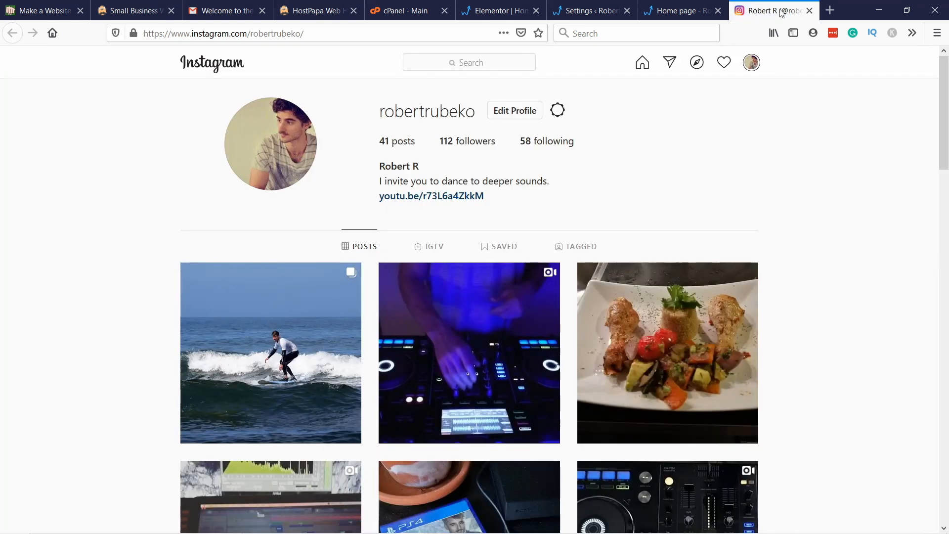
pyautogui.click(810, 11)
pyautogui.scroll(15, 575, 206)
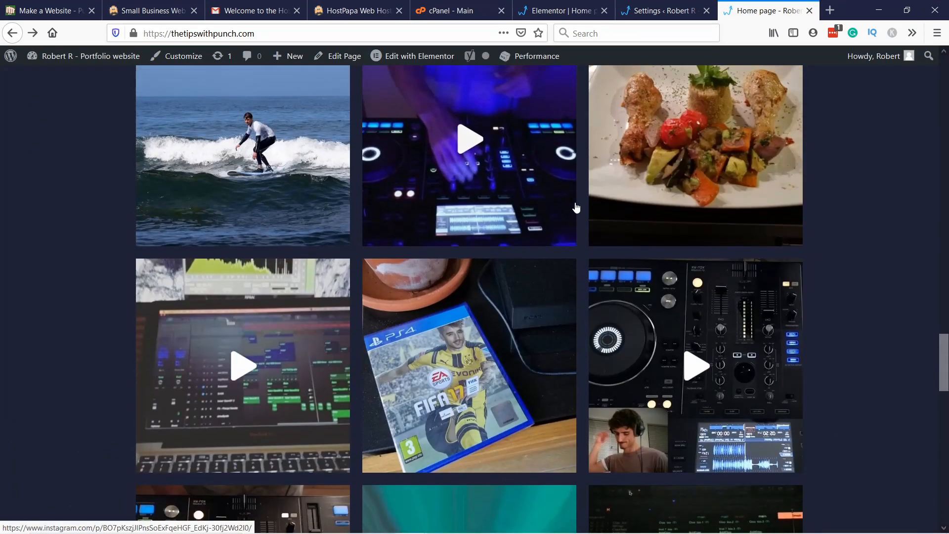
pyautogui.scroll(-5, 470, 286)
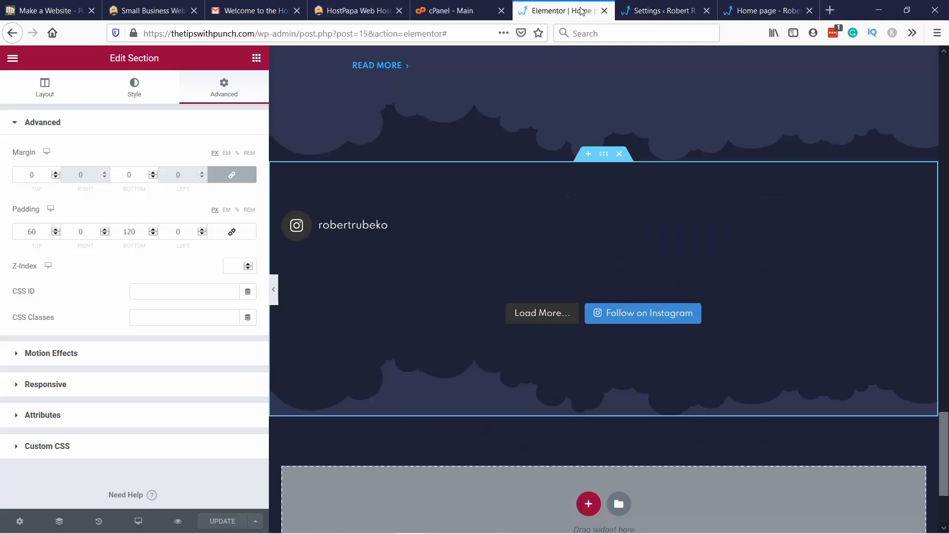
# Step: In the Elementor editor, add a three-column section below the Instagram feed and widen its middle column by narrowing both outer columns
pyautogui.click(561, 11)
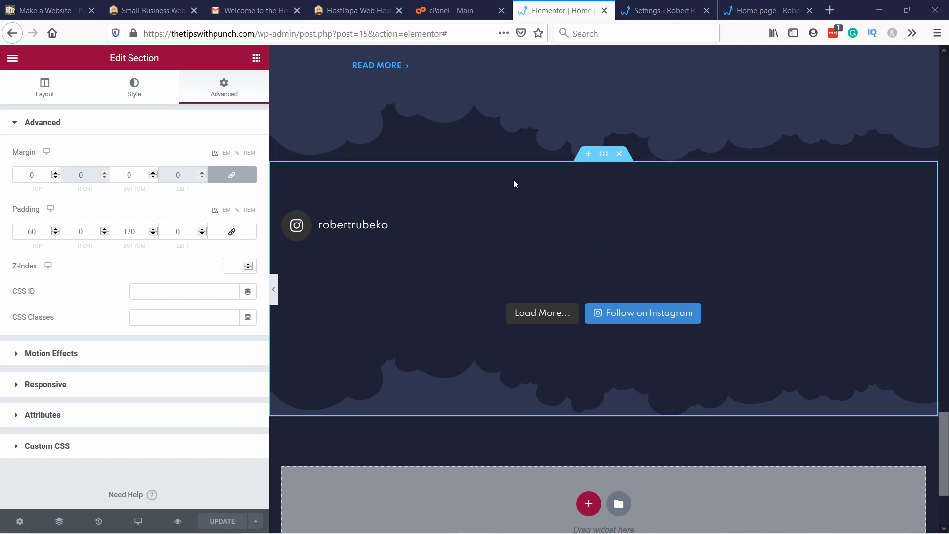
pyautogui.scroll(-3, 511, 259)
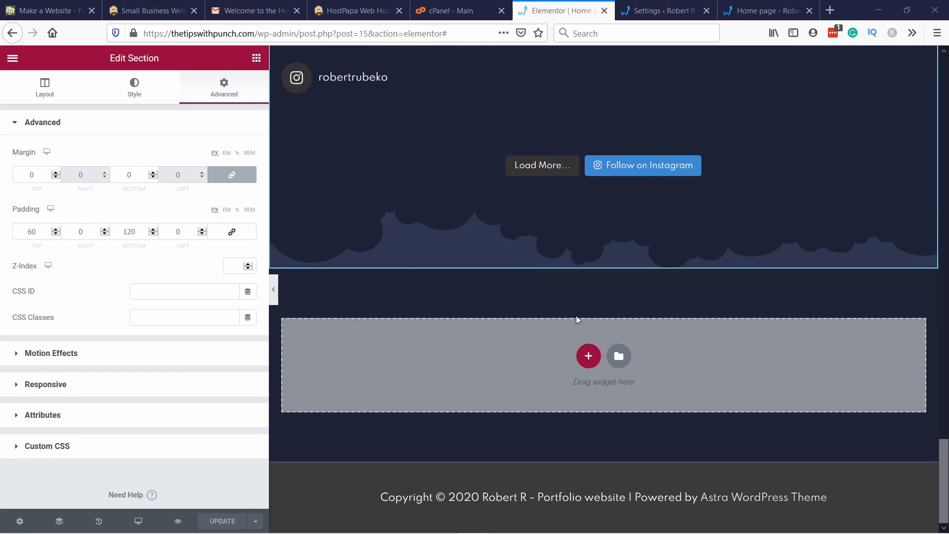
pyautogui.click(590, 359)
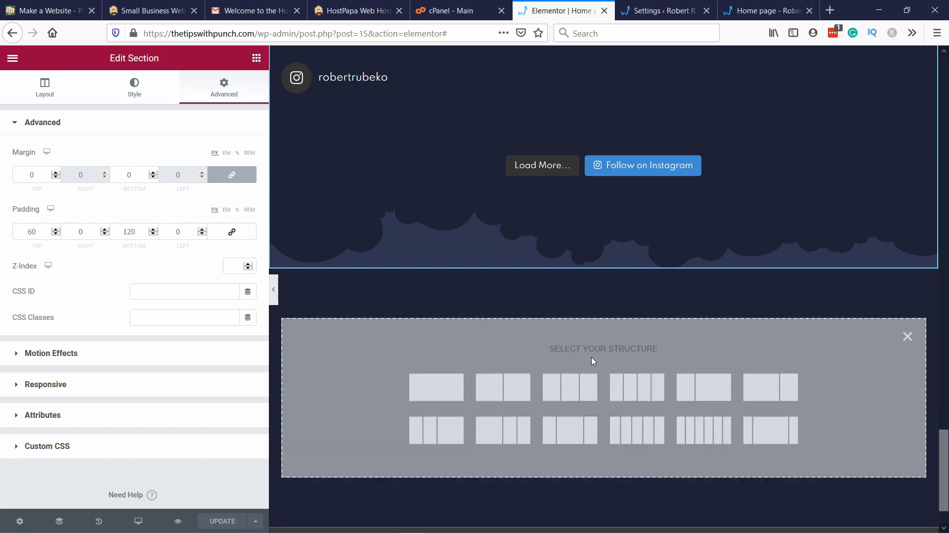
pyautogui.click(577, 393)
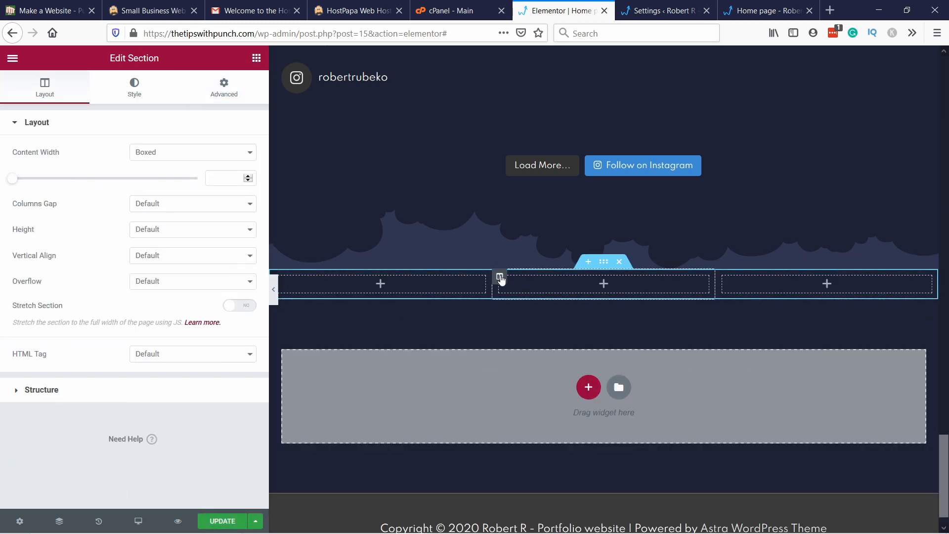
pyautogui.moveTo(491, 286); pyautogui.dragTo(404, 286)
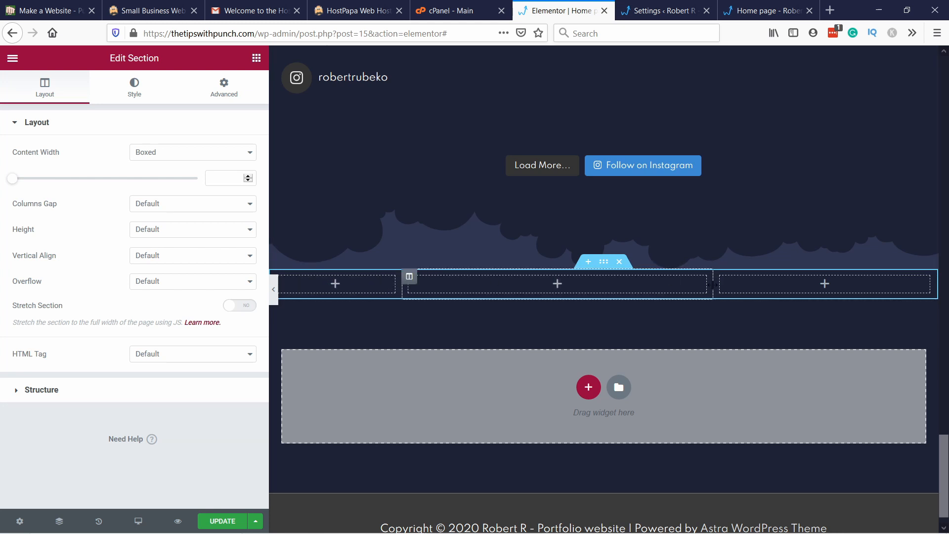
pyautogui.moveTo(719, 277); pyautogui.dragTo(803, 278)
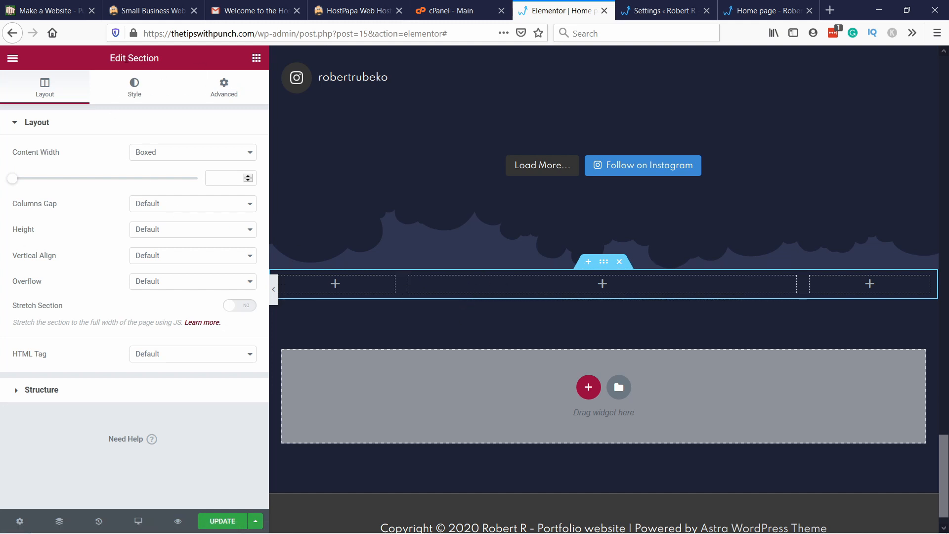
# Step: Add an empty Shortcode widget to the new section's middle column and update the page
pyautogui.click(257, 58)
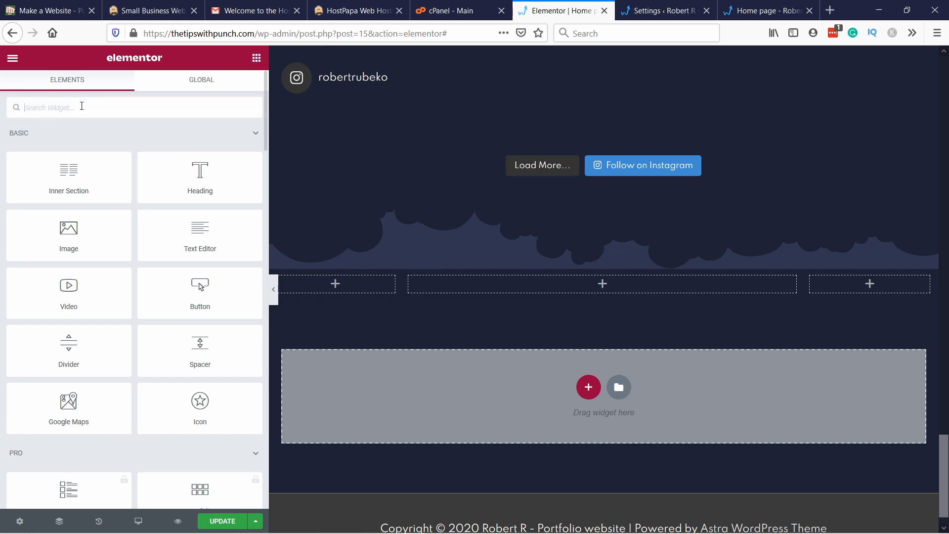
pyautogui.write('short')
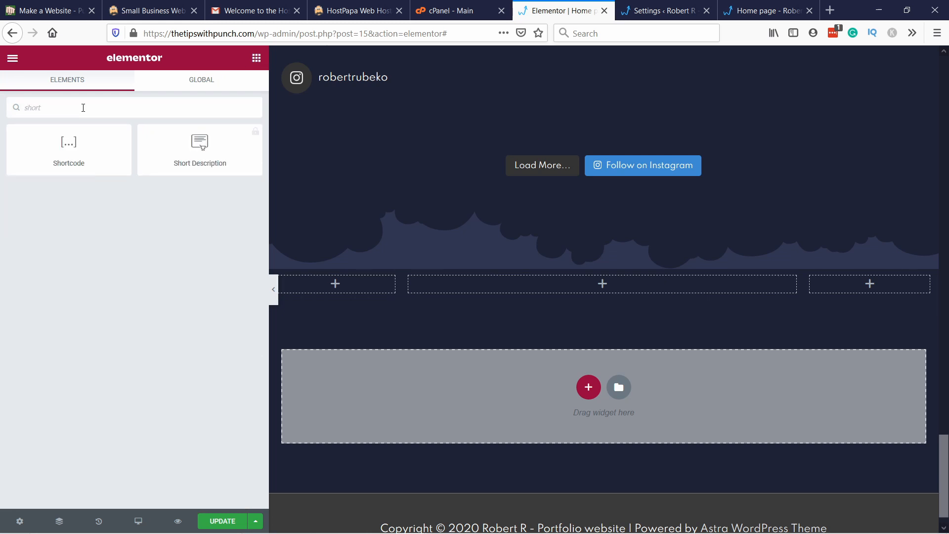
pyautogui.moveTo(69, 146); pyautogui.dragTo(576, 292)
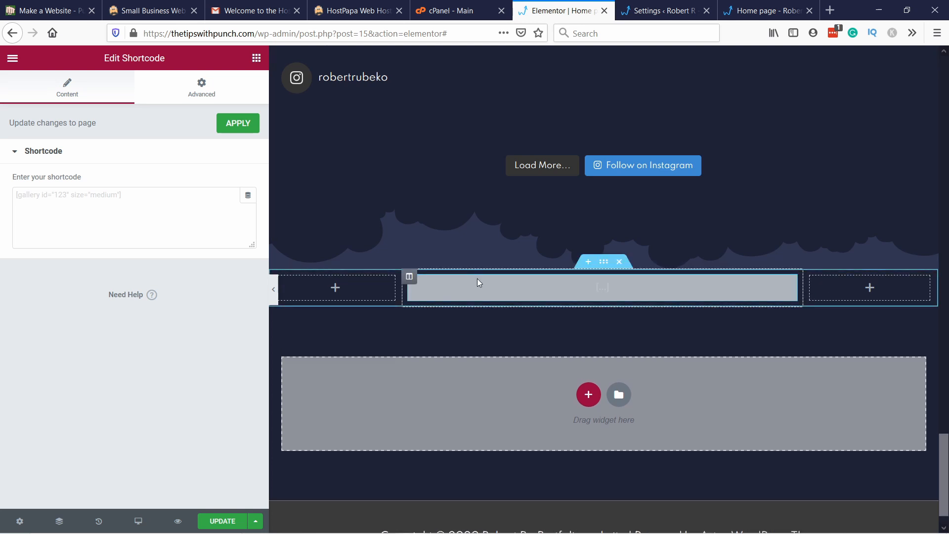
pyautogui.click(224, 522)
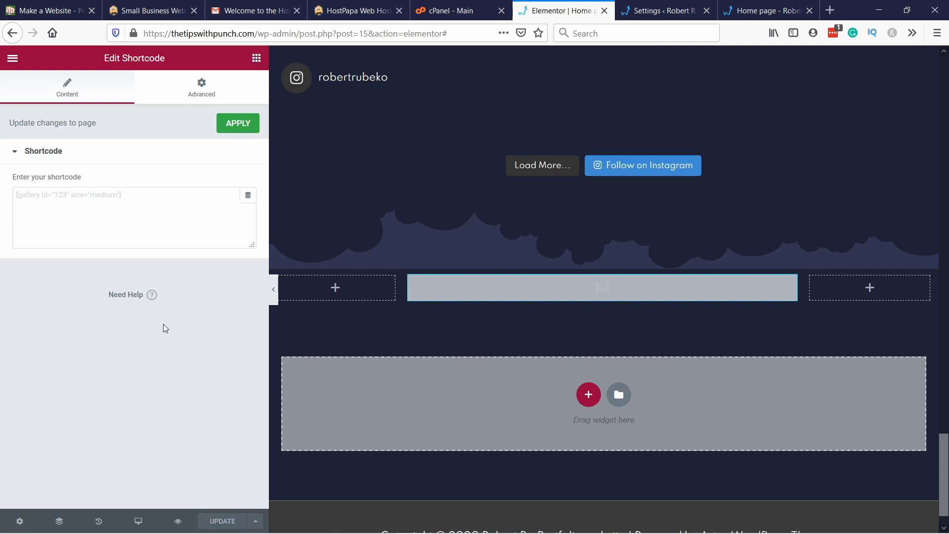
# Step: Open Contact form 1 for editing from the WordPress contact forms list
pyautogui.click(652, 12)
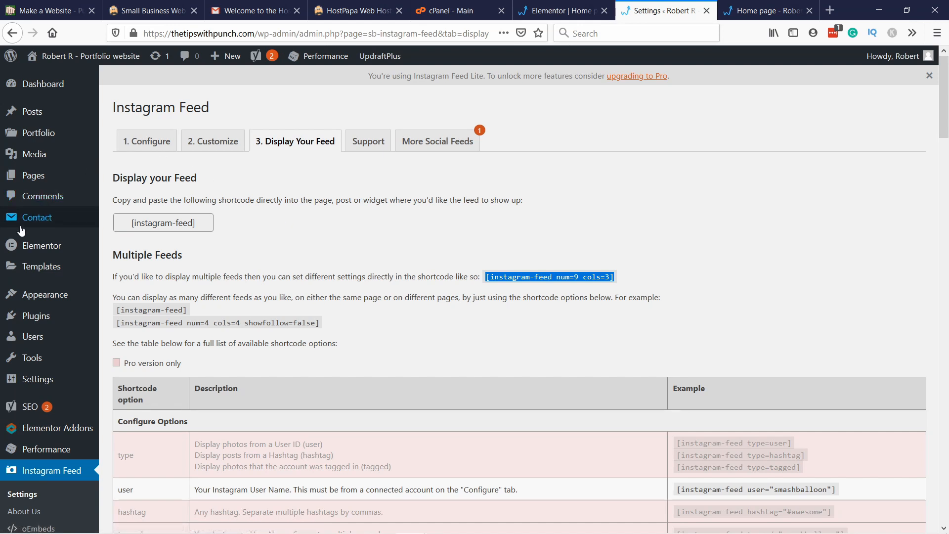
pyautogui.moveTo(57, 221)
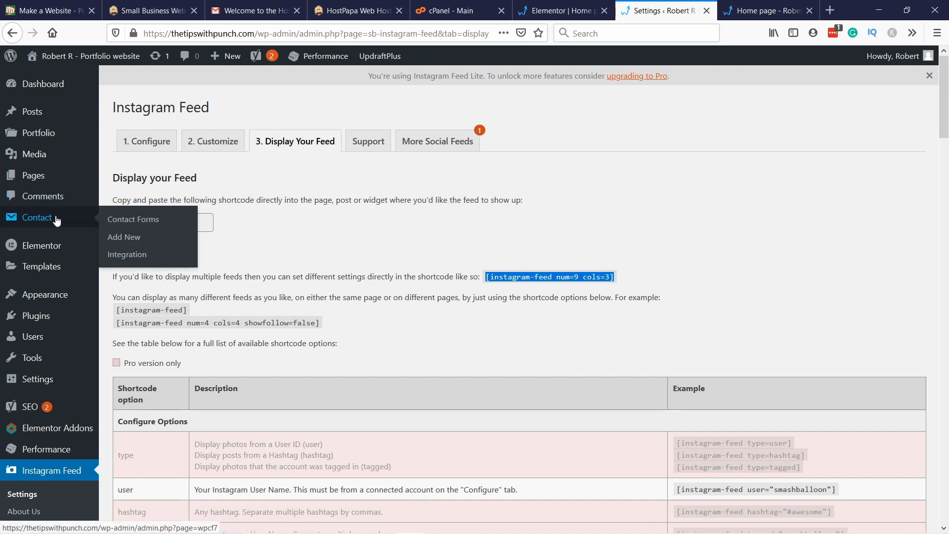
pyautogui.click(137, 222)
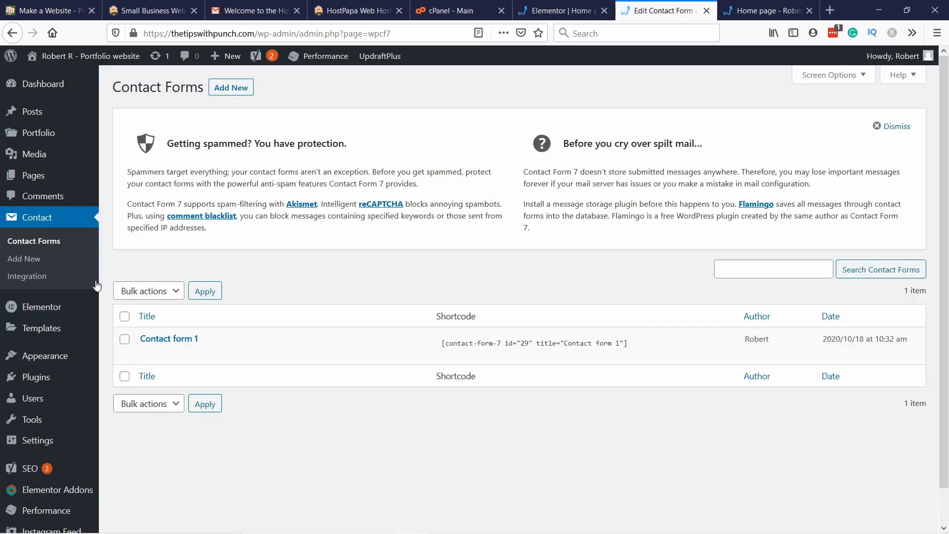
pyautogui.moveTo(183, 342)
pyautogui.click(145, 356)
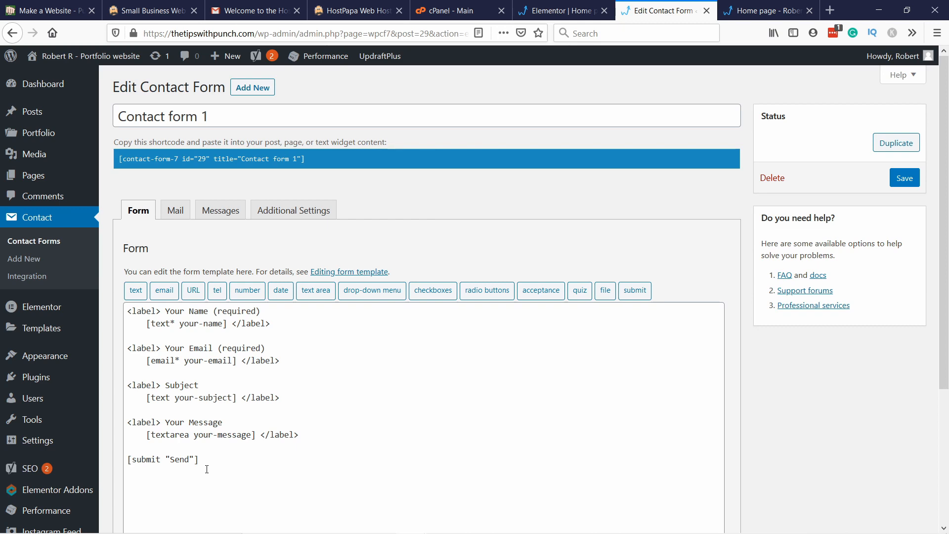
# Step: Replace the form template with First & Last Name, Email, subject selection (Quotes, Partnerships, Questions), Message and Submit fields, and save the form
pyautogui.scroll(-2, 584, 191)
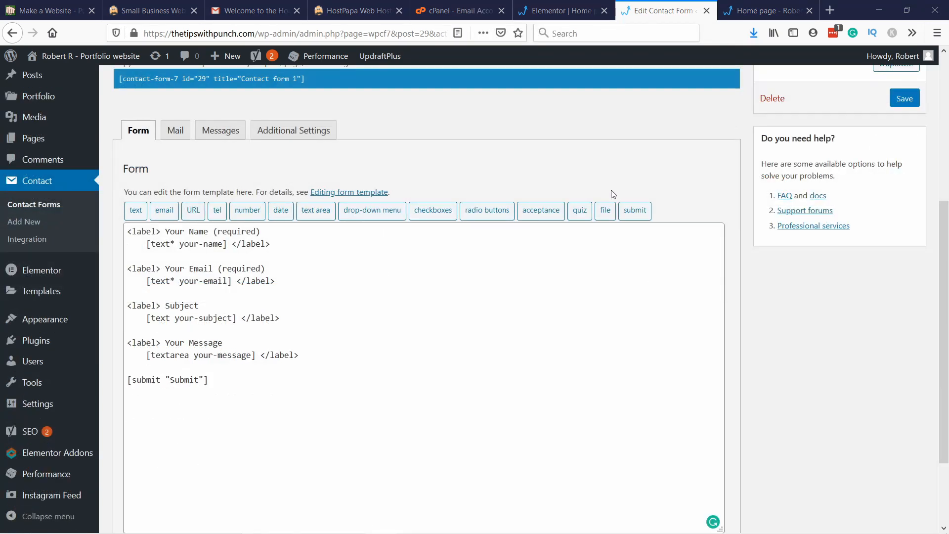
pyautogui.click(202, 330)
pyautogui.hotkey('ctrl', 'a')
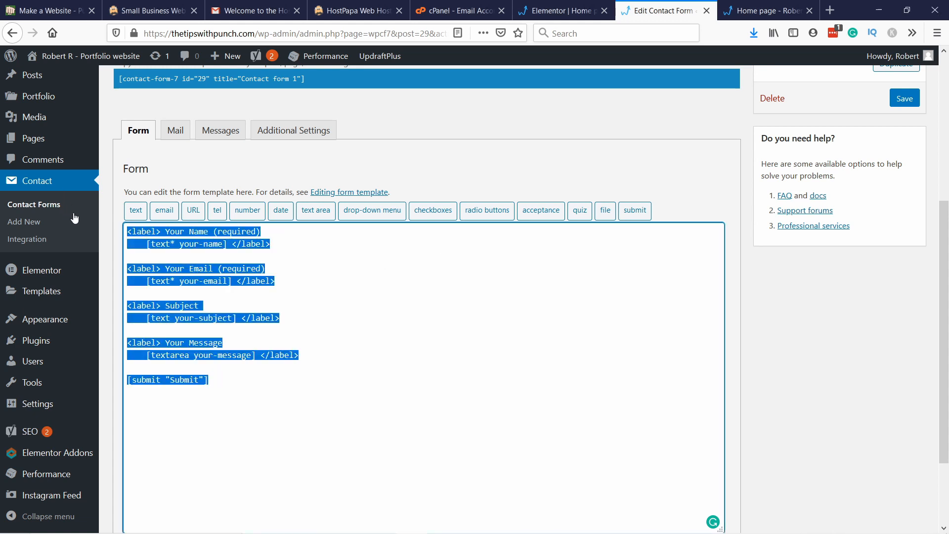
pyautogui.write('[text* FirstLastname placeholder "First & Last Name"] [email* email placeholder "Email"] [select* subject placeholder  "Quotes" "Partnerships" "Questions"] [textarea* message placeholder "Message"] [submit "Submit"]')
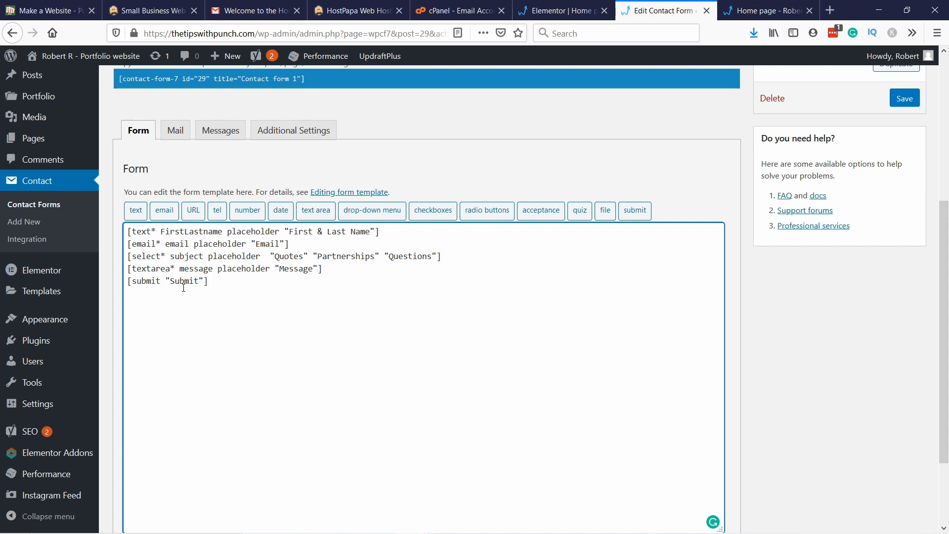
pyautogui.click(748, 293)
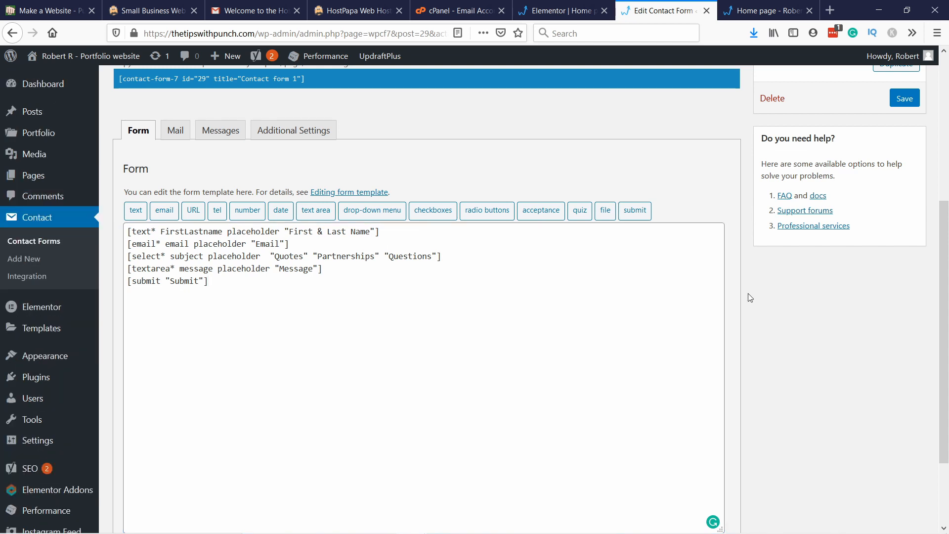
pyautogui.click(896, 105)
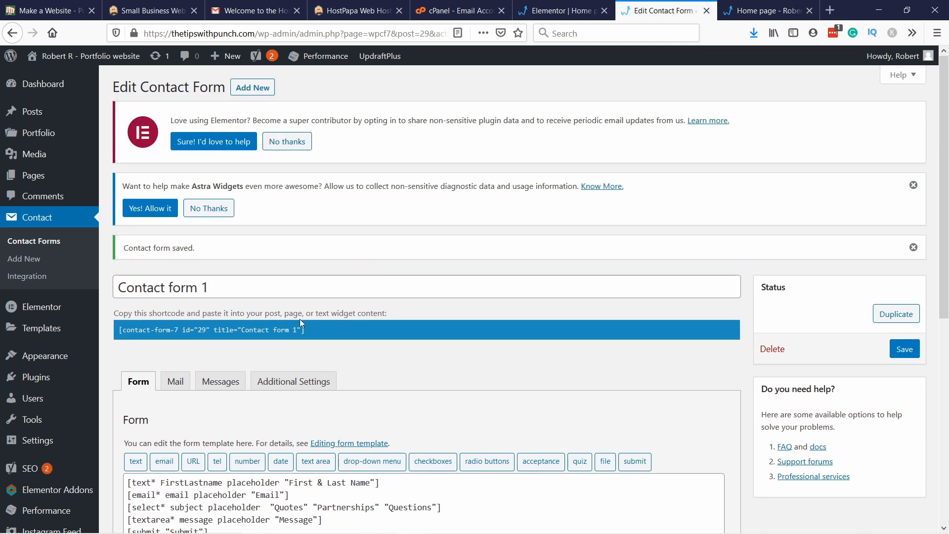
# Step: Copy Contact form 1's shortcode into the home page's empty Shortcode widget in the Elementor editor and apply it
pyautogui.scroll(-1, 241, 293)
pyautogui.moveTo(119, 265); pyautogui.dragTo(345, 272)
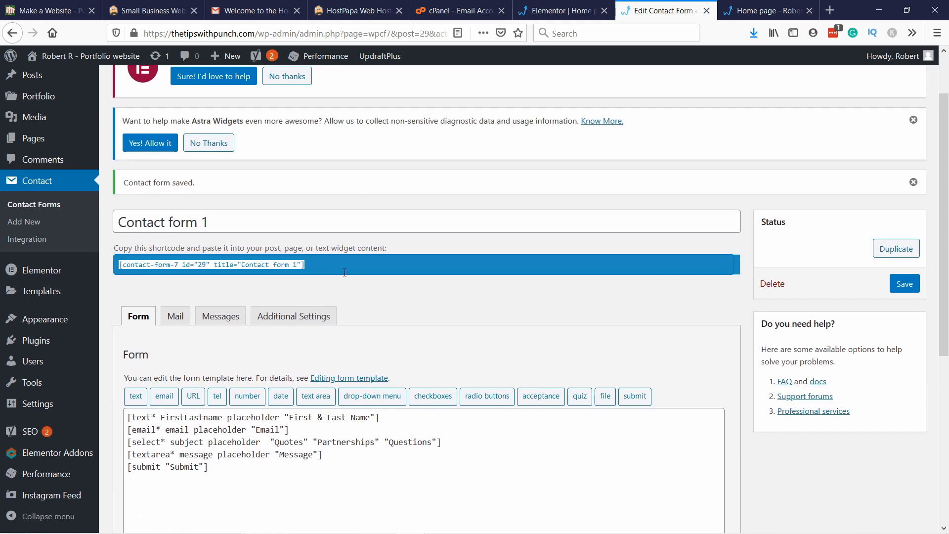
pyautogui.rightClick(281, 263)
pyautogui.click(318, 297)
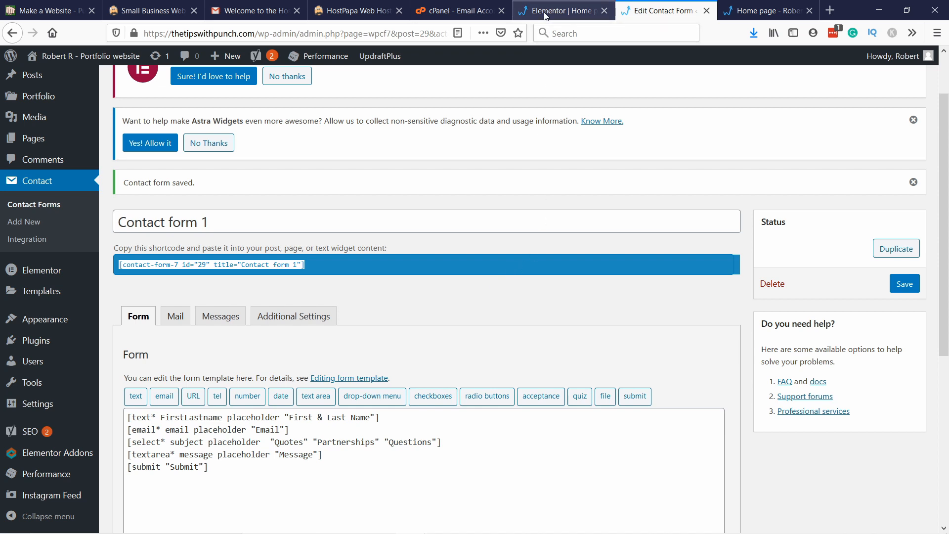
pyautogui.click(559, 10)
pyautogui.click(68, 199)
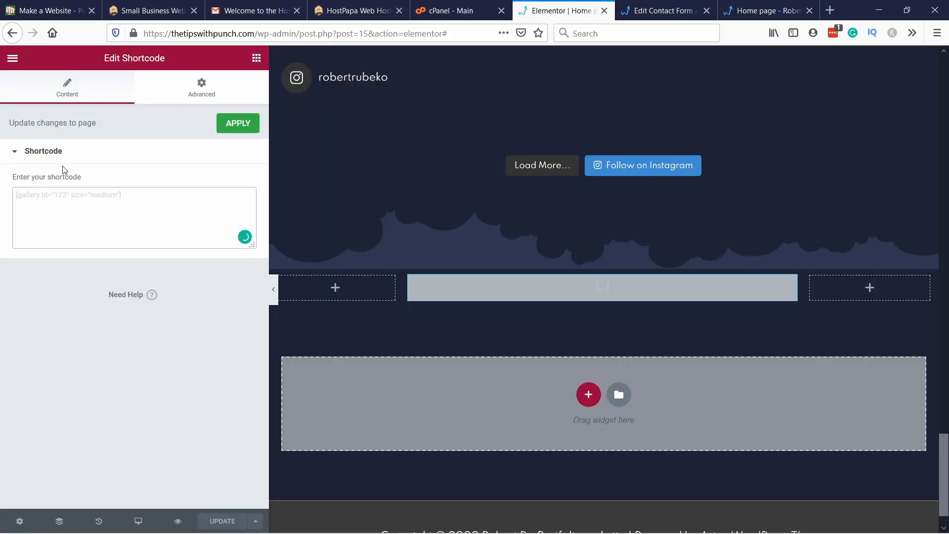
pyautogui.hotkey('ctrl', 'v')
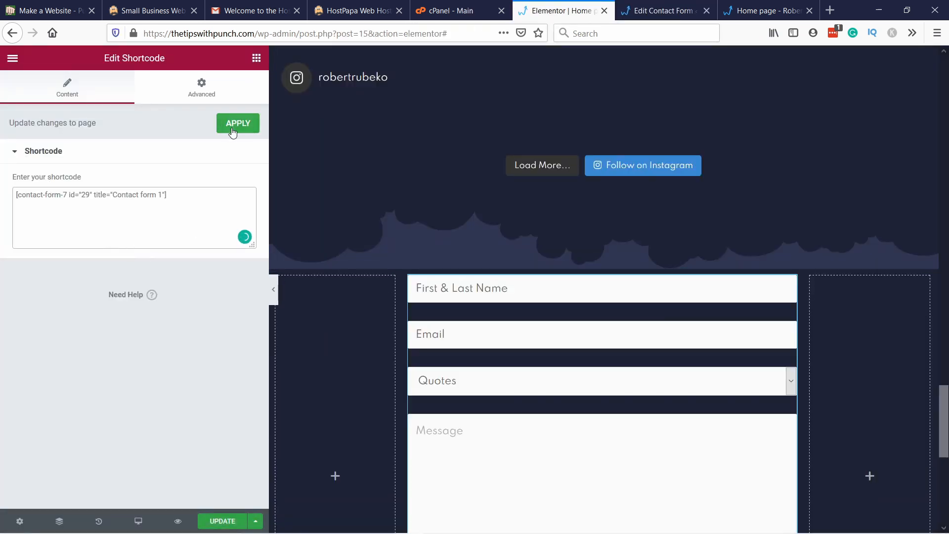
pyautogui.click(237, 125)
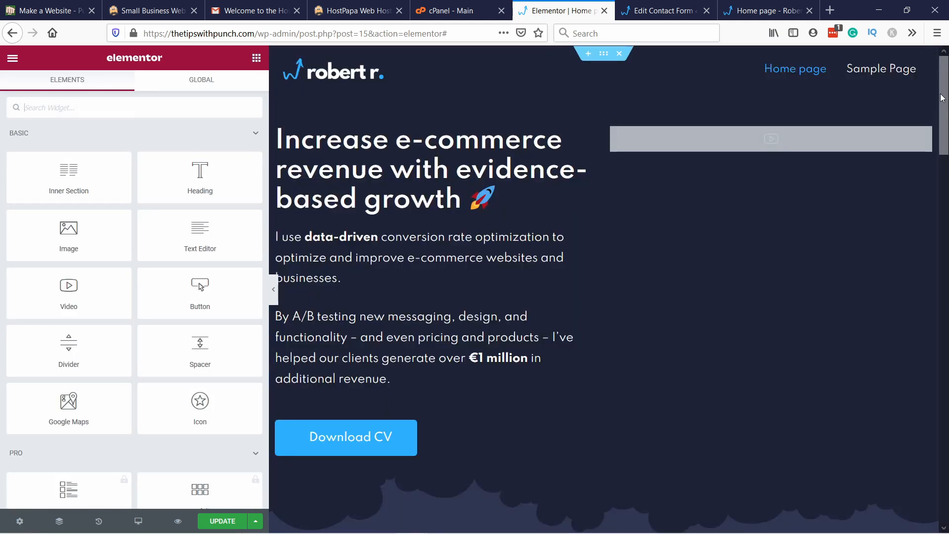
# Step: Check the sections down to the new contact form section and update the home page
pyautogui.moveTo(944, 96); pyautogui.dragTo(946, 212)
pyautogui.scroll(-15, 536, 263)
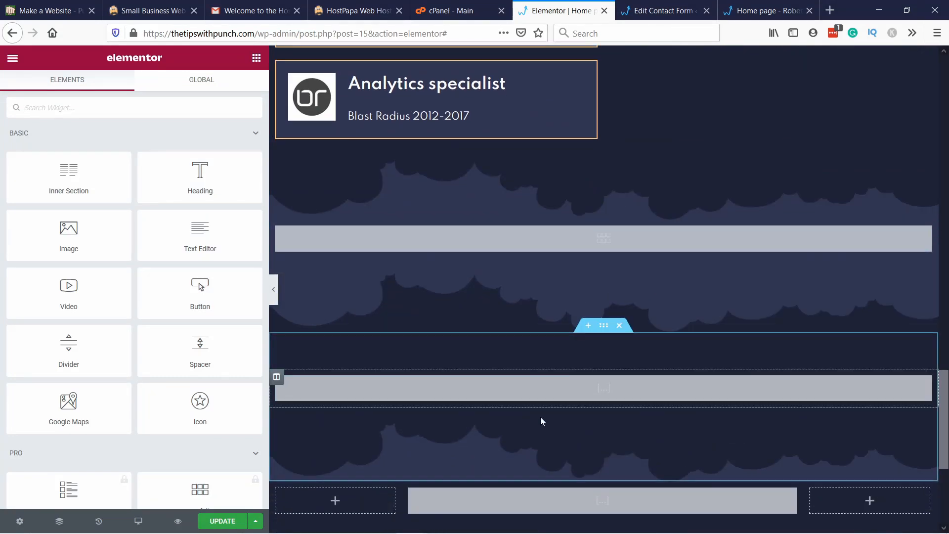
pyautogui.scroll(-3, 541, 417)
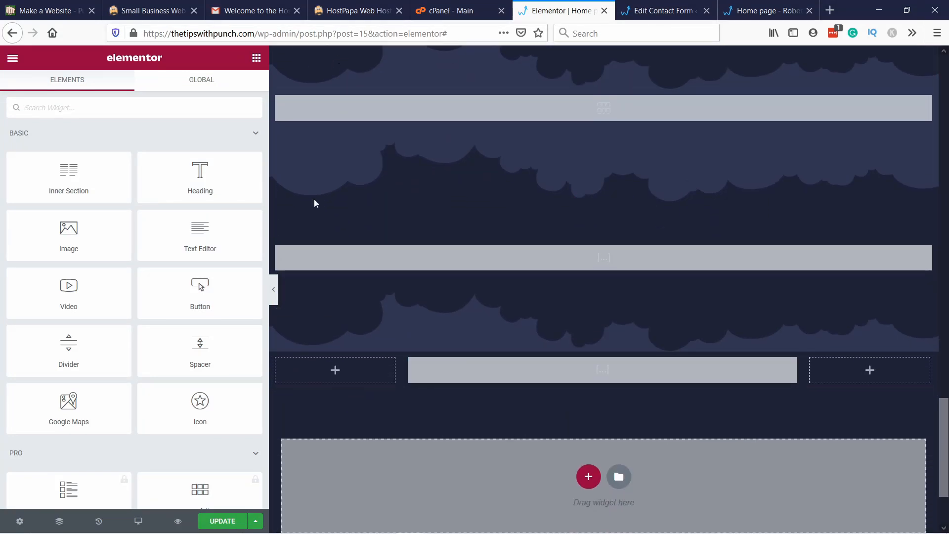
pyautogui.click(222, 521)
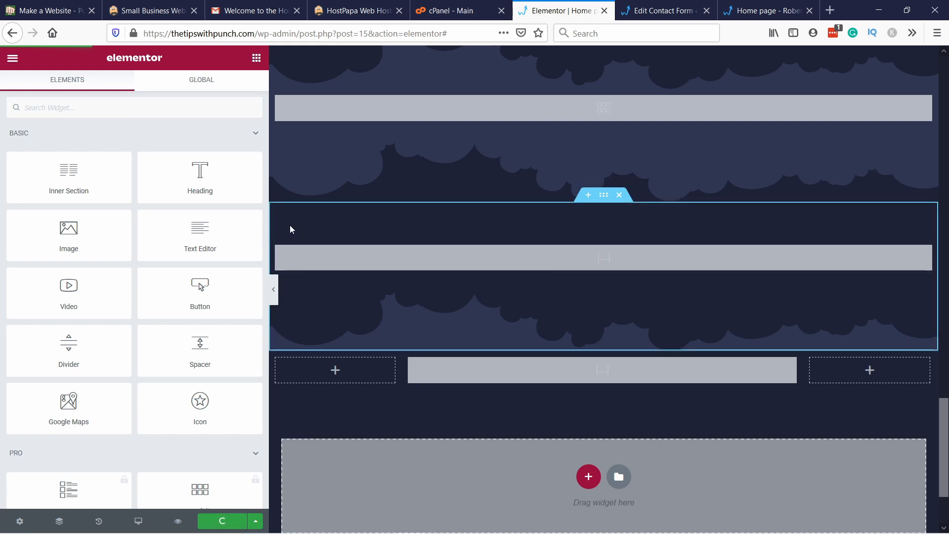
# Step: Reload the Elementor editor and review the contact form below the Instagram feed
pyautogui.click(459, 31)
pyautogui.click(458, 31)
pyautogui.press('BackSpace')
pyautogui.press('Return')
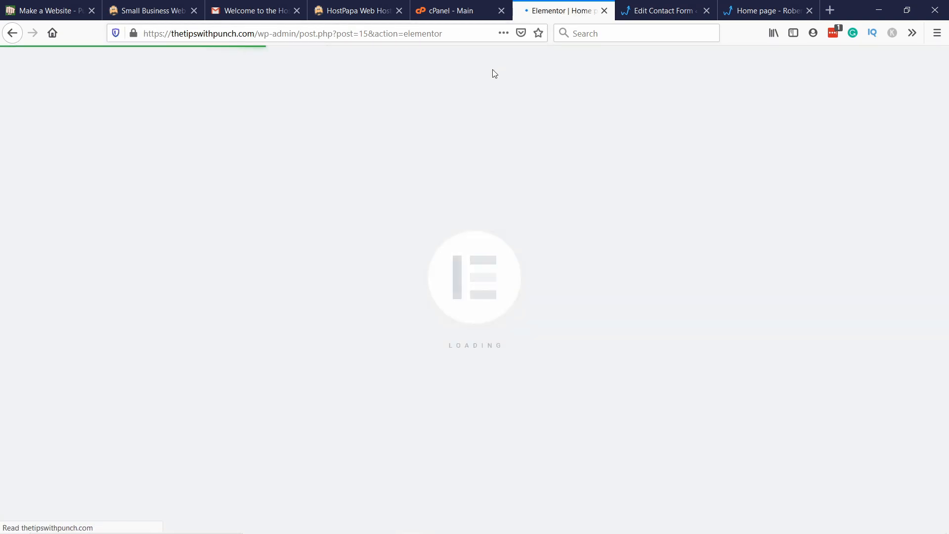
pyautogui.scroll(-20, 519, 228)
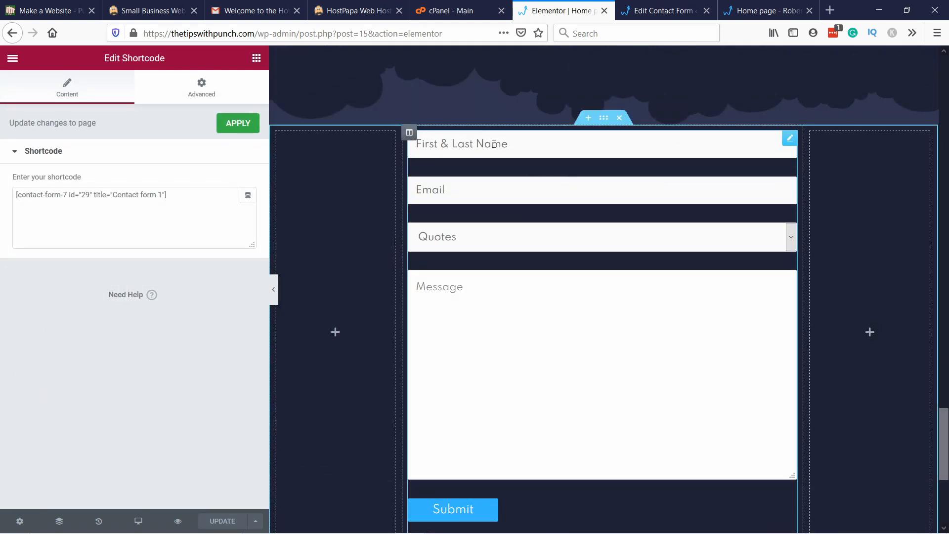
pyautogui.scroll(5, 532, 180)
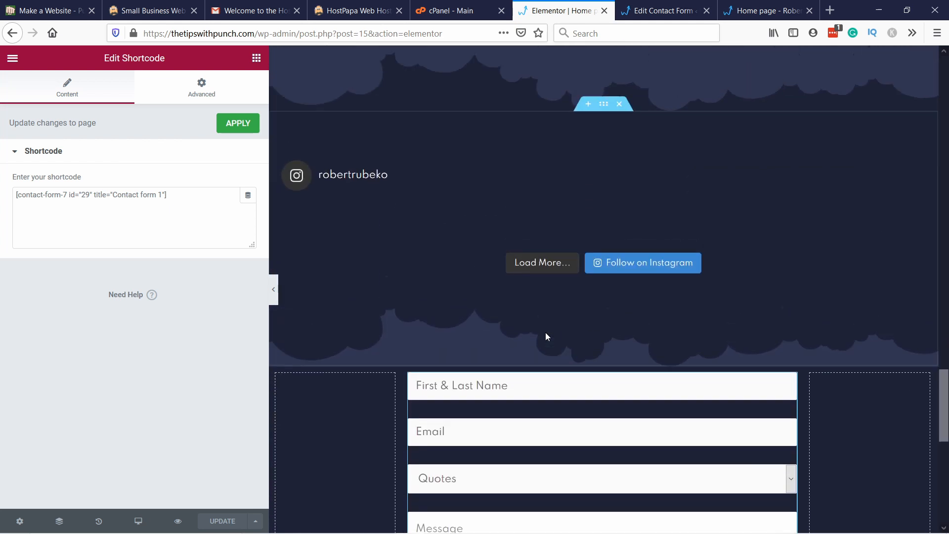
pyautogui.scroll(-1, 516, 321)
pyautogui.scroll(-2, 516, 322)
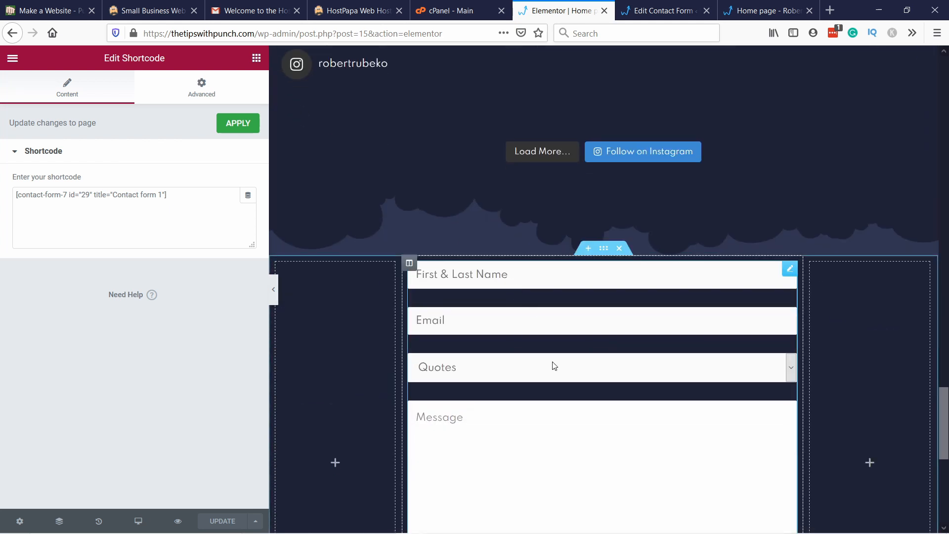
# Step: Add a Livemesh Addons Heading widget above the contact form in the middle column
pyautogui.click(256, 58)
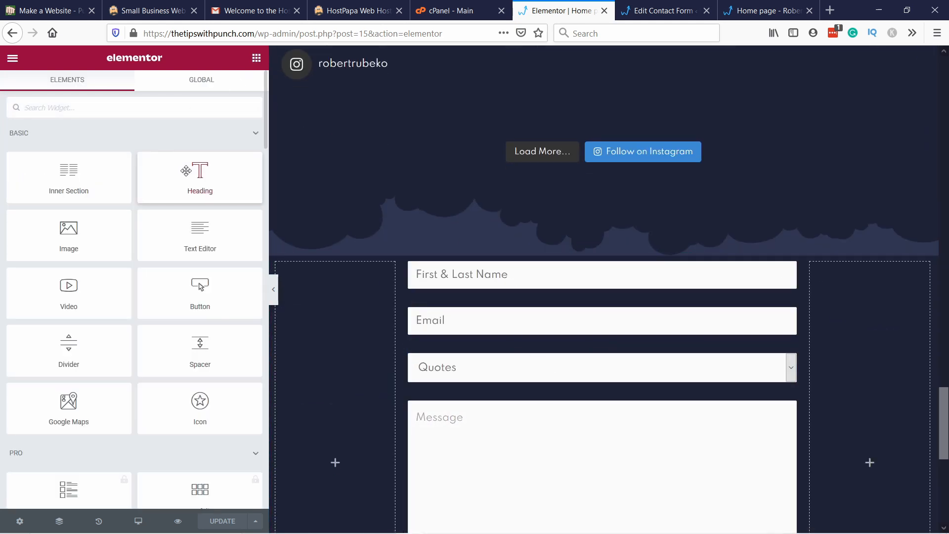
pyautogui.scroll(-10, 132, 186)
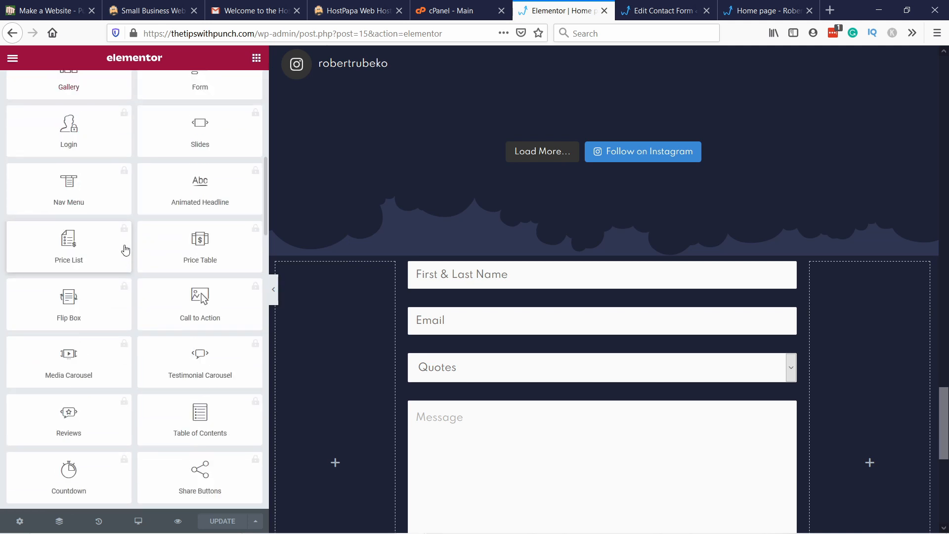
pyautogui.scroll(-4, 256, 226)
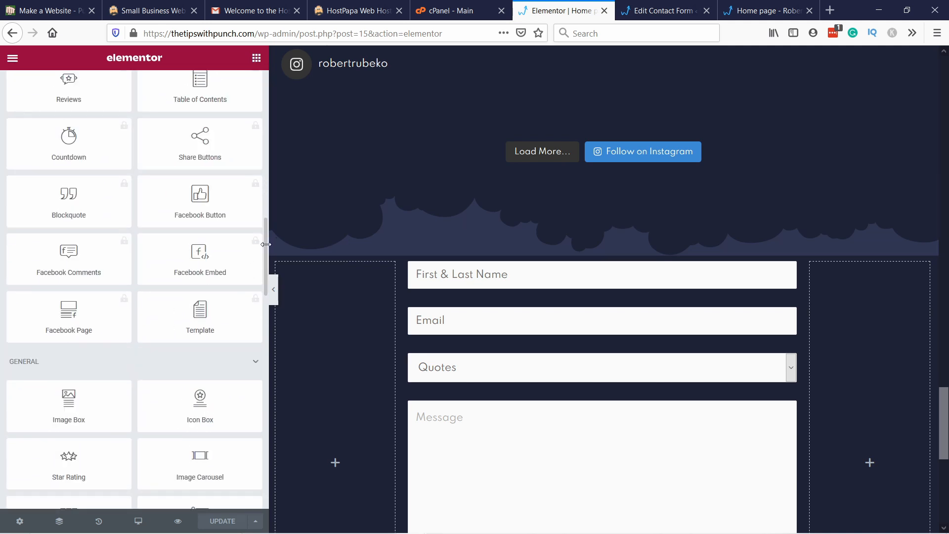
pyautogui.scroll(-1, 269, 259)
pyautogui.scroll(-12, 158, 275)
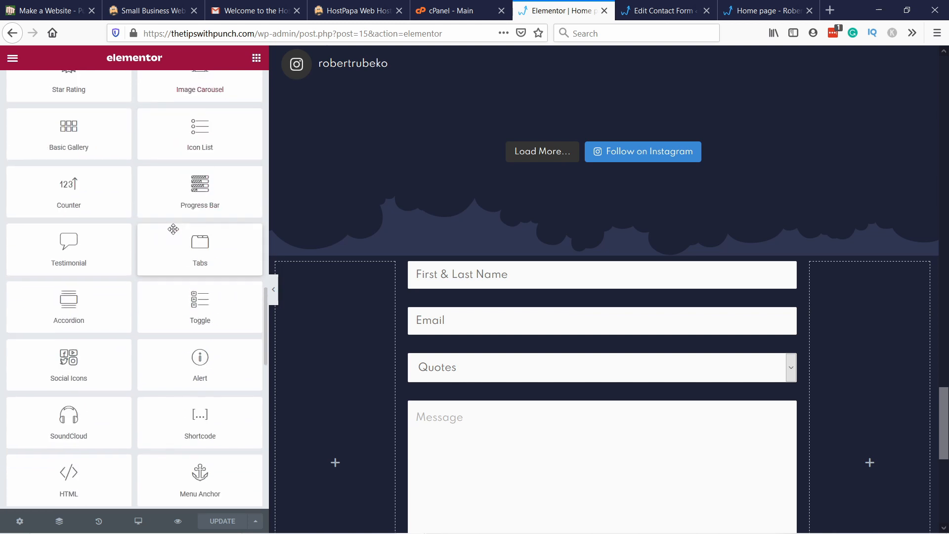
pyautogui.scroll(-3, 99, 220)
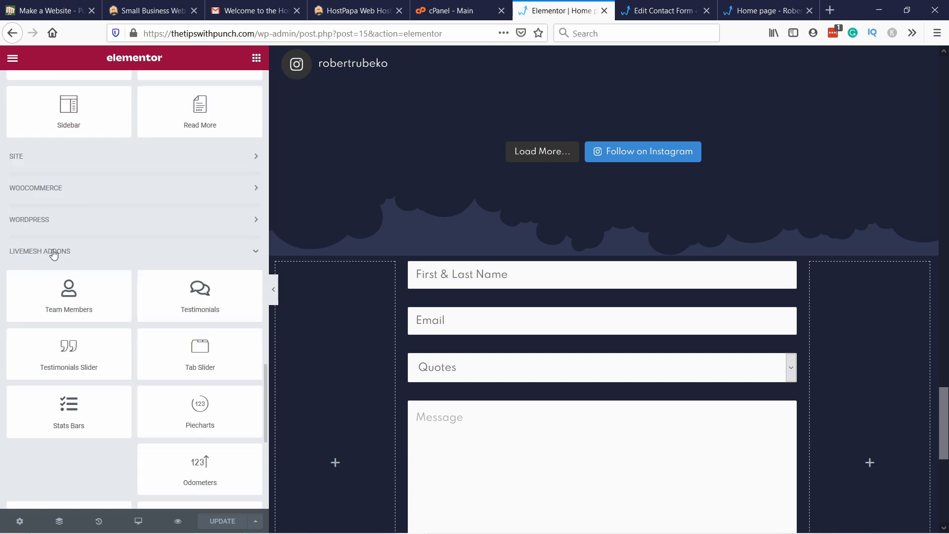
pyautogui.scroll(-6, 115, 259)
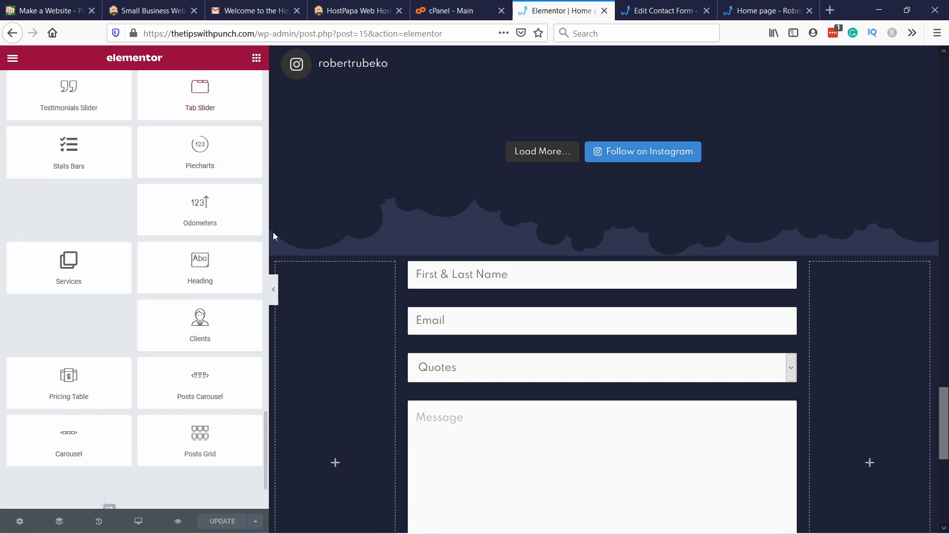
pyautogui.moveTo(198, 269); pyautogui.dragTo(518, 273)
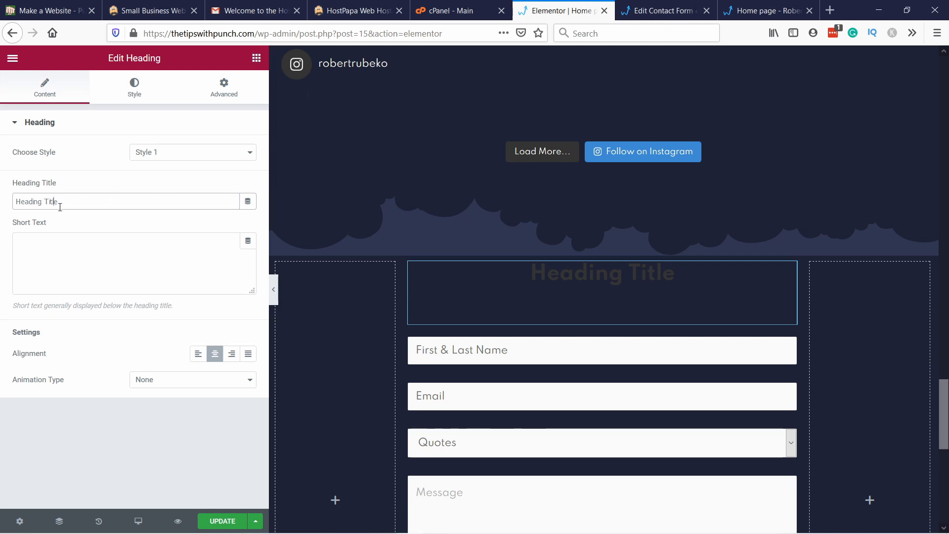
# Step: Title the heading "Get in touch", add "Fill out this simple form. I will contact you promptly to discuss next steps." as short text and left-align it
pyautogui.moveTo(59, 201); pyautogui.dragTo(5, 199)
pyautogui.write('Get in touch')
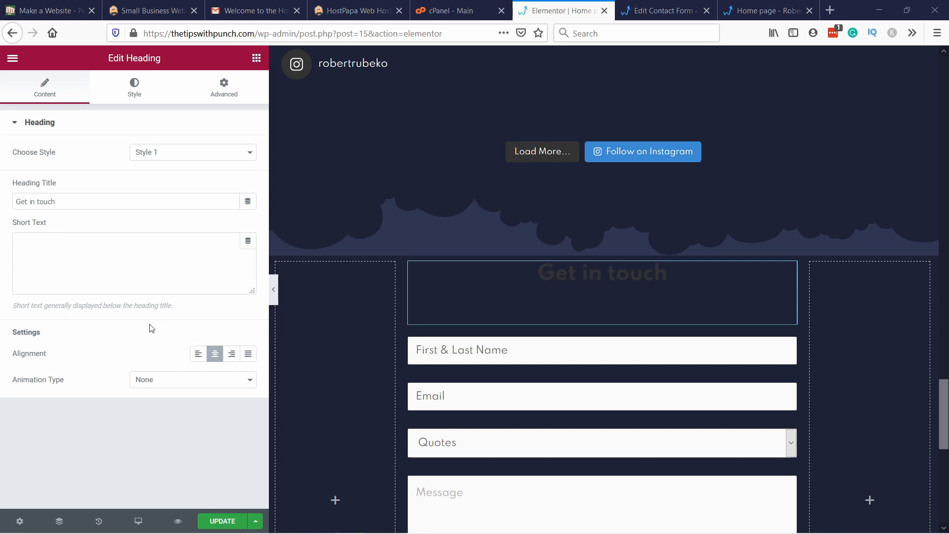
pyautogui.click(53, 245)
pyautogui.write('Fill out this simple form. I will contact you promptly to discuss next steps.')
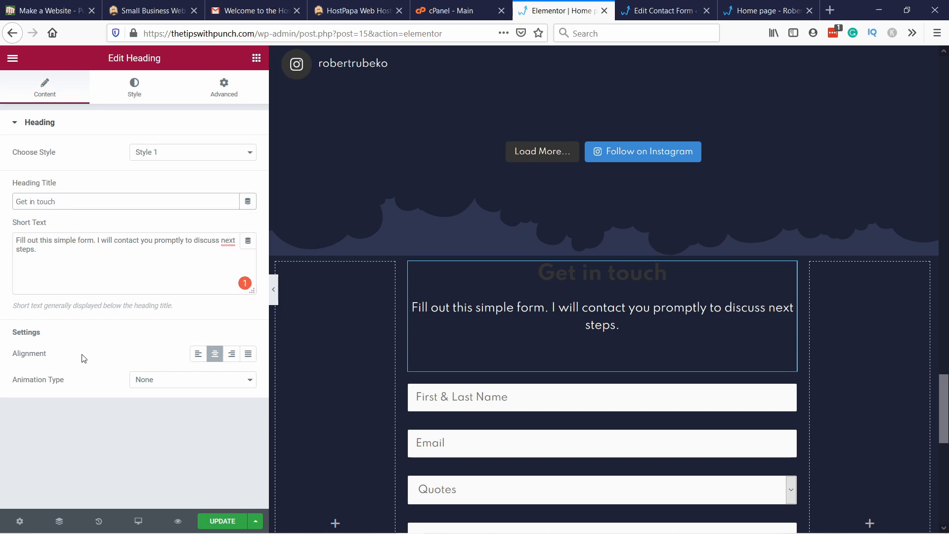
pyautogui.click(198, 355)
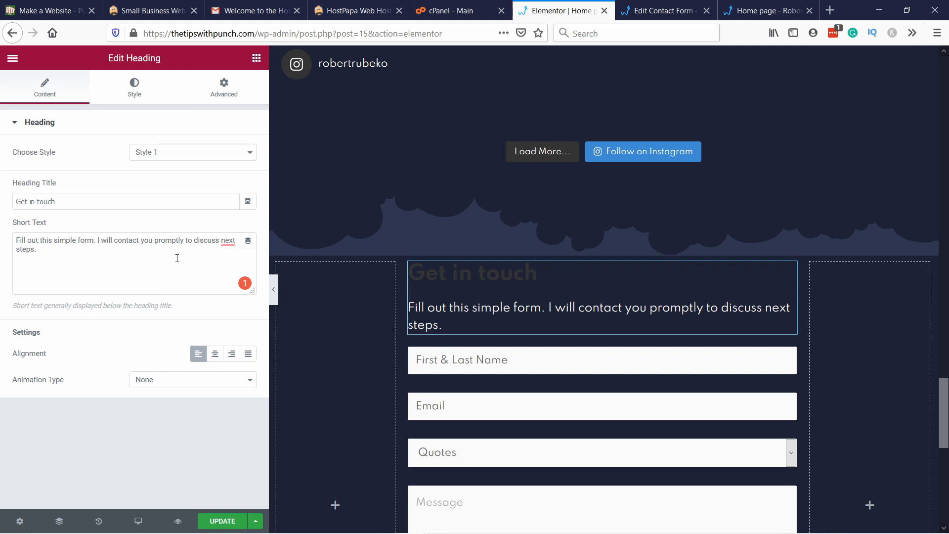
# Step: Set the title HTML tag of the "Get in touch" heading to H2
pyautogui.click(134, 88)
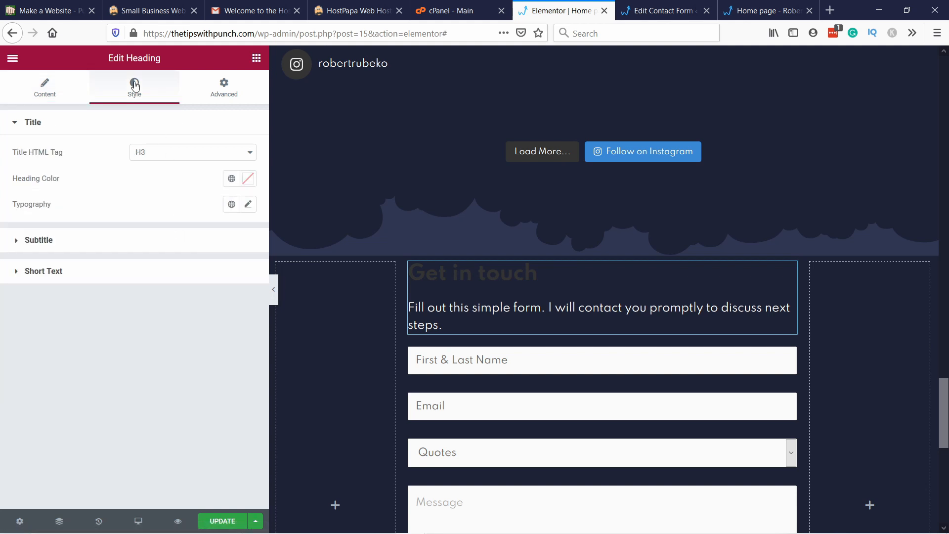
pyautogui.click(151, 132)
pyautogui.click(155, 157)
pyautogui.click(107, 130)
pyautogui.click(158, 155)
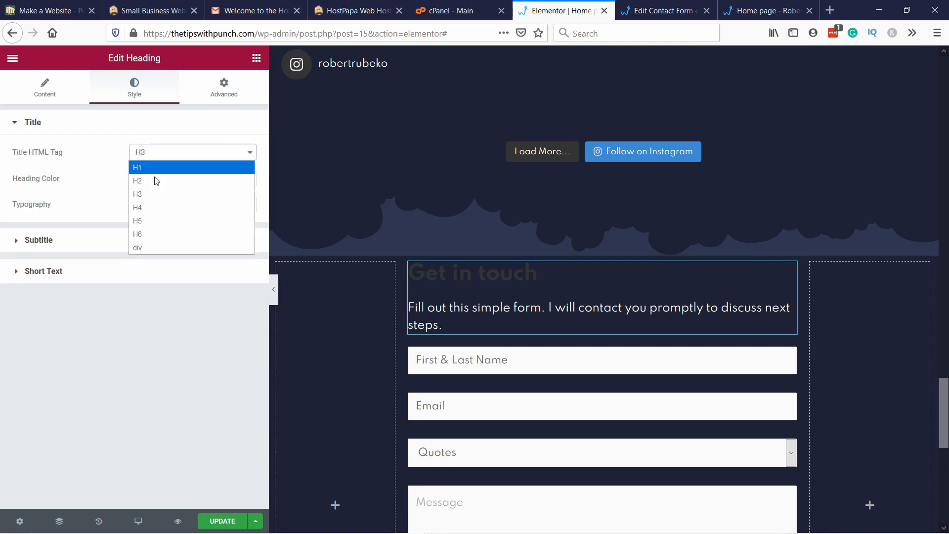
pyautogui.click(156, 181)
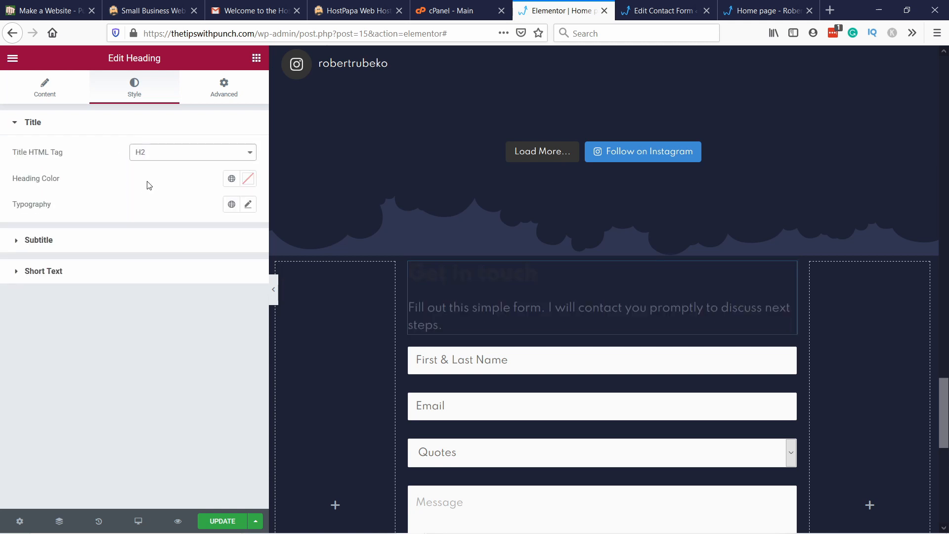
# Step: Set the "Get in touch" heading color to a white global color and check the subtitle and short text style options
pyautogui.click(233, 182)
pyautogui.click(102, 254)
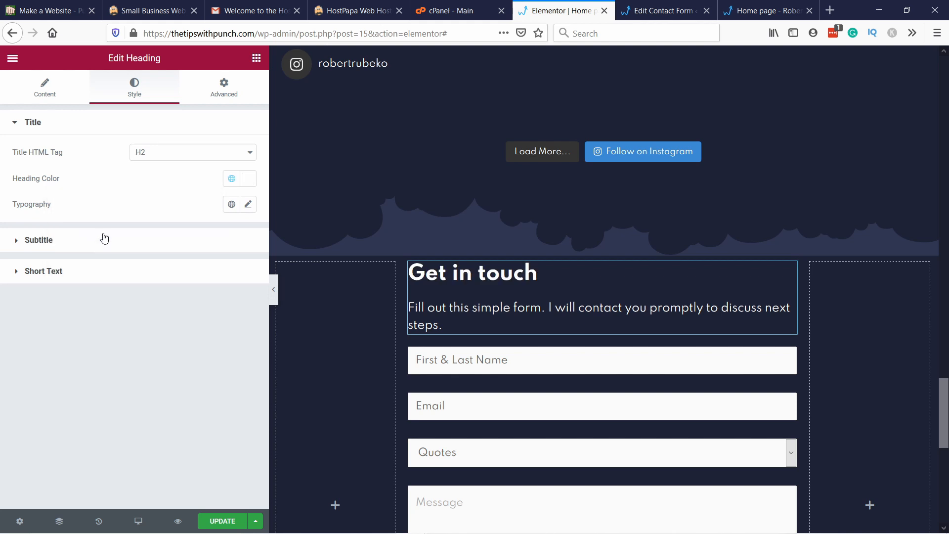
pyautogui.click(36, 241)
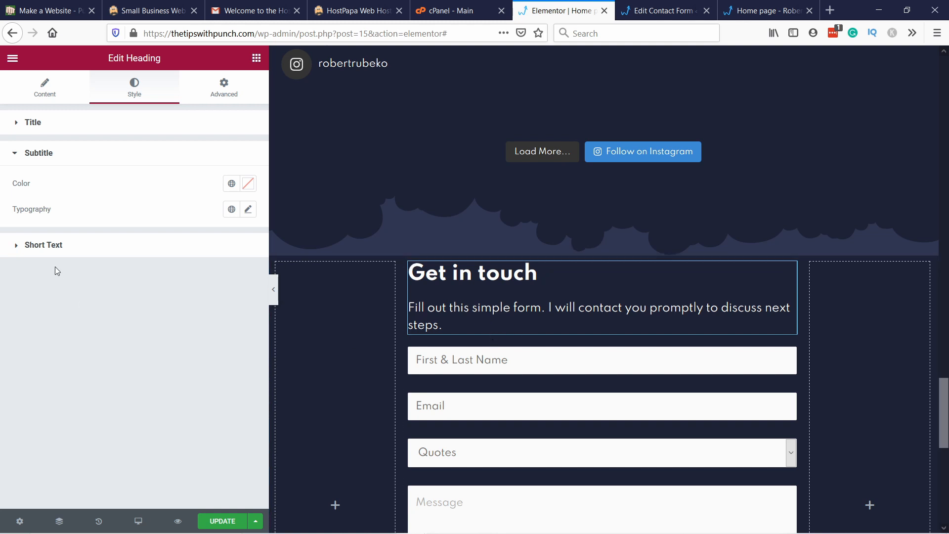
pyautogui.click(148, 244)
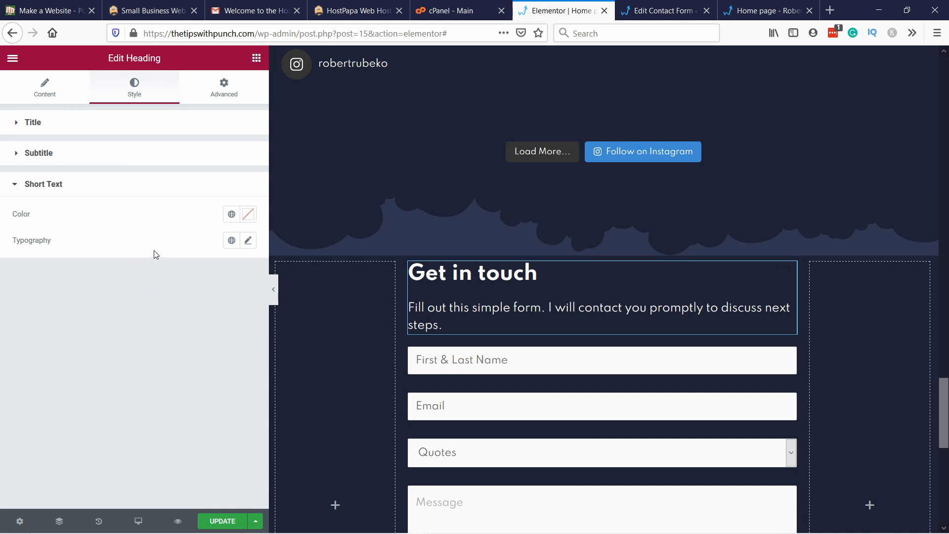
# Step: Give the contact form's Shortcode widget a classic background in the BG support global color
pyautogui.scroll(-3, 542, 247)
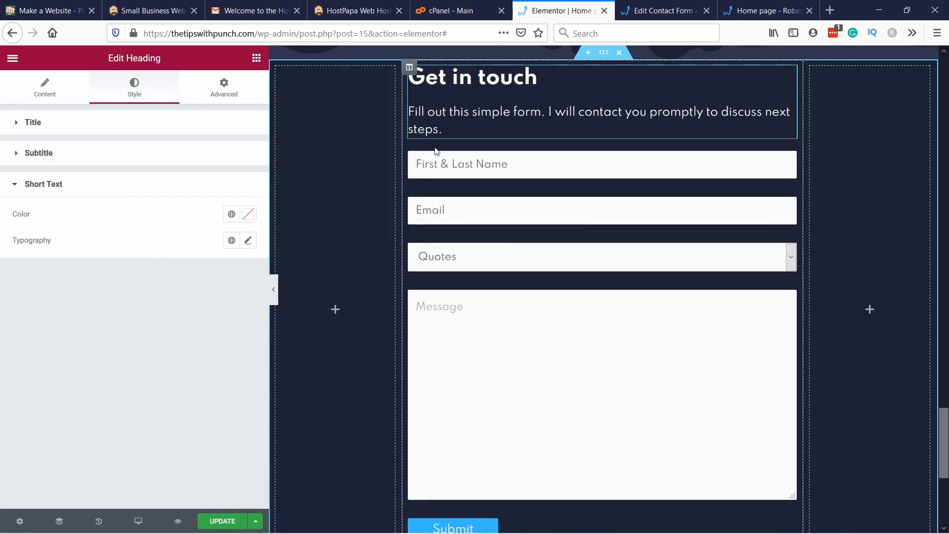
pyautogui.rightClick(421, 187)
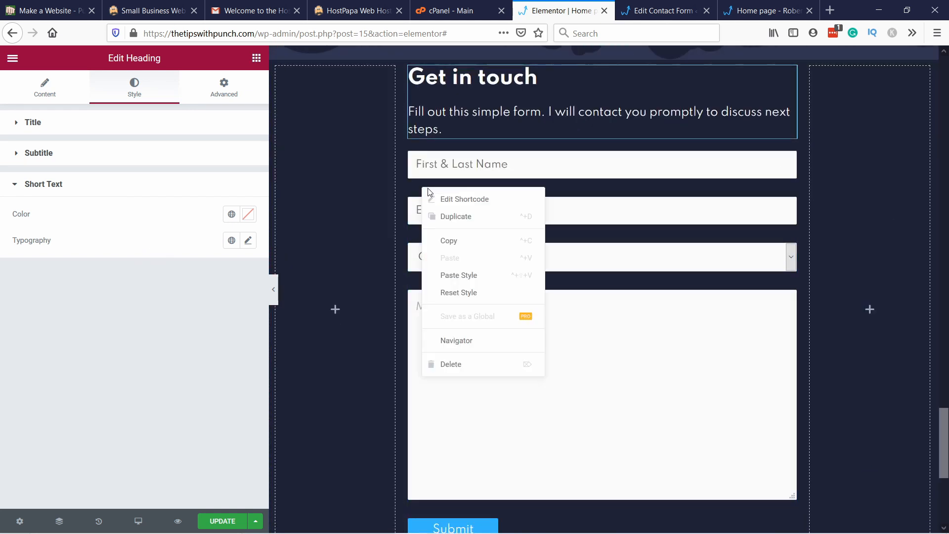
pyautogui.click(454, 199)
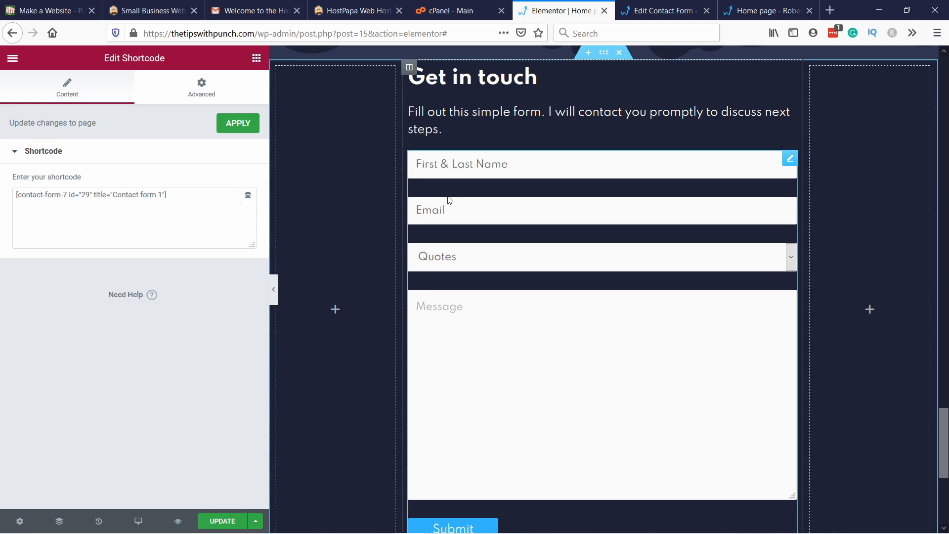
pyautogui.click(202, 90)
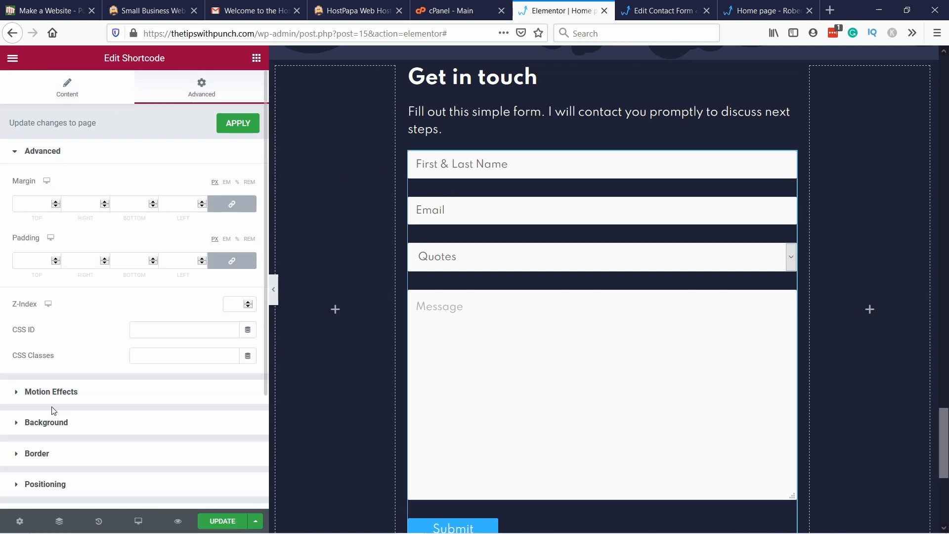
pyautogui.click(51, 428)
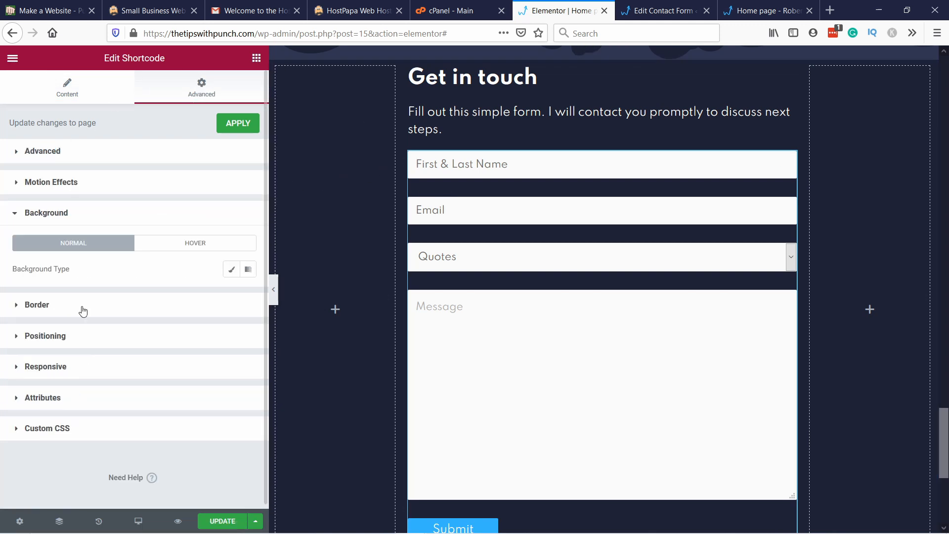
pyautogui.click(232, 270)
pyautogui.click(231, 295)
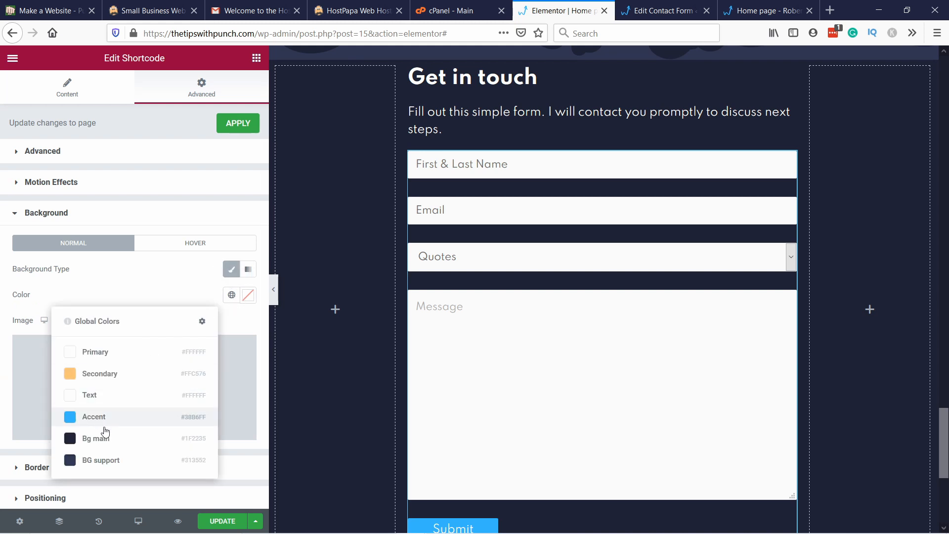
pyautogui.click(98, 462)
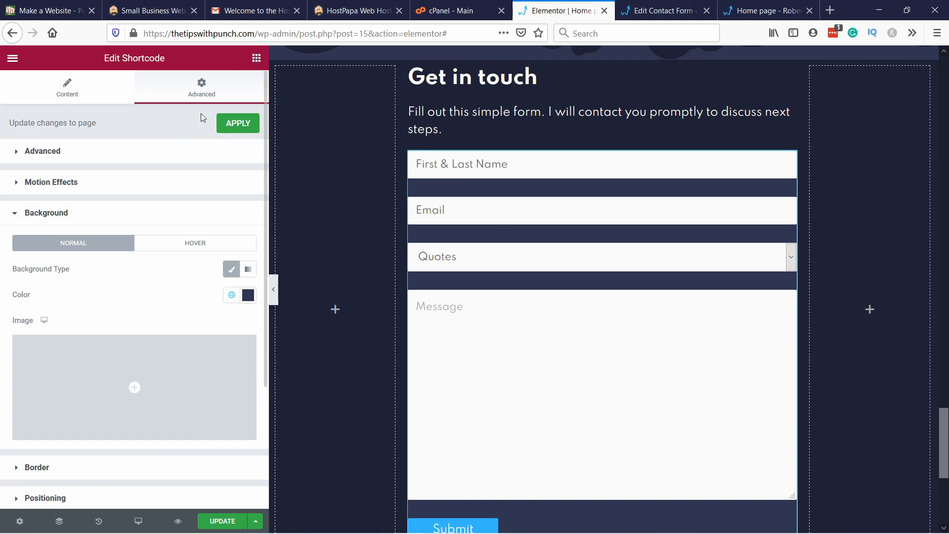
# Step: Set the contact form widget's padding to 30 px on all sides
pyautogui.click(52, 152)
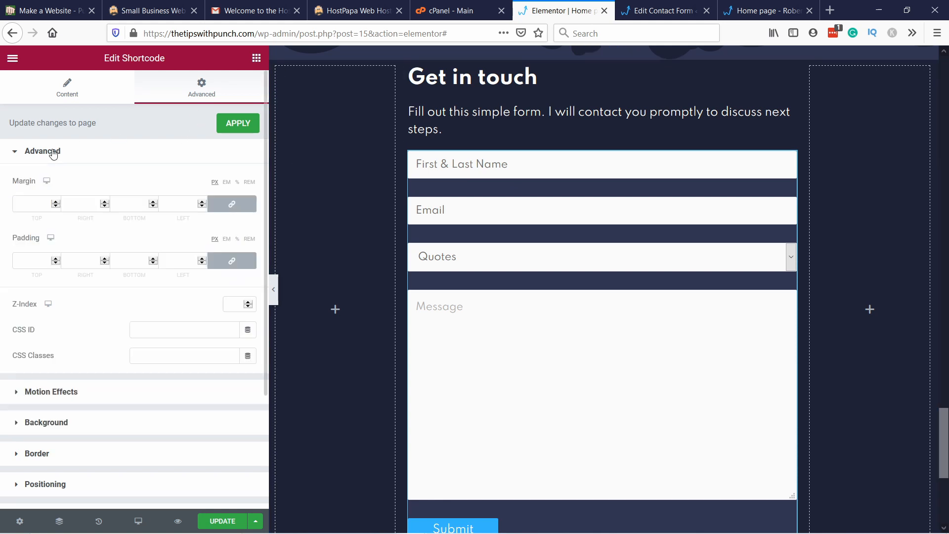
pyautogui.click(38, 264)
pyautogui.write('20')
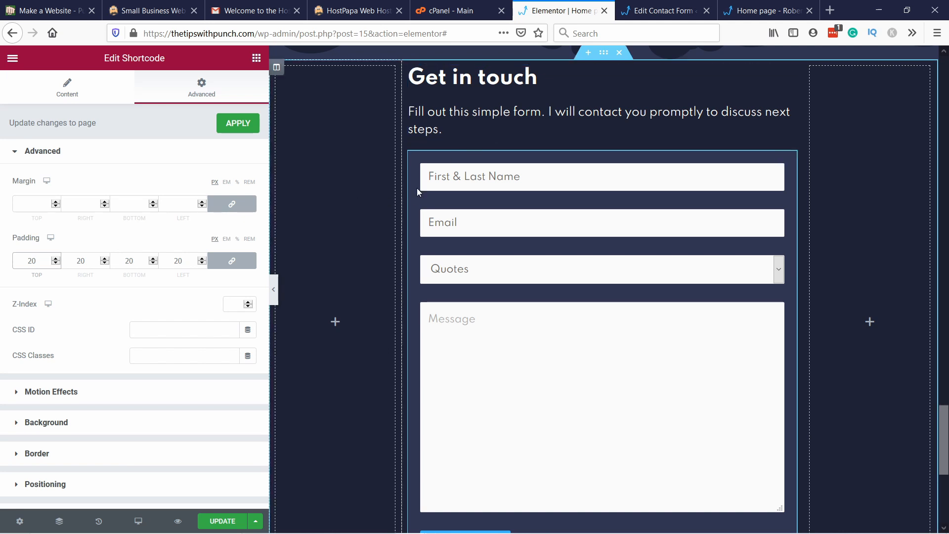
pyautogui.press('Up')
pyautogui.press('Up')
pyautogui.press('Up')
pyautogui.press('Up')
pyautogui.press('Up')
pyautogui.press('Up')
pyautogui.press('Up')
pyautogui.press('Up')
pyautogui.press('Up')
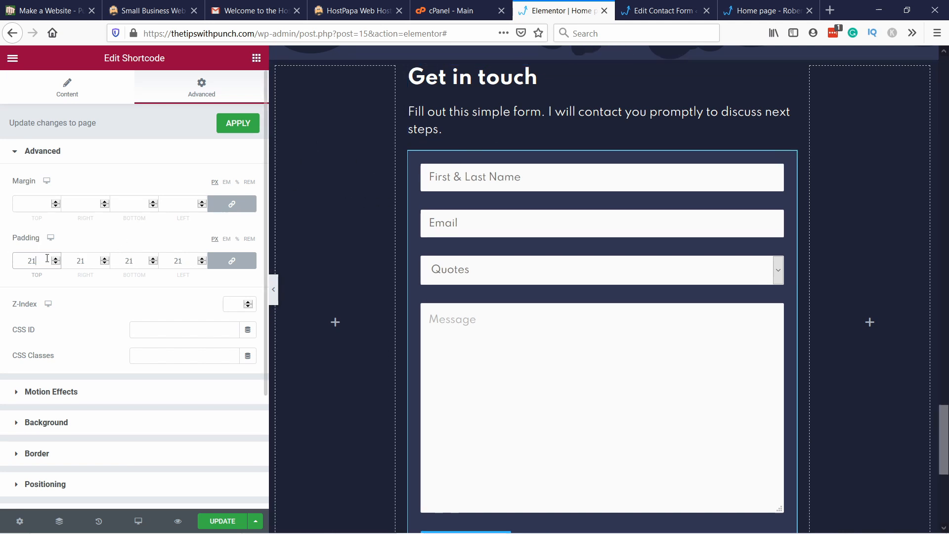
pyautogui.press('Up')
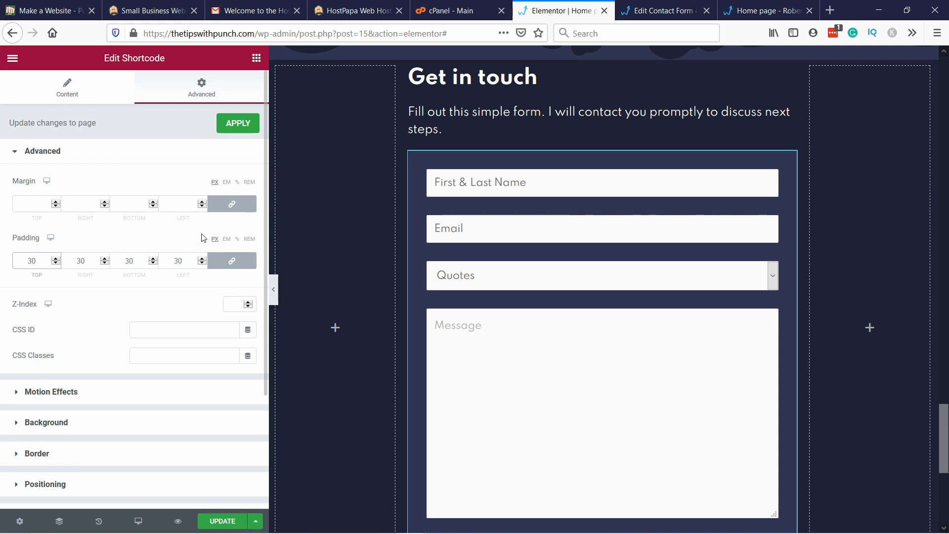
# Step: Reload the live home page and review the "Get in touch" section below the Instagram feed
pyautogui.click(764, 11)
pyautogui.click(261, 35)
pyautogui.press('Return')
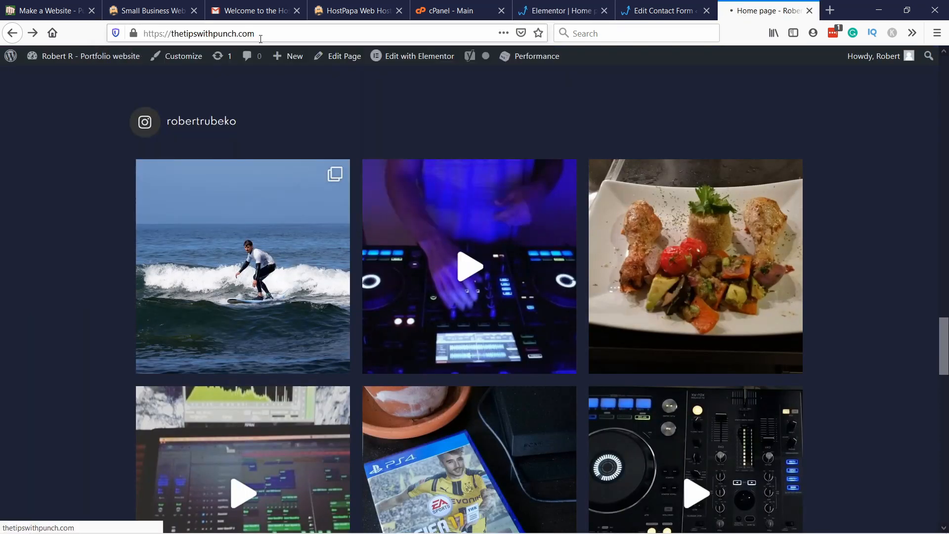
pyautogui.scroll(-20, 440, 128)
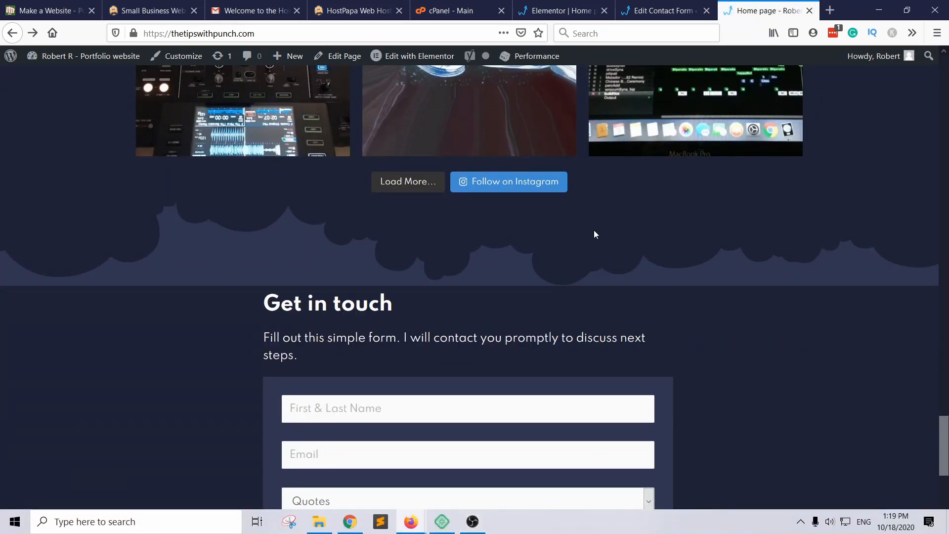
pyautogui.scroll(-6, 595, 231)
pyautogui.scroll(1, 608, 169)
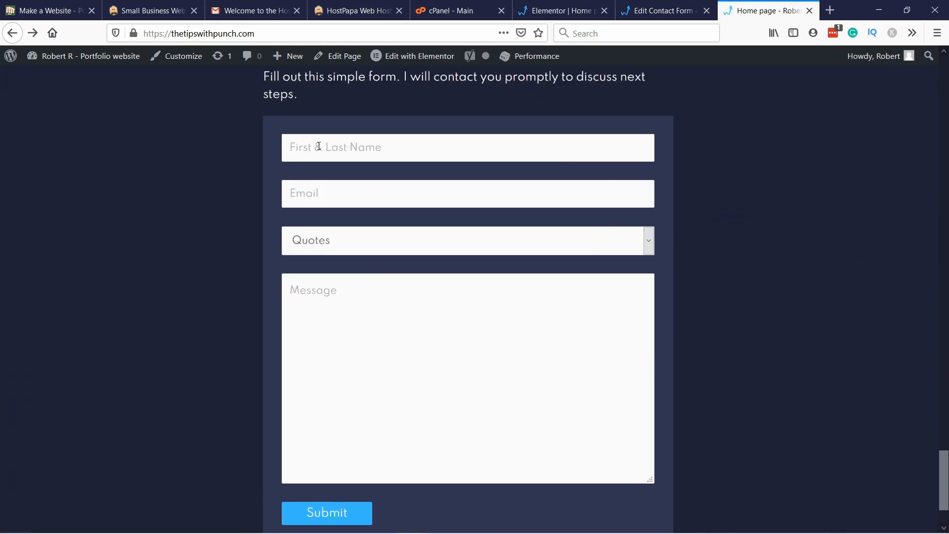
# Step: Test the live form by choosing Partnerships and Questions as the subject and trying out the name field
pyautogui.click(318, 247)
pyautogui.click(316, 281)
pyautogui.click(320, 246)
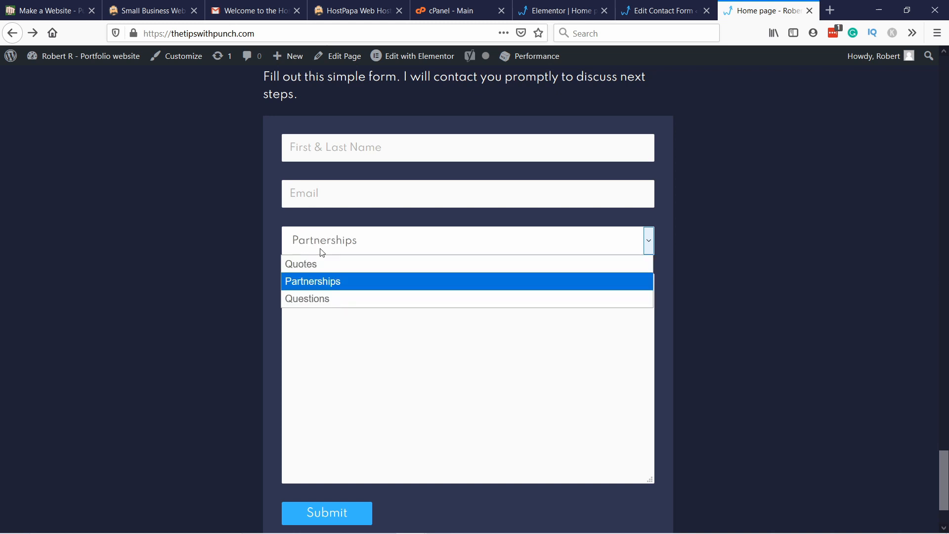
pyautogui.click(325, 298)
pyautogui.scroll(3, 396, 243)
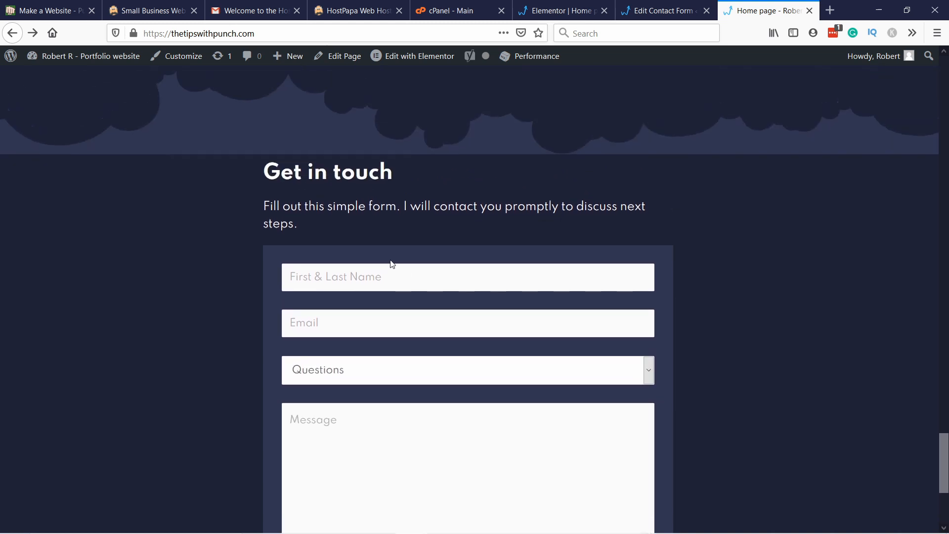
pyautogui.click(326, 274)
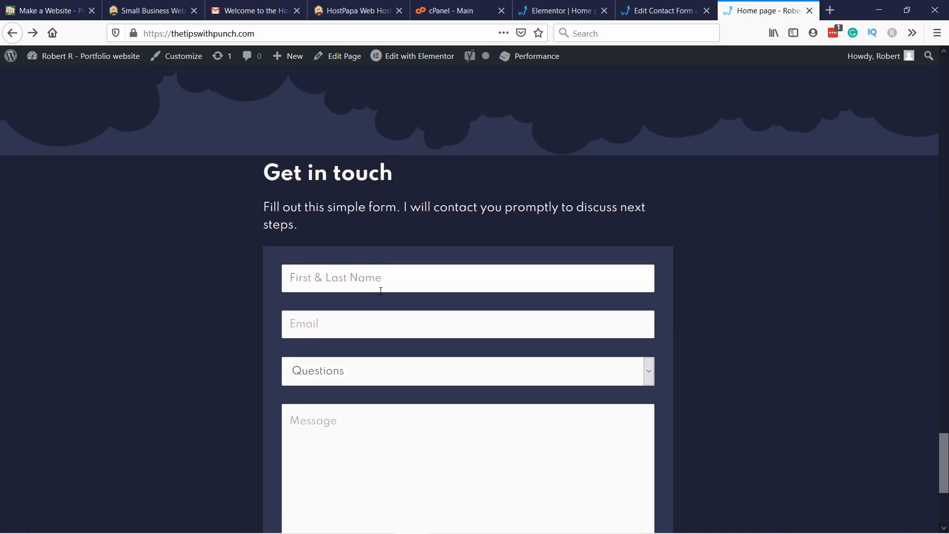
pyautogui.write('RO')
pyautogui.press('BackSpace')
pyautogui.press('BackSpace')
pyautogui.scroll(-5, 238, 331)
pyautogui.scroll(4, 432, 334)
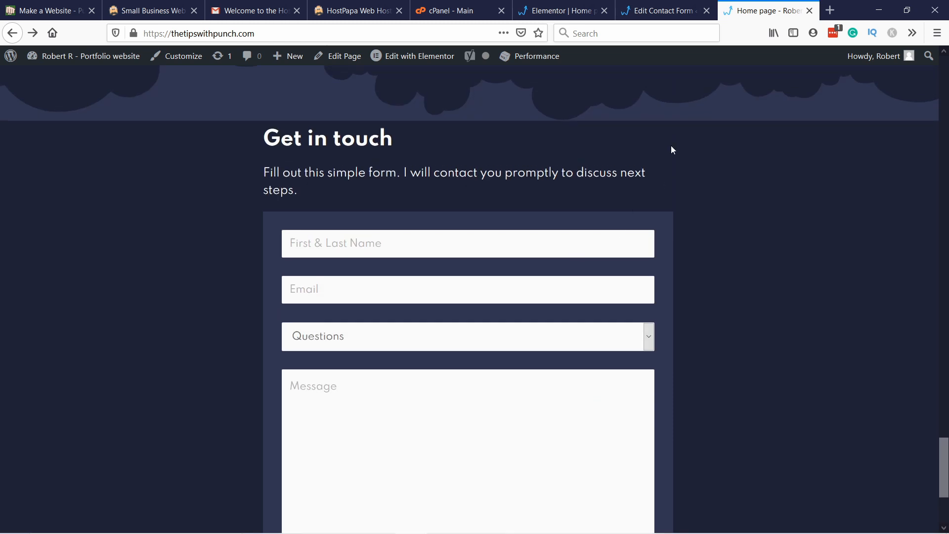
# Step: Switch to the contact form editor and open the mail settings of Contact form 1
pyautogui.click(658, 15)
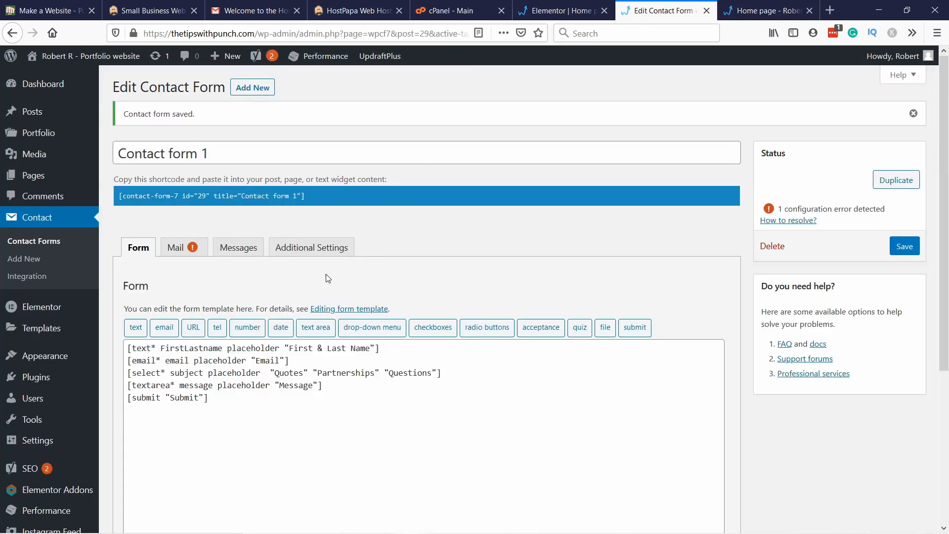
pyautogui.click(197, 252)
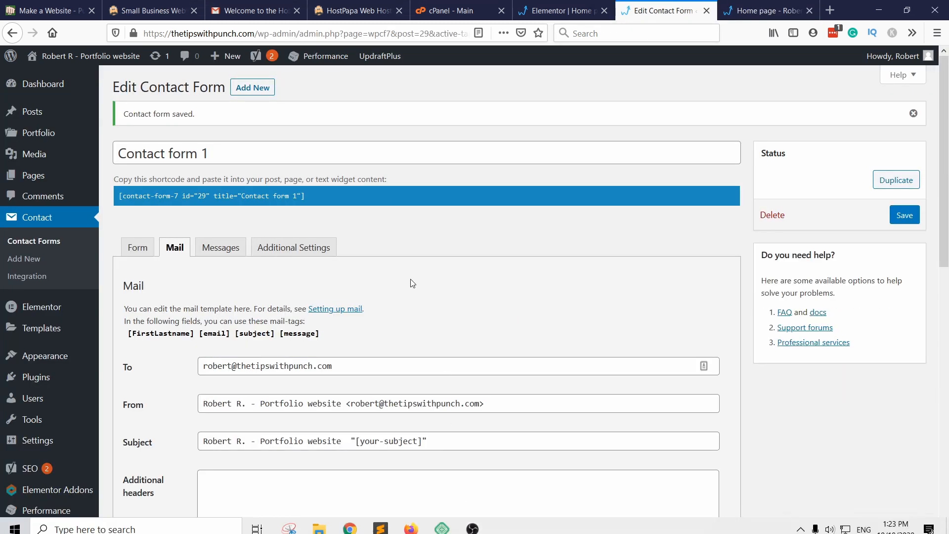
pyautogui.scroll(-3, 224, 210)
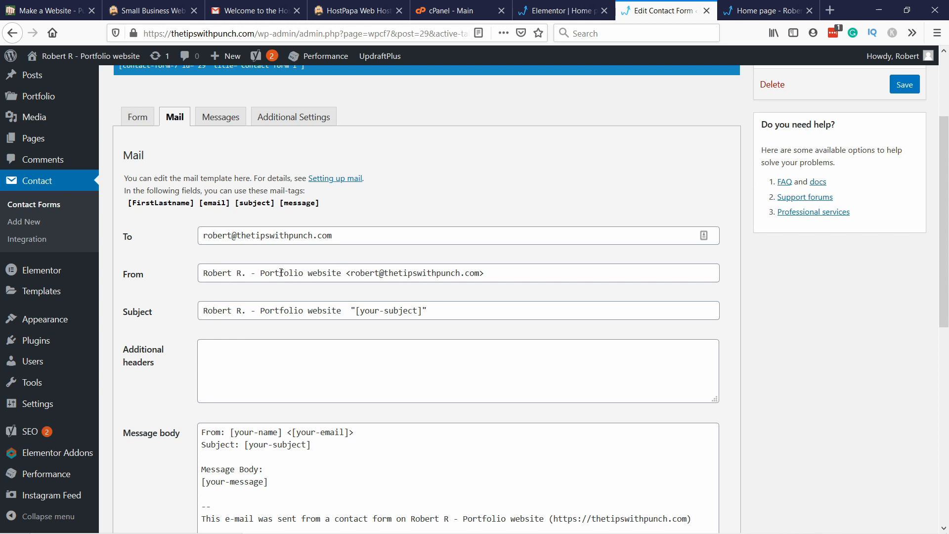
# Step: Reduce the mail template's From field to the sender's plain e-mail address, without the name and angle brackets
pyautogui.moveTo(347, 273); pyautogui.dragTo(197, 271)
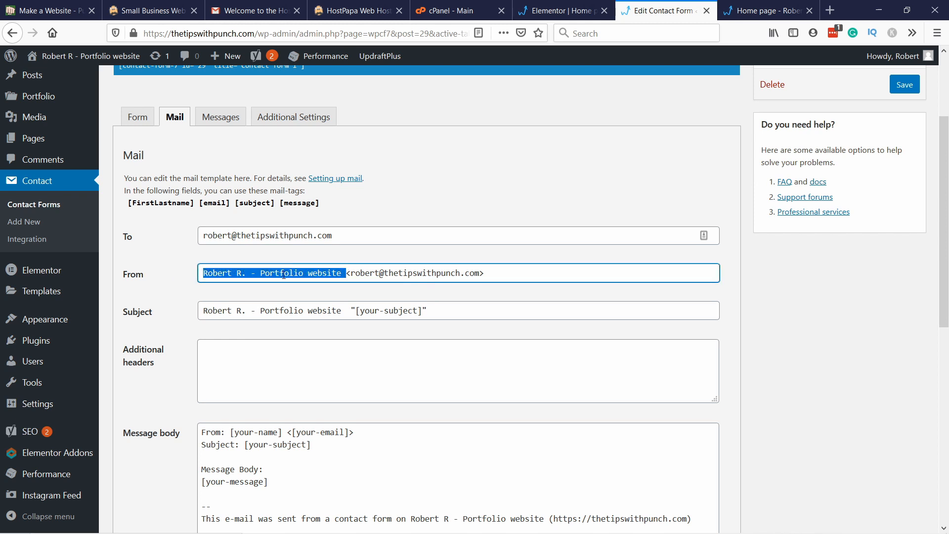
pyautogui.click(328, 278)
pyautogui.moveTo(343, 273); pyautogui.dragTo(230, 271)
pyautogui.write('t')
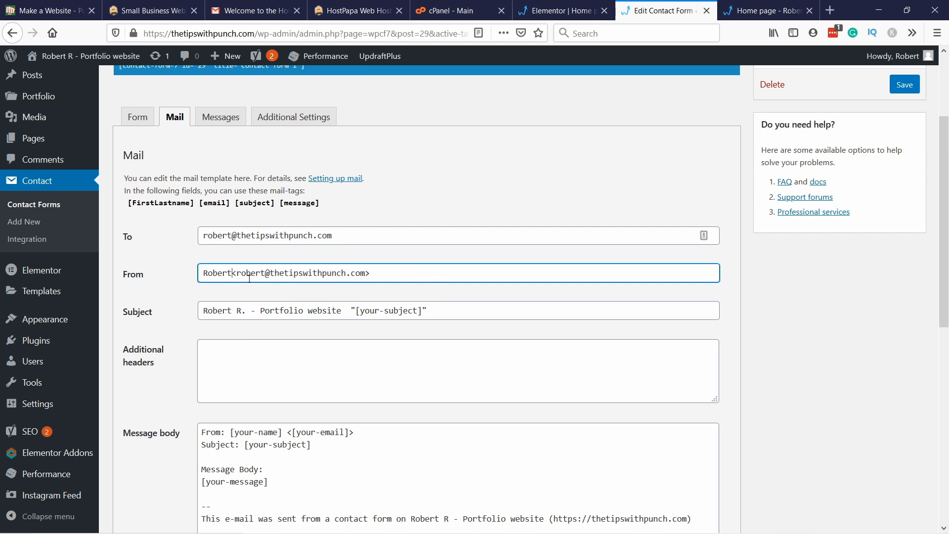
pyautogui.moveTo(241, 273); pyautogui.dragTo(155, 271)
pyautogui.click(356, 267)
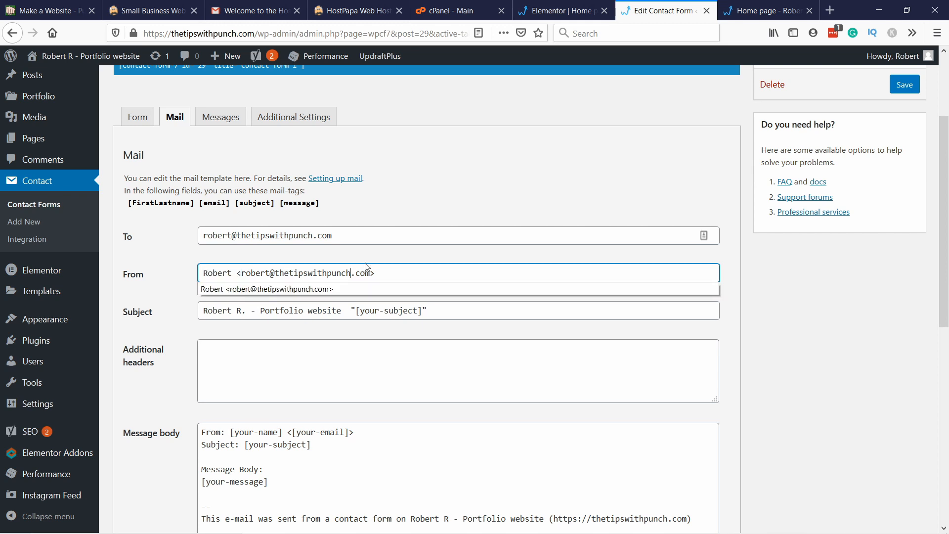
pyautogui.moveTo(241, 273); pyautogui.dragTo(121, 271)
pyautogui.press('BackSpace')
pyautogui.click(373, 265)
pyautogui.press('BackSpace')
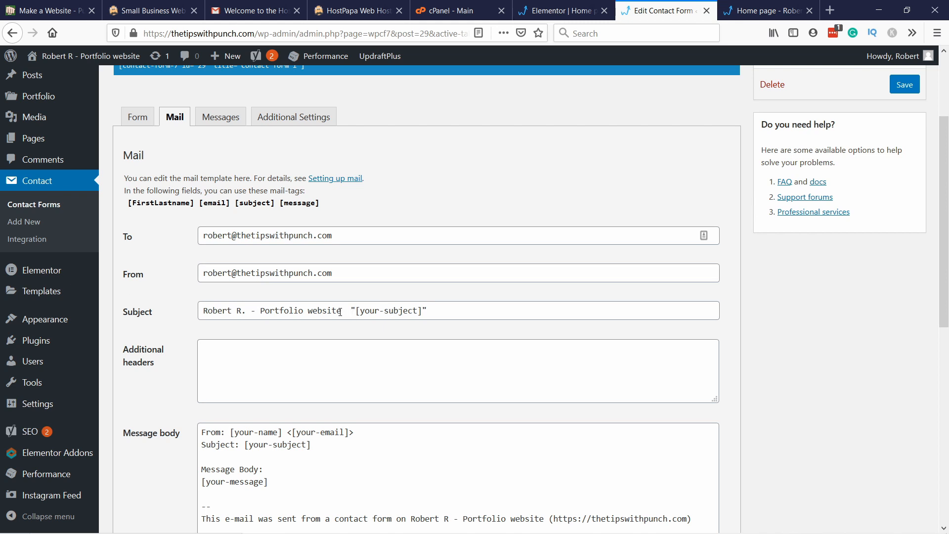
# Step: Set the mail template's subject to Contact form "[message]"
pyautogui.moveTo(340, 312); pyautogui.dragTo(136, 312)
pyautogui.write('Contac')
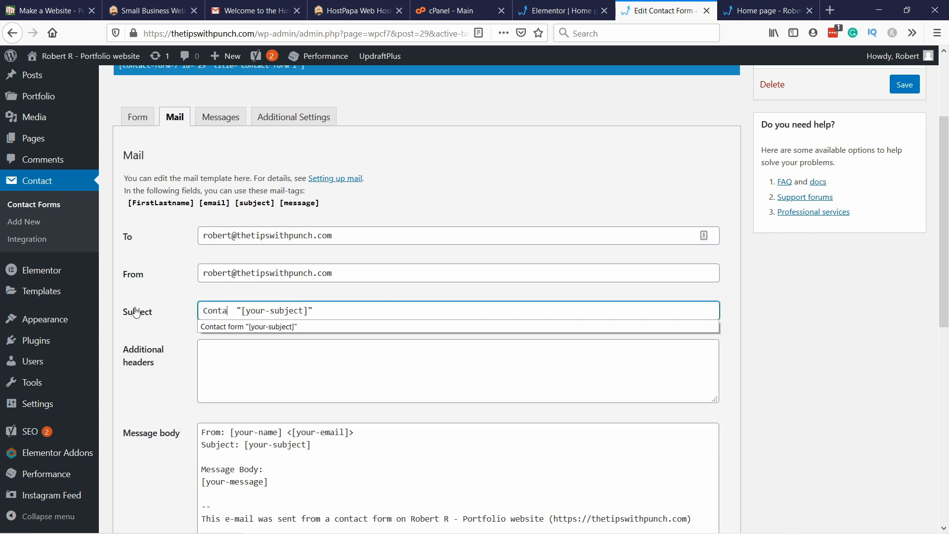
pyautogui.press('Down')
pyautogui.press('Return')
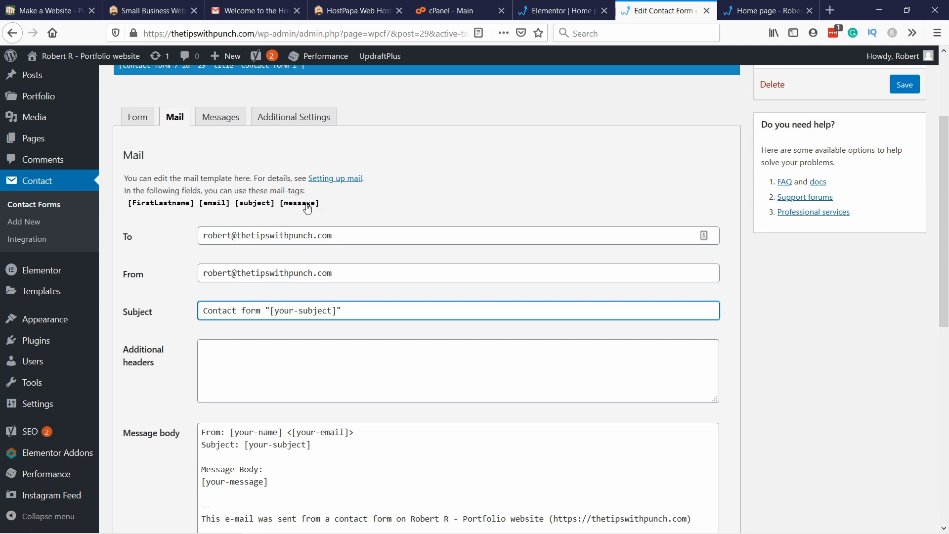
pyautogui.moveTo(332, 311); pyautogui.dragTo(275, 310)
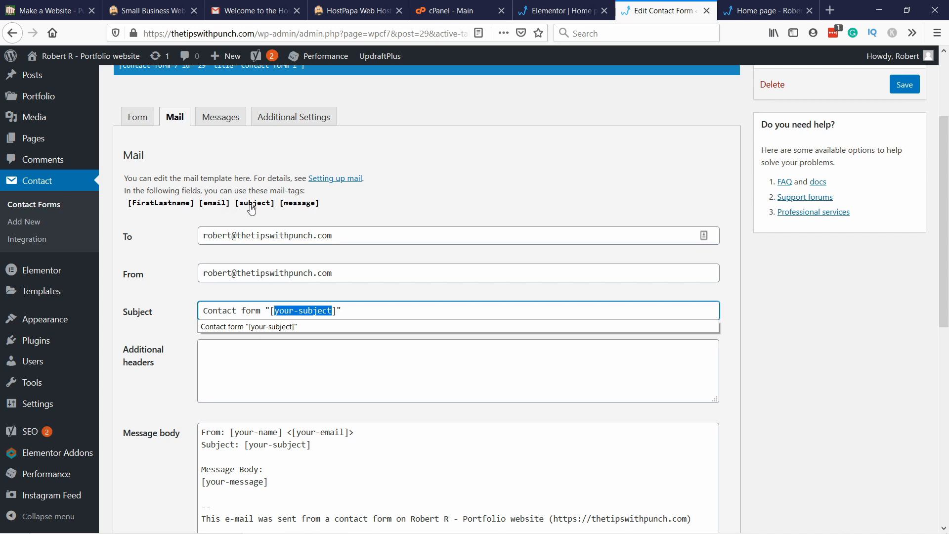
pyautogui.write('m')
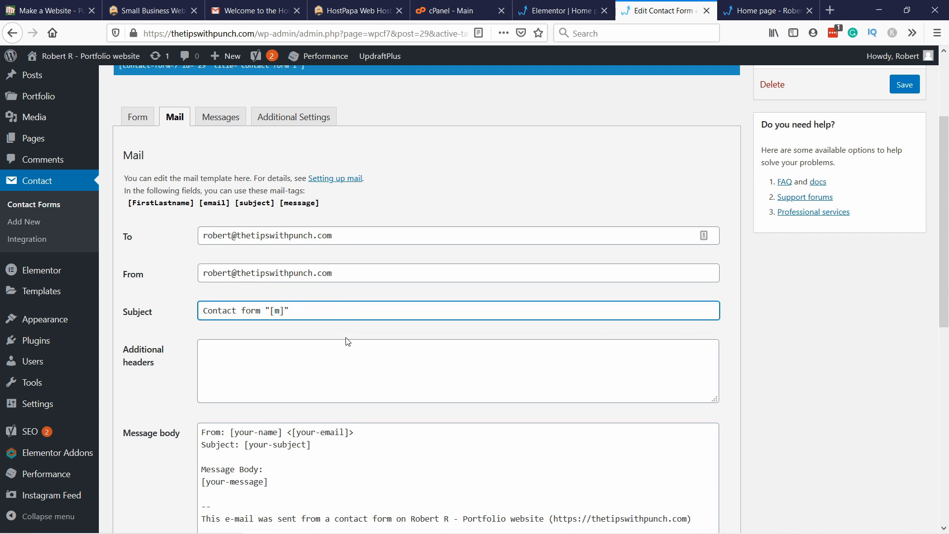
pyautogui.write('essage')
# Step: Replace the name and e-mail tags in the message body's From line with [FirstLastname] and [email]
pyautogui.scroll(-3, 299, 213)
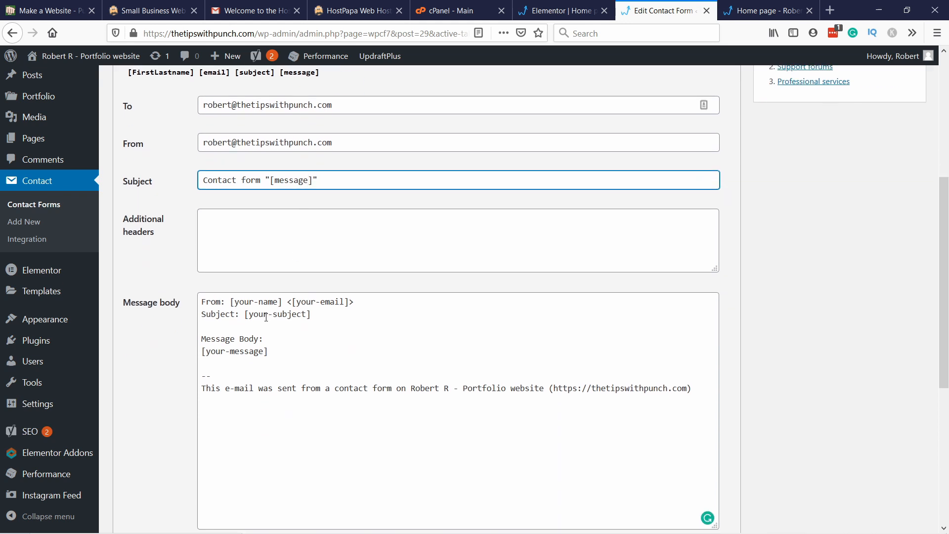
pyautogui.scroll(2, 264, 313)
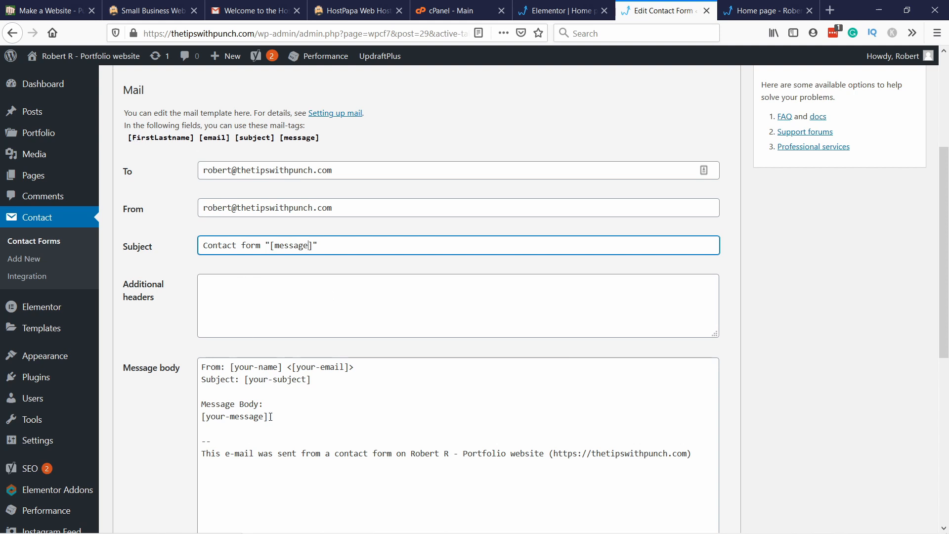
pyautogui.moveTo(278, 366); pyautogui.dragTo(234, 368)
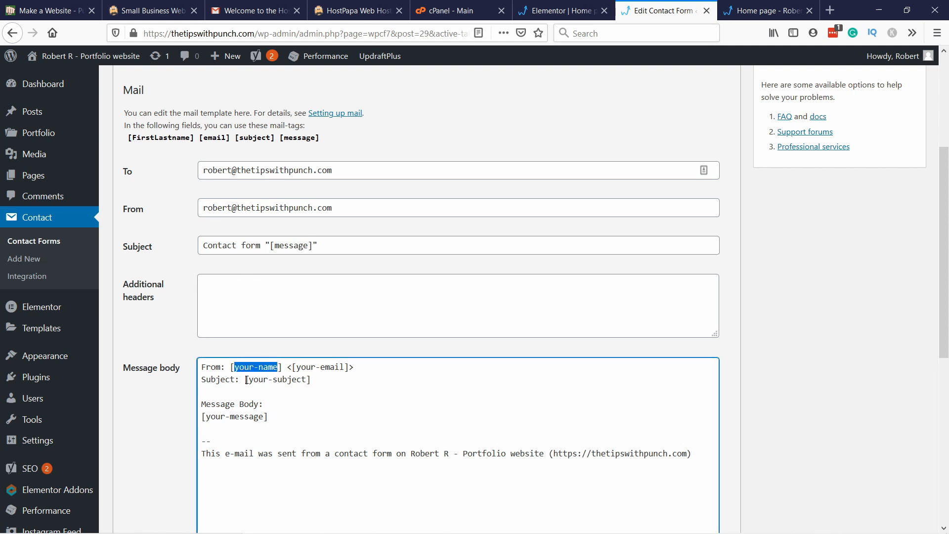
pyautogui.write('Fi')
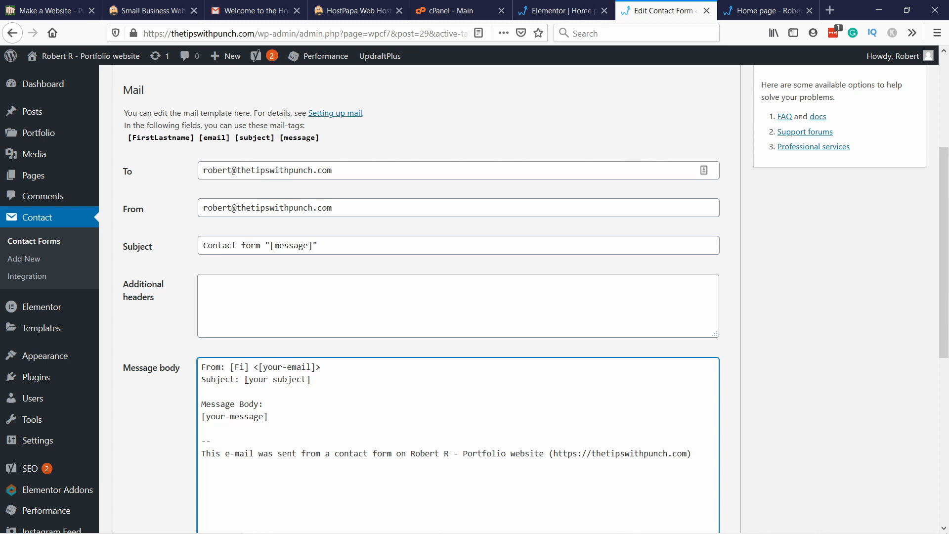
pyautogui.press('BackSpace')
pyautogui.press('BackSpace')
pyautogui.write('FirstLastname')
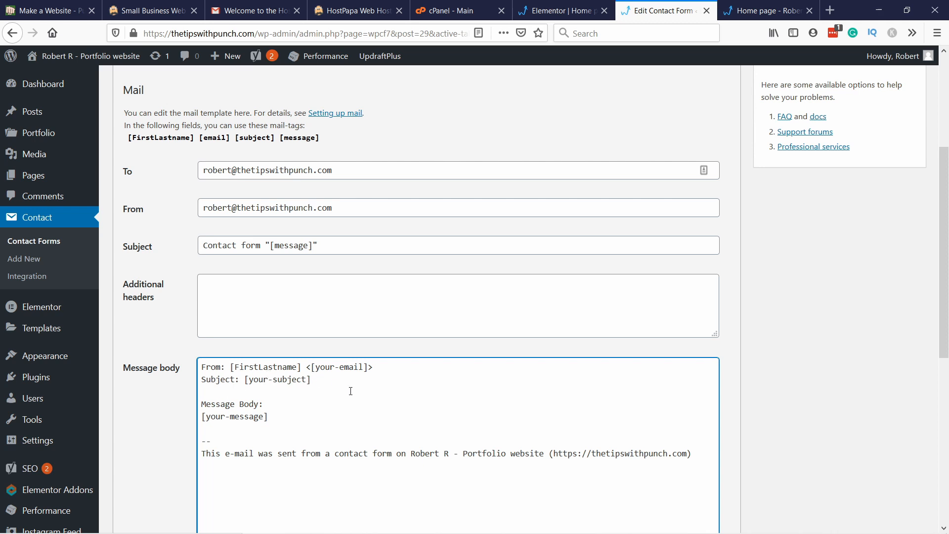
pyautogui.doubleClick(365, 368)
pyautogui.write('email')
# Step: Replace the subject and message tags in the message body with [subject] and [message]
pyautogui.moveTo(307, 380); pyautogui.dragTo(252, 383)
pyautogui.write('message')
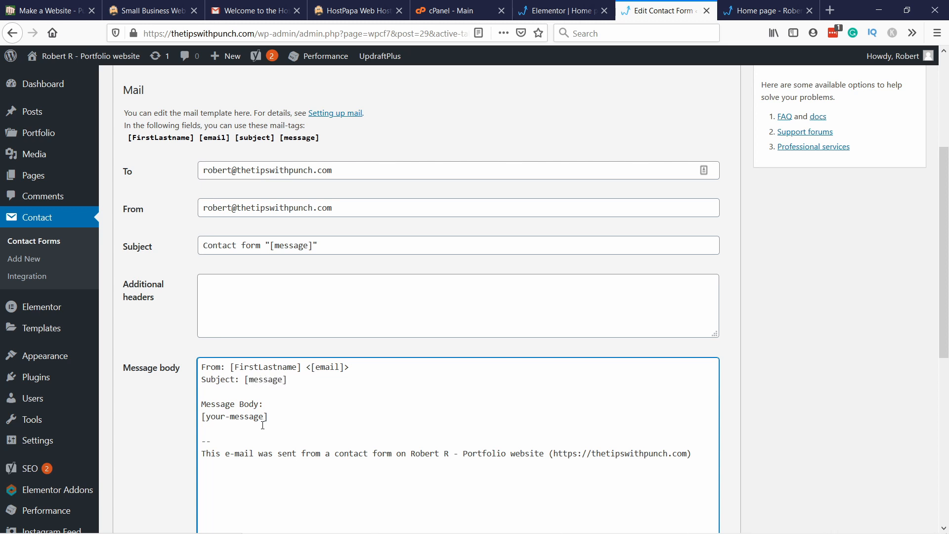
pyautogui.hotkey('ctrl', 'shift', 'Left')
pyautogui.write('subject')
pyautogui.moveTo(264, 417); pyautogui.dragTo(206, 417)
pyautogui.write('message')
# Step: Change the mail template's subject to Contact form: "[subject]" and save the contact form
pyautogui.doubleClick(279, 250)
pyautogui.write('subject')
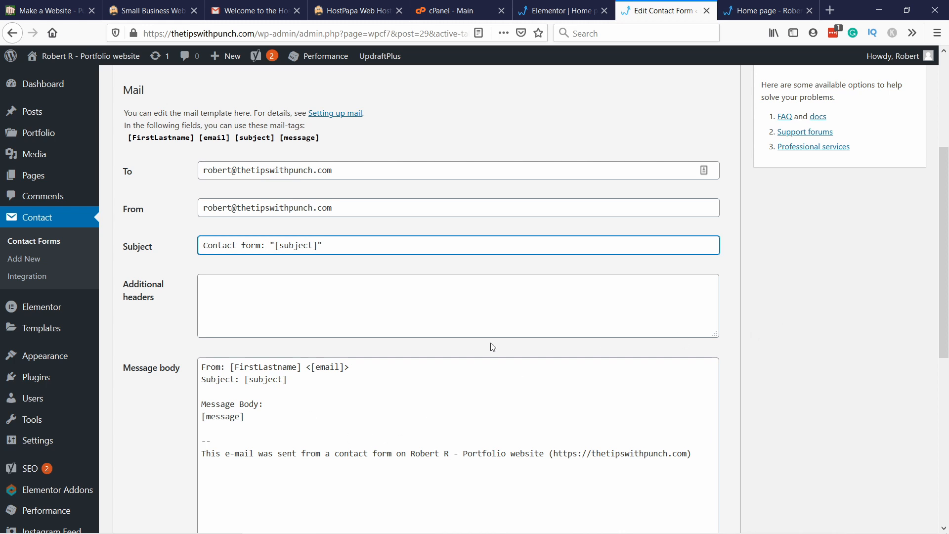
pyautogui.scroll(-5, 491, 345)
pyautogui.scroll(-1, 278, 364)
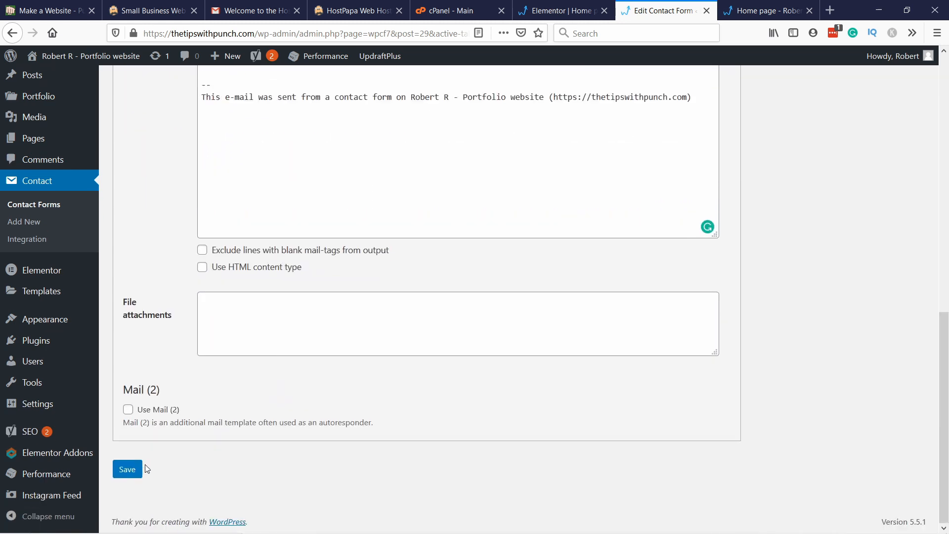
pyautogui.click(128, 469)
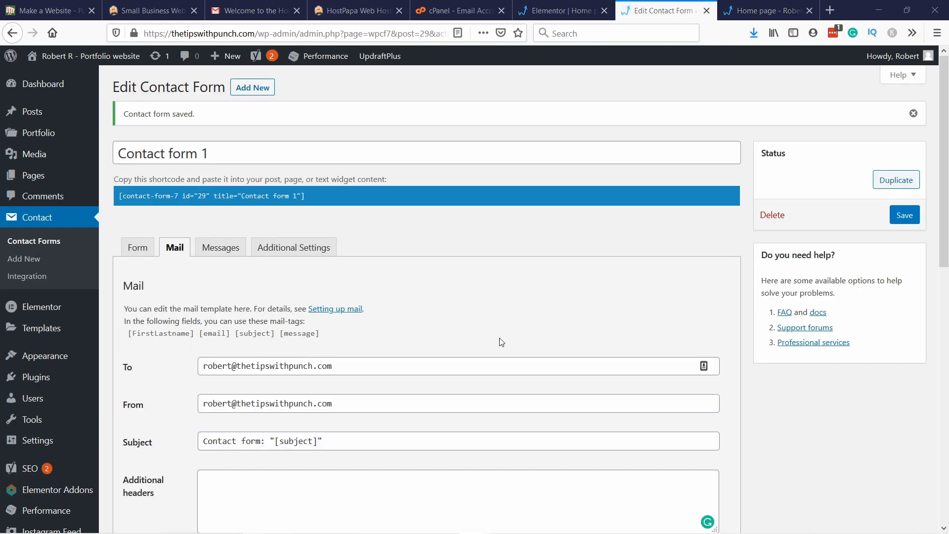
# Step: Paste the copied text into the mail template's additional headers and save the contact form
pyautogui.scroll(-4, 478, 287)
pyautogui.click(220, 282)
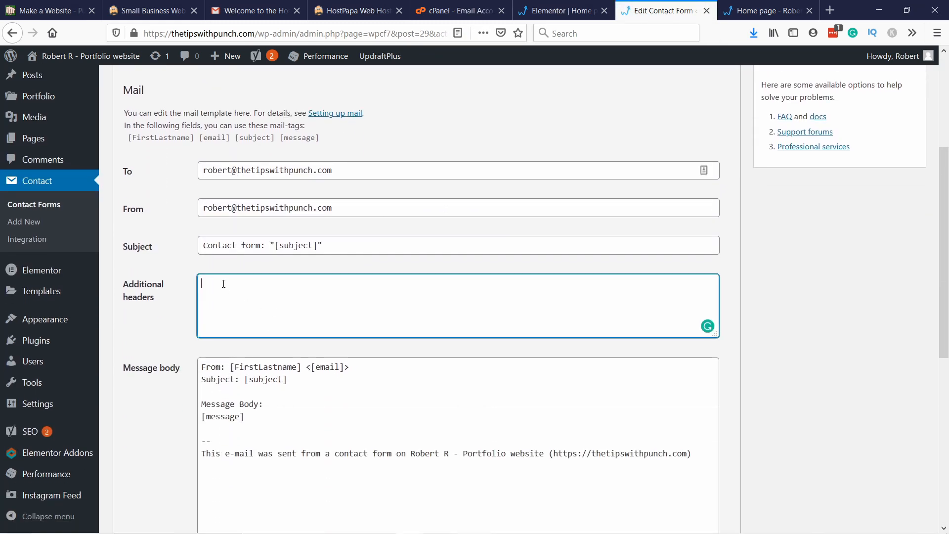
pyautogui.write('Reply-To: [email]')
pyautogui.scroll(4, 582, 190)
pyautogui.click(906, 220)
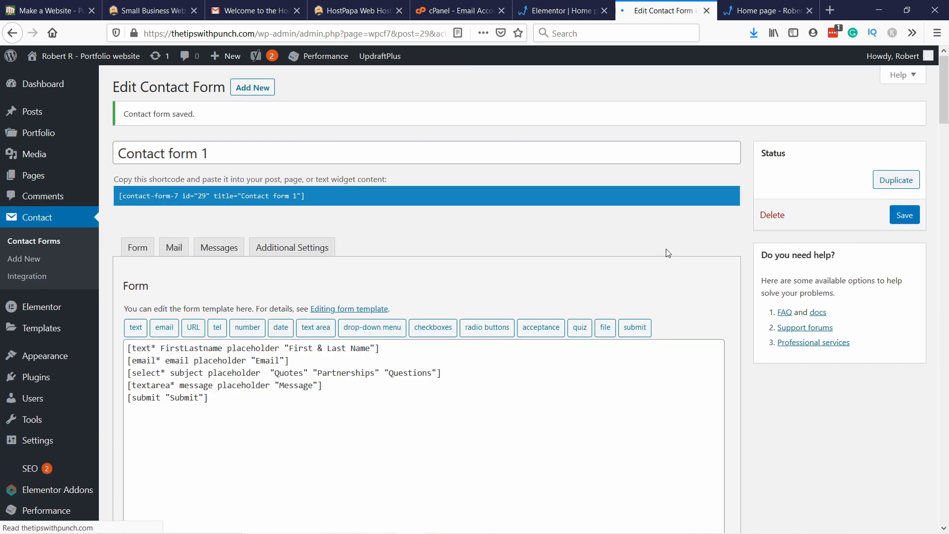
# Step: Switch to the live home page, reload it and go to the "Get in touch" form
pyautogui.click(750, 11)
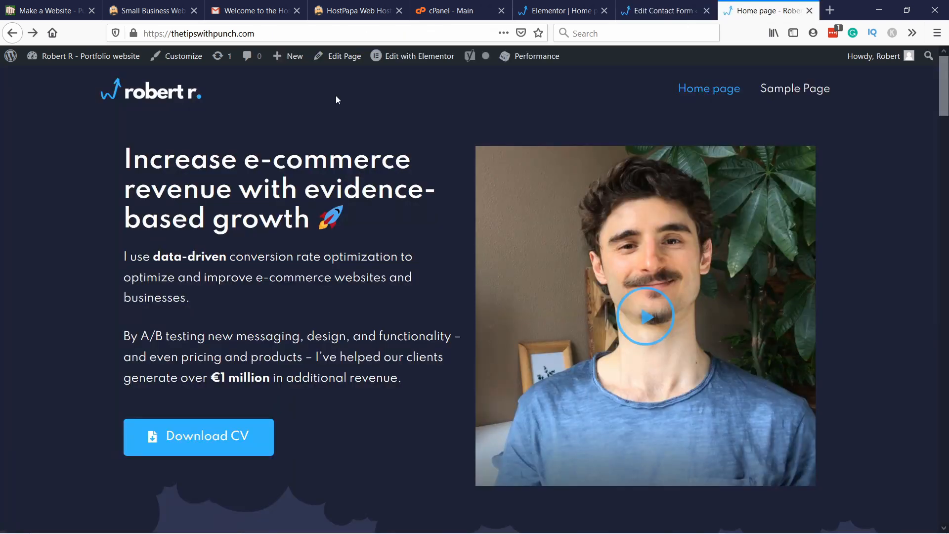
pyautogui.click(262, 33)
pyautogui.press('Return')
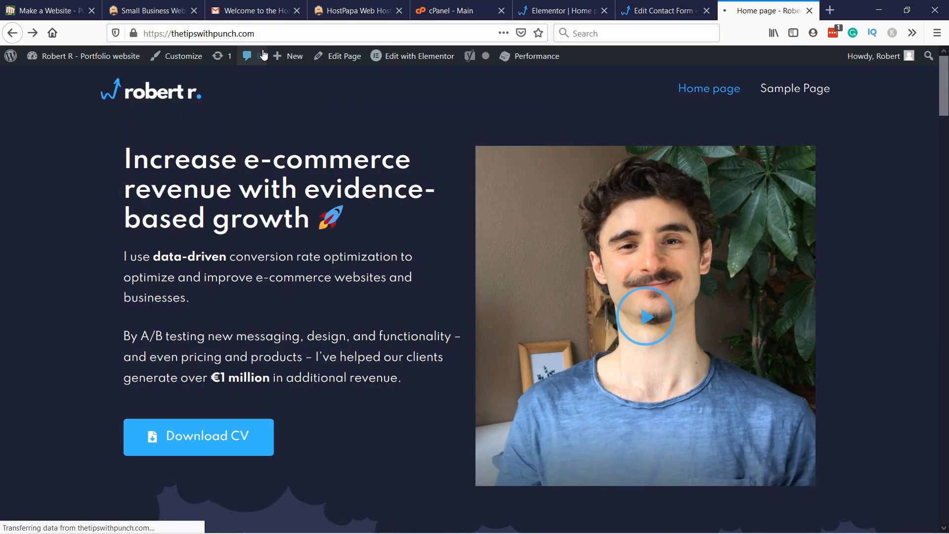
pyautogui.scroll(-15, 314, 125)
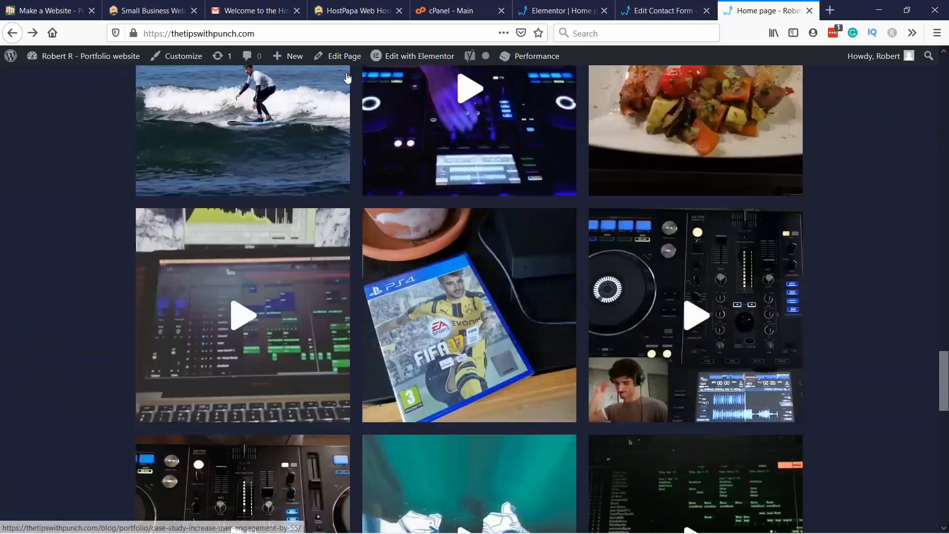
pyautogui.scroll(-10, 347, 77)
pyautogui.scroll(1, 350, 105)
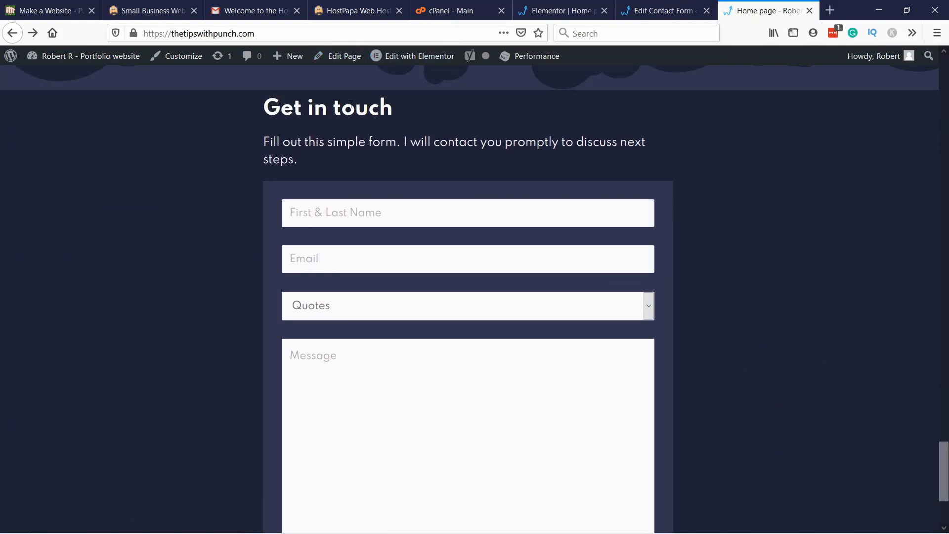
pyautogui.scroll(-1, 318, 148)
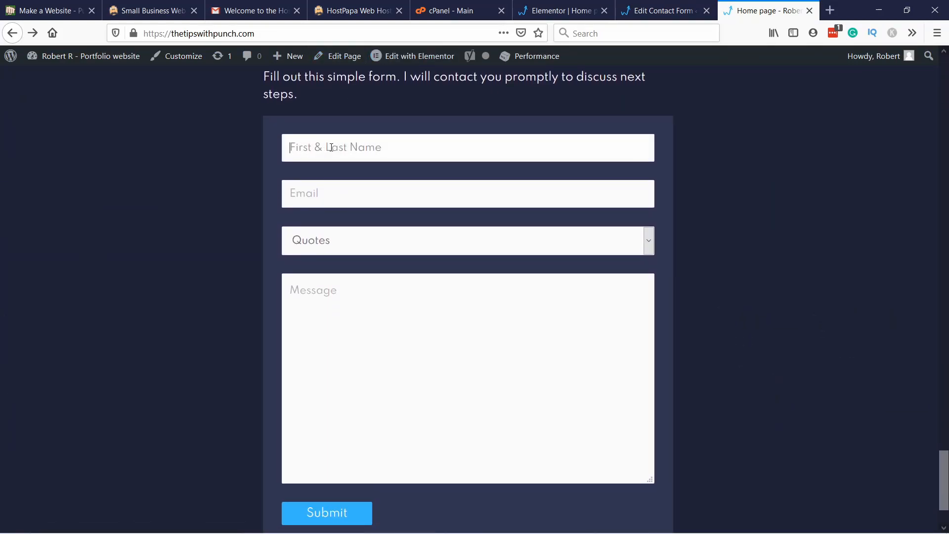
# Step: Fill in the live form's name and e-mail, and choose Questions as the subject
pyautogui.write('Robert')
pyautogui.press('Tab')
pyautogui.write('robe')
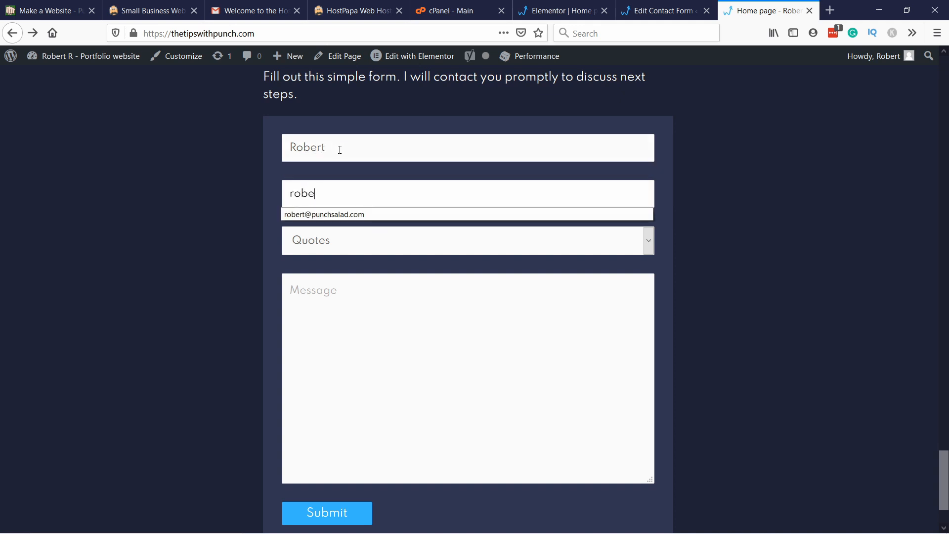
pyautogui.click(319, 214)
pyautogui.click(345, 240)
pyautogui.click(328, 297)
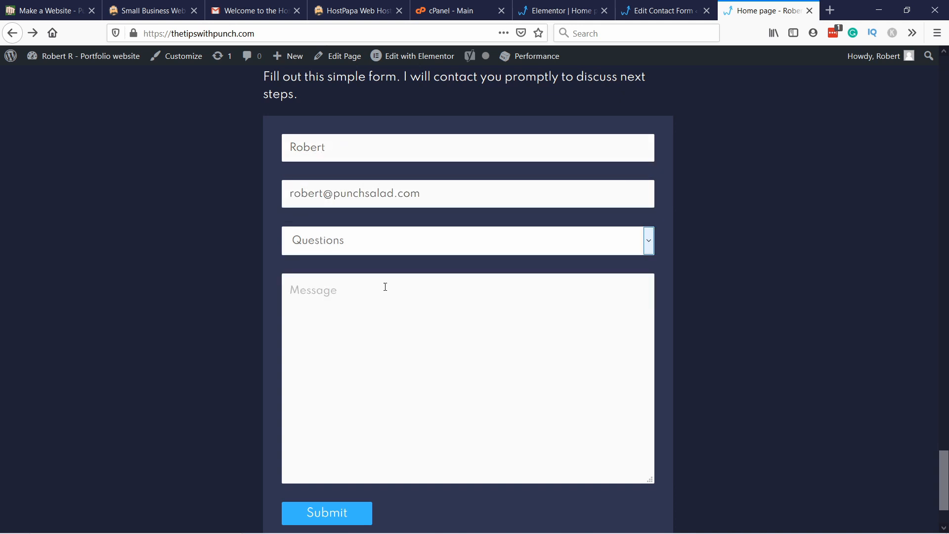
# Step: Enter the message "Get to the Chopppppeeeeer!!!!" and submit the contact form
pyautogui.click(386, 287)
pyautogui.write('Get to the')
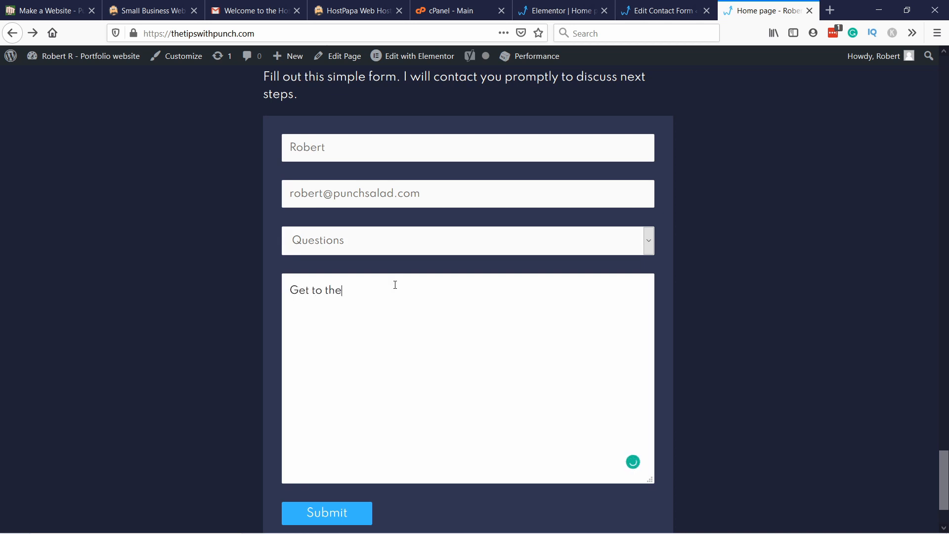
pyautogui.write(' Chopppppeeeeer!!!!')
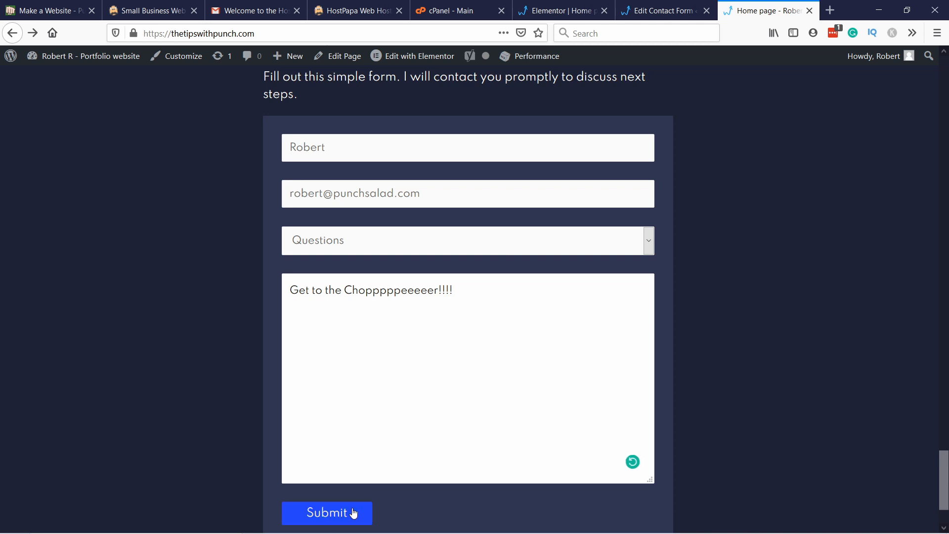
pyautogui.click(368, 514)
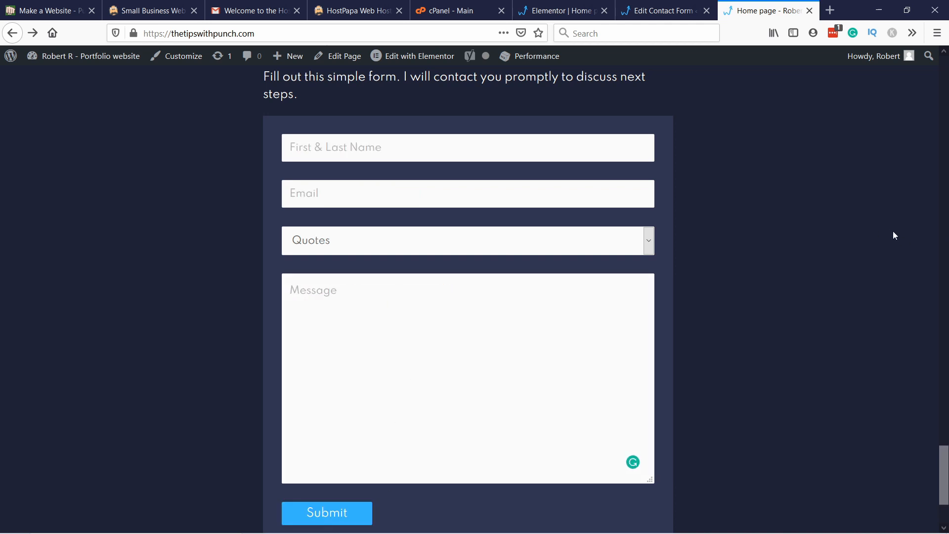
pyautogui.scroll(-3, 442, 409)
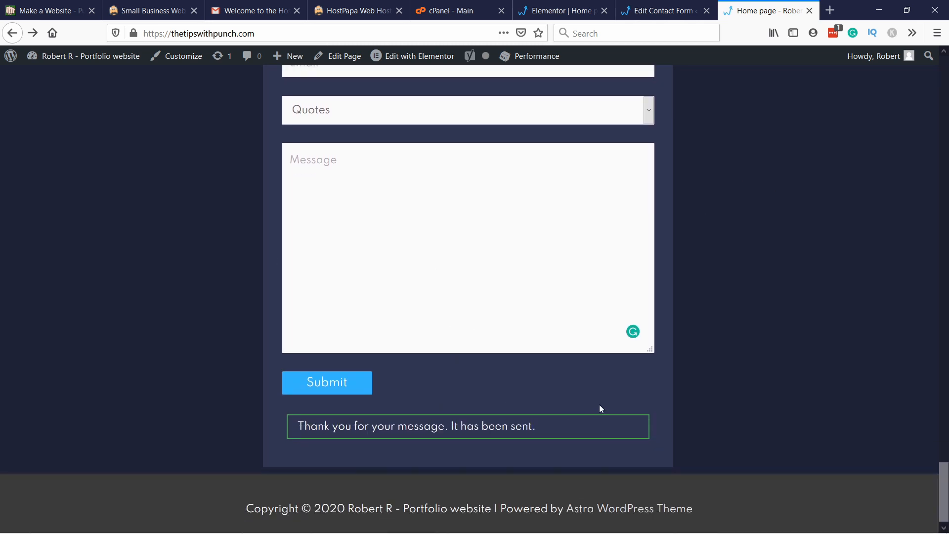
# Step: Switch to cPanel, search its functions for mail and open Email Accounts
pyautogui.click(452, 19)
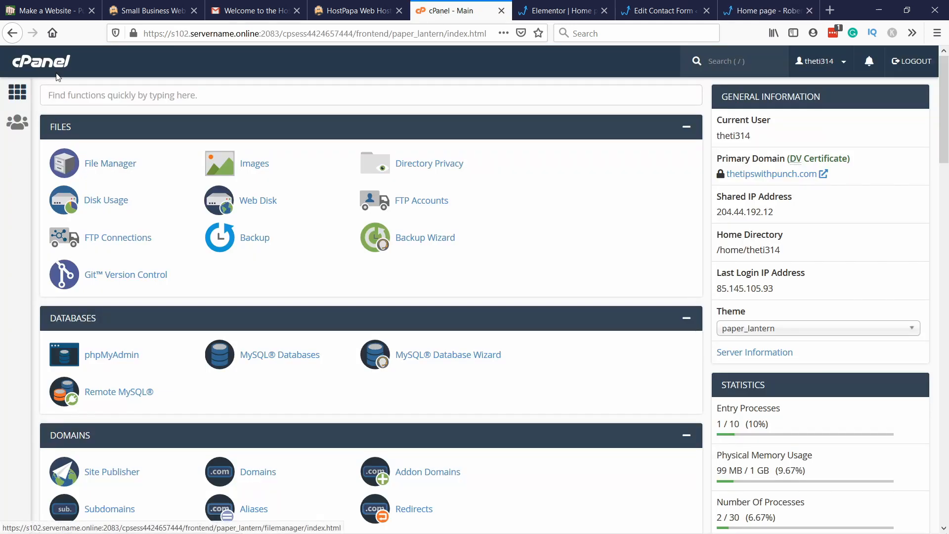
pyautogui.click(143, 89)
pyautogui.write('mail')
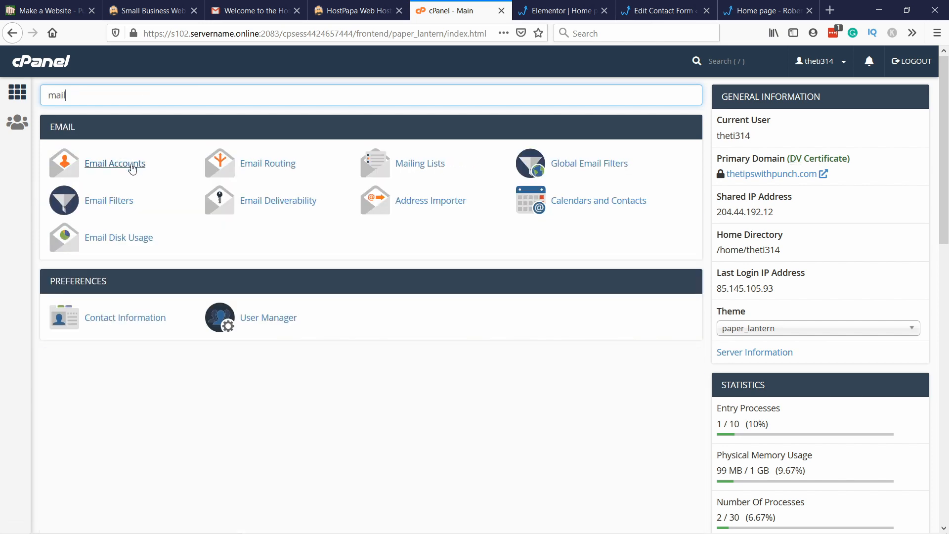
pyautogui.click(132, 168)
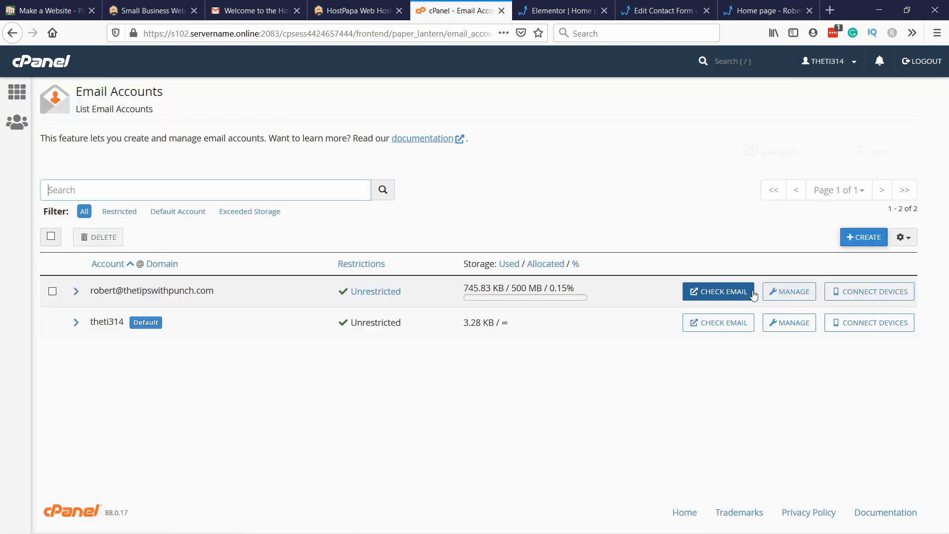
# Step: Open the site mailbox's inbox in Roundcube and read the newest contact form message
pyautogui.click(753, 295)
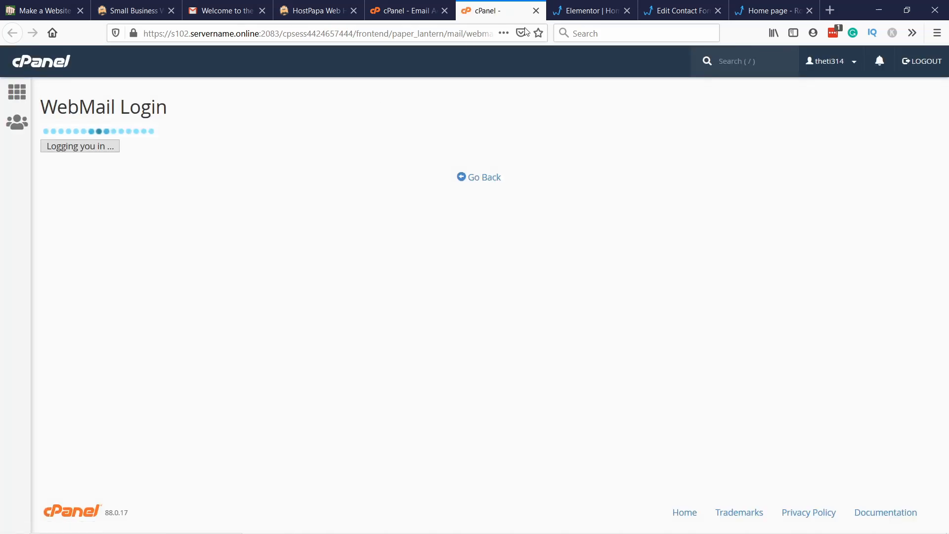
pyautogui.click(38, 242)
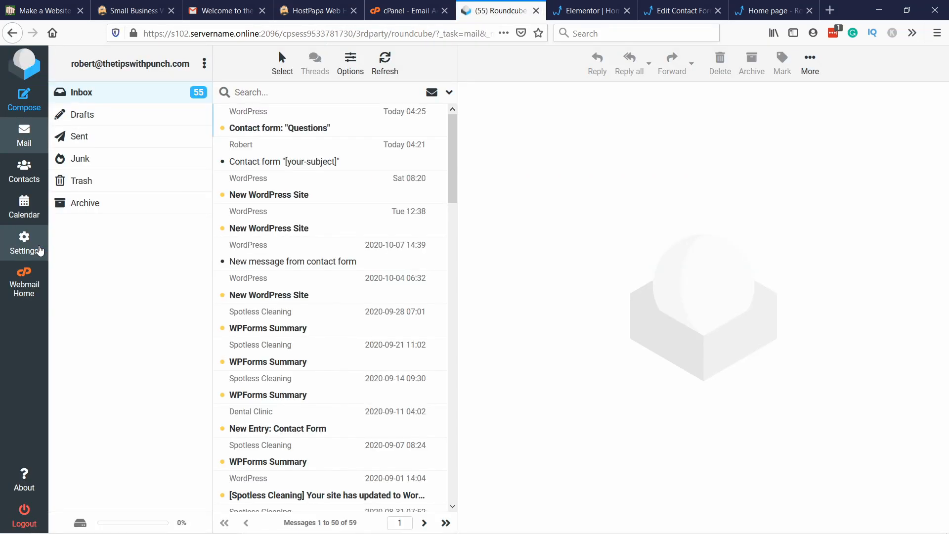
pyautogui.click(239, 131)
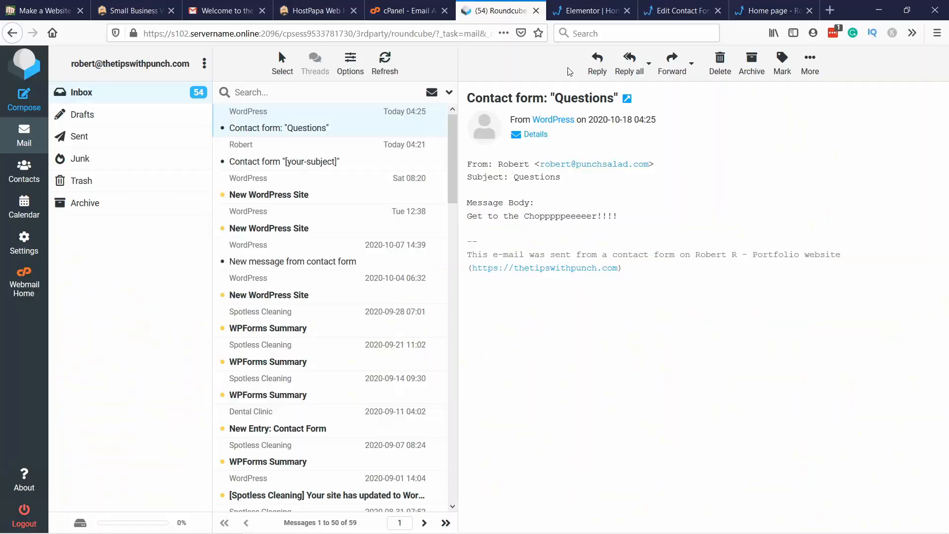
# Step: Switch back to the Elementor editor and review the section dividers around the Instagram feed
pyautogui.click(574, 12)
pyautogui.scroll(4, 528, 221)
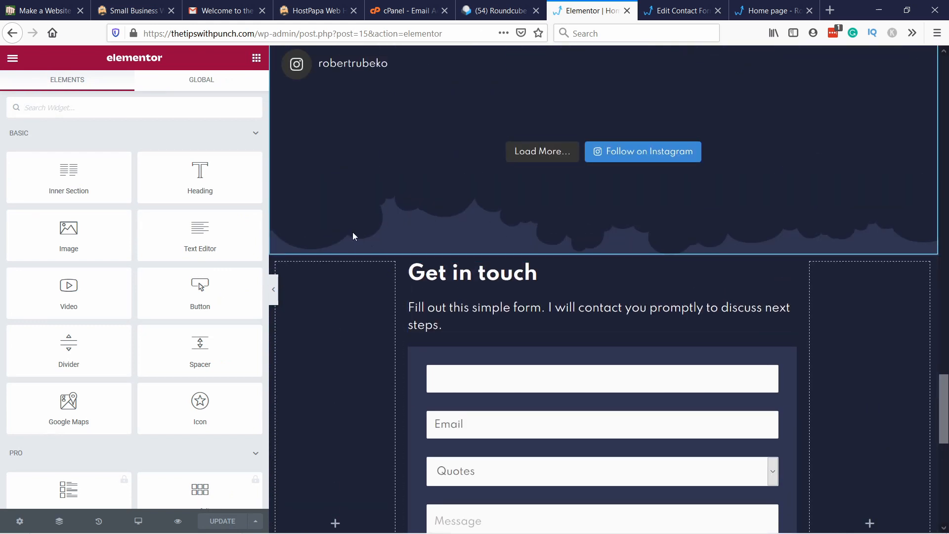
pyautogui.scroll(6, 479, 233)
pyautogui.scroll(-12, 485, 231)
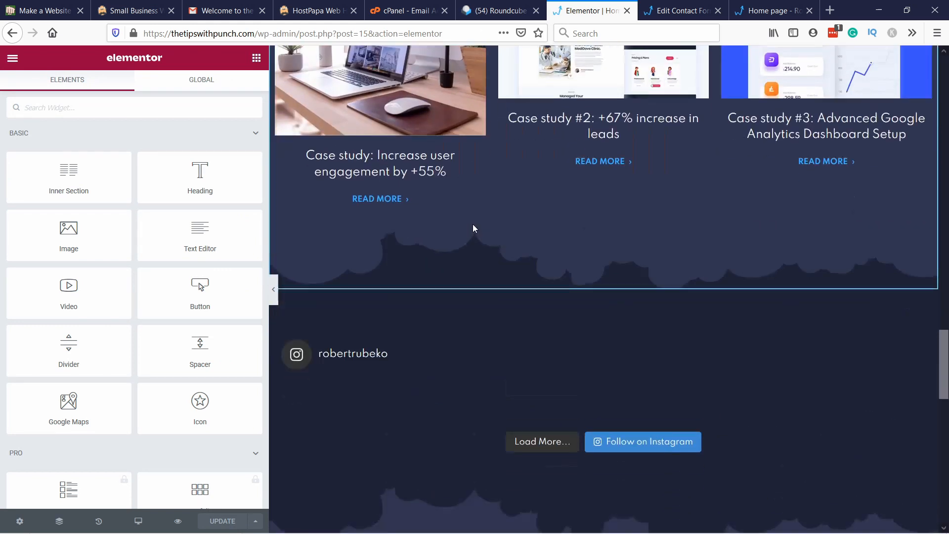
pyautogui.scroll(-3, 490, 196)
pyautogui.scroll(10, 460, 318)
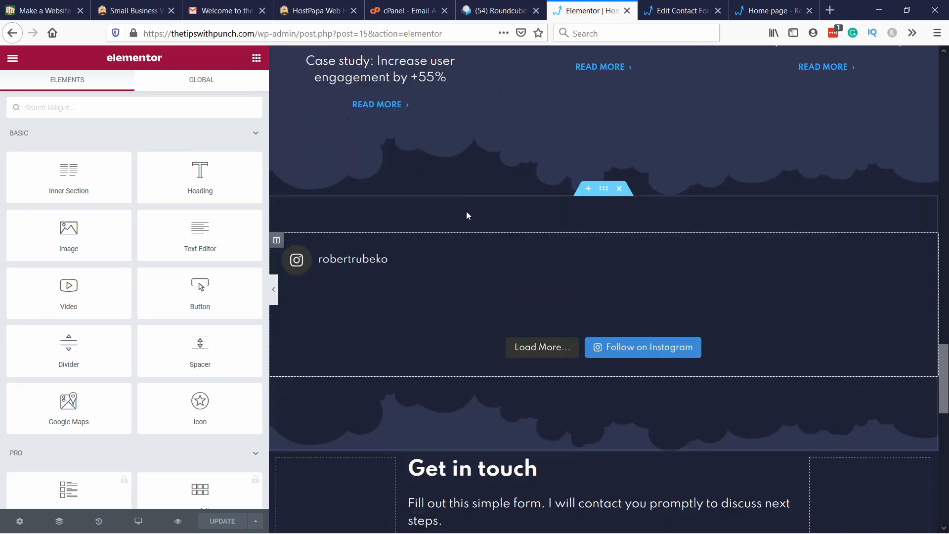
pyautogui.scroll(-2, 483, 312)
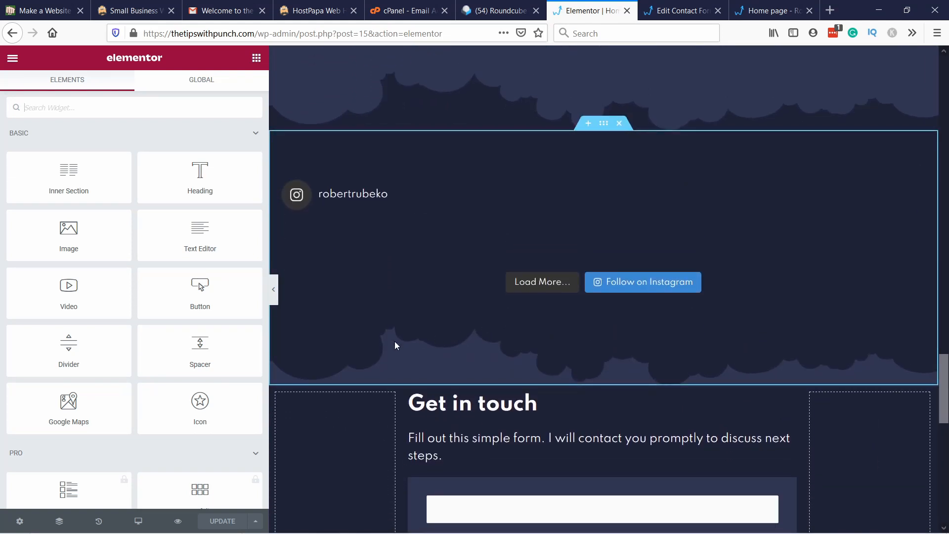
# Step: Try inverting the Clouds shape divider at the bottom of the Instagram feed section
pyautogui.rightClick(415, 345)
pyautogui.click(440, 356)
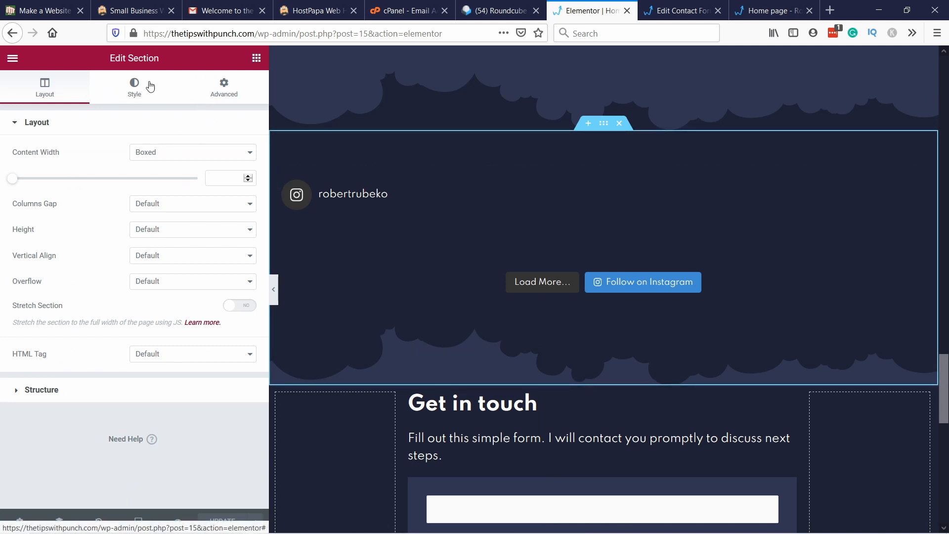
pyautogui.click(189, 82)
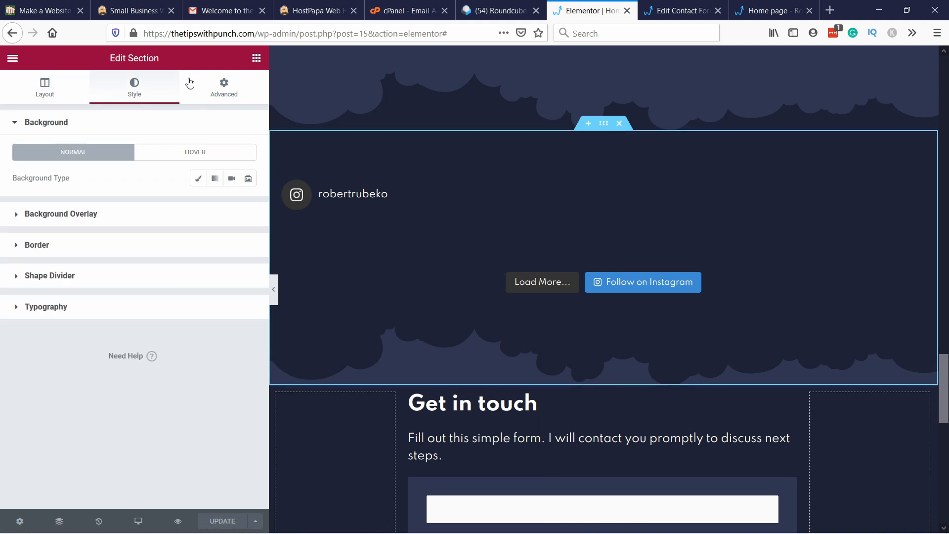
pyautogui.click(41, 278)
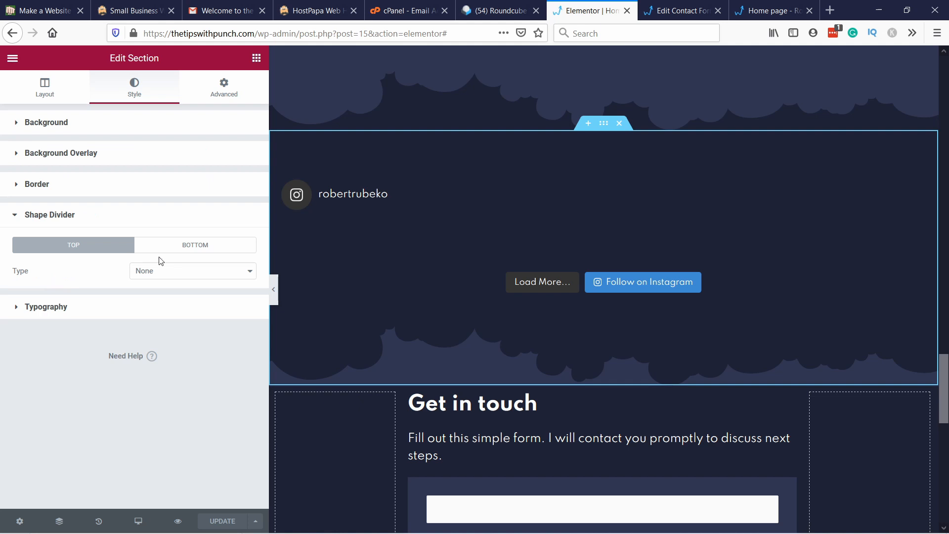
pyautogui.click(194, 250)
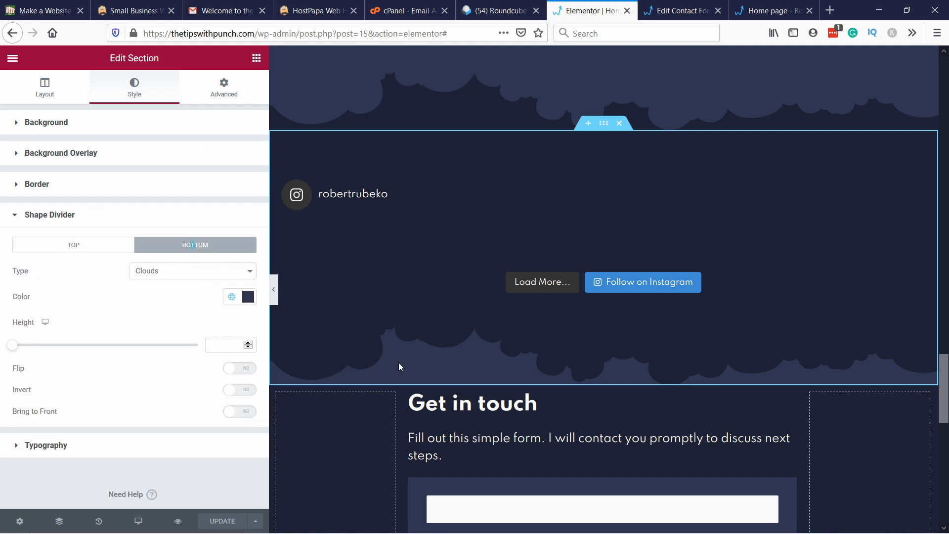
pyautogui.scroll(-2, 399, 363)
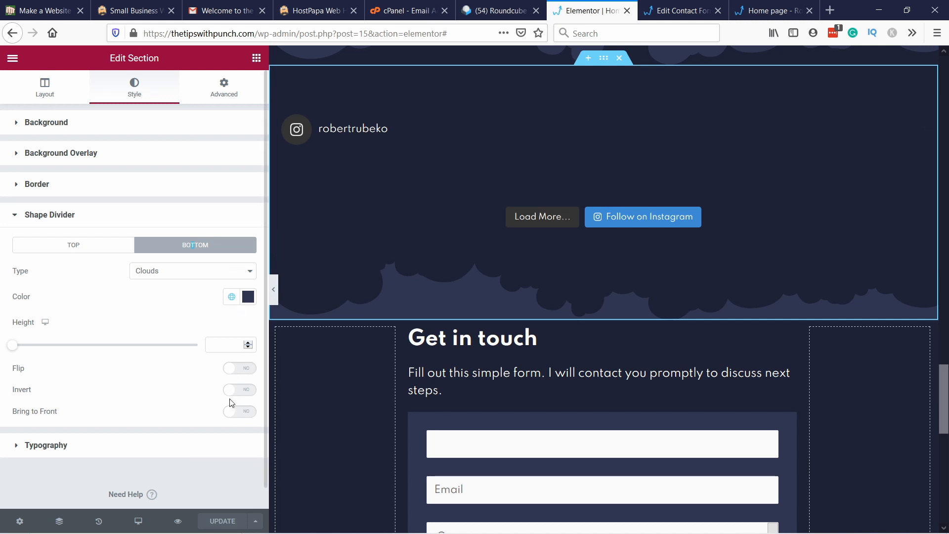
pyautogui.click(240, 389)
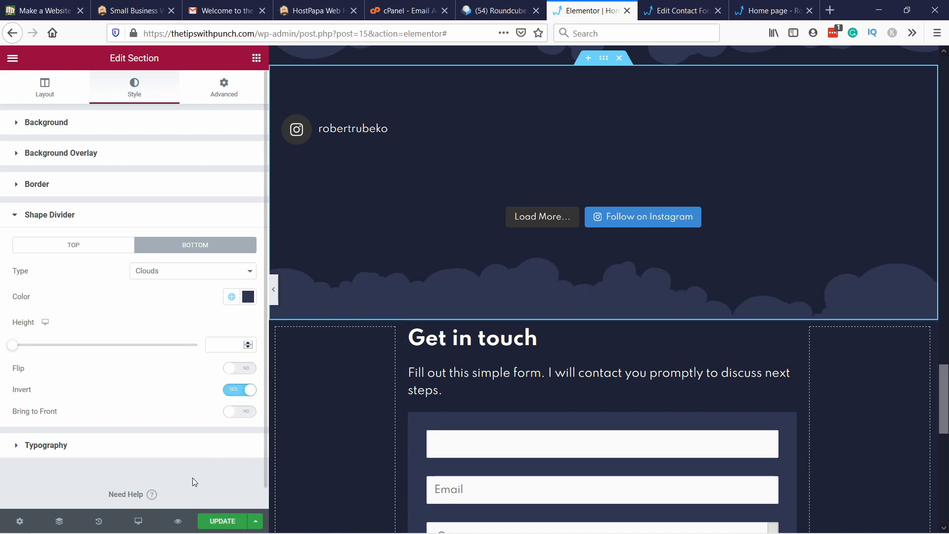
# Step: Set the top padding of the "Get in touch" section to 60 px, leaving its other sides at 0
pyautogui.scroll(-2, 465, 275)
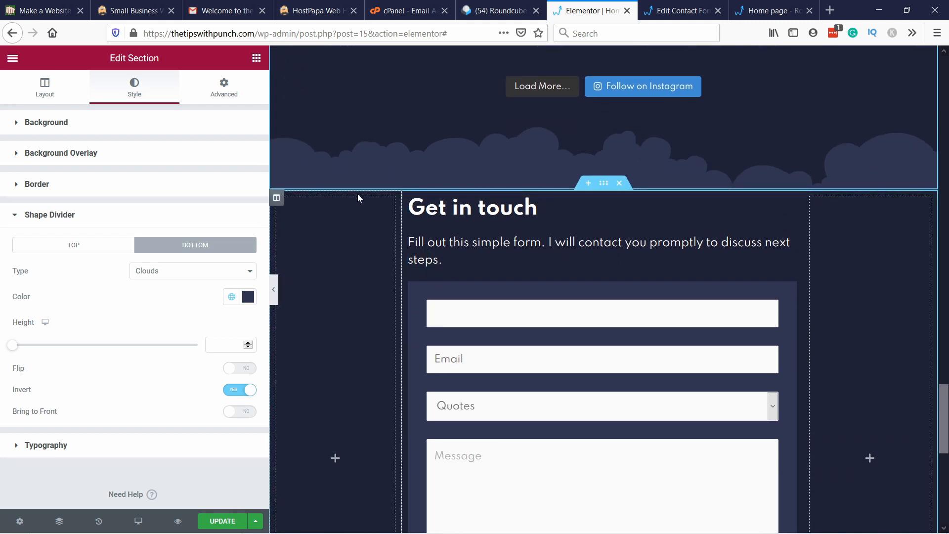
pyautogui.rightClick(316, 197)
pyautogui.click(329, 204)
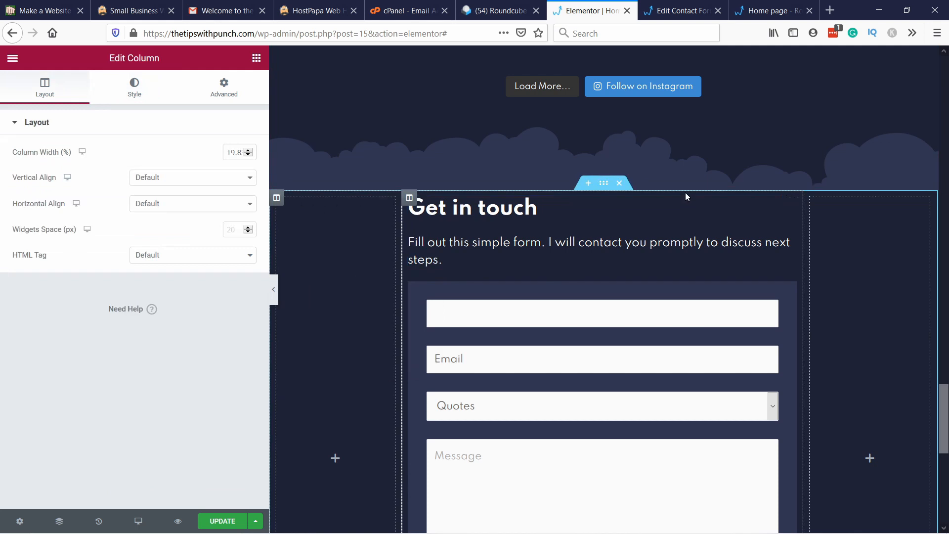
pyautogui.rightClick(686, 194)
pyautogui.rightClick(601, 187)
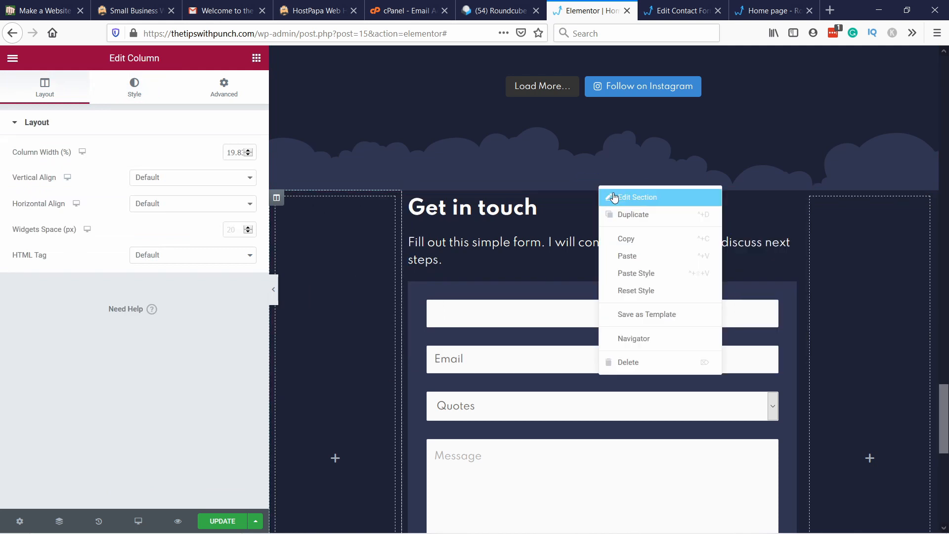
pyautogui.click(615, 198)
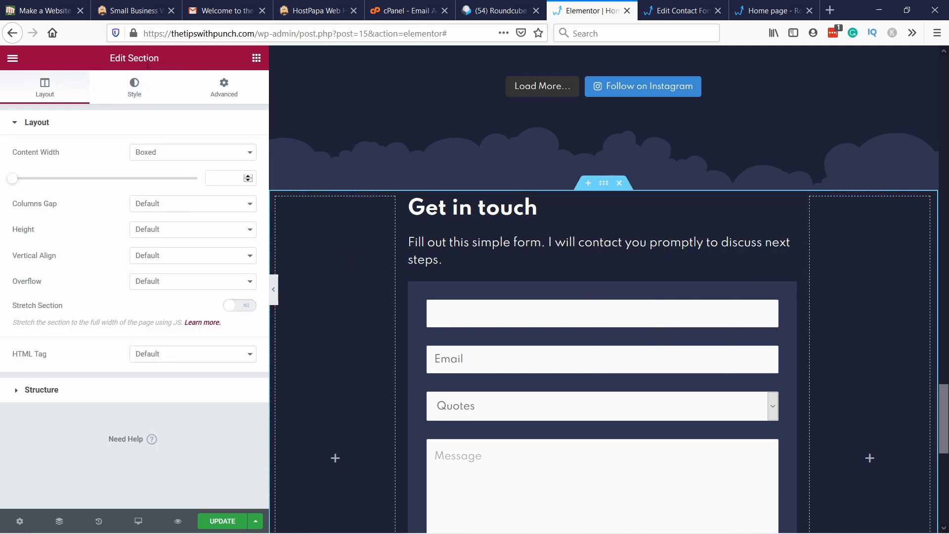
pyautogui.click(124, 99)
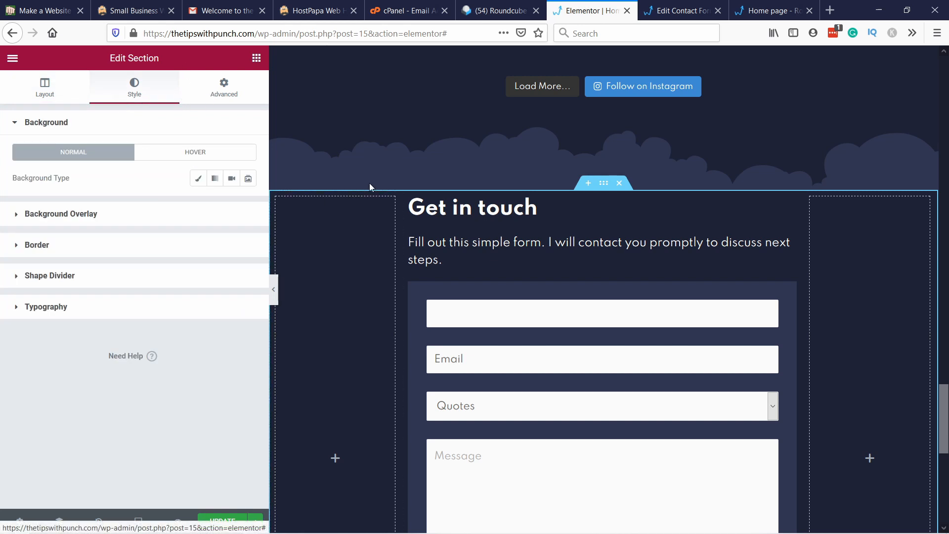
pyautogui.click(221, 94)
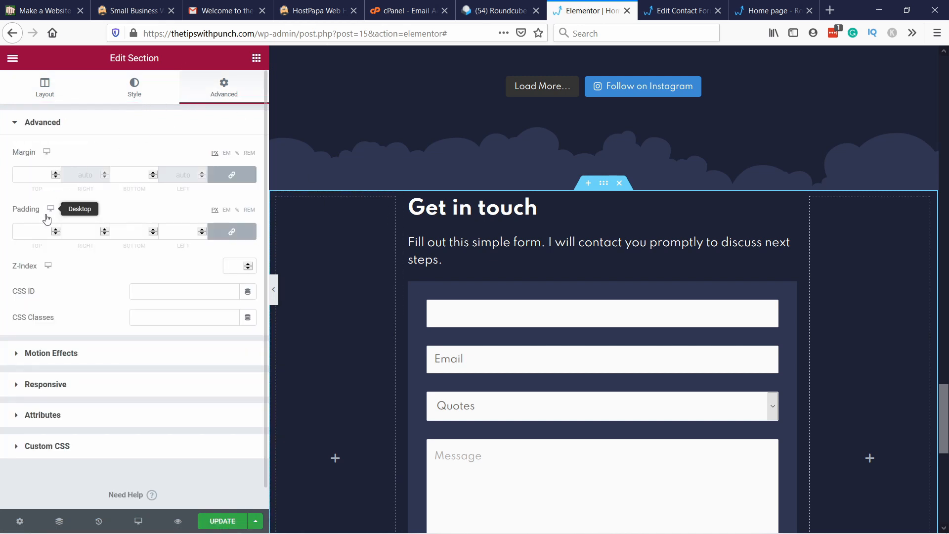
pyautogui.click(29, 232)
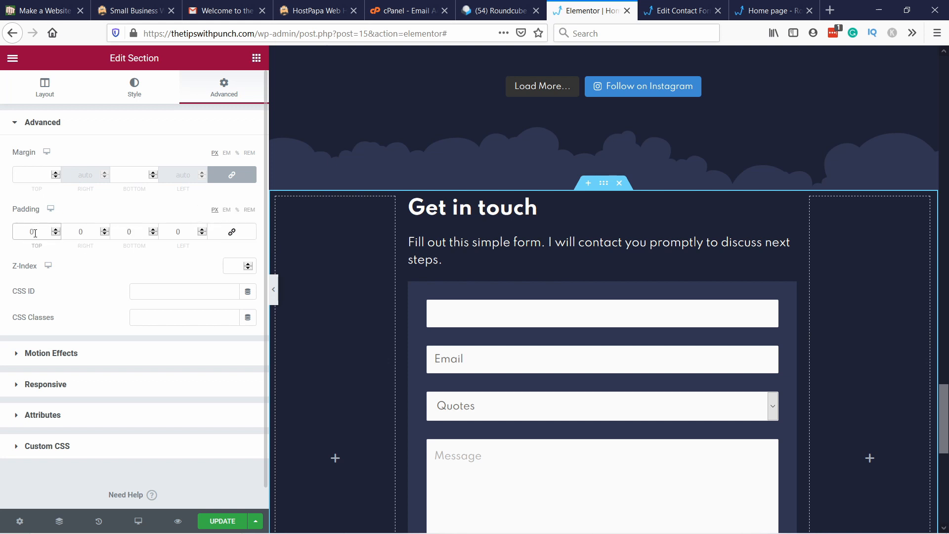
pyautogui.write('600')
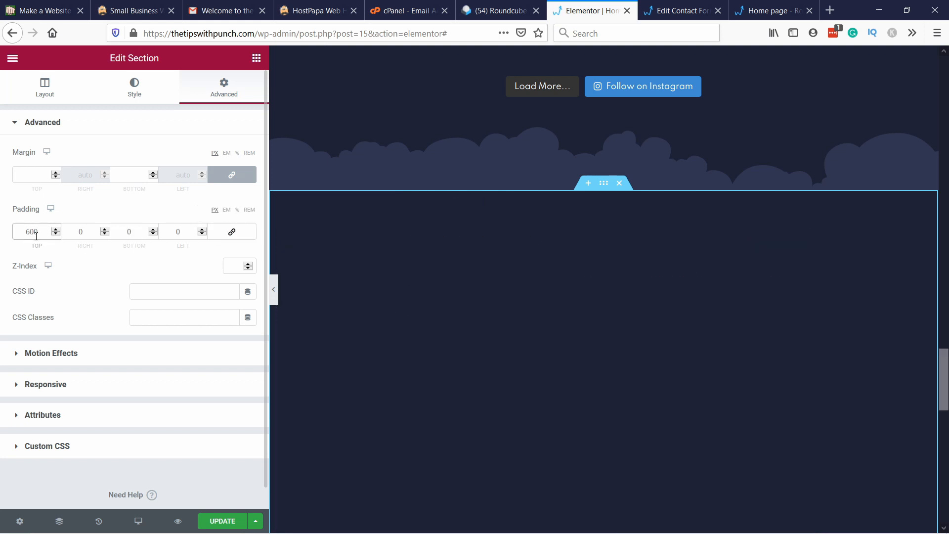
pyautogui.press('BackSpace')
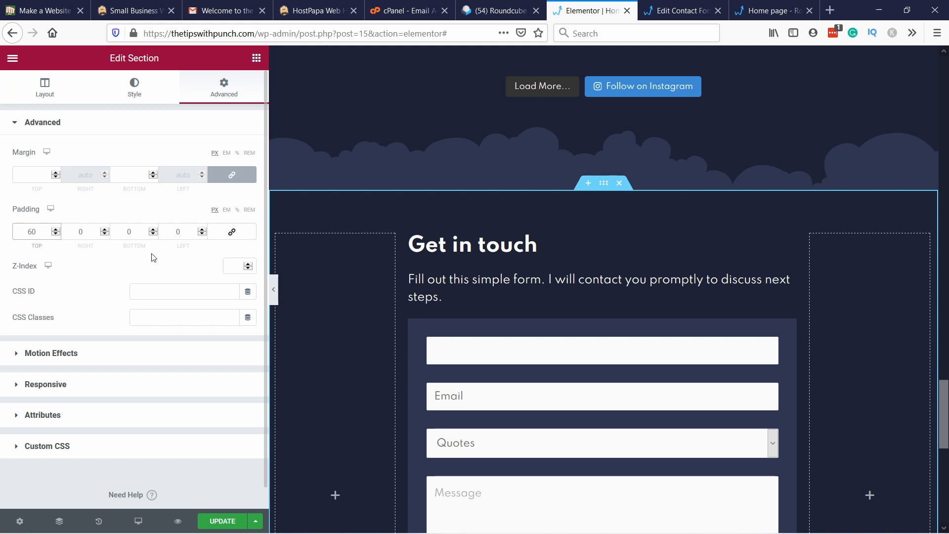
# Step: Try an inverted Clouds shape divider in the BG support colour at the top of the "Get in touch" section
pyautogui.click(147, 90)
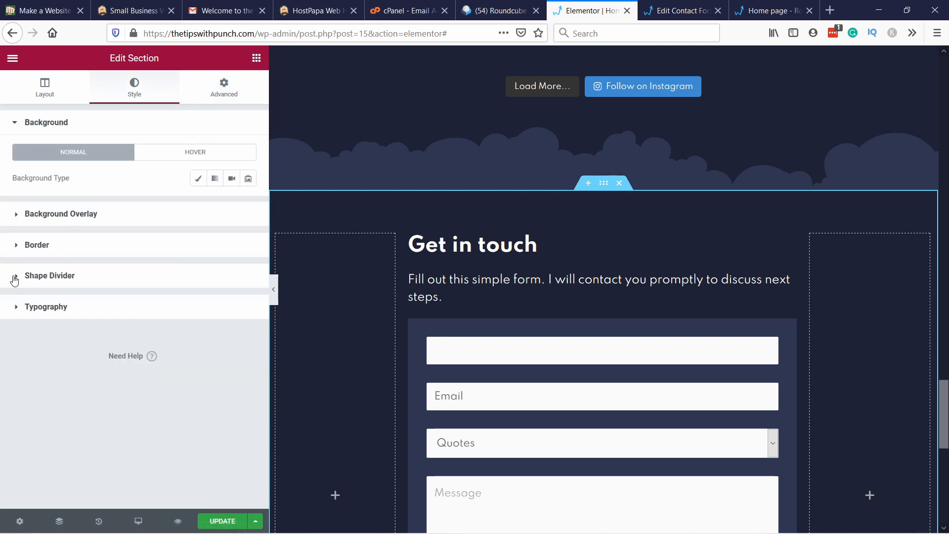
pyautogui.click(43, 276)
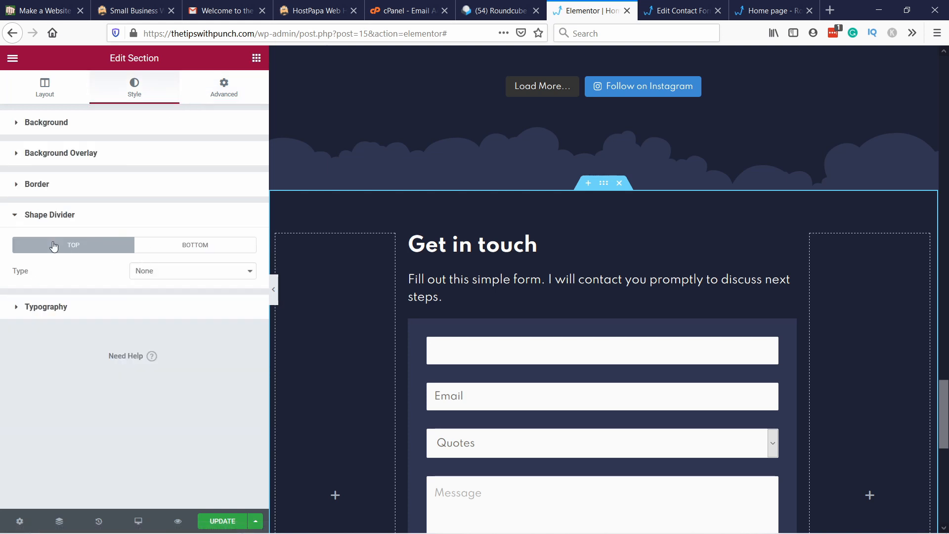
pyautogui.click(151, 268)
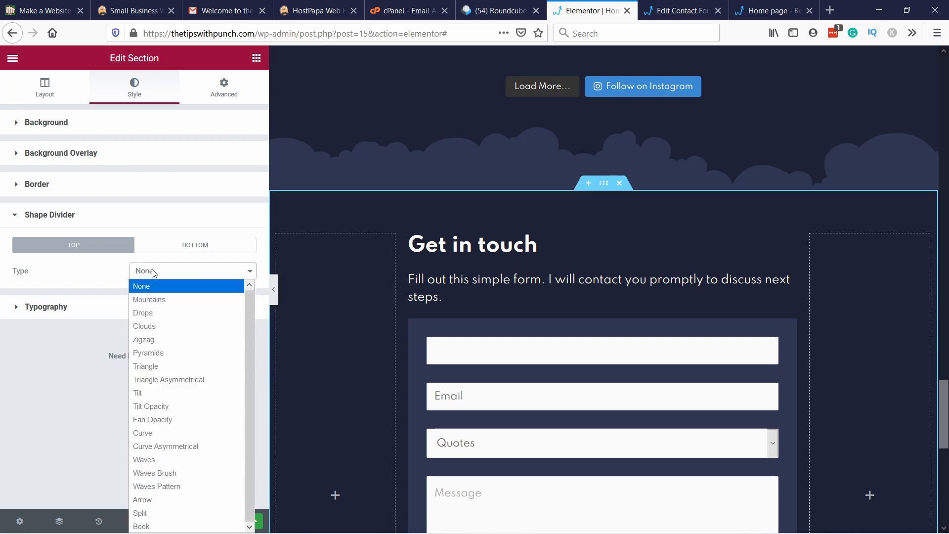
pyautogui.click(156, 311)
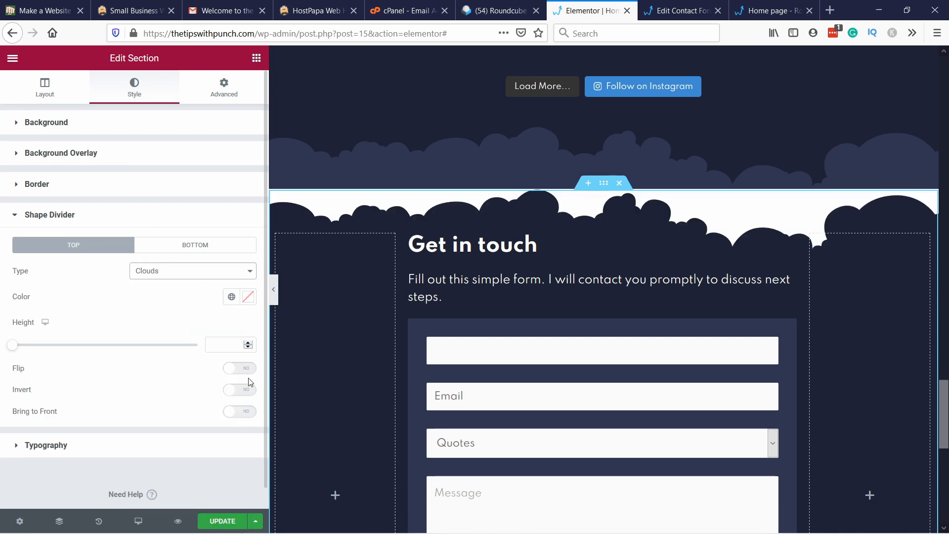
pyautogui.click(240, 392)
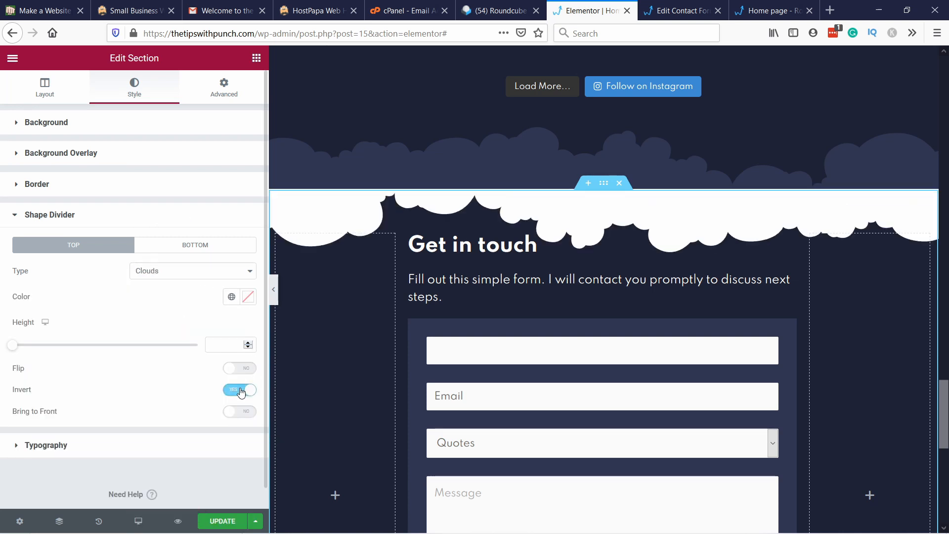
pyautogui.click(232, 298)
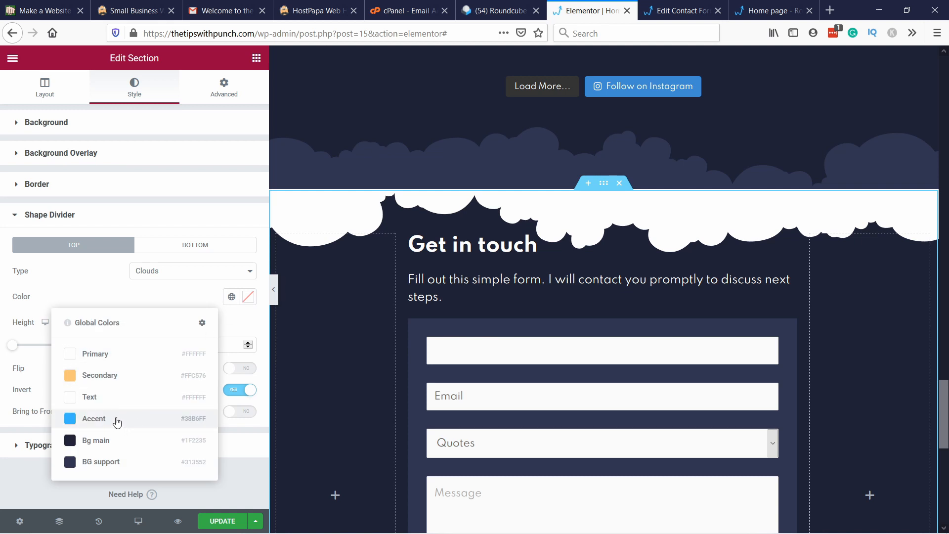
pyautogui.click(119, 461)
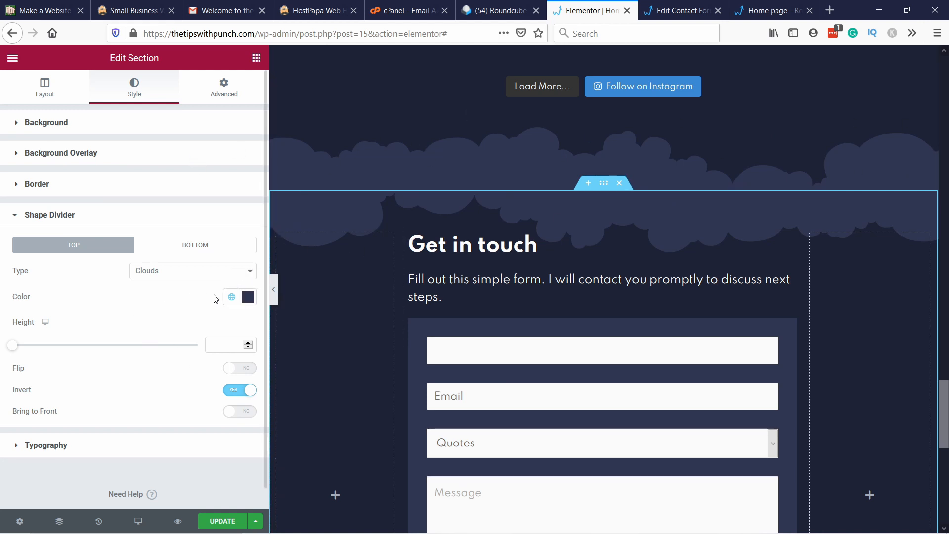
# Step: Try flipping the "Get in touch" section's top divider, and remove it by setting its type to None
pyautogui.click(234, 370)
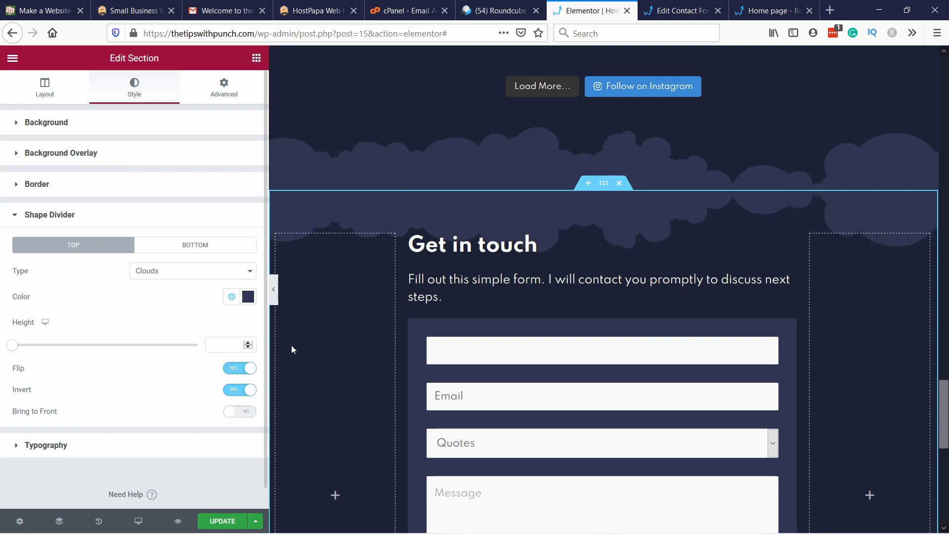
pyautogui.click(239, 369)
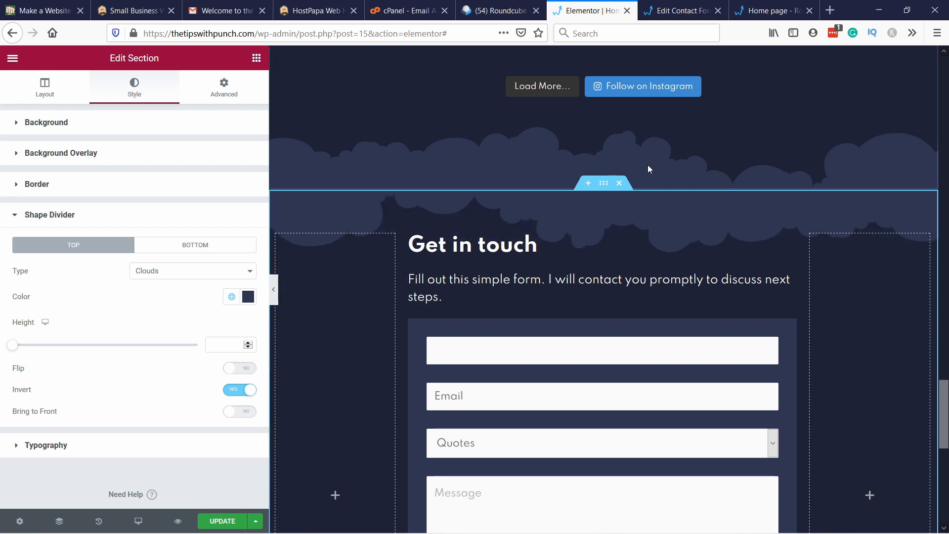
pyautogui.scroll(-8, 340, 115)
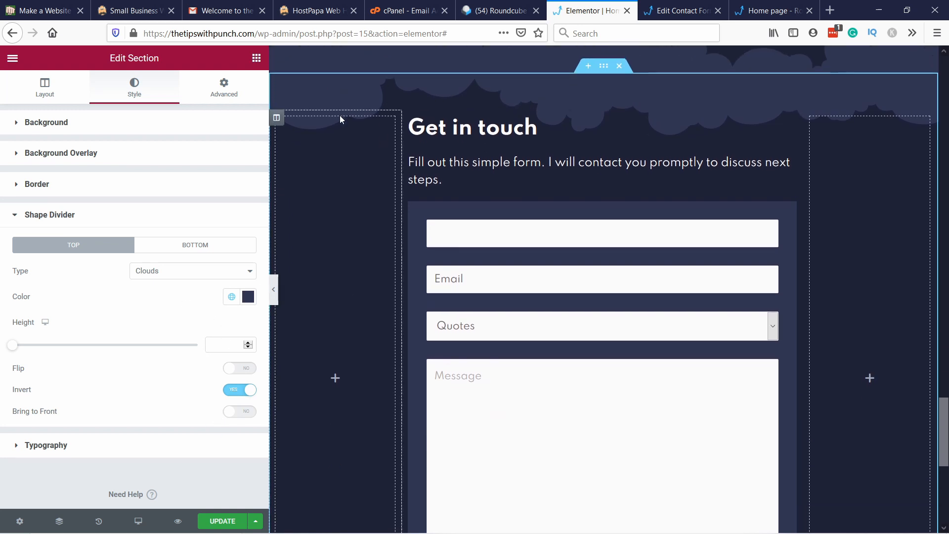
pyautogui.scroll(9, 369, 124)
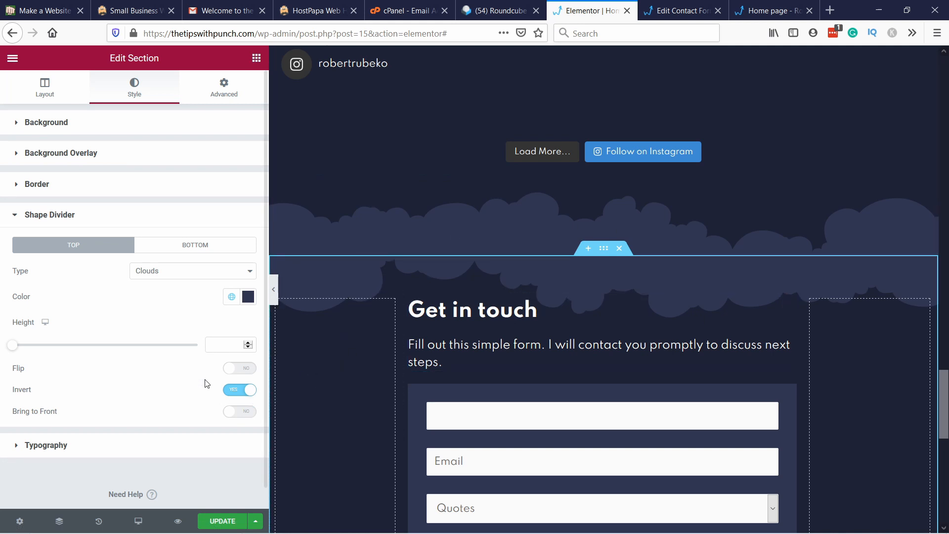
pyautogui.click(176, 276)
pyautogui.click(156, 287)
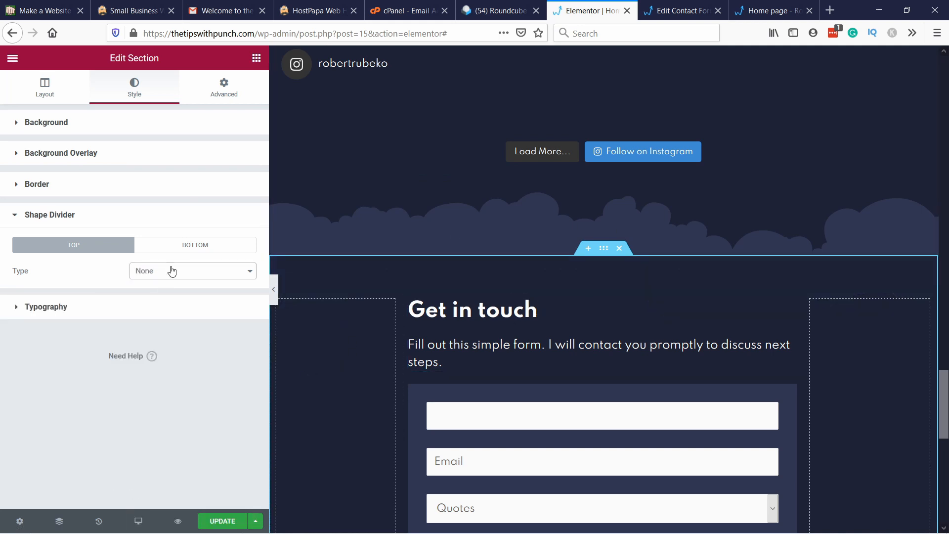
# Step: Remove the bottom shape divider from the Instagram feed section by setting its type to None
pyautogui.rightClick(422, 244)
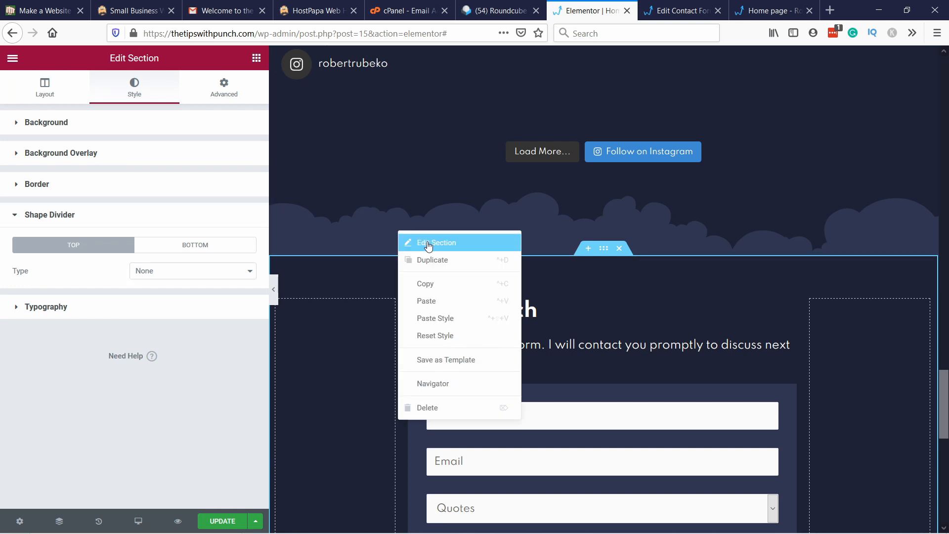
pyautogui.click(428, 242)
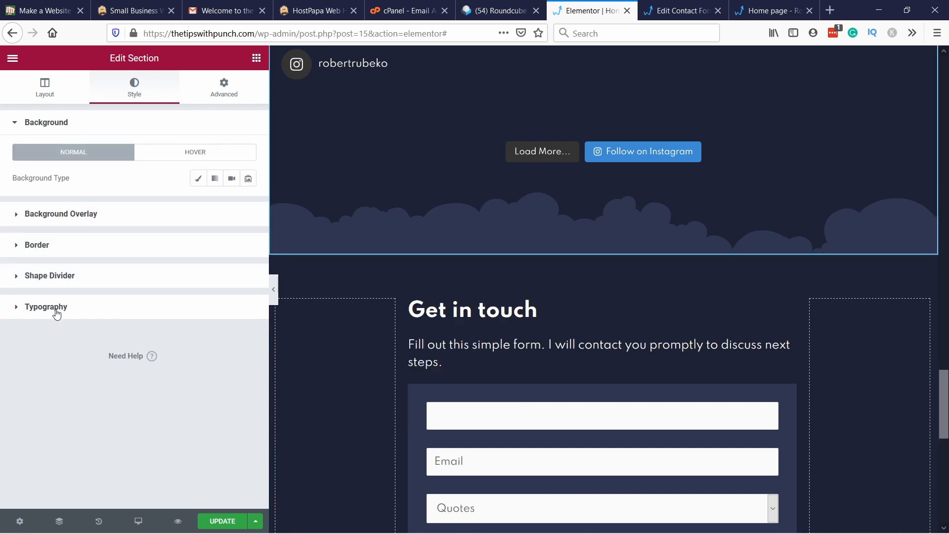
pyautogui.click(44, 277)
pyautogui.click(194, 246)
pyautogui.click(185, 271)
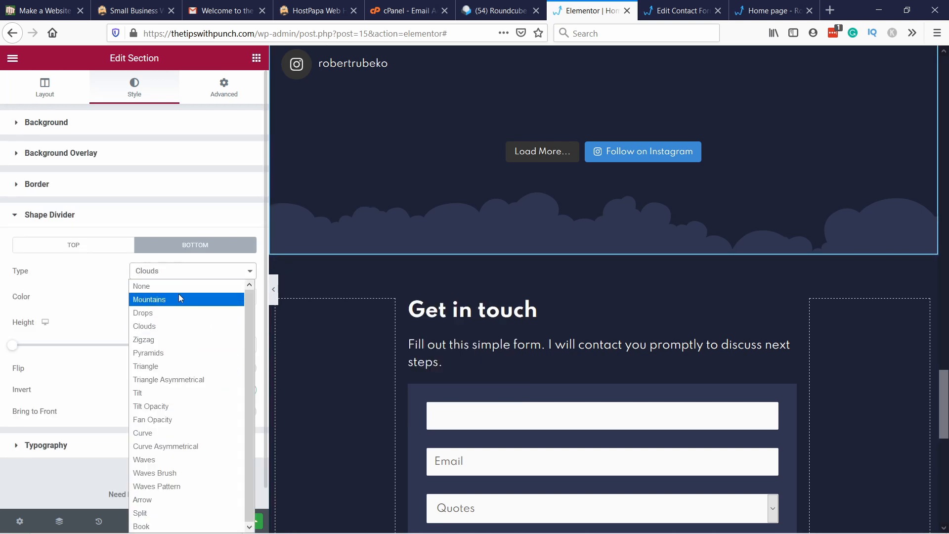
pyautogui.click(168, 291)
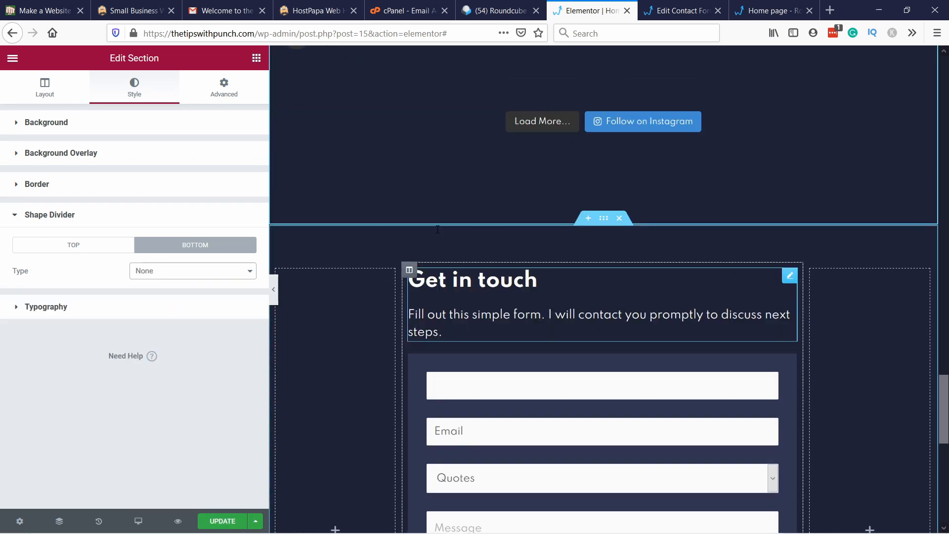
# Step: Review the page around the Instagram feed and "Get in touch" sections, and save the home page
pyautogui.scroll(5, 449, 237)
pyautogui.scroll(3, 447, 209)
pyautogui.scroll(-3, 447, 208)
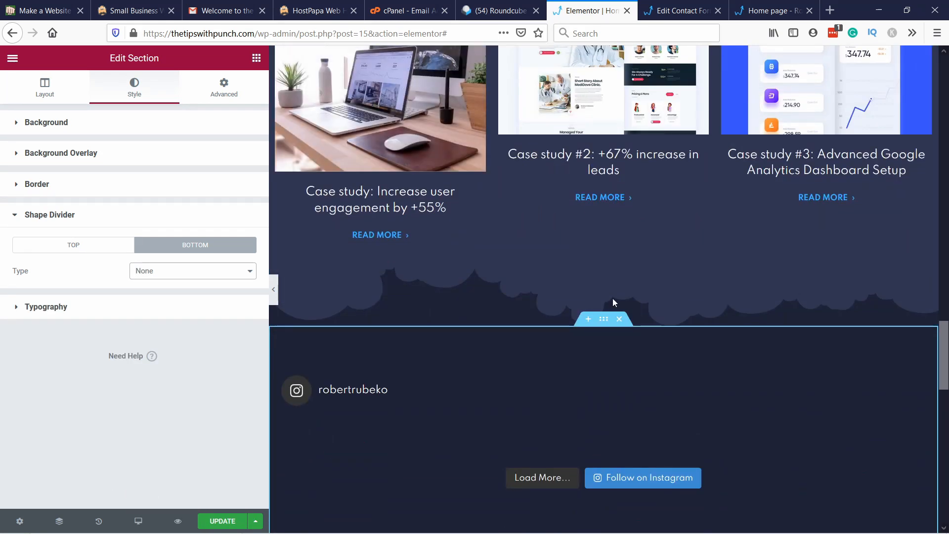
pyautogui.scroll(-2, 612, 298)
pyautogui.scroll(-13, 511, 164)
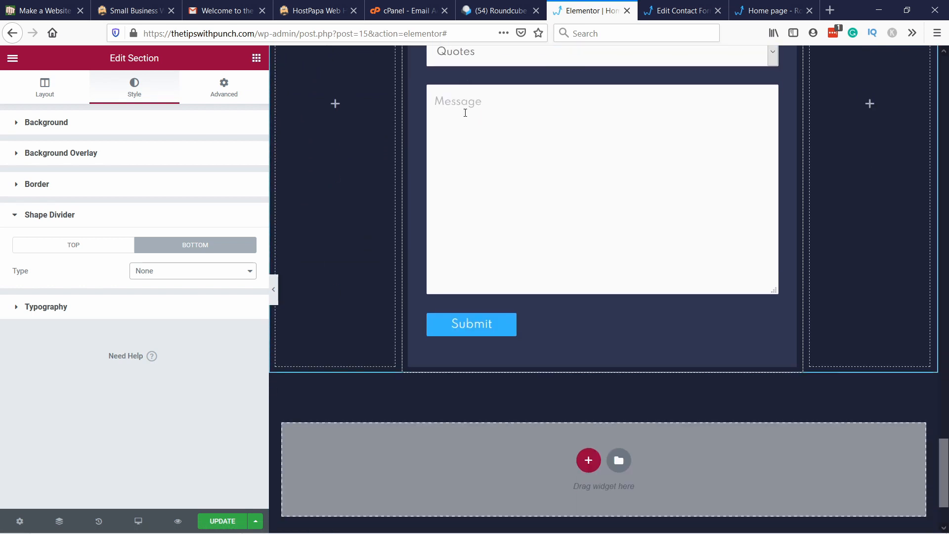
pyautogui.scroll(7, 322, 200)
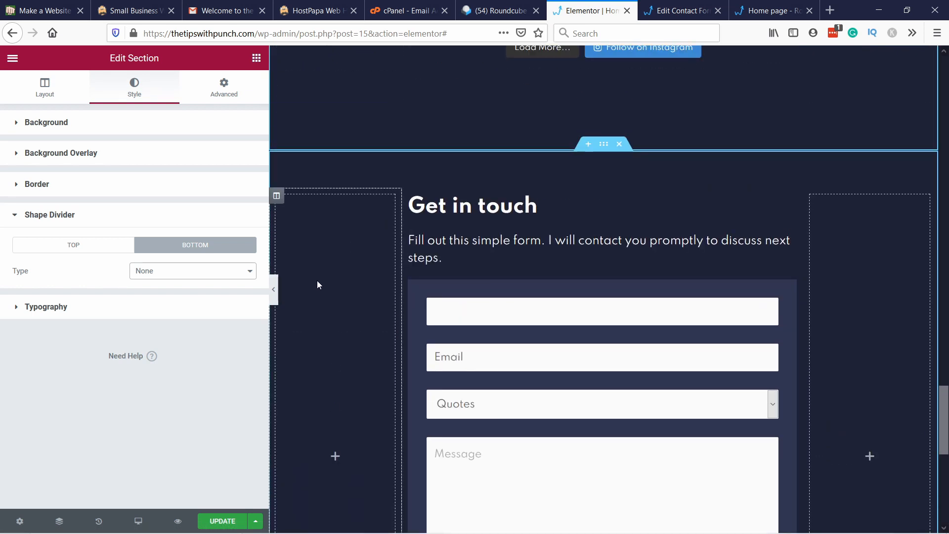
pyautogui.click(216, 522)
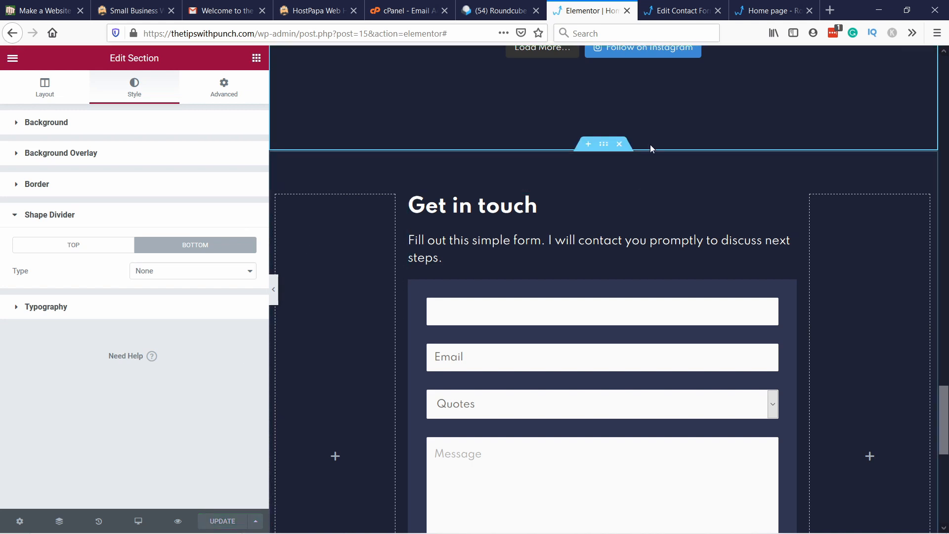
# Step: Reload the published home page and review its sections from the hero down to the case studies
pyautogui.click(772, 10)
pyautogui.click(394, 32)
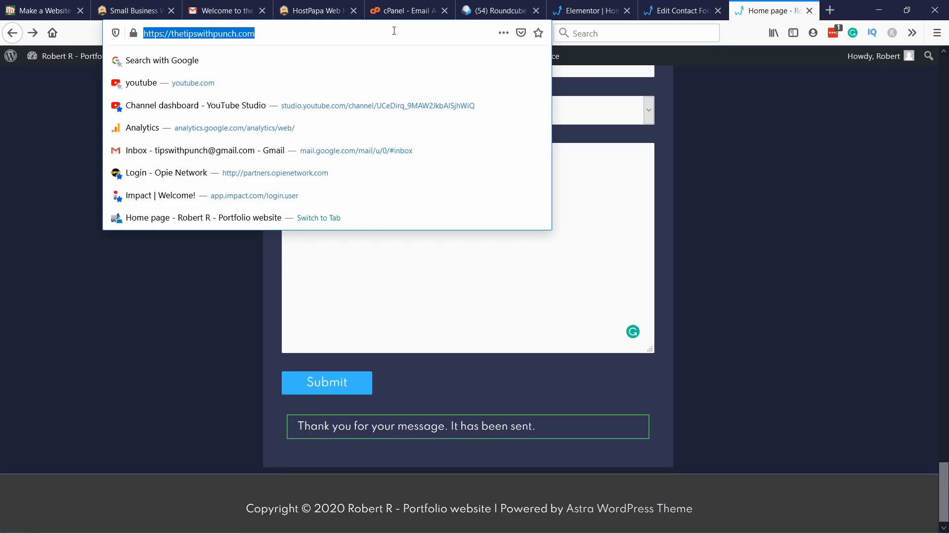
pyautogui.press('Return')
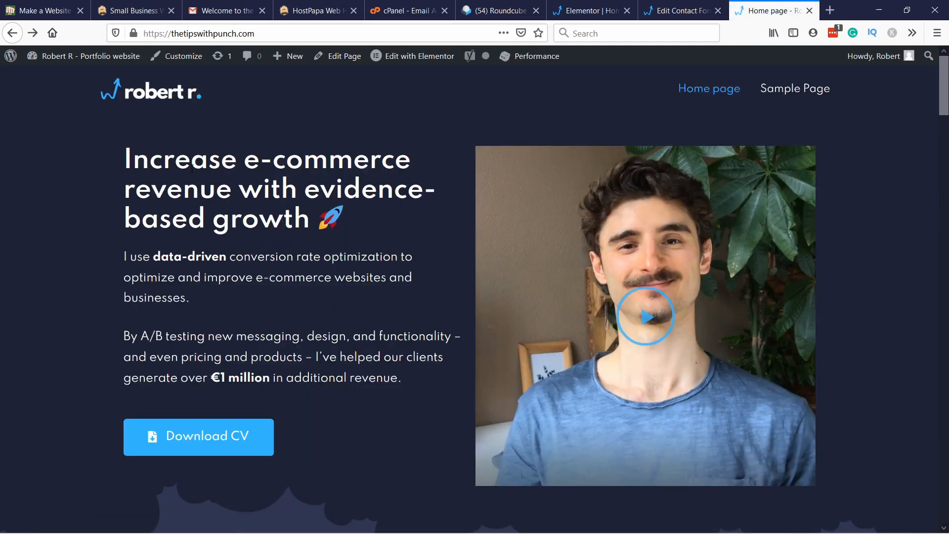
pyautogui.scroll(-4, 297, 215)
pyautogui.scroll(-2, 272, 140)
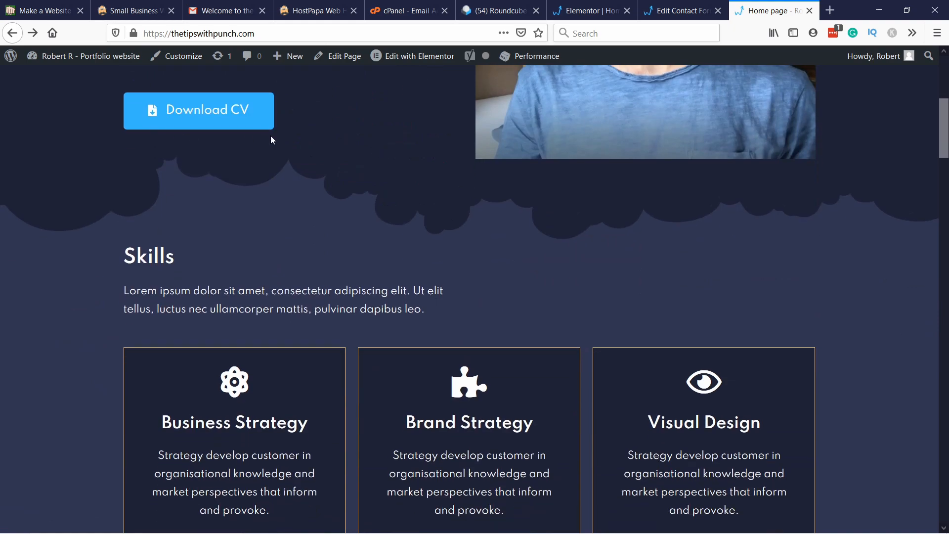
pyautogui.scroll(-10, 342, 191)
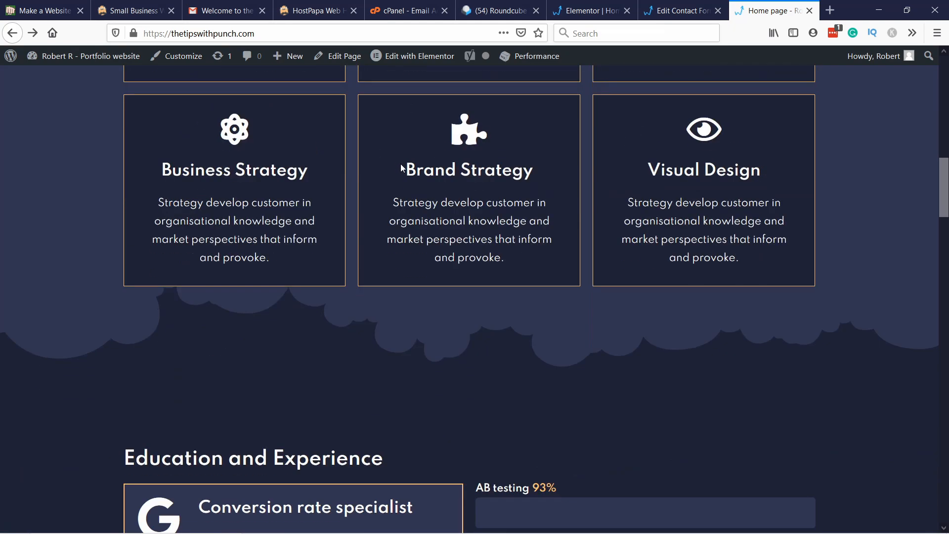
pyautogui.scroll(-13, 401, 170)
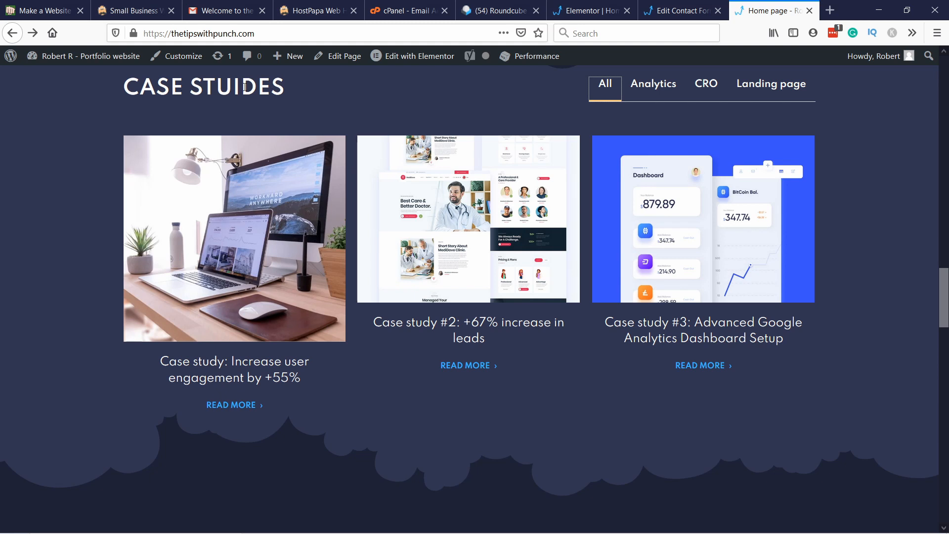
# Step: Test the case study filters Analytics, CRO and Landing page, and return to All
pyautogui.doubleClick(199, 85)
pyautogui.click(309, 86)
pyautogui.click(653, 84)
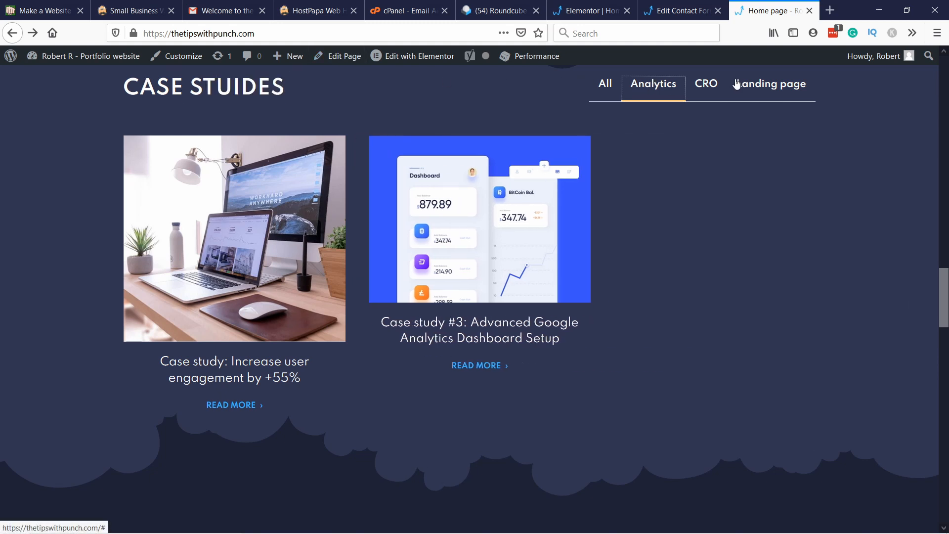
pyautogui.click(706, 84)
pyautogui.click(771, 84)
pyautogui.click(606, 84)
# Step: Examine the spacing between the Instagram feed and the "Get in touch" form on the published page
pyautogui.scroll(-8, 386, 110)
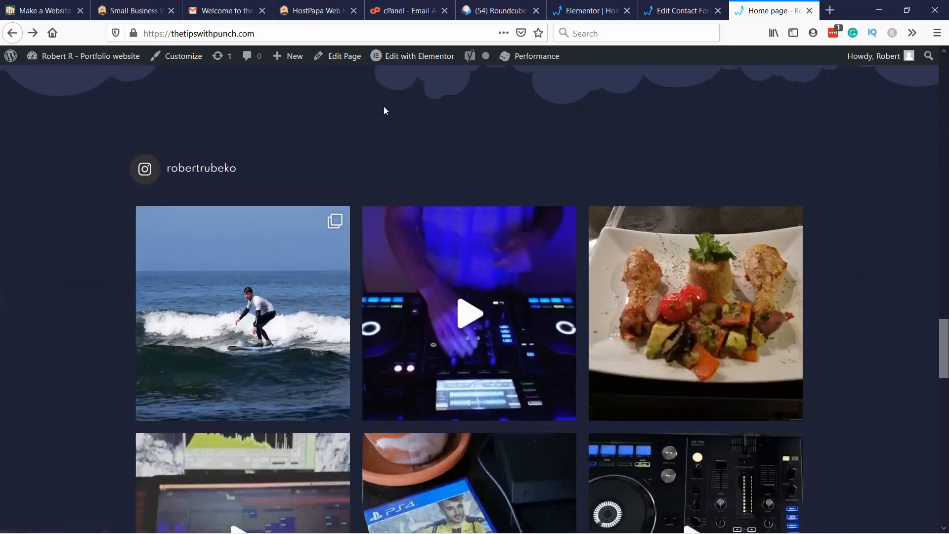
pyautogui.scroll(-6, 493, 311)
pyautogui.scroll(-10, 504, 281)
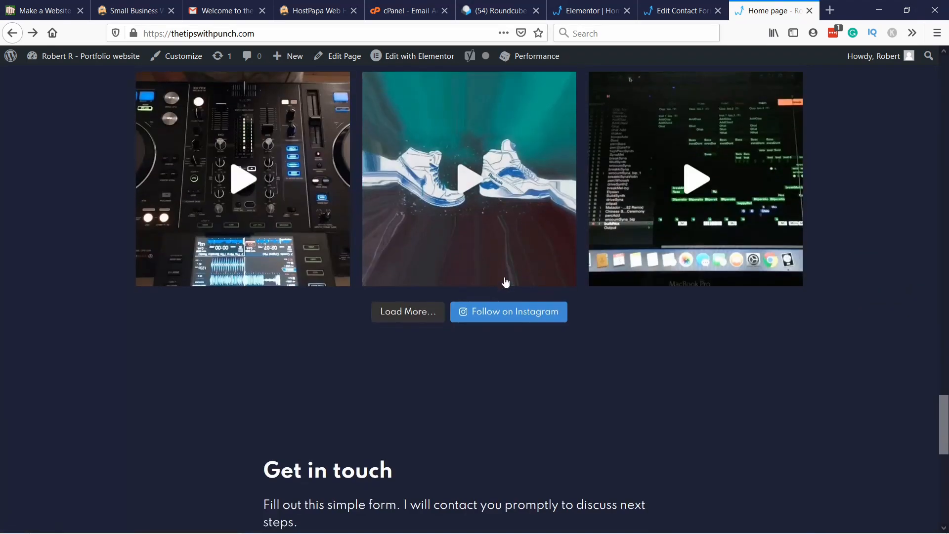
pyautogui.scroll(-2, 500, 239)
pyautogui.scroll(5, 568, 169)
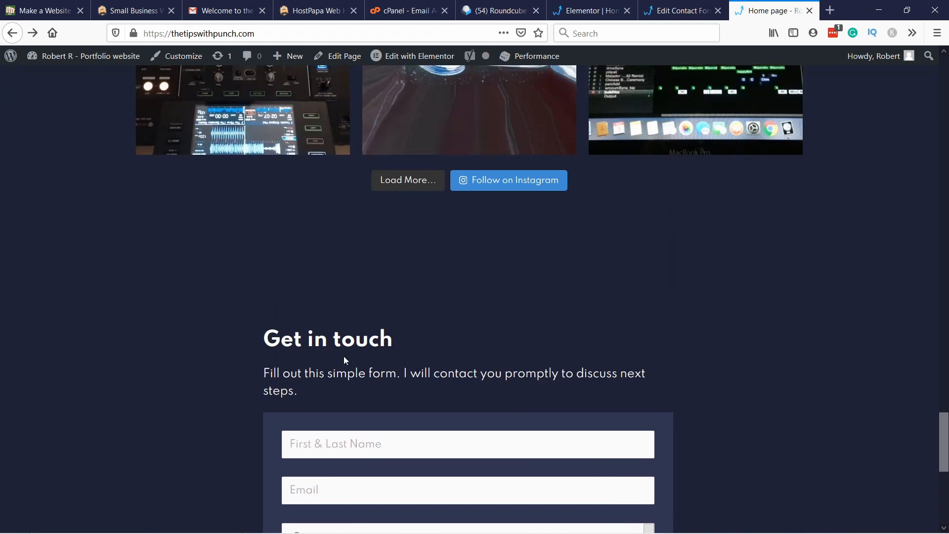
pyautogui.scroll(-3, 348, 360)
pyautogui.scroll(-3, 348, 174)
pyautogui.scroll(5, 356, 268)
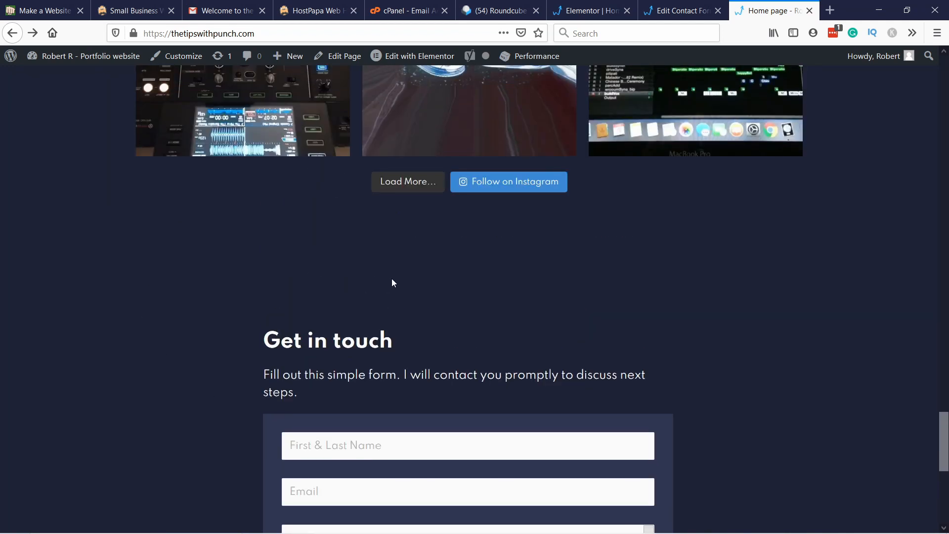
# Step: In the Elementor editor, set the Instagram feed section's bottom padding to 30 px and update the page
pyautogui.click(589, 11)
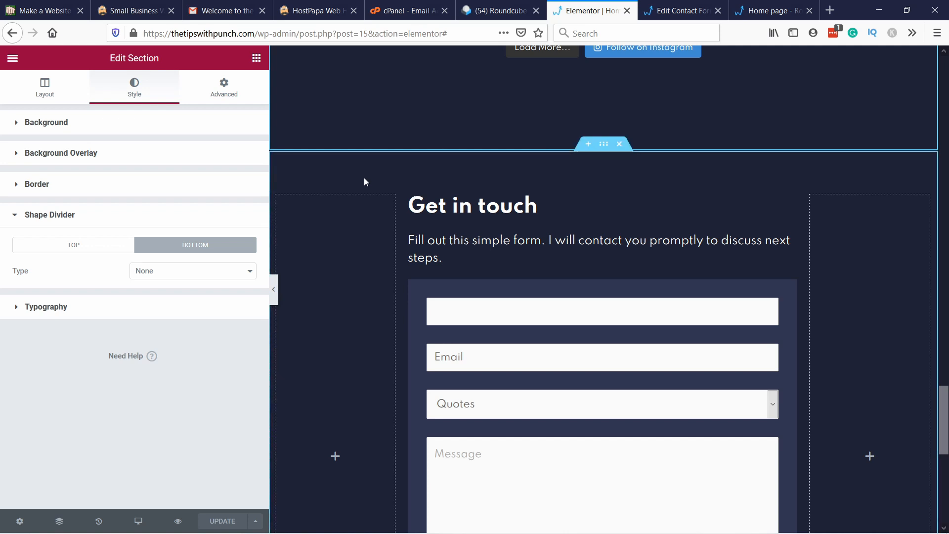
pyautogui.scroll(3, 363, 177)
pyautogui.rightClick(373, 253)
pyautogui.click(399, 256)
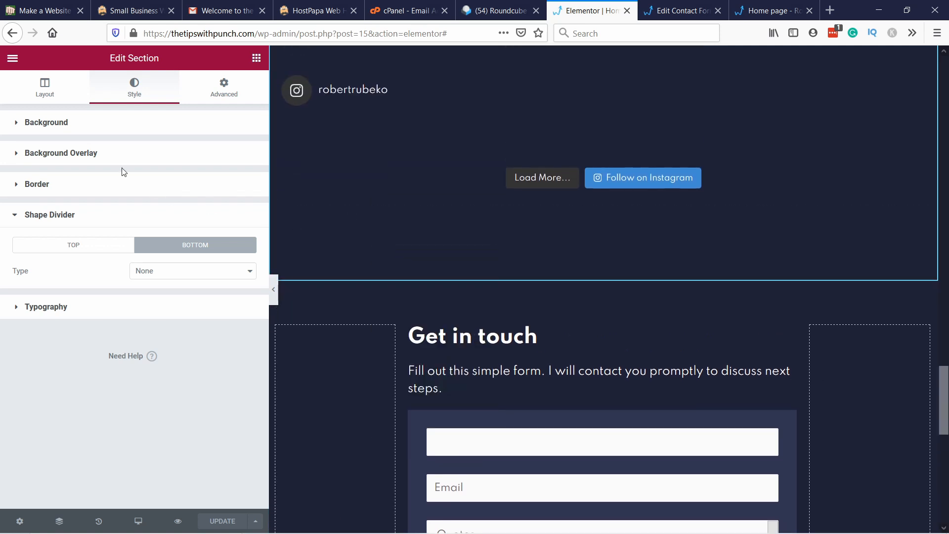
pyautogui.click(227, 90)
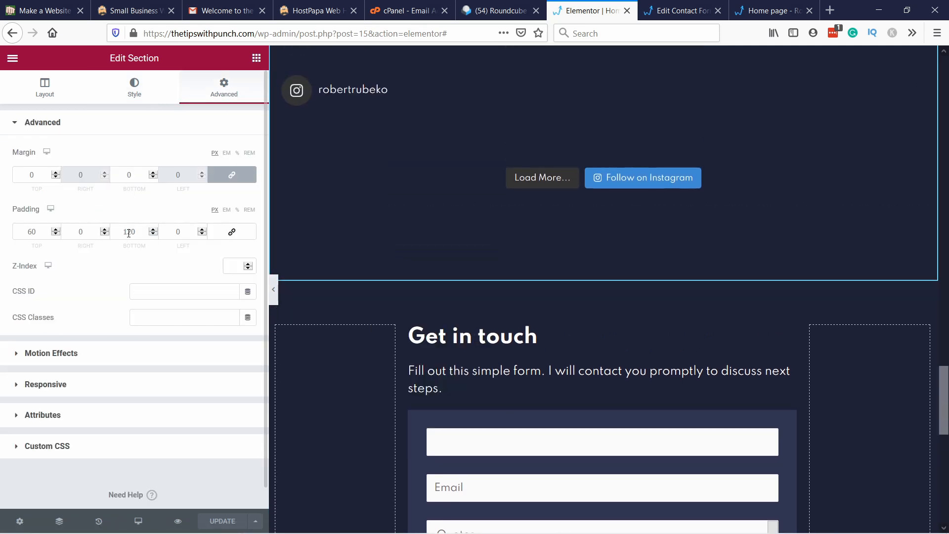
pyautogui.moveTo(129, 232); pyautogui.dragTo(117, 238)
pyautogui.press('BackSpace')
pyautogui.press('BackSpace')
pyautogui.write('60')
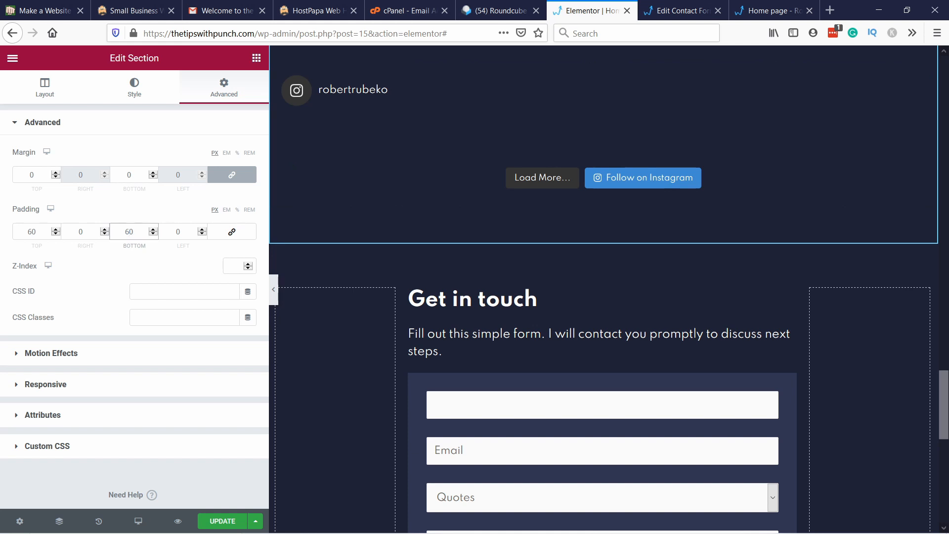
pyautogui.press('BackSpace')
pyautogui.write('3')
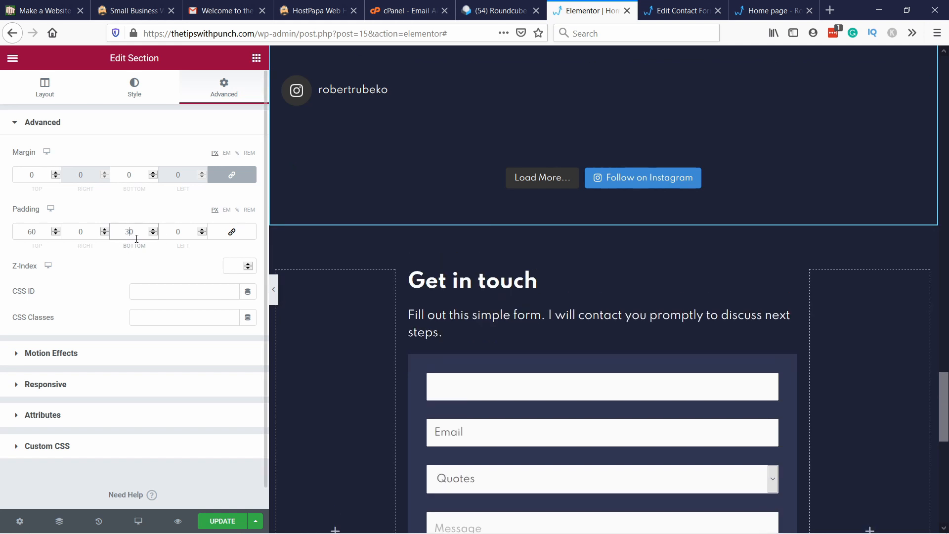
pyautogui.scroll(-5, 399, 410)
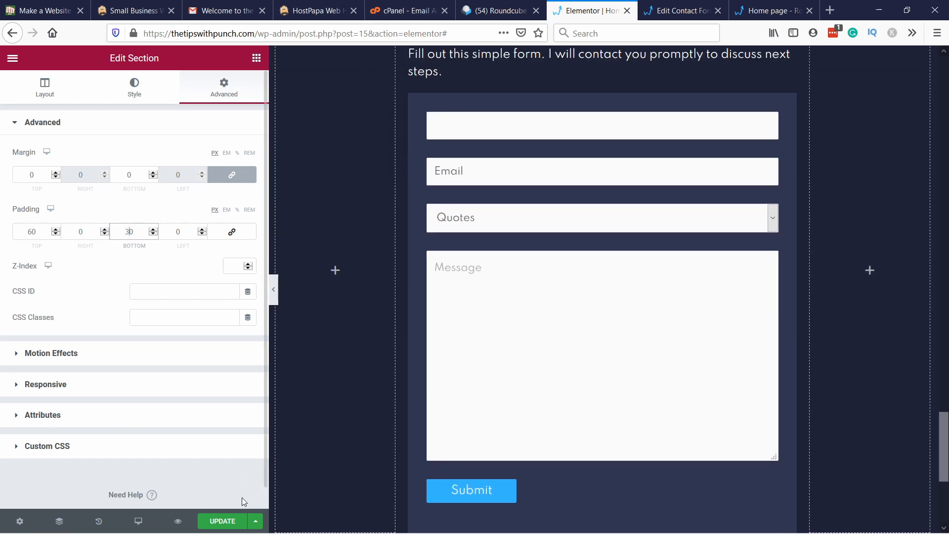
pyautogui.scroll(-5, 469, 301)
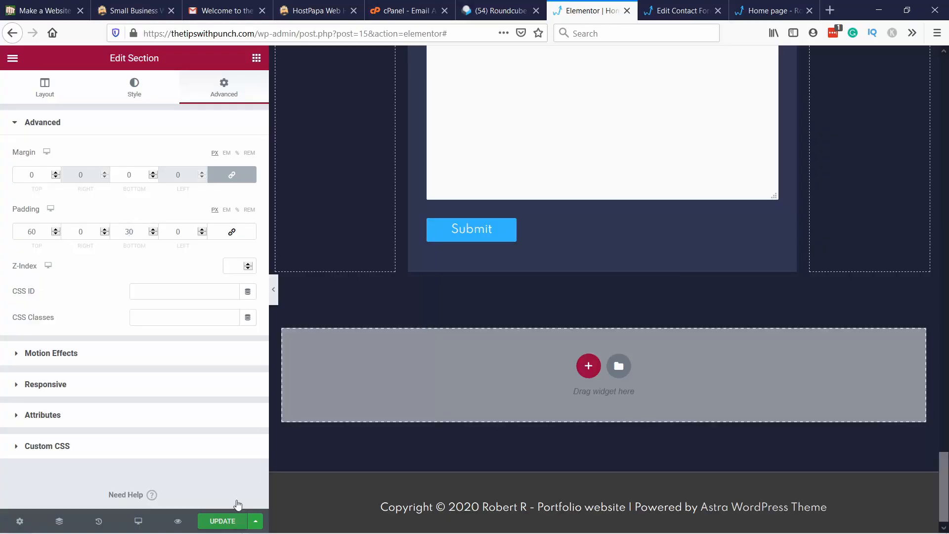
pyautogui.click(222, 520)
# Step: Give the Skills heading the CSS ID "skills"
pyautogui.scroll(8, 402, 248)
pyautogui.scroll(20, 396, 248)
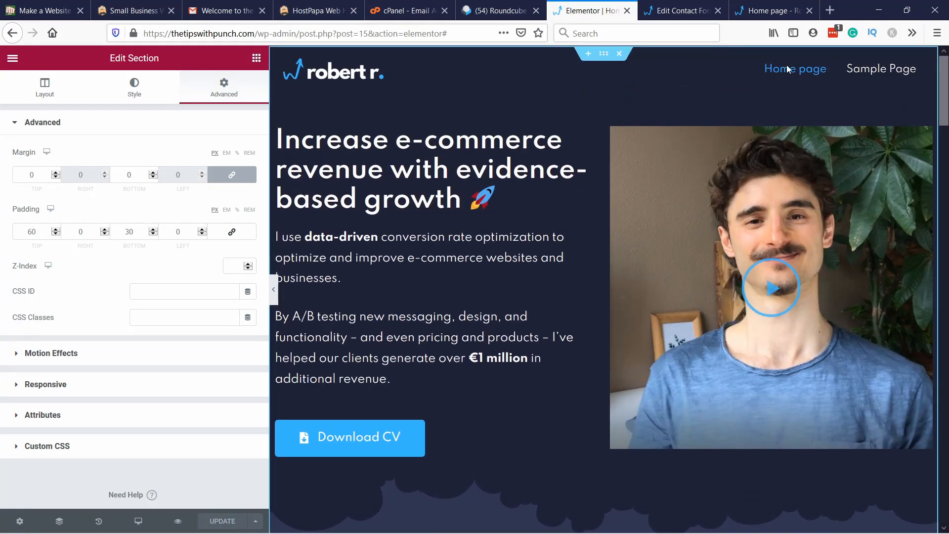
pyautogui.scroll(-18, 601, 164)
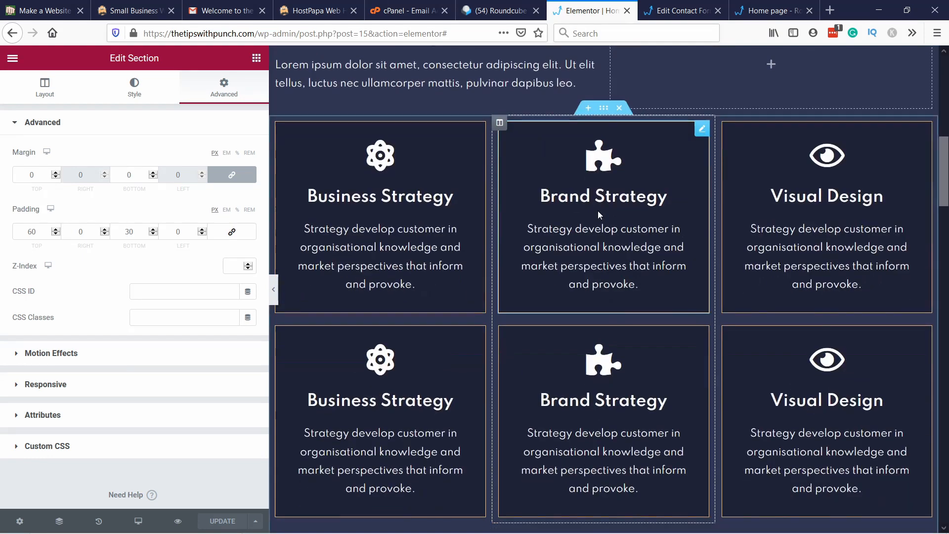
pyautogui.scroll(-5, 556, 321)
pyautogui.scroll(12, 545, 292)
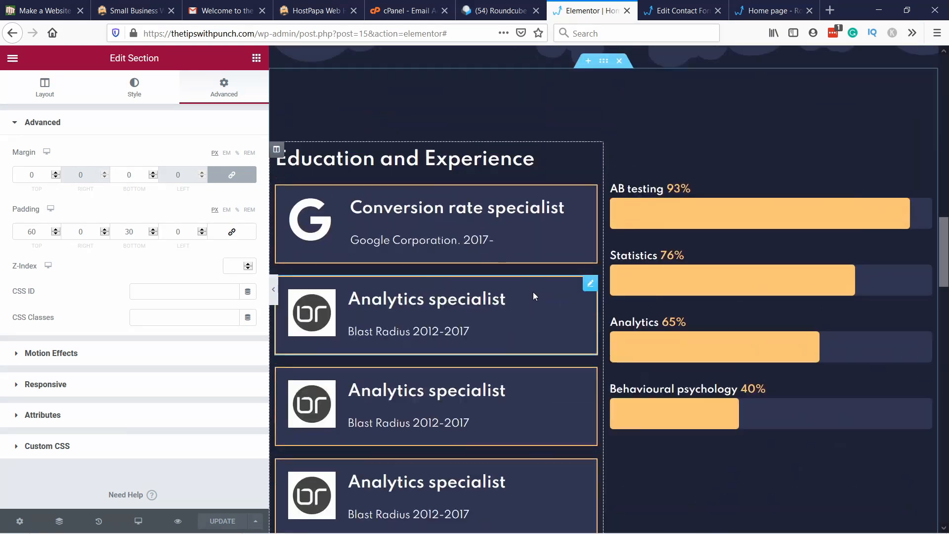
pyautogui.scroll(5, 532, 299)
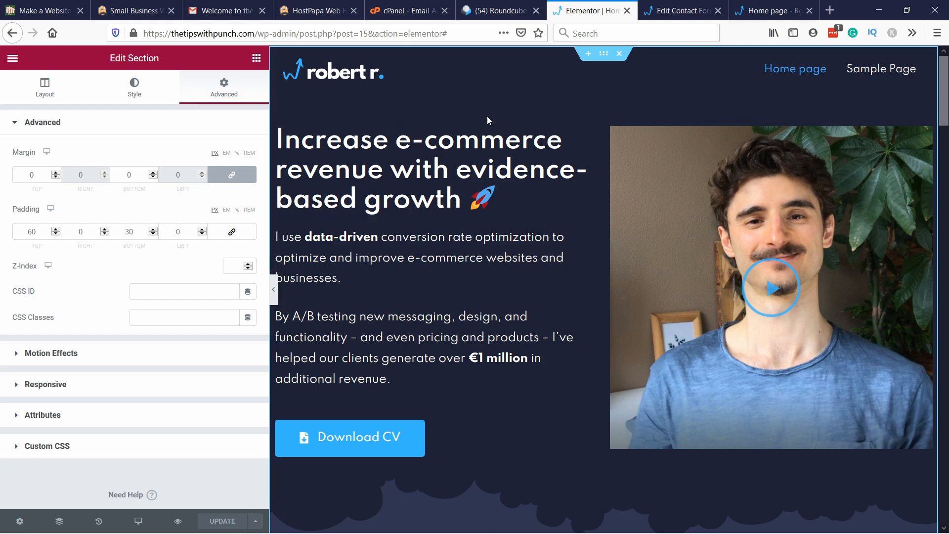
pyautogui.scroll(-6, 488, 117)
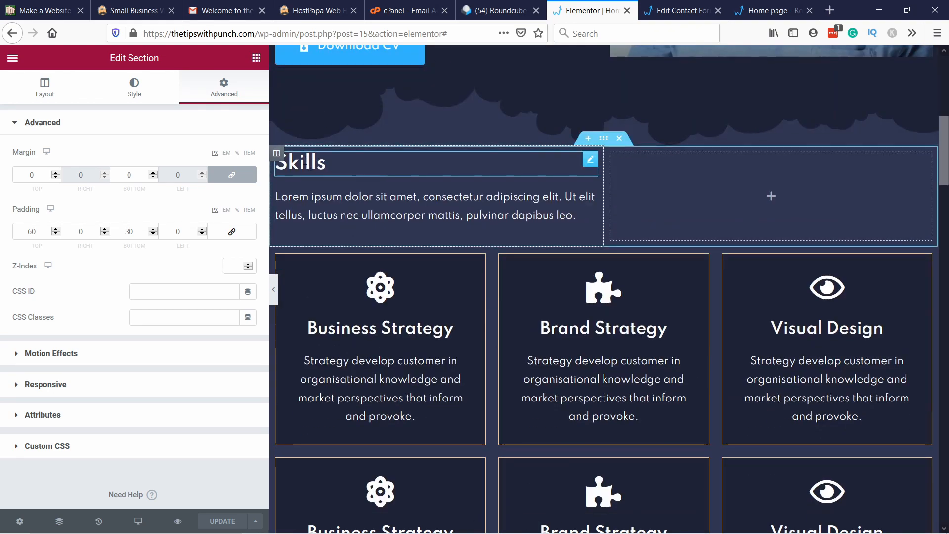
pyautogui.rightClick(312, 168)
pyautogui.click(341, 171)
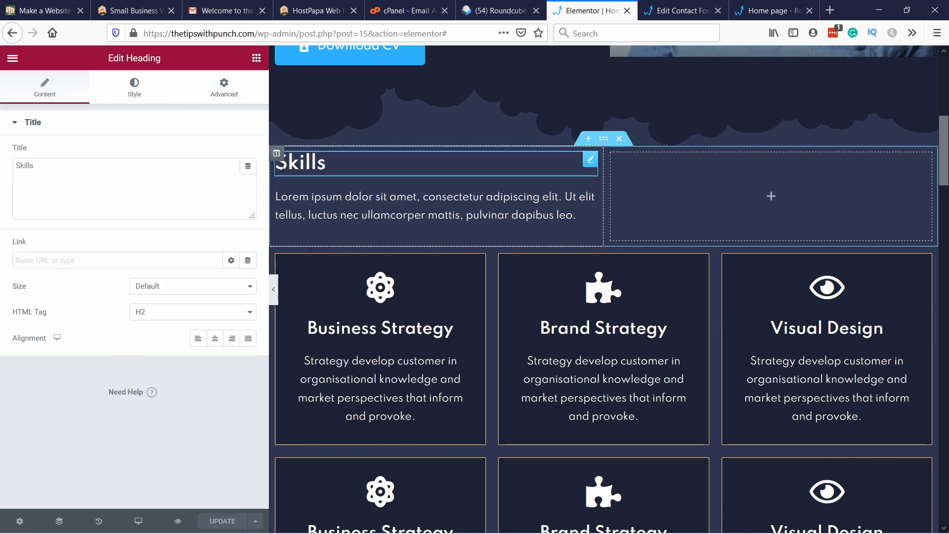
pyautogui.click(220, 91)
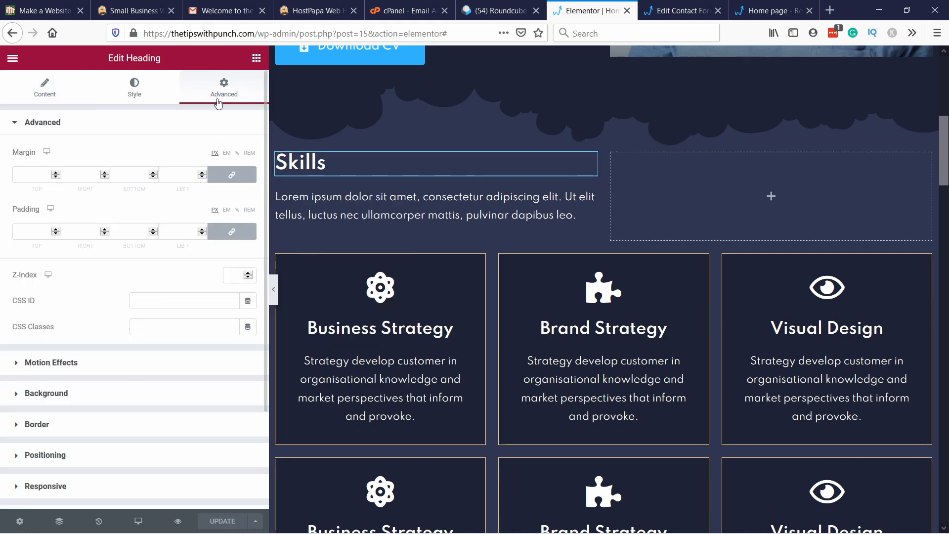
pyautogui.click(171, 299)
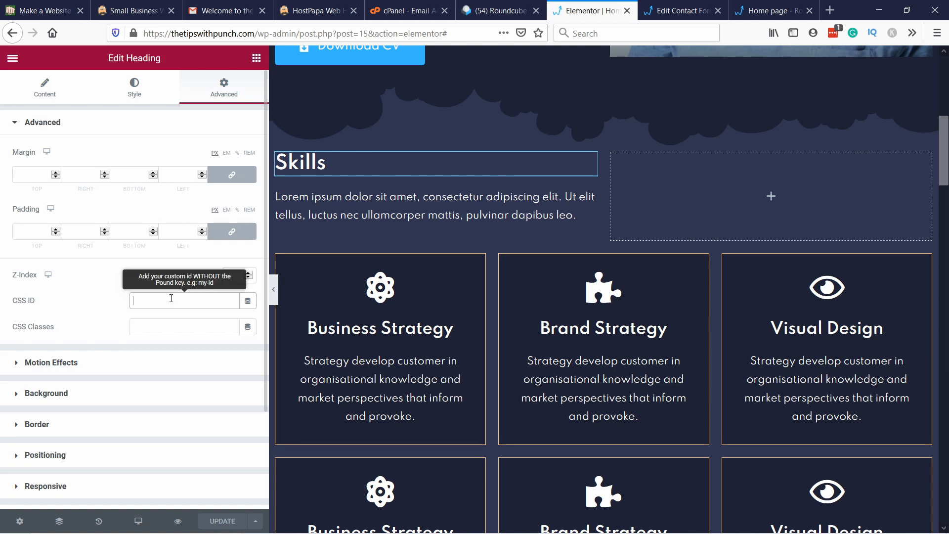
pyautogui.write('skills')
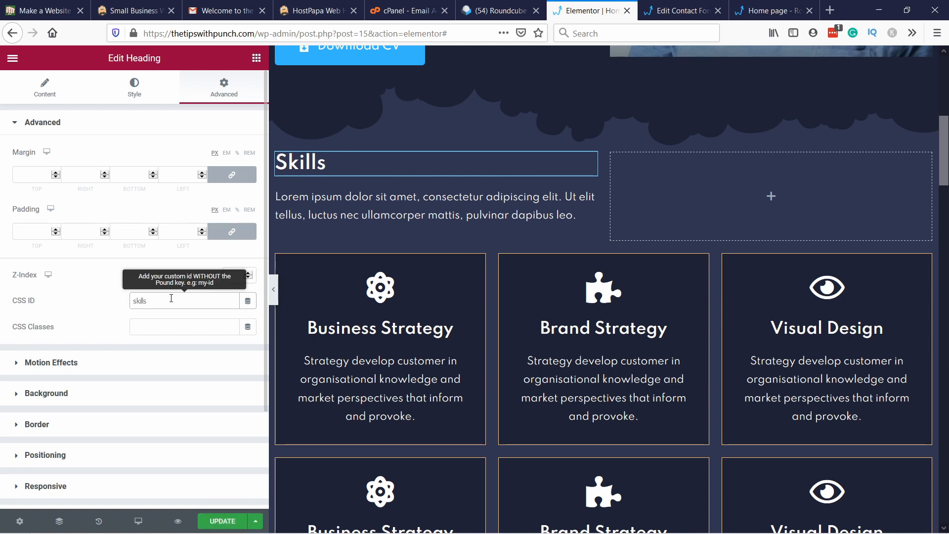
# Step: Give the Education and Experience heading the CSS ID "experience"
pyautogui.scroll(-10, 322, 239)
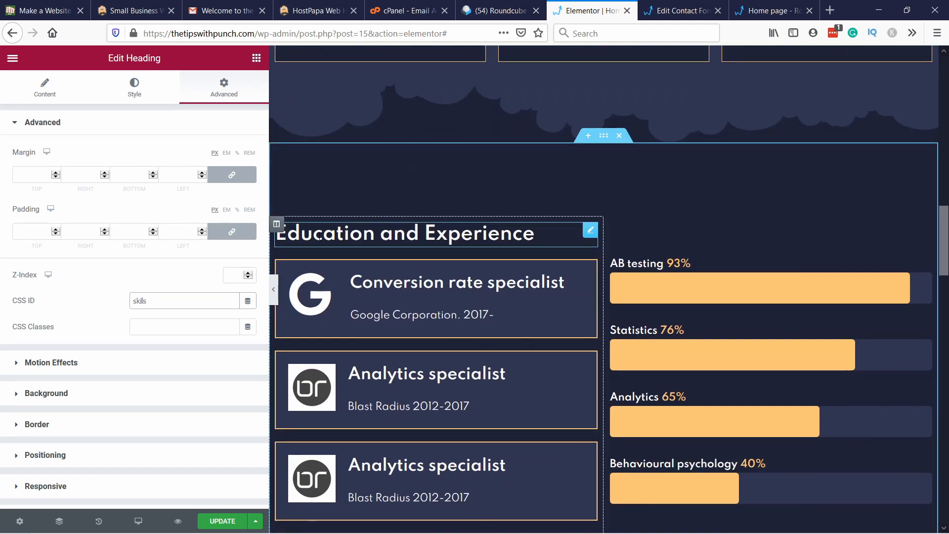
pyautogui.rightClick(321, 240)
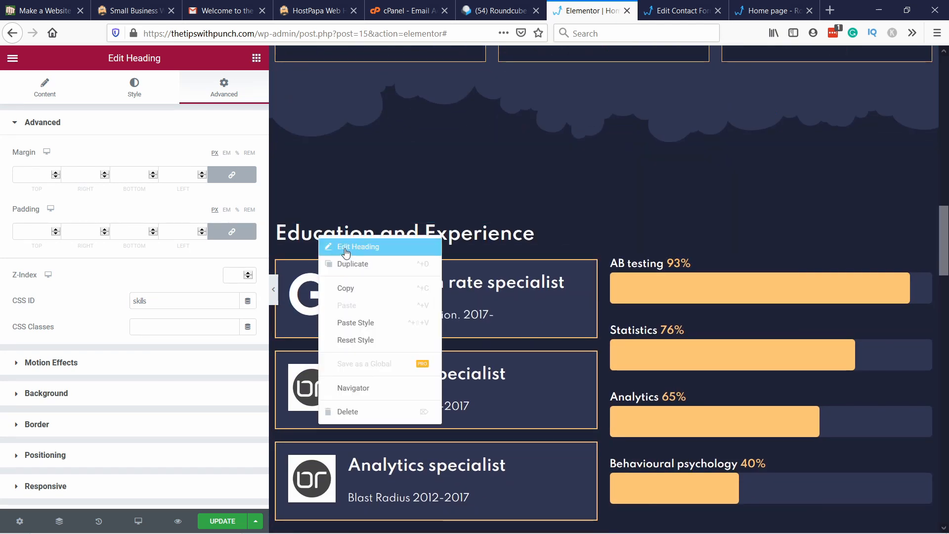
pyautogui.click(354, 247)
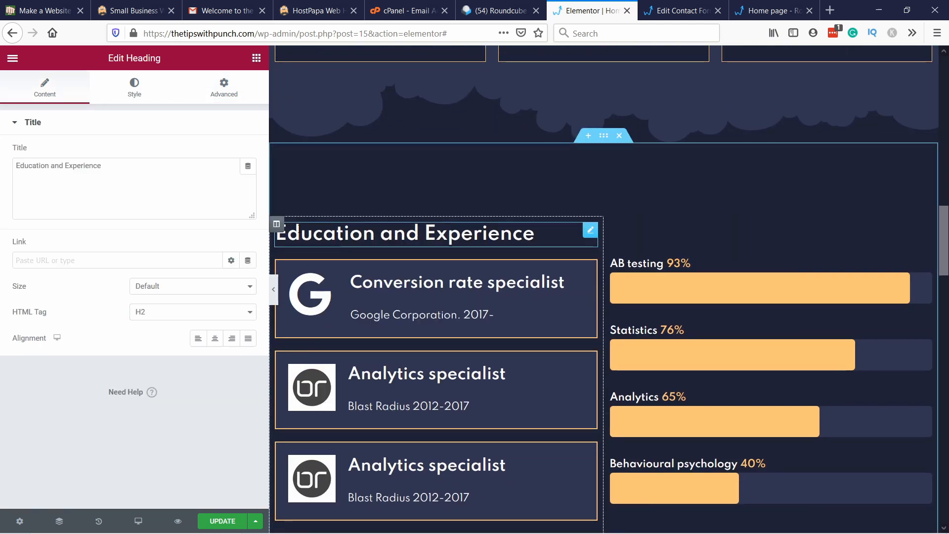
pyautogui.click(247, 93)
pyautogui.click(143, 301)
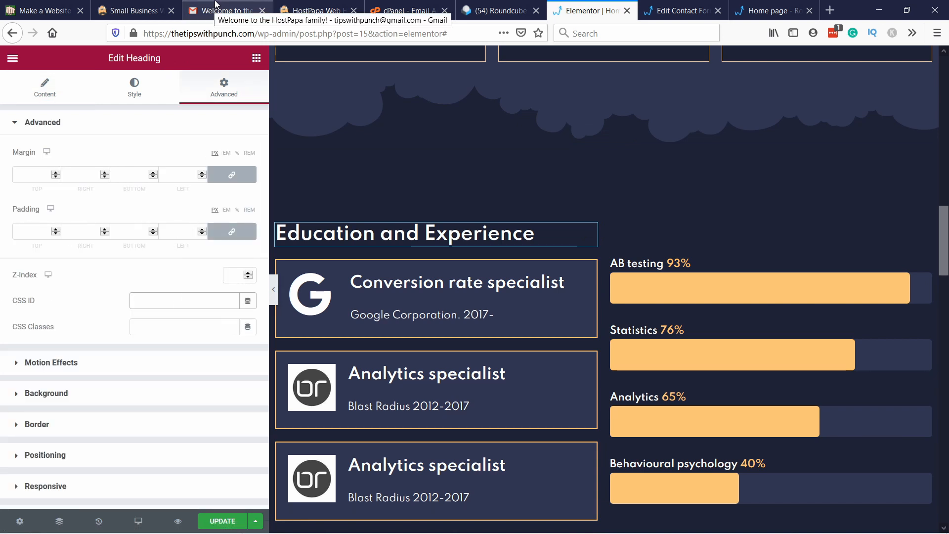
pyautogui.write('experience-and-')
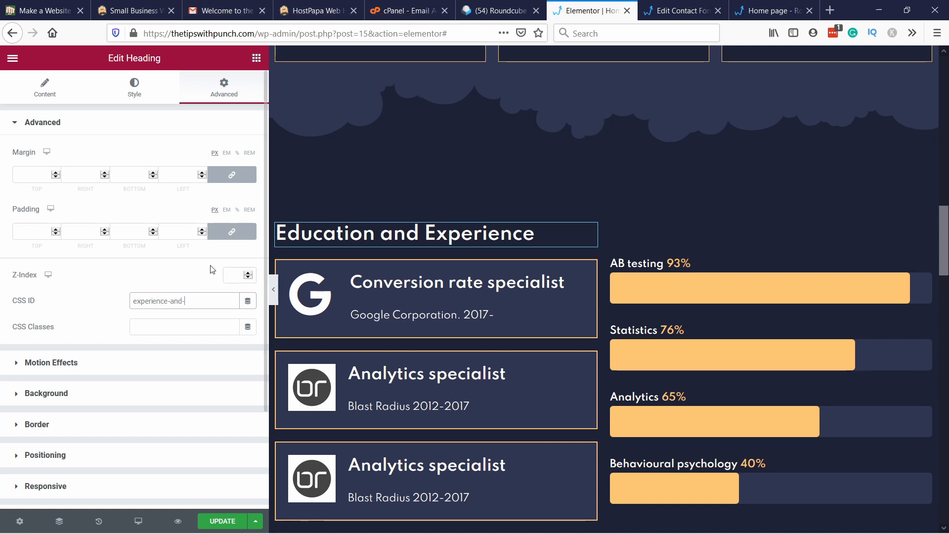
pyautogui.moveTo(167, 301); pyautogui.dragTo(229, 306)
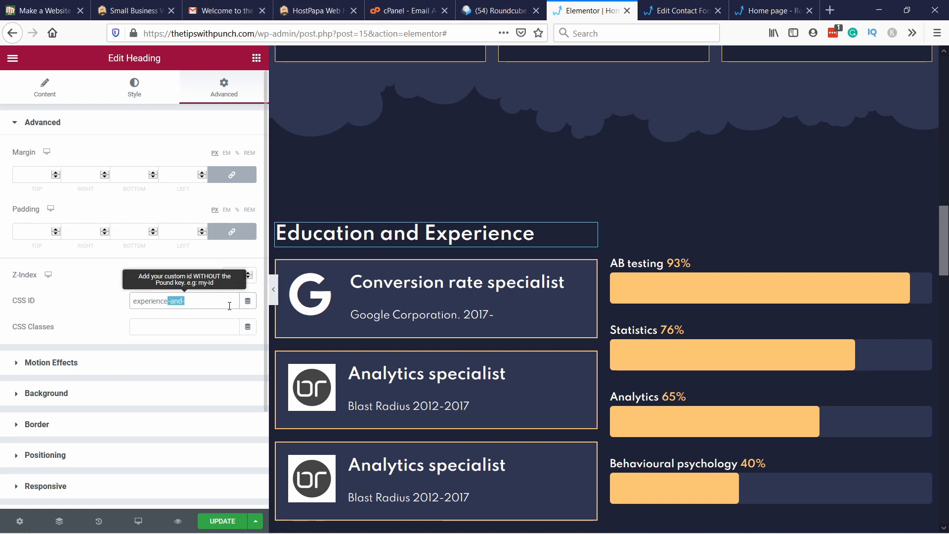
pyautogui.press('BackSpace')
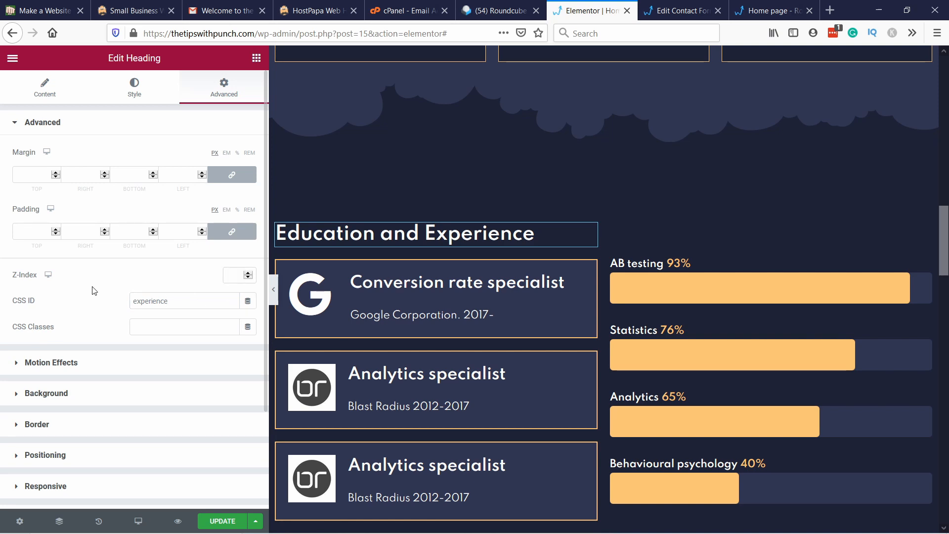
# Step: Give the posts grid in the case studies section a CSS ID beginning with "case-studi"
pyautogui.scroll(-6, 383, 265)
pyautogui.rightClick(328, 261)
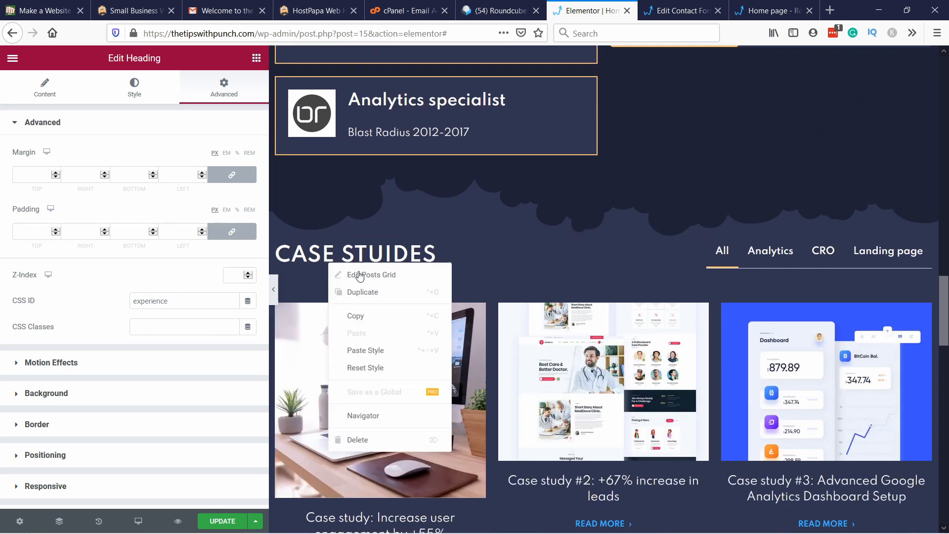
pyautogui.click(372, 274)
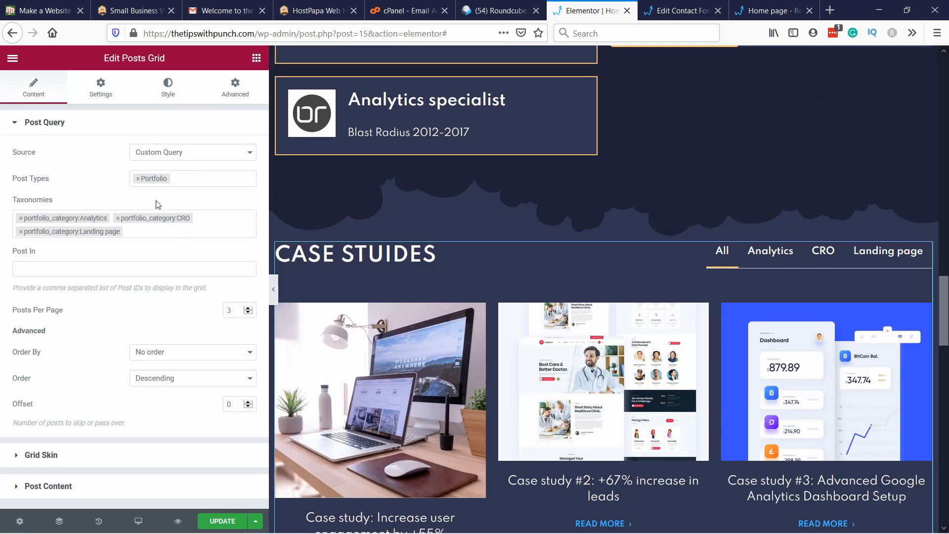
pyautogui.click(238, 89)
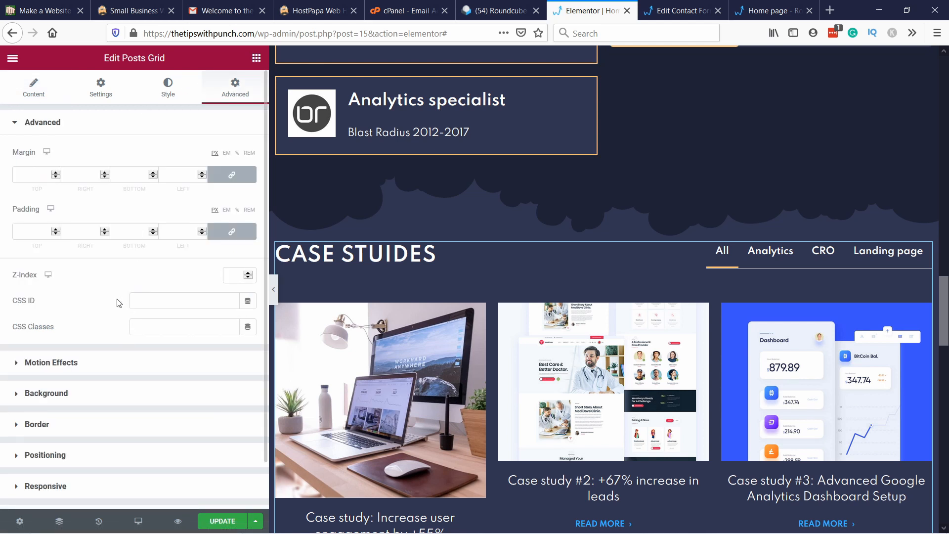
pyautogui.click(169, 299)
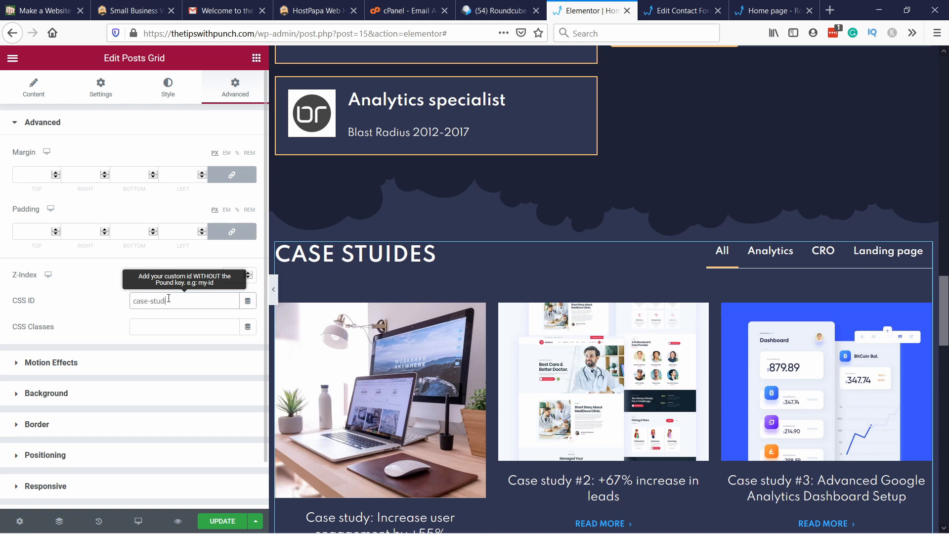
# Step: Correct the spelling of the posts grid's heading to "Case studies"
pyautogui.click(44, 94)
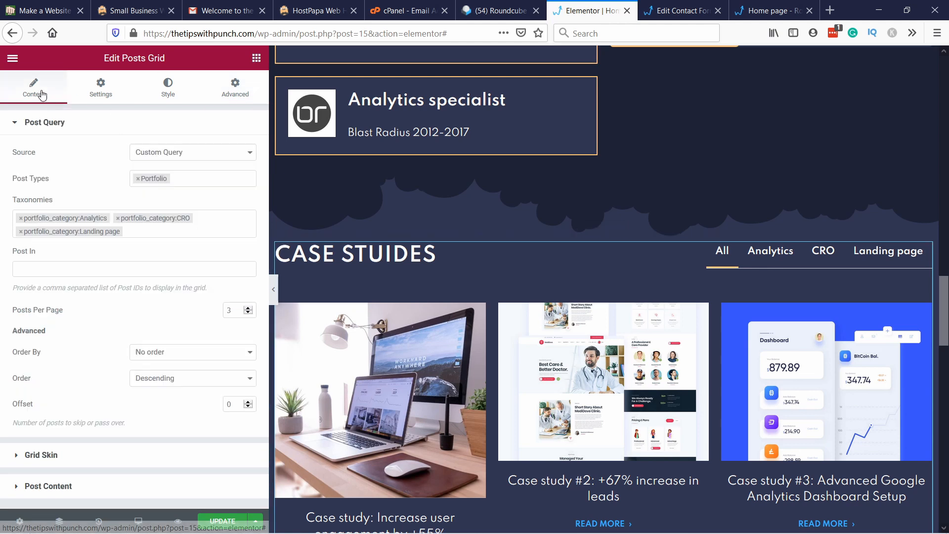
pyautogui.click(109, 93)
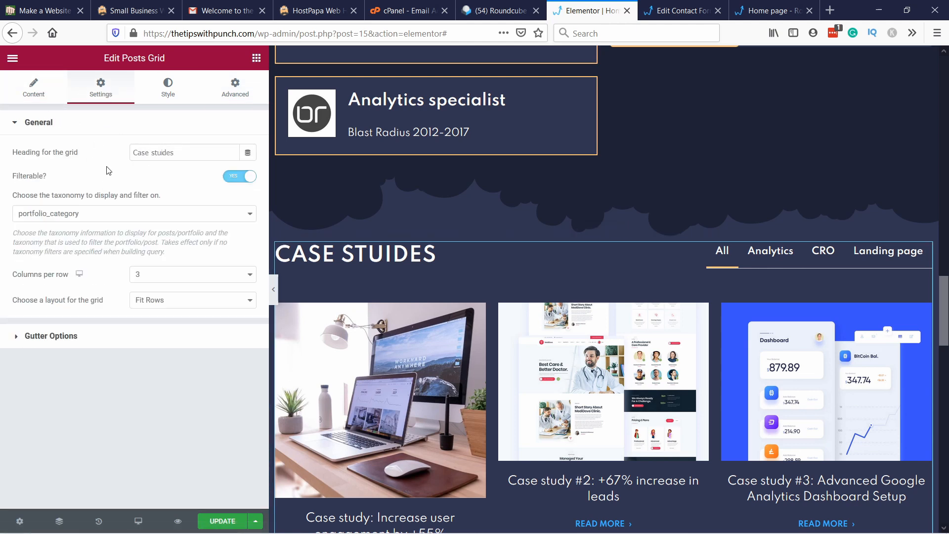
pyautogui.click(164, 152)
pyautogui.press('Delete')
pyautogui.press('Right')
pyautogui.write('i')
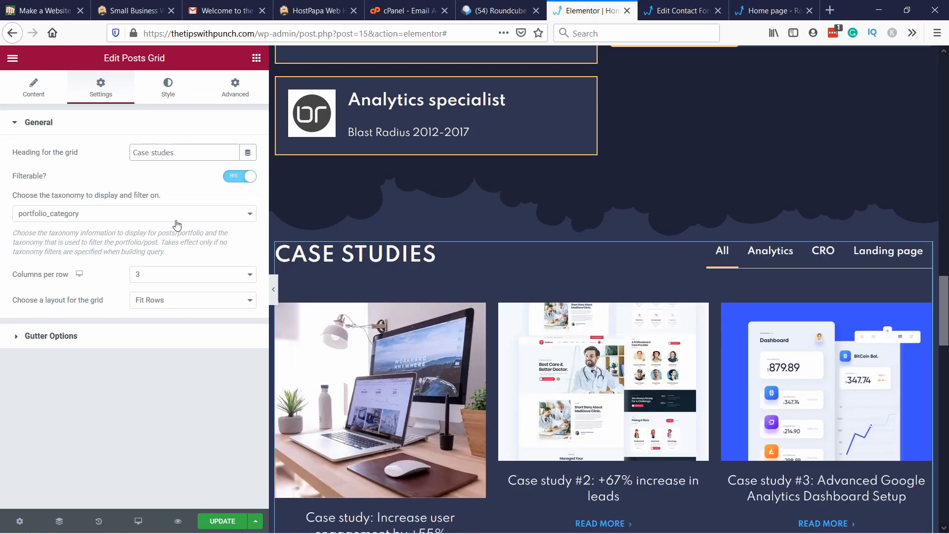
# Step: Give the "Get in touch" heading the CSS ID "contact" and update the page
pyautogui.scroll(-10, 514, 274)
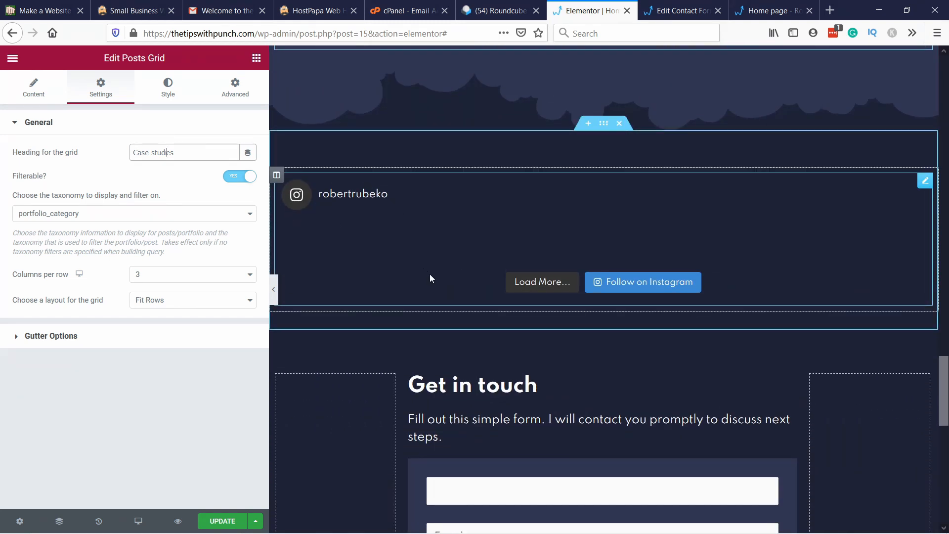
pyautogui.scroll(-3, 429, 274)
pyautogui.scroll(-2, 487, 168)
pyautogui.rightClick(451, 193)
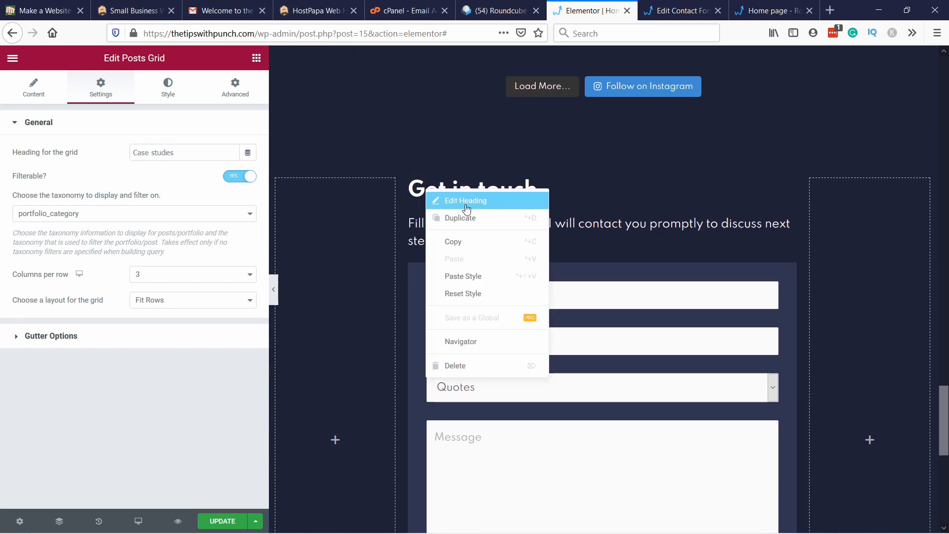
pyautogui.click(467, 203)
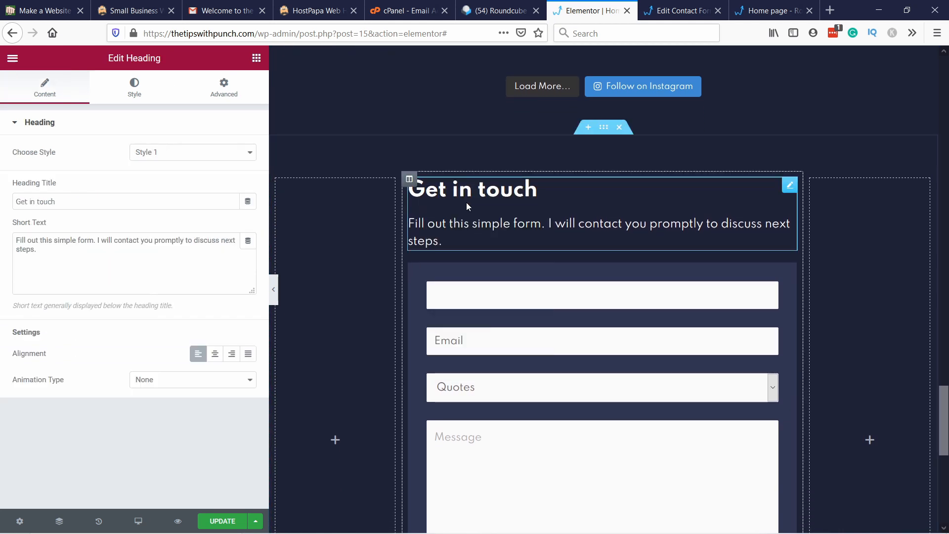
pyautogui.click(225, 93)
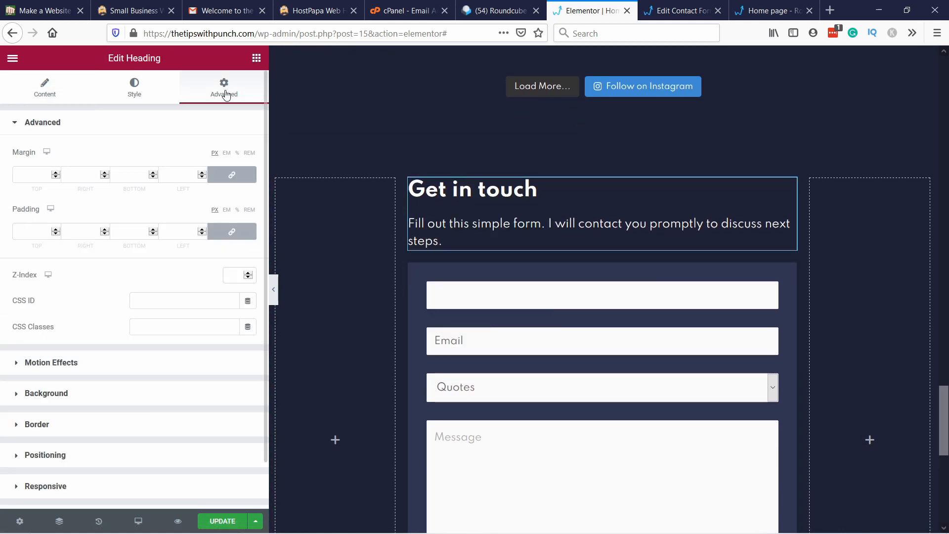
pyautogui.click(171, 302)
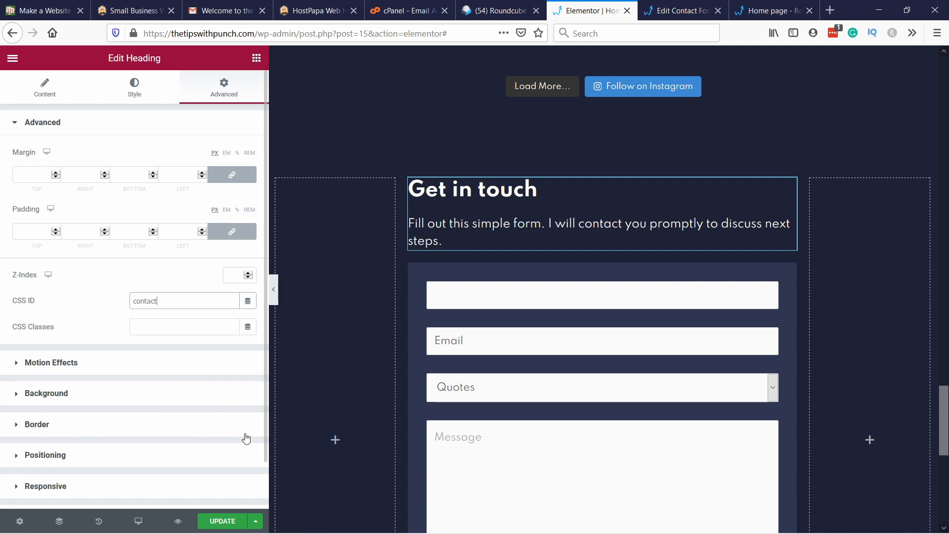
pyautogui.click(232, 521)
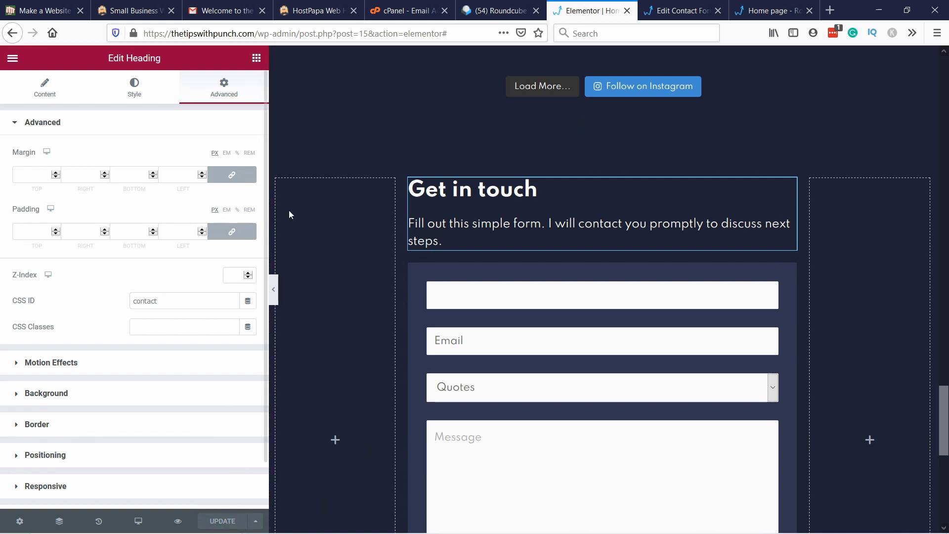
# Step: Close the Roundcube webmail page and open the Menus page in the WordPress dashboard
pyautogui.click(537, 11)
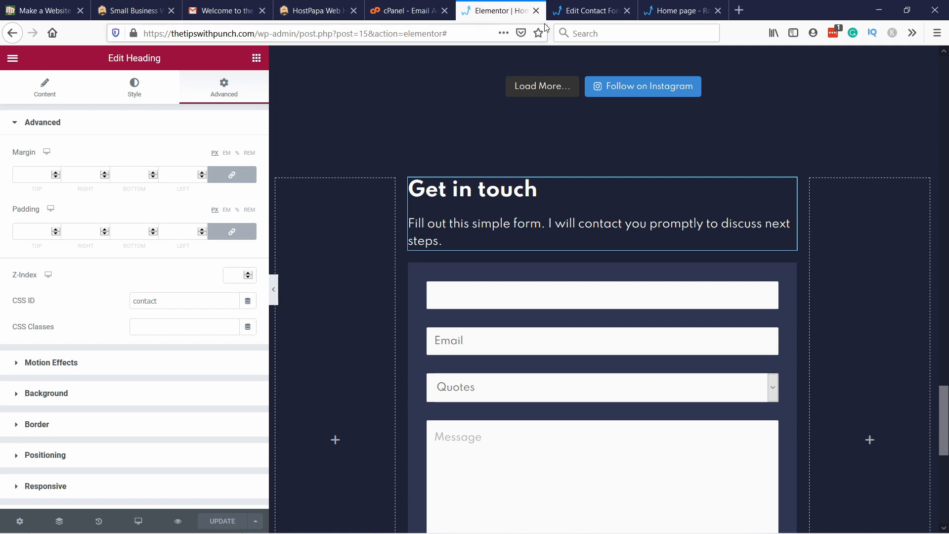
pyautogui.click(591, 13)
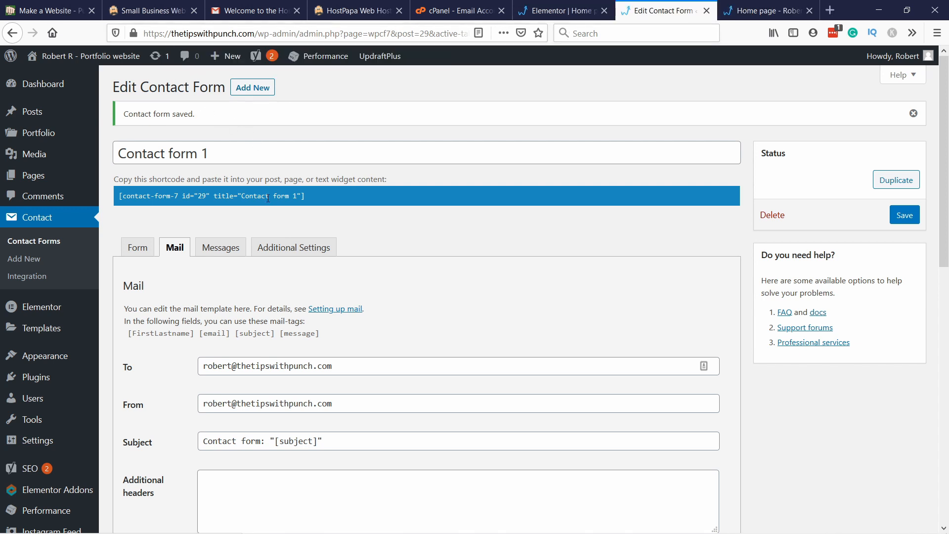
pyautogui.moveTo(49, 357)
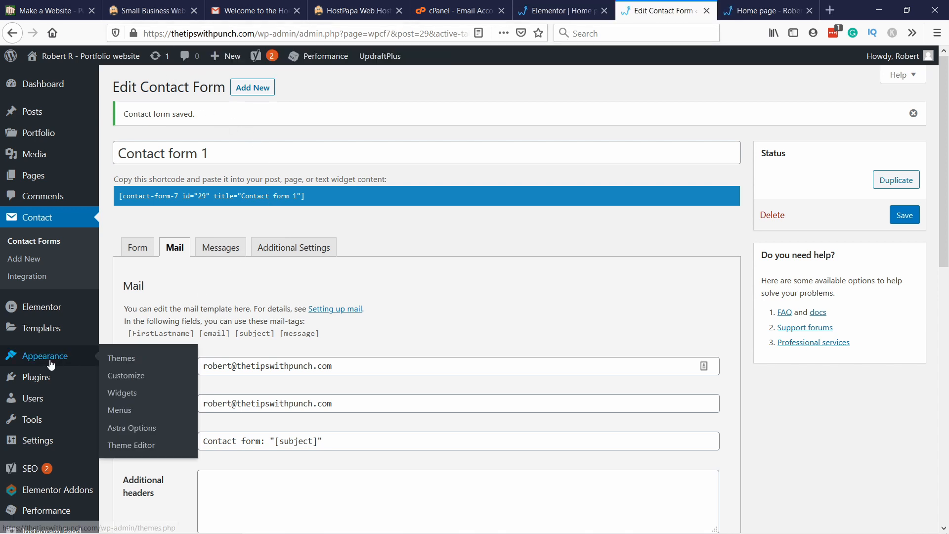
pyautogui.click(131, 412)
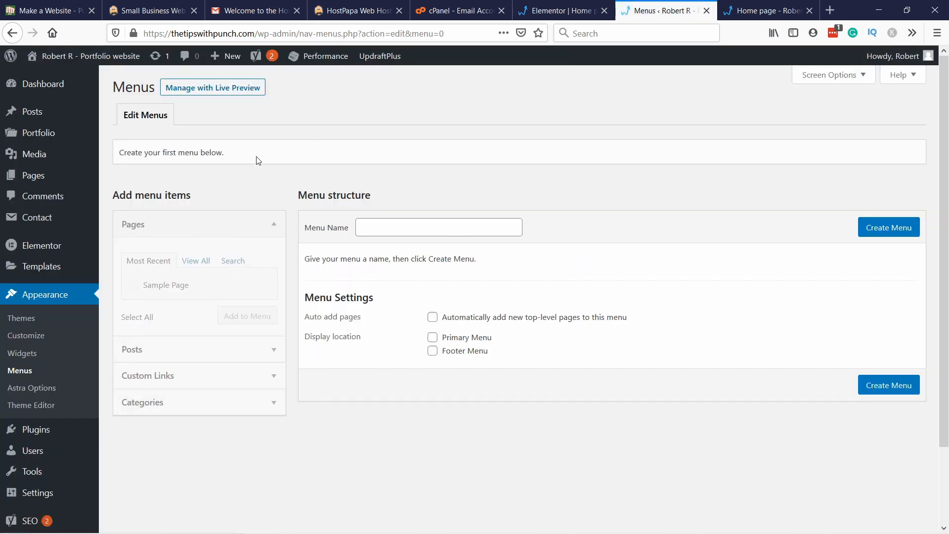
# Step: Create a menu named "Main menu" and assign it to the Primary Menu display location
pyautogui.click(382, 226)
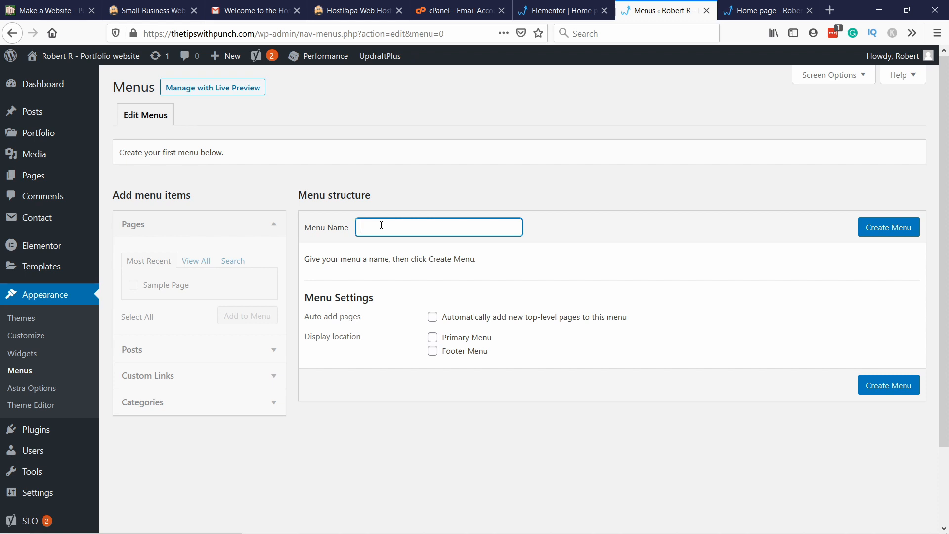
pyautogui.write('Main menu')
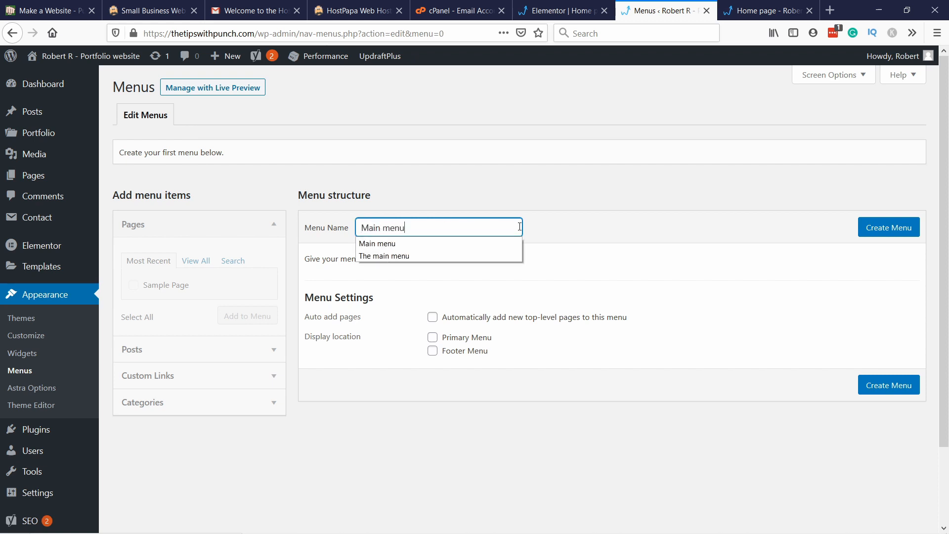
pyautogui.click(600, 205)
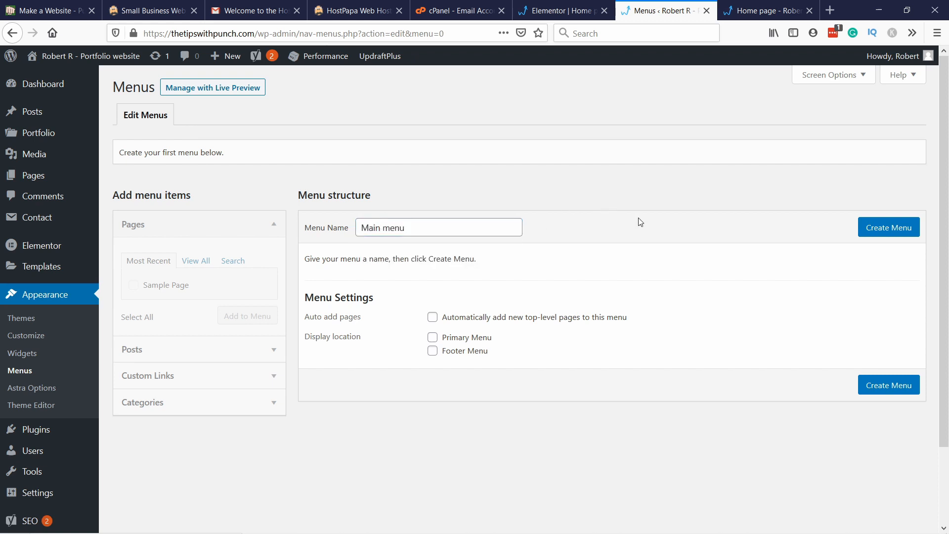
pyautogui.click(432, 338)
pyautogui.click(888, 228)
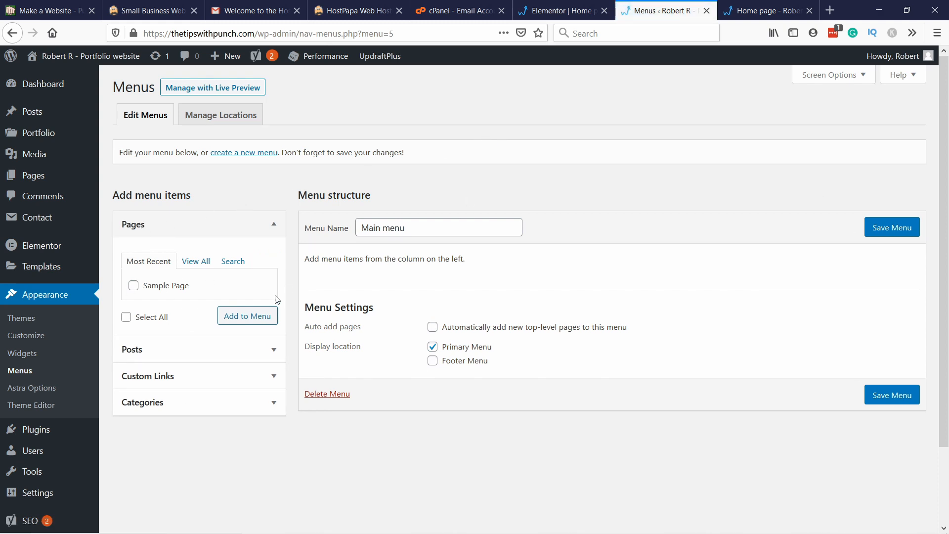
pyautogui.click(188, 351)
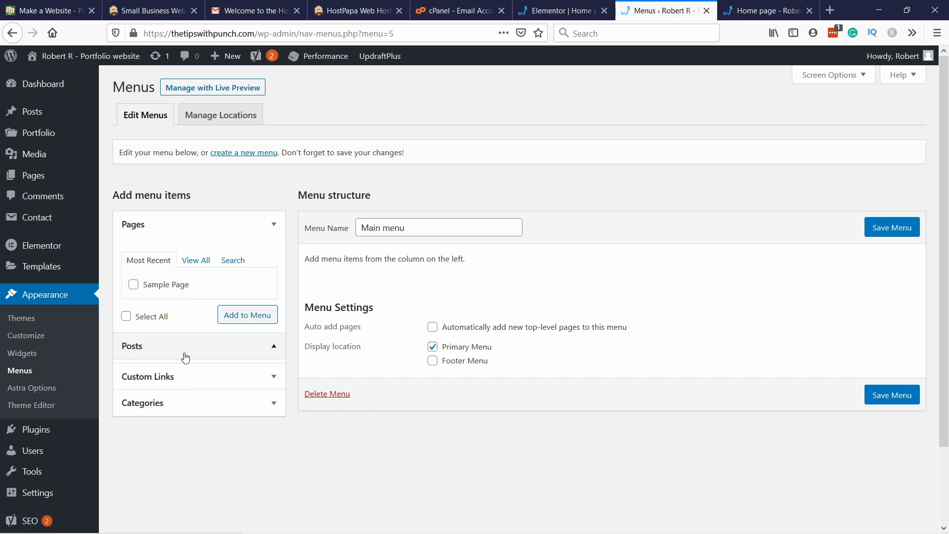
pyautogui.click(222, 386)
pyautogui.click(175, 403)
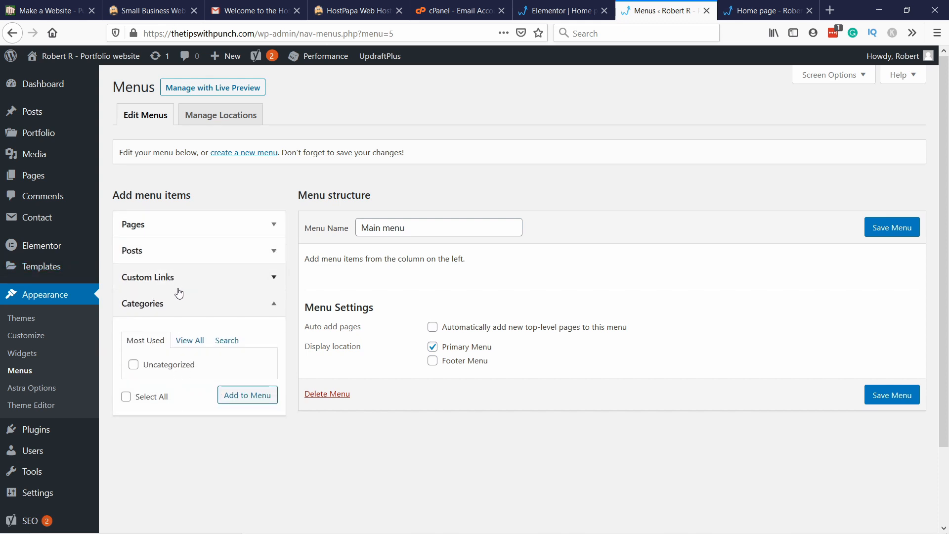
# Step: Add a custom link to the main menu with the URL "#skills" and the link text "Skills"
pyautogui.click(167, 277)
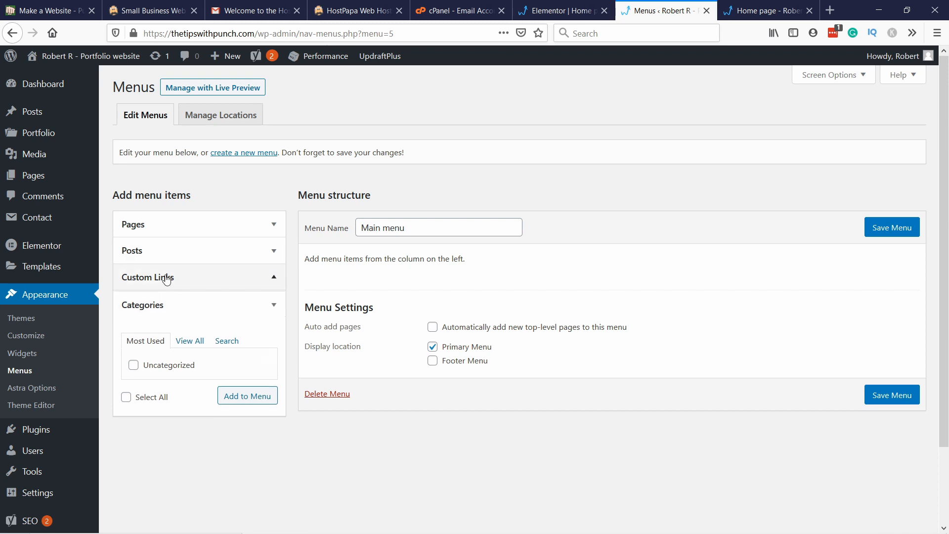
pyautogui.click(223, 318)
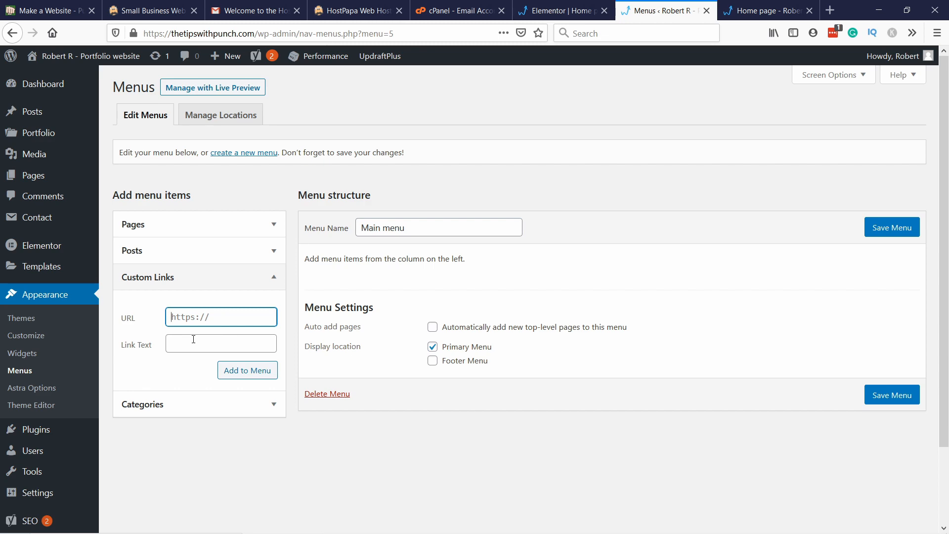
pyautogui.write('#')
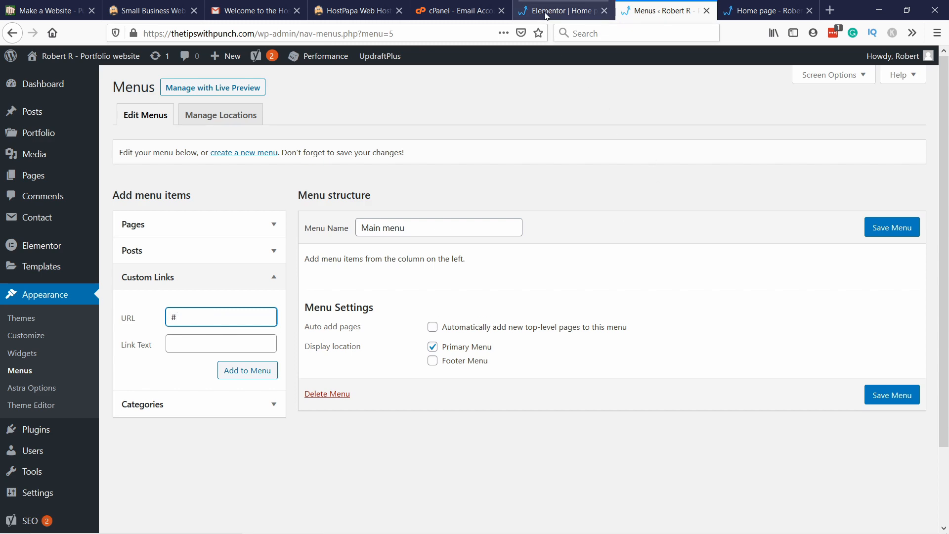
pyautogui.click(562, 10)
pyautogui.scroll(15, 494, 148)
pyautogui.scroll(4, 485, 157)
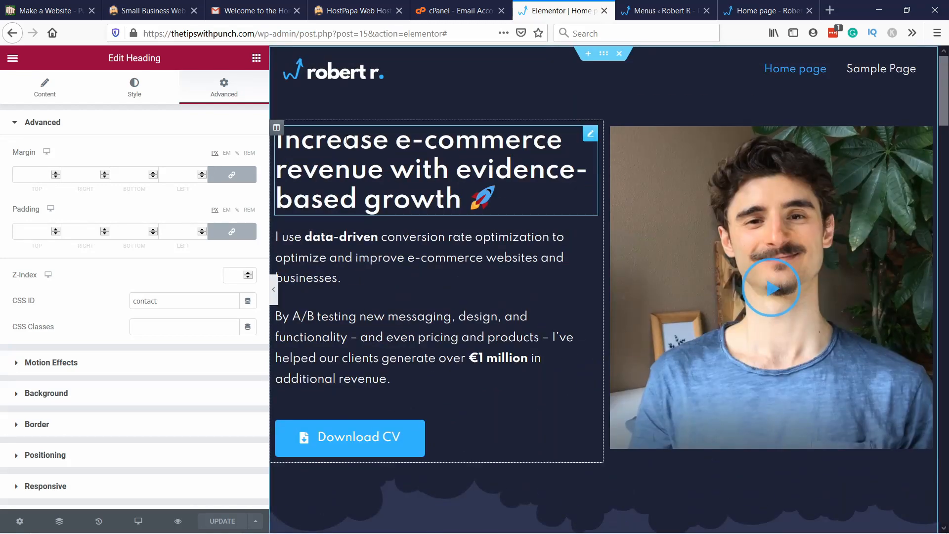
pyautogui.scroll(-8, 411, 252)
pyautogui.click(662, 11)
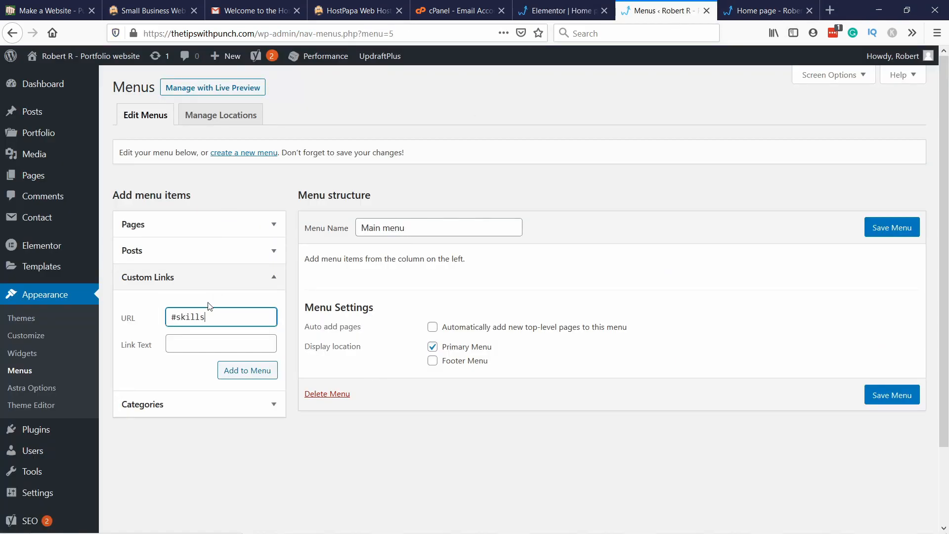
pyautogui.moveTo(178, 319); pyautogui.dragTo(207, 316)
pyautogui.click(218, 312)
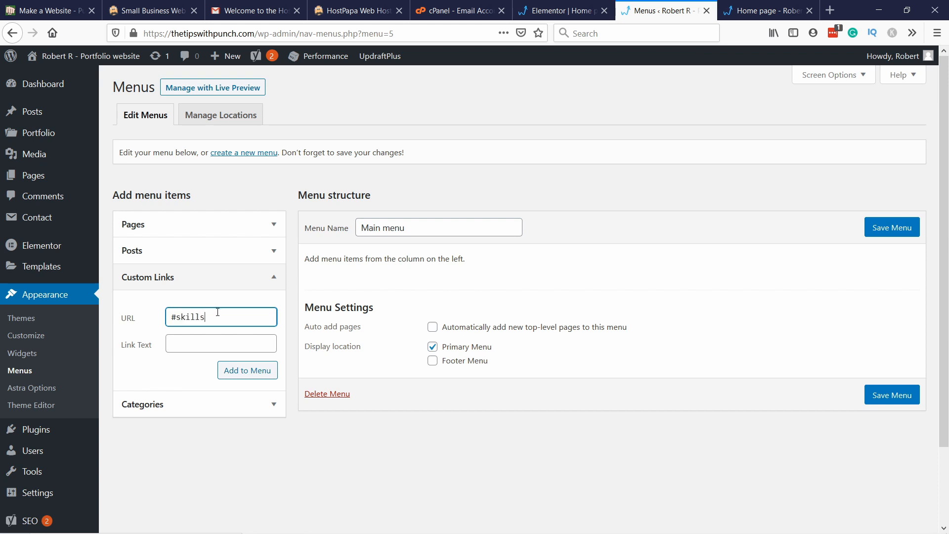
pyautogui.click(179, 350)
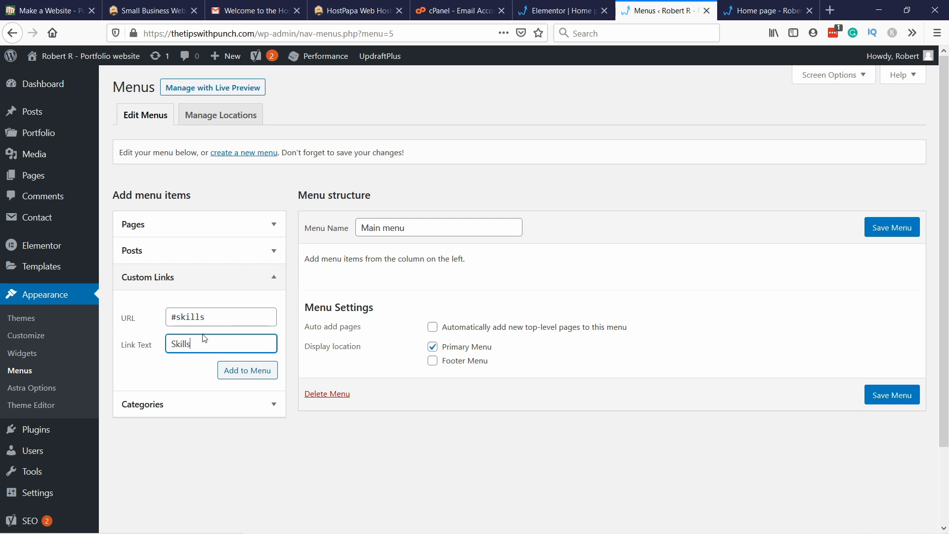
pyautogui.click(241, 372)
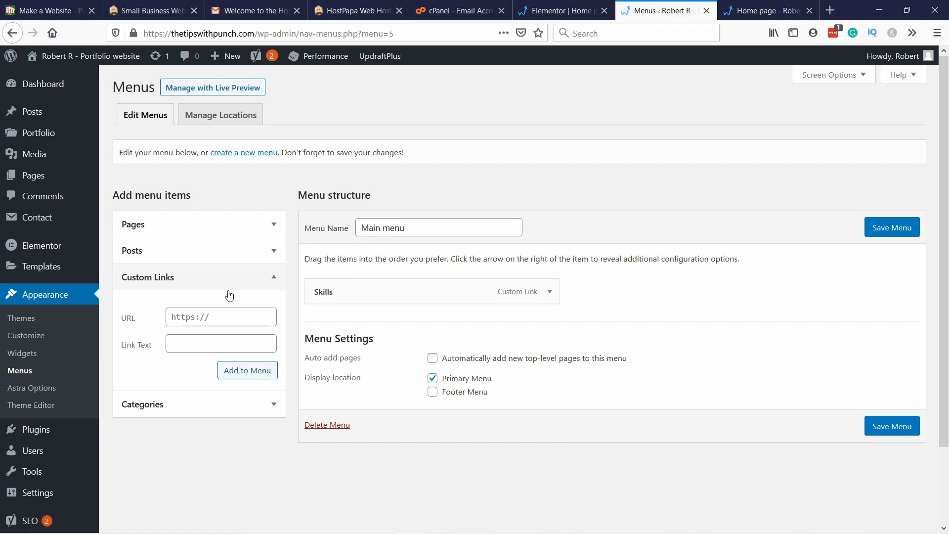
# Step: Add a custom link with the URL "#experience" and the link text "Experience" to the main menu
pyautogui.click(208, 317)
pyautogui.hotkey('ctrl', 'a')
pyautogui.write('#')
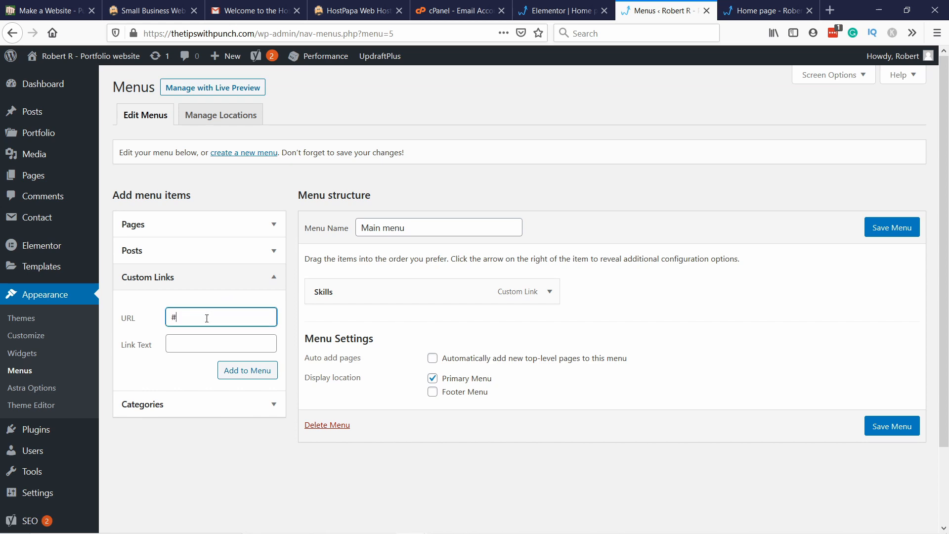
pyautogui.click(548, 20)
pyautogui.scroll(-10, 406, 169)
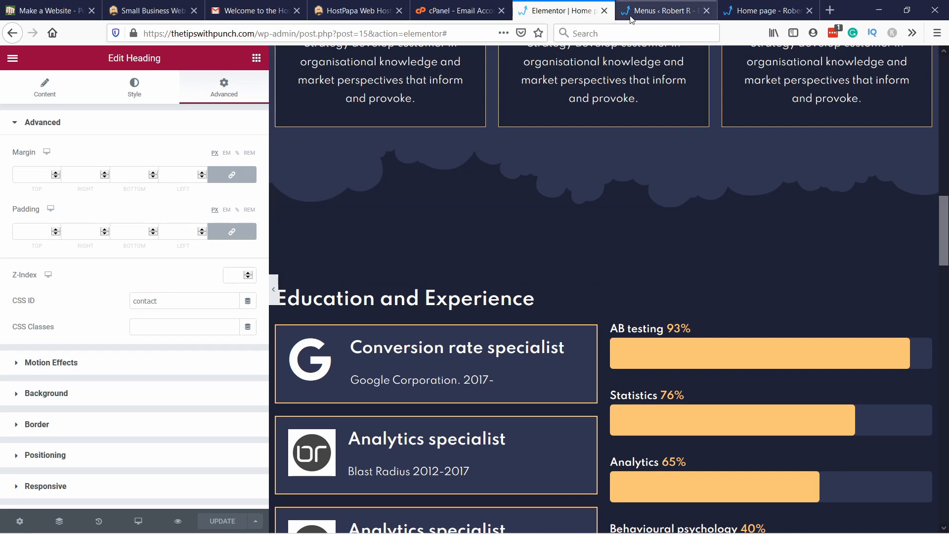
pyautogui.click(658, 10)
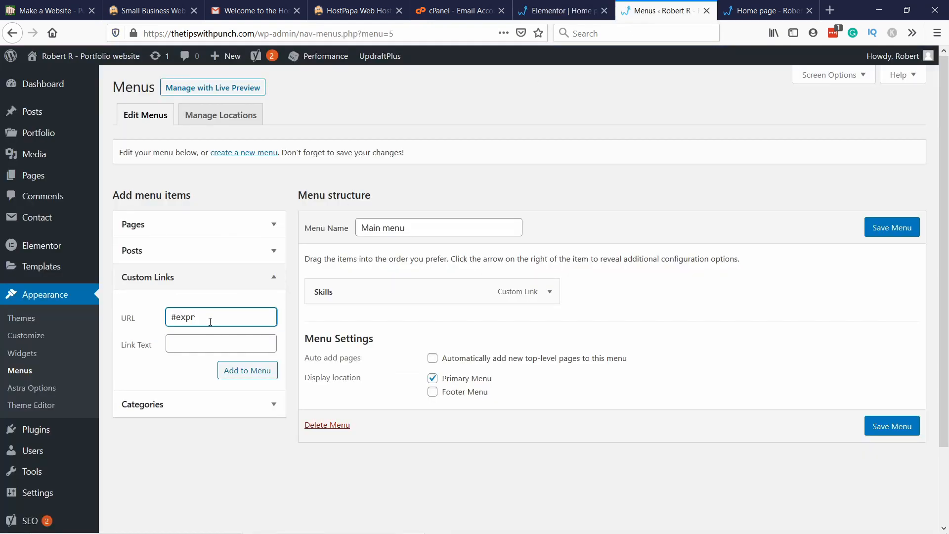
pyautogui.click(193, 346)
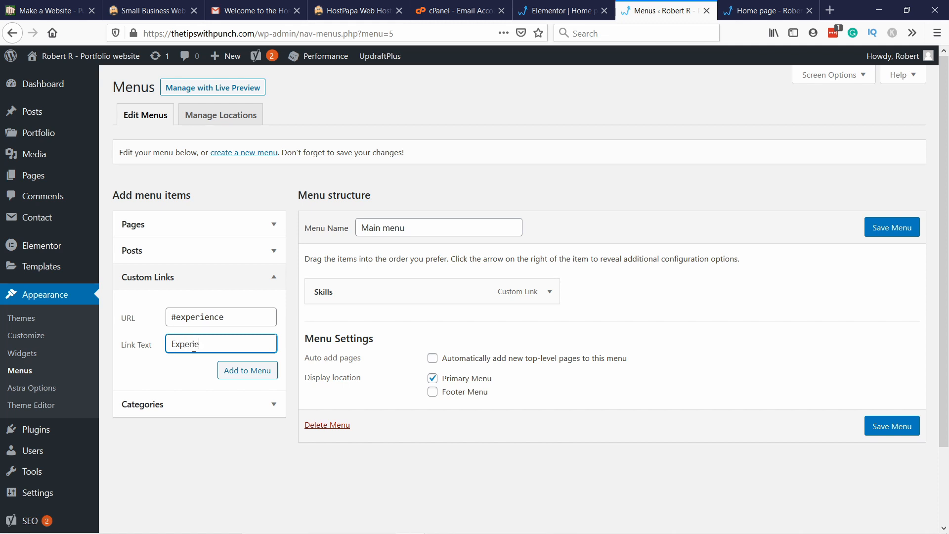
pyautogui.click(234, 370)
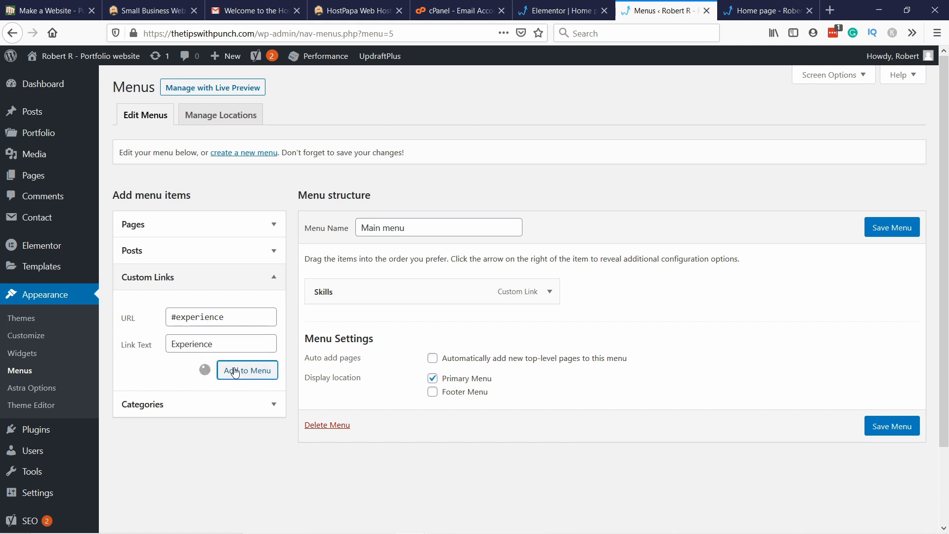
# Step: Check the next section on the Elementor page and add a "Case Studies" custom link with the URL "#case-studies" to the menu
pyautogui.click(209, 317)
pyautogui.write('#')
pyautogui.click(547, 16)
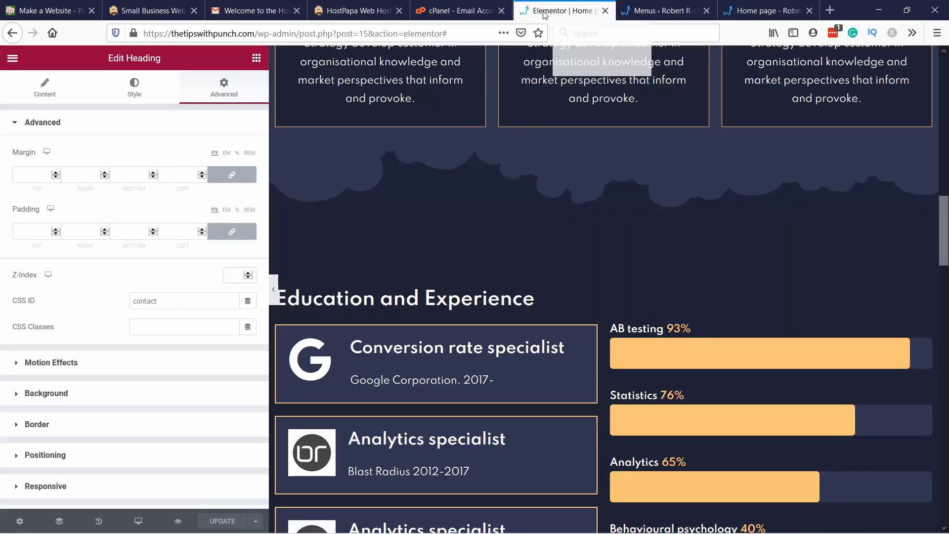
pyautogui.scroll(-2, 322, 312)
pyautogui.scroll(-15, 322, 312)
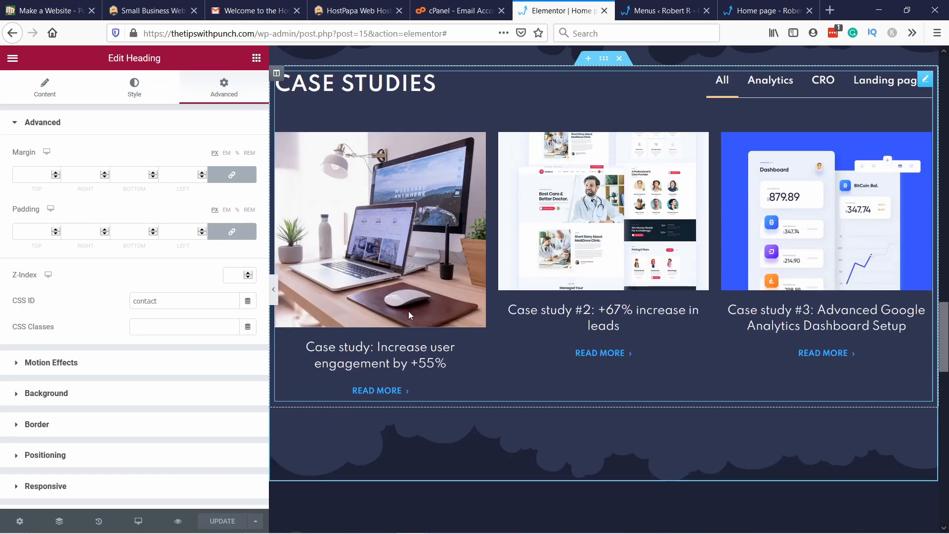
pyautogui.scroll(-4, 402, 326)
pyautogui.scroll(10, 481, 427)
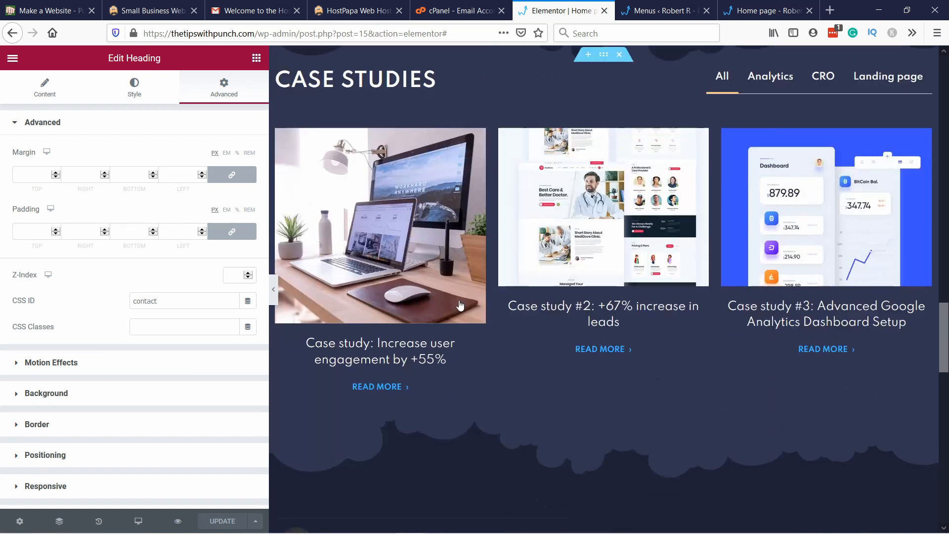
pyautogui.click(657, 14)
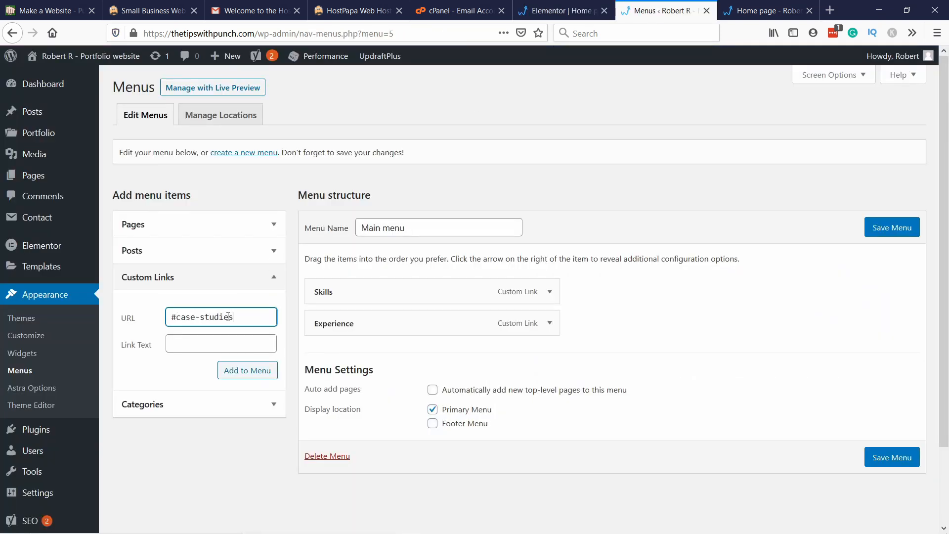
pyautogui.click(192, 345)
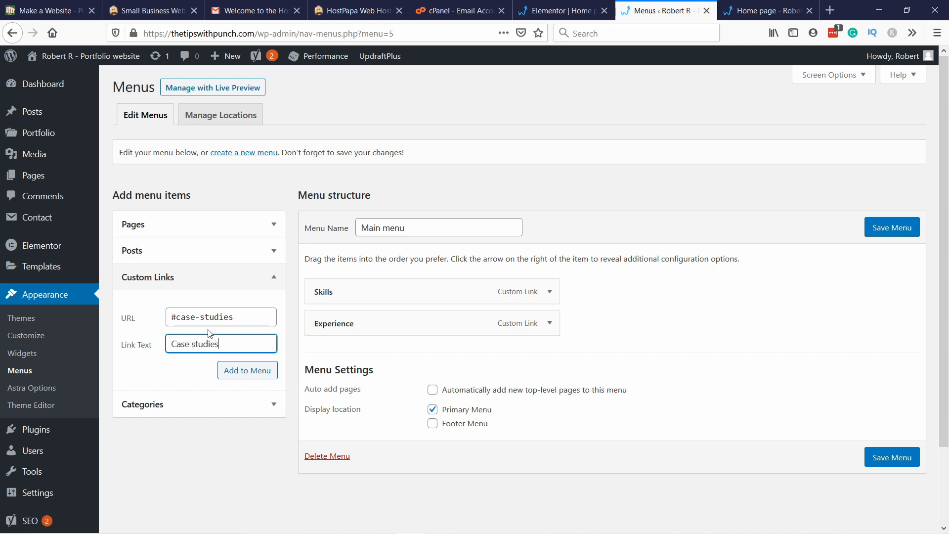
pyautogui.write('S')
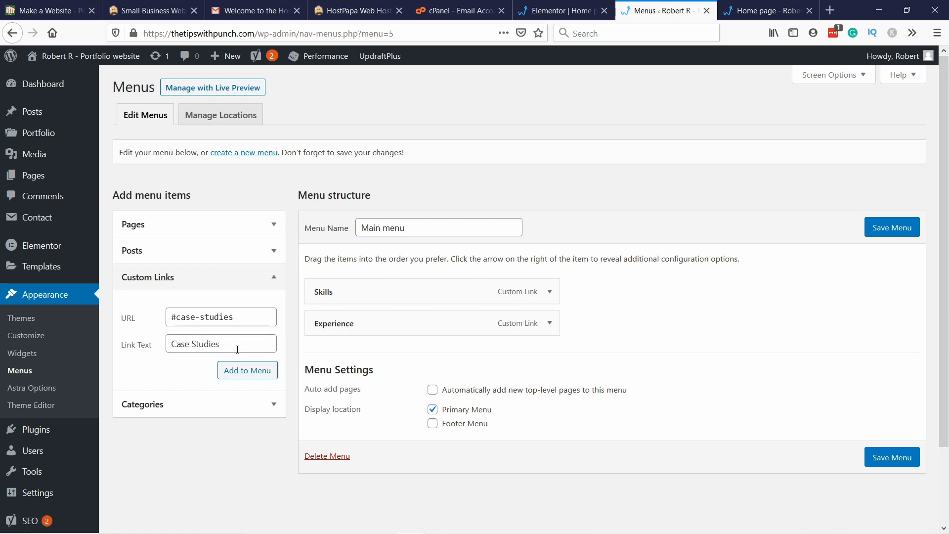
pyautogui.click(260, 371)
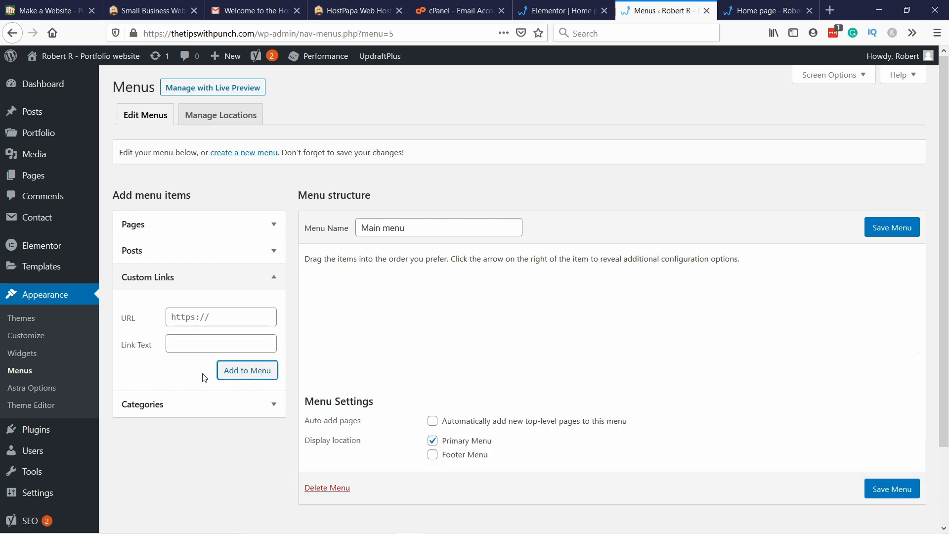
# Step: Add a "Contact Me" custom link with the URL "#contact" to the menu and save the menu
pyautogui.click(202, 317)
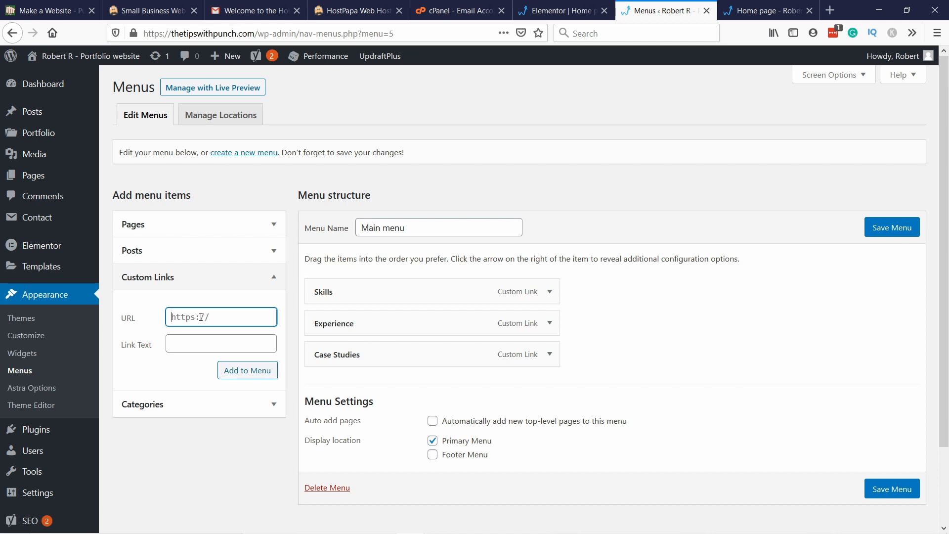
pyautogui.write('#conte')
pyautogui.click(205, 350)
pyautogui.write('Contact Me')
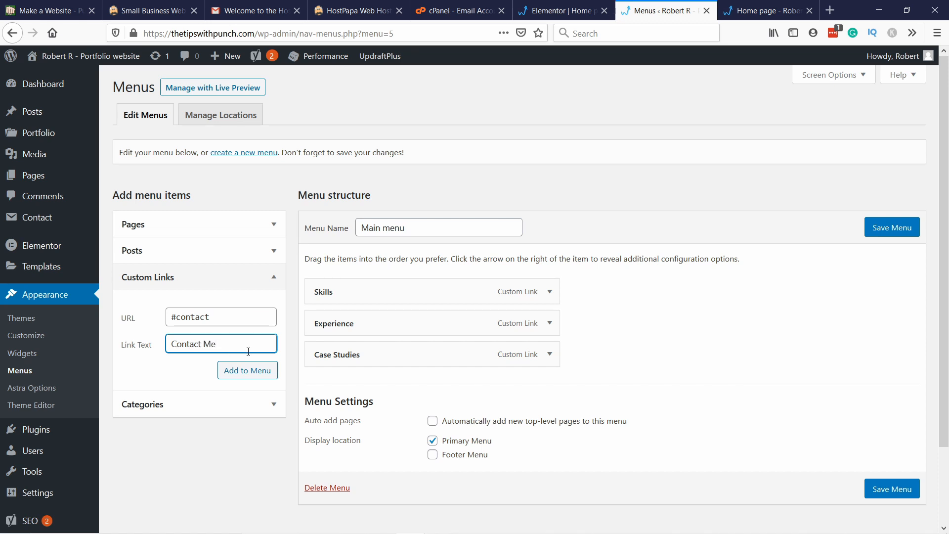
pyautogui.click(251, 372)
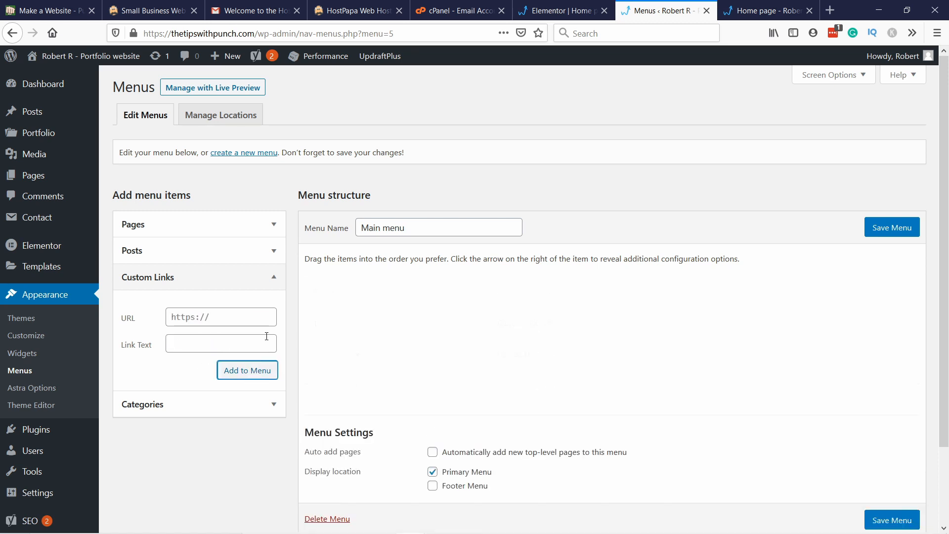
pyautogui.click(882, 232)
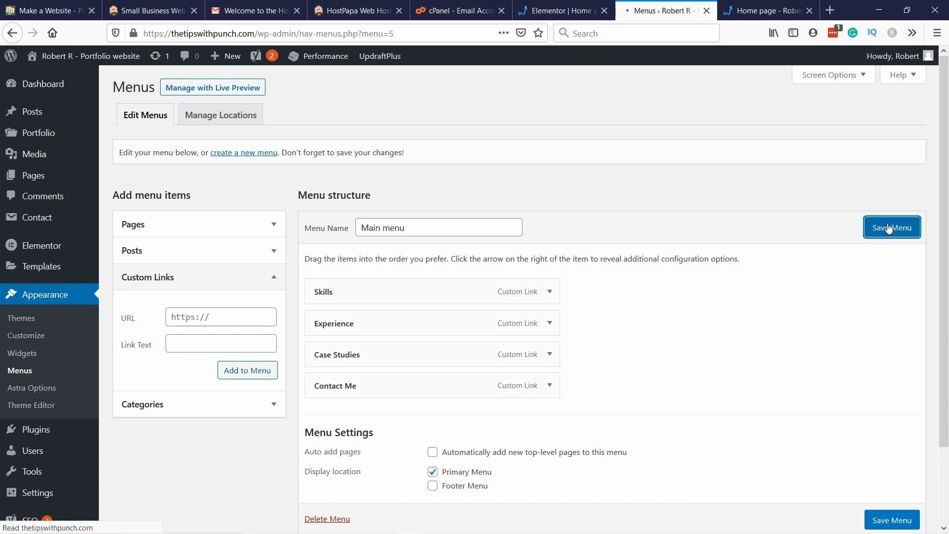
# Step: Switch to the live home page and reload it to view the new main menu
pyautogui.click(762, 11)
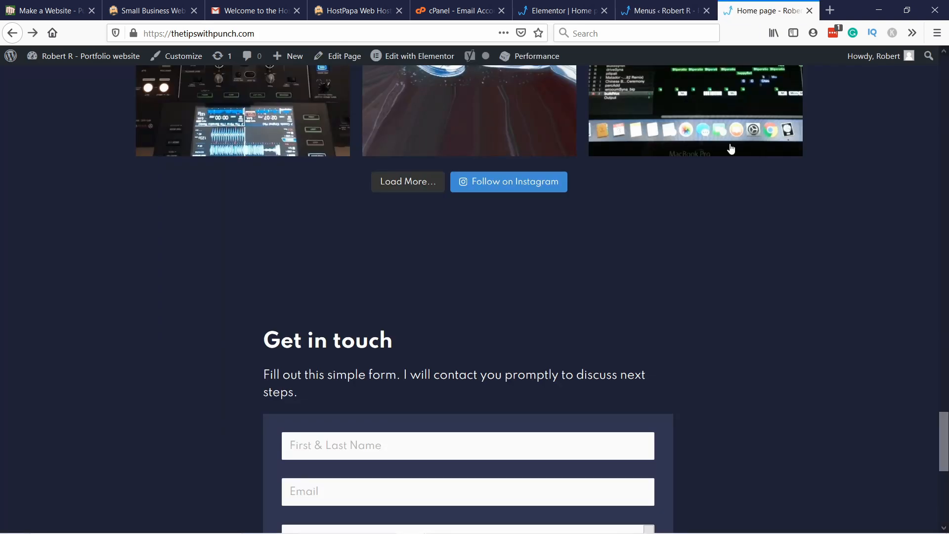
pyautogui.press('F5')
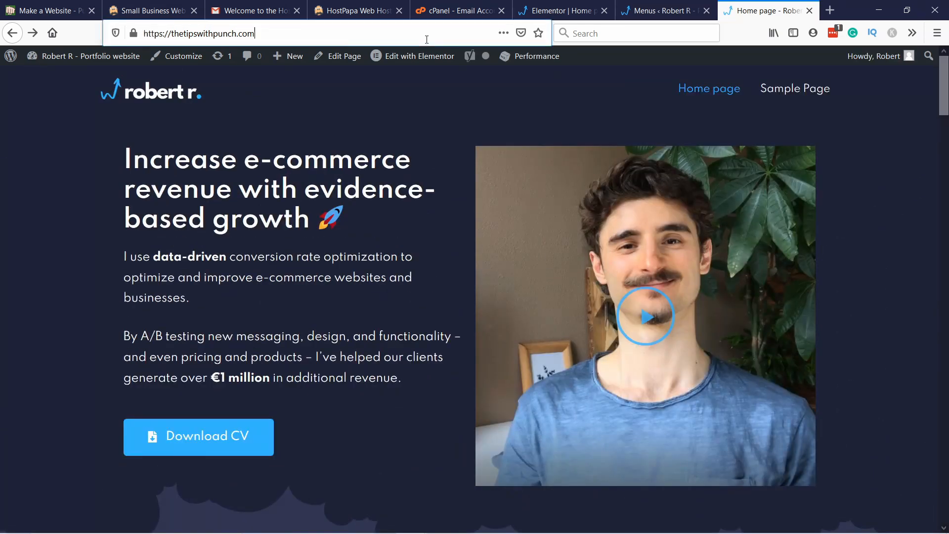
pyautogui.click(427, 39)
pyautogui.press('Return')
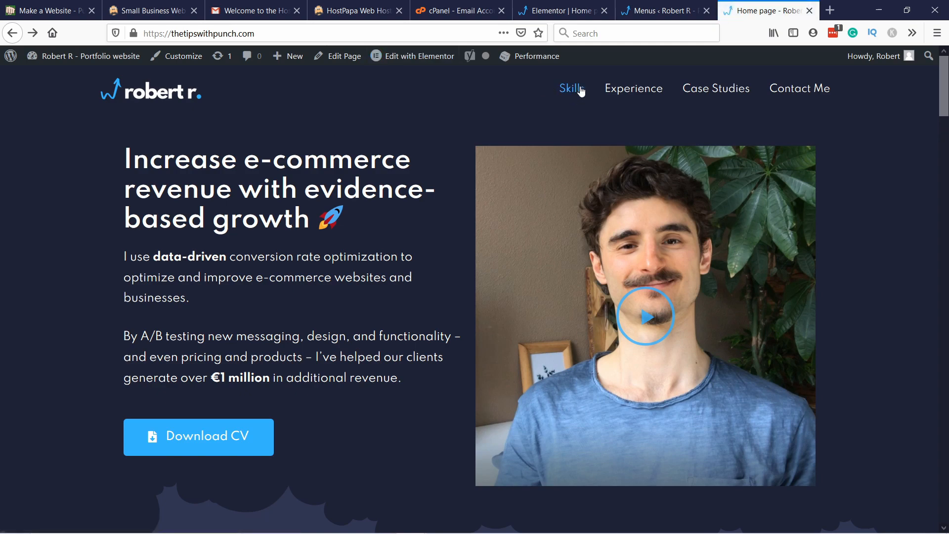
# Step: Test the Skills, Experience, Case Studies and Contact Me menu links on the live page and return to its beginning
pyautogui.click(577, 90)
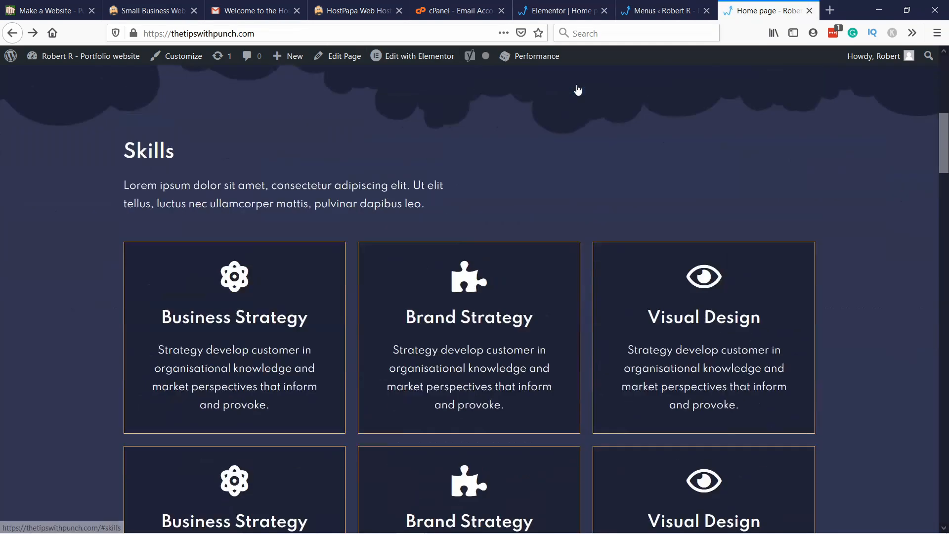
pyautogui.scroll(-2, 556, 88)
pyautogui.scroll(6, 161, 72)
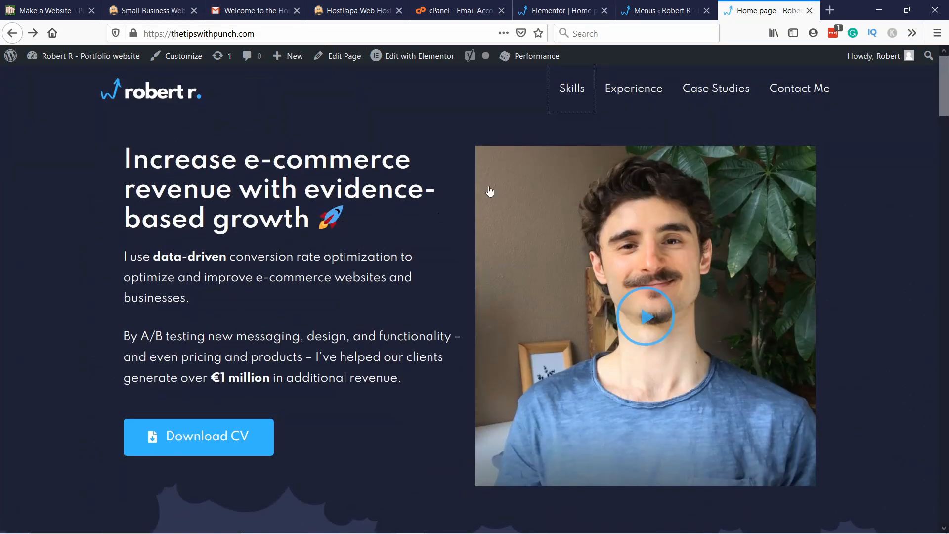
pyautogui.click(619, 97)
pyautogui.scroll(10, 384, 206)
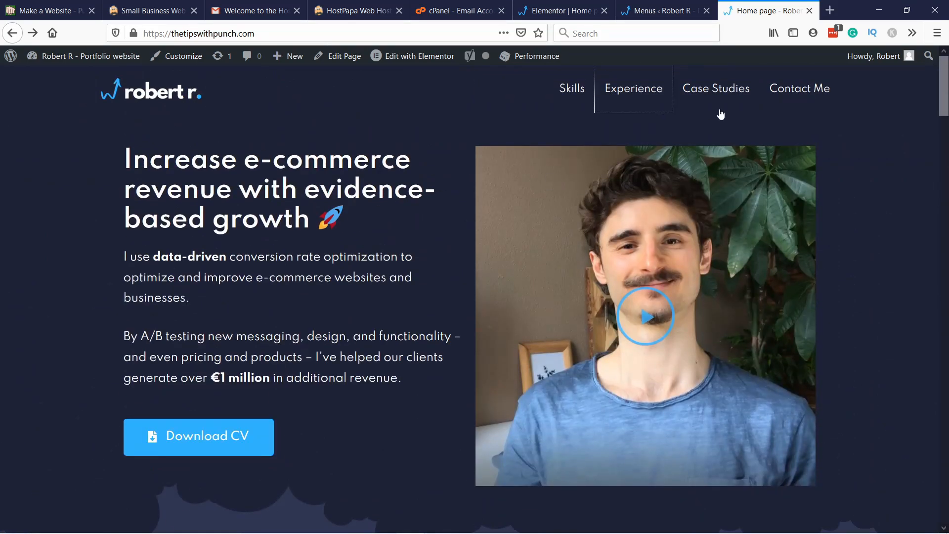
pyautogui.click(712, 88)
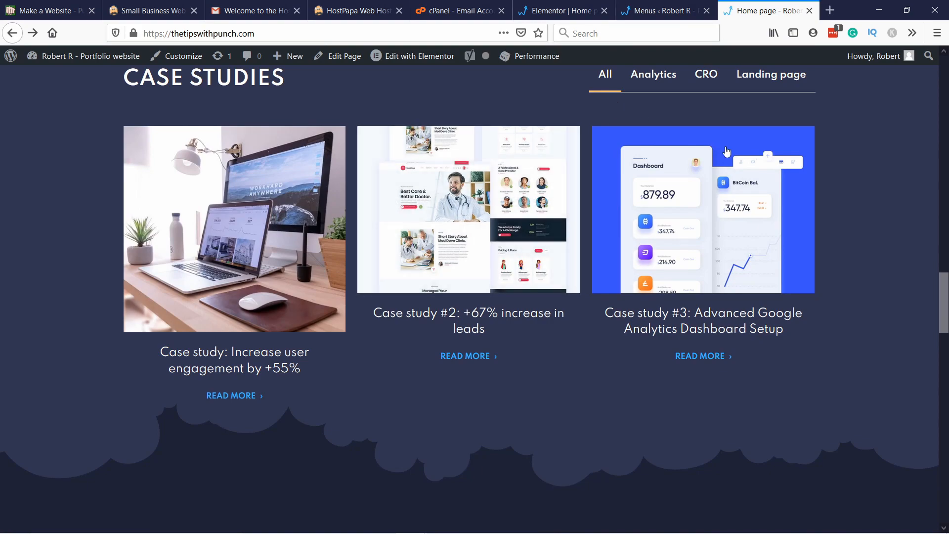
pyautogui.scroll(10, 871, 74)
pyautogui.click(799, 89)
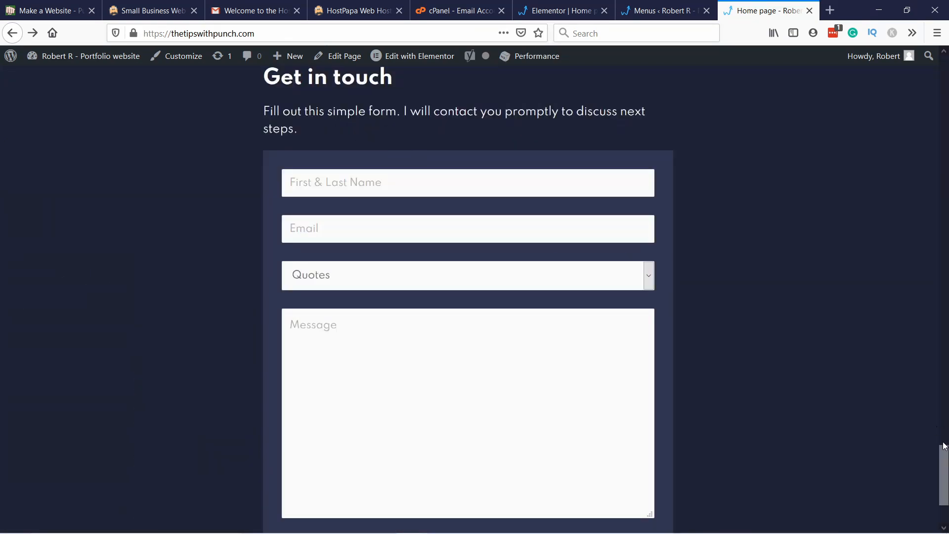
pyautogui.moveTo(945, 447); pyautogui.dragTo(940, 62)
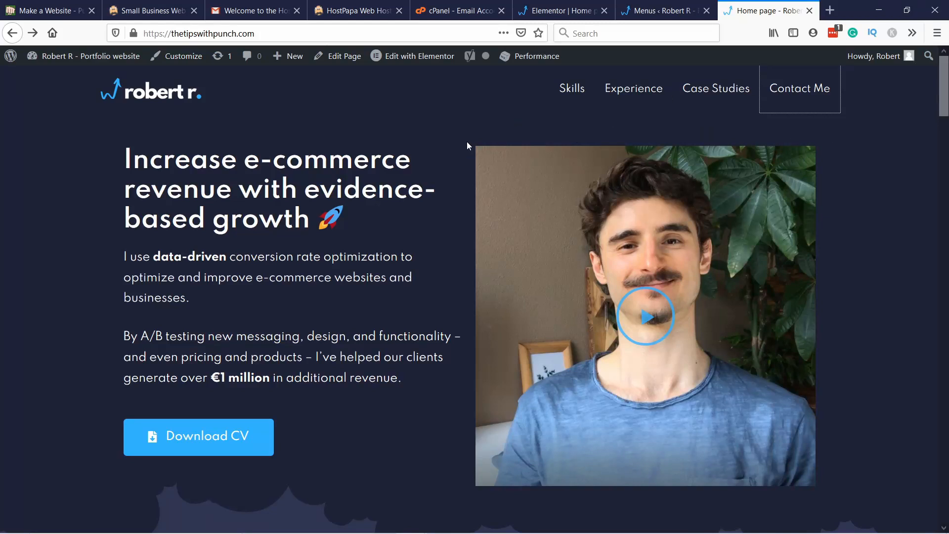
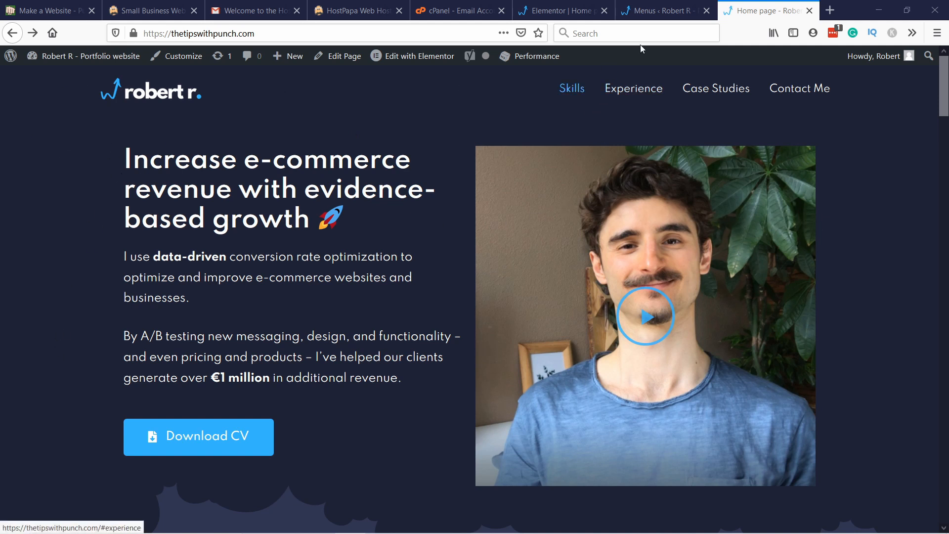
# Step: Return to the Elementor page editor, add an HTML widget below the Download CV button and paste the particles.js code into it
pyautogui.click(561, 14)
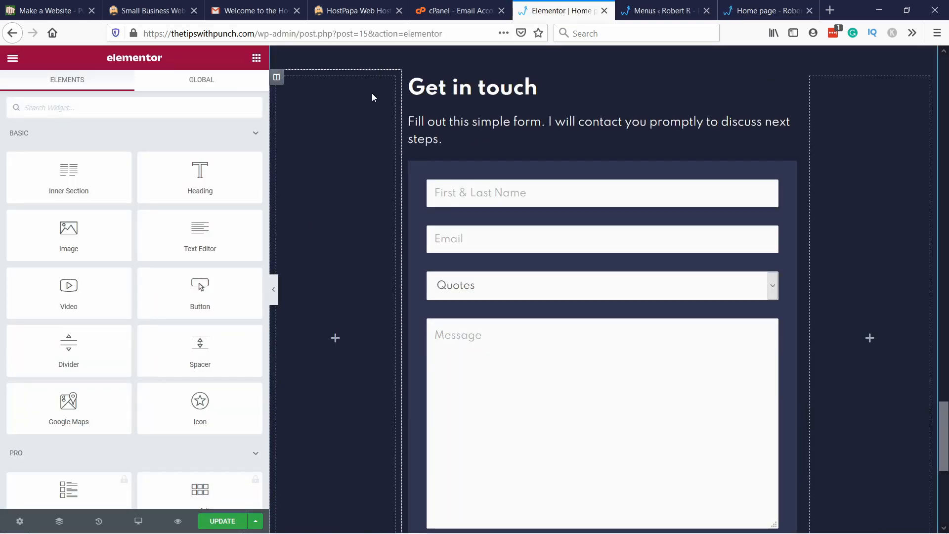
pyautogui.scroll(20, 536, 292)
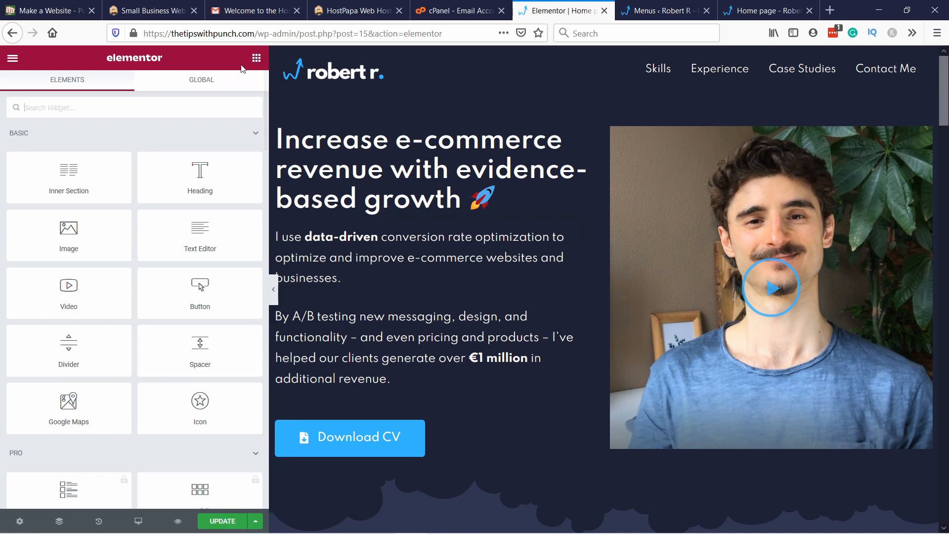
pyautogui.click(74, 114)
pyautogui.write('html')
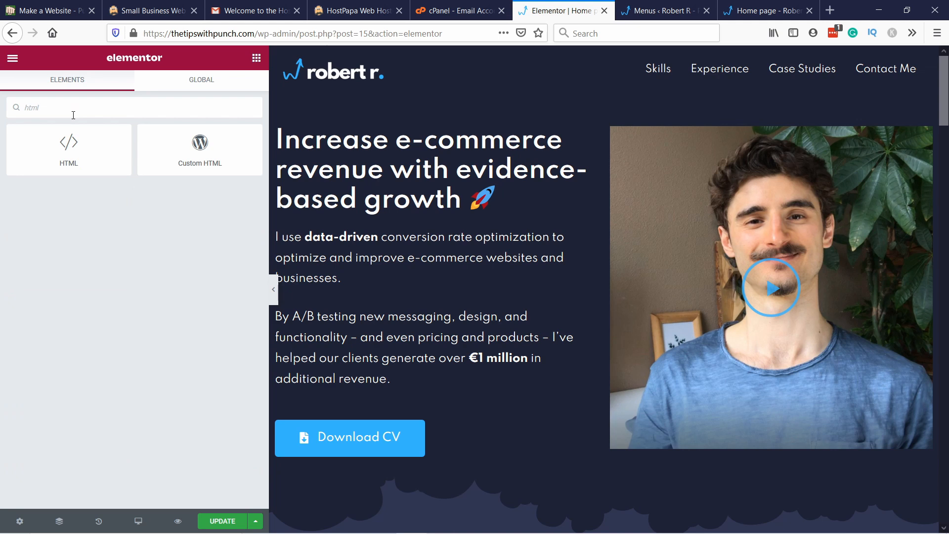
pyautogui.moveTo(72, 144); pyautogui.dragTo(519, 451)
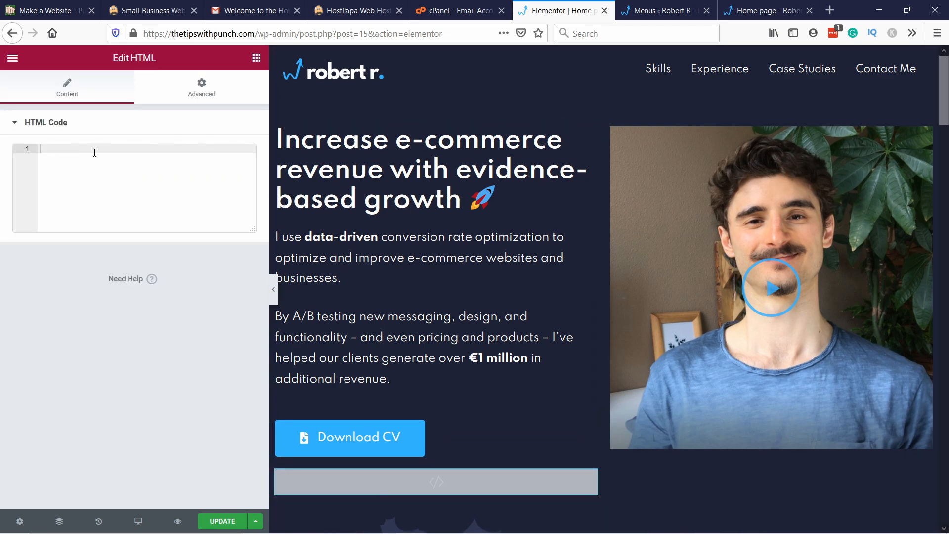
pyautogui.hotkey('ctrl', 'v')
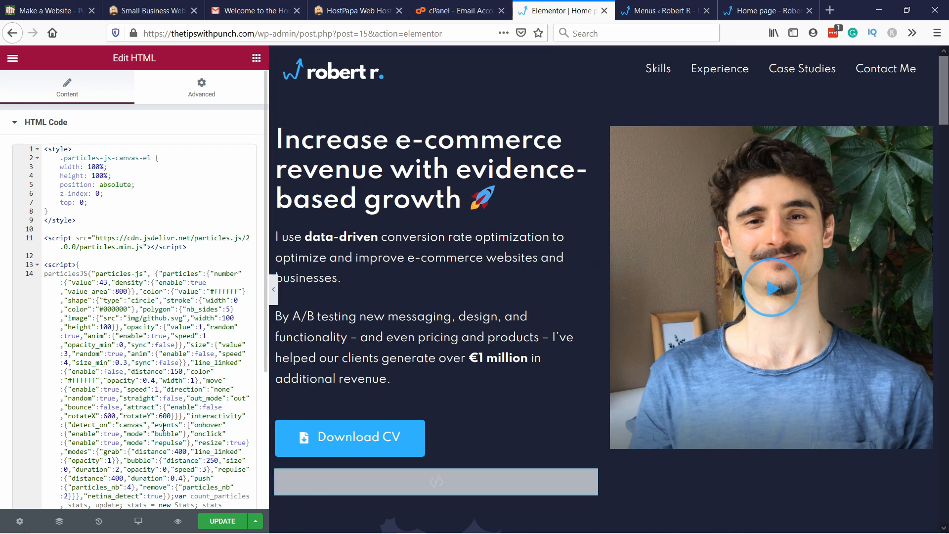
# Step: Set the hero section's CSS ID to "particles-js" and update the page
pyautogui.rightClick(280, 97)
pyautogui.click(304, 110)
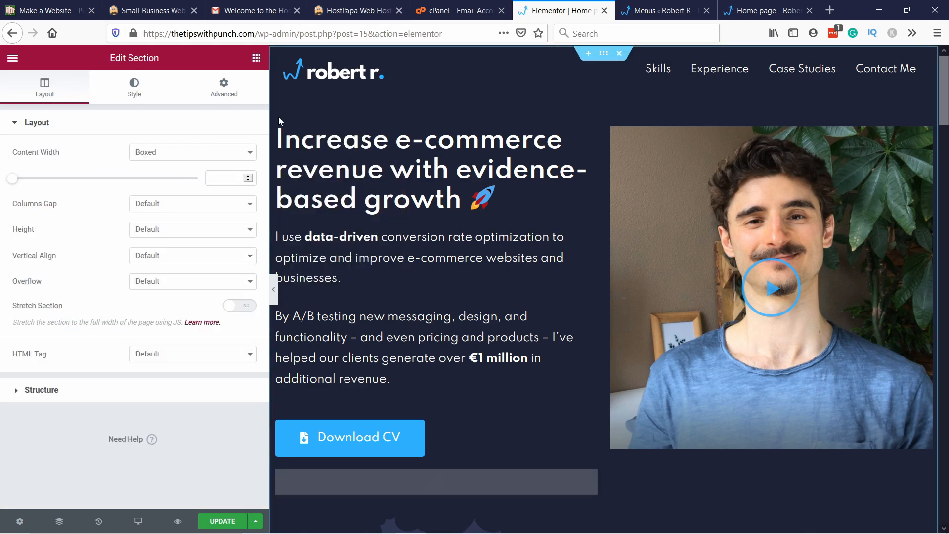
pyautogui.click(229, 89)
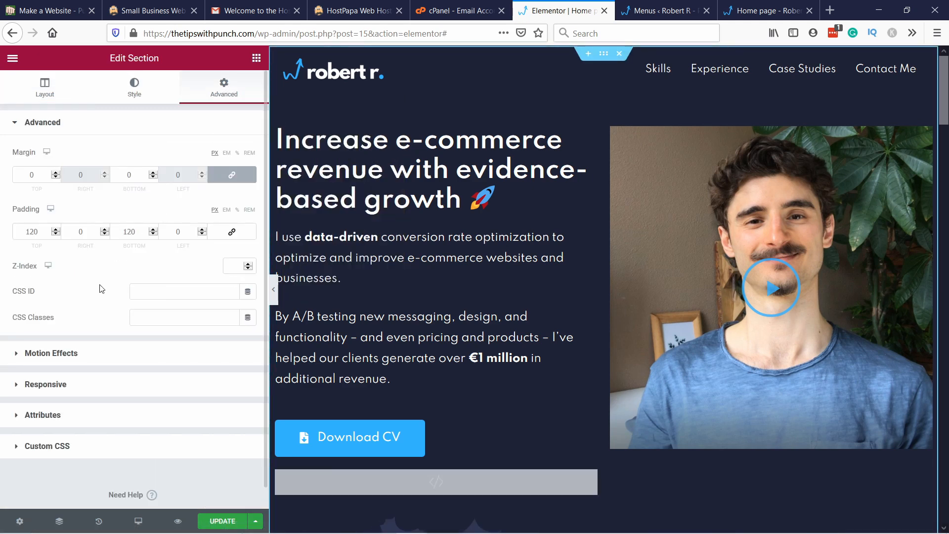
pyautogui.click(144, 291)
pyautogui.write('particles-js')
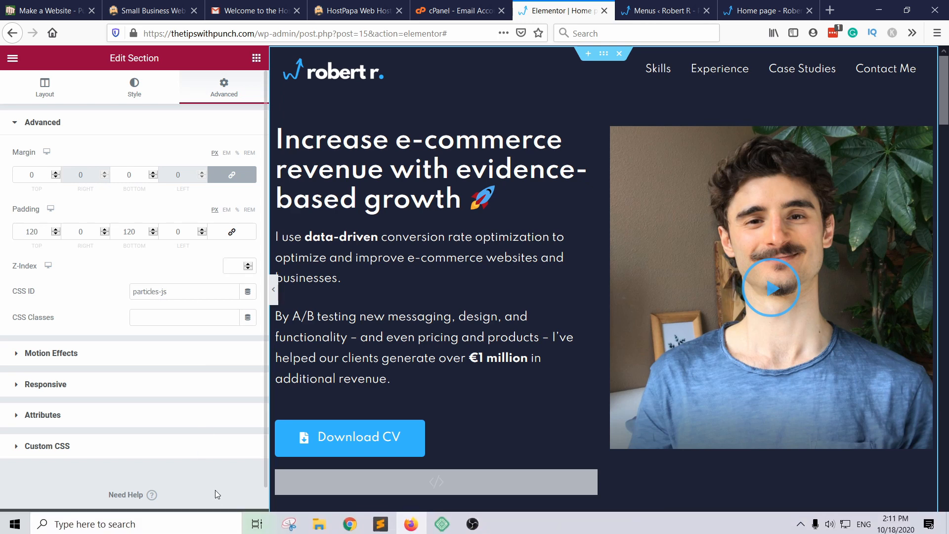
pyautogui.click(222, 522)
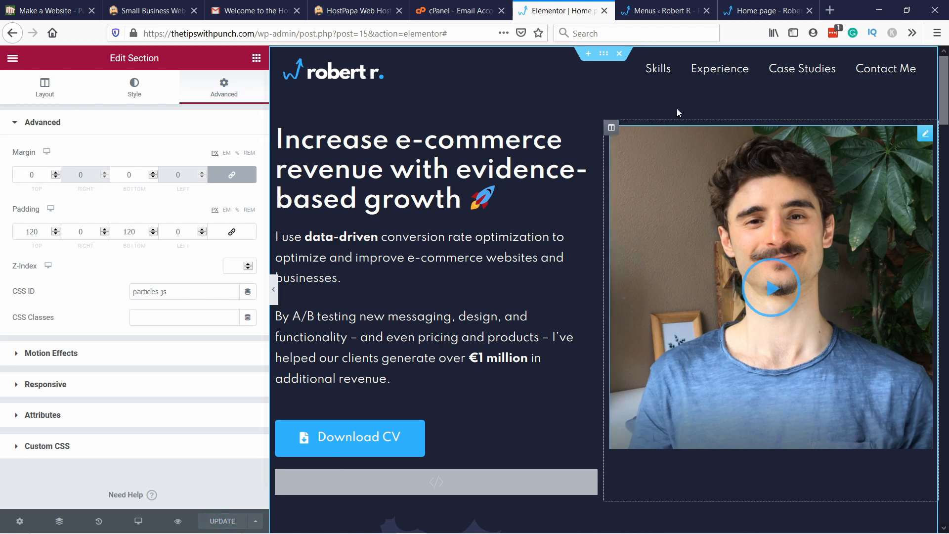
# Step: Switch to the live home page and reload it to check the particle effect in the hero section
pyautogui.click(757, 11)
pyautogui.click(322, 37)
pyautogui.press('Return')
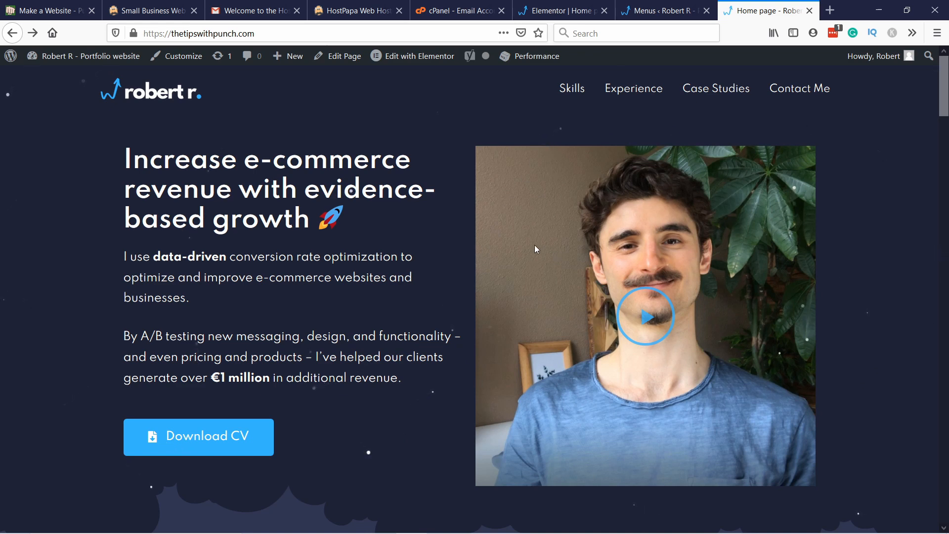
# Step: Return to the Elementor editor and set the hero video's Z-Index to 1
pyautogui.click(562, 11)
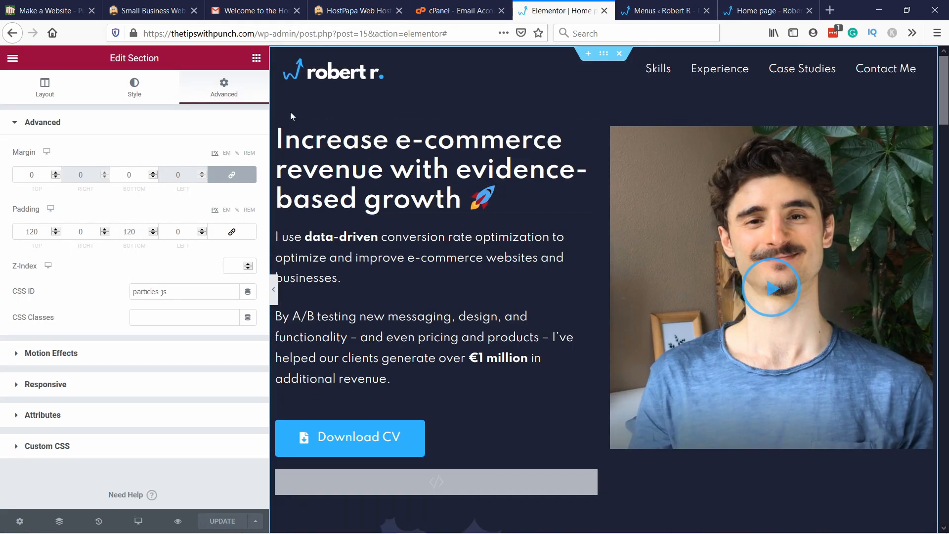
pyautogui.rightClick(674, 164)
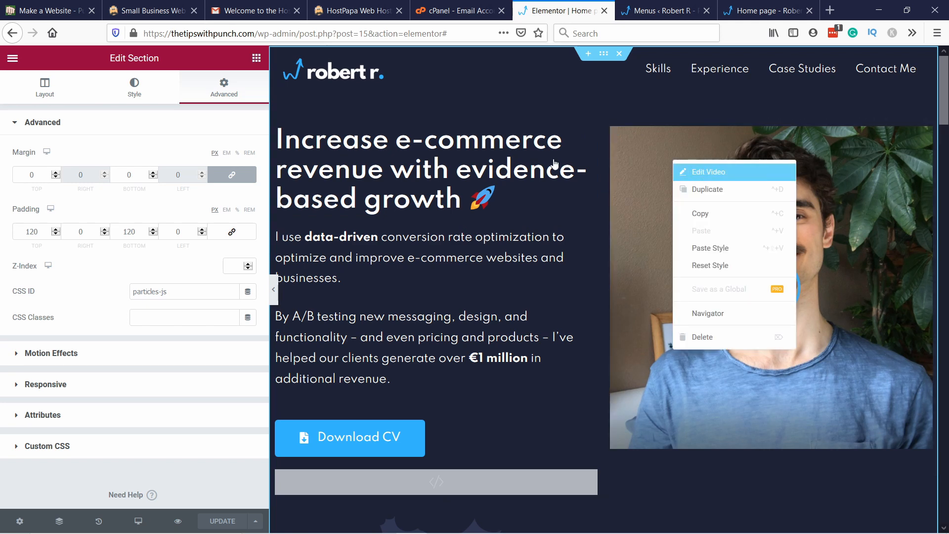
pyautogui.click(229, 90)
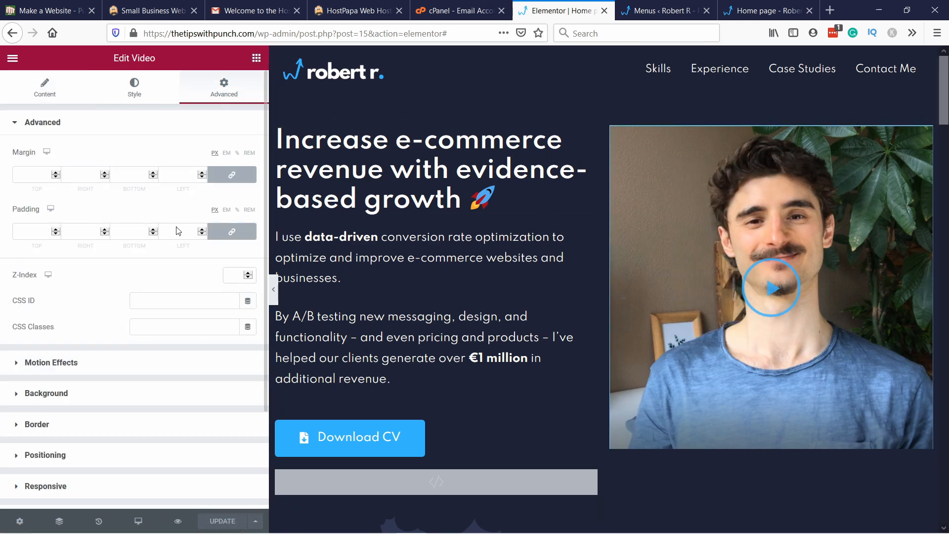
pyautogui.click(224, 278)
pyautogui.write('1')
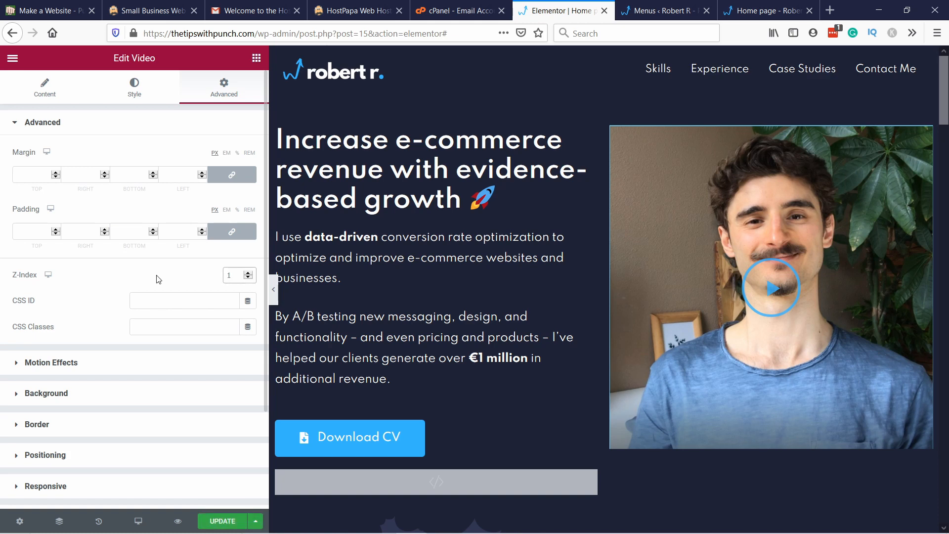
# Step: Set the Z-Index of the "Increase e-commerce revenue" heading to 1
pyautogui.rightClick(374, 147)
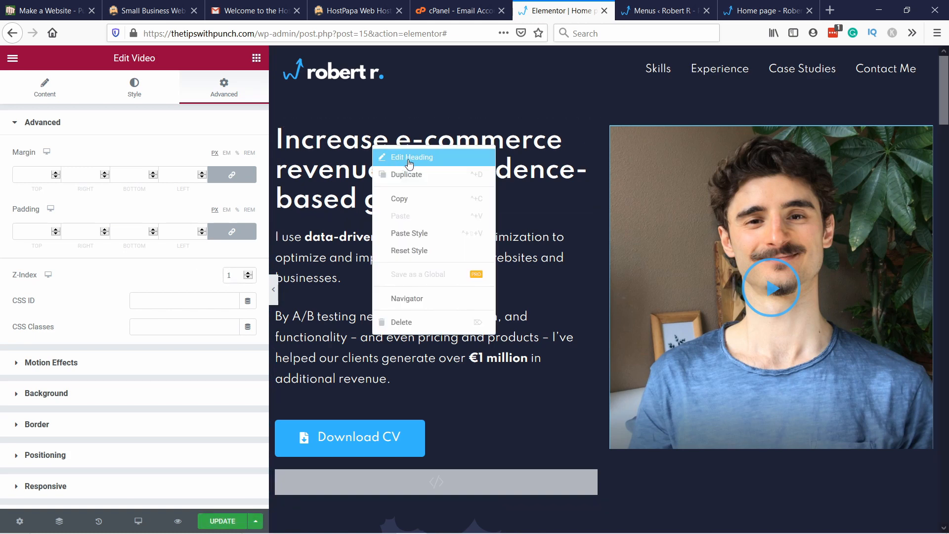
pyautogui.click(409, 158)
pyautogui.click(224, 88)
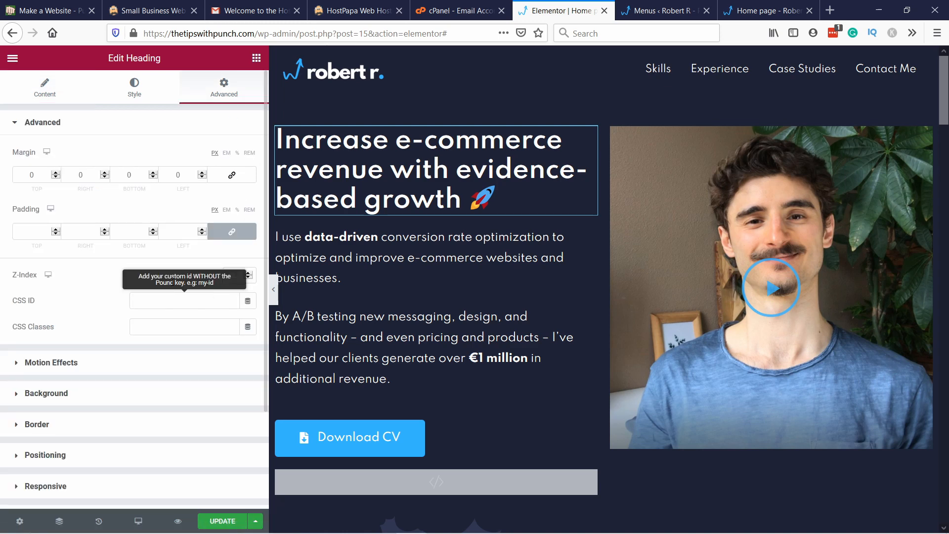
pyautogui.click(235, 278)
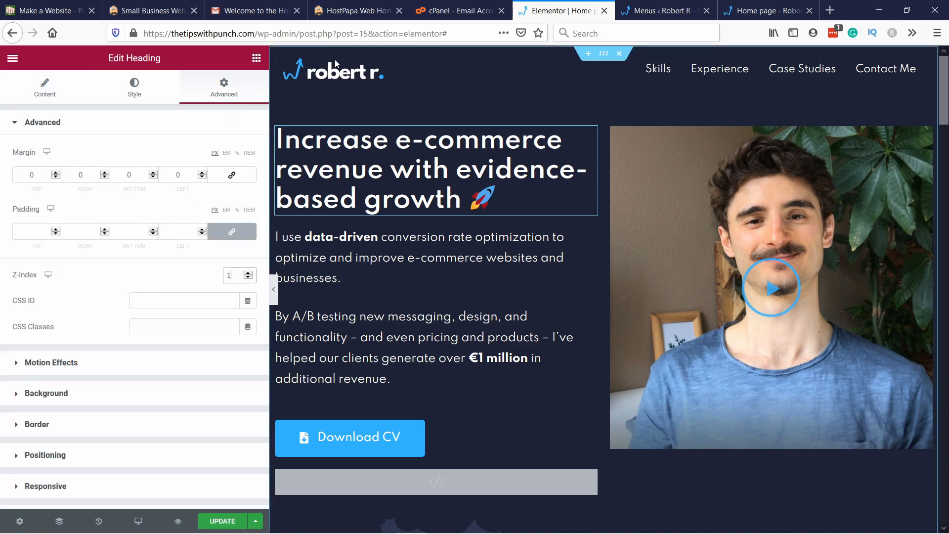
# Step: Set the Z-Index of the hero's text paragraph block to 1 and update the page
pyautogui.rightClick(330, 249)
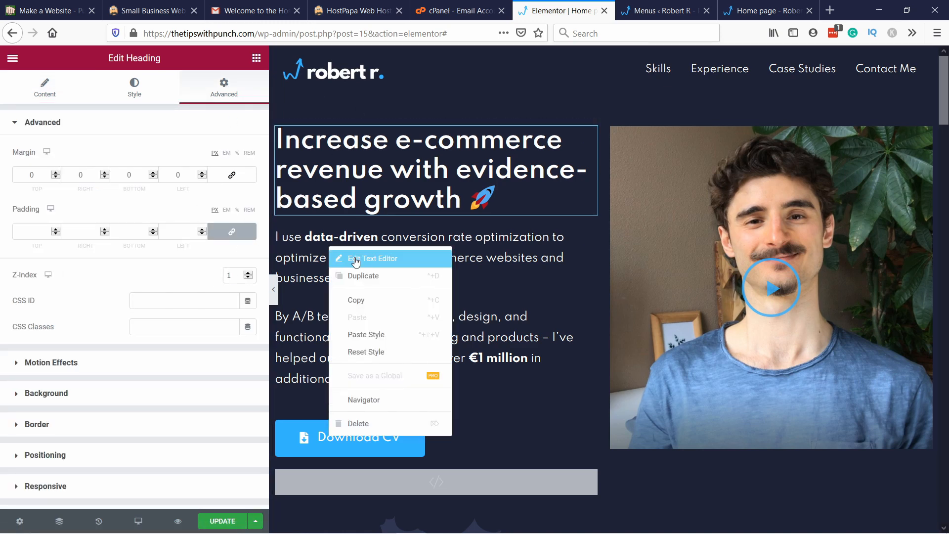
pyautogui.click(349, 258)
pyautogui.click(220, 97)
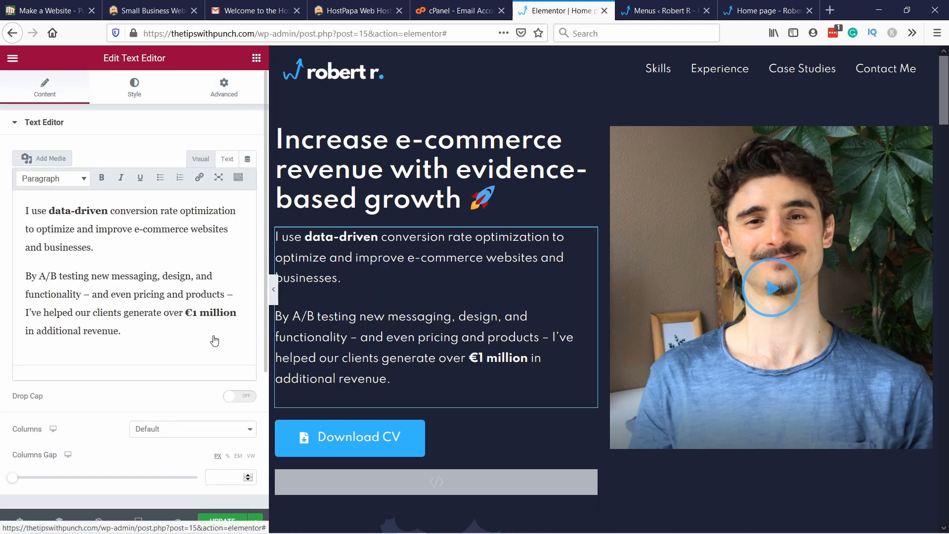
pyautogui.click(238, 275)
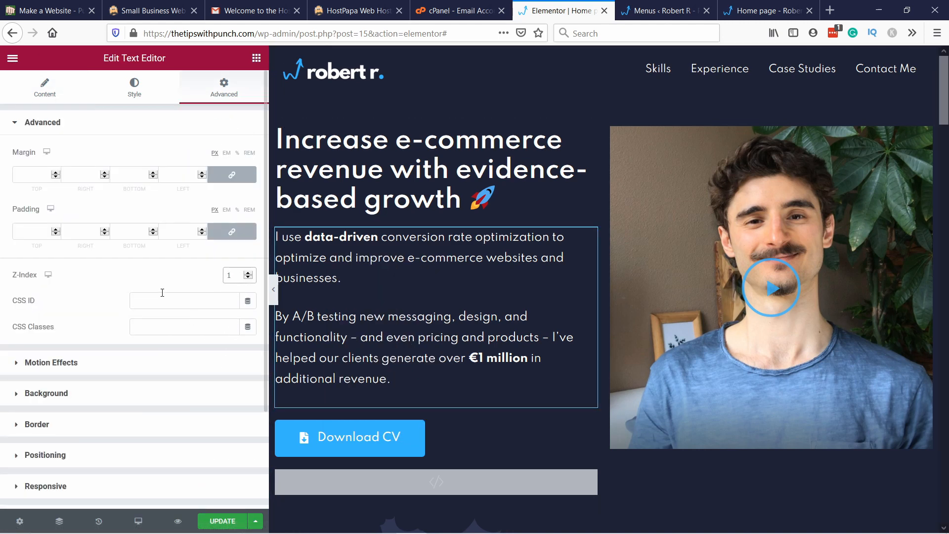
pyautogui.click(224, 522)
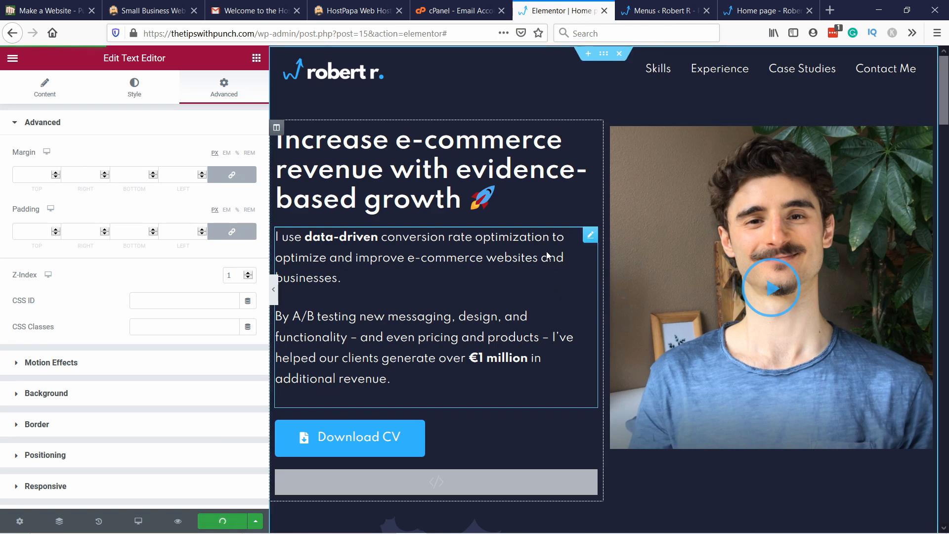
# Step: Reload the live home page and inspect how the particles move around the hero content and the Skills section's edge
pyautogui.click(761, 11)
pyautogui.click(330, 32)
pyautogui.press('Return')
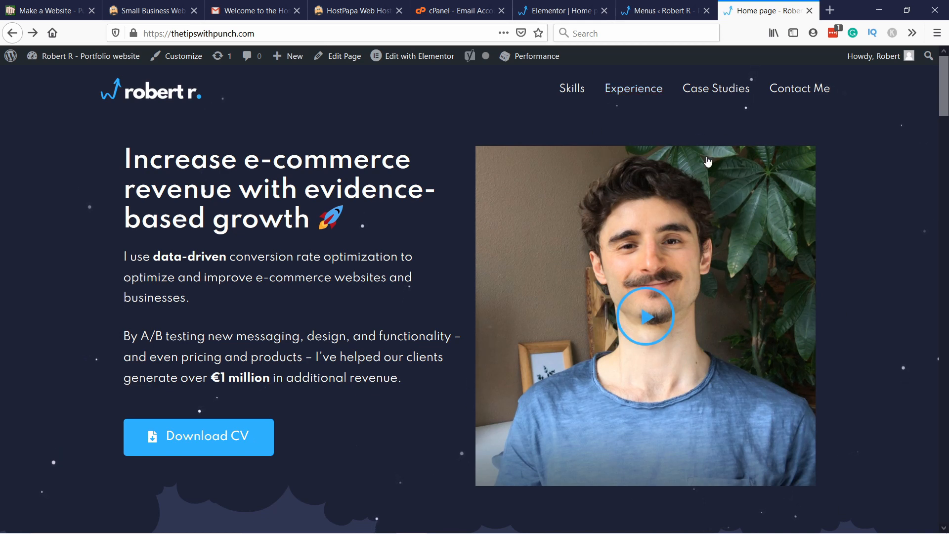
pyautogui.scroll(-3, 22, 339)
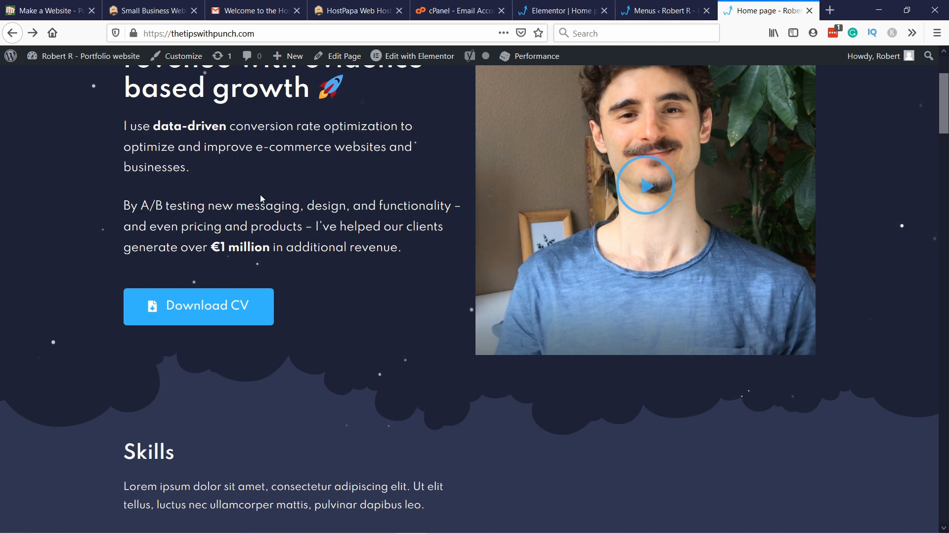
pyautogui.scroll(3, 447, 283)
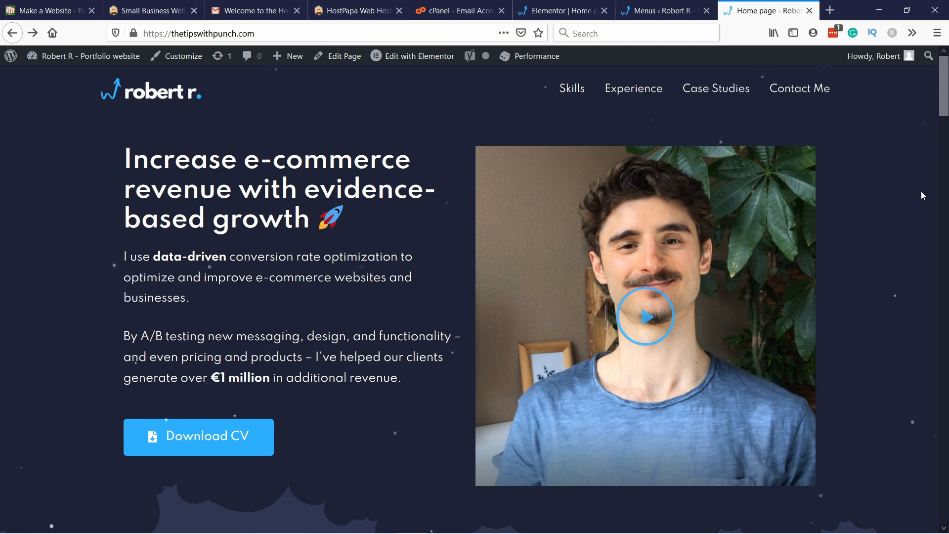
pyautogui.scroll(-2, 921, 195)
pyautogui.scroll(2, 916, 181)
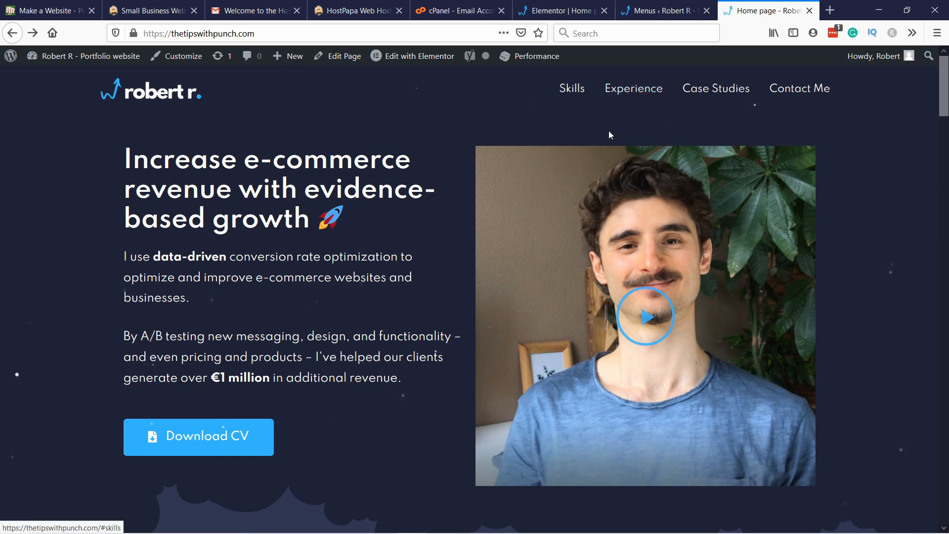
# Step: Set the Download CV button's Z-Index to 1 in the Elementor editor and update the page
pyautogui.click(551, 10)
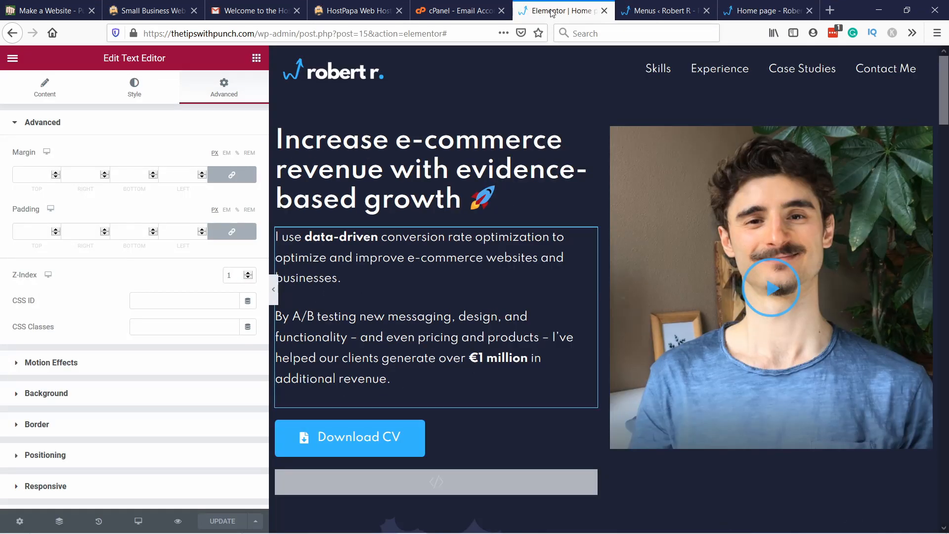
pyautogui.rightClick(475, 437)
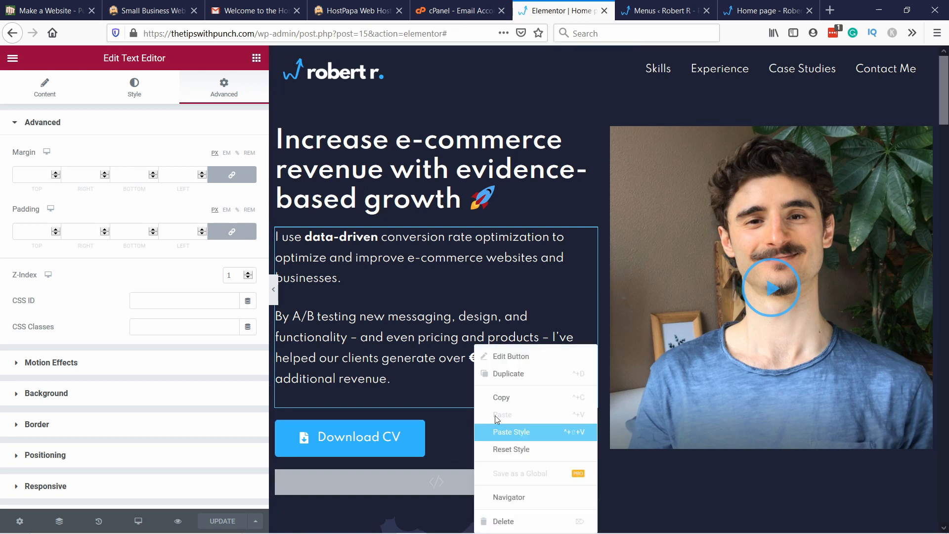
pyautogui.click(501, 357)
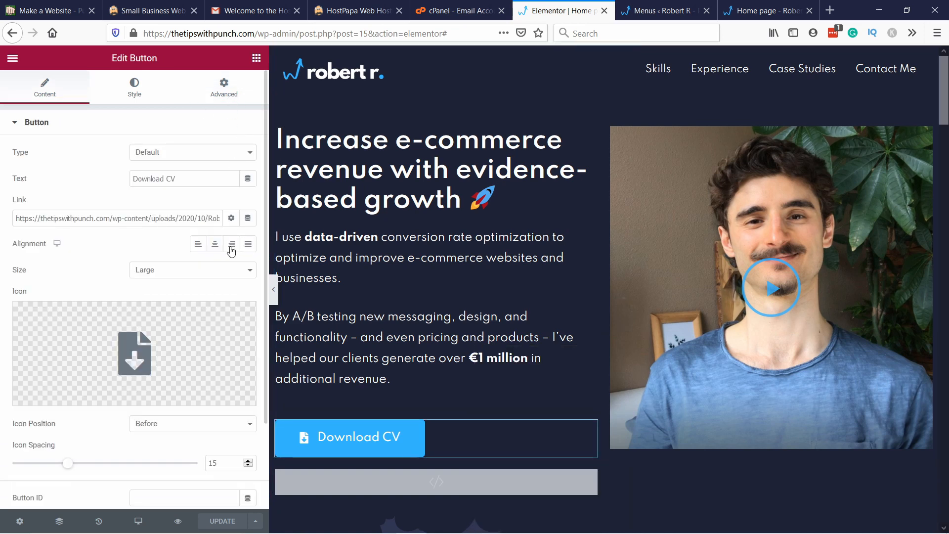
pyautogui.click(224, 87)
pyautogui.click(237, 275)
pyautogui.write('1')
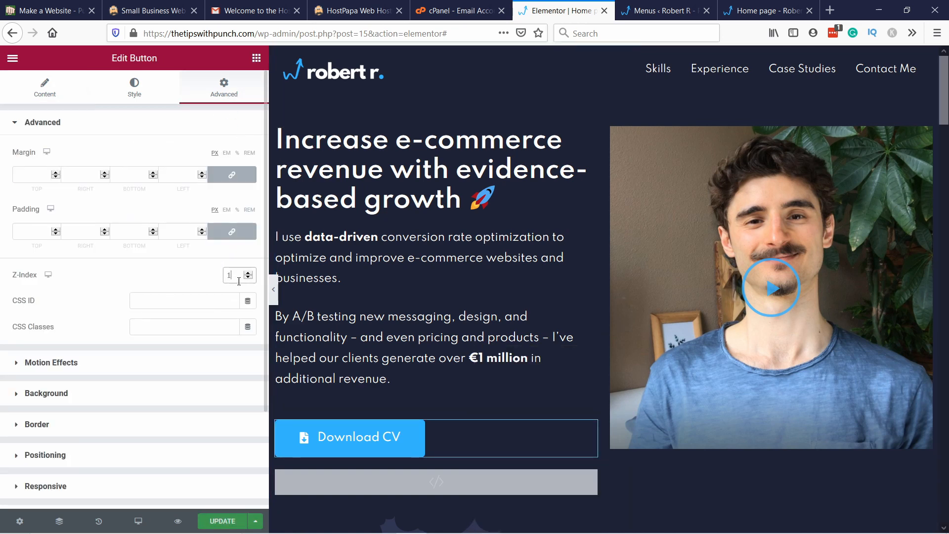
pyautogui.click(187, 275)
pyautogui.click(223, 521)
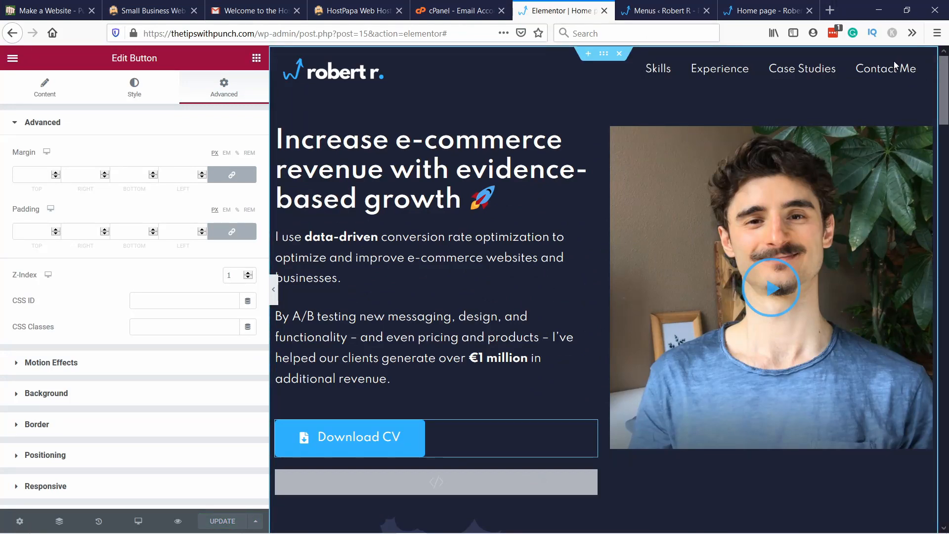
# Step: Open the WordPress theme customizer and set the header Primary Menu's last item to Widget
pyautogui.click(636, 14)
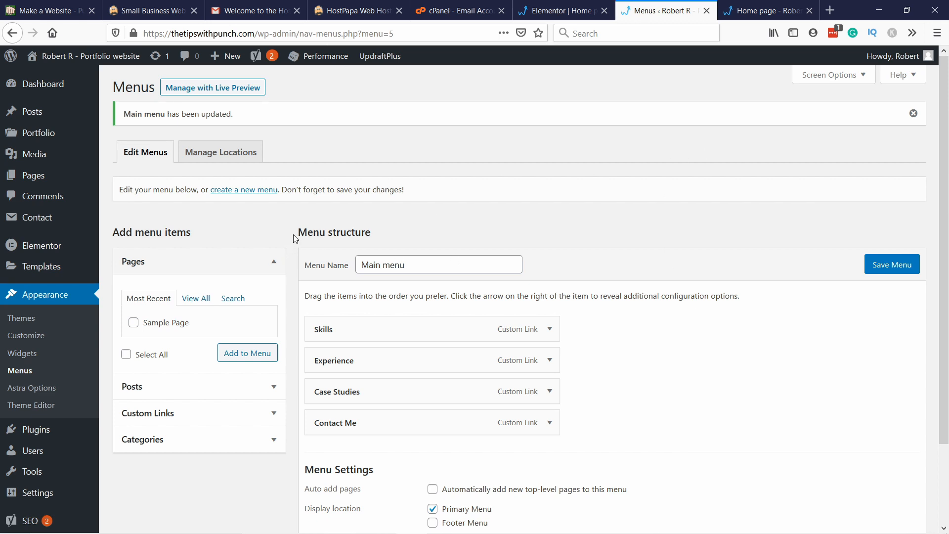
pyautogui.click(41, 337)
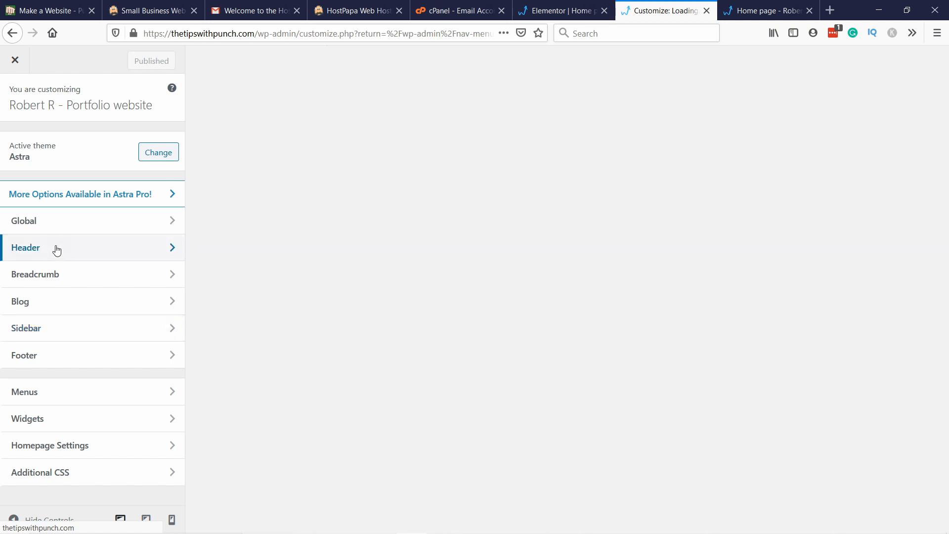
pyautogui.click(57, 250)
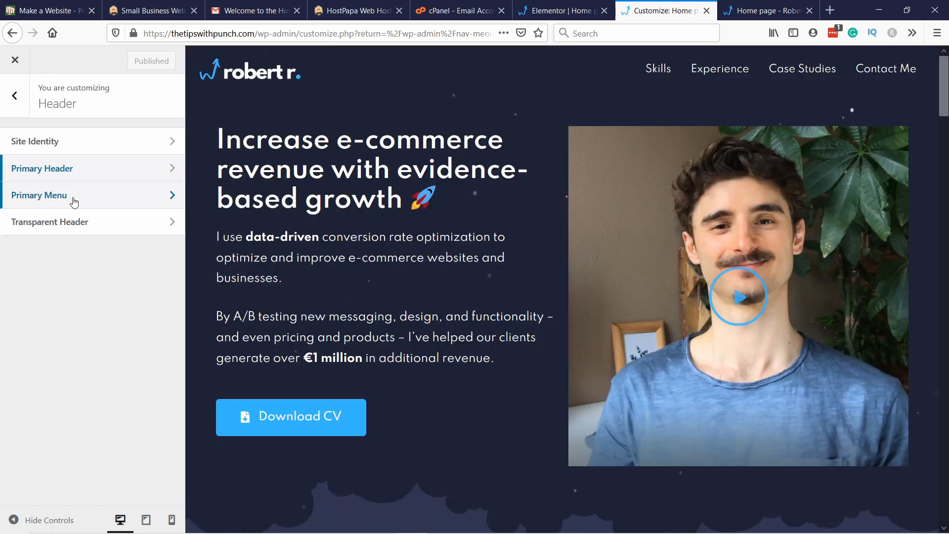
pyautogui.click(74, 201)
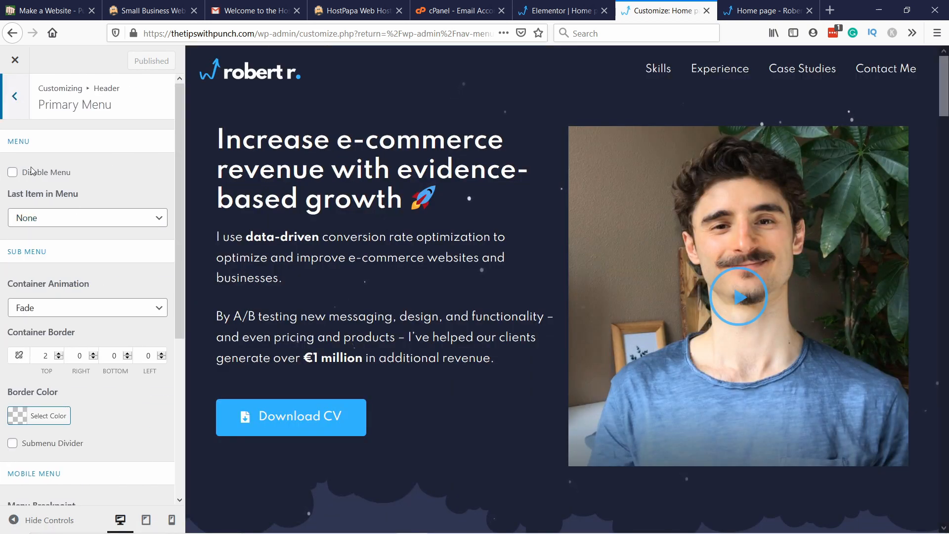
pyautogui.click(33, 225)
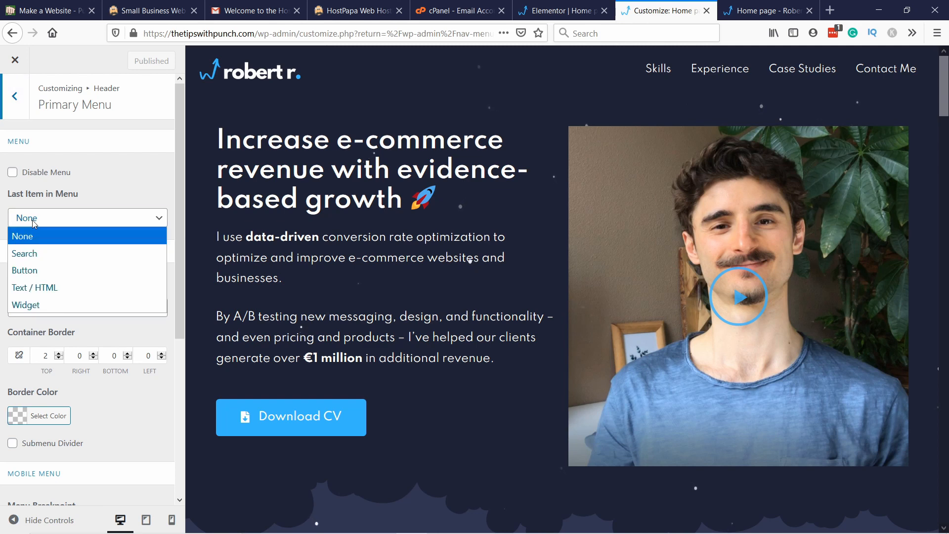
pyautogui.click(33, 305)
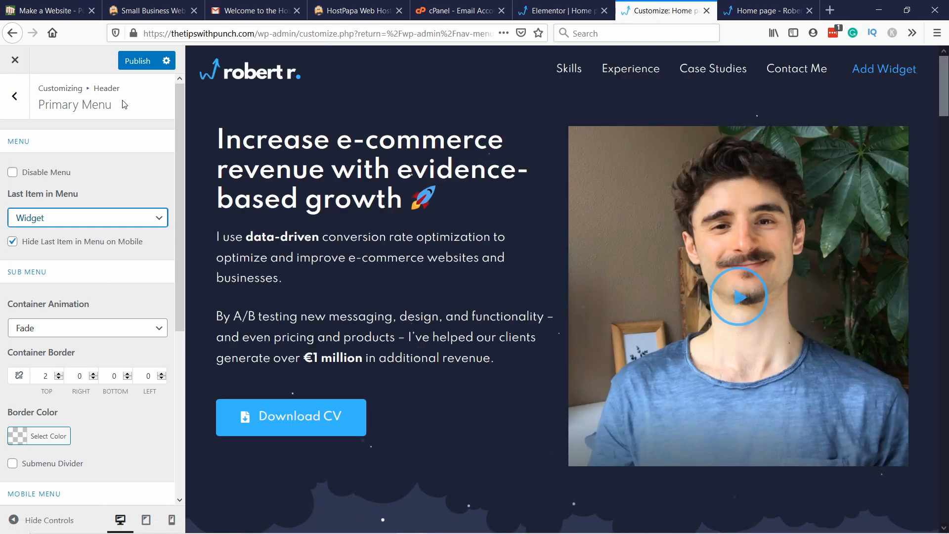
# Step: Add an Astra: Social Profiles widget titled "Social Icons" to the Header widget area
pyautogui.click(21, 102)
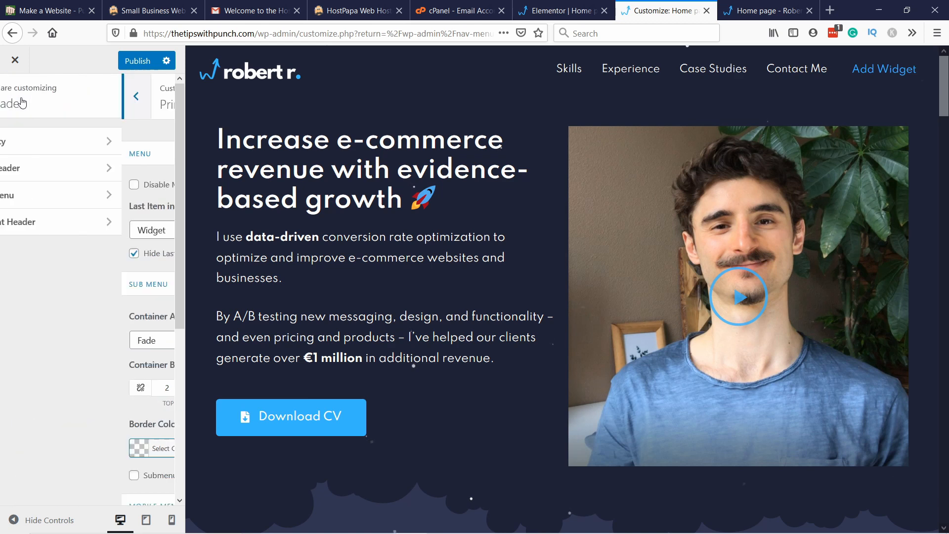
pyautogui.click(21, 102)
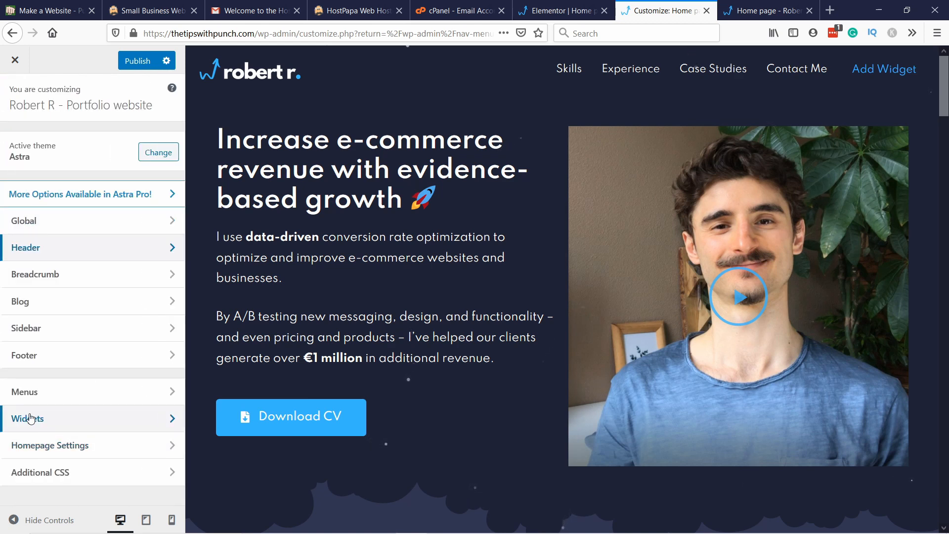
pyautogui.click(49, 418)
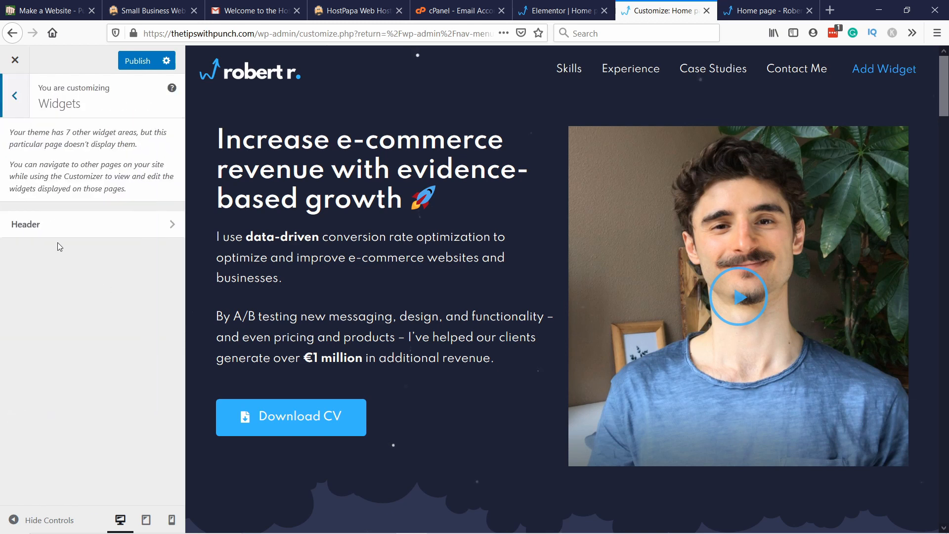
pyautogui.click(37, 231)
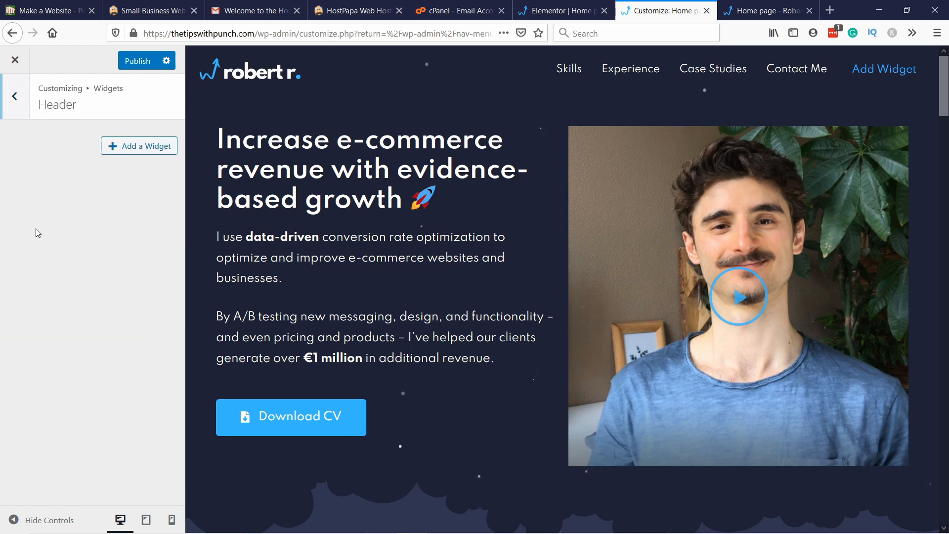
pyautogui.click(133, 154)
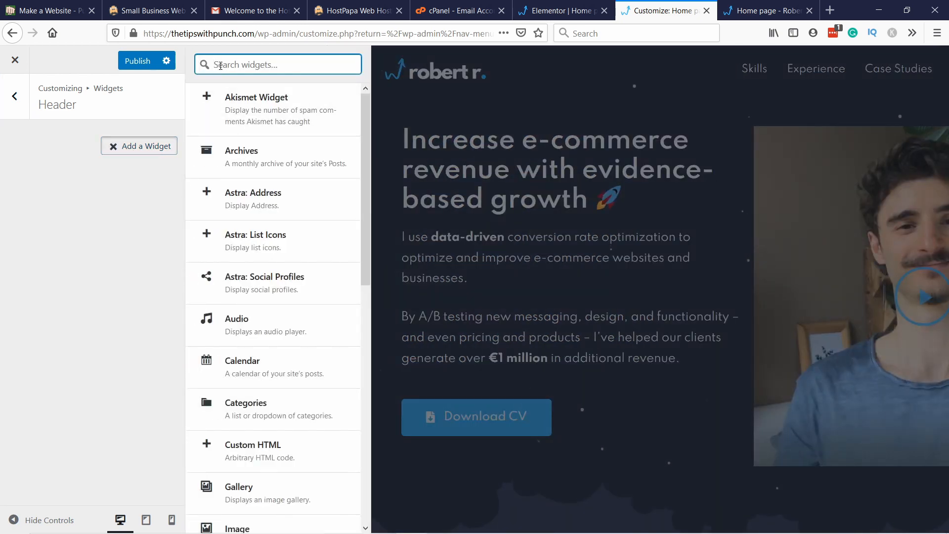
pyautogui.write('social')
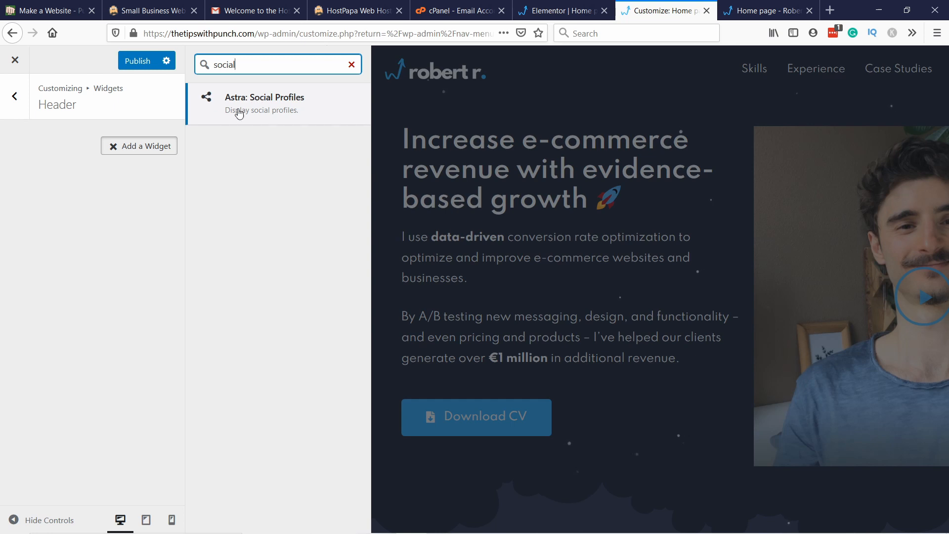
pyautogui.click(267, 109)
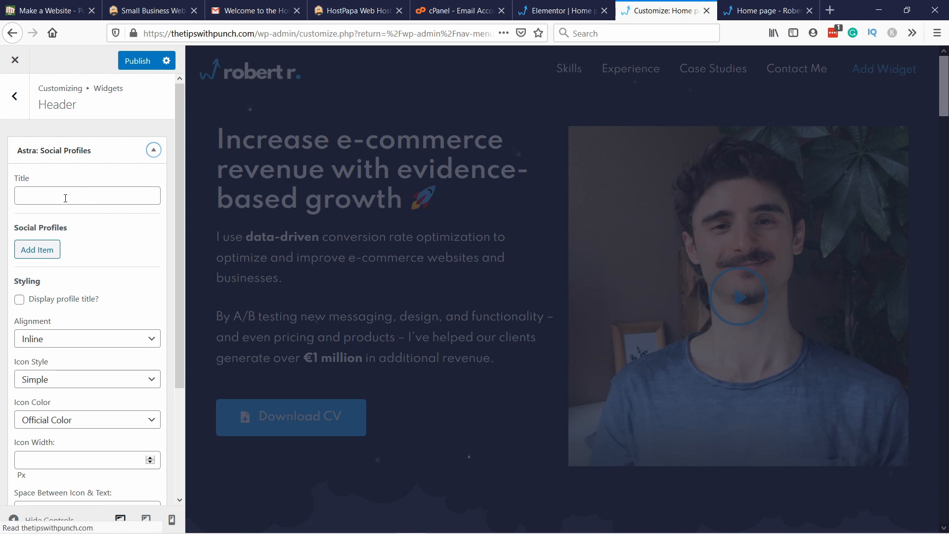
pyautogui.click(44, 198)
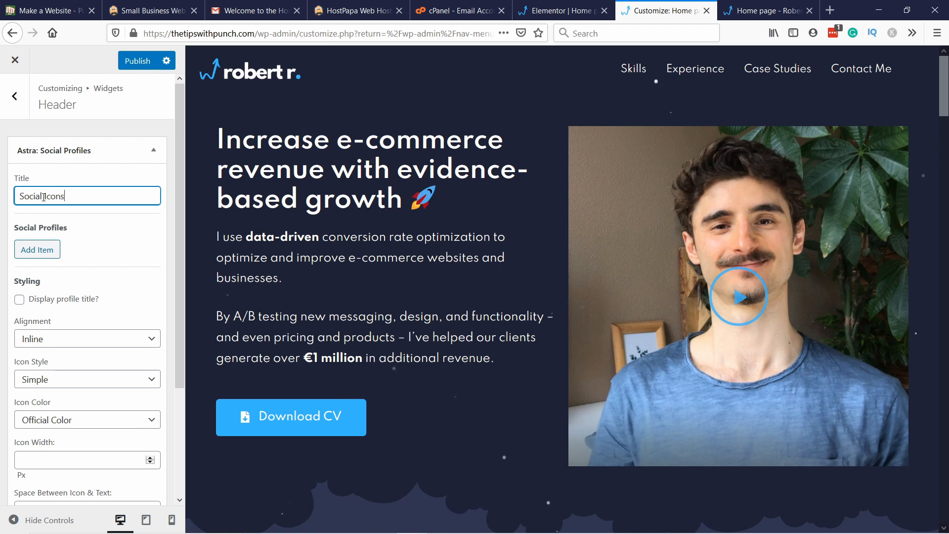
pyautogui.click(54, 250)
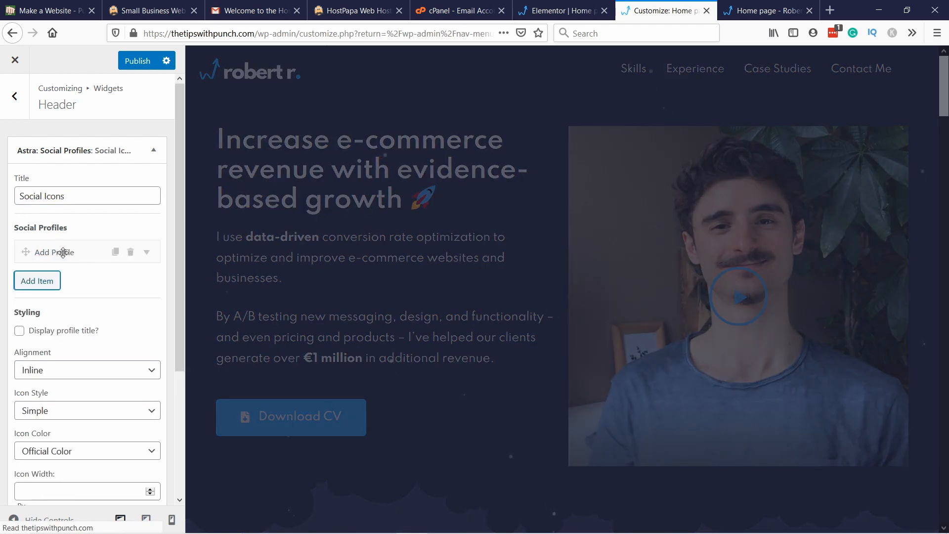
pyautogui.click(63, 253)
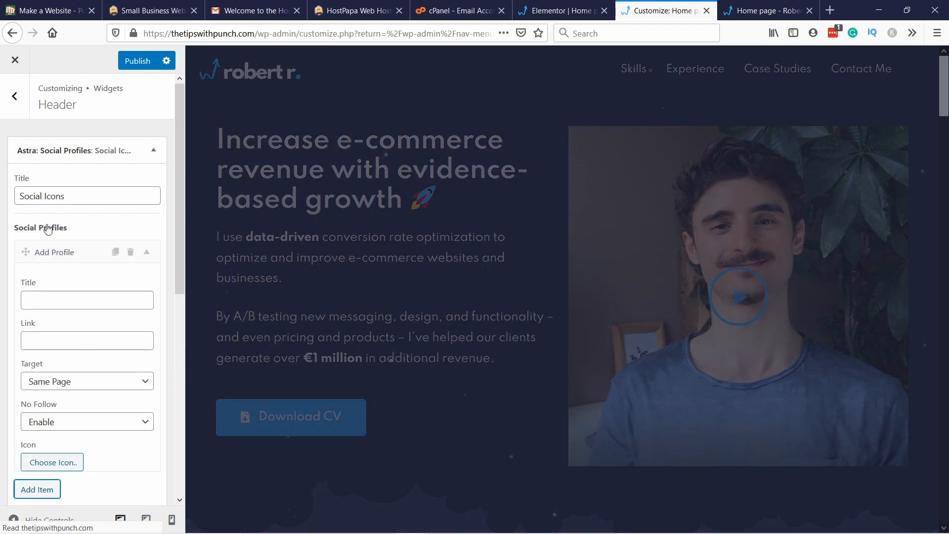
pyautogui.click(48, 307)
pyautogui.write('Fa')
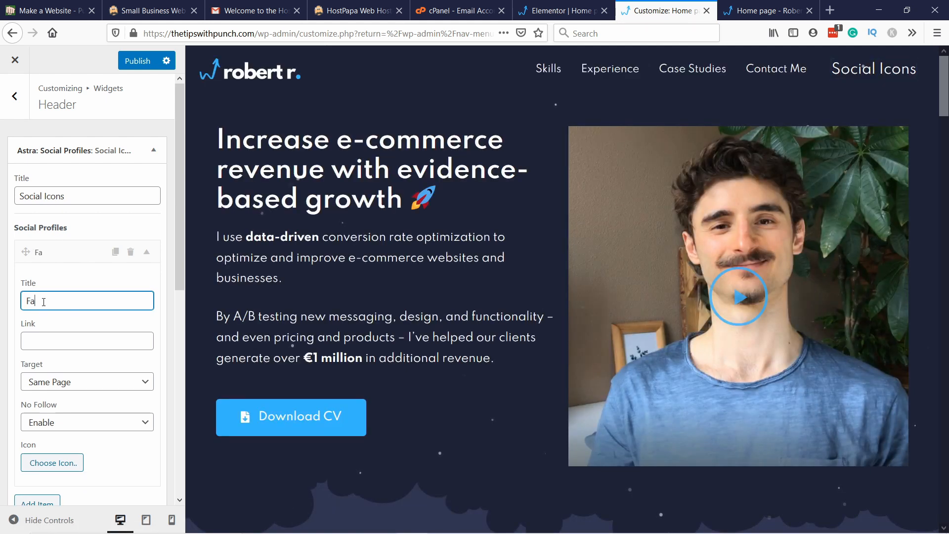
pyautogui.write('cebook')
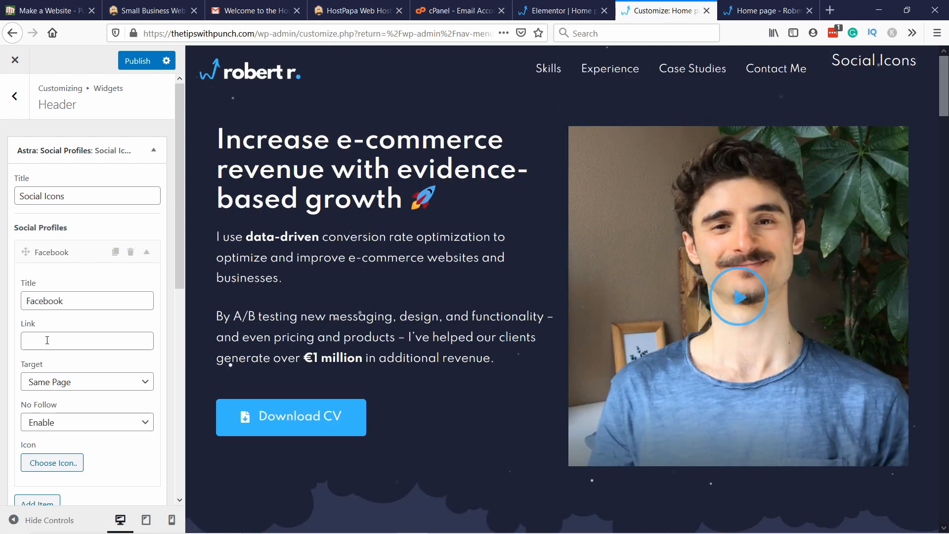
pyautogui.click(47, 339)
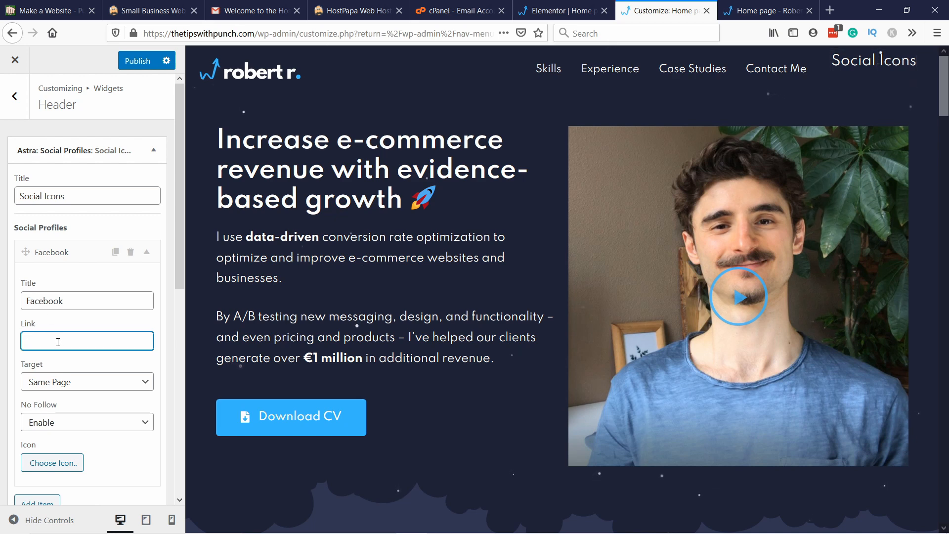
pyautogui.click(31, 341)
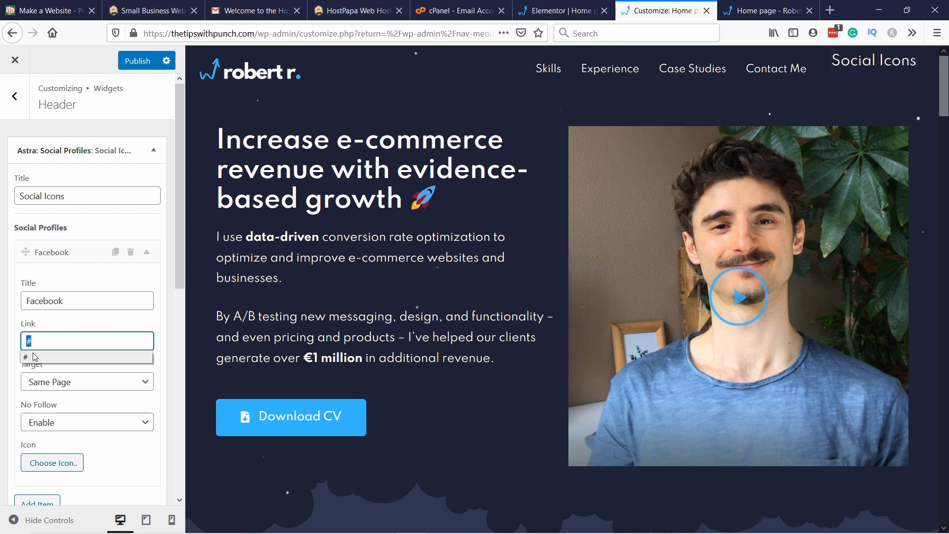
pyautogui.write('www.c')
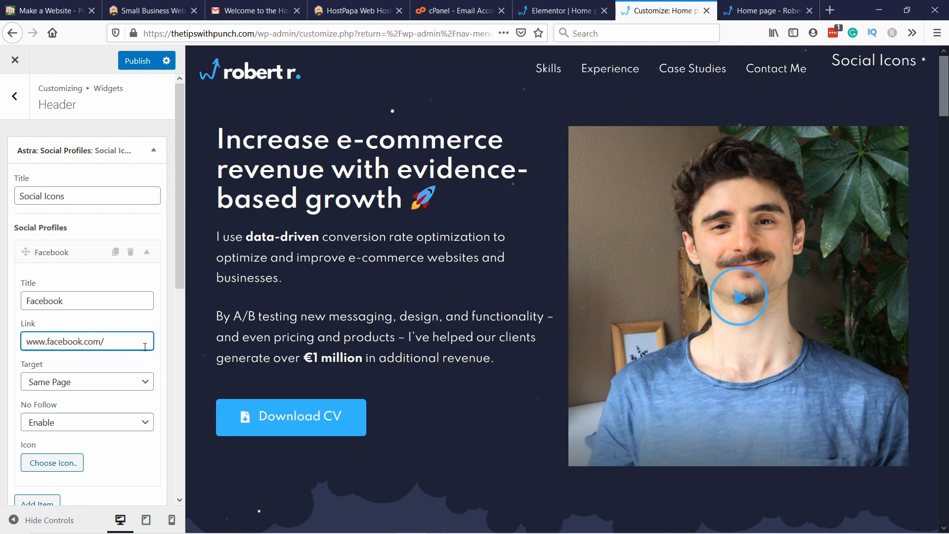
pyautogui.moveTo(145, 347); pyautogui.dragTo(125, 345)
pyautogui.press('BackSpace')
# Step: Make the Facebook profile link open in a New Page and keep No Follow on Enable
pyautogui.scroll(-3, 108, 345)
pyautogui.click(35, 251)
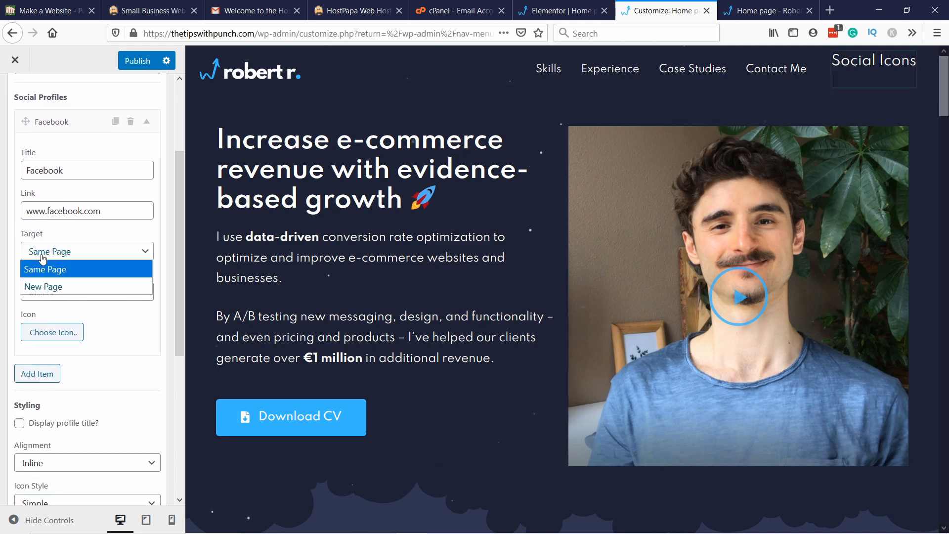
pyautogui.click(36, 288)
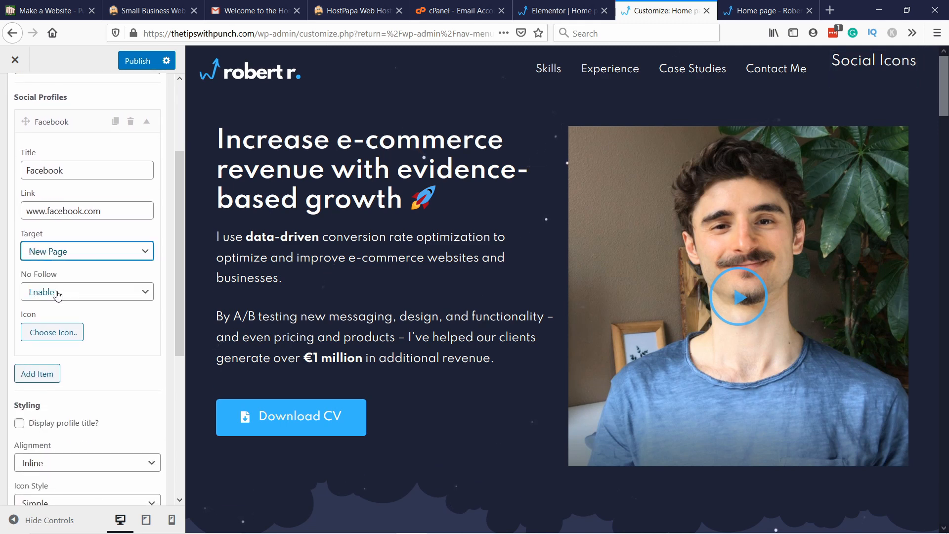
pyautogui.click(51, 295)
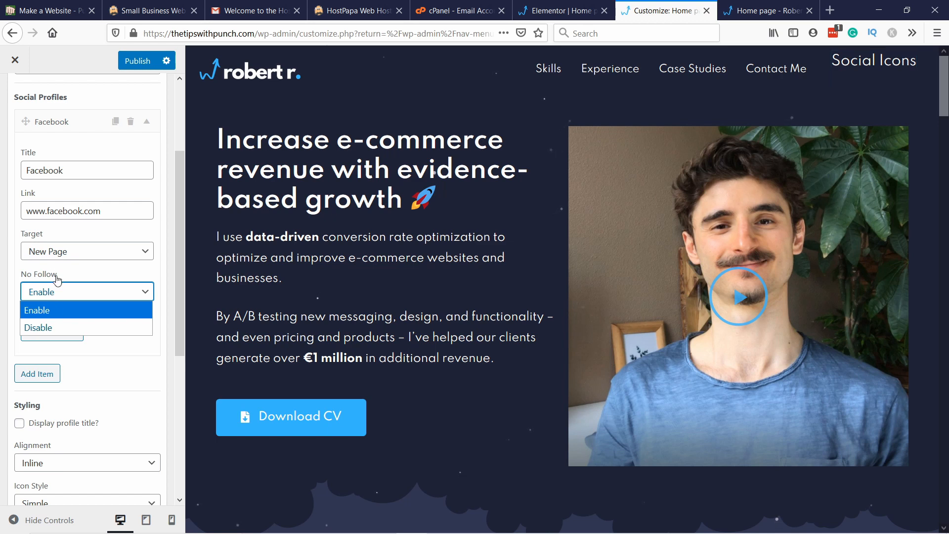
pyautogui.click(49, 311)
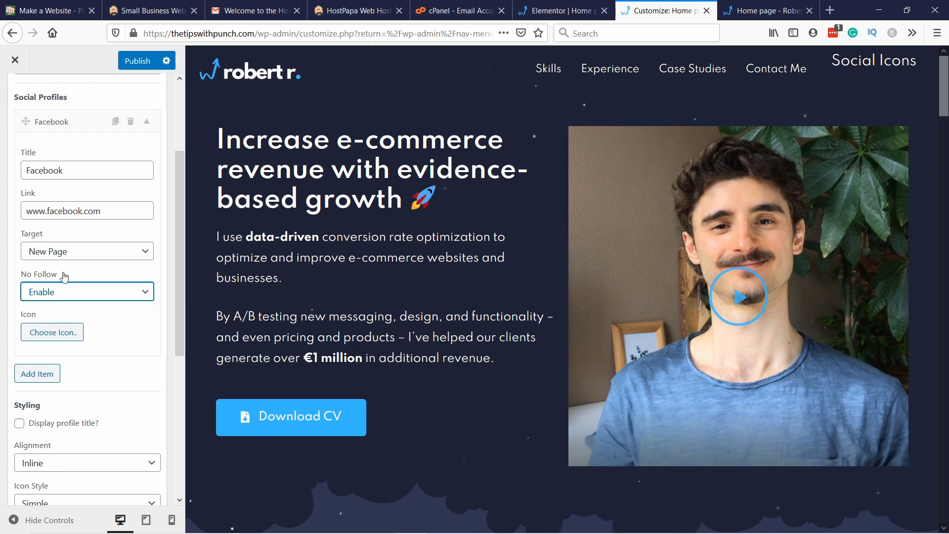
# Step: Search the icons for "facebook", assign the square Facebook icon to the profile and apply the widget changes
pyautogui.click(54, 332)
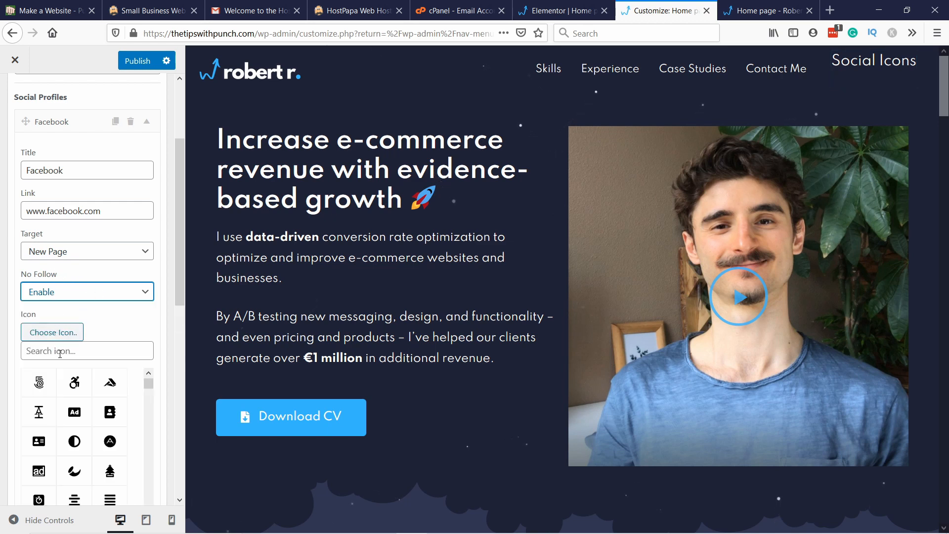
pyautogui.click(60, 353)
pyautogui.write('fac')
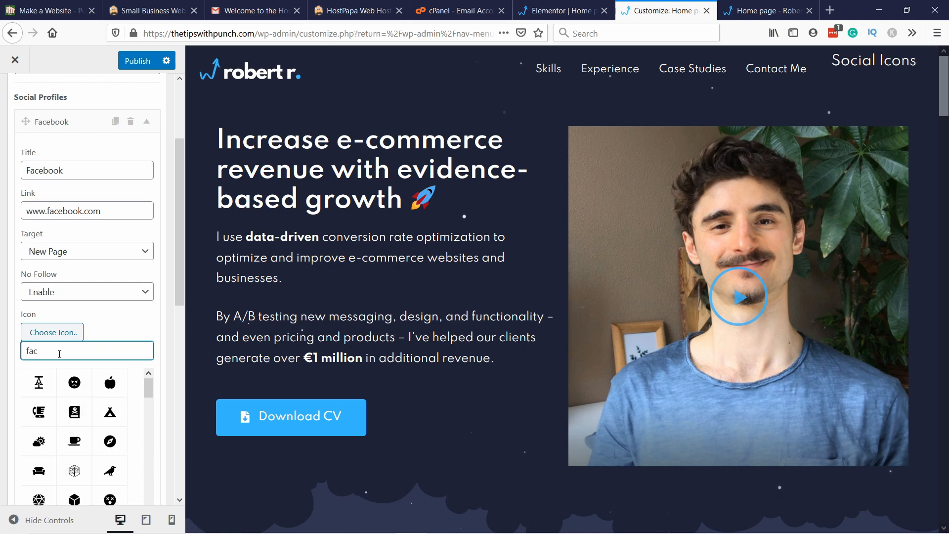
pyautogui.write('ebook')
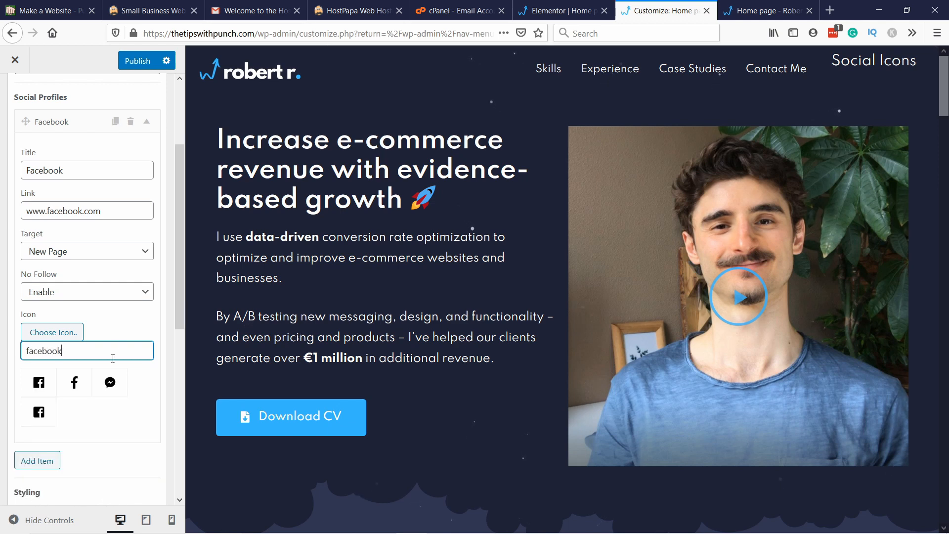
pyautogui.click(36, 378)
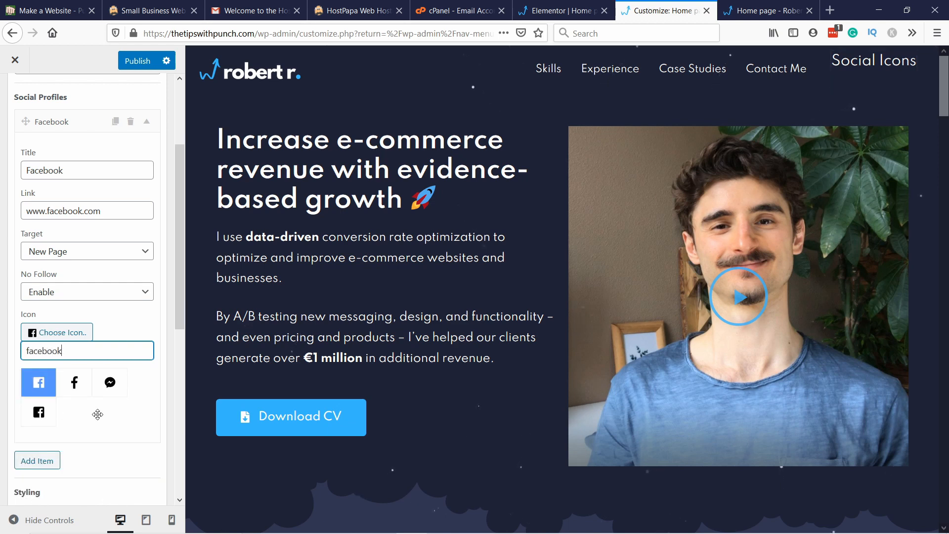
pyautogui.click(57, 337)
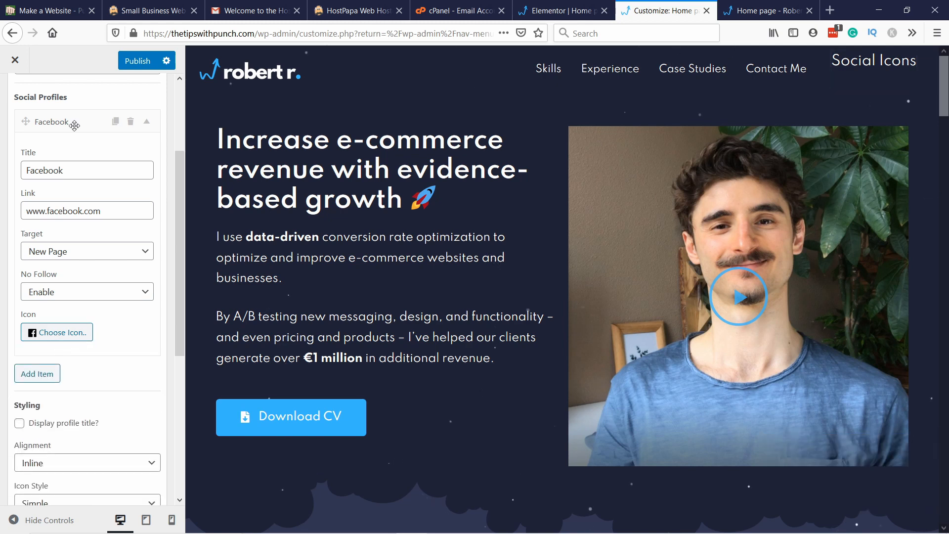
pyautogui.scroll(-5, 91, 197)
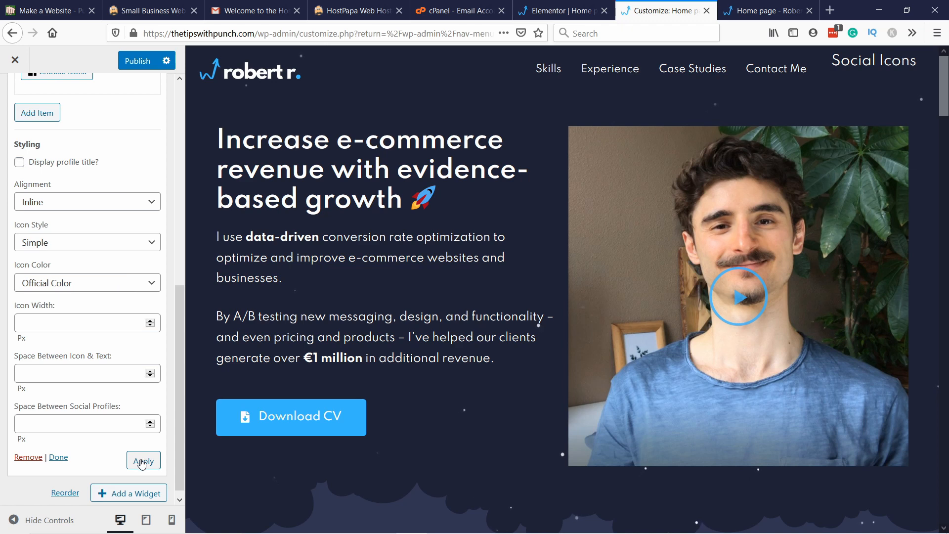
pyautogui.click(142, 460)
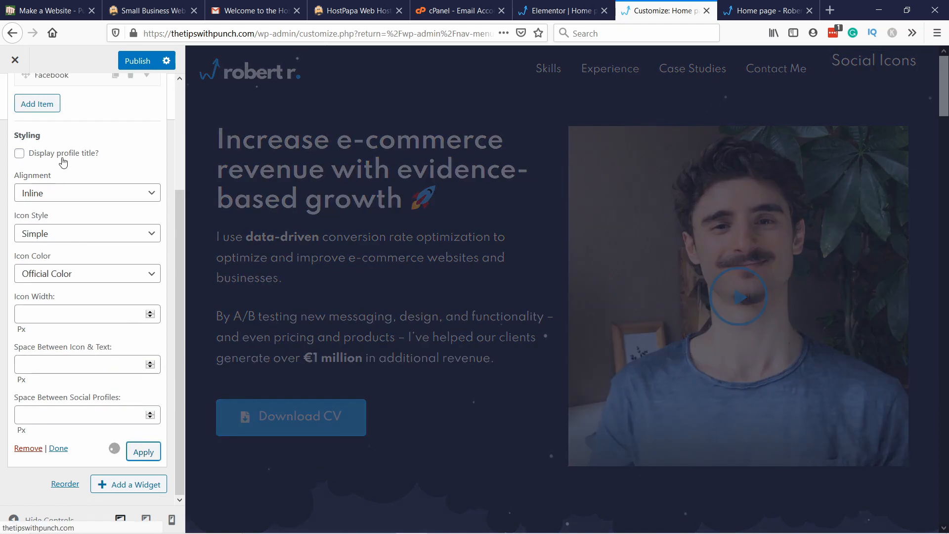
# Step: Clear the Social Profiles widget's title and apply the change
pyautogui.scroll(4, 69, 168)
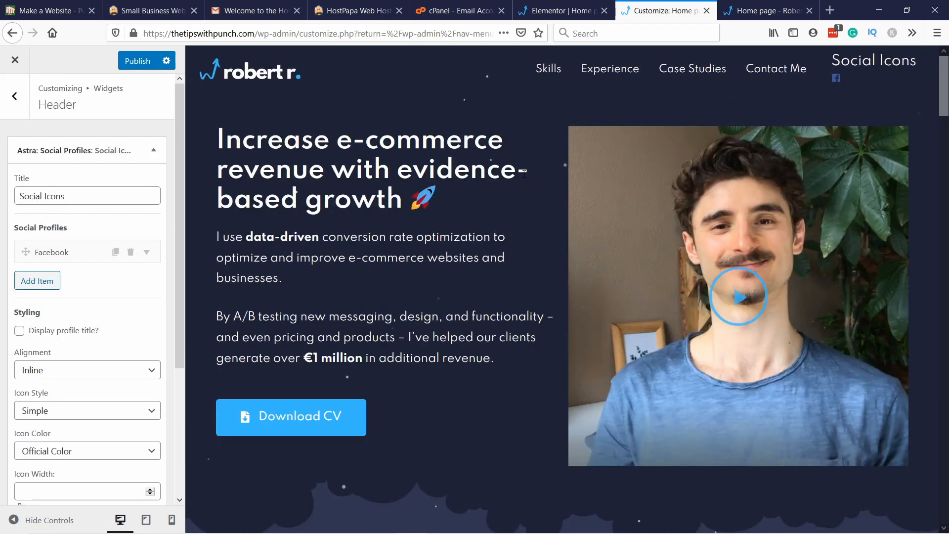
pyautogui.click(123, 197)
pyautogui.hotkey('ctrl', 'a')
pyautogui.press('BackSpace')
pyautogui.click(98, 179)
pyautogui.scroll(-4, 104, 193)
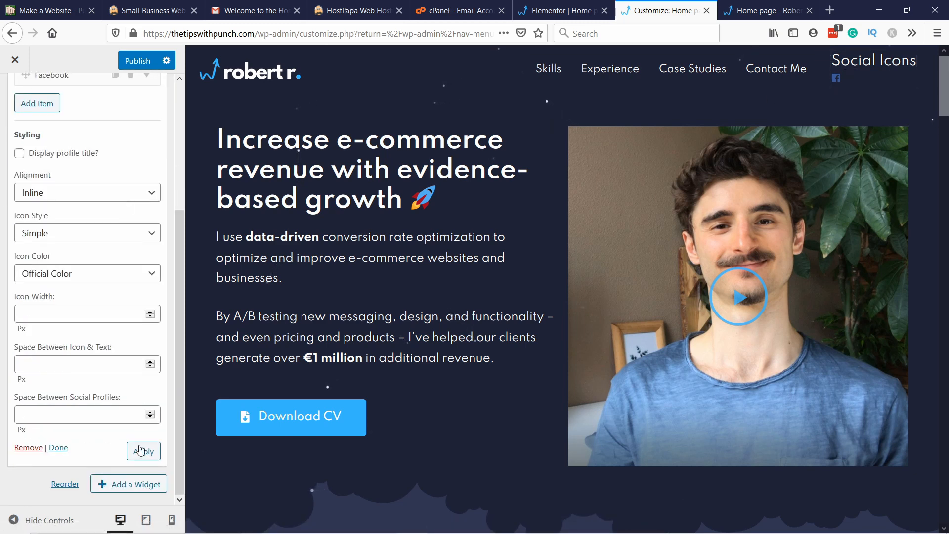
pyautogui.click(142, 451)
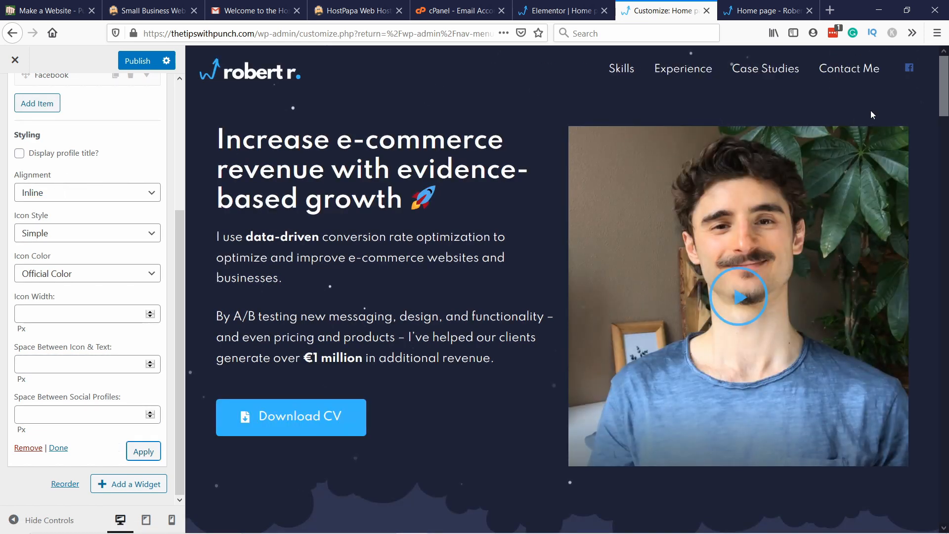
# Step: Add a second social profile item titled "Instagram" with the link "#" that opens in a New Page
pyautogui.scroll(4, 83, 223)
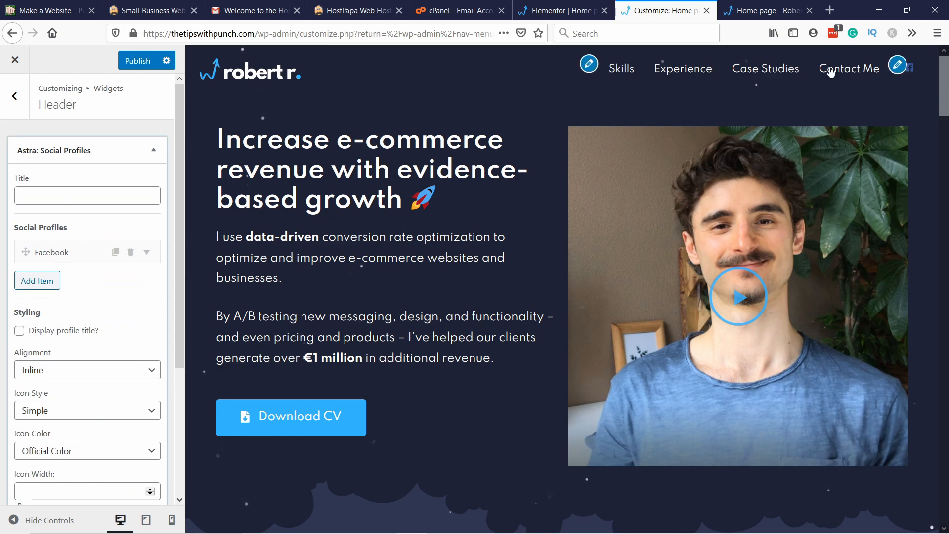
pyautogui.click(43, 280)
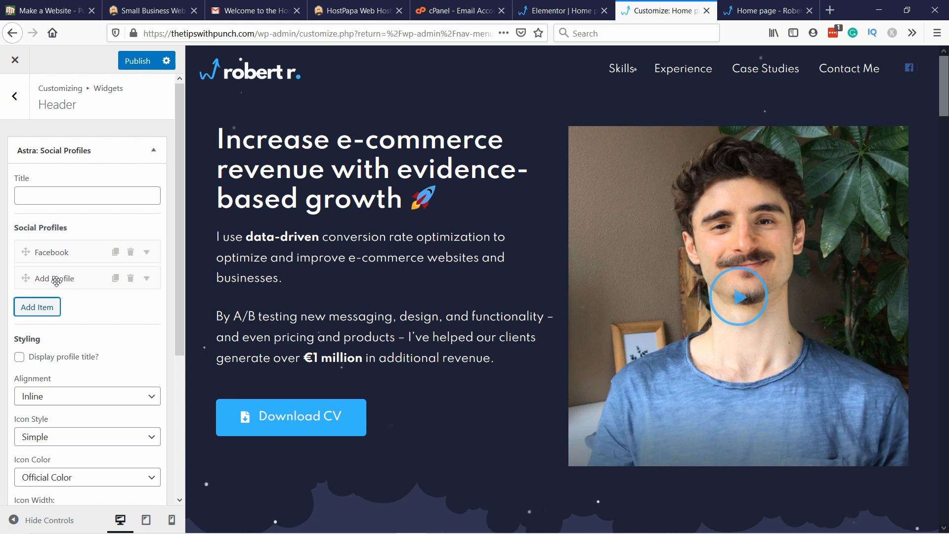
pyautogui.click(52, 278)
pyautogui.click(58, 325)
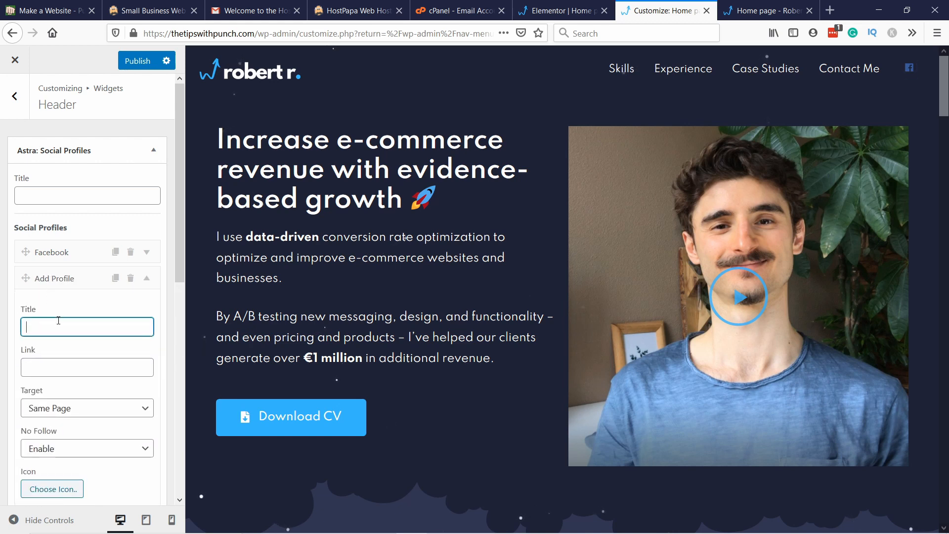
pyautogui.write('Instagram')
pyautogui.press('Tab')
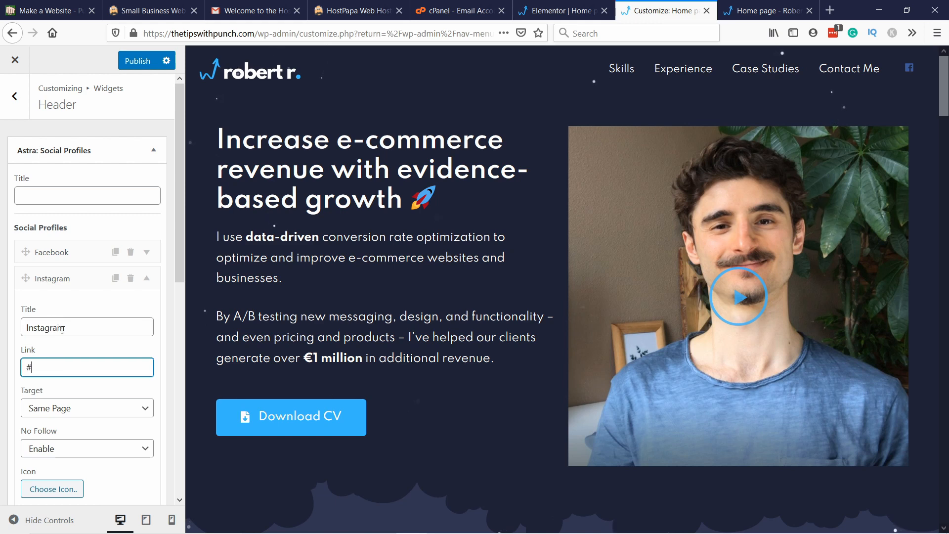
pyautogui.scroll(-3, 62, 329)
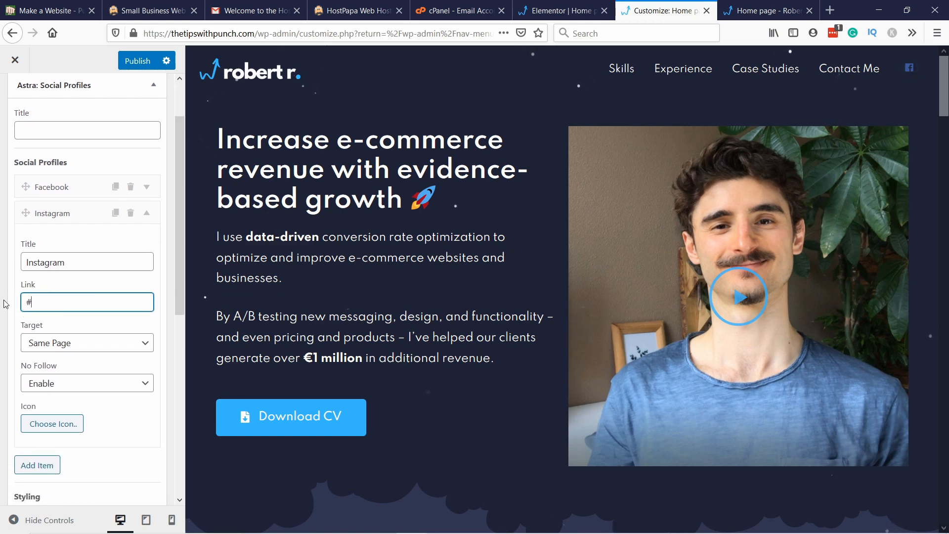
pyautogui.click(48, 345)
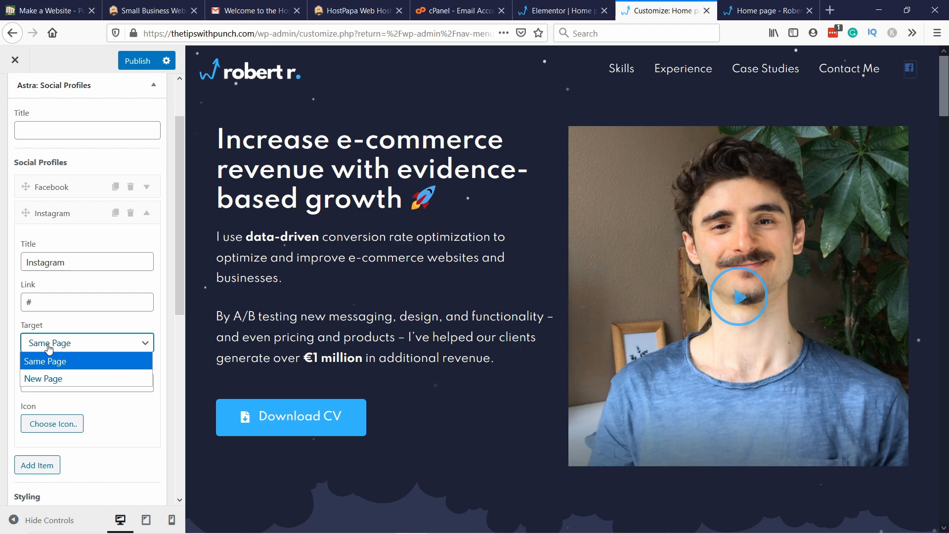
pyautogui.click(59, 380)
# Step: Search the icons for "insta" and assign the Instagram icon to the Instagram profile
pyautogui.click(61, 429)
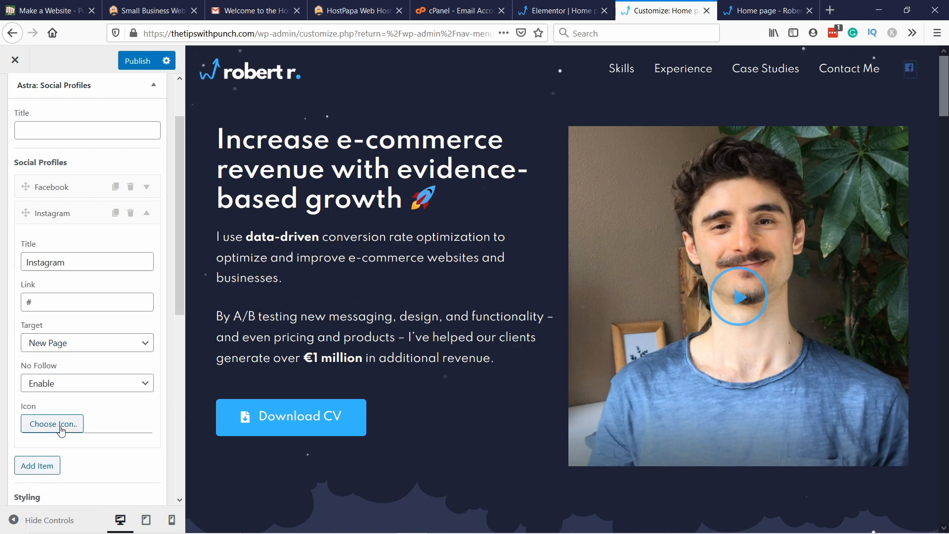
pyautogui.click(59, 443)
pyautogui.write('inst')
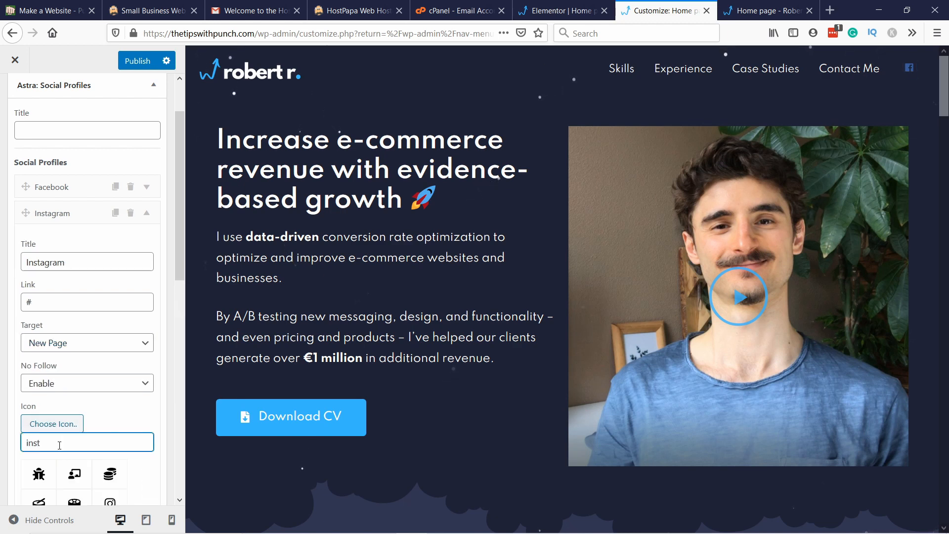
pyautogui.write('a')
pyautogui.scroll(-2, 59, 440)
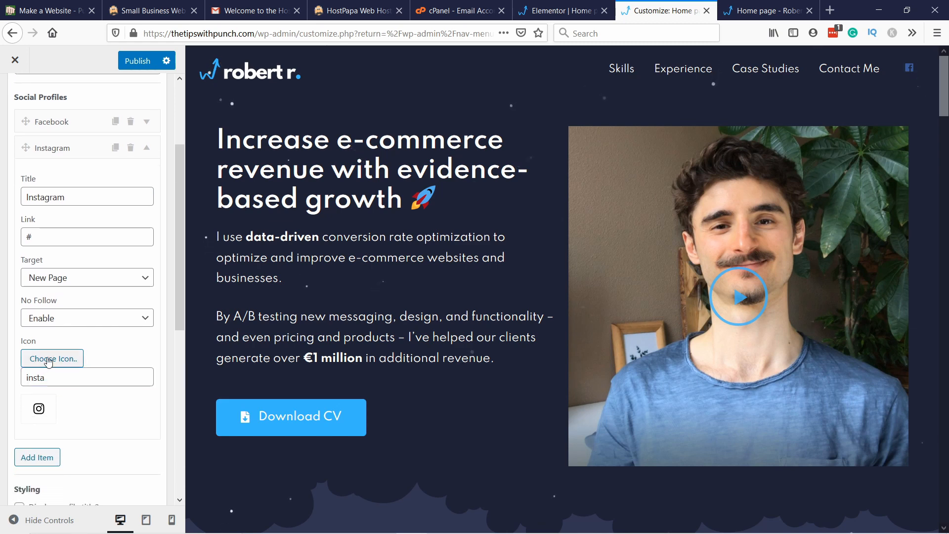
pyautogui.click(44, 413)
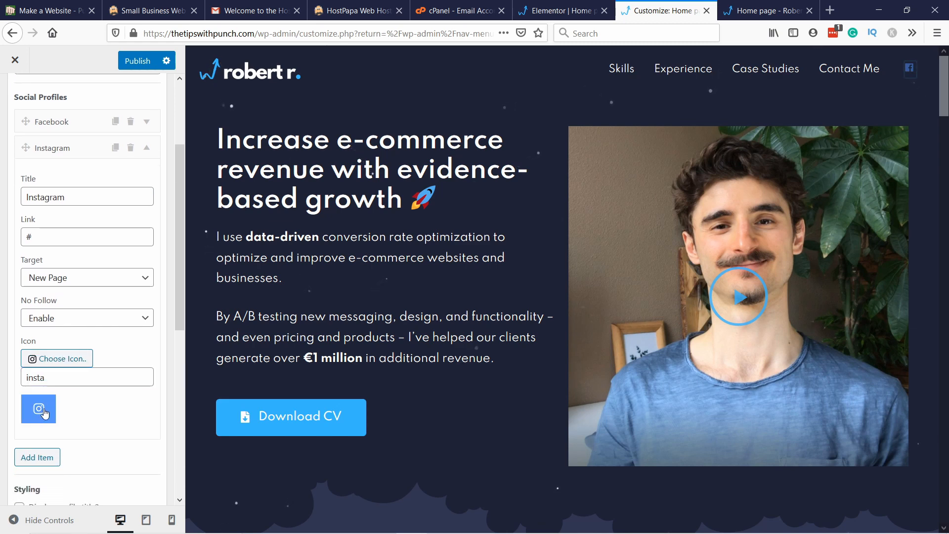
pyautogui.click(36, 365)
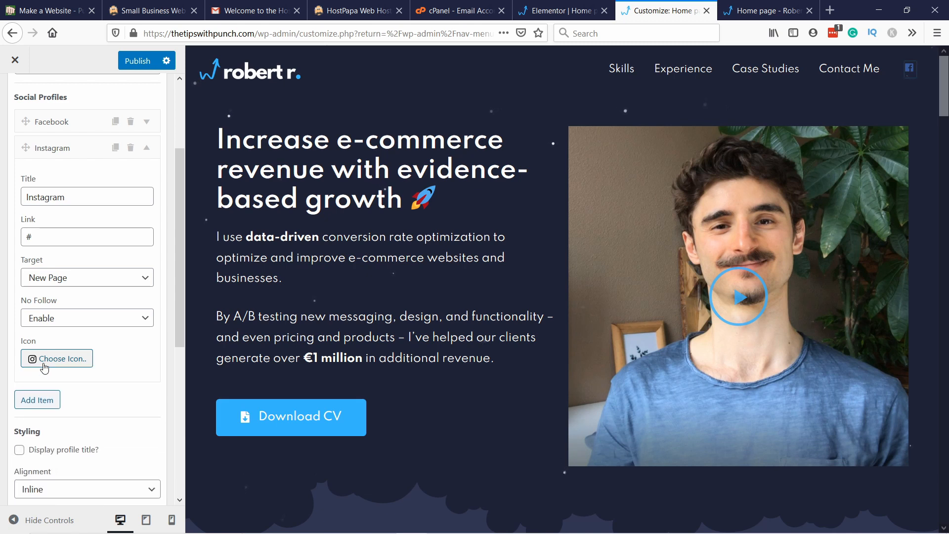
# Step: Add a third social profile item titled "youtube" with the link "#", target New Page and No Follow on Enable
pyautogui.click(49, 407)
pyautogui.scroll(-4, 47, 207)
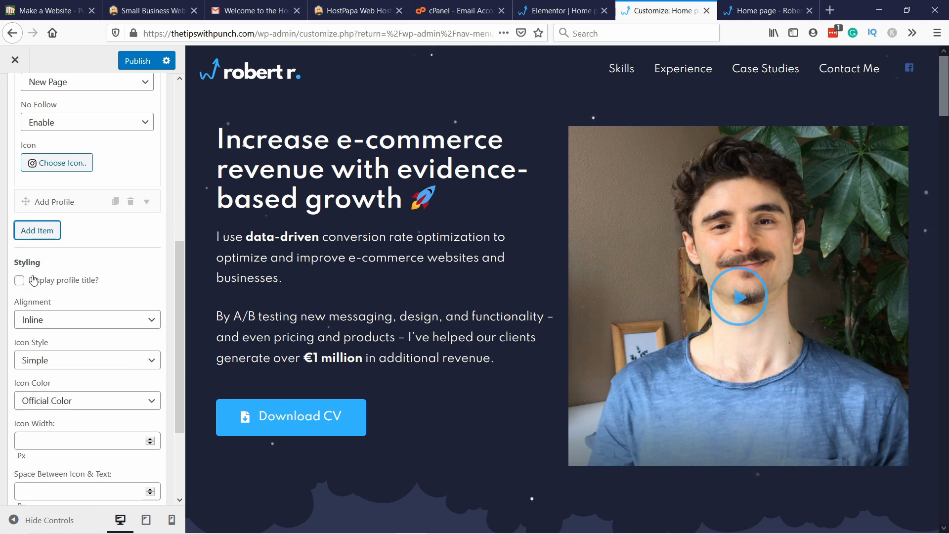
pyautogui.click(54, 201)
pyautogui.click(52, 229)
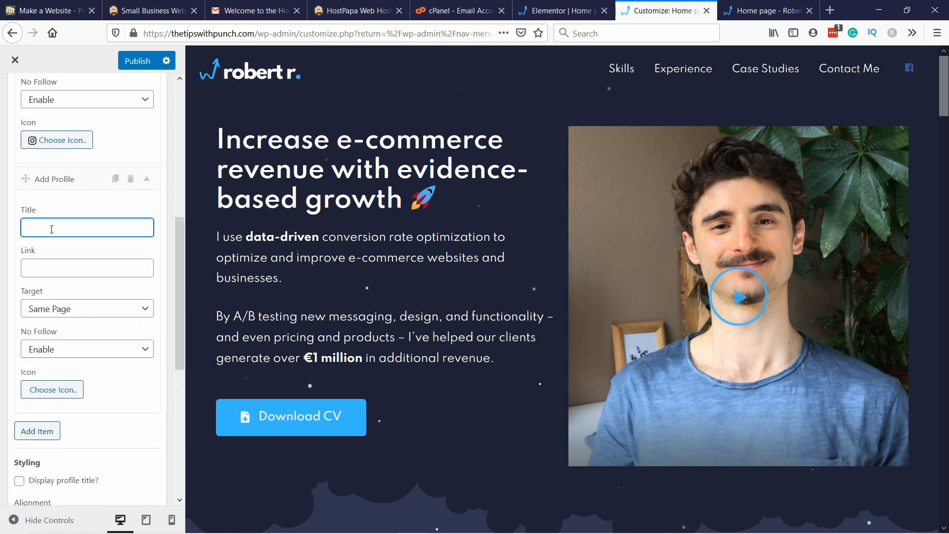
pyautogui.write('youtube')
pyautogui.click(40, 264)
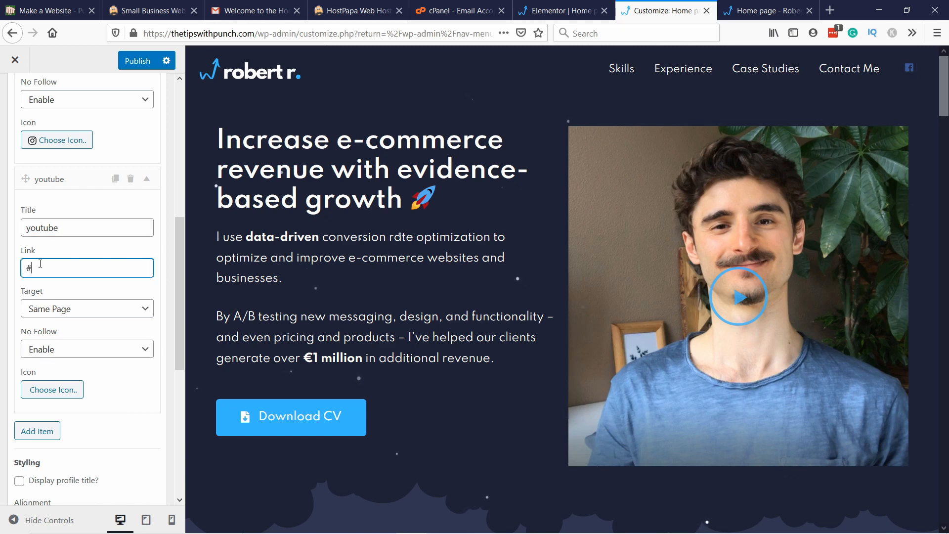
pyautogui.click(44, 309)
pyautogui.click(54, 342)
pyautogui.click(48, 351)
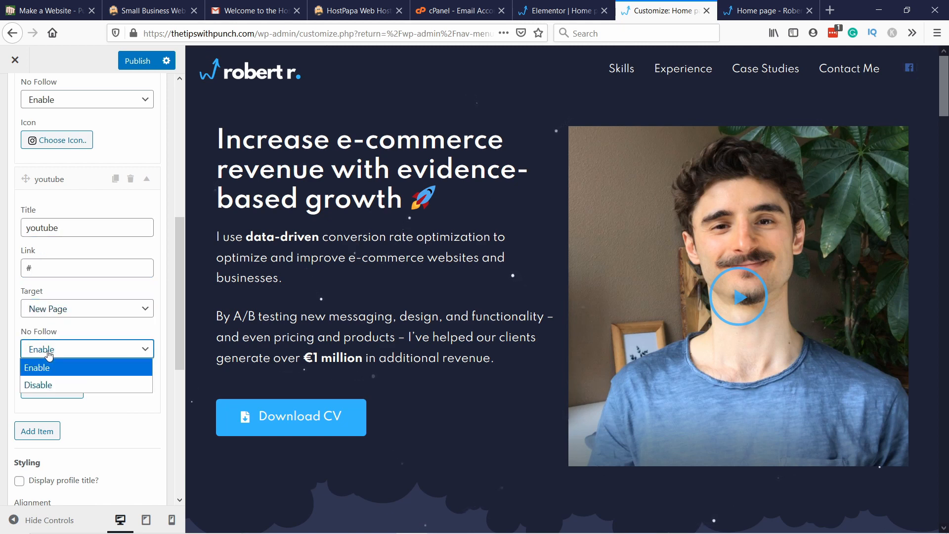
pyautogui.click(48, 368)
# Step: Search the icons for "youtube", assign the solid YouTube play icon to the profile and apply the widget changes
pyautogui.click(45, 391)
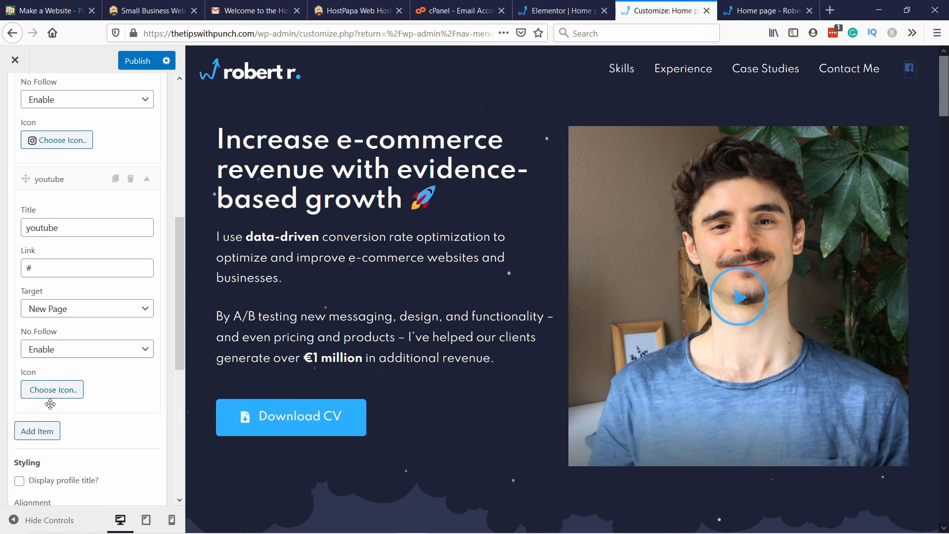
pyautogui.write('yotu')
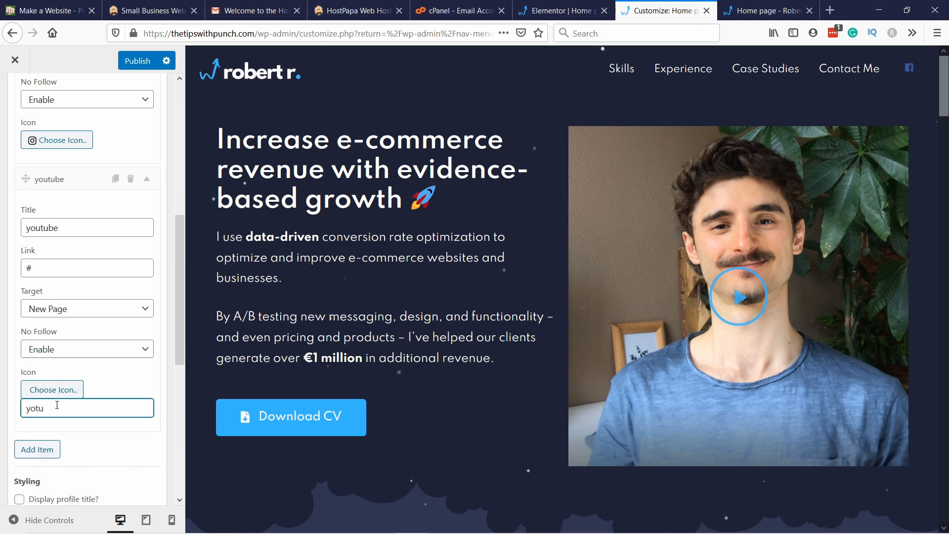
pyautogui.write('tube')
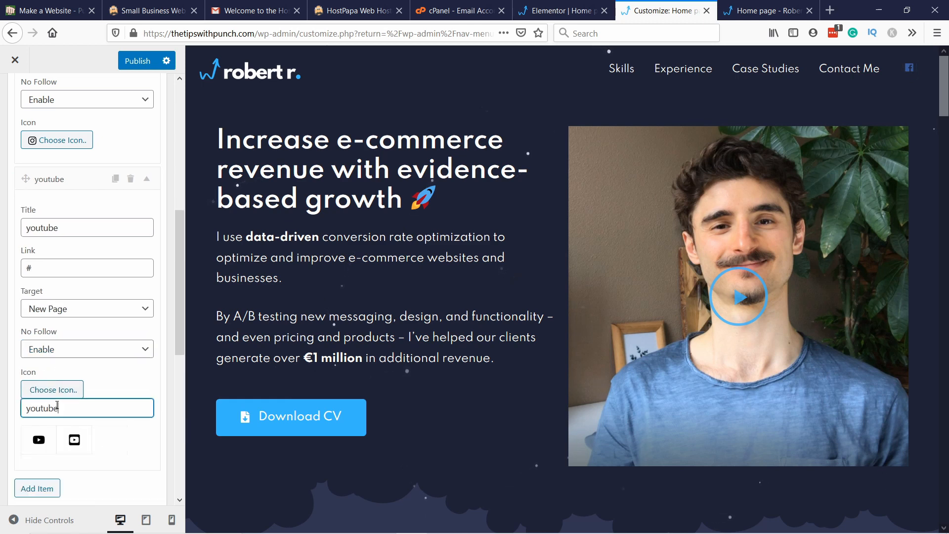
pyautogui.click(44, 446)
pyautogui.click(64, 393)
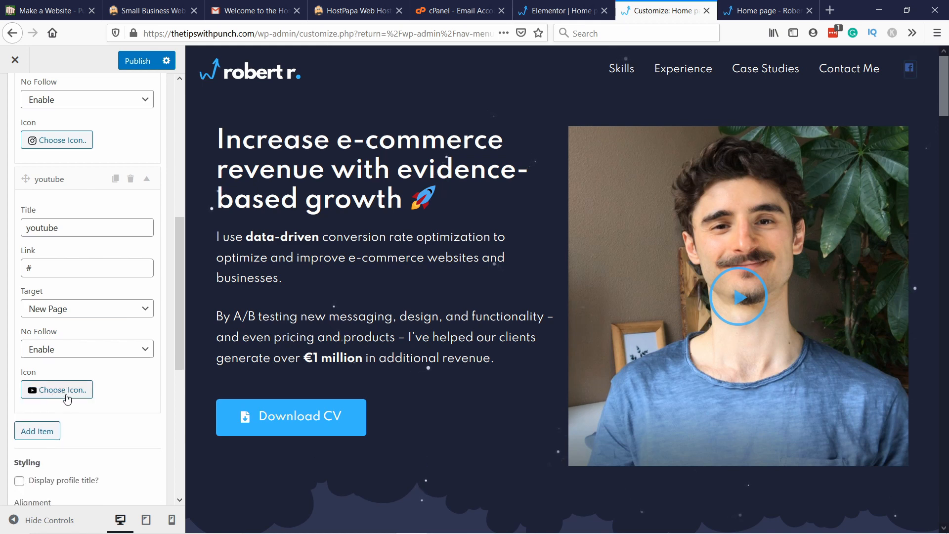
pyautogui.scroll(-6, 109, 406)
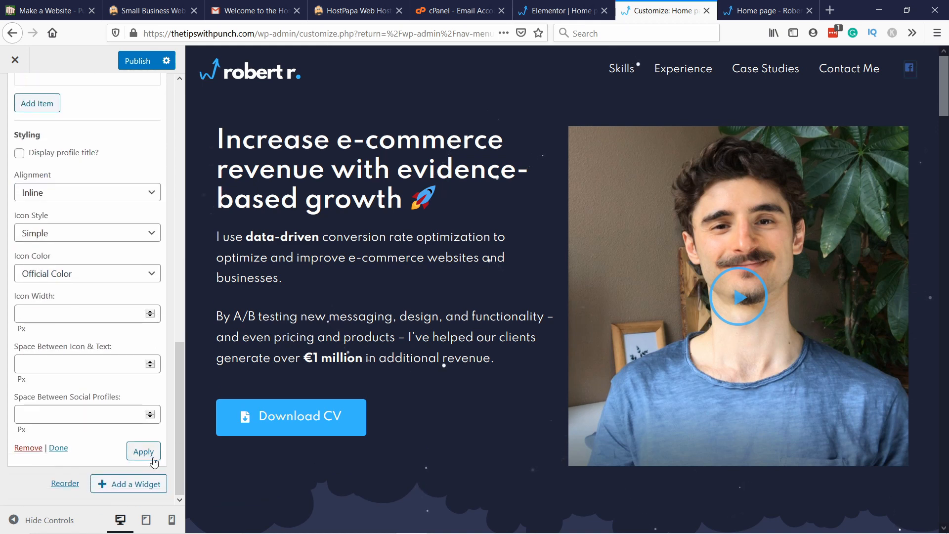
pyautogui.click(159, 451)
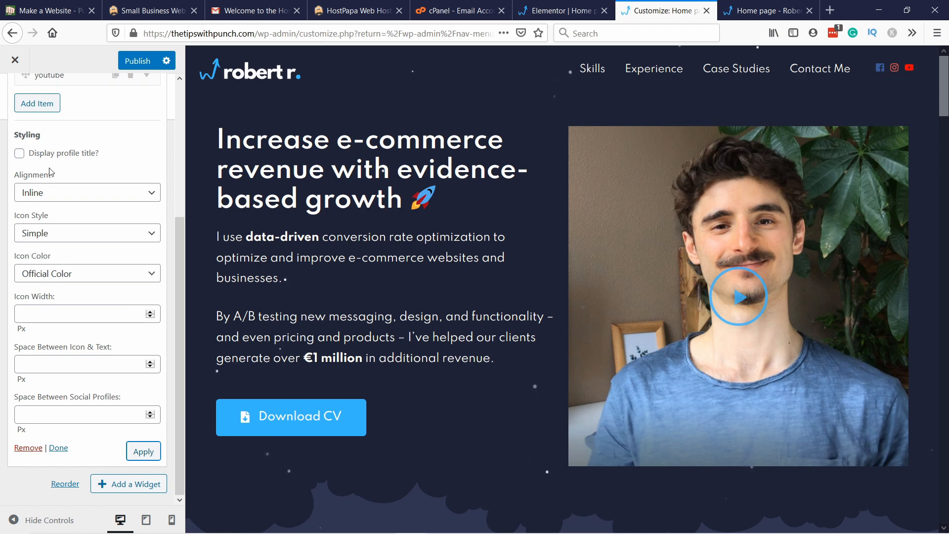
# Step: Try the Stack alignment for the social profiles and set it back to Inline
pyautogui.scroll(5, 52, 171)
pyautogui.scroll(-1, 61, 297)
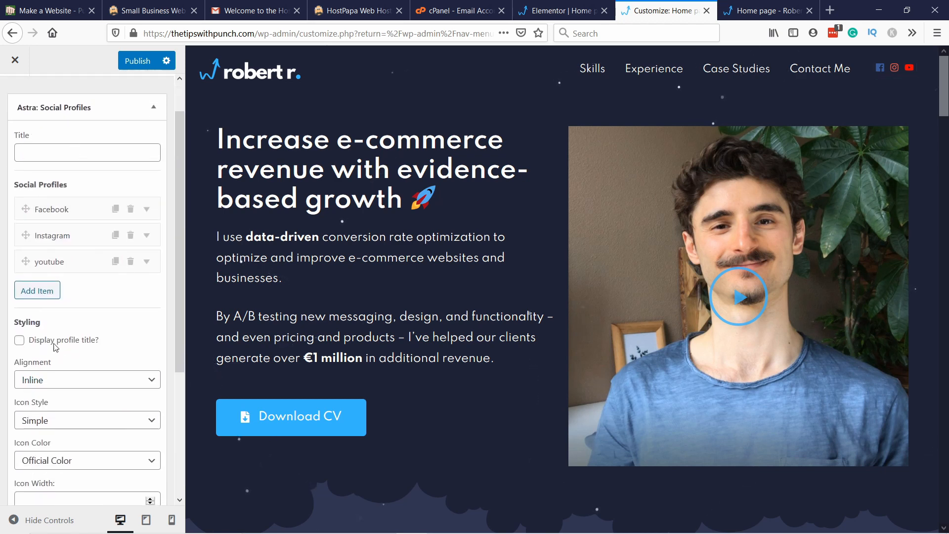
pyautogui.scroll(-1, 56, 347)
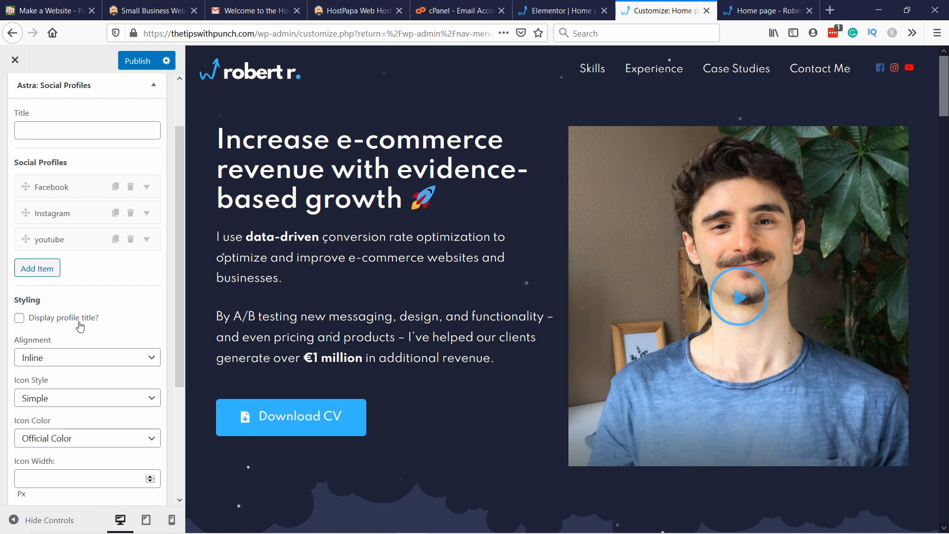
pyautogui.scroll(-3, 117, 314)
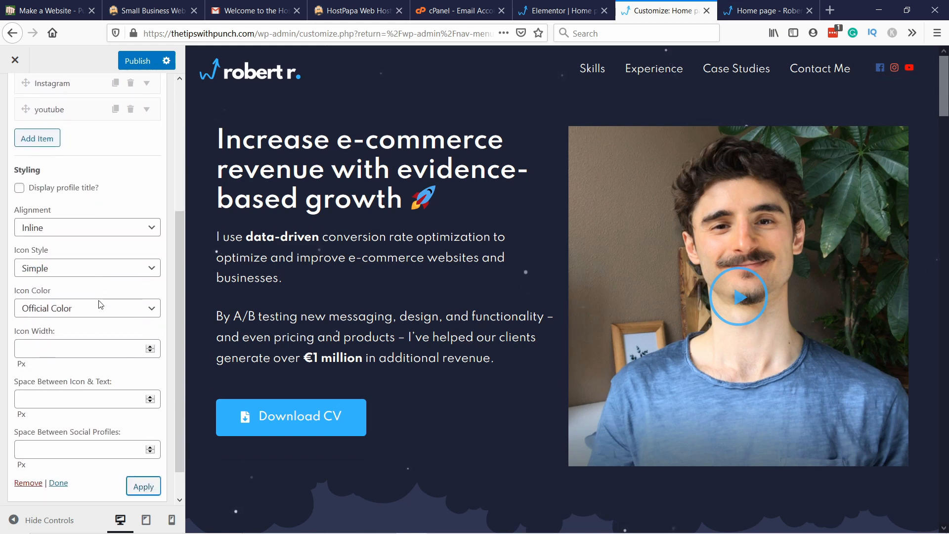
pyautogui.click(47, 230)
pyautogui.click(70, 215)
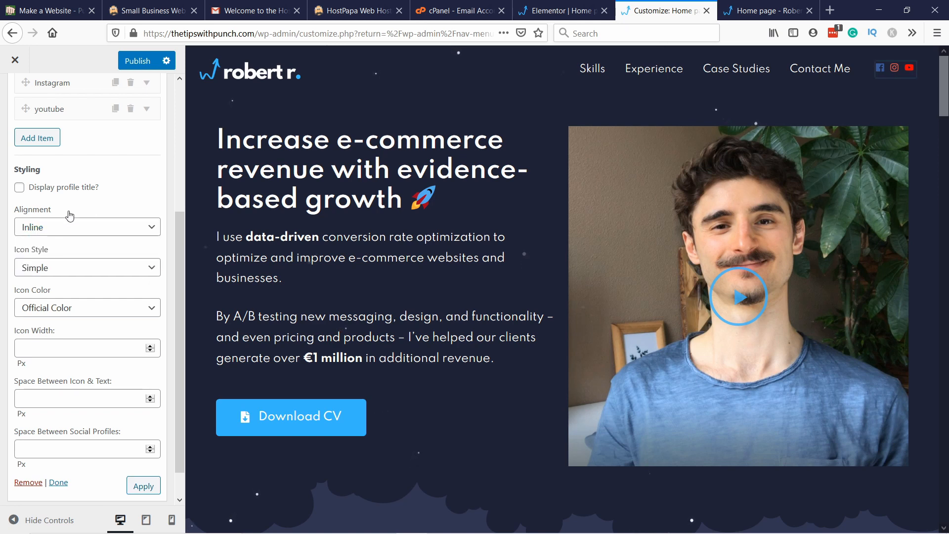
pyautogui.click(50, 227)
pyautogui.click(35, 261)
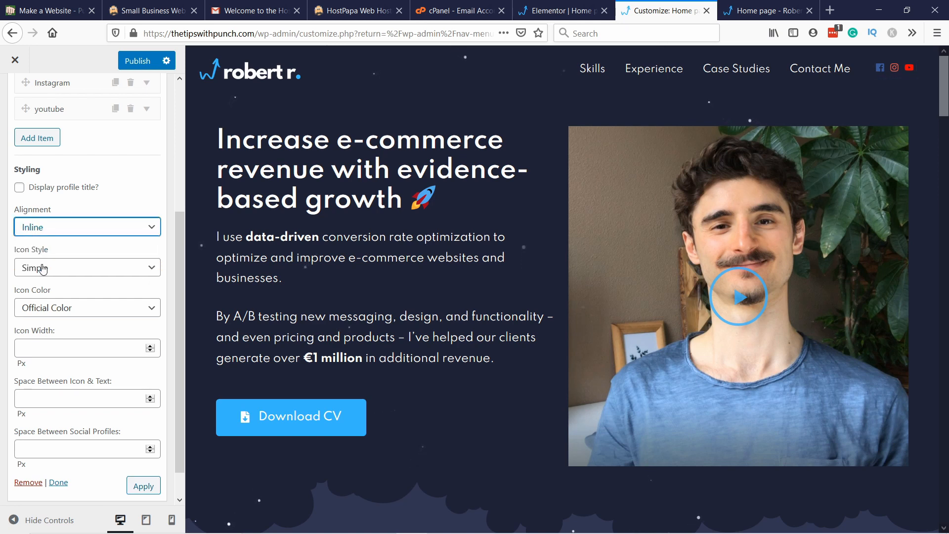
pyautogui.click(42, 222)
pyautogui.click(43, 243)
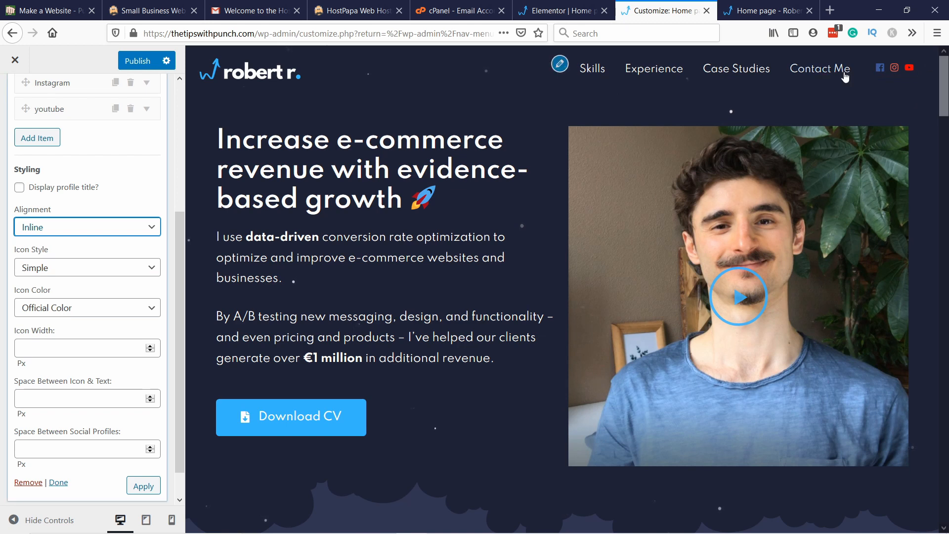
# Step: Keep the Simple icon style, switch the icon color mode to Custom and set the icon color to white (#ffffff)
pyautogui.scroll(-1, 99, 222)
pyautogui.click(42, 235)
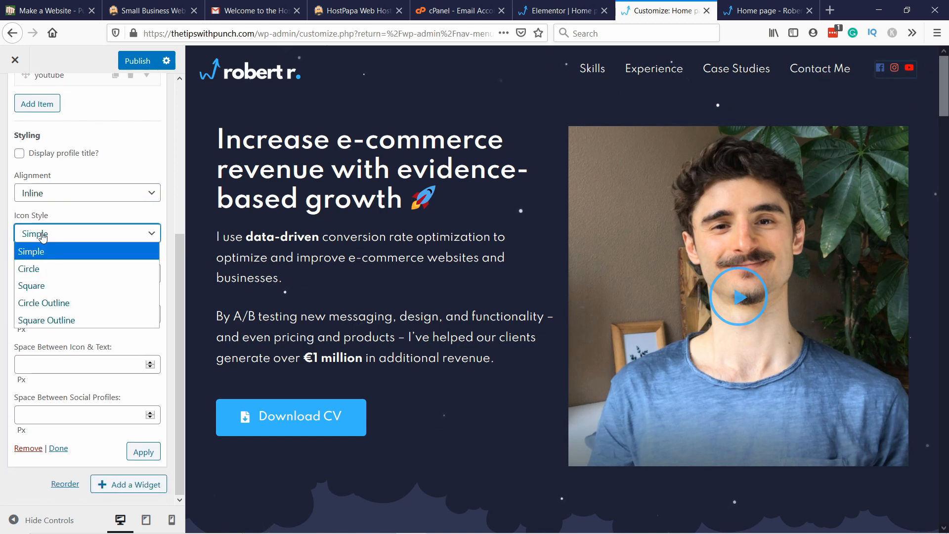
pyautogui.click(44, 237)
pyautogui.click(50, 274)
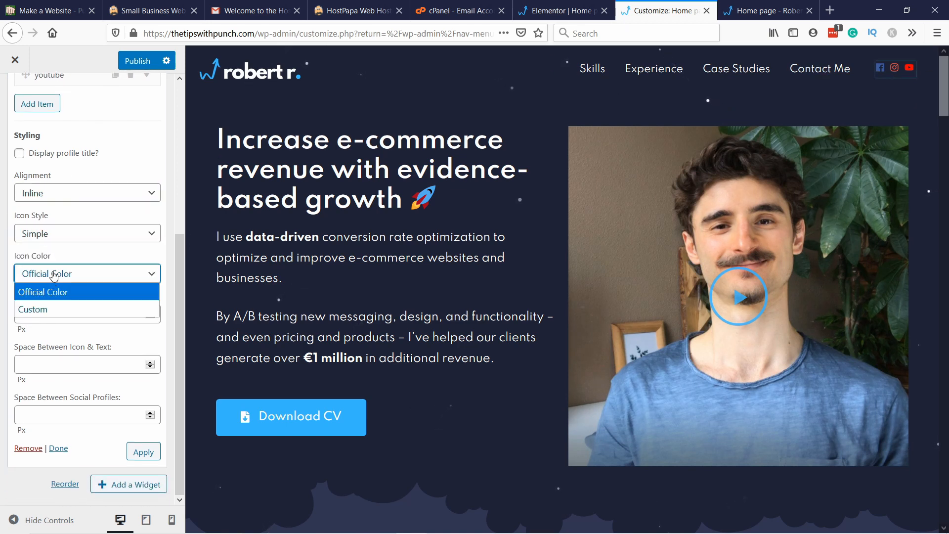
pyautogui.click(40, 308)
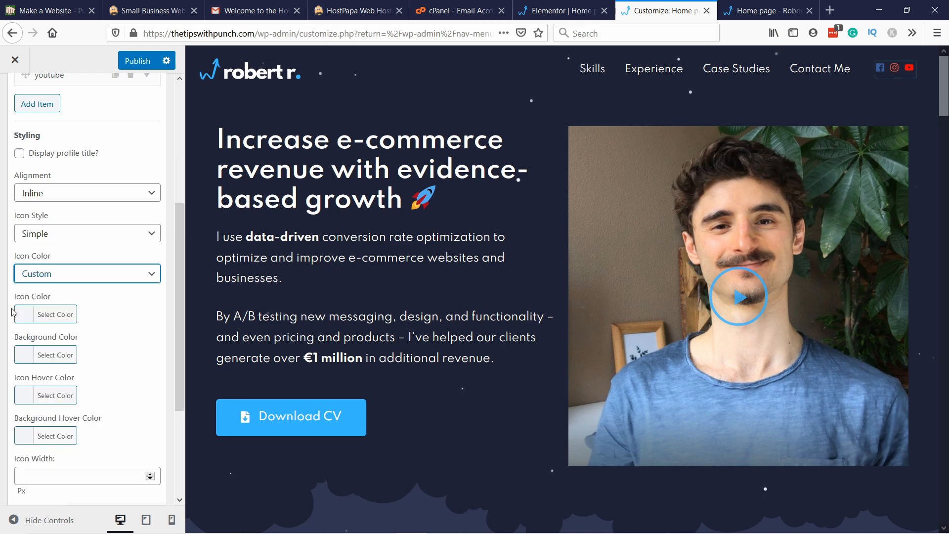
pyautogui.click(29, 319)
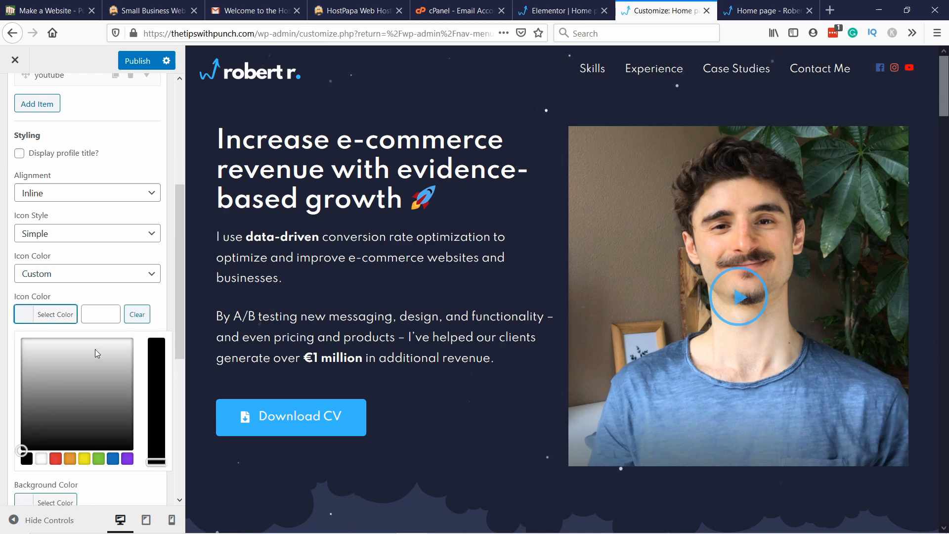
pyautogui.click(42, 459)
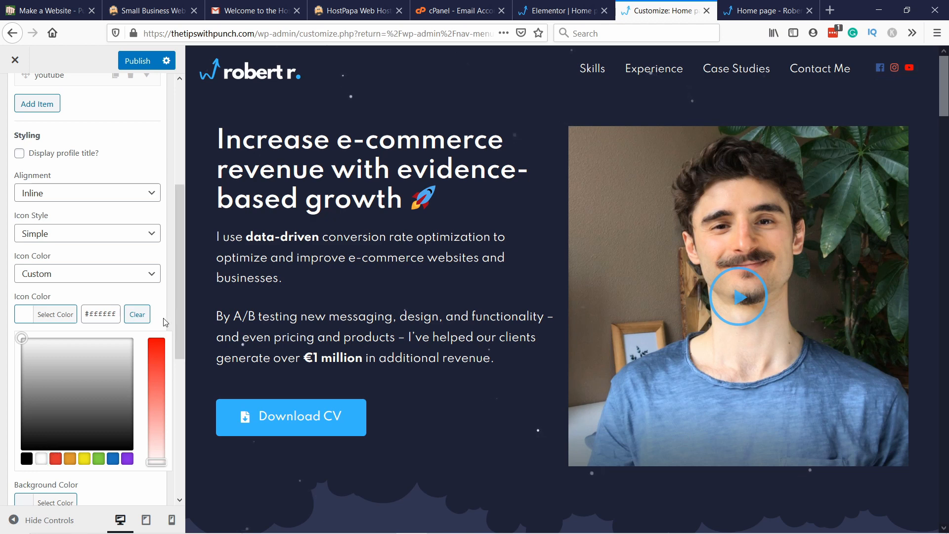
pyautogui.click(34, 314)
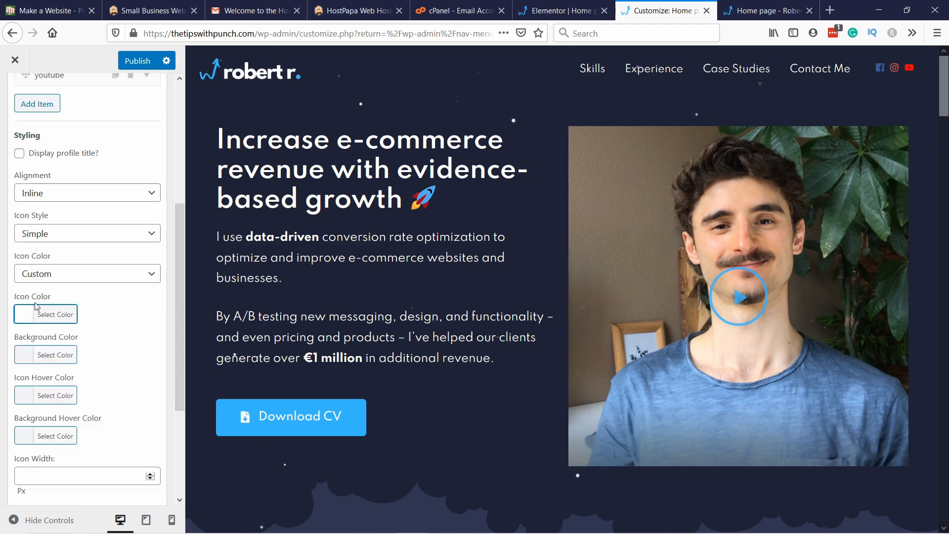
# Step: Set the social profiles' icon hover color to white (#ffffff)
pyautogui.scroll(-3, 52, 311)
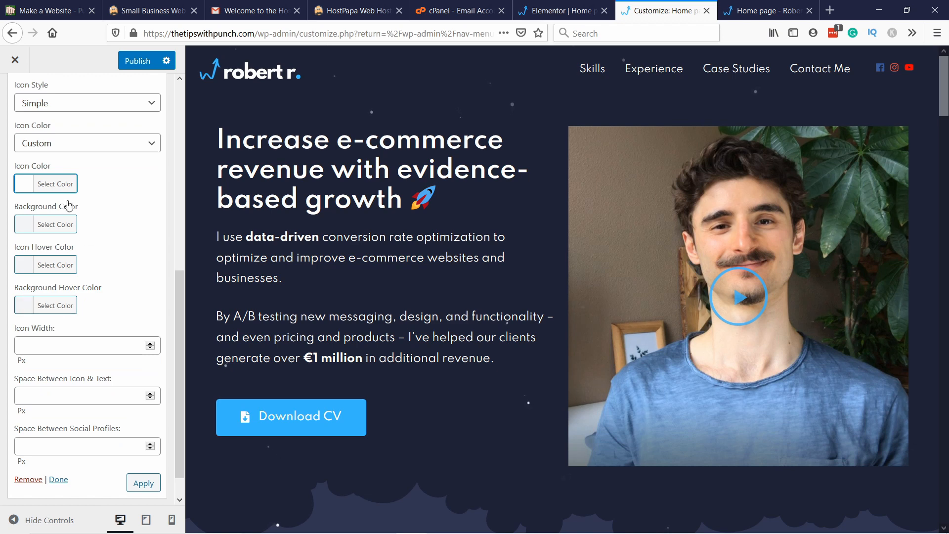
pyautogui.click(30, 265)
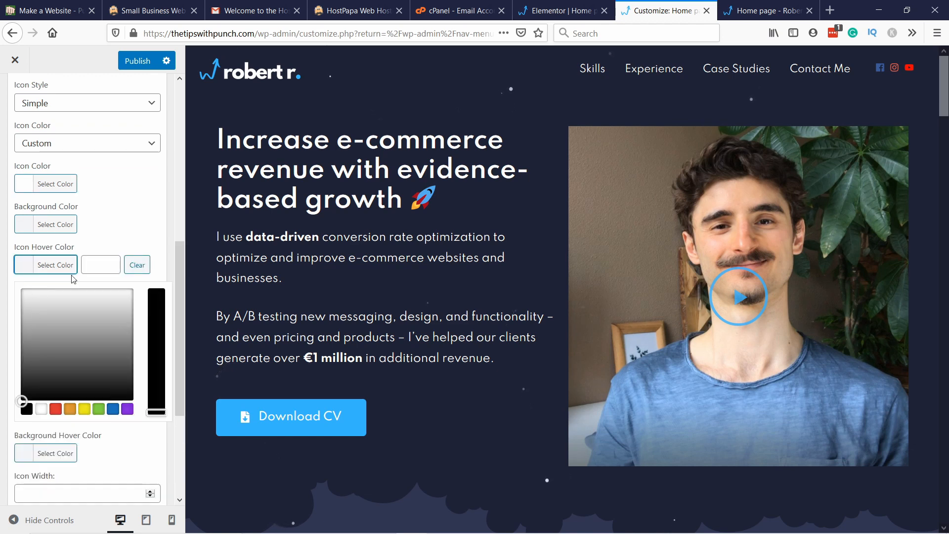
pyautogui.click(41, 409)
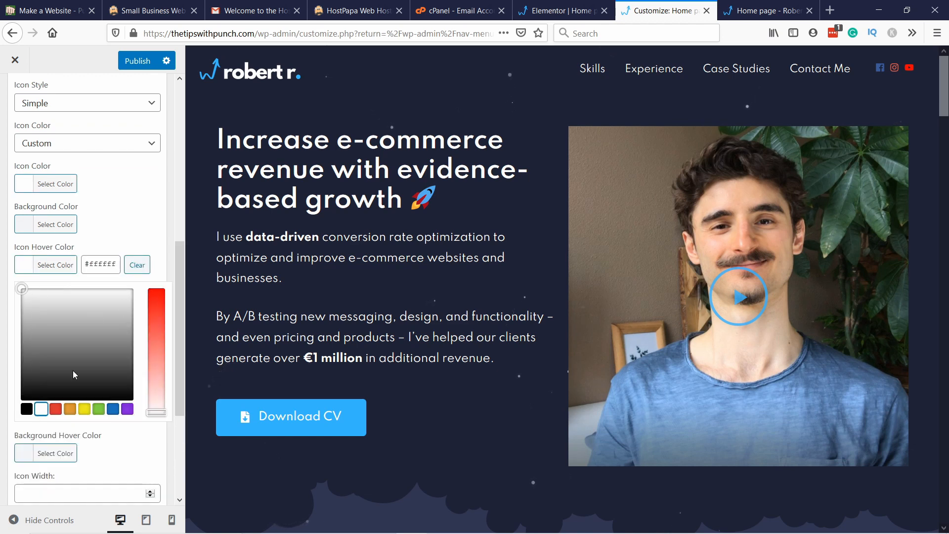
# Step: Close the hover color picker and set the social profiles' icon width to 20 px
pyautogui.click(123, 221)
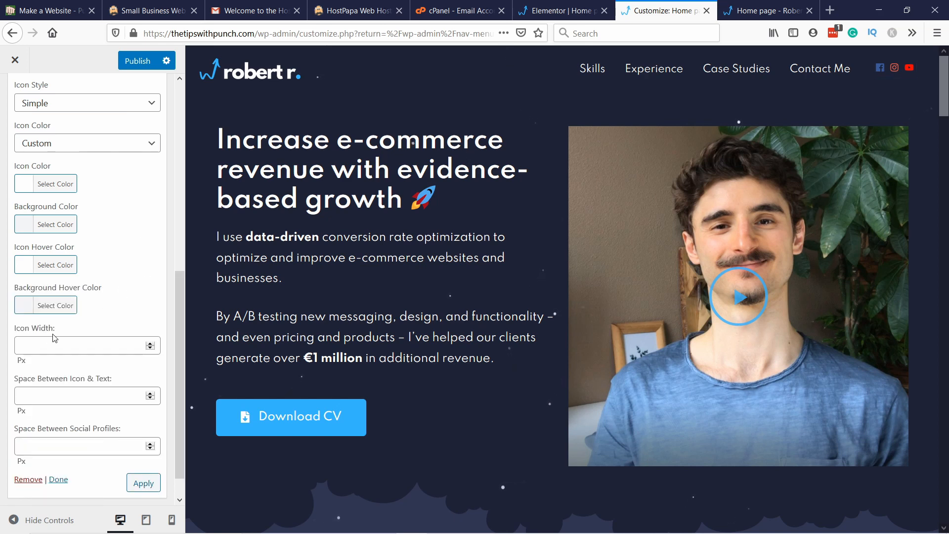
pyautogui.scroll(-1, 47, 344)
pyautogui.click(48, 310)
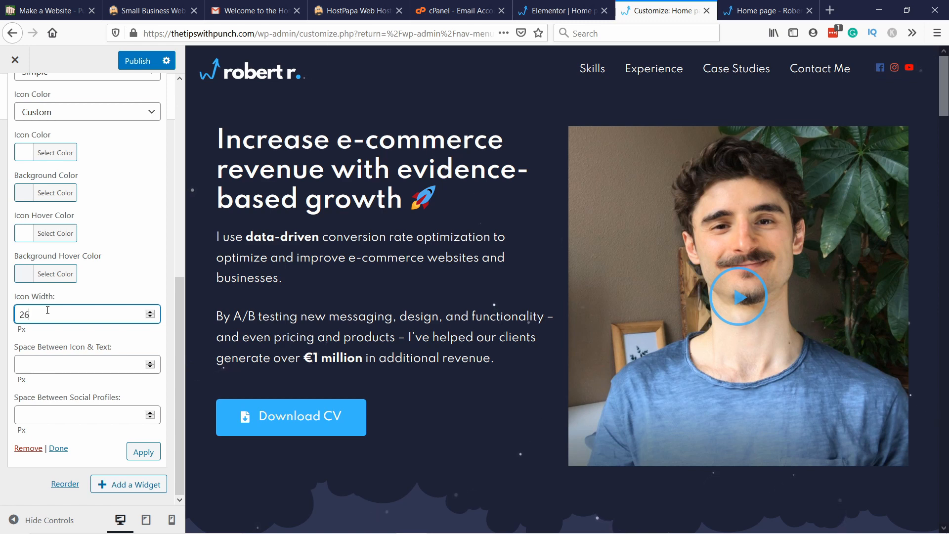
pyautogui.write('26')
pyautogui.press('Up')
pyautogui.press('Up')
pyautogui.press('Up')
pyautogui.press('Up')
pyautogui.press('Down')
pyautogui.press('Down')
# Step: Set both the icon-to-text spacing and the spacing between social profiles to 10 px, and apply the widget changes
pyautogui.click(47, 359)
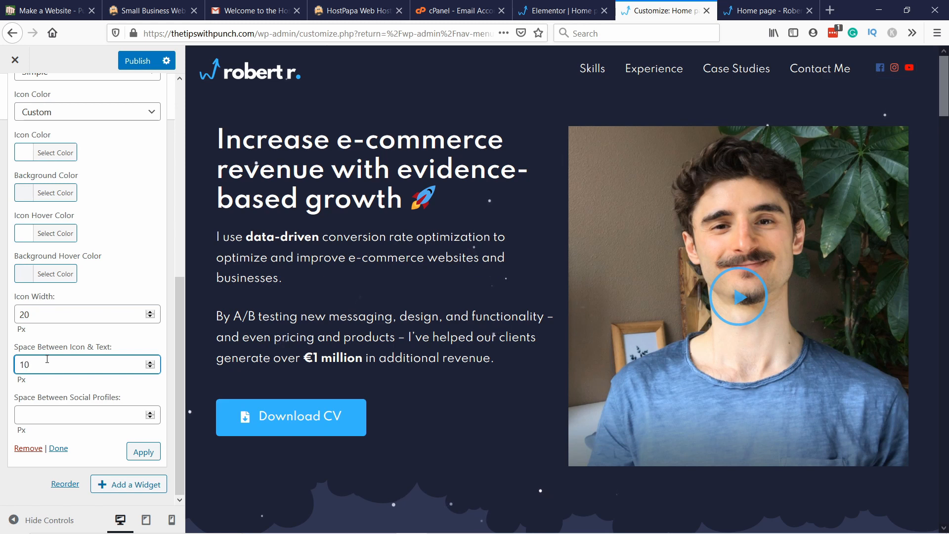
pyautogui.click(51, 417)
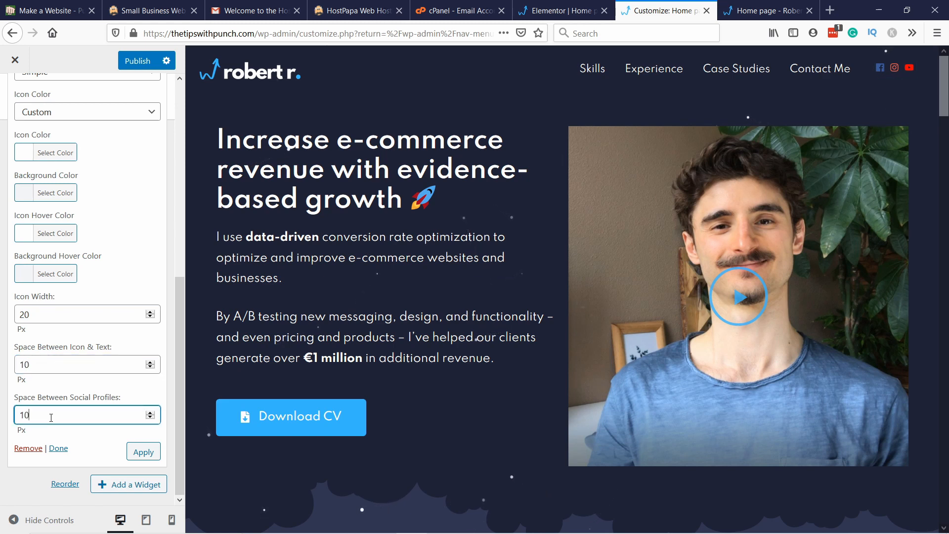
pyautogui.click(144, 453)
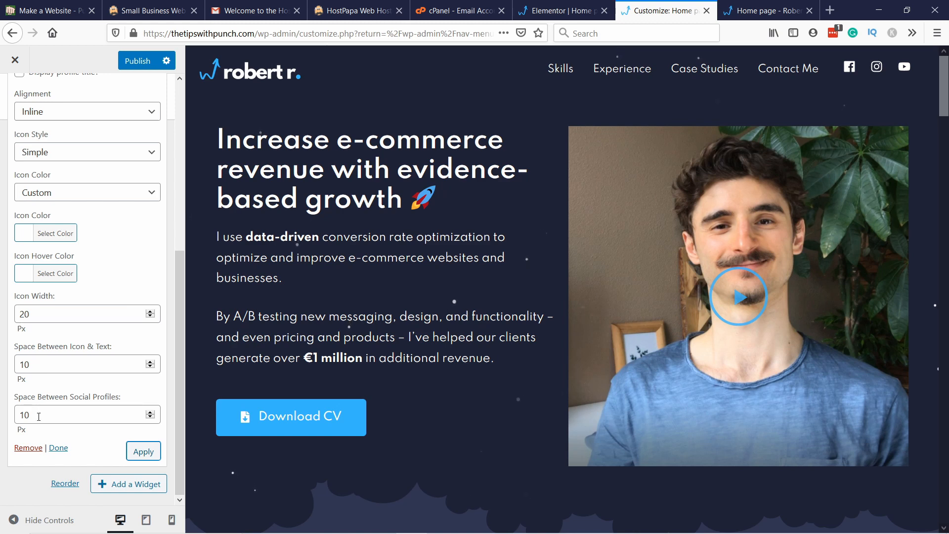
# Step: Reduce the space between social profiles to 7 px, apply the widget changes and publish them
pyautogui.moveTo(40, 415); pyautogui.dragTo(3, 417)
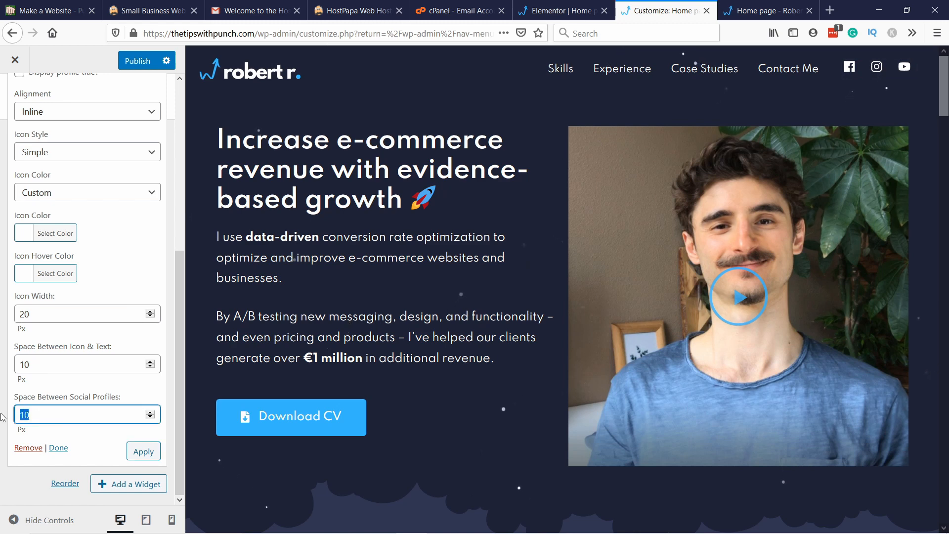
pyautogui.write('7')
pyautogui.click(142, 458)
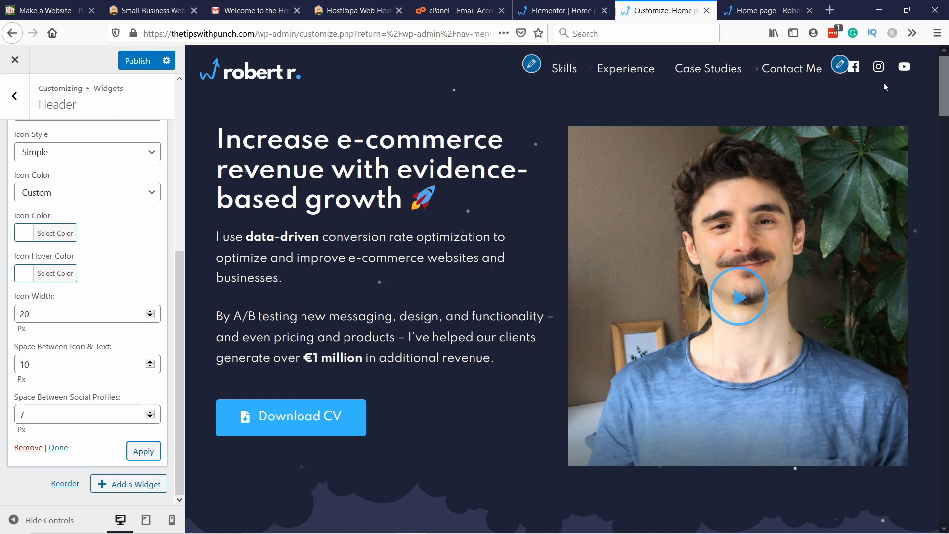
pyautogui.click(140, 61)
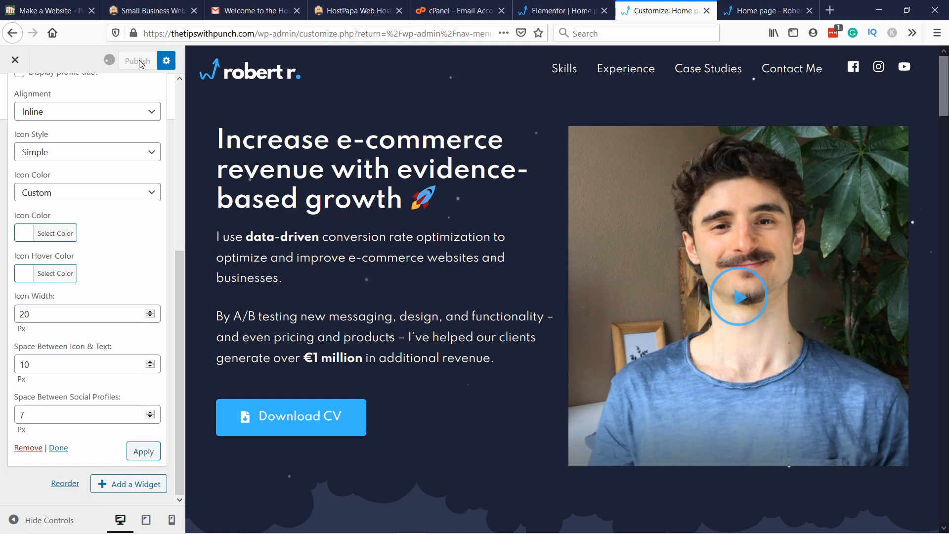
# Step: Reload the live home page and check the social icons in its header
pyautogui.click(762, 11)
pyautogui.click(292, 34)
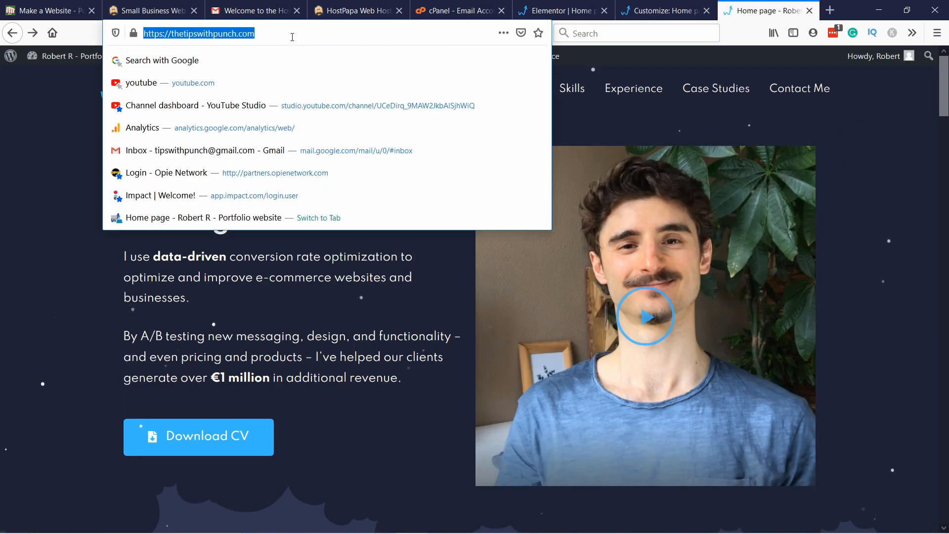
pyautogui.press('Return')
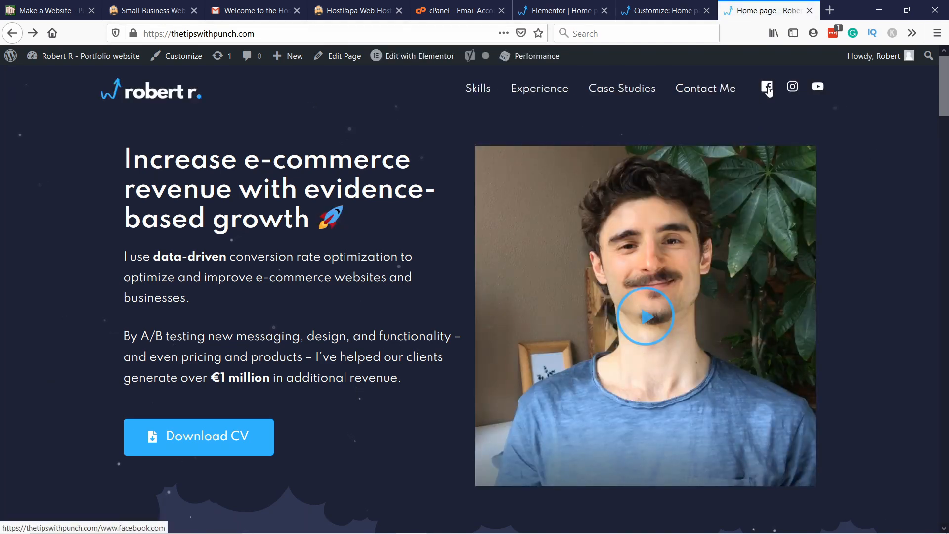
pyautogui.scroll(-10, 280, 191)
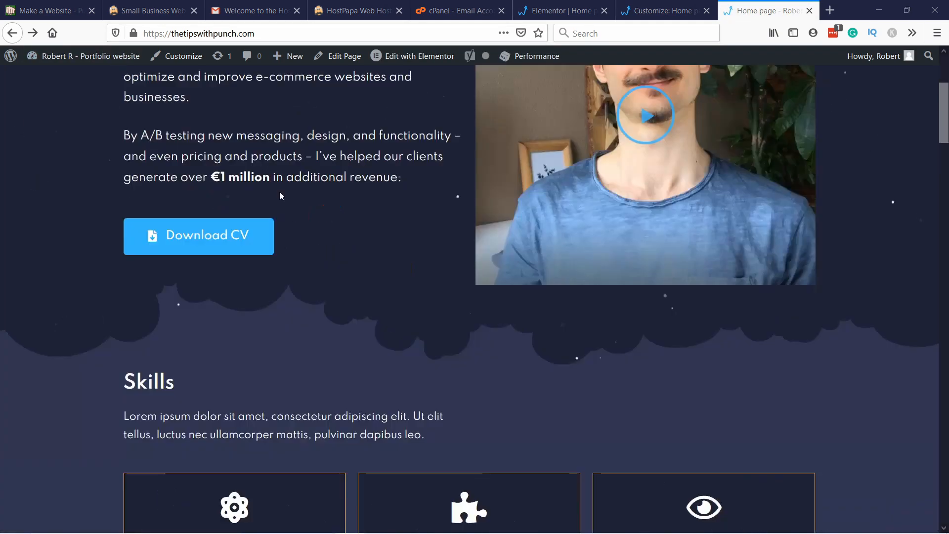
pyautogui.scroll(10, 267, 159)
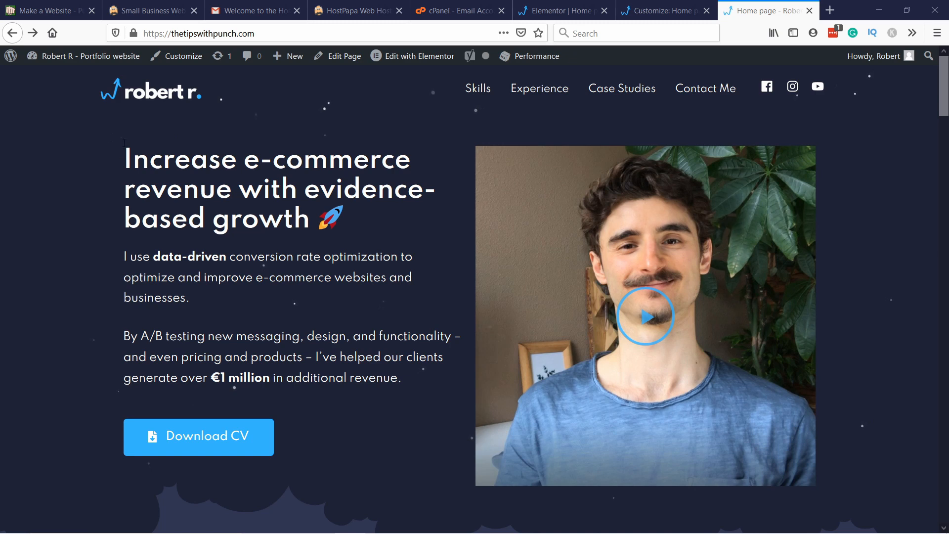
# Step: Inspect the live home page in responsive design mode at the iPhone 6/7/8 size and reload it
pyautogui.rightClick(101, 134)
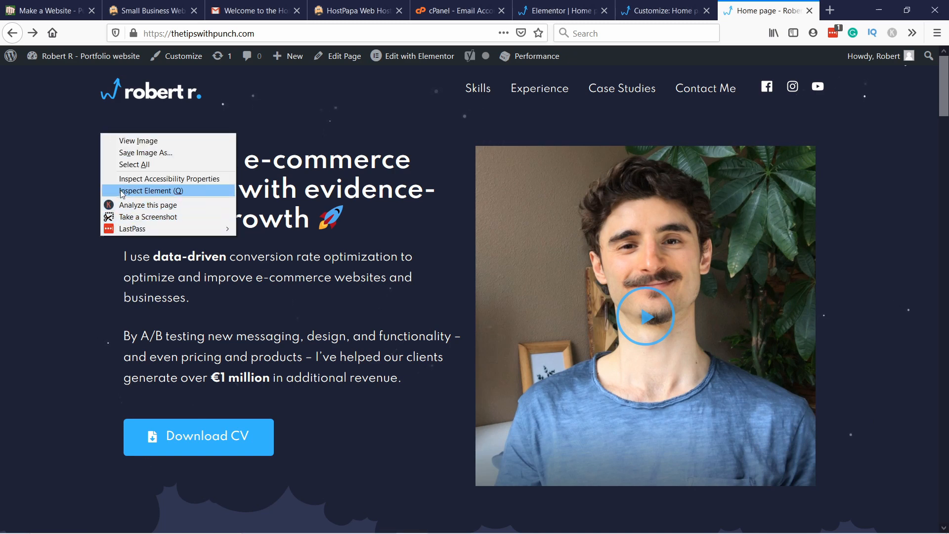
pyautogui.click(148, 191)
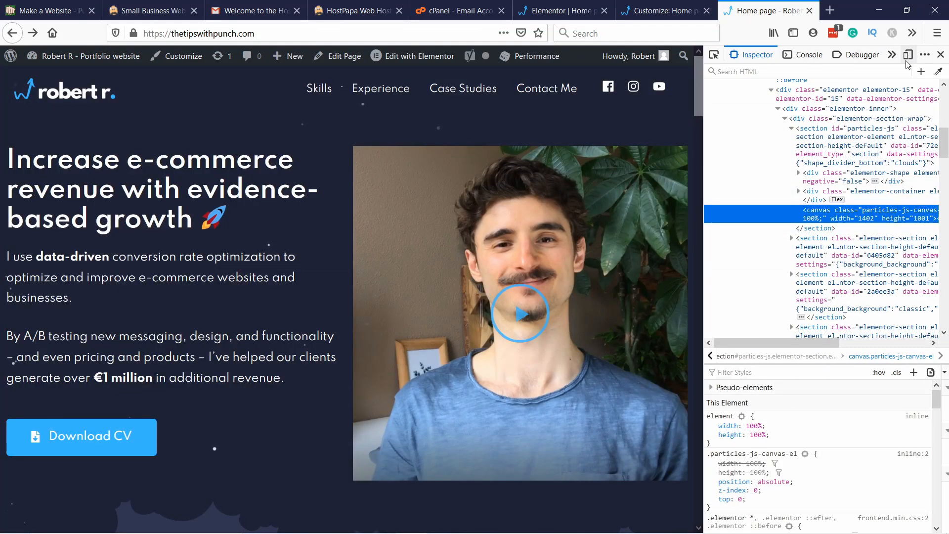
pyautogui.click(908, 55)
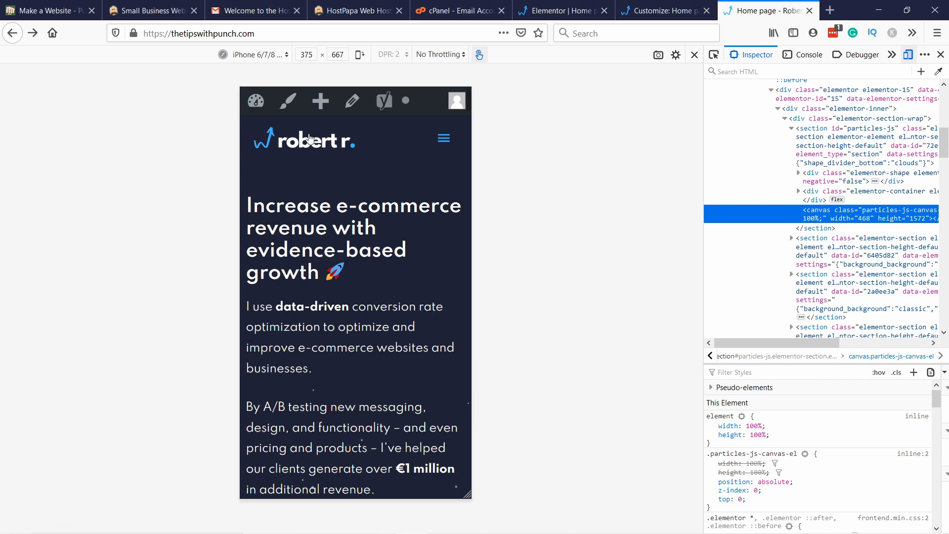
pyautogui.click(258, 38)
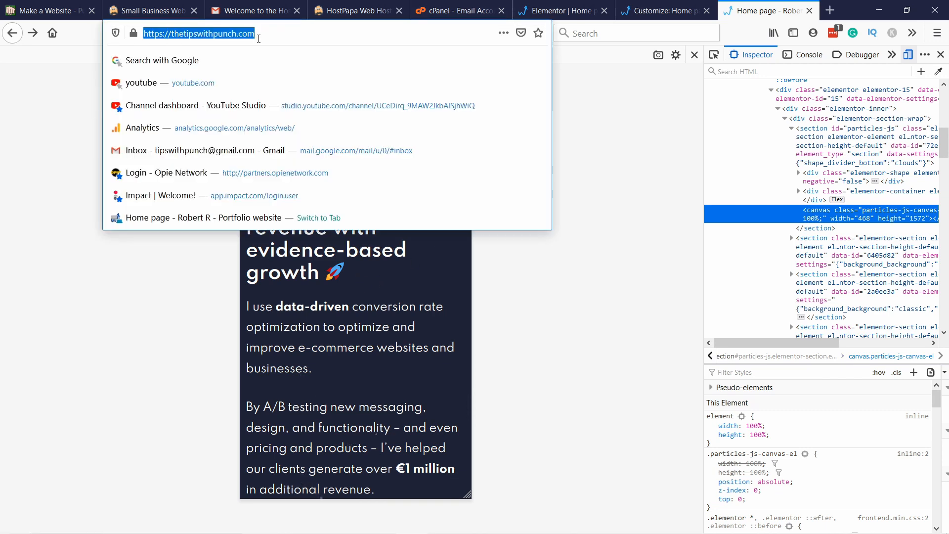
pyautogui.press('Return')
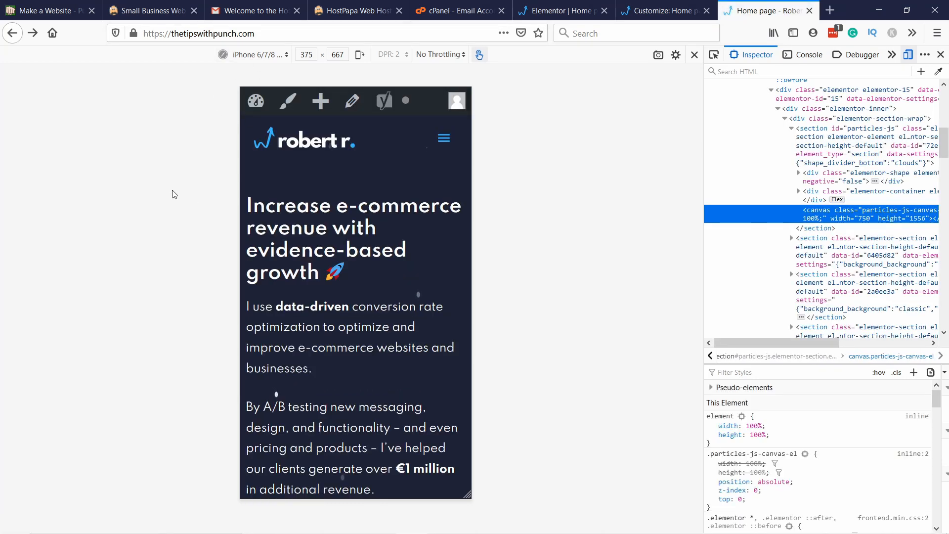
# Step: Examine the mobile layout of the hero, Skills, and Education and Experience sections, including the skill progress bars
pyautogui.scroll(-5, 329, 150)
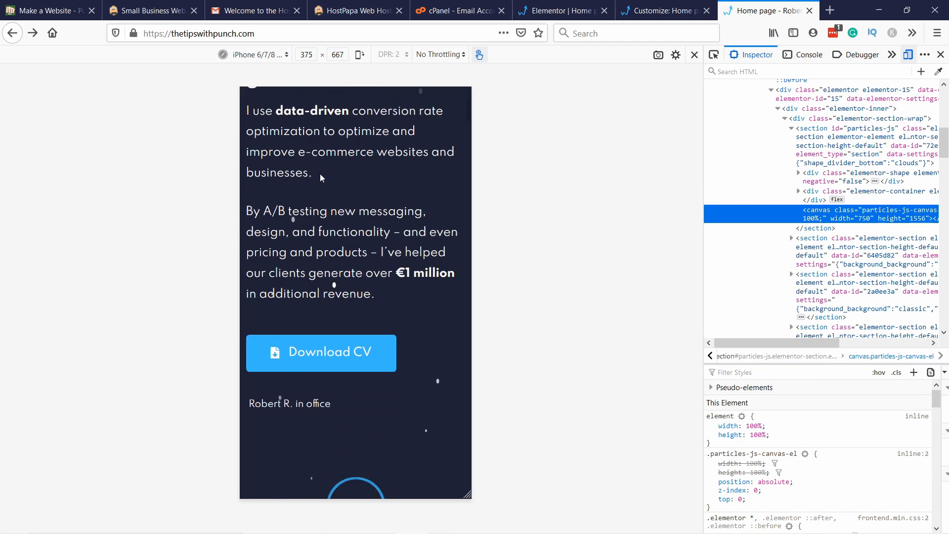
pyautogui.scroll(-10, 329, 150)
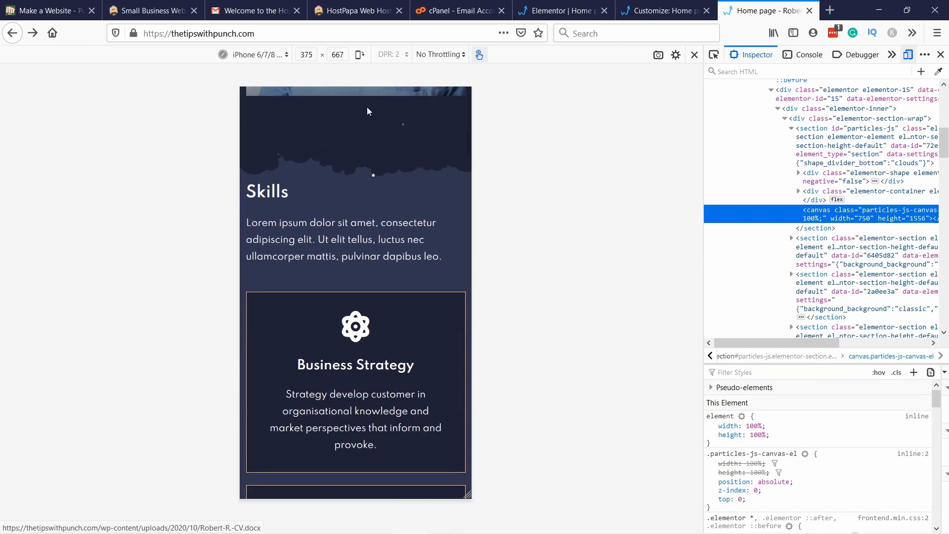
pyautogui.scroll(-19, 375, 94)
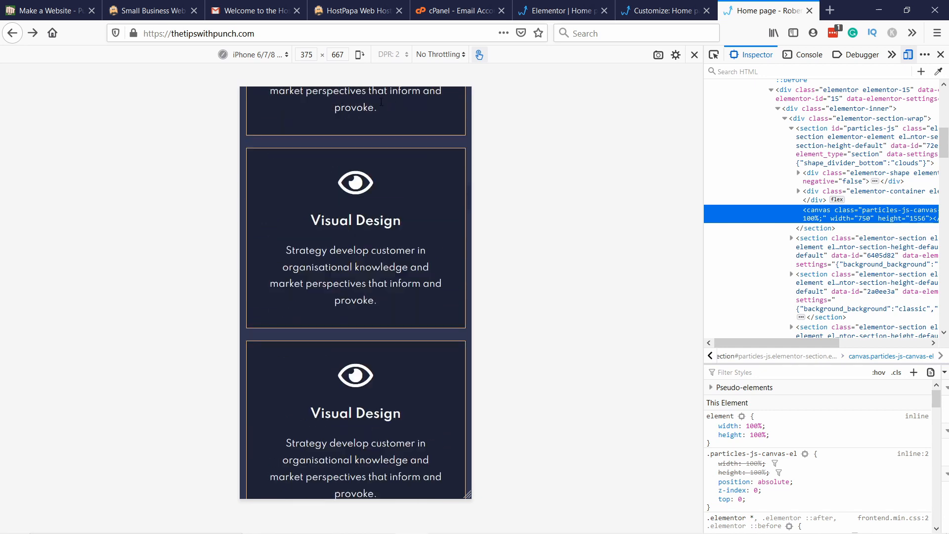
pyautogui.scroll(-20, 385, 118)
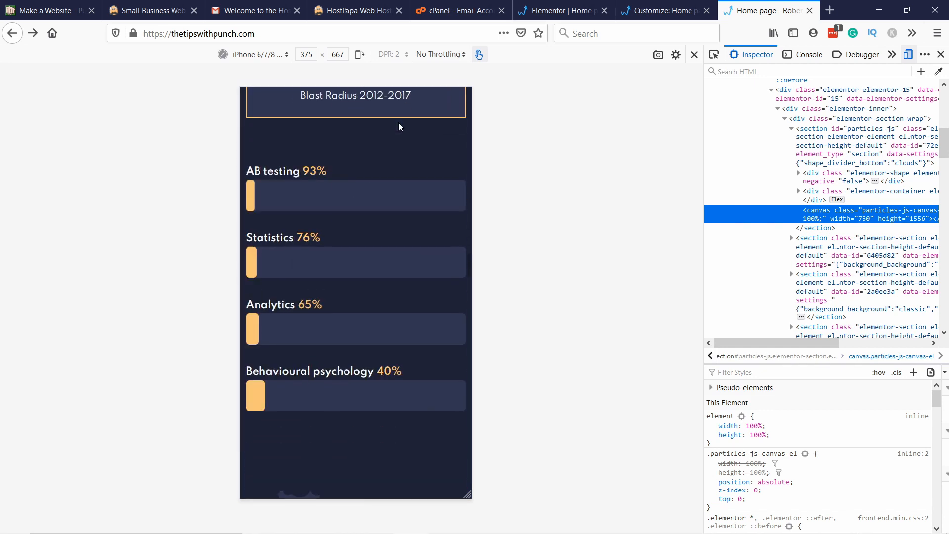
pyautogui.scroll(5, 406, 137)
pyautogui.scroll(5, 423, 138)
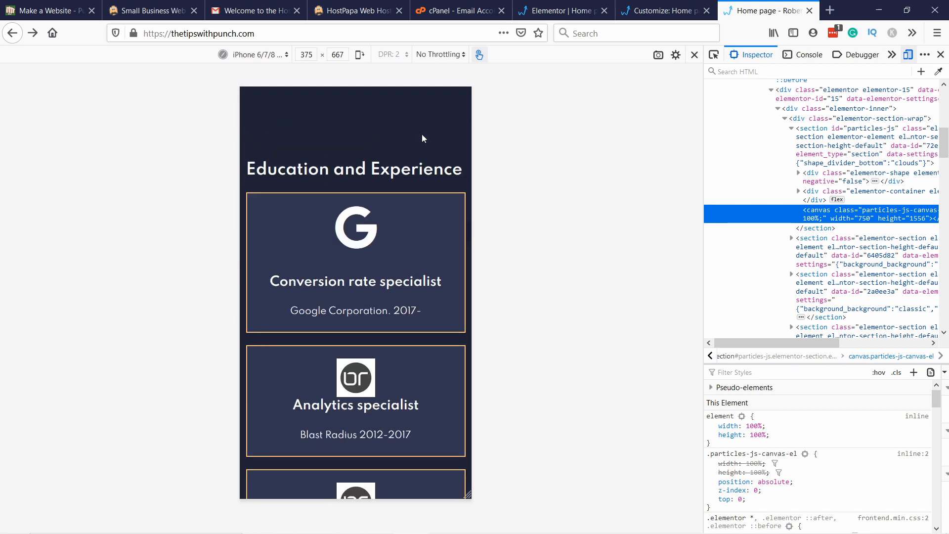
pyautogui.scroll(-13, 420, 134)
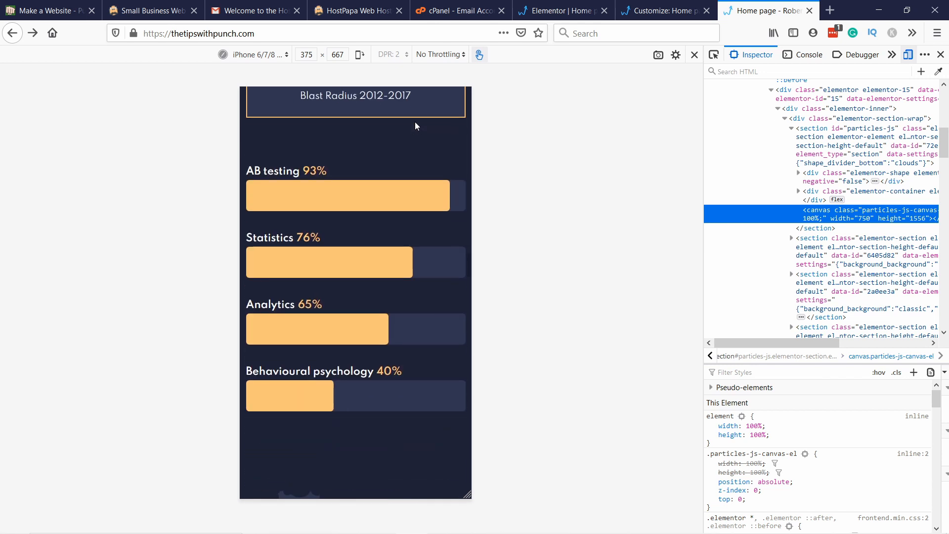
pyautogui.scroll(1, 416, 128)
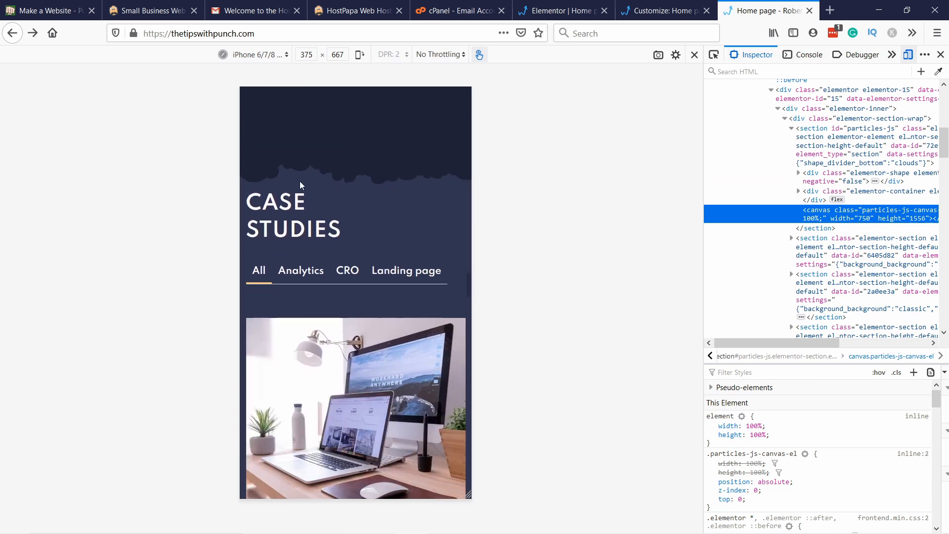
# Step: Try the case study category filter on mobile and review the case study cards and the sections down to the footer
pyautogui.click(290, 273)
pyautogui.scroll(-4, 357, 213)
pyautogui.click(257, 330)
pyautogui.scroll(-10, 354, 198)
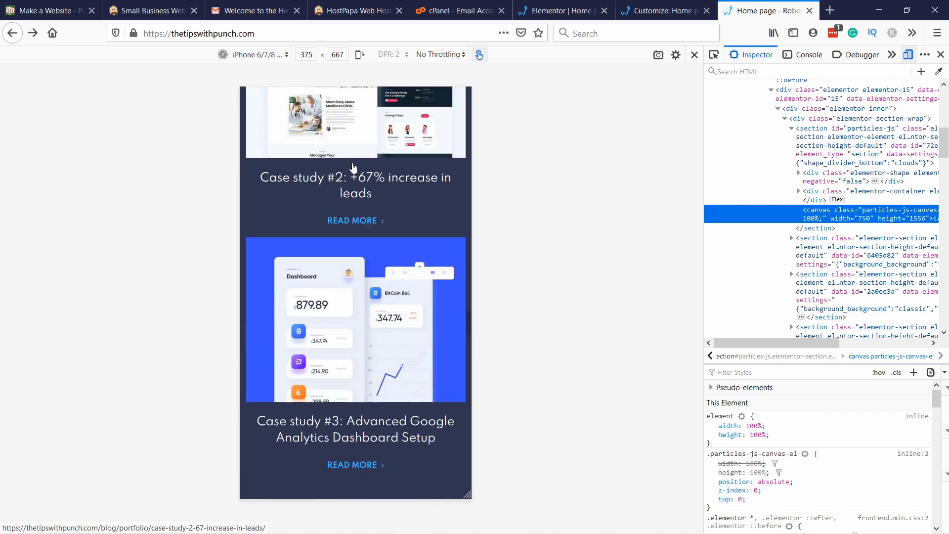
pyautogui.scroll(-6, 354, 168)
pyautogui.scroll(-4, 297, 182)
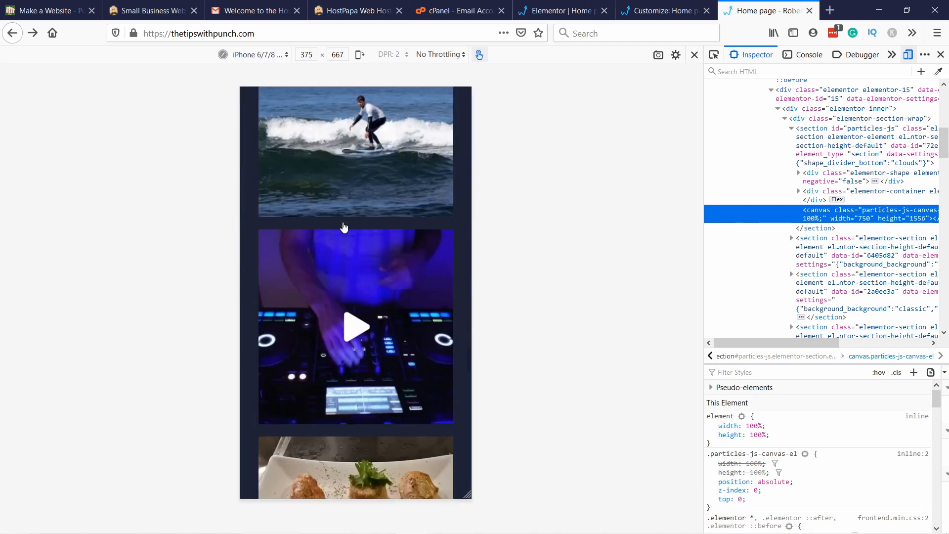
pyautogui.scroll(-20, 345, 227)
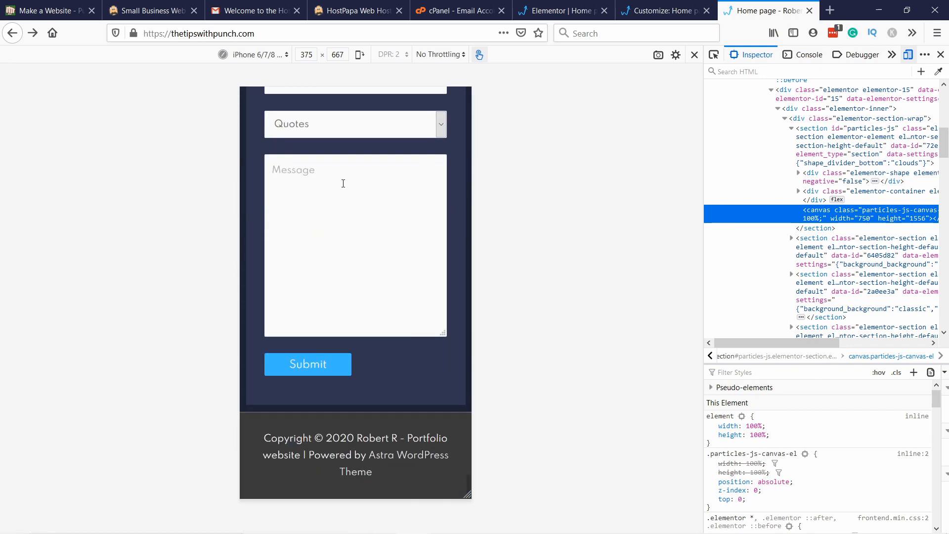
# Step: Examine the mobile layout of the Instagram feed and the Get in touch contact form
pyautogui.scroll(20, 350, 188)
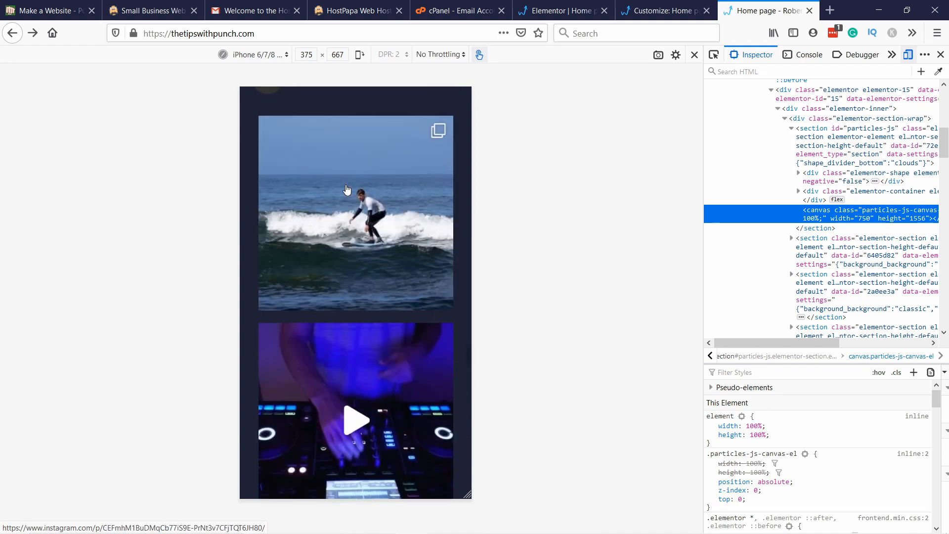
pyautogui.scroll(-14, 332, 213)
pyautogui.scroll(-10, 333, 214)
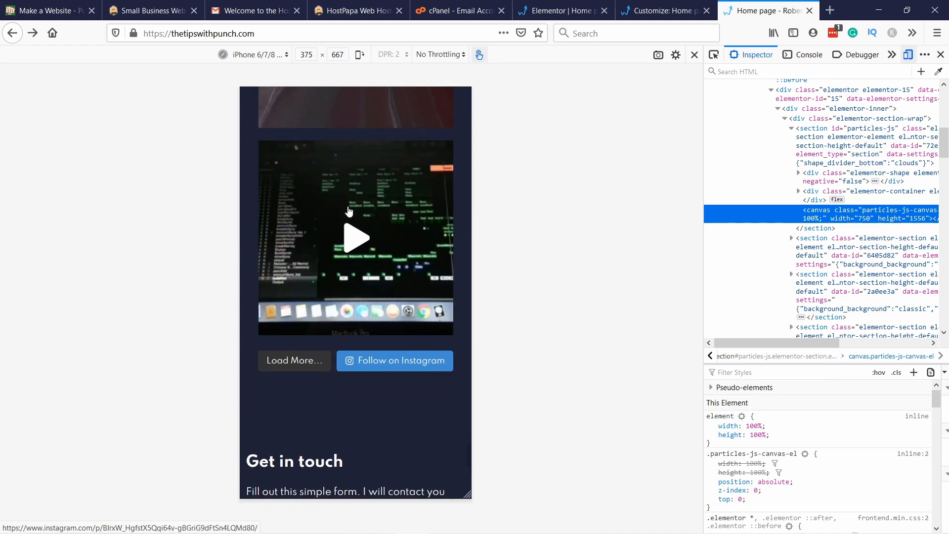
pyautogui.scroll(-9, 314, 148)
pyautogui.scroll(-6, 311, 261)
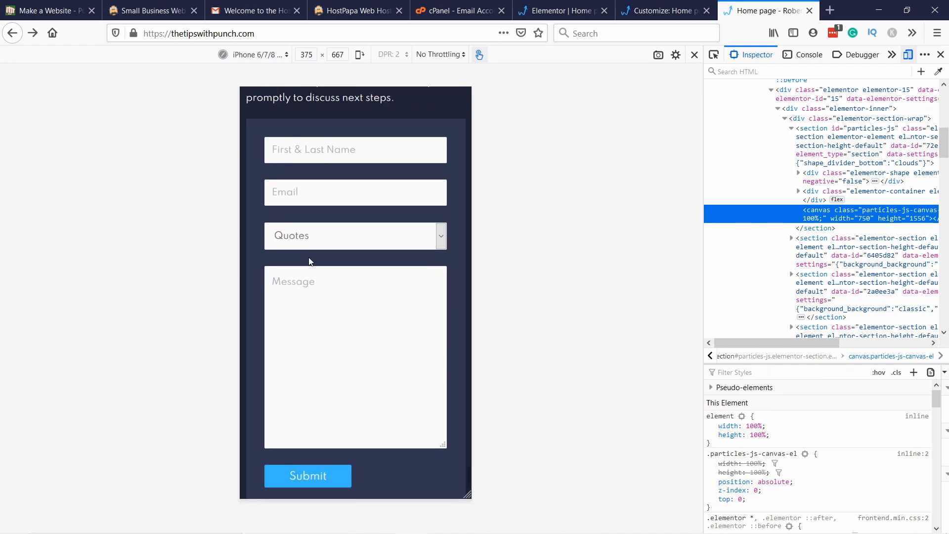
pyautogui.scroll(-3, 301, 259)
# Step: Return to the start of the mobile page, expand its navigation menu to check it, and switch back to the Customizer
pyautogui.scroll(20, 365, 345)
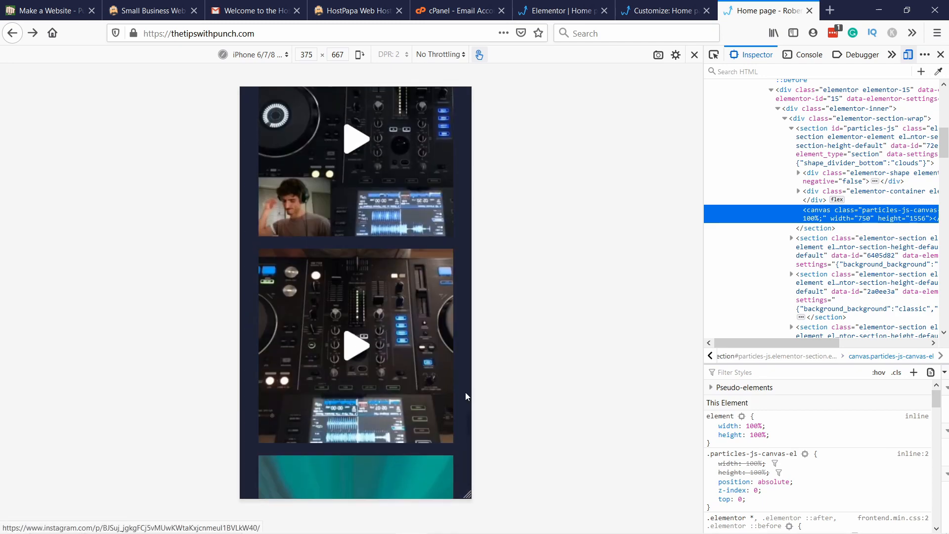
pyautogui.scroll(20, 337, 176)
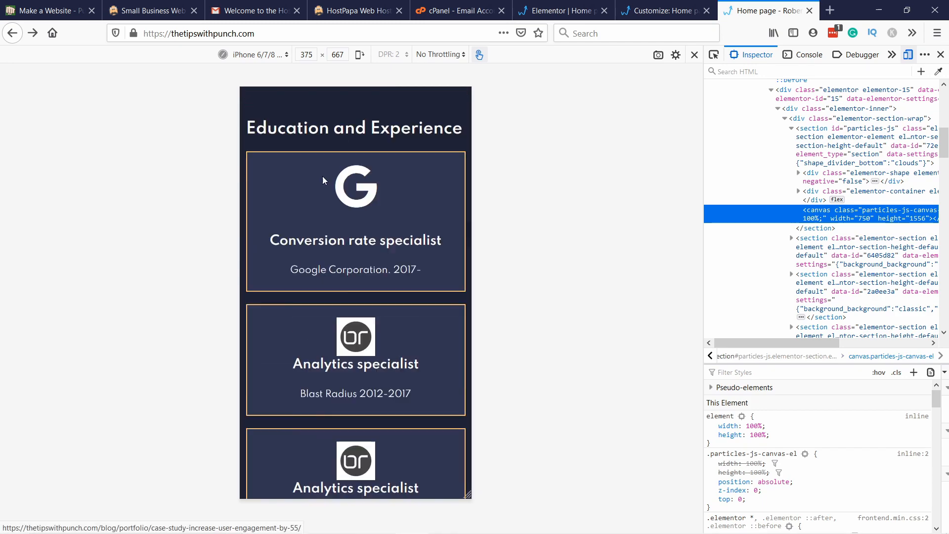
pyautogui.scroll(10, 322, 183)
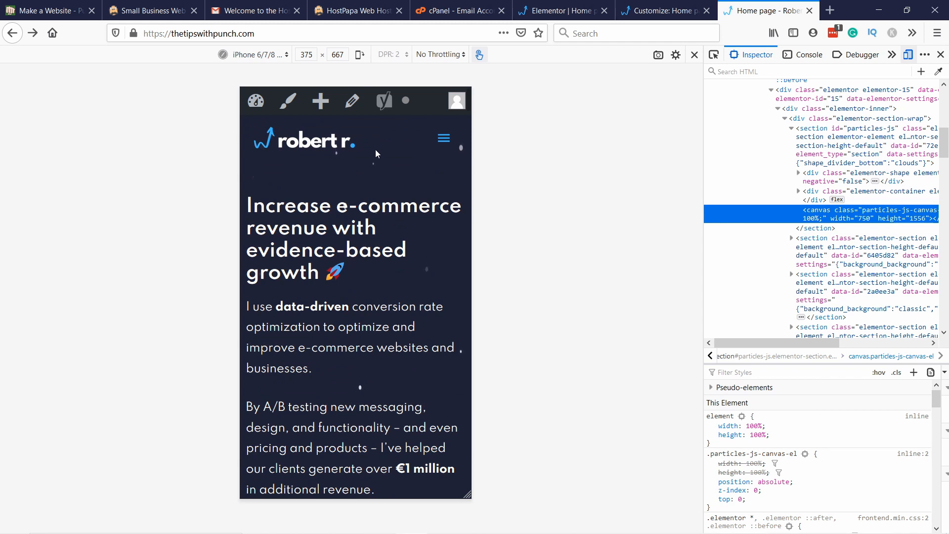
pyautogui.click(439, 145)
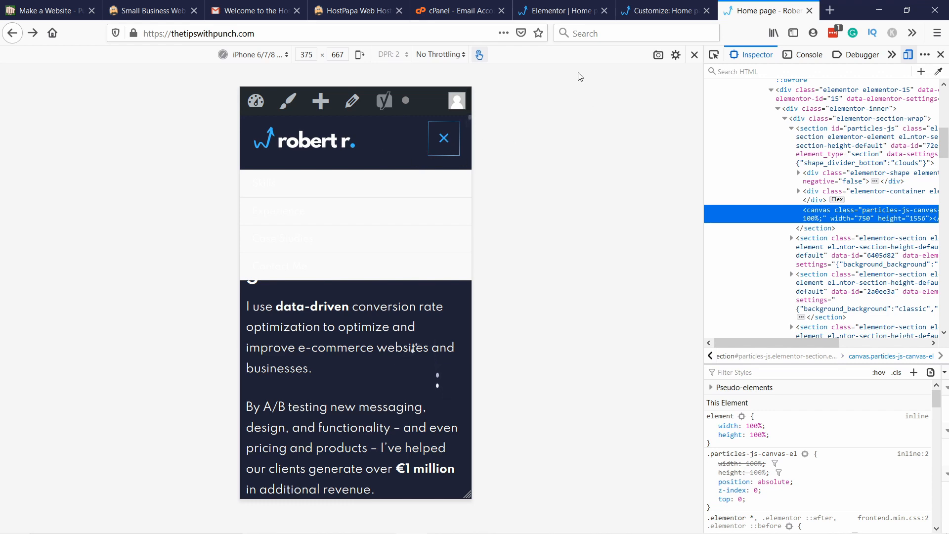
pyautogui.click(637, 14)
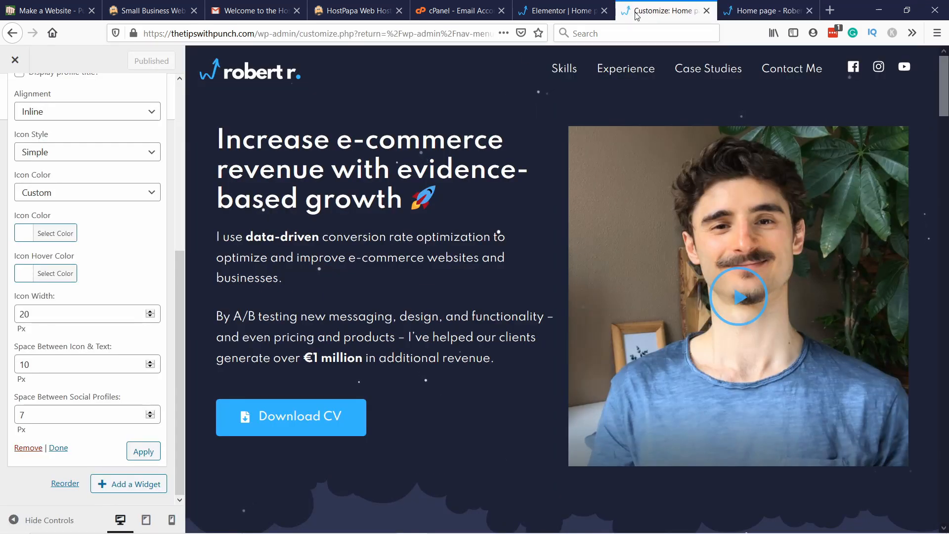
# Step: Open the theme's Transparent Header settings in the header options and switch the preview to the mobile layout
pyautogui.scroll(6, 140, 193)
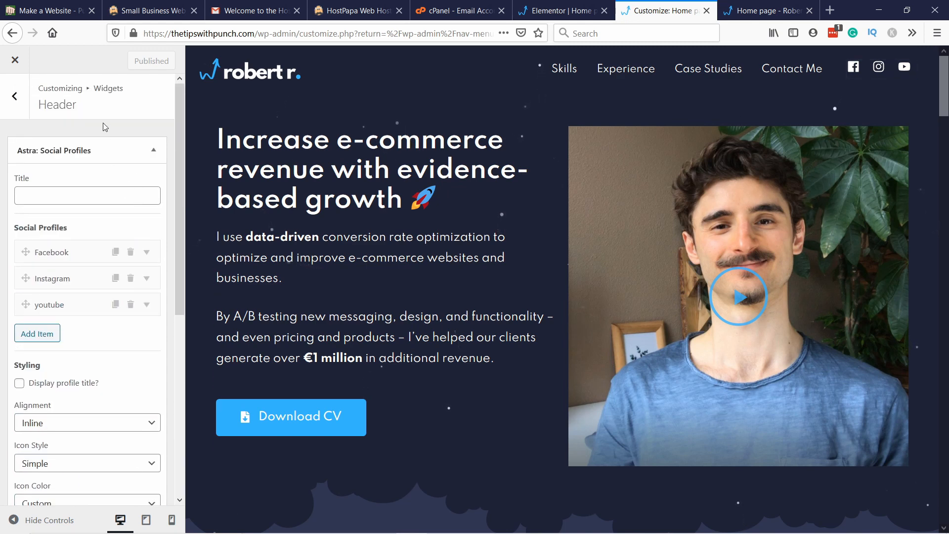
pyautogui.scroll(-6, 109, 123)
pyautogui.scroll(4, 96, 87)
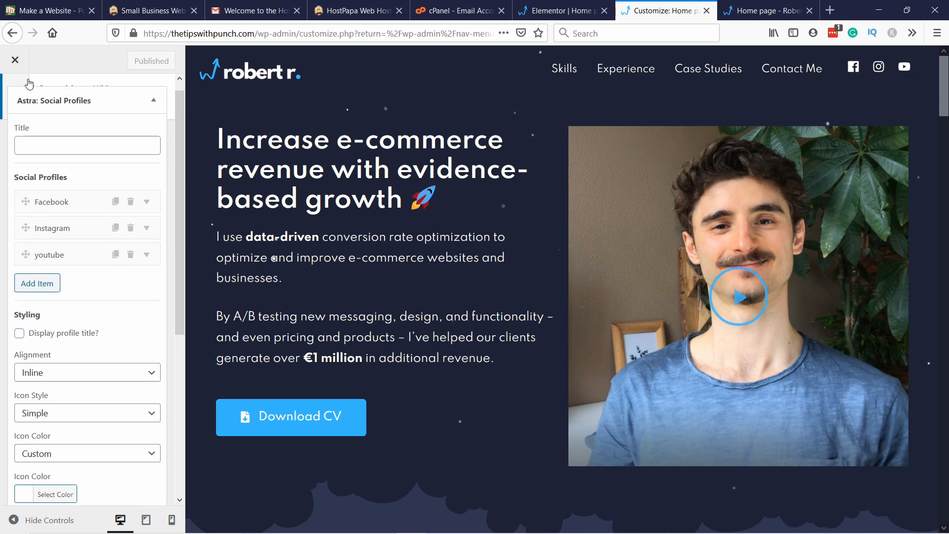
pyautogui.click(15, 106)
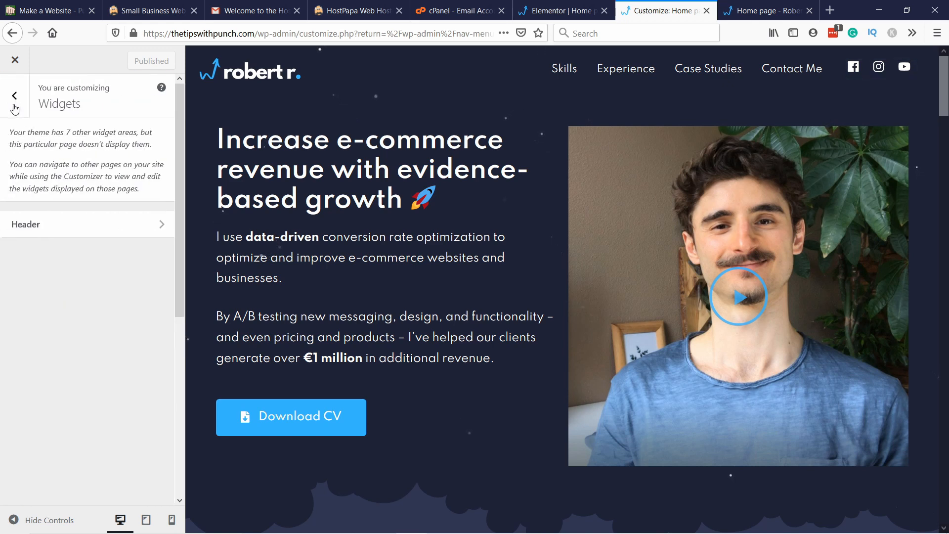
pyautogui.click(16, 98)
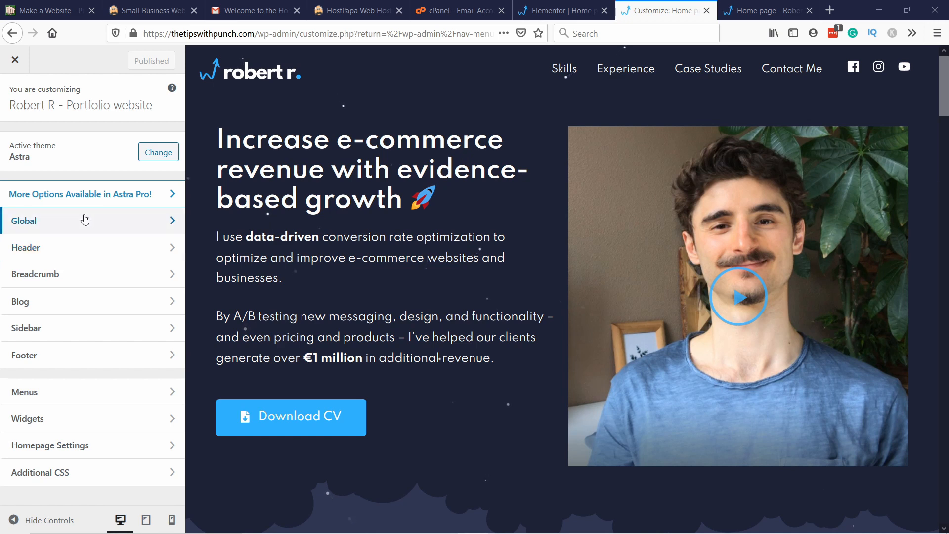
pyautogui.click(57, 248)
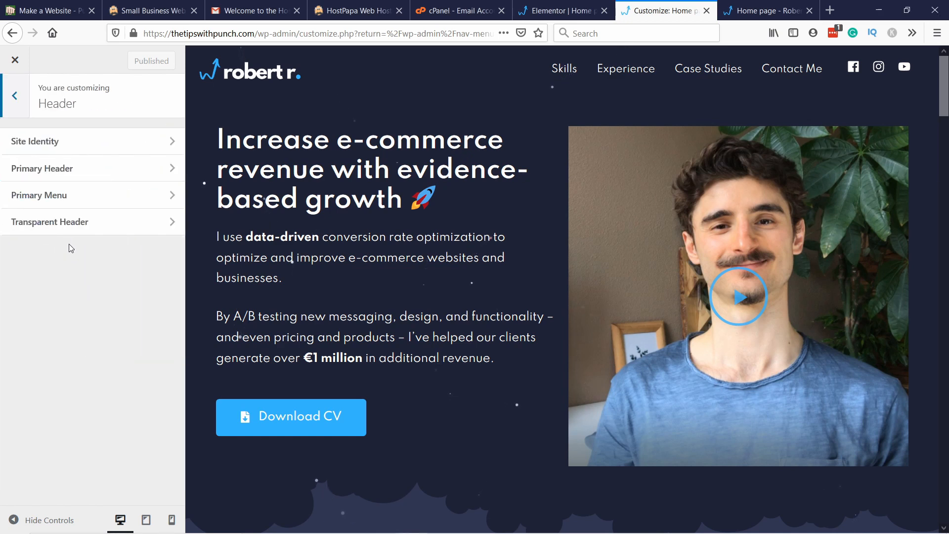
pyautogui.click(59, 223)
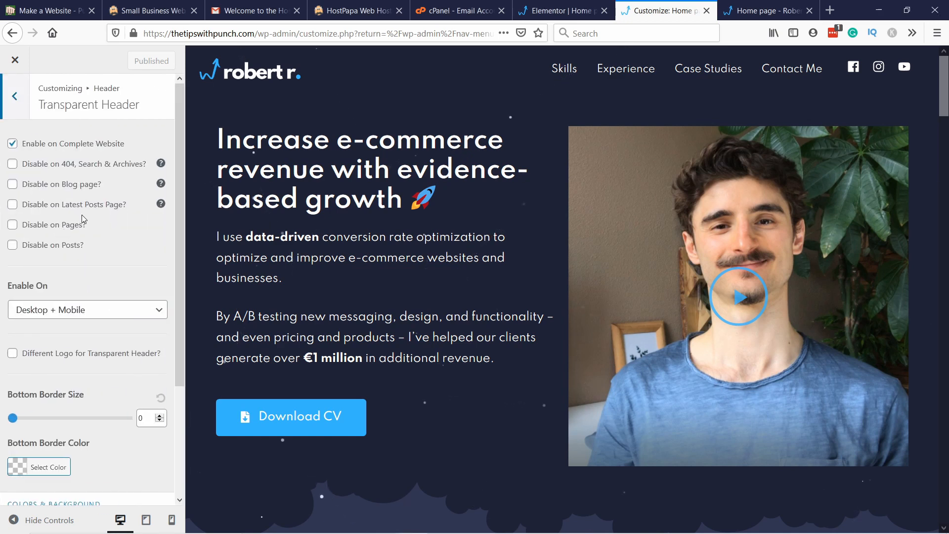
pyautogui.scroll(-3, 83, 219)
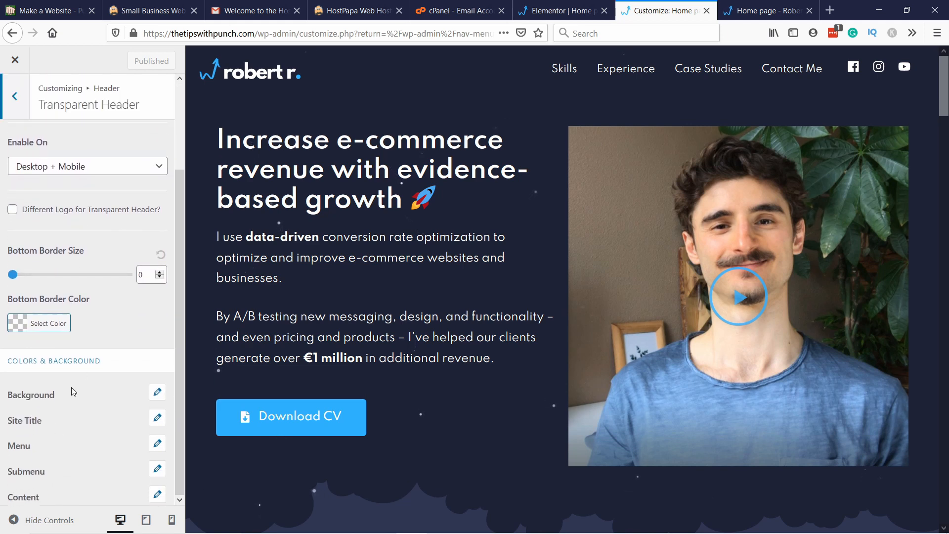
pyautogui.click(155, 393)
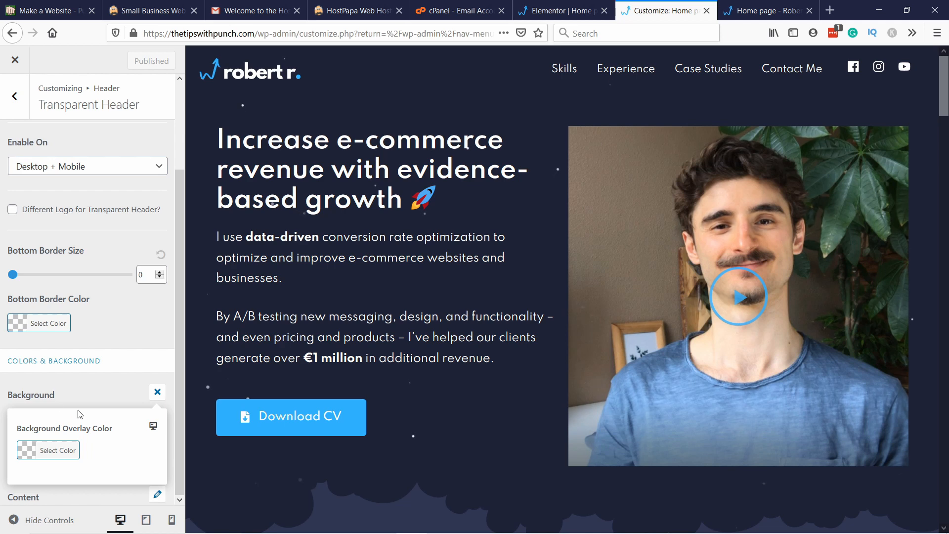
pyautogui.click(156, 393)
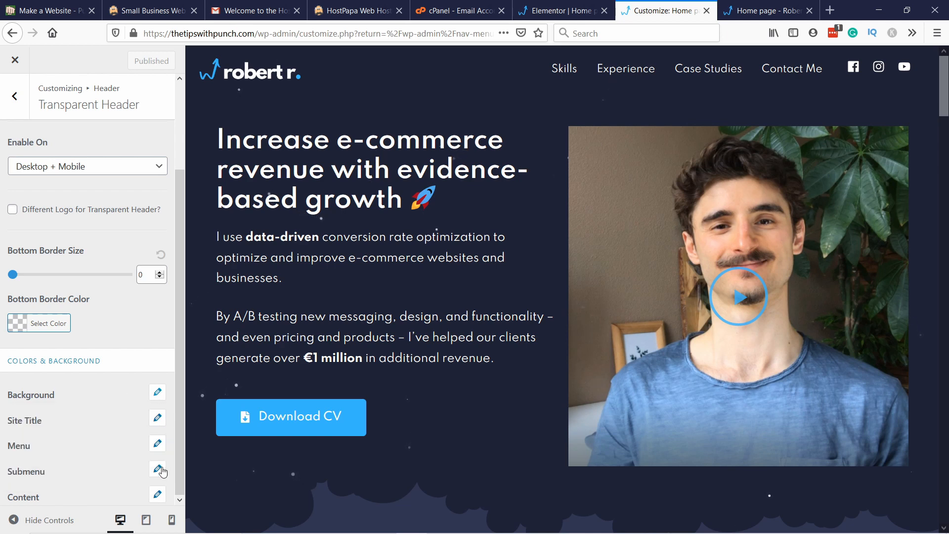
pyautogui.click(172, 525)
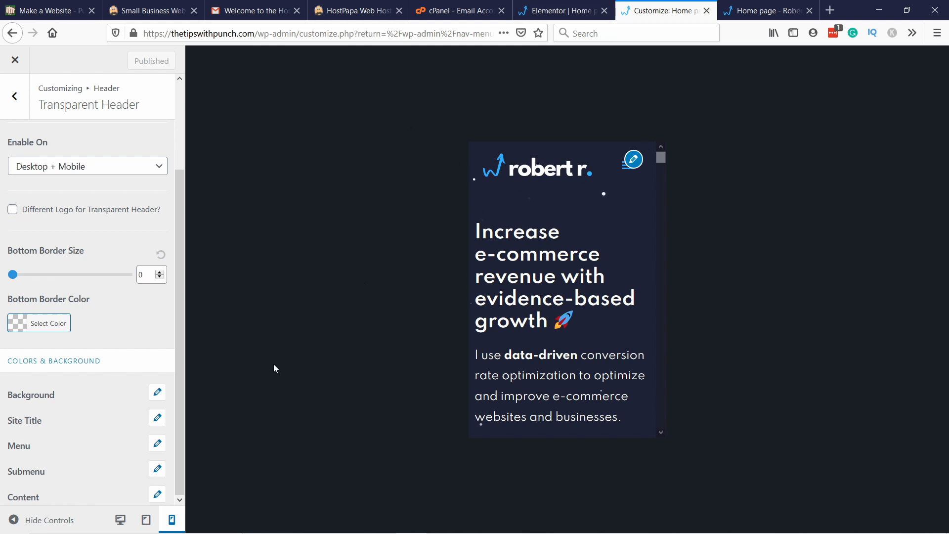
# Step: Try #313552 as the transparent header's background overlay color on mobile, and clear it again
pyautogui.click(157, 393)
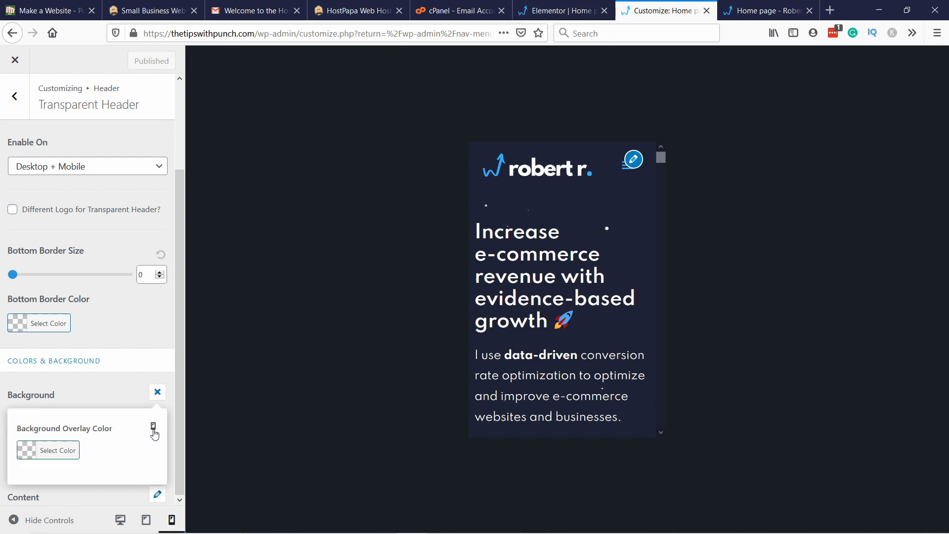
pyautogui.click(27, 451)
pyautogui.scroll(-3, 134, 297)
pyautogui.click(124, 326)
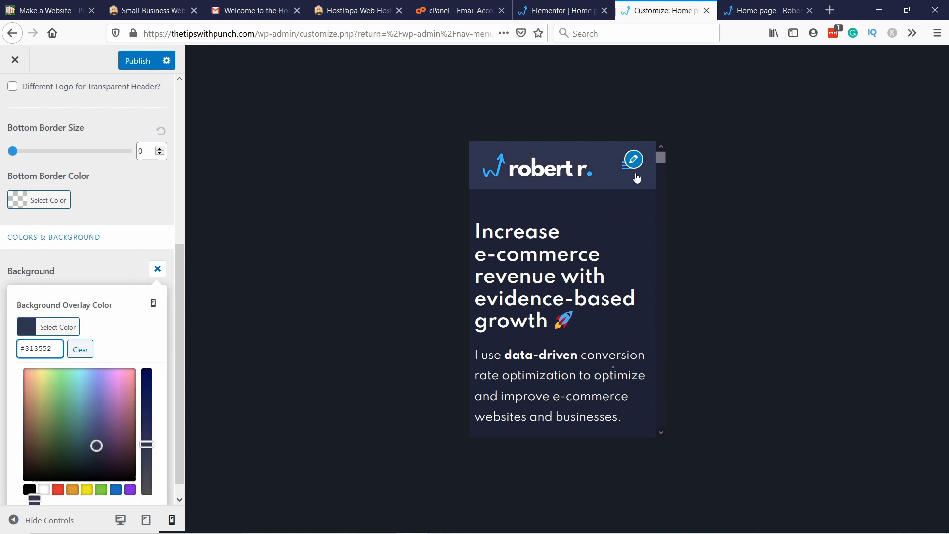
pyautogui.click(81, 350)
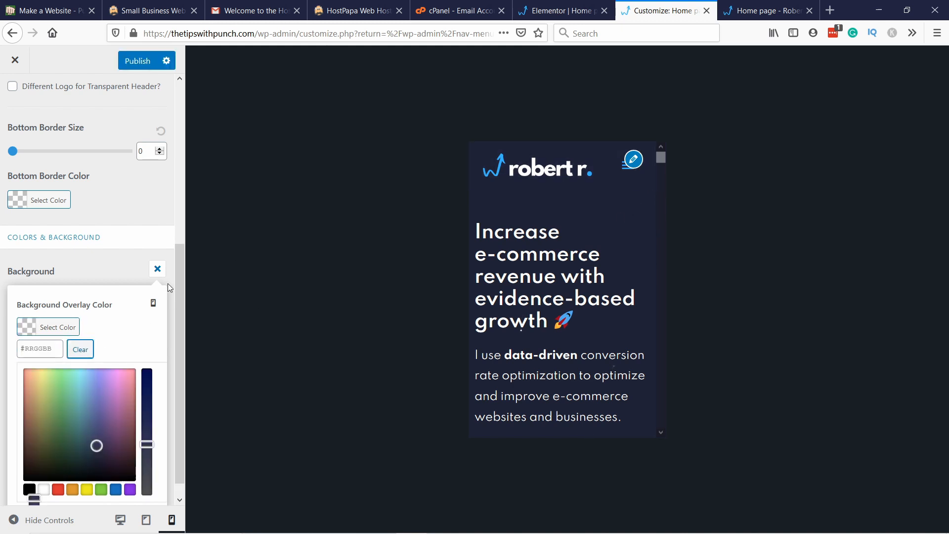
pyautogui.click(157, 269)
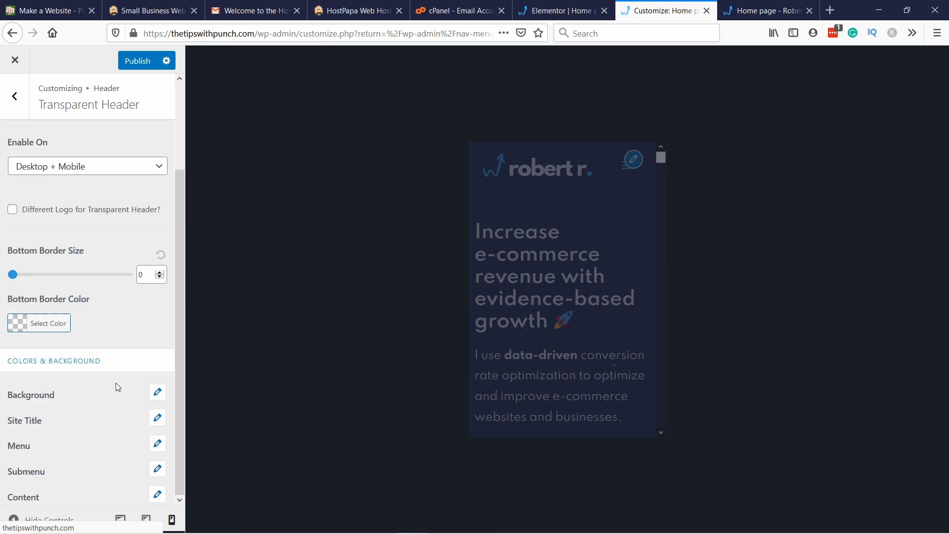
# Step: Set the transparent header menu's normal background color on mobile to #313552
pyautogui.click(158, 445)
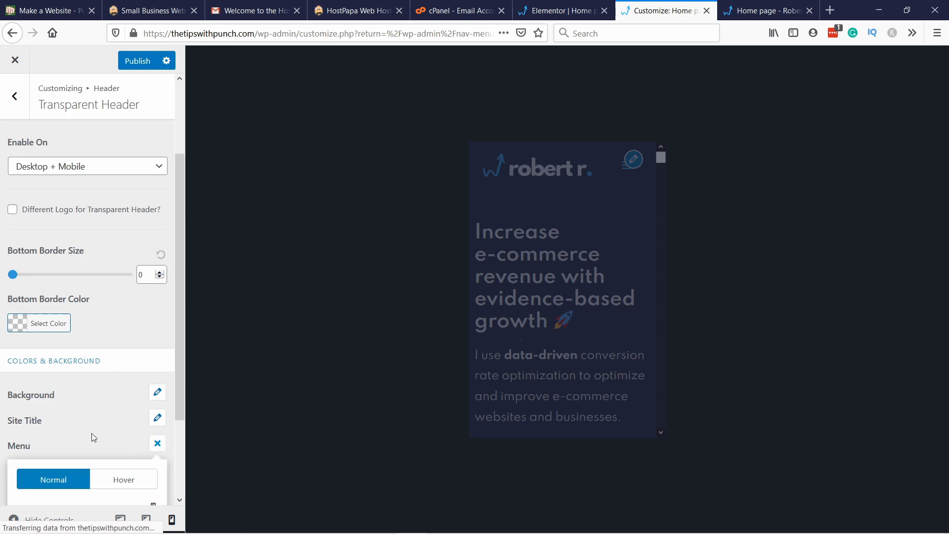
pyautogui.scroll(-3, 92, 435)
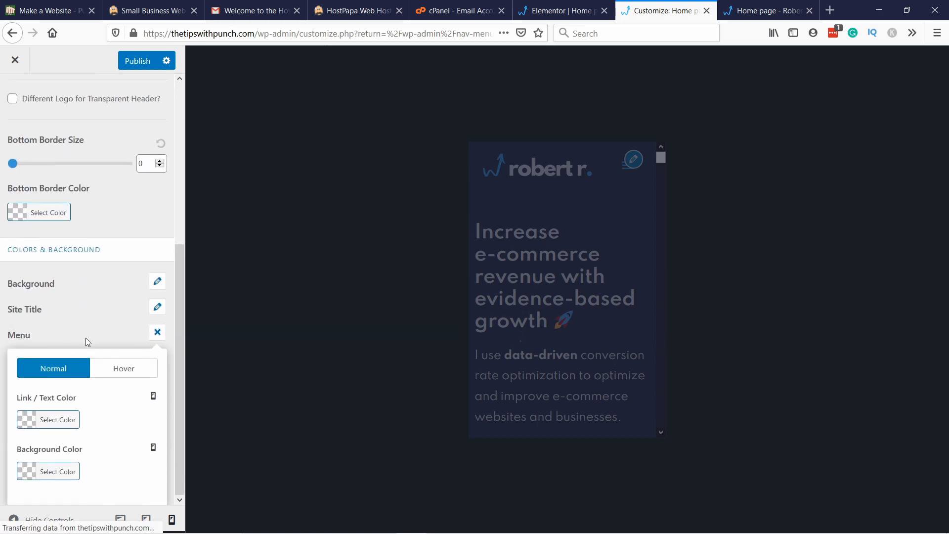
pyautogui.click(35, 470)
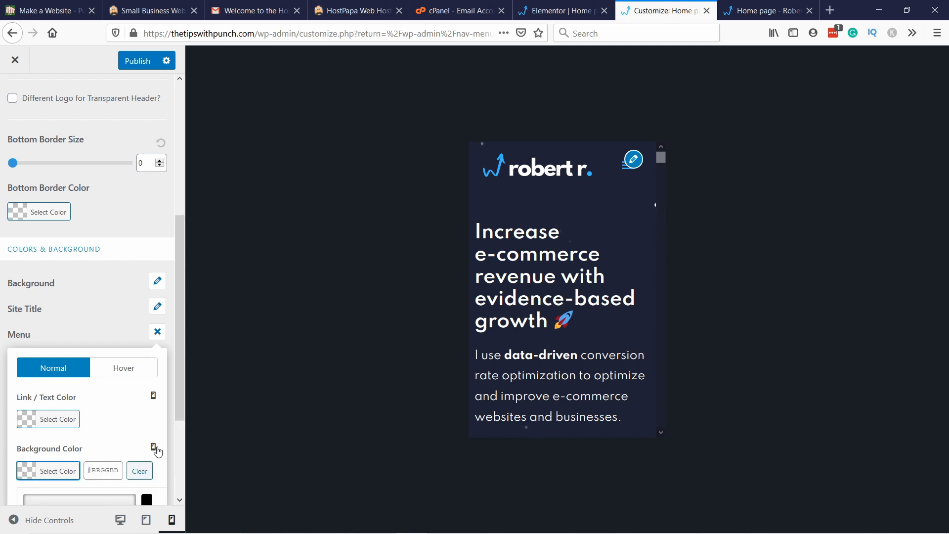
pyautogui.scroll(-2, 123, 409)
pyautogui.click(102, 415)
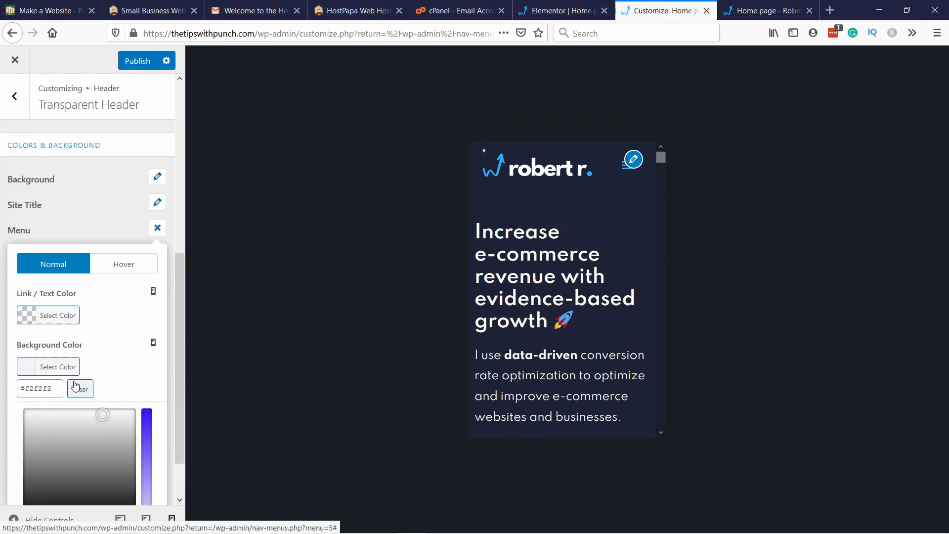
pyautogui.click(28, 372)
pyautogui.click(38, 472)
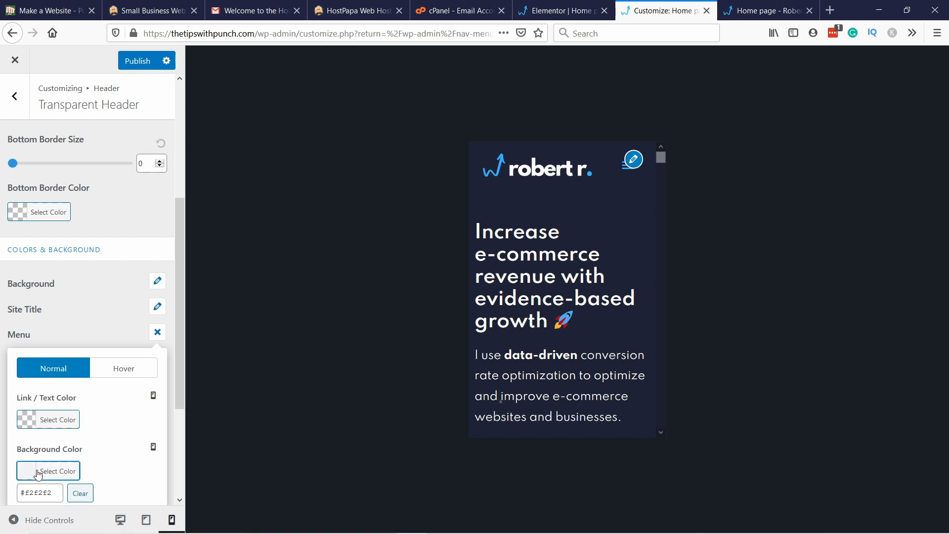
pyautogui.scroll(-3, 103, 447)
pyautogui.click(51, 328)
pyautogui.hotkey('ctrl', 'a')
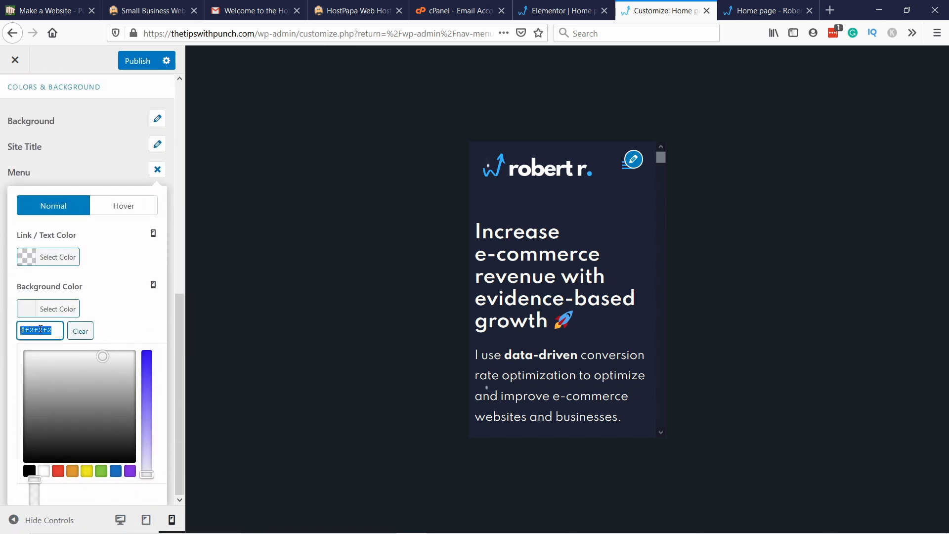
pyautogui.write('#313552')
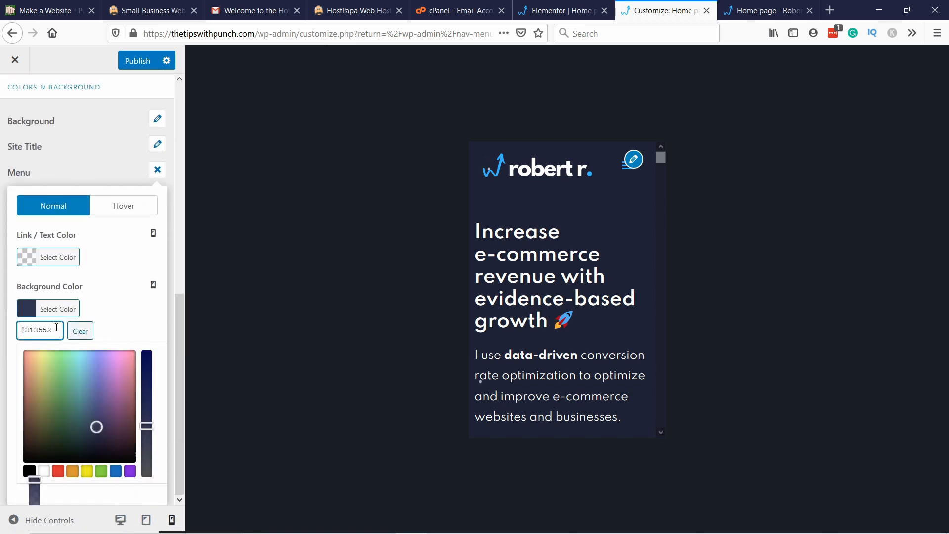
# Step: Publish the menu color change and check the navigation menu in the mobile and desktop previews
pyautogui.click(626, 171)
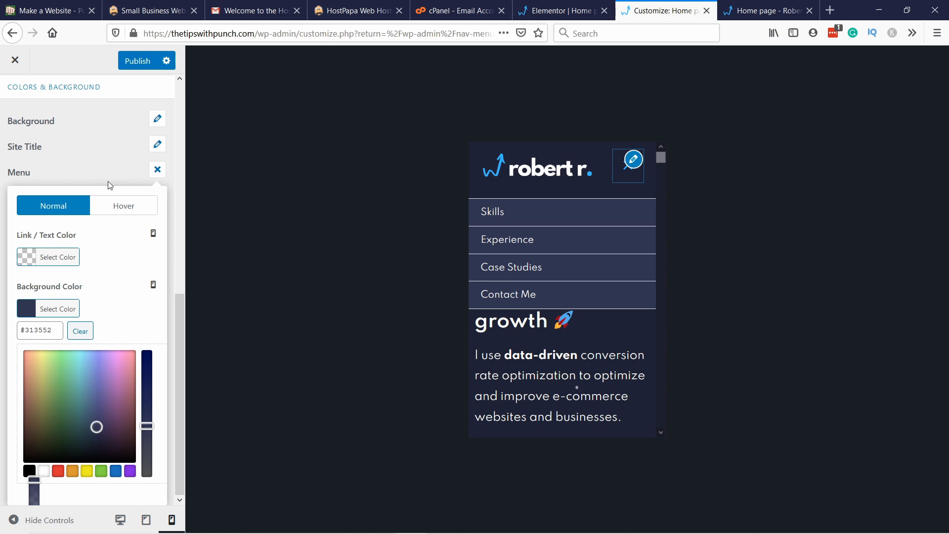
pyautogui.click(66, 173)
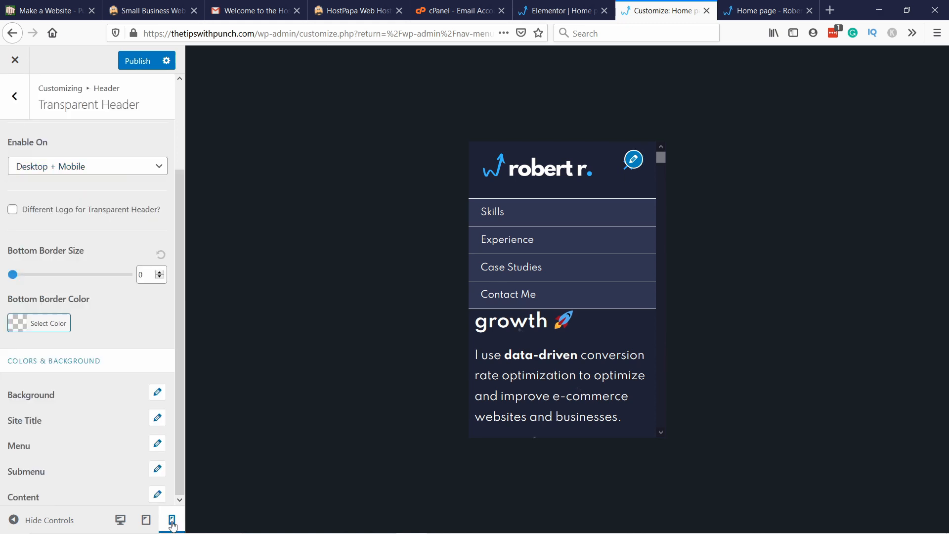
pyautogui.click(120, 519)
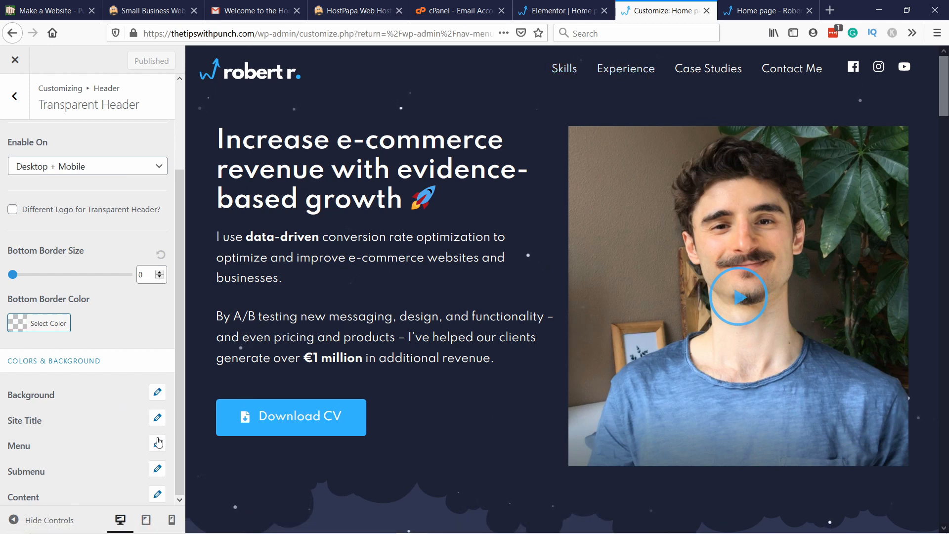
pyautogui.click(172, 520)
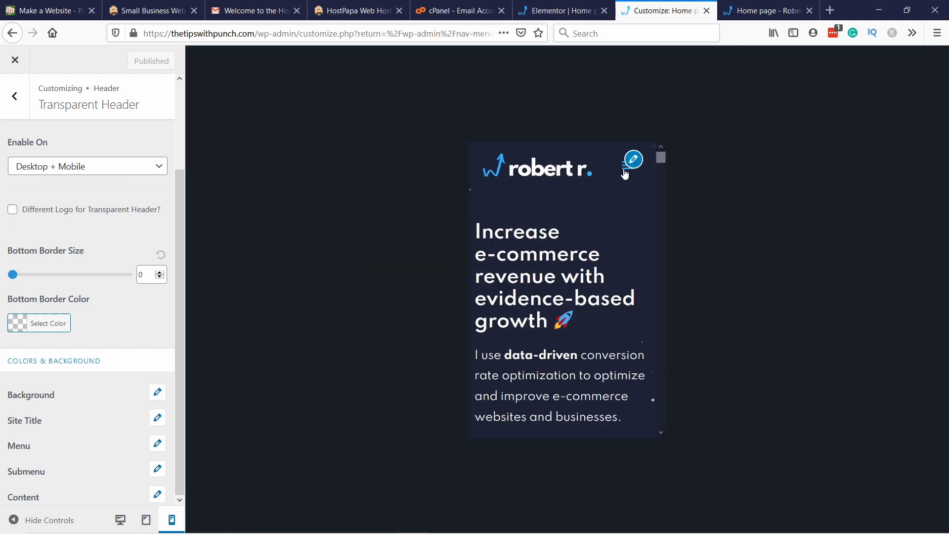
pyautogui.click(625, 173)
pyautogui.click(625, 173)
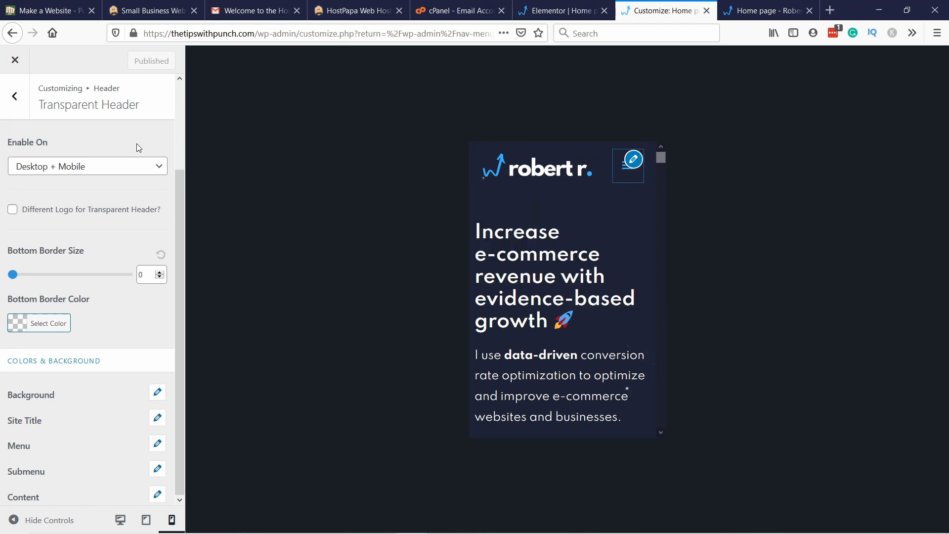
# Step: Reload the live home page in the phone-size view and check its expanded navigation menu
pyautogui.scroll(3, 137, 143)
pyautogui.click(756, 8)
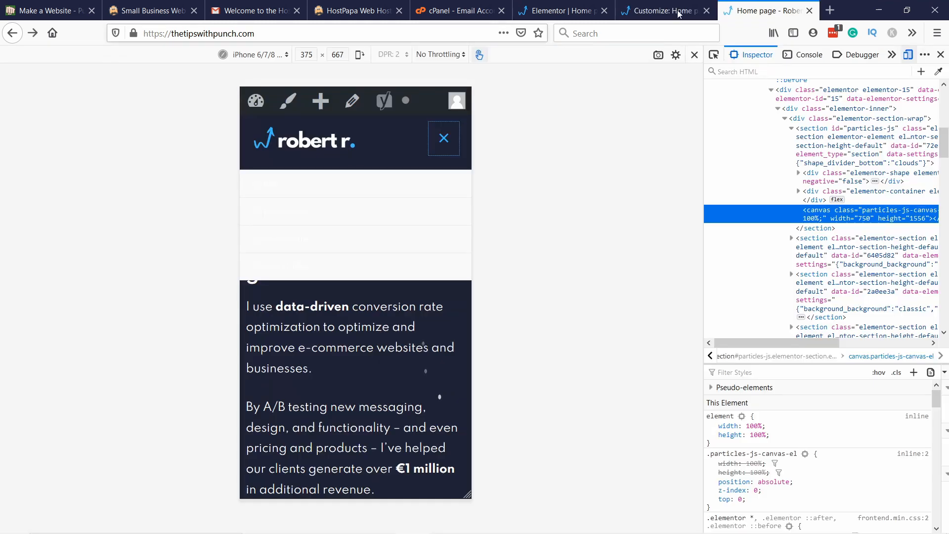
pyautogui.click(678, 14)
pyautogui.scroll(-3, 148, 247)
pyautogui.scroll(3, 121, 266)
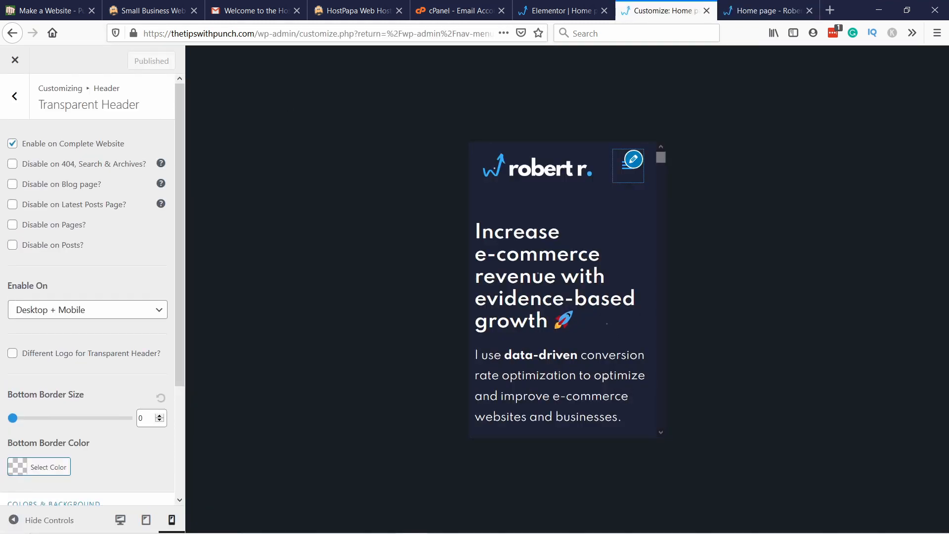
pyautogui.click(762, 10)
pyautogui.click(249, 33)
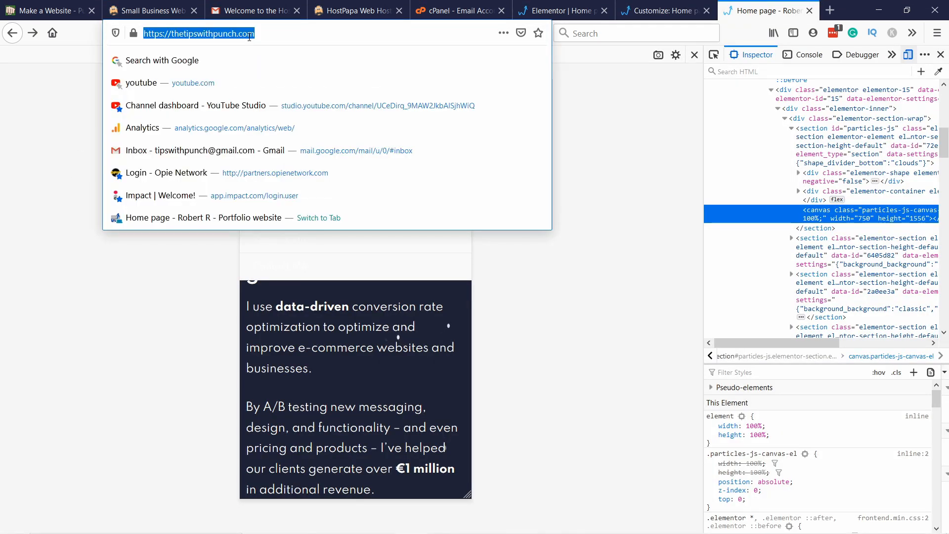
pyautogui.press('Return')
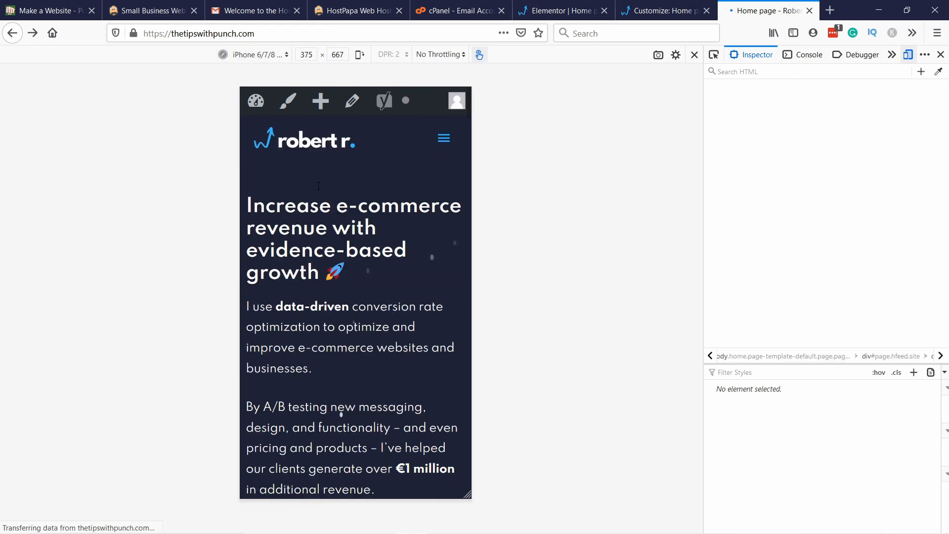
pyautogui.click(443, 144)
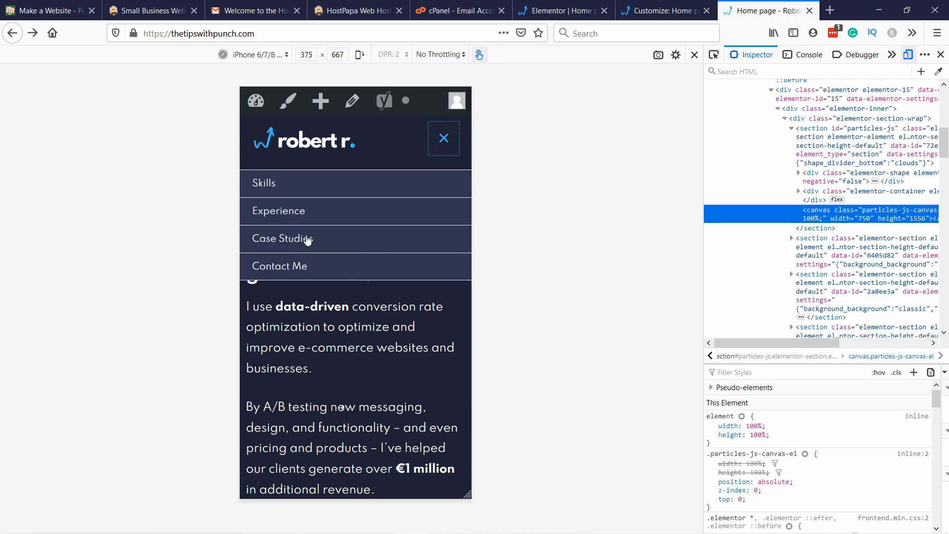
pyautogui.scroll(-2, 296, 269)
pyautogui.scroll(2, 295, 268)
pyautogui.click(444, 140)
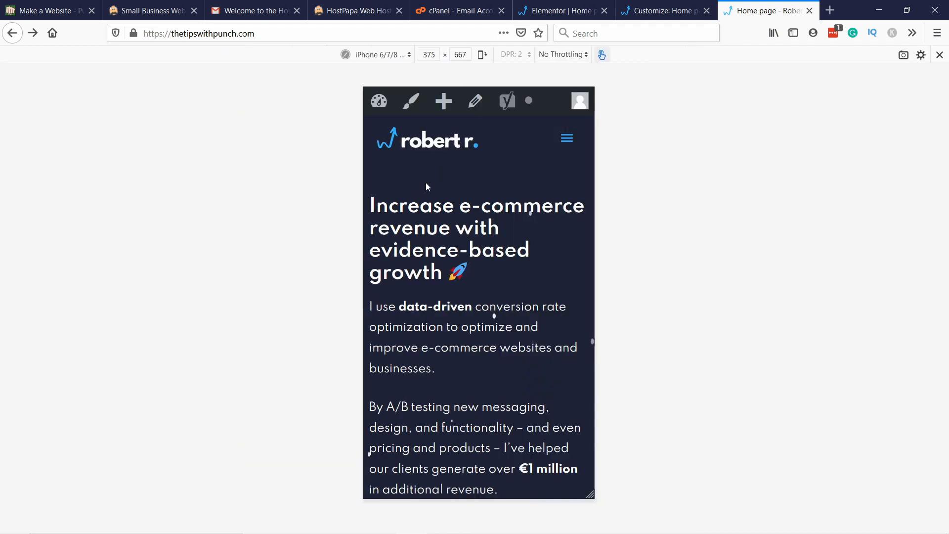
# Step: Leave the developer tools and responsive view, and review the desktop home page's hero and Skills sections
pyautogui.click(942, 54)
pyautogui.click(941, 54)
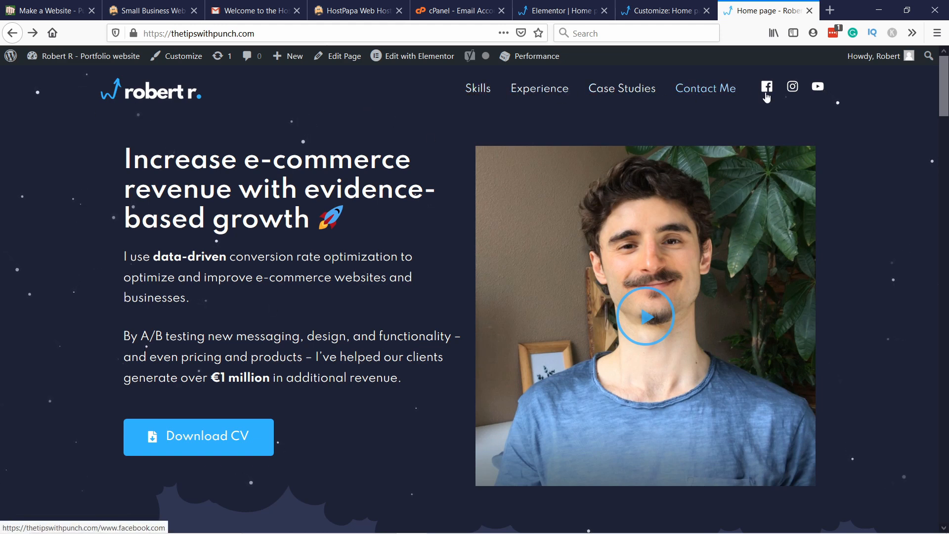
pyautogui.scroll(-5, 301, 153)
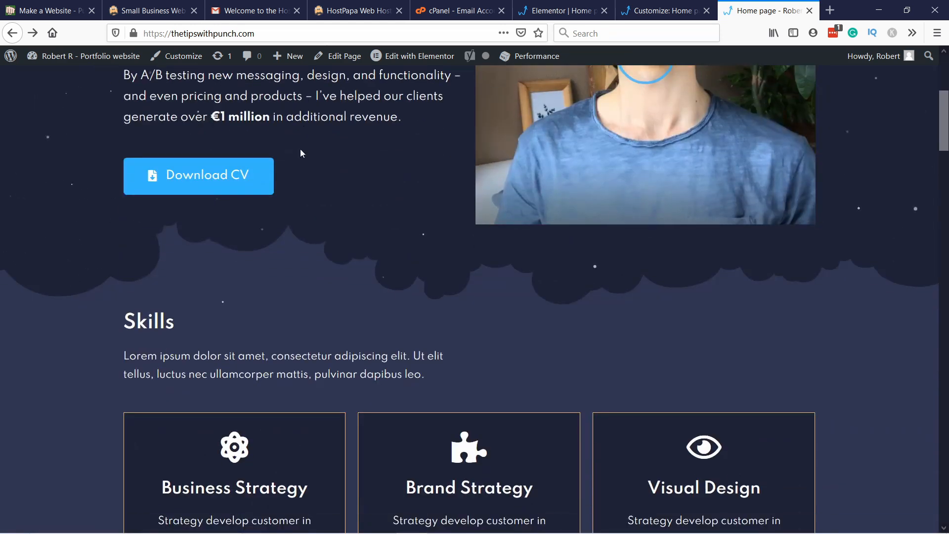
pyautogui.scroll(-10, 306, 144)
pyautogui.scroll(15, 286, 153)
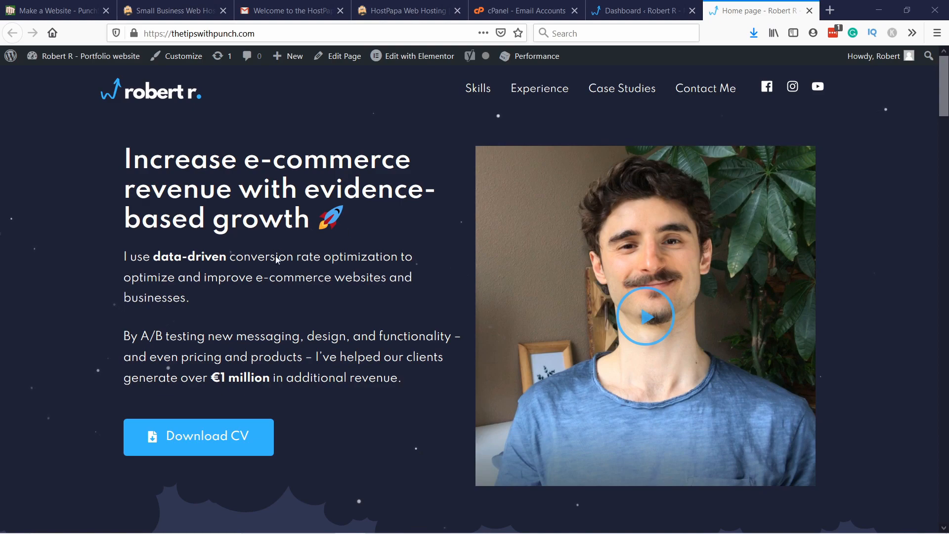
# Step: Check the live home page down to its footer, and open the Footer Bar settings in the theme customizer
pyautogui.scroll(-20, 277, 260)
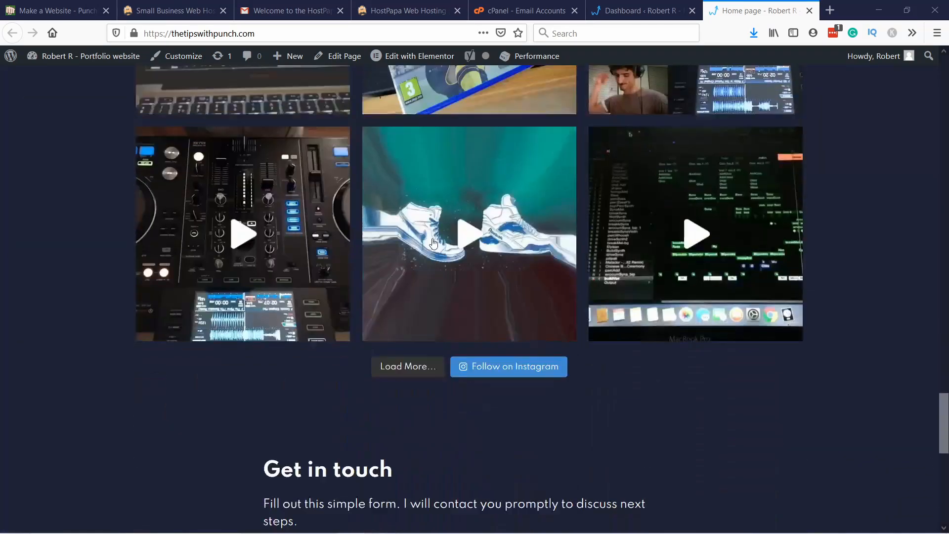
pyautogui.scroll(-10, 433, 244)
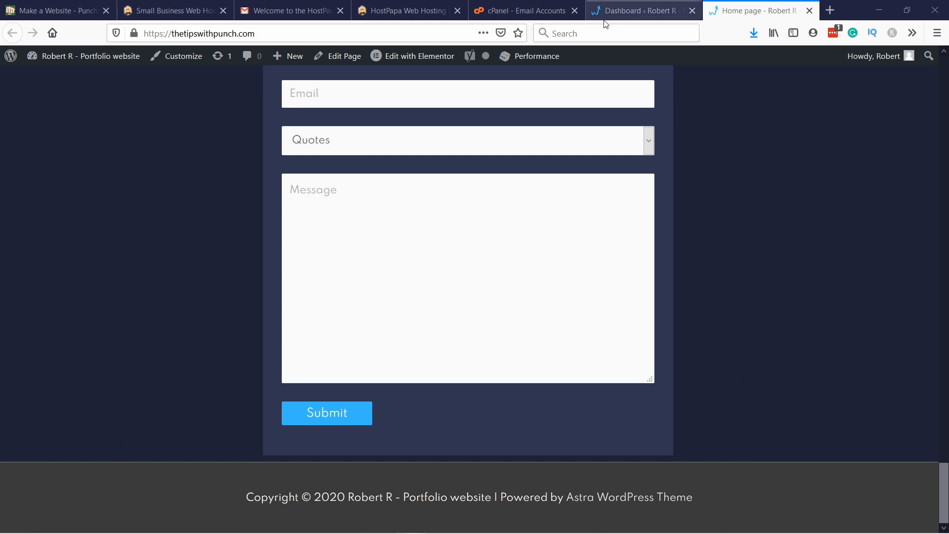
pyautogui.click(638, 10)
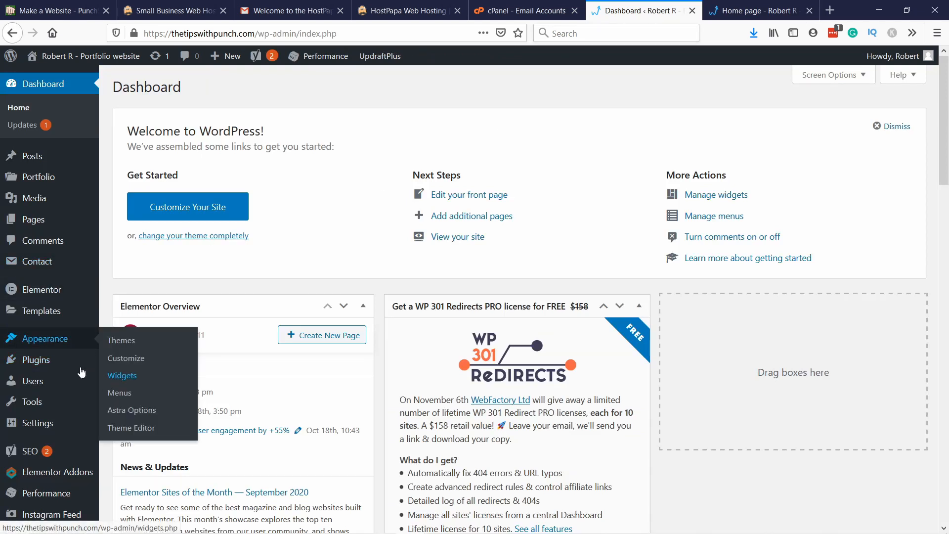
pyautogui.moveTo(67, 351)
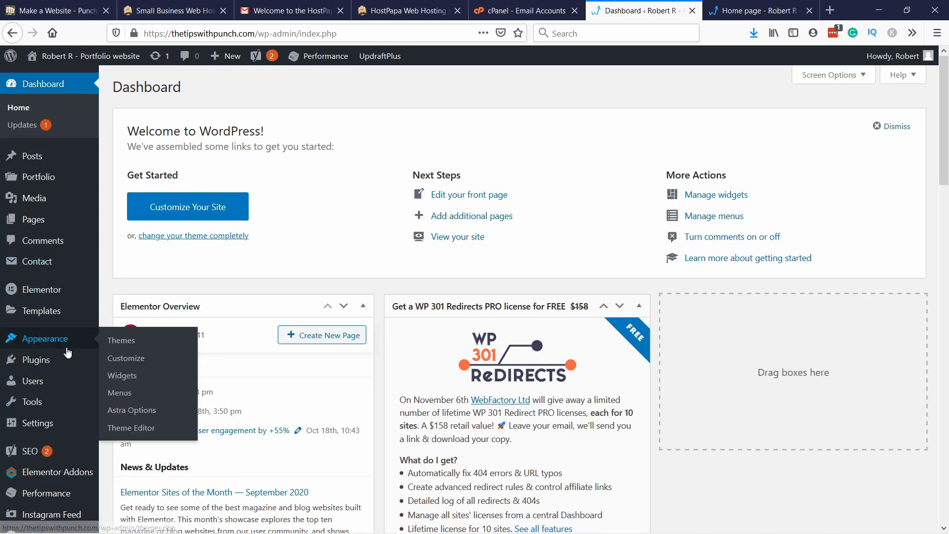
pyautogui.click(118, 361)
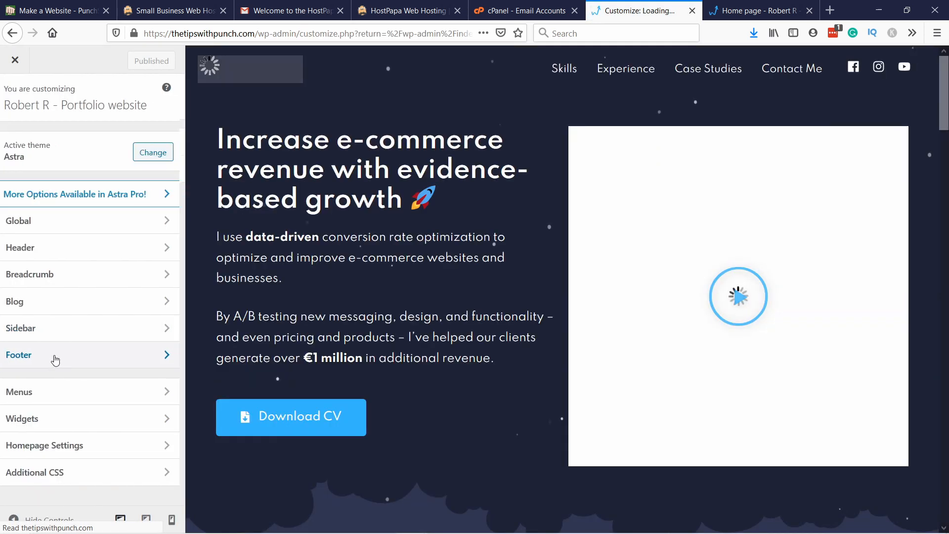
pyautogui.click(54, 355)
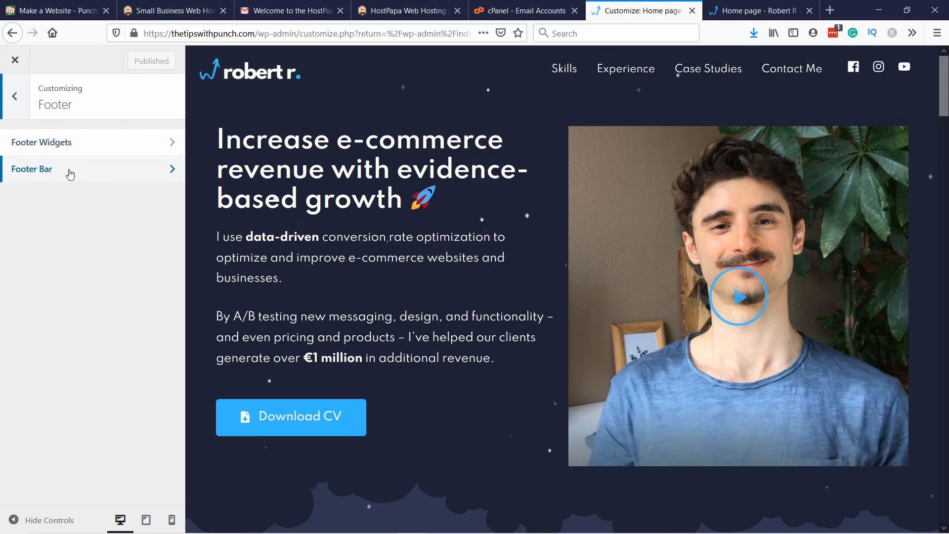
pyautogui.click(57, 148)
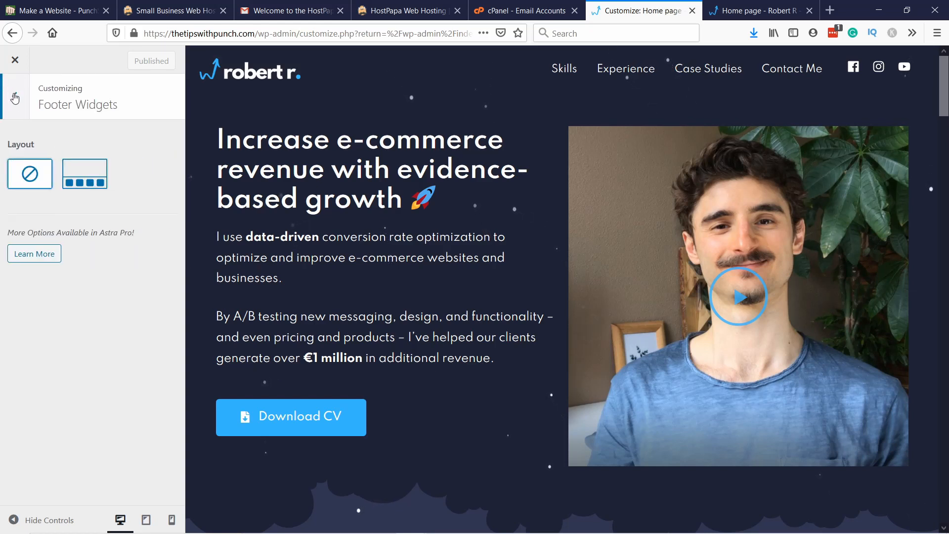
pyautogui.click(15, 96)
pyautogui.click(49, 174)
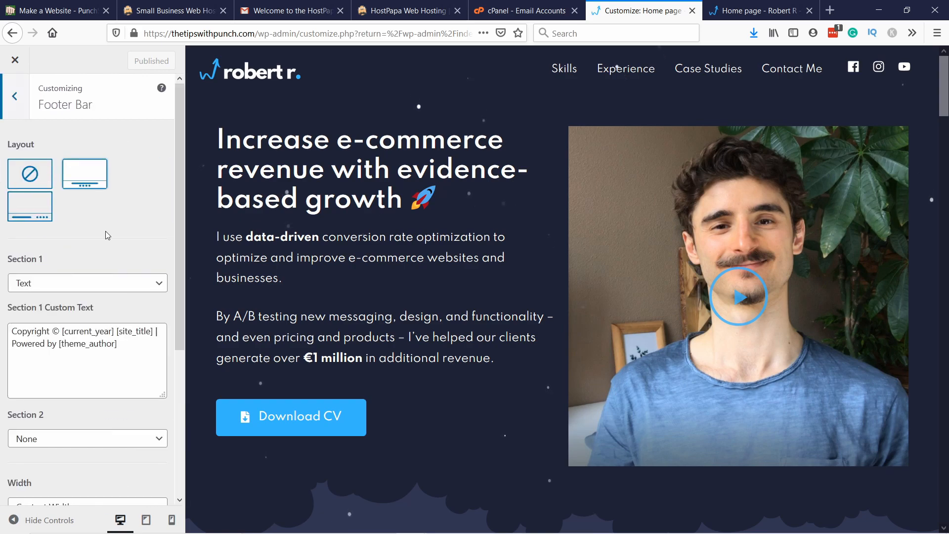
# Step: Shorten the footer bar's Section 1 custom text to "Copyright © [current_year]", removing the site title and theme author credit
pyautogui.scroll(-2, 104, 233)
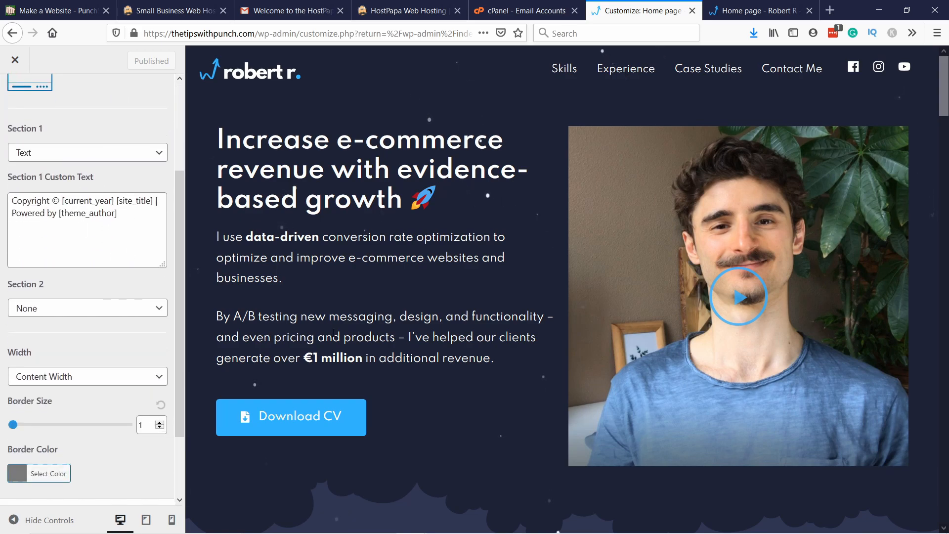
pyautogui.scroll(-20, 334, 333)
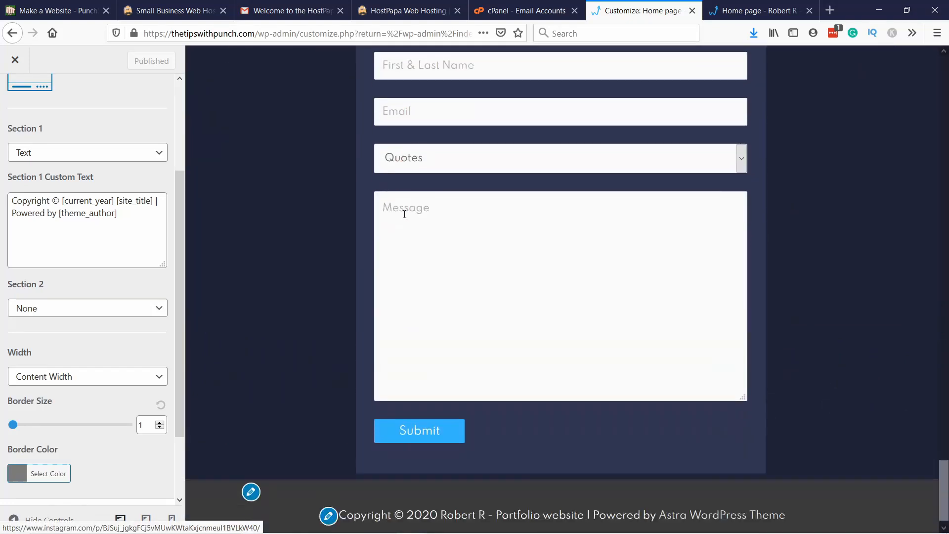
pyautogui.scroll(-1, 405, 214)
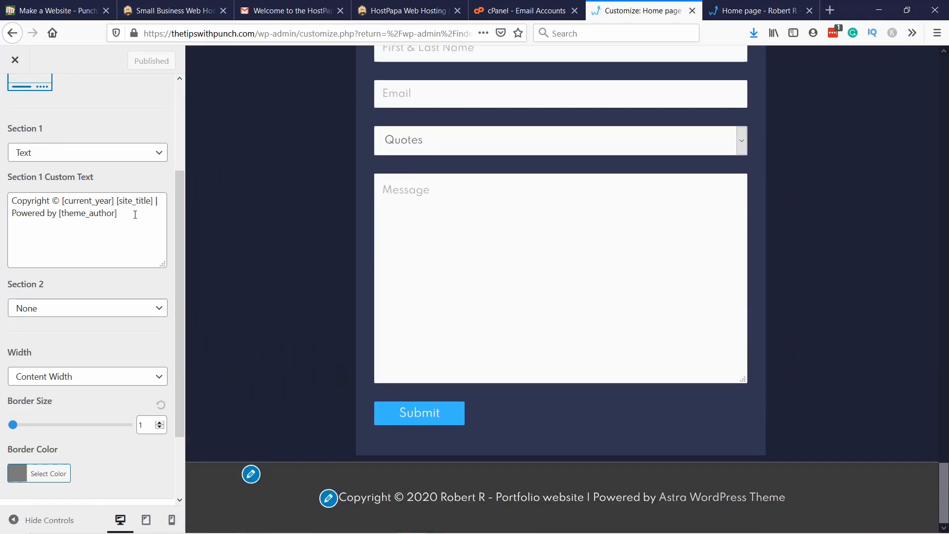
pyautogui.moveTo(127, 216); pyautogui.dragTo(7, 213)
pyautogui.press('BackSpace')
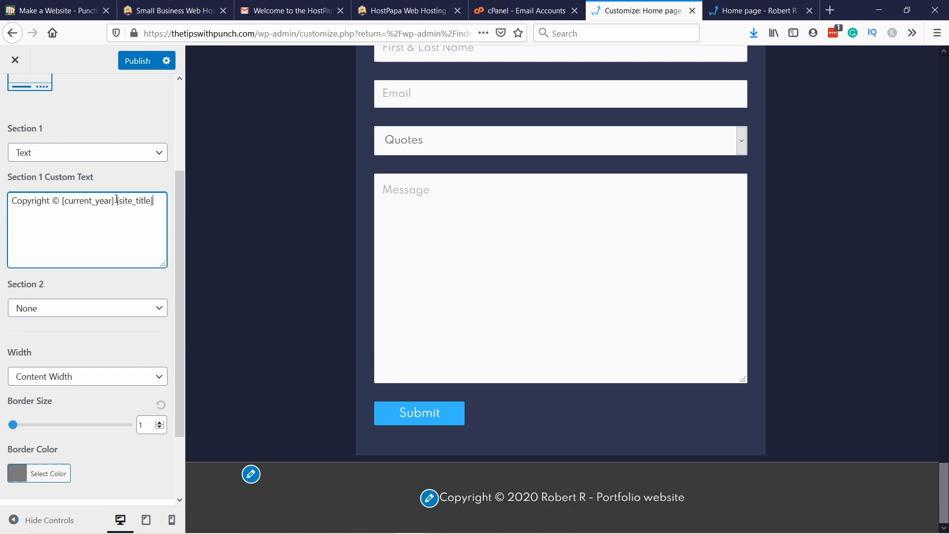
pyautogui.moveTo(117, 200); pyautogui.dragTo(163, 198)
pyautogui.press('BackSpace')
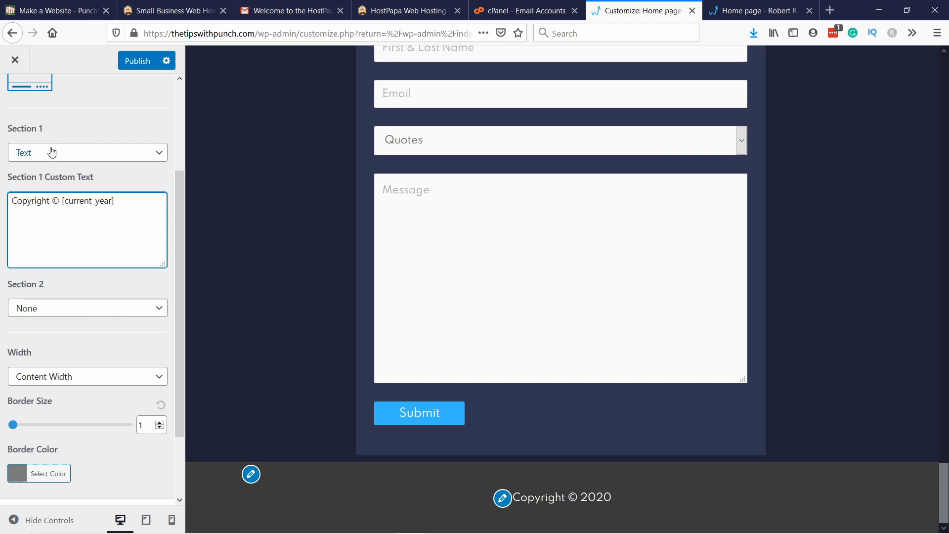
# Step: Clear the footer bar's border color and set its border size to 0
pyautogui.scroll(-2, 77, 162)
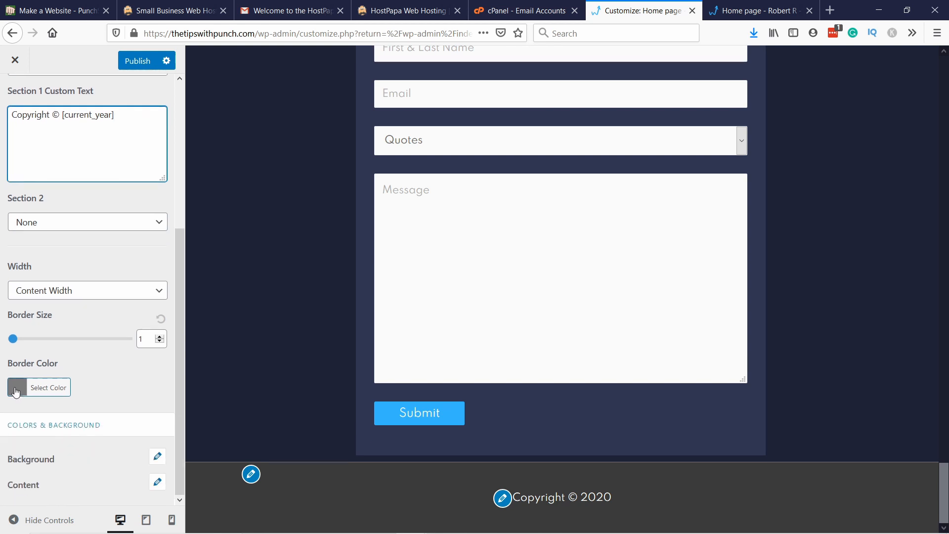
pyautogui.click(13, 394)
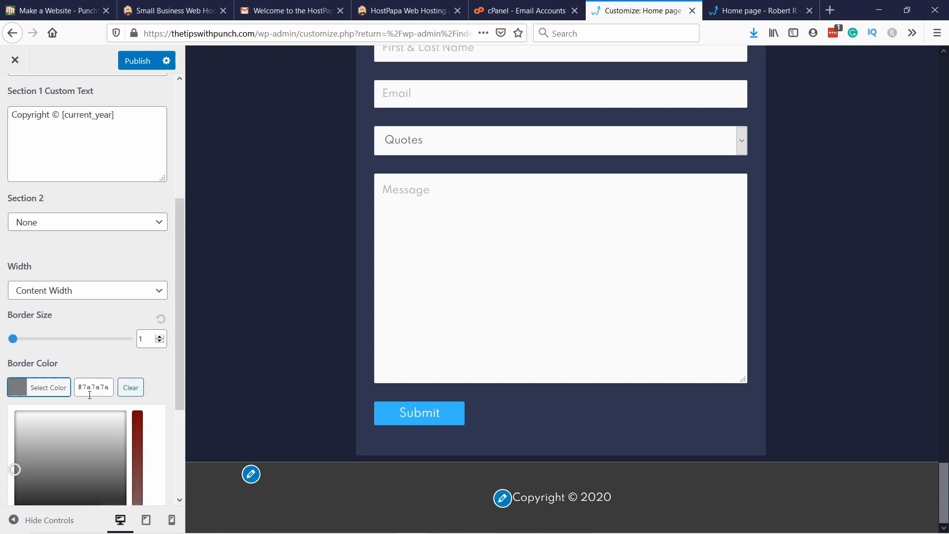
pyautogui.click(131, 388)
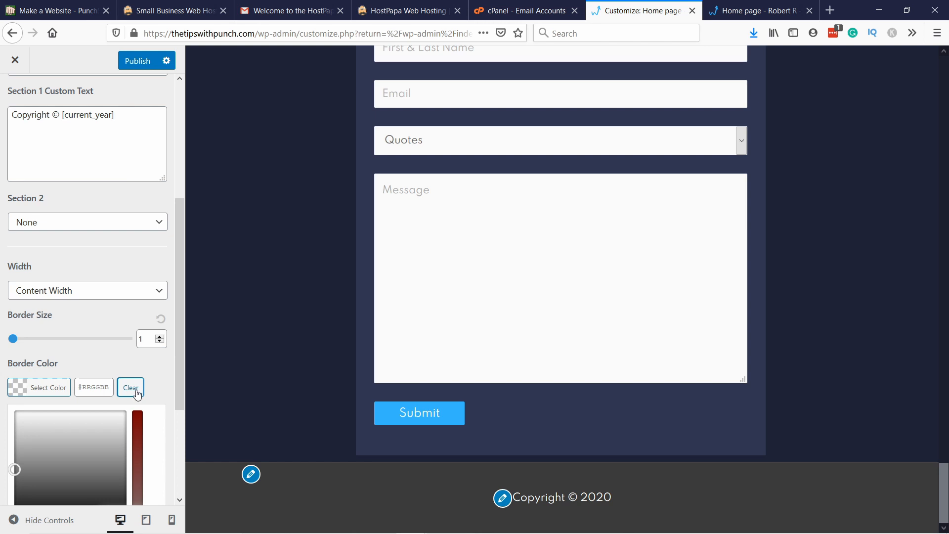
pyautogui.click(146, 337)
pyautogui.scroll(2, 101, 348)
pyautogui.write('0')
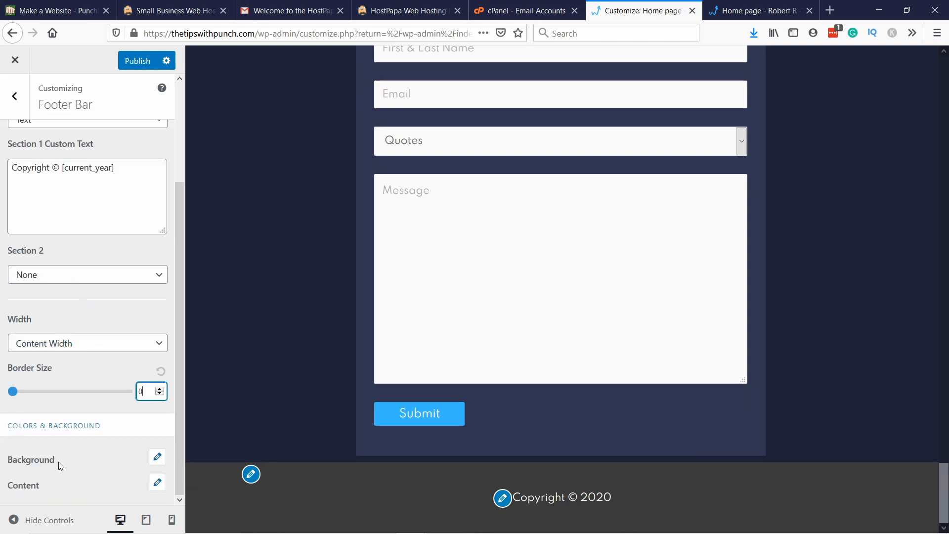
# Step: Set the footer bar's background color to #1f2235
pyautogui.click(157, 458)
pyautogui.scroll(-2, 160, 460)
pyautogui.click(31, 393)
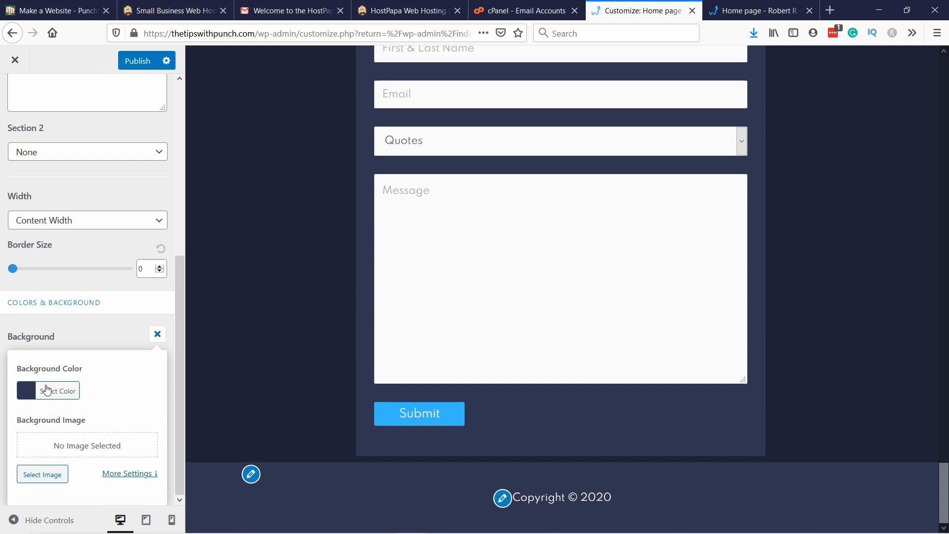
pyautogui.click(46, 391)
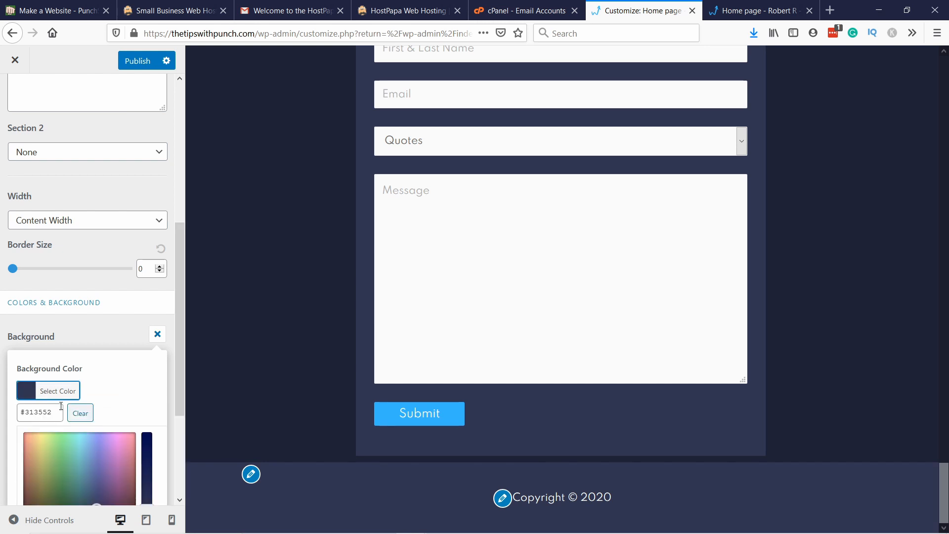
pyautogui.click(48, 414)
pyautogui.hotkey('ctrl', 'a')
pyautogui.write('#1f2235')
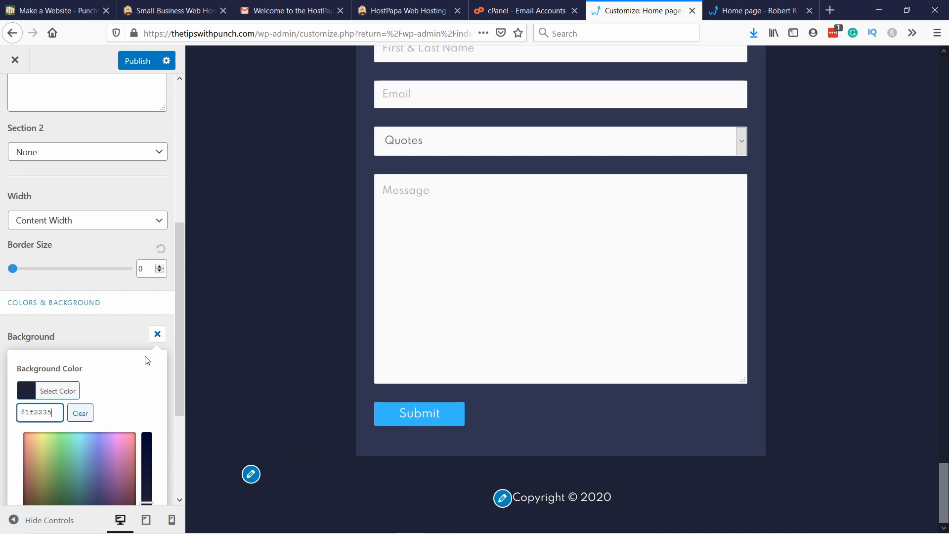
pyautogui.click(68, 339)
# Step: Check the footer against the contact section in the preview and publish the footer bar changes
pyautogui.scroll(10, 316, 308)
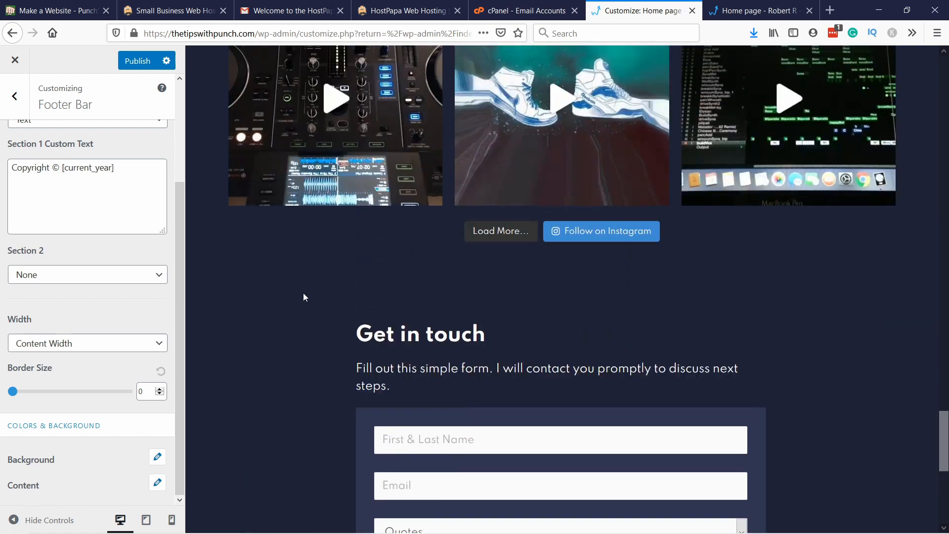
pyautogui.scroll(-10, 302, 296)
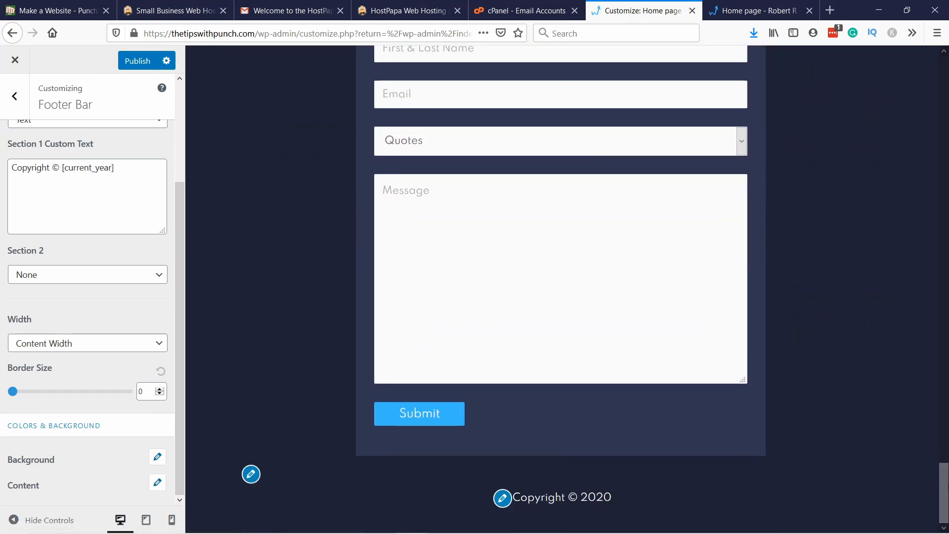
pyautogui.moveTo(945, 483)
pyautogui.mouseDown()
pyautogui.moveTo(896, 138)
pyautogui.moveTo(902, 57)
pyautogui.moveTo(945, 487)
pyautogui.mouseUp()
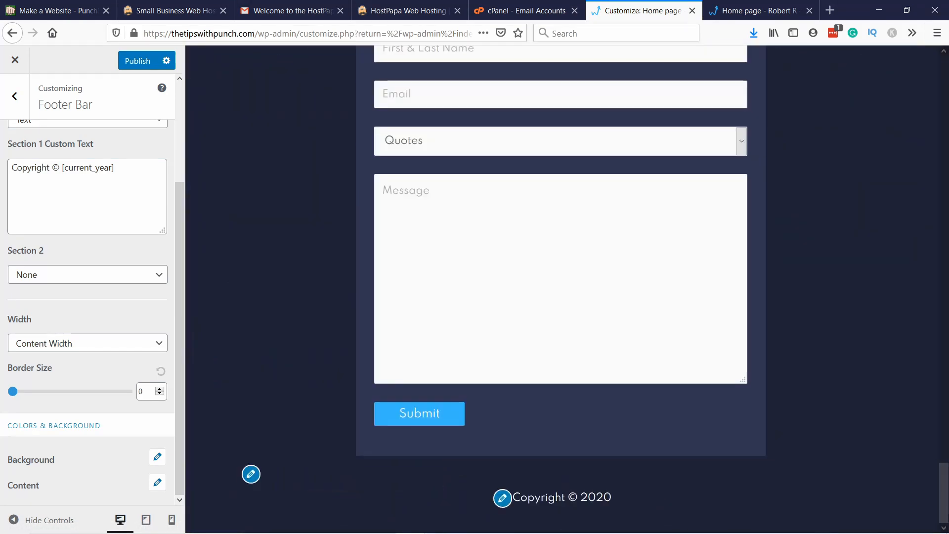
pyautogui.click(142, 58)
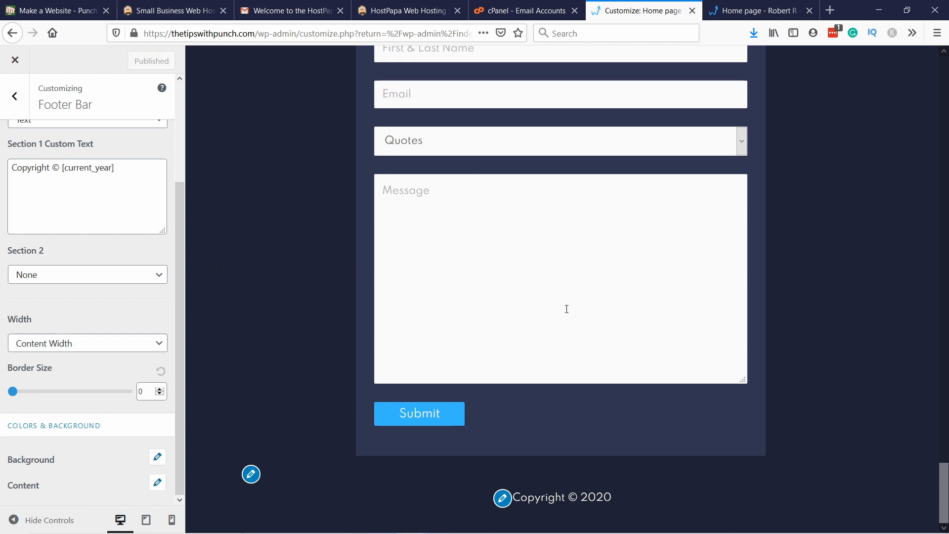
pyautogui.scroll(15, 786, 261)
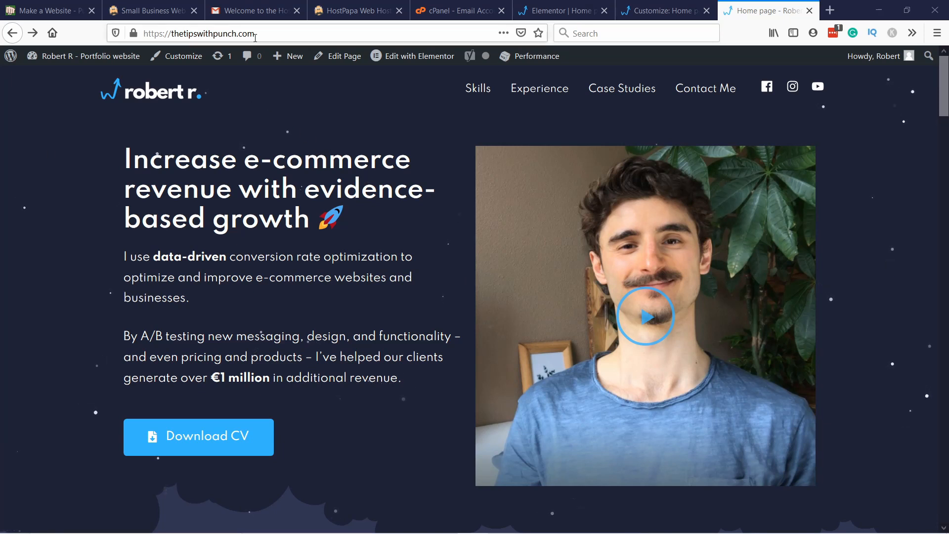
pyautogui.click(232, 33)
pyautogui.hotkey('ctrl', 'c')
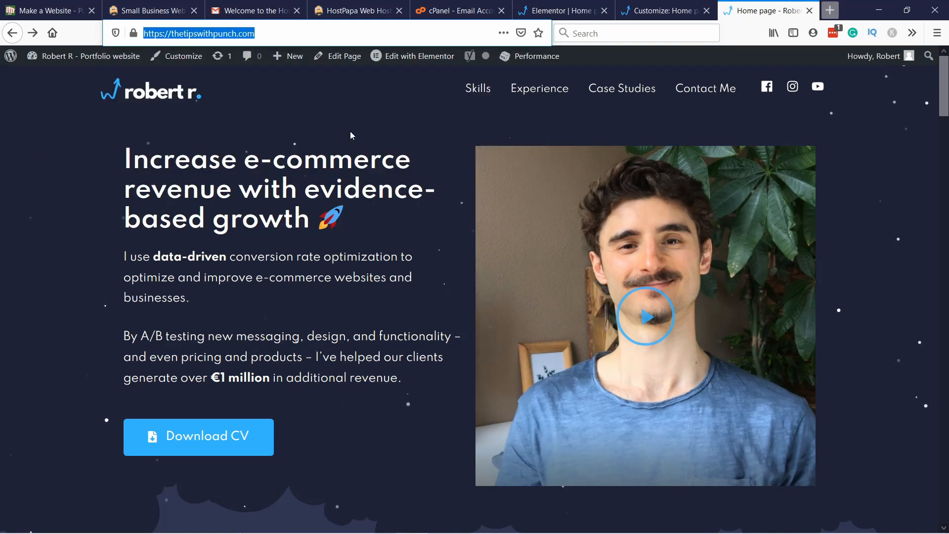
pyautogui.click(830, 11)
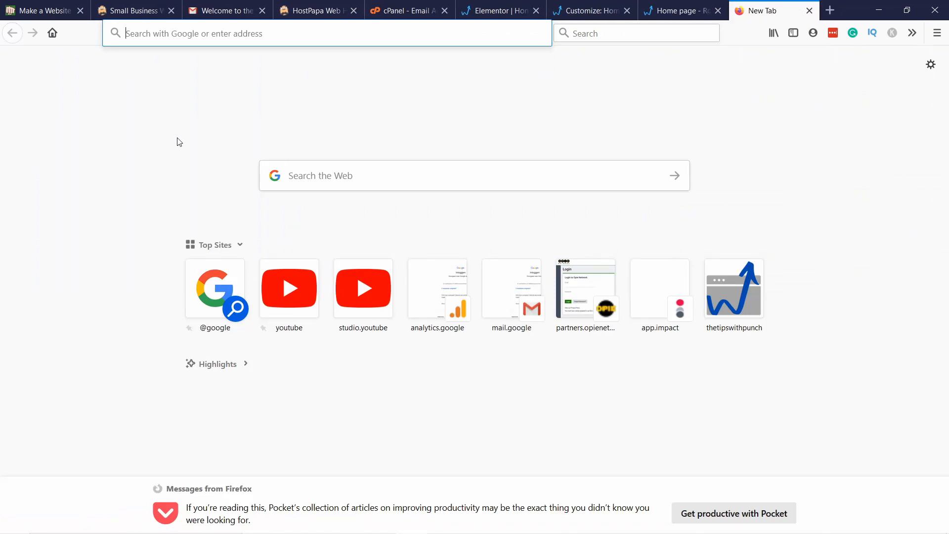
pyautogui.write('gtmetrix.com')
pyautogui.press('Return')
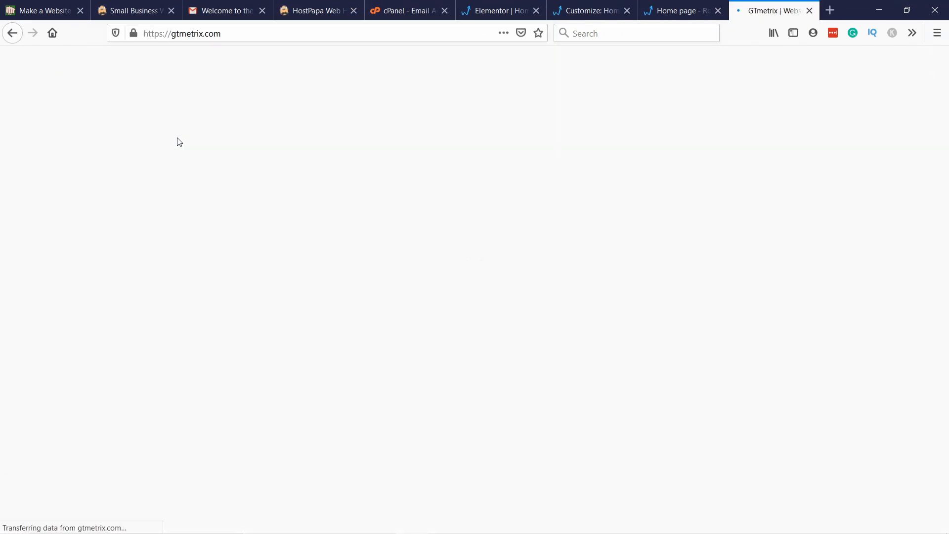
pyautogui.click(156, 308)
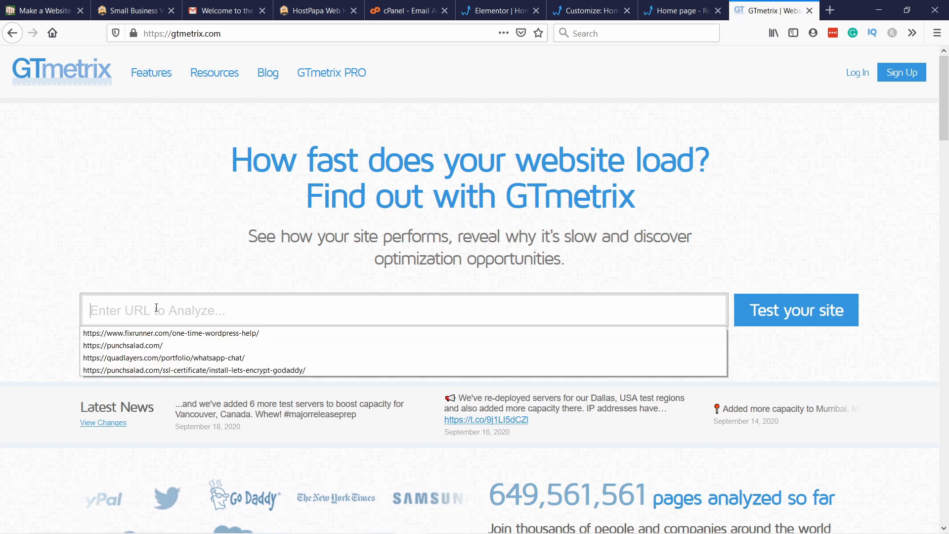
pyautogui.hotkey('ctrl', 'v')
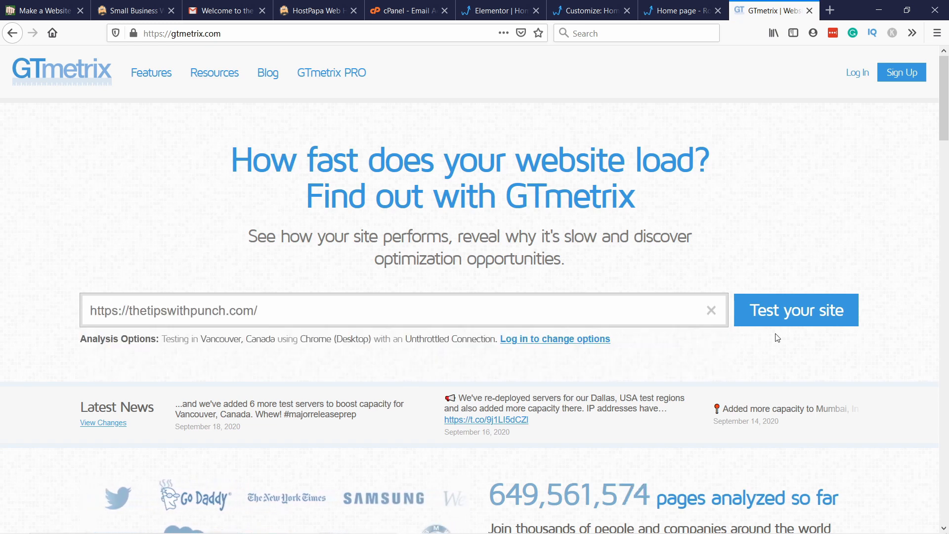
pyautogui.click(792, 312)
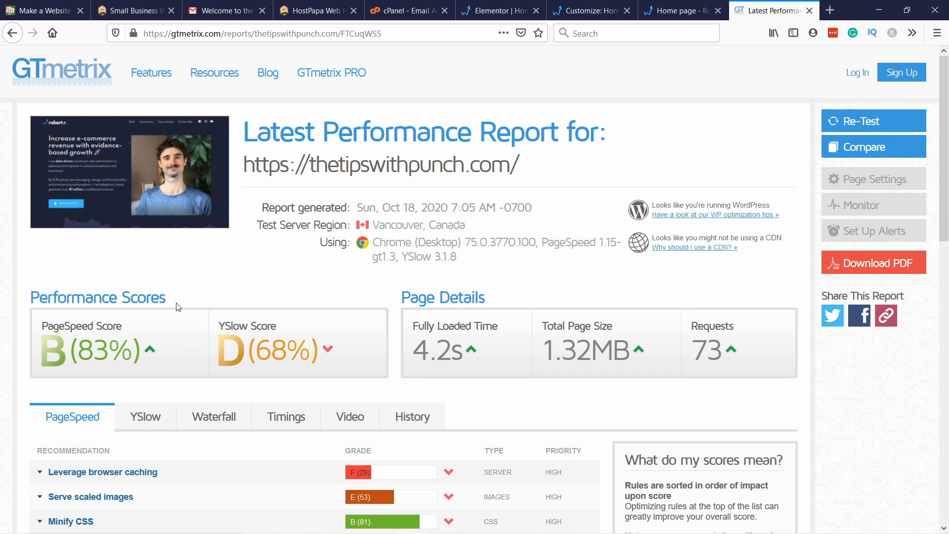
# Step: Review the performance scores and the PageSpeed and YSlow recommendations in the GTmetrix report
pyautogui.scroll(-4, 201, 314)
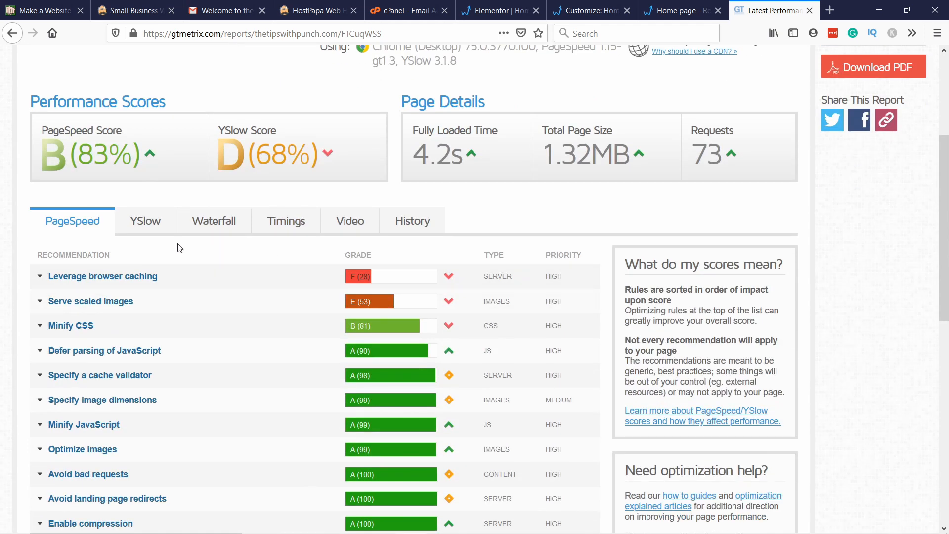
pyautogui.scroll(4, 358, 254)
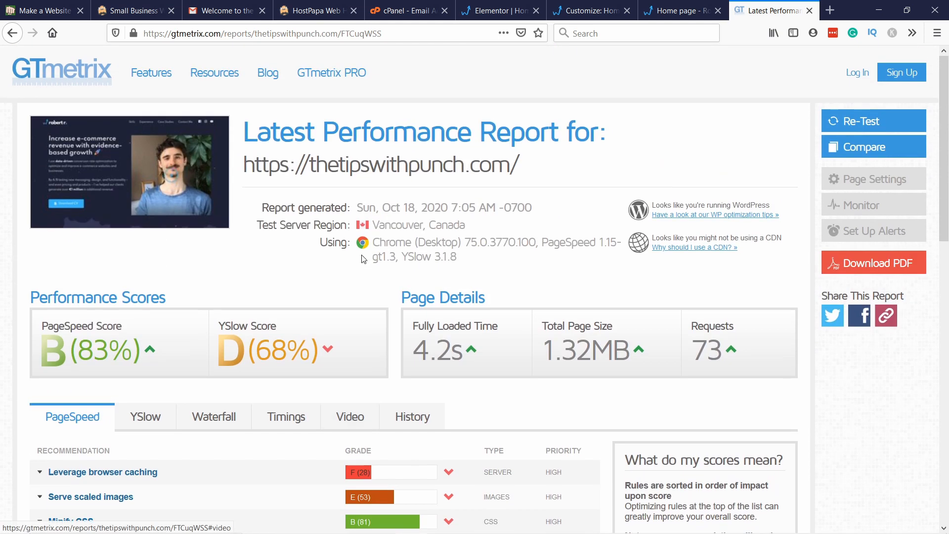
pyautogui.scroll(-3, 325, 276)
pyautogui.scroll(-1, 328, 267)
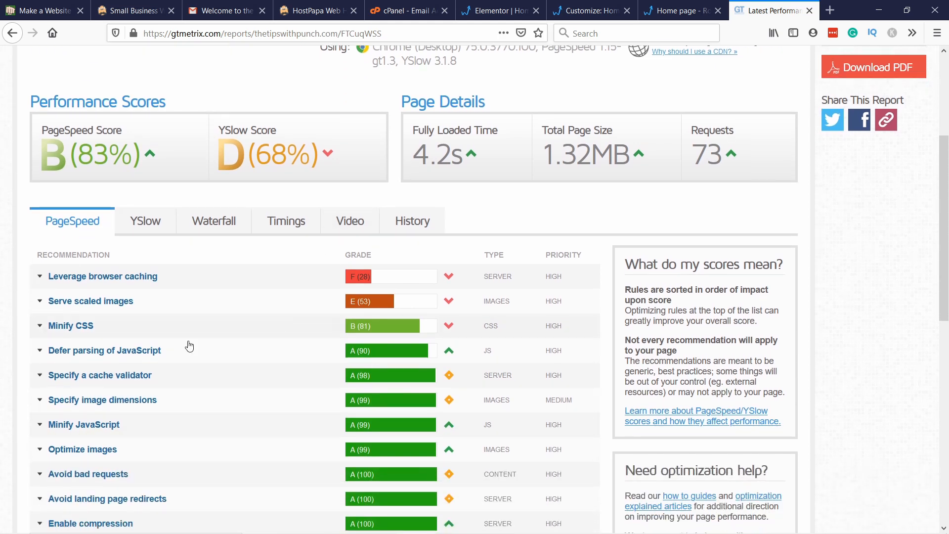
pyautogui.click(140, 218)
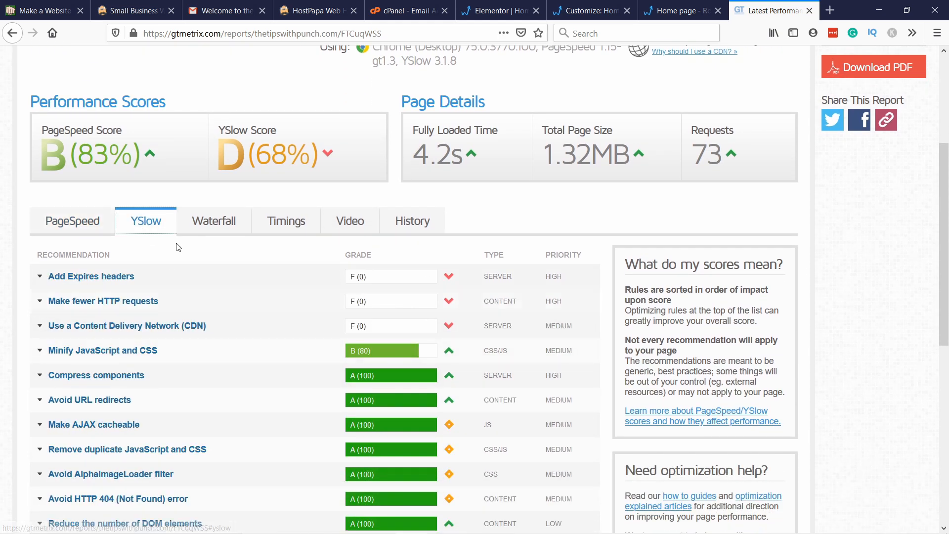
# Step: Return to the top of the GTmetrix PageSpeed results, switch to the WordPress dashboard and open W3 Total Cache's general settings
pyautogui.click(44, 221)
pyautogui.scroll(4, 163, 228)
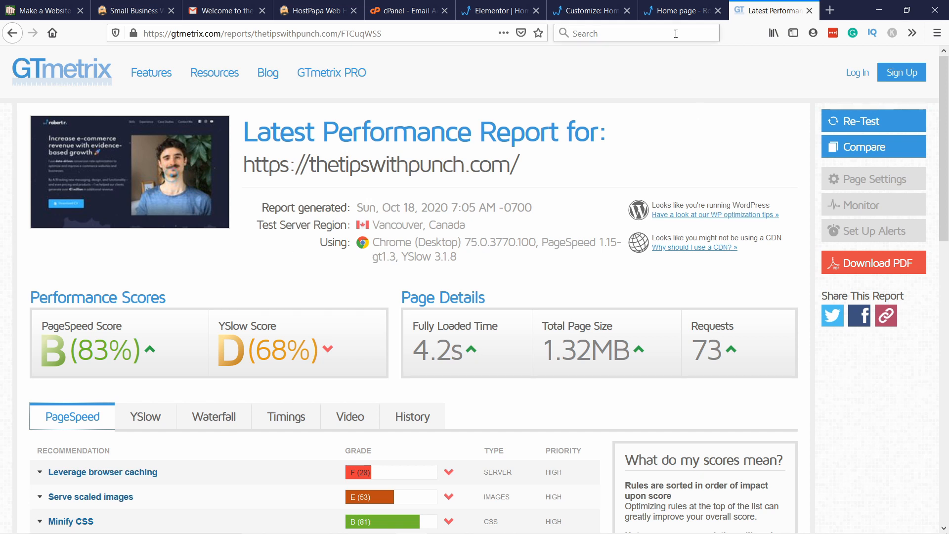
pyautogui.click(592, 17)
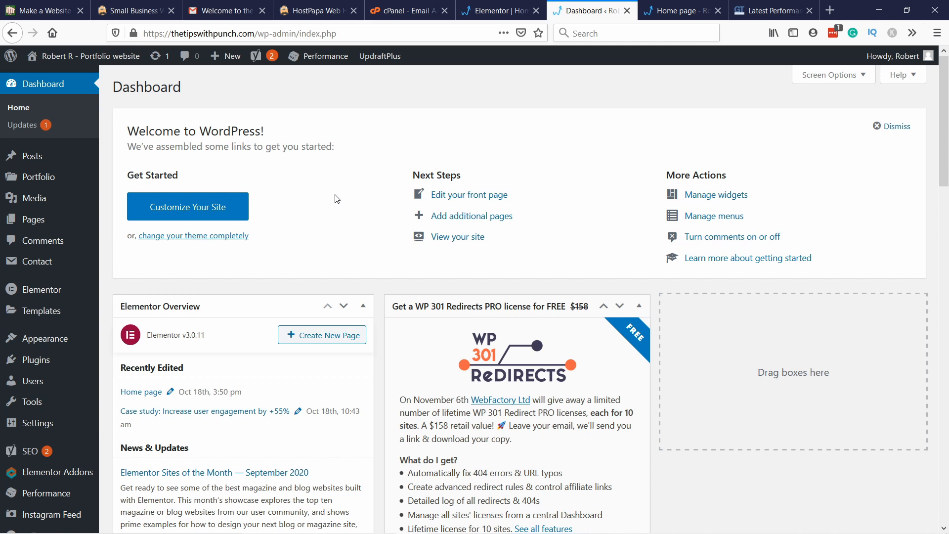
pyautogui.moveTo(52, 495)
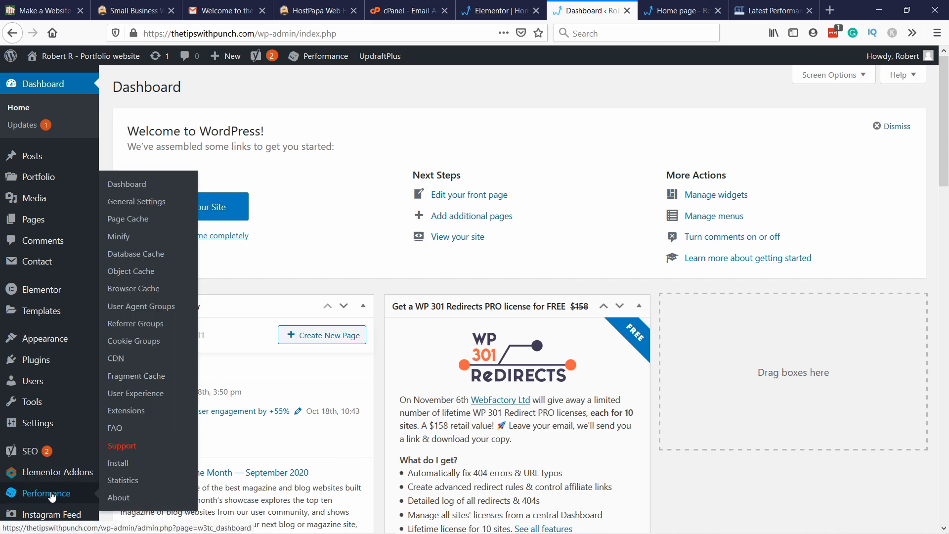
pyautogui.click(137, 203)
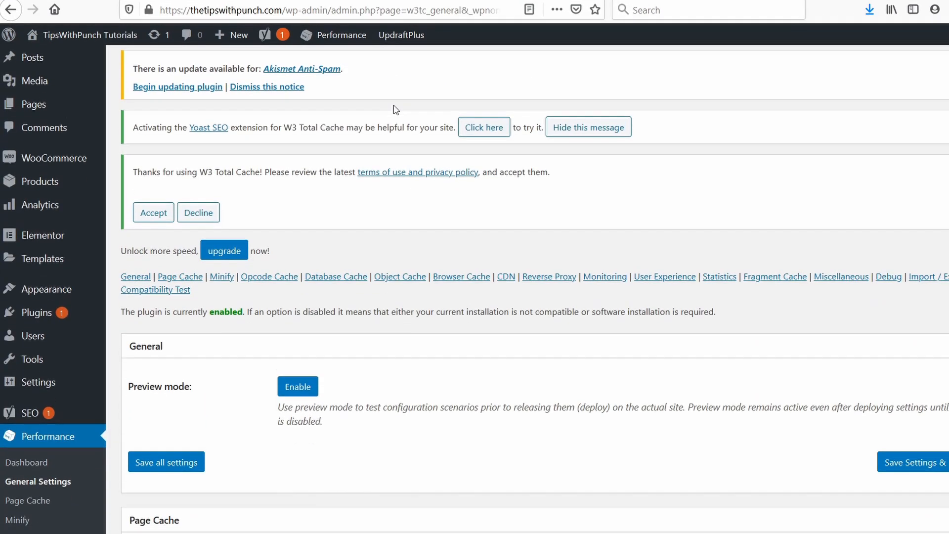
# Step: Enable Page Cache in the W3 Total Cache general settings
pyautogui.scroll(-6, 395, 110)
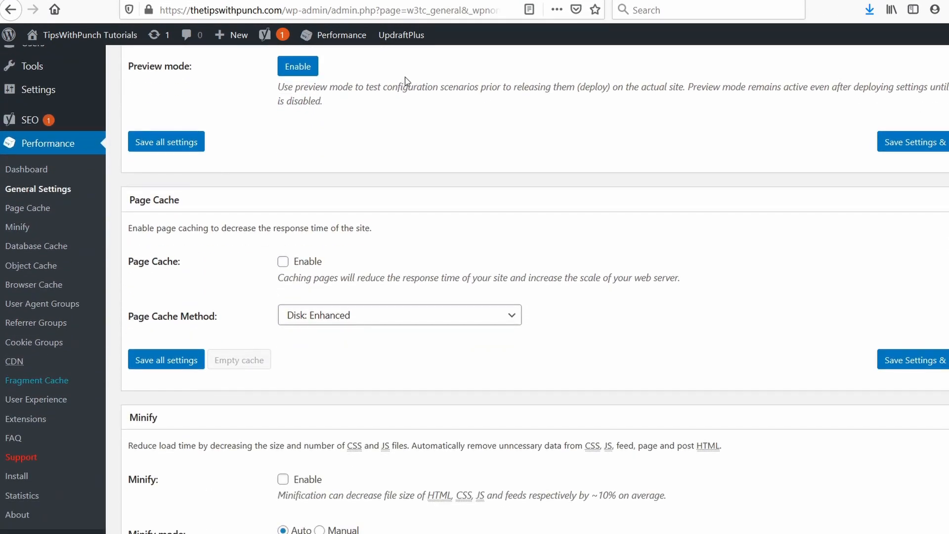
pyautogui.scroll(-1, 406, 80)
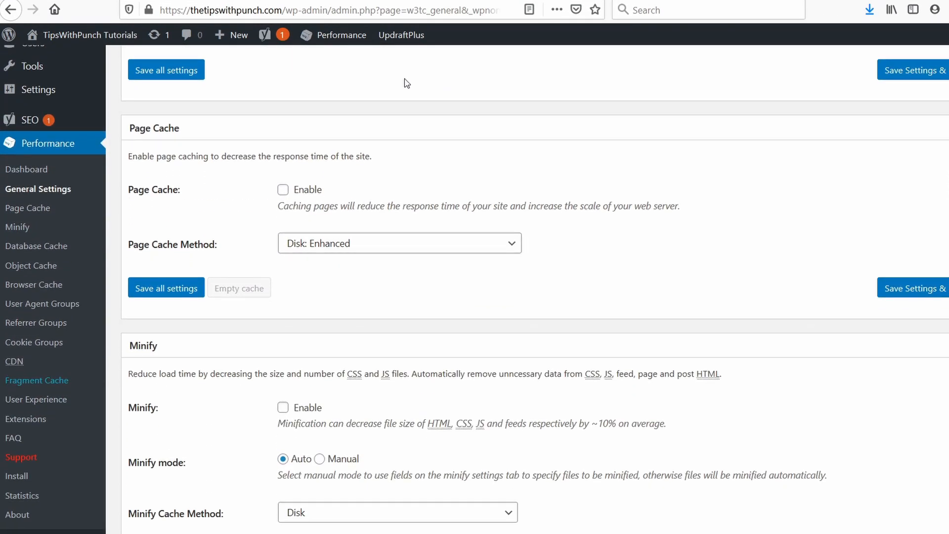
pyautogui.click(283, 191)
# Step: Enable Minify, accept the minification risks and save the settings
pyautogui.scroll(-3, 388, 169)
pyautogui.scroll(-1, 393, 160)
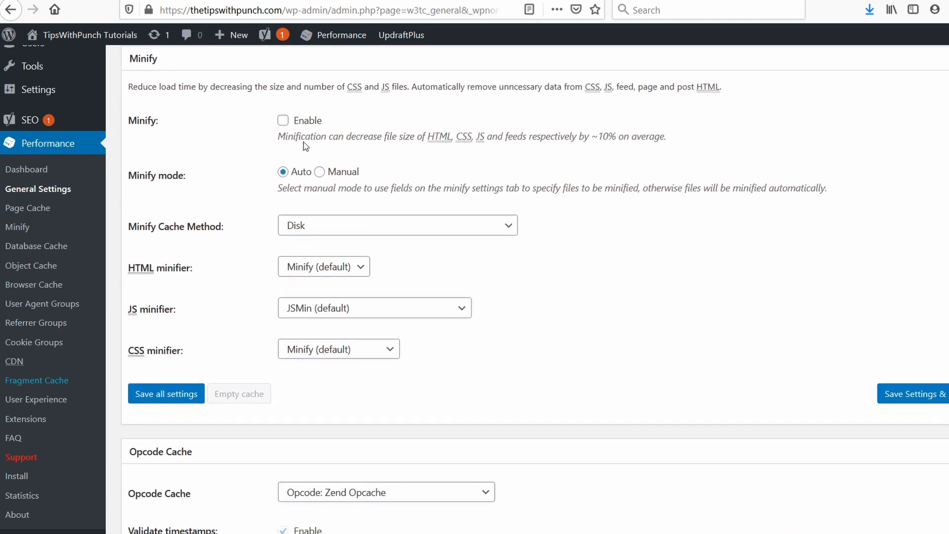
pyautogui.click(282, 121)
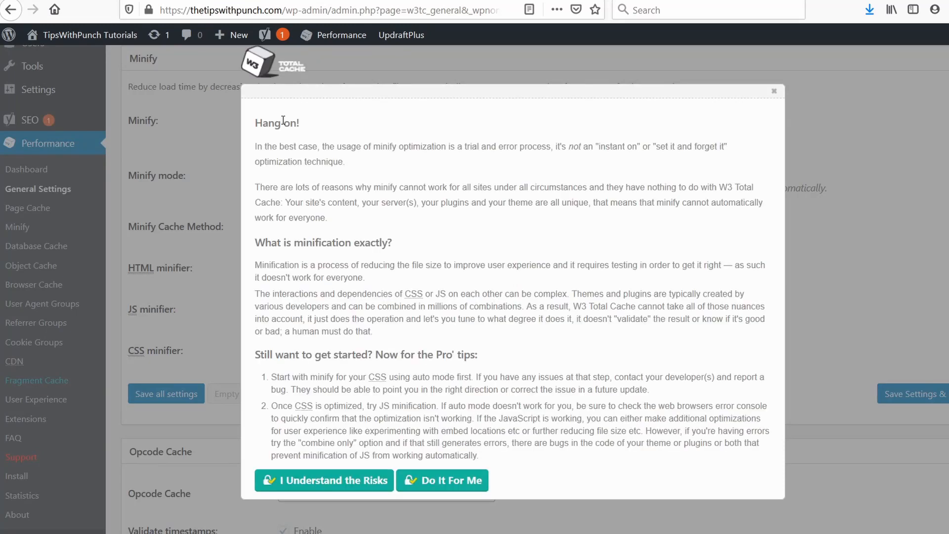
pyautogui.scroll(1, 402, 147)
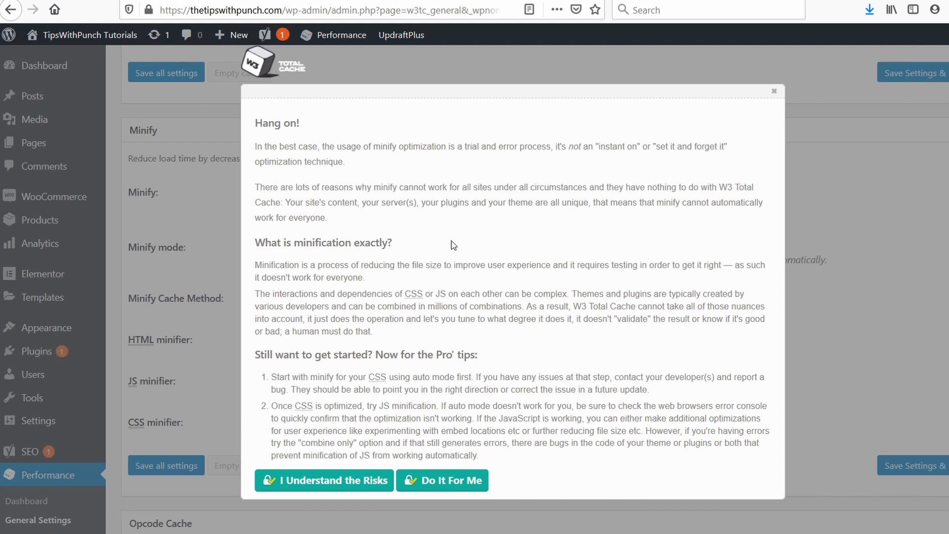
pyautogui.scroll(-3, 339, 490)
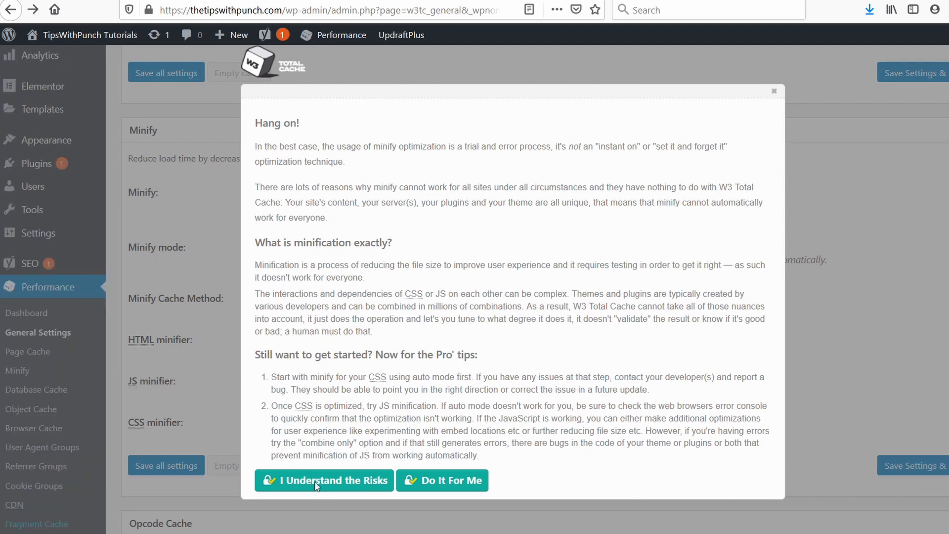
pyautogui.click(319, 487)
pyautogui.scroll(-2, 302, 210)
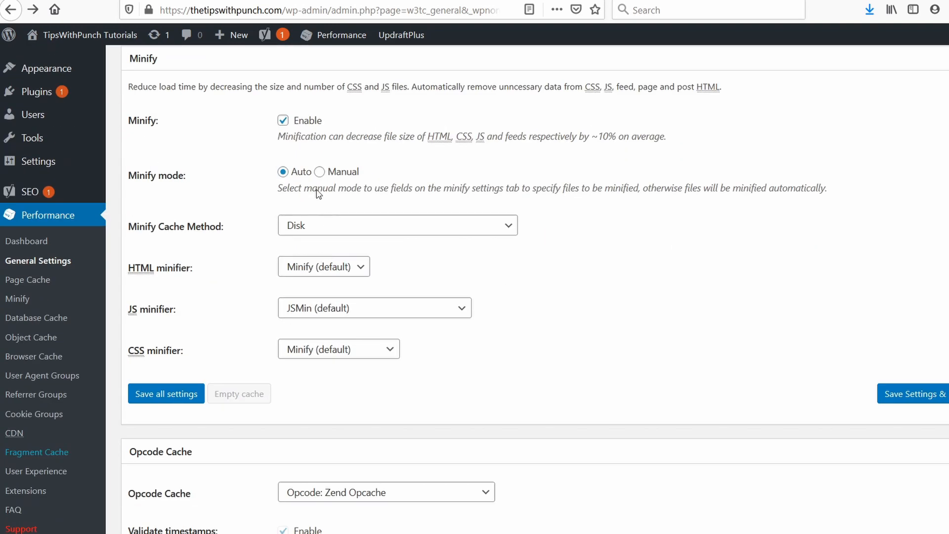
pyautogui.click(376, 303)
pyautogui.click(561, 300)
# Step: Enable Database Cache and Object Cache in the general settings
pyautogui.scroll(-6, 409, 330)
pyautogui.scroll(-2, 290, 227)
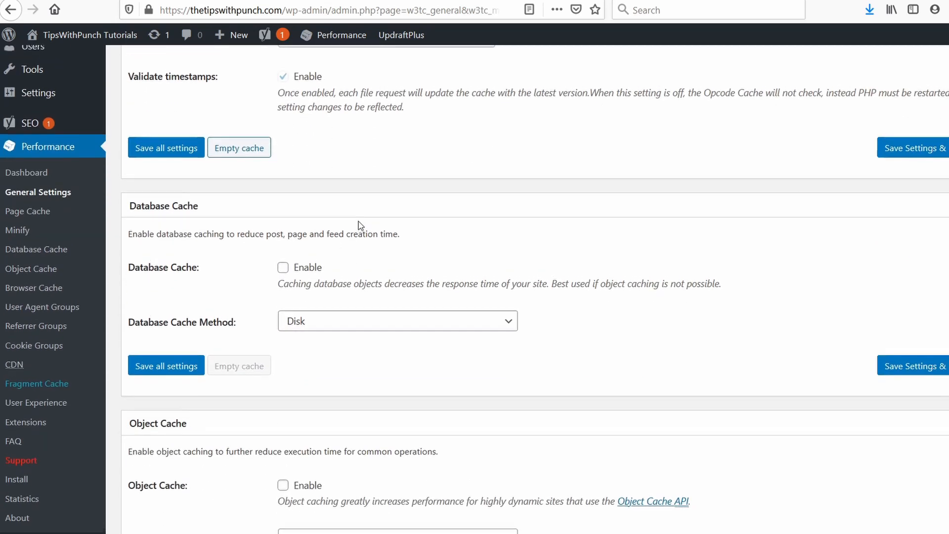
pyautogui.scroll(3, 322, 225)
pyautogui.scroll(-3, 363, 223)
pyautogui.scroll(-2, 362, 224)
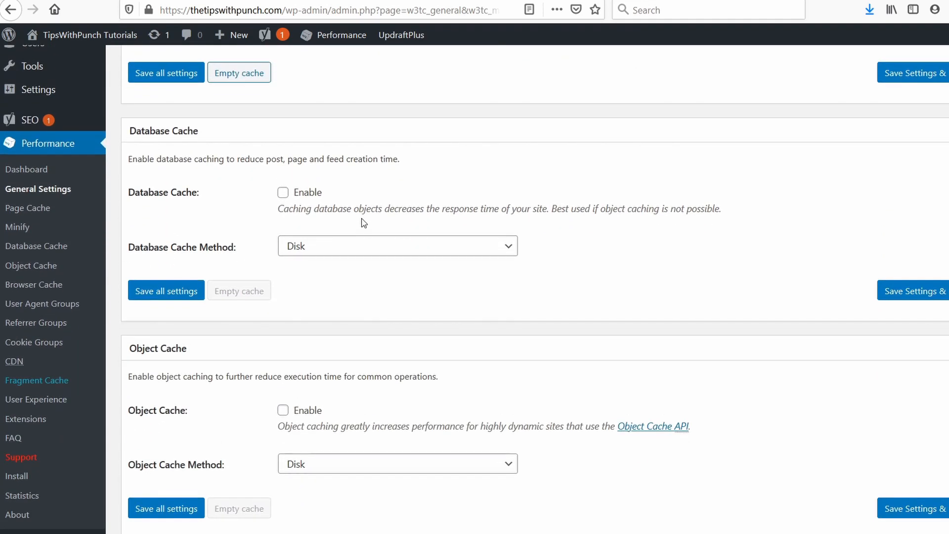
pyautogui.click(283, 193)
pyautogui.scroll(-3, 428, 257)
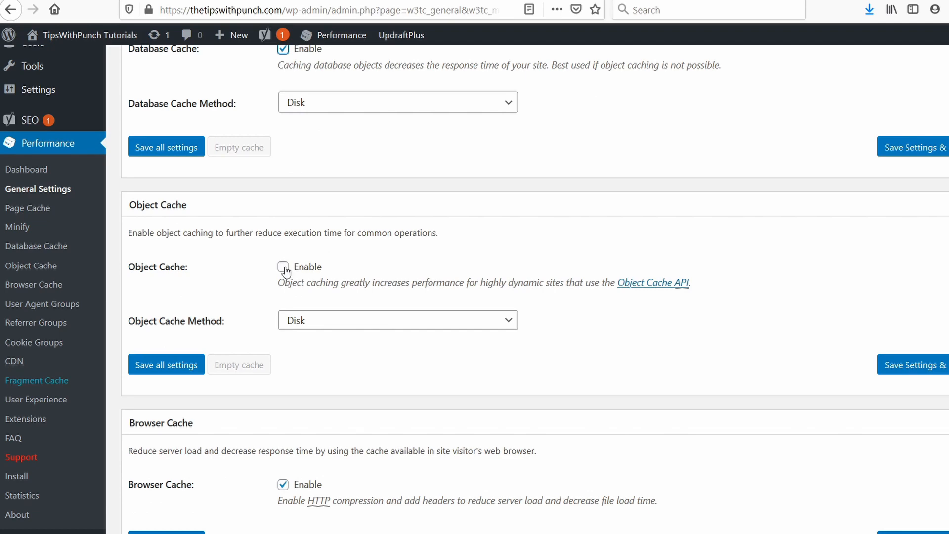
pyautogui.click(283, 267)
# Step: Enable Lazy Loading in the User Experience section of the general settings
pyautogui.scroll(-10, 381, 255)
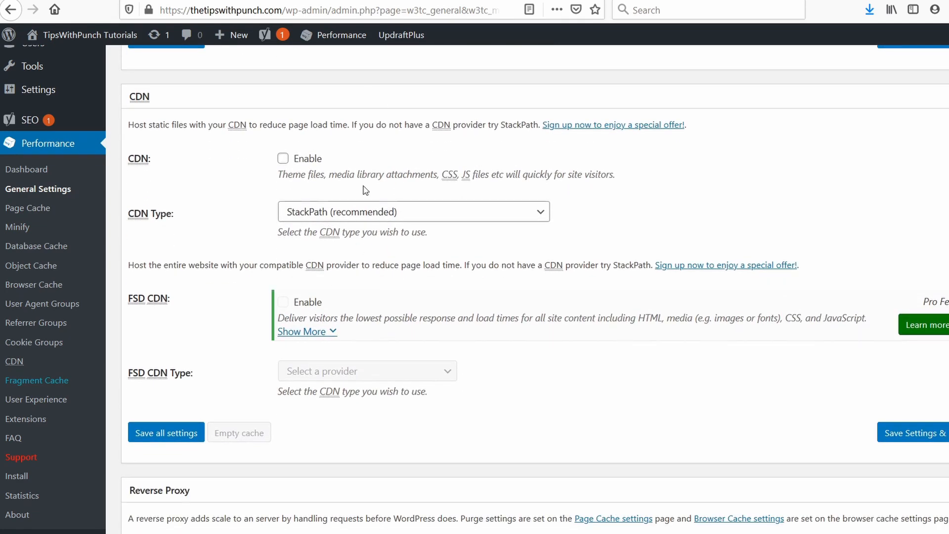
pyautogui.scroll(-7, 321, 153)
pyautogui.scroll(-4, 334, 128)
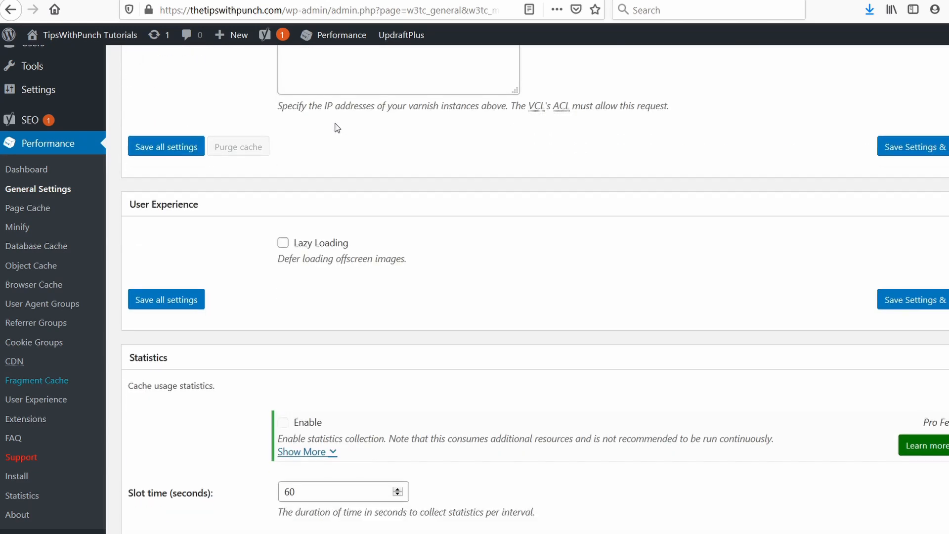
pyautogui.scroll(-3, 337, 128)
pyautogui.scroll(2, 336, 127)
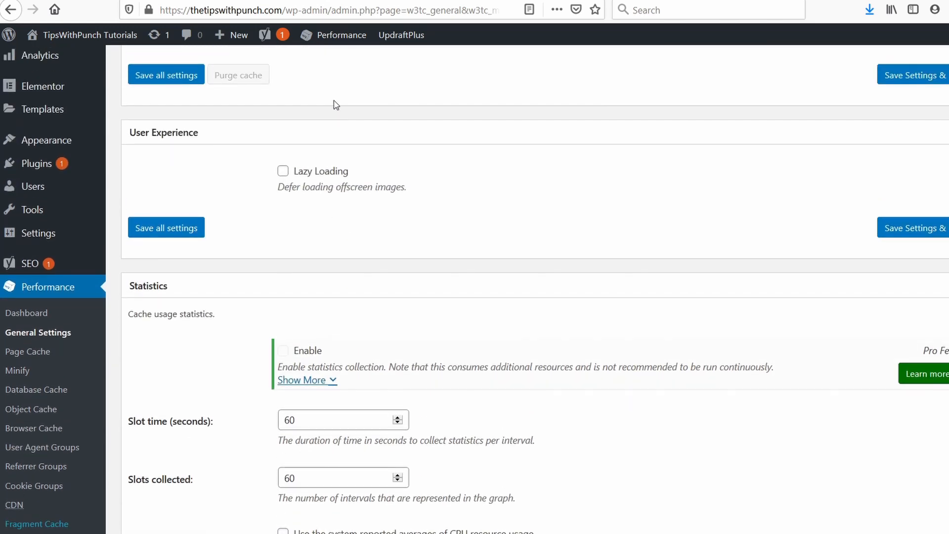
pyautogui.click(284, 171)
# Step: Save the W3 Total Cache general settings and purge the caches
pyautogui.scroll(-15, 490, 163)
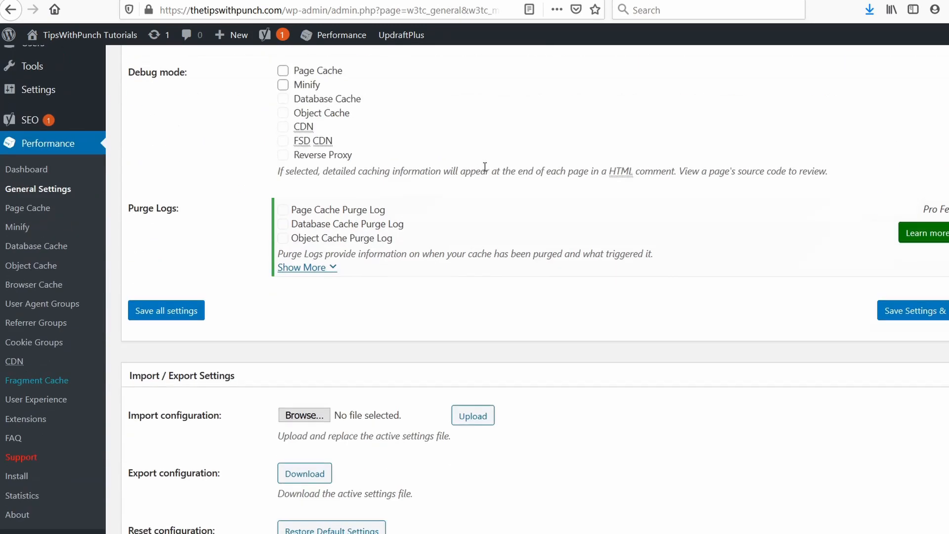
pyautogui.scroll(6, 435, 257)
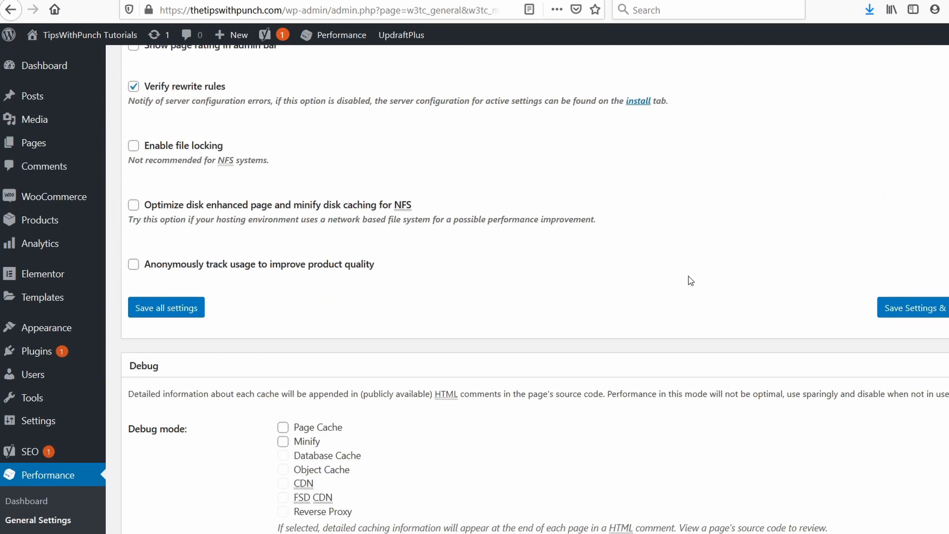
pyautogui.scroll(1, 688, 278)
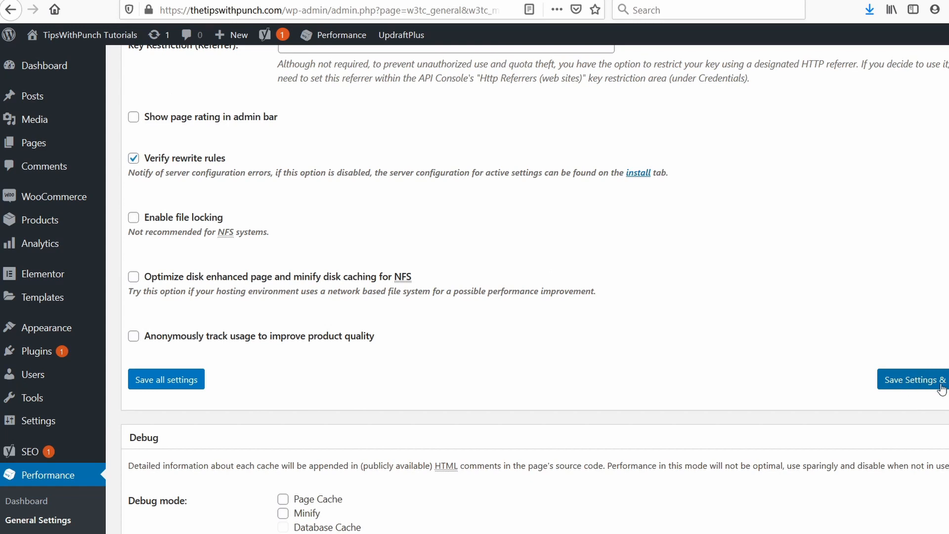
pyautogui.click(919, 383)
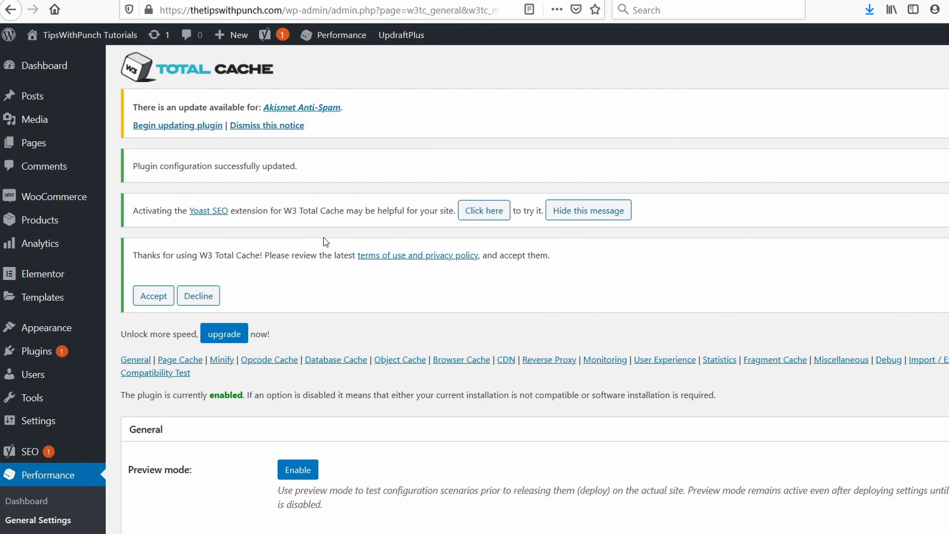
pyautogui.moveTo(334, 37)
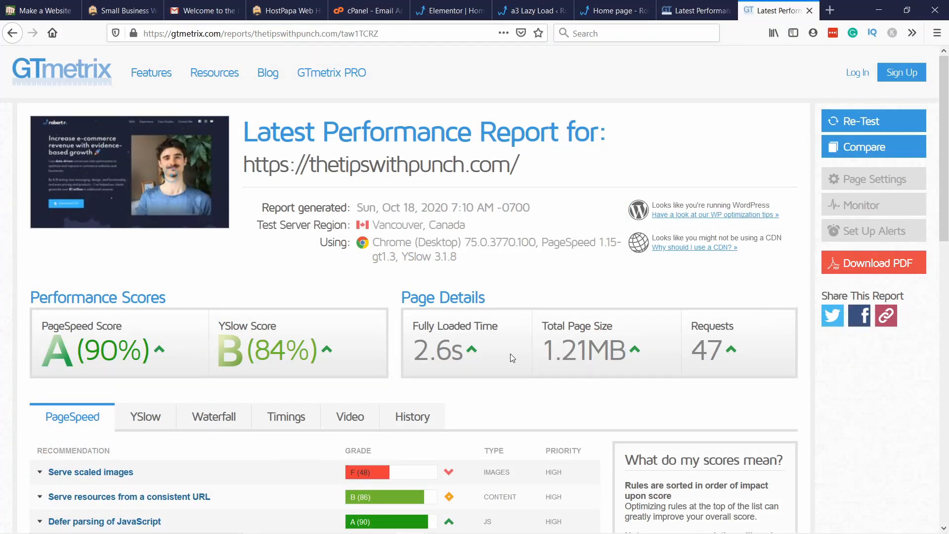
# Step: Review the new GTmetrix report, expanding the Serve scaled images recommendation and checking the YSlow grades
pyautogui.scroll(-3, 510, 354)
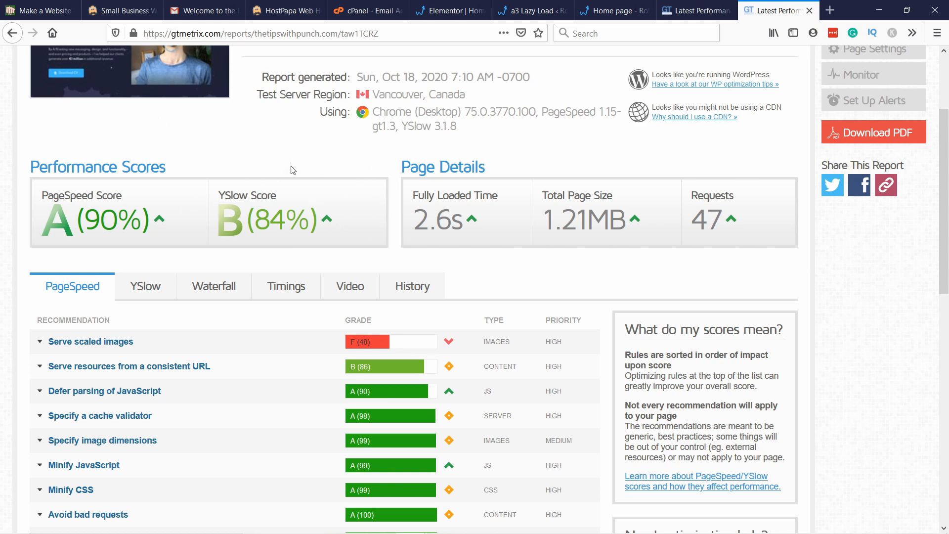
pyautogui.click(159, 346)
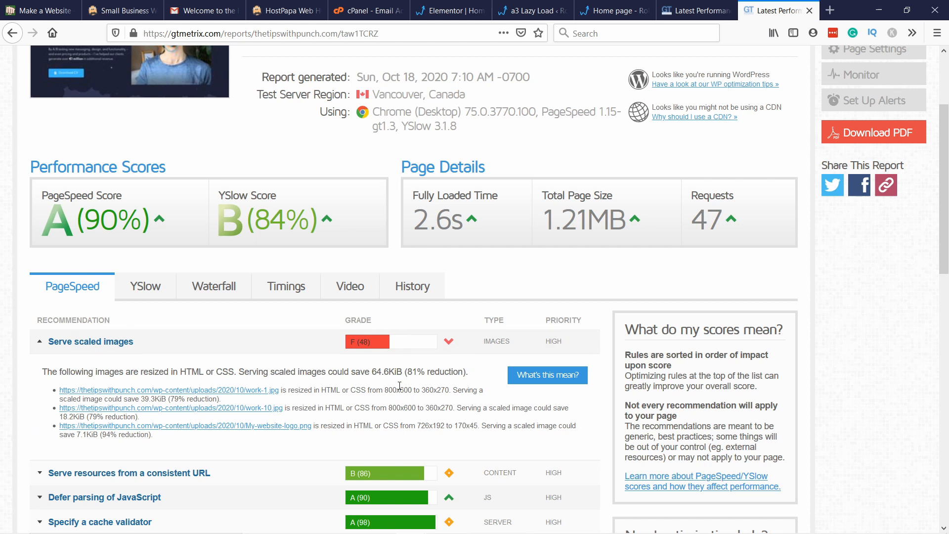
pyautogui.click(149, 287)
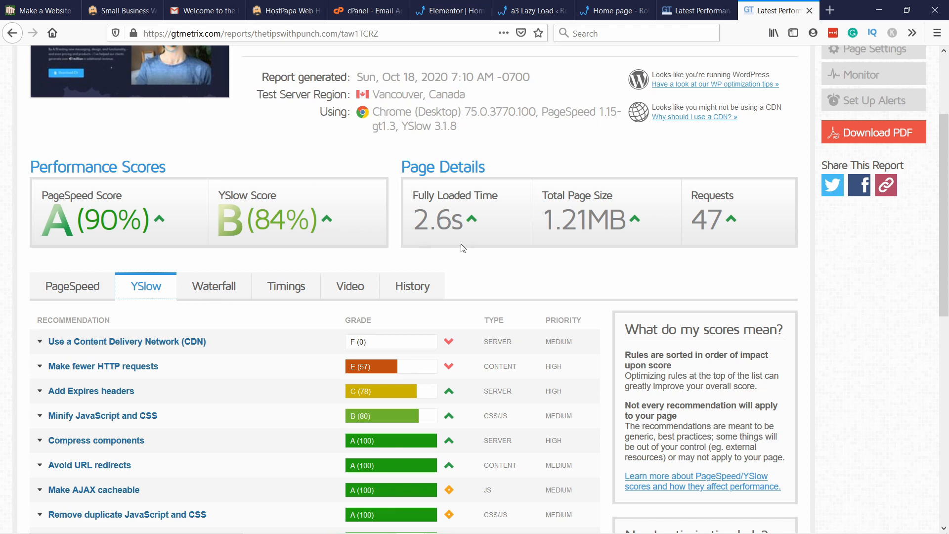
# Step: Check the live home page from the hero through the case studies to the Instagram feed for how its content and images load
pyautogui.click(613, 10)
pyautogui.scroll(-3, 370, 277)
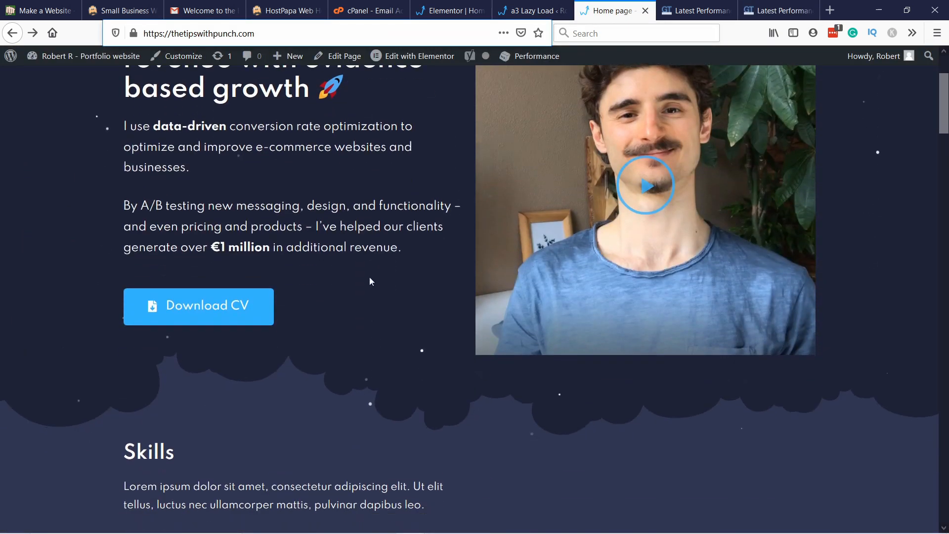
pyautogui.scroll(-4, 600, 163)
pyautogui.scroll(-10, 601, 163)
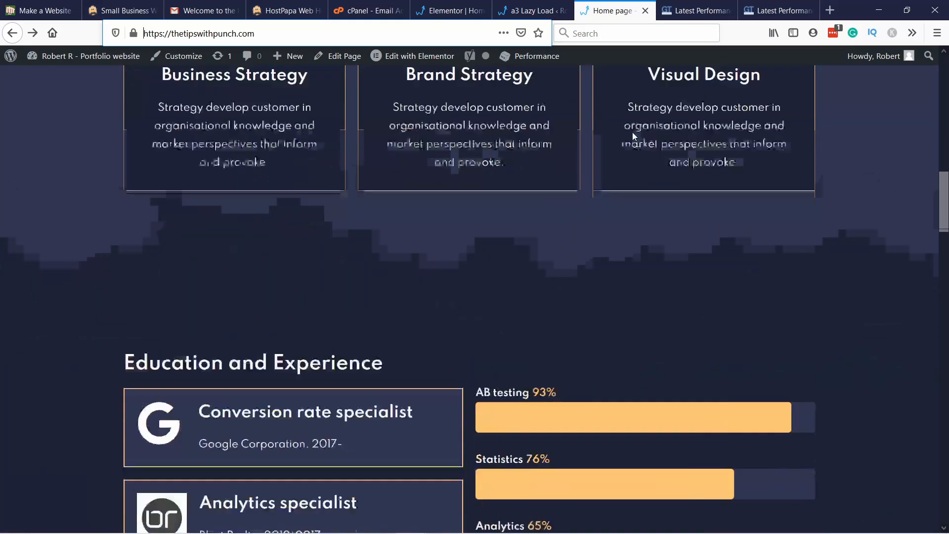
pyautogui.scroll(-8, 470, 244)
pyautogui.scroll(3, 489, 221)
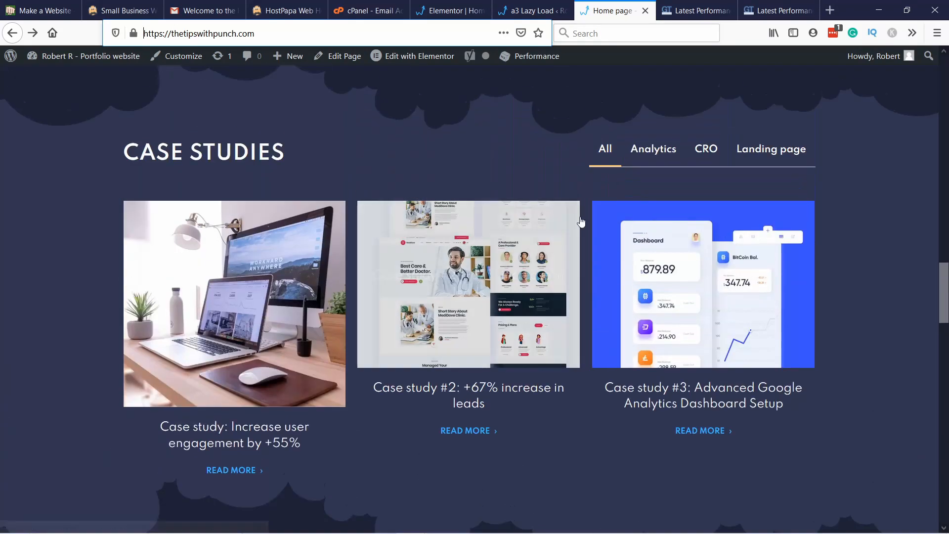
pyautogui.scroll(-7, 286, 266)
pyautogui.scroll(-3, 286, 266)
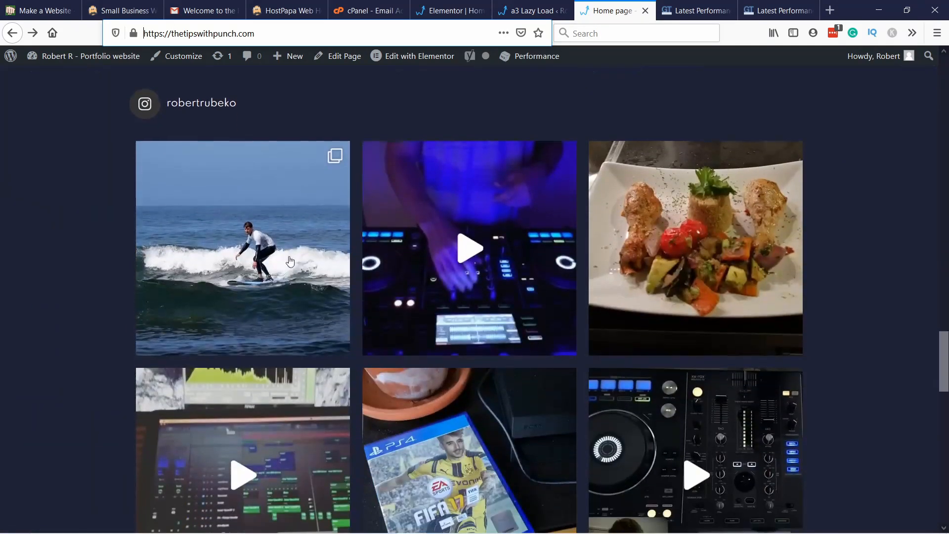
pyautogui.scroll(-8, 343, 332)
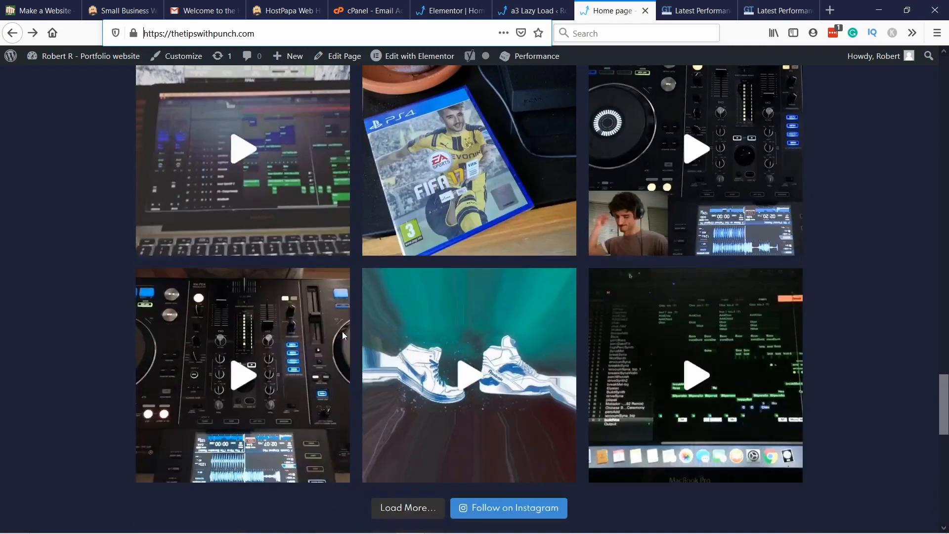
pyautogui.scroll(8, 372, 352)
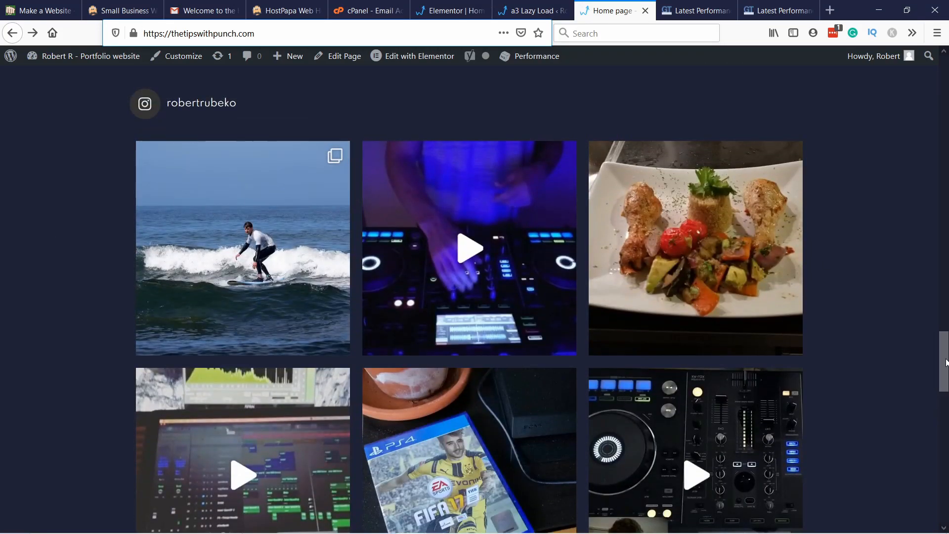
pyautogui.scroll(-5, 913, 339)
pyautogui.scroll(20, 691, 61)
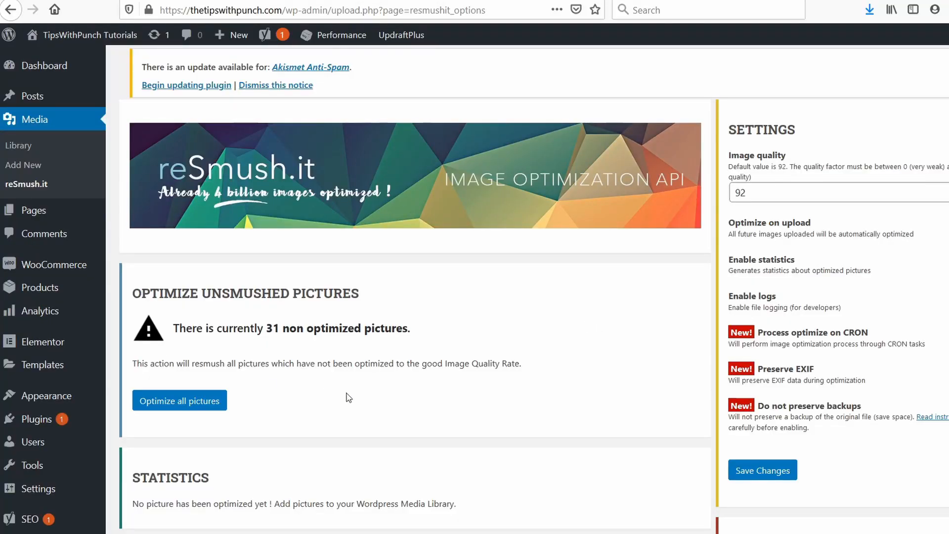
# Step: Leave the reSmush.it page and open the Yoast SEO general settings
pyautogui.scroll(-3, 46, 323)
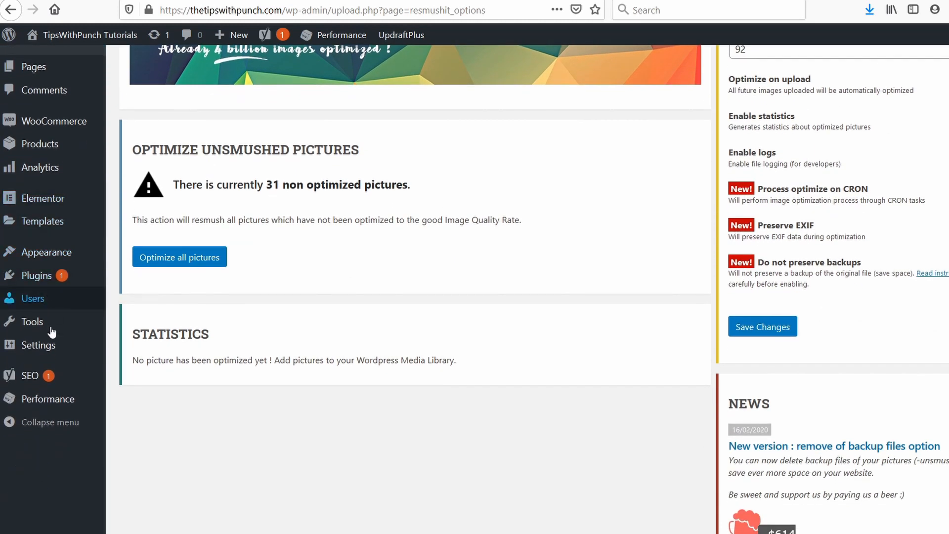
pyautogui.moveTo(39, 381)
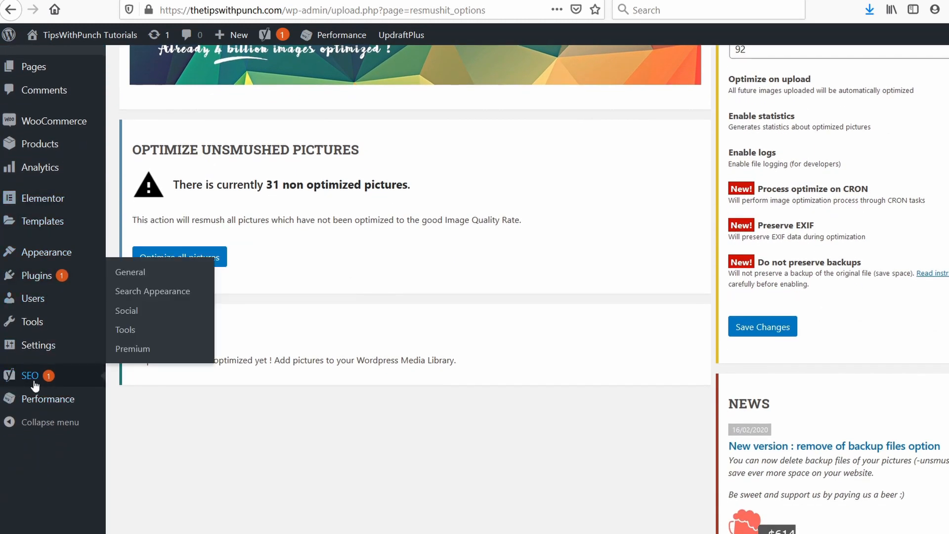
pyautogui.click(138, 282)
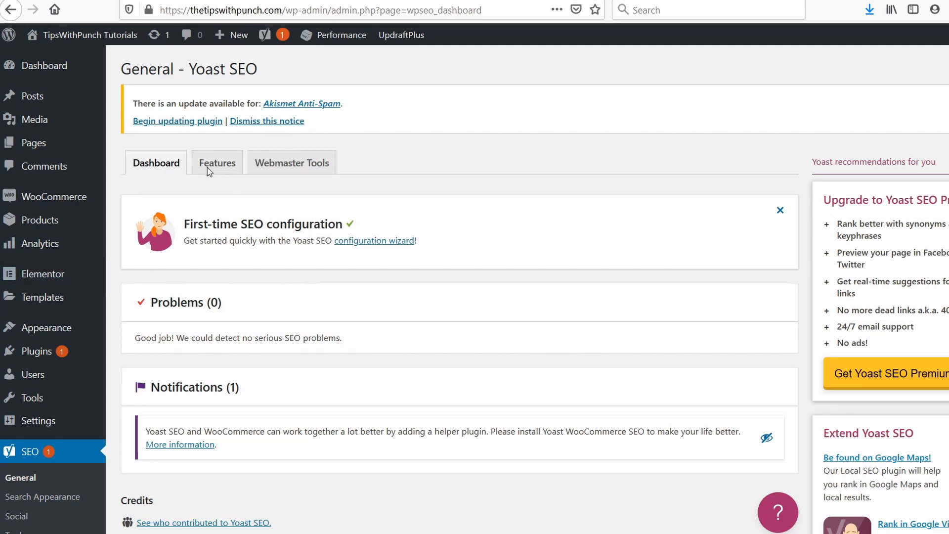
# Step: Check the Yoast SEO Webmaster Tools verification fields and open the Search Appearance settings
pyautogui.click(291, 168)
pyautogui.scroll(-3, 218, 265)
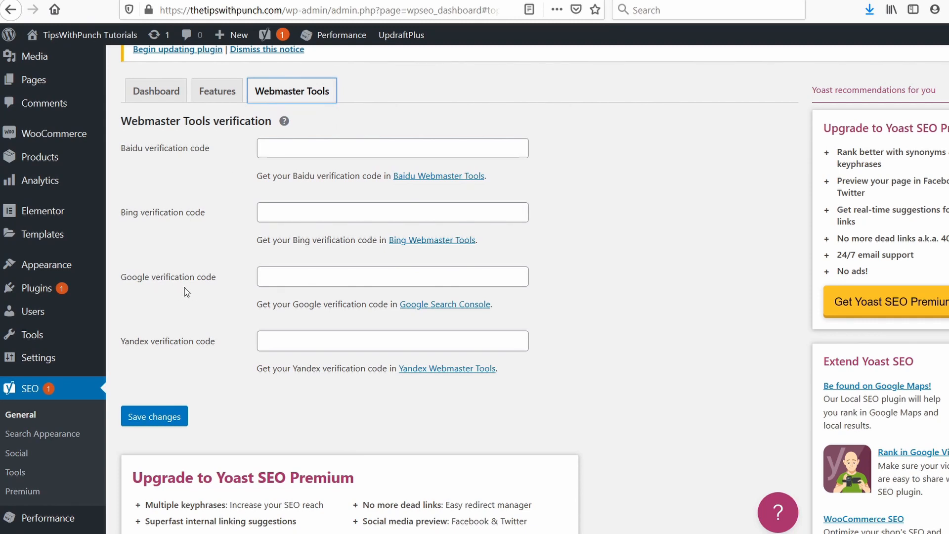
pyautogui.click(42, 433)
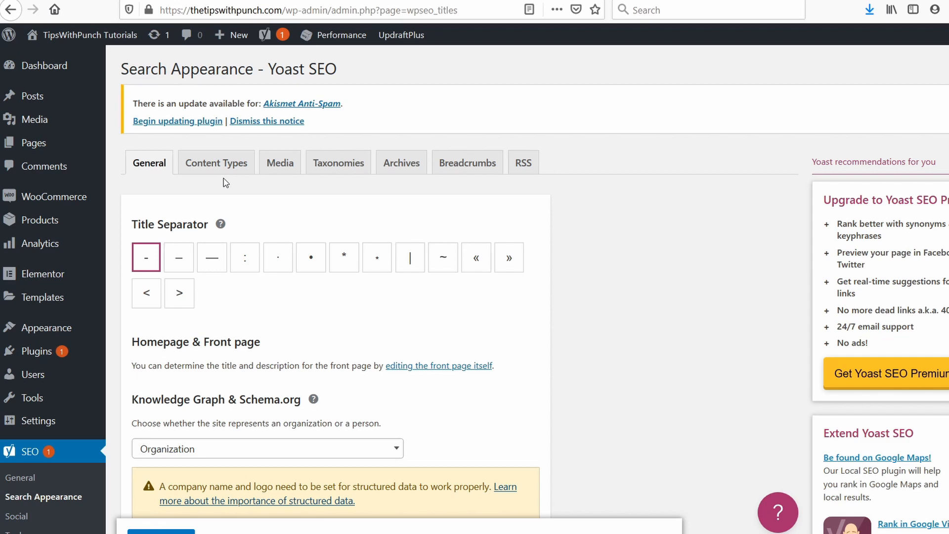
# Step: Open the "Hello world!" post for editing and dismiss the block editor's welcome tip
pyautogui.moveTo(63, 95)
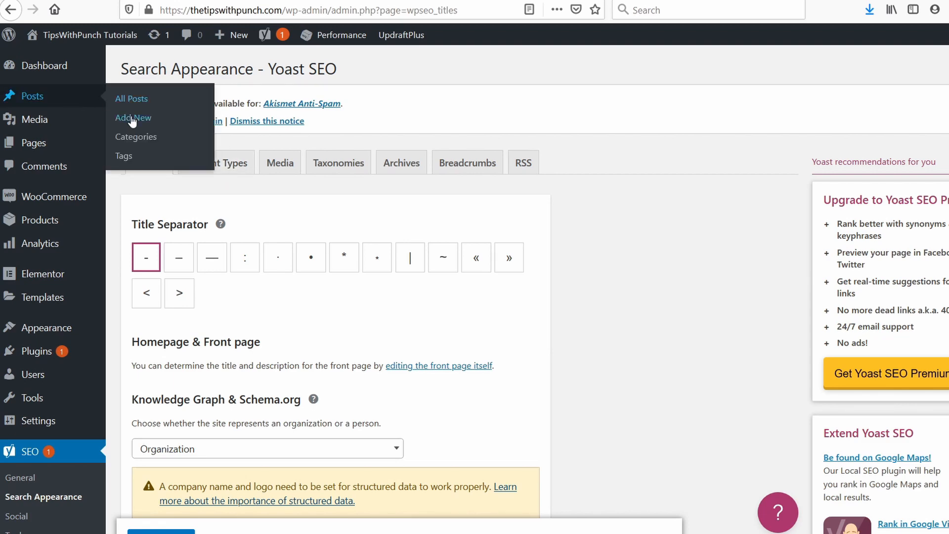
pyautogui.click(131, 99)
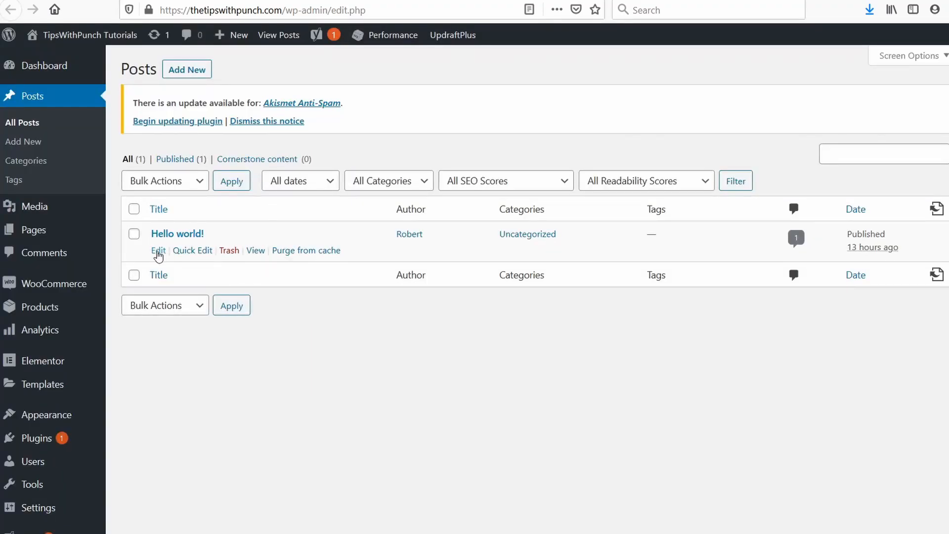
pyautogui.click(158, 252)
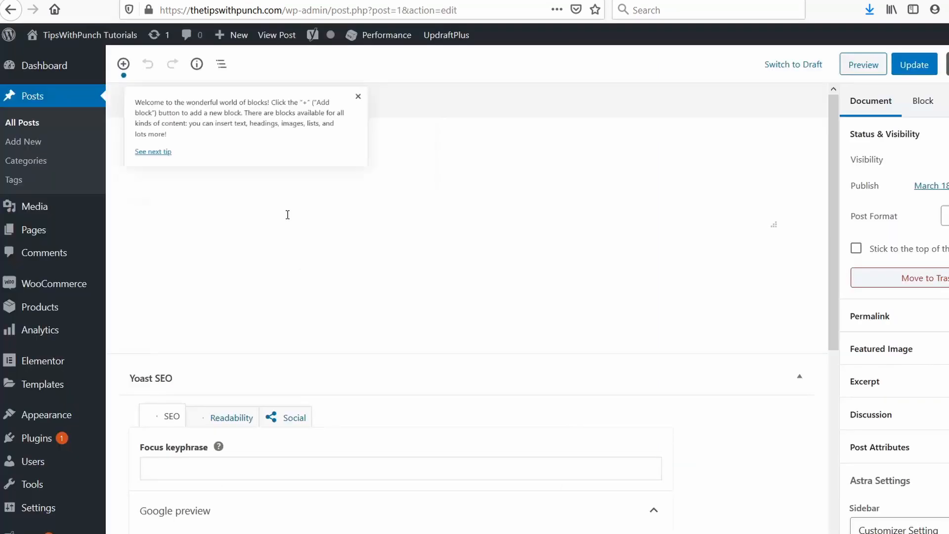
pyautogui.click(418, 101)
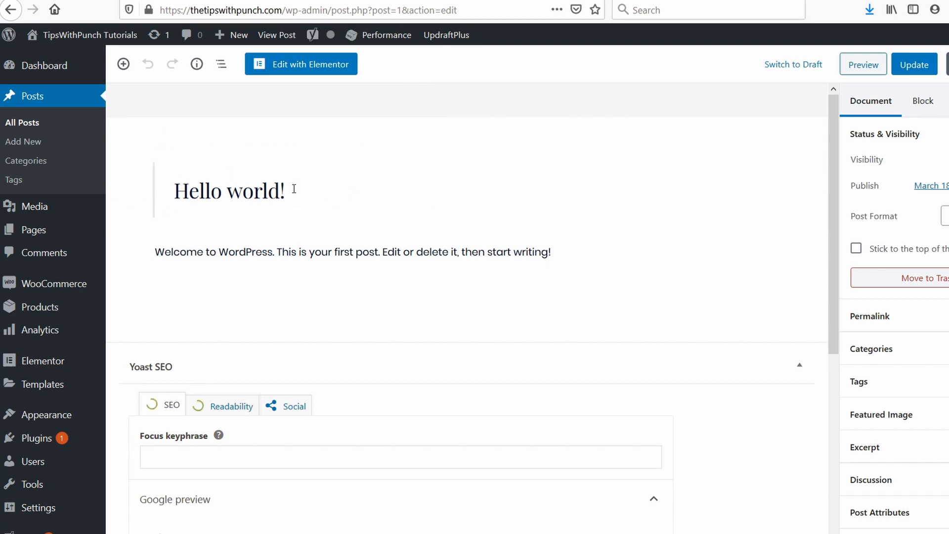
# Step: Examine the post's Yoast SEO section, including the focus keyphrase field, Google preview and SEO analysis
pyautogui.scroll(-5, 371, 148)
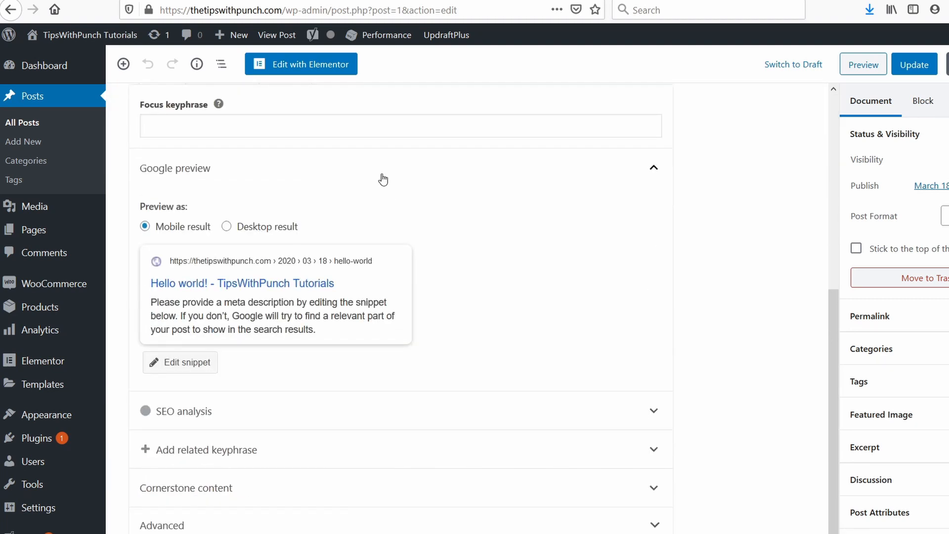
pyautogui.scroll(3, 381, 178)
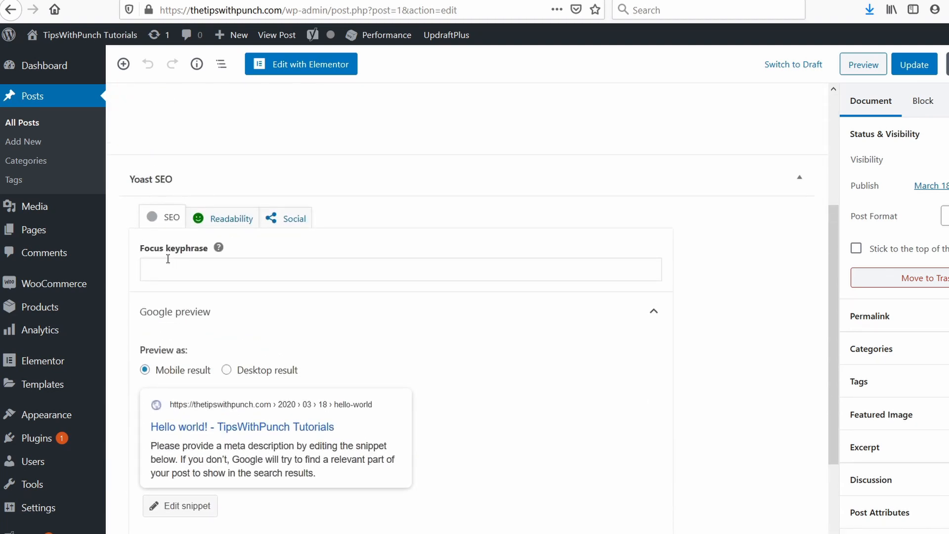
pyautogui.click(225, 267)
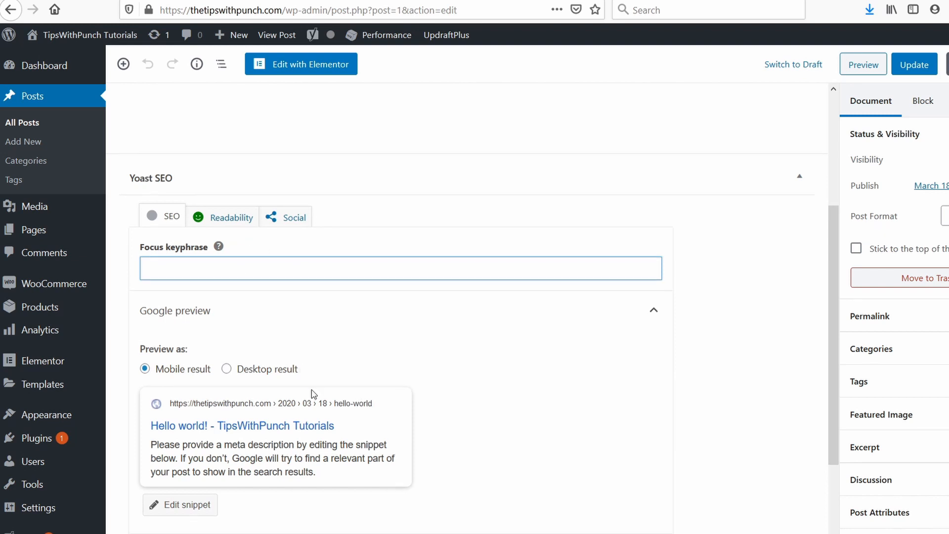
pyautogui.scroll(-3, 313, 391)
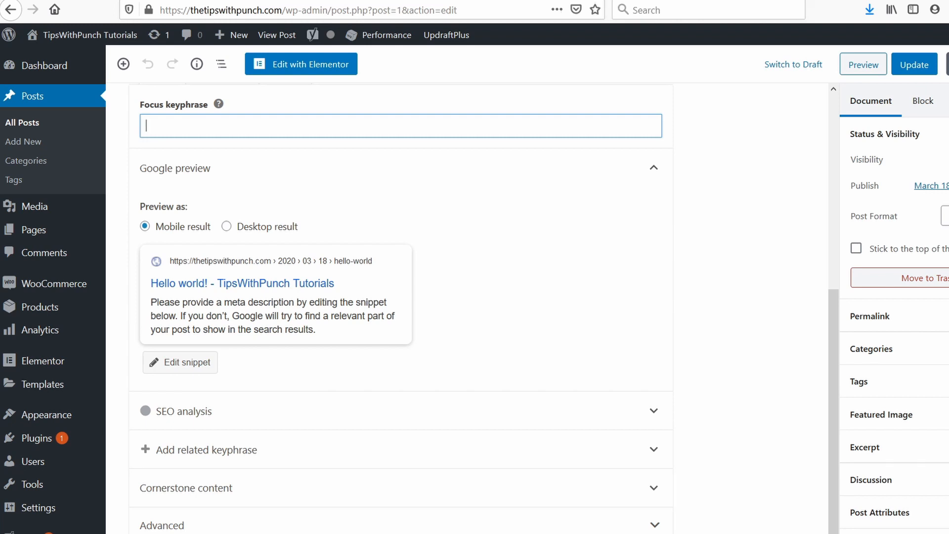
pyautogui.click(742, 260)
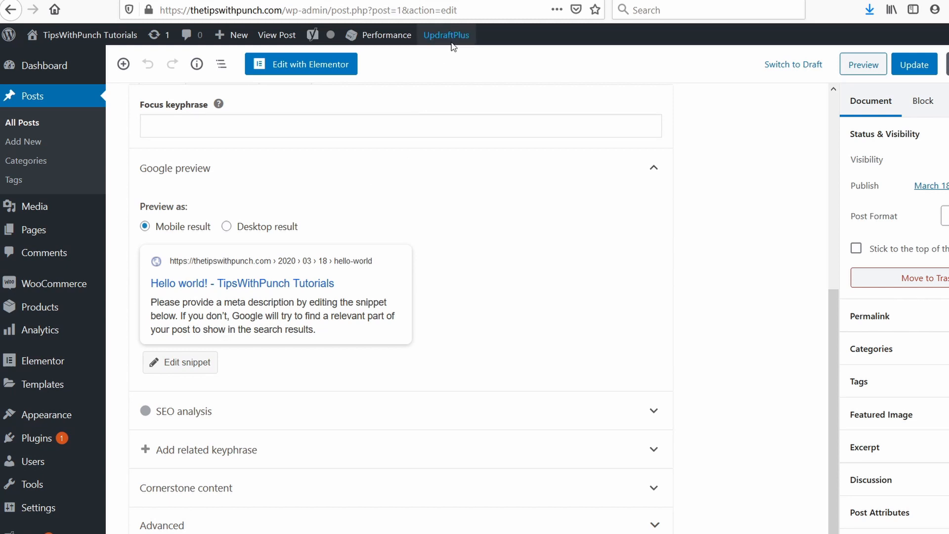
# Step: Open the UpdraftPlus settings and set both the files and database backup schedules to Weekly
pyautogui.moveTo(424, 37)
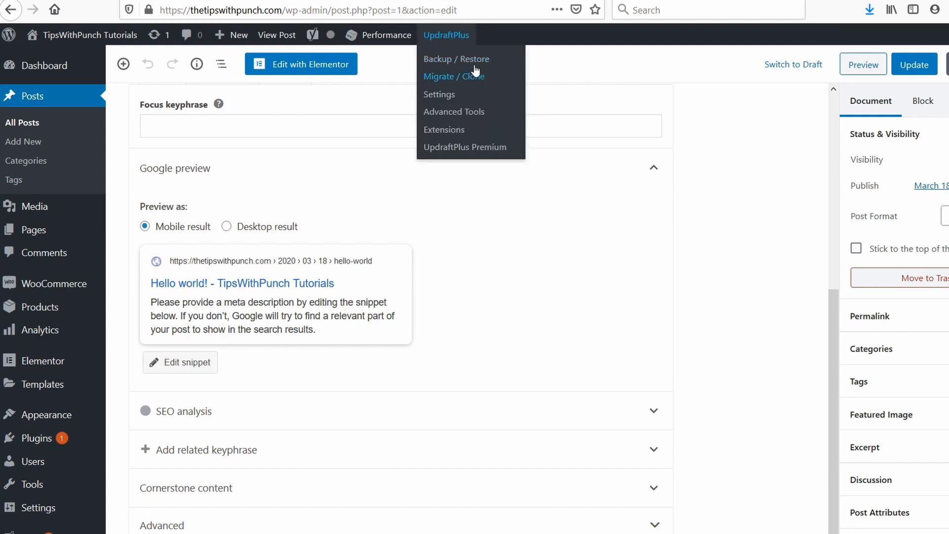
pyautogui.click(445, 94)
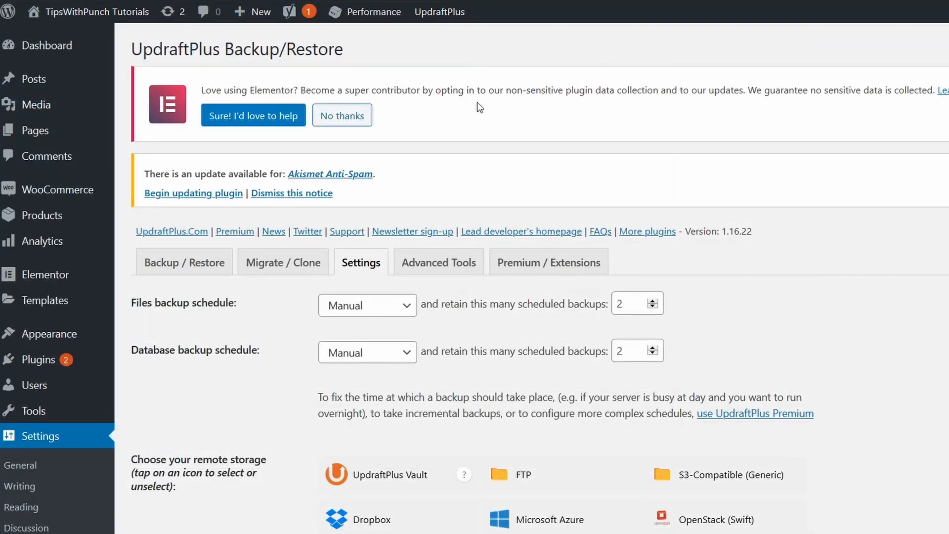
pyautogui.scroll(-3, 479, 123)
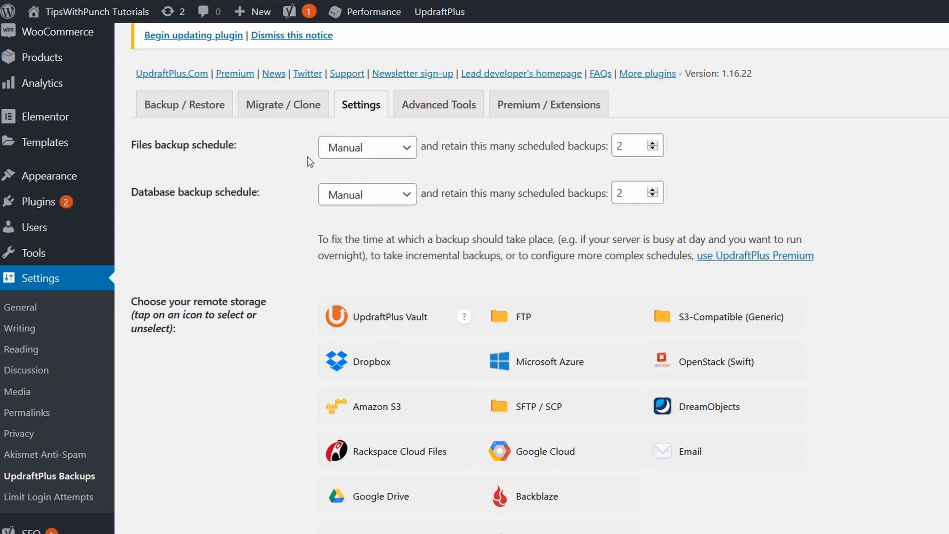
pyautogui.click(346, 147)
pyautogui.click(369, 298)
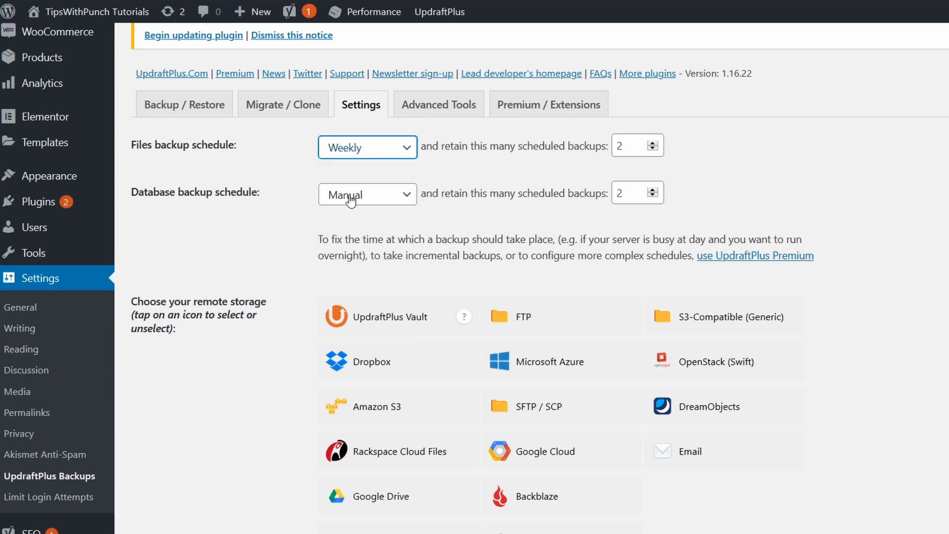
pyautogui.click(351, 200)
pyautogui.click(342, 360)
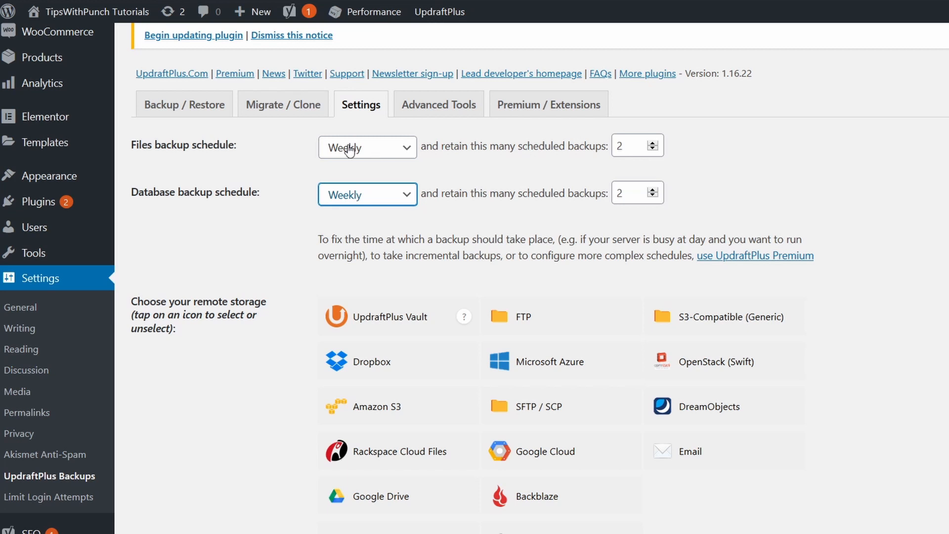
# Step: Set the number of retained scheduled backups to 4 for both files and database
pyautogui.doubleClick(620, 145)
pyautogui.write('4')
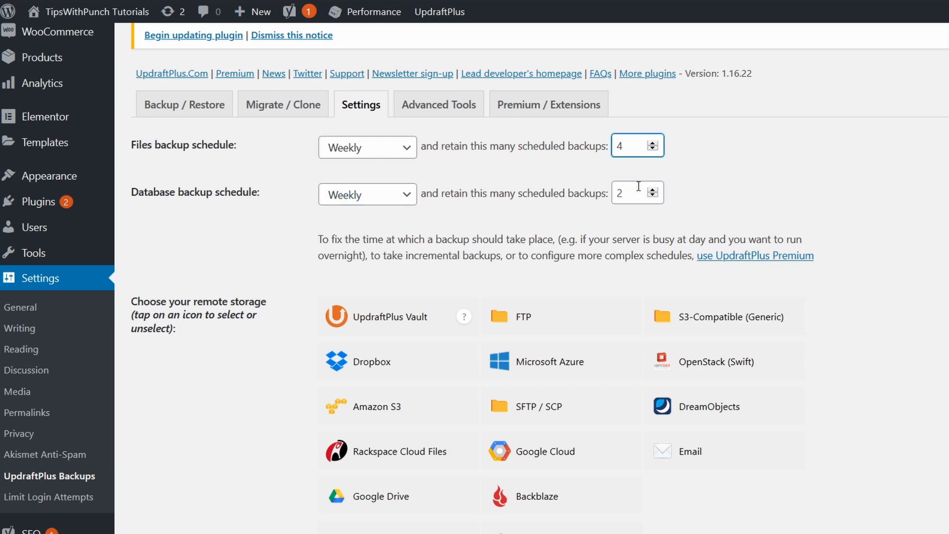
pyautogui.doubleClick(639, 186)
pyautogui.write('4')
pyautogui.click(726, 194)
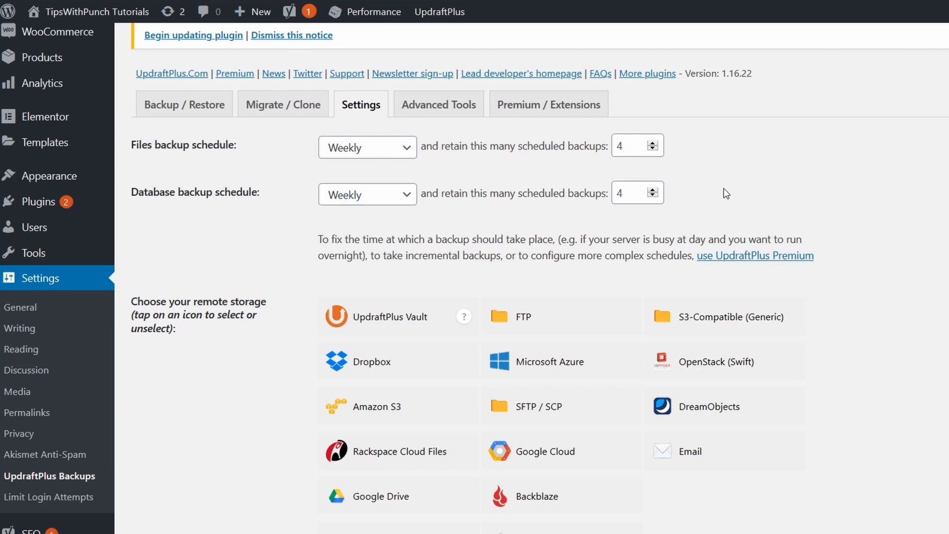
# Step: Review the remote storage and files backup inclusion options, and save the UpdraftPlus settings
pyautogui.scroll(-5, 727, 194)
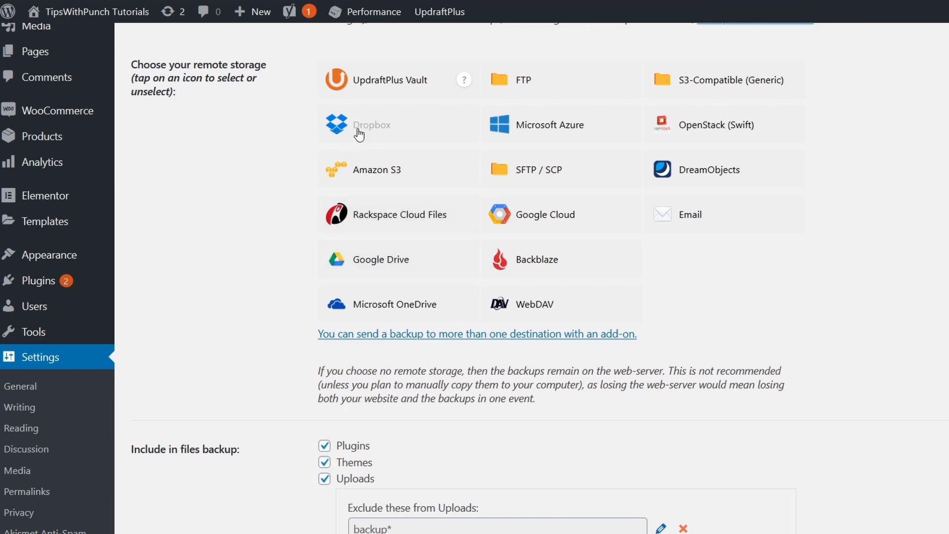
pyautogui.scroll(-5, 740, 246)
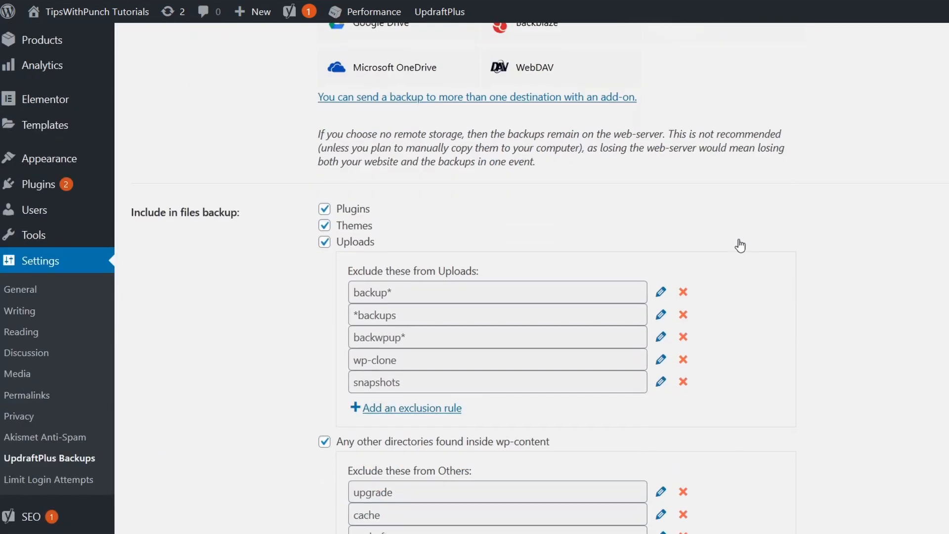
pyautogui.scroll(-2, 741, 246)
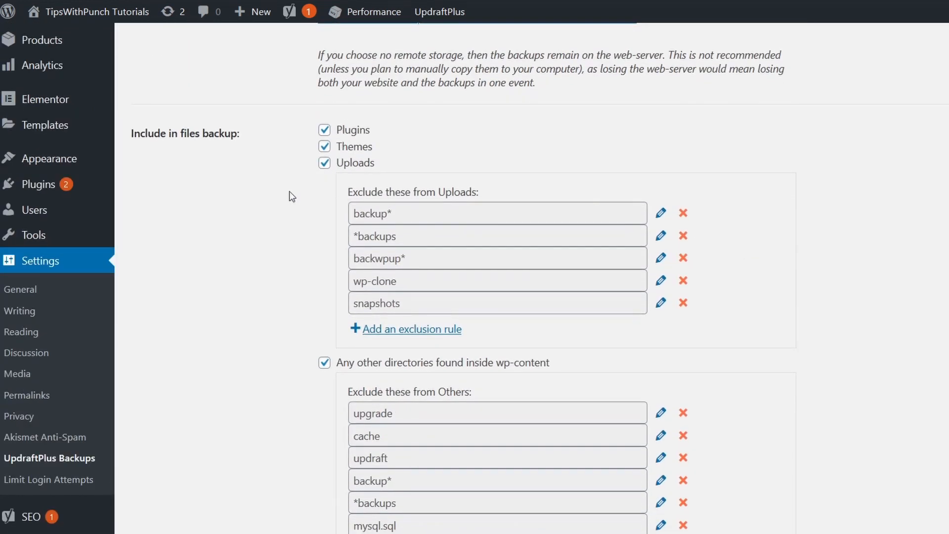
pyautogui.scroll(-11, 292, 201)
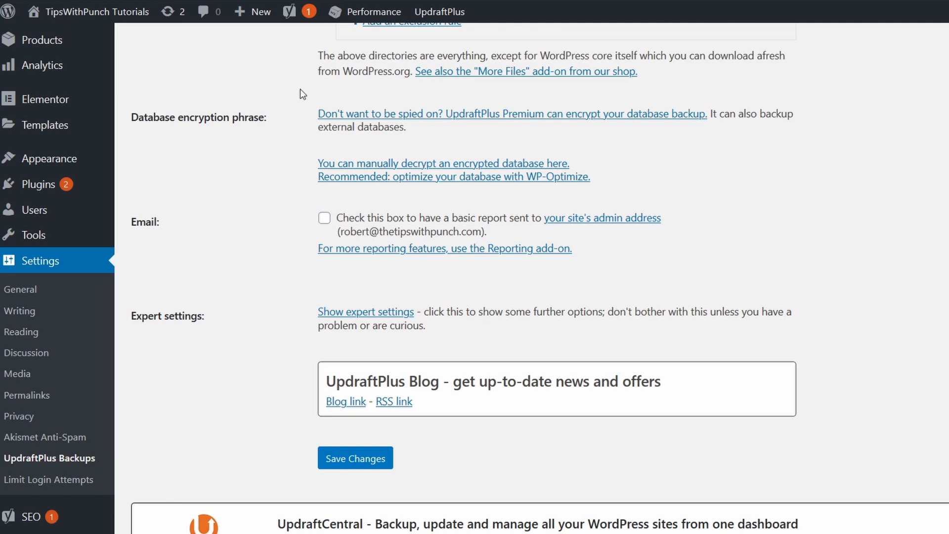
pyautogui.scroll(-2, 295, 198)
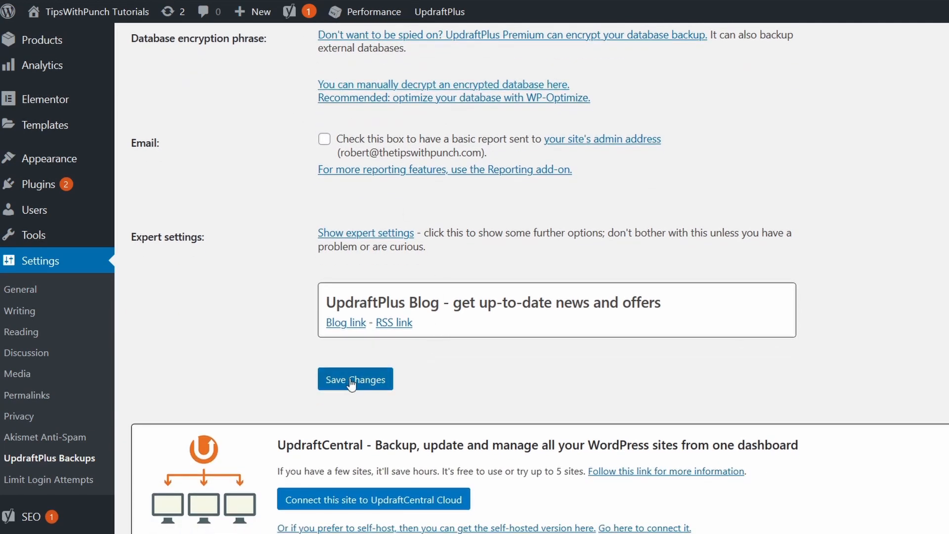
pyautogui.click(353, 385)
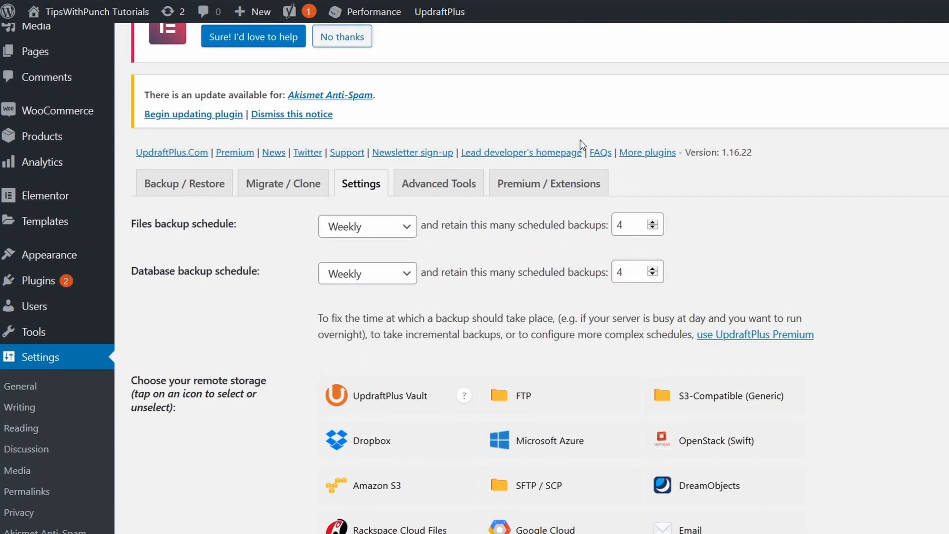
# Step: Start an immediate UpdraftPlus backup that includes both the database and the files
pyautogui.click(182, 194)
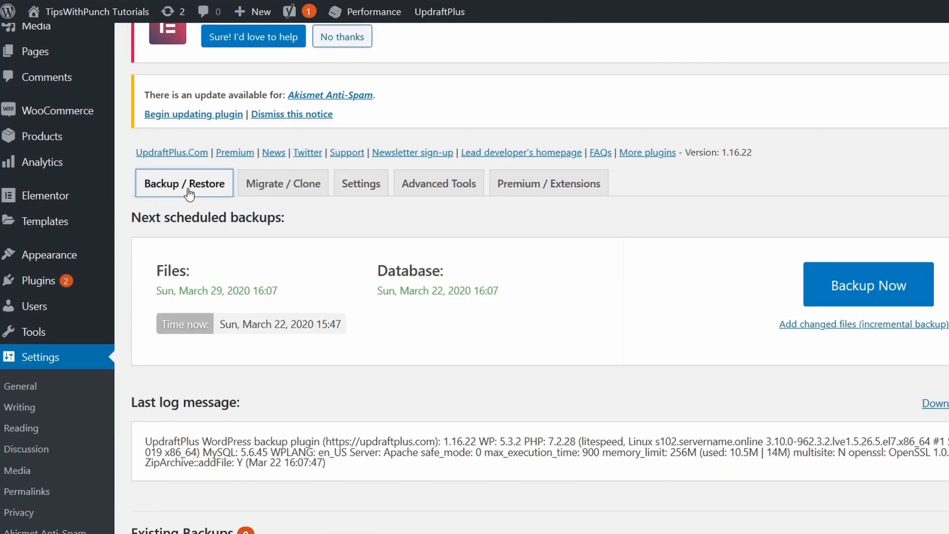
pyautogui.scroll(2, 659, 222)
pyautogui.scroll(-2, 659, 221)
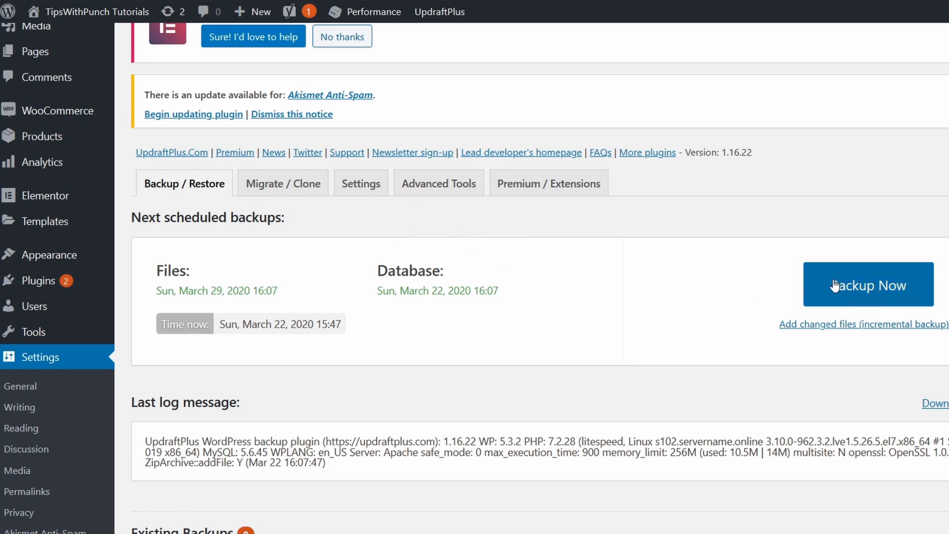
pyautogui.click(849, 287)
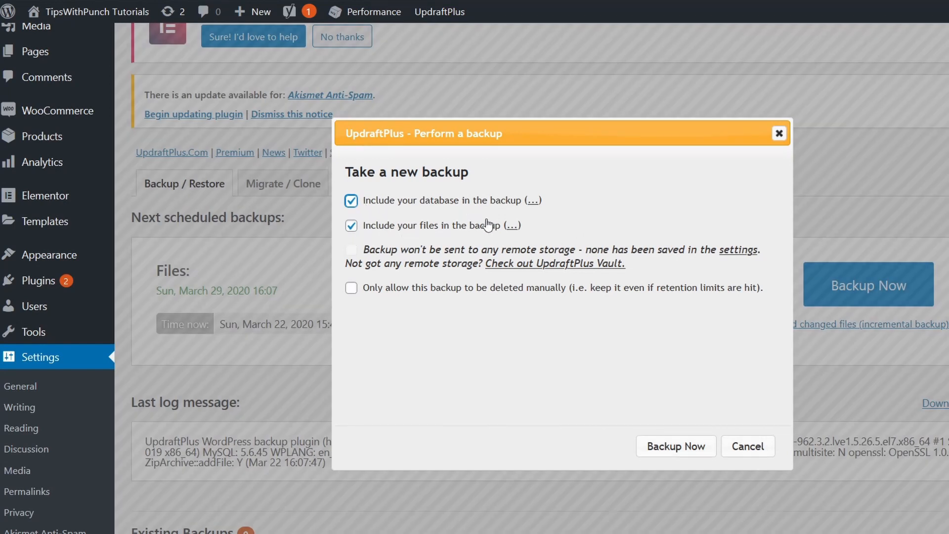
pyautogui.click(677, 447)
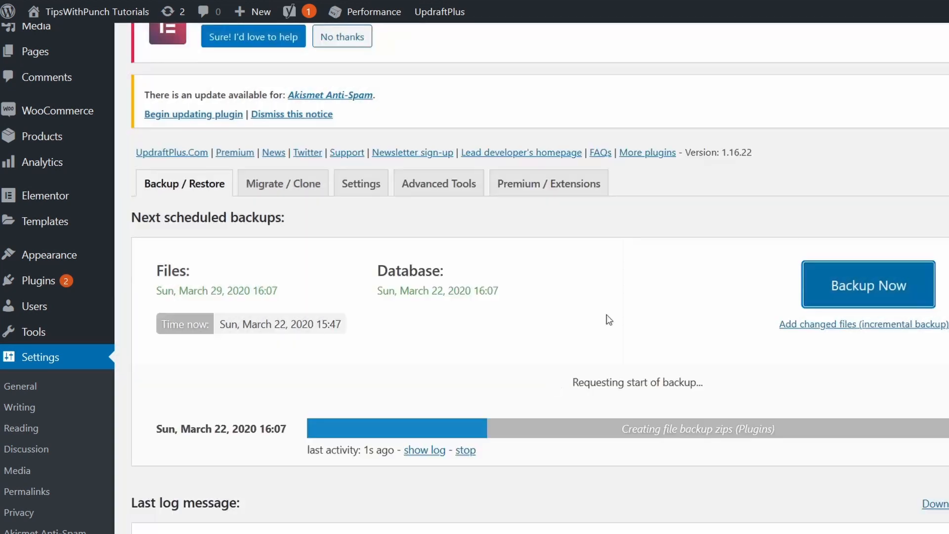
# Step: Leave the UpdraftPlus settings and open the Akismet Anti-Spam settings page
pyautogui.scroll(-2, 416, 394)
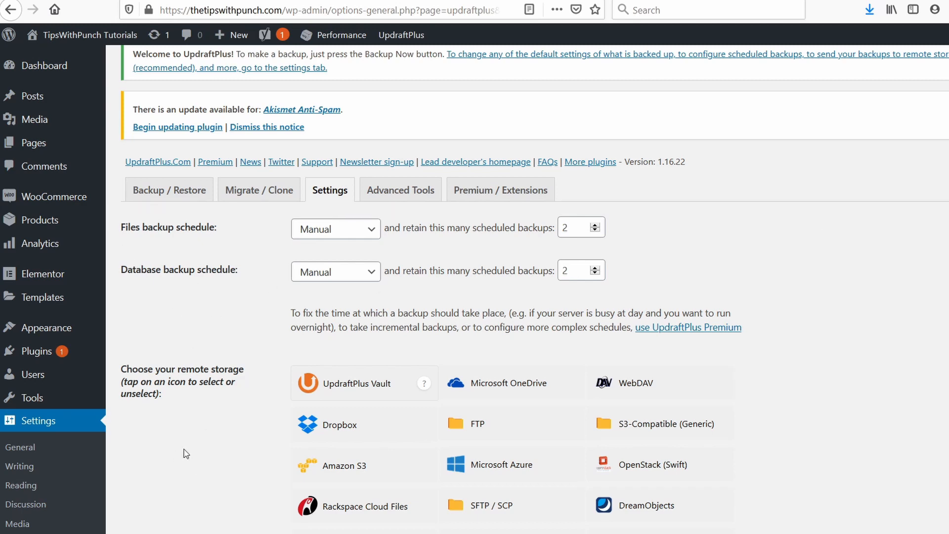
pyautogui.scroll(-5, 190, 395)
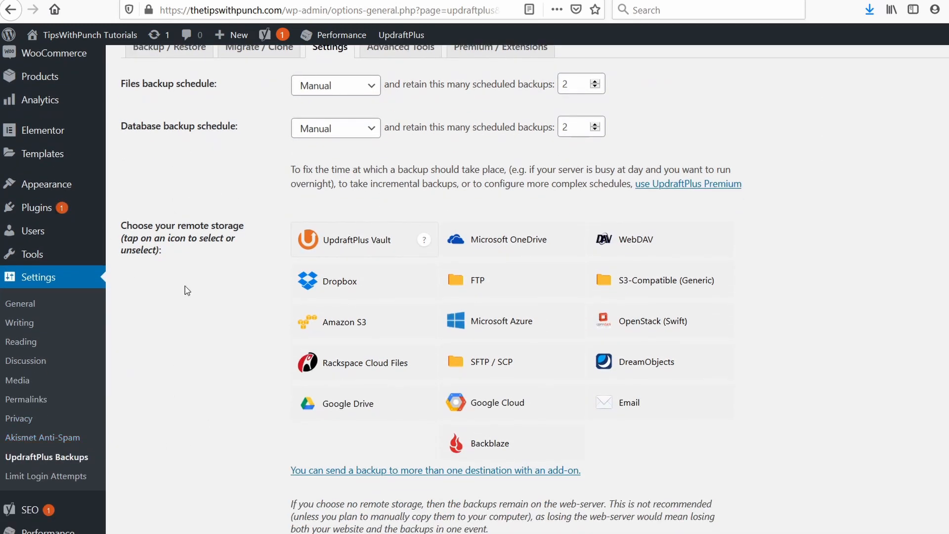
pyautogui.click(39, 438)
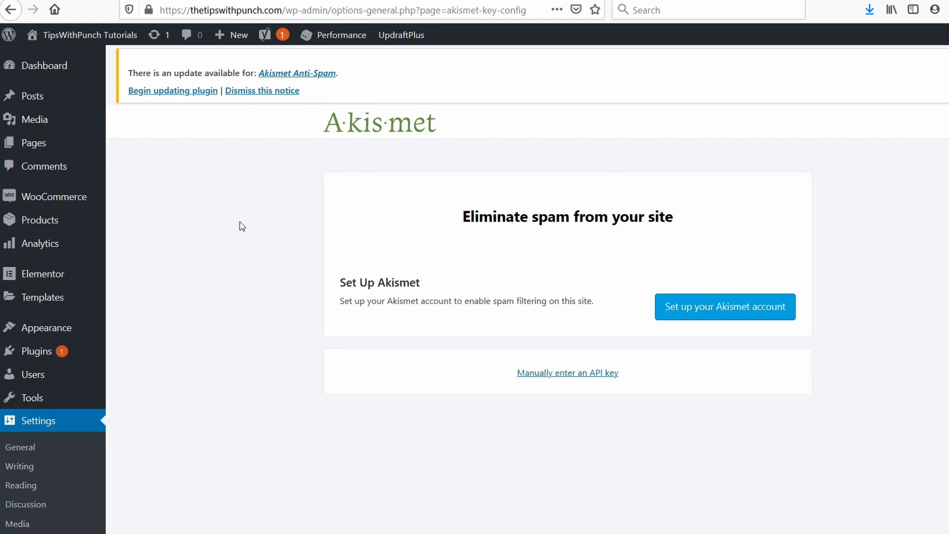
# Step: Open the Limit Login Attempts settings and review the lockout, notification, whitelist and blacklist options
pyautogui.scroll(-3, 57, 279)
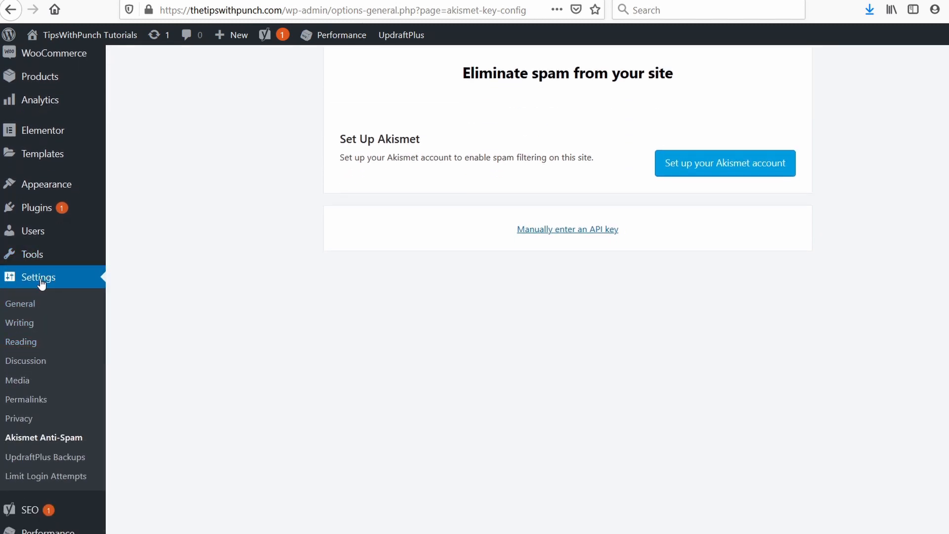
pyautogui.click(45, 477)
pyautogui.scroll(-3, 329, 179)
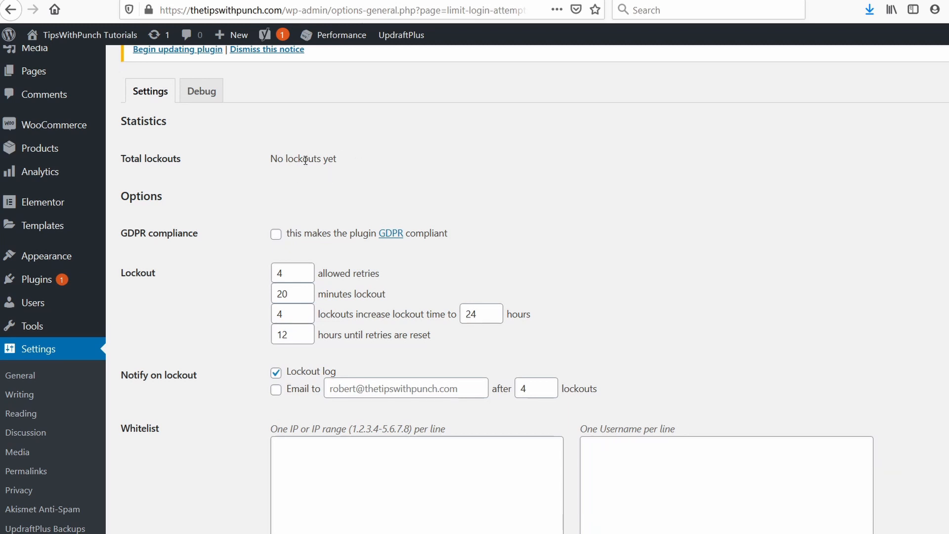
pyautogui.scroll(-3, 322, 113)
pyautogui.scroll(-4, 356, 98)
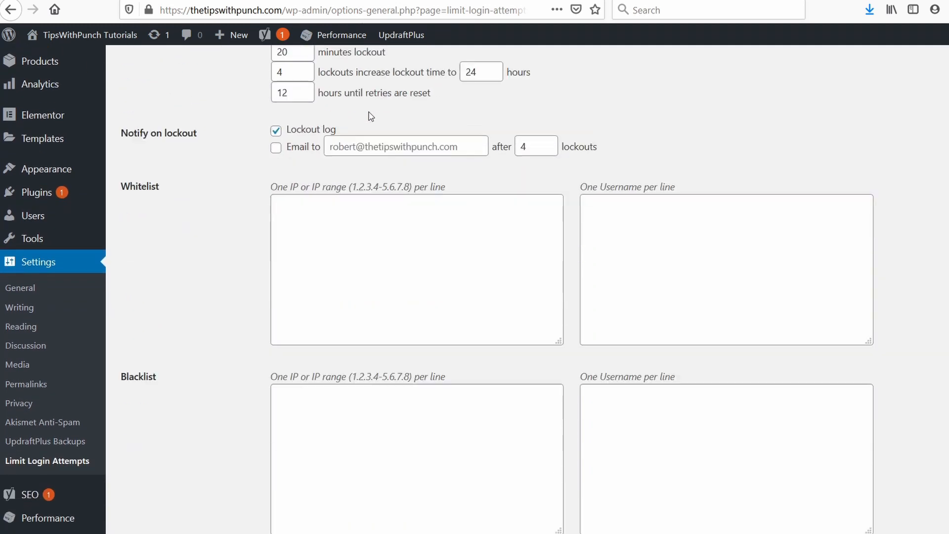
pyautogui.scroll(4, 491, 163)
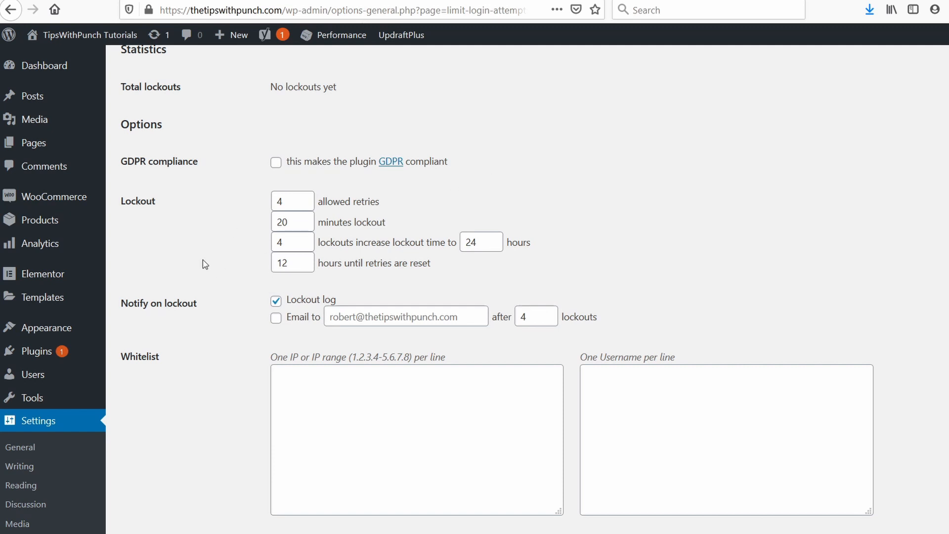
pyautogui.scroll(-6, 201, 283)
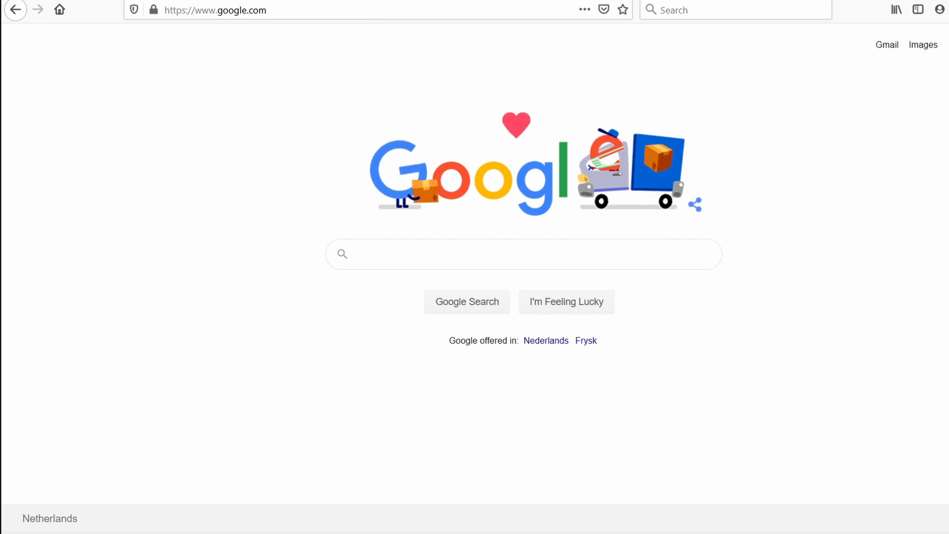
# Step: Search Google for "google analytics" and open the official Google Analytics result
pyautogui.click(390, 254)
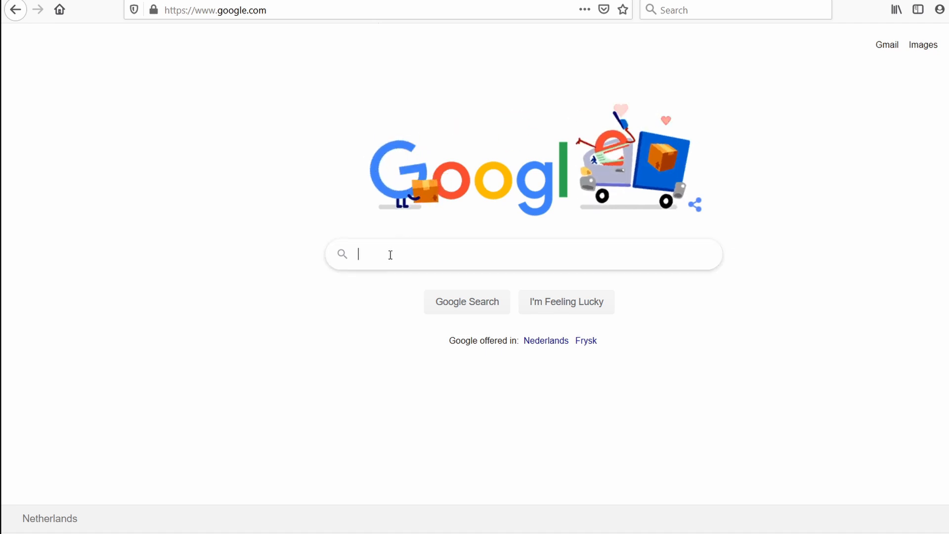
pyautogui.write('google analytics')
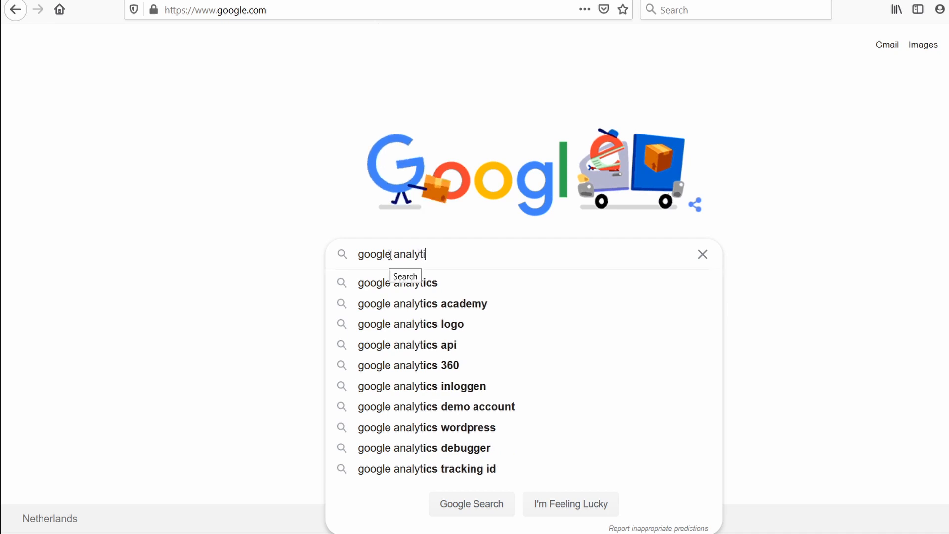
pyautogui.press('Return')
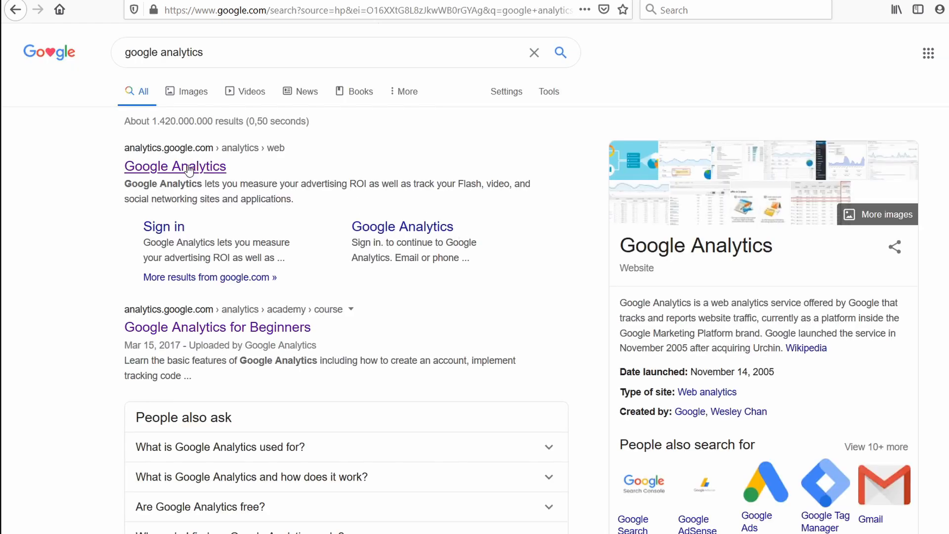
pyautogui.click(194, 171)
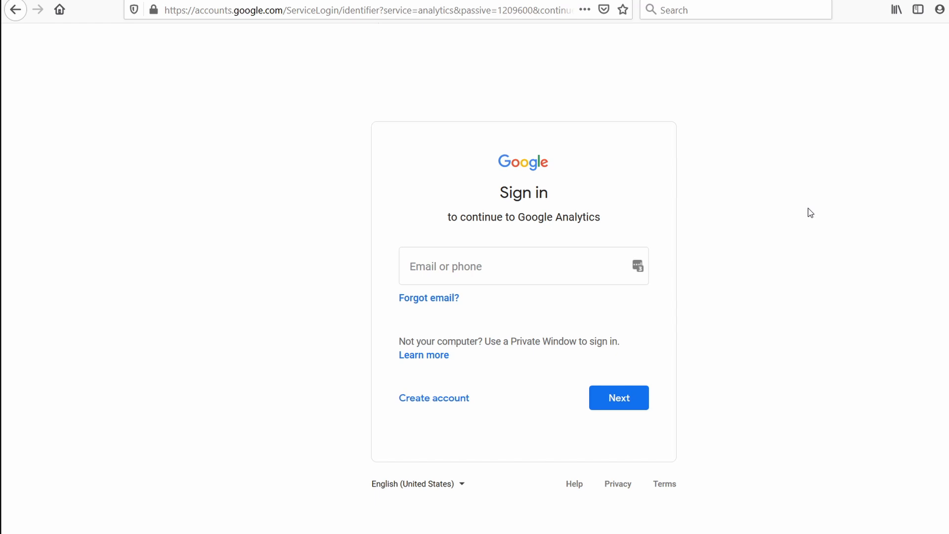
# Step: Sign in to Google Analytics with the account e-mail and start the measurement setup
pyautogui.click(496, 267)
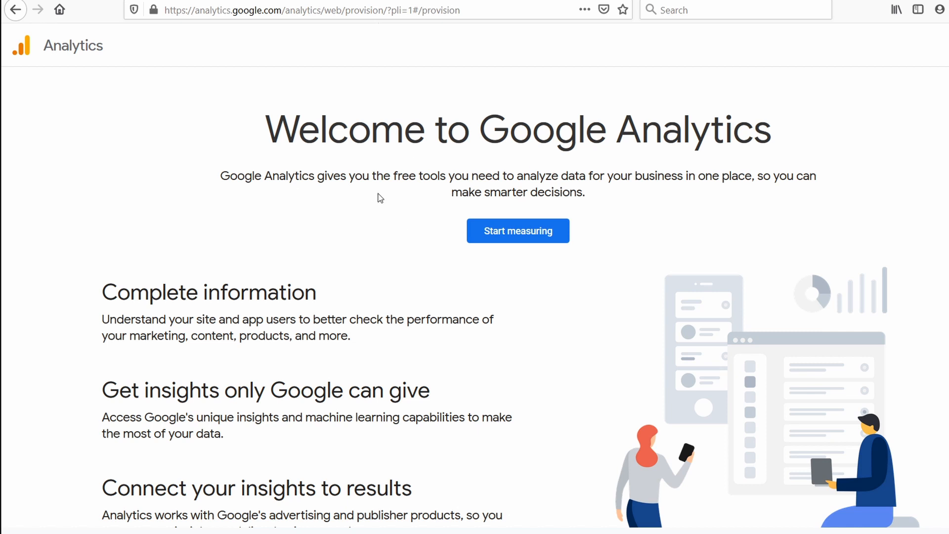
pyautogui.click(505, 232)
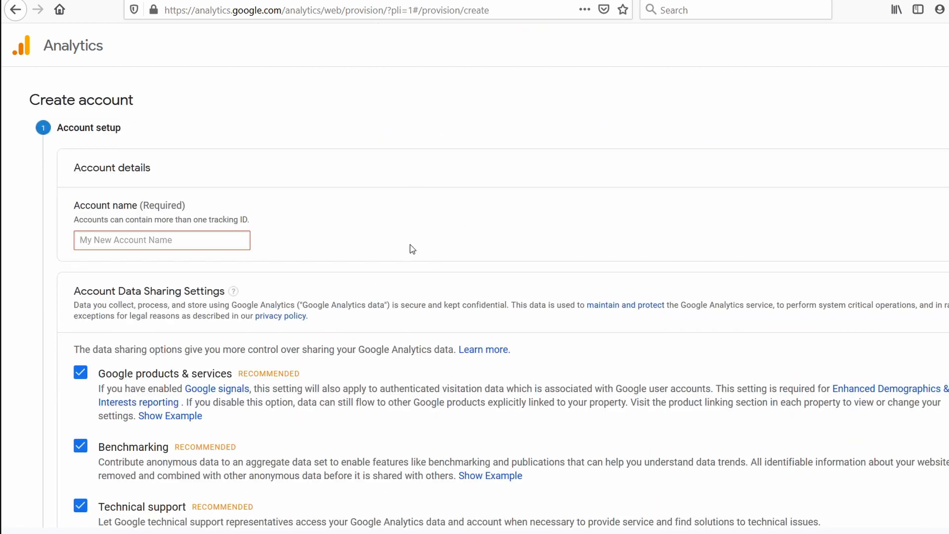
# Step: Name the new Analytics account thetipswithpunch.com
pyautogui.scroll(-1, 412, 249)
pyautogui.scroll(1, 412, 249)
pyautogui.click(613, 242)
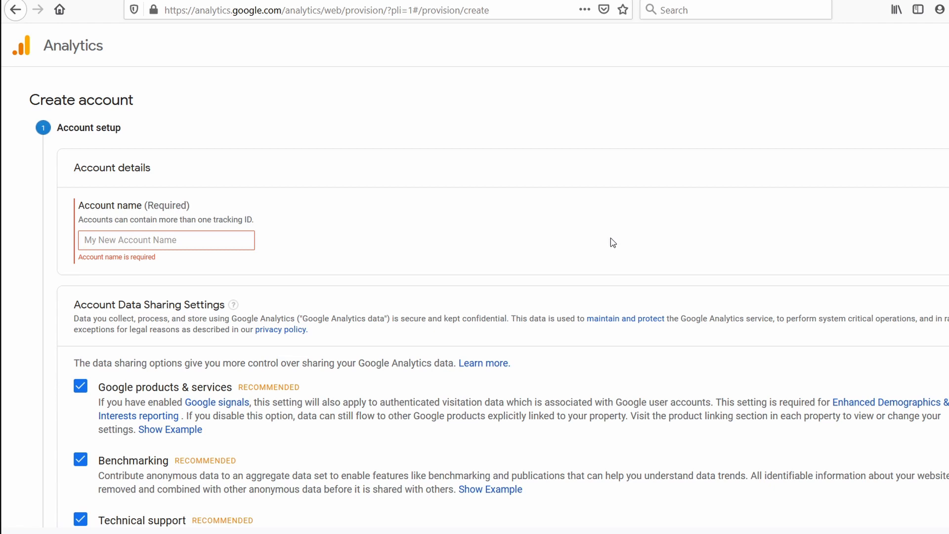
pyautogui.click(168, 236)
pyautogui.write('thet')
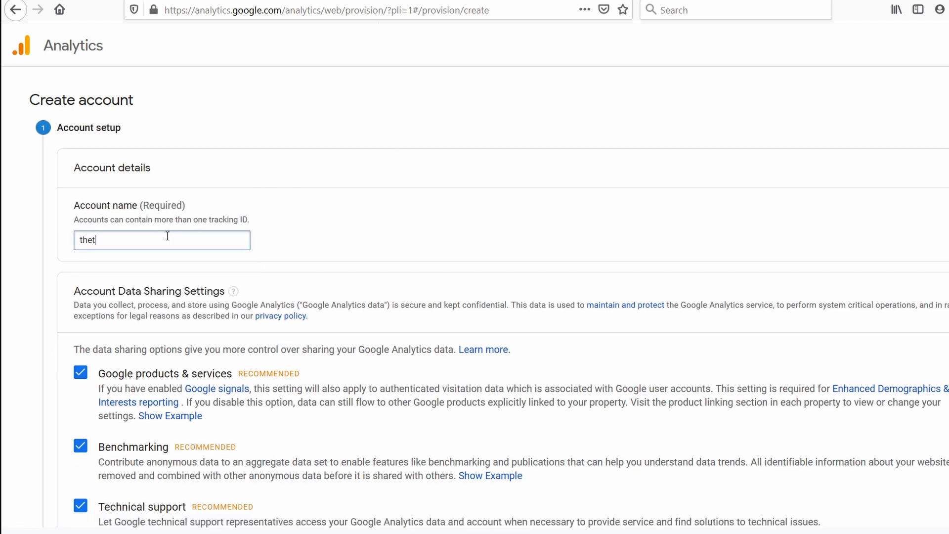
pyautogui.write('ipswithpunch')
pyautogui.write('com')
pyautogui.click(310, 227)
# Step: Turn off data sharing for Google products & services, Benchmarking, Technical support and Account specialists, and continue to the measurement choice
pyautogui.scroll(-3, 331, 166)
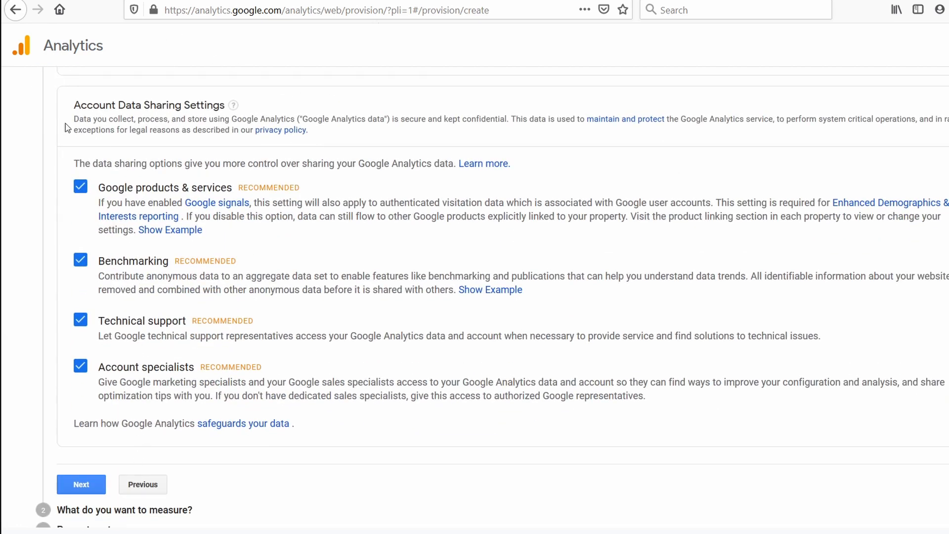
pyautogui.click(81, 366)
pyautogui.click(80, 320)
pyautogui.click(80, 260)
pyautogui.click(80, 187)
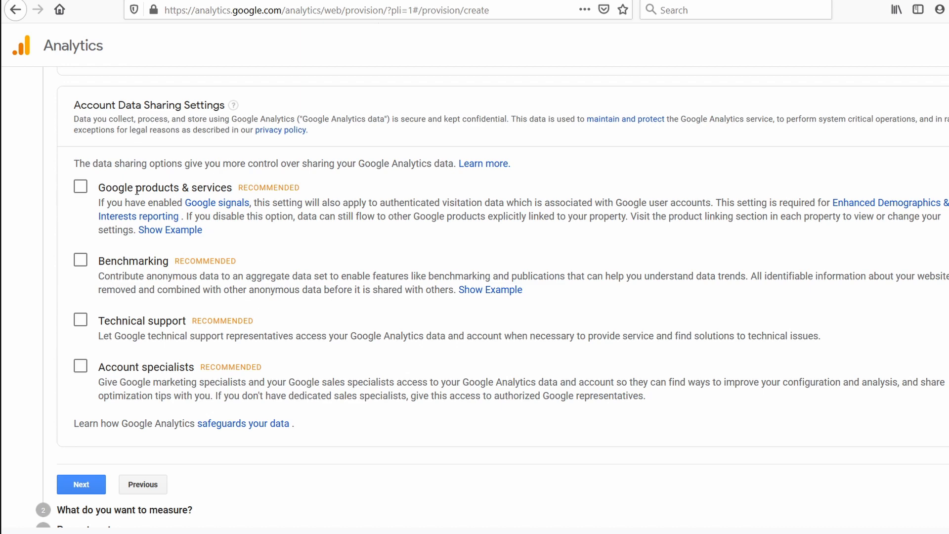
pyautogui.scroll(-2, 172, 201)
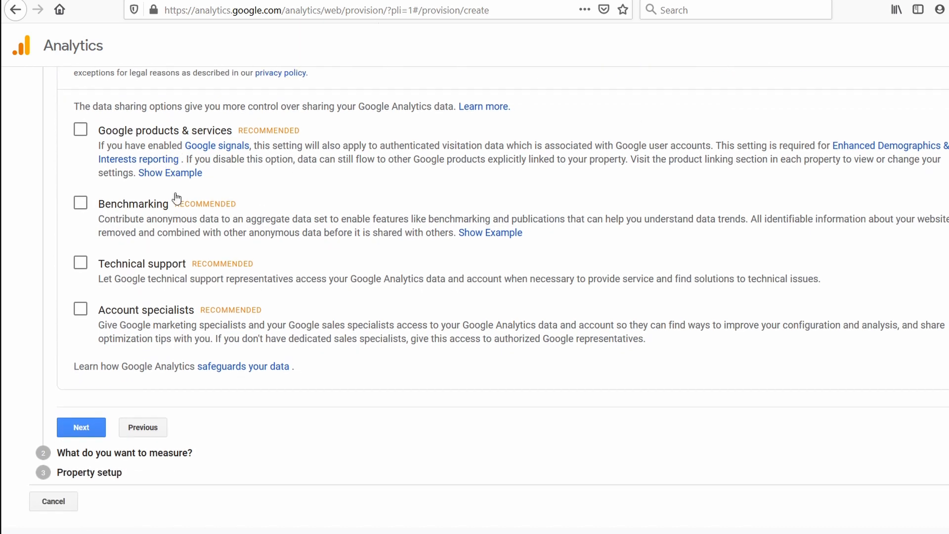
pyautogui.click(81, 428)
# Step: Review the measurement types, keep Web selected and continue to the property setup
pyautogui.scroll(5, 220, 178)
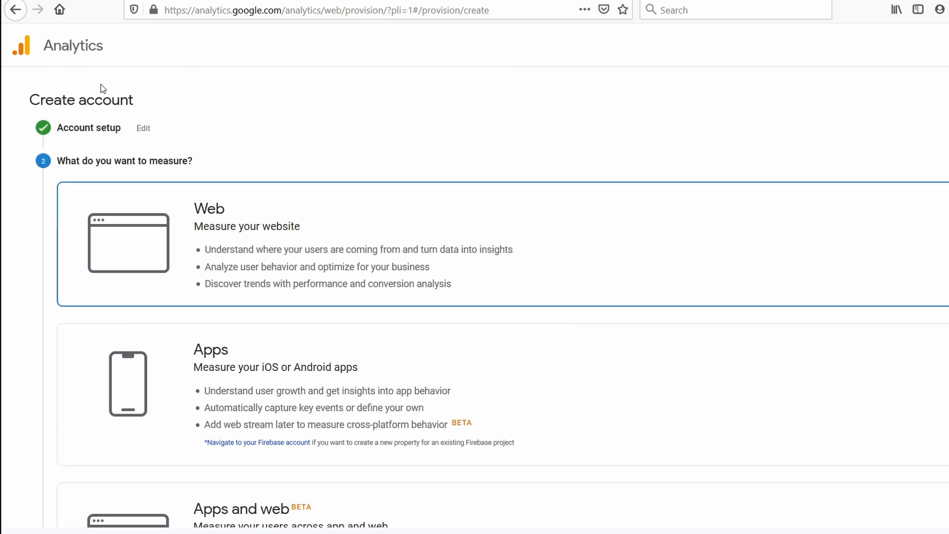
pyautogui.scroll(-3, 242, 209)
pyautogui.scroll(3, 315, 155)
pyautogui.scroll(-5, 265, 156)
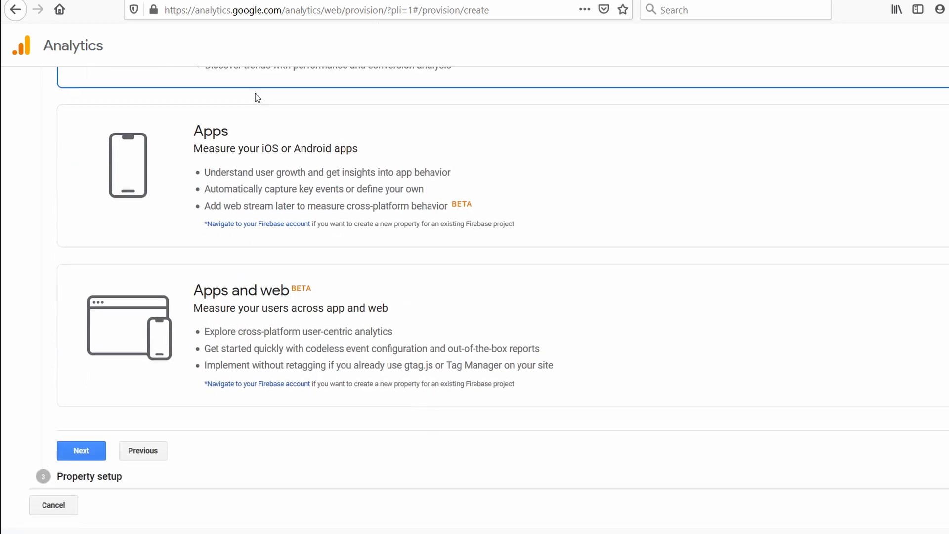
pyautogui.click(74, 449)
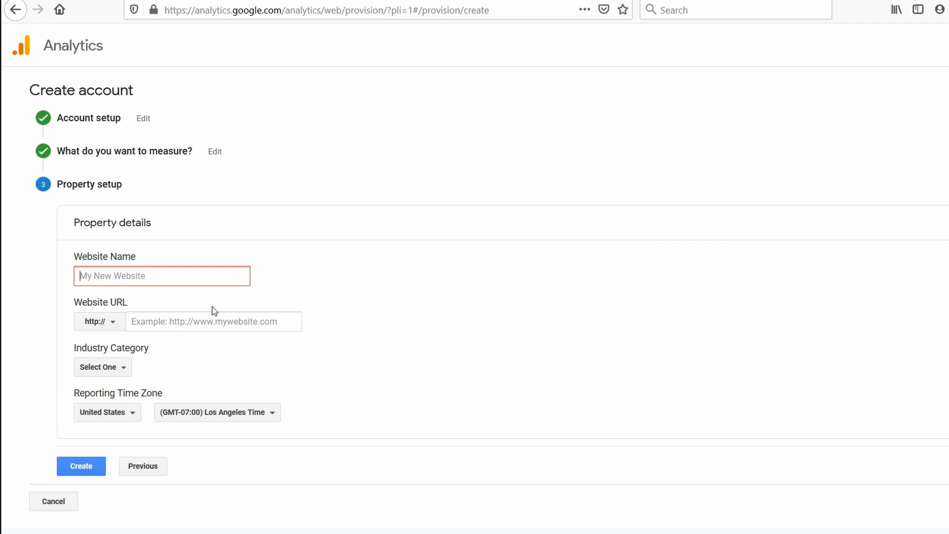
pyautogui.write('https://thetipswithpunch.com/')
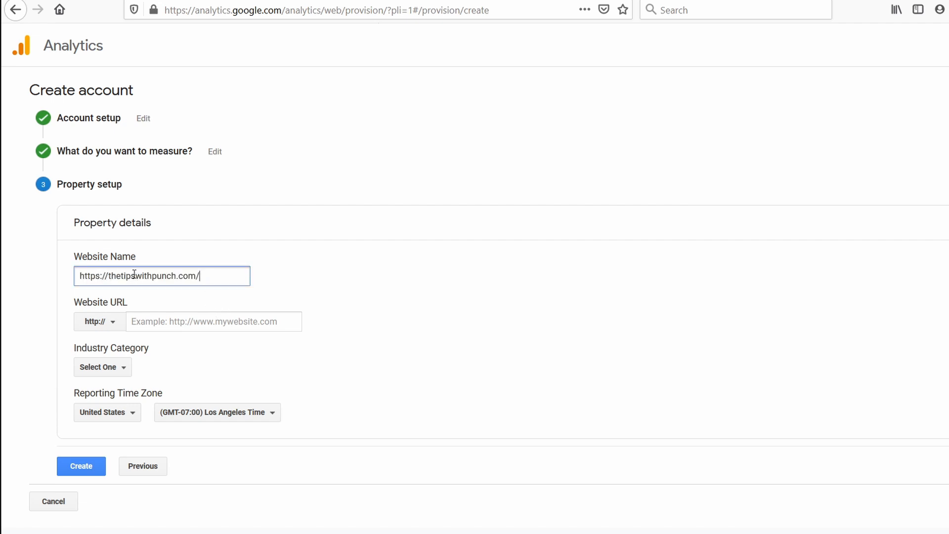
pyautogui.moveTo(109, 275); pyautogui.dragTo(43, 281)
pyautogui.write('=')
pyautogui.press('BackSpace')
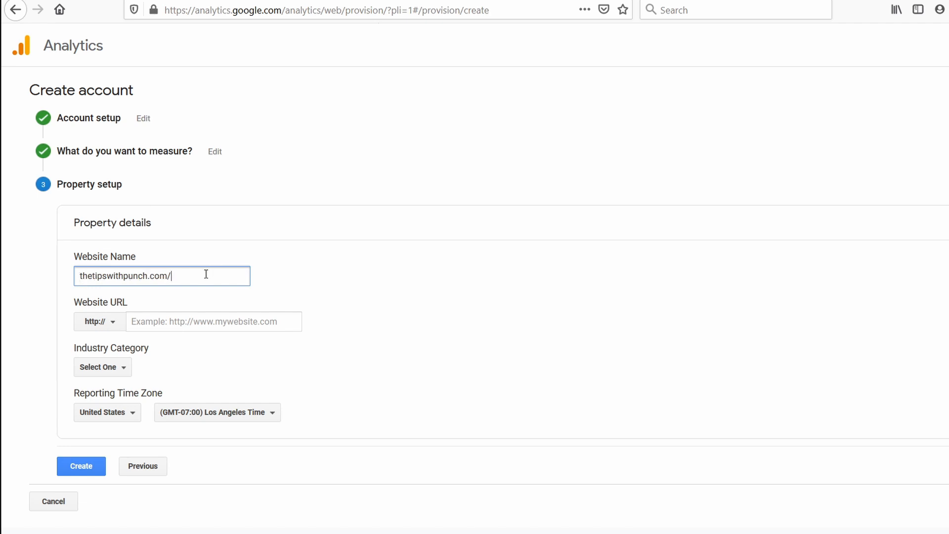
pyautogui.press('BackSpace')
pyautogui.click(101, 324)
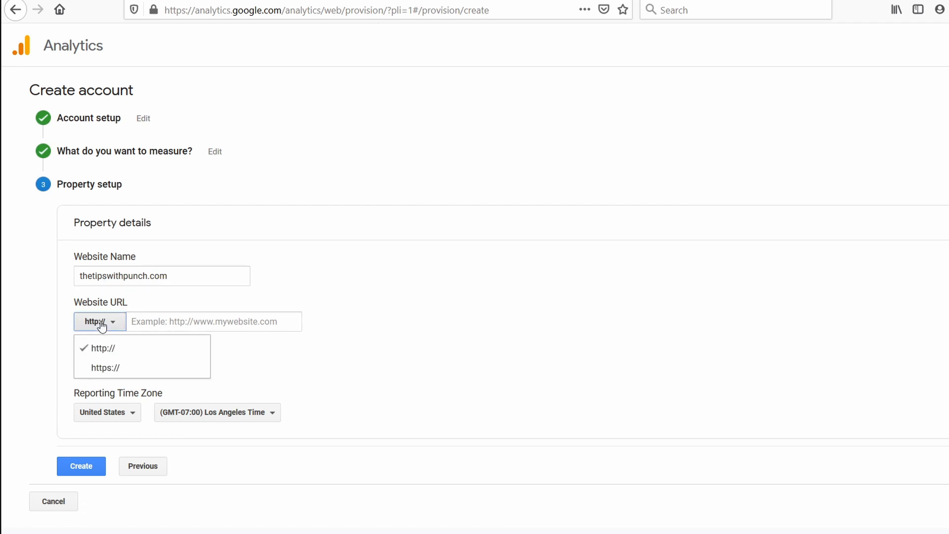
pyautogui.click(113, 372)
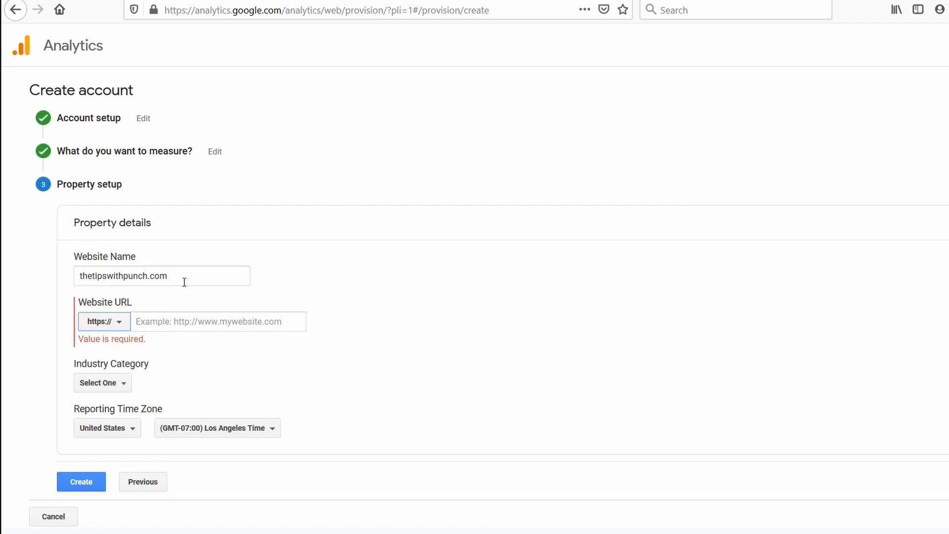
pyautogui.moveTo(184, 282); pyautogui.dragTo(59, 272)
pyautogui.click(173, 321)
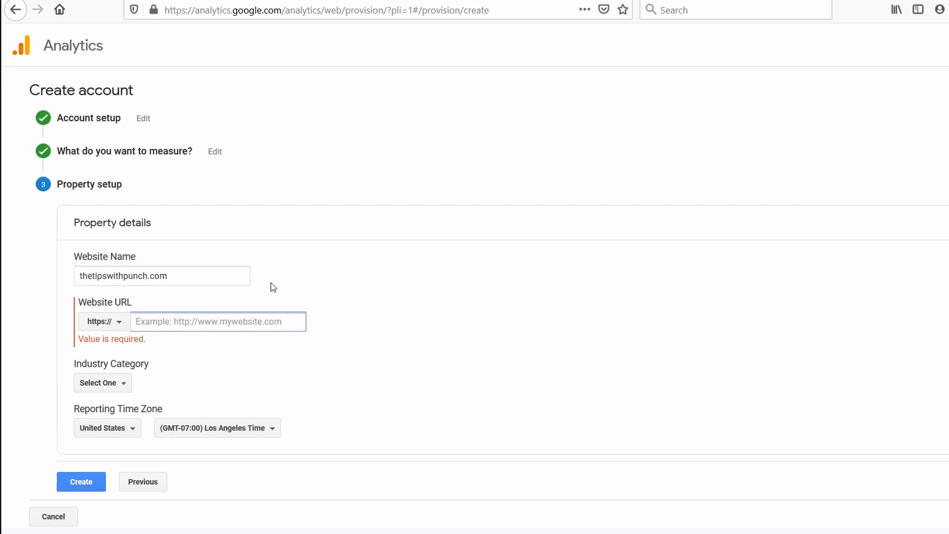
pyautogui.write('thetipswithpunch.com')
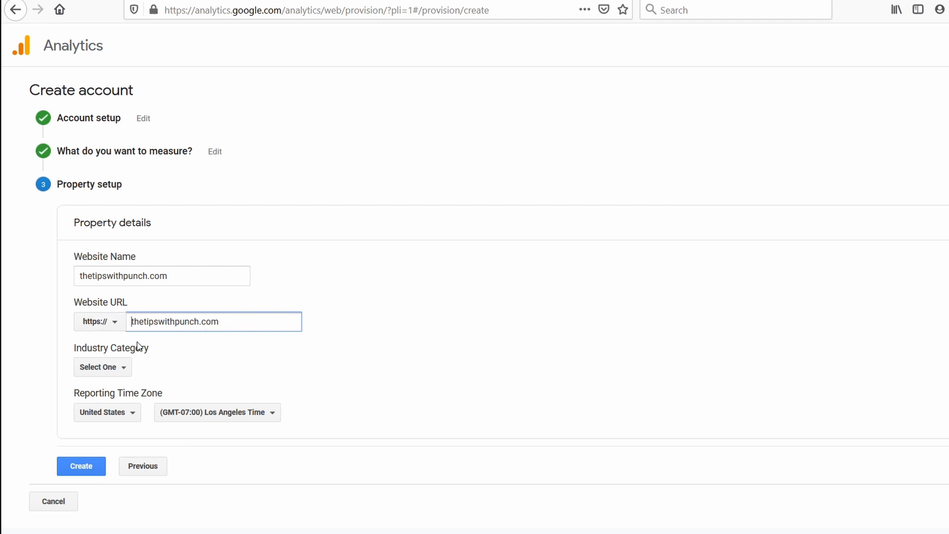
pyautogui.write('www.')
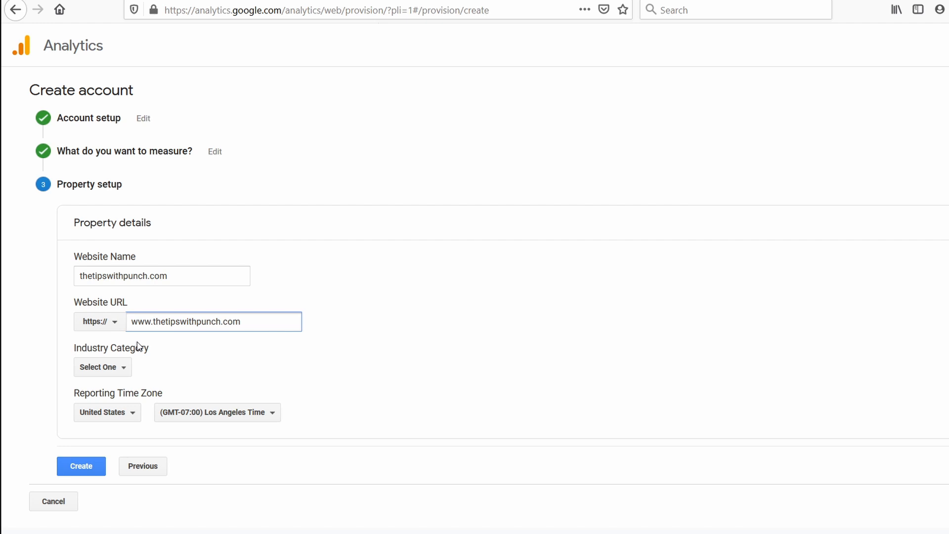
pyautogui.press('BackSpace')
pyautogui.press('BackSpace')
pyautogui.press('BackSpace')
pyautogui.press('BackSpace')
pyautogui.click(388, 301)
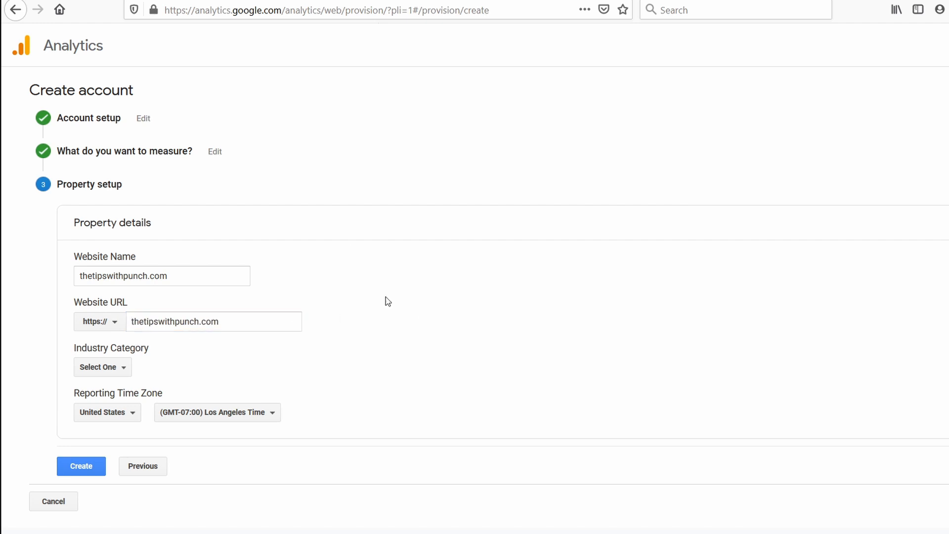
# Step: Set the industry category to Other and the reporting time zone country to Netherlands, and submit the property for creation
pyautogui.click(107, 365)
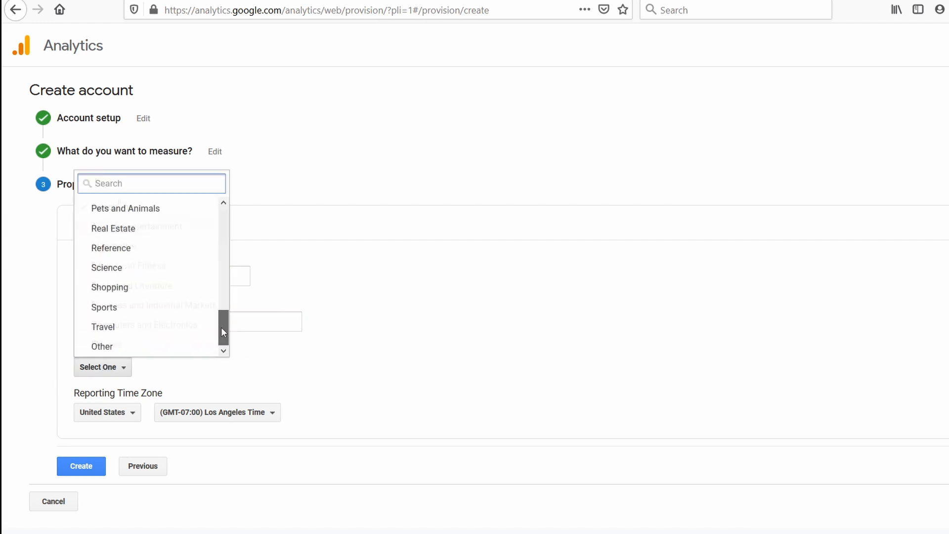
pyautogui.click(132, 346)
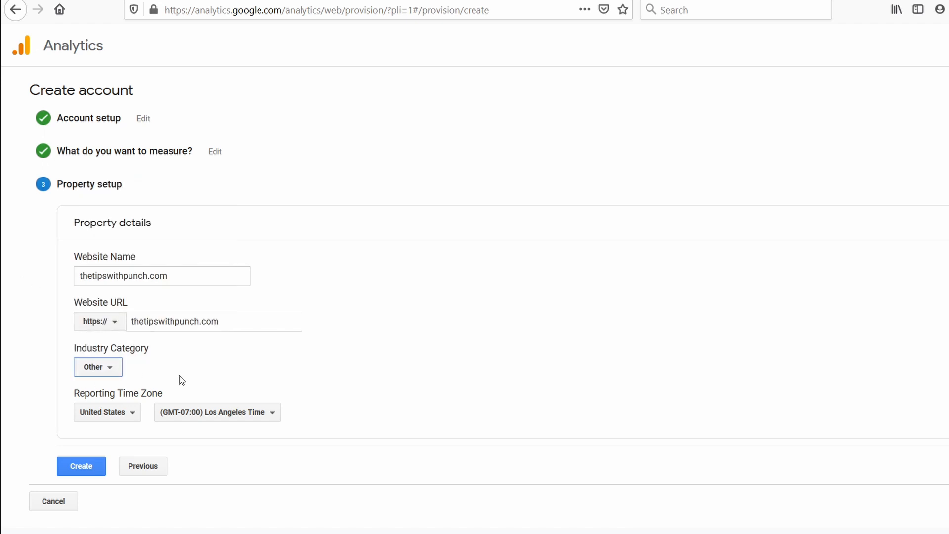
pyautogui.click(120, 415)
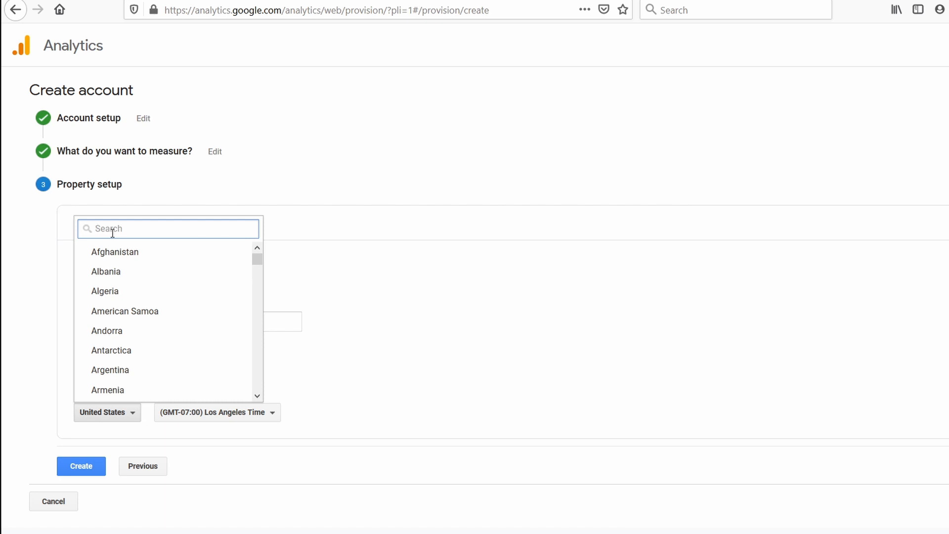
pyautogui.write('nether')
pyautogui.click(112, 253)
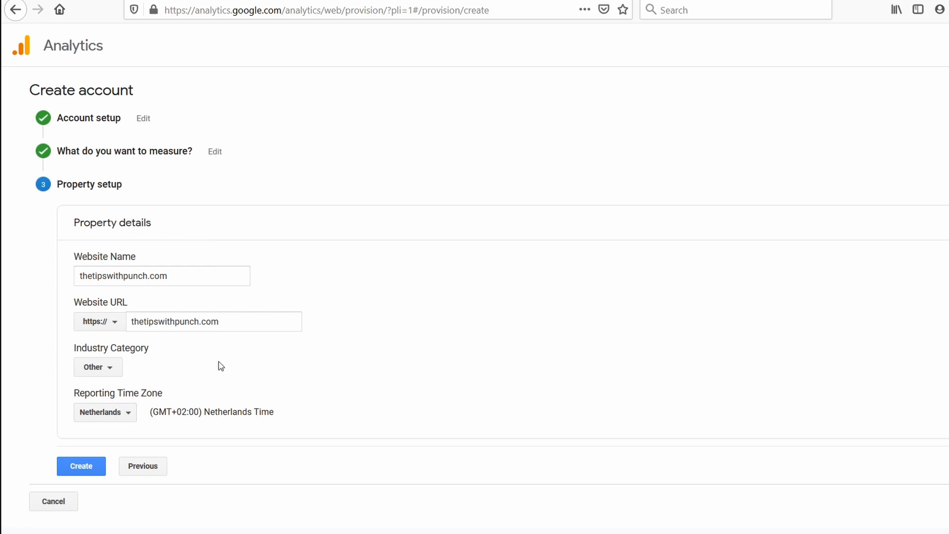
pyautogui.click(84, 468)
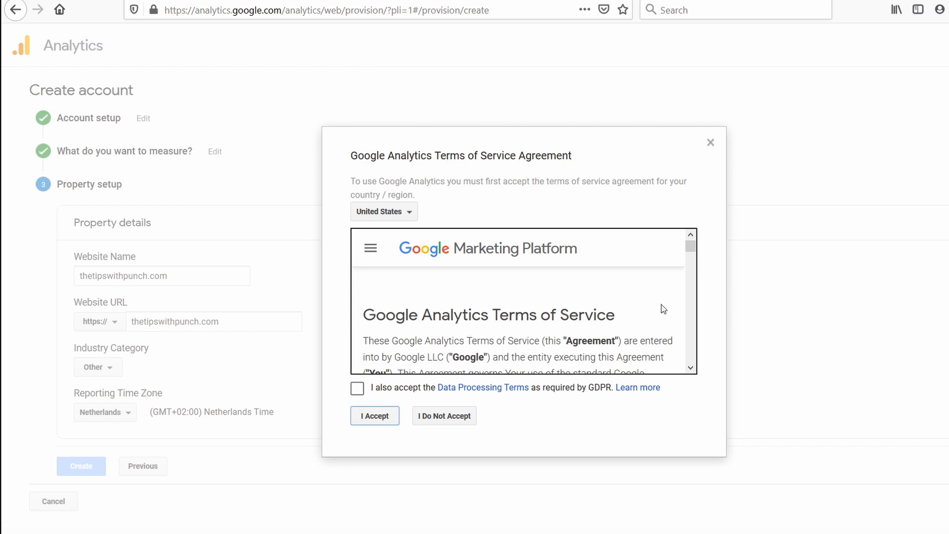
# Step: Accept the Google Analytics terms of service and the GDPR Data Processing Terms, and save the email preferences with every option unchecked
pyautogui.moveTo(690, 246); pyautogui.dragTo(699, 369)
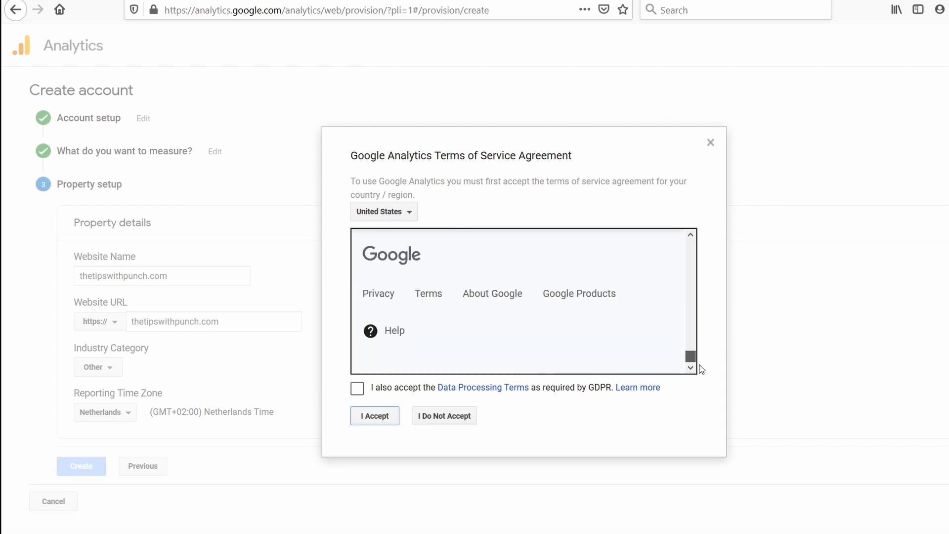
pyautogui.scroll(2, 404, 334)
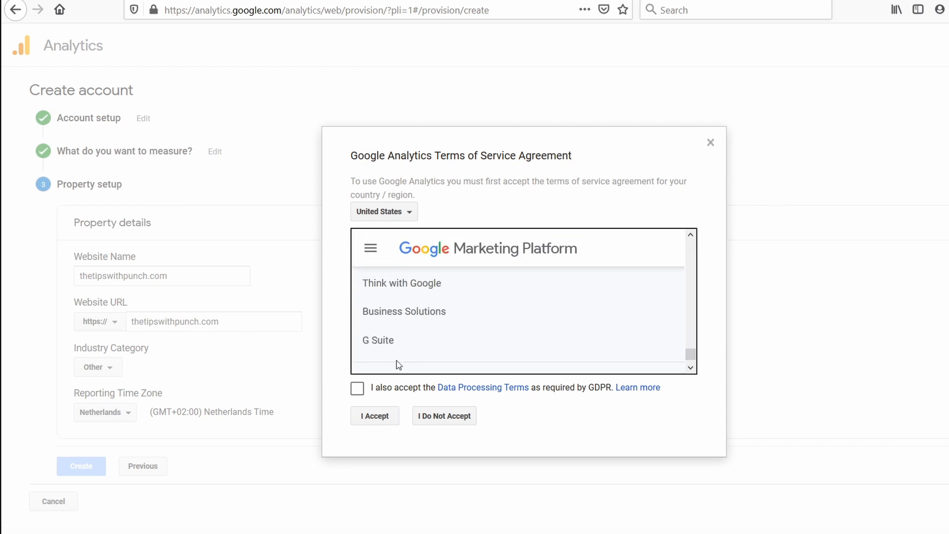
pyautogui.click(358, 388)
pyautogui.click(377, 418)
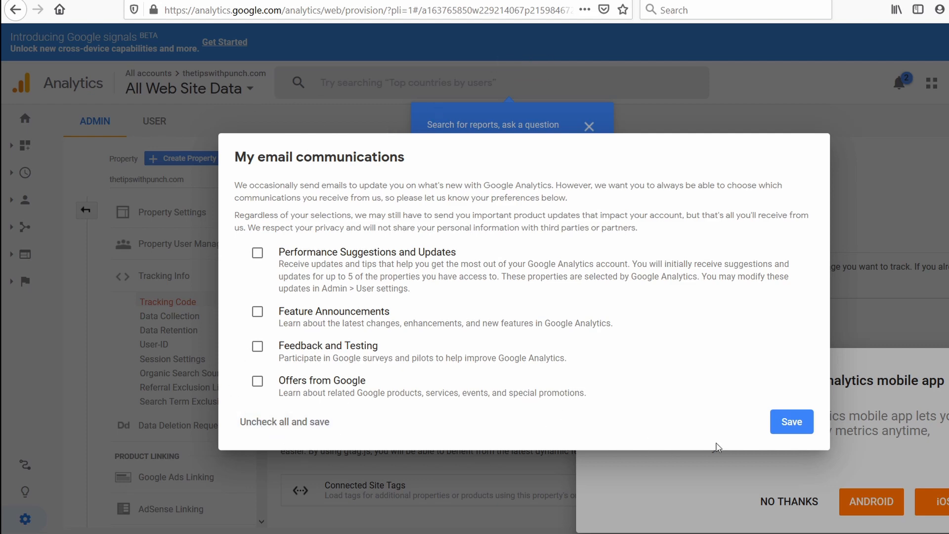
pyautogui.click(791, 429)
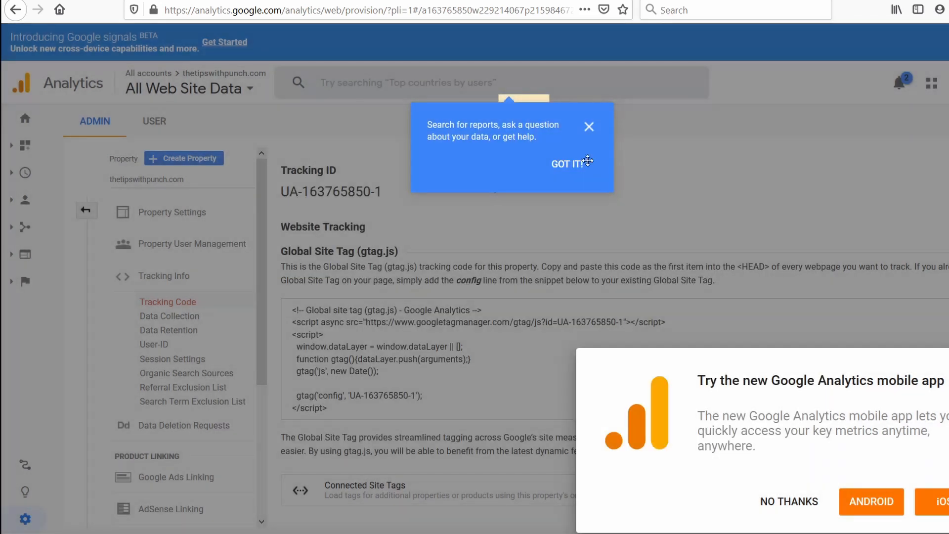
# Step: Dismiss the search tip and the mobile app offer, and select the entire Global Site Tag tracking code
pyautogui.click(571, 164)
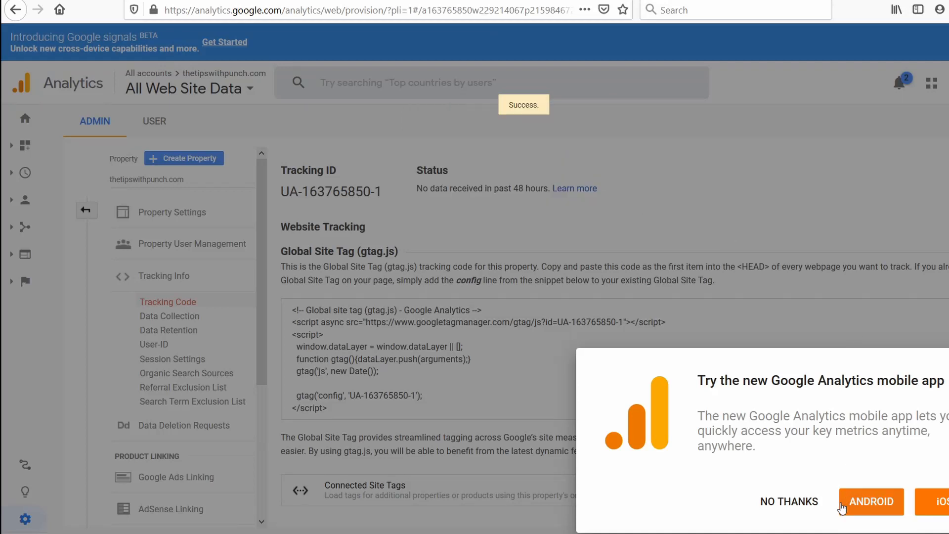
pyautogui.click(787, 503)
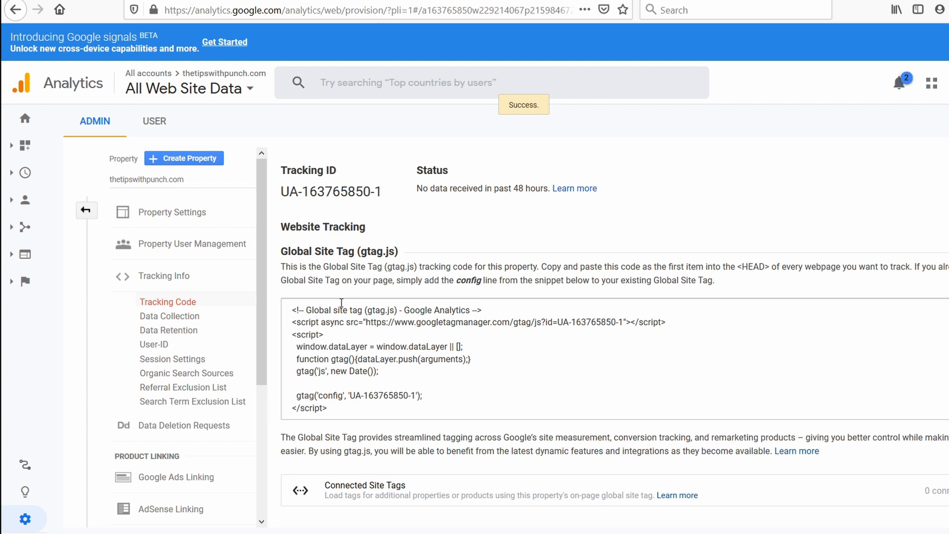
pyautogui.click(351, 402)
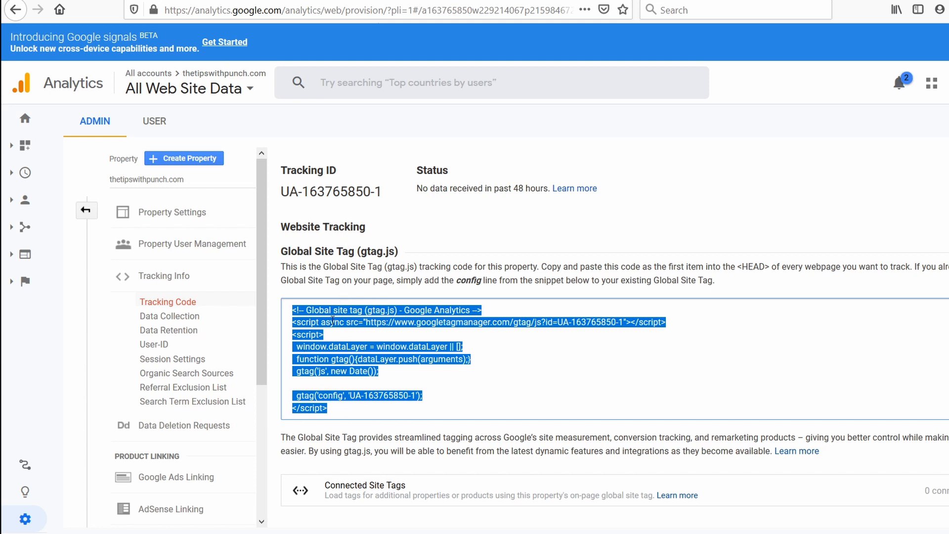
pyautogui.click(340, 230)
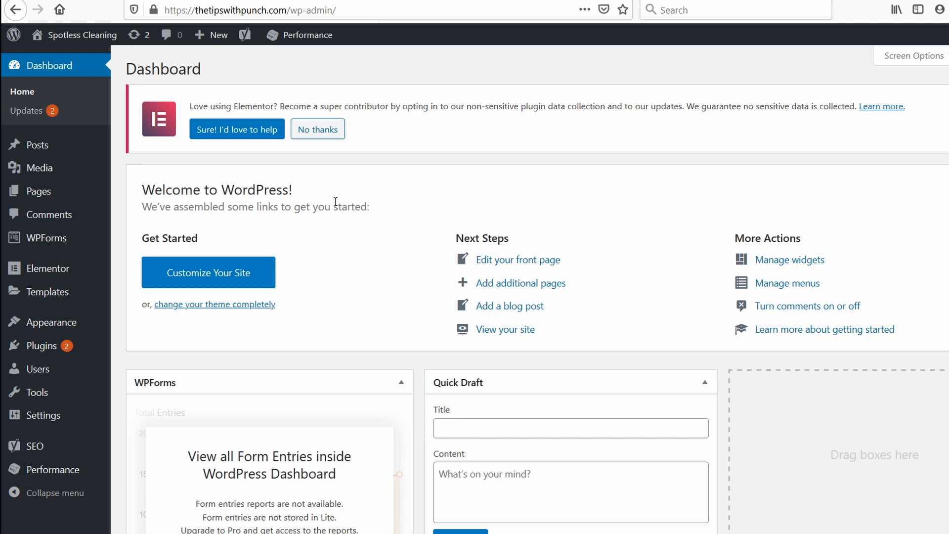
# Step: Find the Astra Hooks plugin by searching the WordPress plugin directory for "astra hooks", and install and activate it
pyautogui.moveTo(65, 342)
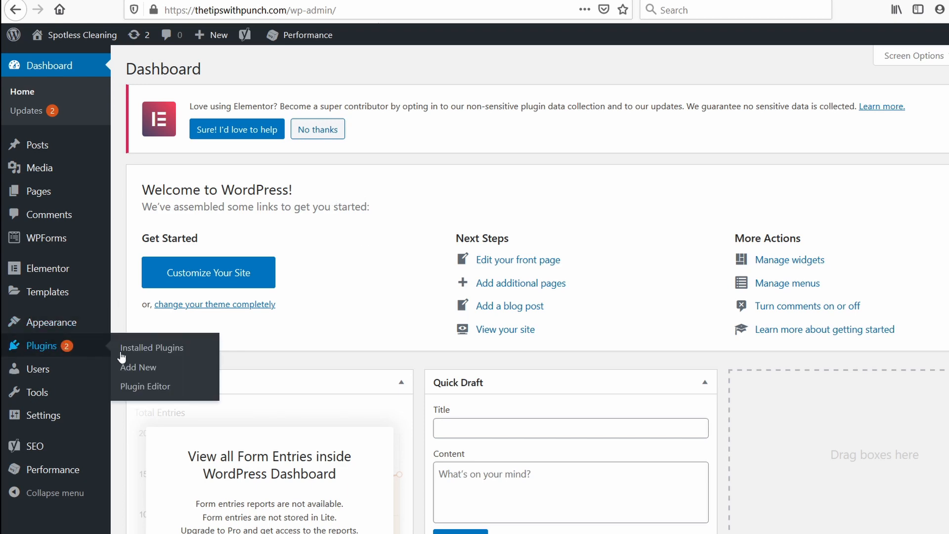
pyautogui.click(136, 368)
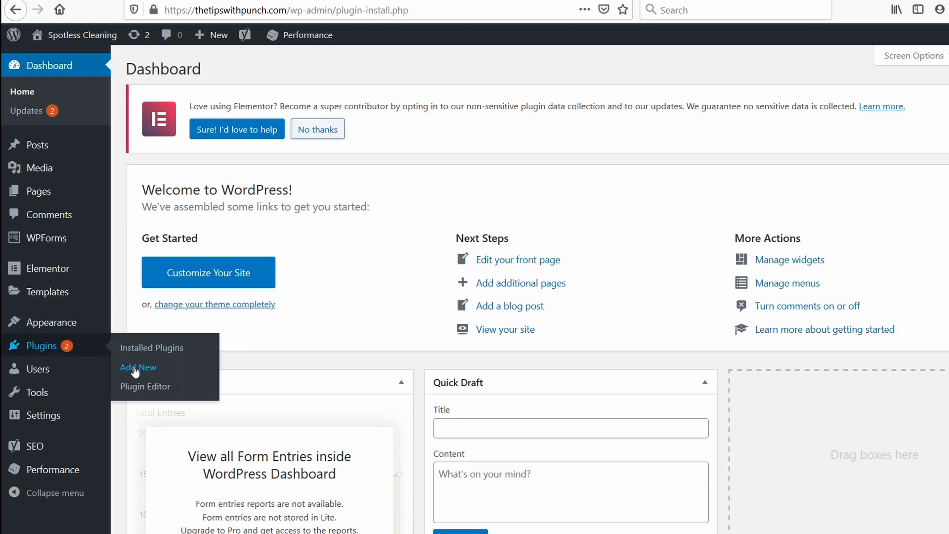
pyautogui.click(870, 189)
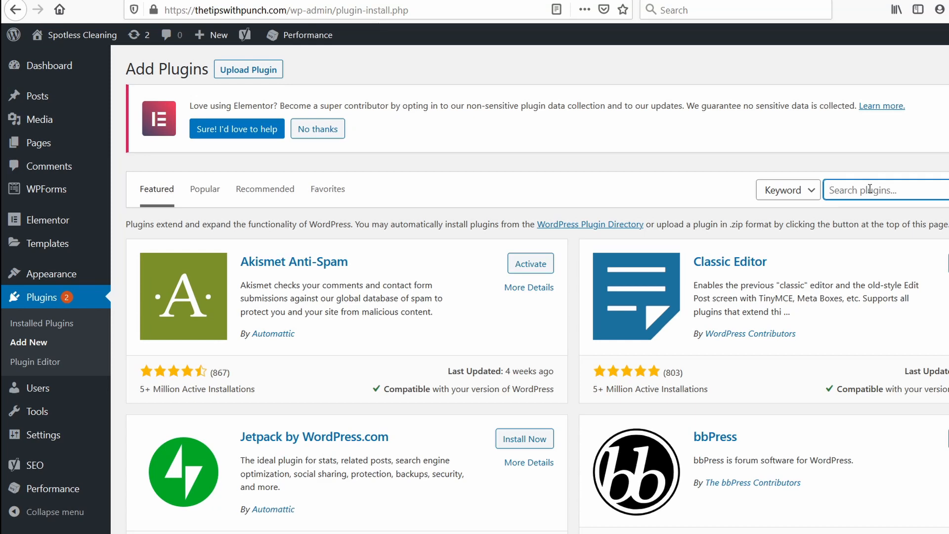
pyautogui.write('astra hooks')
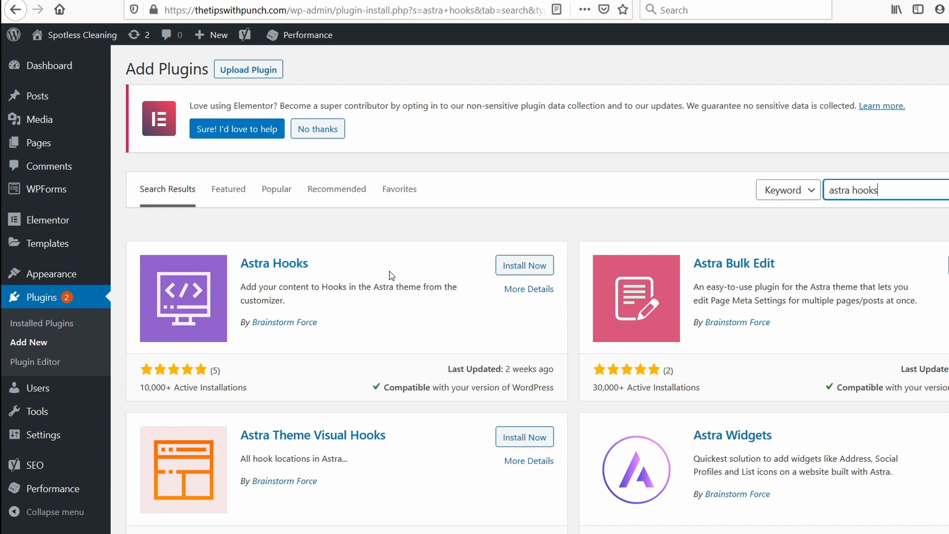
pyautogui.click(519, 266)
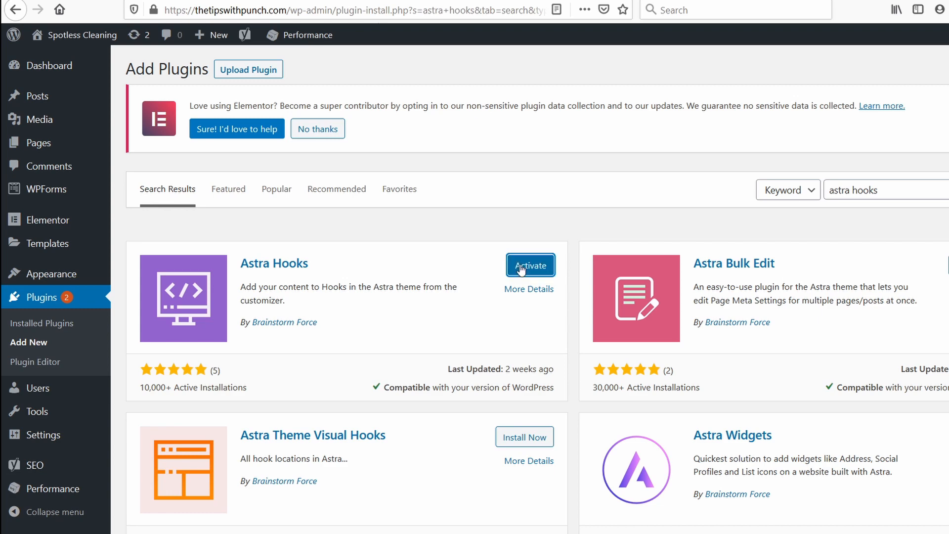
pyautogui.click(529, 271)
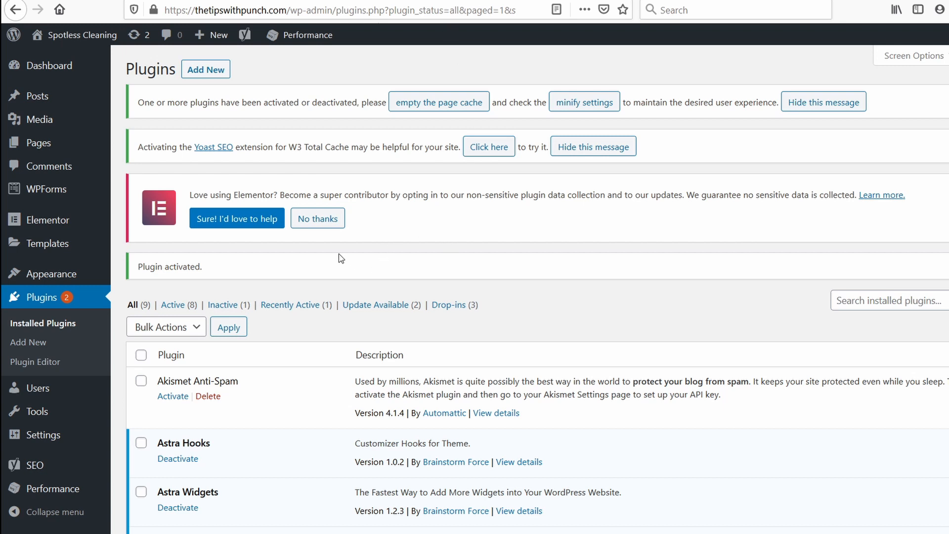
# Step: Open the Header section of the Hooks settings in the WordPress theme customizer
pyautogui.moveTo(51, 274)
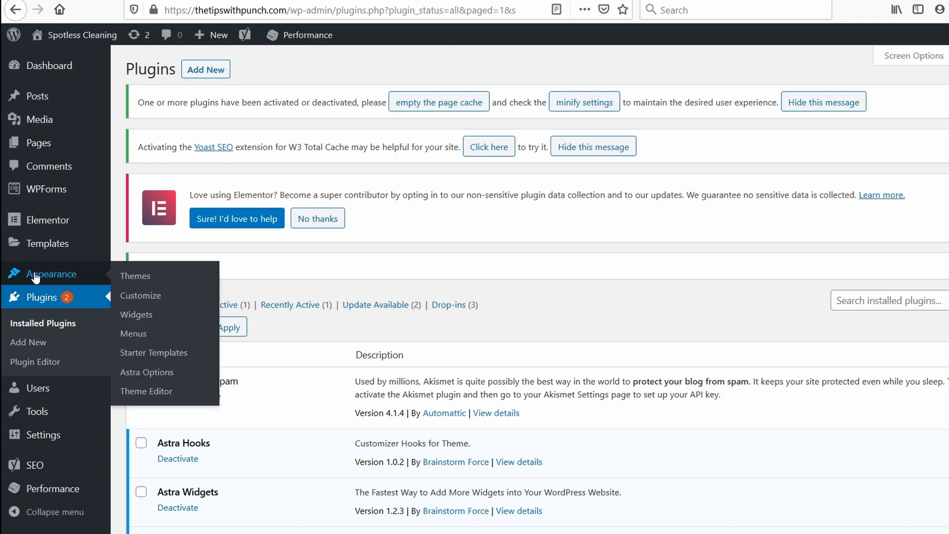
pyautogui.click(151, 299)
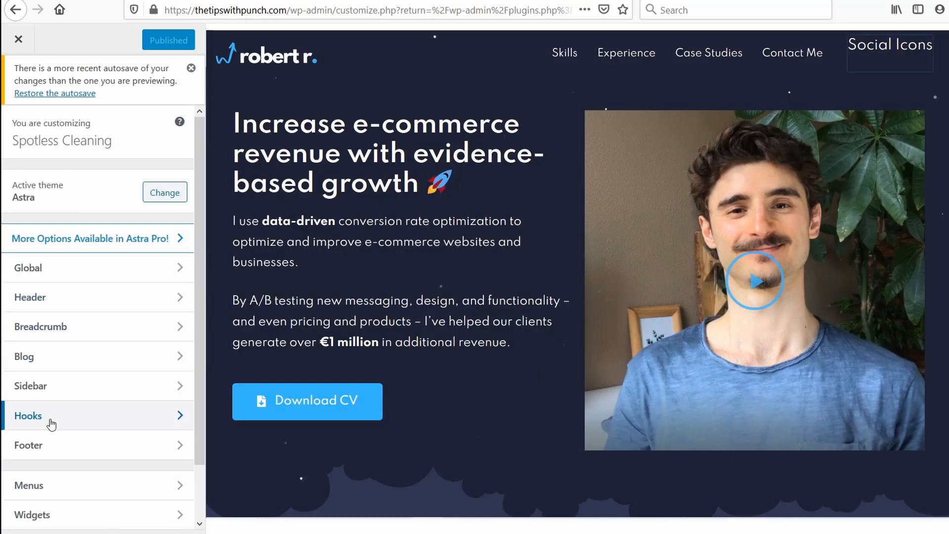
pyautogui.click(51, 425)
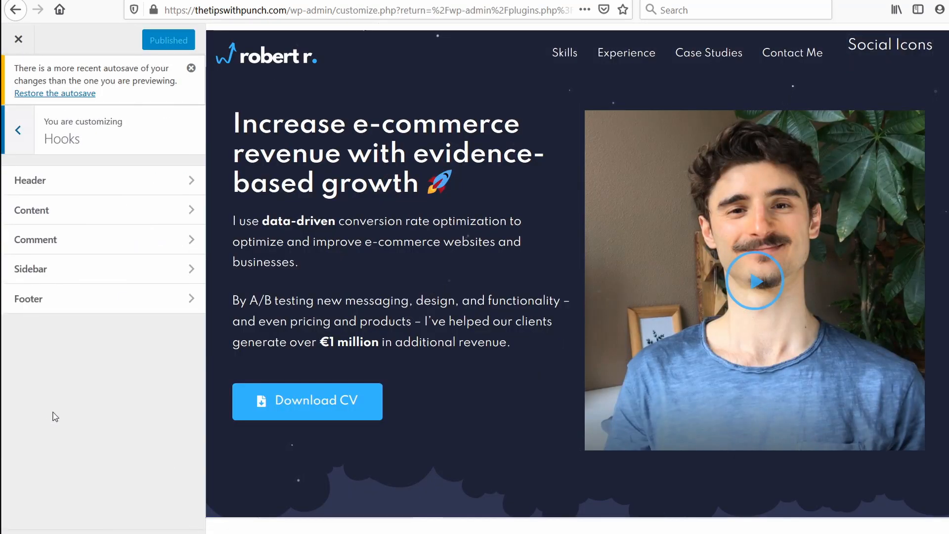
pyautogui.click(44, 182)
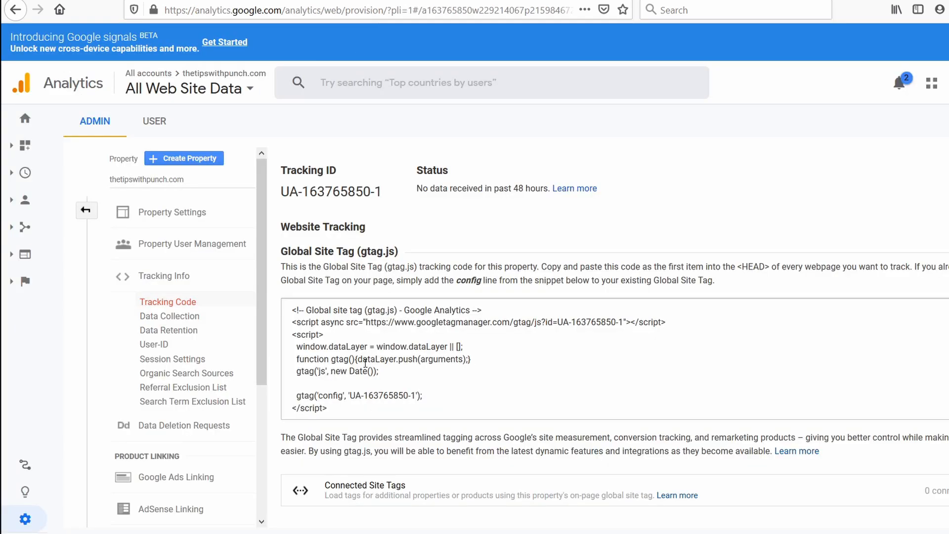
# Step: Copy the Global Site Tag code from Google Analytics into the wp_head hook, publish the change and close the customizer
pyautogui.click(348, 404)
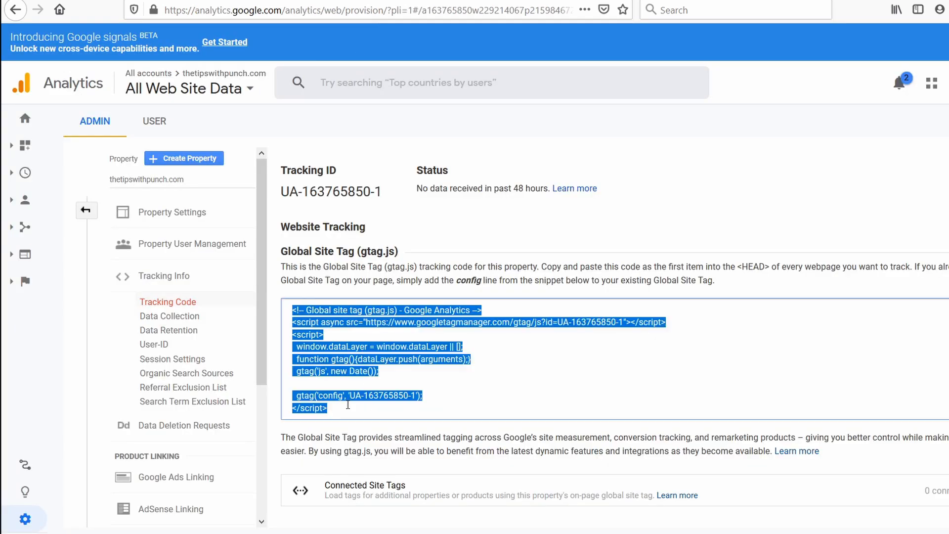
pyautogui.rightClick(320, 371)
pyautogui.click(352, 409)
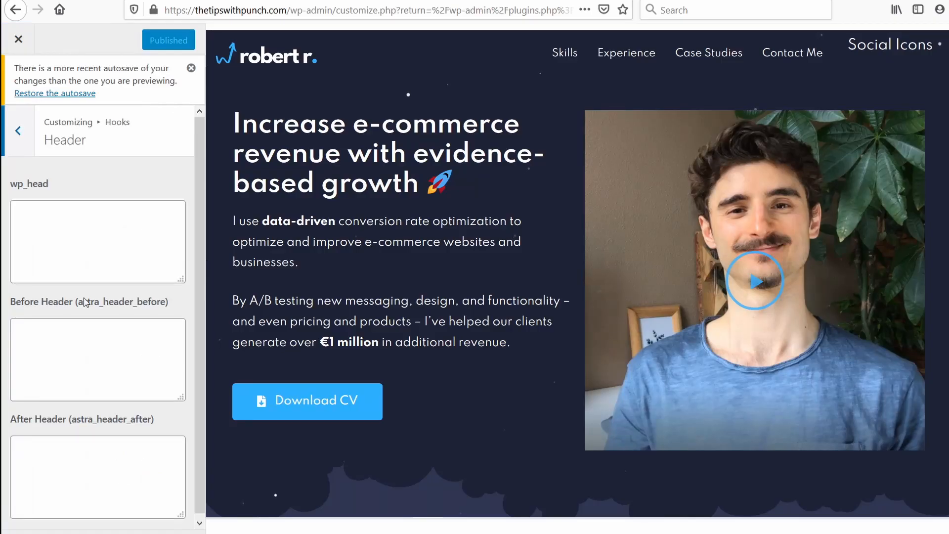
pyautogui.click(25, 240)
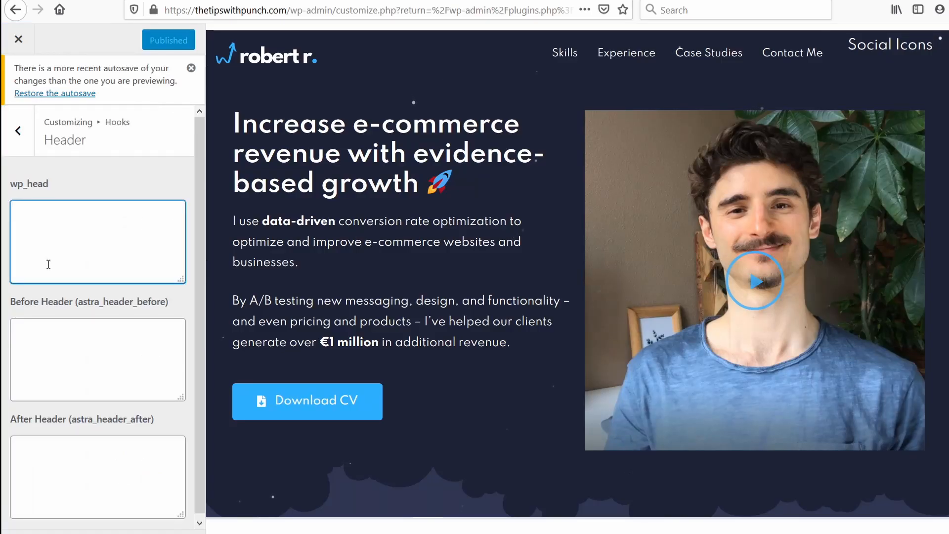
pyautogui.hotkey('ctrl', 'v')
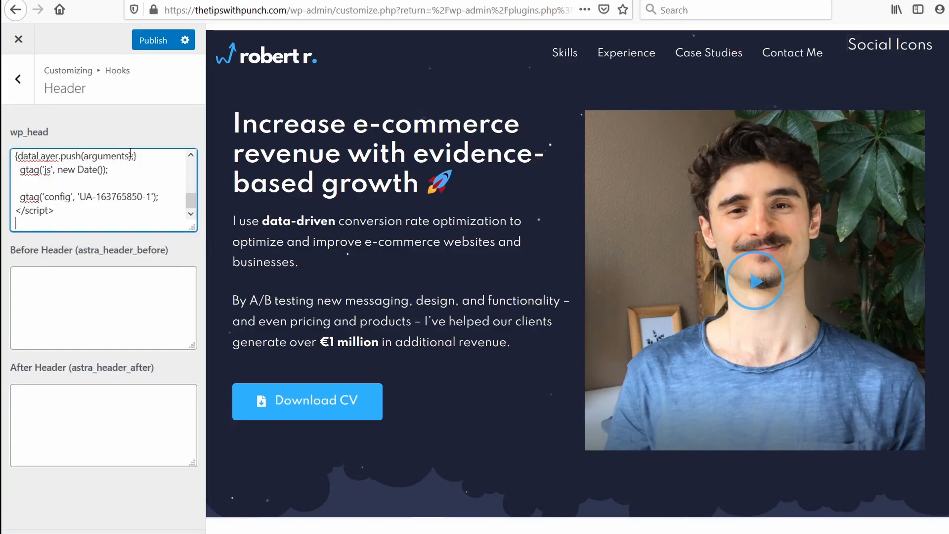
pyautogui.press('Return')
pyautogui.click(150, 46)
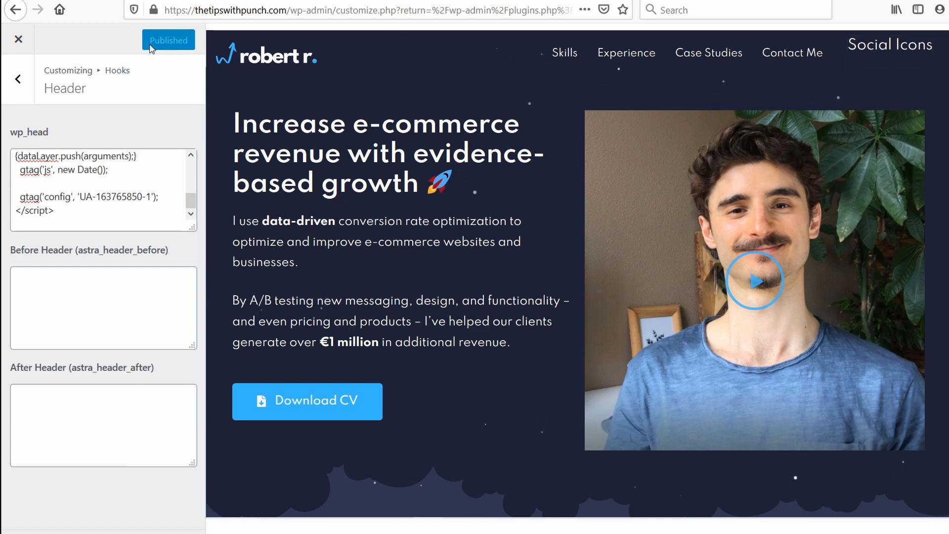
pyautogui.click(19, 39)
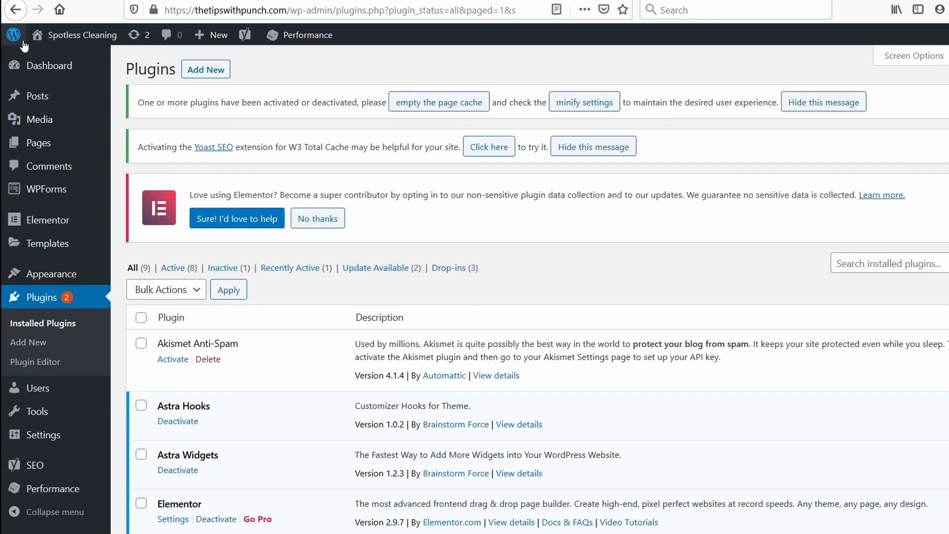
# Step: Reload the live homepage at thetipswithpunch.com to generate a visit for Google Analytics
pyautogui.moveTo(305, 35)
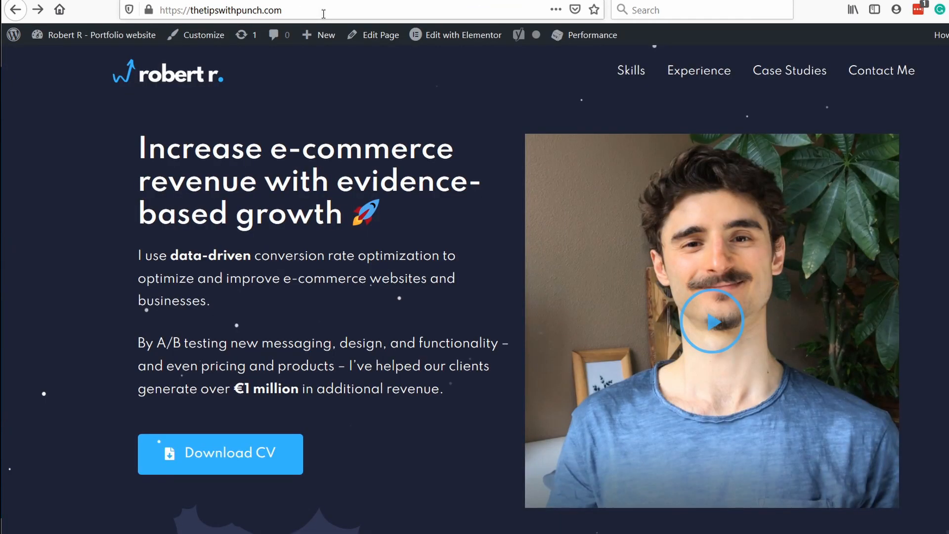
pyautogui.click(324, 13)
pyautogui.hotkey('ctrl', 'c')
pyautogui.press('Return')
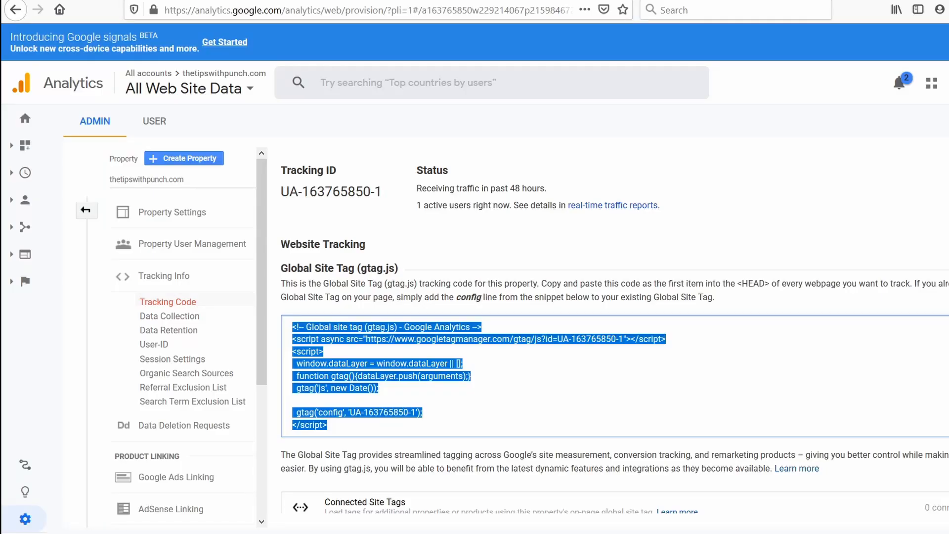
# Step: Open the Google Analytics home overview and examine its traffic, acquisition, location, device, page and goal reports
pyautogui.click(25, 120)
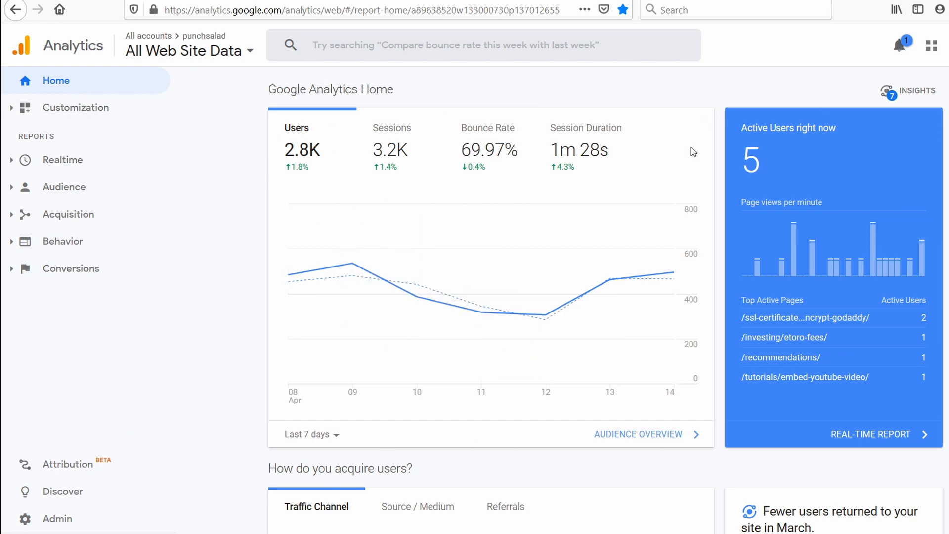
pyautogui.scroll(-5, 518, 203)
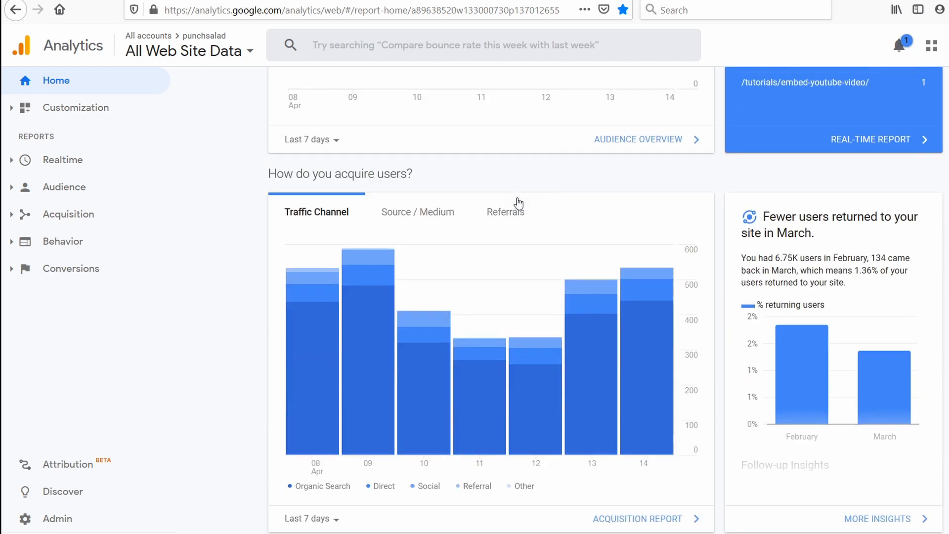
pyautogui.scroll(-15, 519, 203)
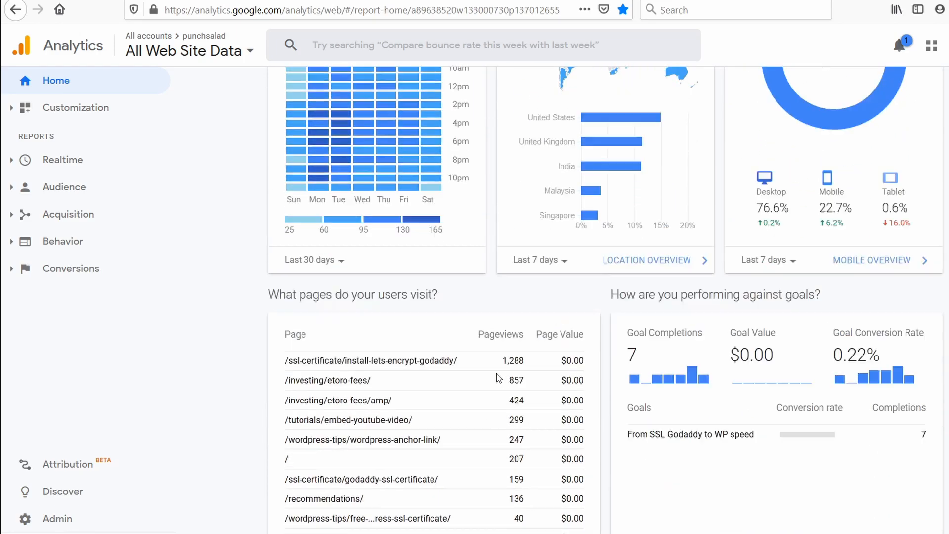
pyautogui.scroll(-2, 498, 378)
pyautogui.scroll(7, 469, 392)
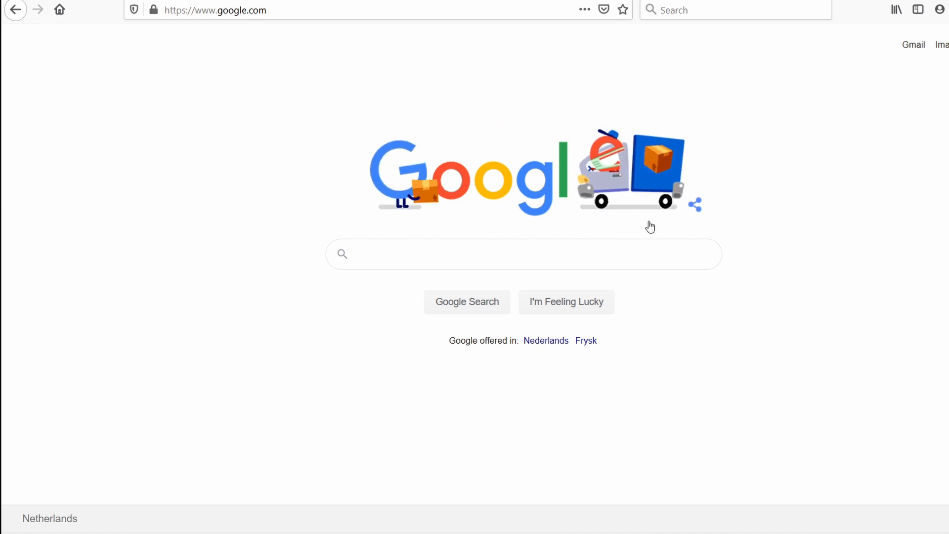
# Step: Search Google for "google search console", and start the property setup from the official Search Console page
pyautogui.click(437, 252)
pyautogui.write('goo')
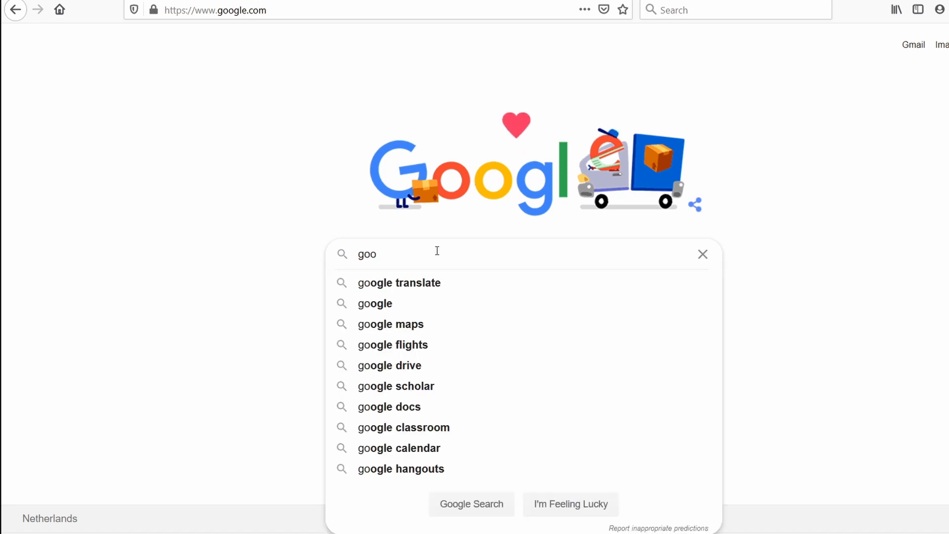
pyautogui.write('gle search ')
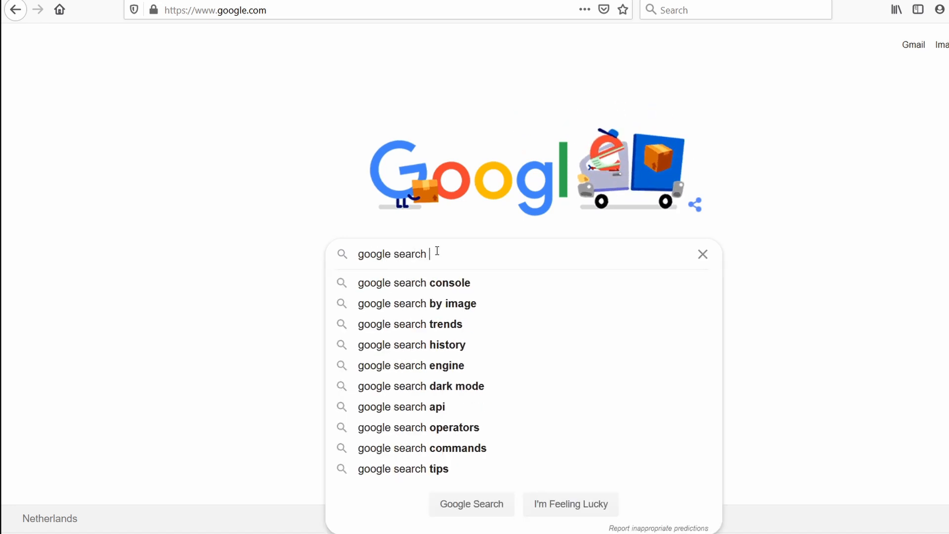
pyautogui.write('c')
pyautogui.press('Down')
pyautogui.press('Return')
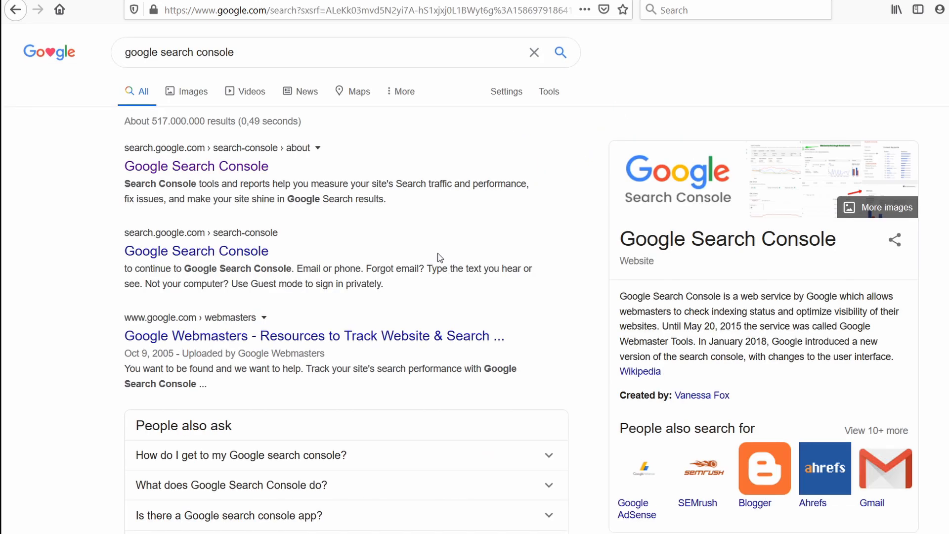
pyautogui.click(208, 168)
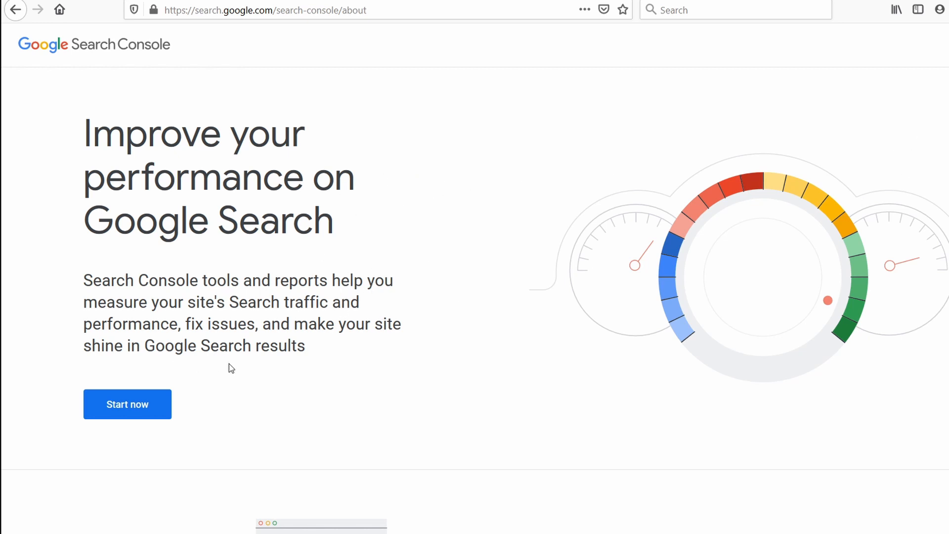
pyautogui.click(121, 408)
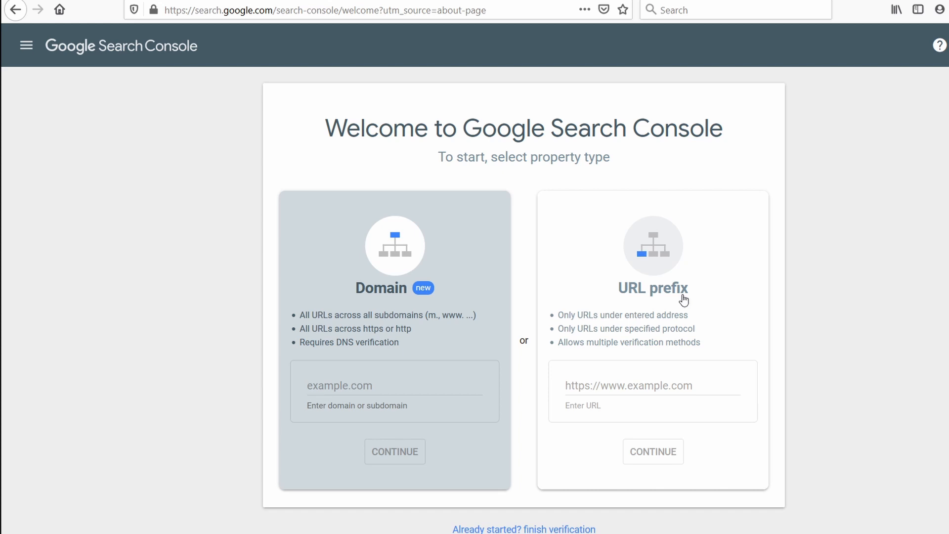
pyautogui.click(663, 262)
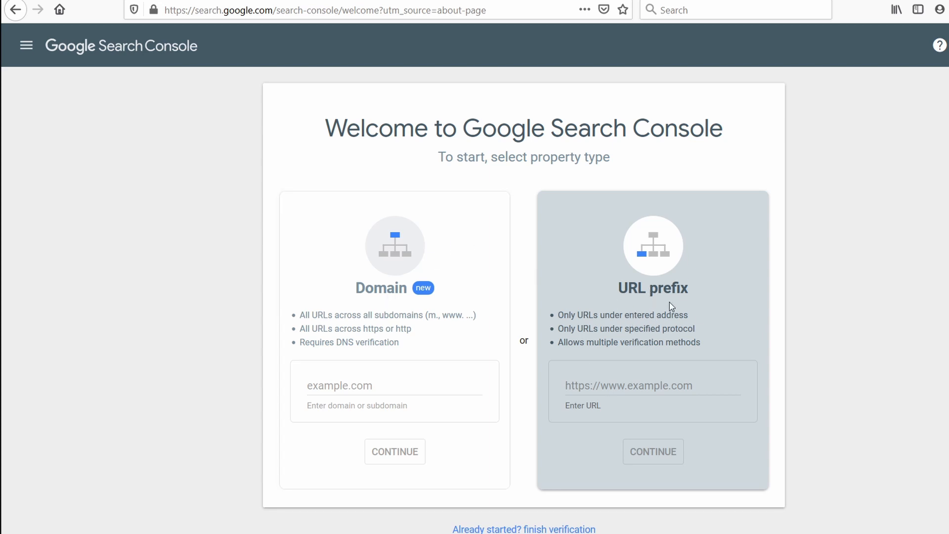
pyautogui.click(590, 386)
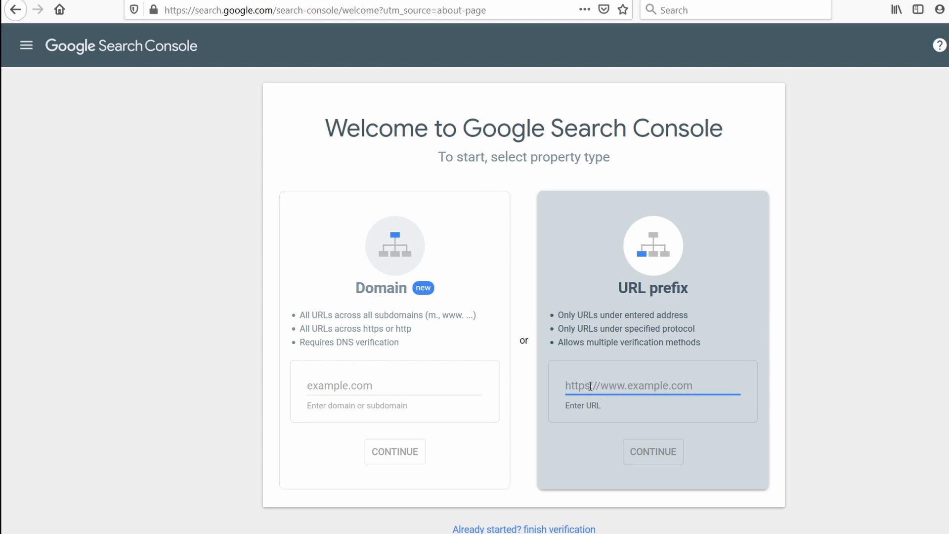
pyautogui.hotkey('ctrl', 'v')
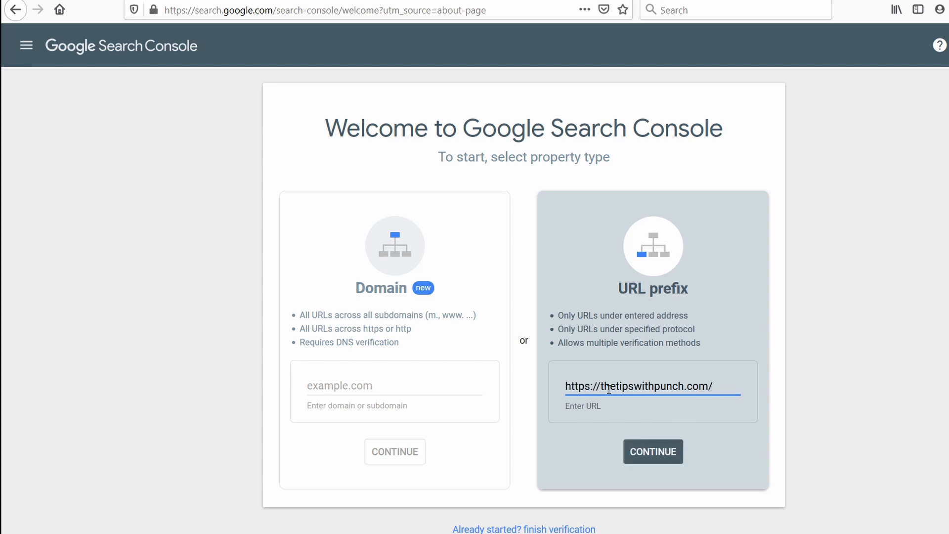
pyautogui.click(565, 388)
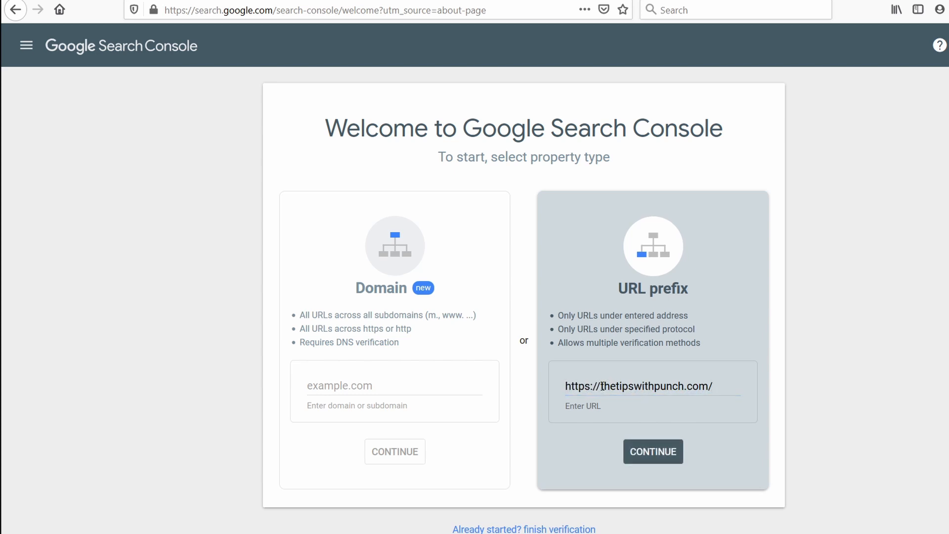
pyautogui.click(603, 386)
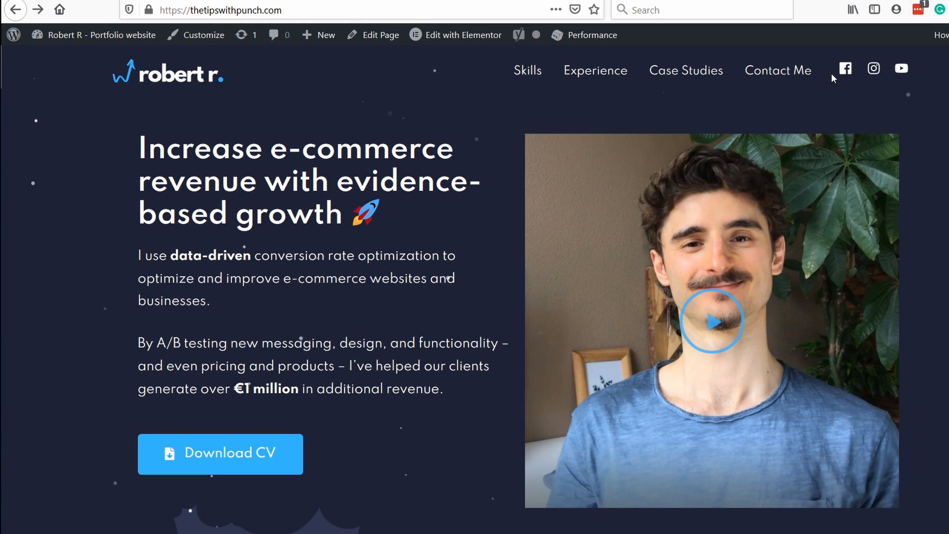
pyautogui.click(612, 386)
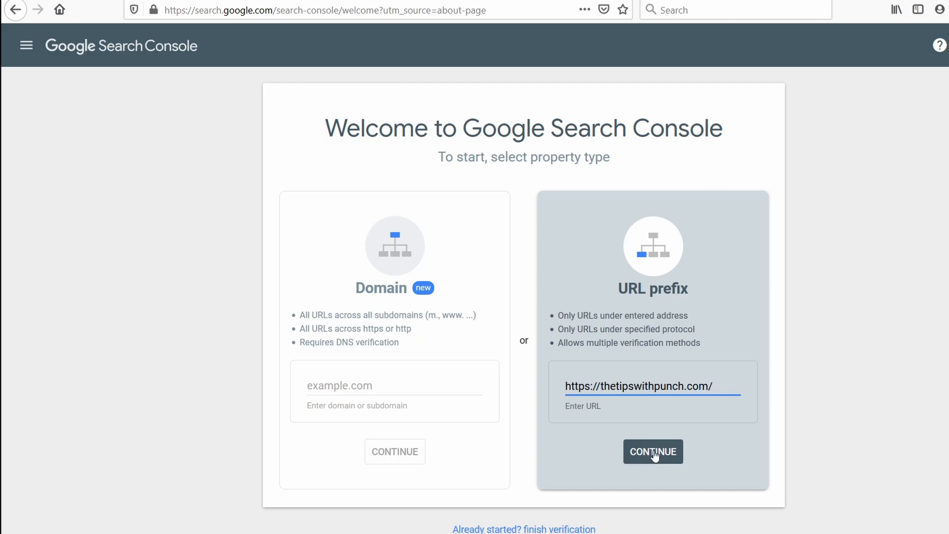
pyautogui.click(655, 452)
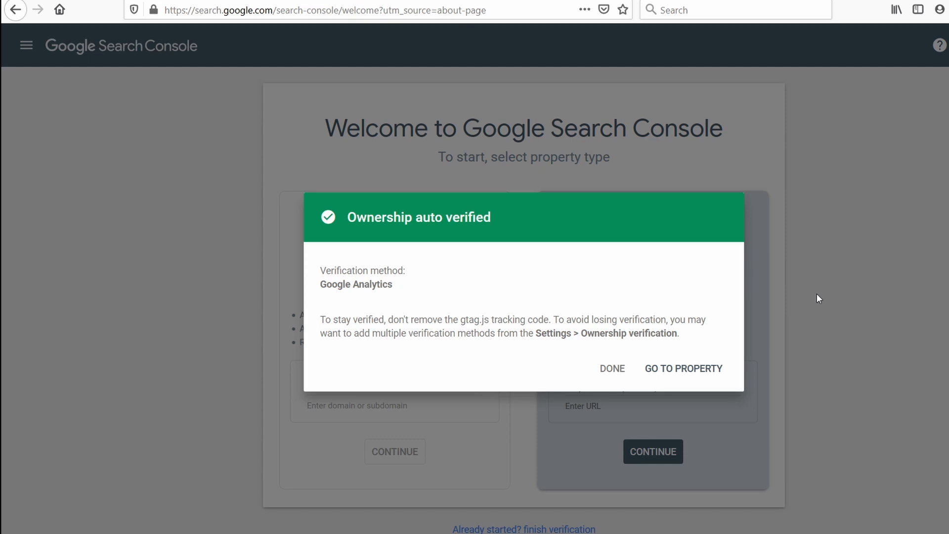
pyautogui.click(613, 369)
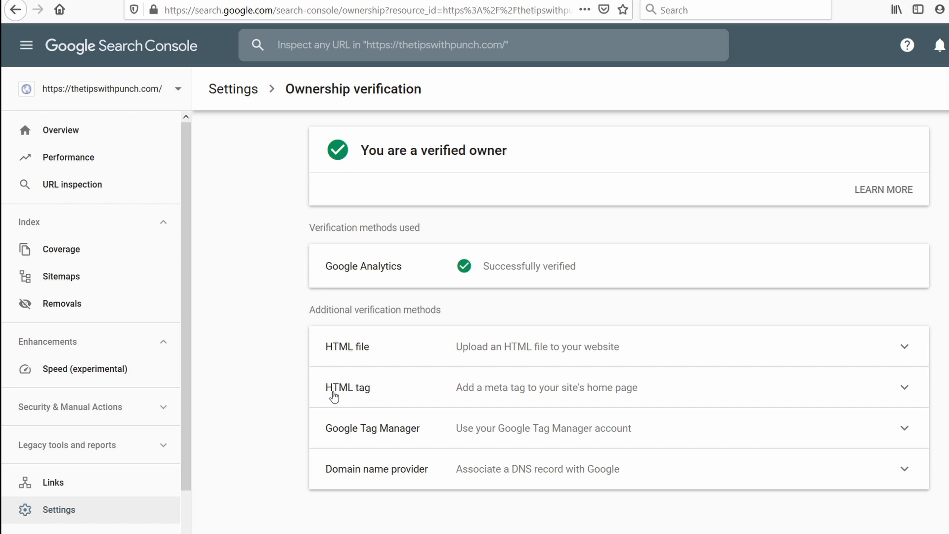
# Step: Expand the HTML tag verification method and copy only the verification code from the meta tag's content attribute
pyautogui.click(417, 403)
pyautogui.scroll(-3, 443, 390)
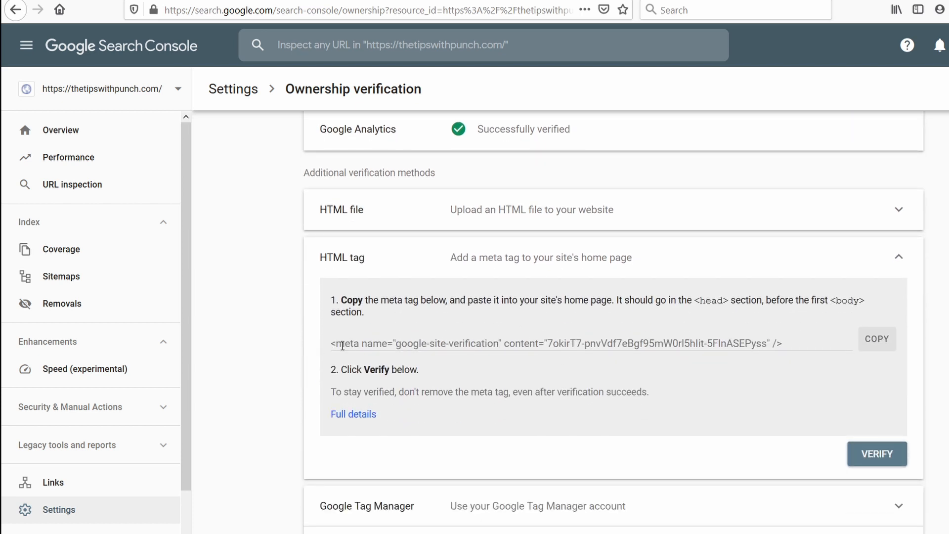
pyautogui.moveTo(547, 343); pyautogui.dragTo(769, 340)
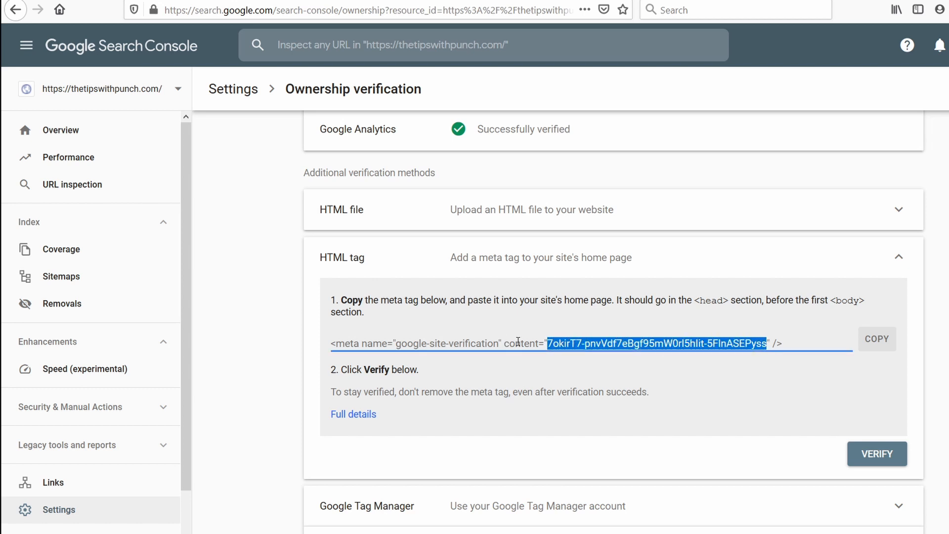
pyautogui.rightClick(571, 343)
pyautogui.click(601, 382)
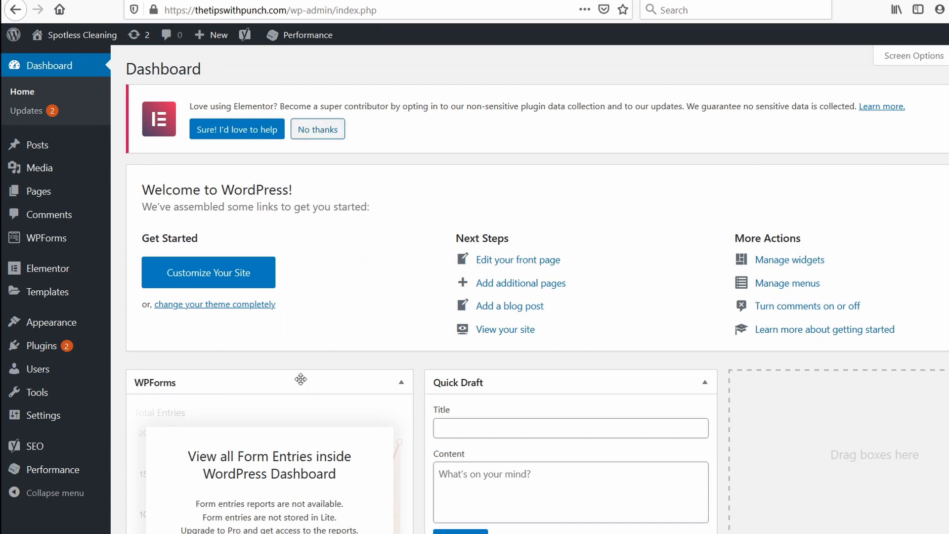
# Step: Paste and save the Google verification code in Yoast SEO's Webmaster Tools settings, and verify the HTML tag method in Search Console
pyautogui.moveTo(56, 448)
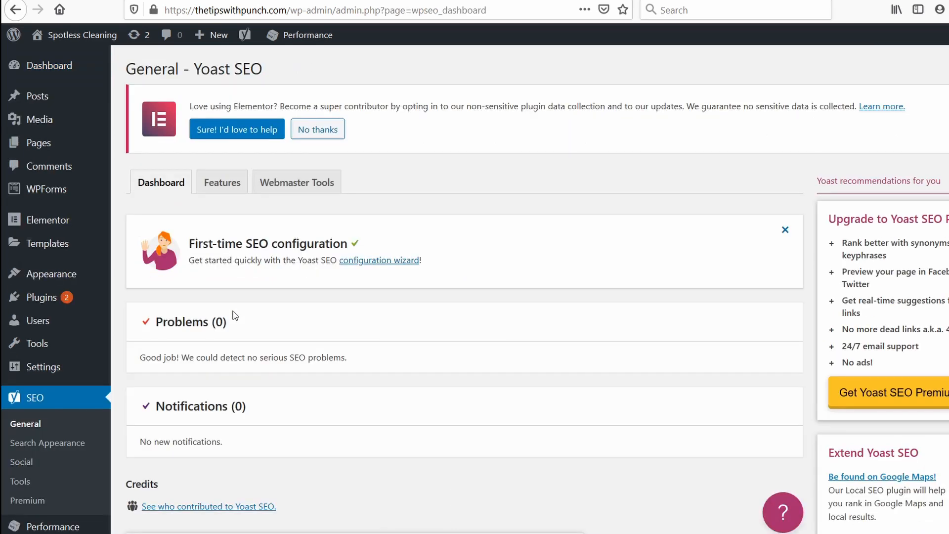
pyautogui.click(309, 184)
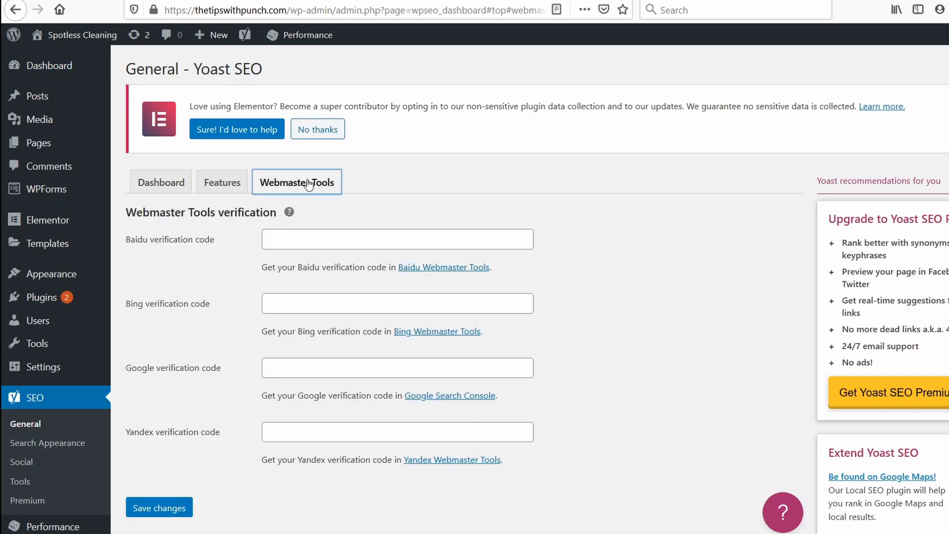
pyautogui.click(290, 372)
pyautogui.rightClick(290, 367)
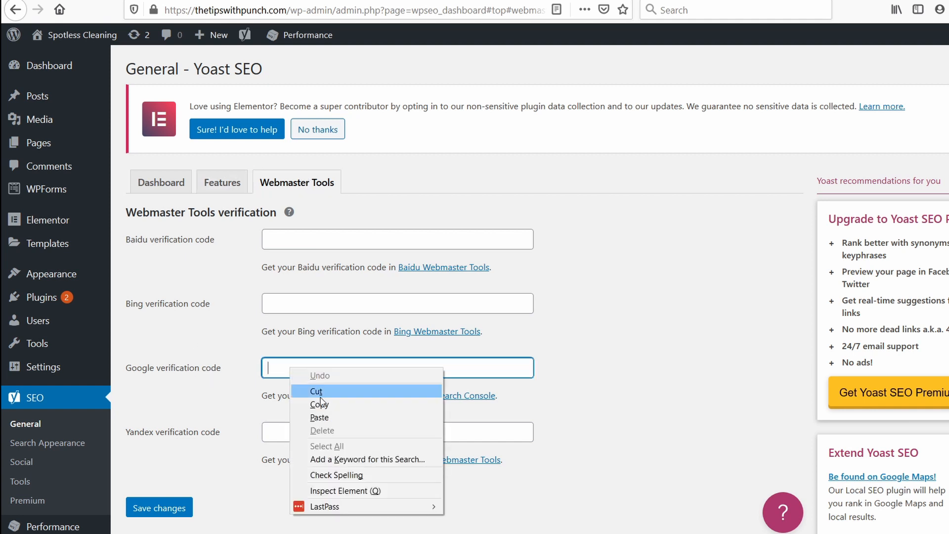
pyautogui.click(332, 420)
pyautogui.click(180, 505)
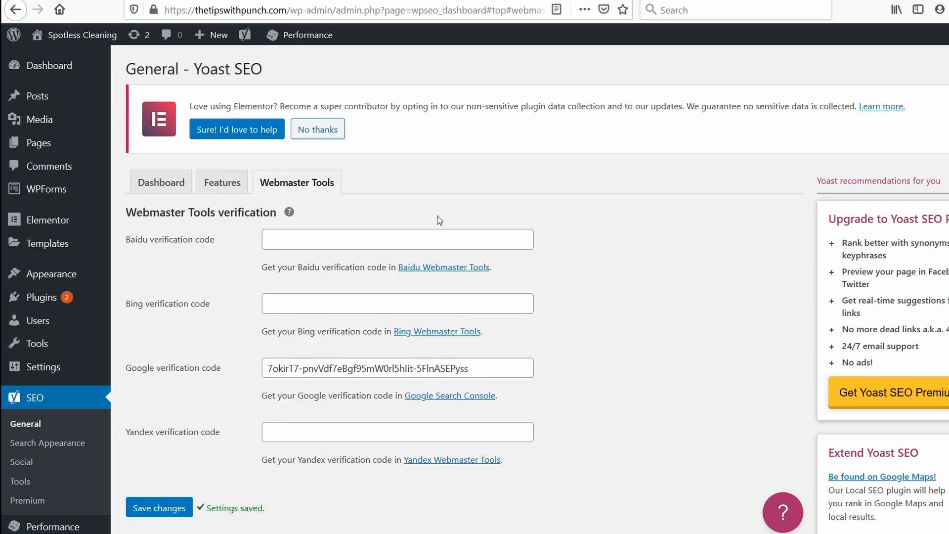
pyautogui.click(203, 1)
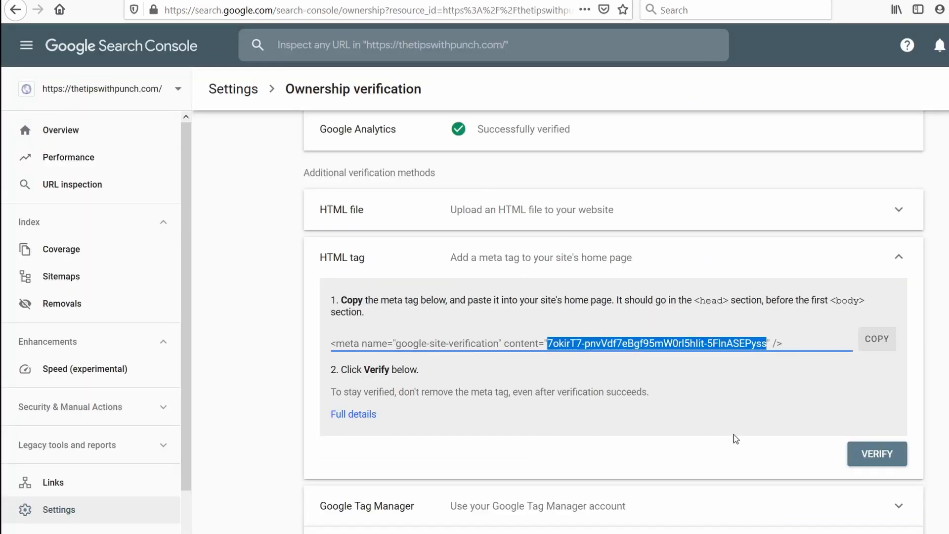
pyautogui.click(888, 465)
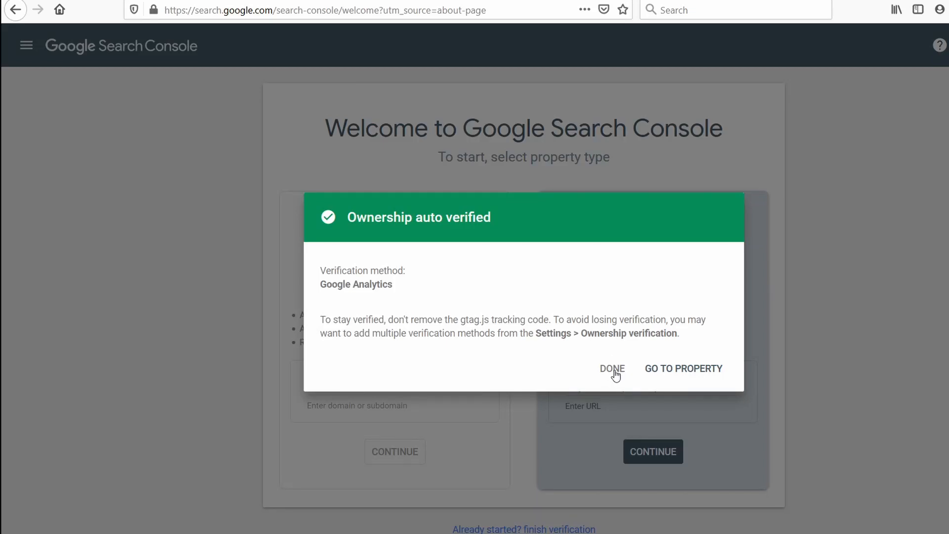
pyautogui.click(612, 370)
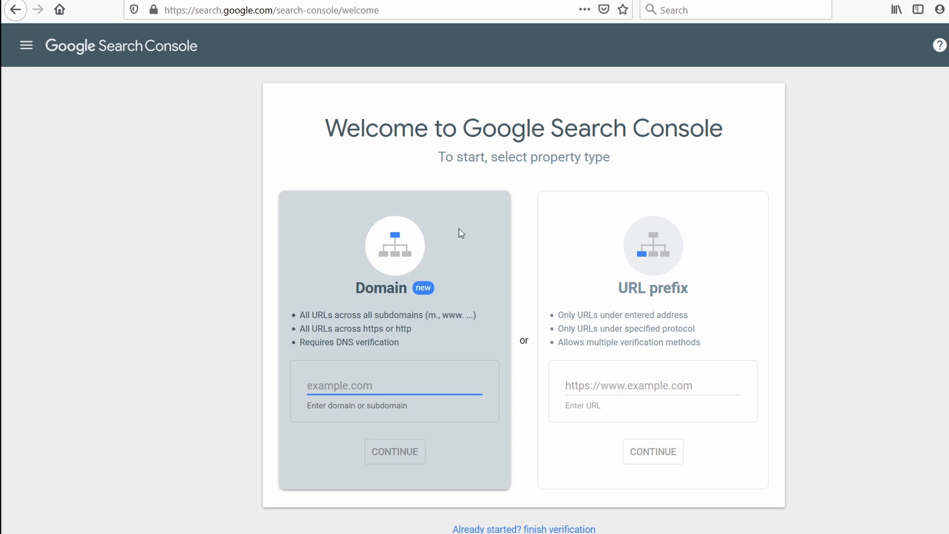
pyautogui.click(32, 48)
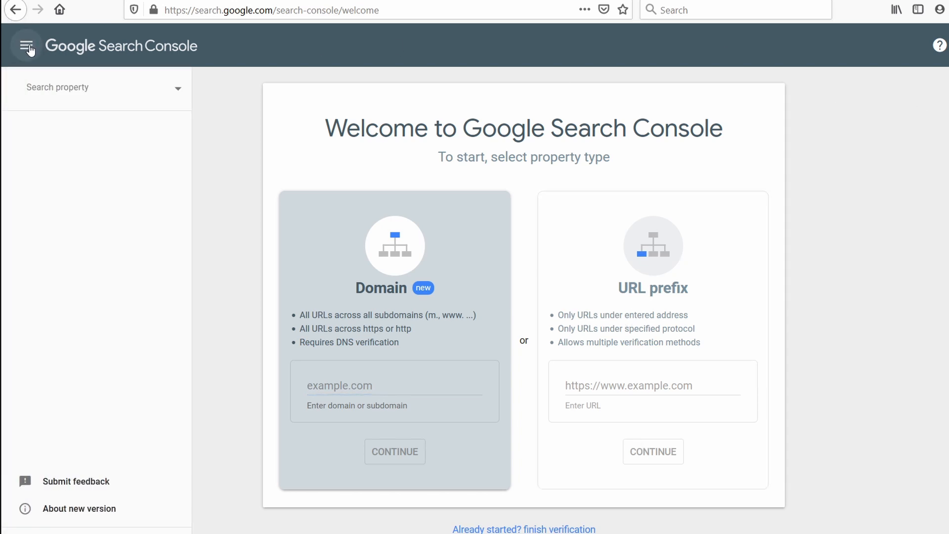
pyautogui.click(58, 88)
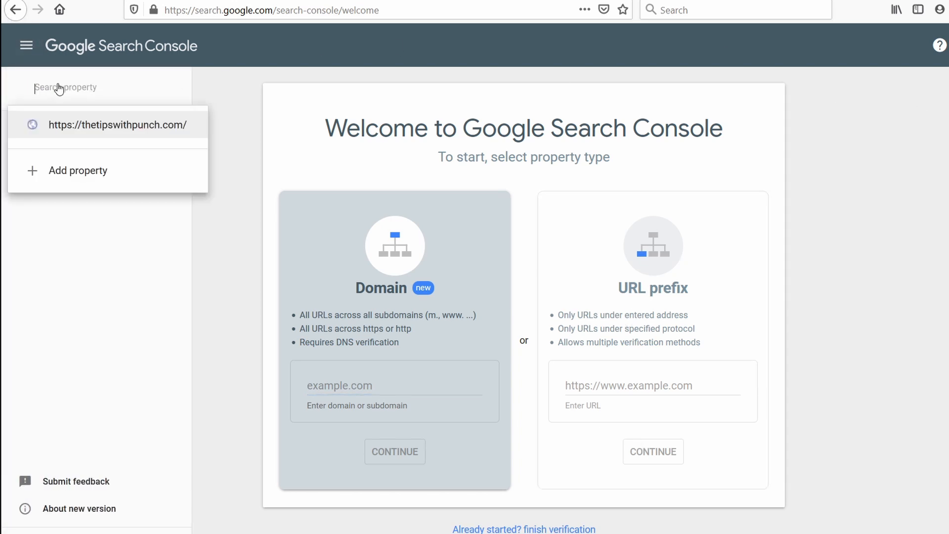
pyautogui.click(118, 128)
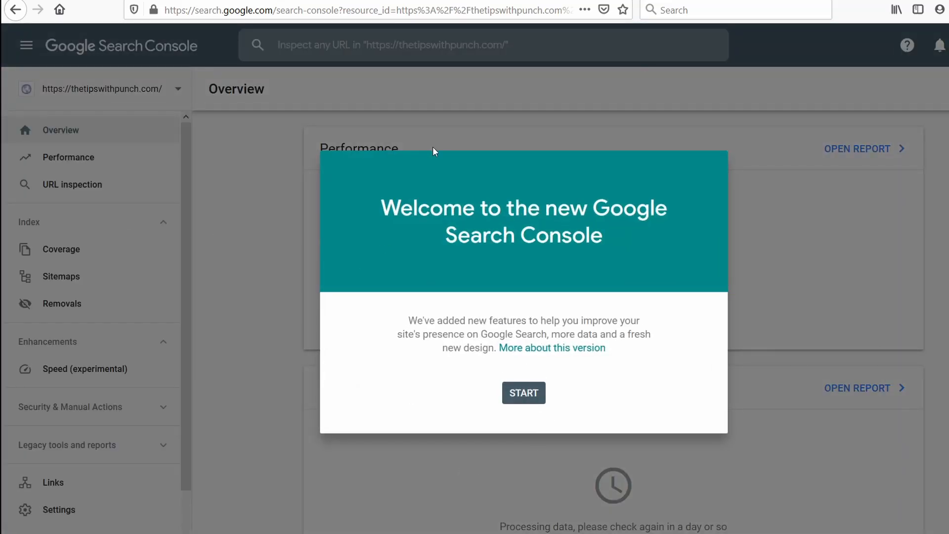
pyautogui.click(524, 393)
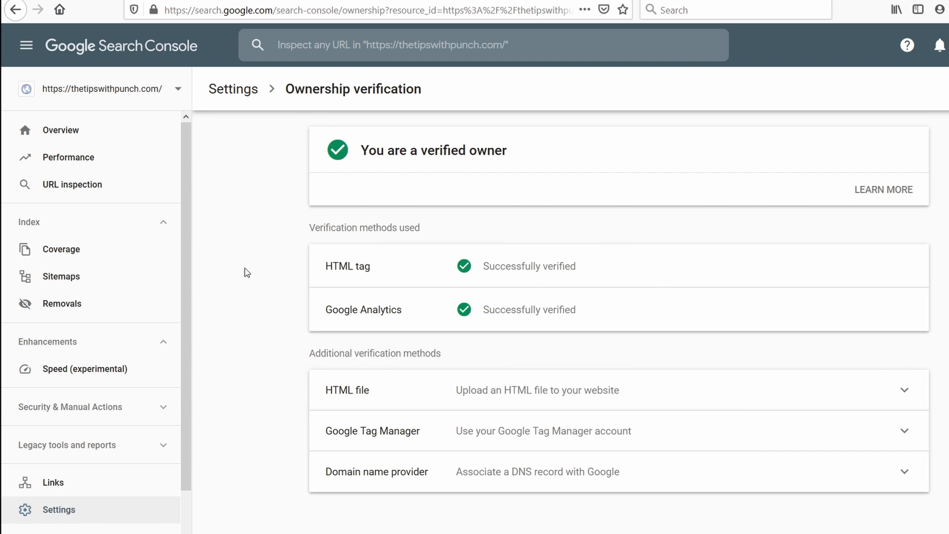
# Step: Enter sitemap_index.xml as the new sitemap URL for the thetipswithpunch.com property
pyautogui.click(54, 276)
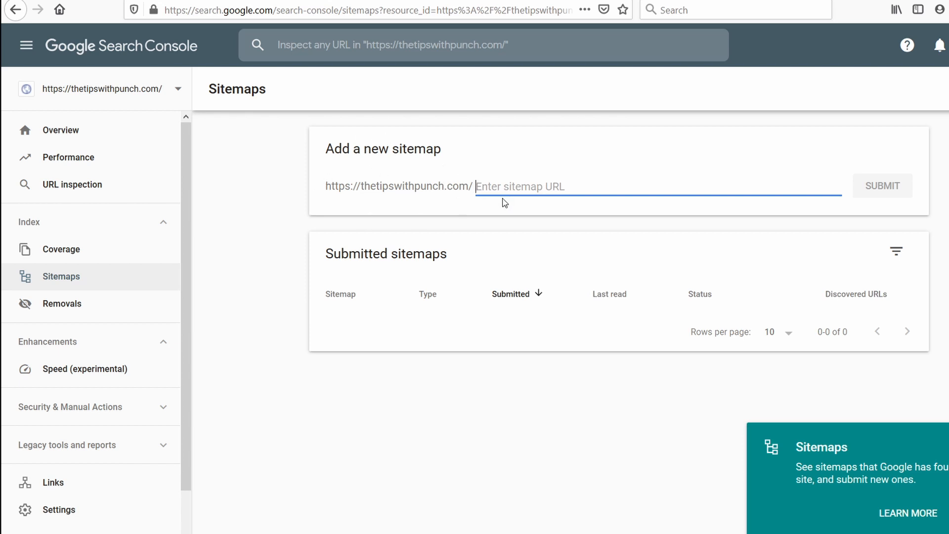
pyautogui.write('sitemap')
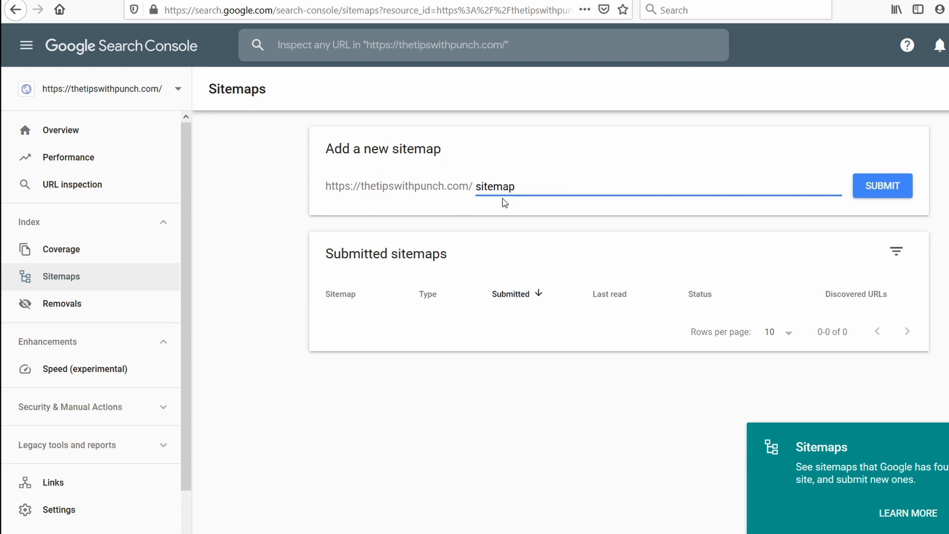
pyautogui.write('_index.xml')
pyautogui.moveTo(578, 186); pyautogui.dragTo(443, 186)
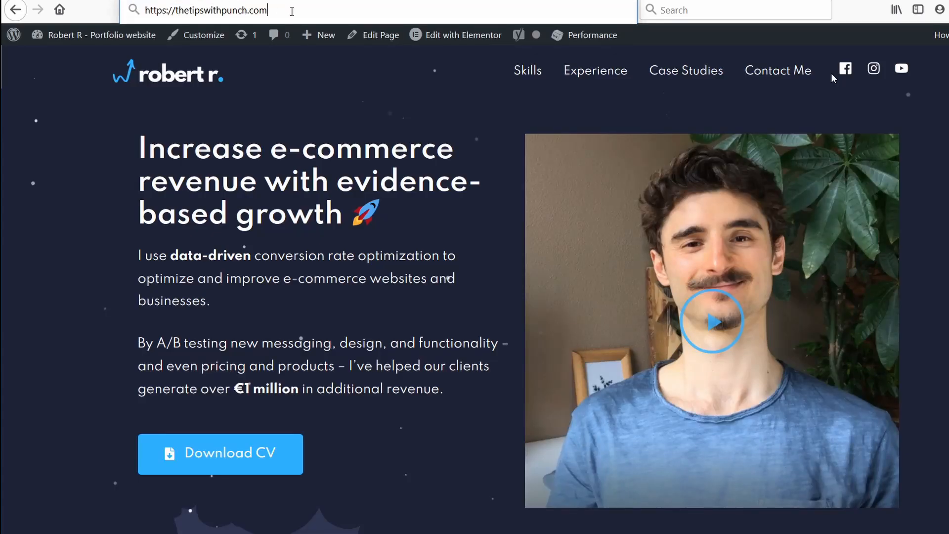
pyautogui.write('/')
pyautogui.hotkey('ctrl', 'v')
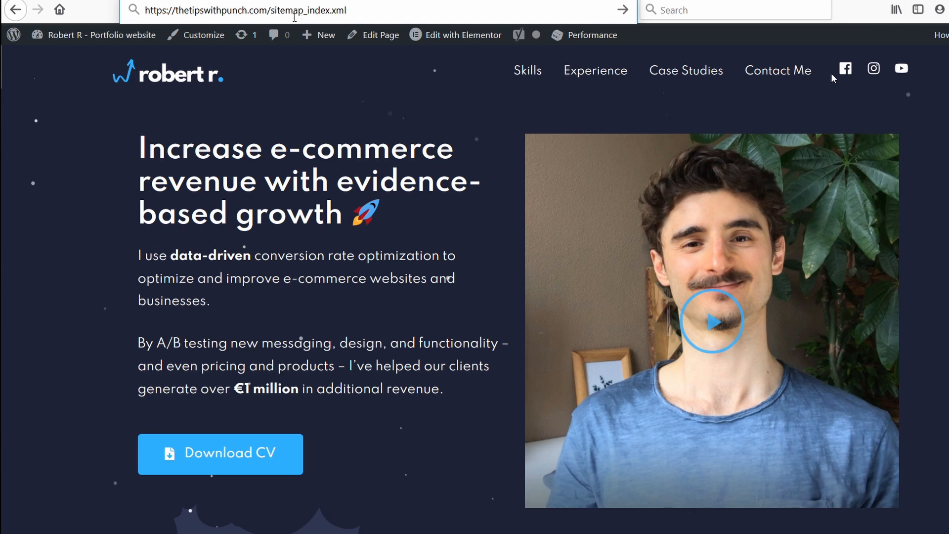
pyautogui.press('Return')
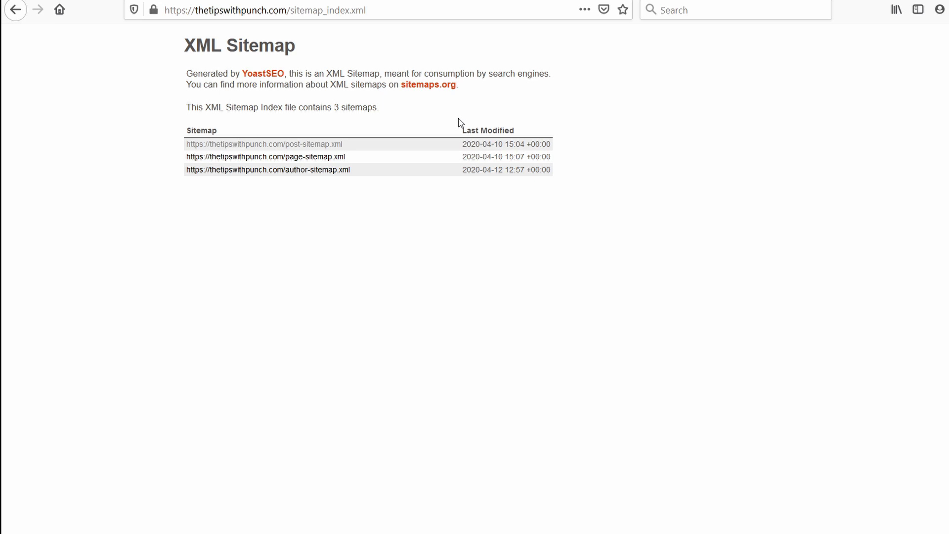
# Step: Submit the sitemap_index.xml sitemap in Search Console and dismiss the submission message
pyautogui.click(339, 0)
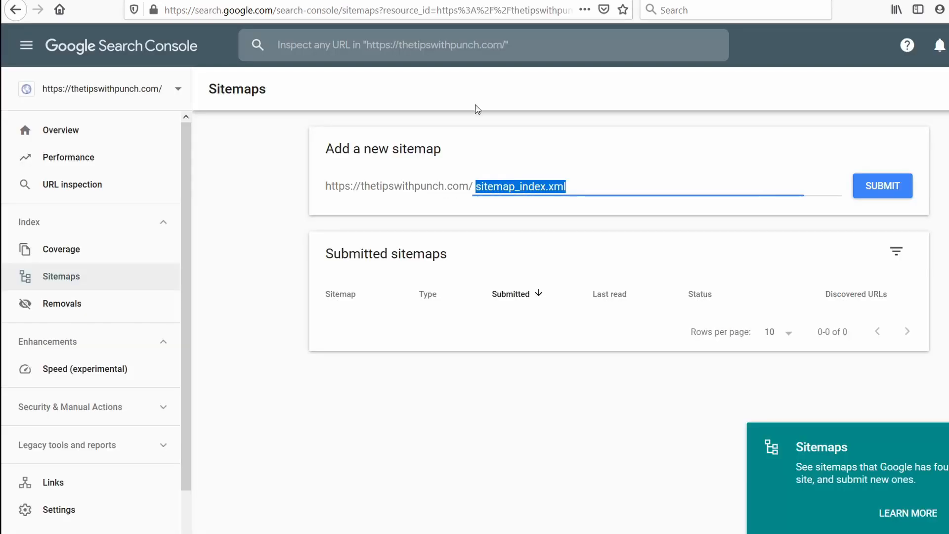
pyautogui.click(873, 186)
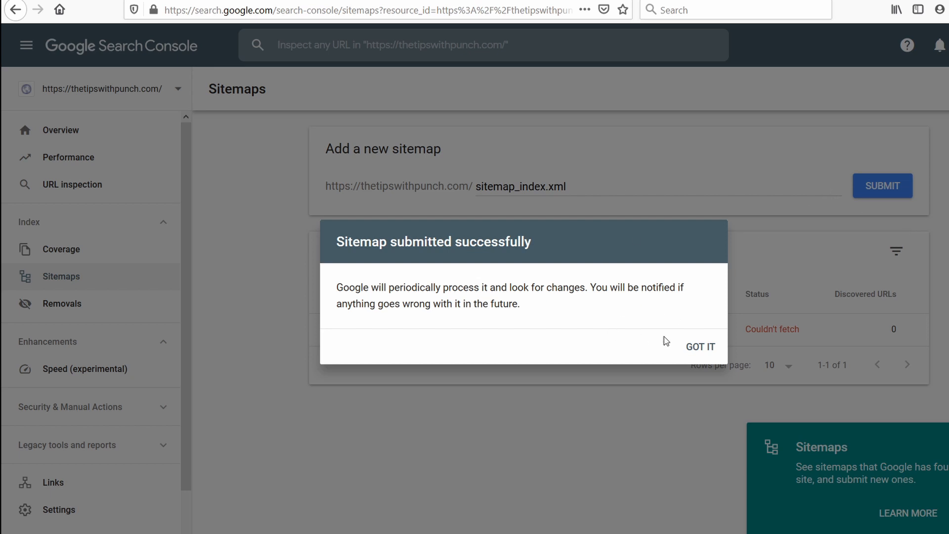
pyautogui.click(704, 347)
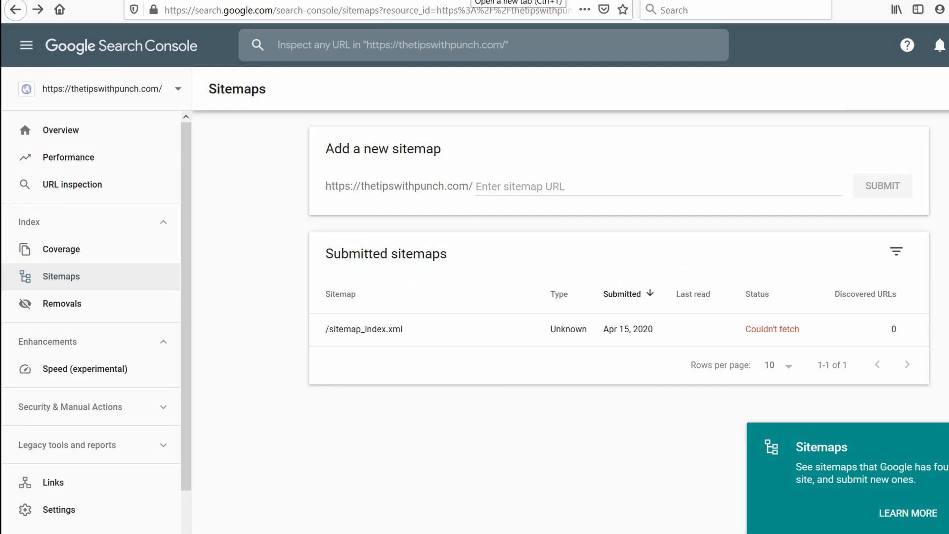
# Step: Search Google for "site:thetipswithpunch.com" in a new browser tab to check which pages are indexed
pyautogui.hotkey('ctrl', 't')
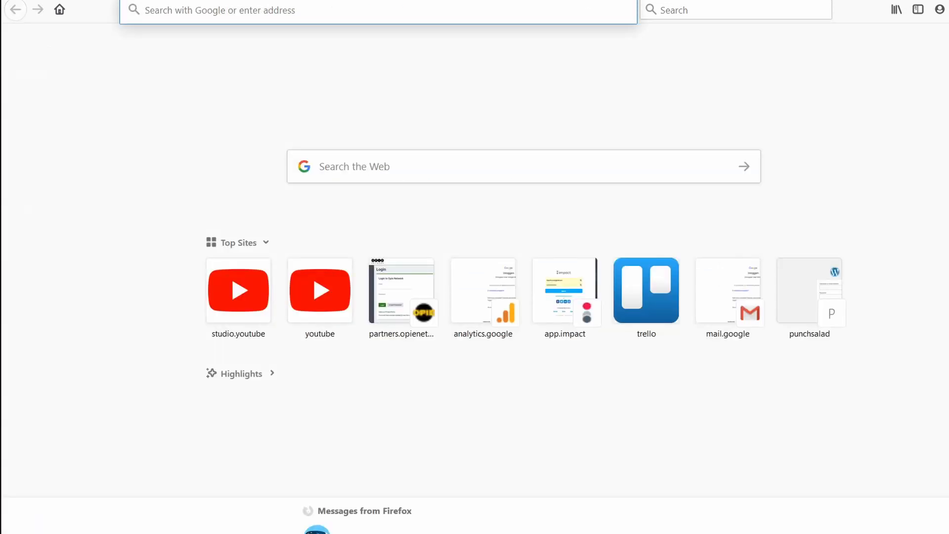
pyautogui.write('google.com')
pyautogui.press('Return')
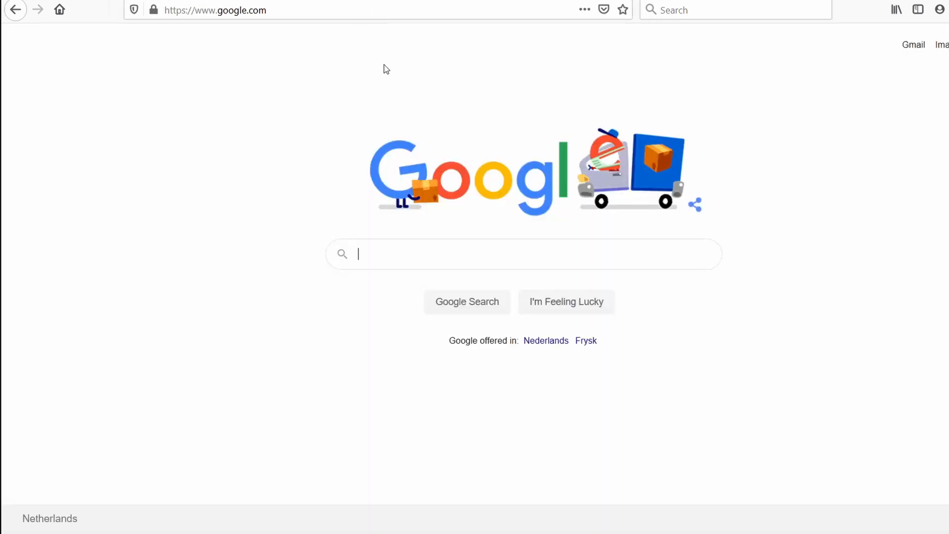
pyautogui.click(376, 253)
pyautogui.write('si')
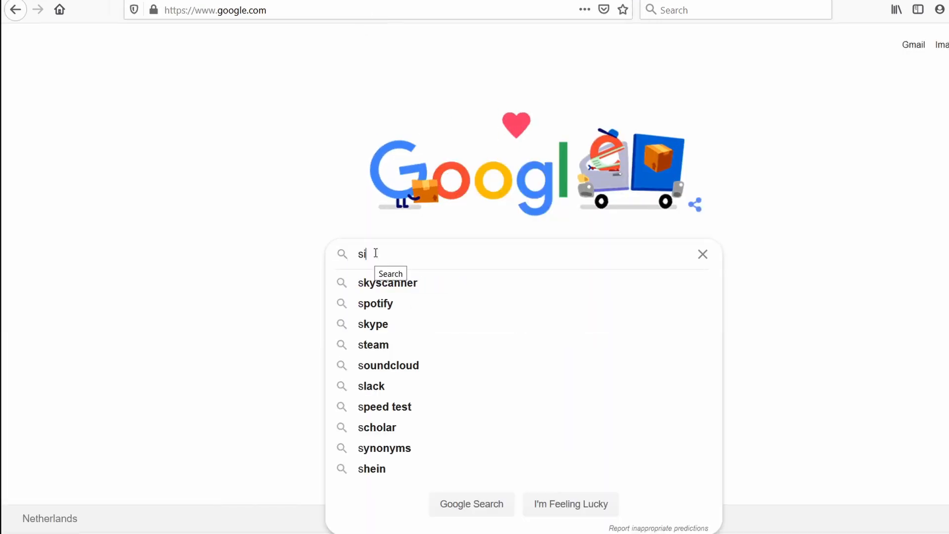
pyautogui.write('te :')
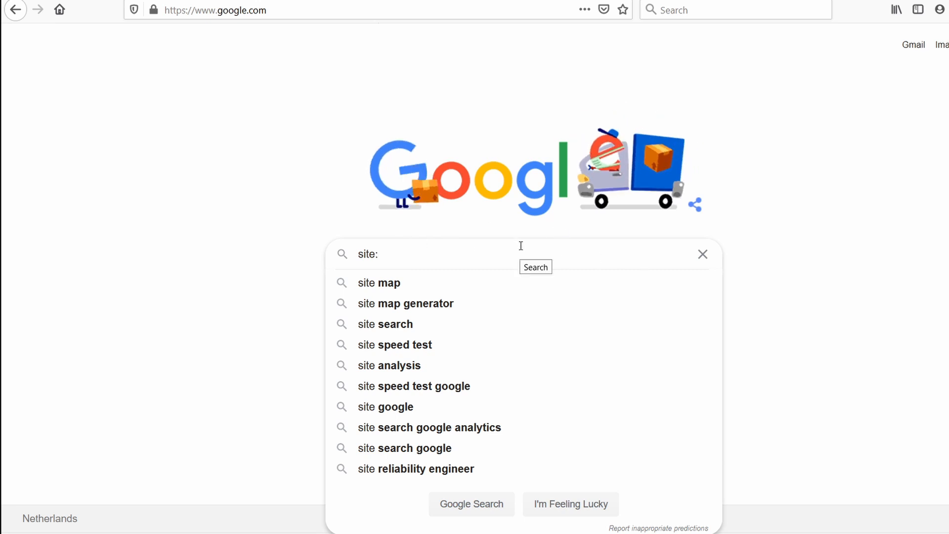
pyautogui.write('tipswithpunch.com')
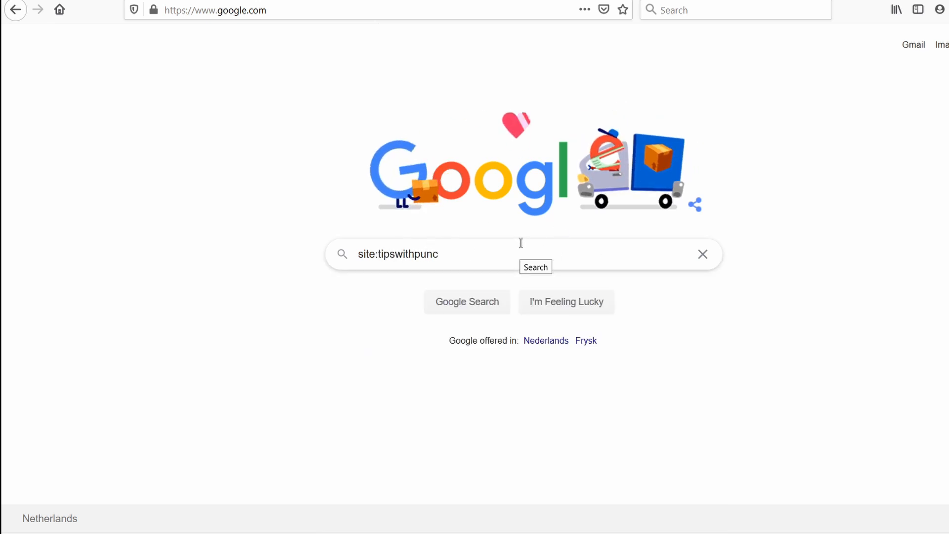
pyautogui.click(379, 253)
pyautogui.write('the')
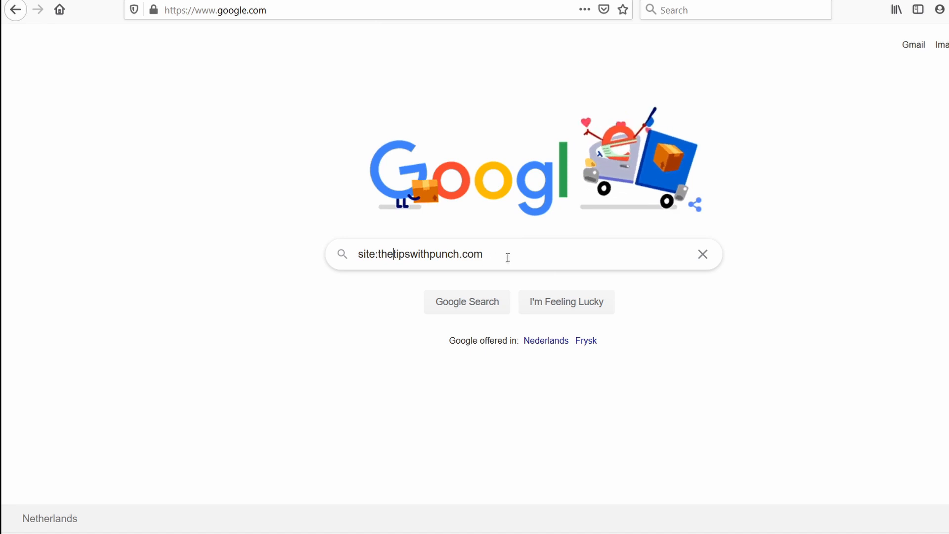
pyautogui.press('Return')
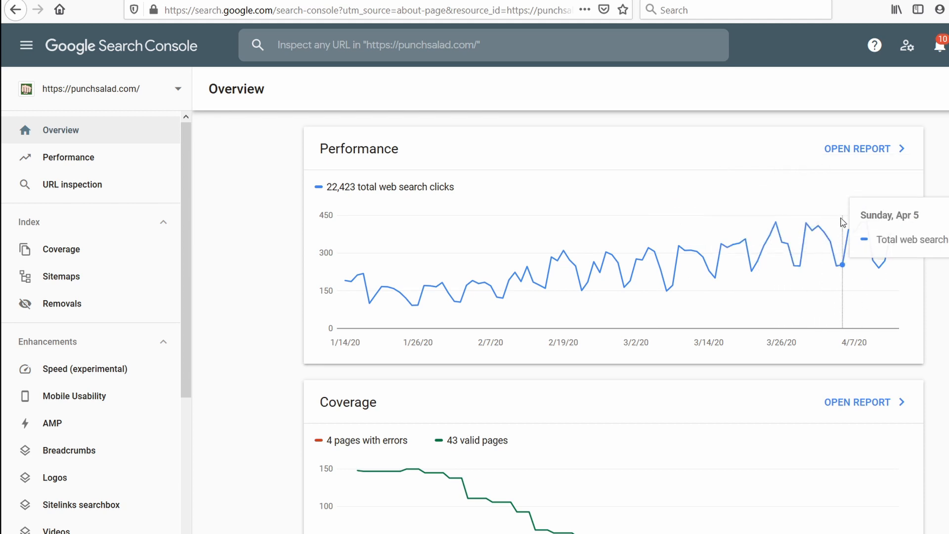
# Step: Open the performance report of the punchsalad.com property and examine its search queries, clicks and impressions
pyautogui.click(806, 144)
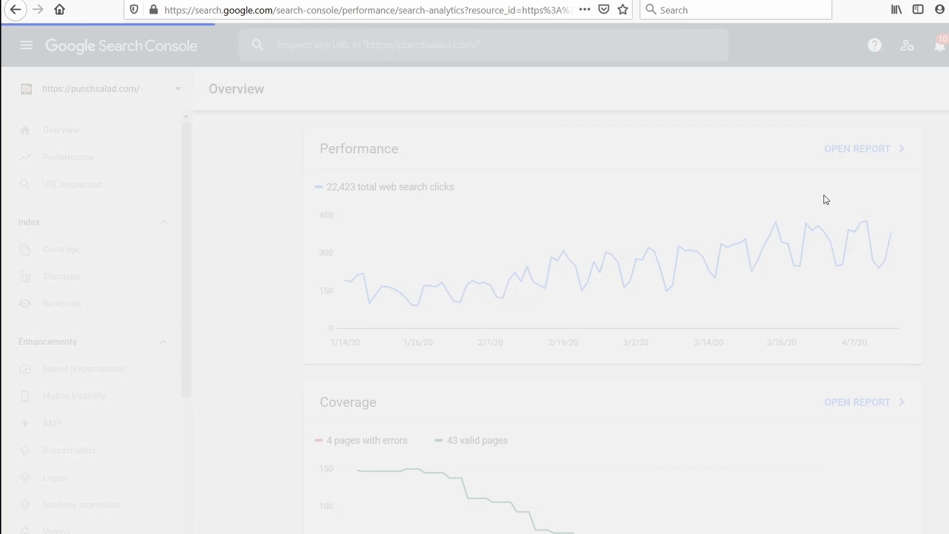
pyautogui.scroll(-4, 460, 242)
pyautogui.scroll(-5, 457, 237)
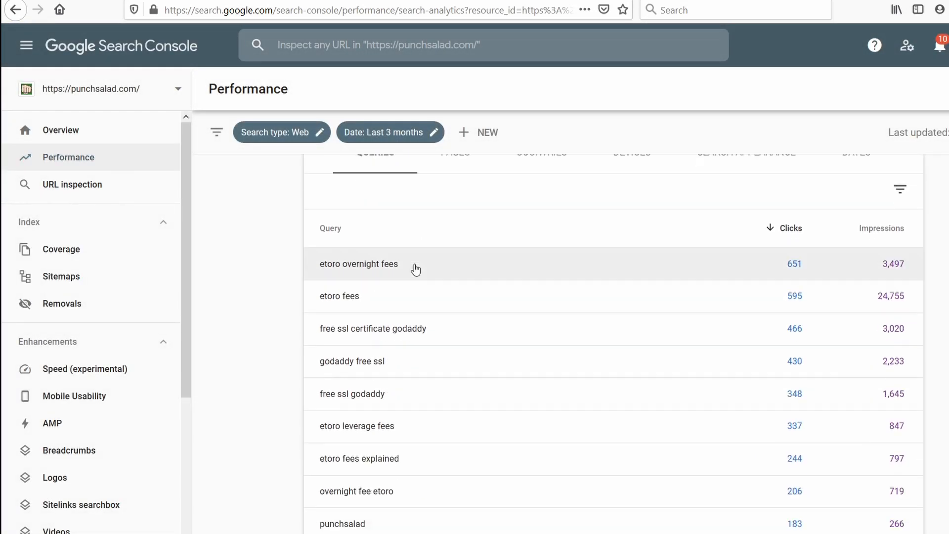
pyautogui.scroll(2, 417, 408)
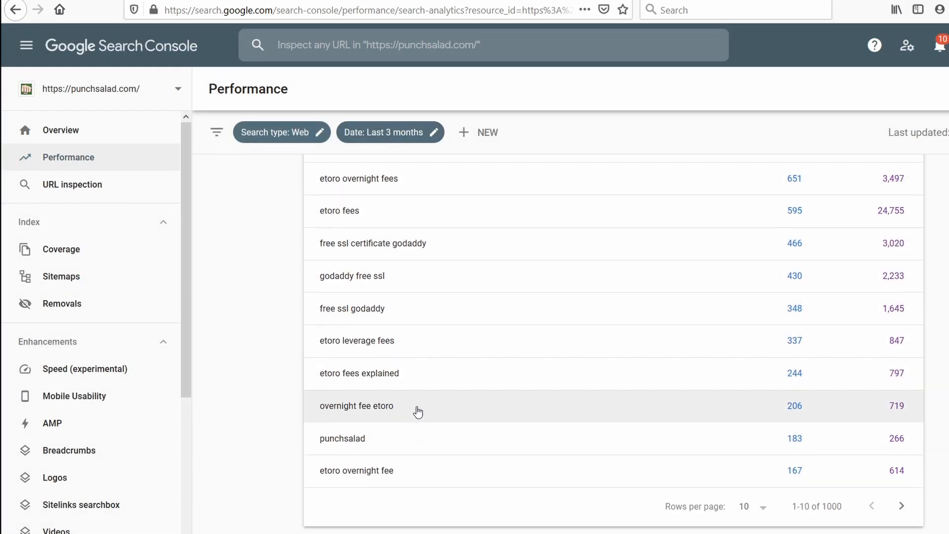
# Step: Filter the performance report by the query "godaddy free ssl" and add the average position to the chart
pyautogui.moveTo(373, 337); pyautogui.dragTo(378, 335)
pyautogui.click(393, 333)
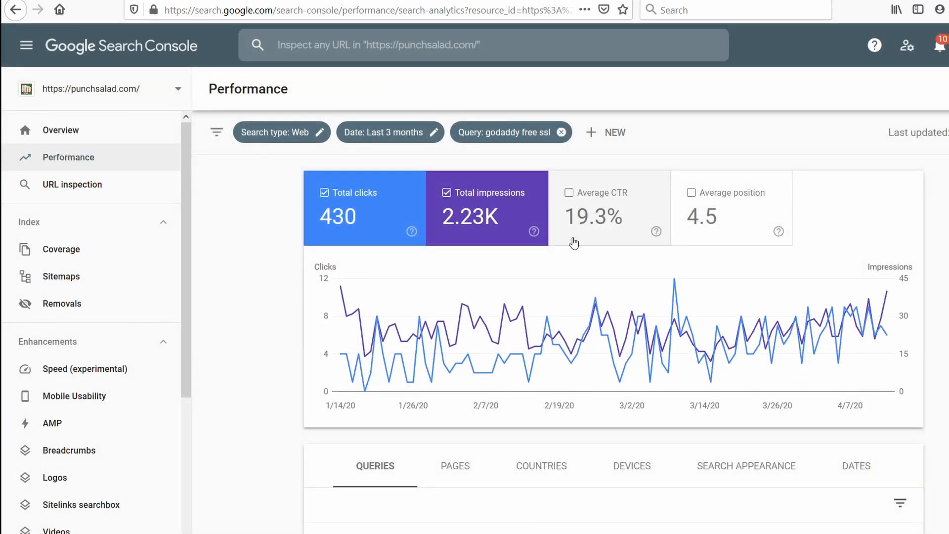
pyautogui.click(722, 208)
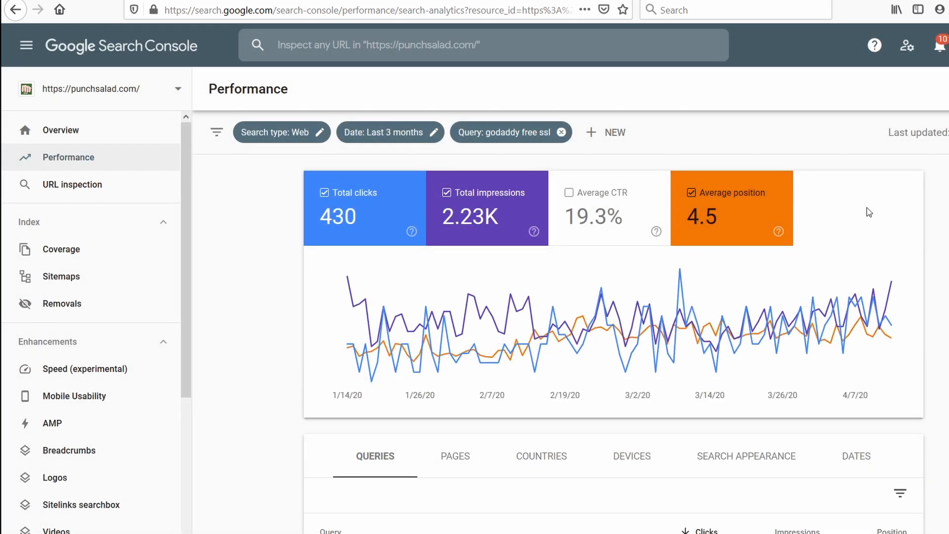
pyautogui.scroll(-2, 871, 212)
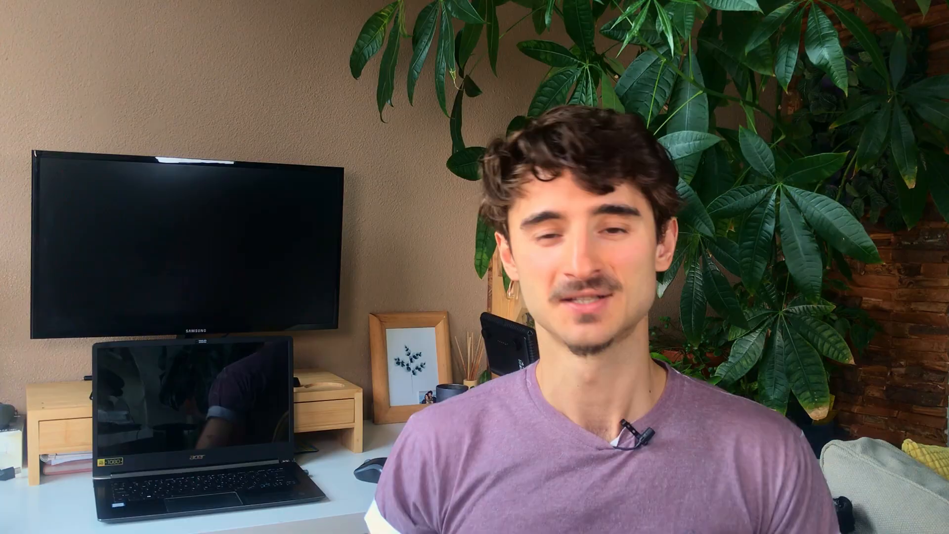